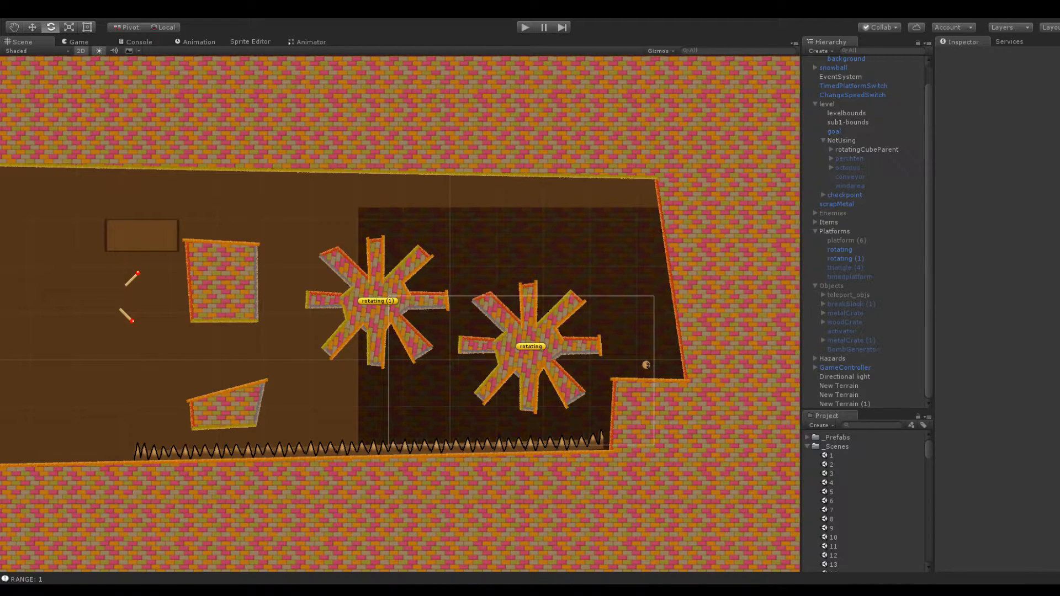
Examine the two rotating platforms, the brick blocks and the spikes at the right end of the level
mouse_move(331, 304)
middle_down()
mouse_move(515, 289)
mouse_move(326, 293)
middle_up()
scroll(327, 294, up, 13)
middle_drag(498, 307, 307, 305)
key(e)
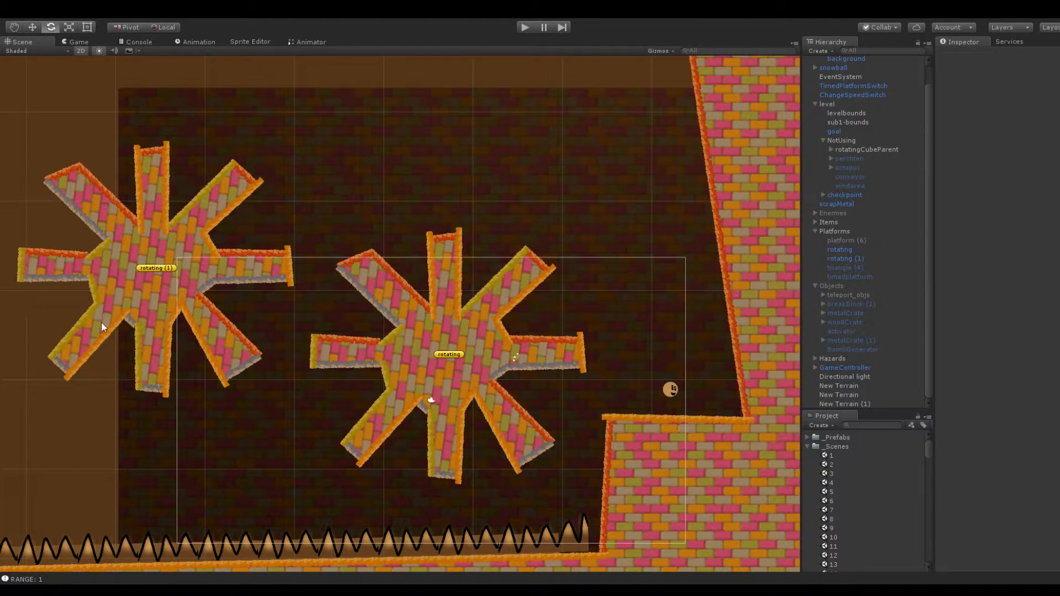
scroll(388, 149, down, 5)
middle_drag(305, 143, 518, 145)
middle_drag(277, 193, 407, 199)
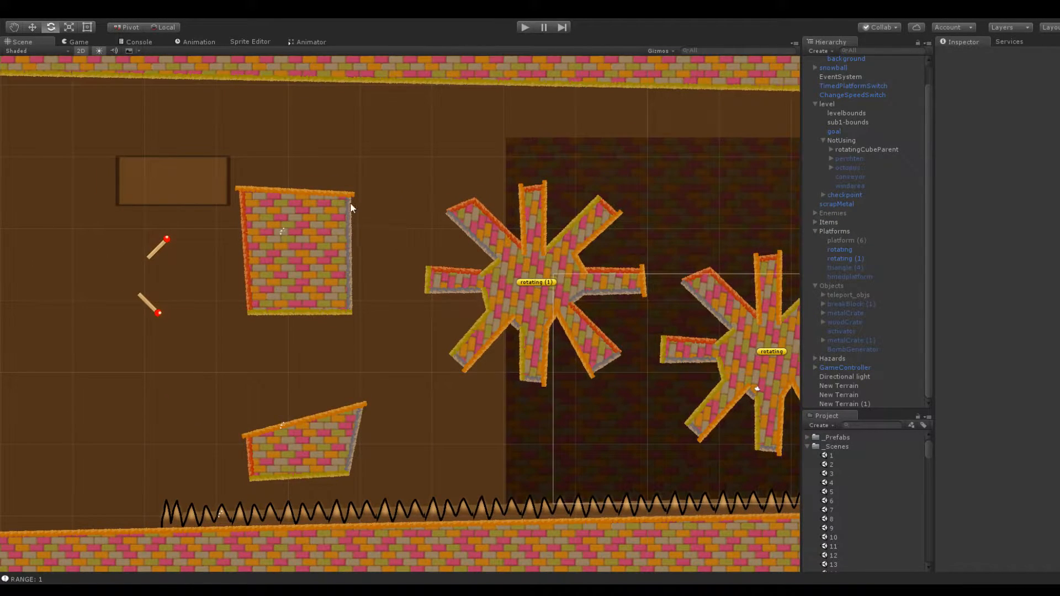
middle_drag(246, 177, 371, 182)
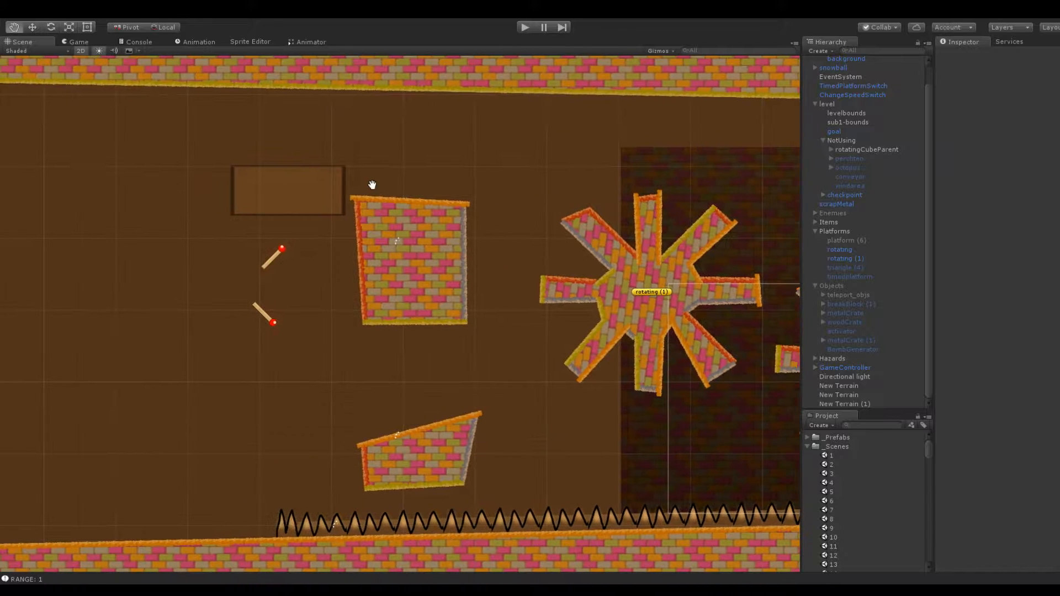
Reshape the upper brick block by pulling its upper-right corner outward and down and its lower-right corner slightly down
click(376, 212)
middle_drag(302, 109, 333, 173)
scroll(348, 155, up, 6)
click(323, 173)
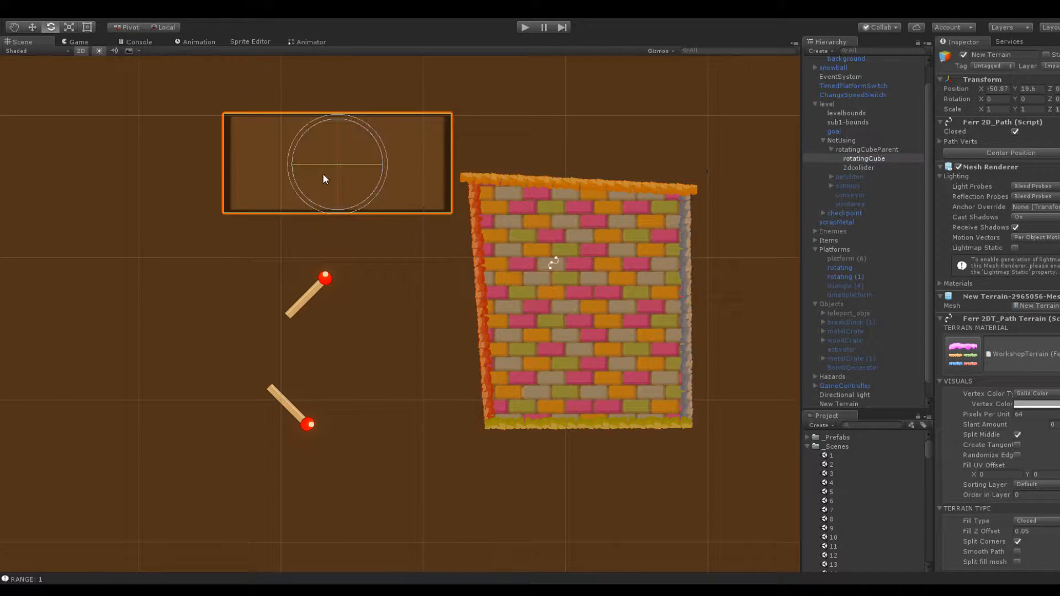
click(505, 203)
scroll(647, 172, down, 2)
middle_drag(647, 171, 436, 186)
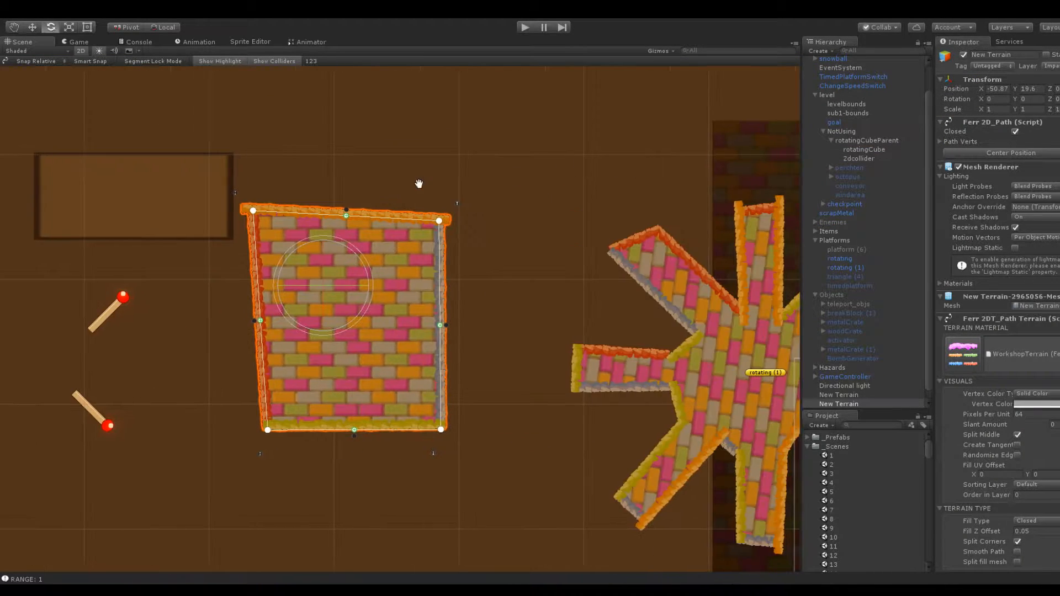
drag(442, 223, 462, 236)
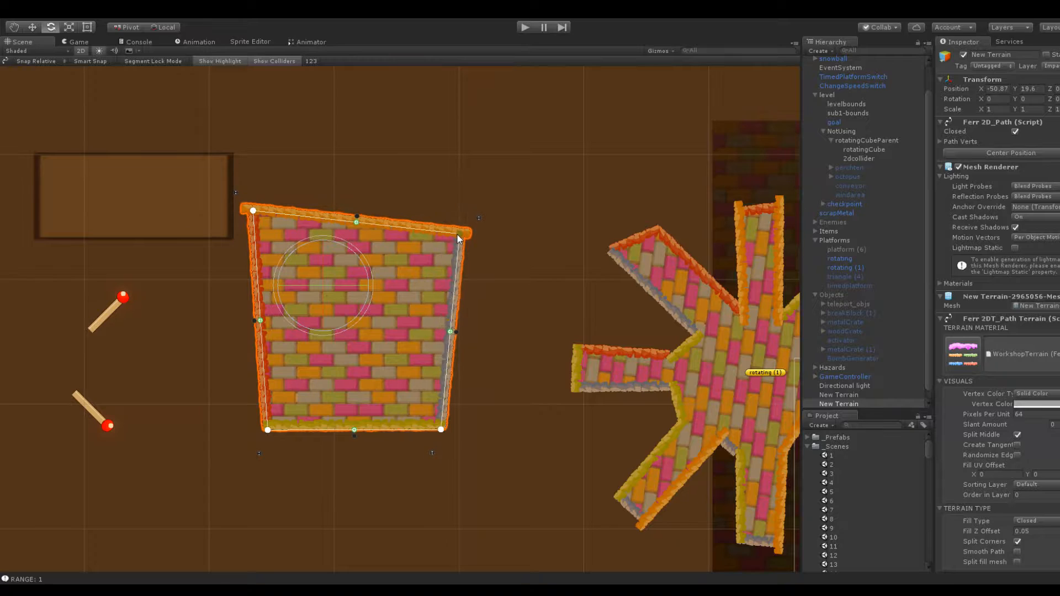
drag(441, 430, 443, 443)
Open scenes 12 and 11 to view their level layouts and return to scene 13
middle_drag(492, 345, 494, 304)
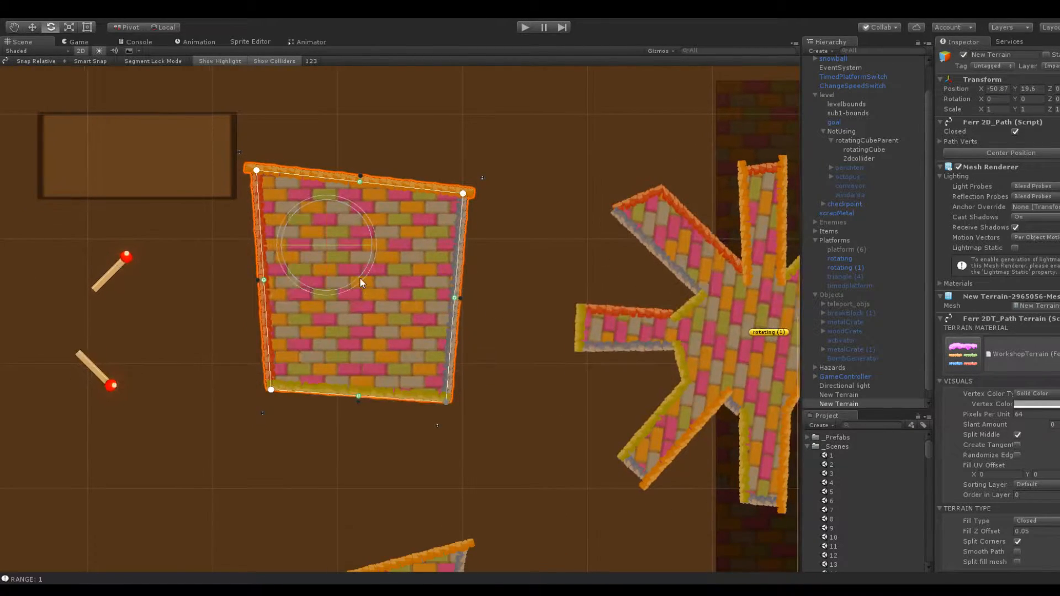
scroll(367, 274, down, 8)
middle_drag(251, 186, 475, 169)
scroll(611, 217, down, 5)
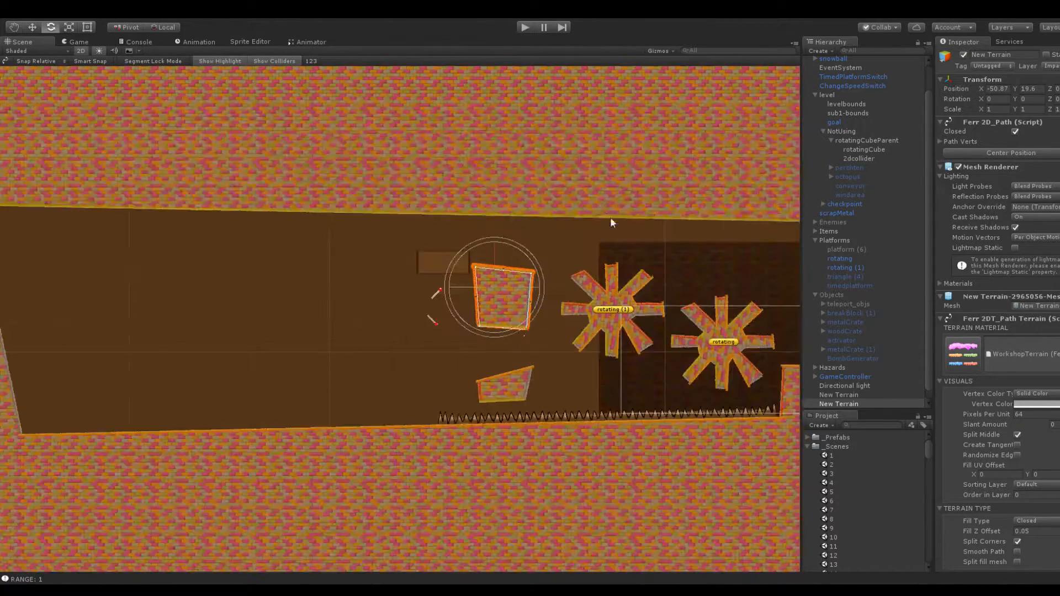
middle_drag(610, 218, 322, 182)
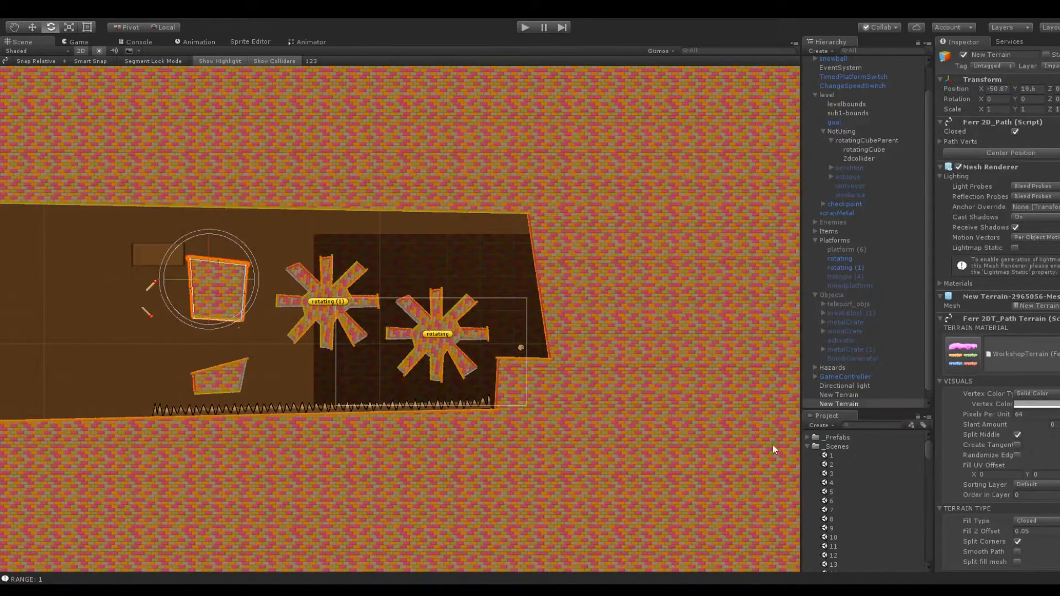
click(834, 554)
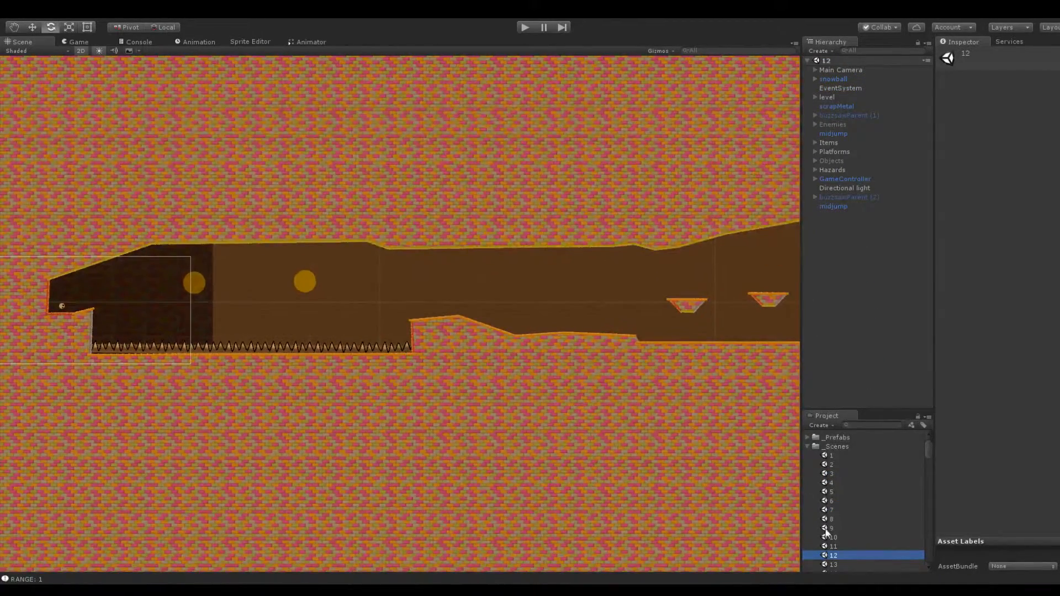
double_click(806, 546)
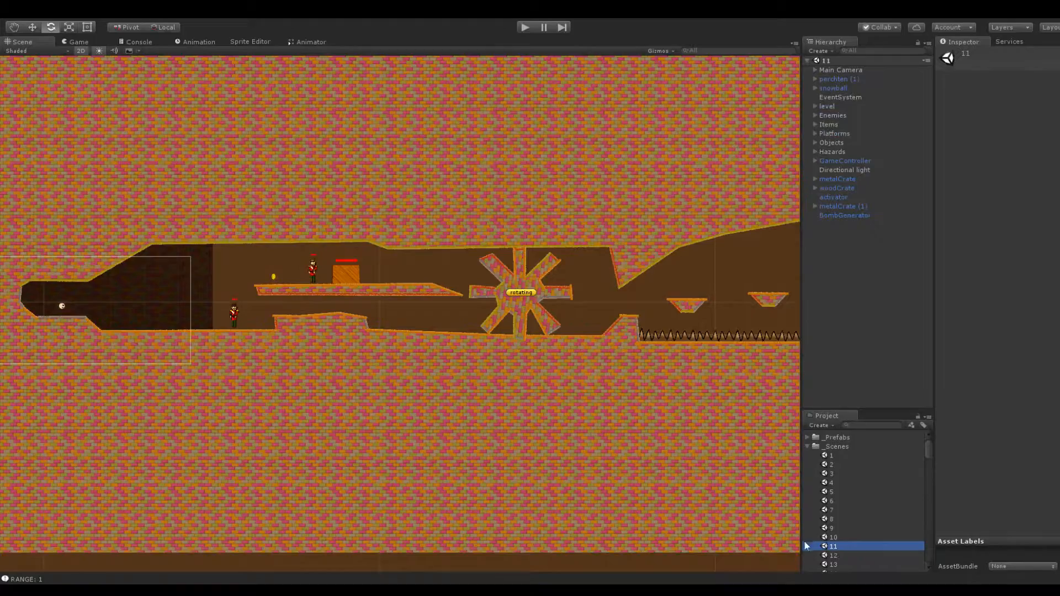
double_click(836, 555)
double_click(836, 564)
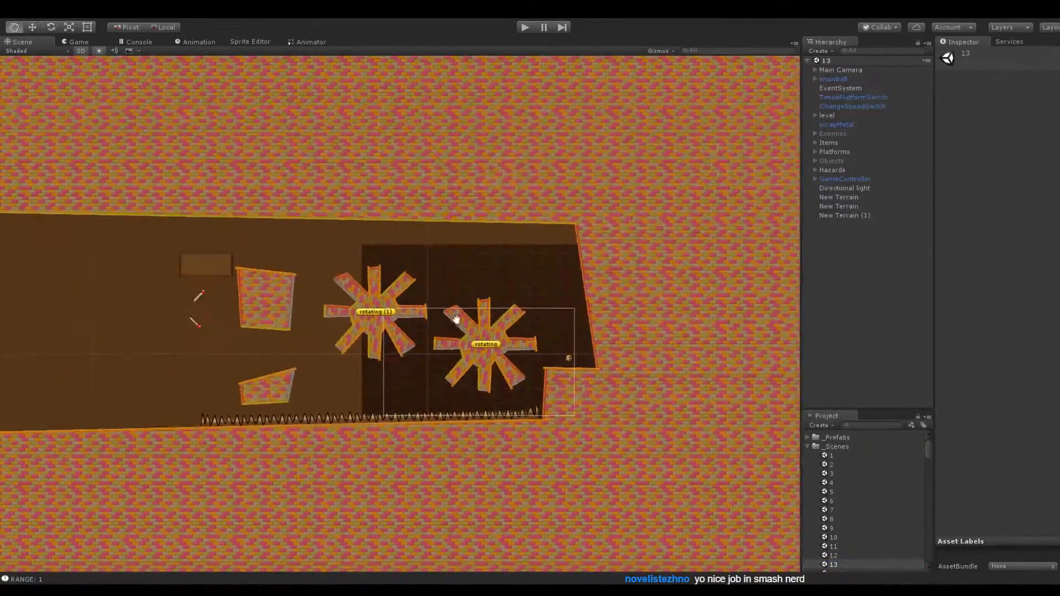
Lower the upper-right corner of the cave terrain so the ceiling slopes down above the snowball's start
scroll(407, 334, up, 5)
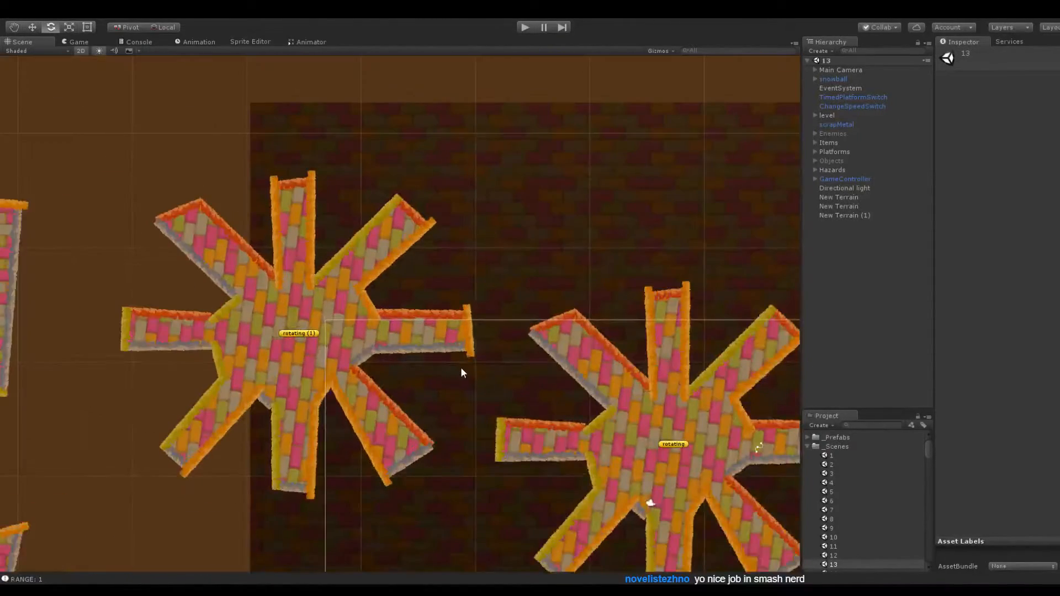
scroll(460, 366, down, 2)
middle_drag(213, 474, 108, 459)
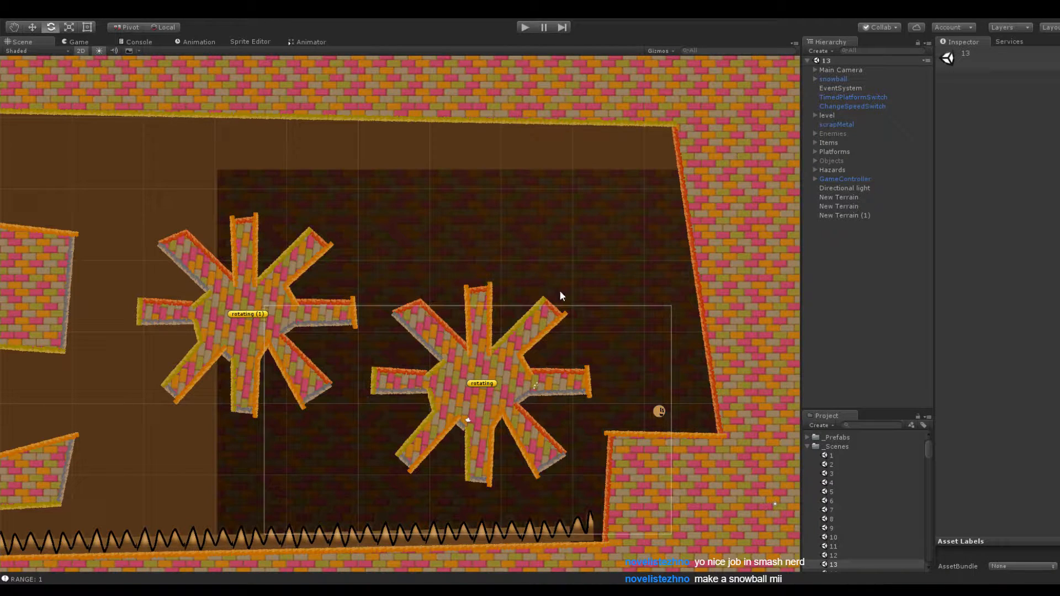
middle_drag(670, 194, 597, 192)
click(598, 191)
click(616, 142)
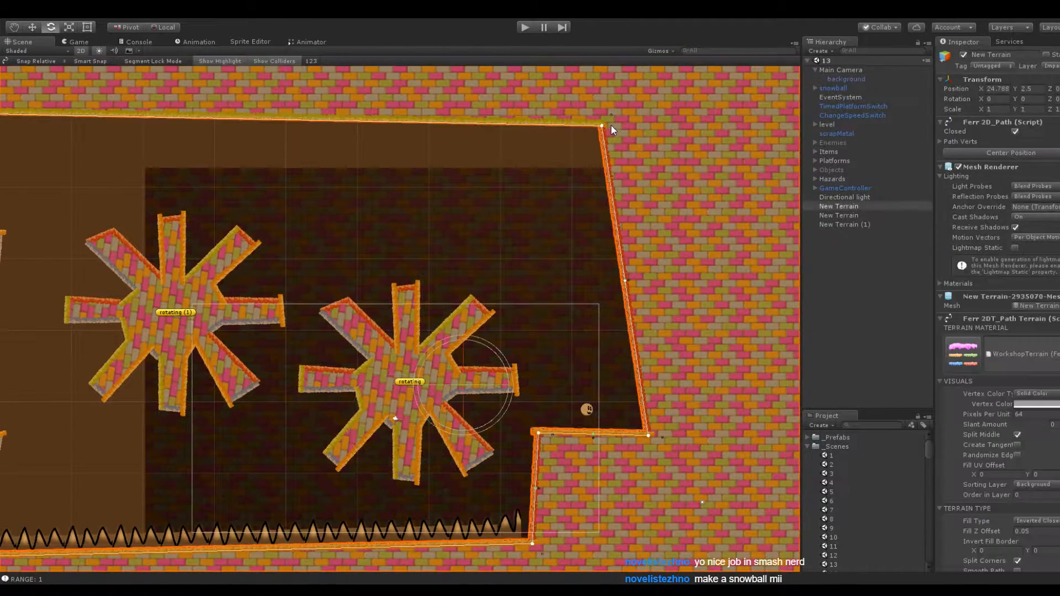
drag(602, 126, 649, 218)
Add a vertex to the cave ceiling and place it to the upper right of the rotating (1) platform
middle_drag(283, 169, 597, 192)
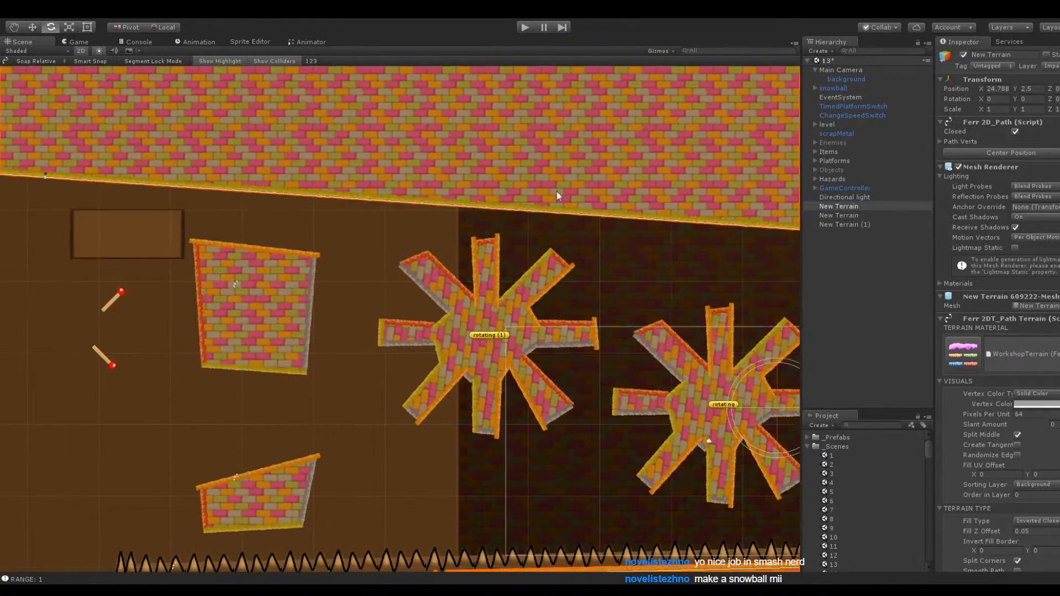
middle_drag(337, 212, 610, 267)
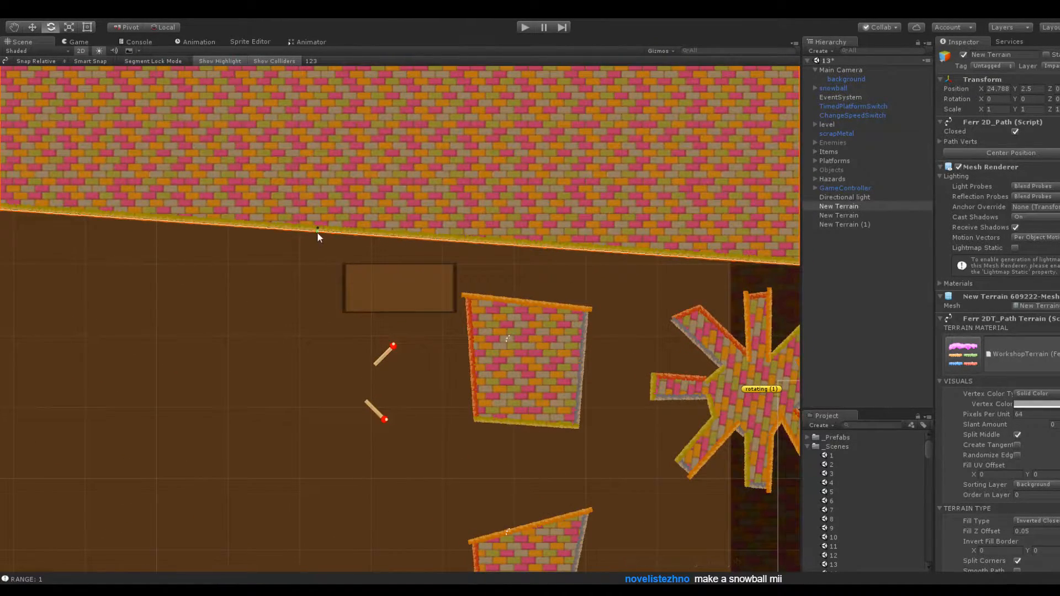
drag(318, 236, 710, 239)
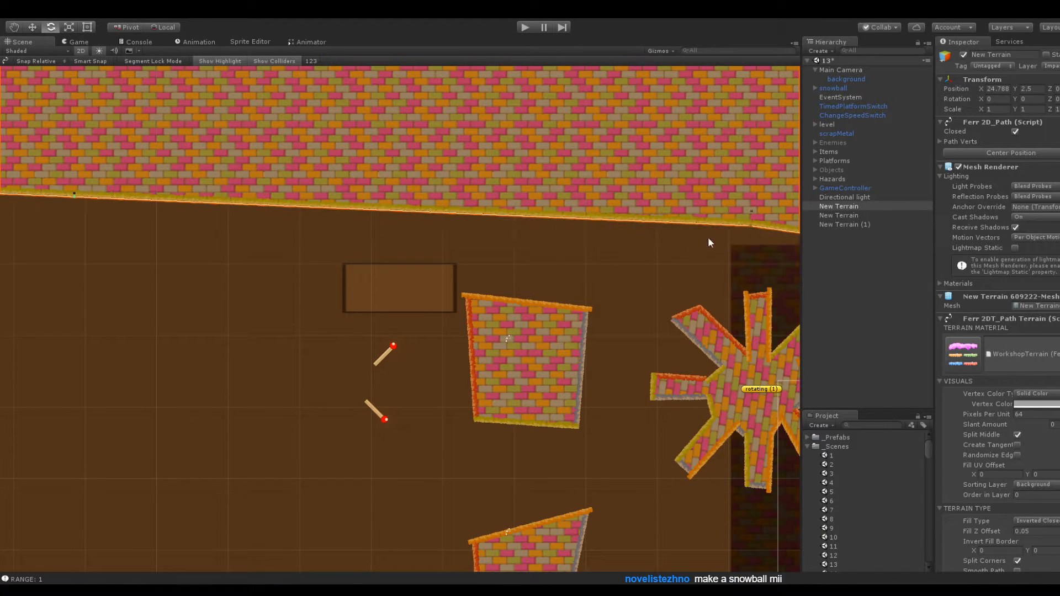
middle_drag(653, 246, 336, 222)
drag(436, 199, 564, 220)
middle_drag(588, 238, 432, 200)
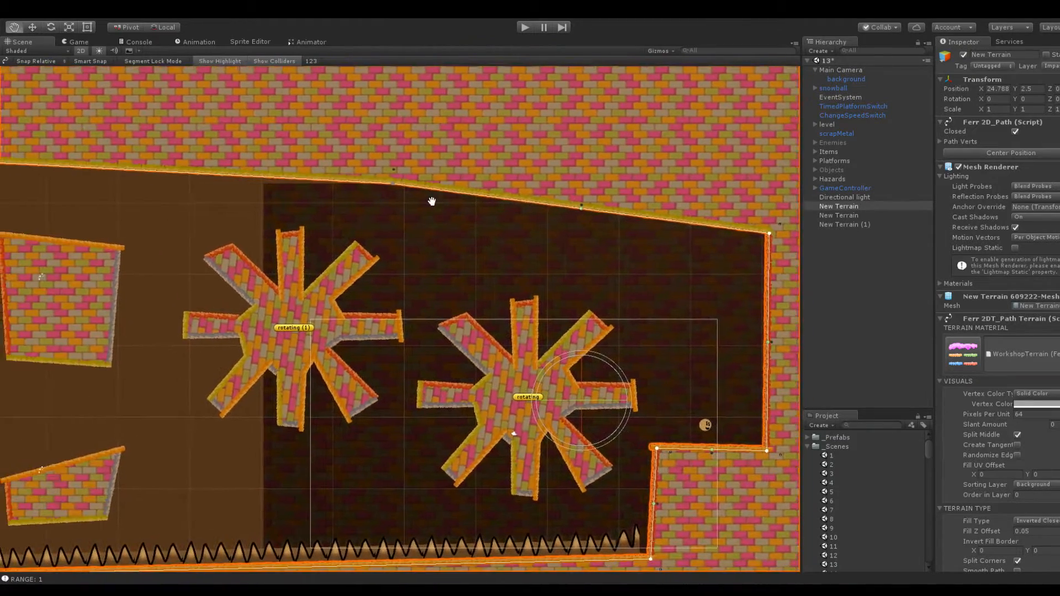
Inspect the switch script settings of TimedPlatformSwitch and ChangeSpeedSwitch
middle_drag(307, 292, 341, 202)
middle_drag(289, 227, 598, 240)
middle_drag(343, 213, 463, 288)
click(461, 287)
scroll(469, 273, up, 2)
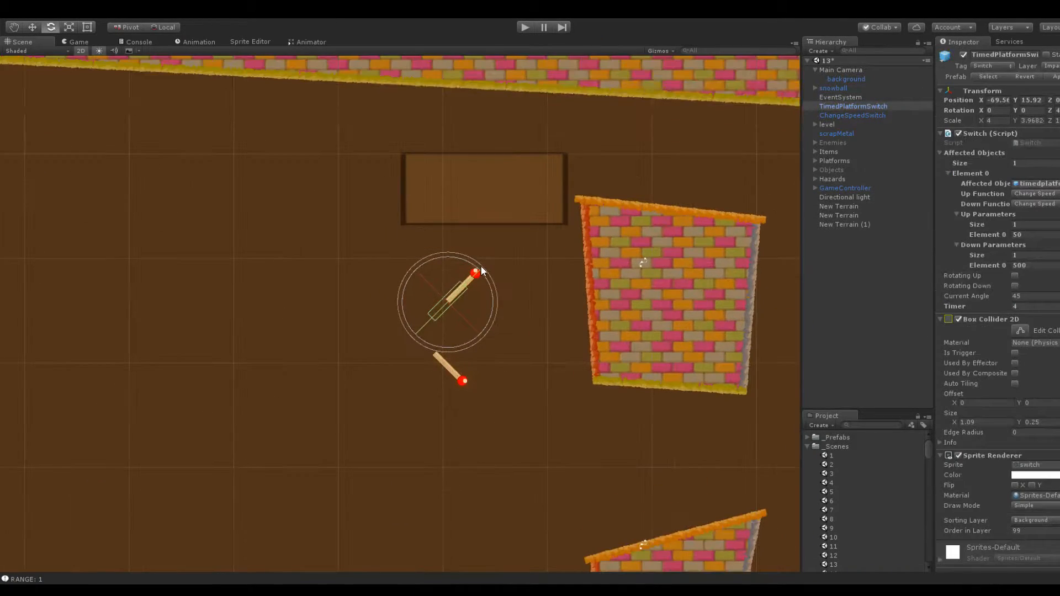
click(850, 114)
click(853, 107)
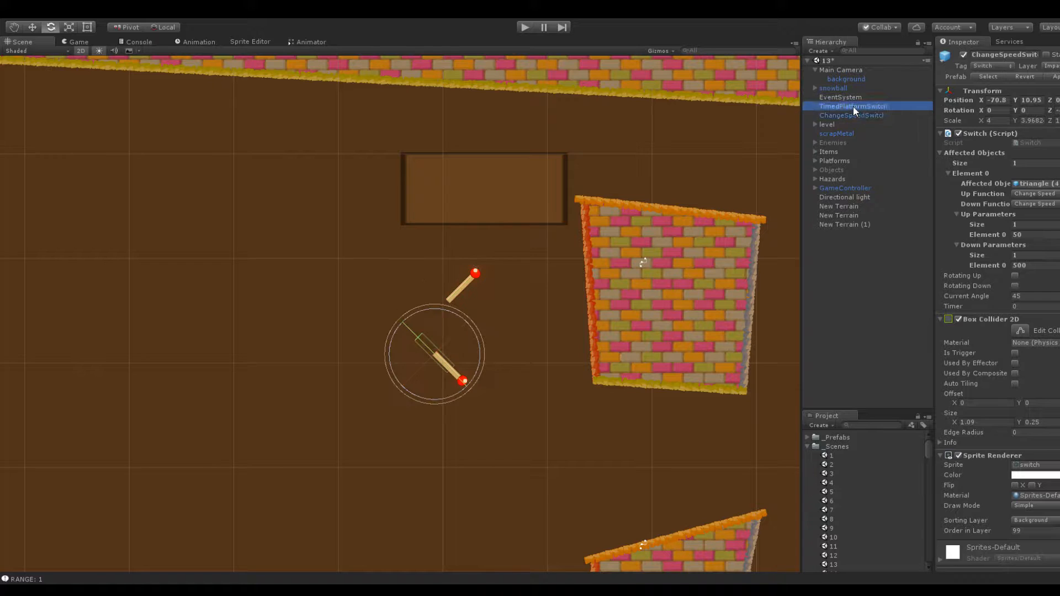
click(859, 117)
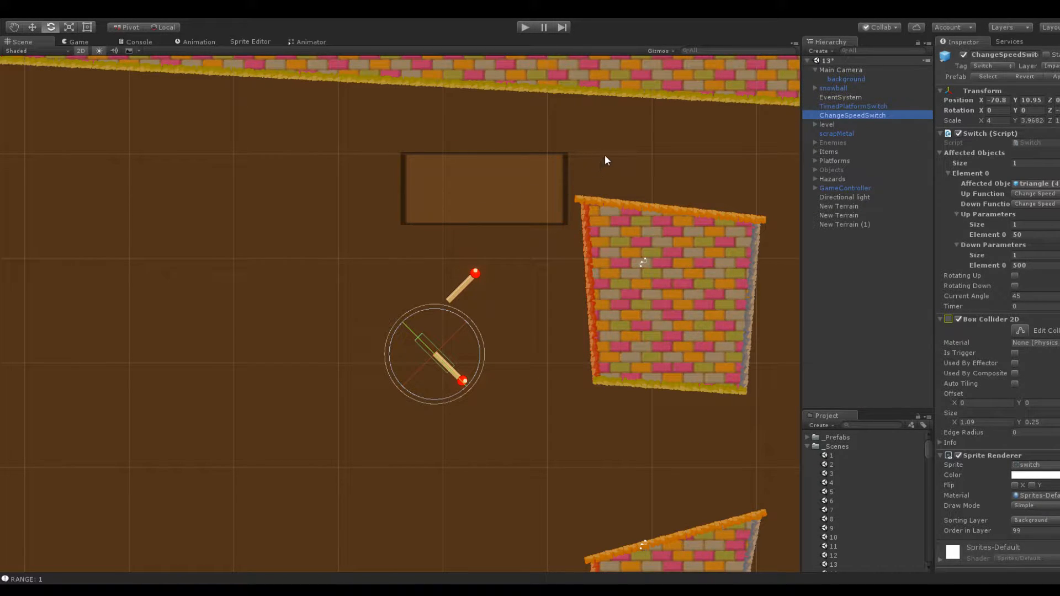
Deactivate the rotatingCube object above the two switches
click(534, 182)
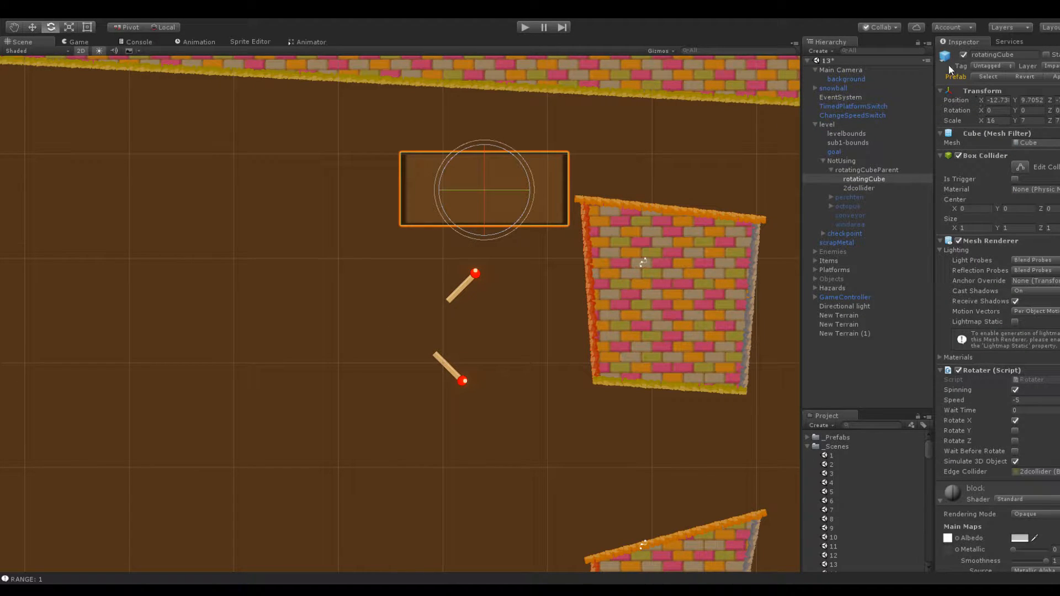
click(963, 55)
middle_drag(685, 143, 529, 95)
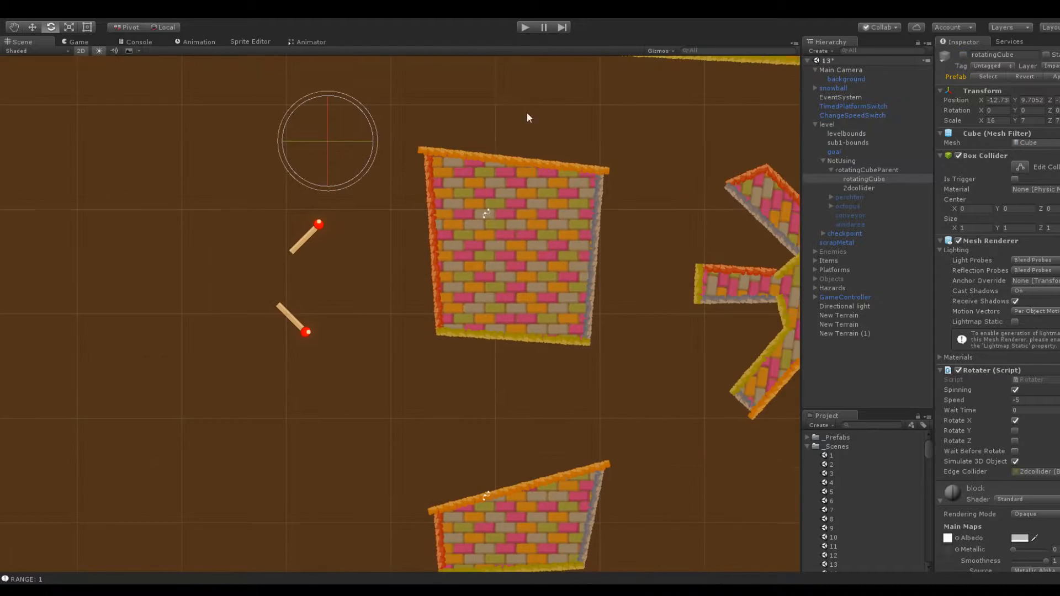
Examine the space around the rotating platforms, the lower brick block and the spikes
scroll(690, 204, down, 8)
middle_drag(690, 203, 406, 192)
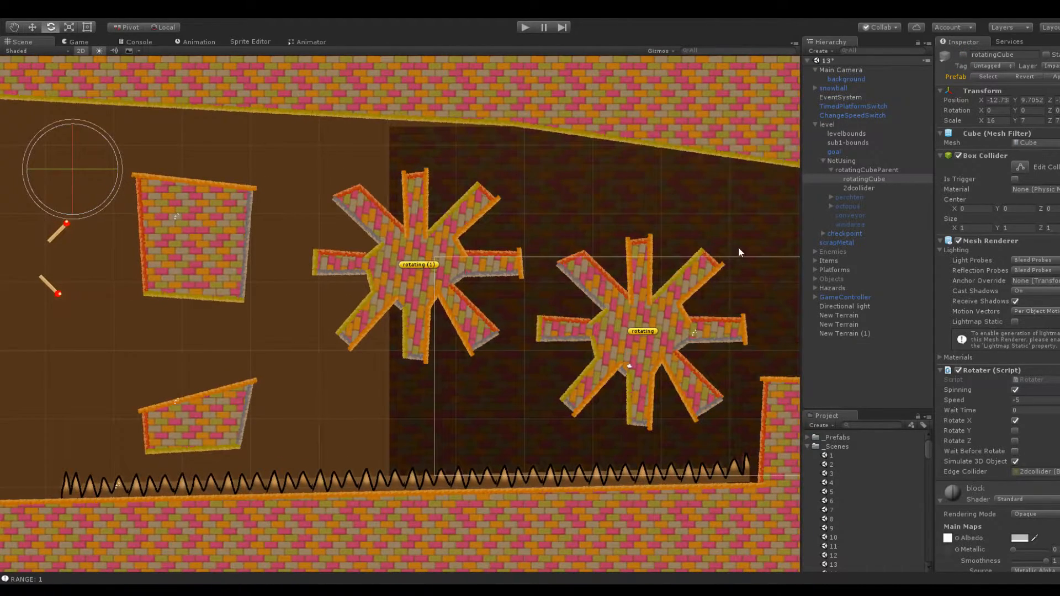
middle_drag(739, 248, 567, 234)
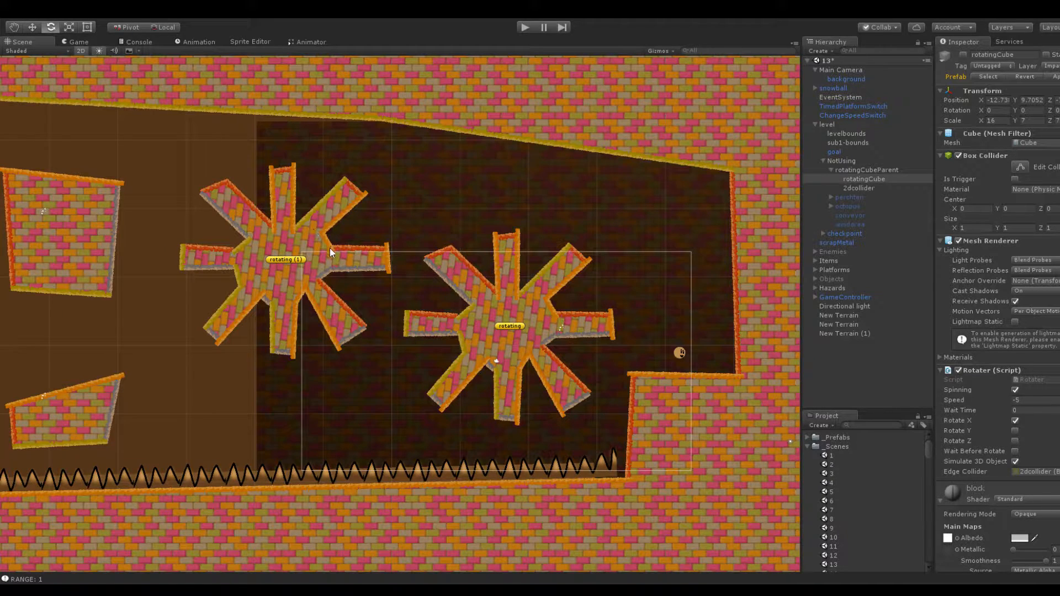
middle_drag(248, 261, 468, 270)
middle_drag(429, 356, 489, 318)
scroll(474, 384, up, 12)
scroll(495, 377, down, 7)
middle_drag(494, 381, 463, 320)
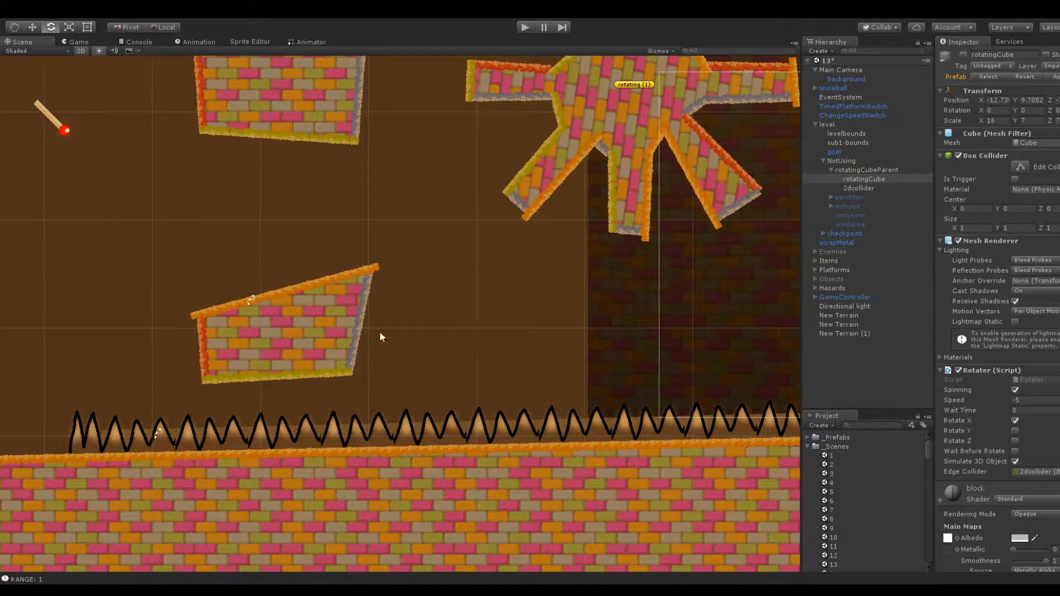
Rename the lower block, the cave terrain and the upper block each to "platform"
click(303, 330)
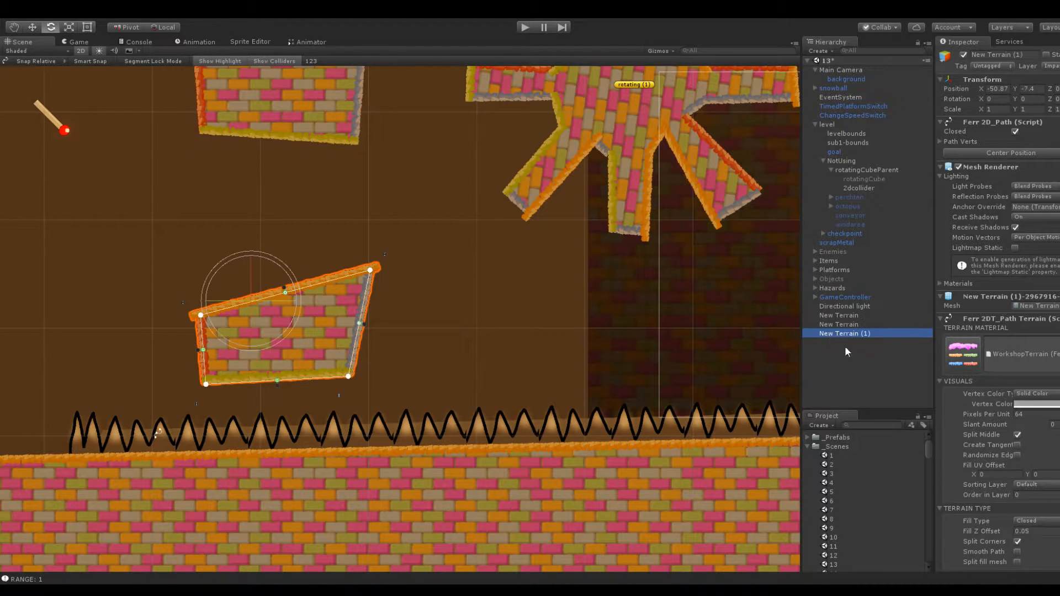
click(1013, 54)
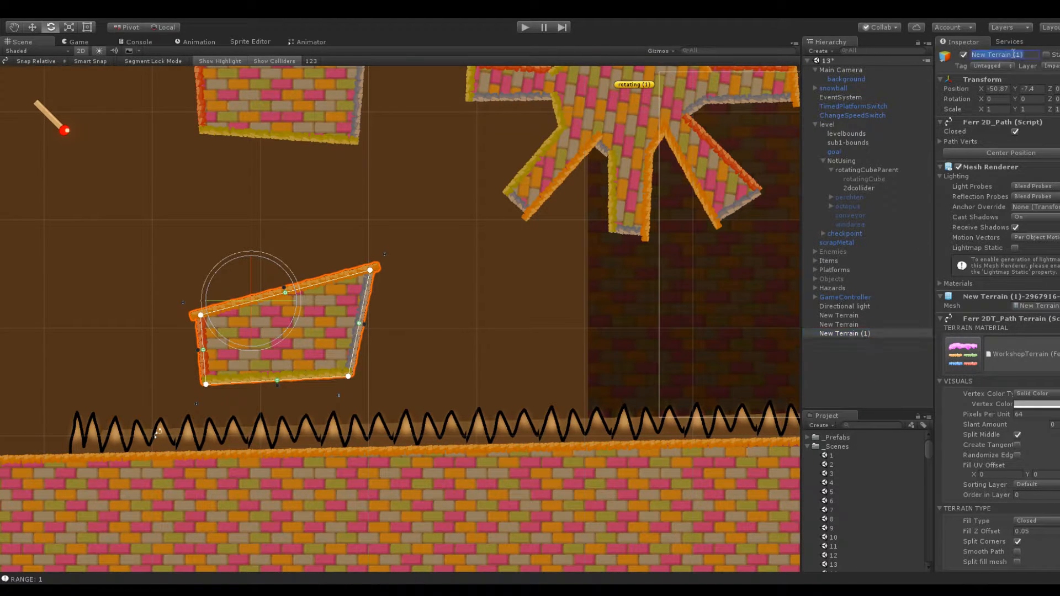
text(platform)
key(Return)
click(830, 317)
click(1009, 54)
text(platform)
key(Return)
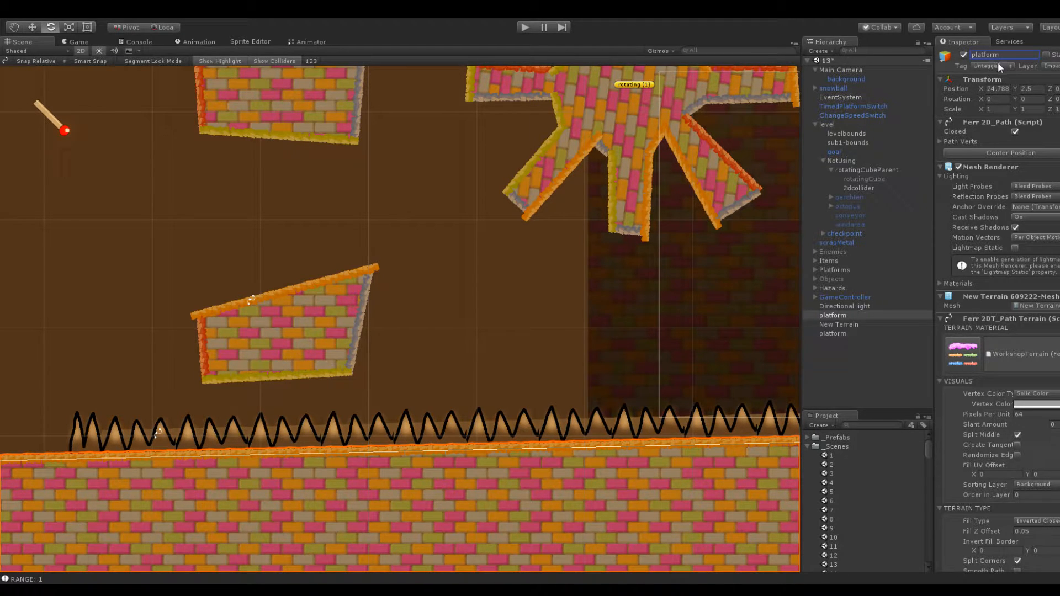
click(875, 322)
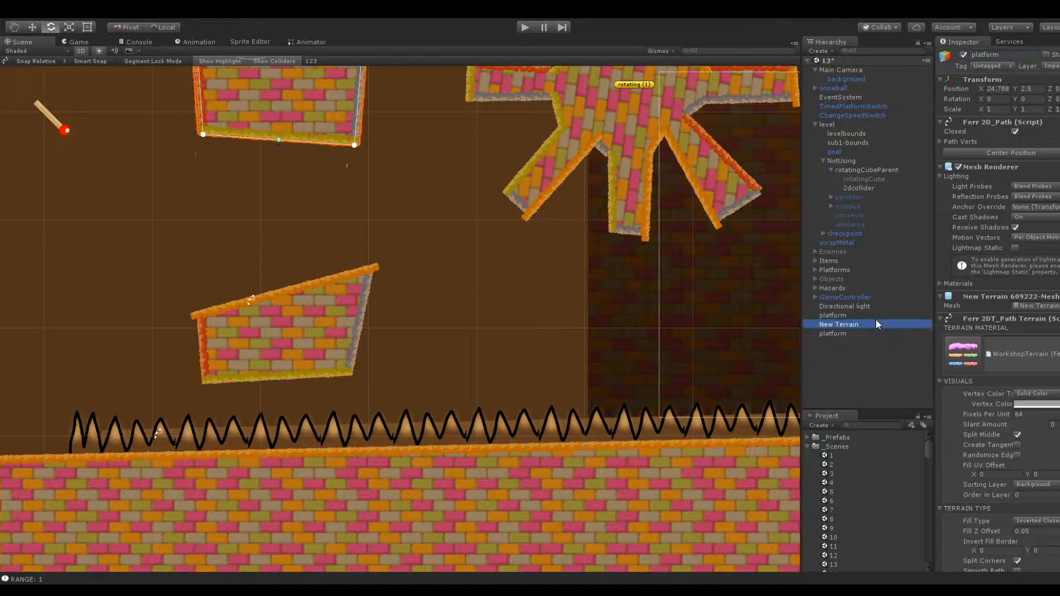
click(1004, 54)
text(platform)
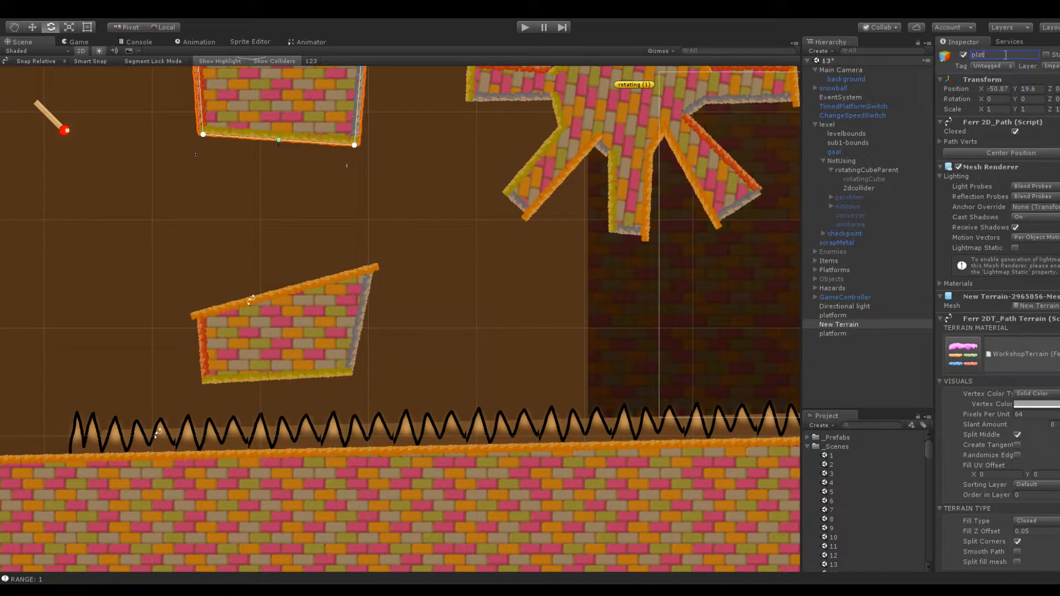
key(Return)
Duplicate the lower brick block and move the copy right along X to about -25.44
click(839, 334)
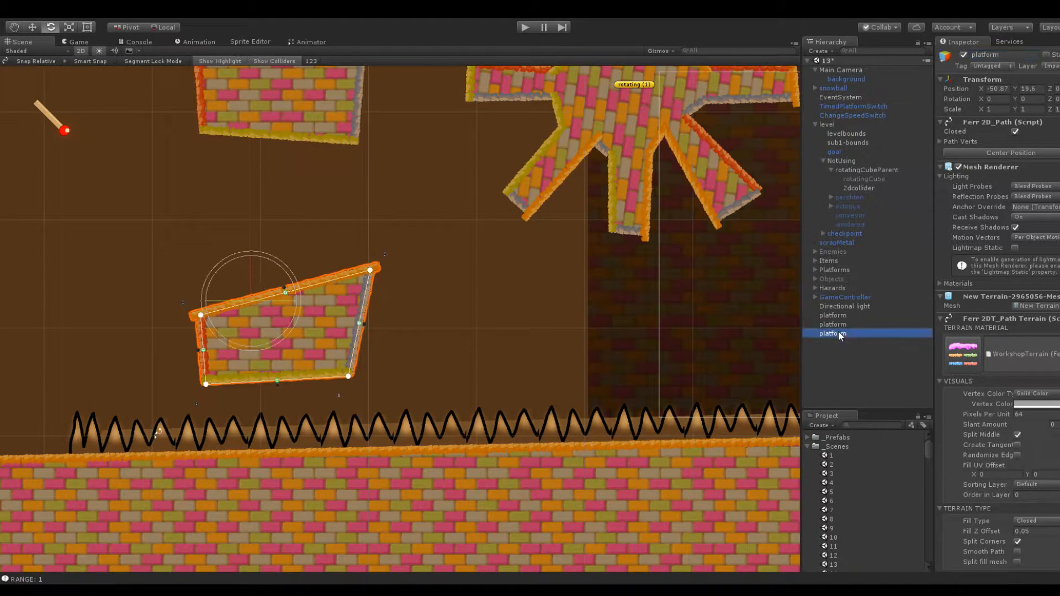
key(ctrl+d)
drag(983, 93, 362, 102)
Flatten the duplicated block into a thin slab by lowering its top corners, and shift it slightly left above the spikes
drag(645, 271, 646, 335)
drag(476, 315, 473, 351)
drag(646, 335, 636, 354)
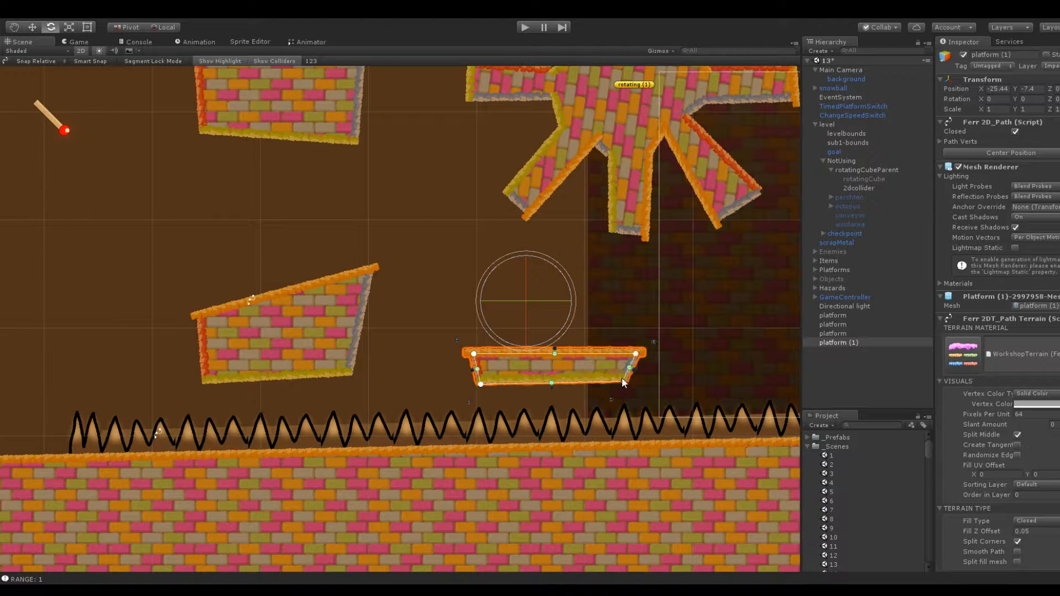
scroll(562, 243, down, 3)
drag(981, 89, 969, 90)
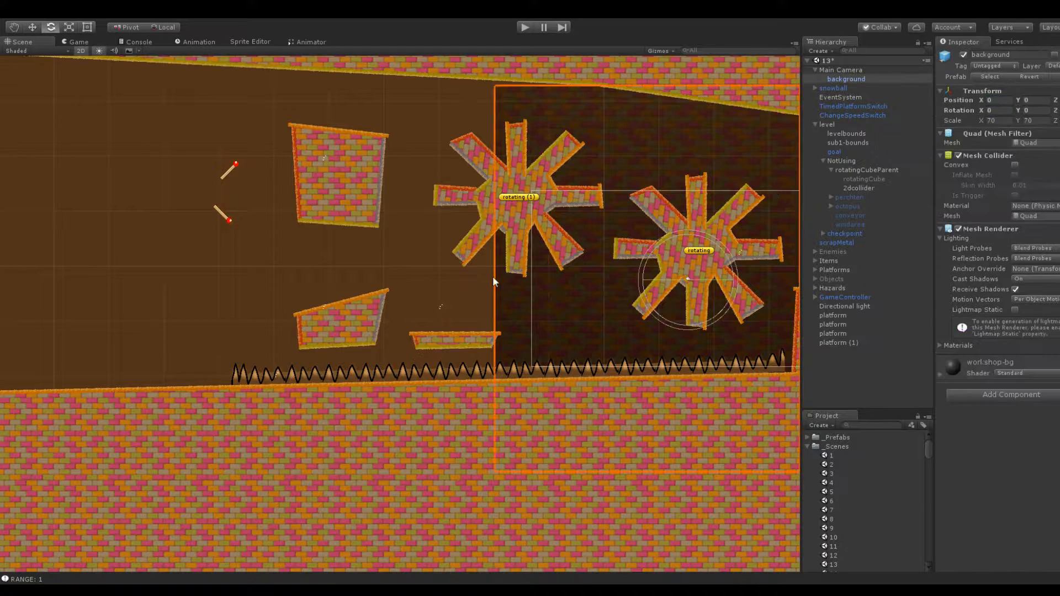
Pull the two top corners of the thin slab inward so its sides stand nearly vertical
scroll(469, 316, up, 4)
drag(425, 353, 435, 354)
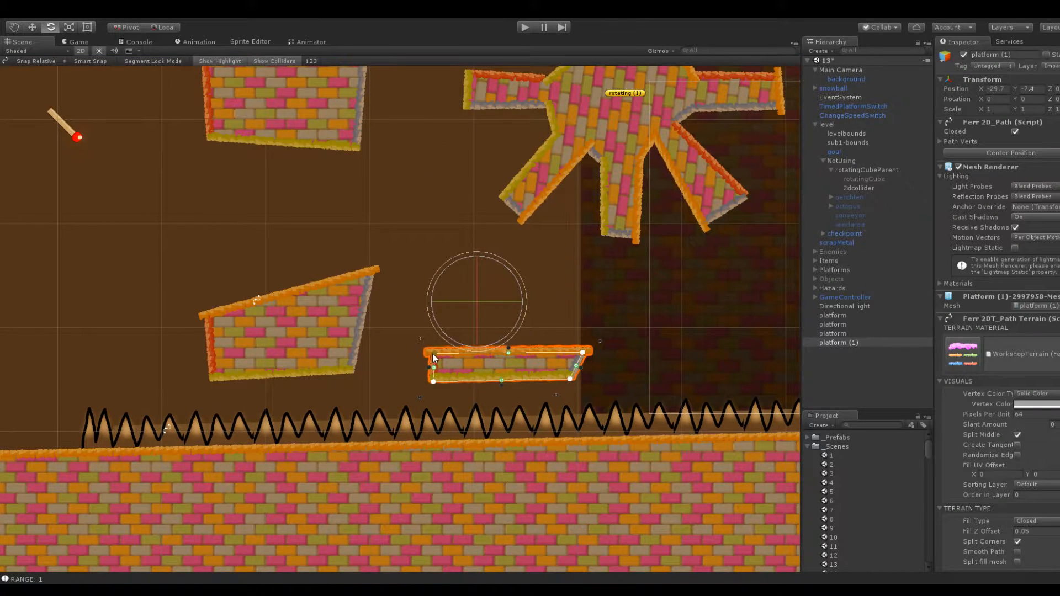
drag(582, 351, 569, 352)
click(474, 299)
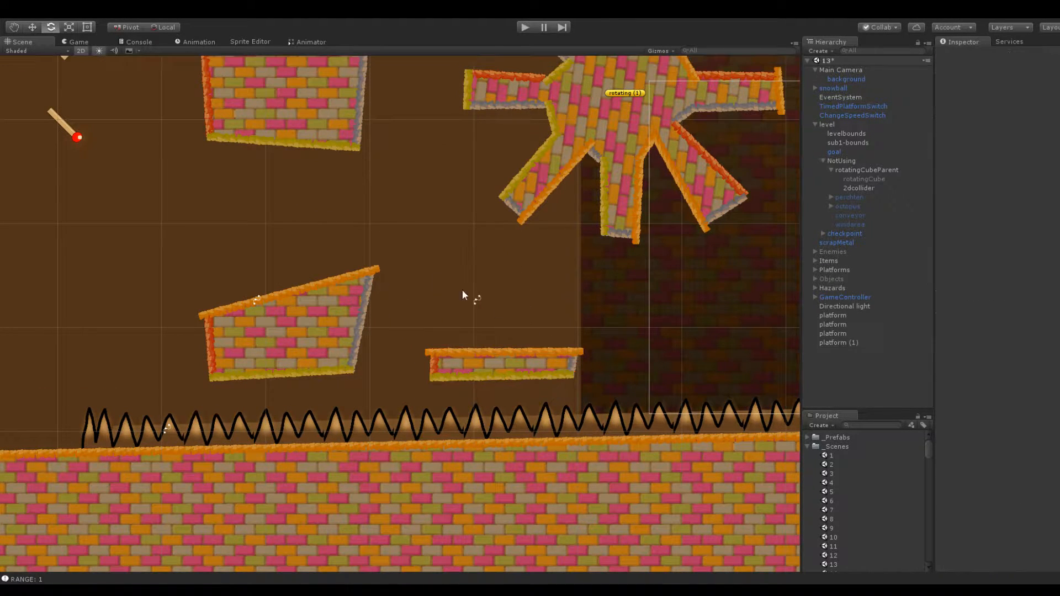
Duplicate the upper brick block and move the copy left along X to about -87.9, past the two switches
scroll(240, 228, down, 8)
middle_drag(233, 216, 399, 237)
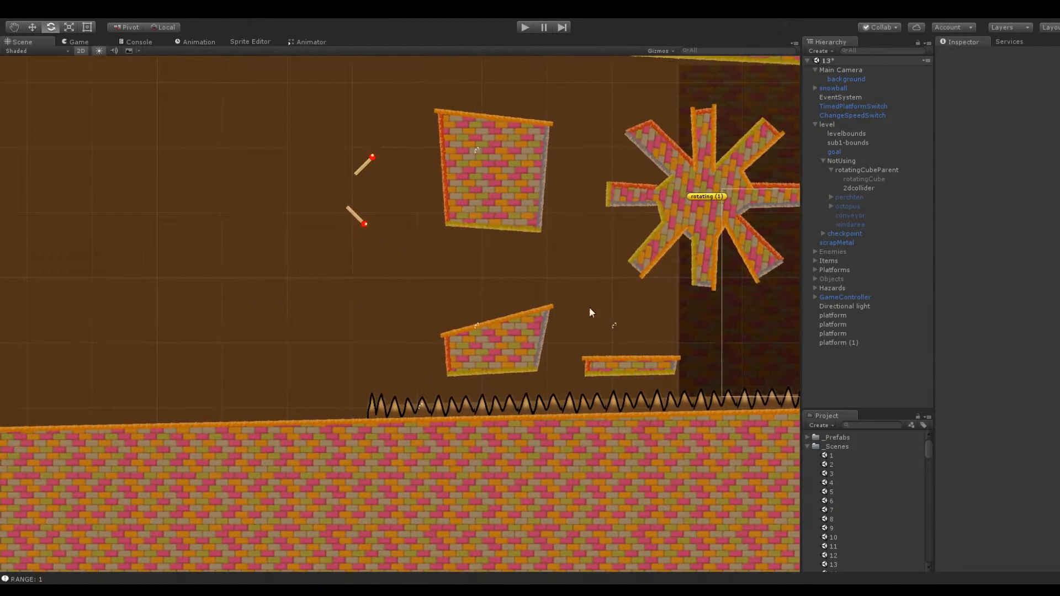
middle_drag(614, 280, 602, 340)
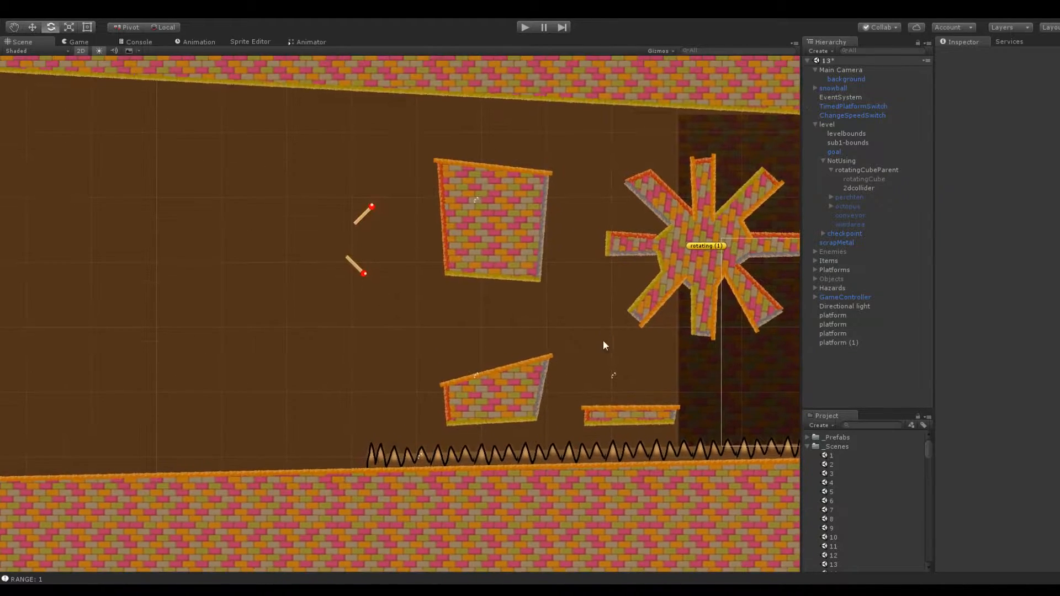
scroll(551, 375, up, 10)
click(517, 195)
click(354, 271)
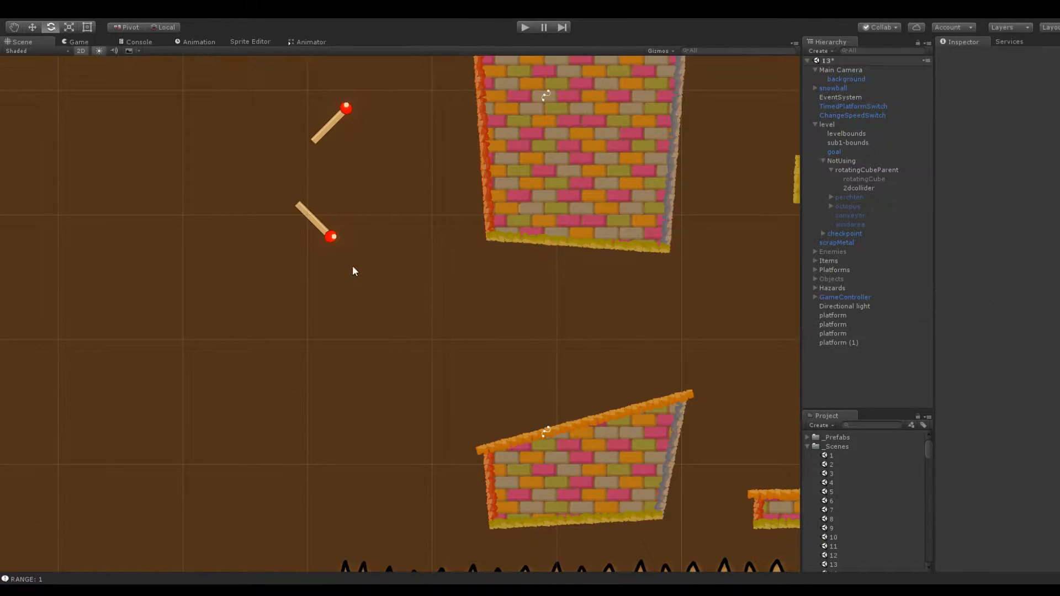
scroll(366, 242, down, 4)
click(581, 173)
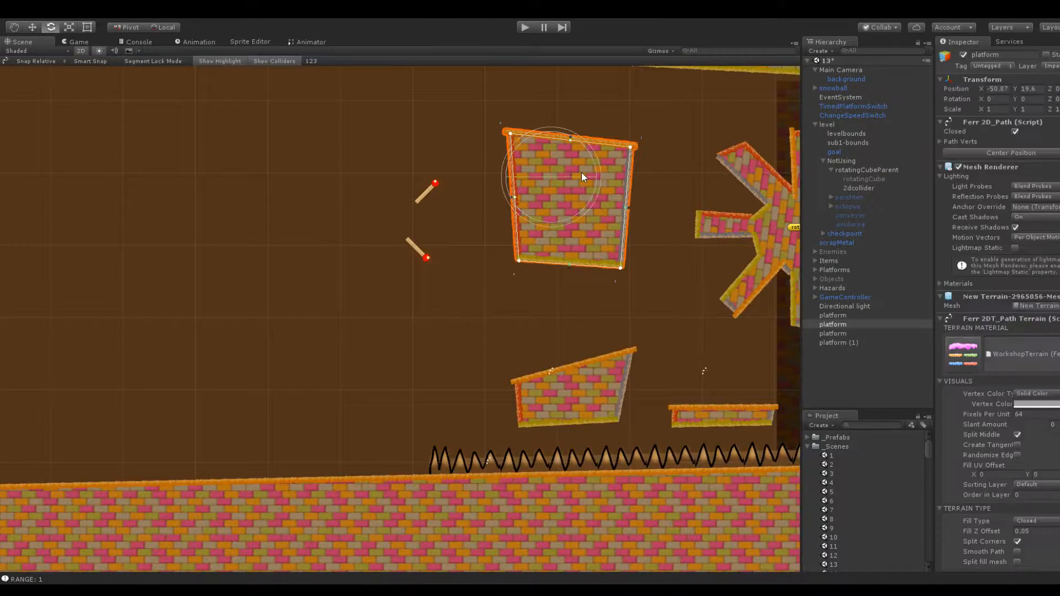
click(843, 324)
key(ctrl+d)
drag(981, 88, 838, 98)
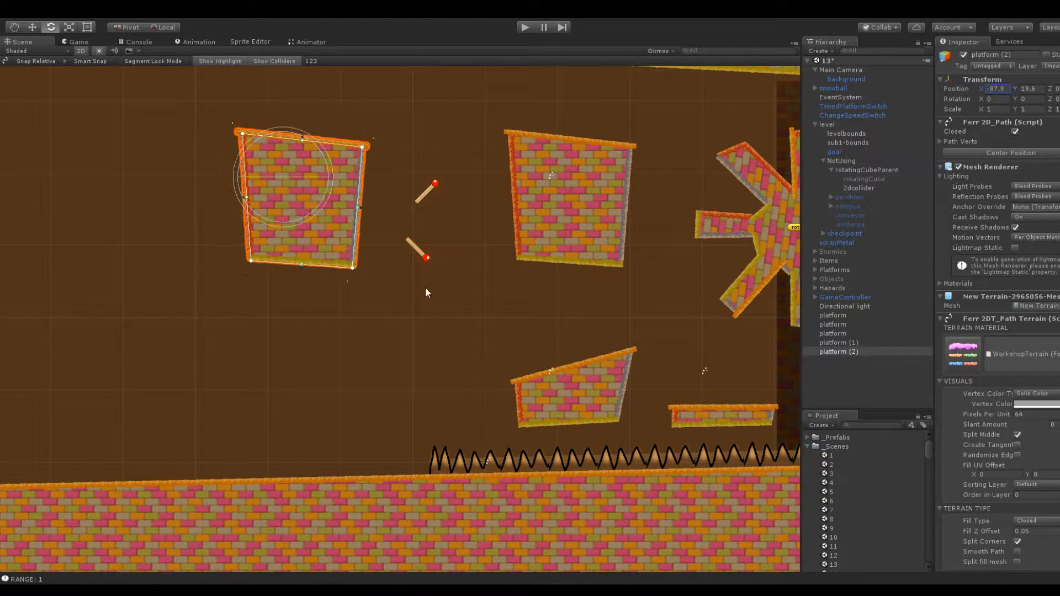
Shift the copied block further left to X -103.5 and stretch its bottom corners down into a tall pillar
click(337, 297)
click(345, 267)
drag(972, 89, 936, 91)
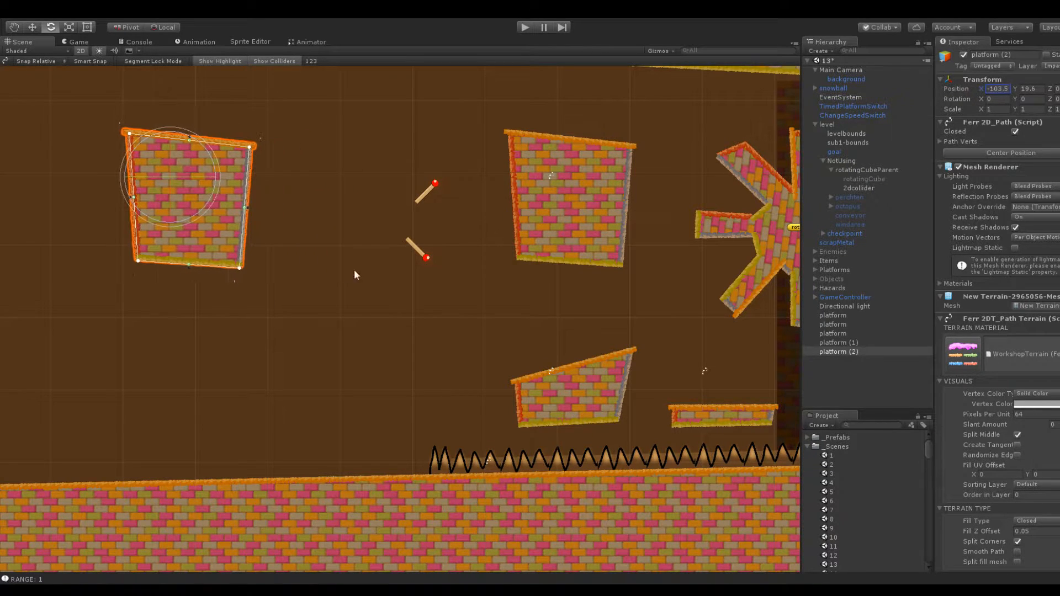
drag(240, 270, 245, 429)
drag(139, 264, 130, 431)
Extend the scrapMetal spike strip left along the cave floor, well past the tall pillar
click(439, 466)
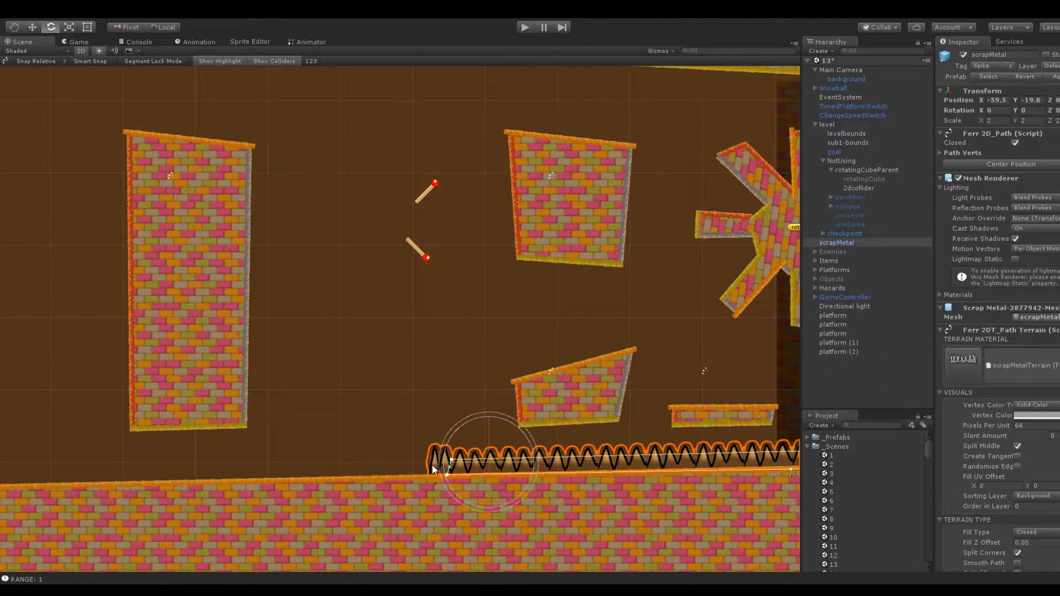
drag(436, 470, 129, 463)
middle_drag(175, 360, 499, 290)
drag(773, 411, 133, 412)
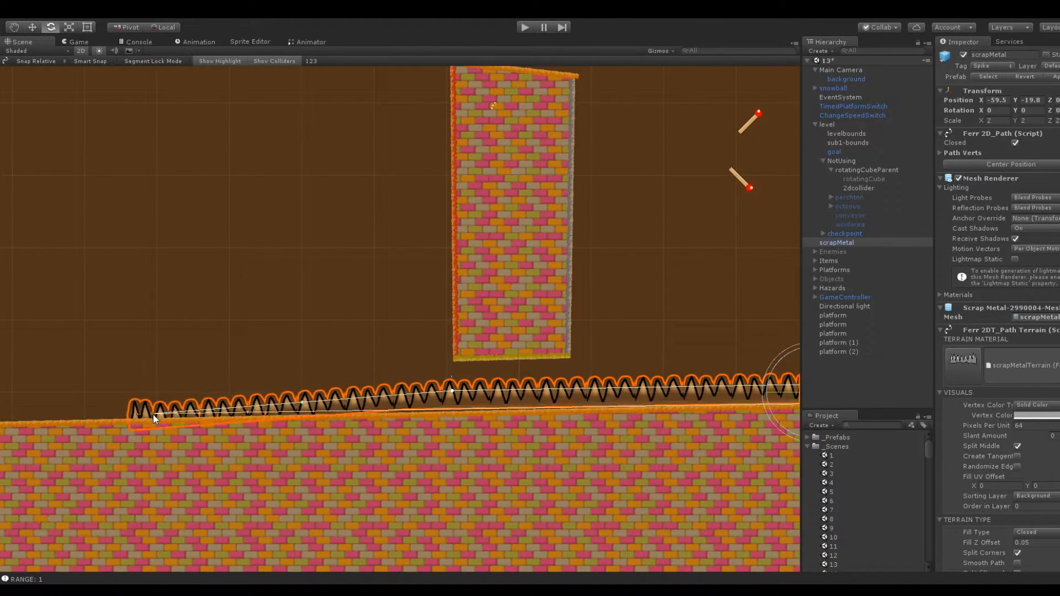
drag(452, 393, 131, 403)
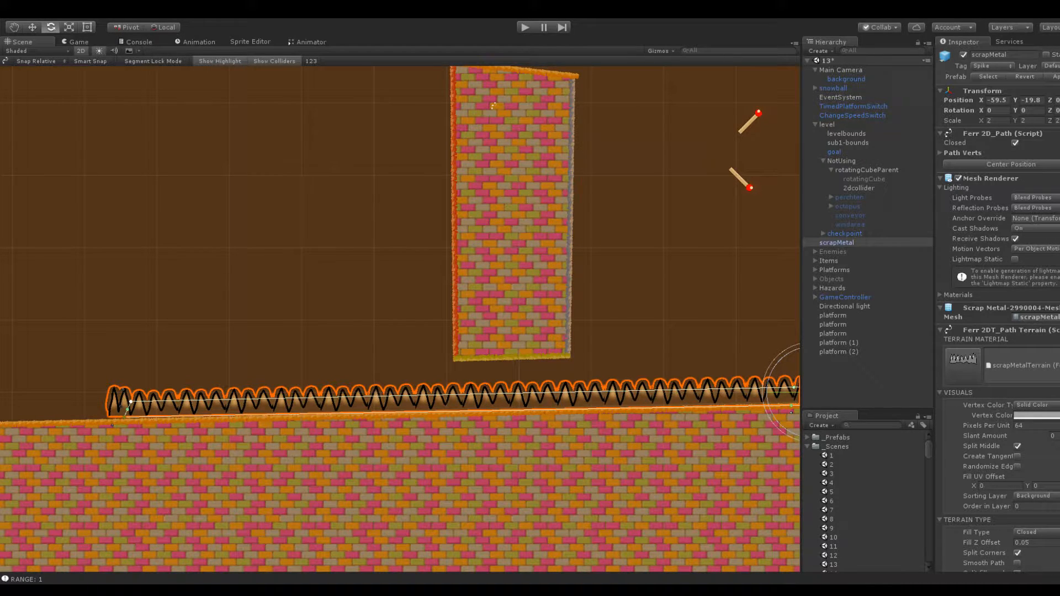
middle_drag(139, 313, 338, 297)
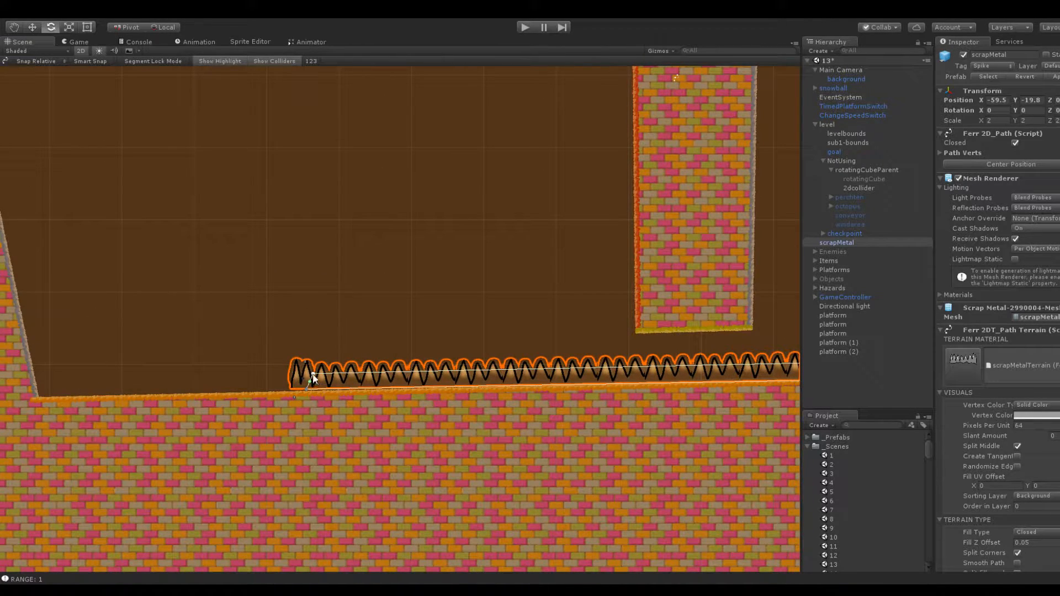
drag(313, 376, 306, 381)
click(309, 335)
Move the TimedPlatformSwitch to X -93.5 and Y 25.7, at the top of the tall pillar
scroll(362, 291, down, 8)
middle_drag(463, 213, 223, 333)
scroll(395, 331, up, 6)
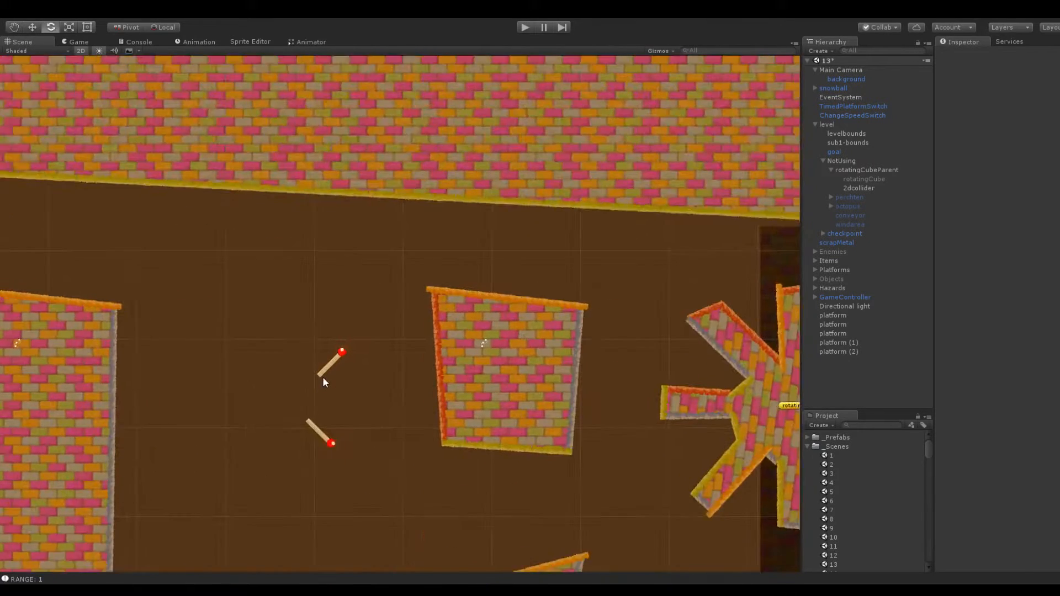
middle_drag(323, 376, 466, 353)
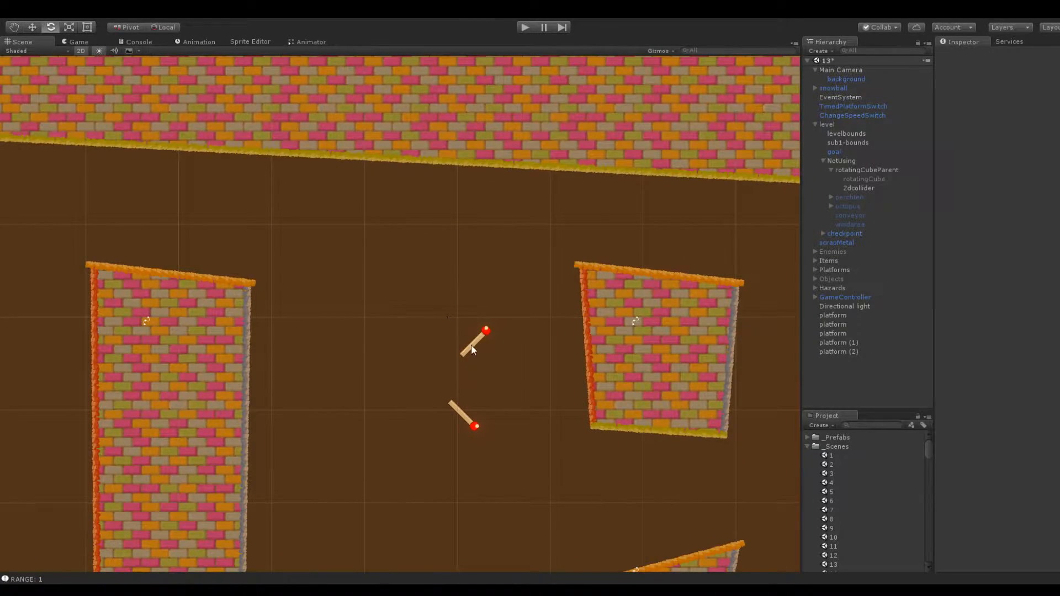
click(473, 346)
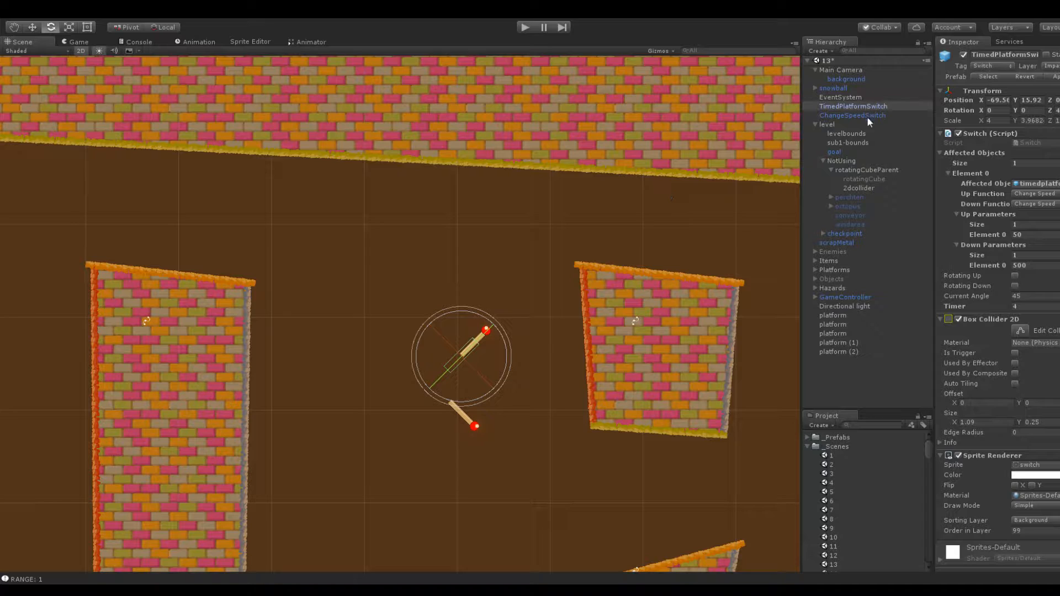
drag(979, 100, 932, 108)
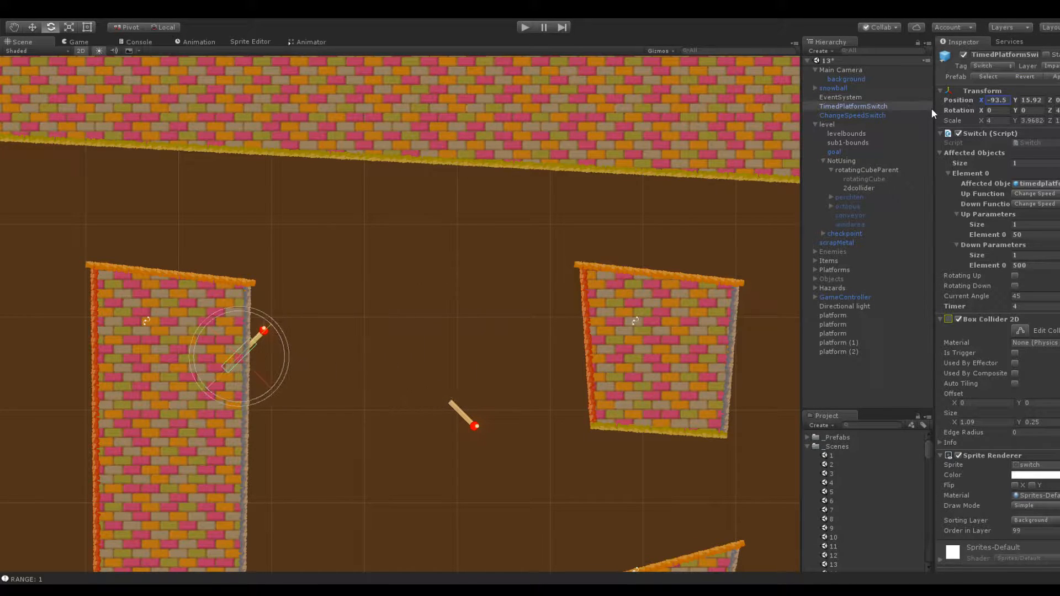
drag(1017, 101, 1047, 105)
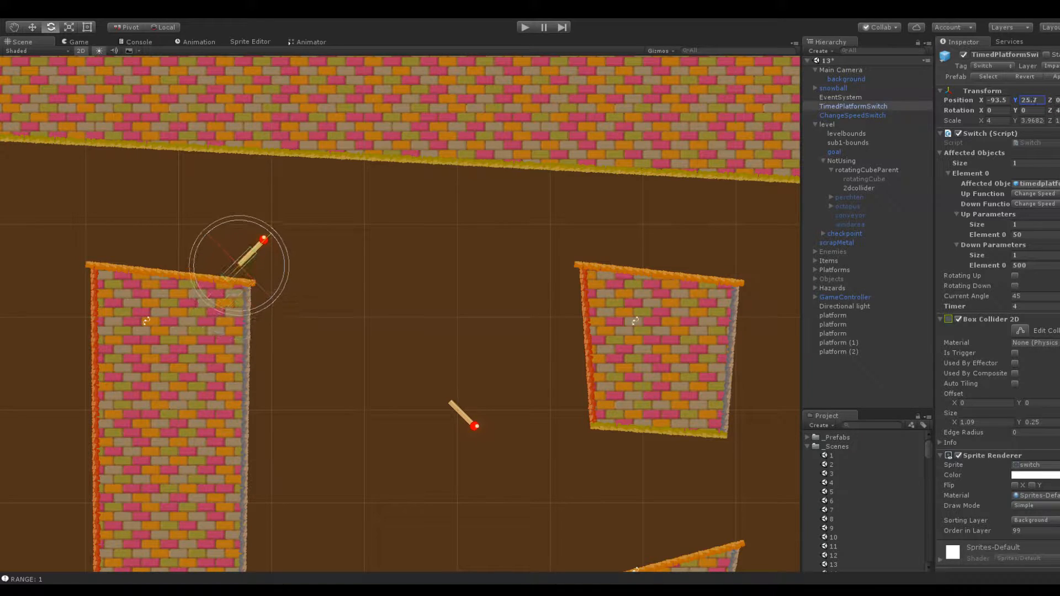
Move the ChangeSpeedSwitch left along X to -87.9, beside the tall pillar
click(498, 339)
click(467, 419)
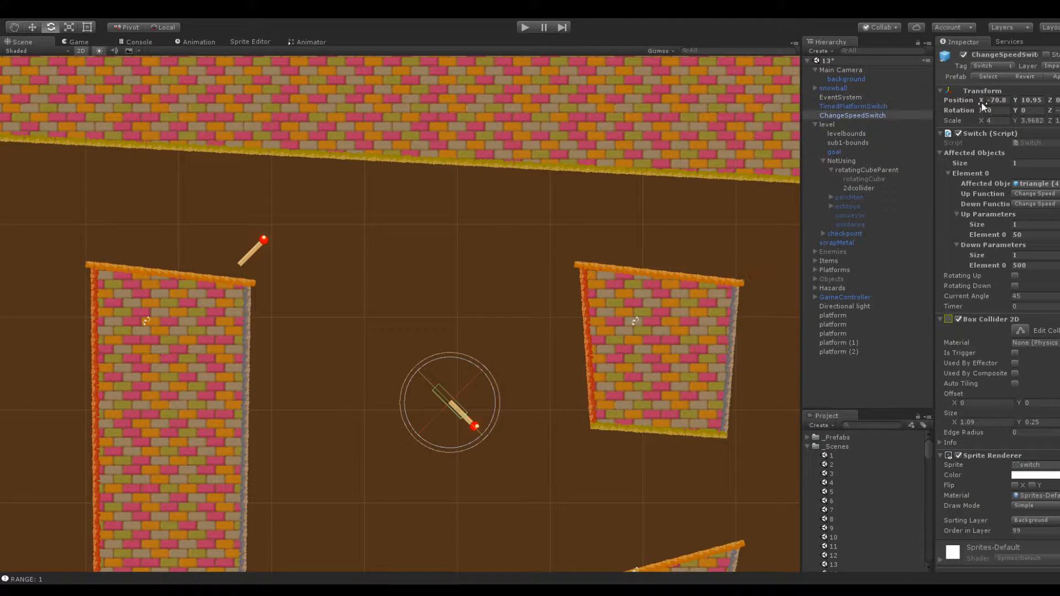
drag(974, 98, 897, 109)
click(376, 228)
Move the TimedPlatformSwitch right along X, off the pillar and roughly above the ChangeSpeedSwitch
middle_drag(413, 213, 533, 176)
click(514, 177)
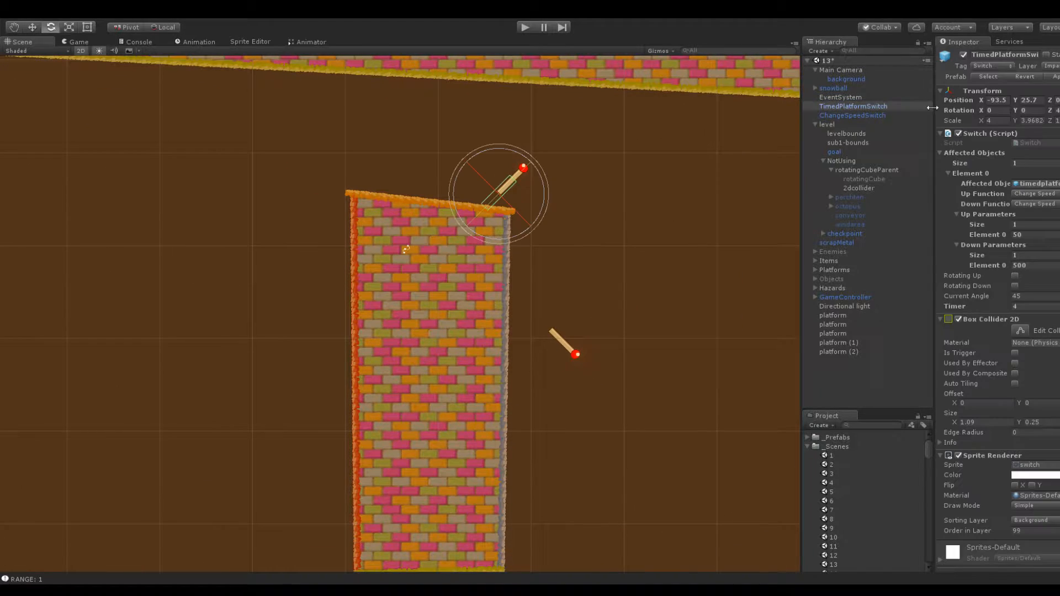
drag(984, 101, 1000, 101)
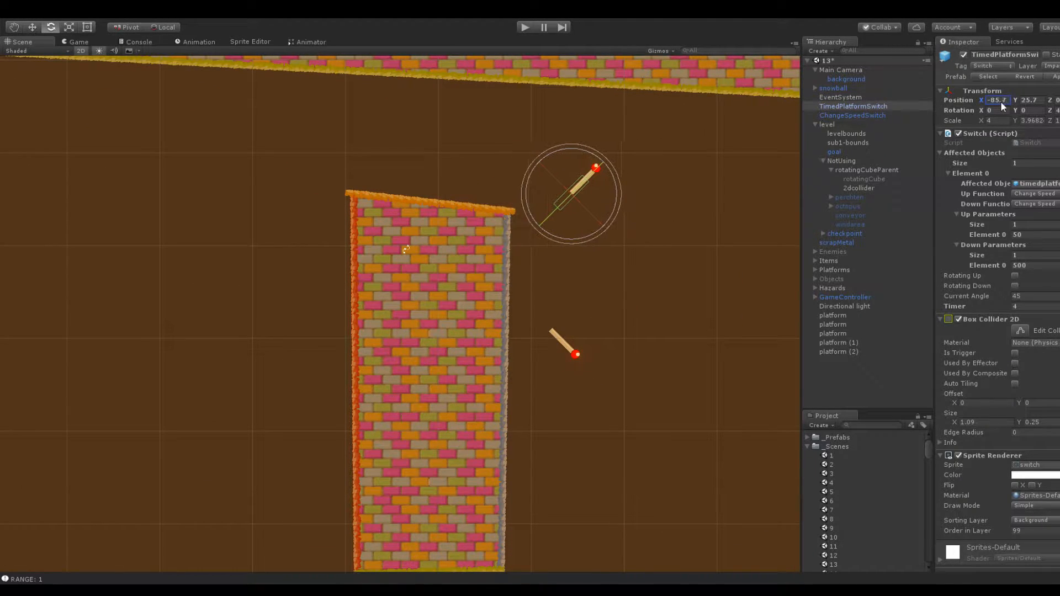
click(683, 208)
click(585, 193)
drag(975, 102, 1025, 102)
click(568, 326)
Examine the gap between the tall pillar and the two brick blocks, and list the contents of the _Prefabs folder
scroll(568, 325, down, 5)
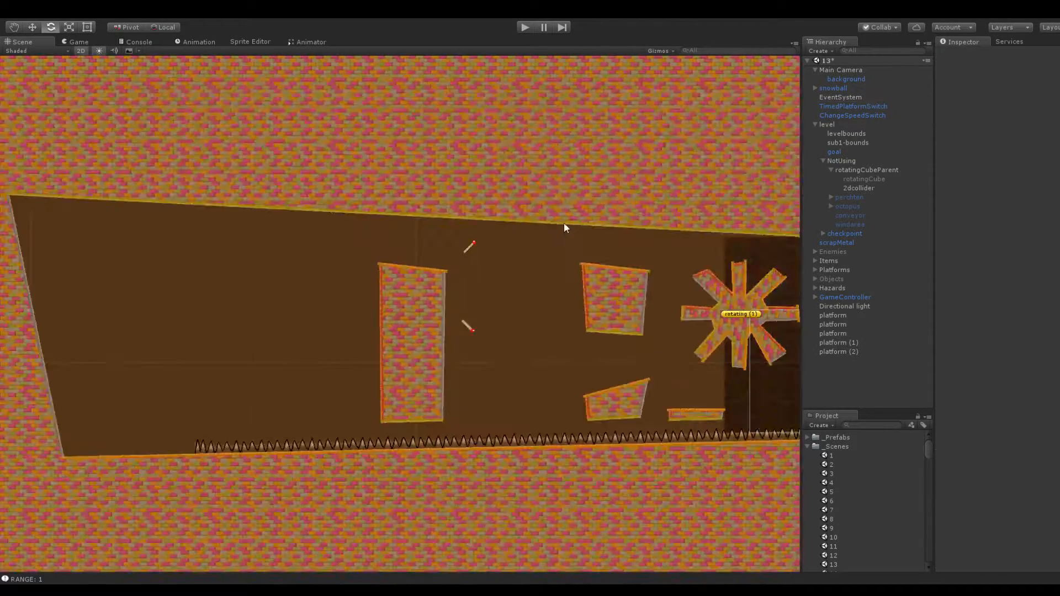
scroll(504, 307, up, 6)
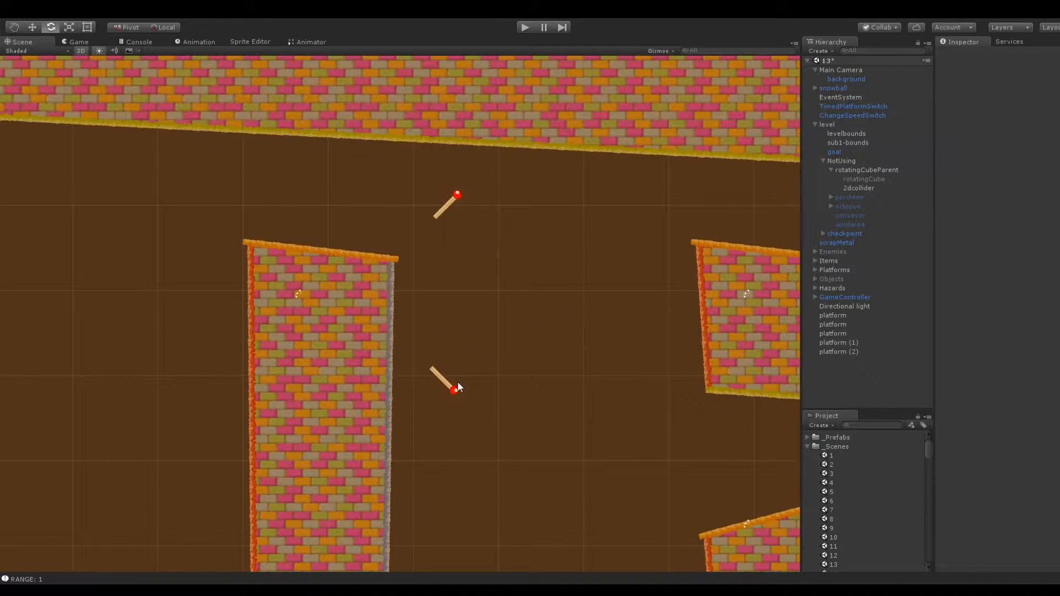
click(459, 387)
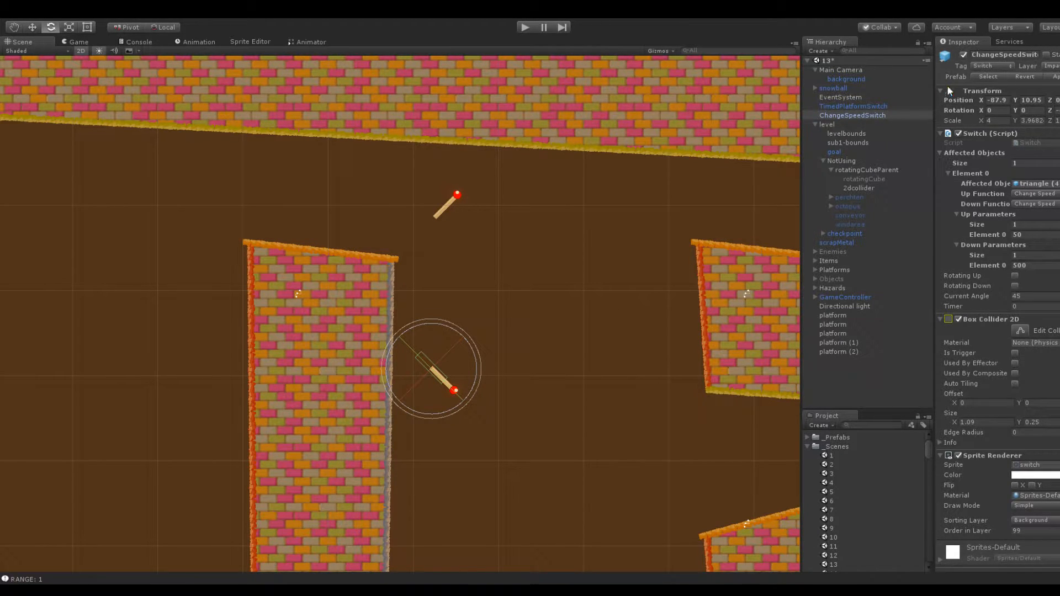
scroll(412, 305, down, 3)
middle_drag(592, 256, 476, 184)
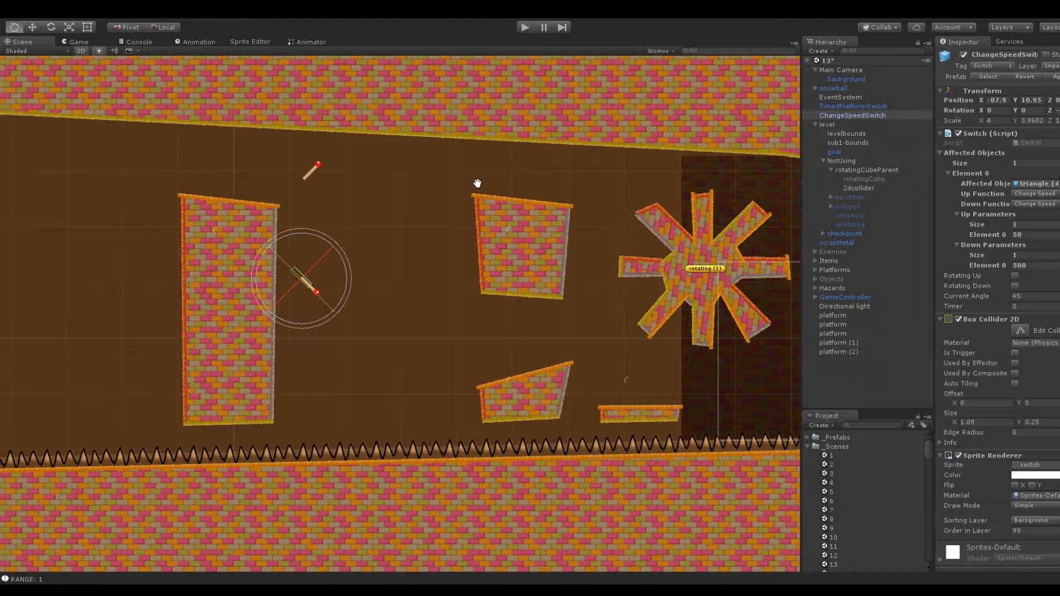
scroll(542, 184, up, 5)
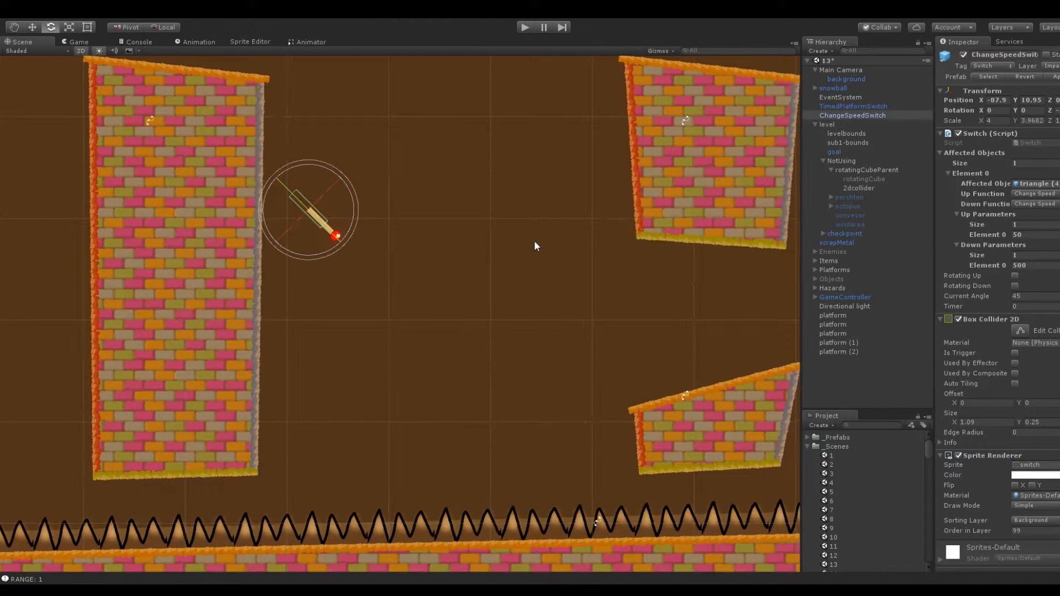
click(807, 446)
click(807, 437)
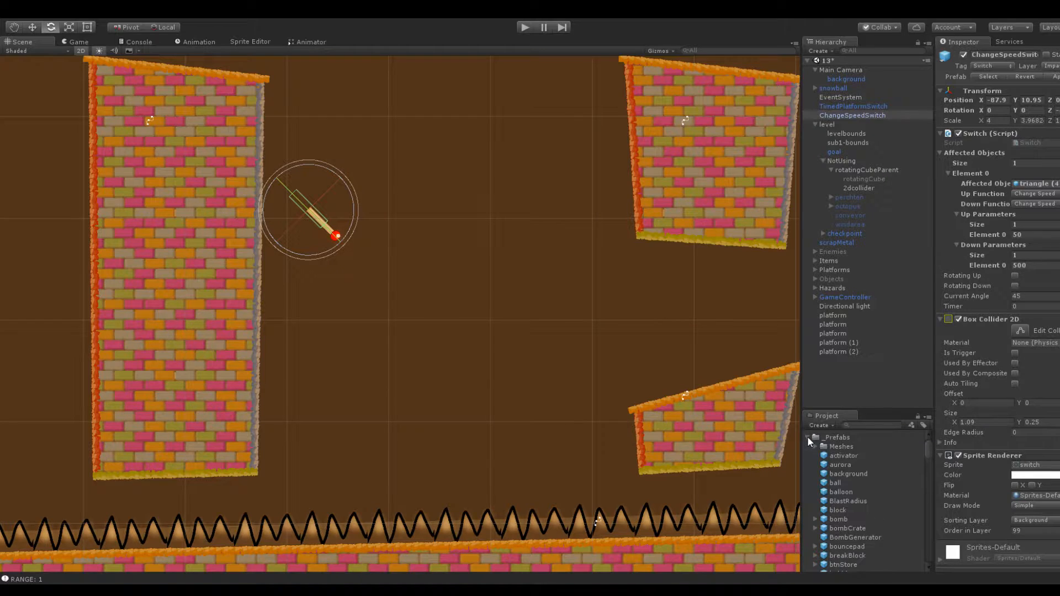
Duplicate the lower sloped block and move the copy left along X to about -80.2, into the gap beside the pillar
click(846, 351)
scroll(586, 313, down, 5)
click(561, 373)
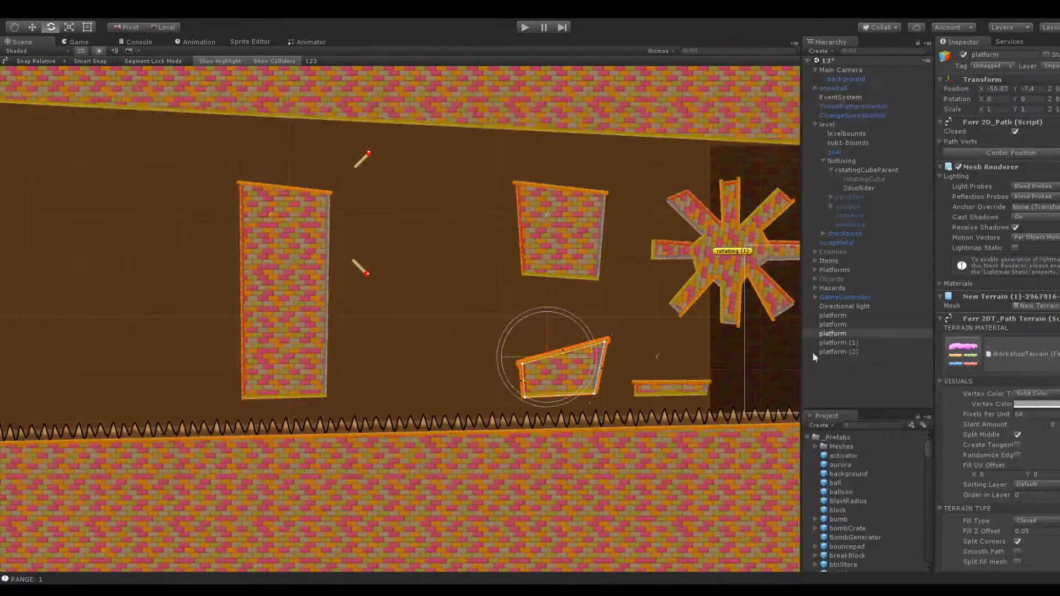
click(848, 335)
key(ctrl+d)
drag(985, 92, 872, 110)
Reshape the copied block into a platform with a nearly level wide top and a narrower base by moving its four corners
scroll(496, 285, up, 5)
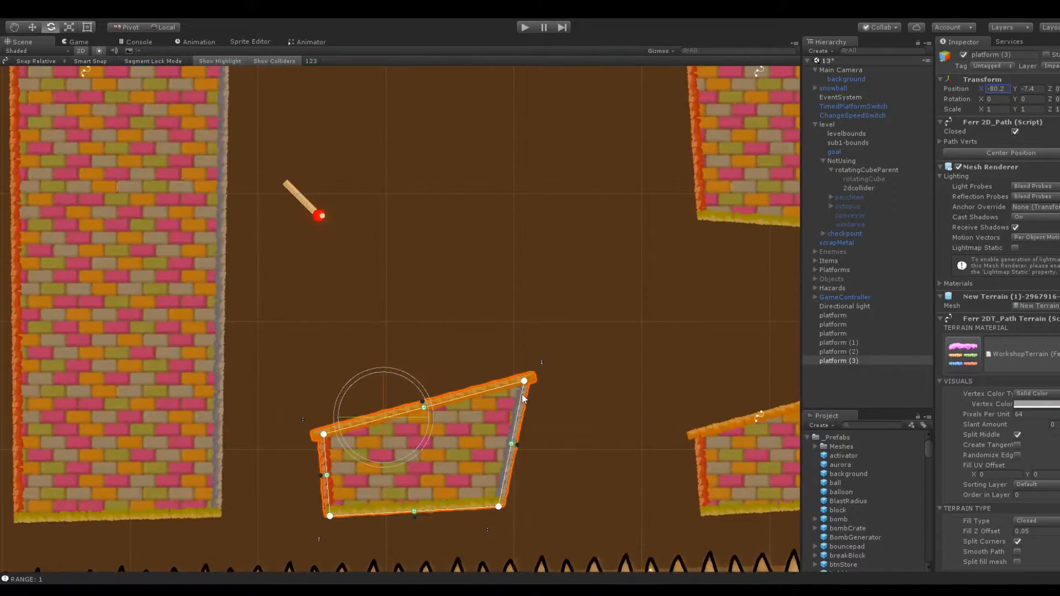
drag(523, 381, 518, 430)
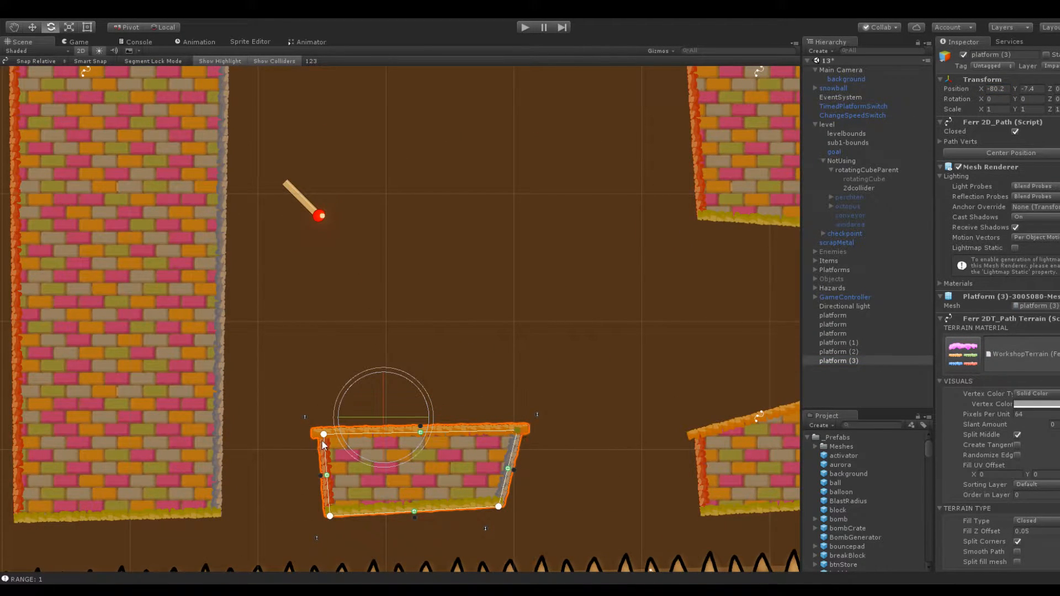
drag(323, 434, 292, 444)
drag(517, 430, 536, 450)
drag(330, 519, 327, 508)
drag(498, 506, 505, 507)
Rename the reshaped block as movingPlatform
click(987, 55)
text(movingPlatform)
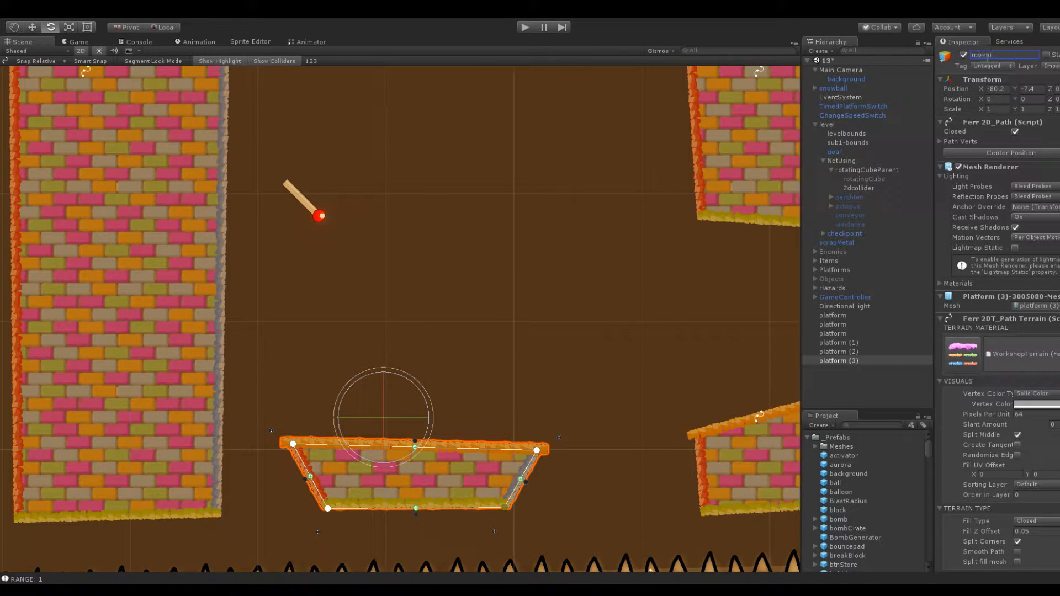
key(Return)
Duplicate ChangeSpeedSwitch and make the copy a child of movingPlatform
click(310, 203)
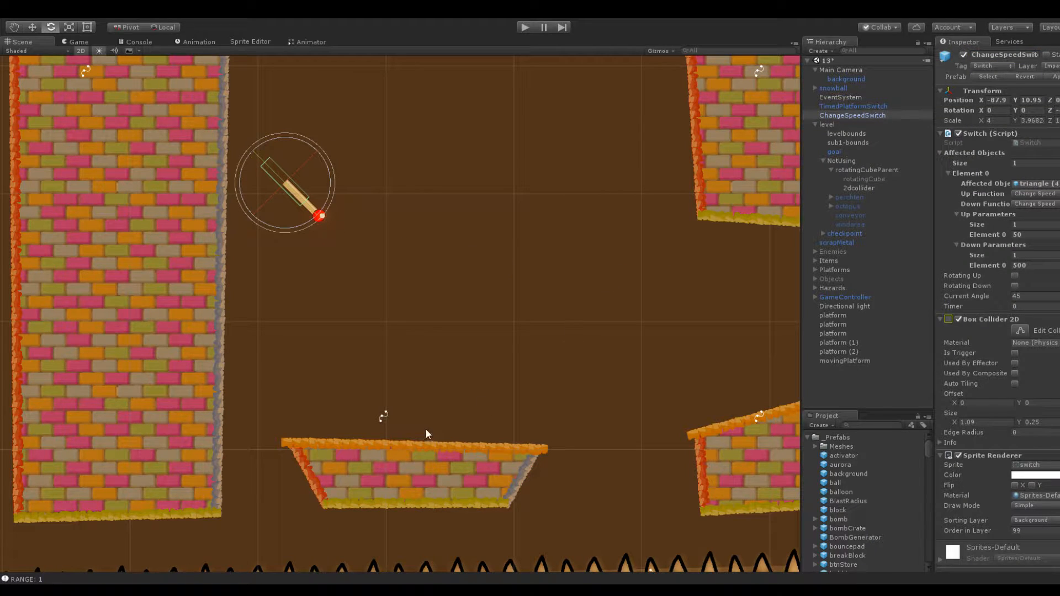
middle_drag(326, 366, 399, 338)
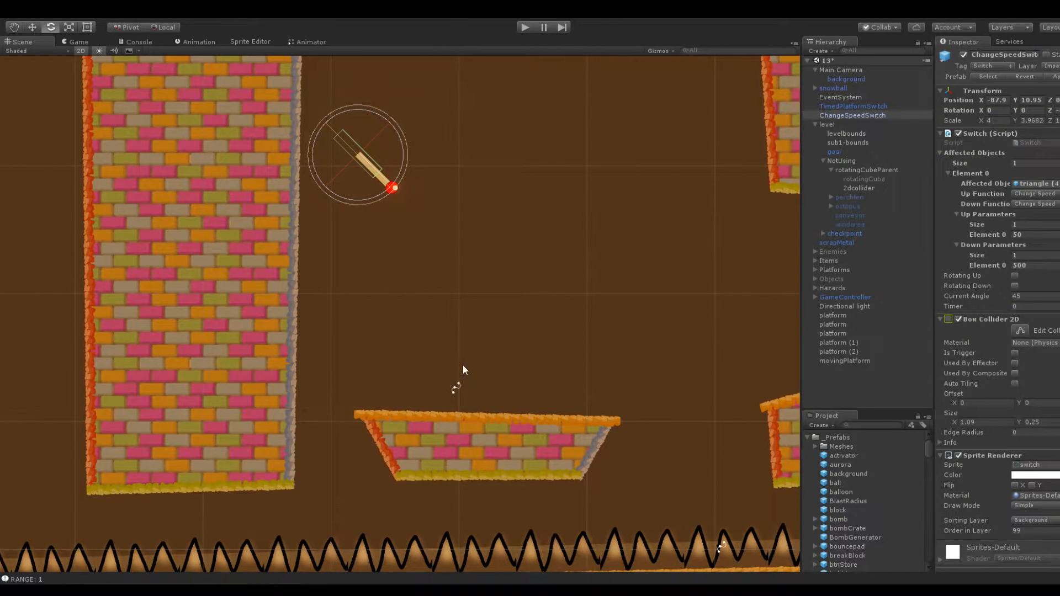
click(852, 115)
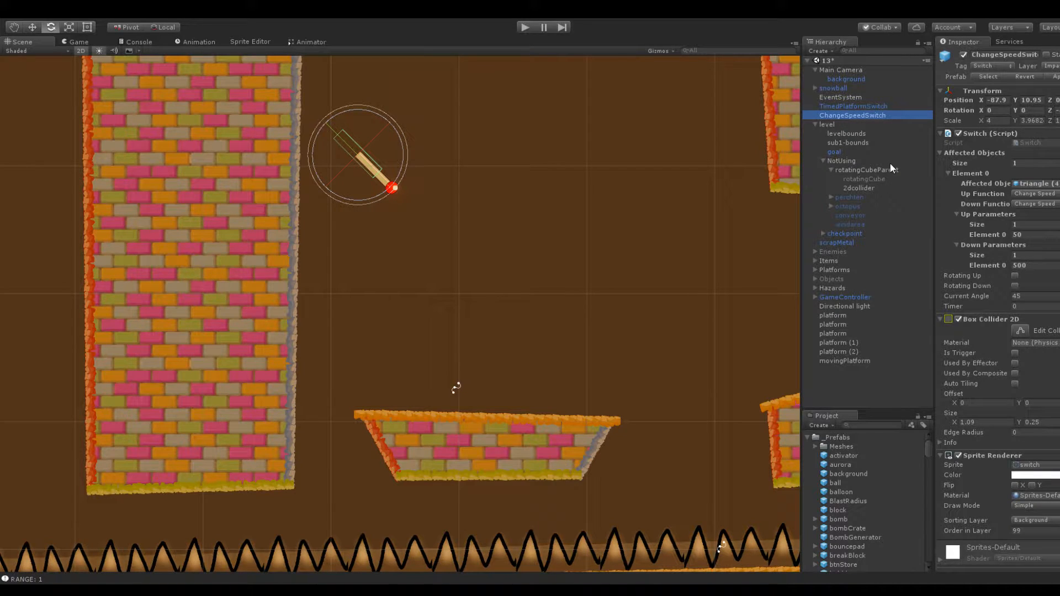
key(ctrl+d)
drag(852, 371, 843, 360)
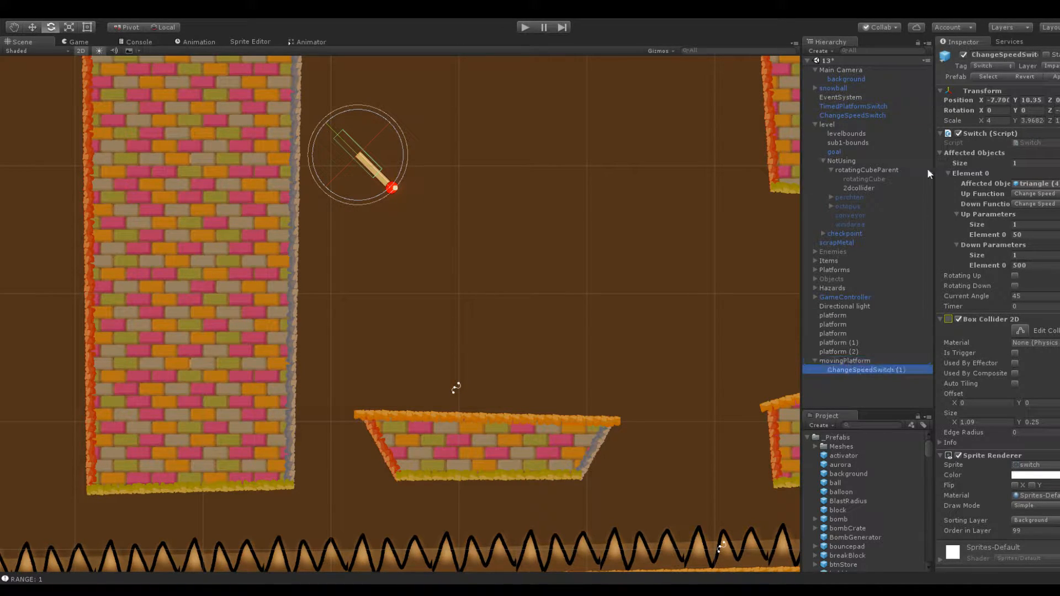
Rename the copied switch as PlatformSwitch and move it to about X -13.1, Y 3.2, beside the pillar's lower right edge
click(850, 372)
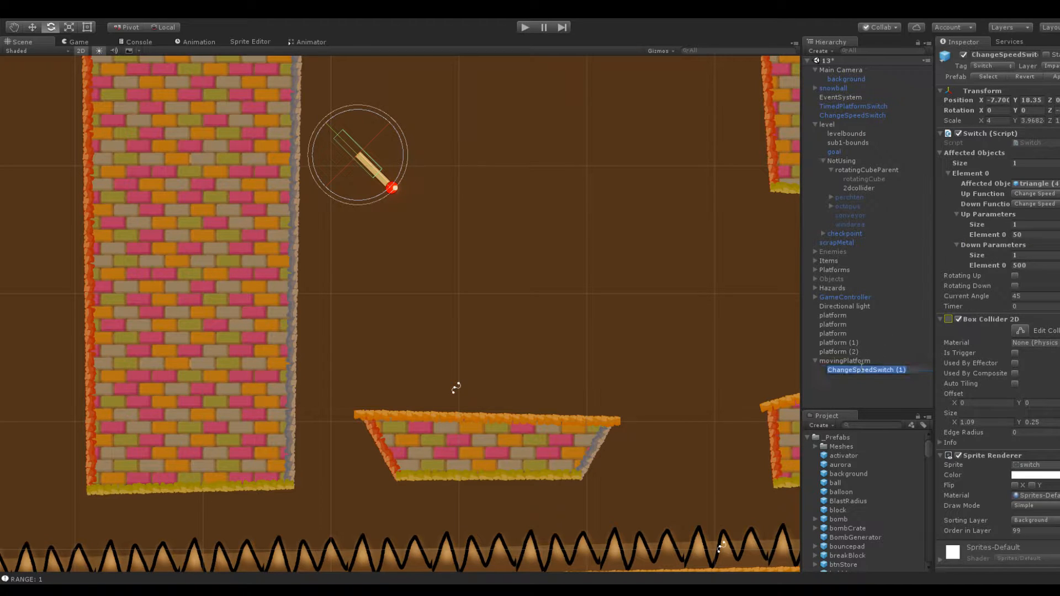
click(992, 54)
text(PlatformSwitch)
drag(1014, 100, 954, 102)
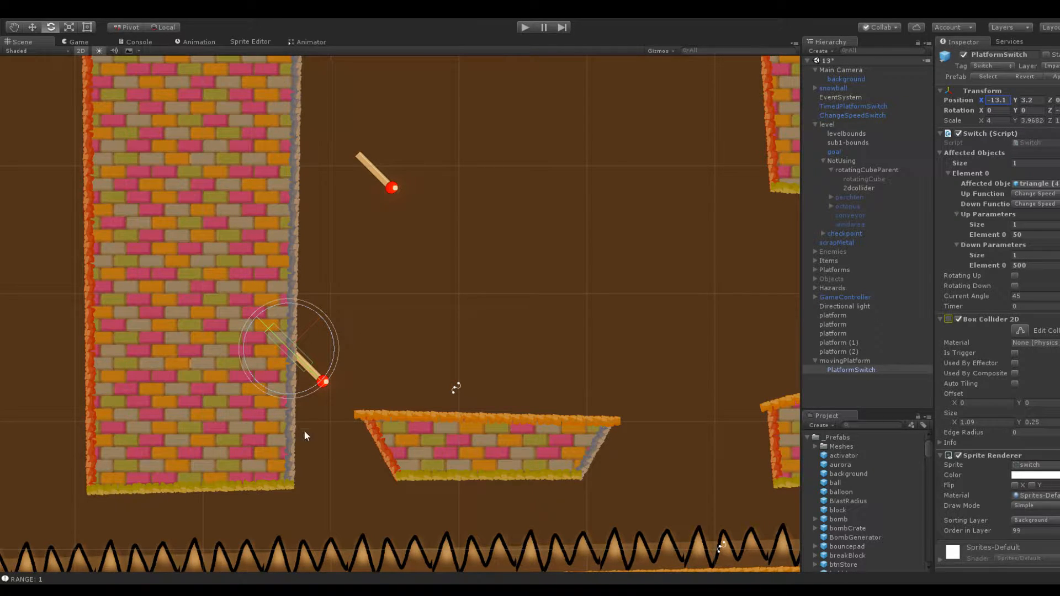
Lower movingPlatform's upper-left corner slightly and shift the platform toward the pillar to about X -83.8
scroll(446, 353, up, 3)
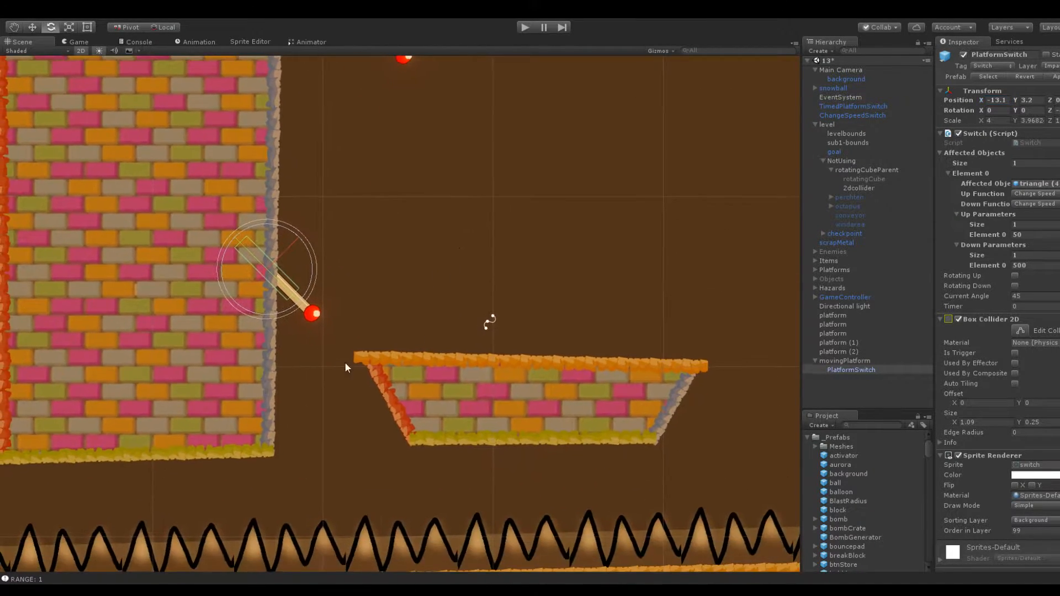
click(433, 386)
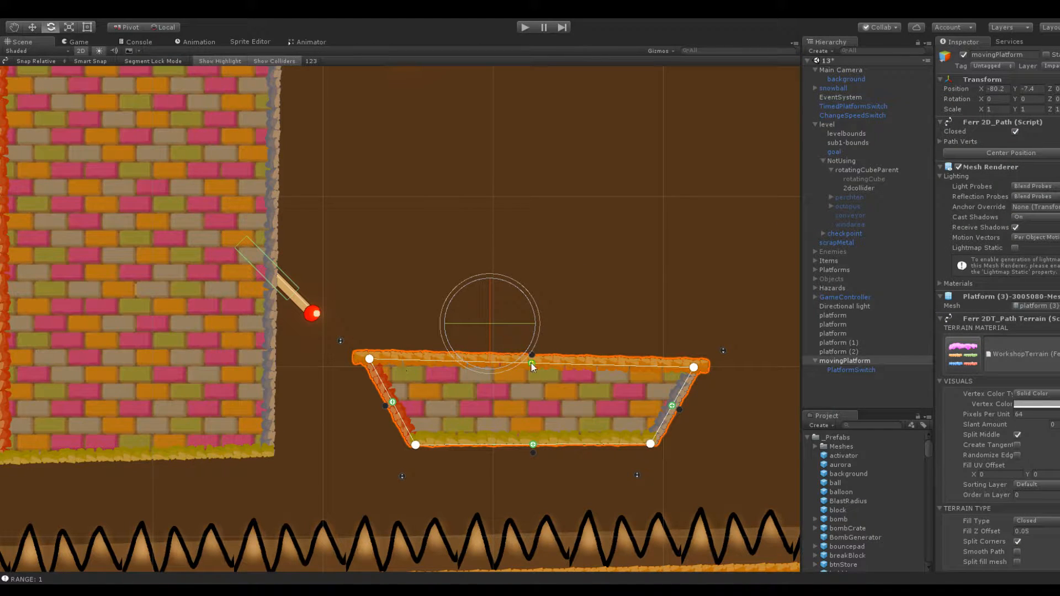
drag(369, 359, 375, 378)
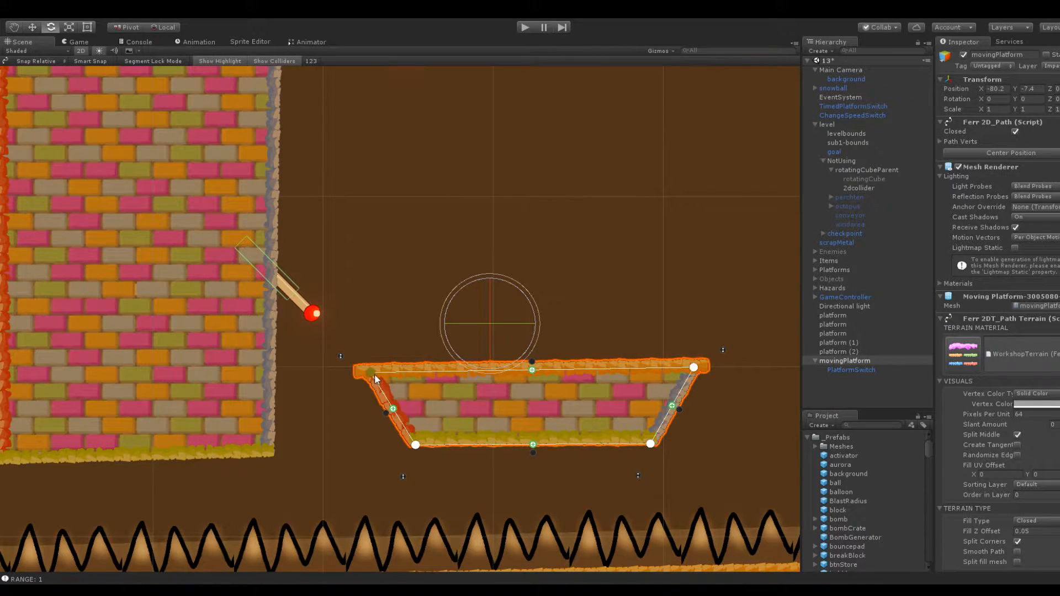
drag(975, 91, 1025, 100)
Reposition PlatformSwitch to about X -8.9, Y 5.8 so it sticks out of the pillar's right edge
click(568, 211)
click(860, 370)
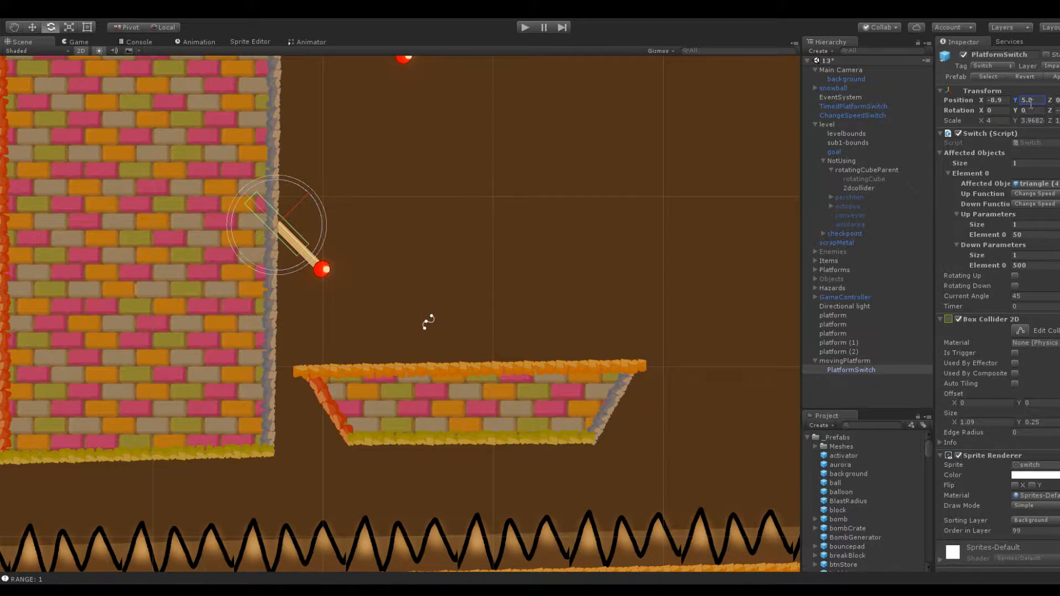
click(501, 286)
Lower movingPlatform's upper-right corner slightly to level its top edge
click(570, 425)
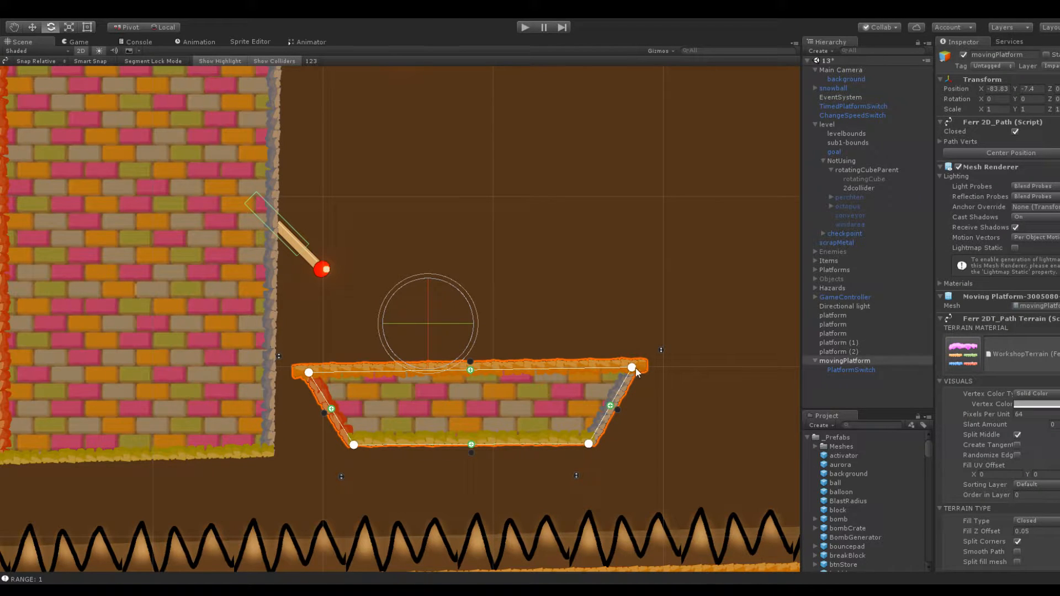
drag(634, 367, 638, 376)
click(604, 329)
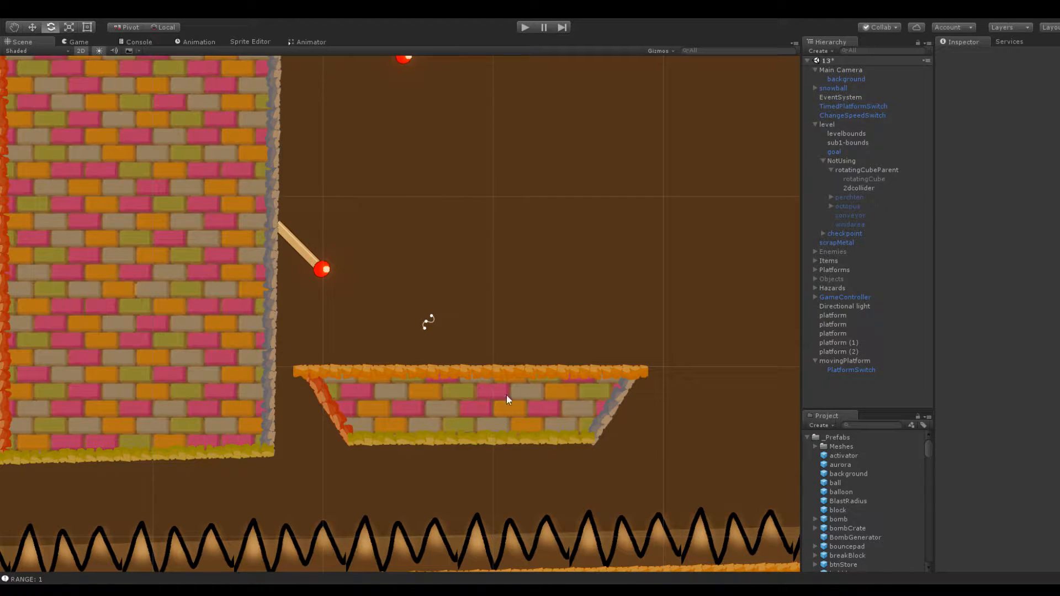
Create an empty object named movingPlatformParent and nest movingPlatform and PlatformSwitch directly under it
click(330, 273)
click(473, 407)
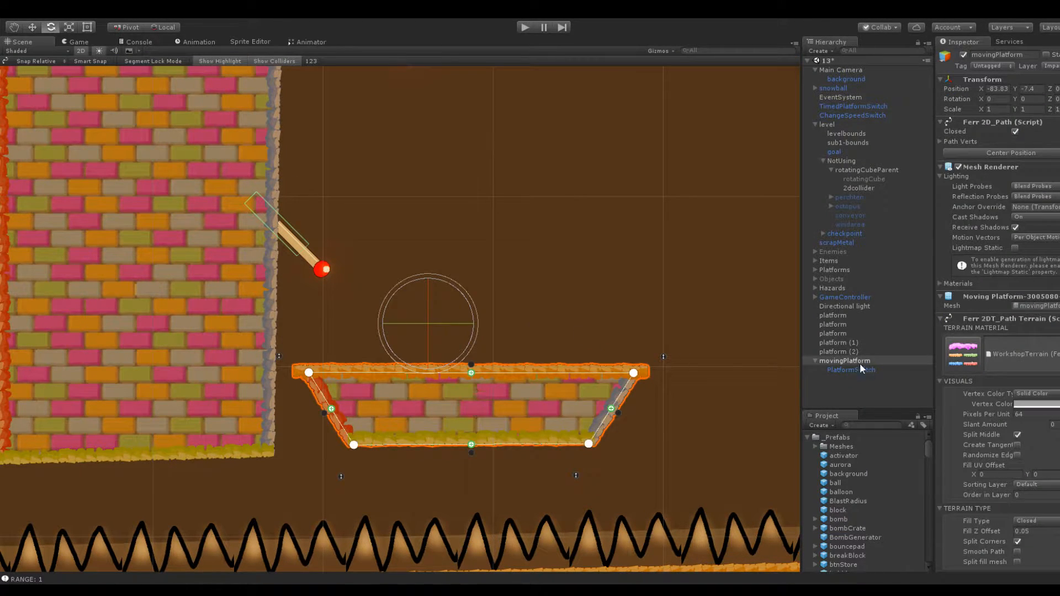
click(850, 395)
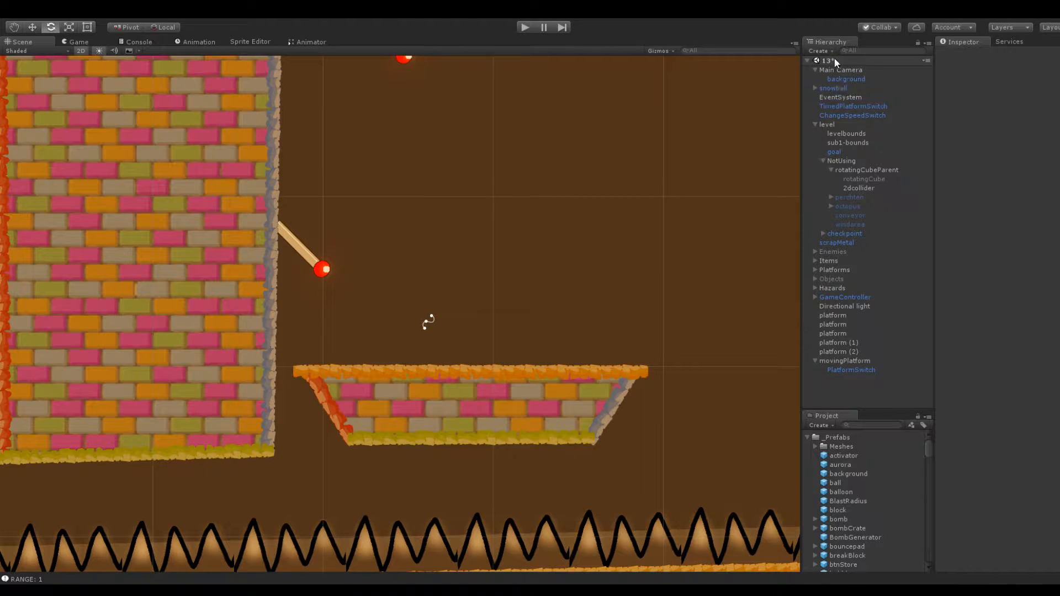
key(ctrl+shift+n)
click(989, 54)
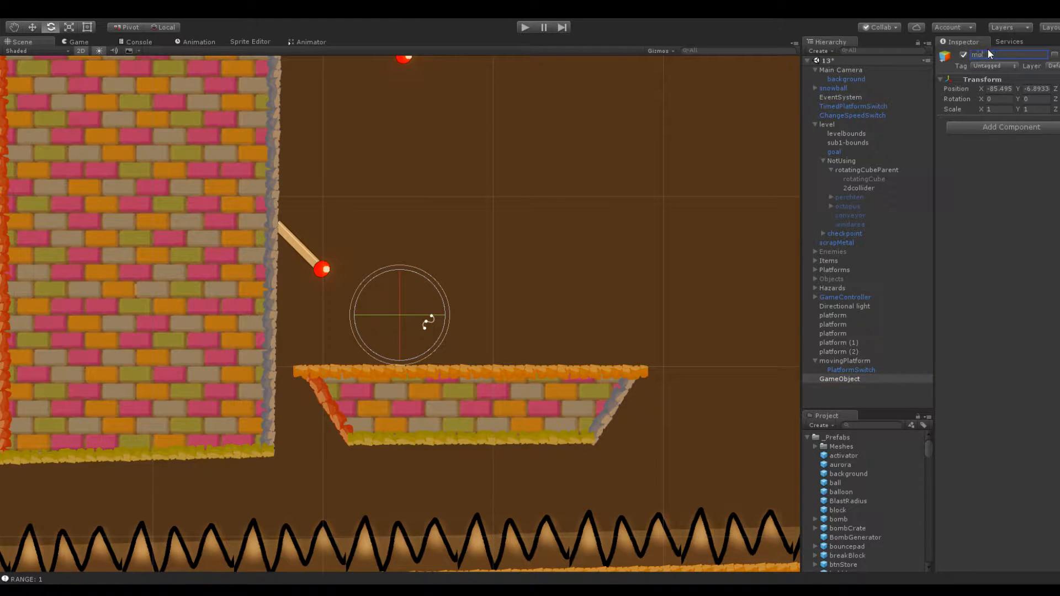
text(movingPlatformParent)
key(Return)
mouse_move(849, 362)
mouse_down()
mouse_move(860, 379)
mouse_move(872, 363)
mouse_move(848, 367)
mouse_up()
click(871, 389)
Add a Path Definition script to movingPlatformParent and set its number of points to 2
click(863, 361)
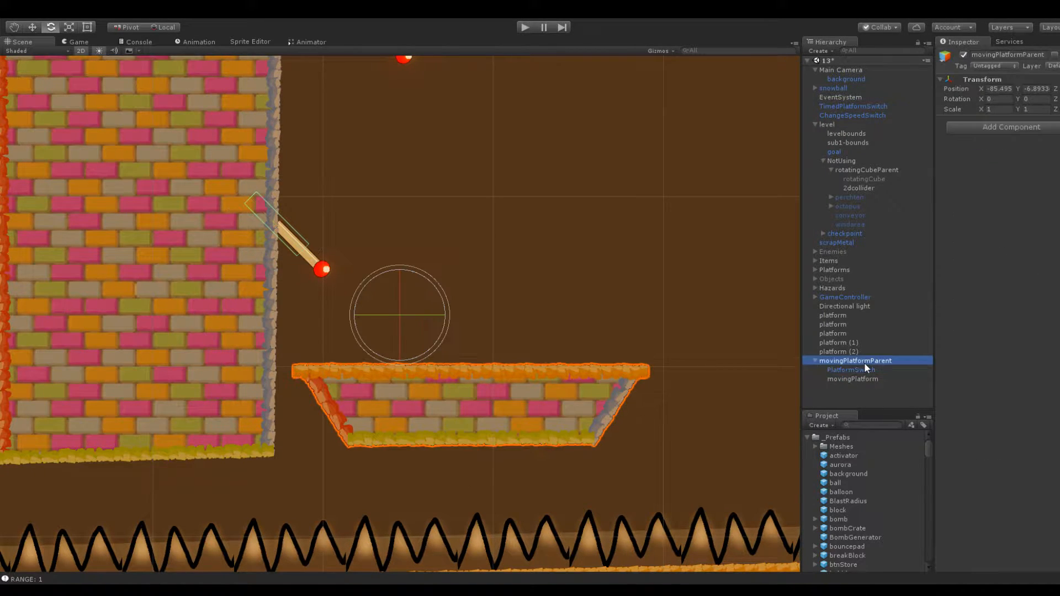
click(985, 127)
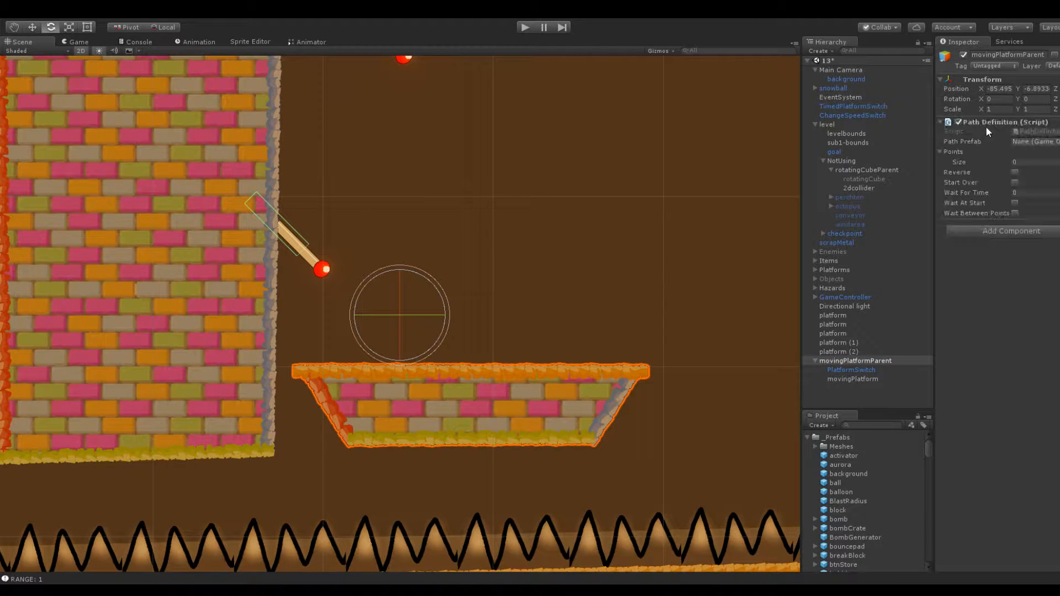
click(1022, 161)
key(Return)
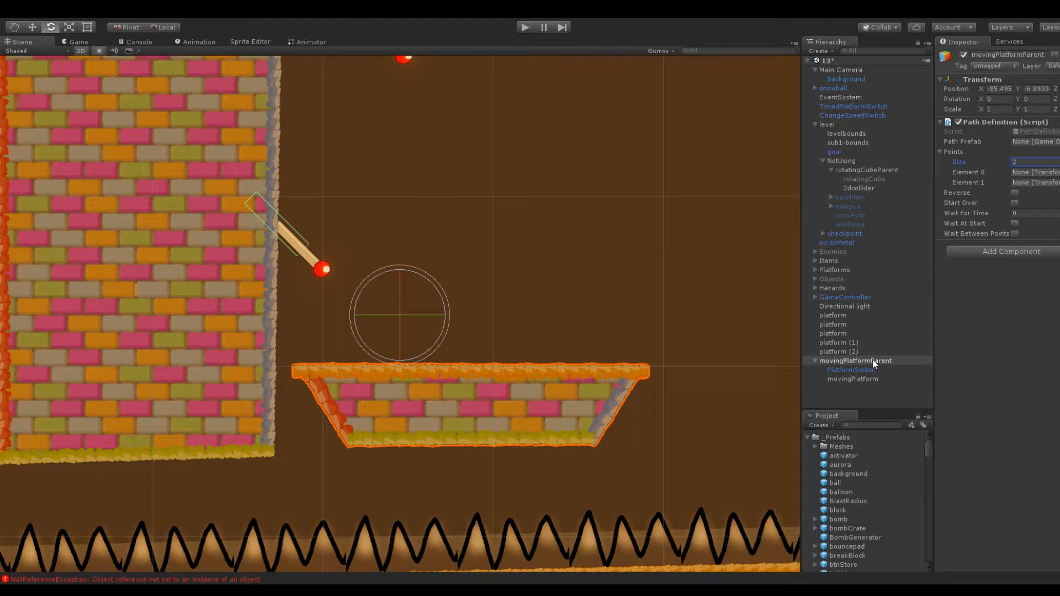
Create an empty child p1 under movingPlatformParent and duplicate it as p2
key(alt+shift+n)
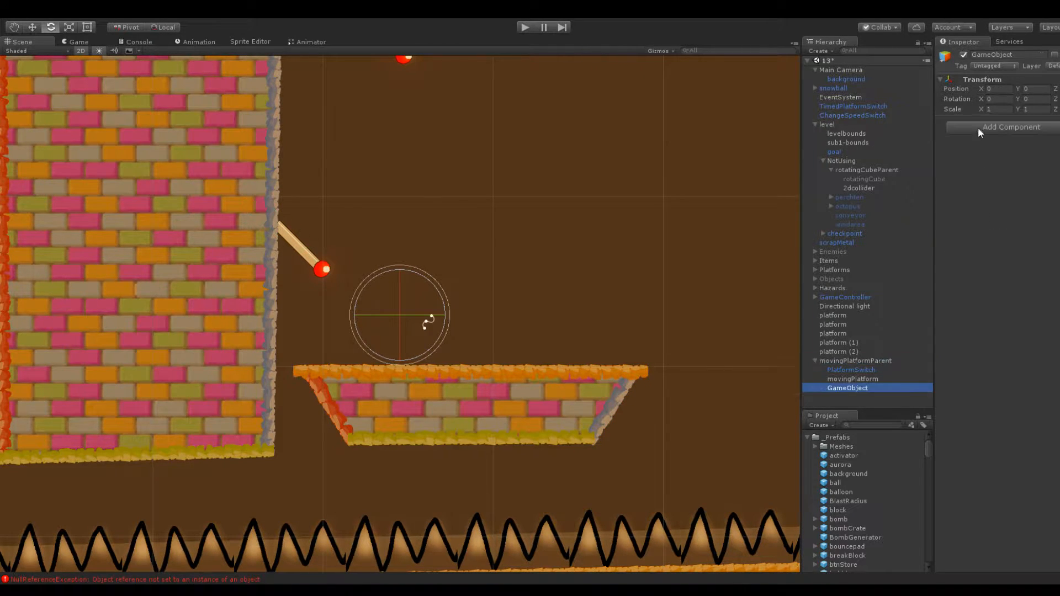
click(1007, 54)
text(p1)
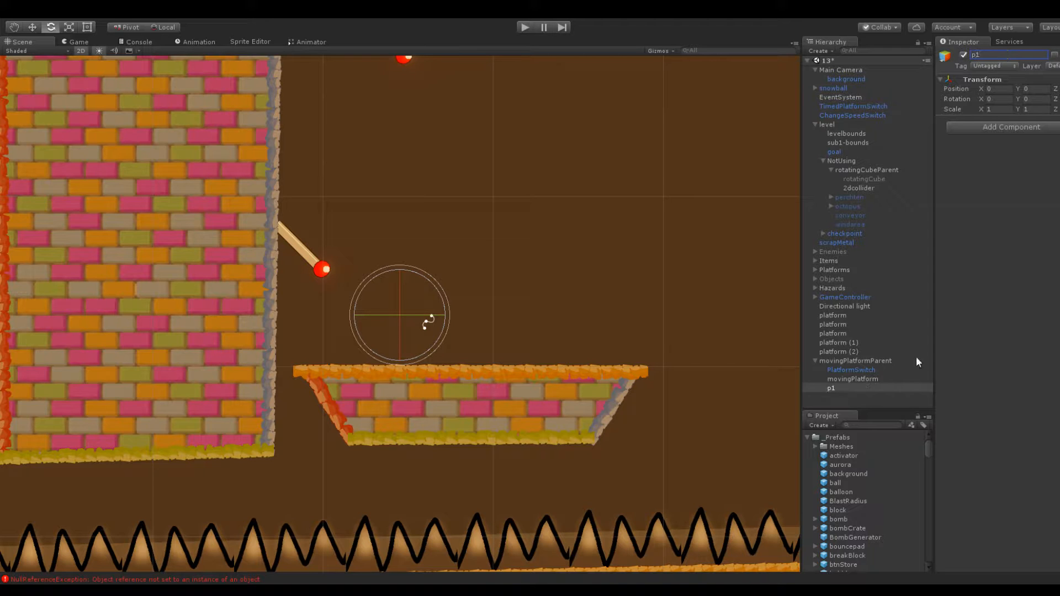
click(845, 387)
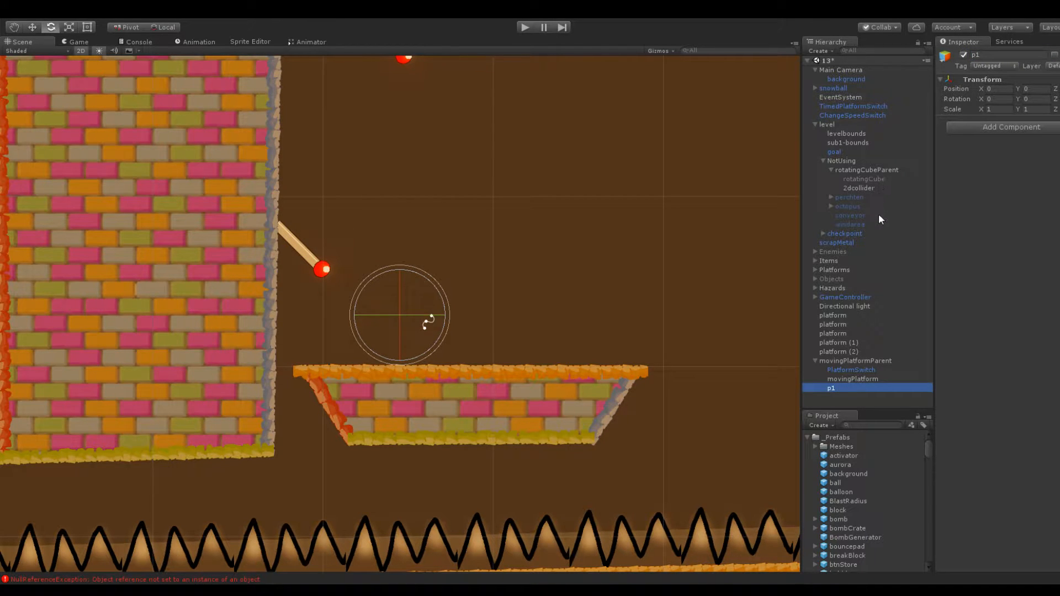
key(ctrl+d)
click(1008, 54)
text(p2)
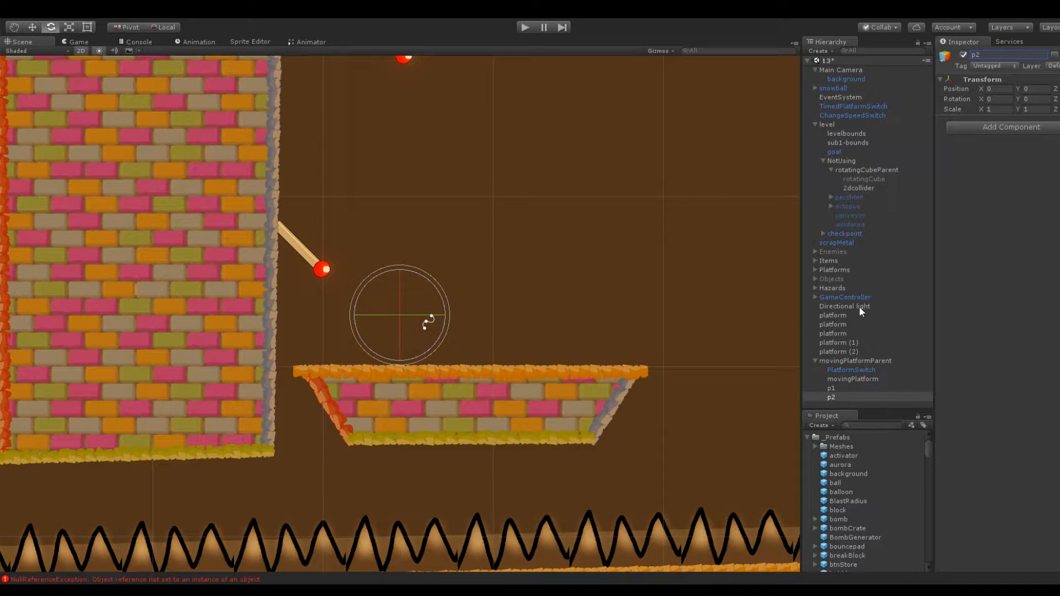
Assign p1 and p2 as Element 0 and Element 1 of movingPlatformParent's path points
click(876, 371)
click(864, 388)
click(856, 365)
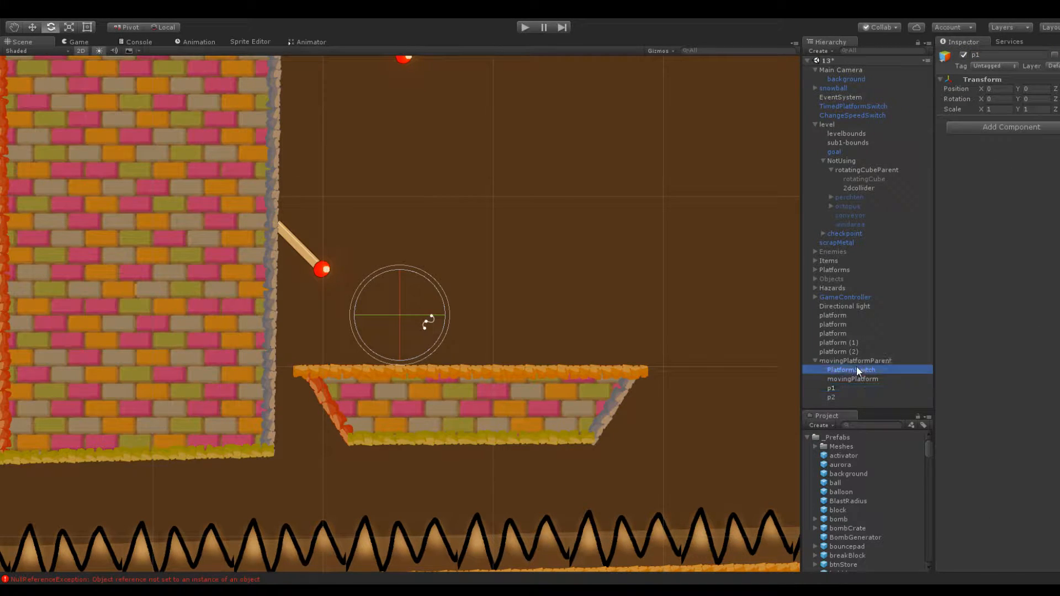
drag(994, 203, 1025, 173)
drag(843, 396, 1021, 184)
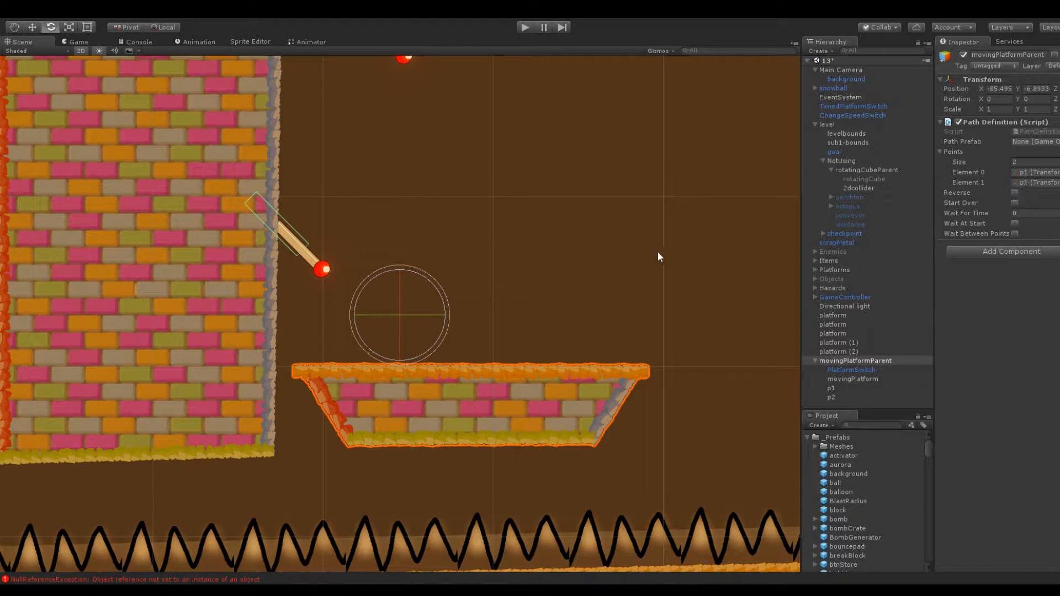
Check where p1, p2 and movingPlatformParent sit in relation to the moving platform
scroll(603, 235, down, 3)
middle_drag(574, 187, 548, 207)
click(858, 389)
click(850, 396)
key(f)
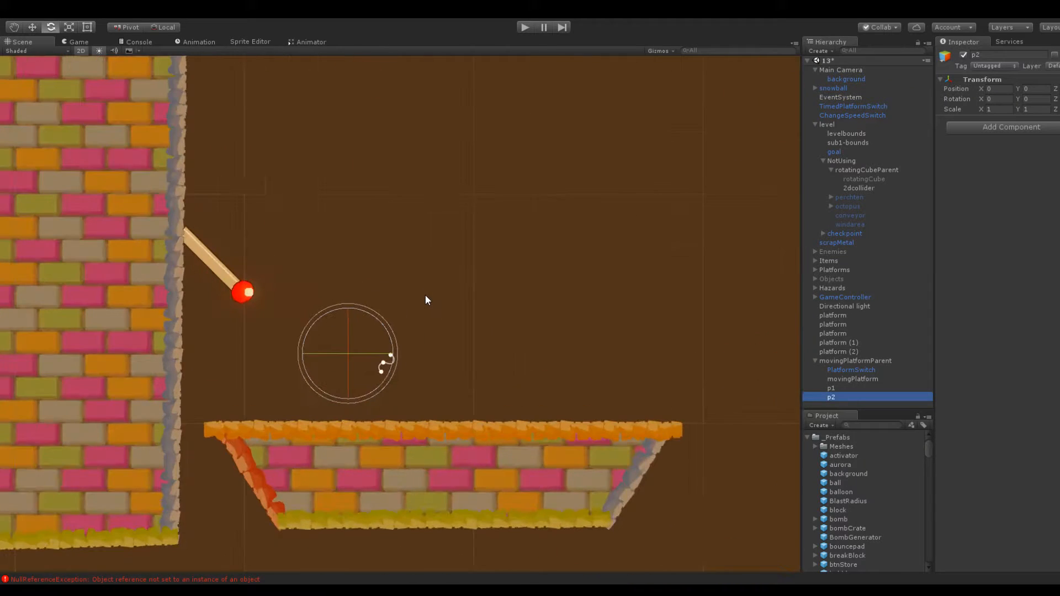
click(864, 371)
click(857, 360)
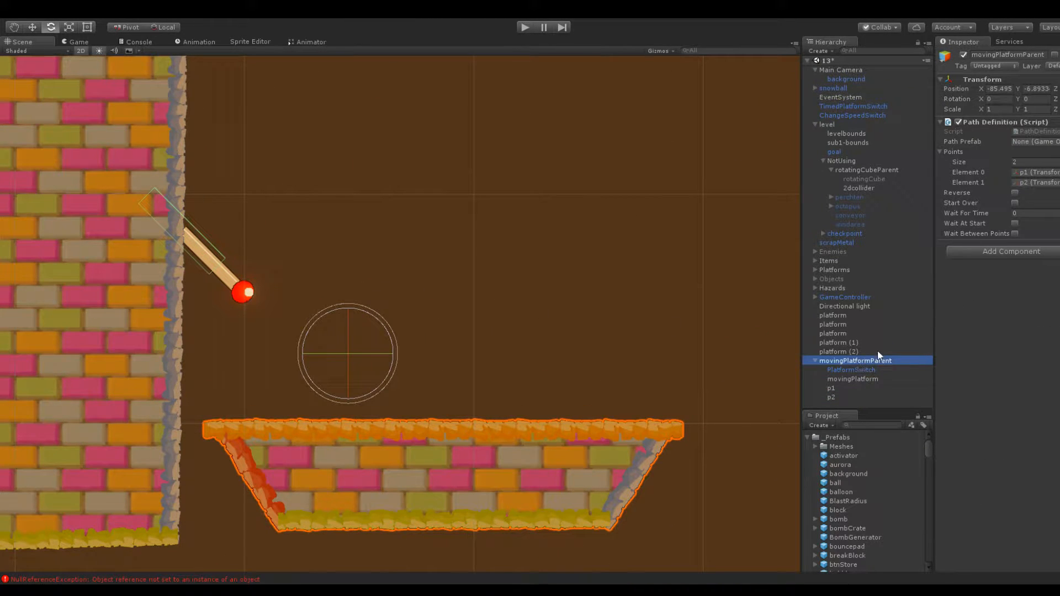
scroll(528, 382, down, 2)
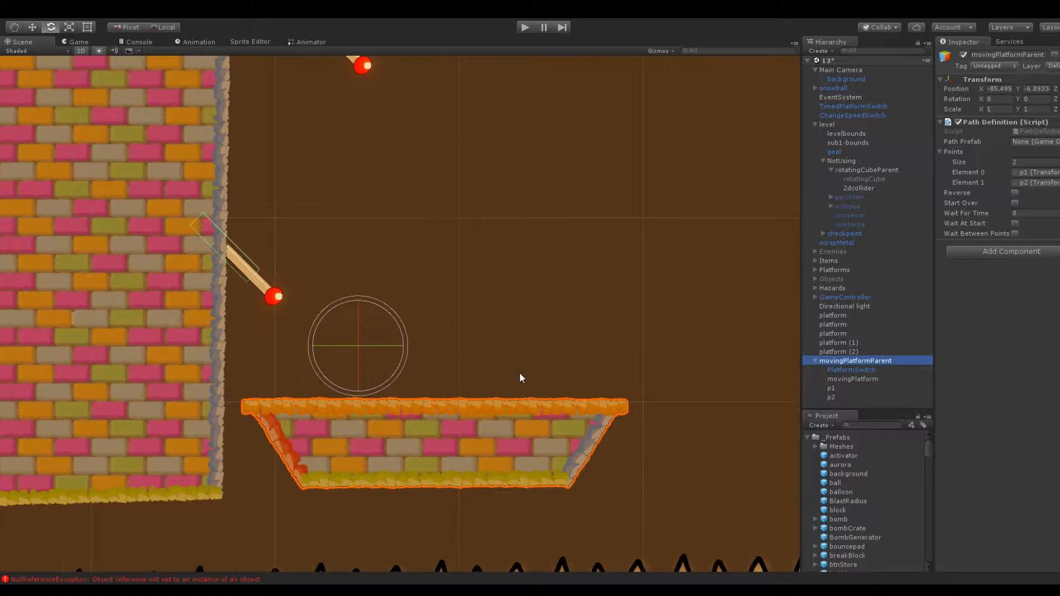
click(477, 399)
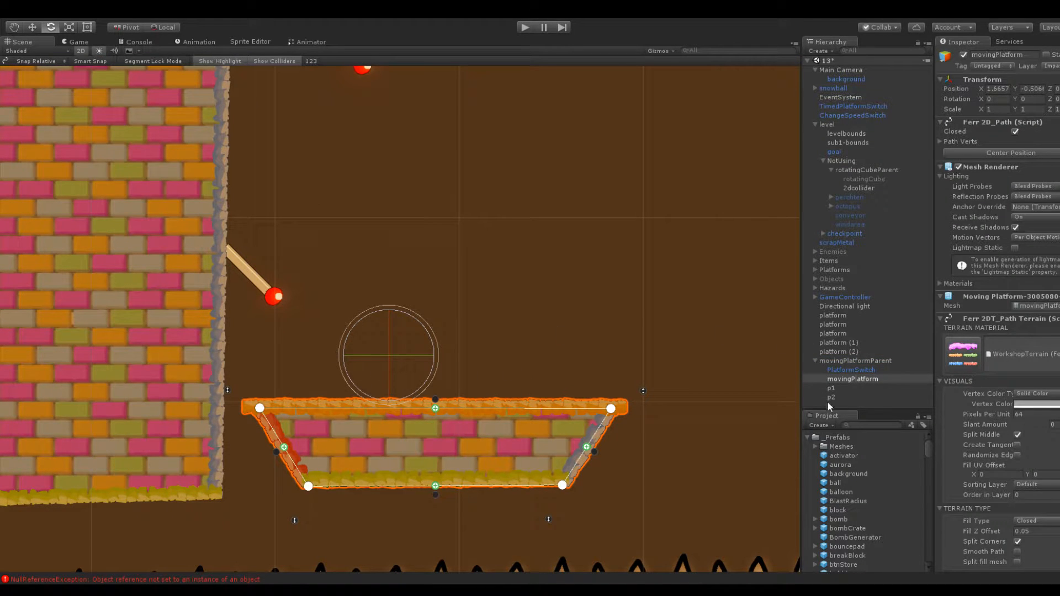
Give p1 and p2 orange label icons so the path points can be seen in the scene
click(841, 389)
click(942, 53)
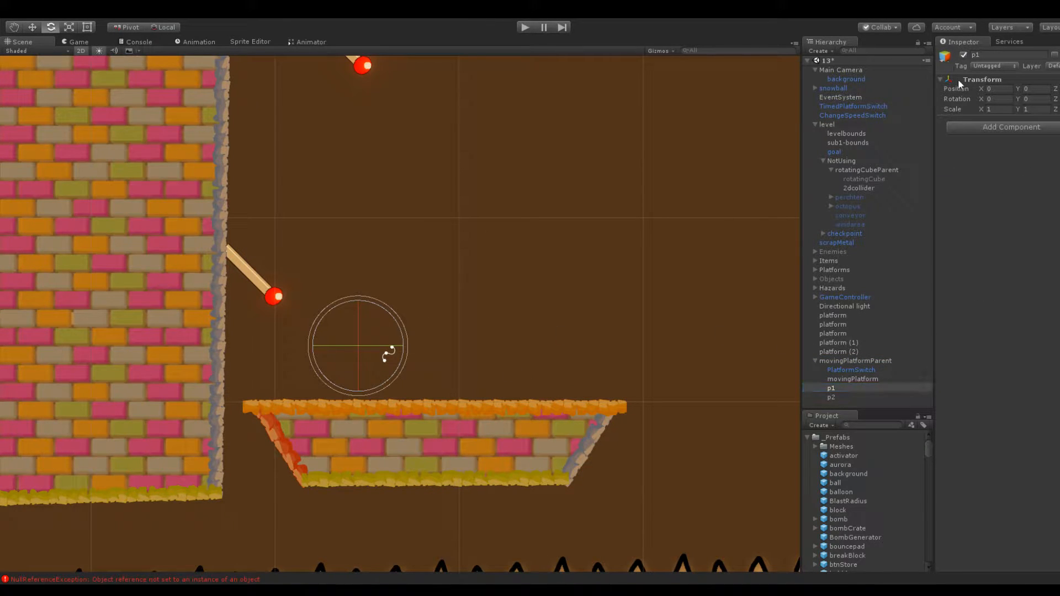
click(840, 397)
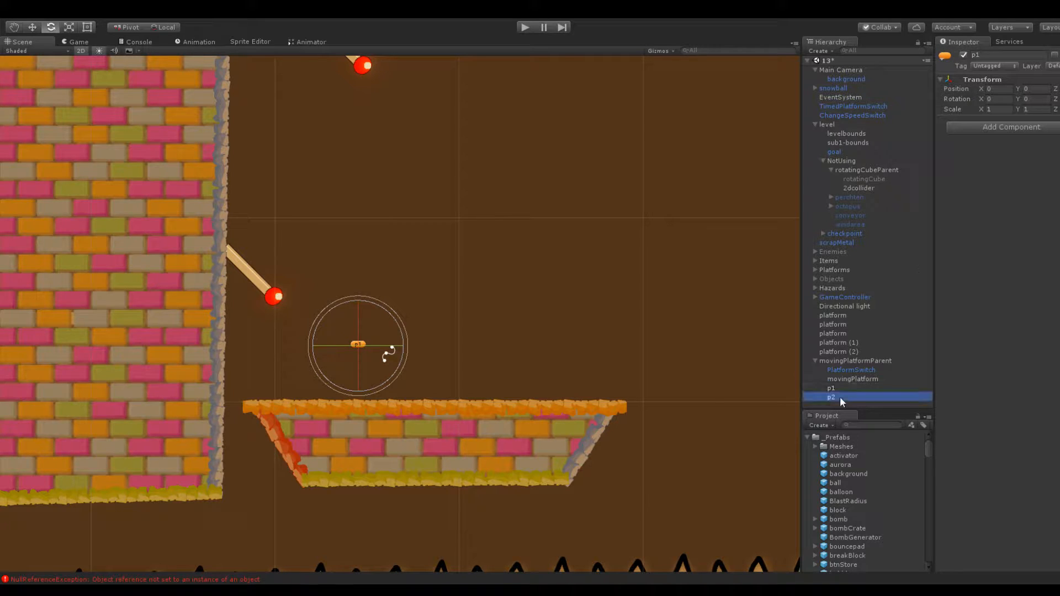
click(946, 55)
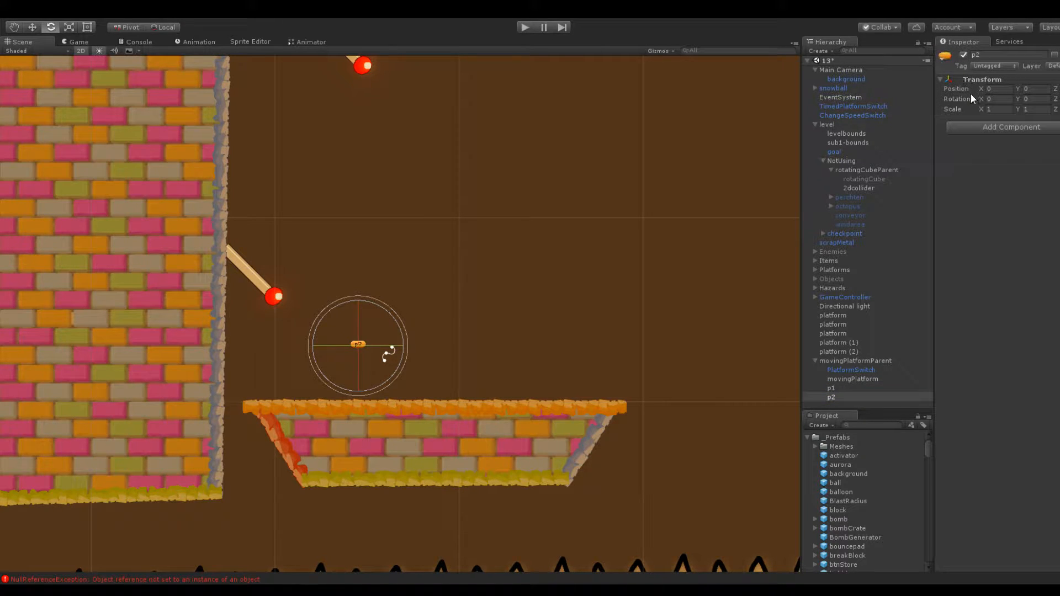
Raise p2 straight above p1 and set its Y position to 30
drag(1019, 88, 79, 107)
scroll(213, 142, down, 5)
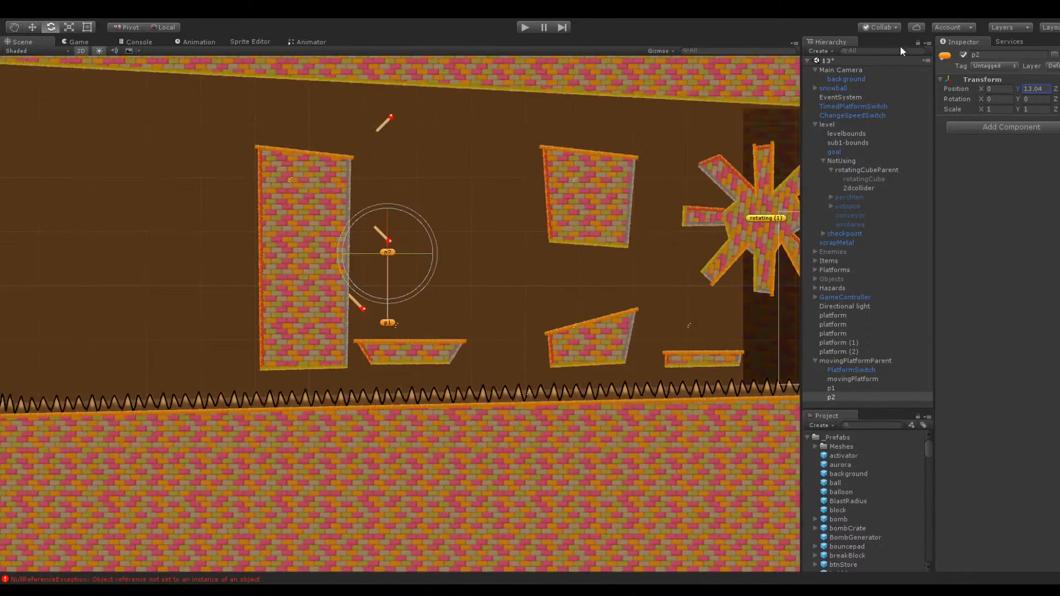
drag(1017, 89, 237, 154)
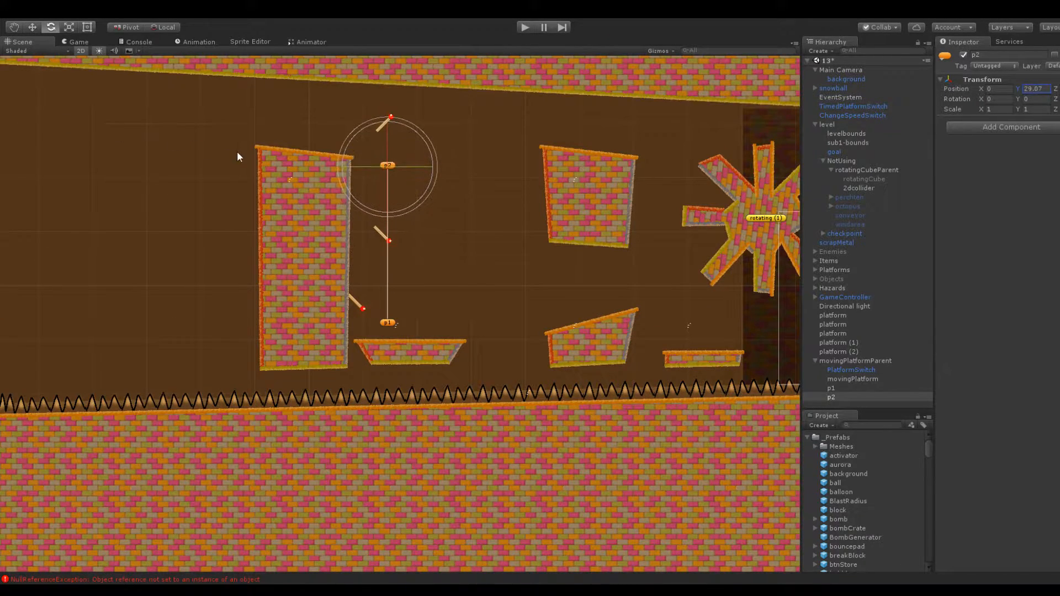
scroll(343, 204, up, 5)
click(1042, 90)
text(30)
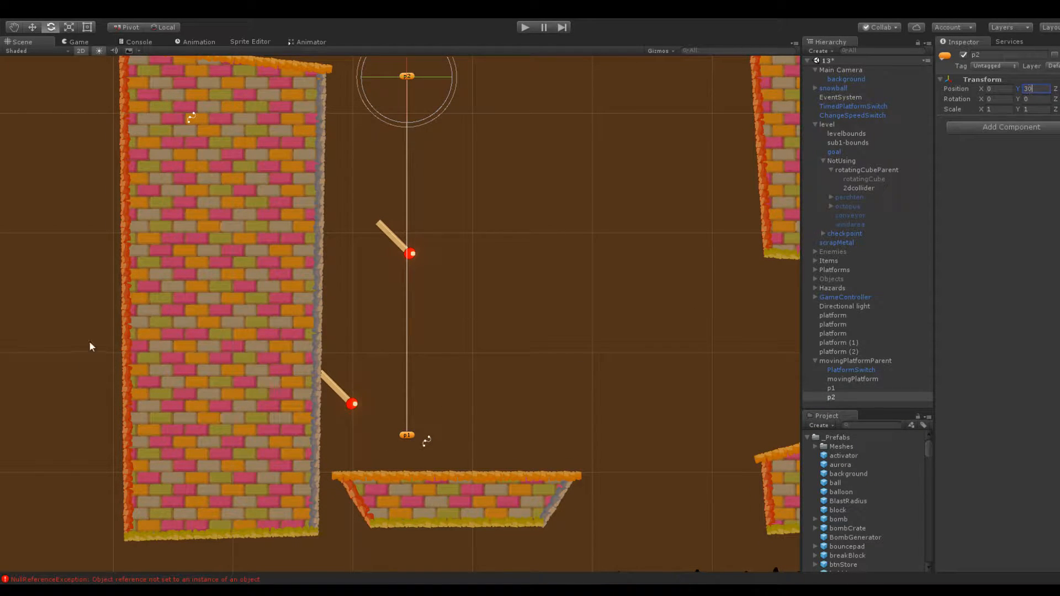
scroll(279, 267, down, 2)
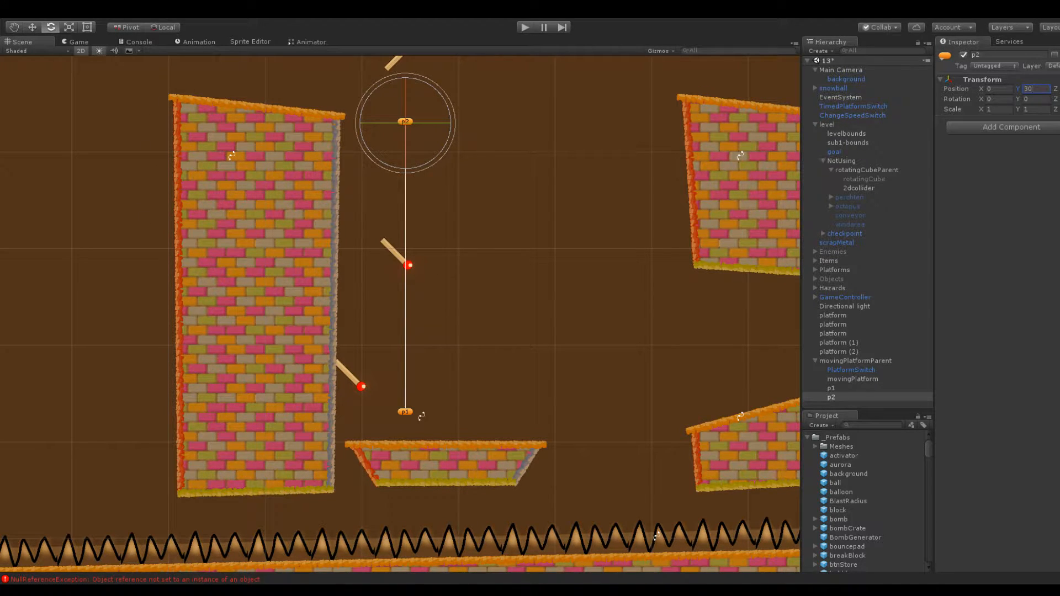
Clear the error from the console and return to the scene view
click(133, 41)
click(15, 51)
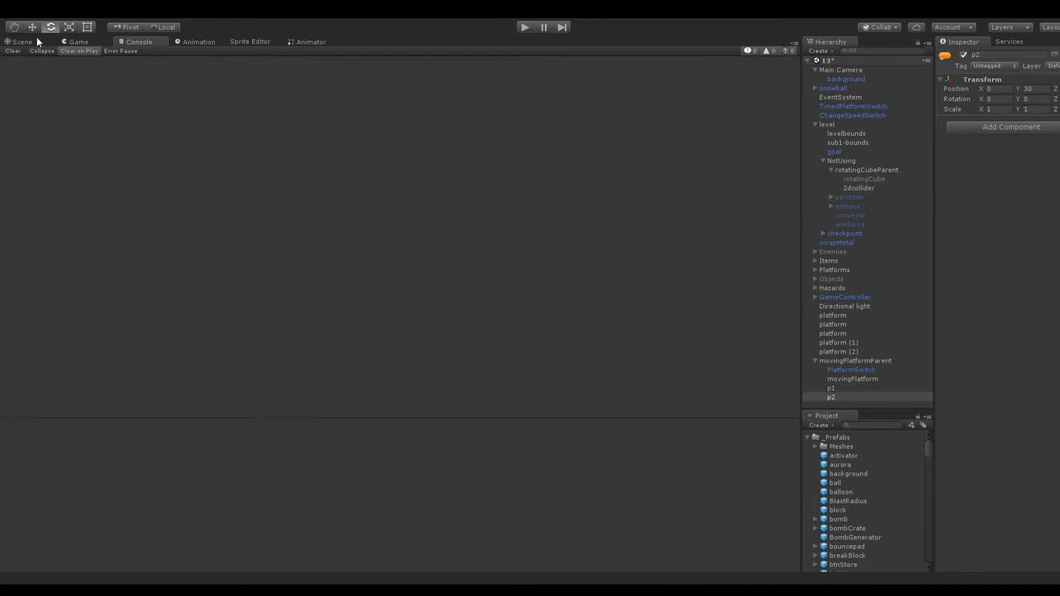
click(38, 41)
Move p1 down into the body of the moving platform, at X 4 and about Y -6
scroll(436, 278, up, 2)
middle_drag(436, 278, 419, 241)
click(855, 388)
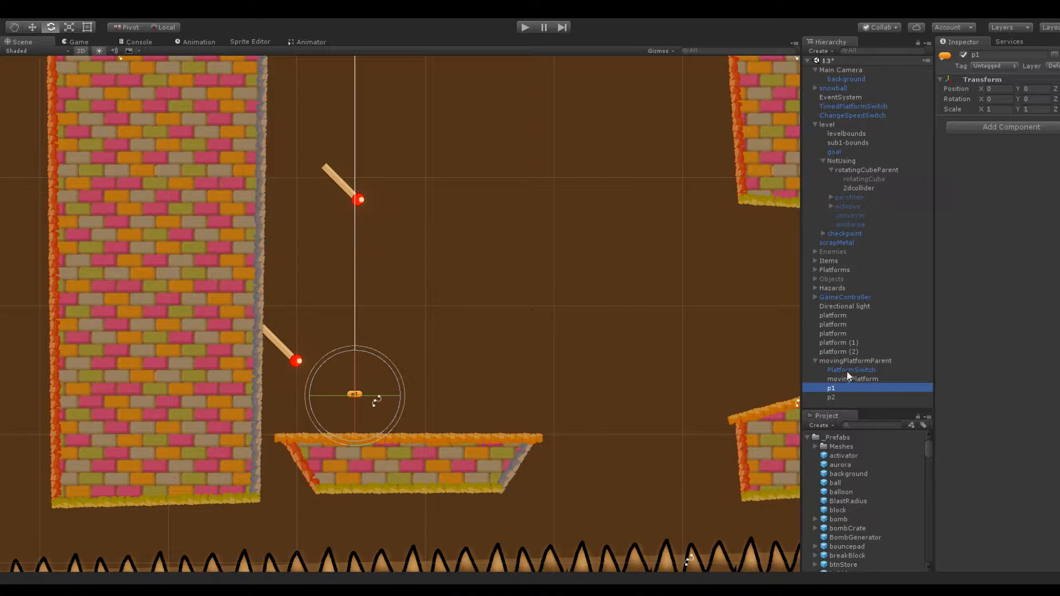
click(847, 361)
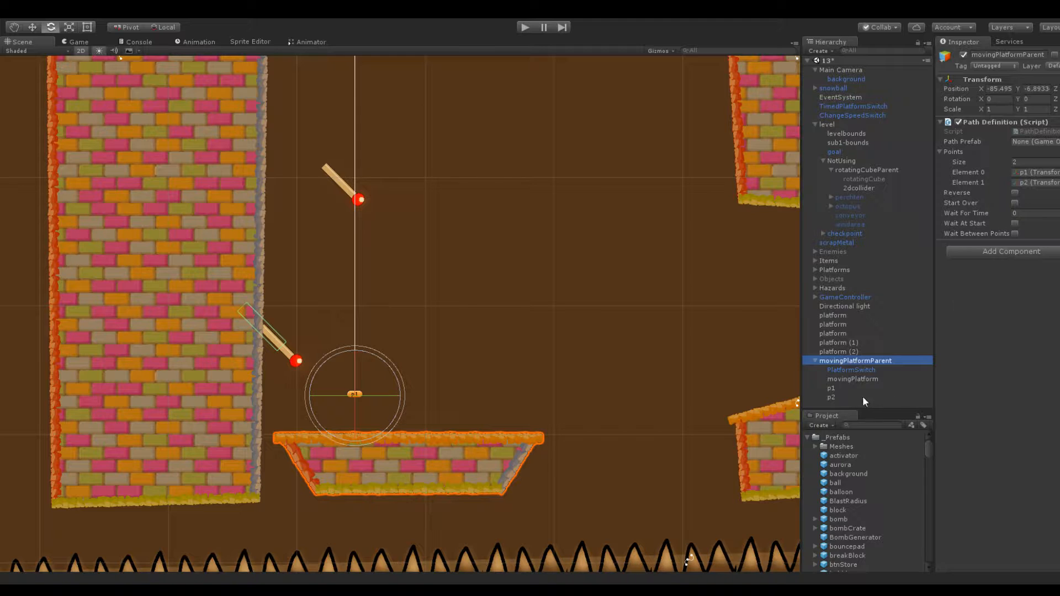
click(852, 389)
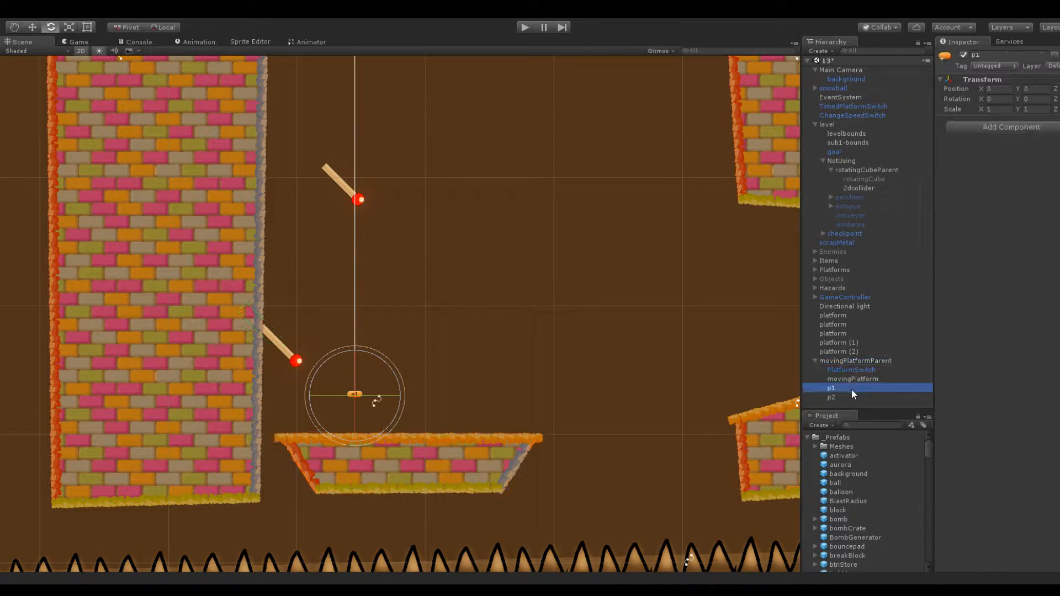
drag(980, 88, 905, 67)
click(1002, 87)
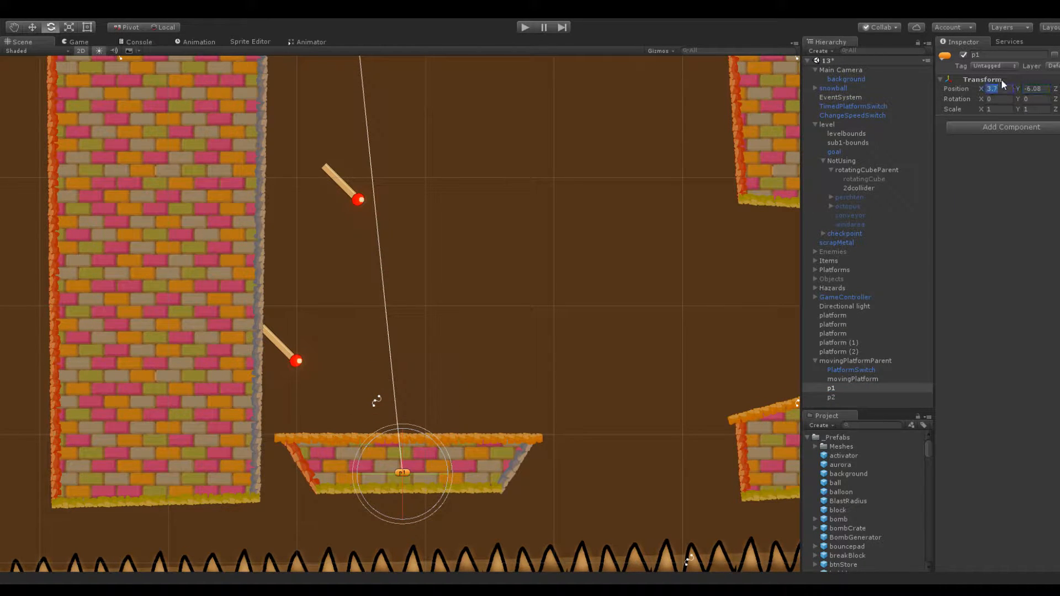
text(4)
key(Tab)
text(0)
key(Return)
Set p2's position to X 4 and Y 28, straight above p1
scroll(513, 144, down, 6)
click(849, 398)
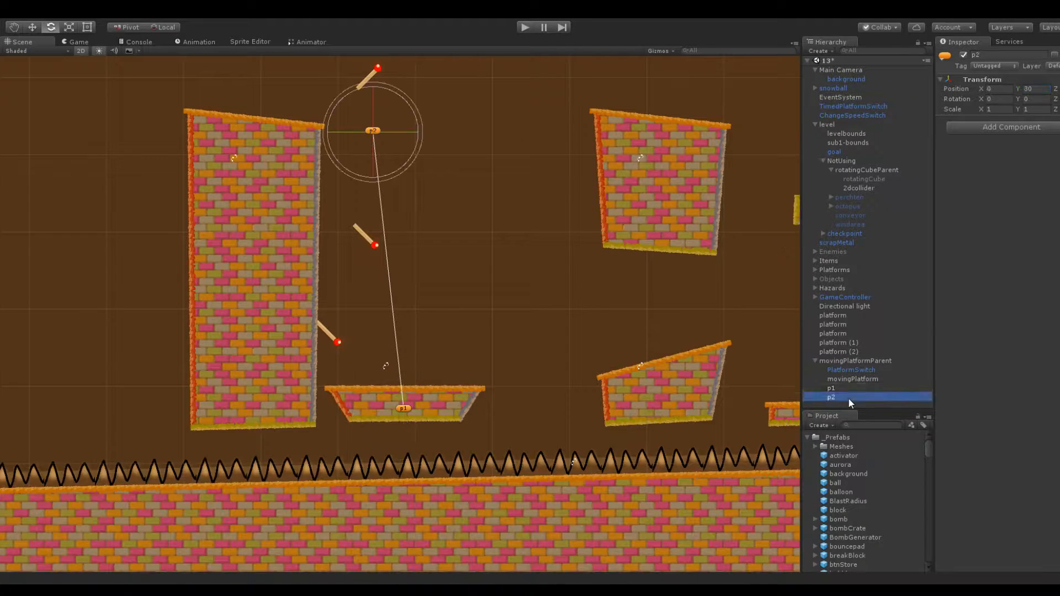
click(996, 89)
text(4)
middle_drag(565, 134, 584, 208)
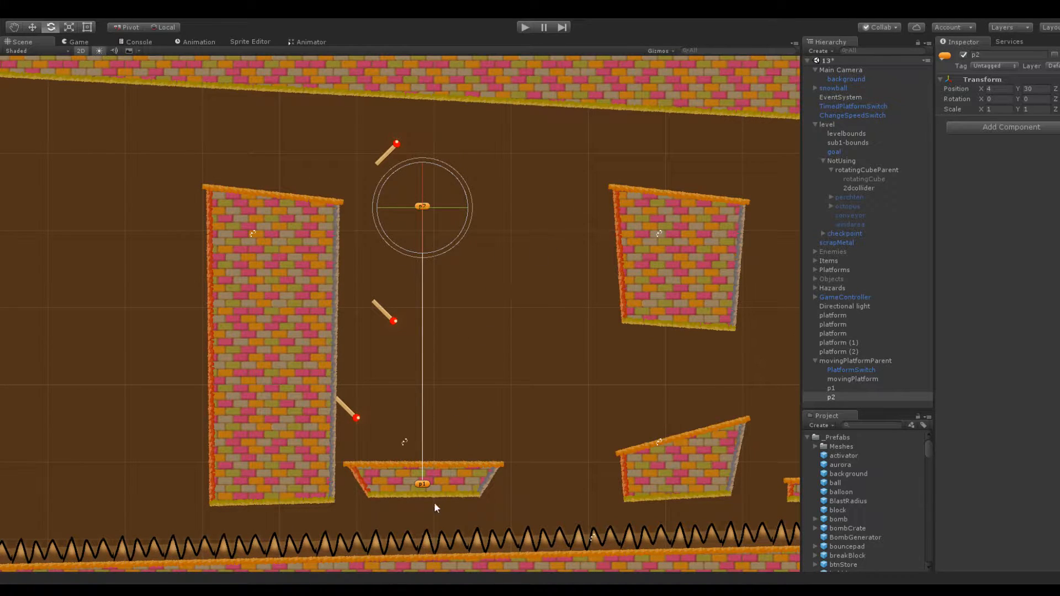
click(1034, 88)
text(24)
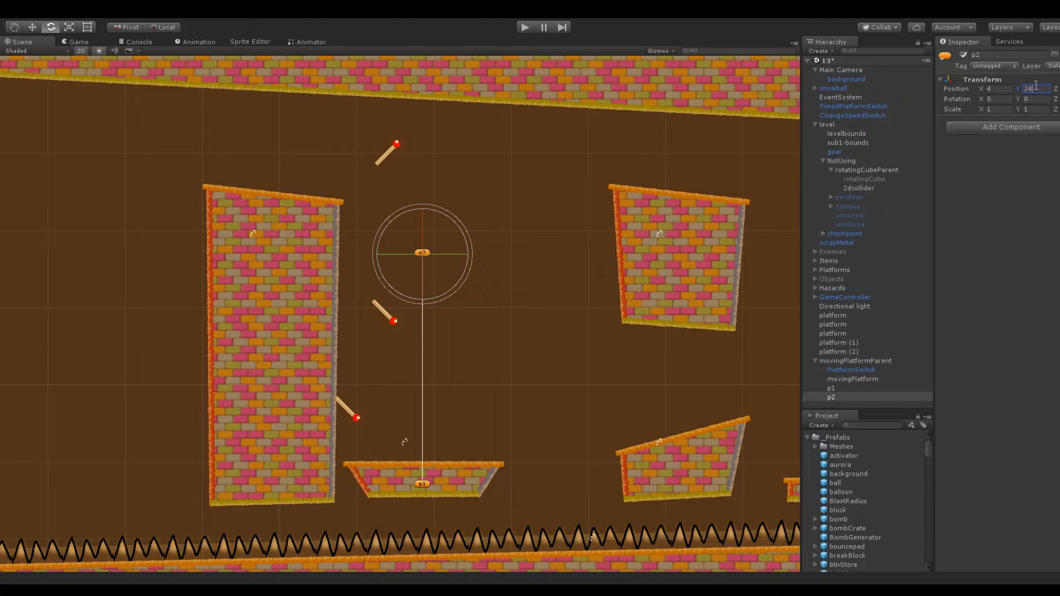
key(BackSpace)
text(6)
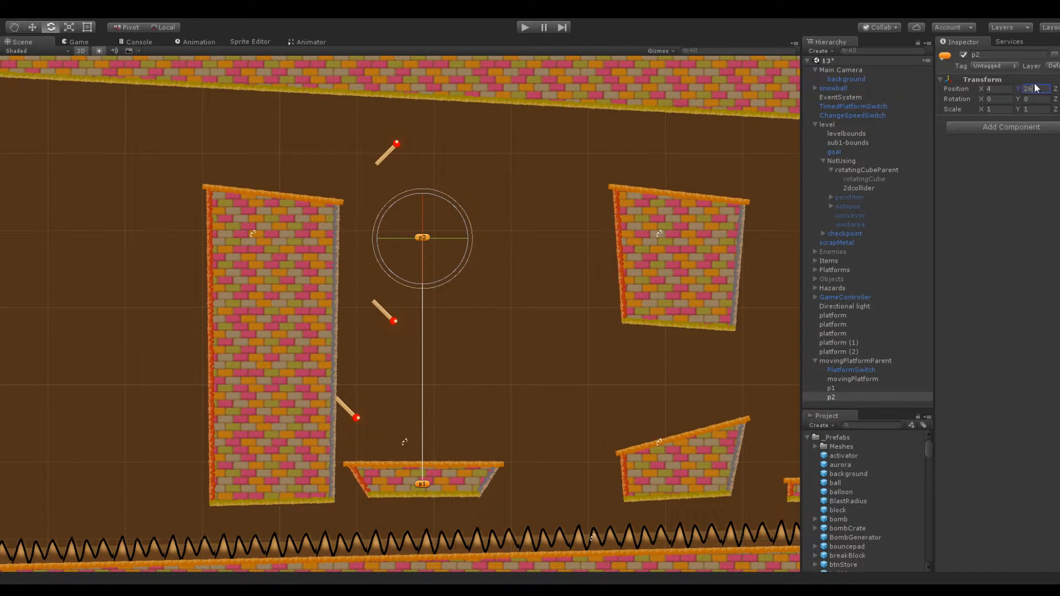
key(BackSpace)
text(8)
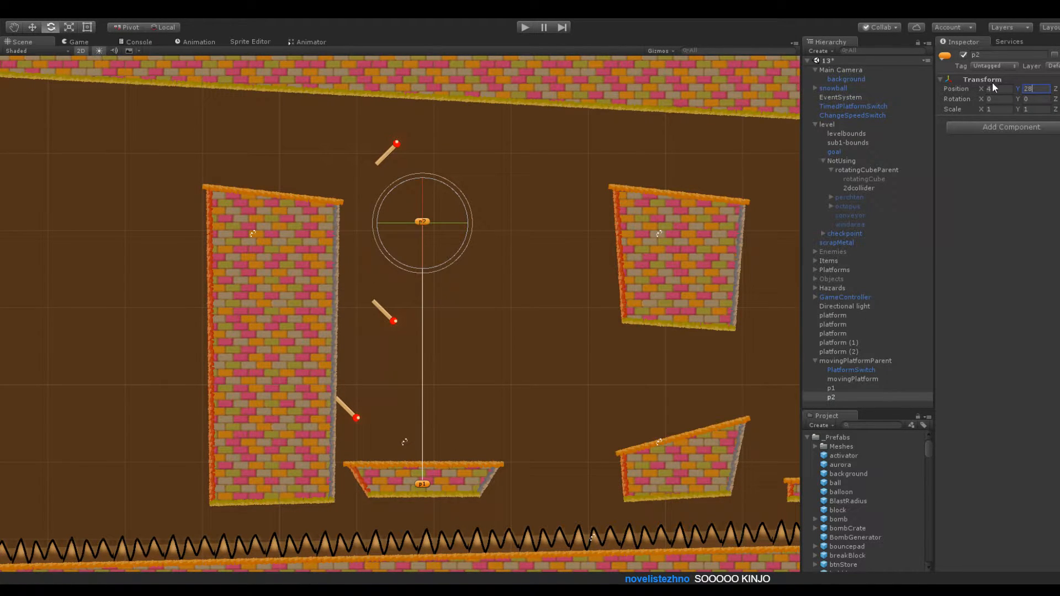
click(501, 383)
Raise the upper-left corner of the outer terrain far up and shift the lower-left corner outward to line up beneath it
scroll(481, 340, up, 3)
middle_drag(498, 332, 488, 268)
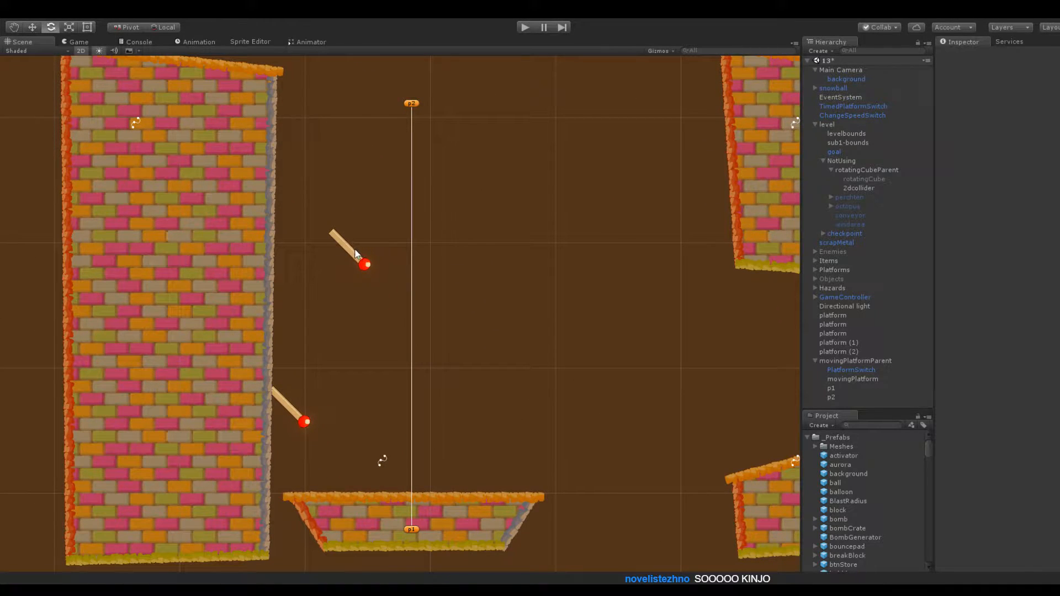
scroll(408, 342, down, 4)
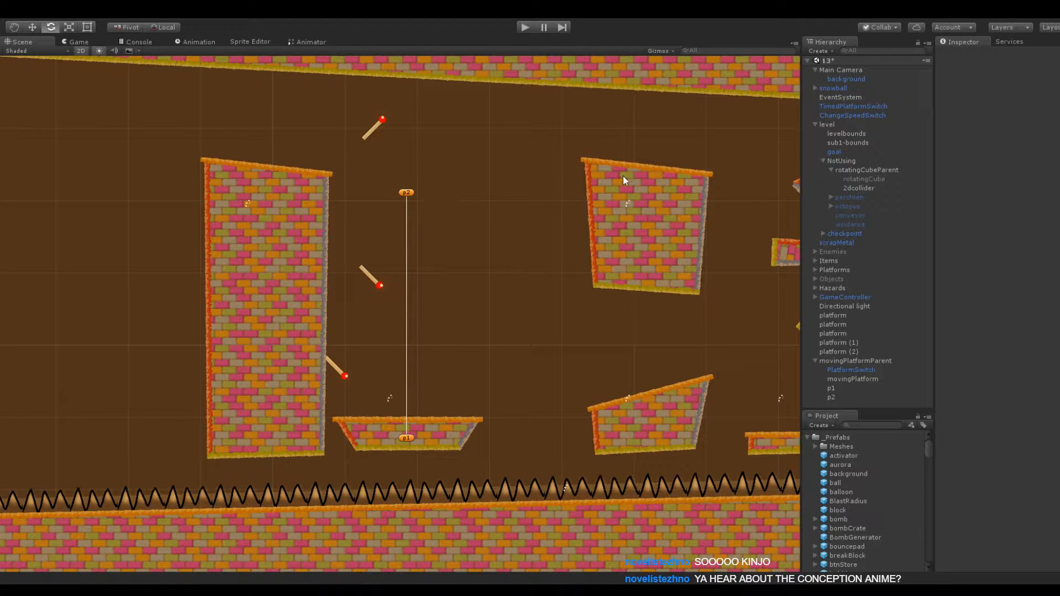
middle_drag(465, 165, 408, 180)
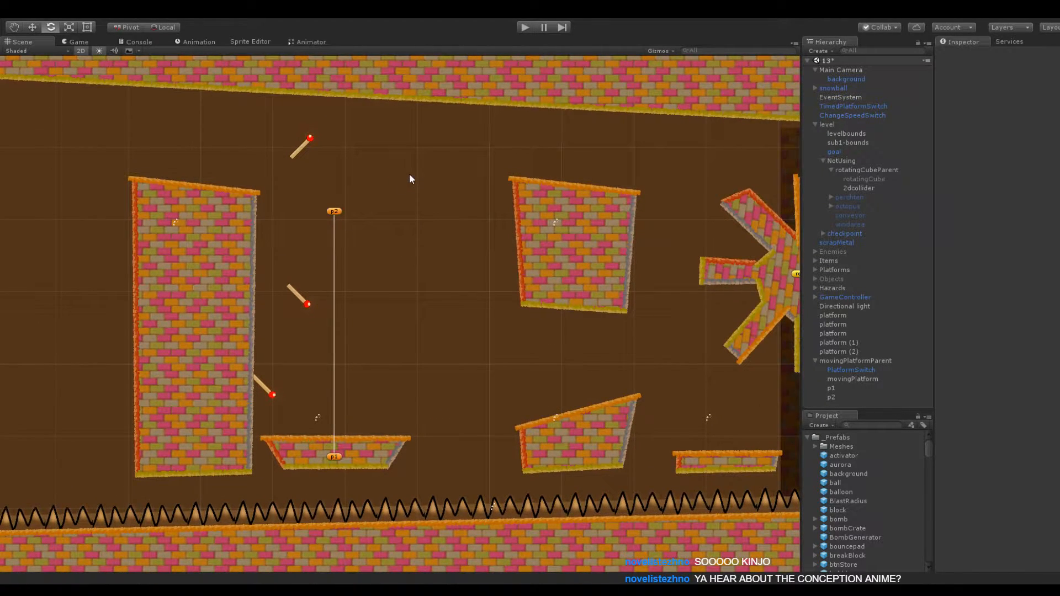
middle_drag(369, 258, 417, 252)
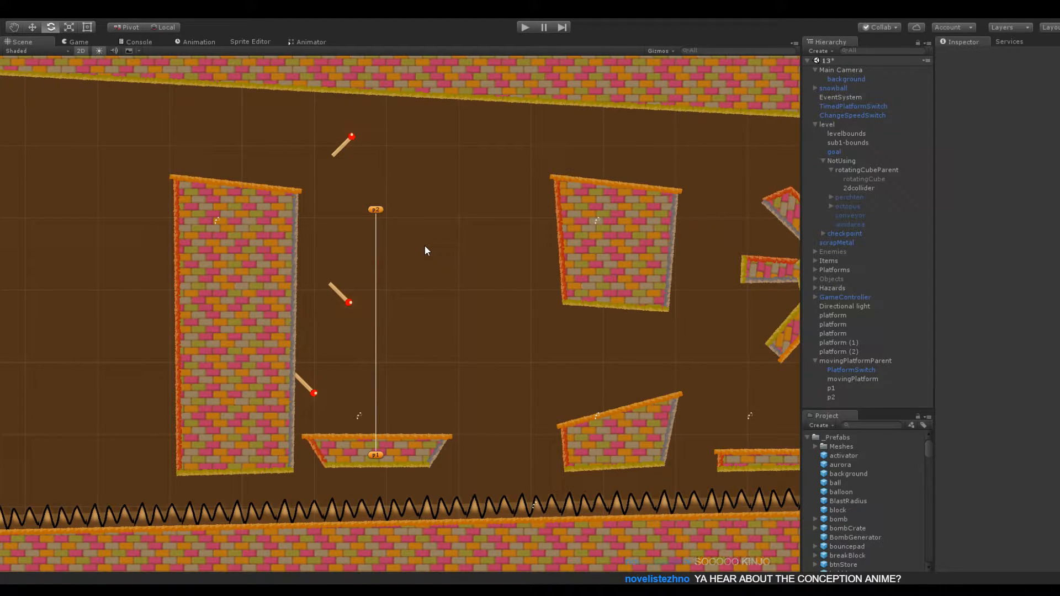
scroll(422, 265, down, 5)
click(330, 147)
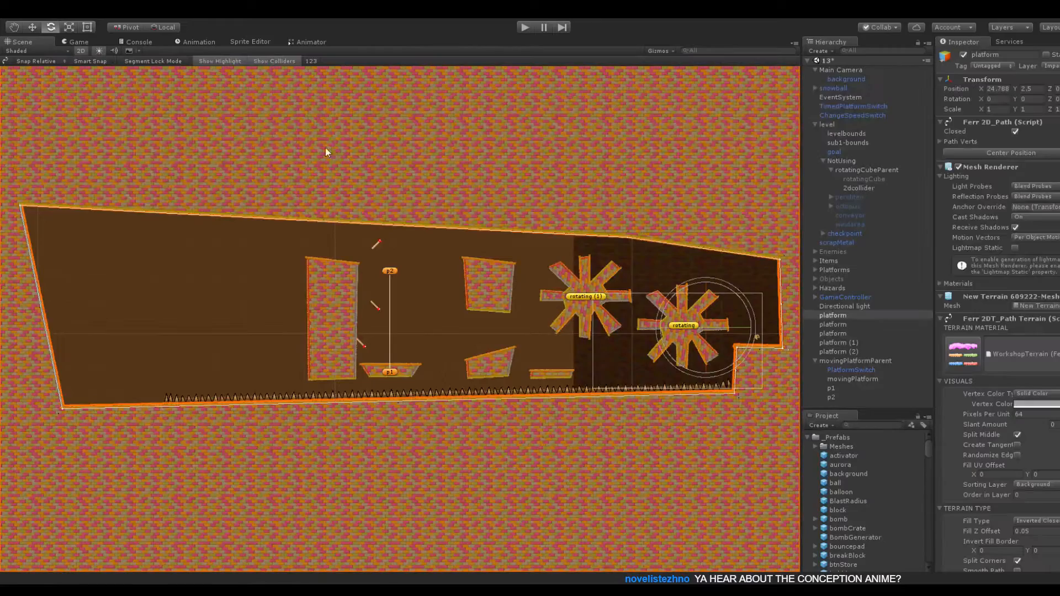
key(f)
drag(65, 322, 75, 96)
drag(106, 523, 74, 518)
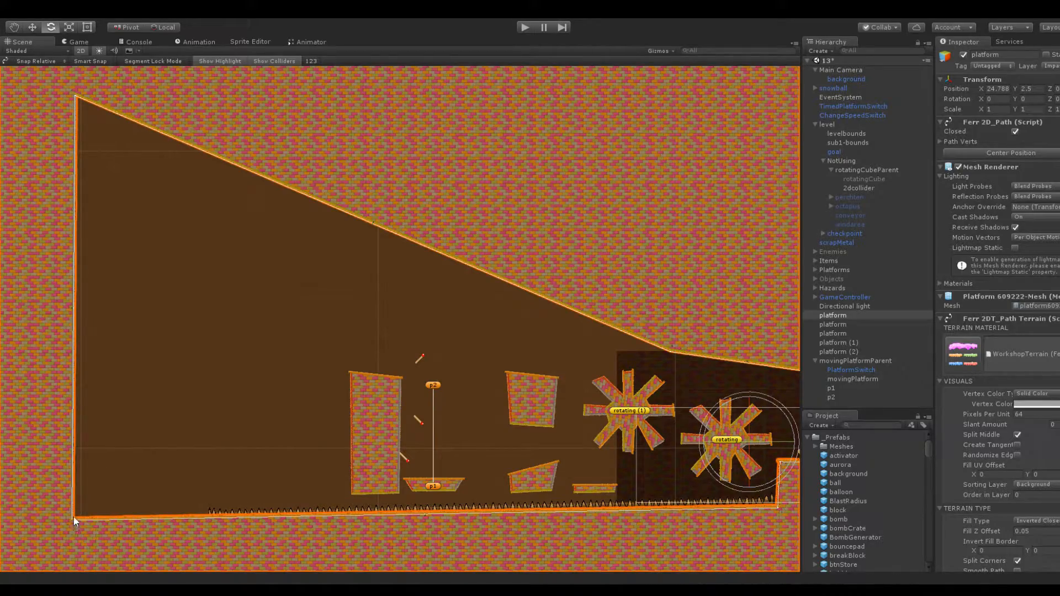
Add a vertex in the middle of the sloping ceiling and pull it up and to the right to square off the room
scroll(375, 368, down, 5)
scroll(594, 329, up, 6)
middle_drag(551, 325, 321, 351)
scroll(389, 358, up, 8)
middle_drag(254, 317, 674, 426)
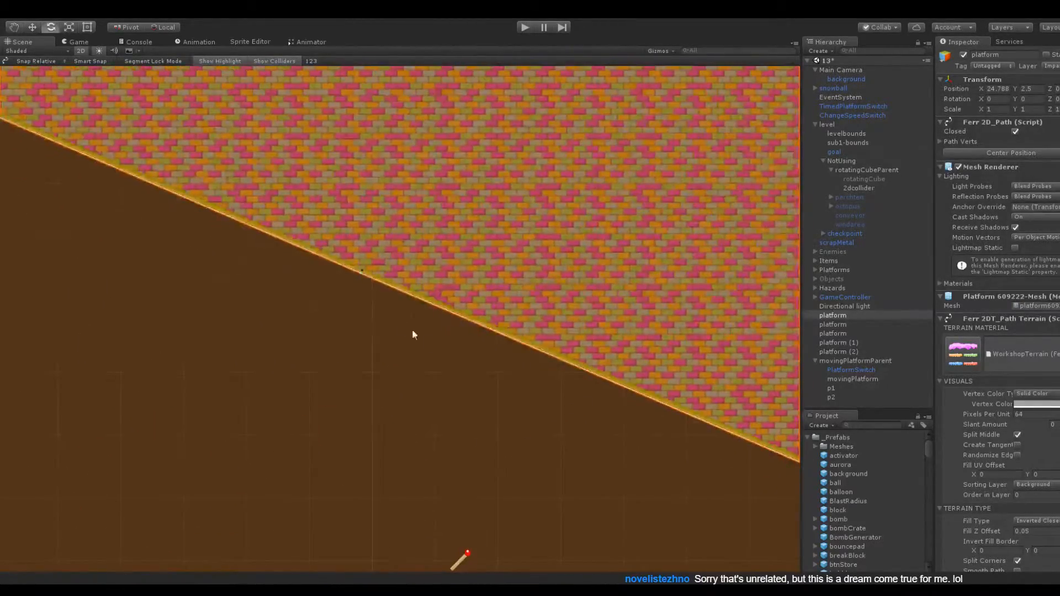
drag(362, 272, 753, 67)
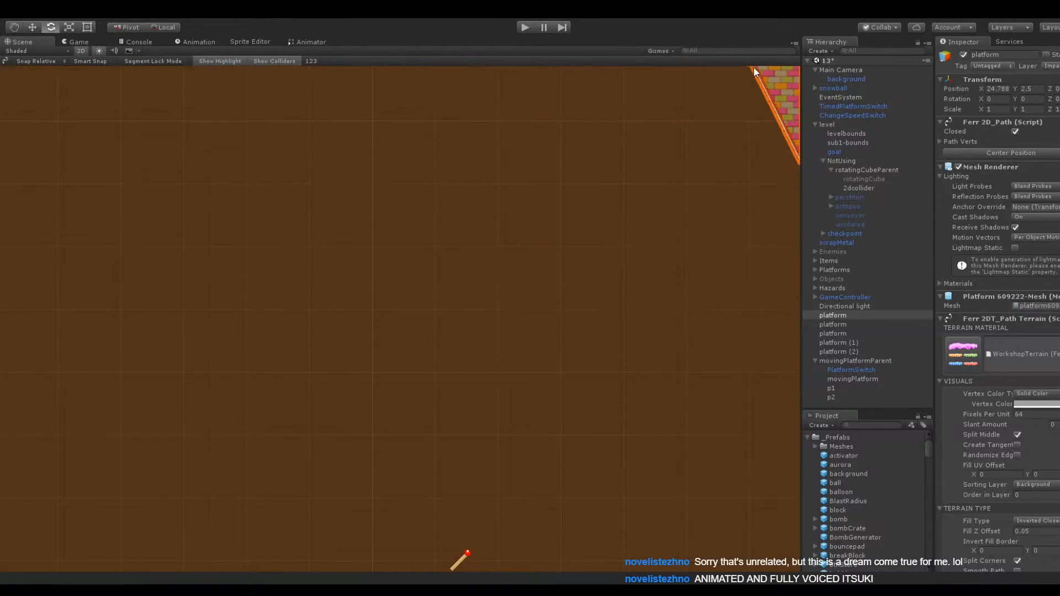
scroll(501, 225, down, 6)
middle_drag(540, 229, 507, 292)
scroll(558, 316, up, 5)
drag(605, 284, 702, 206)
middle_drag(452, 260, 760, 301)
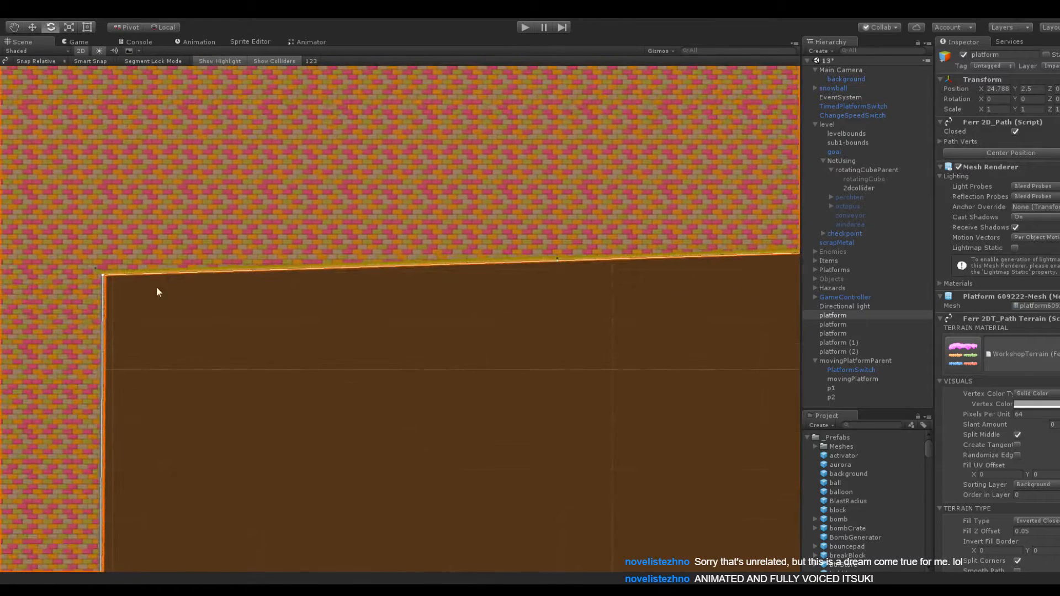
Raise the room's upper-left and upper-right corners to make the space above the platforms taller
drag(105, 281, 107, 97)
middle_drag(457, 236, 195, 351)
drag(753, 366, 757, 194)
scroll(396, 383, down, 3)
middle_drag(396, 383, 387, 287)
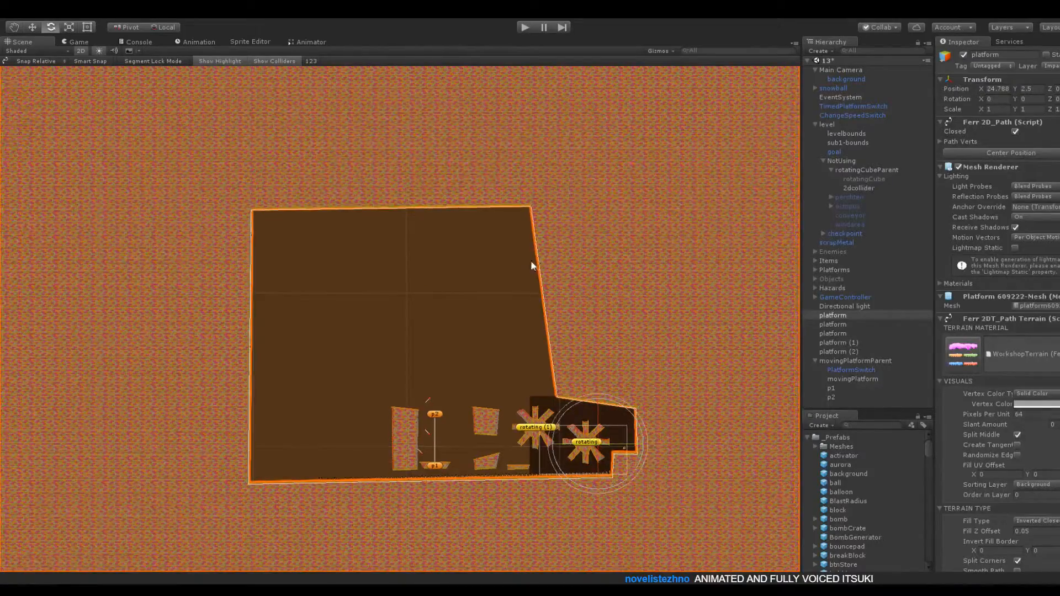
Raise the top-right corner again, moving it slightly outward, and lift the top-left corner further to match
scroll(538, 267, up, 3)
middle_drag(532, 196, 468, 334)
scroll(497, 323, up, 5)
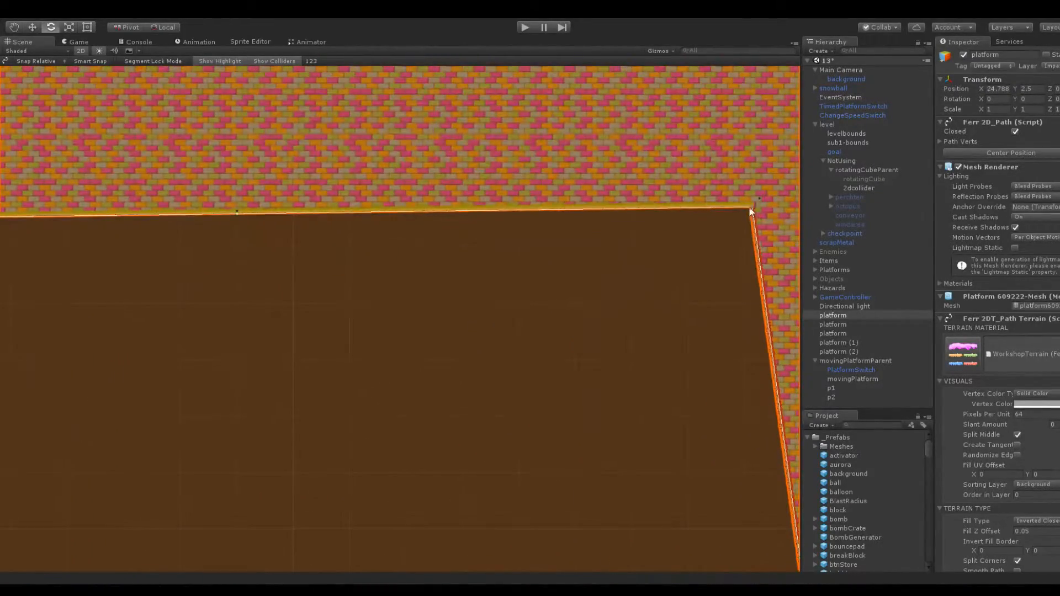
drag(753, 208, 775, 132)
middle_drag(227, 256, 701, 200)
drag(199, 167, 200, 71)
scroll(516, 360, down, 3)
middle_drag(515, 360, 414, 170)
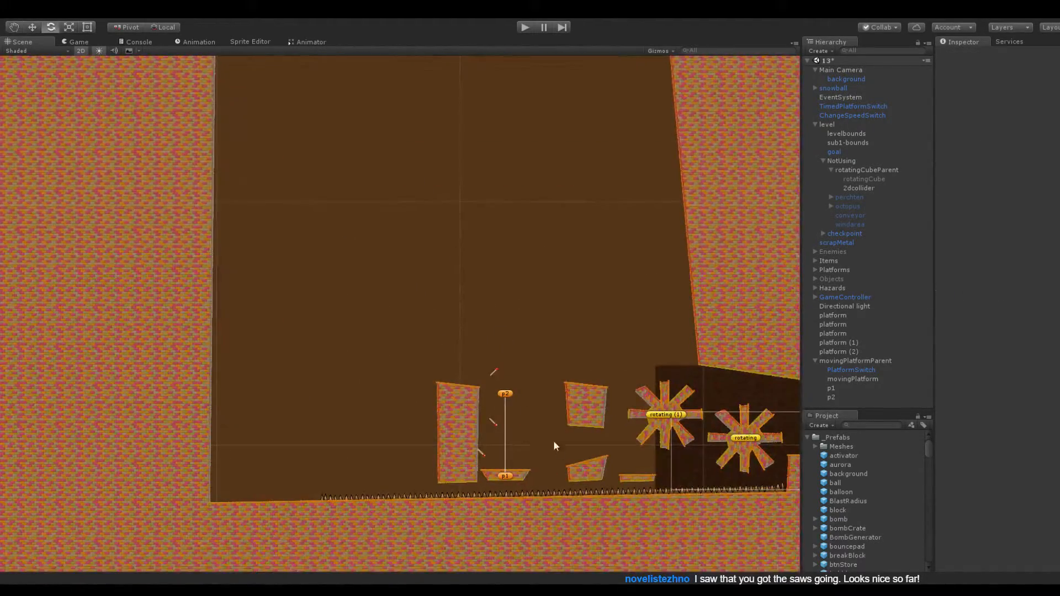
Add a vertex to the terrain's ceiling and pull it out past the left wall to start a side ledge
scroll(426, 300, down, 3)
middle_drag(295, 177, 382, 295)
scroll(428, 301, up, 6)
click(318, 195)
middle_drag(394, 212, 259, 354)
drag(636, 284, 21, 173)
middle_drag(346, 254, 31, 322)
scroll(402, 365, down, 3)
drag(592, 335, 544, 191)
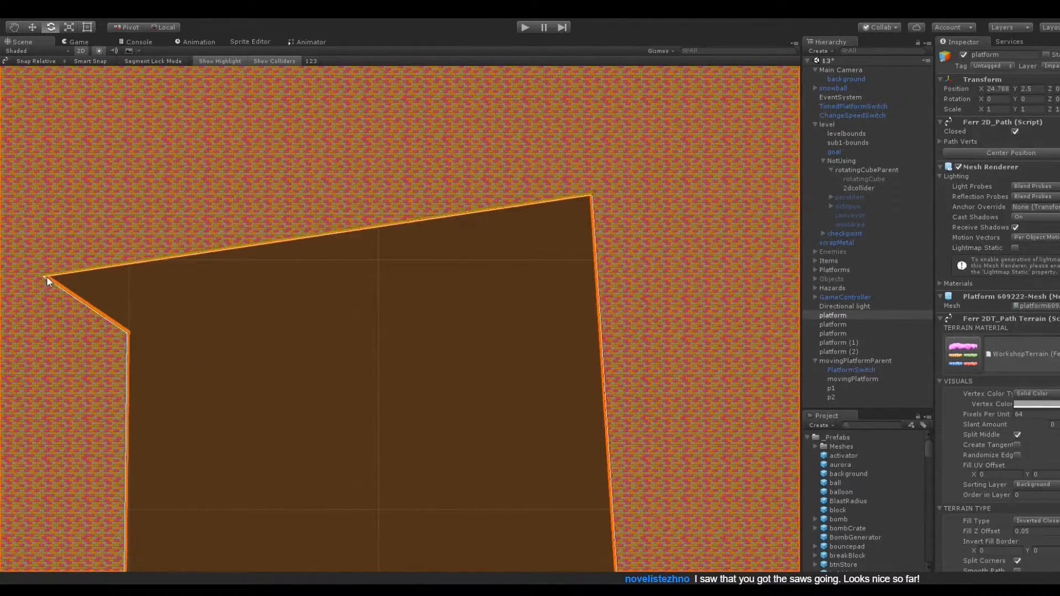
drag(46, 276, 37, 314)
Add another ceiling vertex and place it high above the ledge's outer end as the room's new upper-left corner
middle_drag(330, 290, 367, 343)
scroll(386, 353, up, 5)
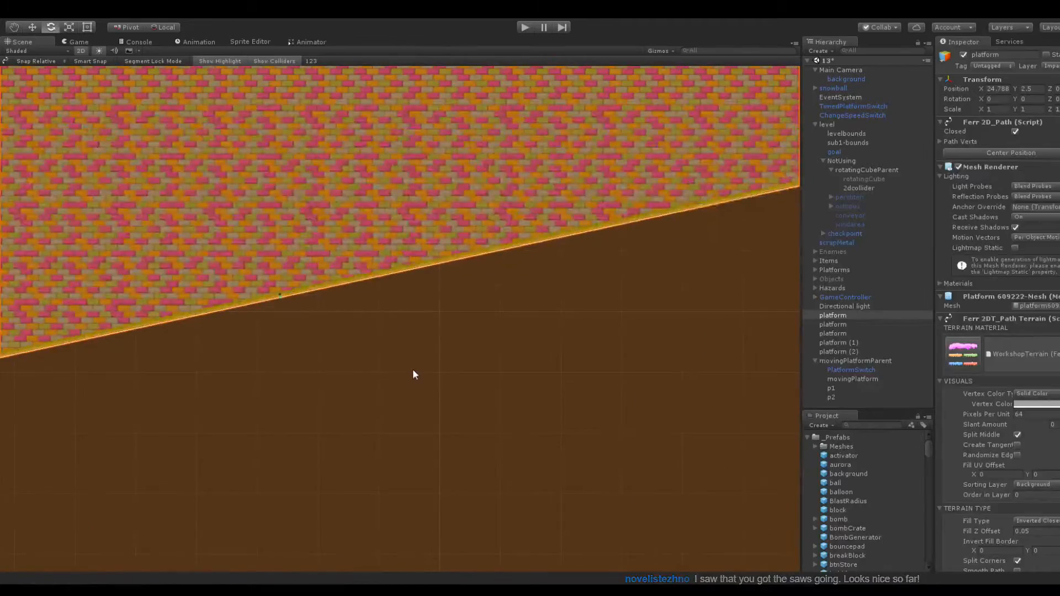
shift+drag(278, 297, 17, 82)
scroll(204, 265, down, 5)
middle_drag(284, 282, 365, 303)
drag(337, 250, 169, 174)
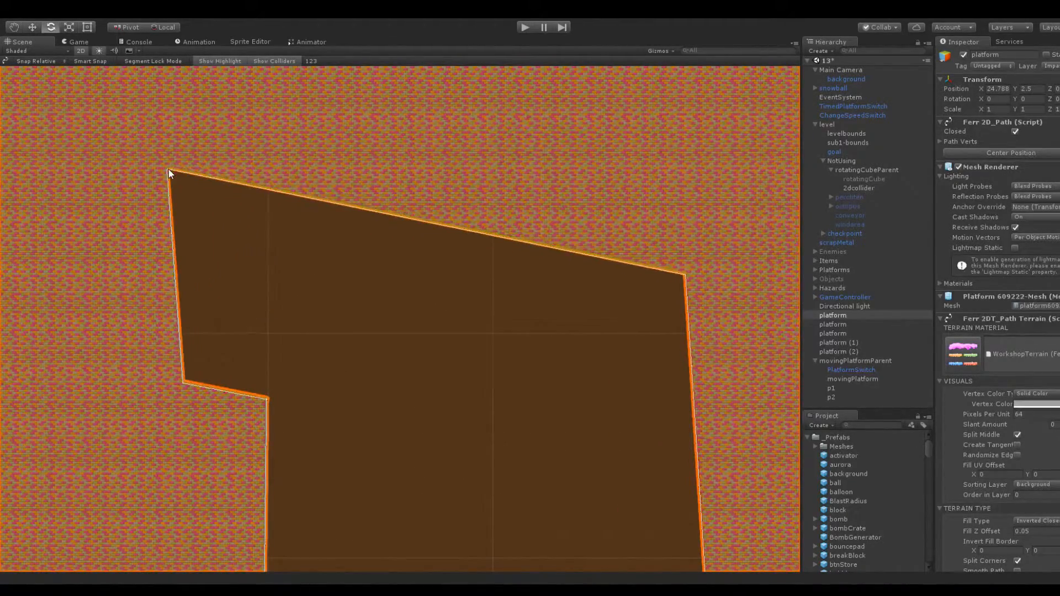
Raise the room's top-right and top-left corners until the ceiling is roughly level and the left wall nearly vertical
drag(685, 274, 686, 137)
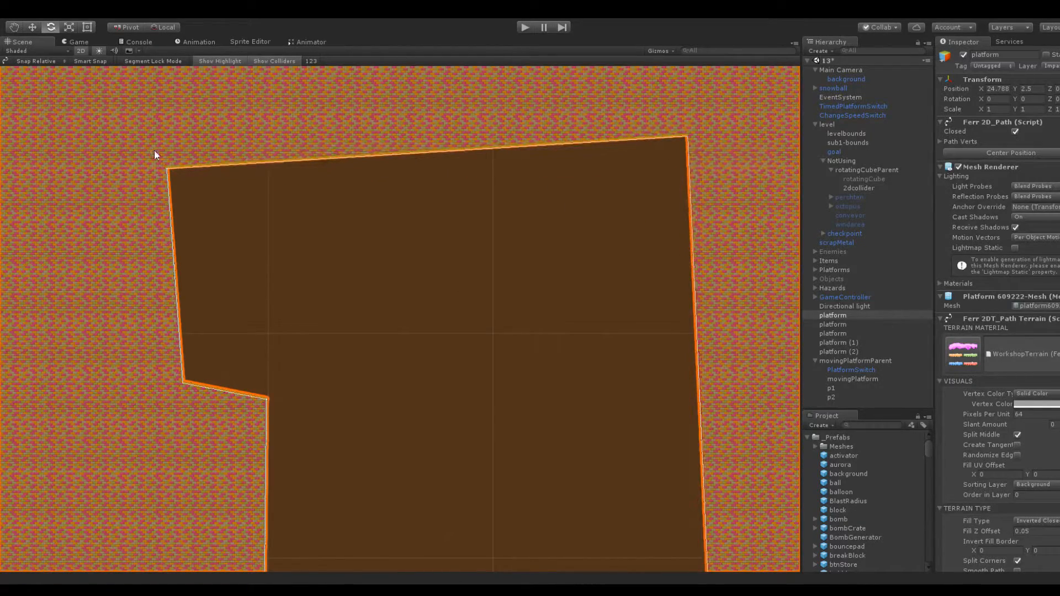
drag(168, 171, 187, 95)
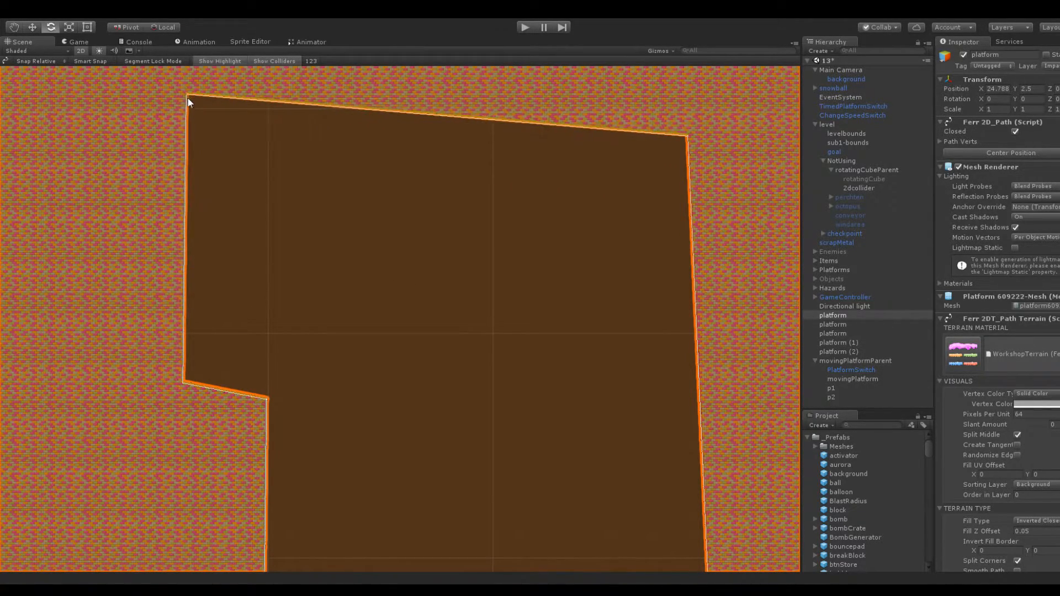
middle_drag(616, 199, 556, 302)
drag(626, 243, 634, 199)
click(283, 241)
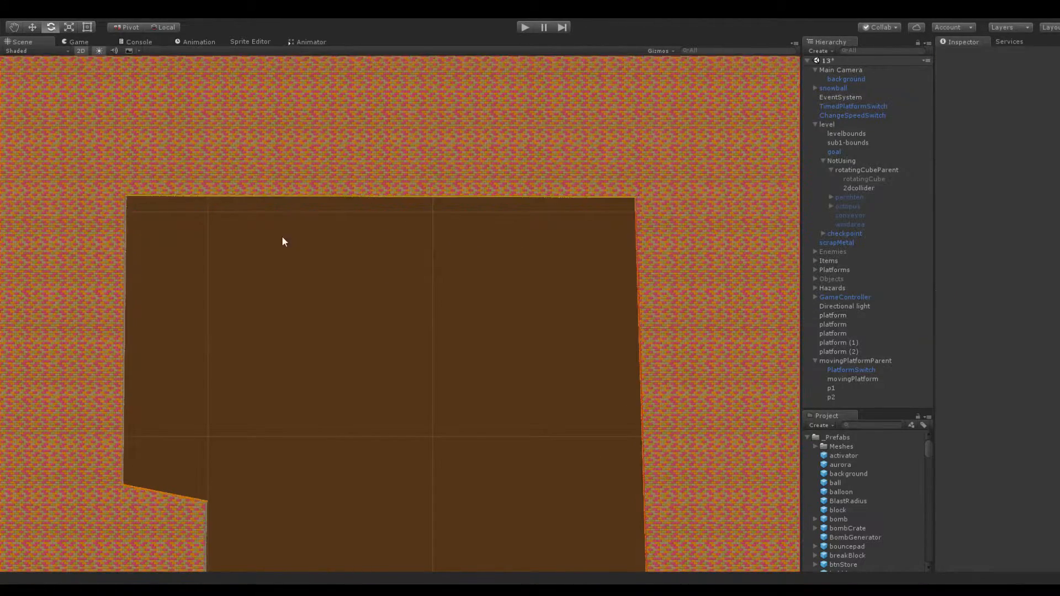
Lower the outer corner of the left ledge slightly to flatten its slope
middle_drag(283, 242, 411, 166)
click(260, 431)
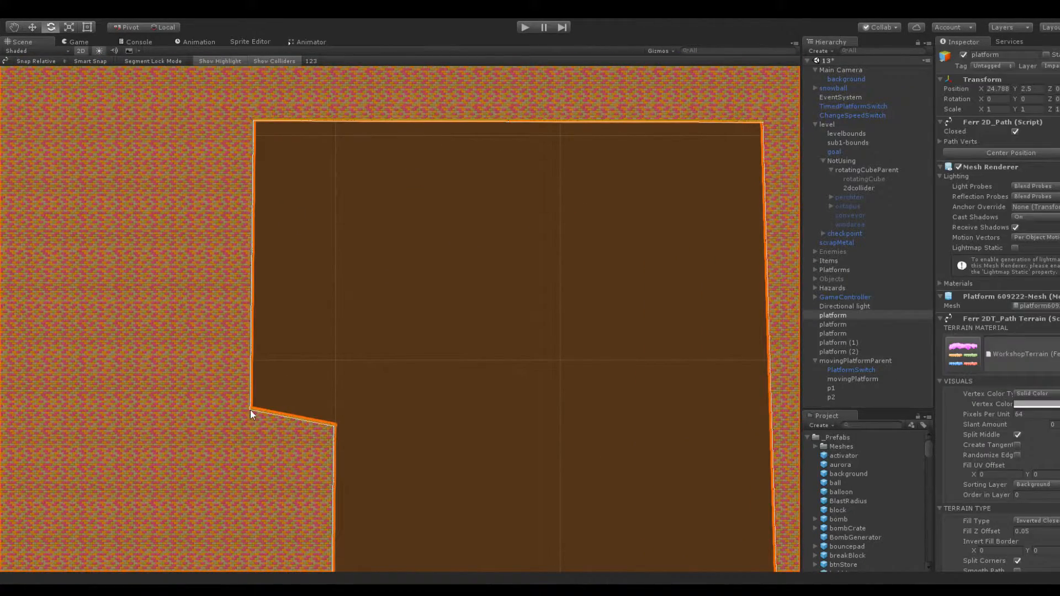
drag(250, 409, 250, 419)
click(291, 336)
Look over the enlarged room from the new ledge down to the moving platform and tall pillar
middle_drag(391, 223, 270, 141)
scroll(270, 142, up, 1)
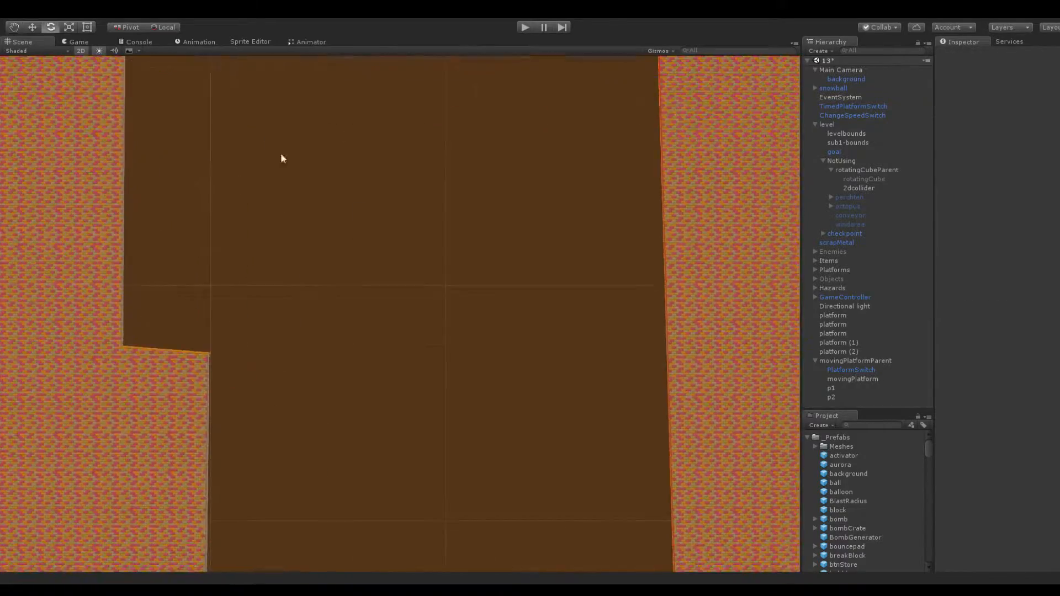
scroll(273, 147, down, 5)
middle_drag(407, 433, 360, 217)
scroll(409, 305, up, 5)
middle_drag(482, 345, 402, 238)
scroll(326, 248, down, 2)
middle_drag(347, 187, 381, 426)
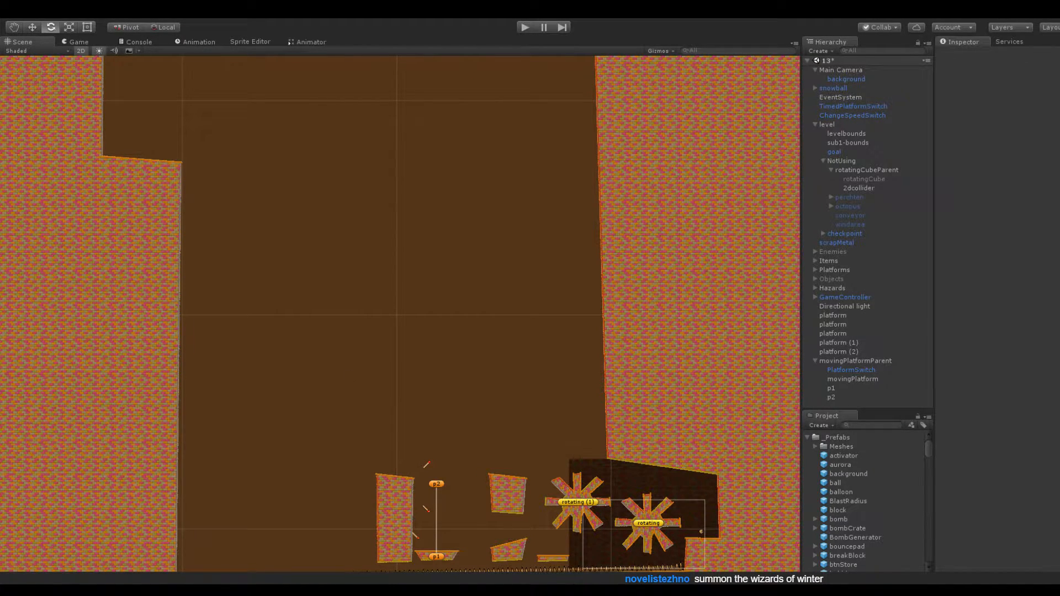
scroll(483, 237, up, 6)
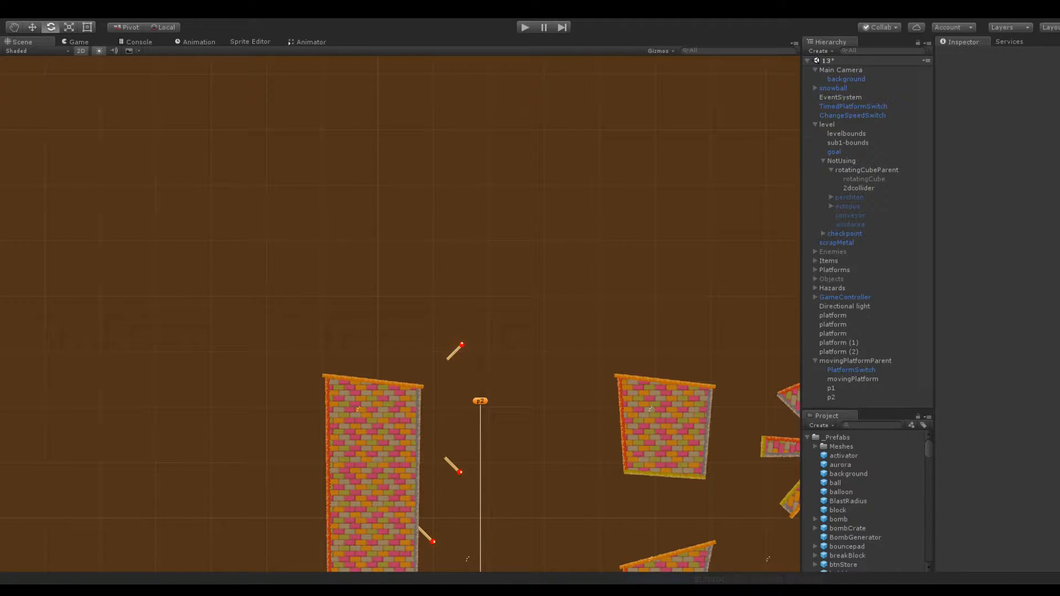
scroll(386, 279, down, 2)
scroll(409, 253, up, 5)
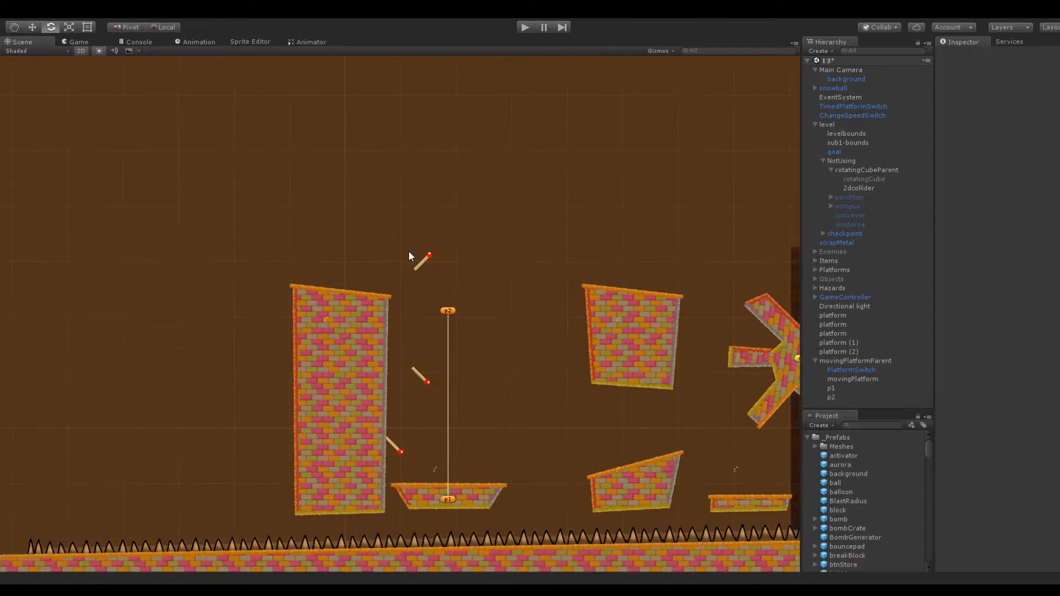
Select the timed platform switch above the tall pillar and check its switch settings
middle_drag(379, 230, 424, 230)
click(441, 250)
scroll(435, 262, up, 4)
click(484, 227)
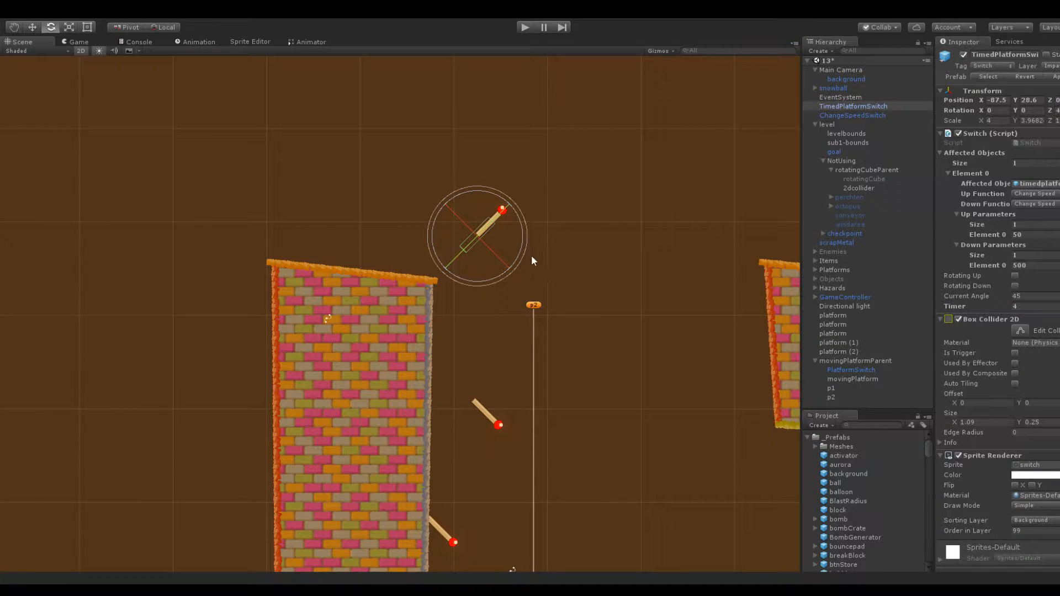
scroll(569, 247, down, 6)
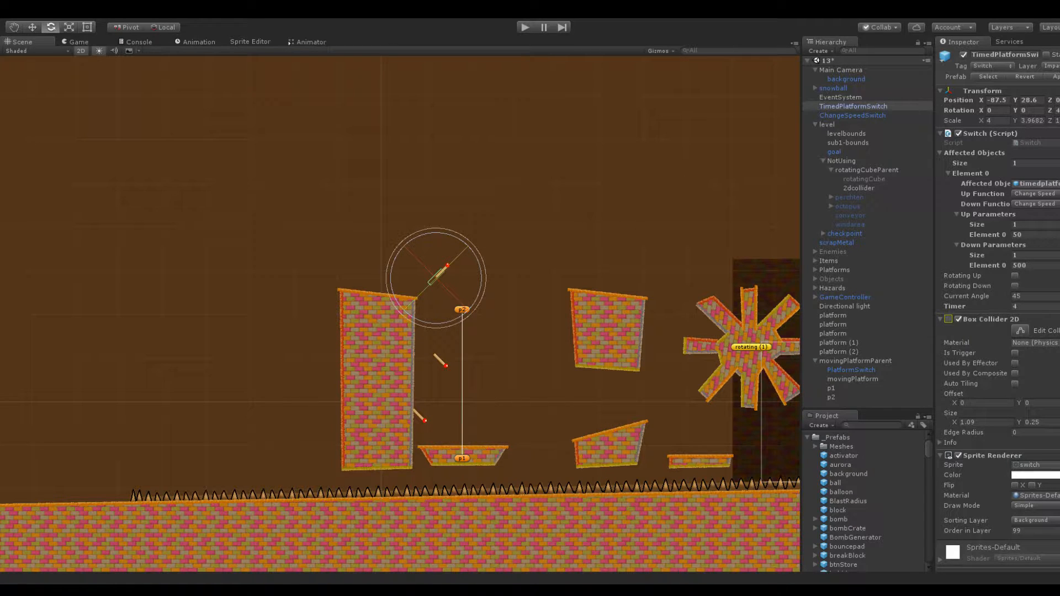
Move the timed platform switch left to about X -114, just beyond the upper left of the tall pillar
scroll(361, 288, up, 7)
middle_drag(557, 218, 673, 146)
drag(982, 100, 506, 169)
scroll(458, 248, down, 3)
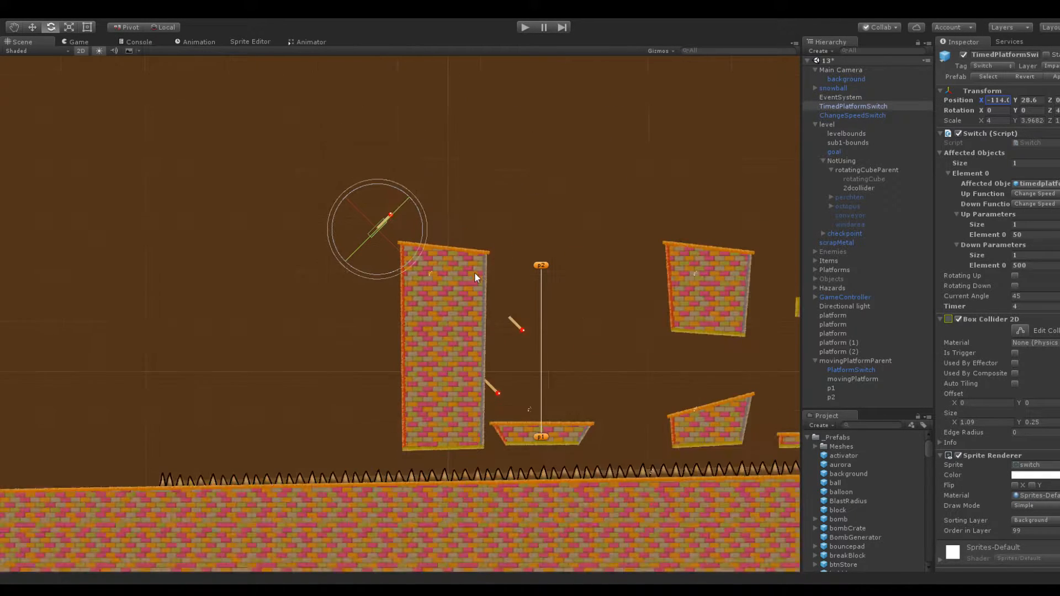
Duplicate the rotating (1) wheel and raise the copy to Y 50.2, directly above the original
middle_drag(628, 441, 409, 512)
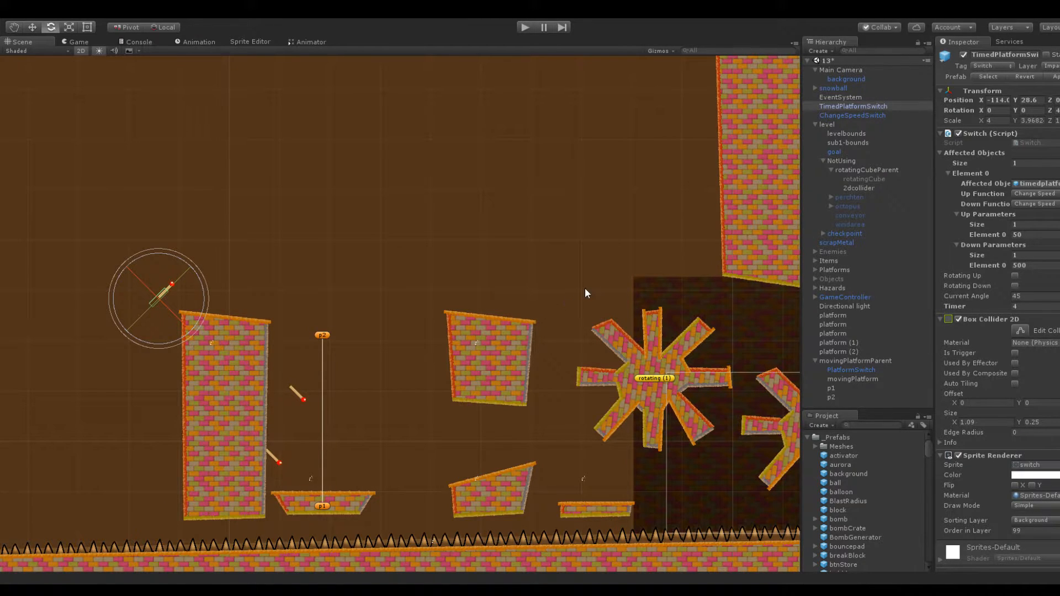
scroll(492, 327, down, 3)
middle_drag(428, 243, 478, 239)
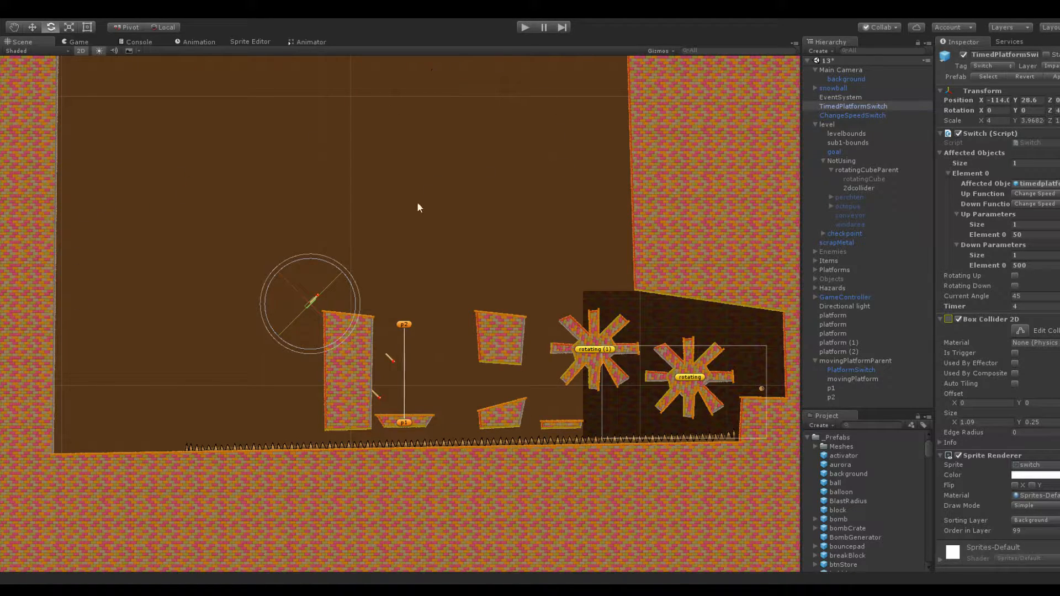
scroll(395, 293, up, 4)
middle_drag(362, 190, 217, 199)
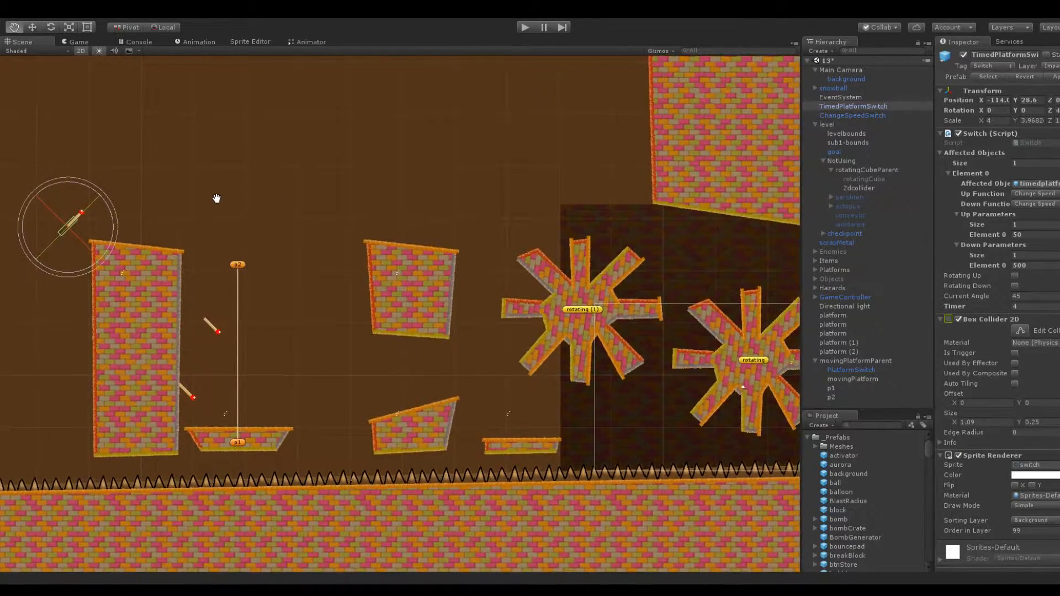
click(570, 287)
click(843, 287)
click(835, 296)
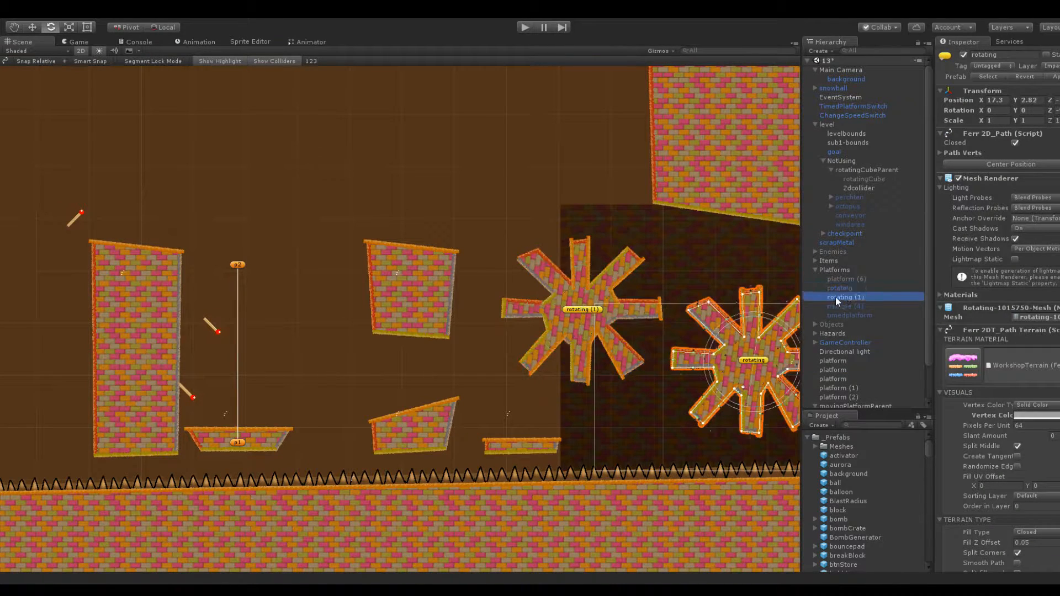
key(ctrl+d)
drag(1015, 102, 1, 137)
middle_drag(577, 149, 575, 251)
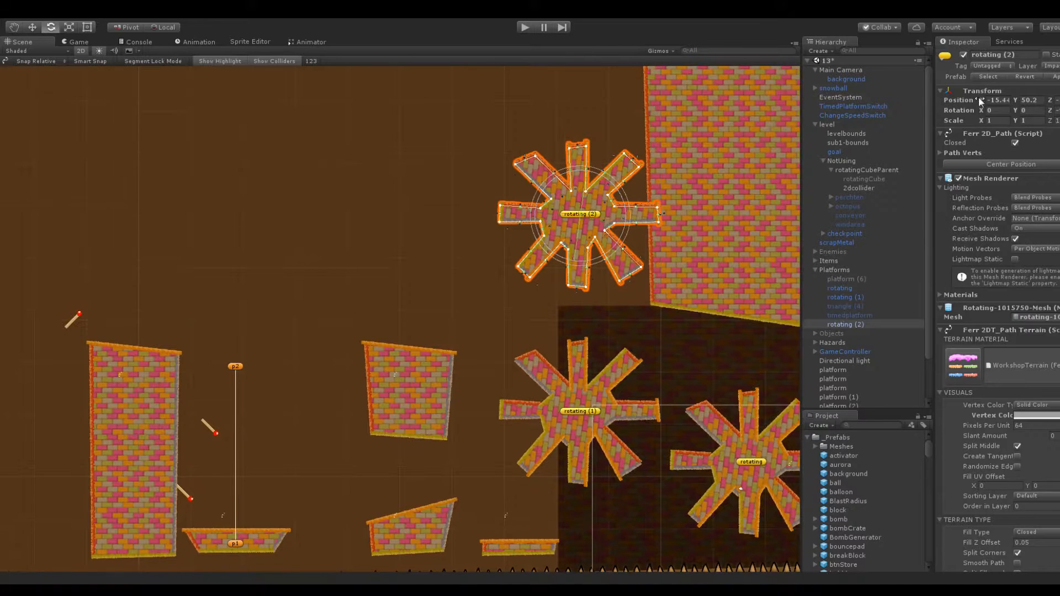
Shift the copied wheel left and slightly higher so it hangs above and just right of the upper floating block
drag(977, 99, 806, 121)
drag(1014, 100, 1049, 110)
click(305, 173)
middle_drag(305, 173, 529, 167)
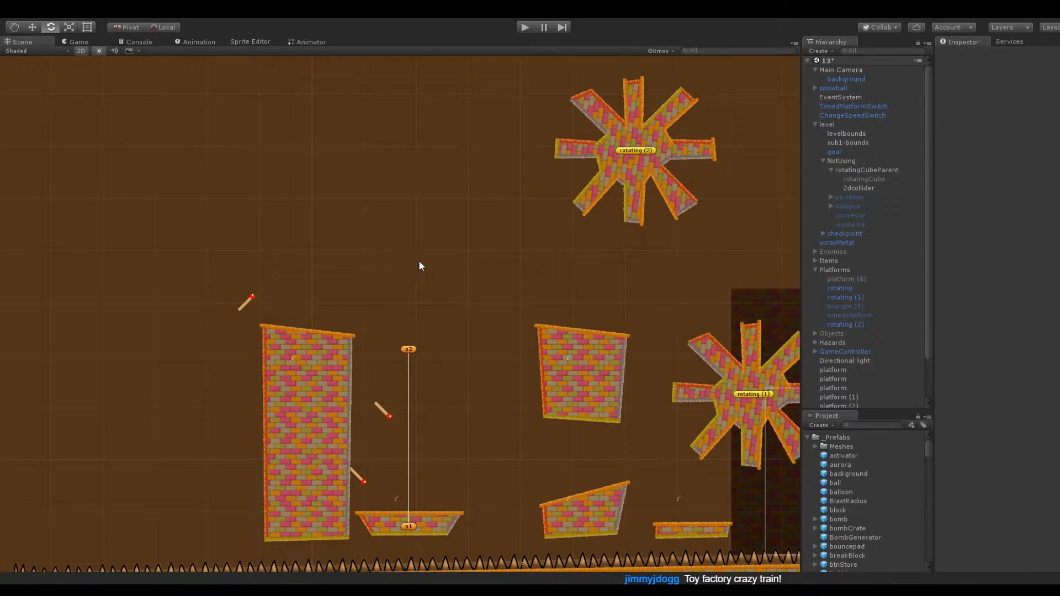
Duplicate the rotating wheel nearest the start and place the copy near X -76, Y 67.1, up and left of the previous copy
middle_drag(527, 205, 270, 133)
click(838, 288)
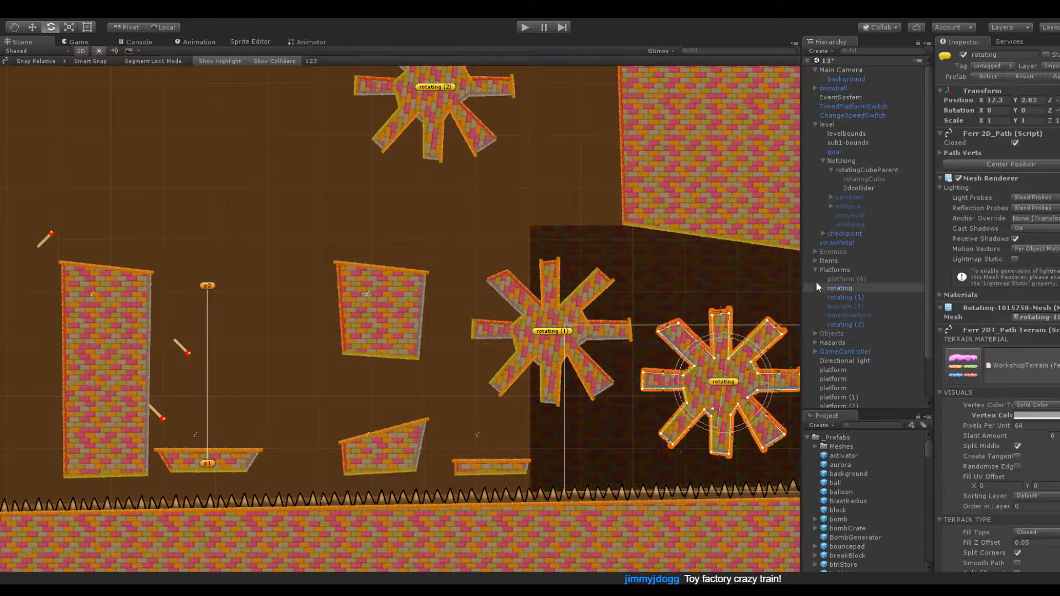
key(ctrl+d)
drag(981, 102, 704, 91)
drag(1014, 100, 146, 171)
middle_drag(142, 217, 273, 377)
drag(995, 102, 1042, 107)
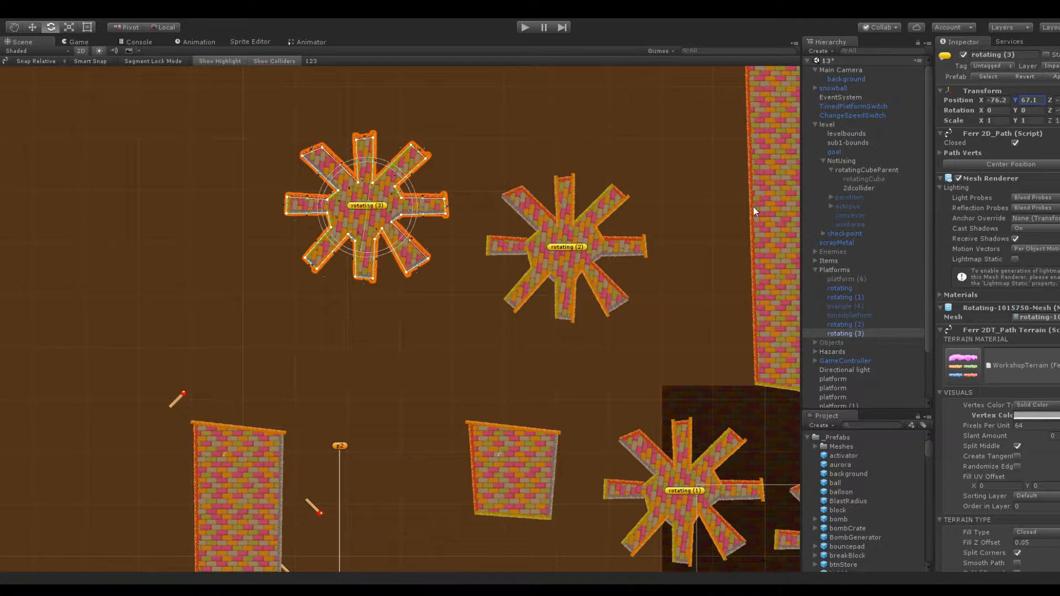
drag(982, 101, 995, 101)
Look over the spacing between the new wheels, the floating blocks, the tall pillar and the moving platform's path
click(486, 311)
key(q)
drag(438, 304, 469, 208)
key(e)
scroll(354, 289, up, 3)
middle_drag(338, 210, 370, 191)
scroll(379, 242, down, 7)
scroll(445, 275, up, 3)
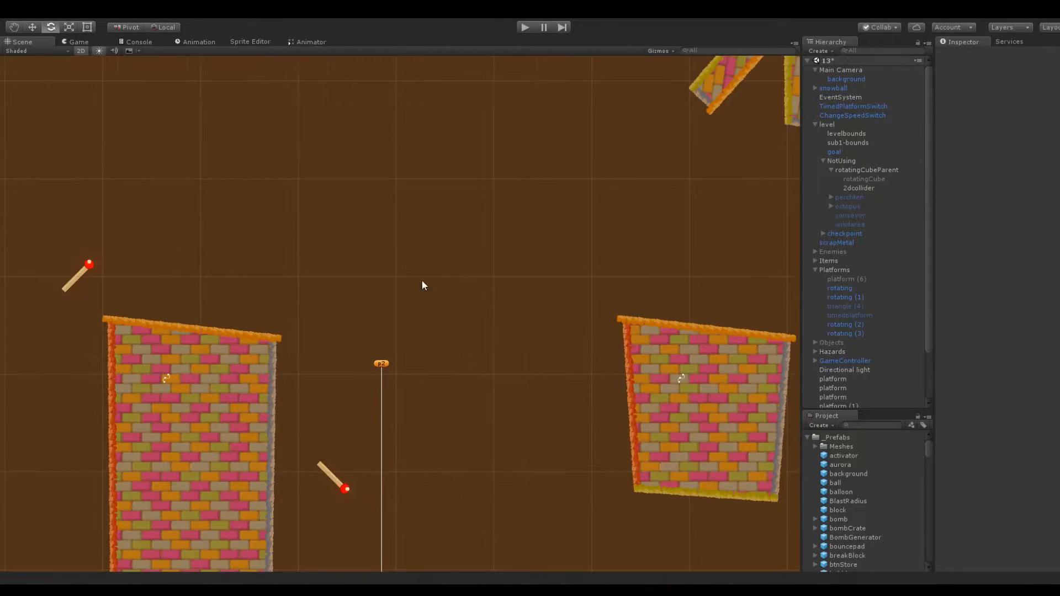
middle_drag(538, 356, 436, 204)
scroll(309, 239, down, 3)
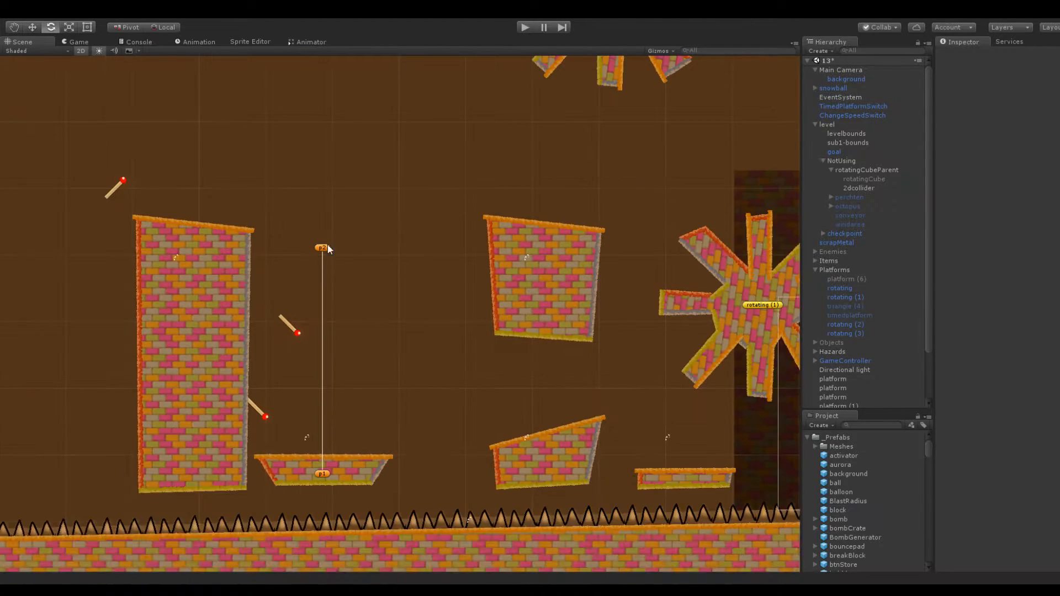
Move the tall pillar left to X -133.9
click(199, 295)
key(f)
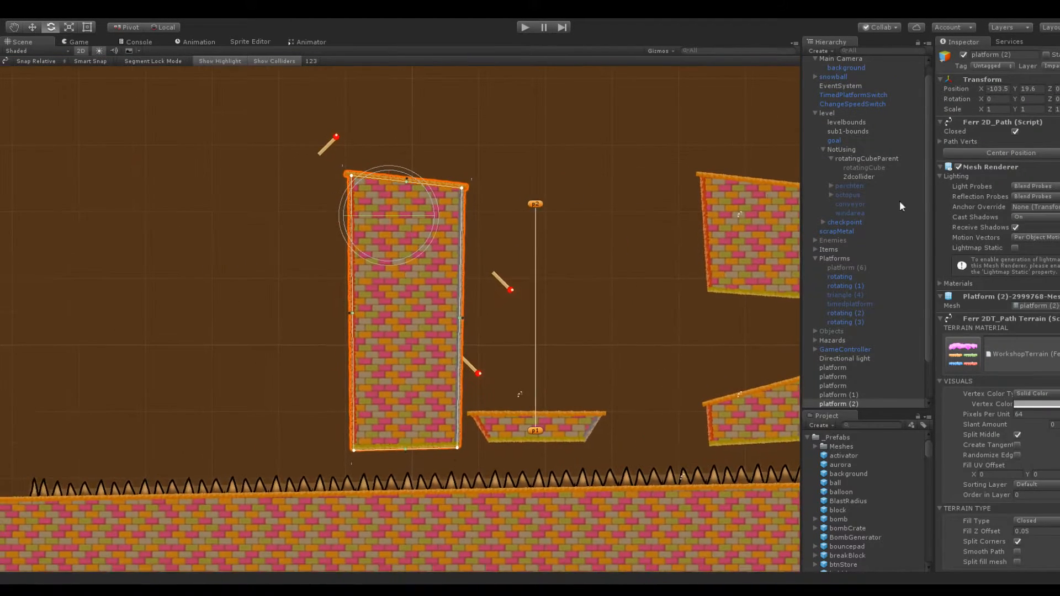
drag(983, 88, 916, 92)
Move the whole moving platform group left to X -114.8 so it sits beside the tall pillar
click(843, 357)
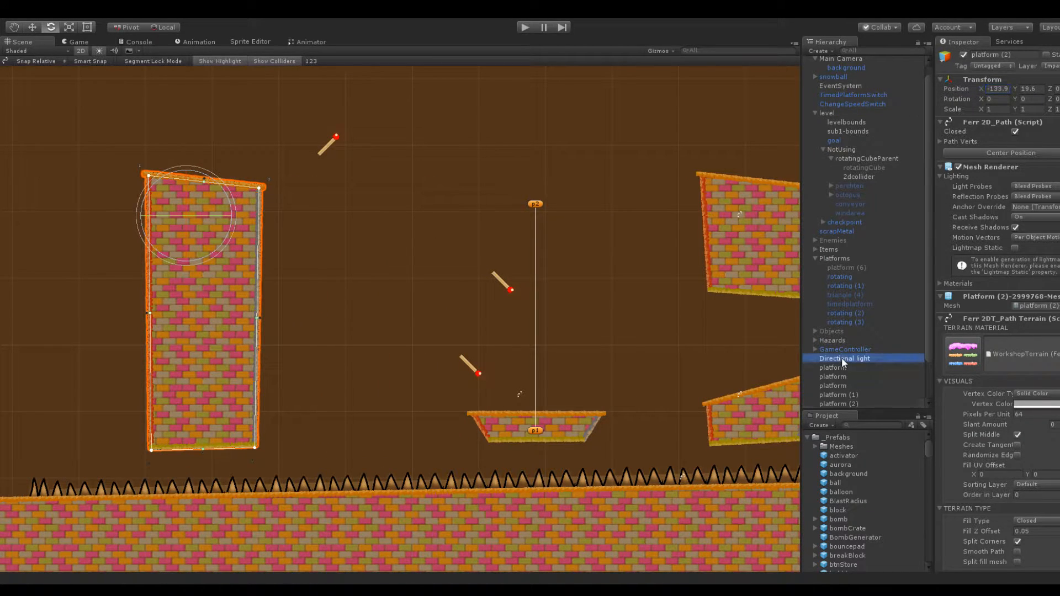
click(579, 421)
click(845, 384)
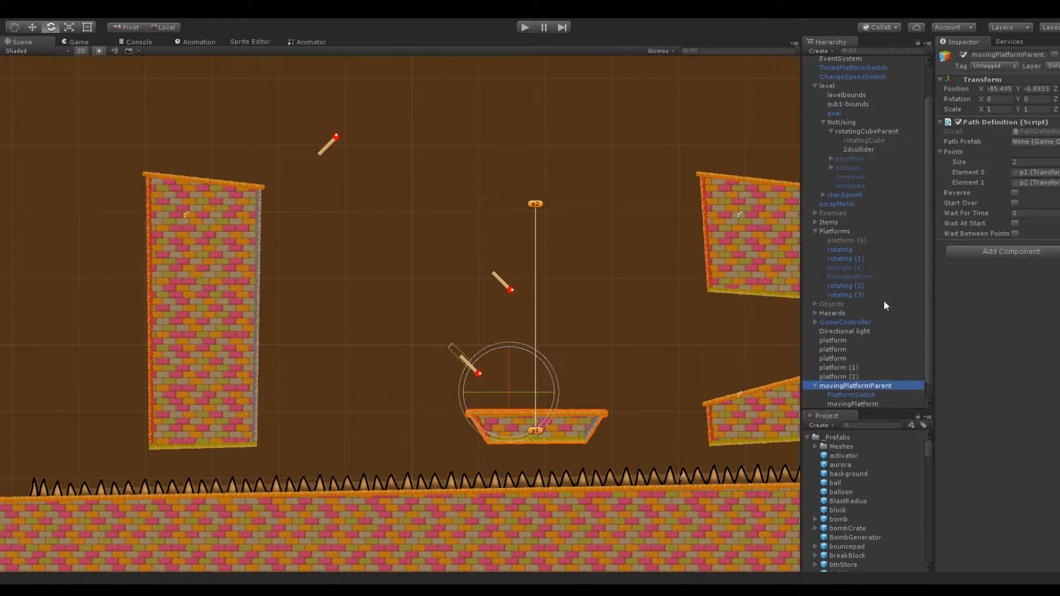
drag(981, 86, 926, 97)
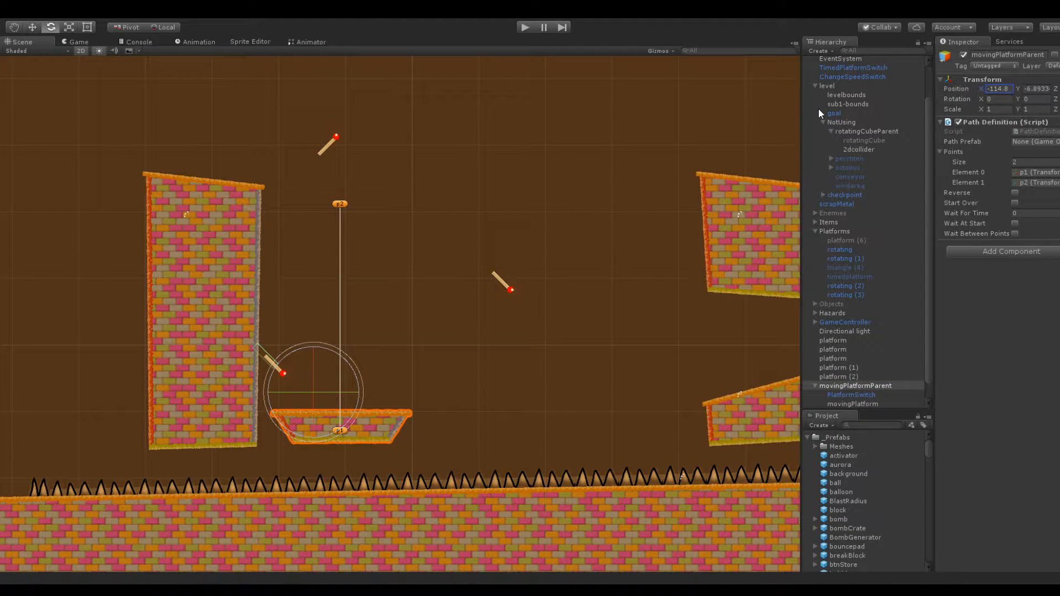
Try narrowing the moving platform by pulling its right and left corners inward
click(396, 421)
drag(407, 413, 389, 440)
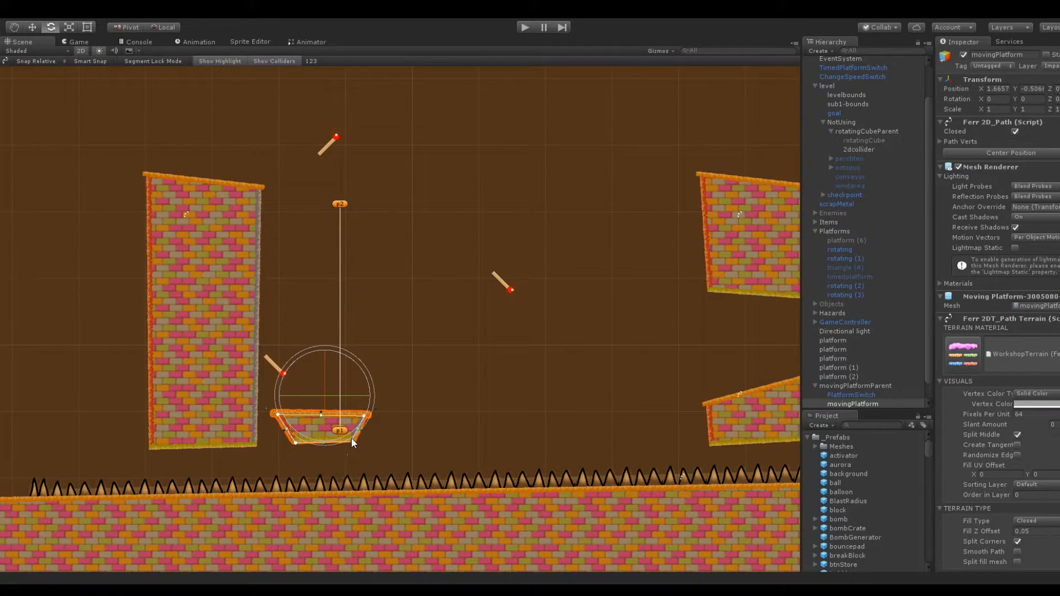
click(420, 320)
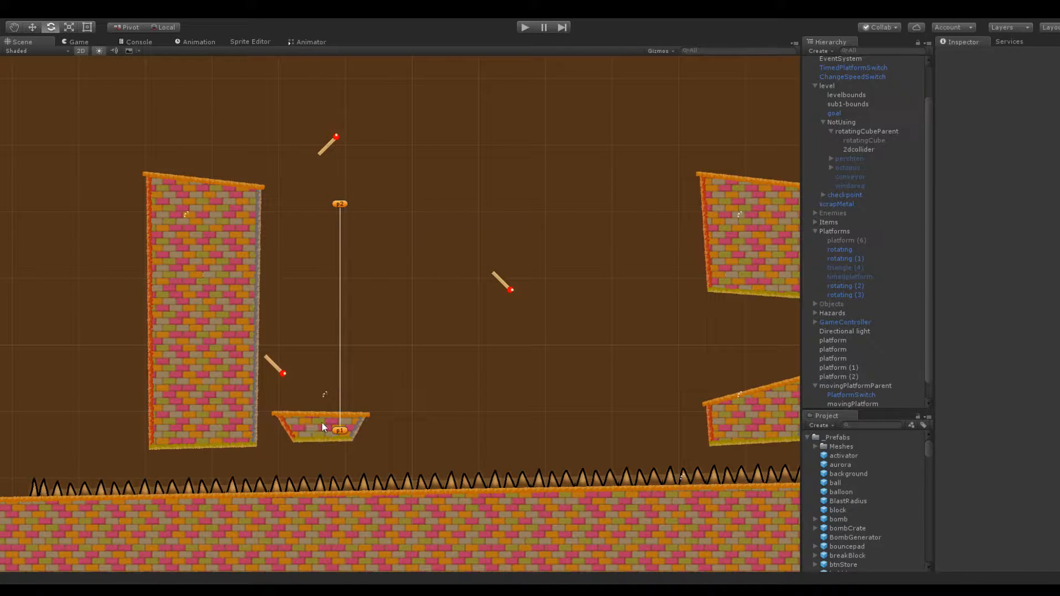
scroll(844, 364, down, 1)
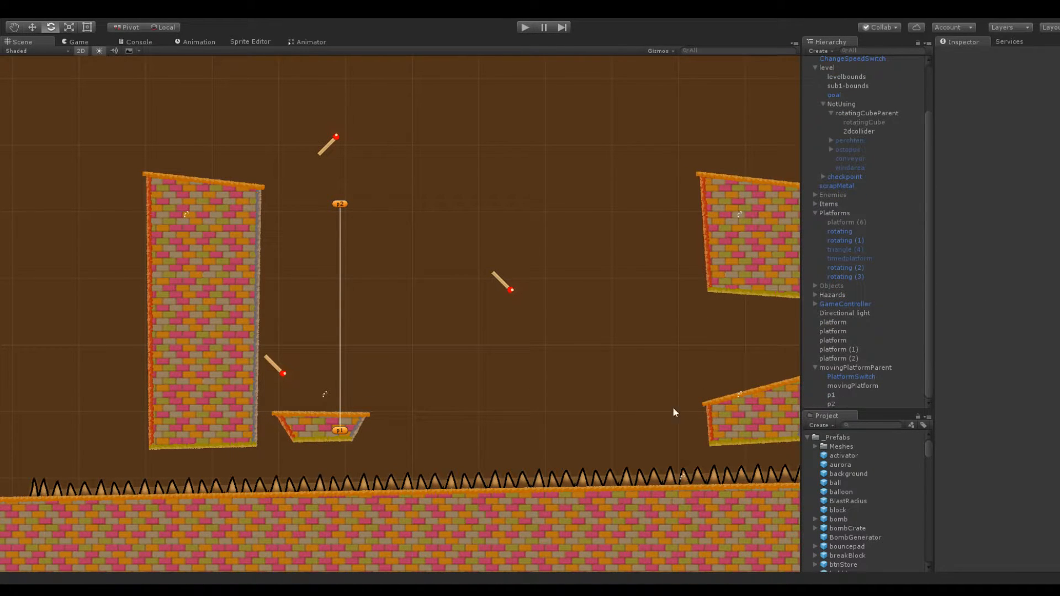
click(319, 425)
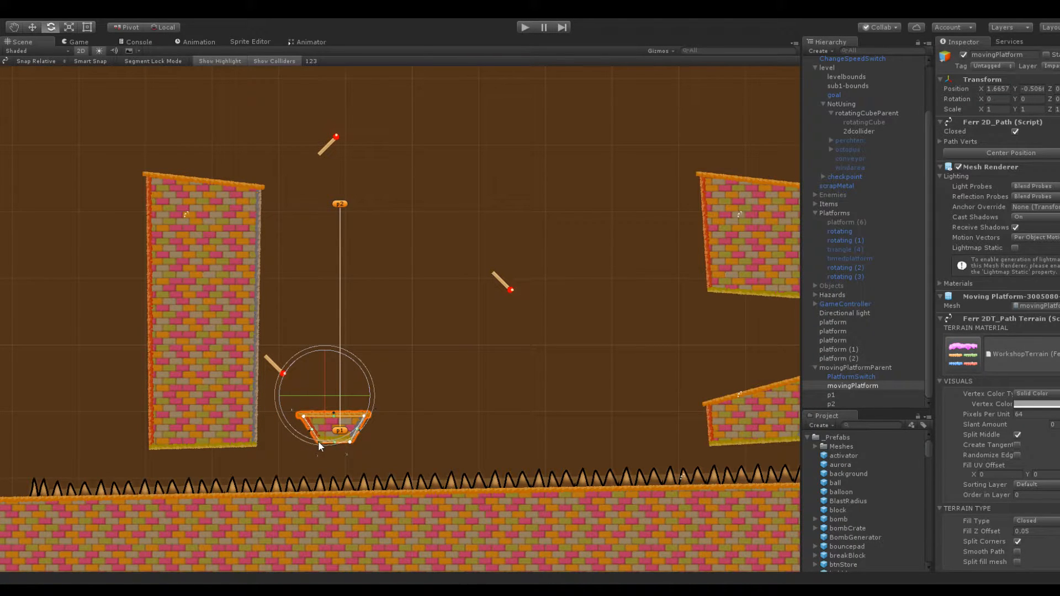
click(417, 308)
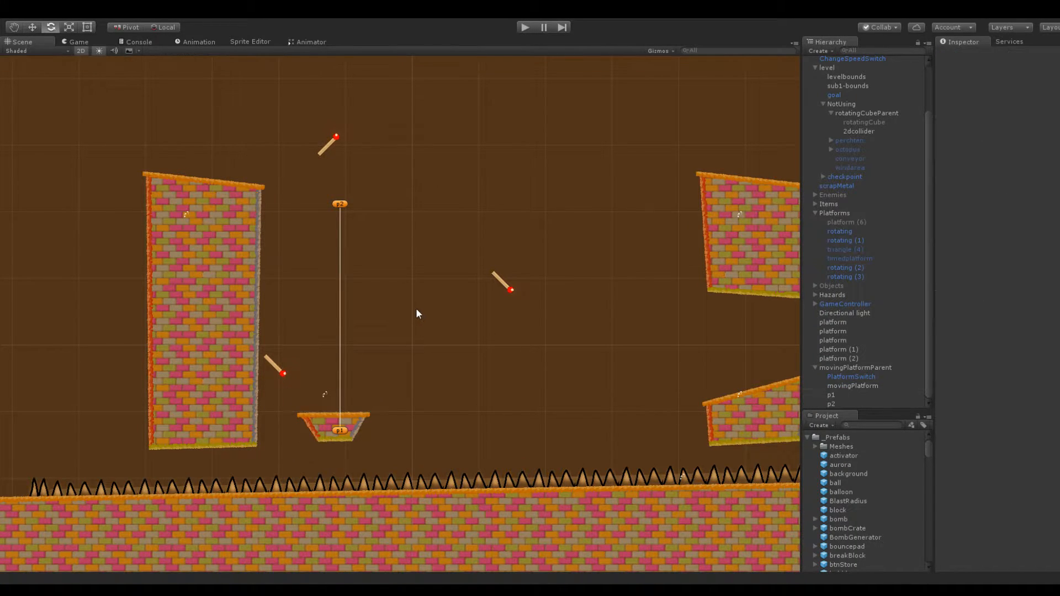
Undo the corner changes that narrowed the moving platform
key(ctrl+z)
key(ctrl+z)
key(ctrl+z)
key(ctrl+z)
key(ctrl+z)
key(ctrl+z)
key(ctrl+z)
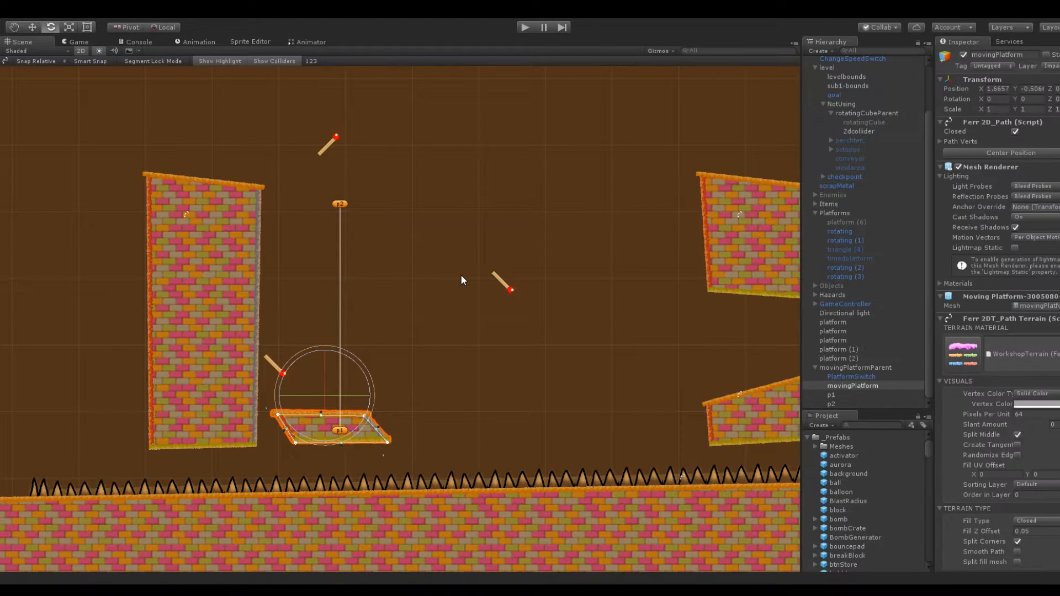
click(450, 206)
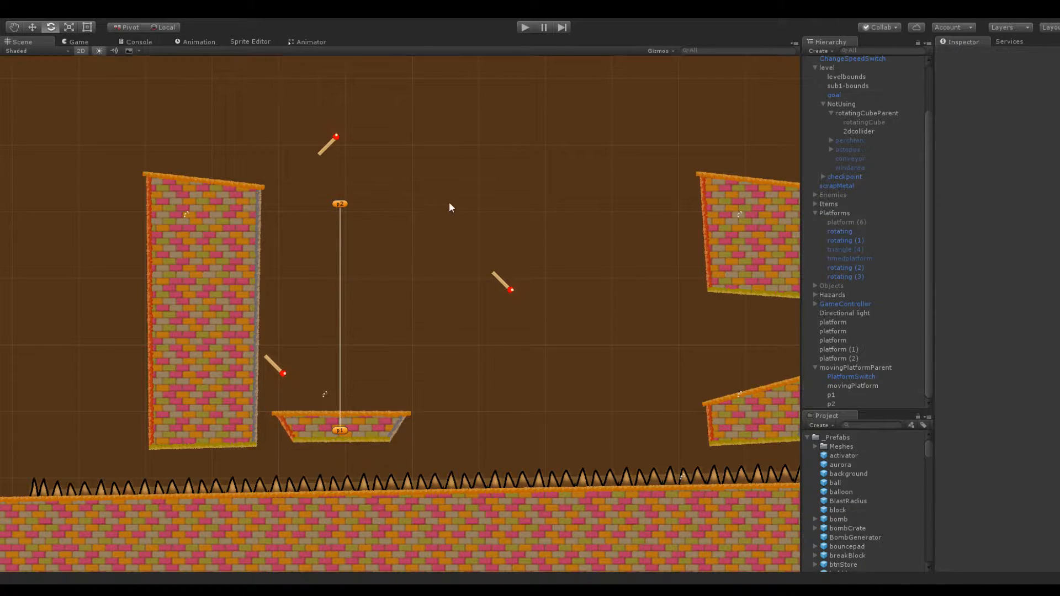
middle_drag(495, 207, 431, 208)
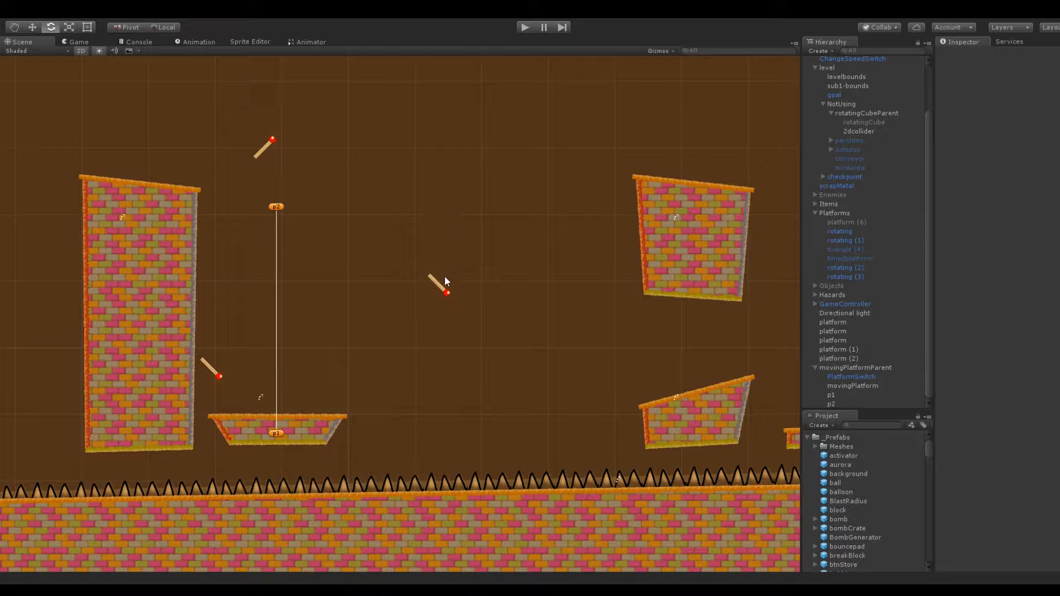
click(289, 422)
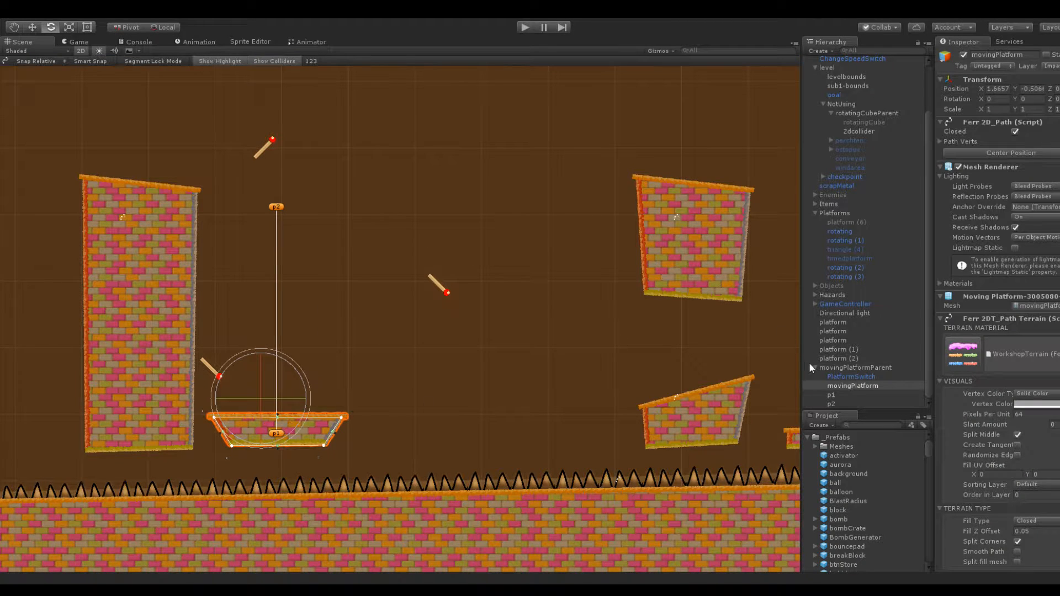
click(821, 368)
click(830, 396)
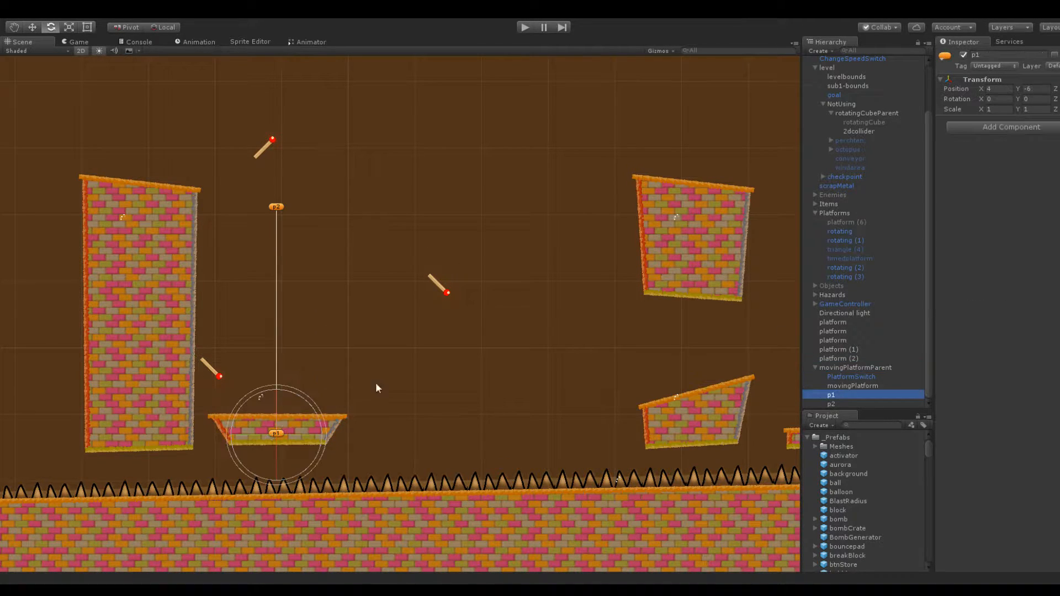
Move the moving platform's switch to X -8.3 so its base sits in the tall pillar's right wall
middle_drag(302, 366, 412, 310)
click(325, 315)
scroll(361, 296, up, 5)
scroll(364, 296, up, 6)
middle_drag(380, 261, 457, 225)
drag(981, 100, 975, 100)
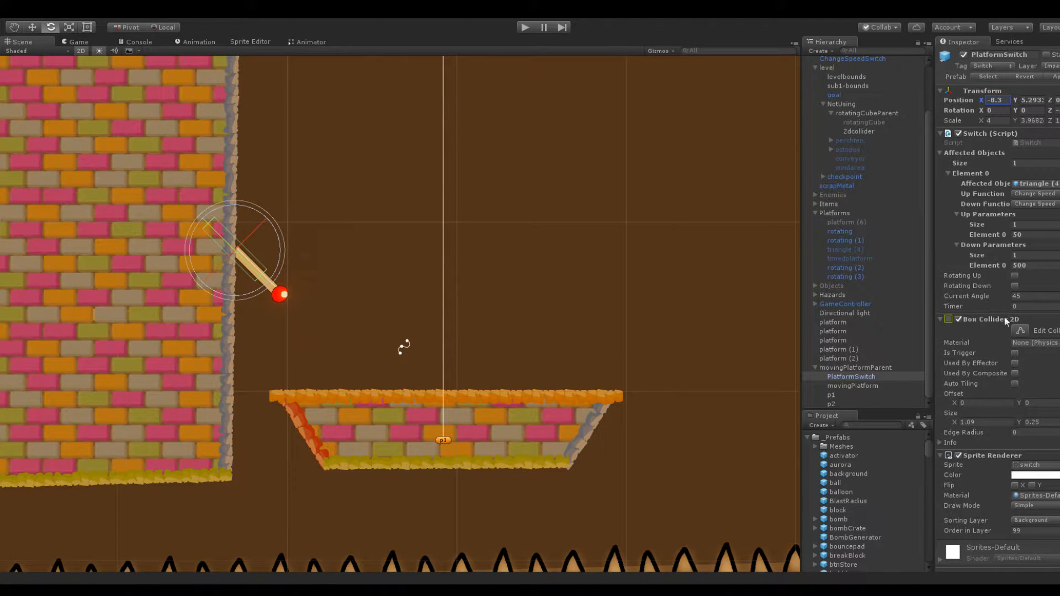
Assign movingPlatform as the platform switch's affected object and check its function and up parameter
scroll(1015, 343, down, 2)
drag(853, 386, 1026, 166)
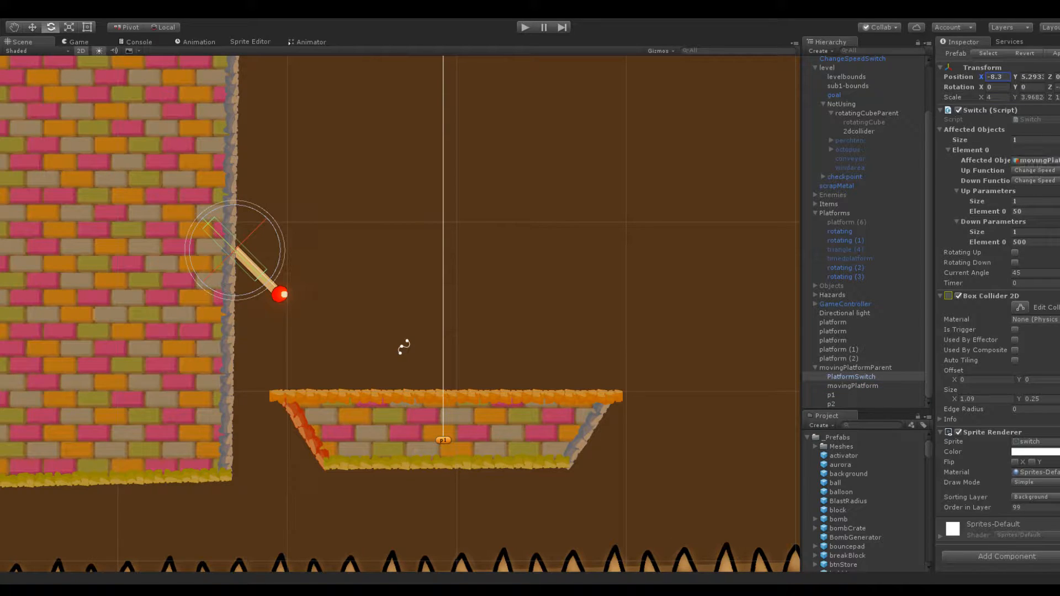
click(1042, 171)
click(1046, 201)
click(1045, 211)
Examine the moving platform and its switch alongside the switch's parameter settings
scroll(575, 304, down, 3)
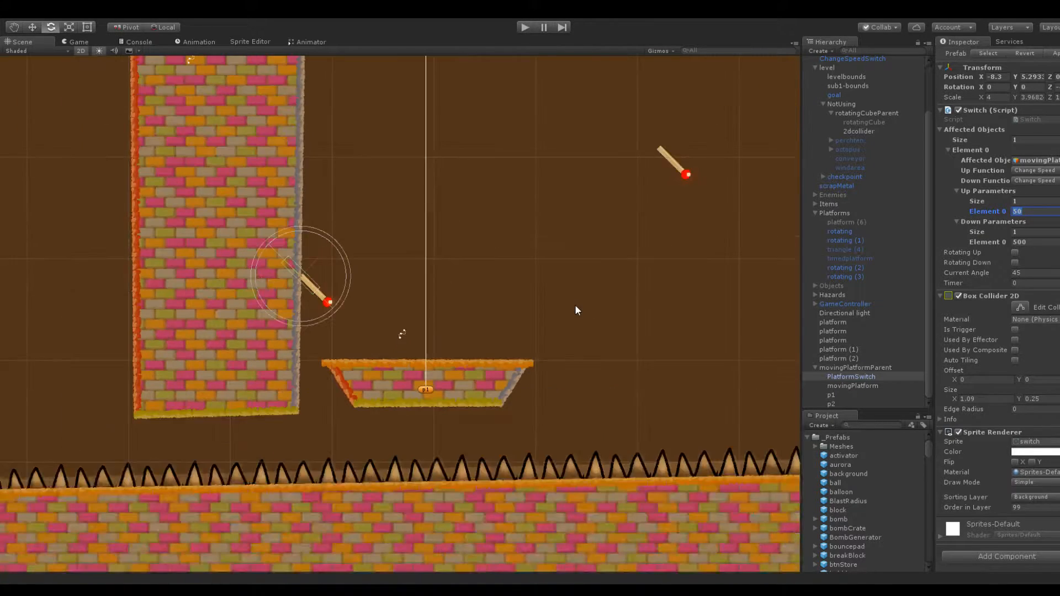
scroll(592, 287, up, 3)
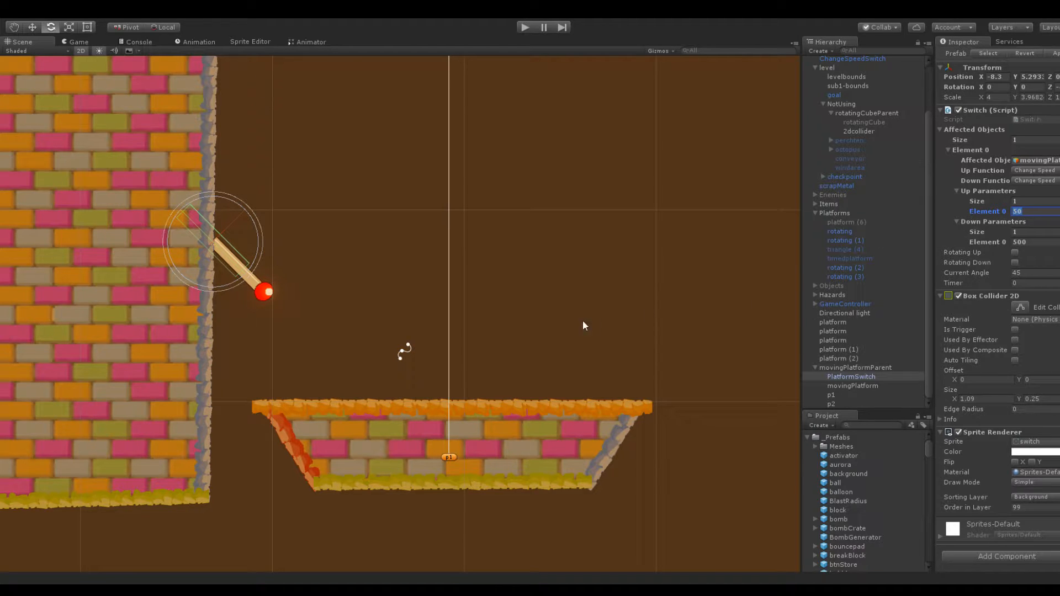
scroll(593, 324, down, 5)
scroll(403, 320, up, 5)
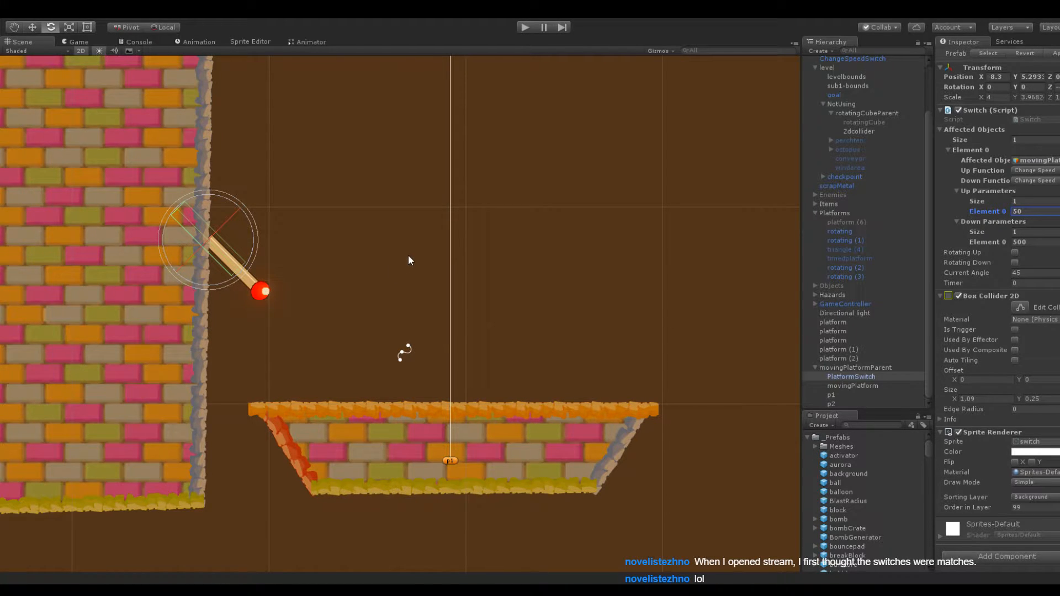
scroll(434, 273, down, 3)
middle_drag(428, 276, 392, 255)
click(392, 395)
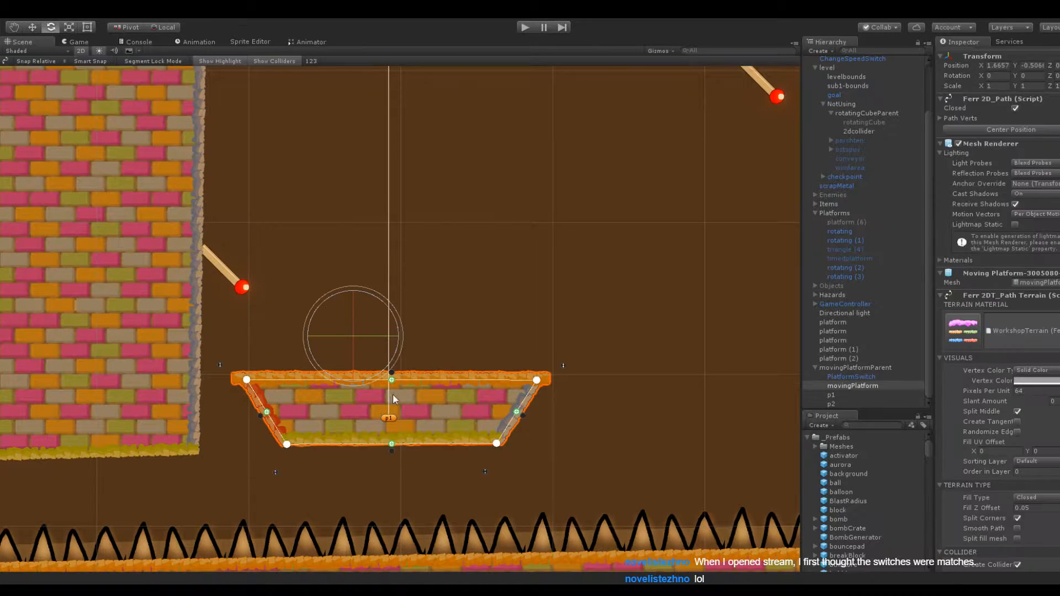
click(230, 281)
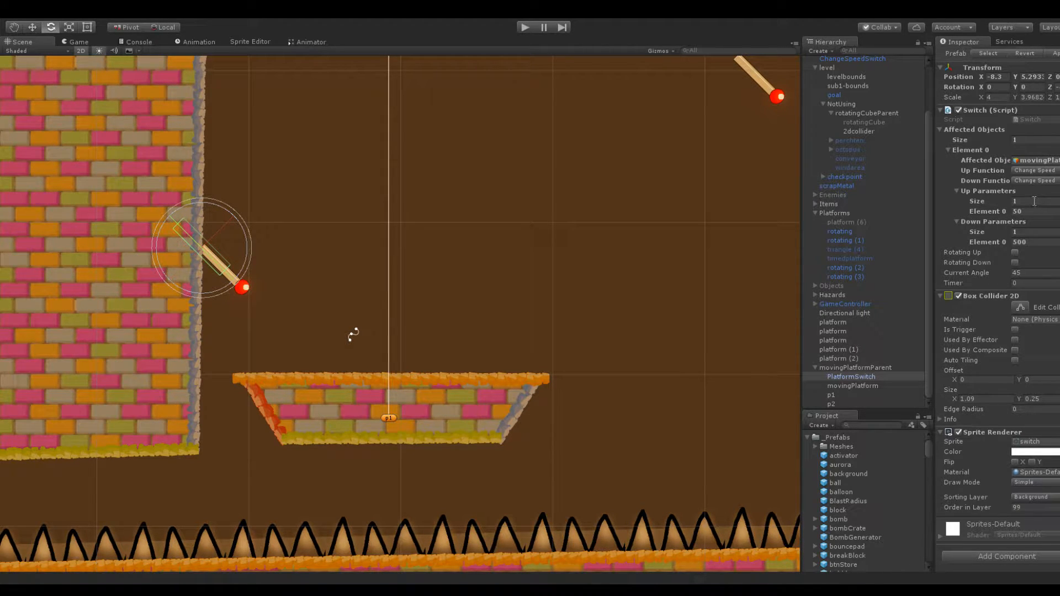
Set the platform switch's down parameter to 5 and its up parameter to 0
click(1039, 232)
key(Tab)
text(5)
click(1037, 212)
text(0.)
click(466, 201)
Move the snowball to about X -50, above the low sloped block, as a starting spot near the moving platform
scroll(552, 193, down, 5)
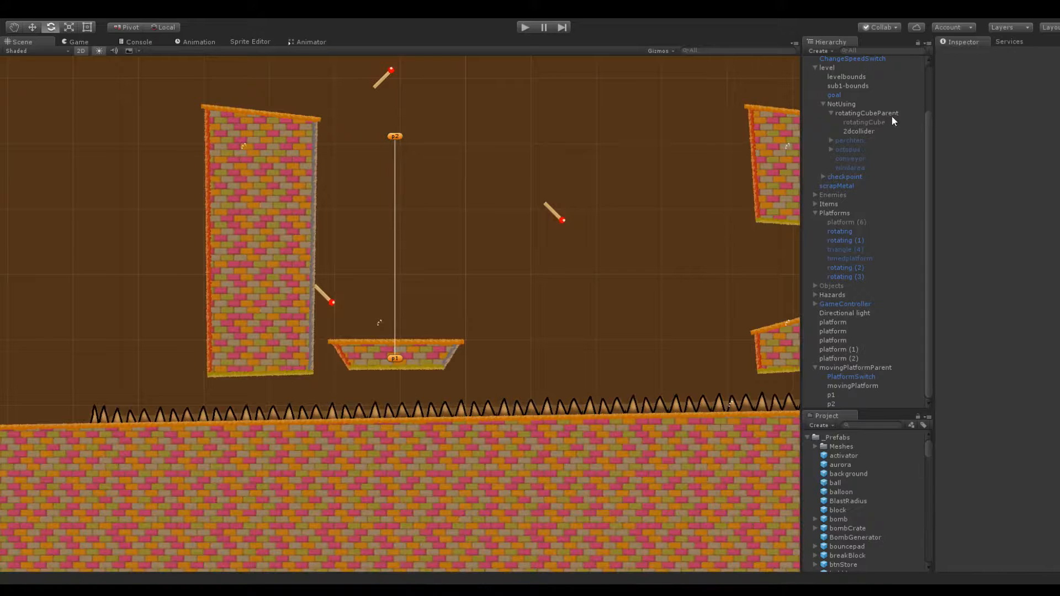
scroll(890, 118, up, 5)
click(833, 87)
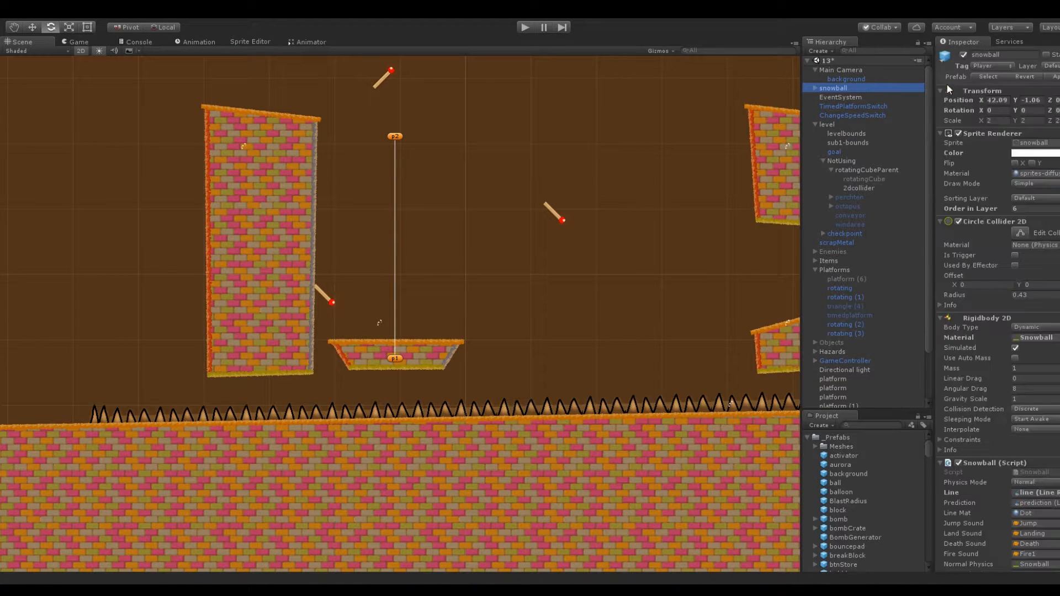
click(993, 100)
drag(762, 116, 405, 200)
middle_drag(556, 198, 386, 172)
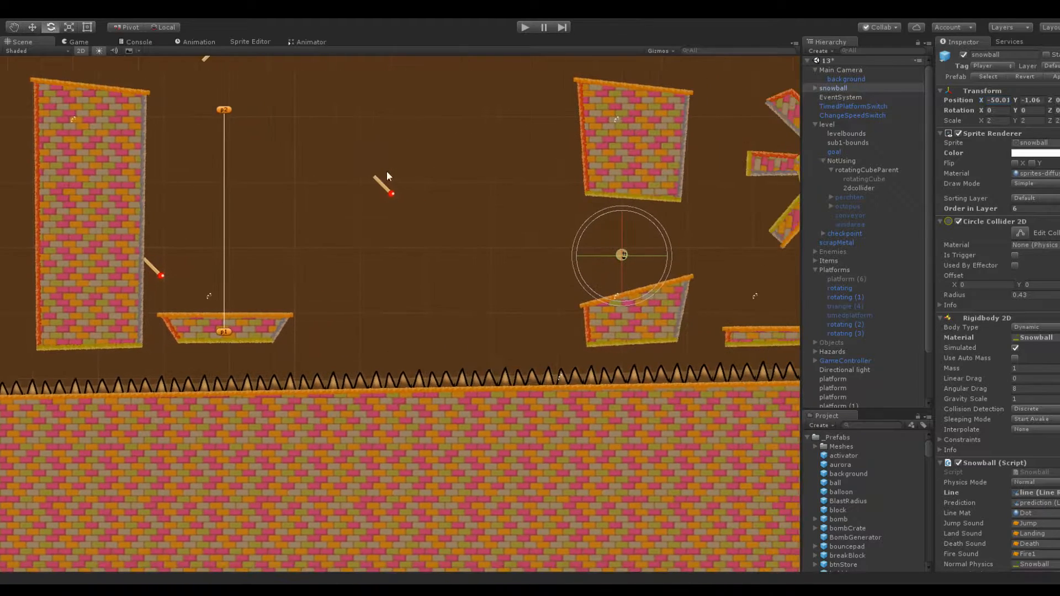
Collapse the movingPlatformParent, NotUsing and Platforms groups in the scene hierarchy
scroll(618, 265, up, 5)
click(777, 306)
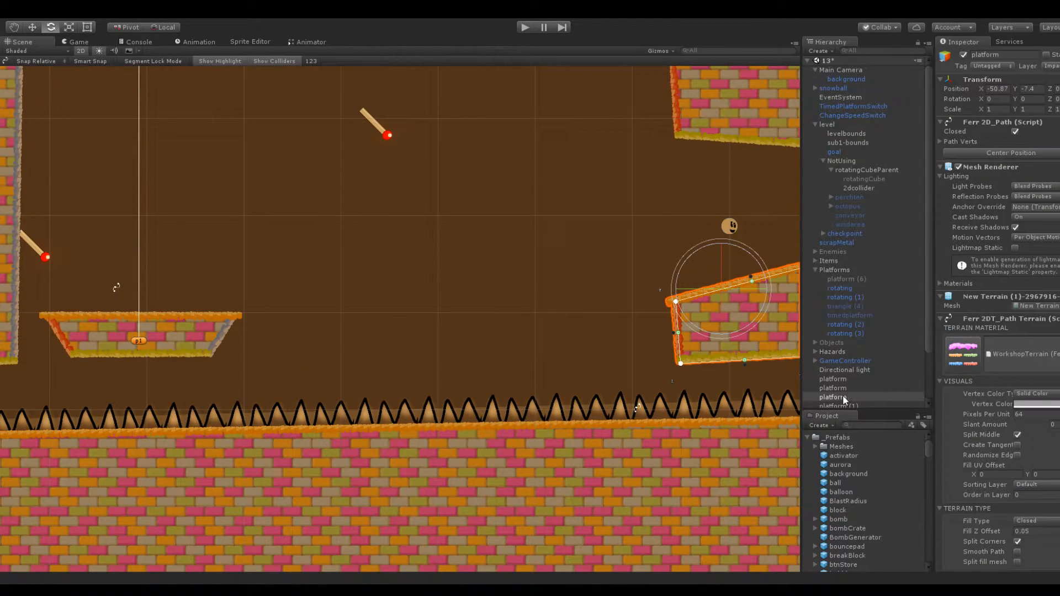
scroll(557, 213, down, 3)
scroll(858, 300, down, 3)
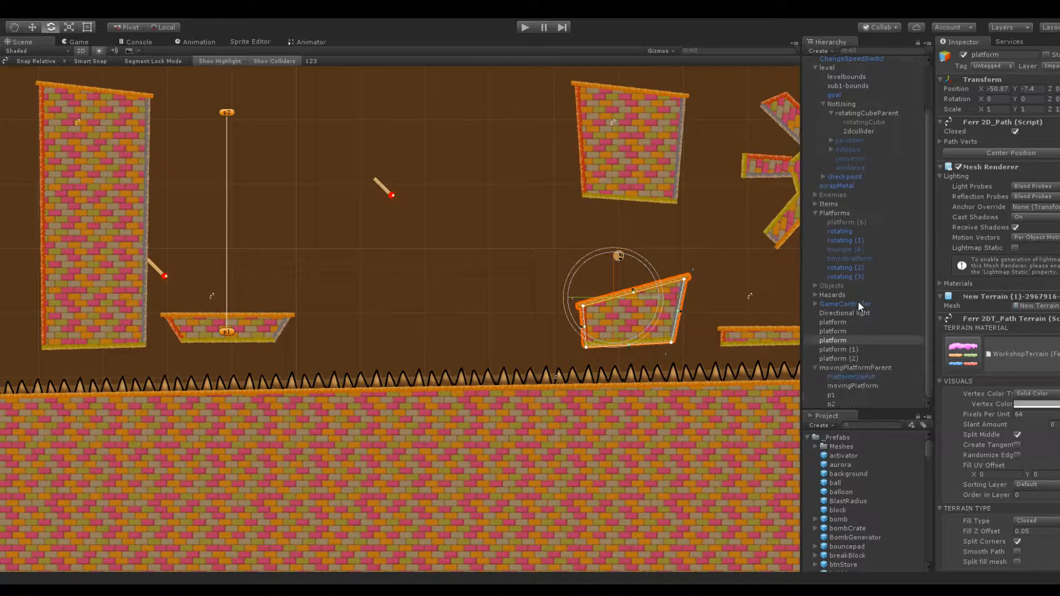
click(813, 369)
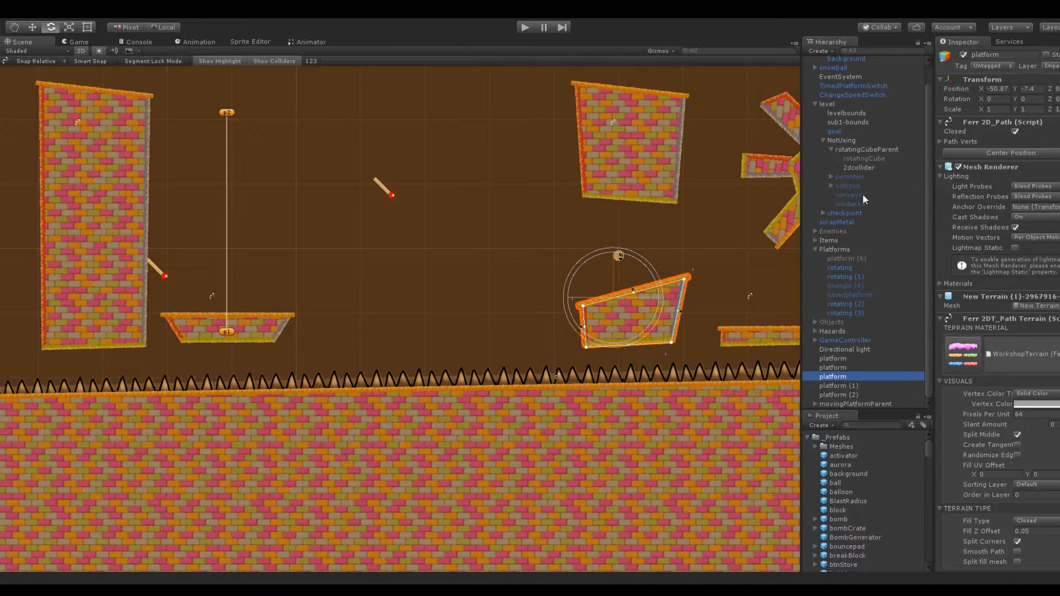
scroll(866, 248, up, 1)
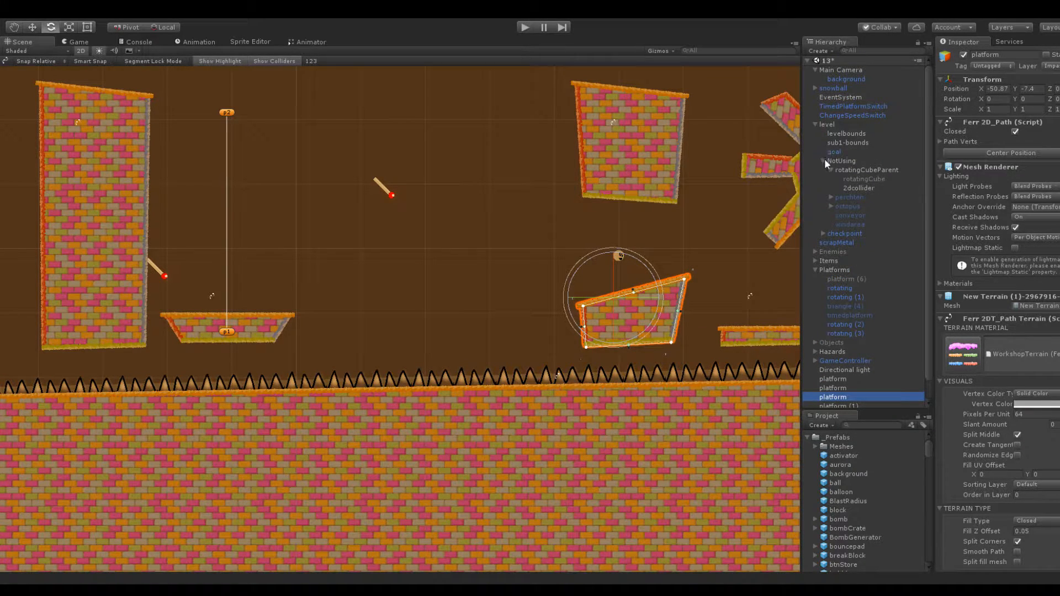
click(823, 159)
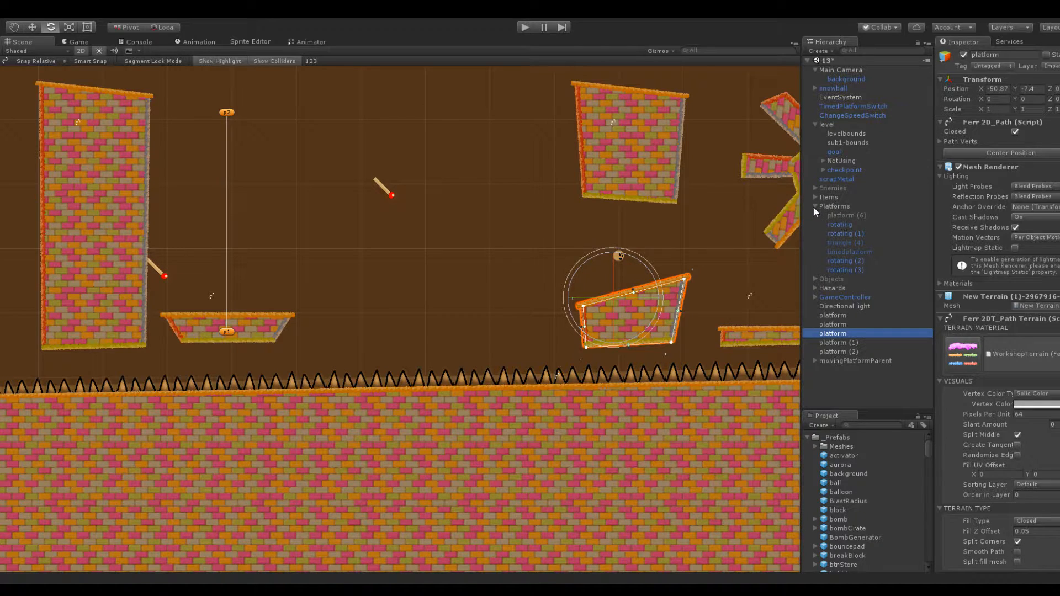
click(815, 207)
Move the activator object out of the Objects group and into the level group
click(815, 216)
drag(840, 259, 837, 125)
click(815, 224)
click(831, 198)
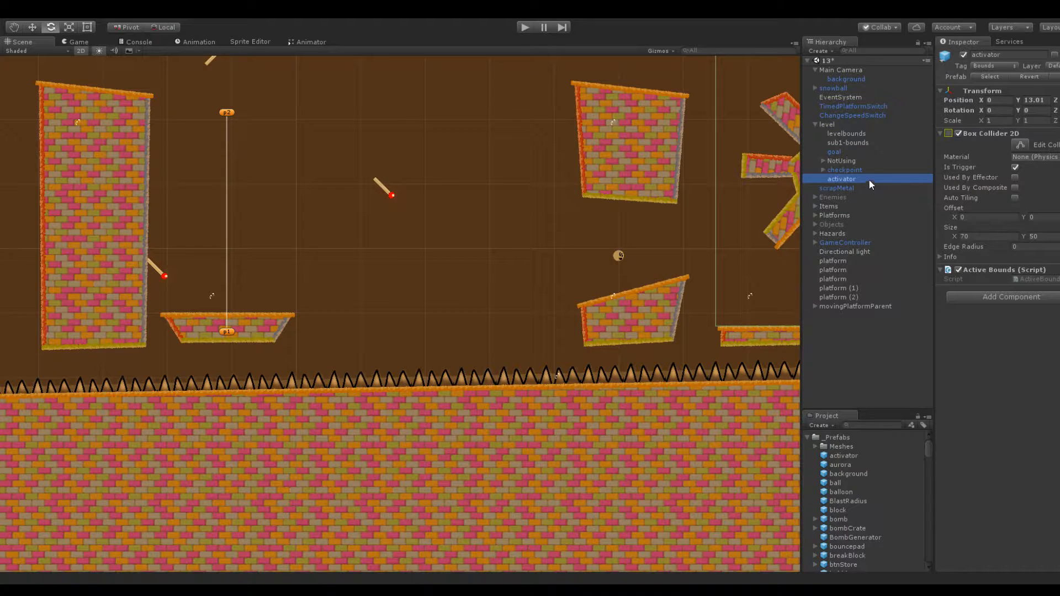
Try the unused conveyor by taking it out of NotUsing, enabling it and moving it to about X -76.3, and delete it
click(823, 160)
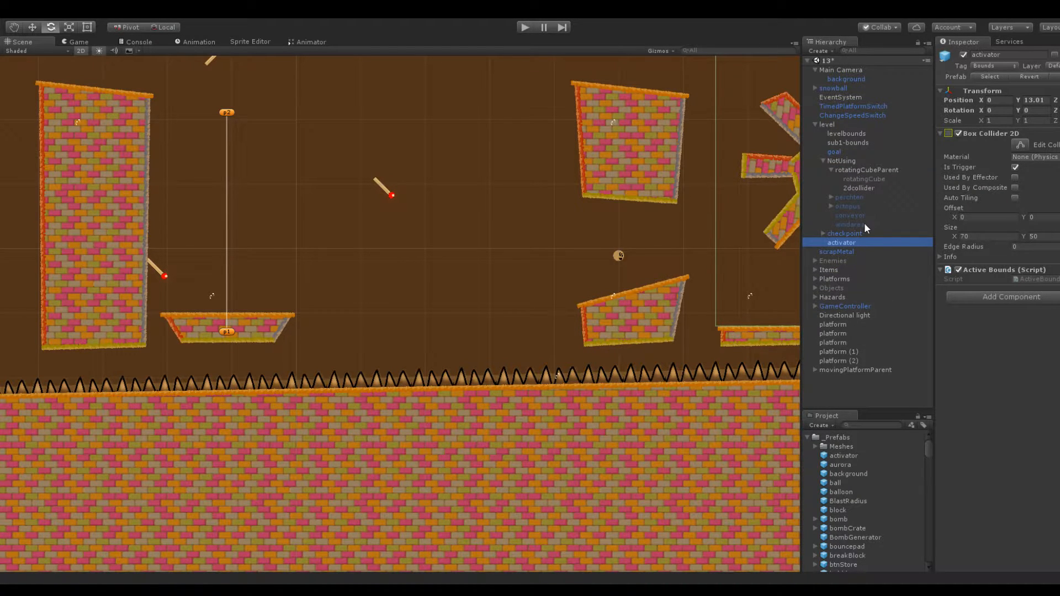
drag(853, 216, 839, 373)
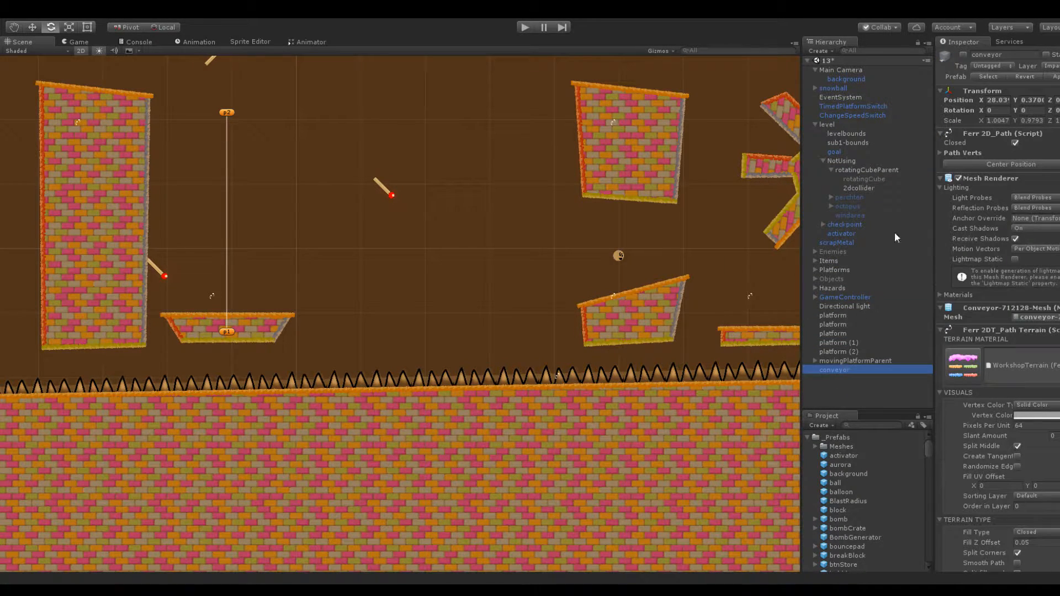
click(962, 55)
scroll(570, 251, down, 8)
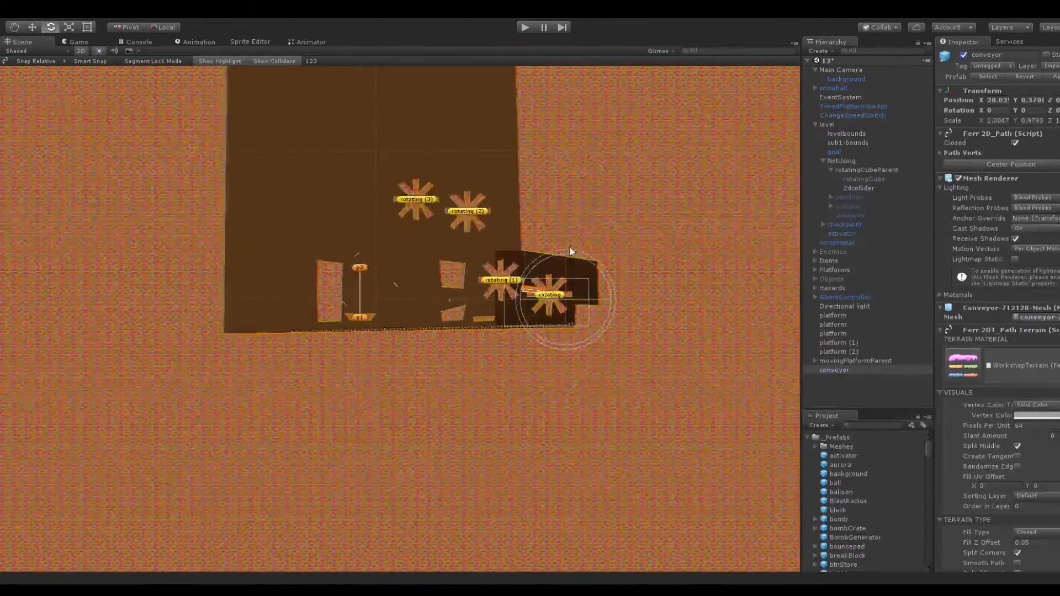
drag(981, 99, 483, 274)
scroll(483, 274, up, 10)
click(853, 368)
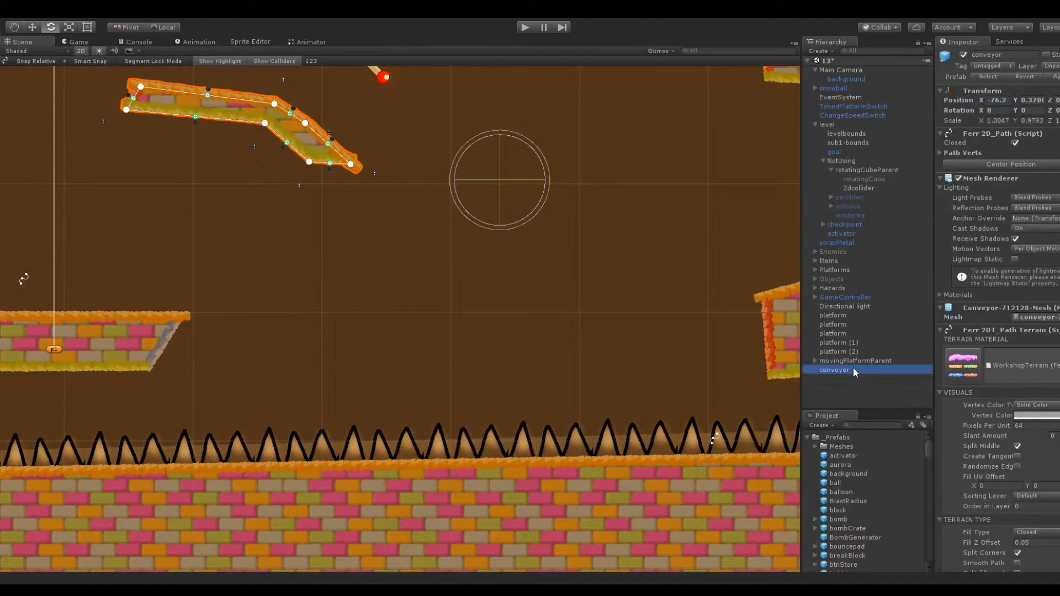
key(Delete)
Try a conveyor prefab at about X -69.7, Y 8.8 beside the moving platform, and delete it
scroll(863, 517, down, 2)
scroll(863, 516, down, 4)
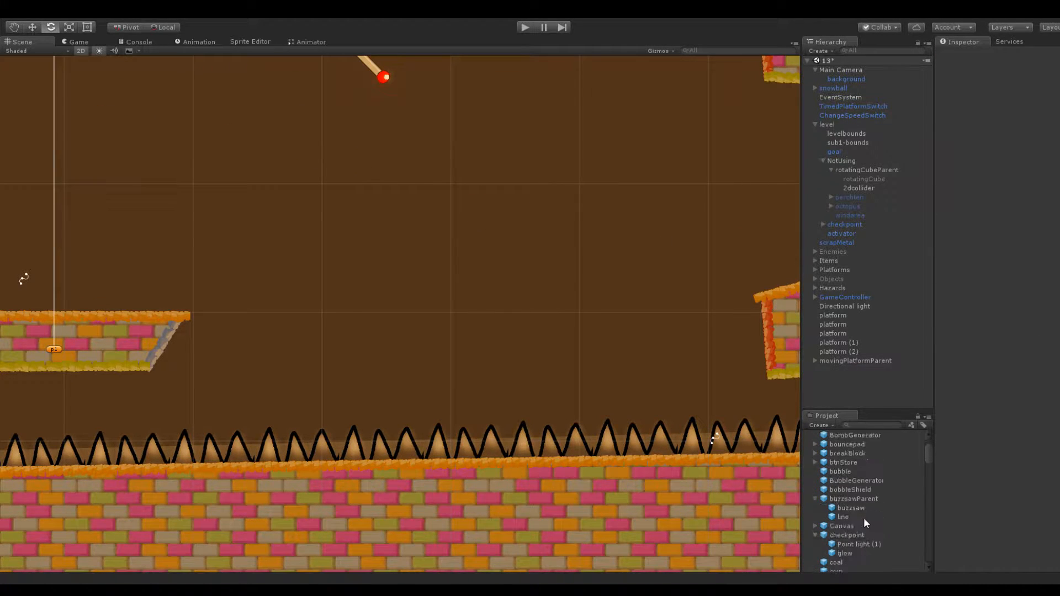
drag(844, 547, 829, 389)
scroll(608, 385, down, 5)
drag(984, 101, 598, 120)
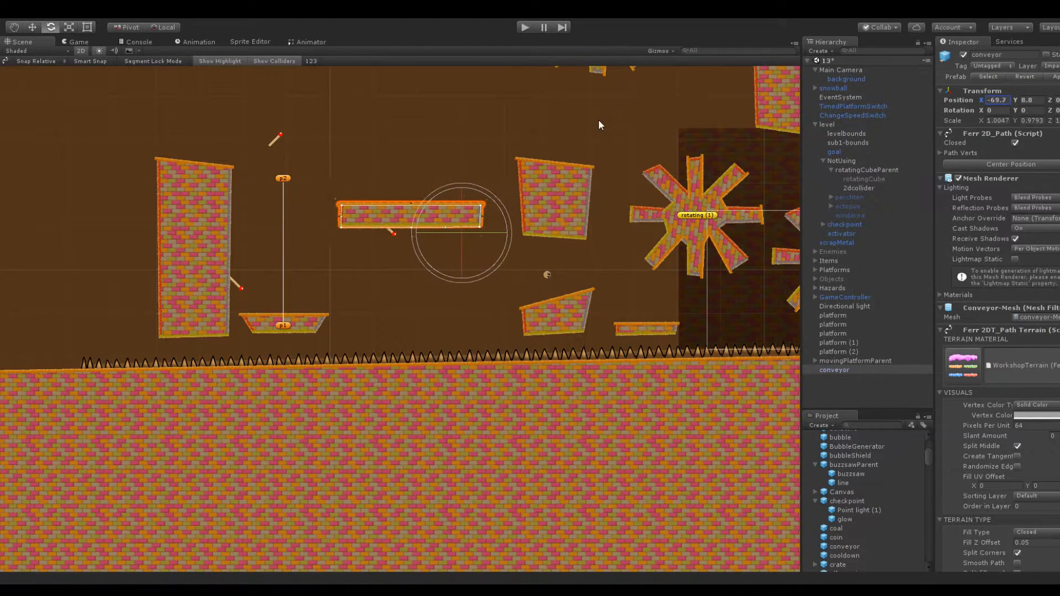
click(829, 369)
key(Delete)
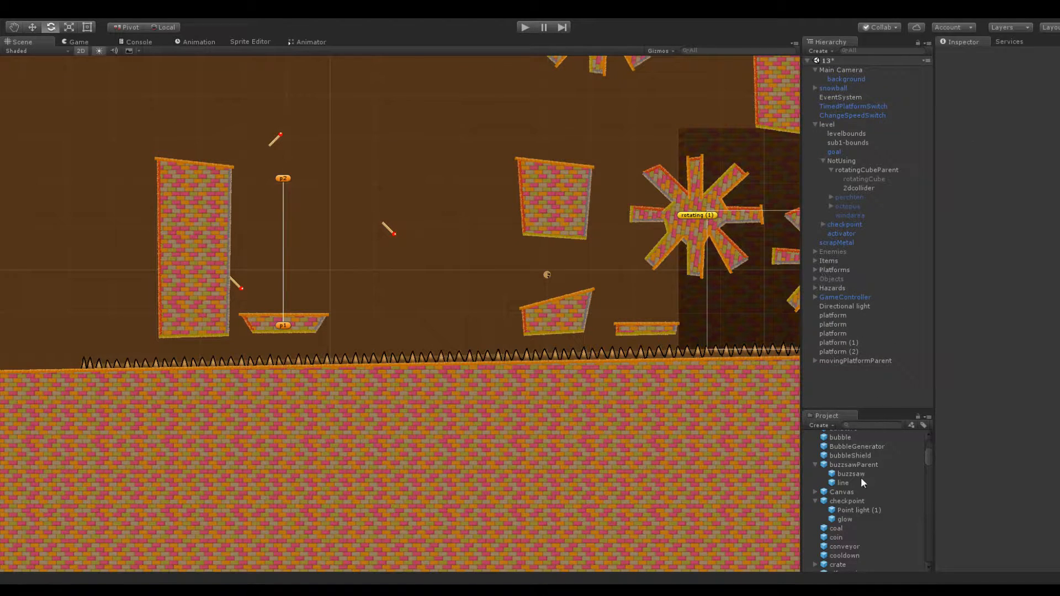
Open scene 12 and look over its layout for a reusable conveyor
scroll(867, 470, up, 5)
click(807, 437)
click(808, 446)
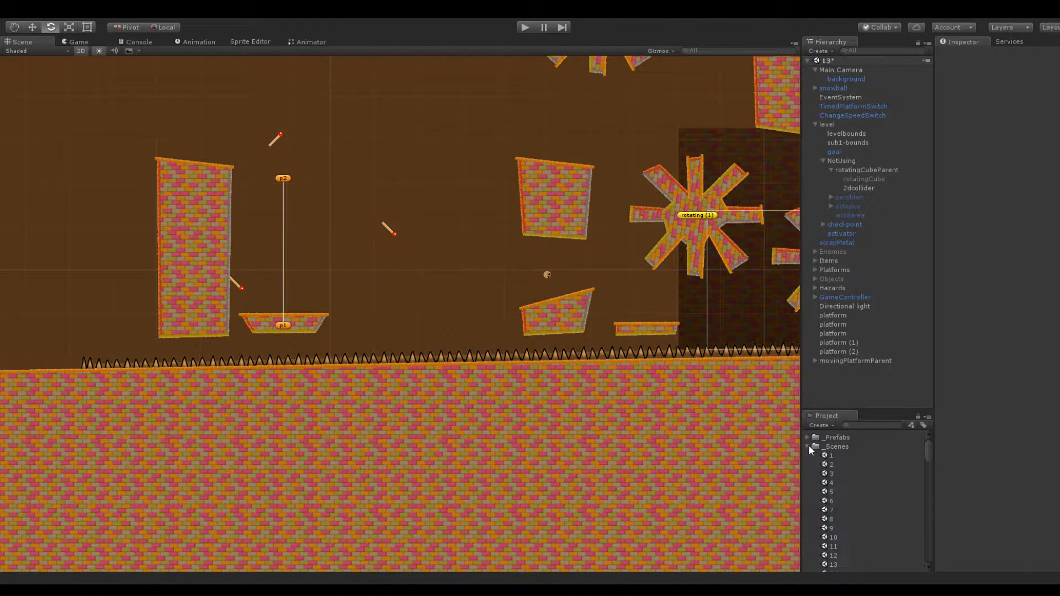
scroll(845, 509, down, 1)
click(833, 521)
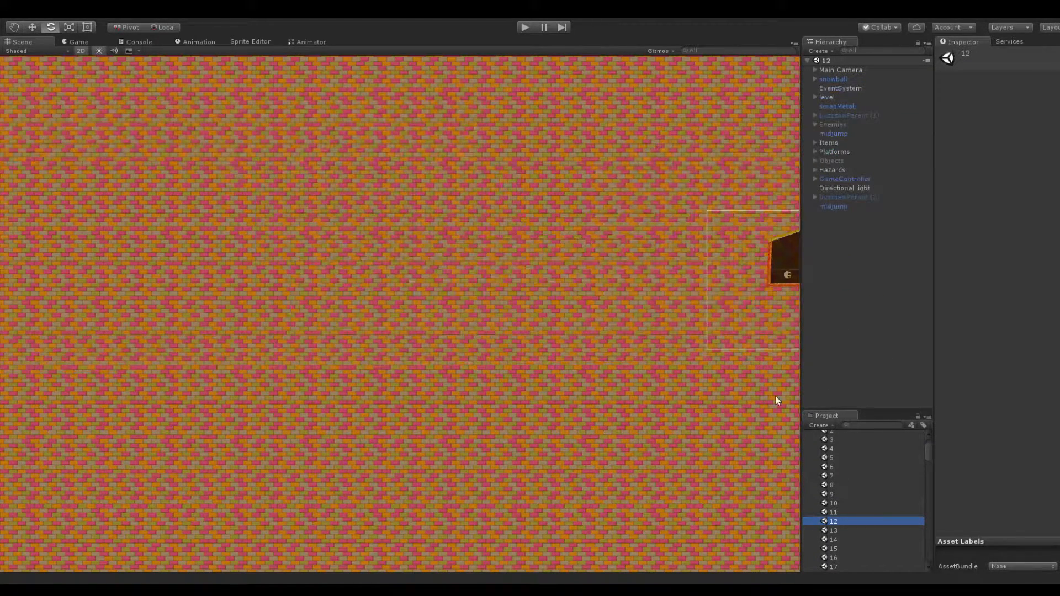
middle_drag(618, 320, 280, 336)
scroll(612, 307, down, 5)
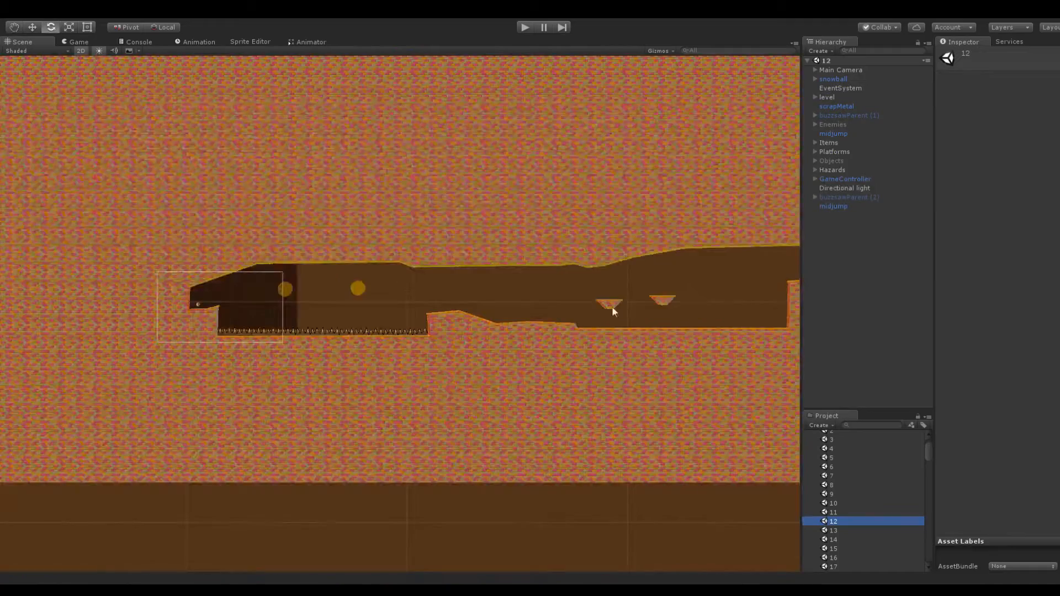
Open scene 11 and select the green conveyor floating at the start of the spike pit
double_click(833, 512)
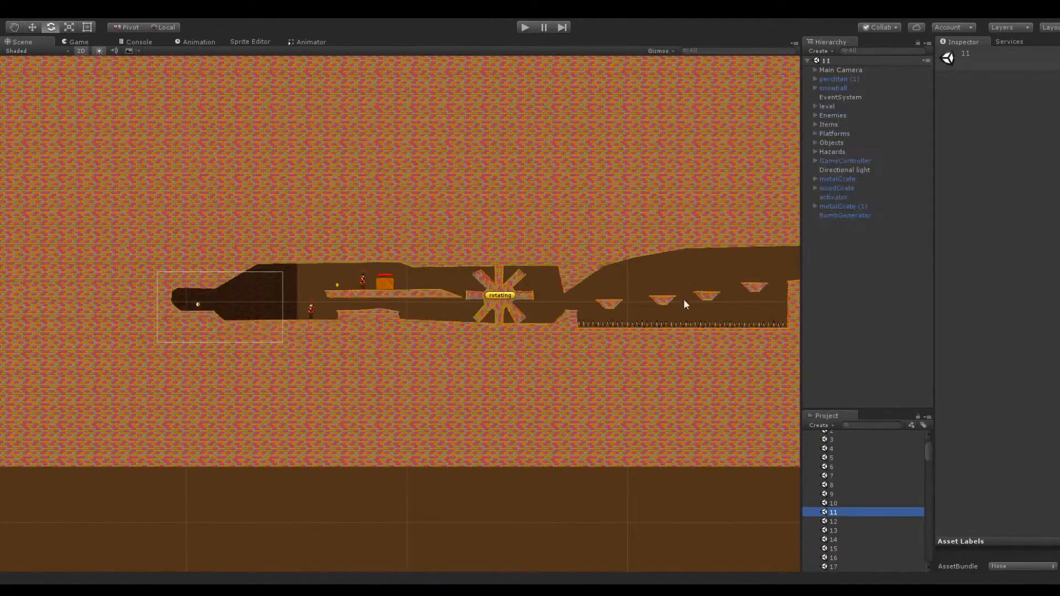
scroll(670, 312, up, 5)
middle_drag(569, 287, 283, 336)
middle_drag(484, 310, 243, 286)
middle_drag(693, 285, 284, 272)
middle_drag(609, 277, 337, 283)
middle_drag(561, 276, 402, 288)
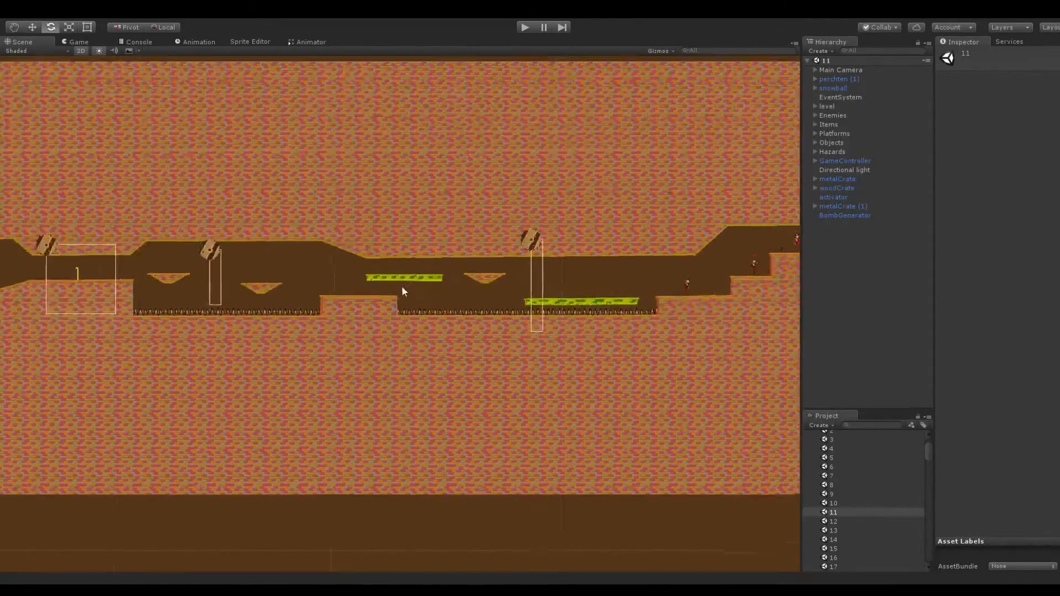
scroll(423, 262, up, 5)
click(413, 200)
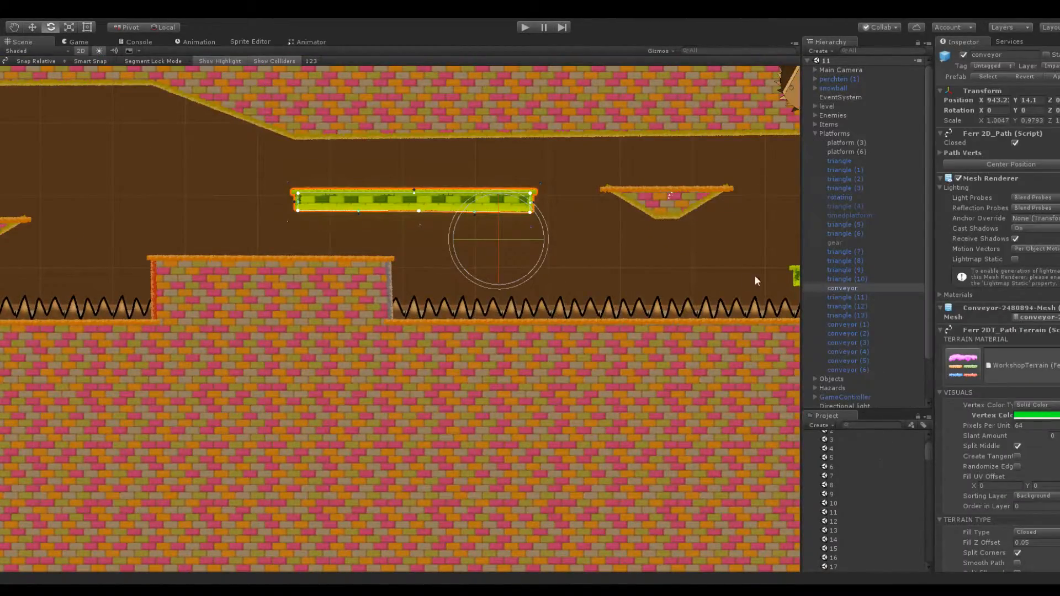
Overwrite the conveyor prefab with scene 11's green conveyor
scroll(850, 500, up, 1)
click(808, 438)
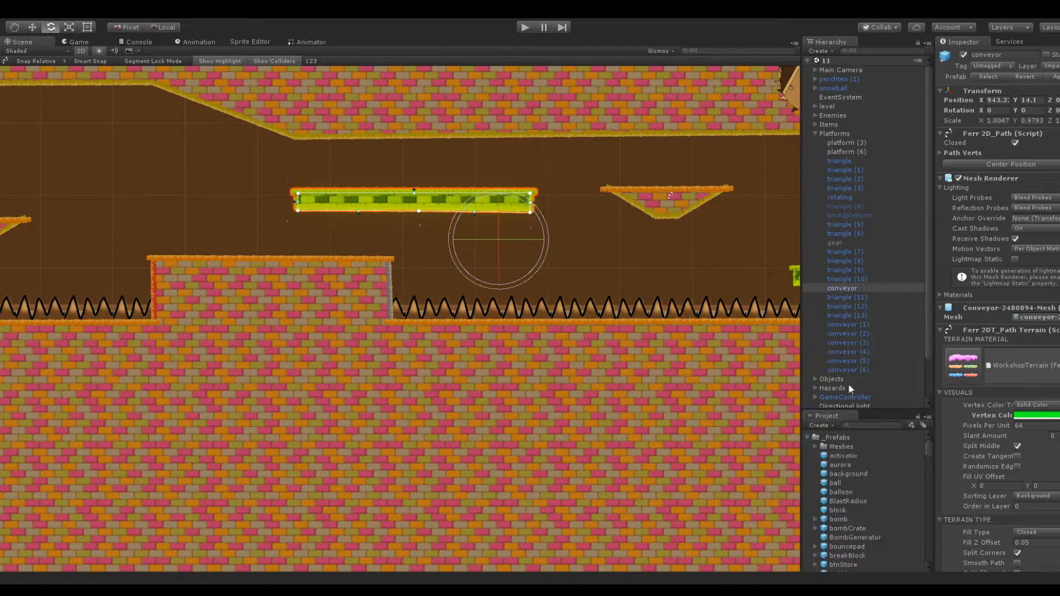
middle_drag(672, 307, 491, 324)
scroll(873, 488, down, 3)
scroll(876, 488, down, 3)
scroll(901, 474, down, 3)
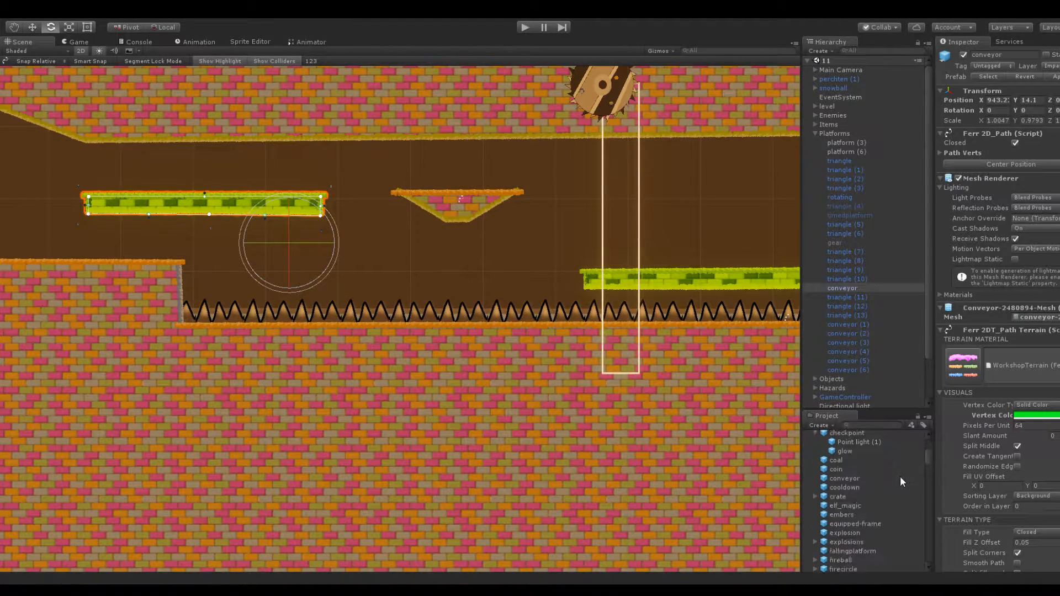
drag(837, 289, 843, 489)
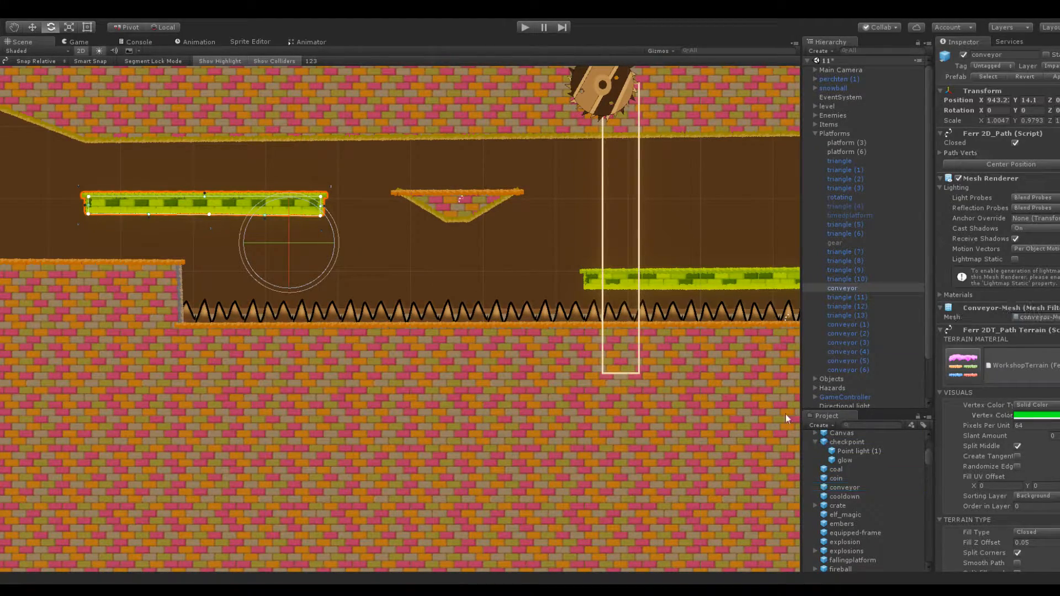
Reopen scene 13 from the _Scenes folder
scroll(625, 350, down, 6)
middle_drag(632, 350, 595, 341)
scroll(814, 447, up, 5)
click(807, 437)
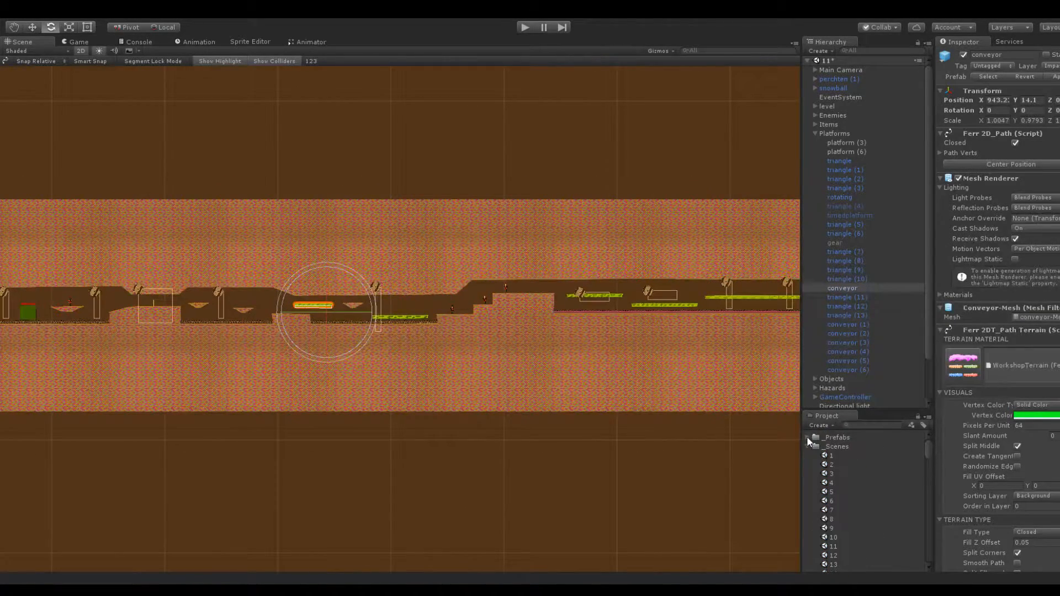
click(832, 564)
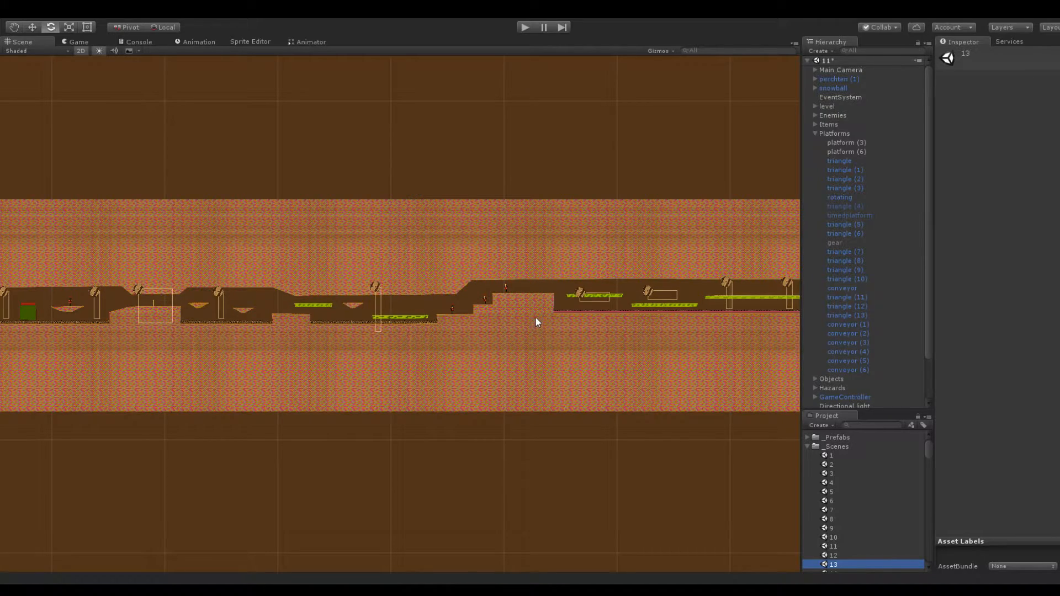
scroll(409, 254, down, 10)
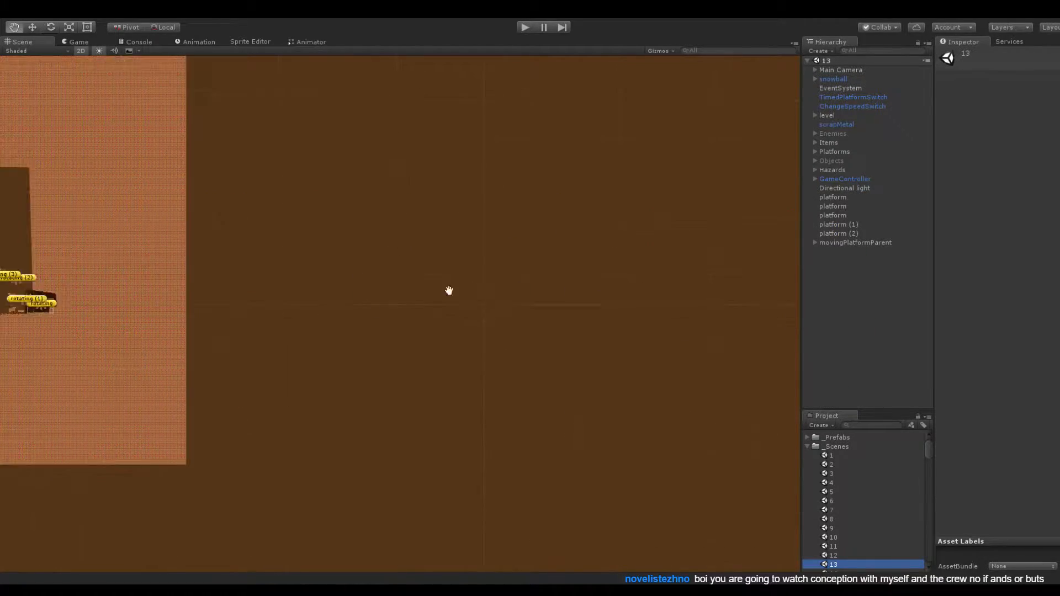
scroll(541, 386, up, 8)
scroll(475, 312, up, 5)
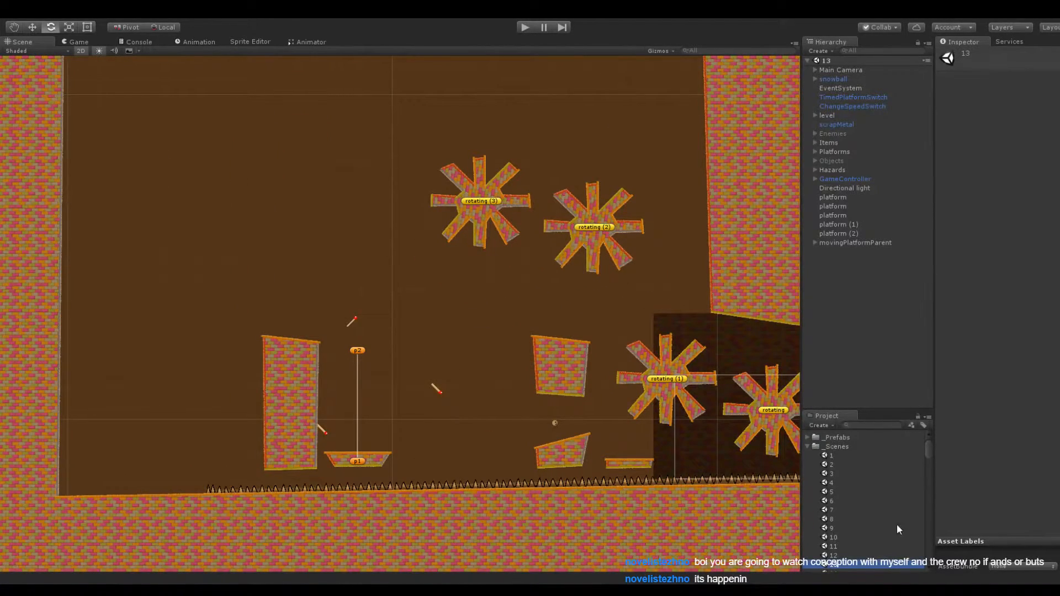
Add the updated conveyor prefab to scene 13 as a top-level object
click(808, 438)
scroll(857, 519, down, 3)
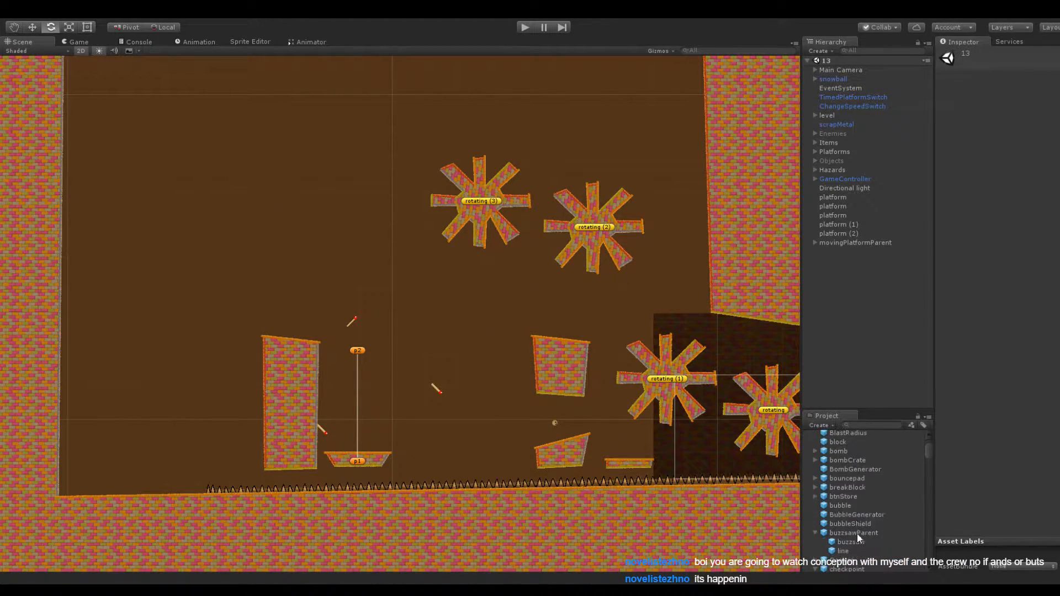
scroll(849, 536, down, 1)
drag(841, 548, 866, 332)
middle_drag(626, 317, 568, 232)
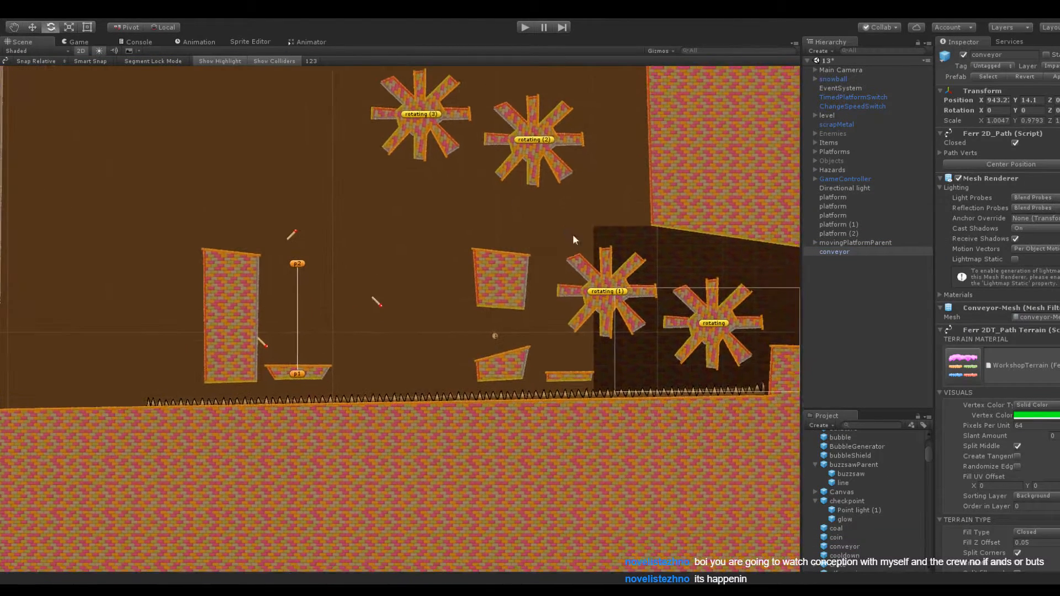
Position the conveyor at about X -69.7, Y -16.1, between the moving platform and the low sloped block
drag(981, 101, 958, 106)
click(994, 101)
text(-74.5)
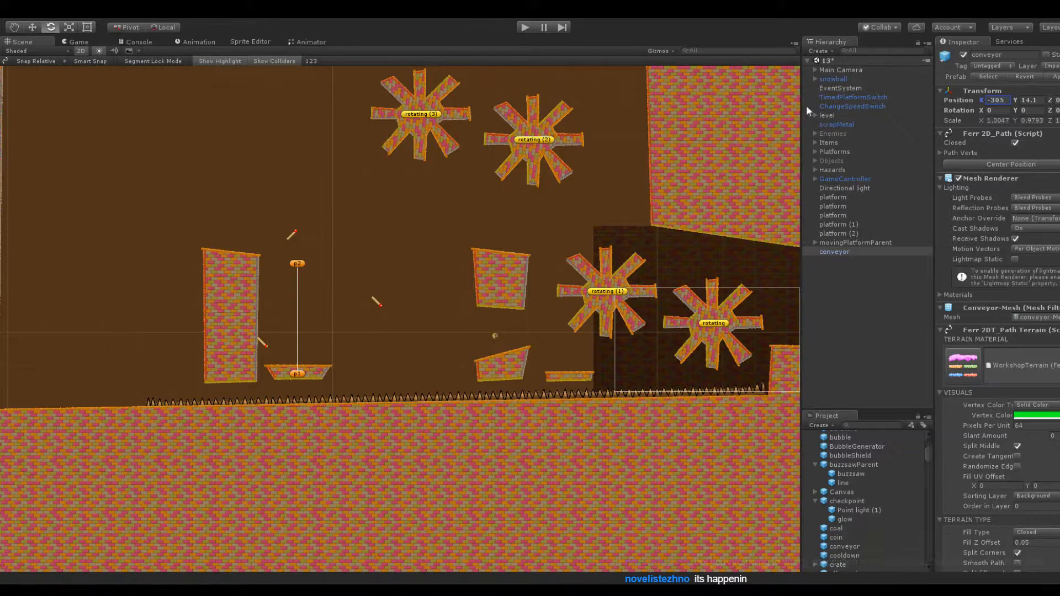
drag(930, 124, 933, 124)
drag(1014, 99, 442, 60)
scroll(420, 310, up, 5)
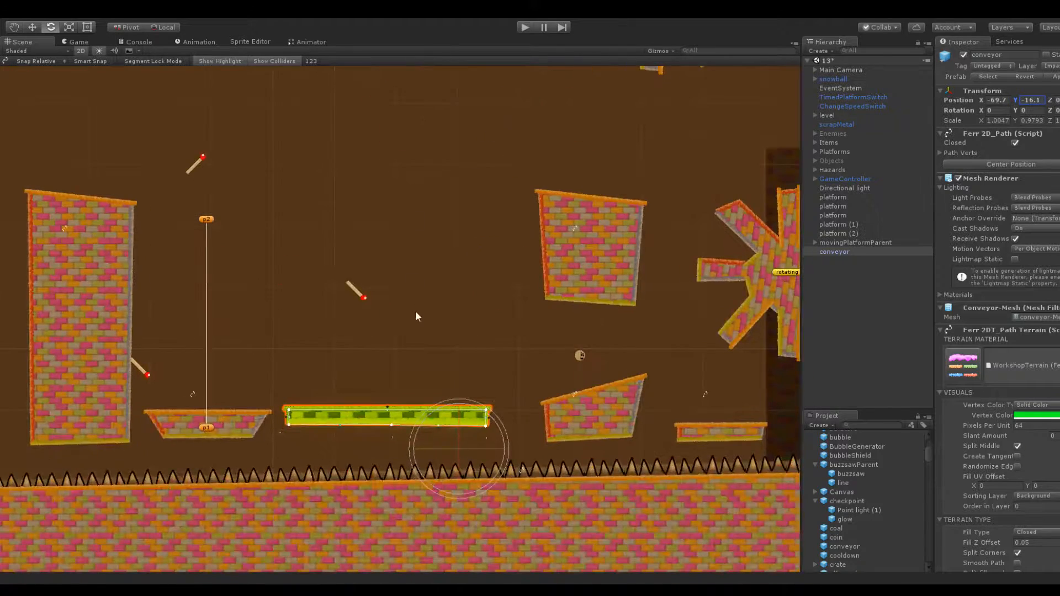
Shift the conveyor sideways to X -67.6, away from the moving platform
scroll(1036, 325, down, 10)
click(987, 476)
click(438, 358)
click(418, 423)
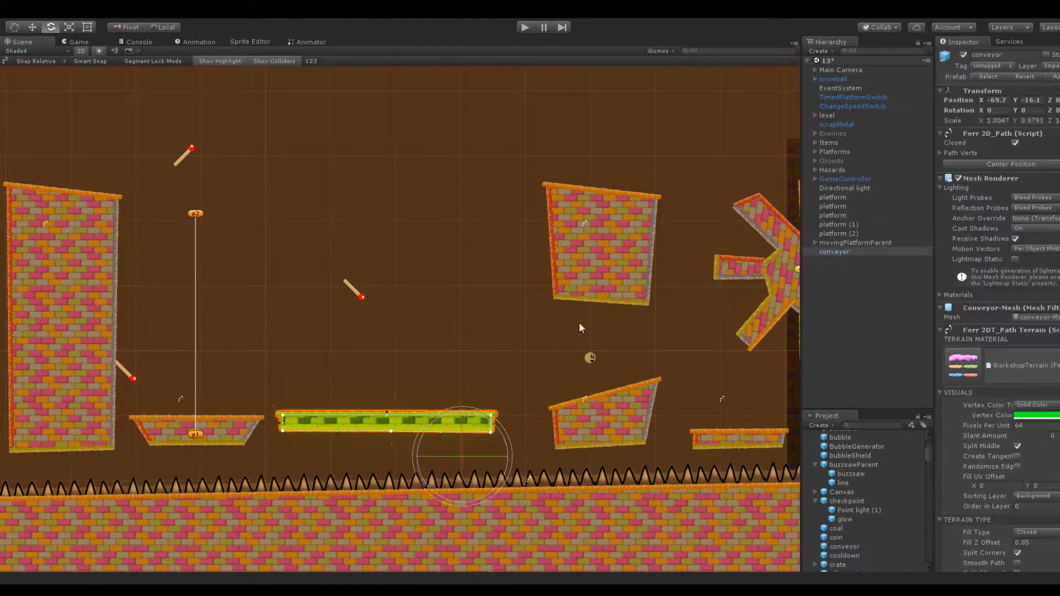
drag(977, 107, 1003, 109)
Shorten the conveyor by pulling the corner points at both of its ends inward
scroll(472, 350, up, 3)
middle_drag(473, 350, 534, 183)
drag(312, 299, 348, 318)
drag(616, 294, 559, 297)
drag(616, 319, 558, 318)
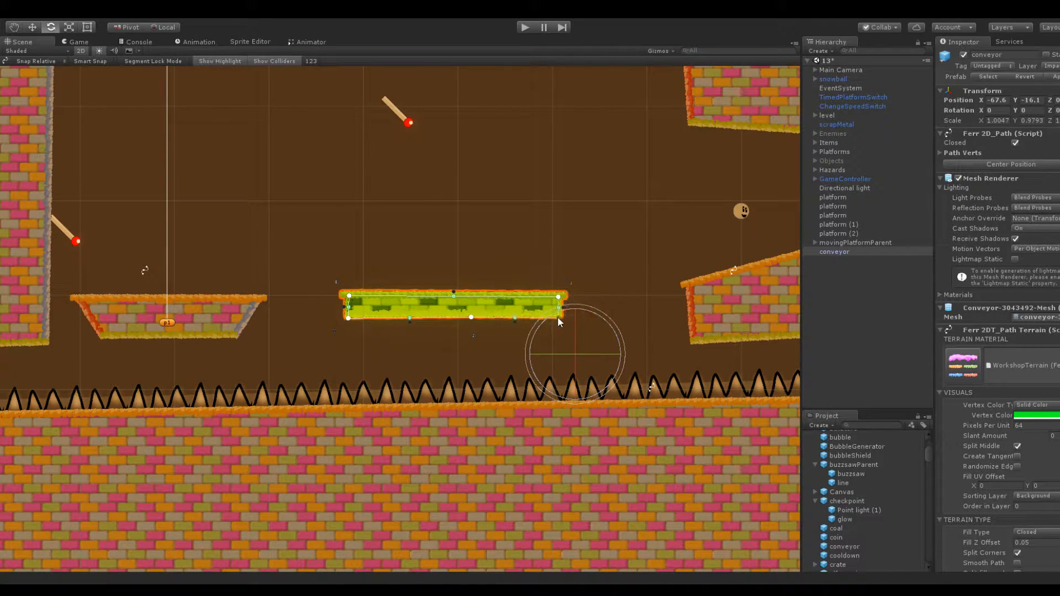
Nudge the shortened conveyor slightly further from the moving platform, toward the low sloped block, and deselect it
click(545, 235)
click(502, 308)
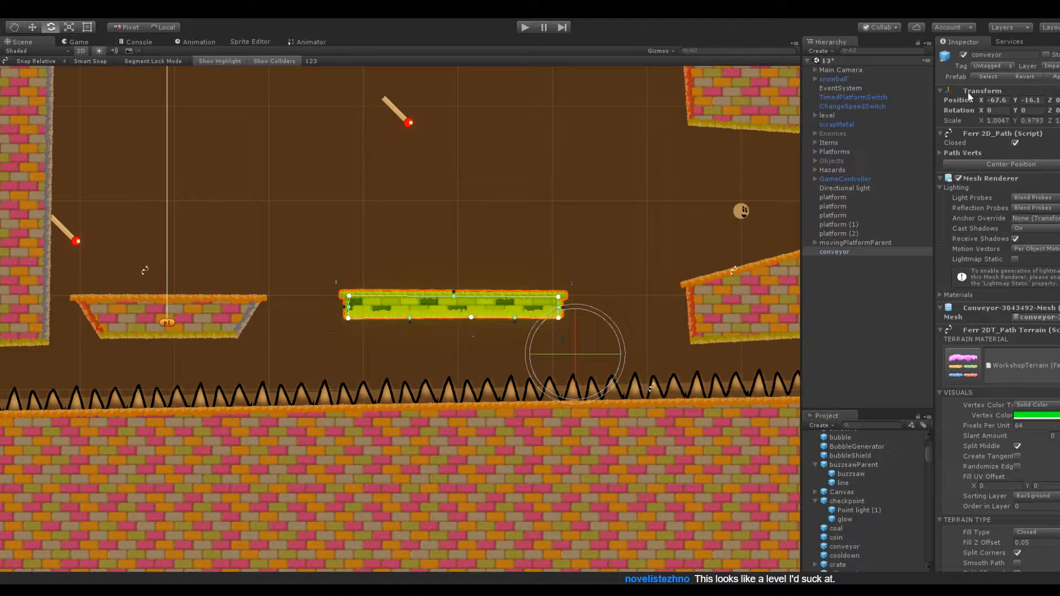
drag(982, 98, 985, 99)
click(575, 155)
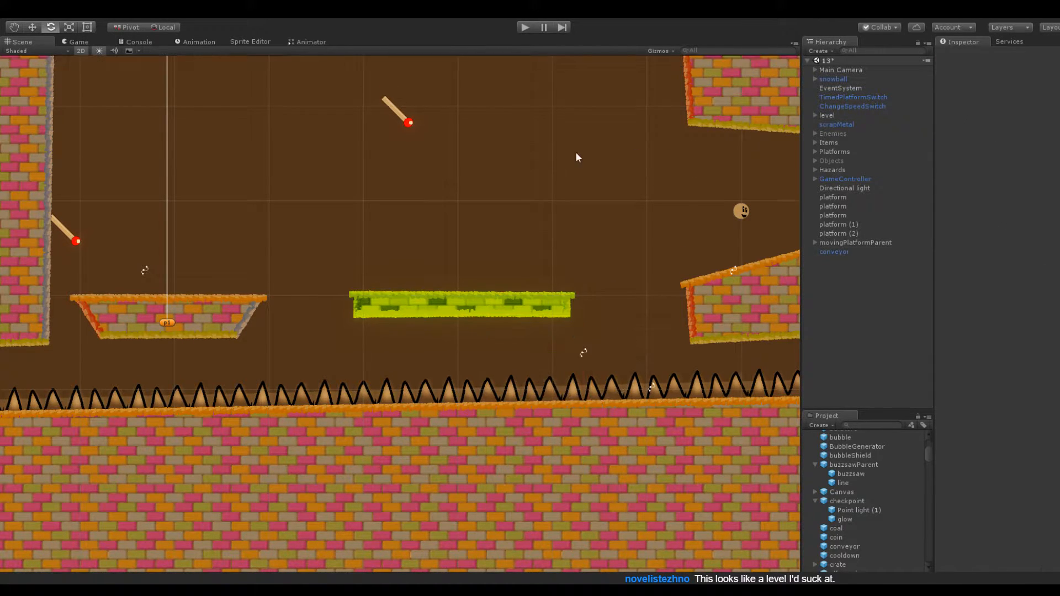
scroll(493, 135, down, 5)
drag(493, 138, 540, 197)
key(e)
scroll(575, 275, up, 5)
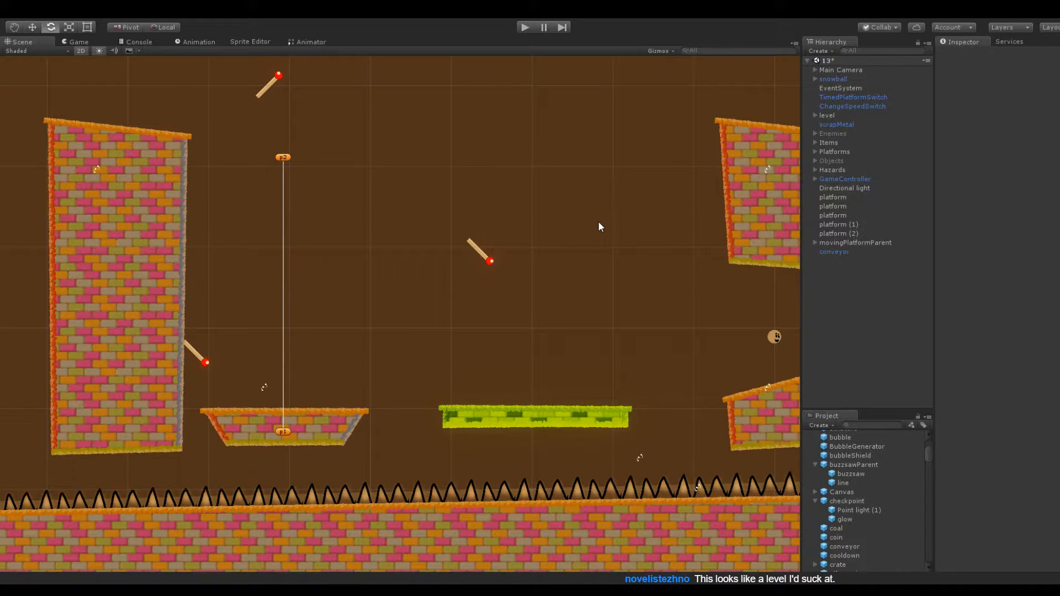
Activate the hidden triangle (4) platform and position it at X -72.5, Y 24.2, high above the green conveyor
scroll(561, 249, up, 2)
scroll(569, 258, down, 4)
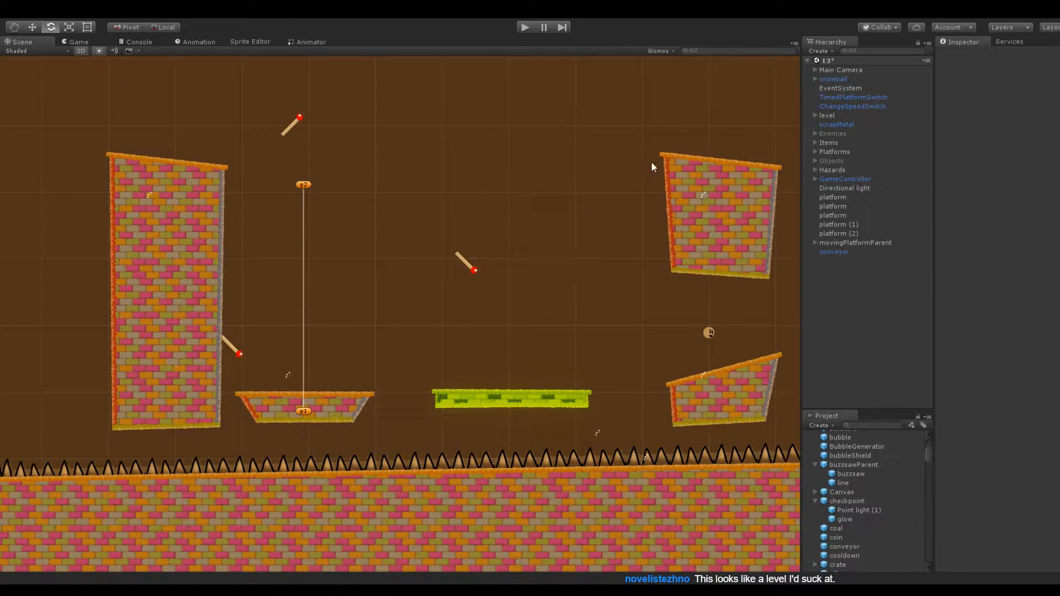
click(817, 149)
click(839, 179)
click(843, 187)
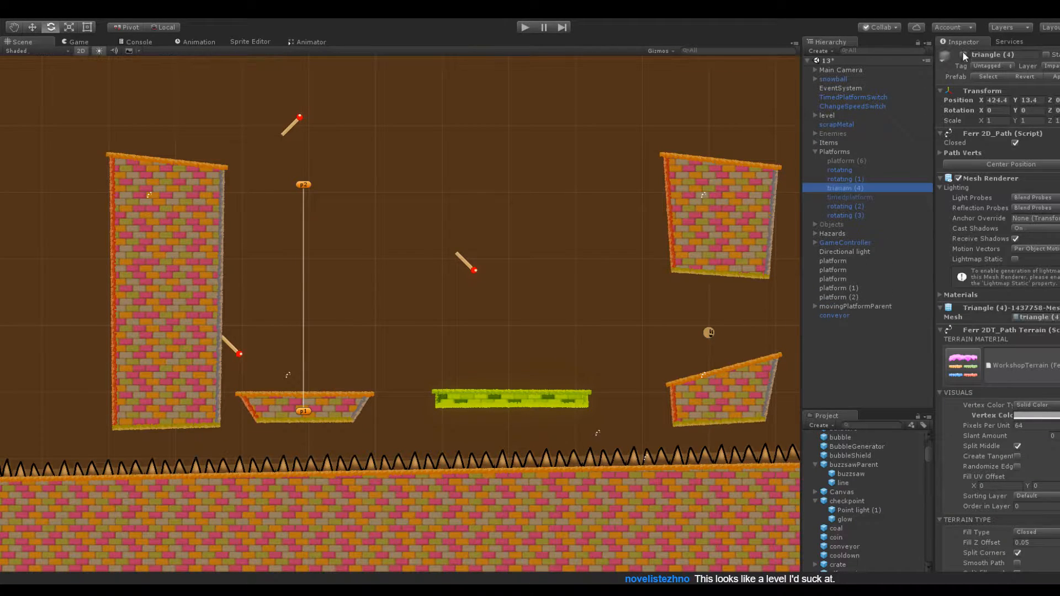
drag(981, 101, 889, 164)
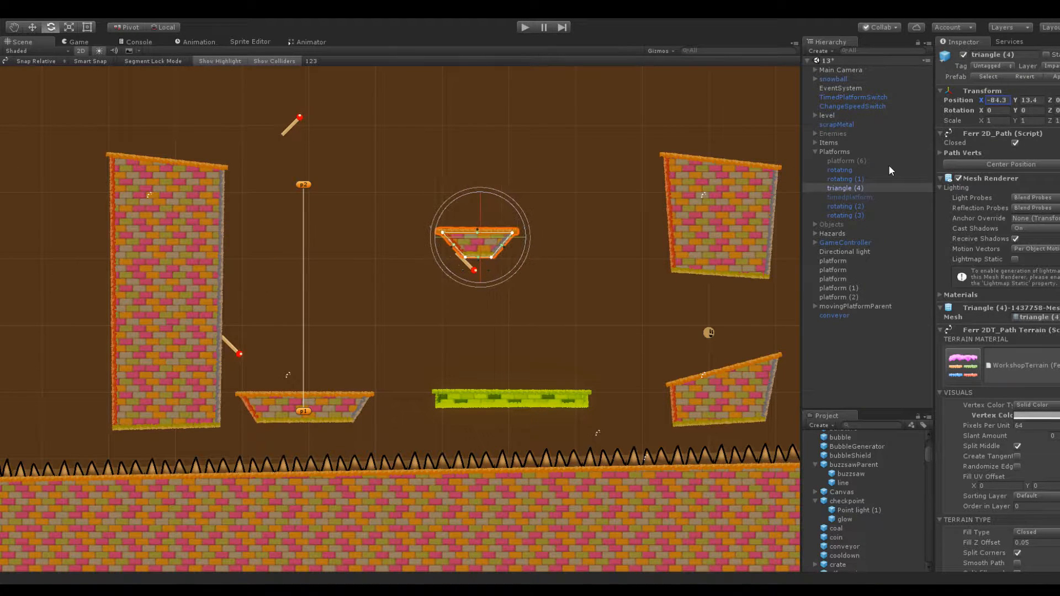
drag(1015, 100, 924, 176)
Duplicate the triangle platform and move the copy sideways to X -94.8, nearer the moving platform
key(ctrl+d)
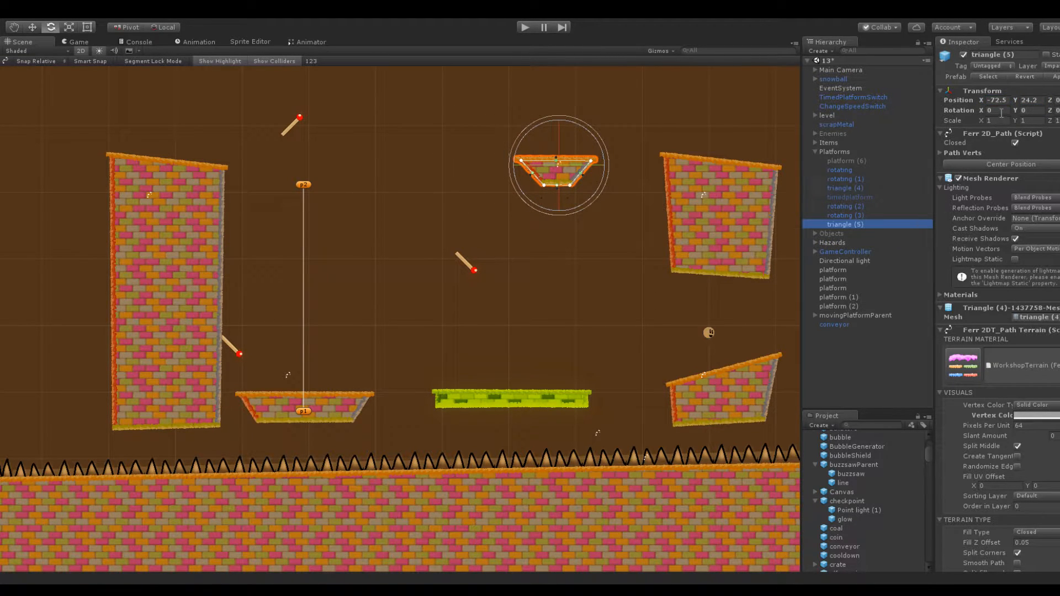
drag(982, 101, 937, 106)
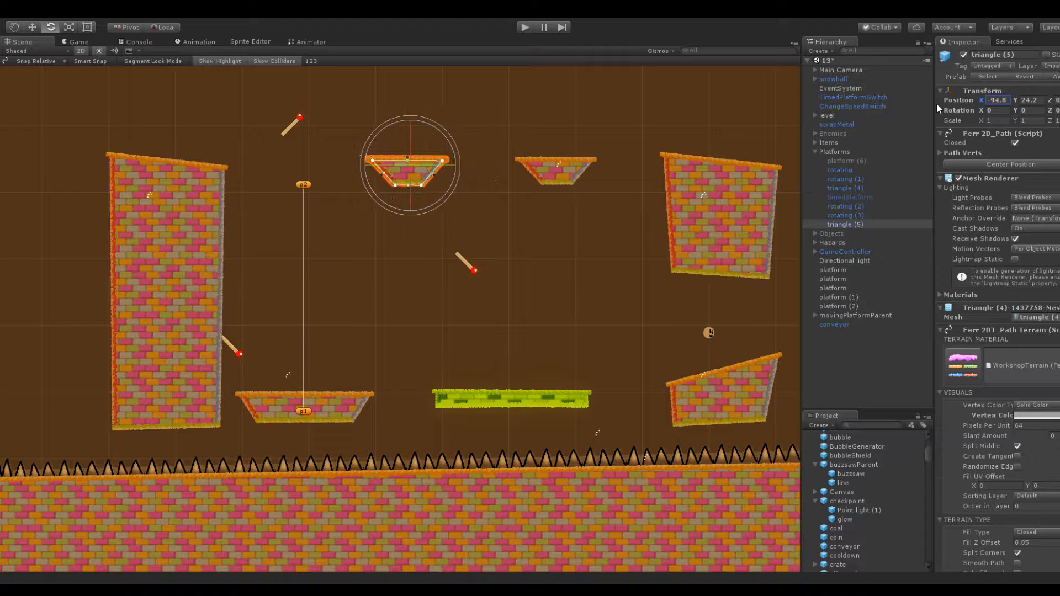
Turn on Wait Before Rotate in the Rotater script of the duplicated triangle platform
scroll(999, 350, down, 10)
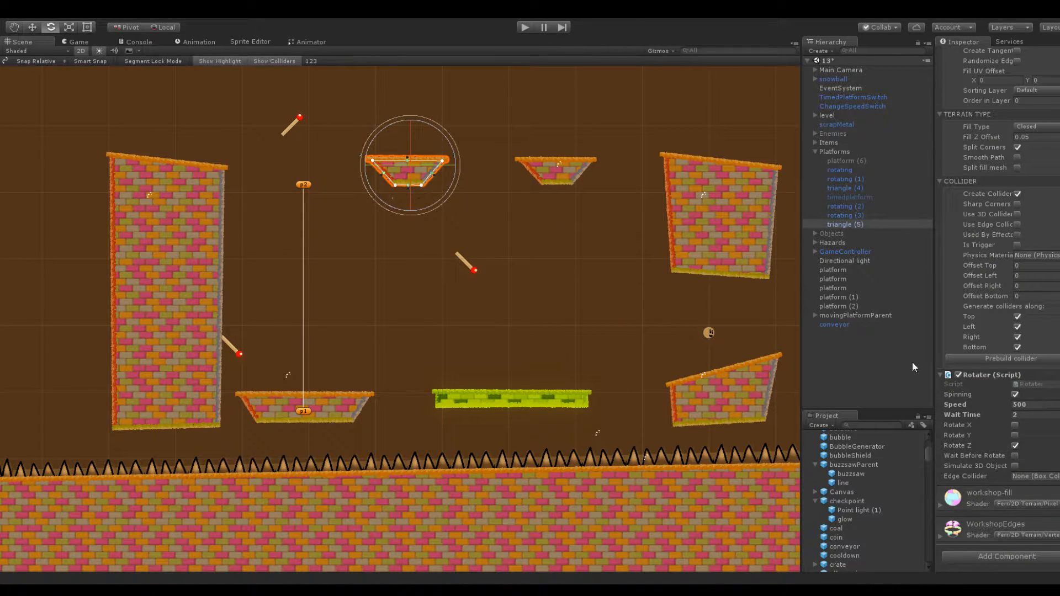
click(579, 182)
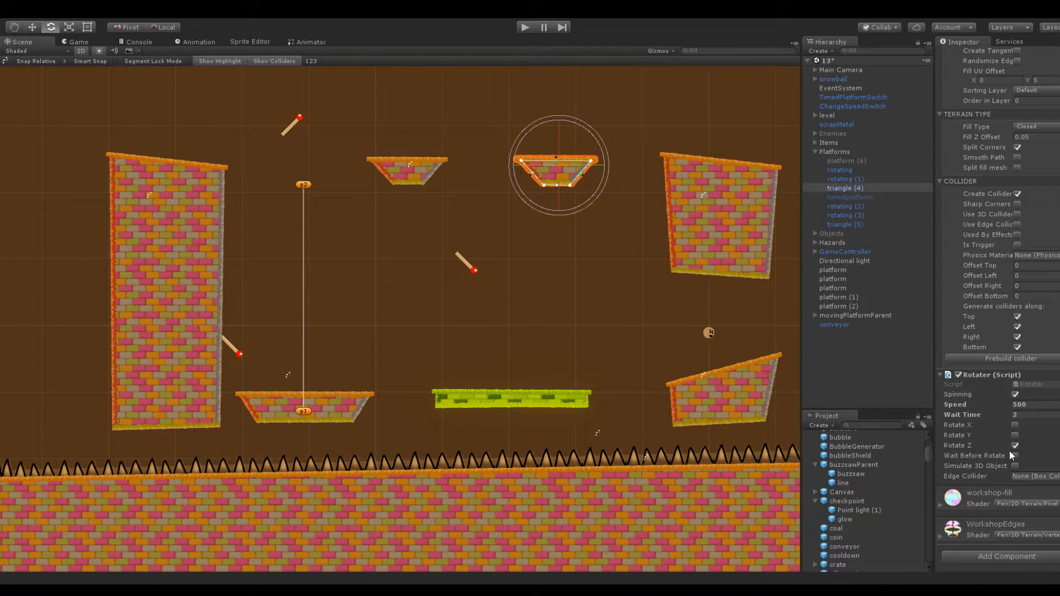
click(417, 177)
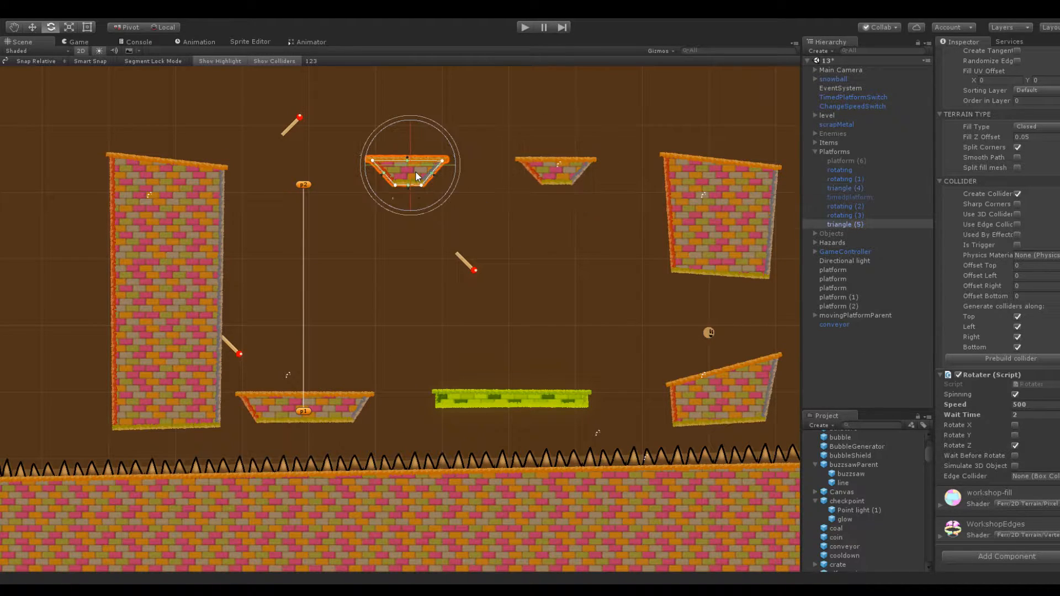
click(1015, 455)
click(1022, 419)
click(565, 170)
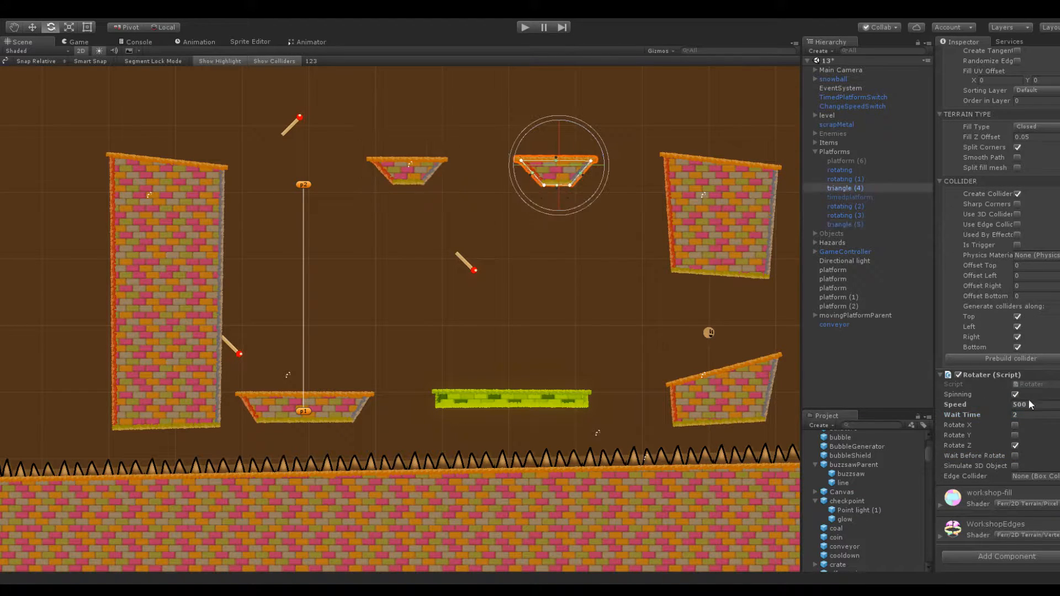
Shift the duplicated triangle platform slightly toward the original one, to X -94.2, and deselect it
click(534, 262)
middle_drag(445, 144, 550, 173)
scroll(488, 237, down, 2)
click(488, 227)
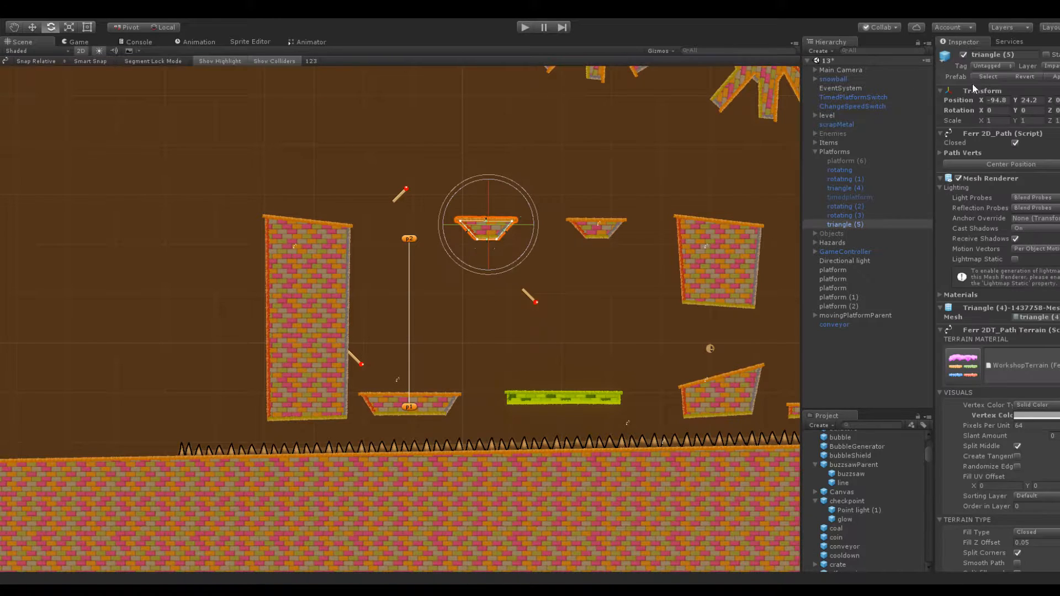
drag(979, 96, 983, 97)
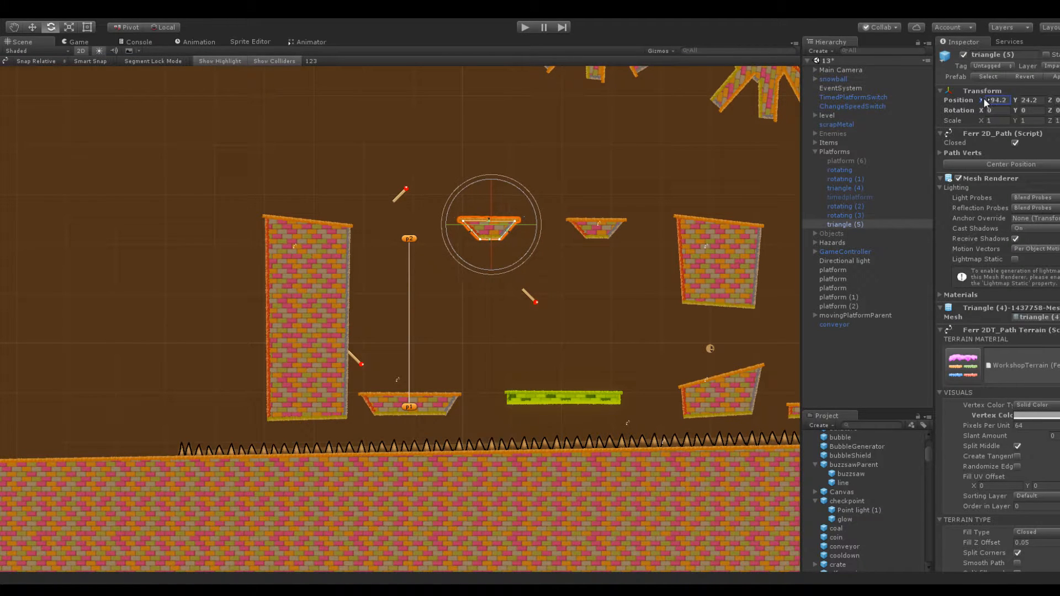
click(471, 297)
Narrow the moving platform by pulling its conveyor-side corner points inward and nudging its upper corner beside the tall block outward
scroll(471, 296, up, 3)
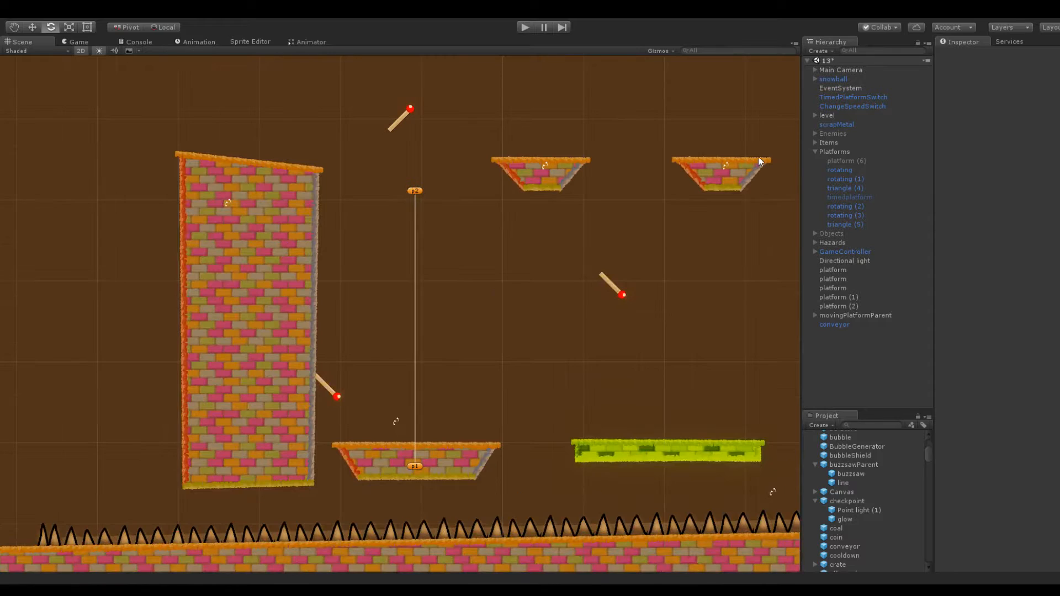
click(465, 448)
drag(499, 454, 465, 453)
mouse_move(337, 453)
mouse_down()
mouse_move(356, 455)
mouse_move(330, 452)
mouse_up()
drag(479, 486, 449, 487)
click(461, 409)
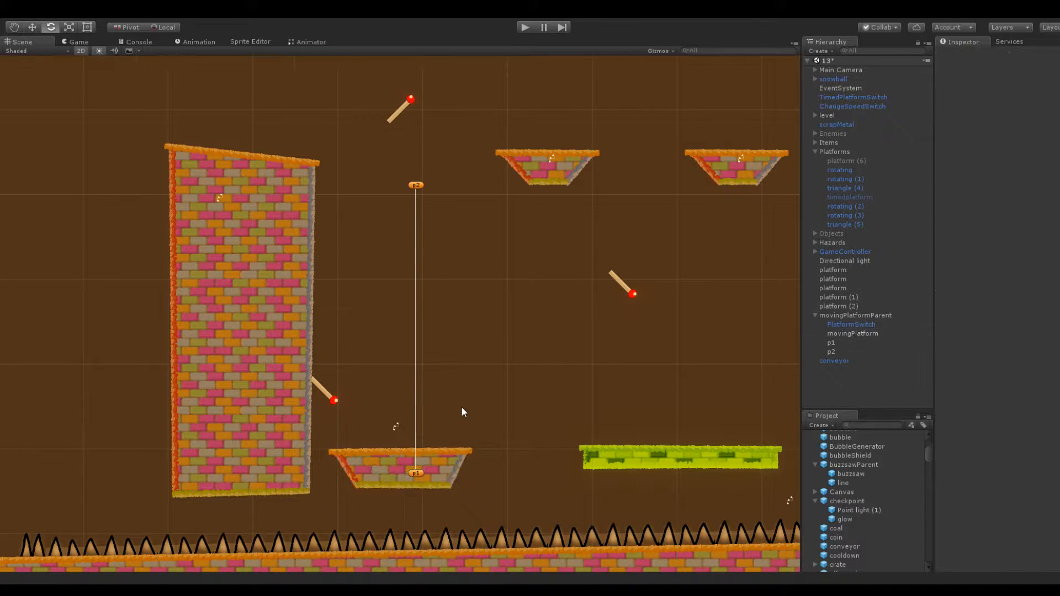
Fine-tune the sideways position of the triangle platform nearest the moving platform's path, then deselect the platforms
scroll(502, 313, down, 3)
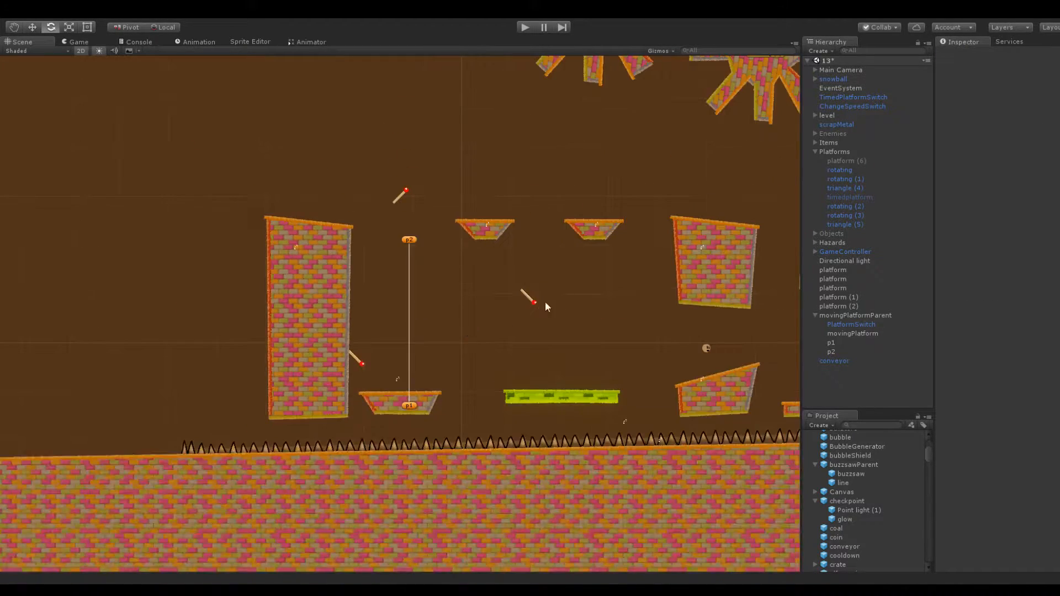
click(419, 403)
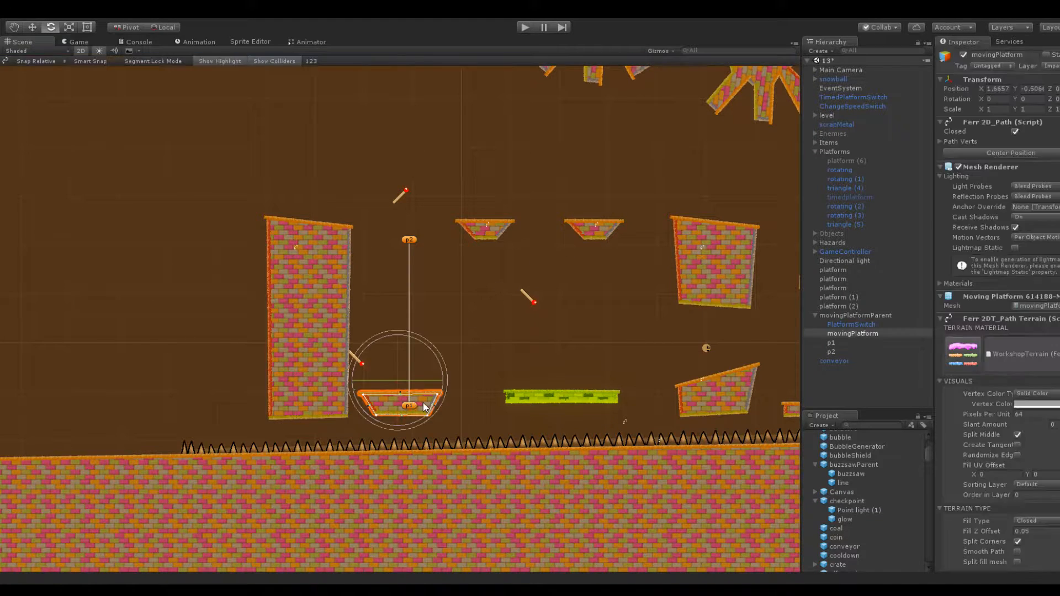
click(485, 227)
drag(982, 97, 984, 101)
click(593, 227)
click(688, 160)
middle_drag(693, 186, 568, 187)
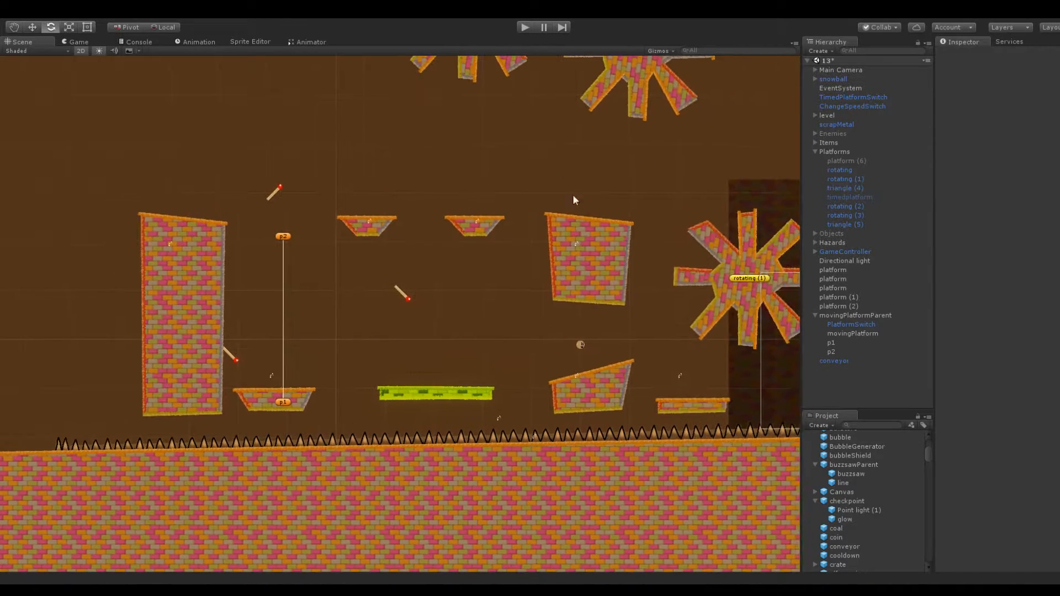
Play-test the level in the Game view, launching the snowball from the low sloped block toward the conveyor
scroll(266, 227, down, 4)
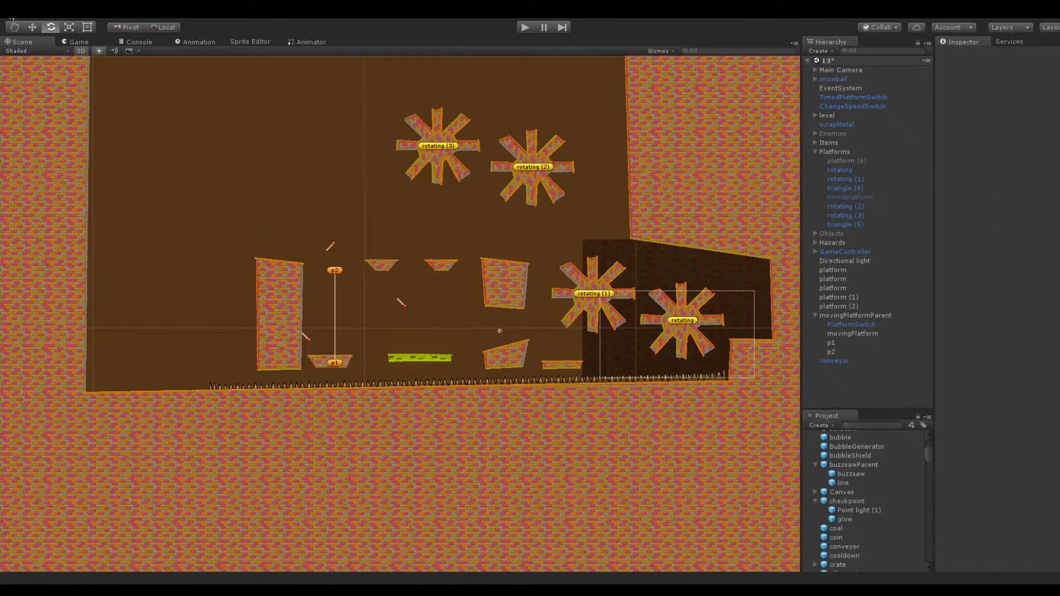
click(67, 41)
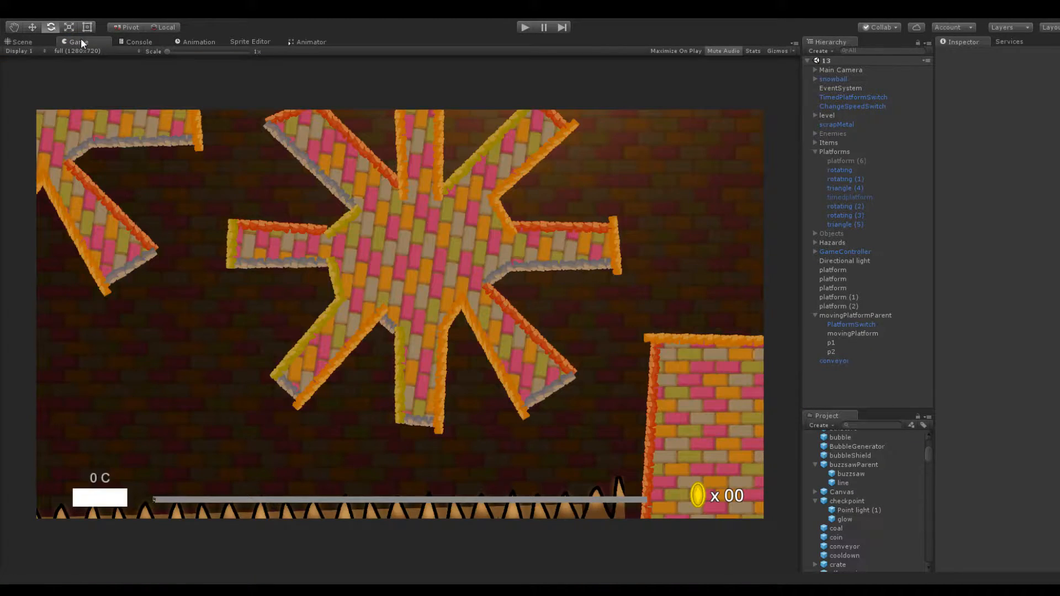
click(524, 27)
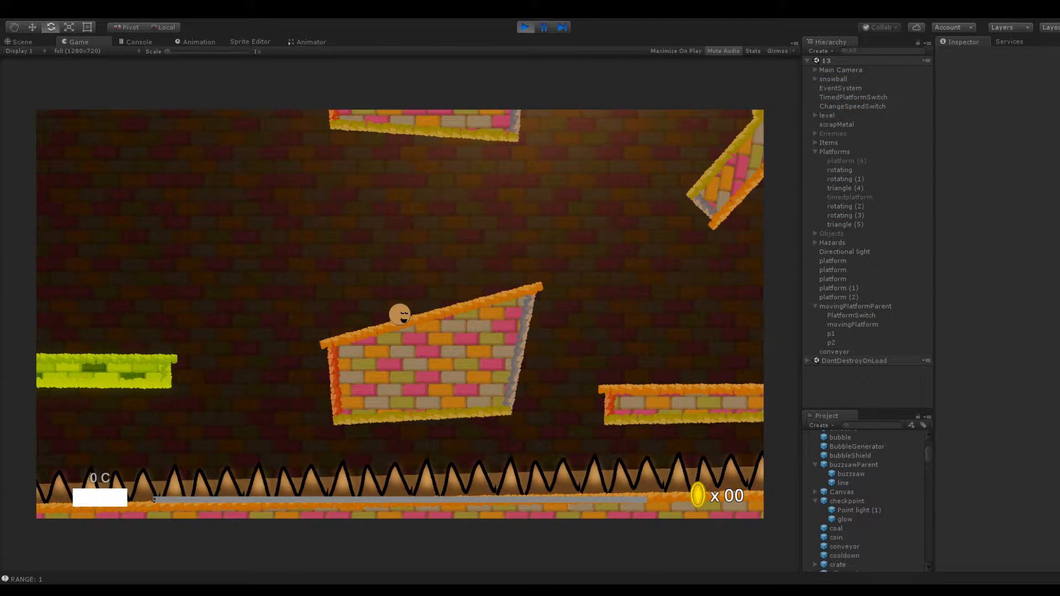
drag(436, 319, 369, 352)
drag(397, 479, 284, 485)
drag(359, 487, 353, 453)
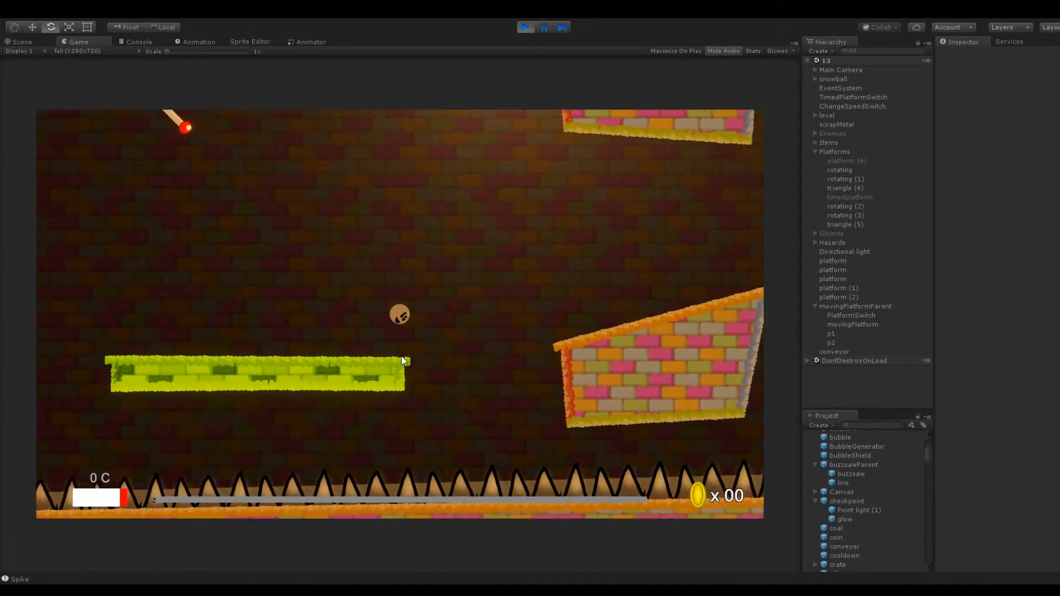
Launch the snowball across the conveyor and onto the moving platform to test its switch
drag(420, 465, 429, 509)
drag(377, 408, 380, 529)
mouse_move(426, 403)
mouse_down()
mouse_move(452, 407)
mouse_move(439, 399)
mouse_up()
drag(412, 364, 425, 389)
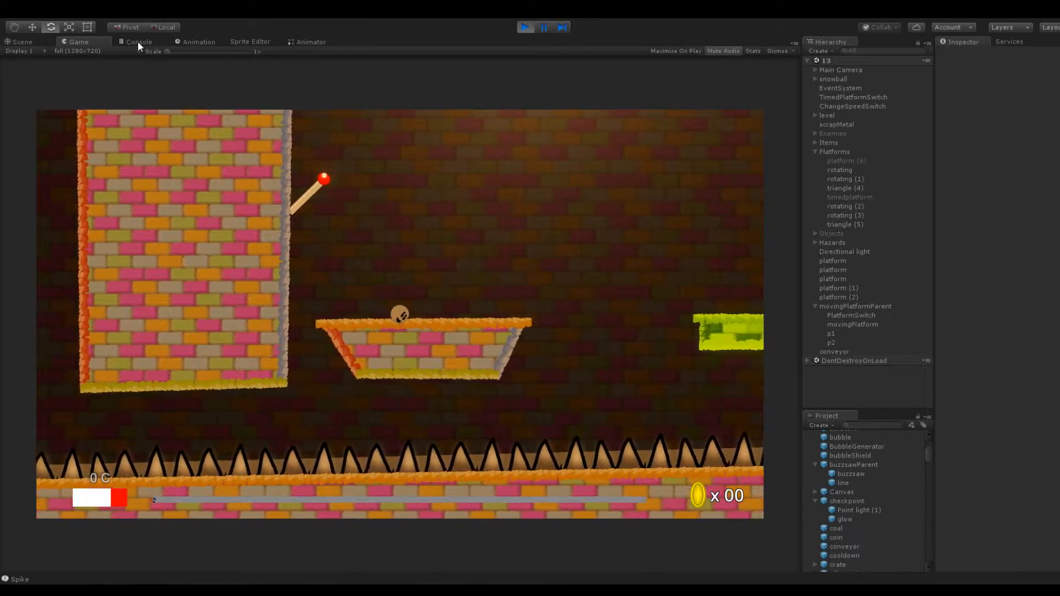
Check the console's ChangeSpeed error for the object it concerns, and stop the play test
click(129, 42)
click(180, 265)
click(181, 355)
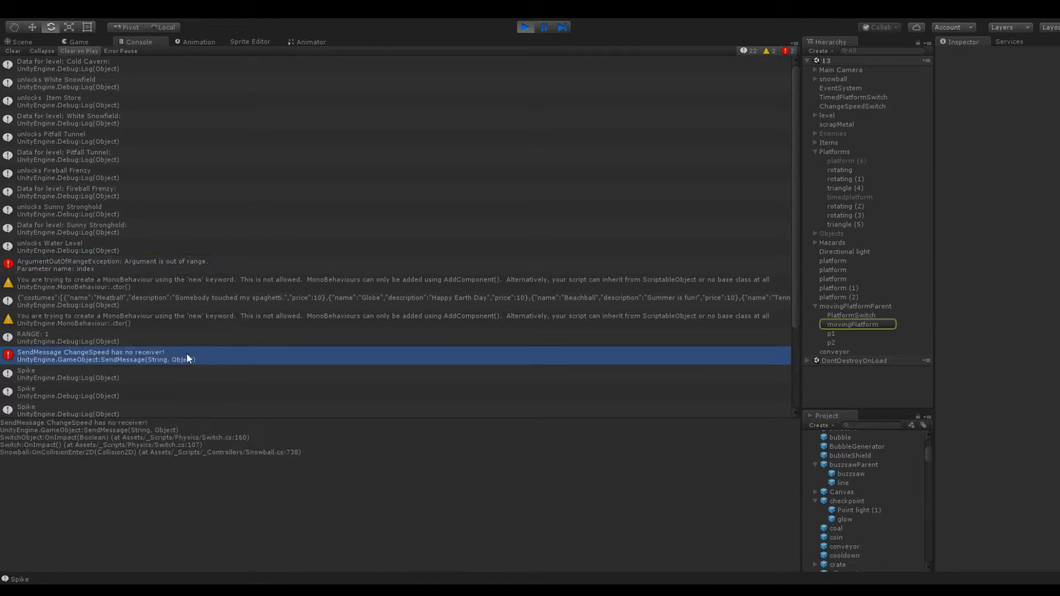
click(524, 30)
click(100, 40)
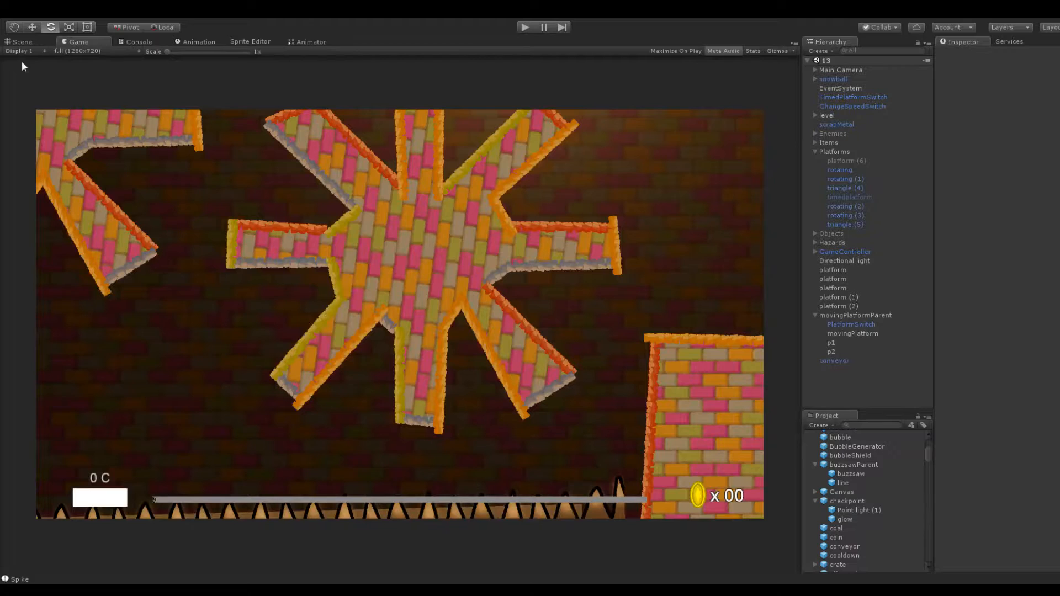
Return to the Scene view and inspect the PlatformSwitch's affected object, up and down functions and parameters
click(20, 41)
scroll(324, 239, up, 5)
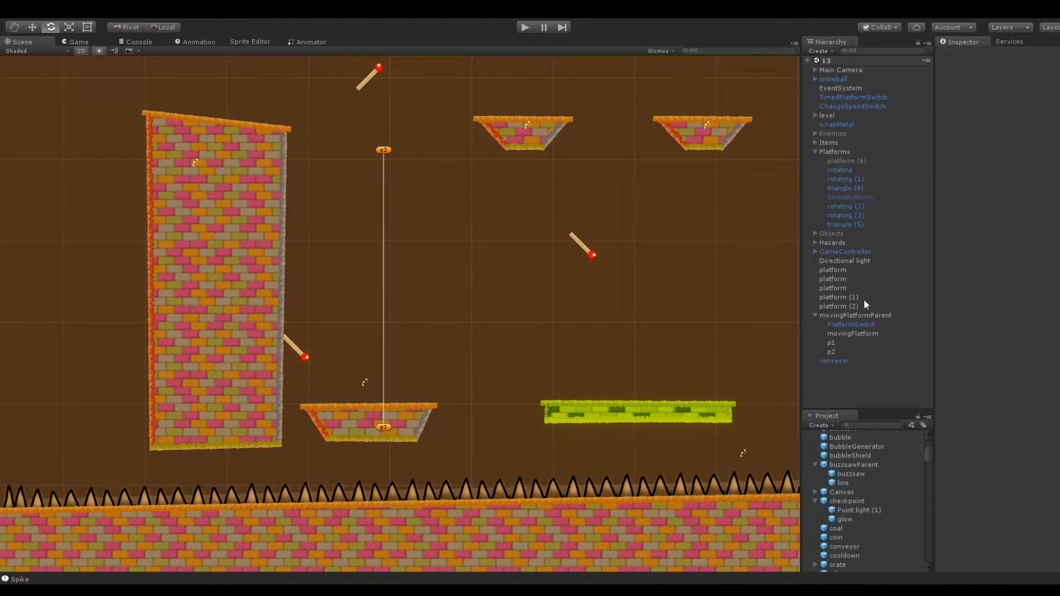
click(855, 314)
click(896, 324)
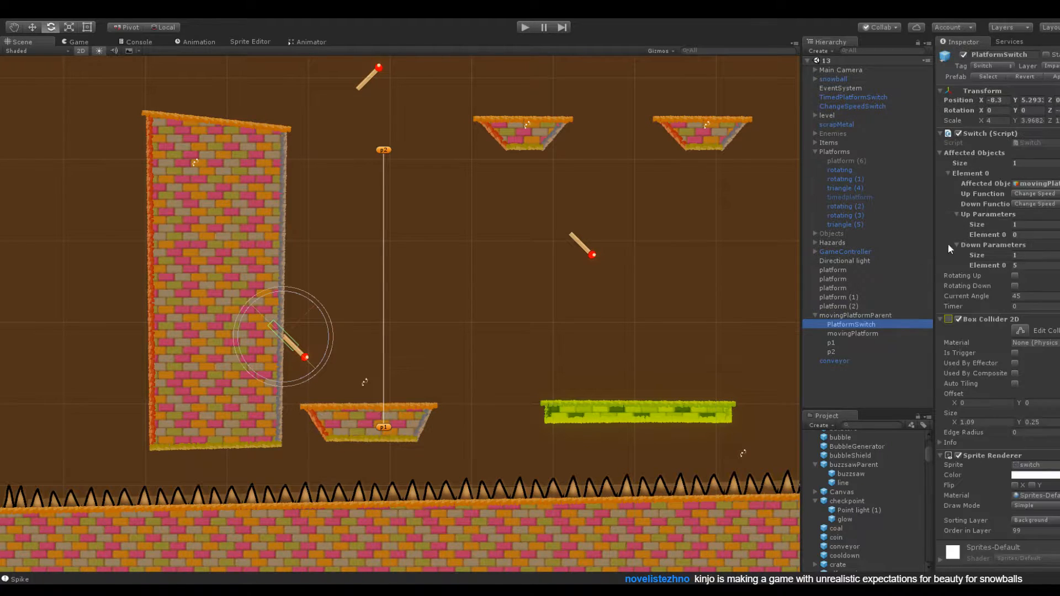
scroll(1010, 421, down, 1)
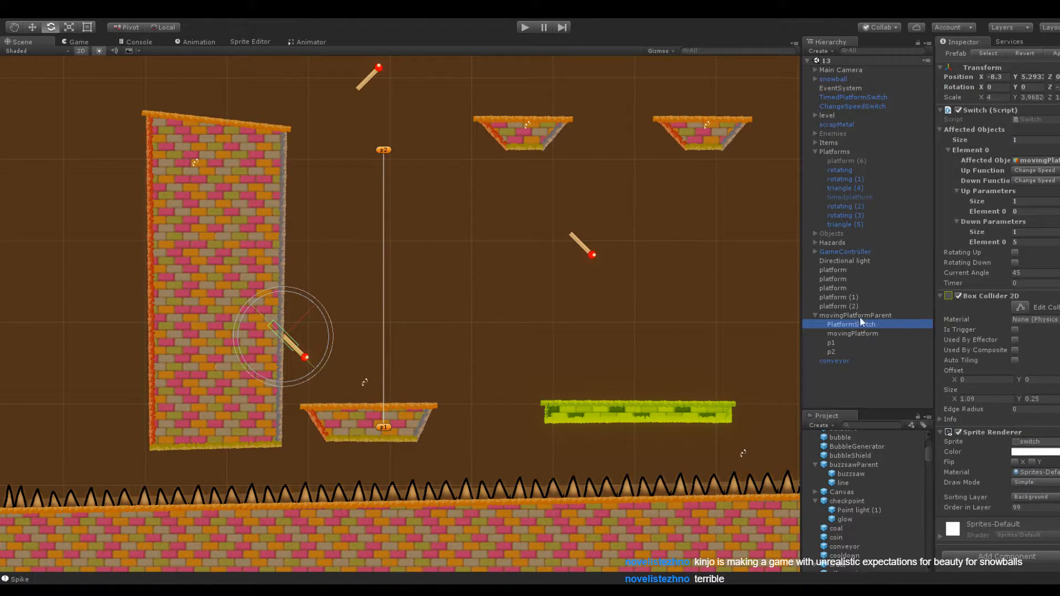
Add a Follow Path script to movingPlatform and assign movingPlatformParent as its path element
click(840, 315)
click(847, 333)
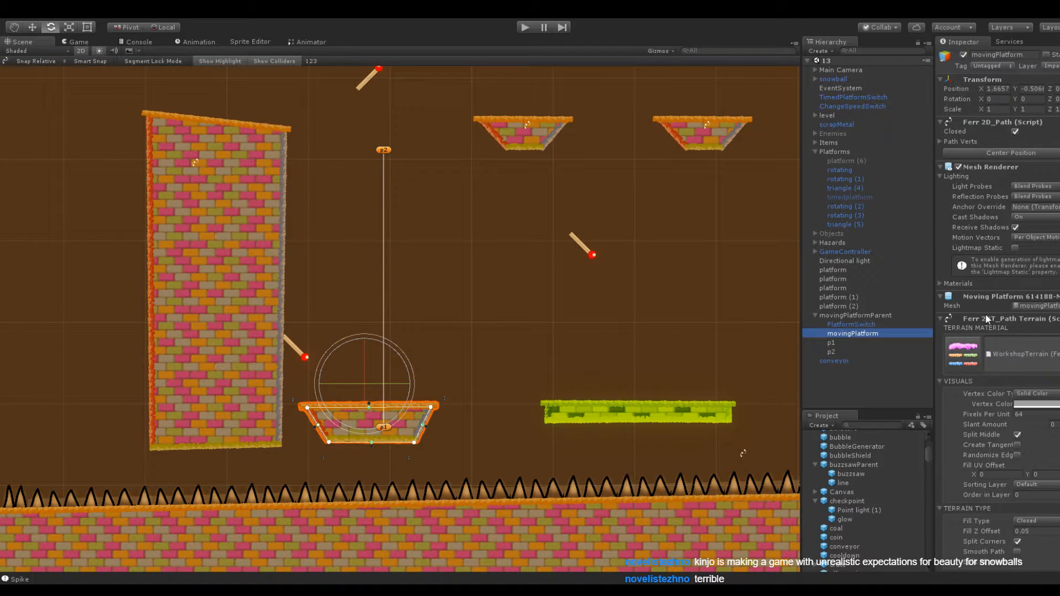
click(986, 319)
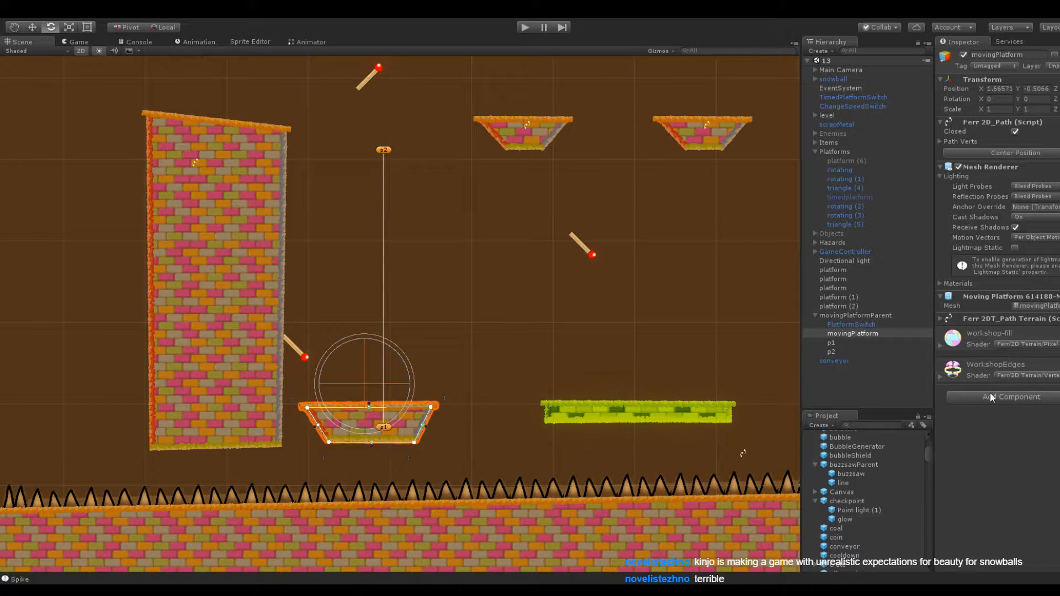
click(1022, 387)
drag(853, 314, 947, 360)
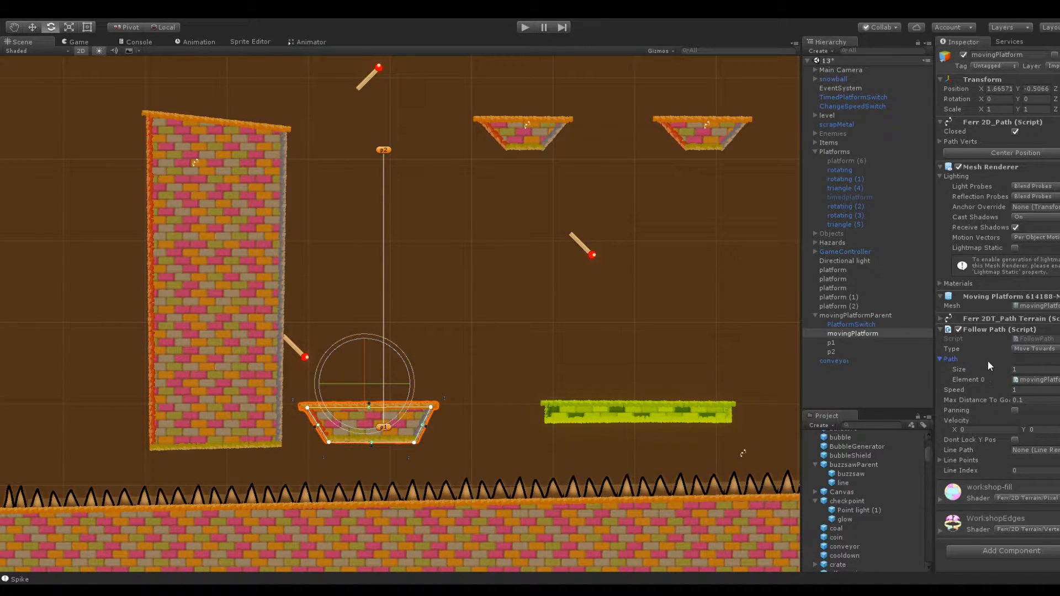
Set the Follow Path script's speed to 0 and look over its Line Points setting
click(1028, 390)
text(0)
click(940, 359)
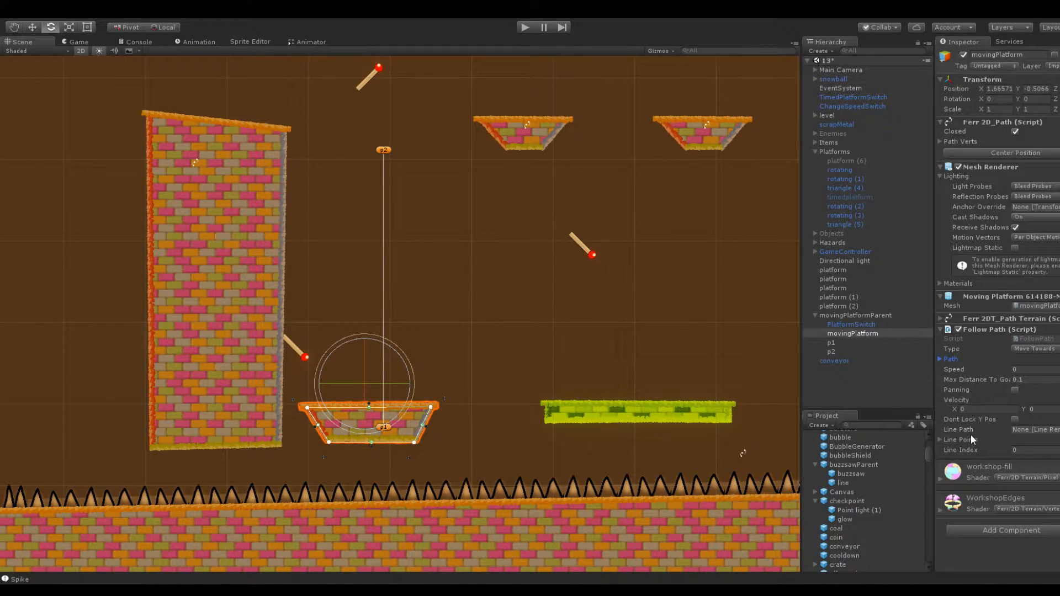
click(946, 438)
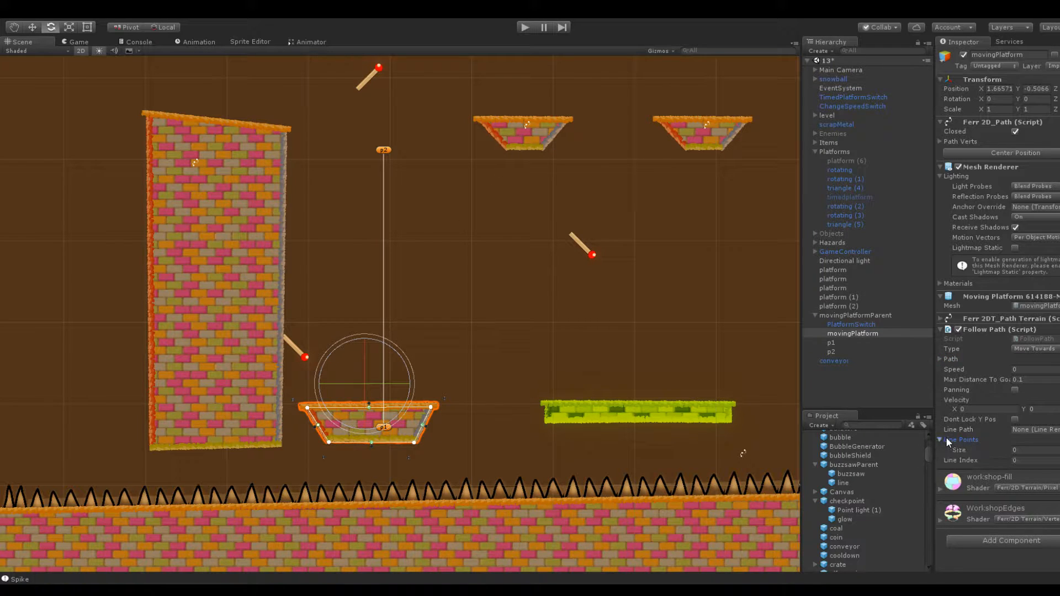
click(946, 439)
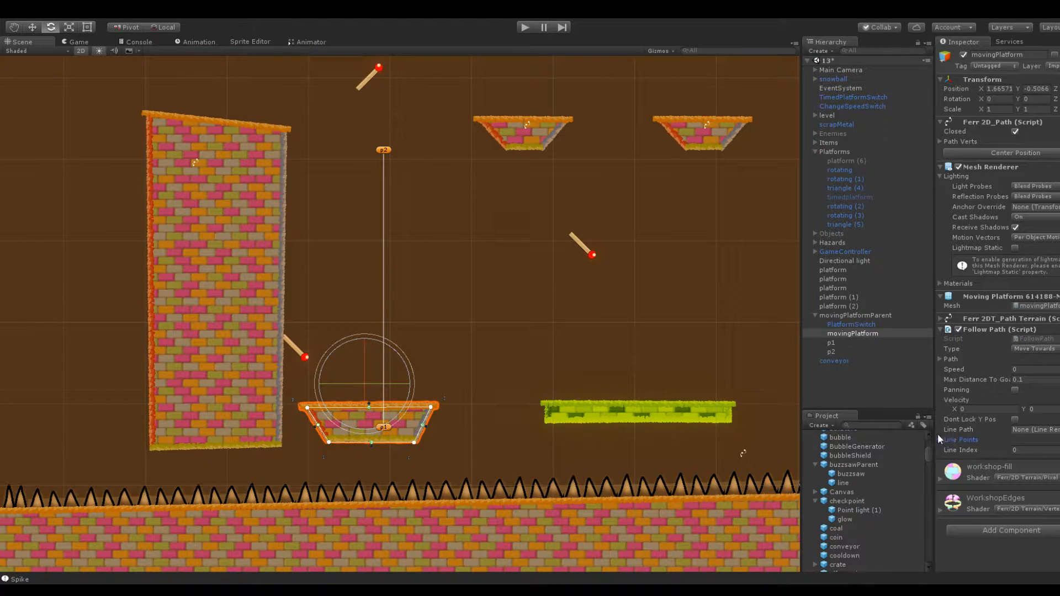
scroll(362, 313, up, 3)
scroll(398, 265, down, 3)
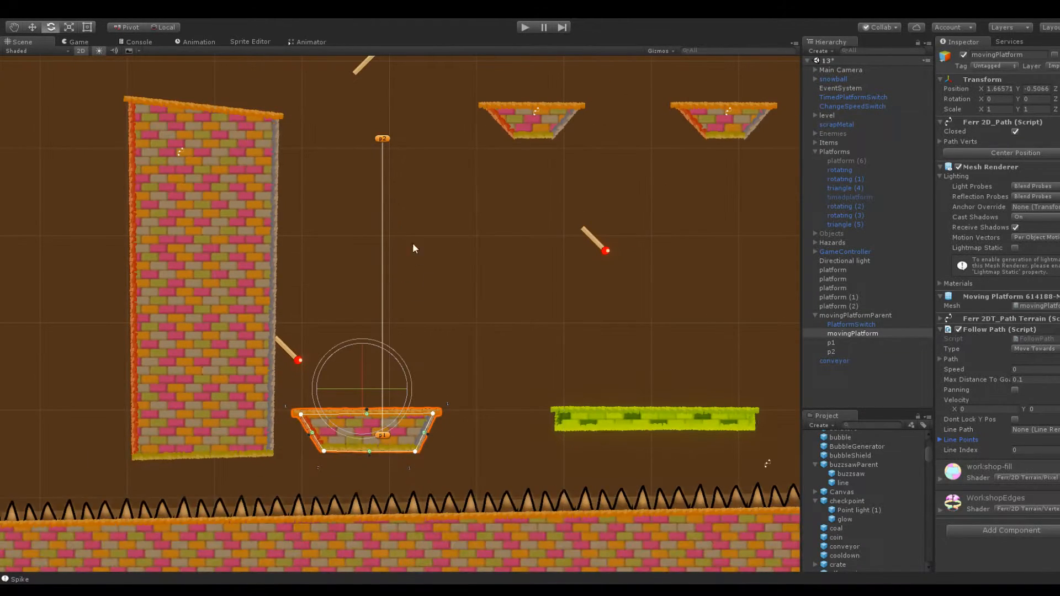
scroll(395, 186, up, 2)
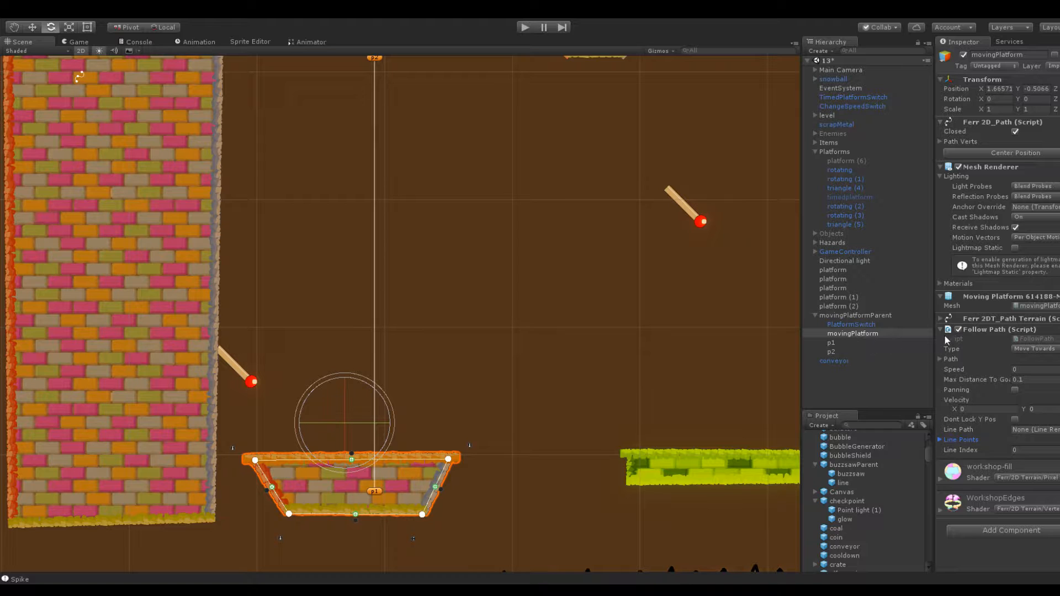
Save the scene, open the FollowPath script in the code editor, and review its StartMoving, ToggleMoving and ResetPosition functions
key(ctrl+s)
click(1033, 339)
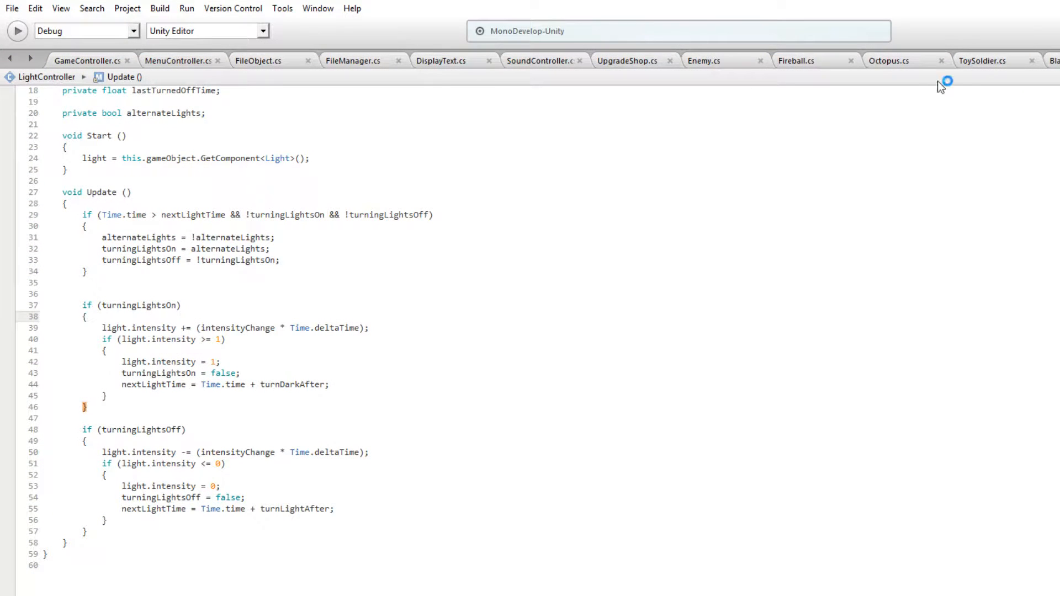
scroll(717, 160, up, 6)
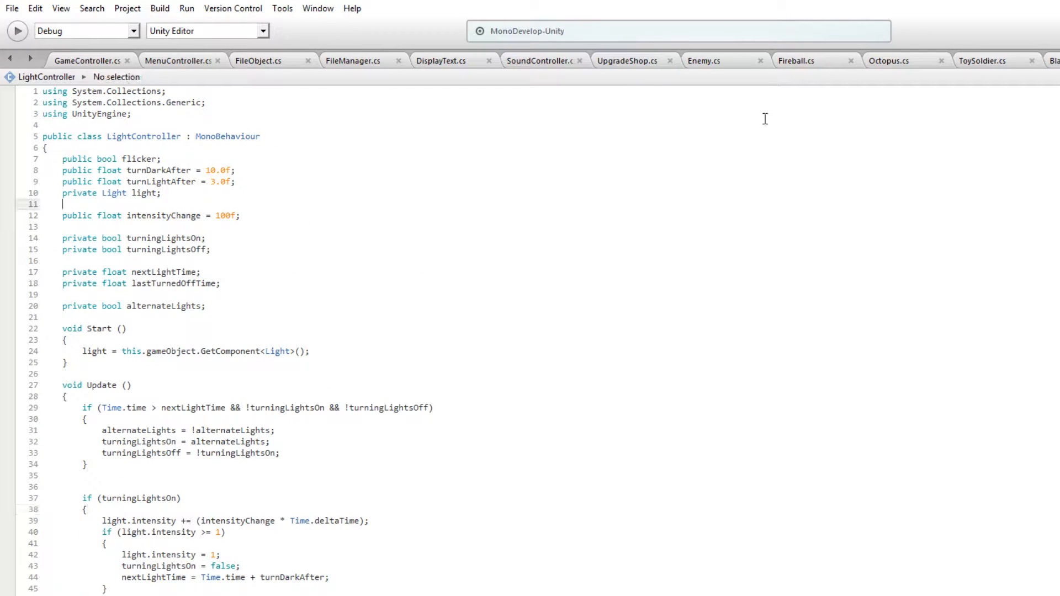
click(353, 180)
scroll(218, 206, down, 4)
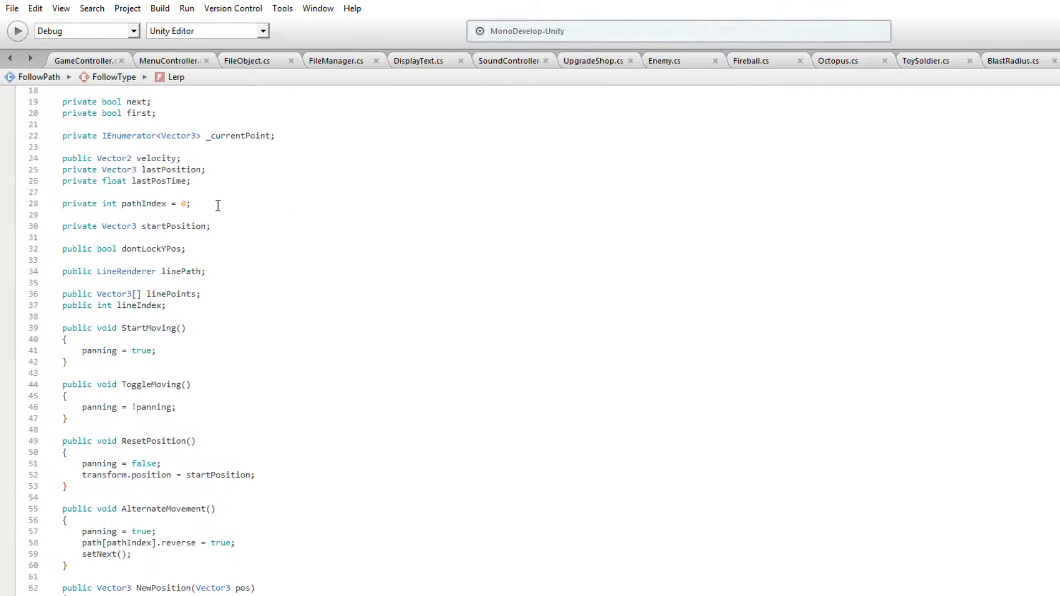
drag(62, 328, 170, 473)
click(87, 428)
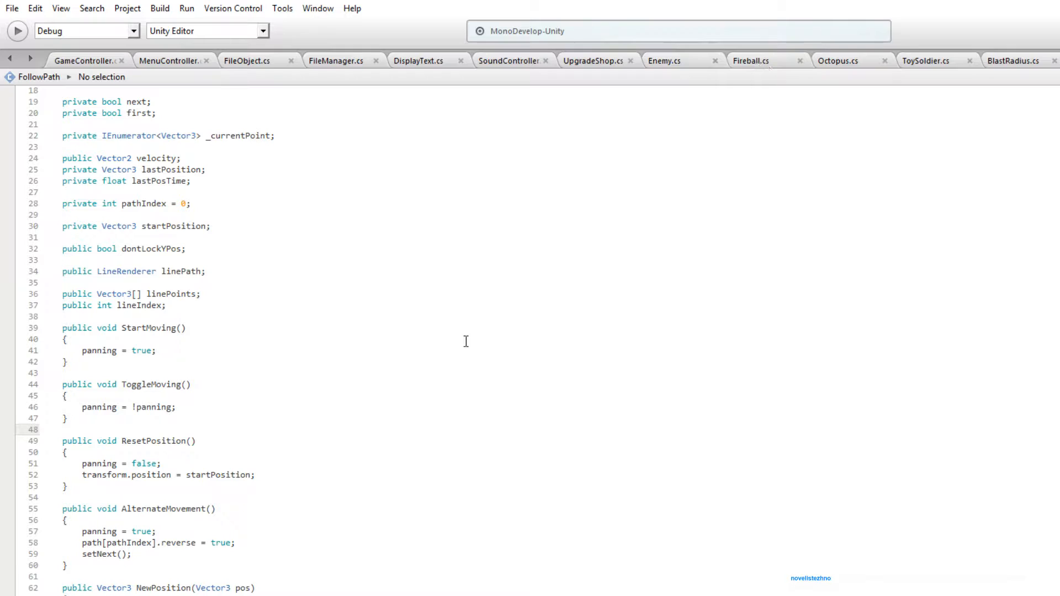
Add an empty public void ChangeSpeed(string speed) method below ResetPosition in the FollowPath script
click(90, 488)
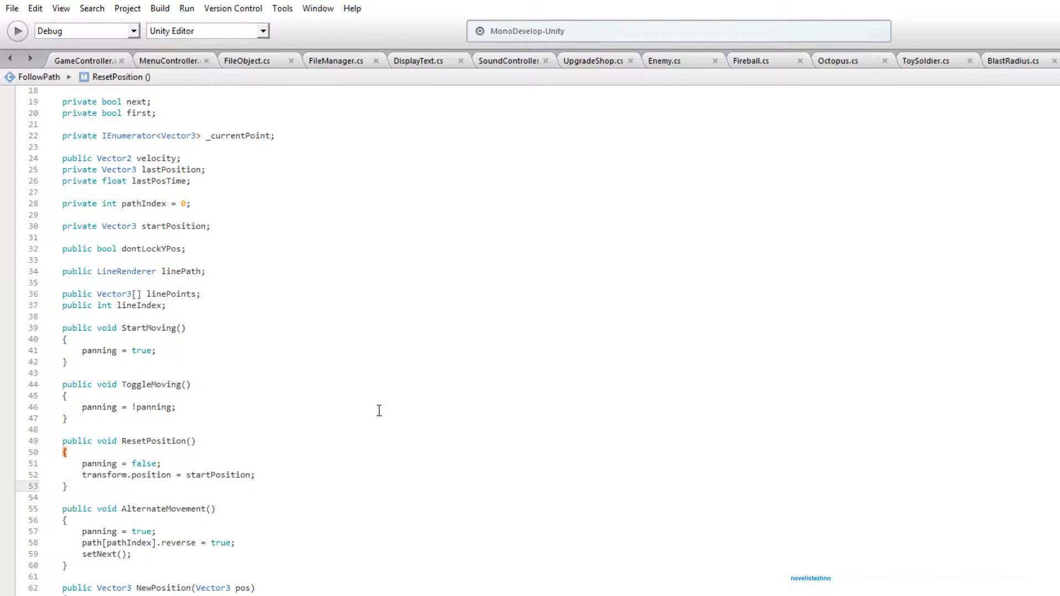
key(Return)
key(Return)
text(public voi)
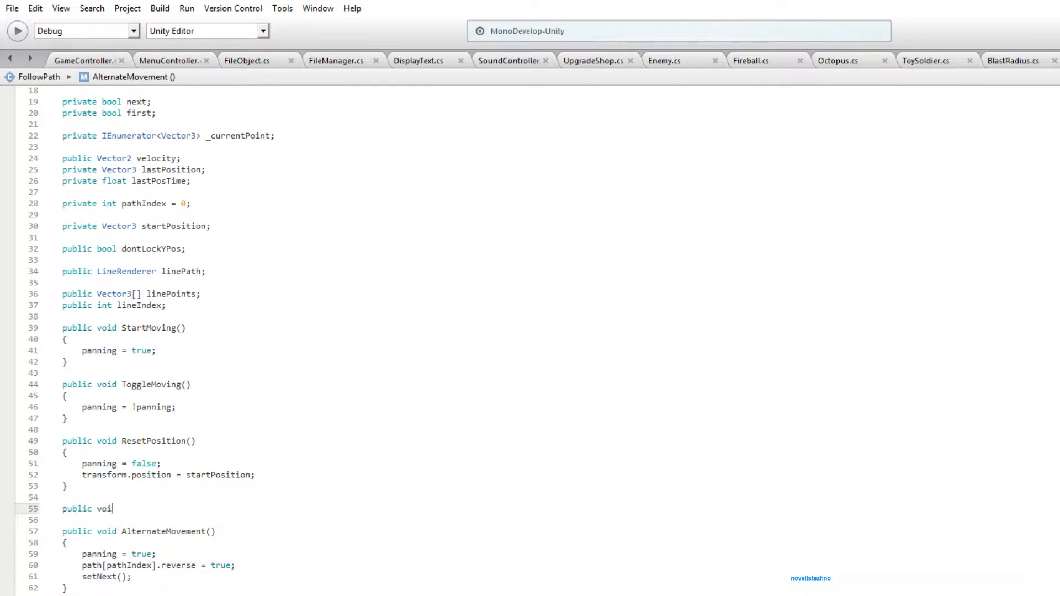
text(d ChangeSpeed(string speed))
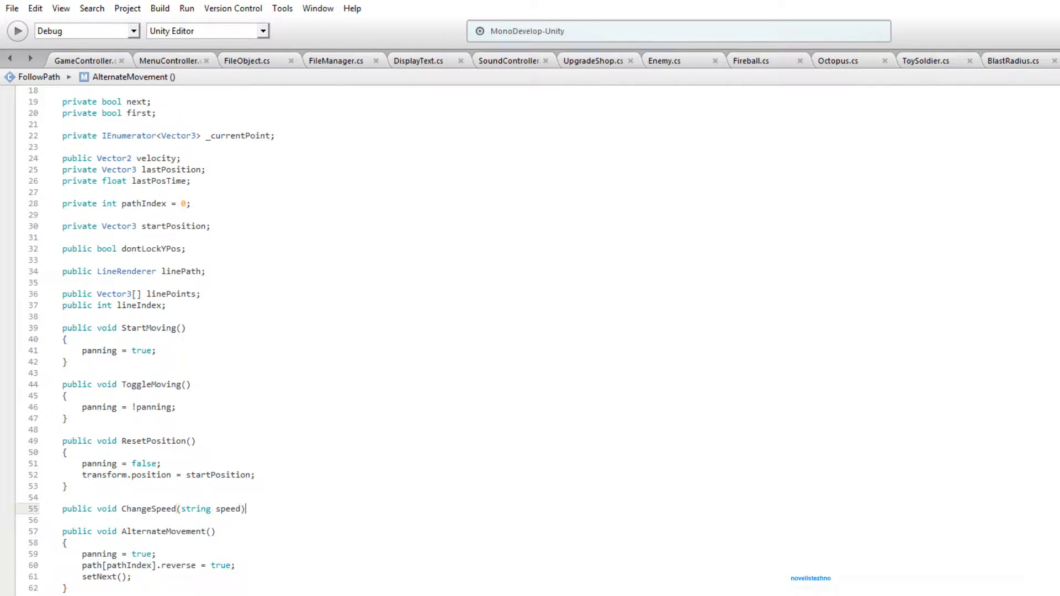
key(Return)
text({)
key(Return)
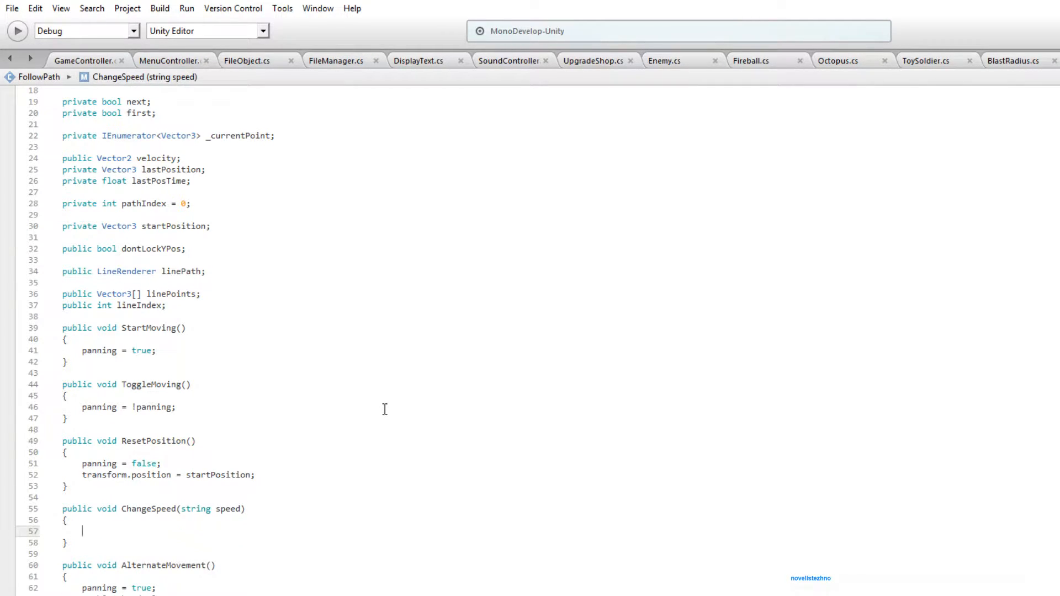
Begin the ChangeSpeed body with speed, search the script for setspeed, and clear the search
text(speed)
drag(69, 452, 165, 464)
key(ctrl+f)
text(speed)
key(BackSpace)
key(BackSpace)
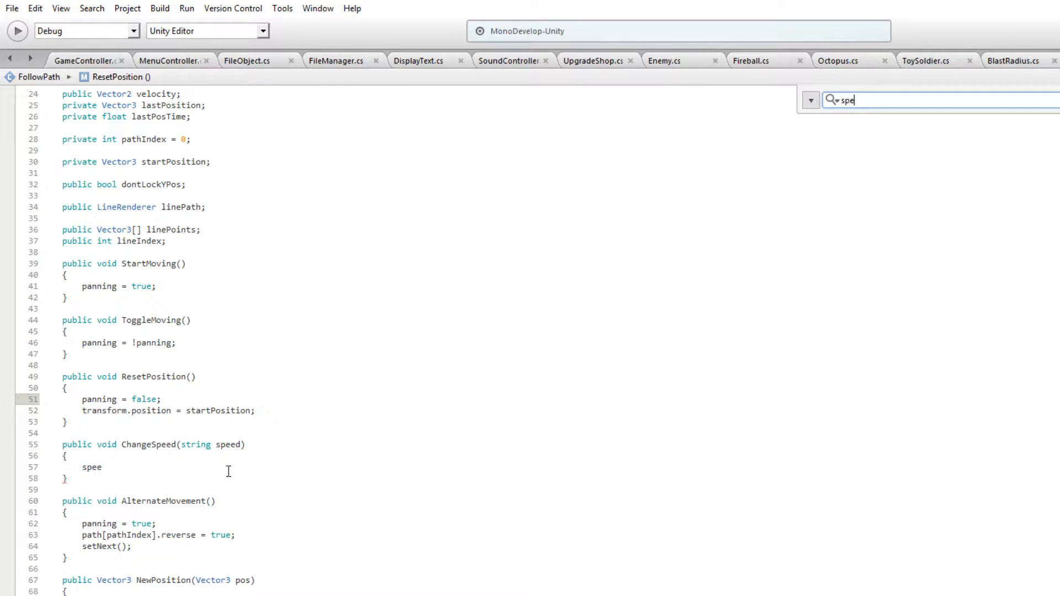
key(BackSpace)
text(etspeed)
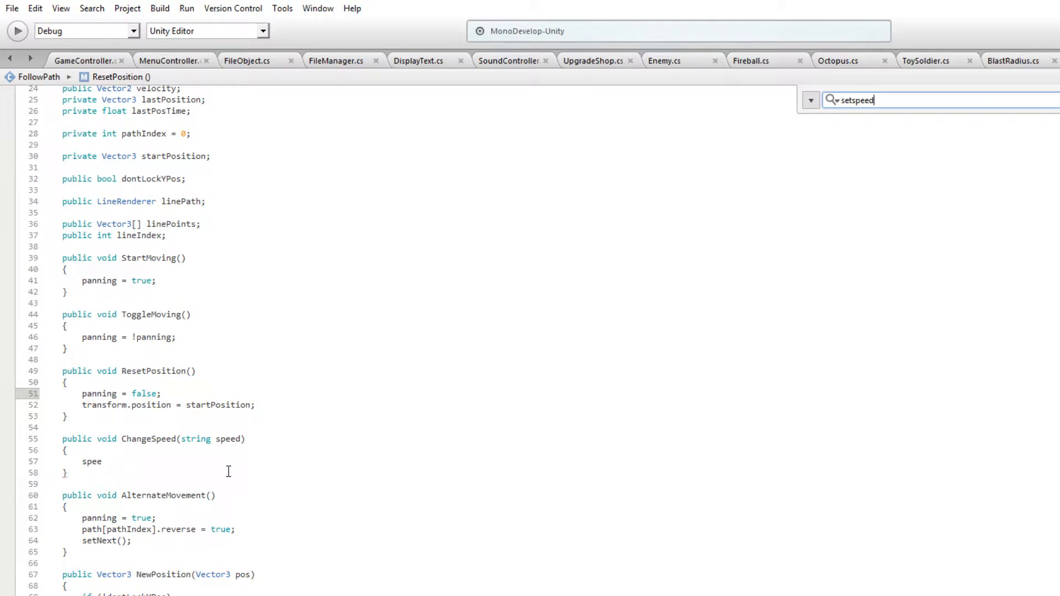
key(ctrl+a)
key(BackSpace)
Try calling setSpeed with an argument in the body of ChangeSpeed
click(98, 464)
double_click(86, 465)
text(setspeed)
key(Return)
text((s:);)
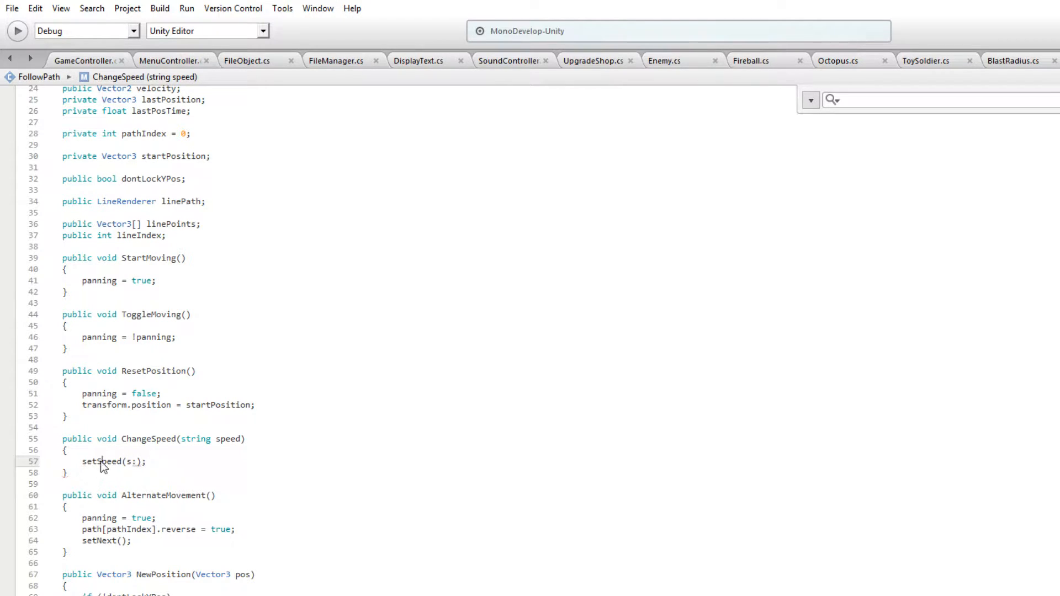
Go to the setSpeed(float s) declaration and find all references to it across the project
click(117, 485)
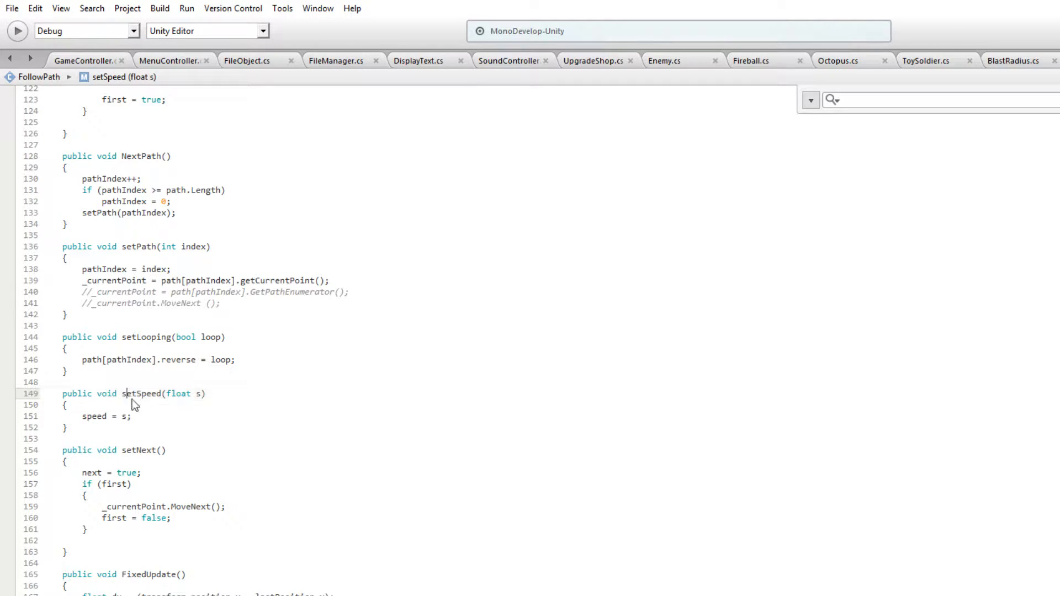
key(shift+F12)
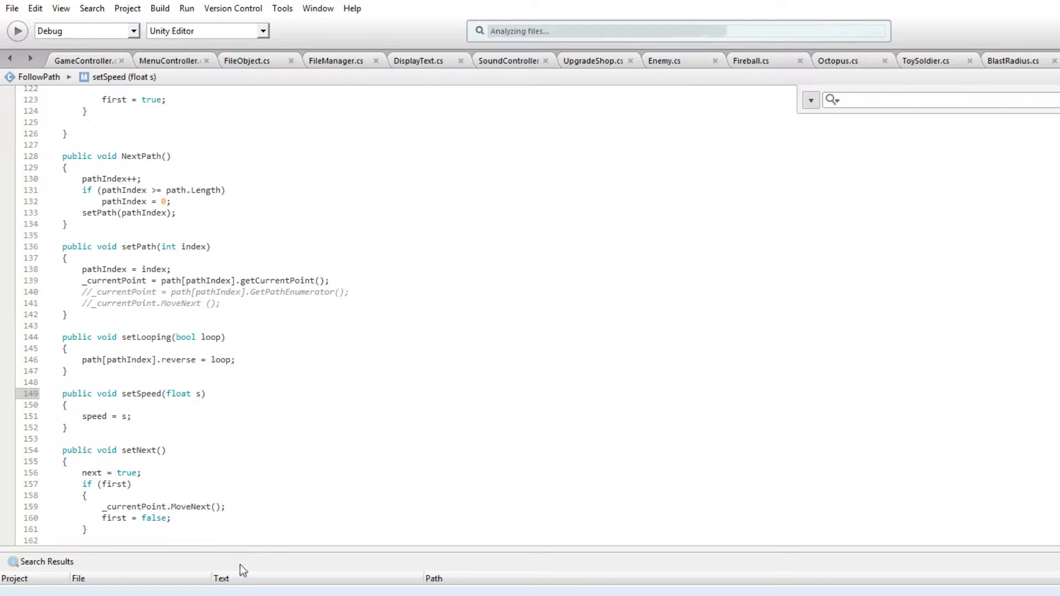
click(135, 392)
click(143, 395)
key(shift+F12)
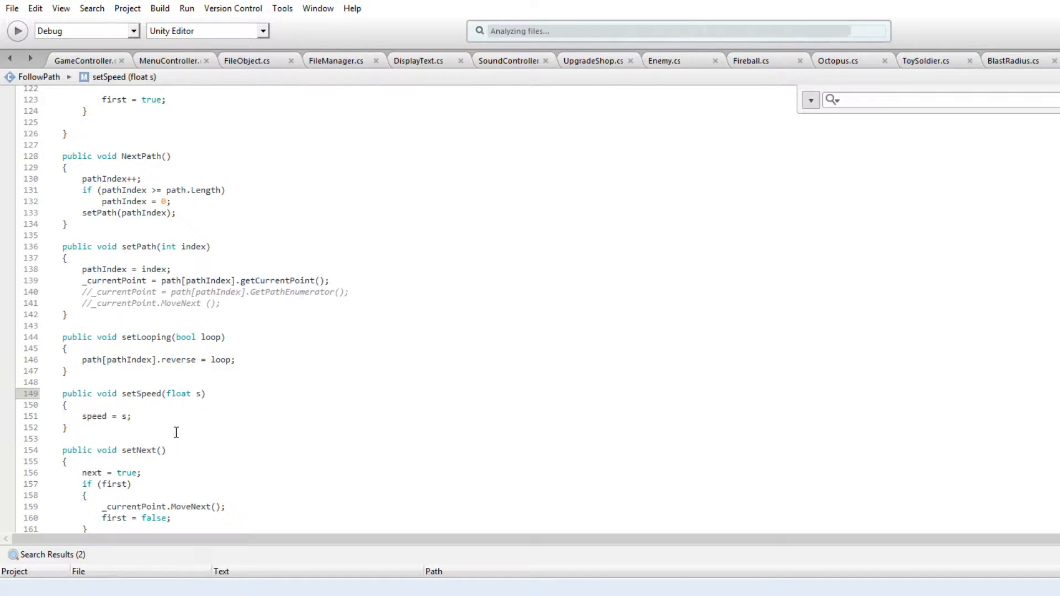
double_click(229, 586)
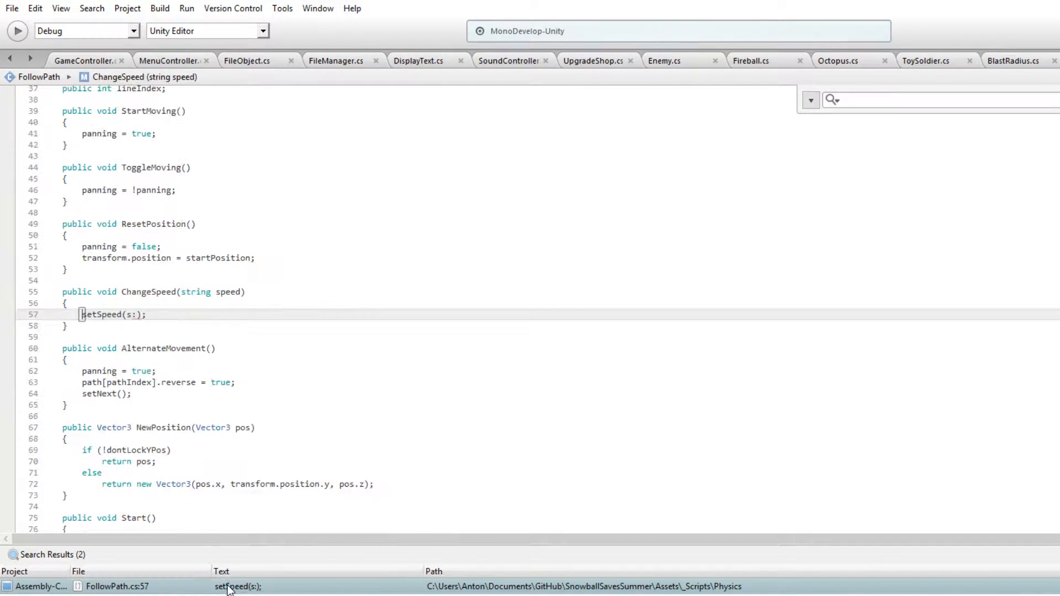
click(229, 595)
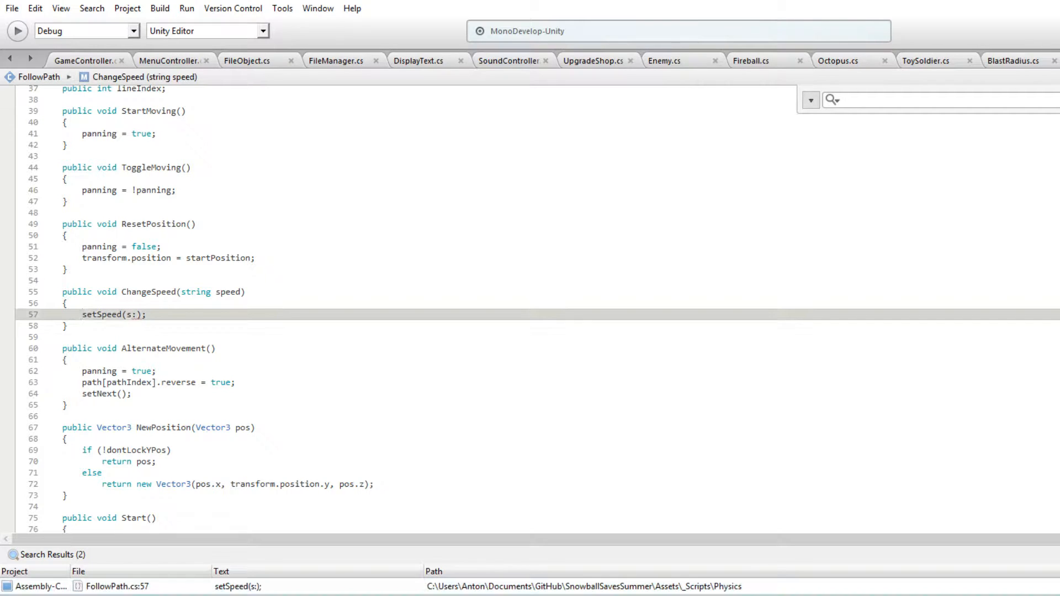
double_click(229, 595)
Try deleting the setSpeed(float s) method, and undo the deletion
drag(90, 347, 20, 340)
drag(88, 356, 43, 303)
key(Delete)
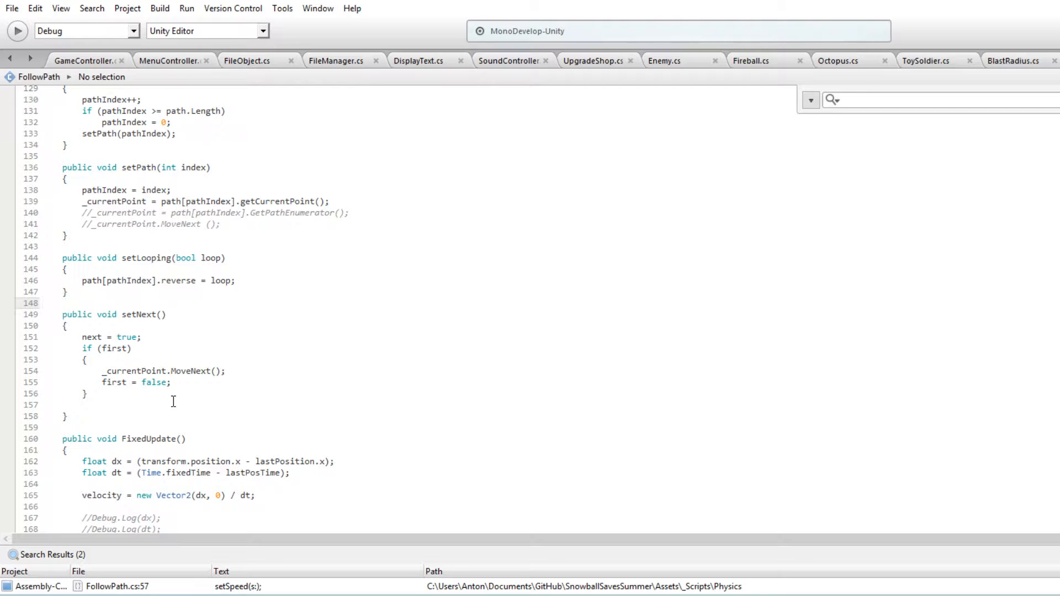
key(ctrl+z)
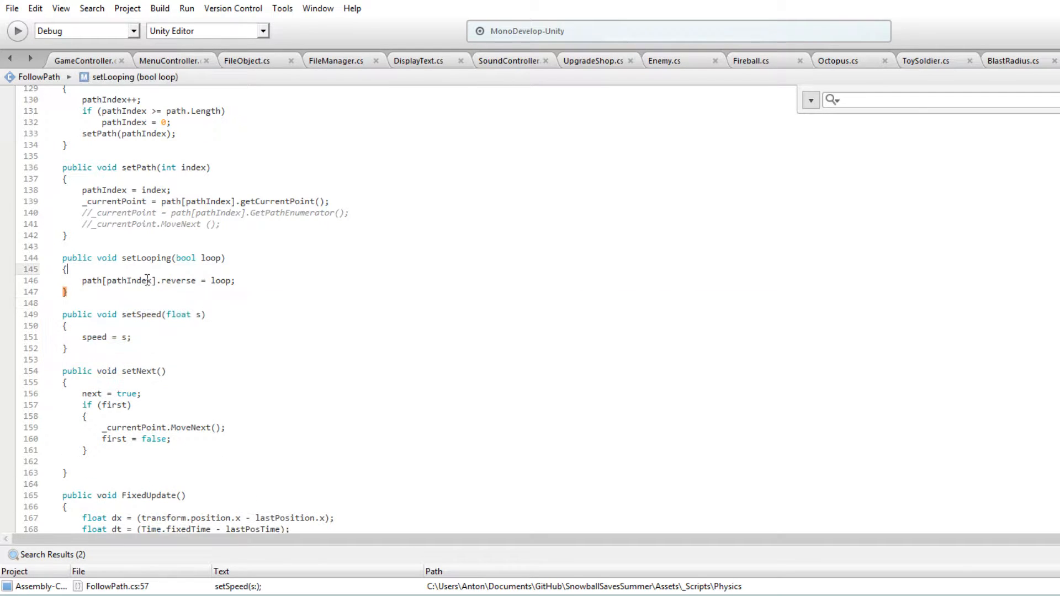
click(123, 348)
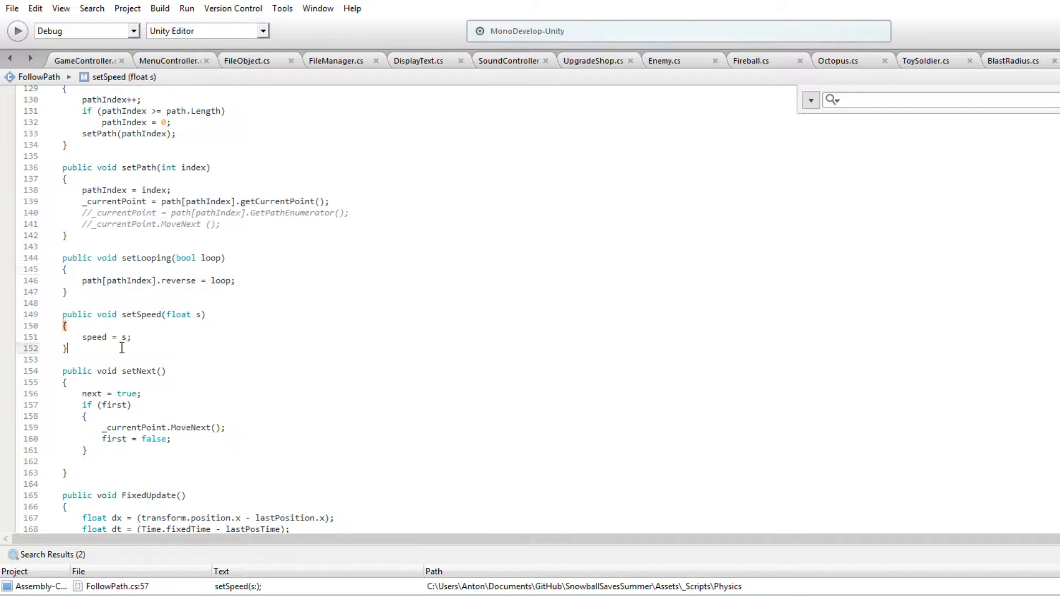
Replace the setSpeed call in ChangeSpeed with speed = float.TryParse()
scroll(138, 349, up, 20)
scroll(139, 351, up, 14)
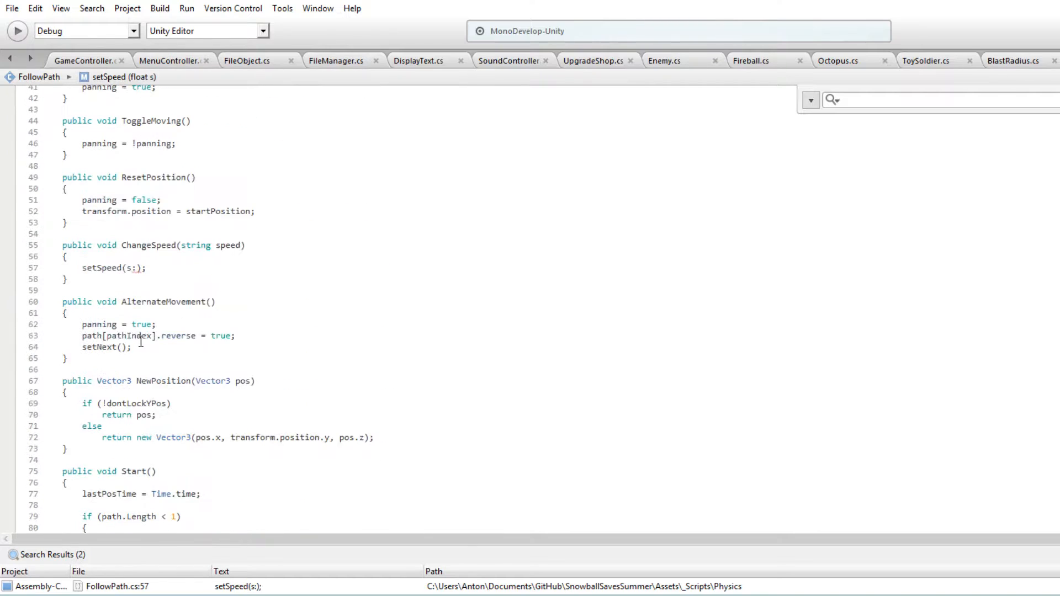
click(141, 444)
double_click(102, 477)
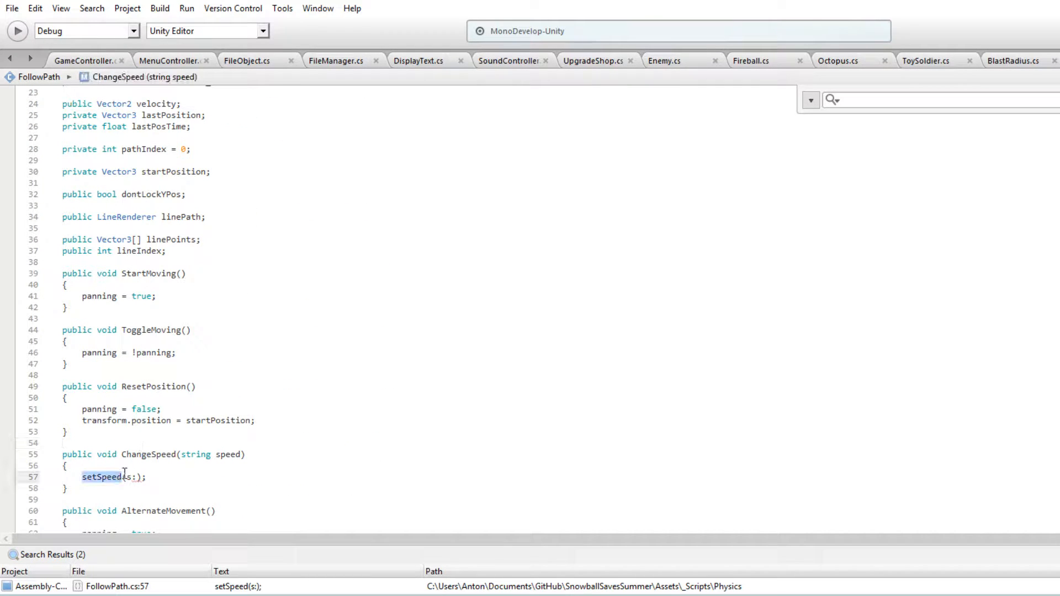
key(Delete)
key(Delete)
key(Delete)
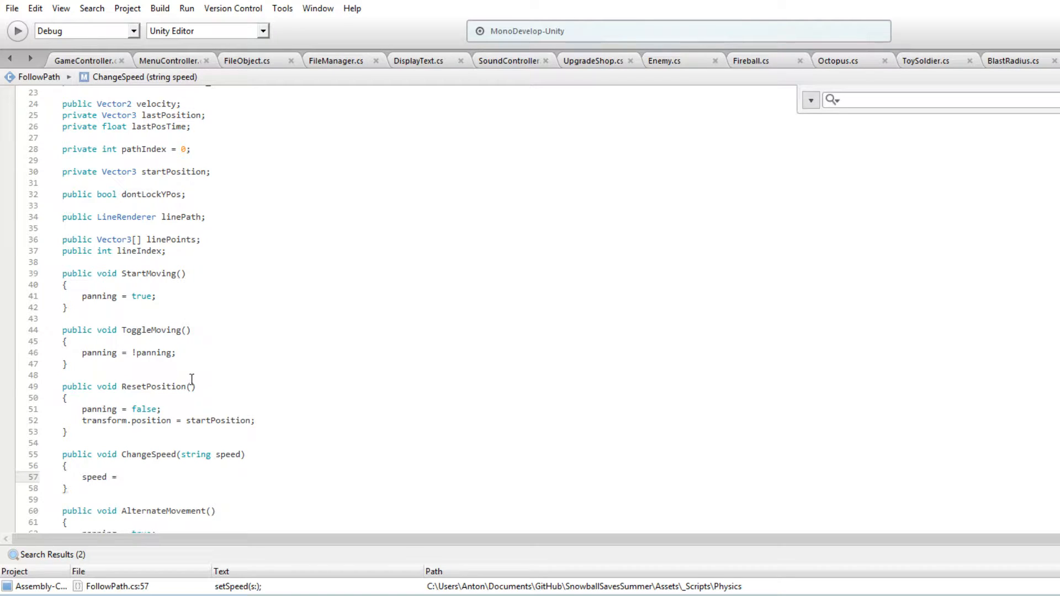
text(nver)
text(float)
text(.try)
key(Return)
text(()
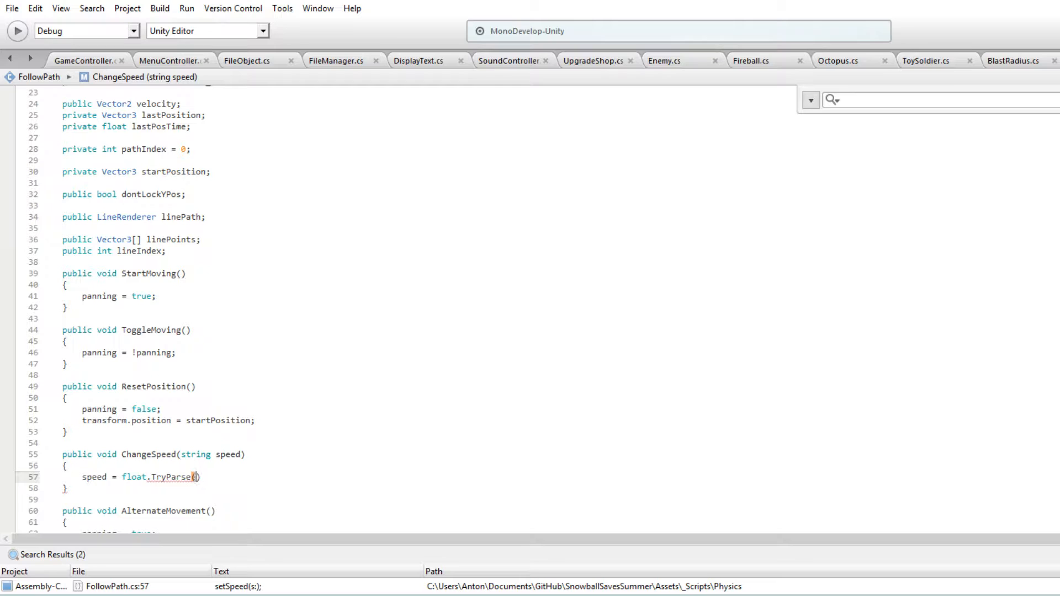
Turn the TryParse assignment in ChangeSpeed into a negated if condition, if !(float.TryParse()
key(Up)
key(Return)
text(flo)
key(BackSpace)
key(BackSpace)
key(BackSpace)
key(Delete)
key(BackSpace)
key(BackSpace)
key(BackSpace)
key(BackSpace)
key(BackSpace)
key(BackSpace)
key(BackSpace)
key(BackSpace)
text(if !)
key(Right)
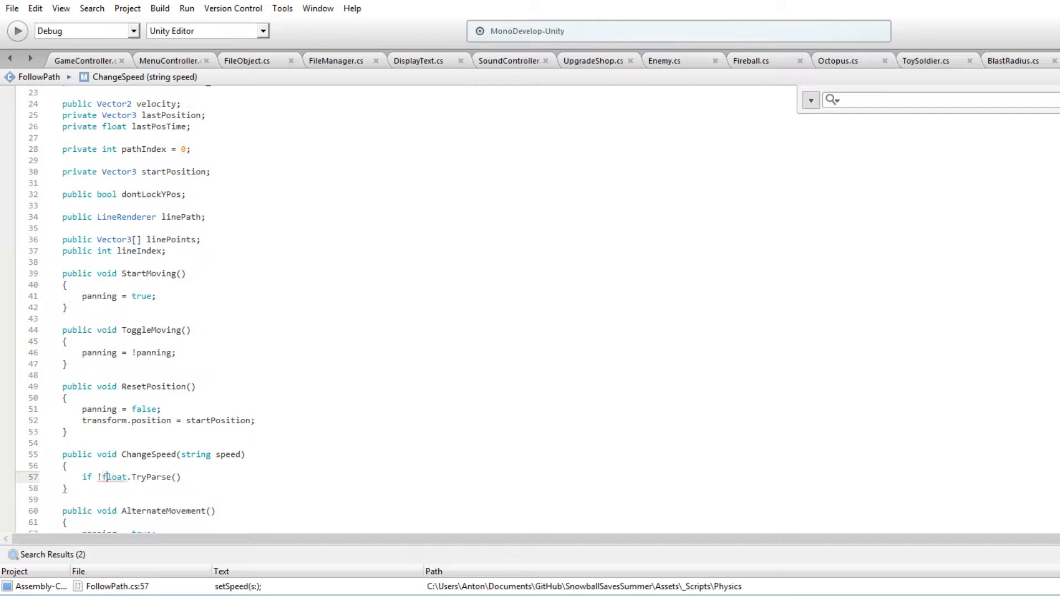
text(()
key(Delete)
Fill in speed as both the first and second argument of the TryParse call
key(Down)
key(Left)
key(Left)
key(Left)
key(Left)
text(speed, )
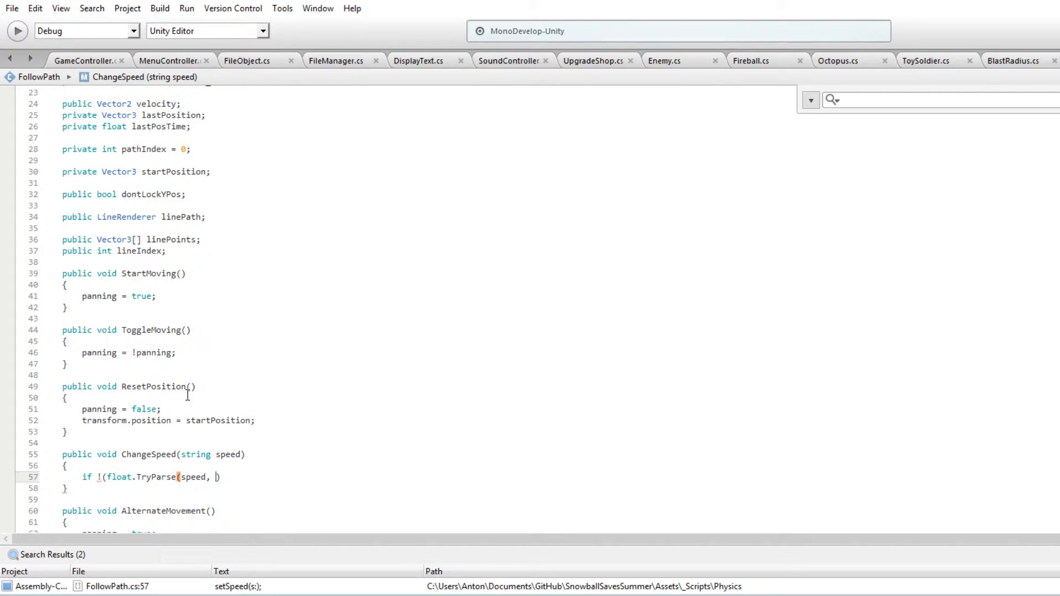
text(speed)
Rename the ChangeSpeed parameter to newSpeed and use it as the first argument of TryParse
click(221, 454)
key(BackSpace)
text(newS)
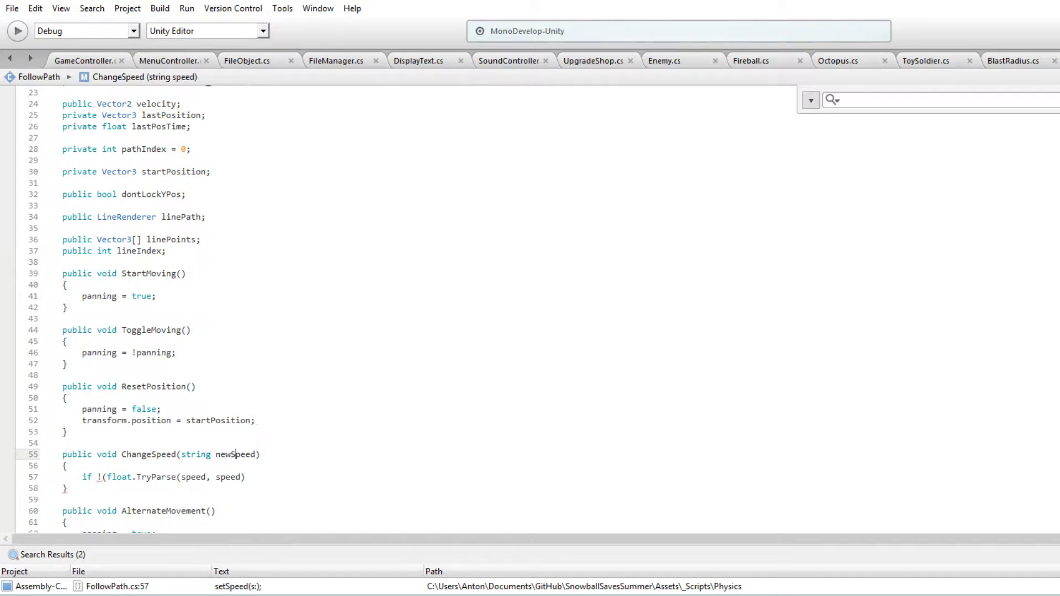
double_click(234, 456)
key(ctrl+c)
double_click(195, 476)
key(ctrl+v)
Close the if condition and add Debug.LogError("ERROR: Speed string not a float."); beneath it
drag(270, 479, 270, 489)
click(337, 405)
click(273, 474)
text())
key(Return)
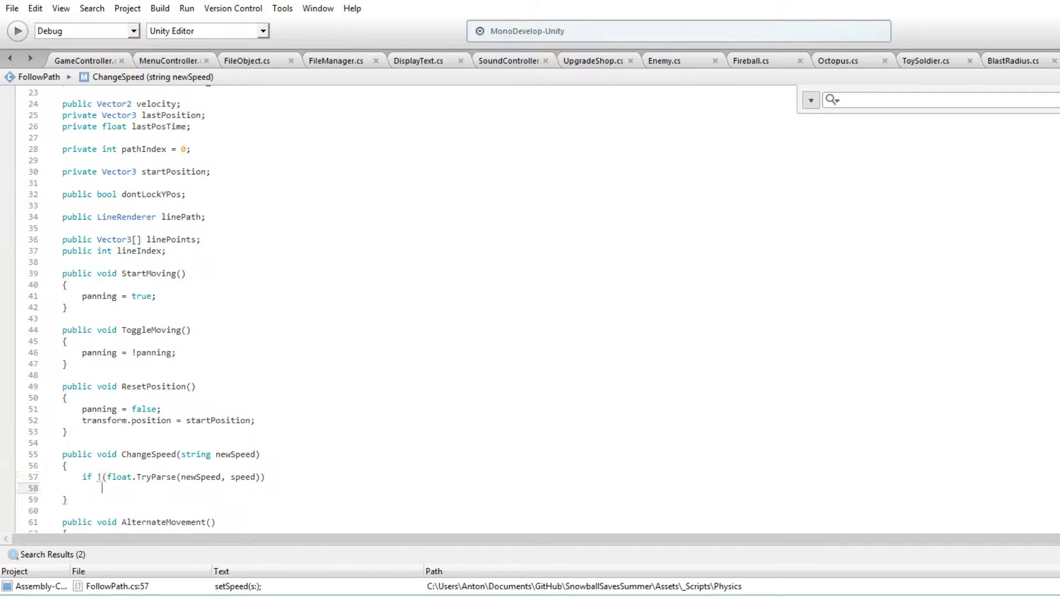
text(Debug.LogError()
text(ERROR: Speed string not a float.");)
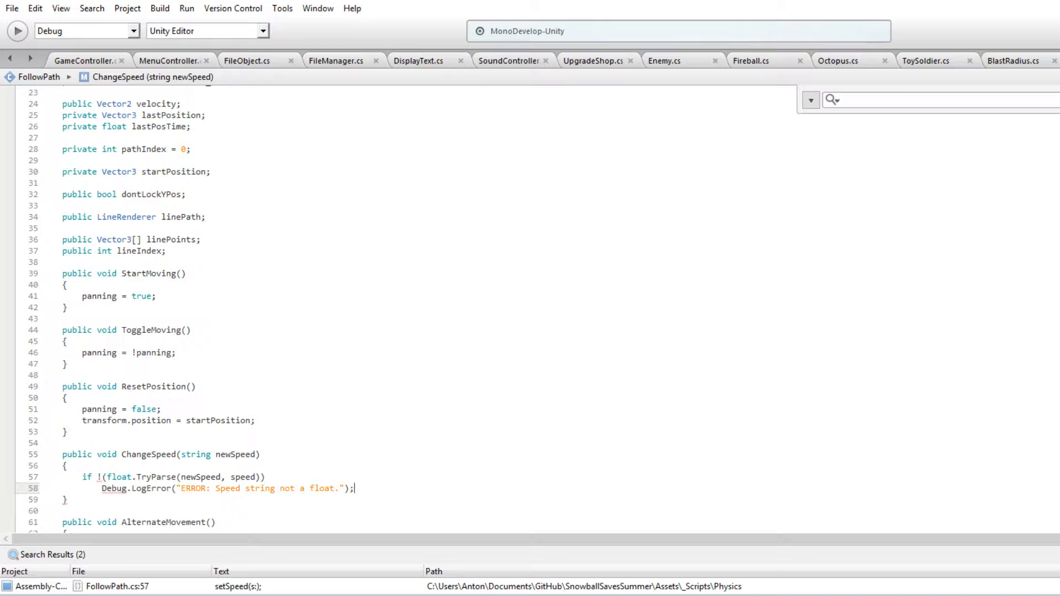
Correct the condition's parentheses so it reads if (!float.TryParse(newSpeed, speed))
click(326, 398)
click(289, 476)
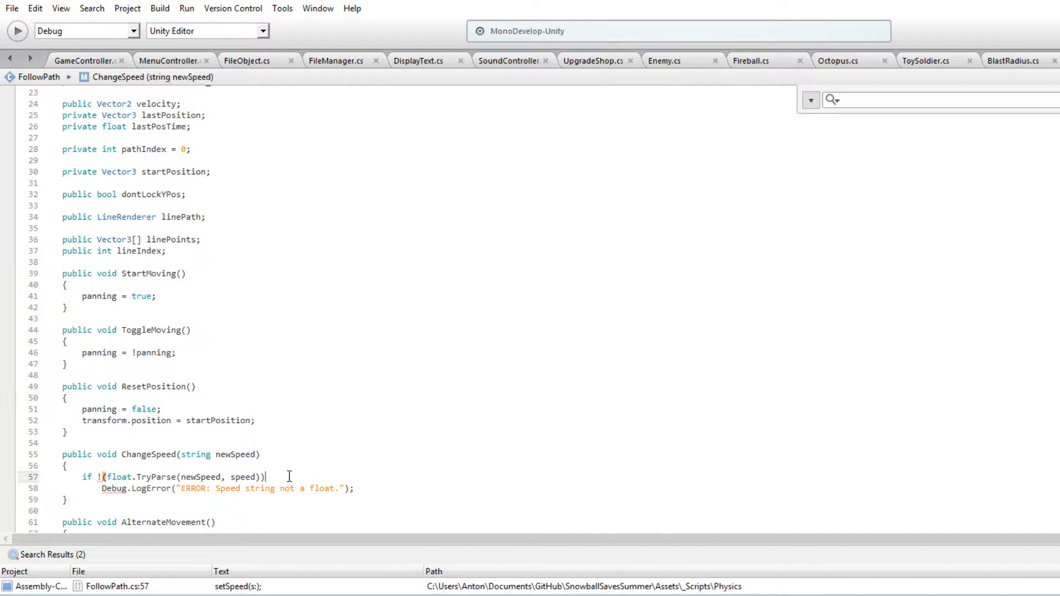
key(Left)
key(Right)
key(Right)
key(Left)
key(Home)
key(Right)
key(Right)
key(Right)
text(()
key(Down)
key(Left)
key(Left)
key(Left)
key(Left)
key(ctrl+Left)
key(ctrl+Left)
key(ctrl+Left)
key(ctrl+Left)
key(ctrl+Left)
key(ctrl+Left)
key(ctrl+Left)
key(ctrl+Left)
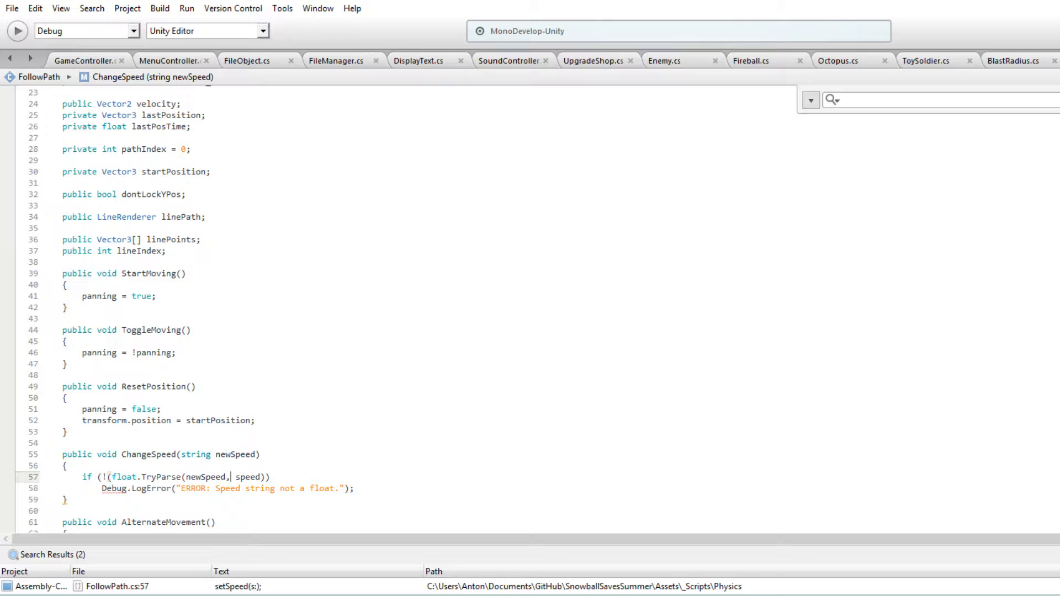
key(Left)
key(Delete)
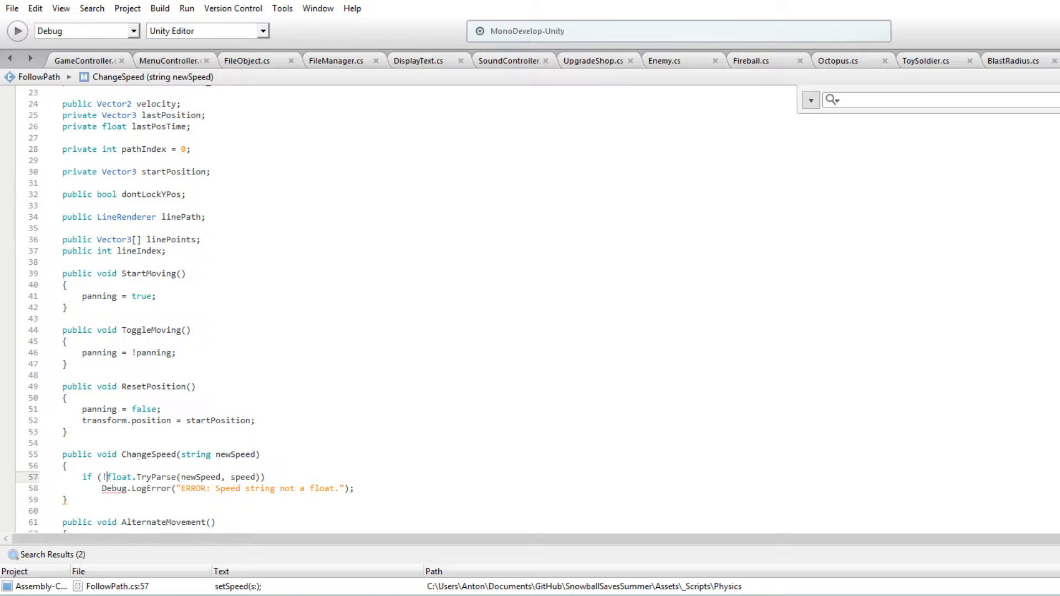
click(481, 431)
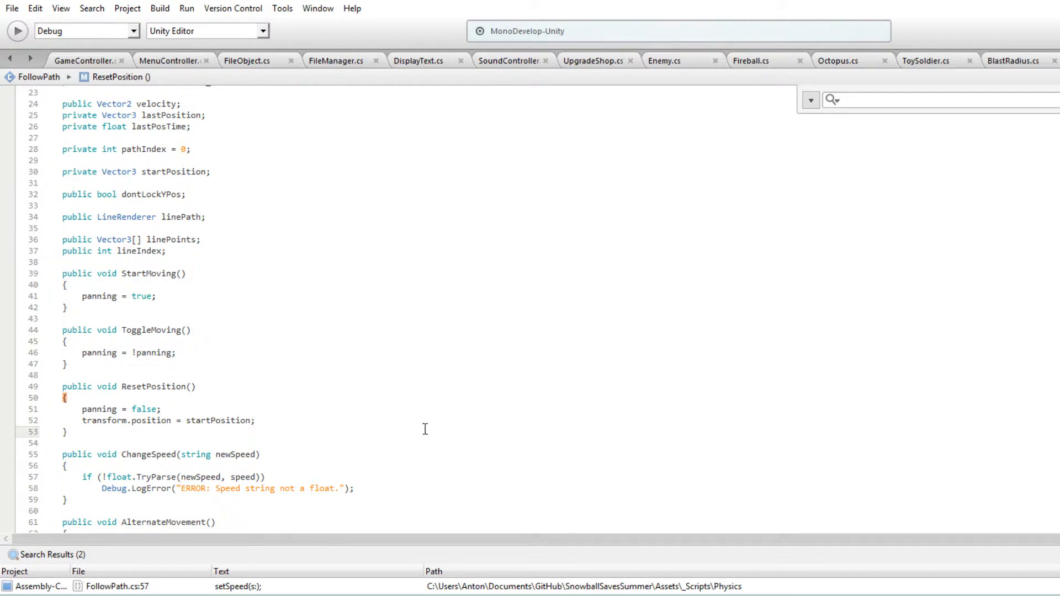
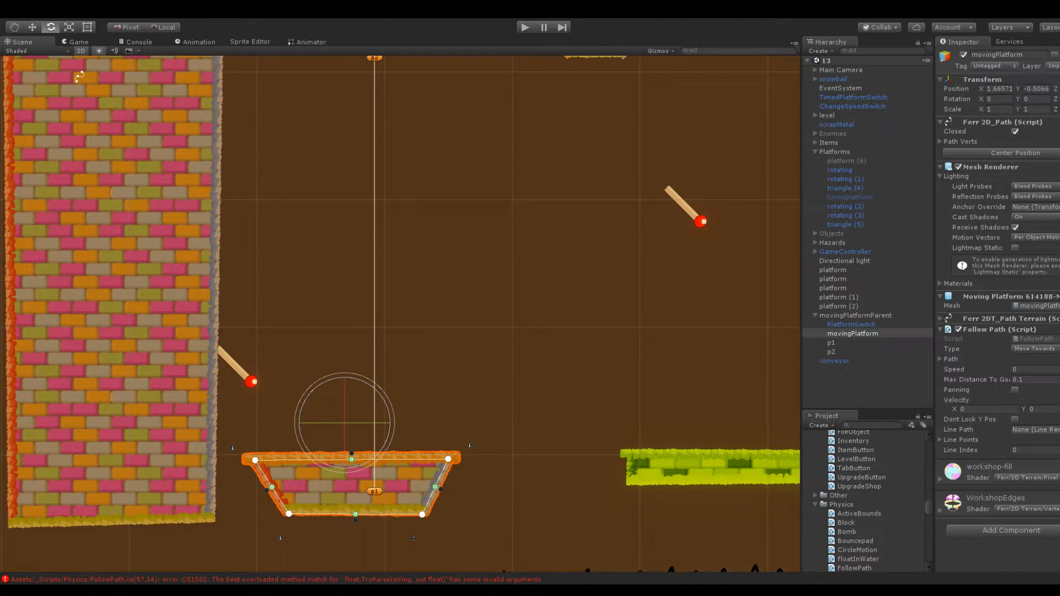
Clear the console and check the script compile messages after the FollowPath change
scroll(313, 369, down, 5)
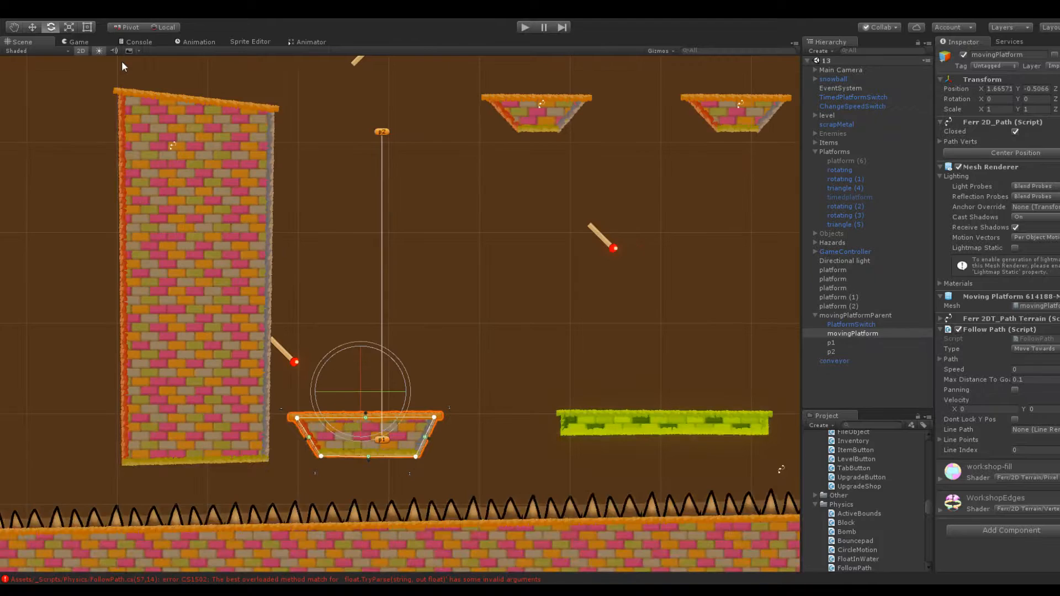
click(138, 42)
click(12, 51)
click(19, 39)
click(131, 41)
click(184, 60)
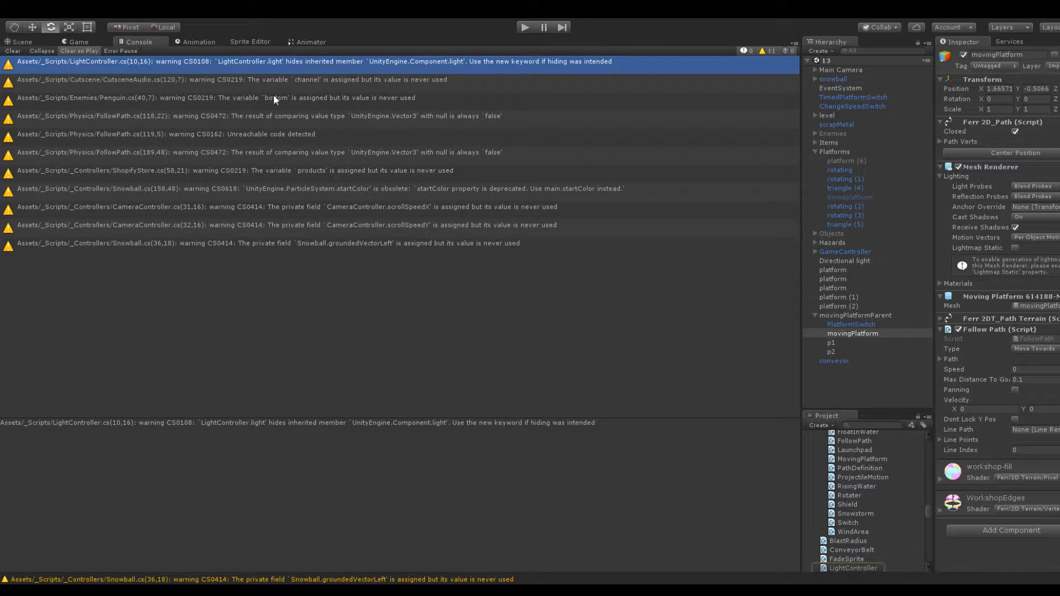
Play-test the level and launch the snowball to the switch above the moving platform
click(87, 41)
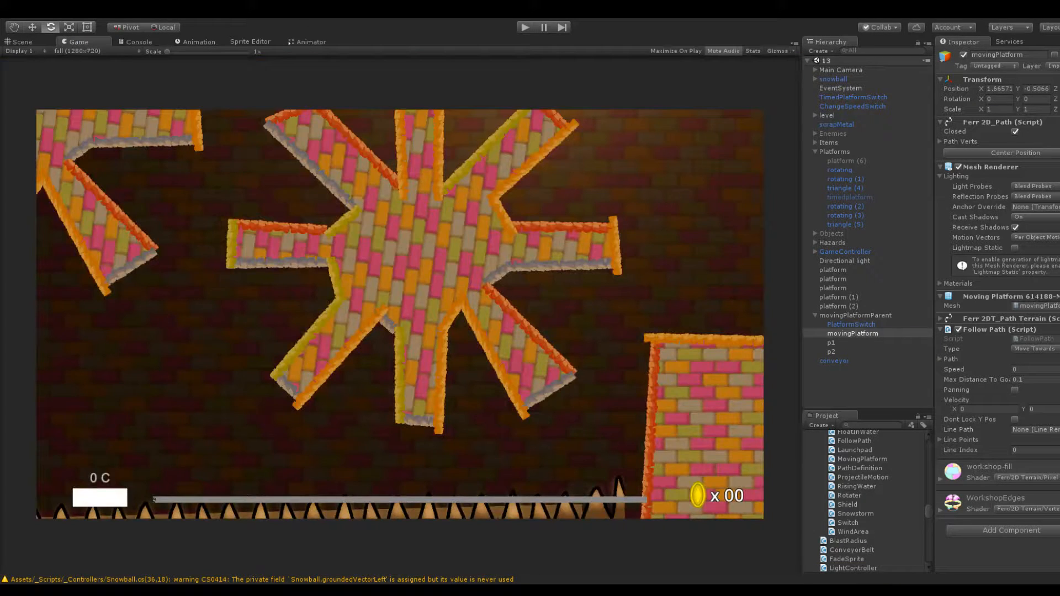
click(524, 27)
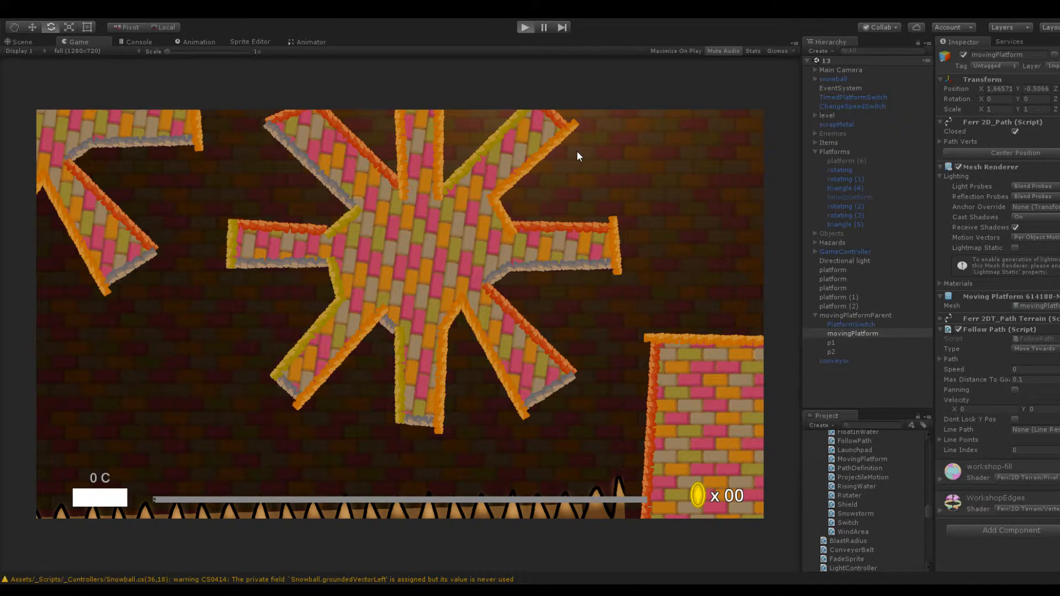
drag(425, 329, 470, 328)
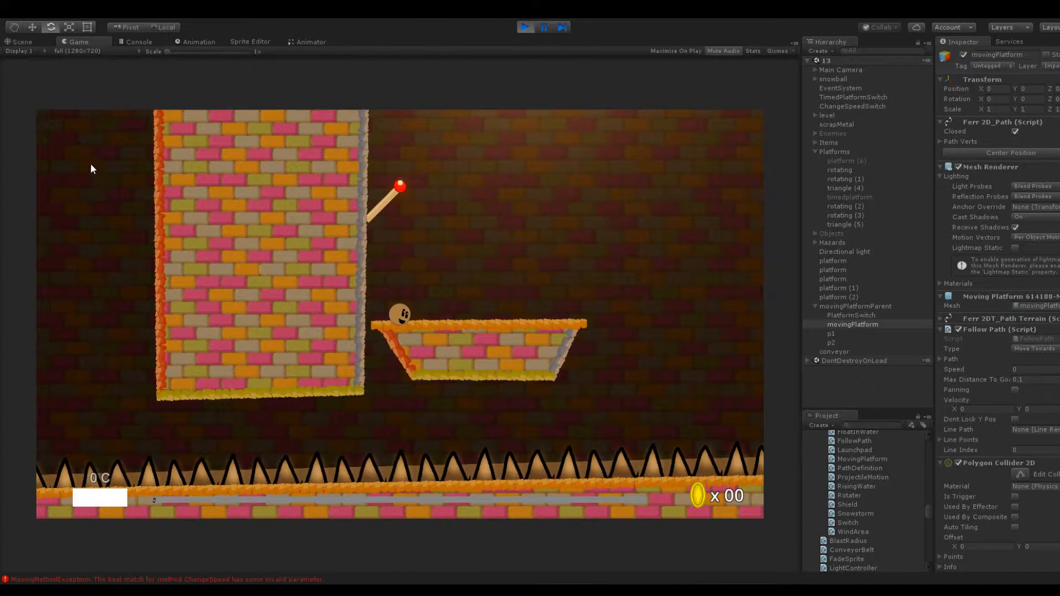
Examine the error logged for the ChangeSpeed call in the console
click(130, 40)
click(127, 248)
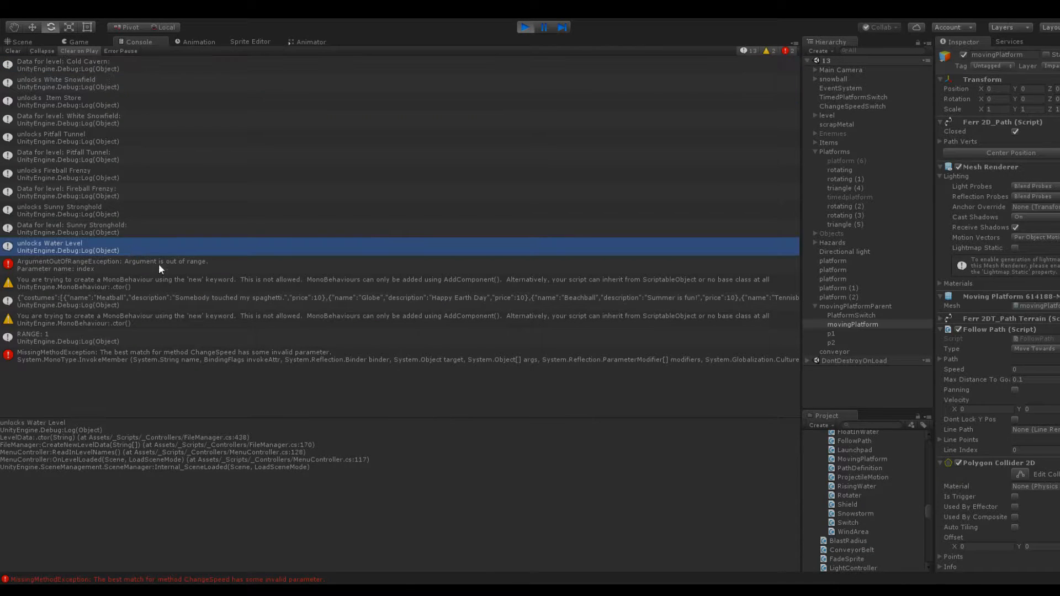
click(302, 355)
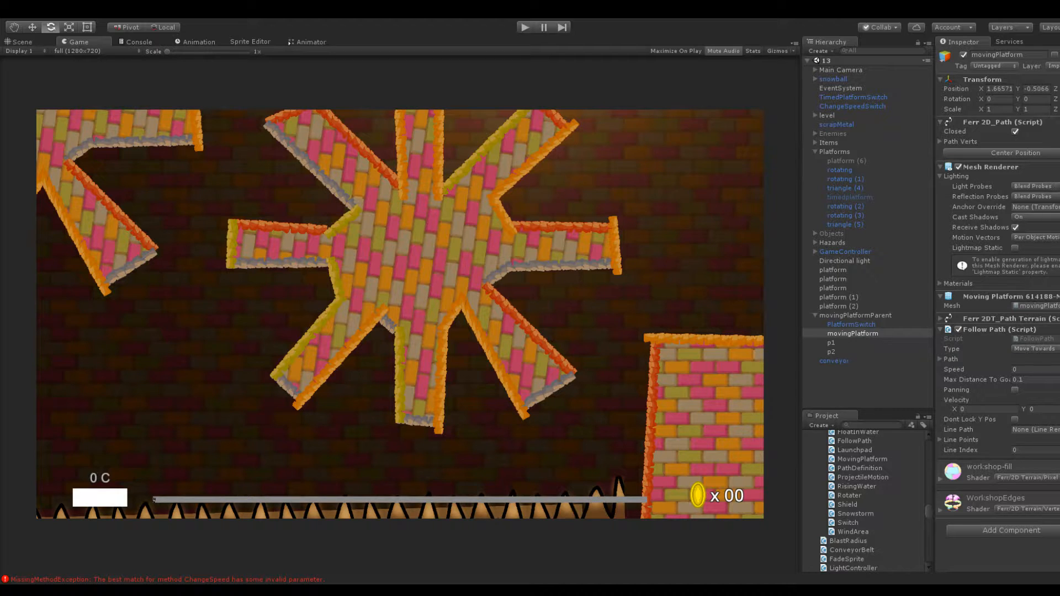
Run the level again and launch the snowball to the moving platform to retest the switch
click(466, 447)
click(524, 27)
click(525, 26)
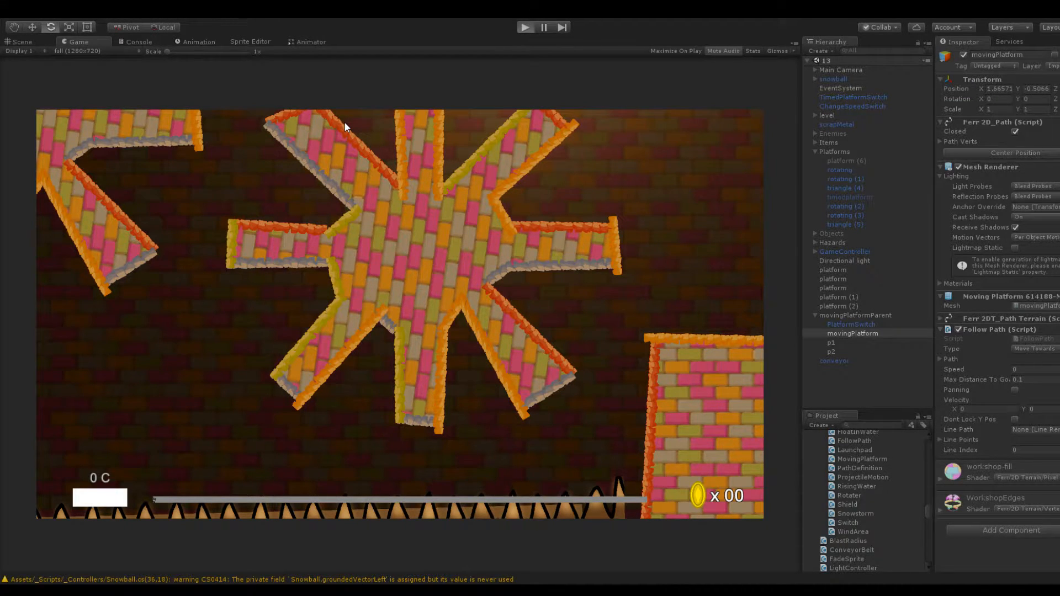
key(ctrl+p)
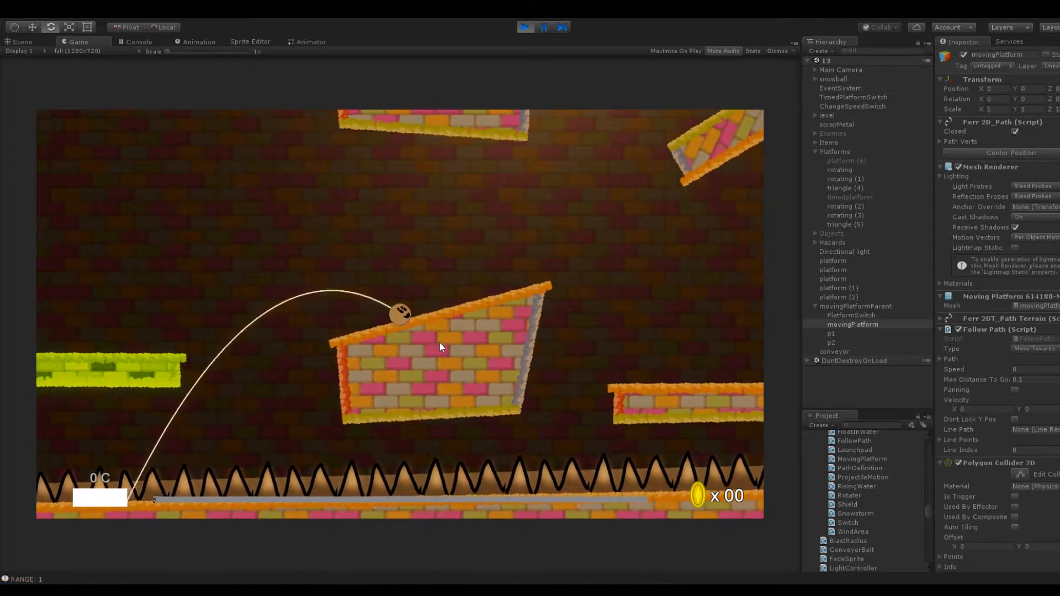
drag(402, 315, 471, 345)
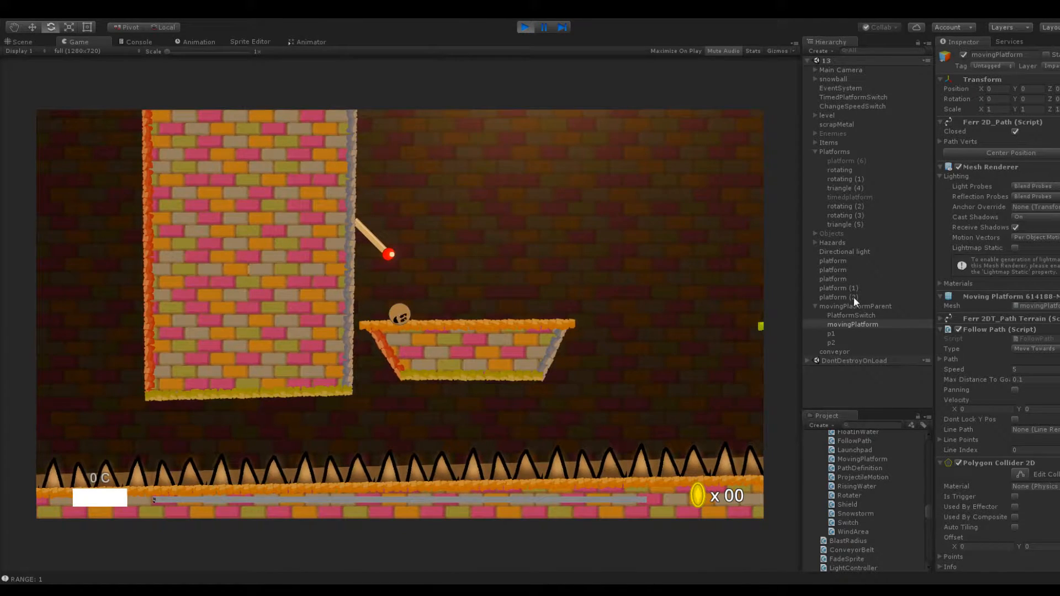
Clear the console log and return to the running game
click(136, 43)
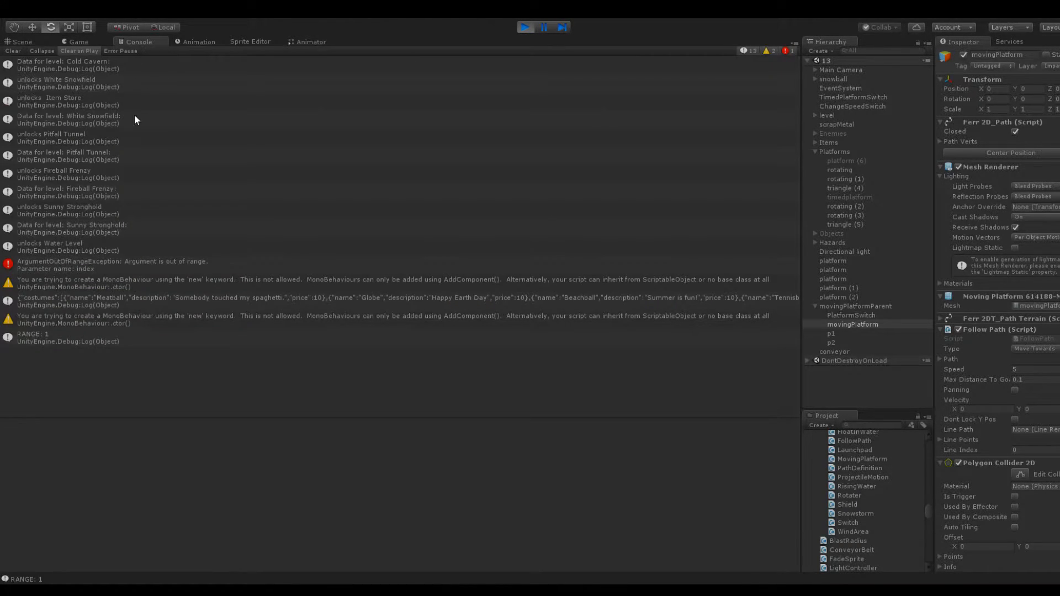
click(13, 51)
click(78, 41)
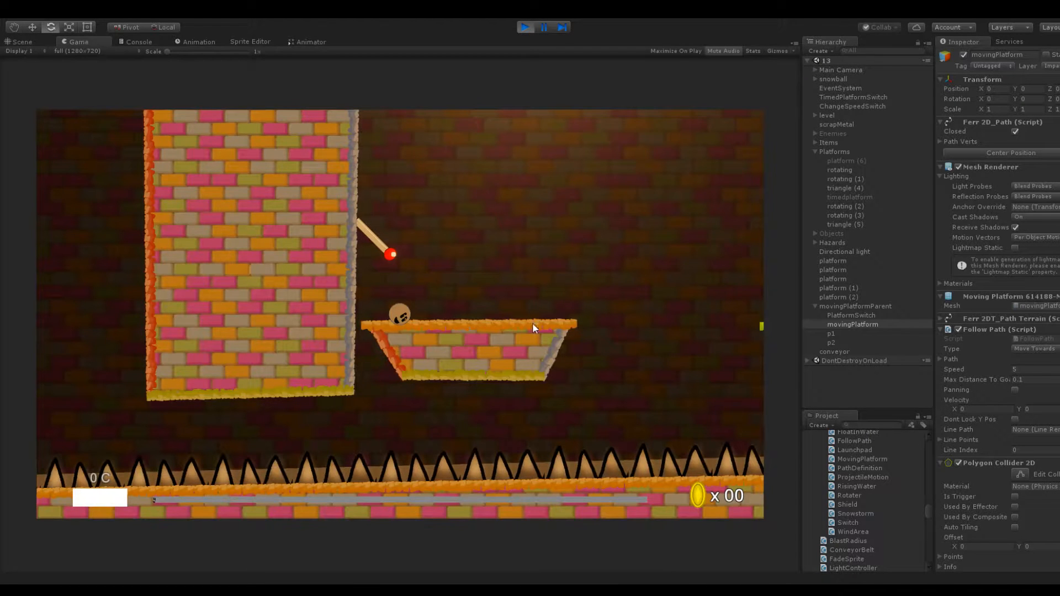
Examine PlatformSwitch's parameters and movingPlatform's Follow Path settings while flipping the switch with the snowball
click(867, 315)
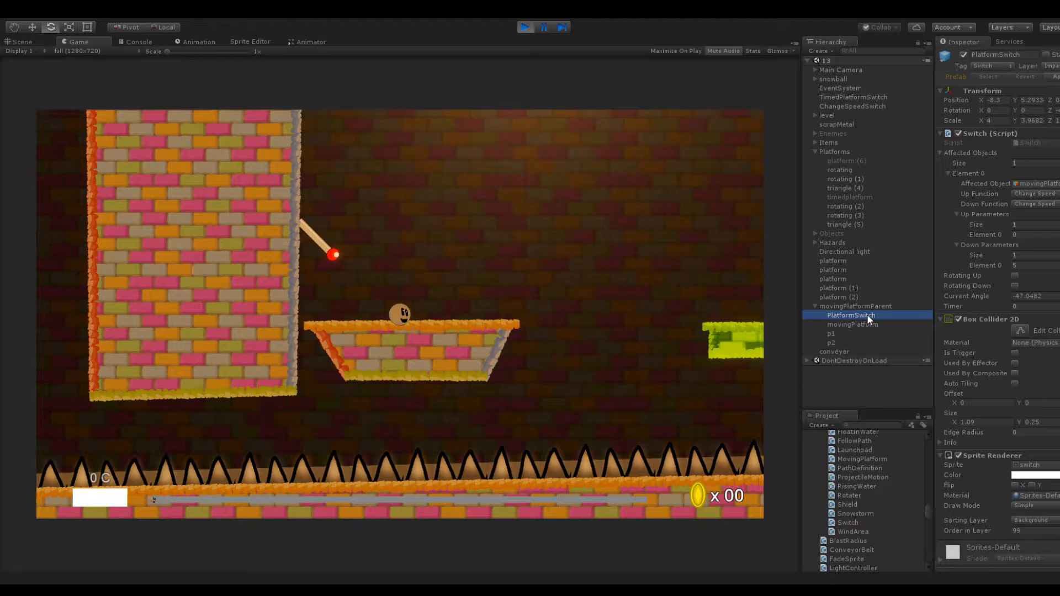
click(415, 352)
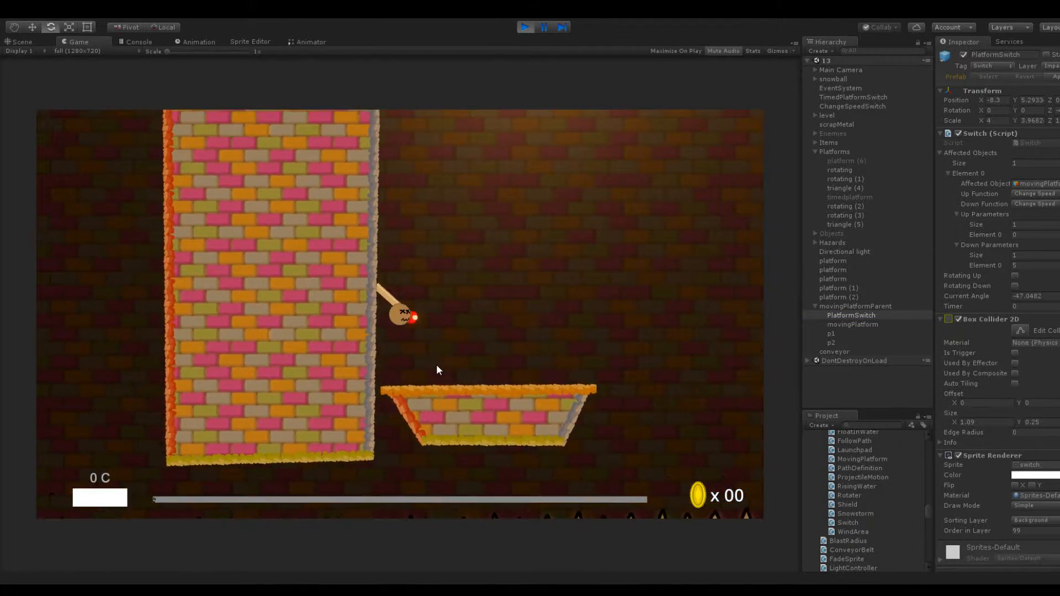
click(852, 325)
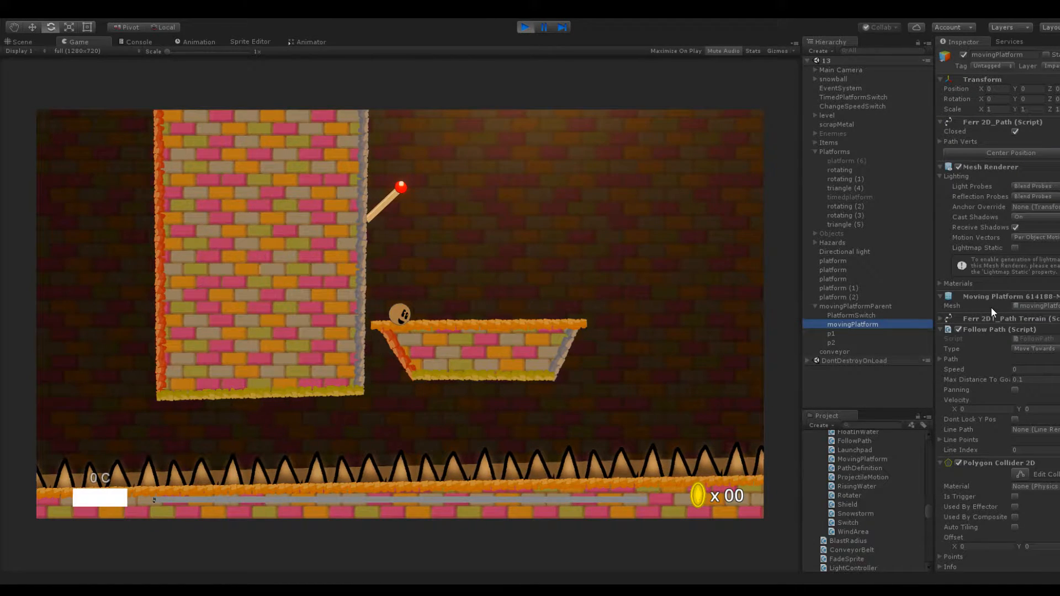
click(948, 360)
drag(409, 319, 403, 383)
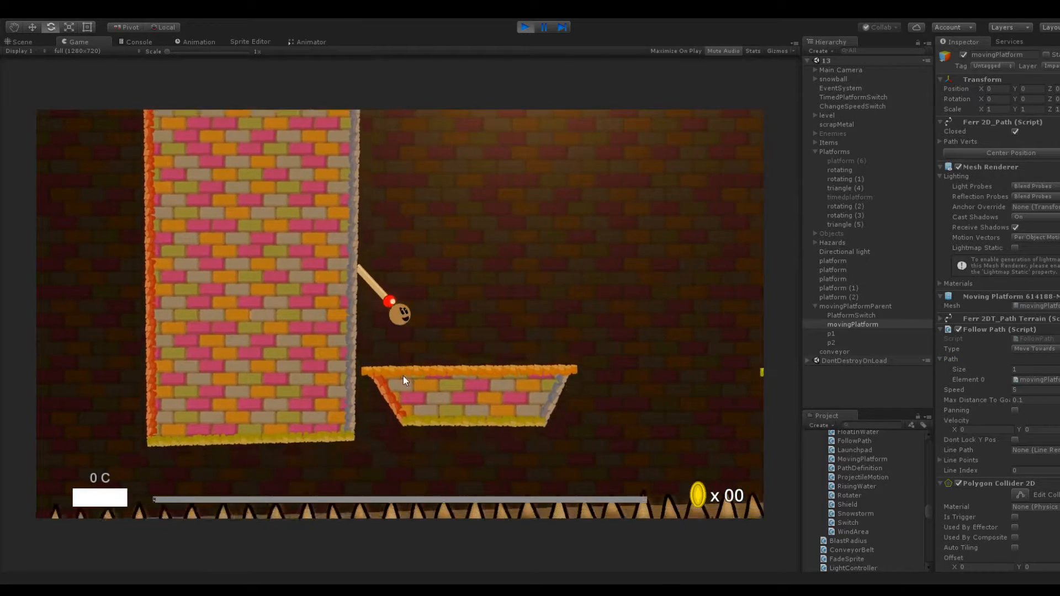
Enable Panning in movingPlatform's Follow Path script during the test run, stop the game and enable it again in edit mode
click(1014, 410)
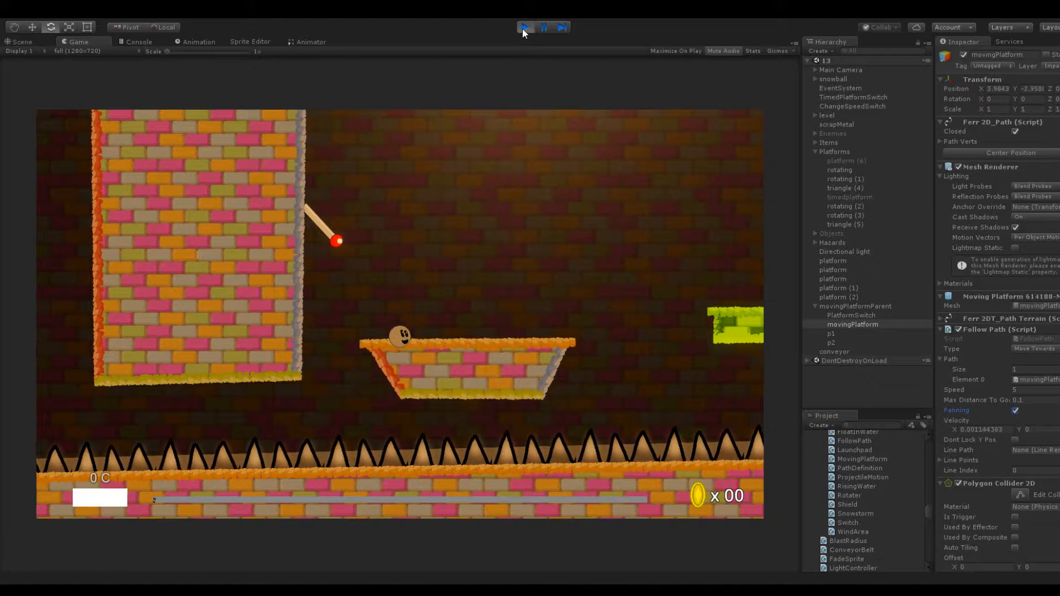
click(523, 29)
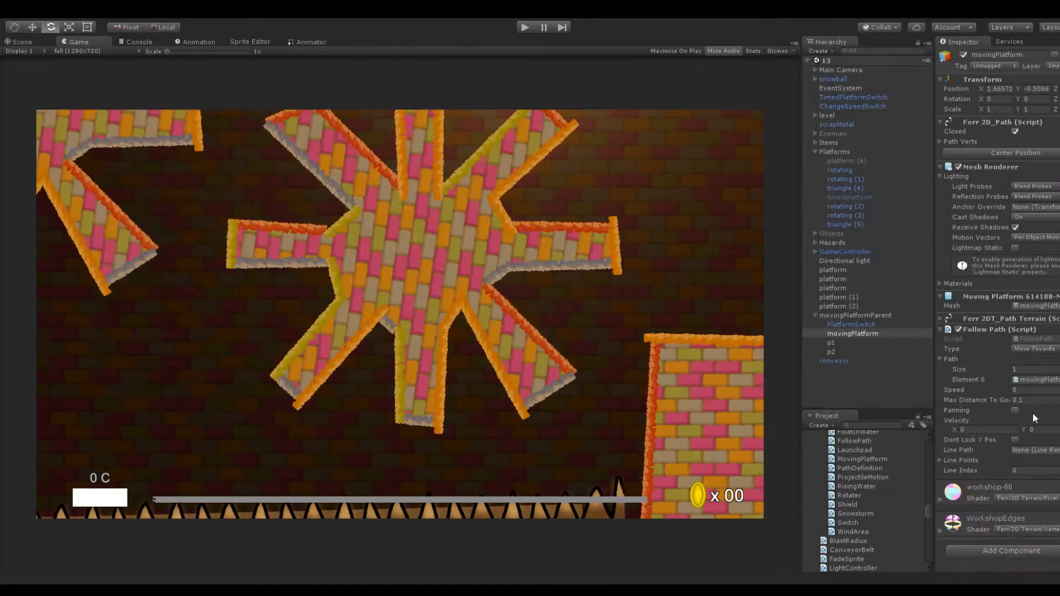
click(1015, 417)
click(1015, 411)
Play-test the level up to the moving platform and inspect movingPlatformParent's Path Definition and the p2 point
click(524, 27)
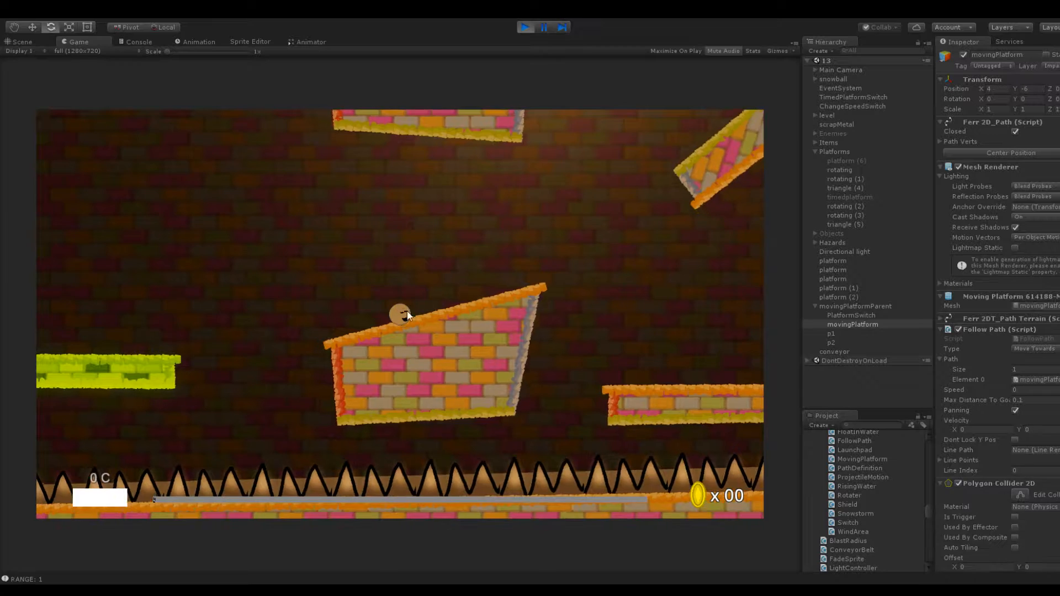
click(555, 329)
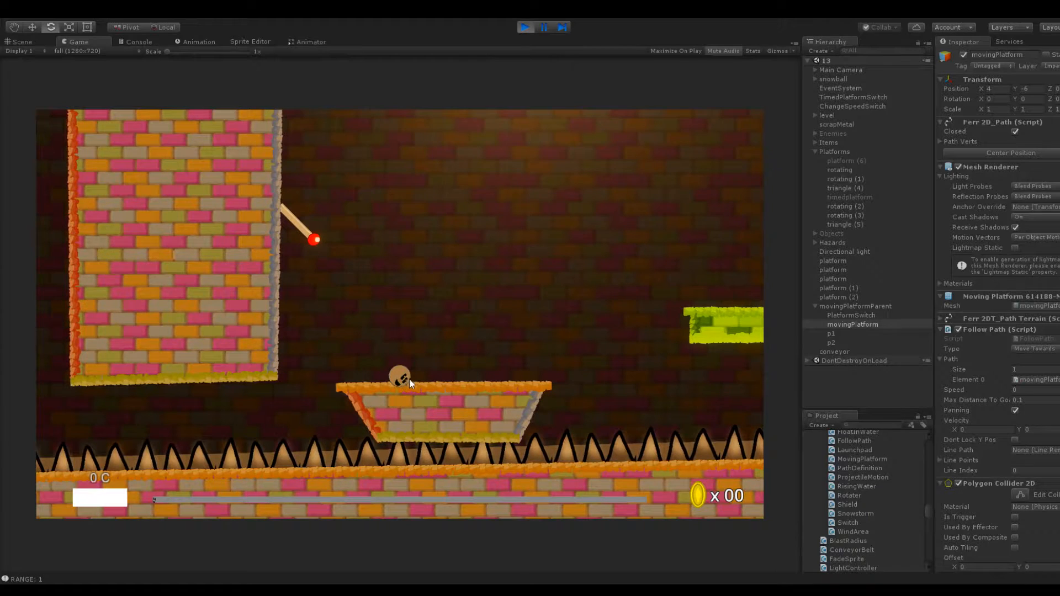
click(845, 315)
click(851, 308)
click(856, 341)
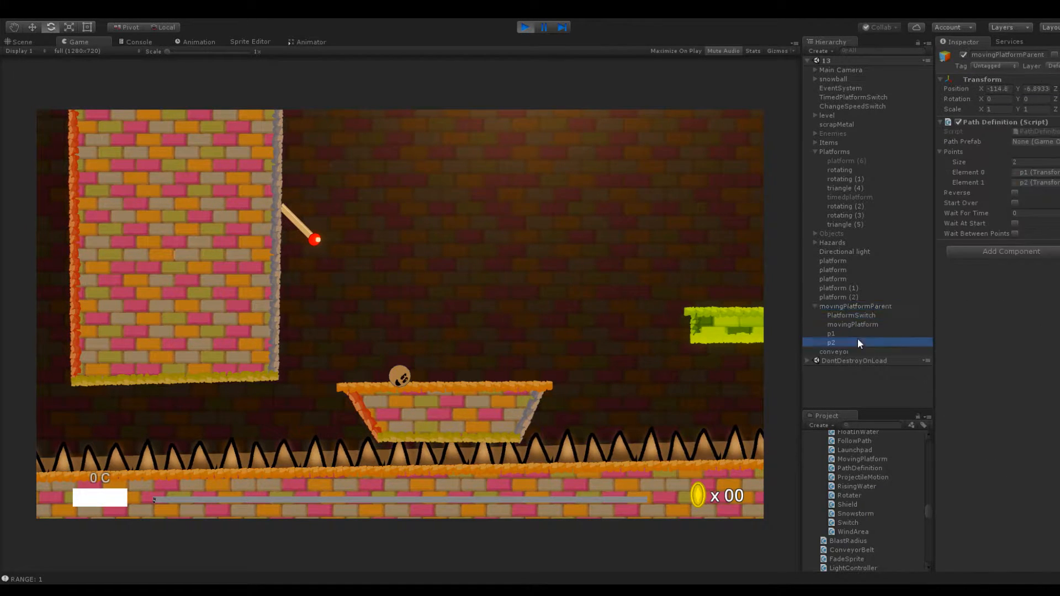
Launch the snowball at the switch to test the platform's motion, stop the game and return to the scene view
click(365, 365)
drag(451, 378, 452, 378)
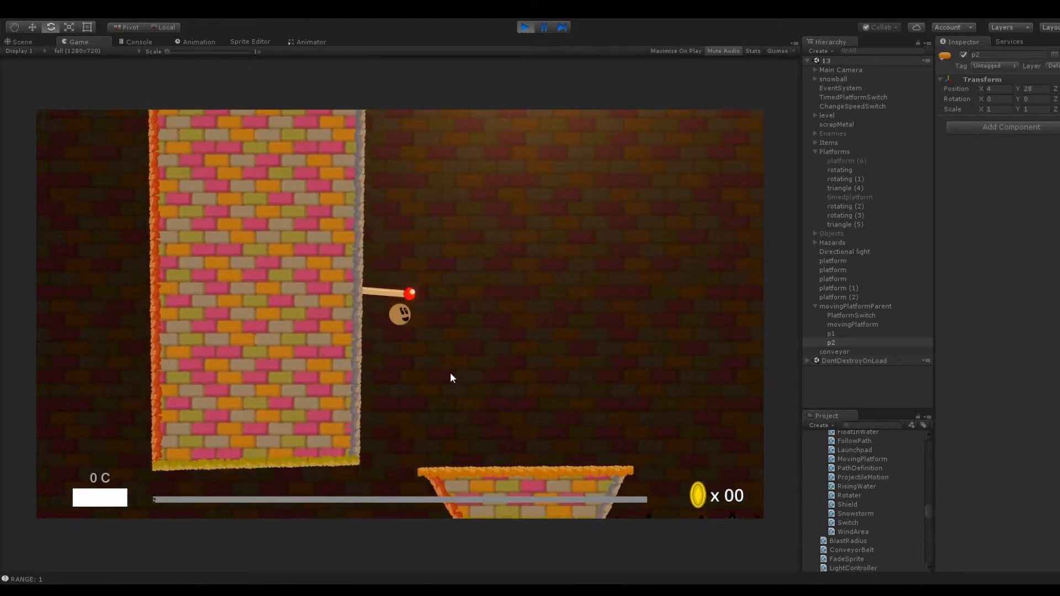
drag(415, 408, 417, 498)
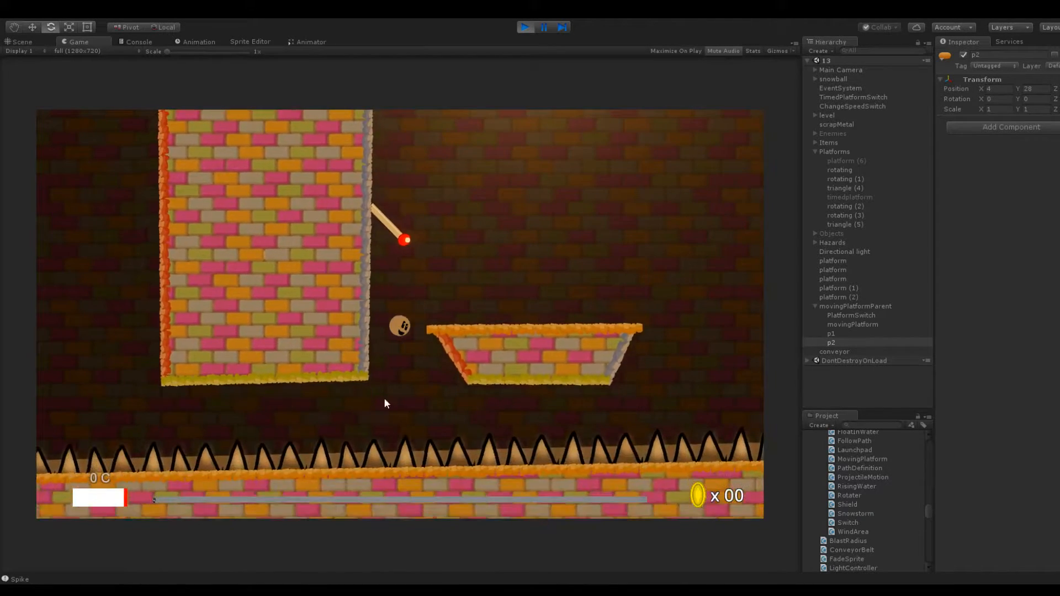
click(524, 27)
click(23, 41)
scroll(320, 138, up, 5)
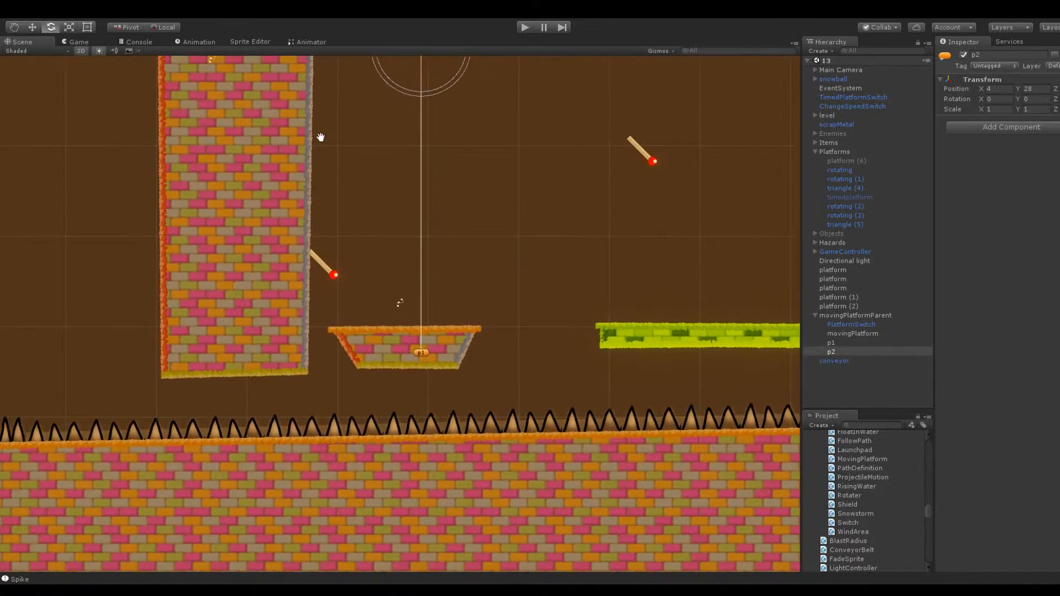
Set the p1 path point's position to X 0, Y 0 and check it against the moving platform
click(408, 380)
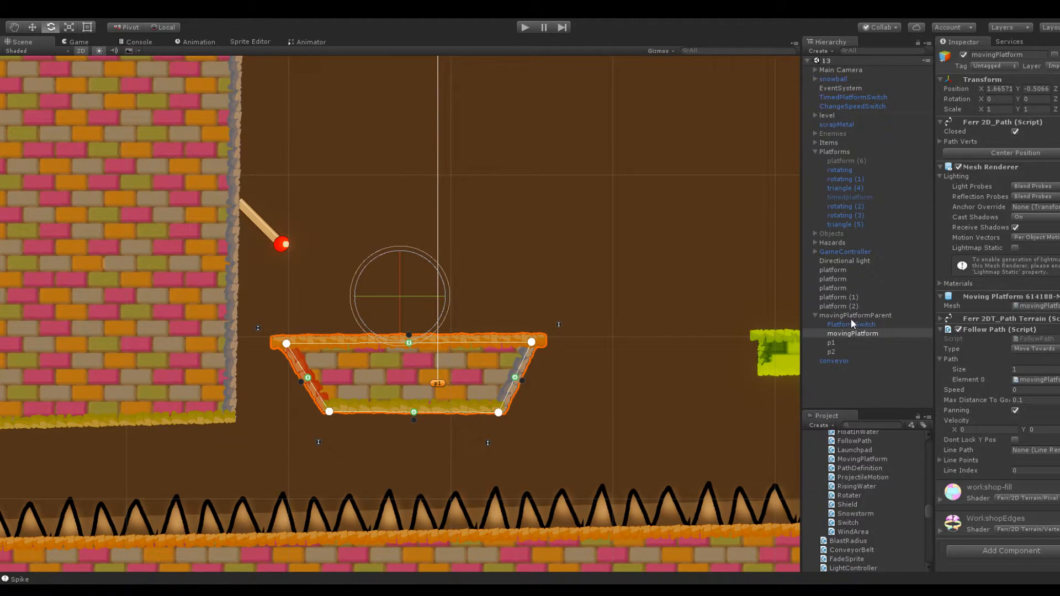
click(830, 343)
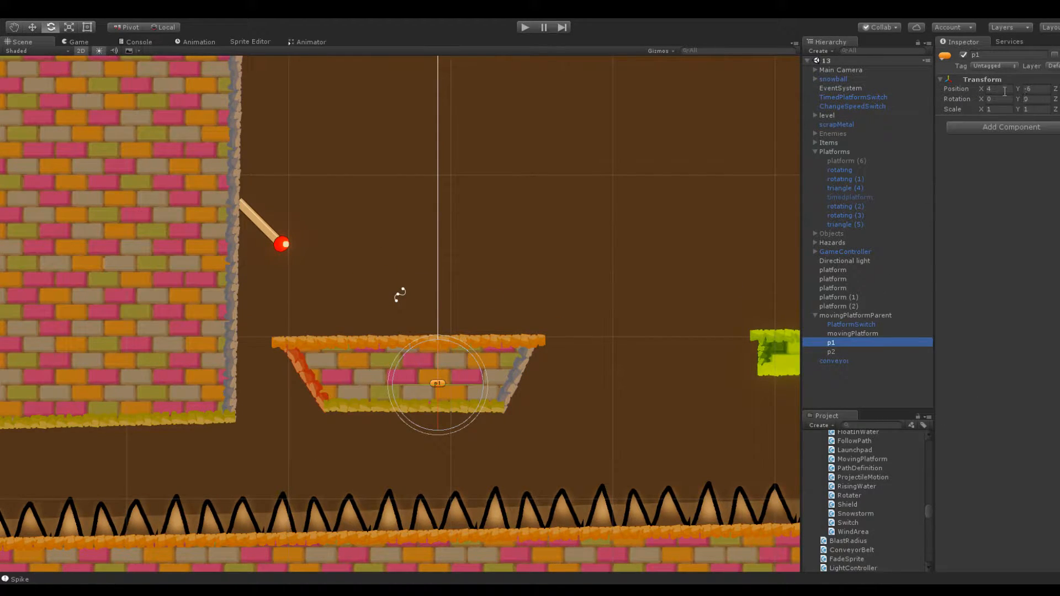
text(0)
key(Return)
click(477, 364)
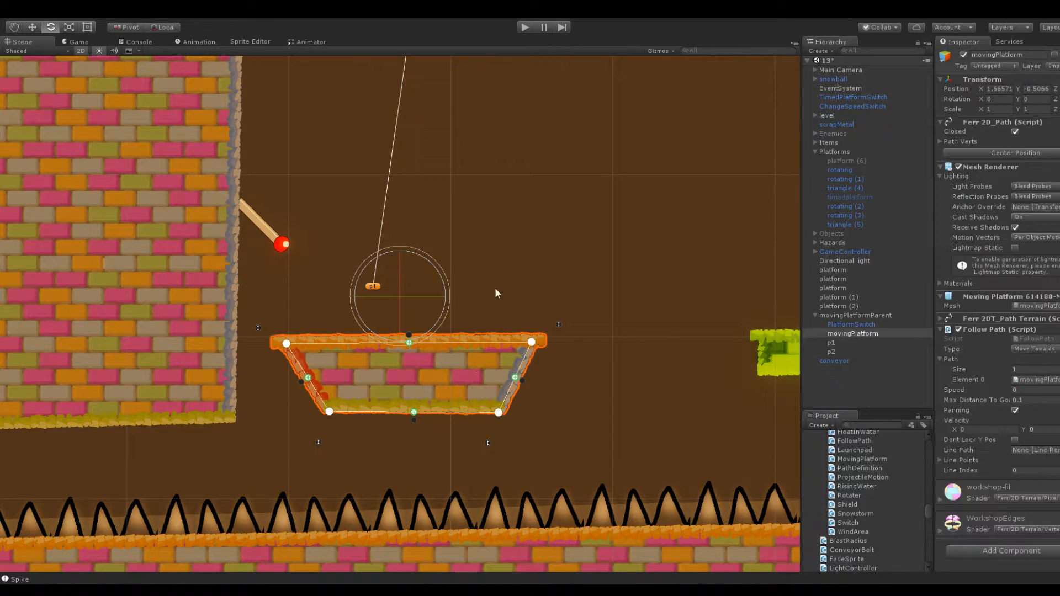
scroll(391, 307, up, 3)
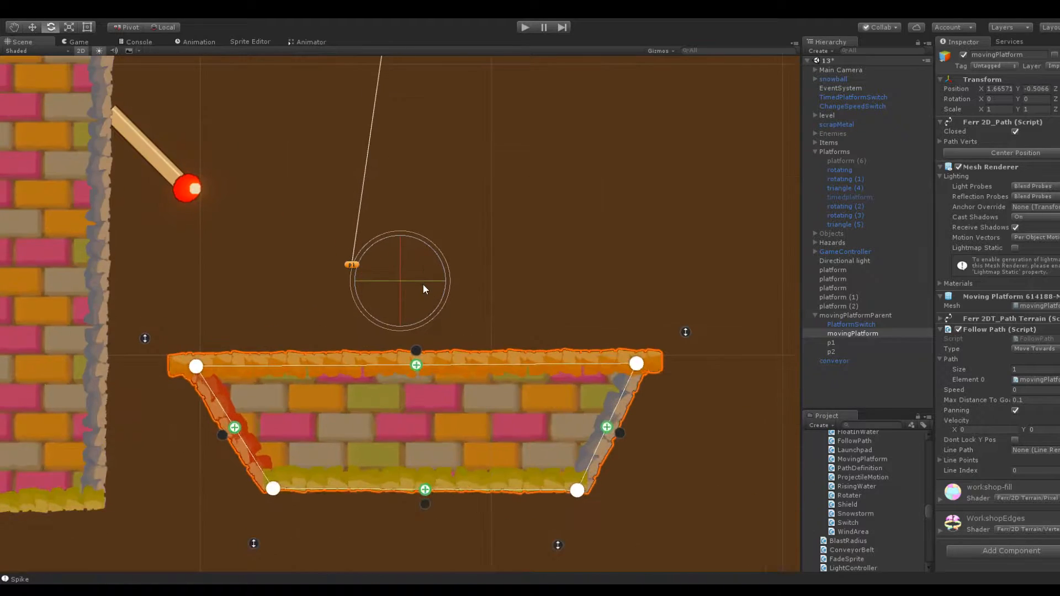
Set p1's X position to 1 and adjust its Y position so the point sits just above the moving platform
click(841, 344)
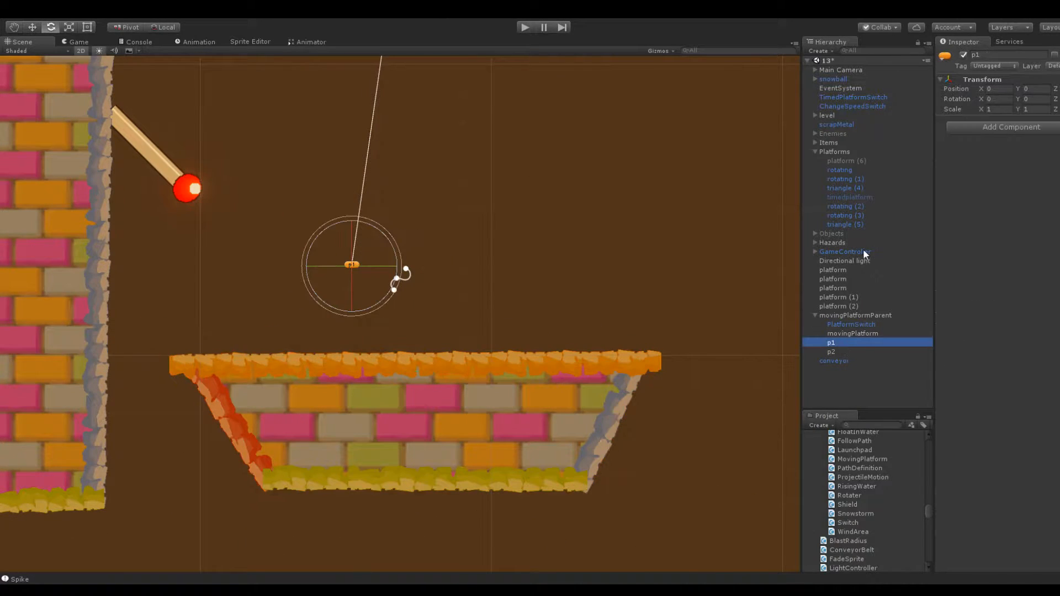
text(2)
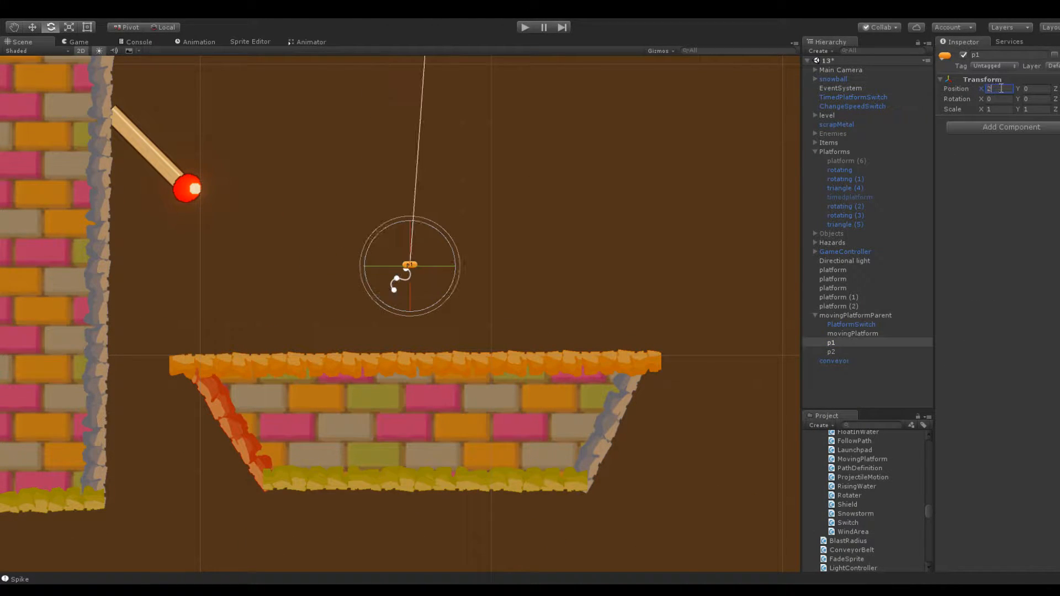
key(BackSpace)
text(1)
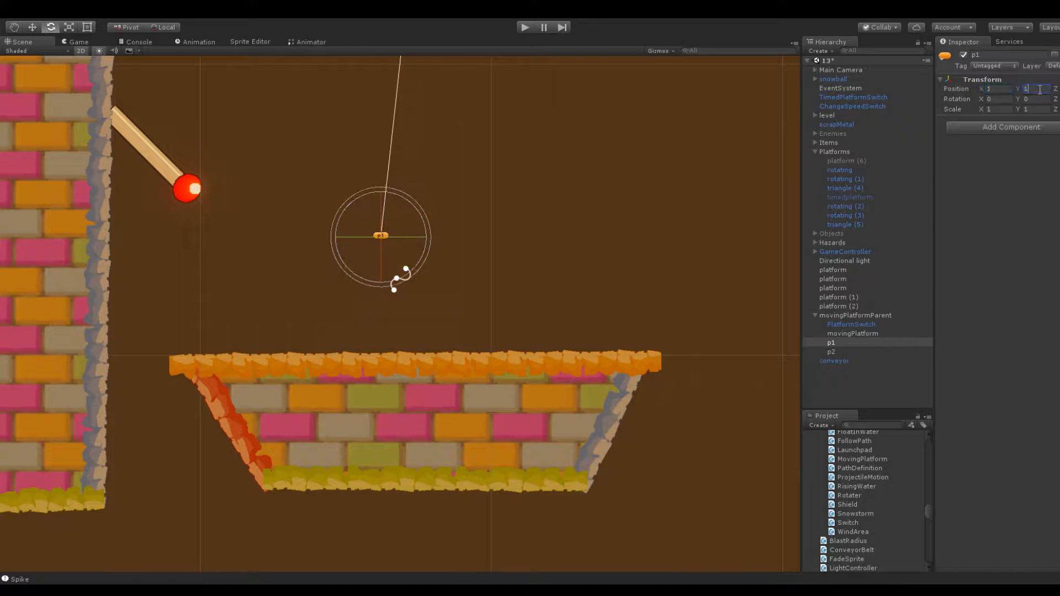
Move all four corner vertices of movingPlatform upward so its upper edge meets p1, keeping the trapezoid narrower at the base
click(563, 351)
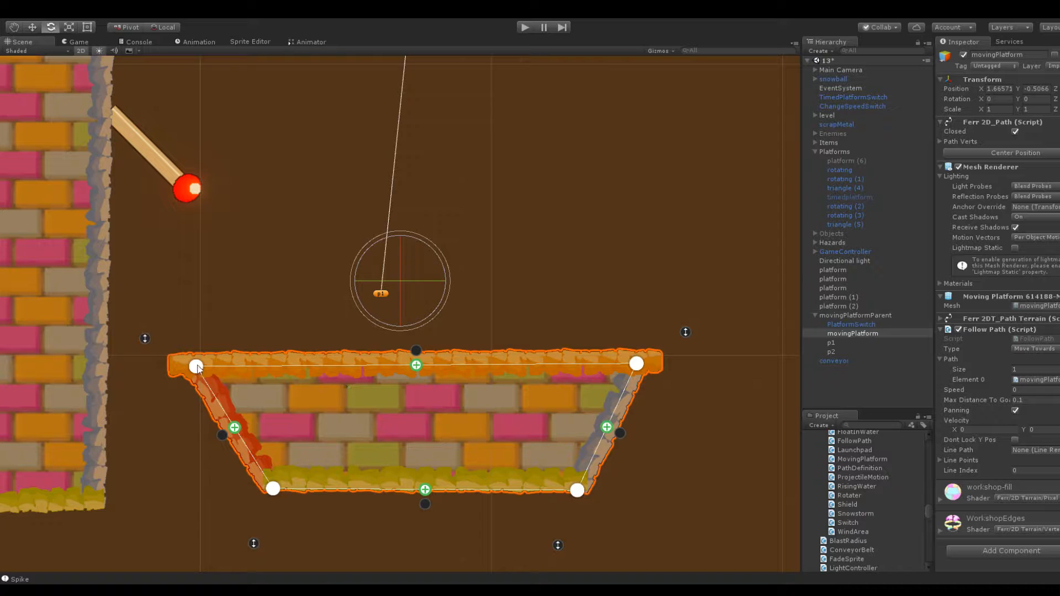
drag(196, 366, 194, 310)
drag(636, 368, 606, 307)
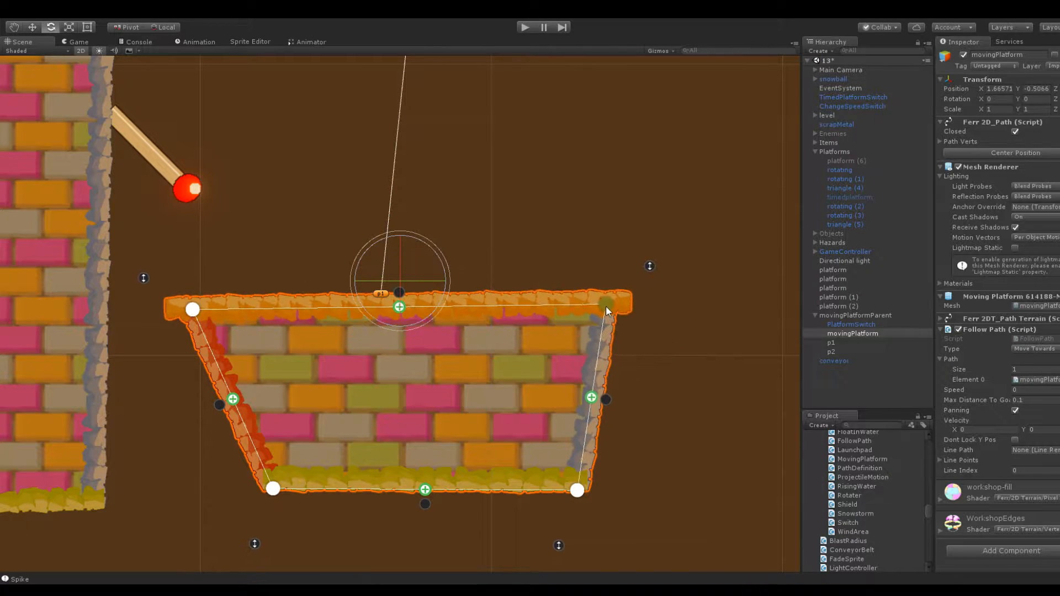
drag(272, 488, 250, 433)
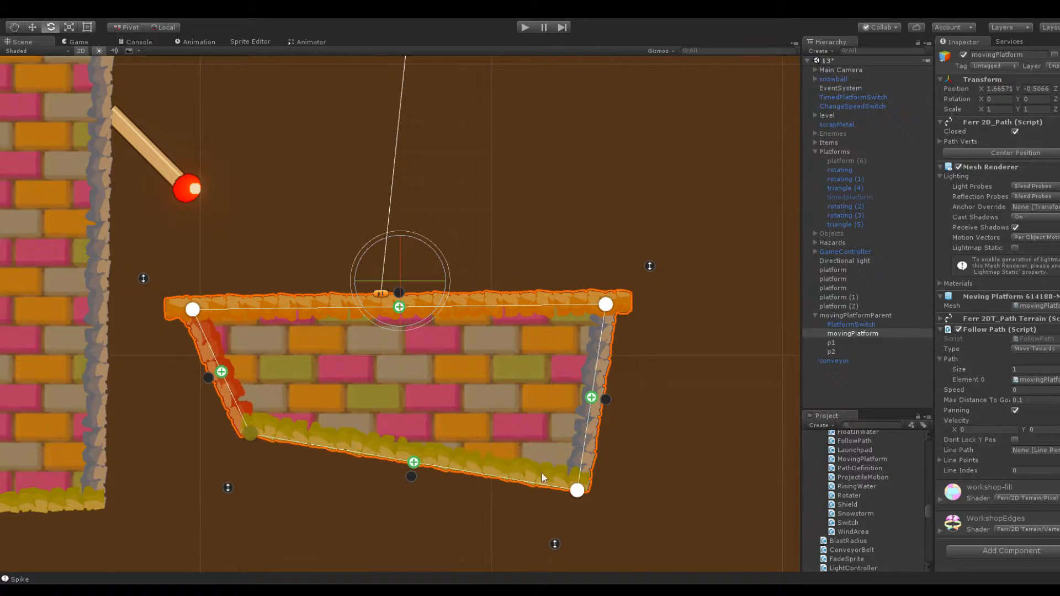
drag(577, 489, 525, 439)
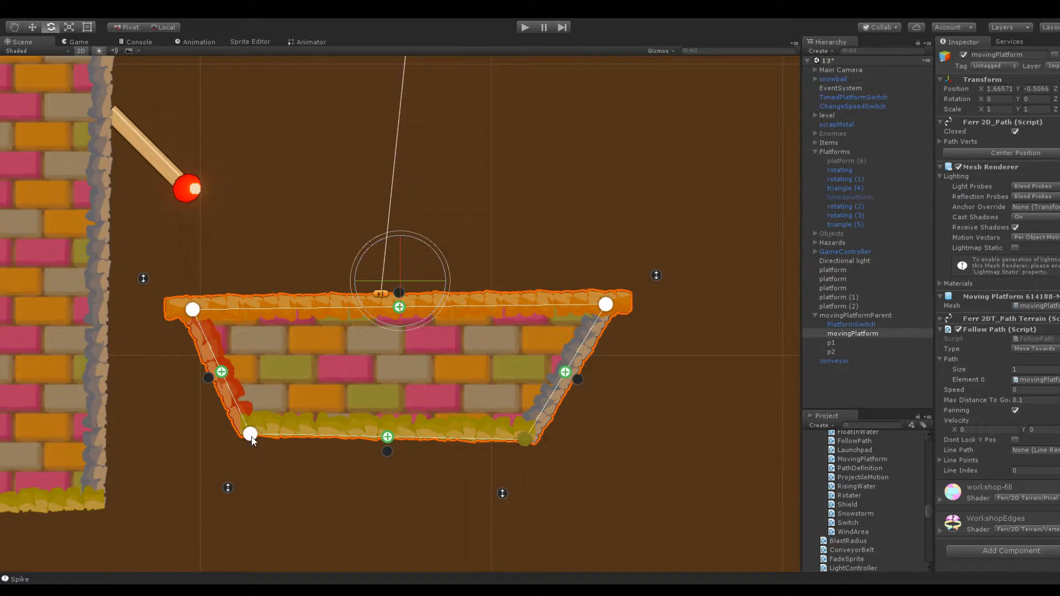
Move movingPlatform's lower corner vertices so its base becomes narrower and more level
drag(251, 439, 274, 440)
drag(531, 440, 531, 432)
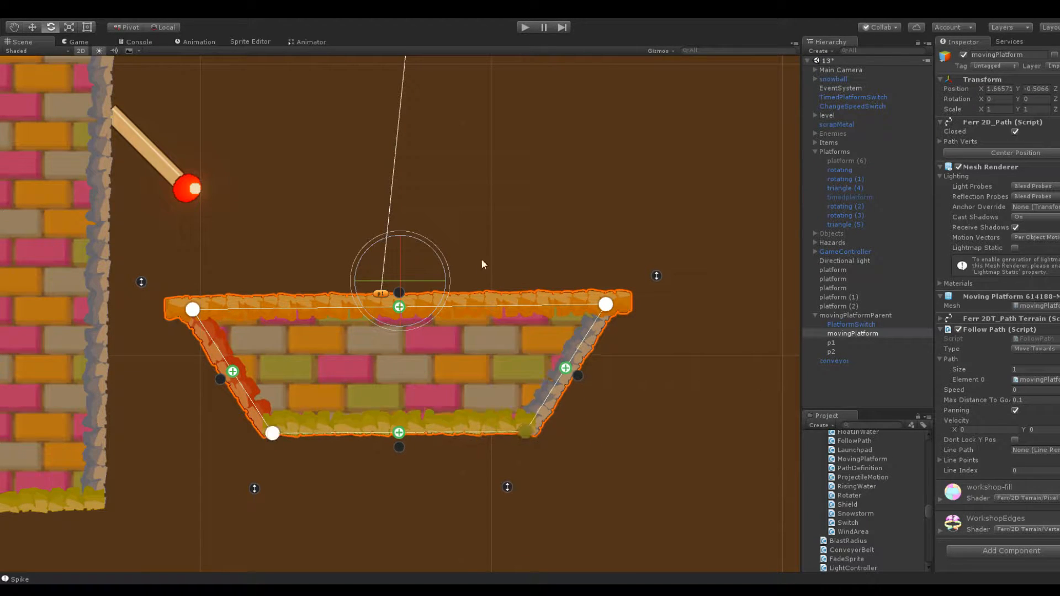
Check the p1 and p2 path points and lower movingPlatformParent slightly toward the spikes, keeping its X position
scroll(393, 284, down, 10)
click(848, 343)
click(848, 351)
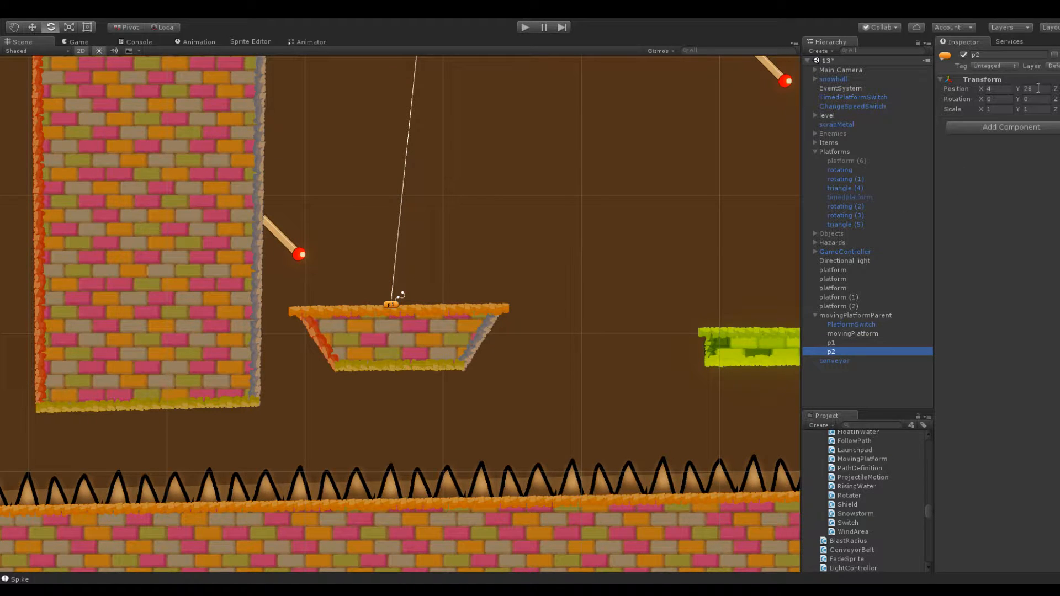
scroll(518, 184, down, 10)
click(489, 244)
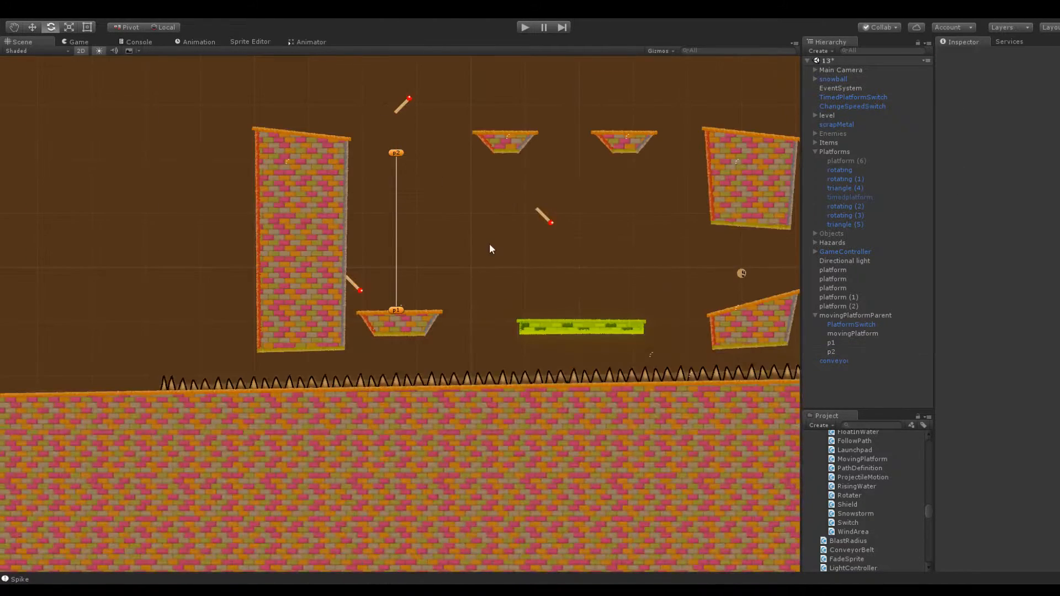
scroll(393, 302, up, 6)
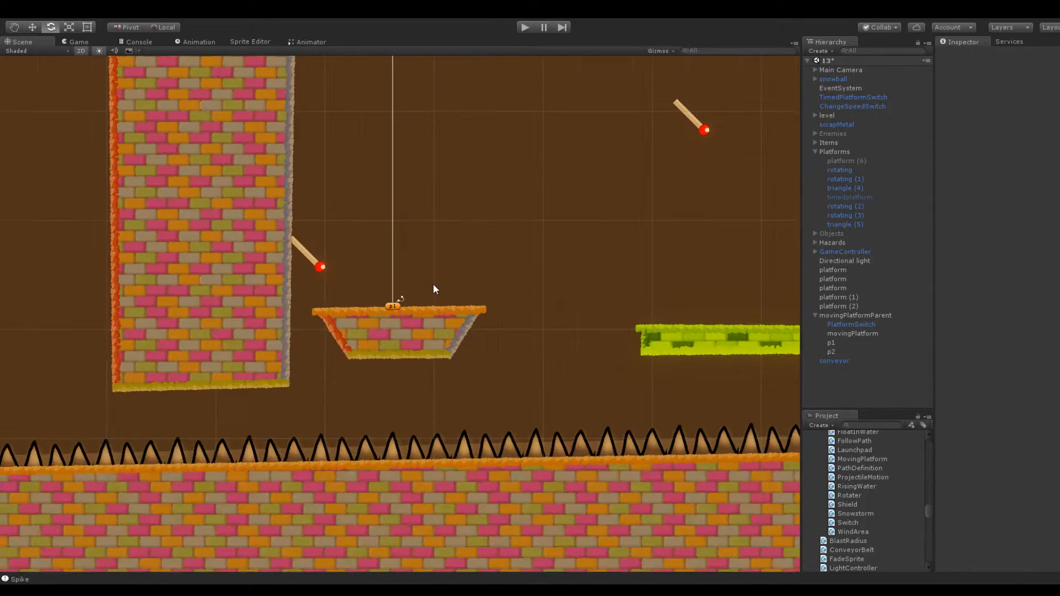
click(860, 316)
drag(1017, 85, 956, 91)
click(660, 168)
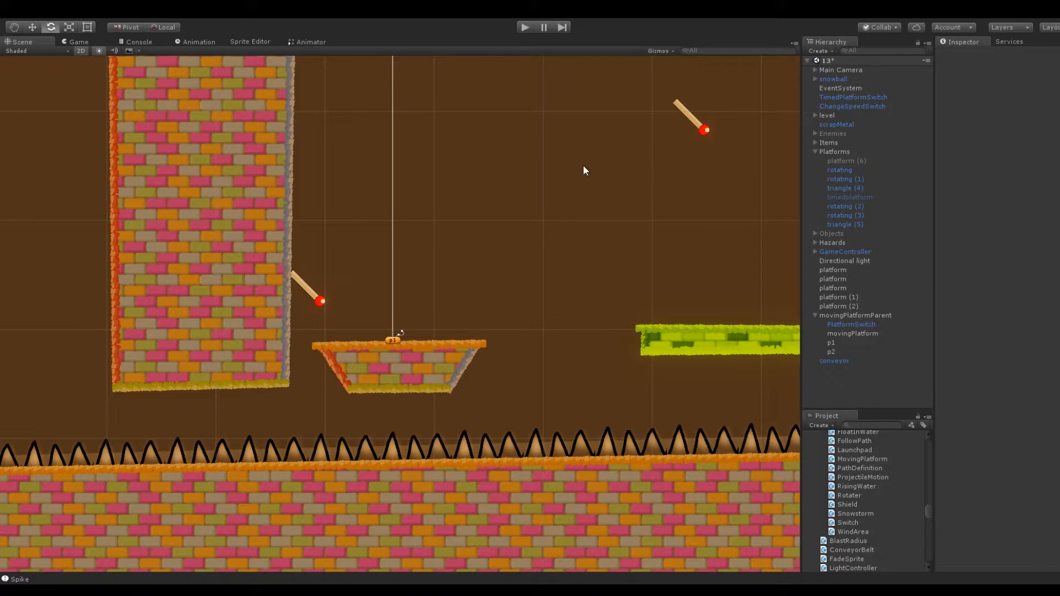
Play-test the level by launching the snowball onto the moving platform and across the upper platforms, and stop the game
click(527, 29)
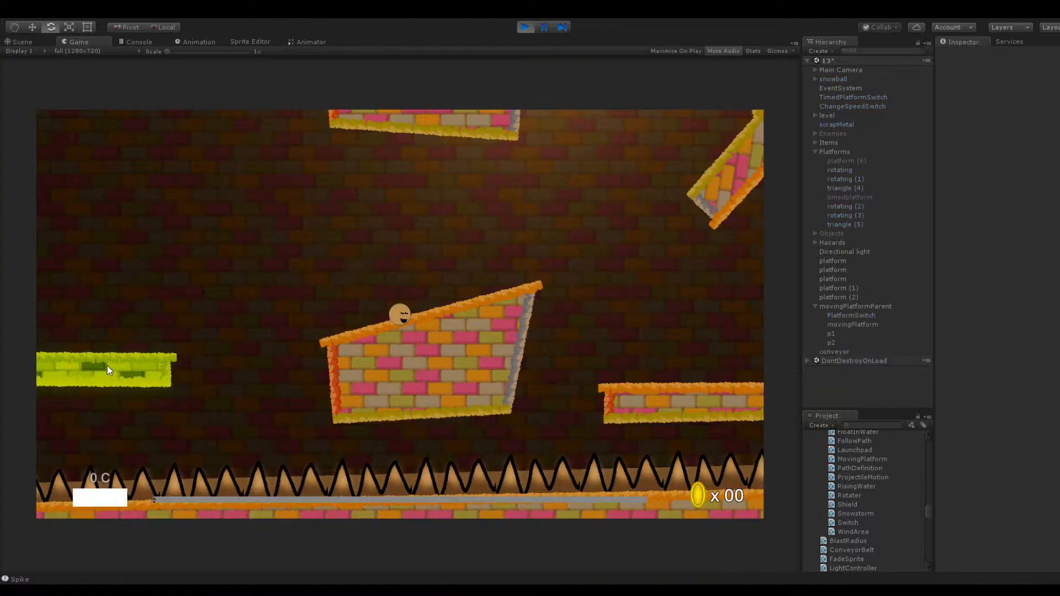
drag(400, 350, 463, 315)
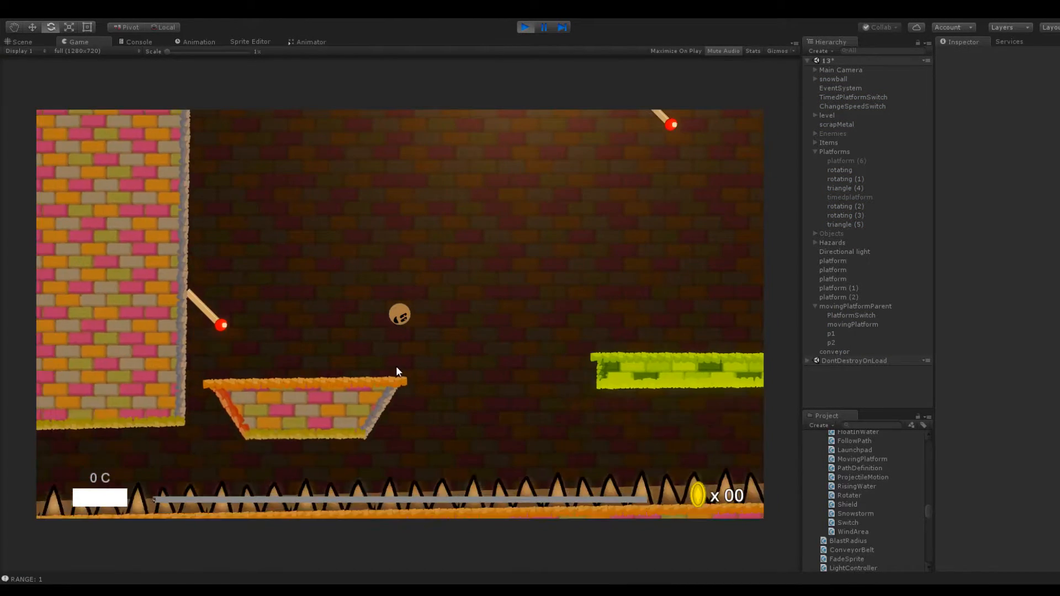
drag(416, 373, 404, 415)
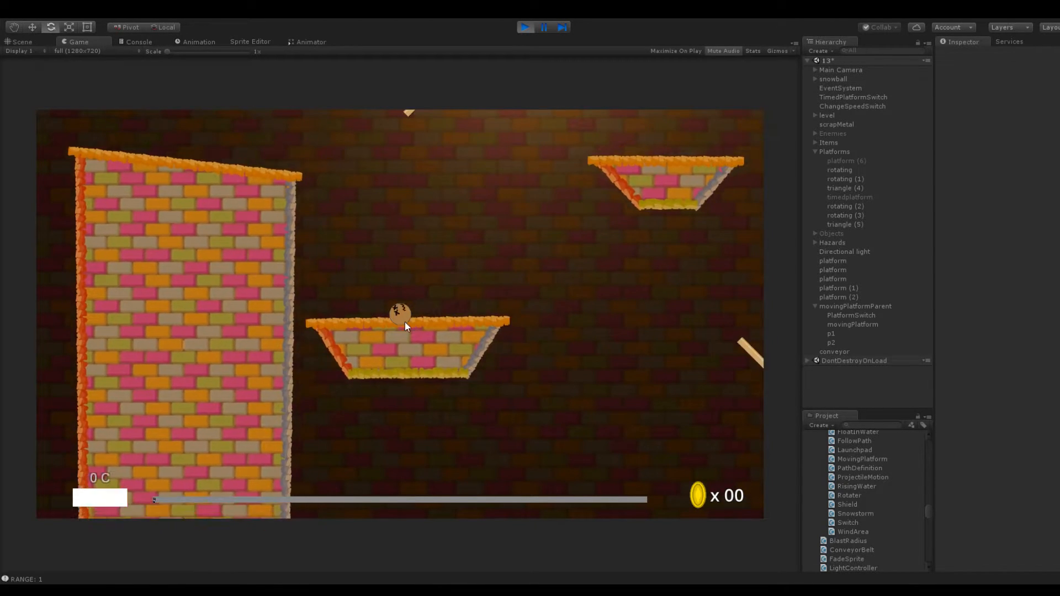
drag(415, 324, 438, 378)
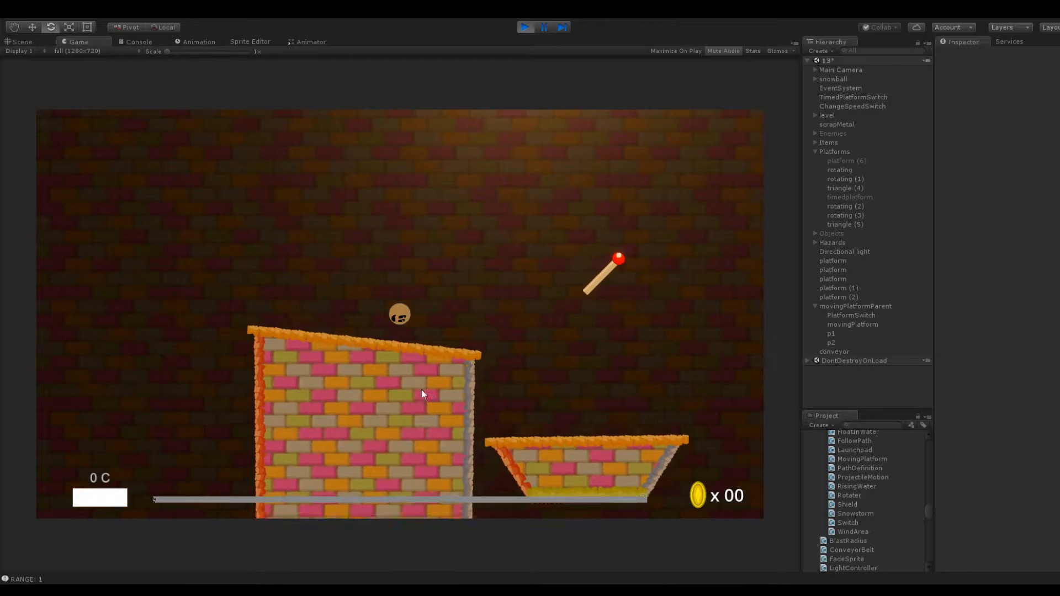
drag(398, 315, 322, 389)
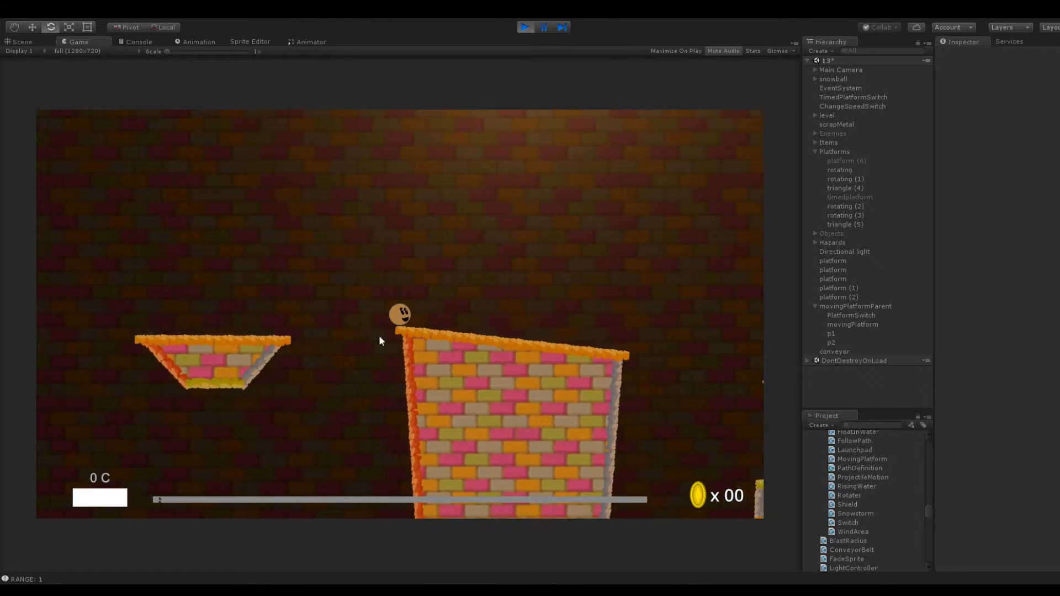
drag(400, 313, 447, 369)
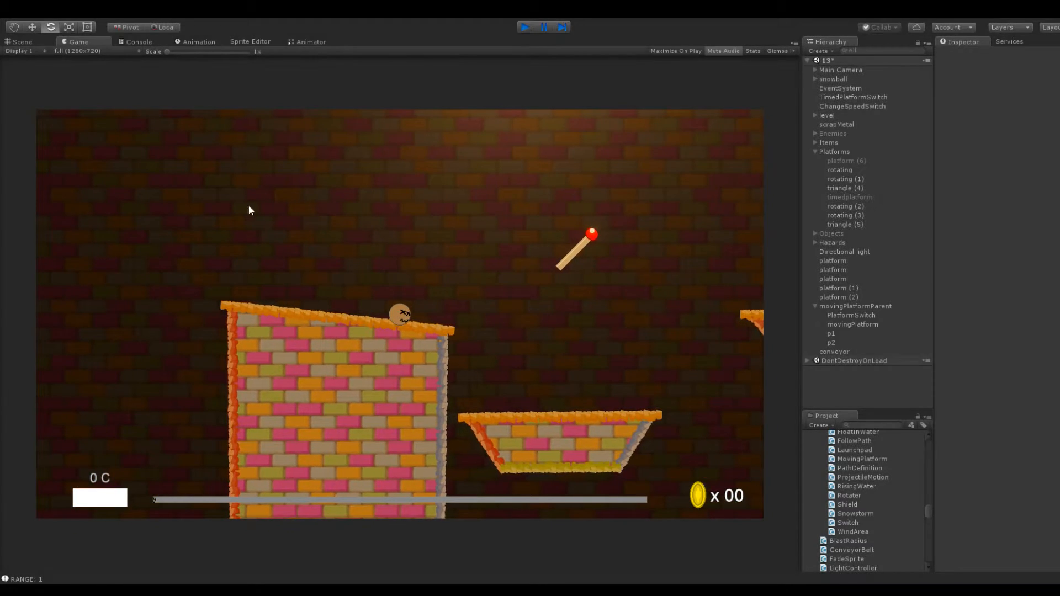
key(ctrl+p)
Inspect platform (2) and the neighbouring upper platforms, collapsing movingPlatformParent in the hierarchy
scroll(436, 138, down, 5)
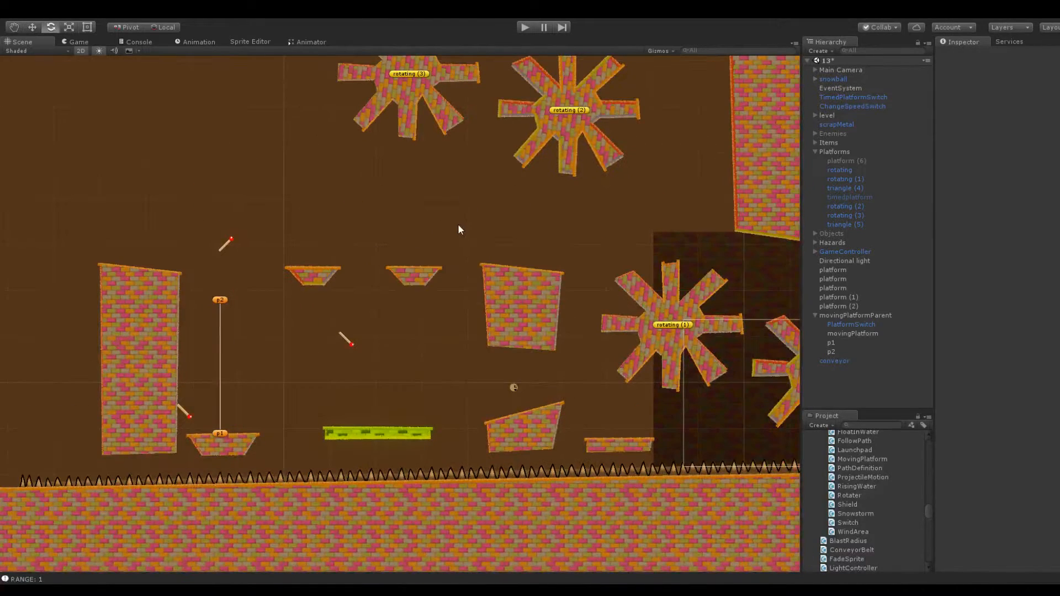
click(847, 307)
scroll(434, 234, up, 5)
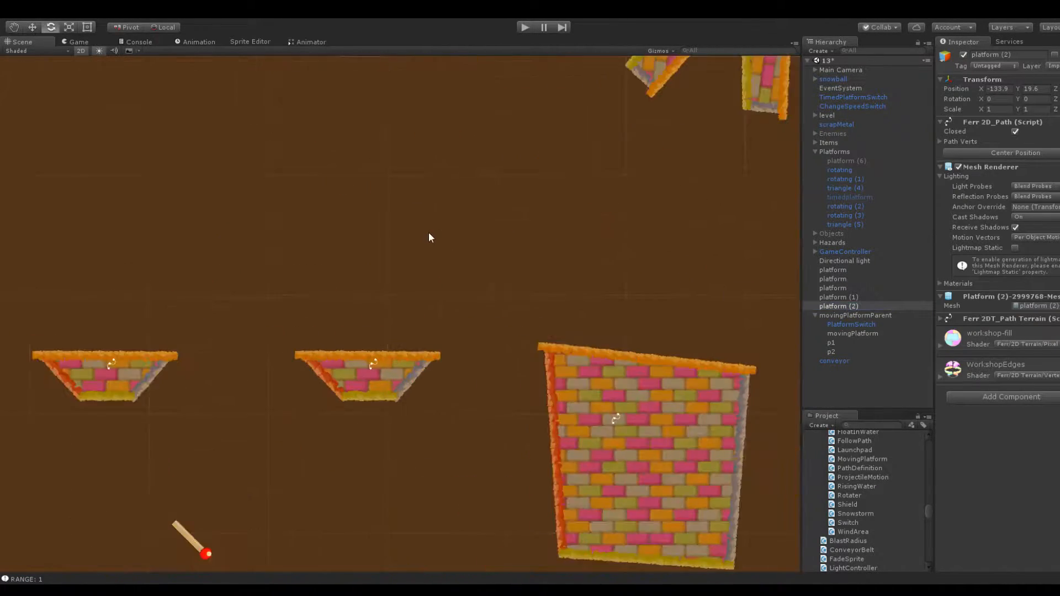
click(816, 315)
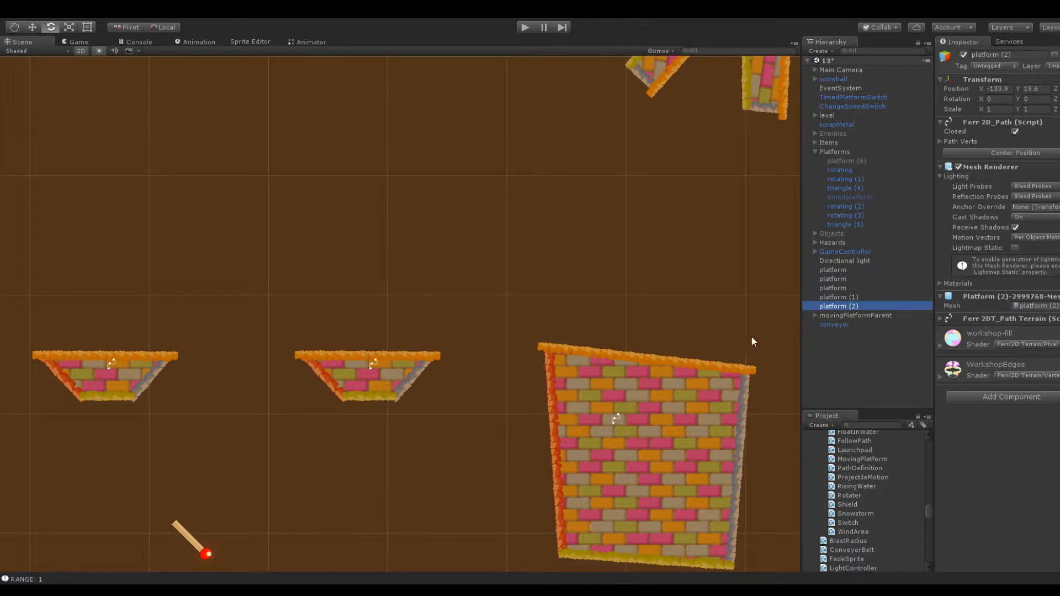
click(393, 359)
click(599, 372)
click(465, 296)
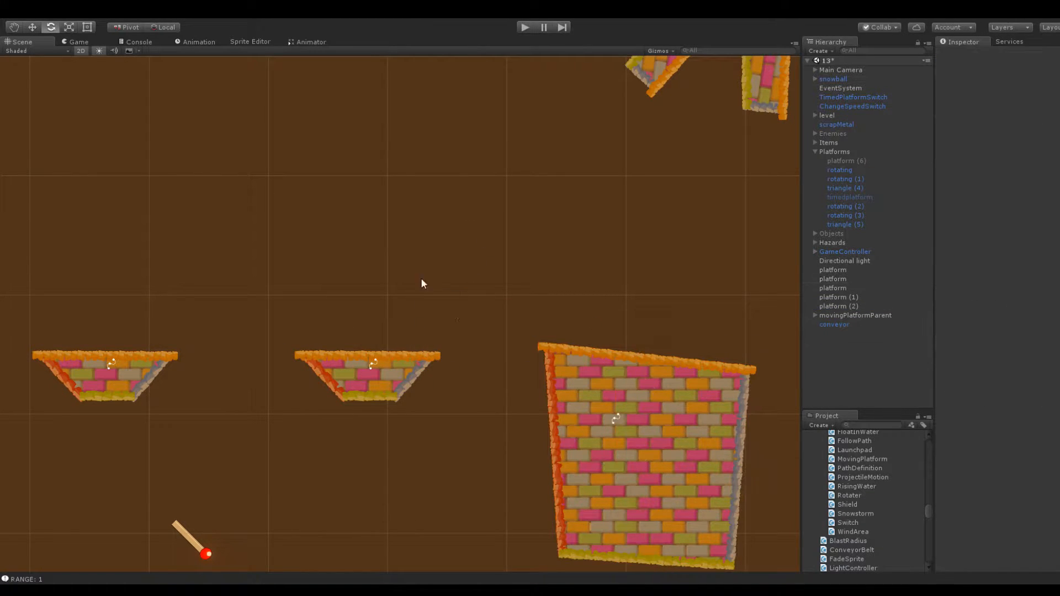
Expand the Objects group and examine the components of the rotating platforms, scrapMetal and the ungrouped platform objects
click(814, 252)
click(814, 251)
click(815, 241)
click(814, 241)
click(814, 234)
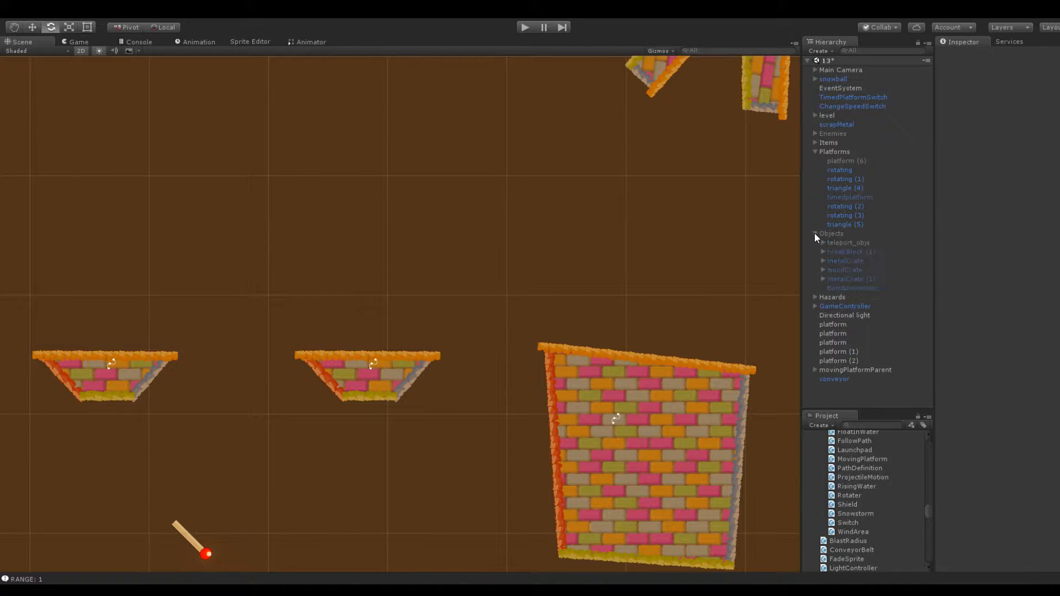
click(846, 225)
click(843, 206)
click(846, 197)
click(845, 188)
click(846, 179)
click(846, 171)
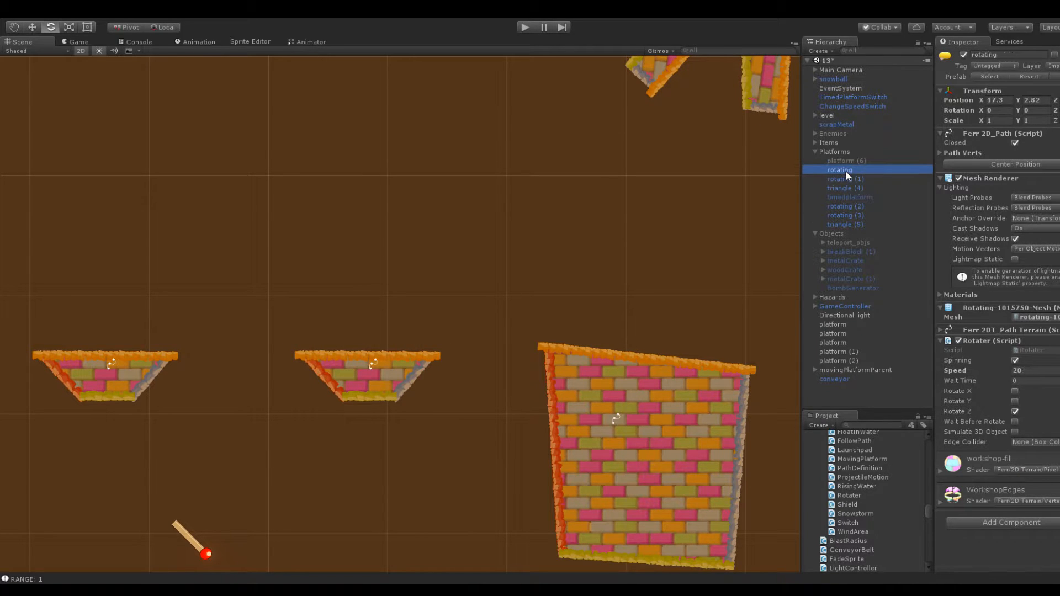
click(839, 125)
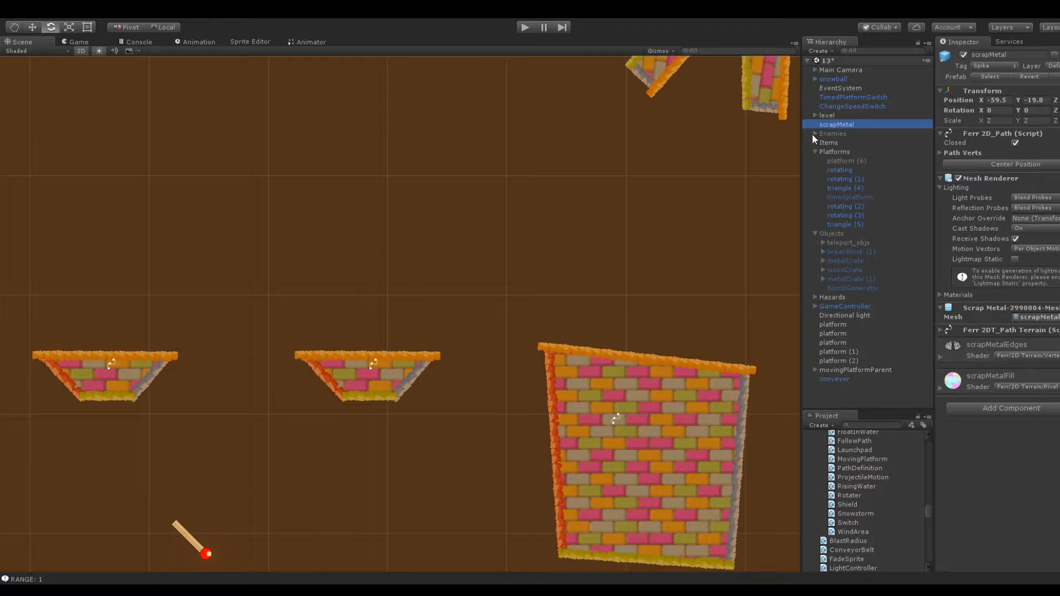
click(837, 370)
click(833, 360)
click(833, 352)
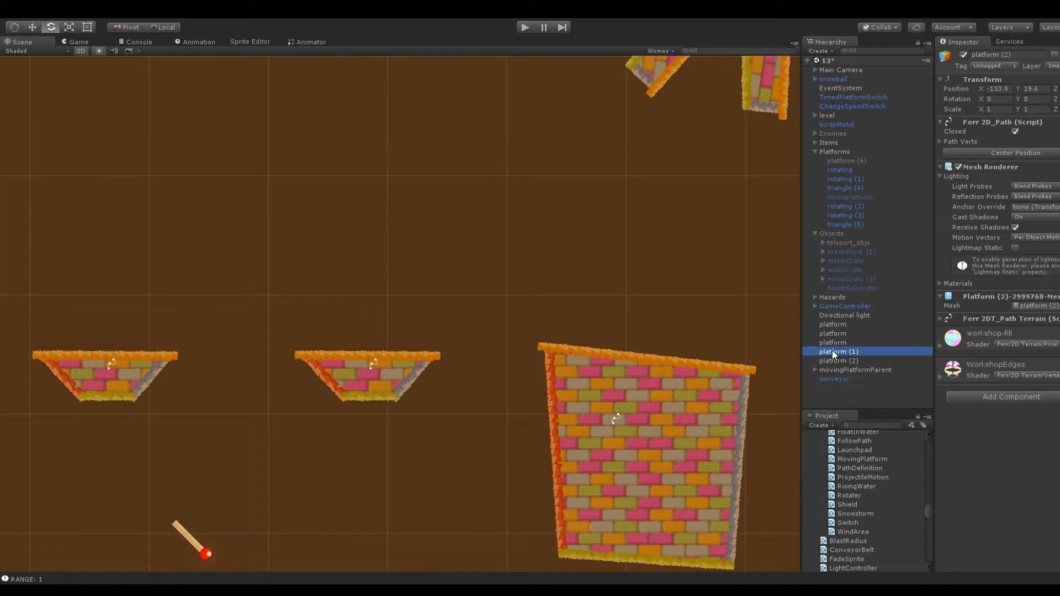
click(832, 333)
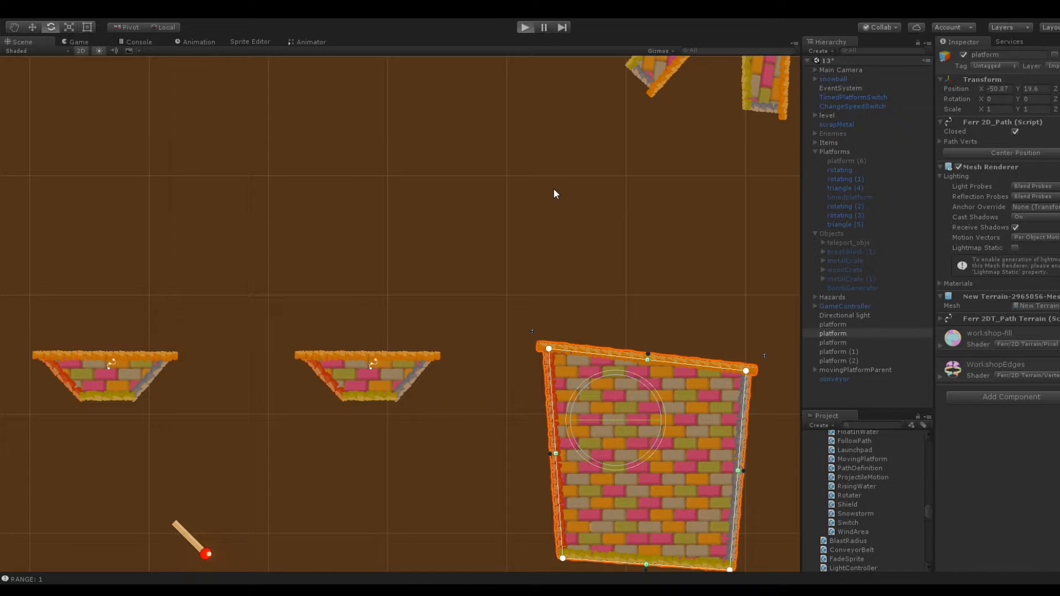
Run the game and examine the whole level in the scene view while it plays
key(ctrl+p)
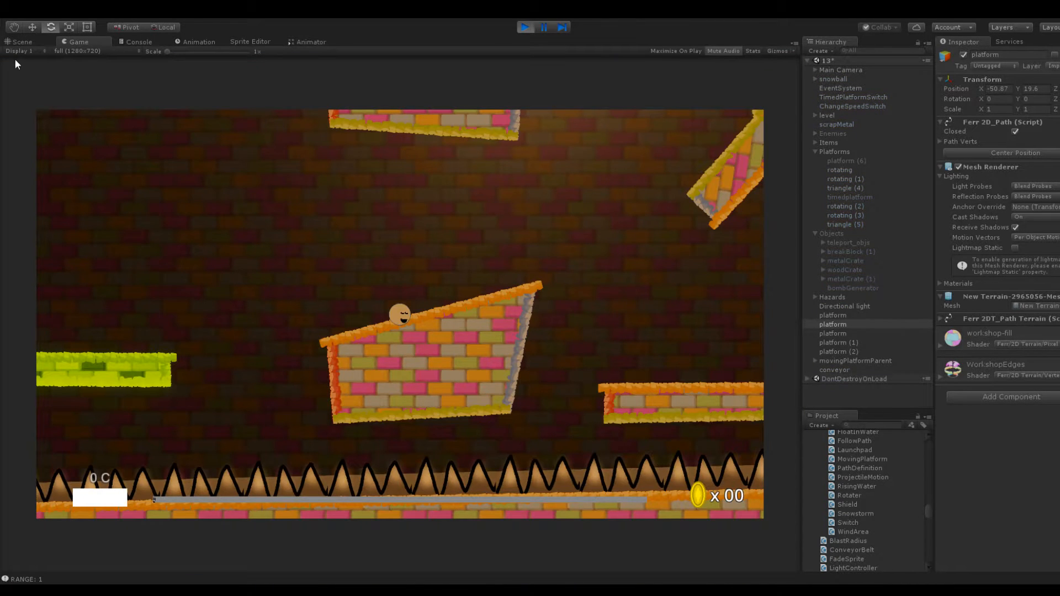
click(29, 43)
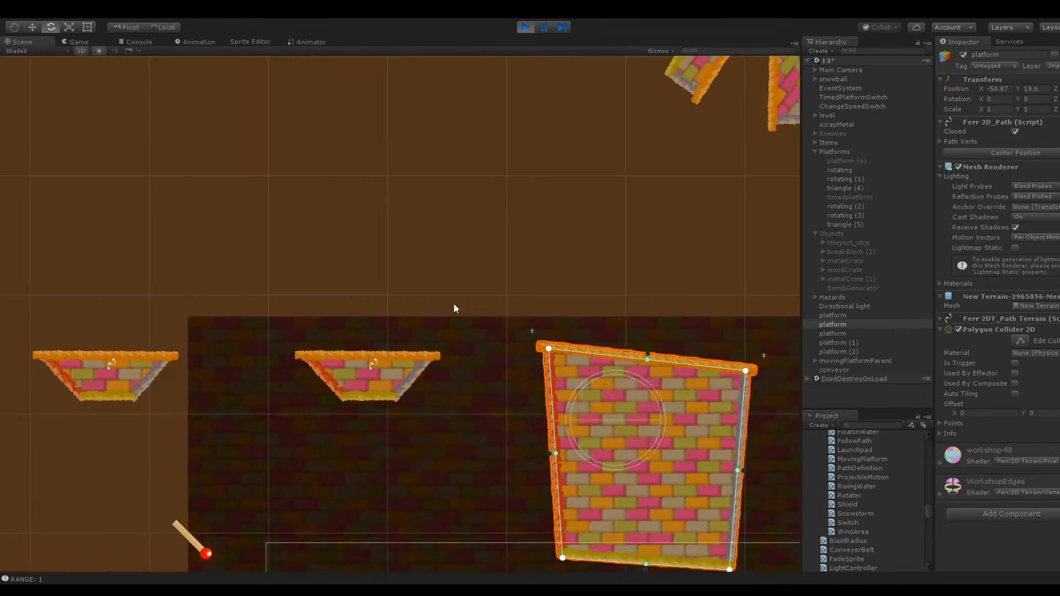
click(474, 308)
scroll(404, 246, down, 6)
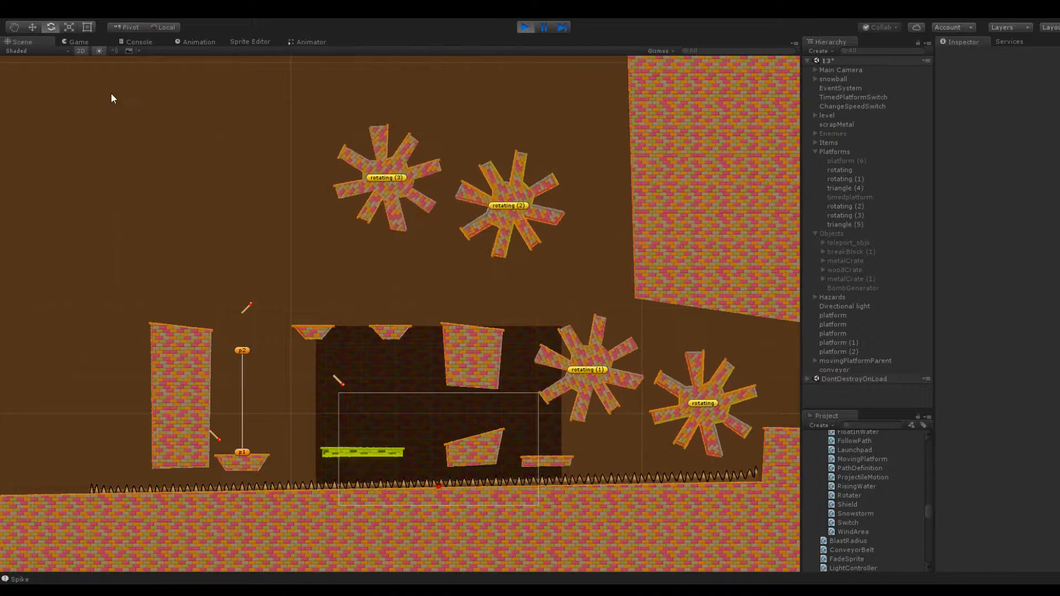
Launch the snowball onto the moving platform, trigger the switch and continue across the upper platforms to the tall block
click(83, 42)
drag(400, 447, 452, 390)
drag(403, 340, 525, 367)
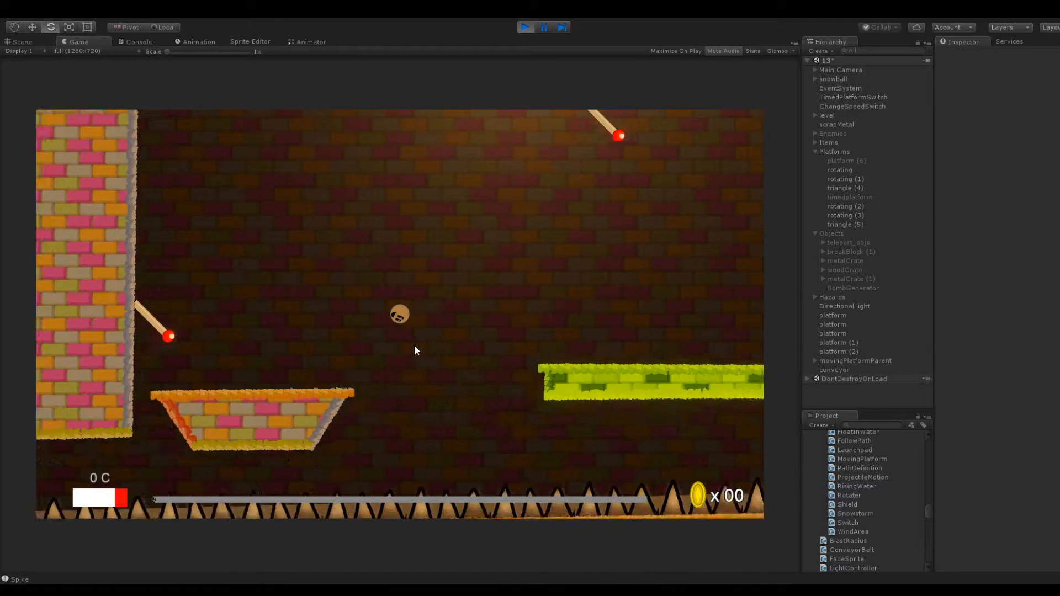
drag(405, 346, 435, 369)
drag(401, 318, 343, 286)
mouse_move(402, 330)
mouse_down()
mouse_move(442, 399)
mouse_move(339, 289)
mouse_up()
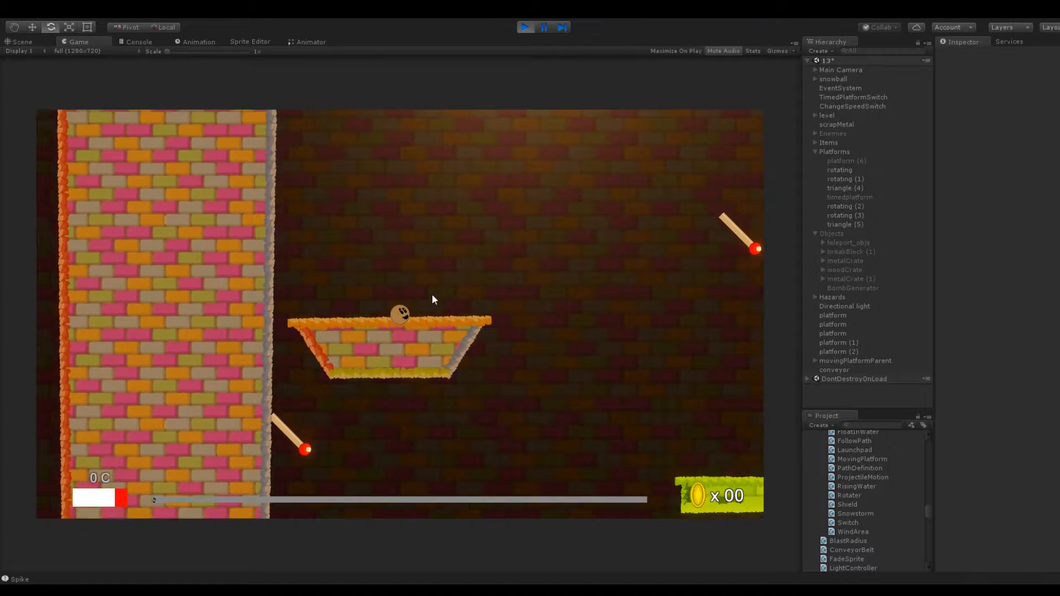
drag(404, 320, 352, 366)
drag(421, 340, 343, 332)
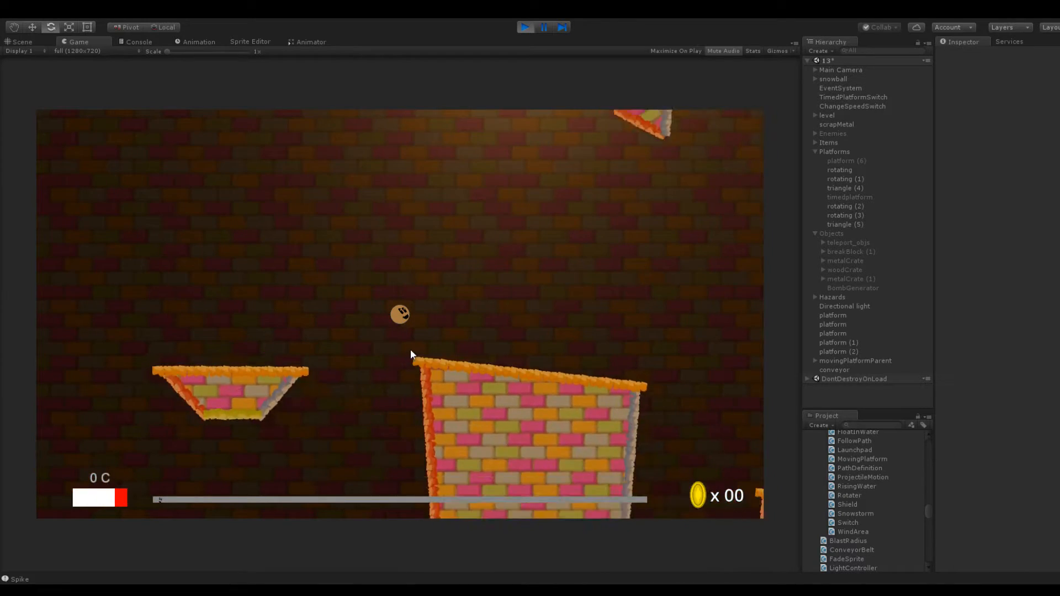
Examine the snowball and the surrounding upper platforms up close in the scene view during play
click(25, 41)
scroll(279, 160, up, 5)
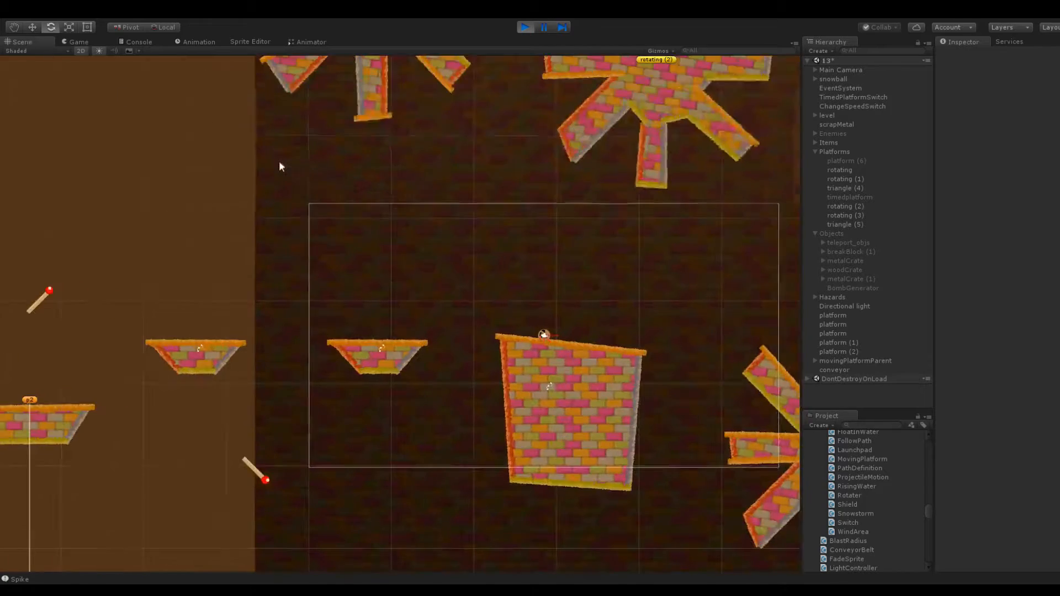
scroll(417, 282, up, 4)
middle_drag(449, 331, 430, 182)
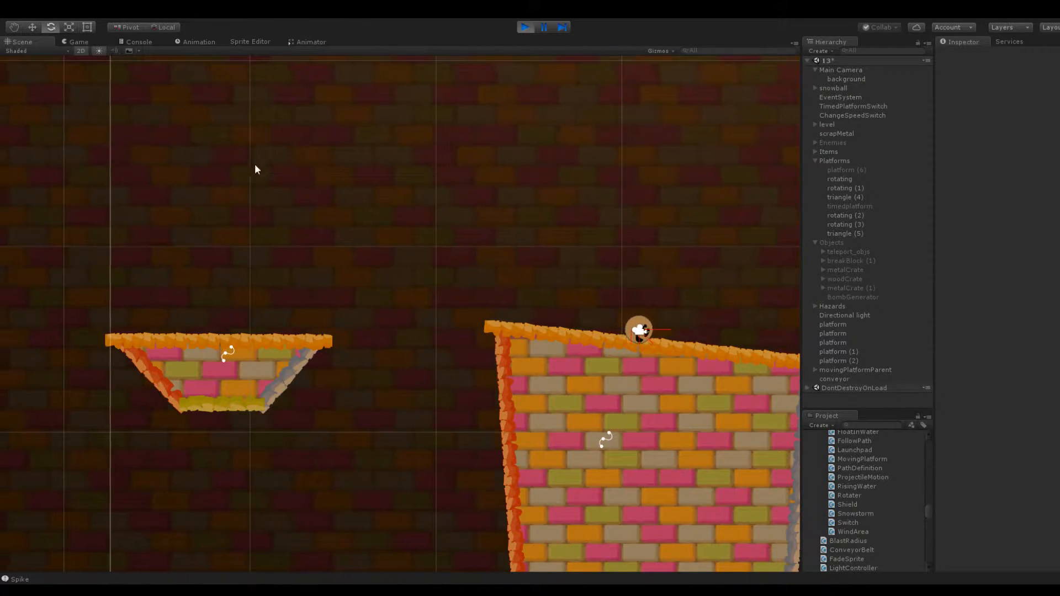
scroll(353, 226, down, 4)
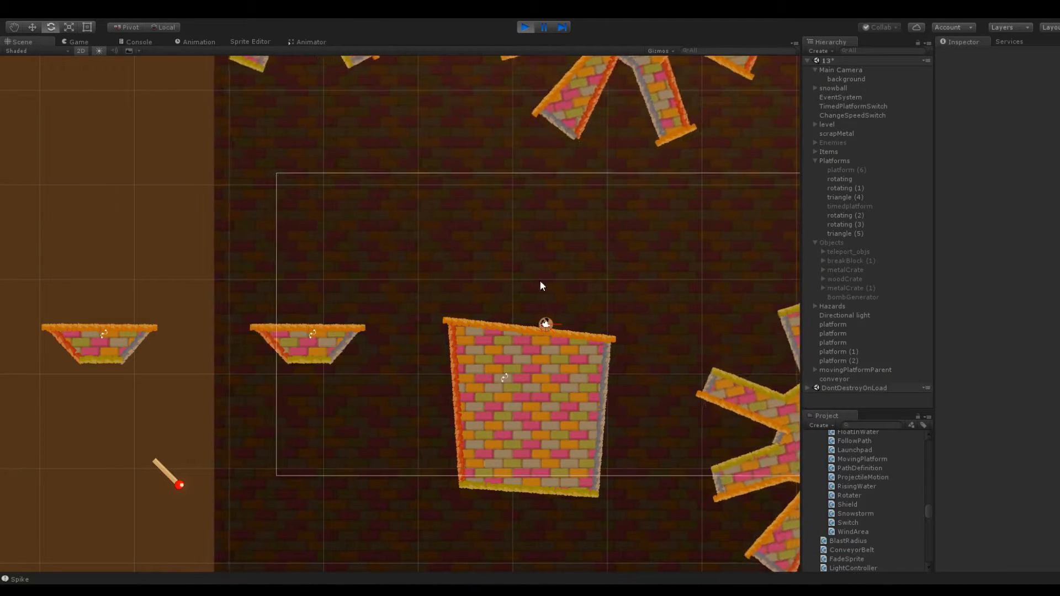
Launch the snowball between the upper platforms, pause the game in mid-flight and inspect the snowball in the scene view
key(ctrl+2)
drag(406, 312, 462, 358)
click(547, 27)
click(24, 42)
scroll(368, 221, up, 9)
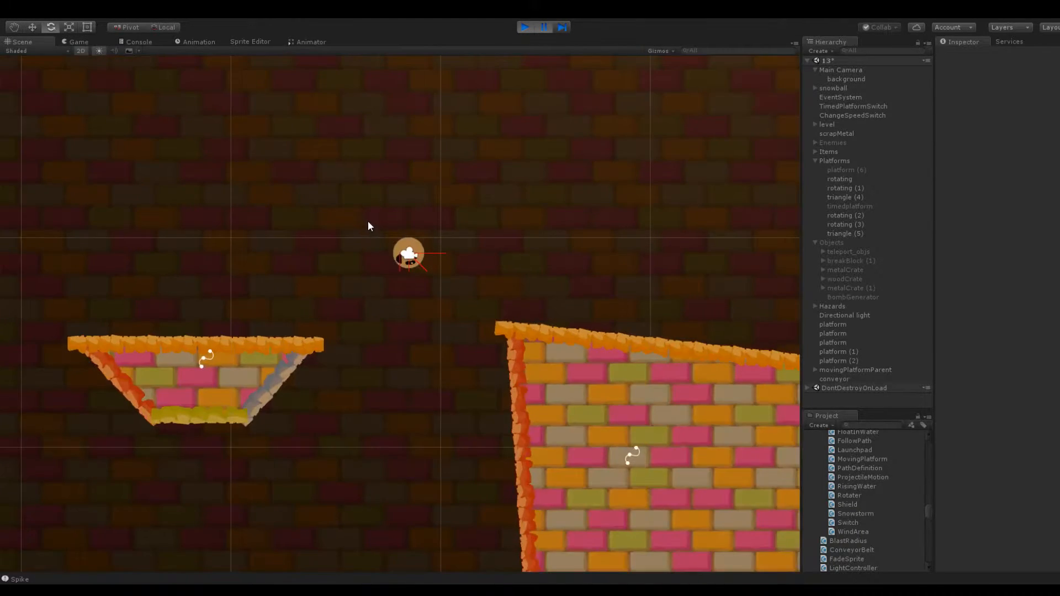
click(351, 215)
drag(296, 200, 323, 243)
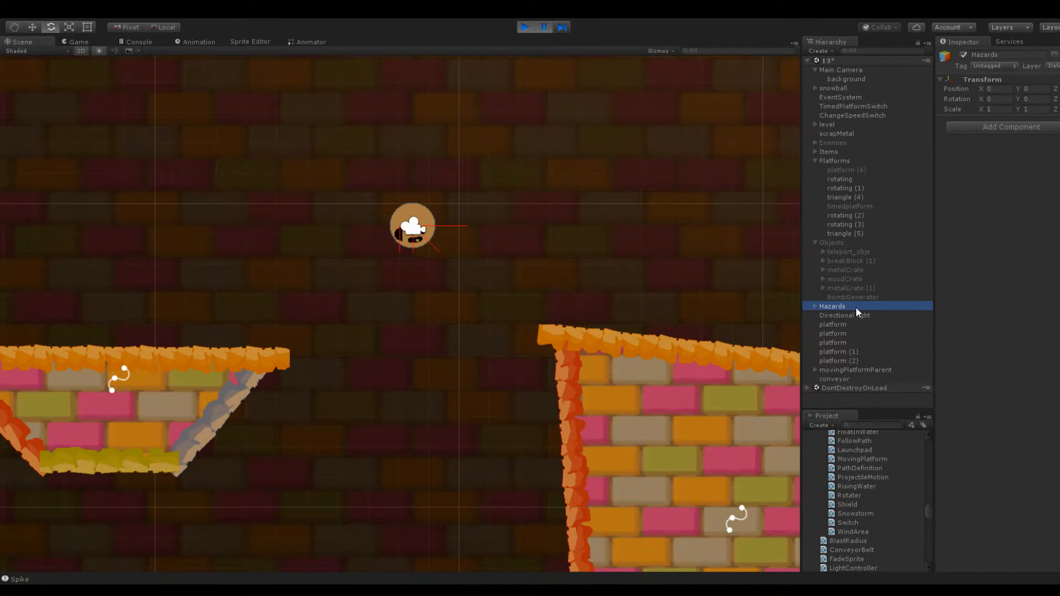
Deactivate the Hazards group, resume the paused game and launch the snowball again by the tall block
click(963, 55)
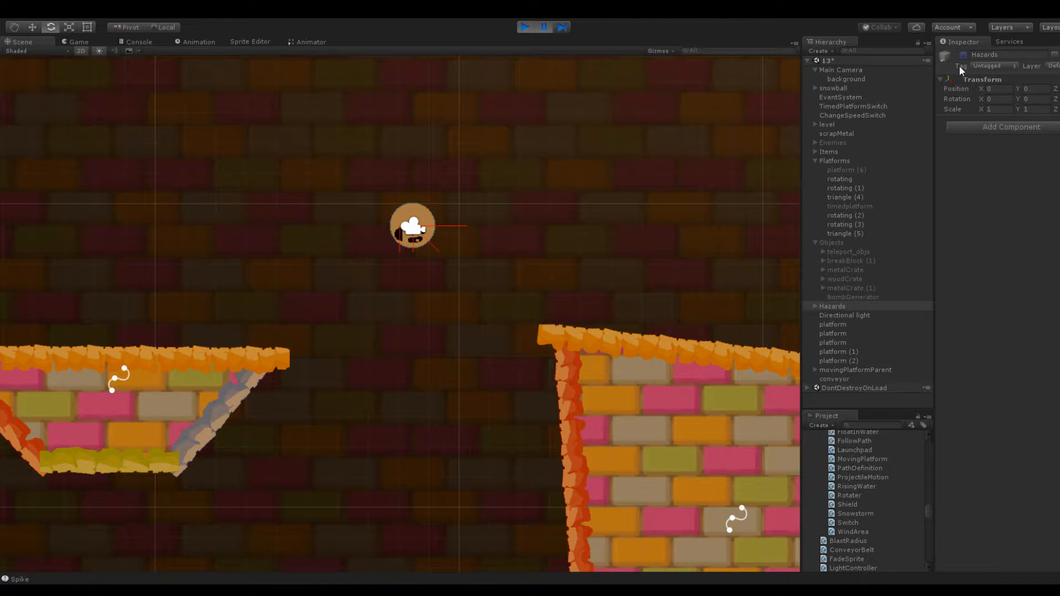
click(543, 27)
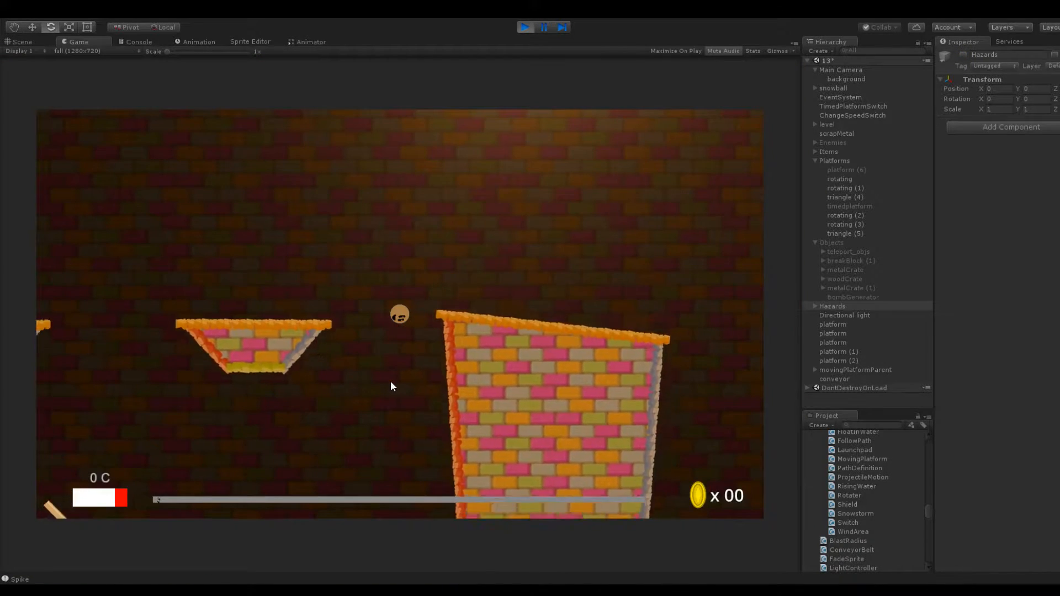
drag(403, 354, 389, 289)
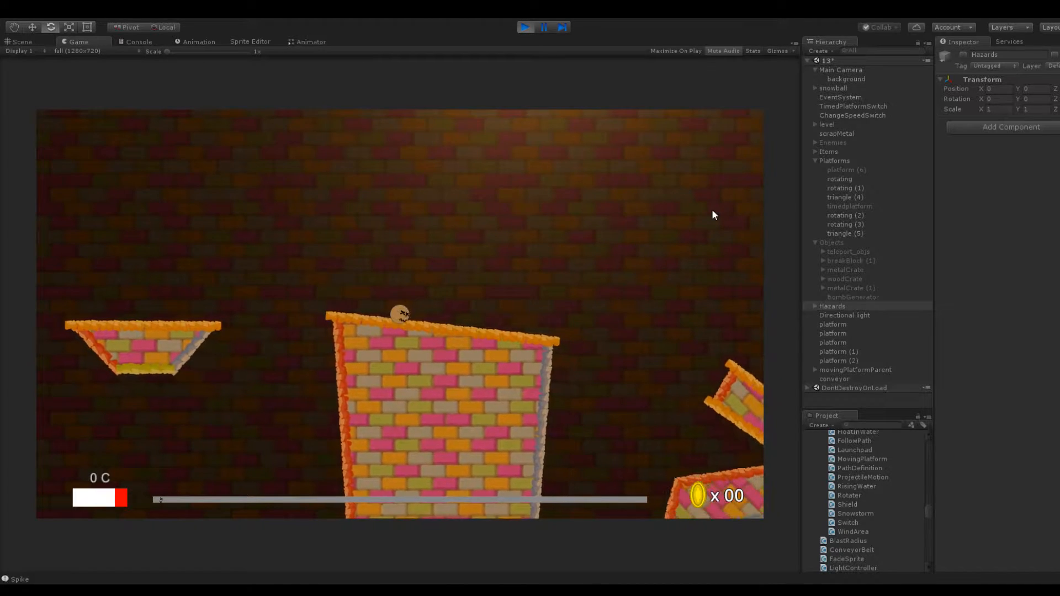
Deactivate the Platforms and level groups during play and launch the snowball along the tall block's sloping top
click(828, 161)
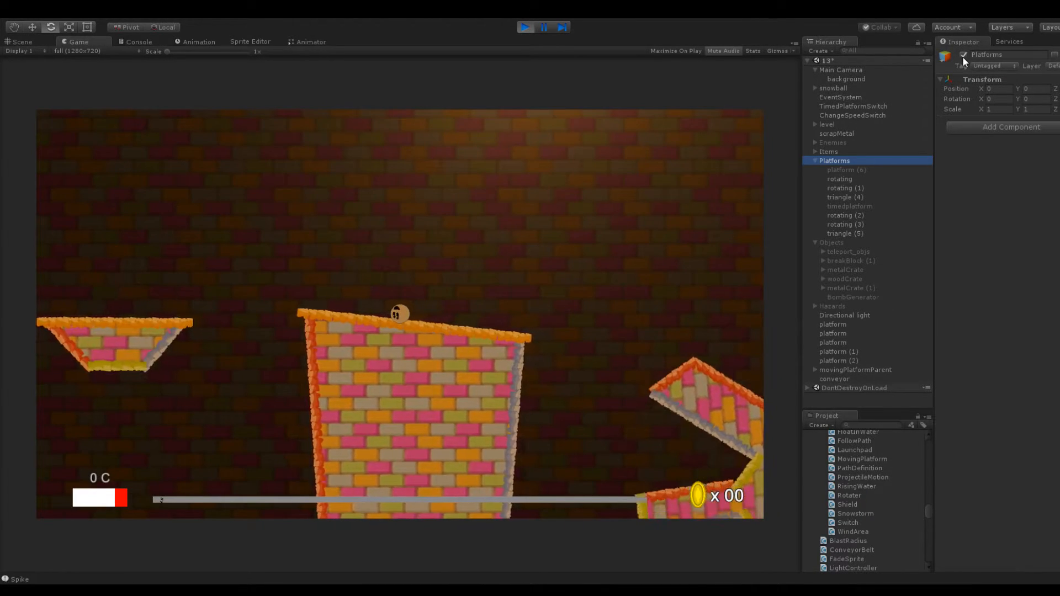
click(572, 304)
drag(572, 305, 483, 311)
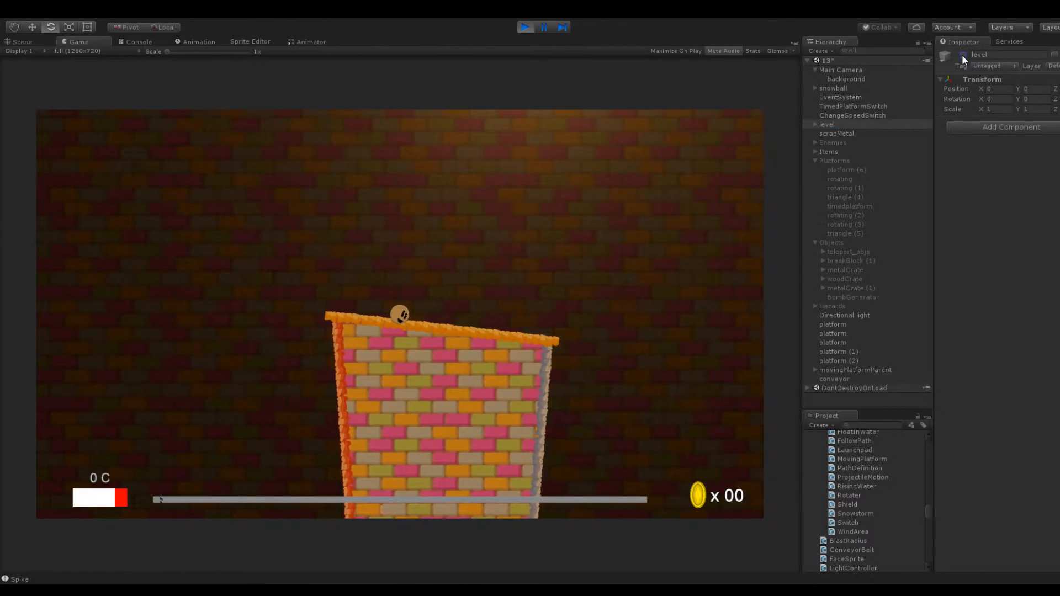
drag(482, 344, 496, 238)
Reveal the objects inside the level's NotUsing group and stop the play test
click(815, 125)
click(856, 159)
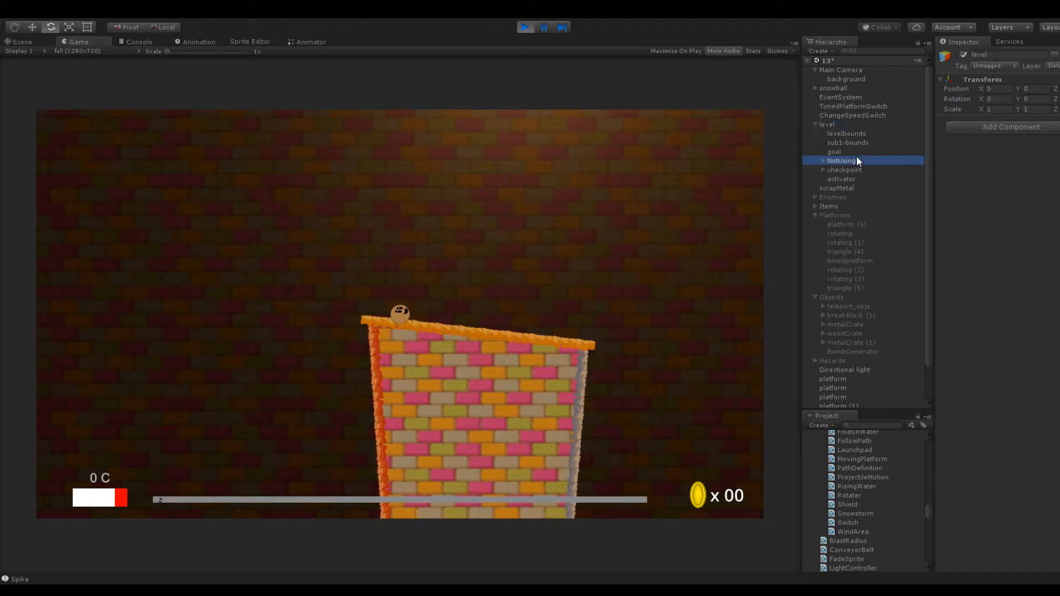
click(823, 160)
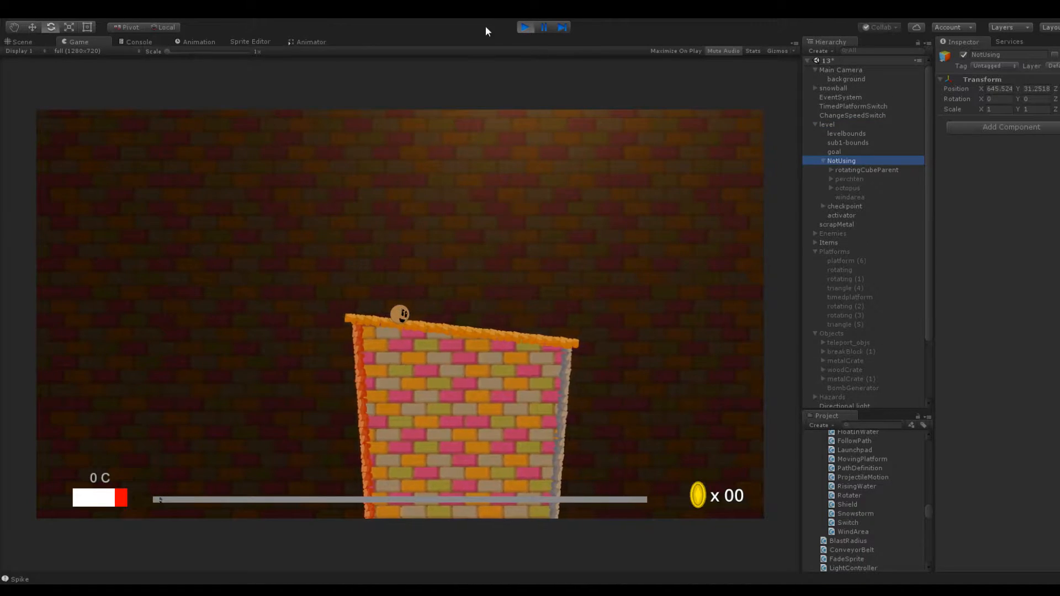
click(523, 26)
Deactivate rotatingCube and its parent rotatingCubeParent inside the NotUsing group, and collapse the level hierarchy
click(862, 168)
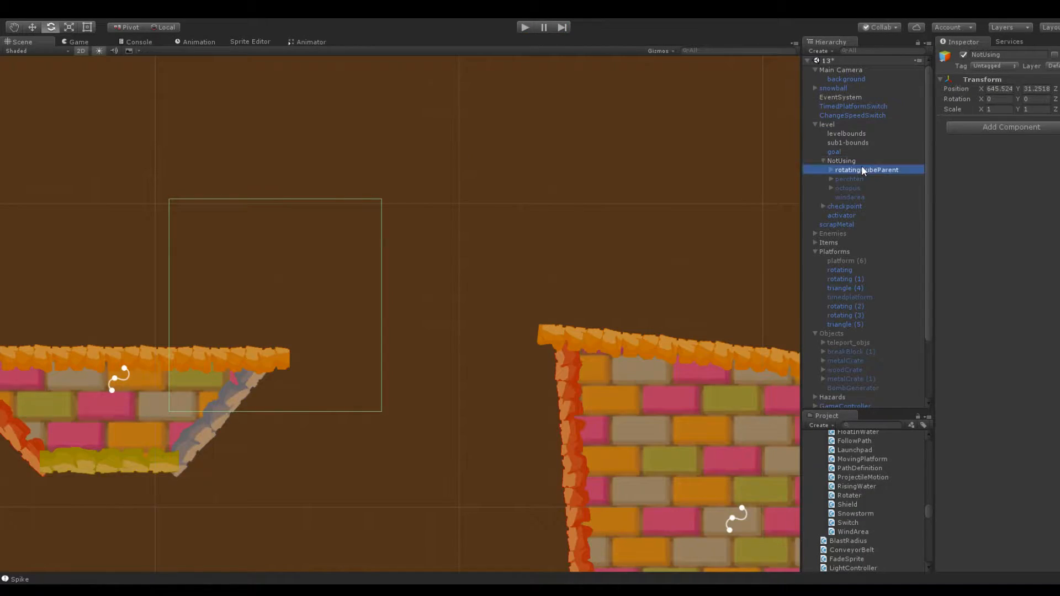
click(830, 169)
click(863, 179)
click(963, 54)
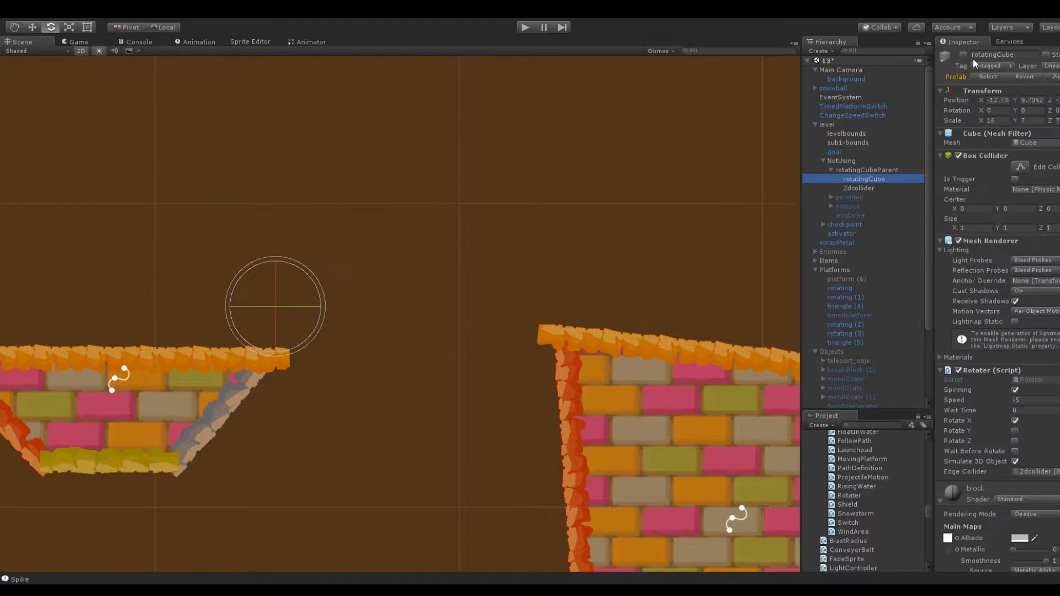
click(869, 170)
click(963, 54)
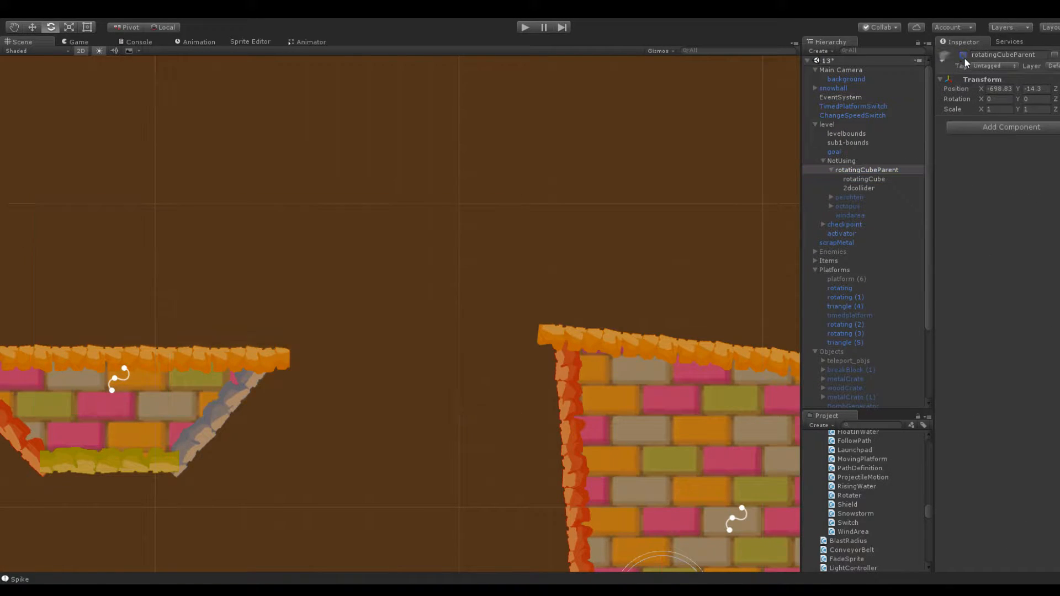
click(830, 169)
click(823, 161)
click(815, 124)
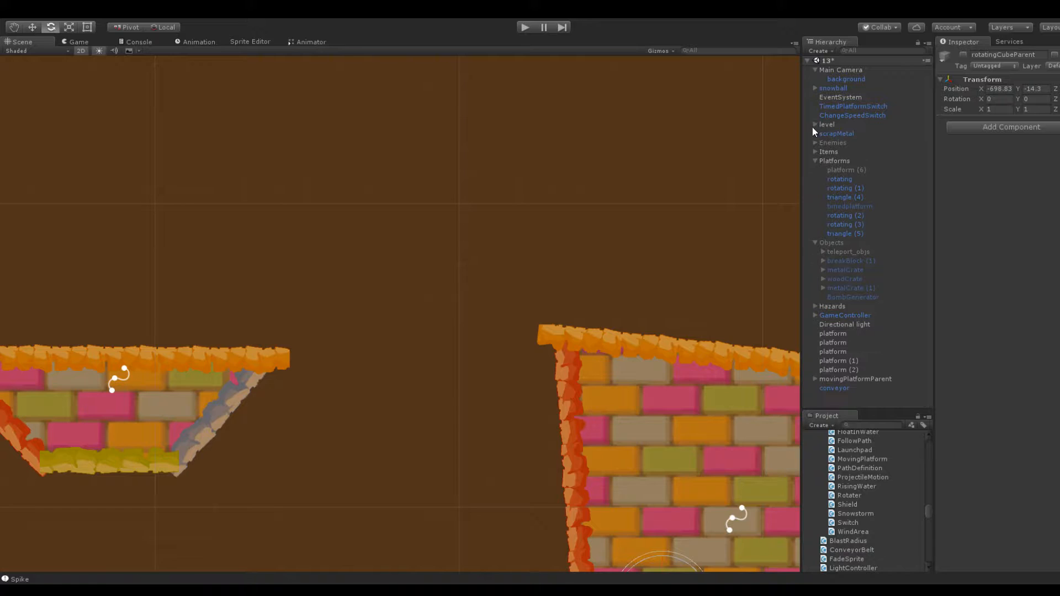
Steepen the sloping top of the tall block beside the moving platform by lowering its upper corner nearest the platform
scroll(415, 183, down, 5)
scroll(264, 175, down, 1)
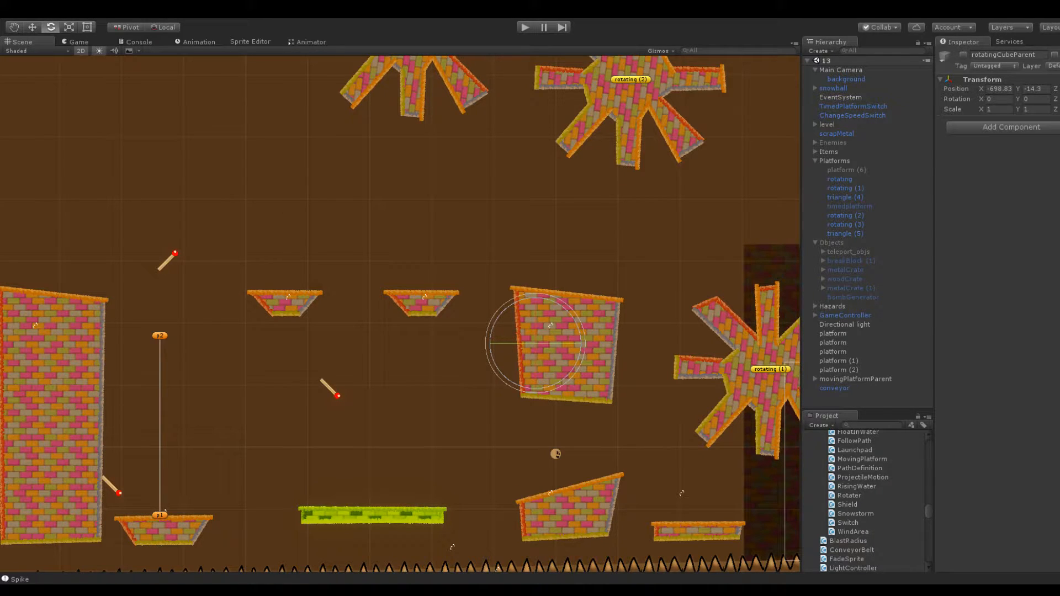
middle_drag(363, 221, 563, 182)
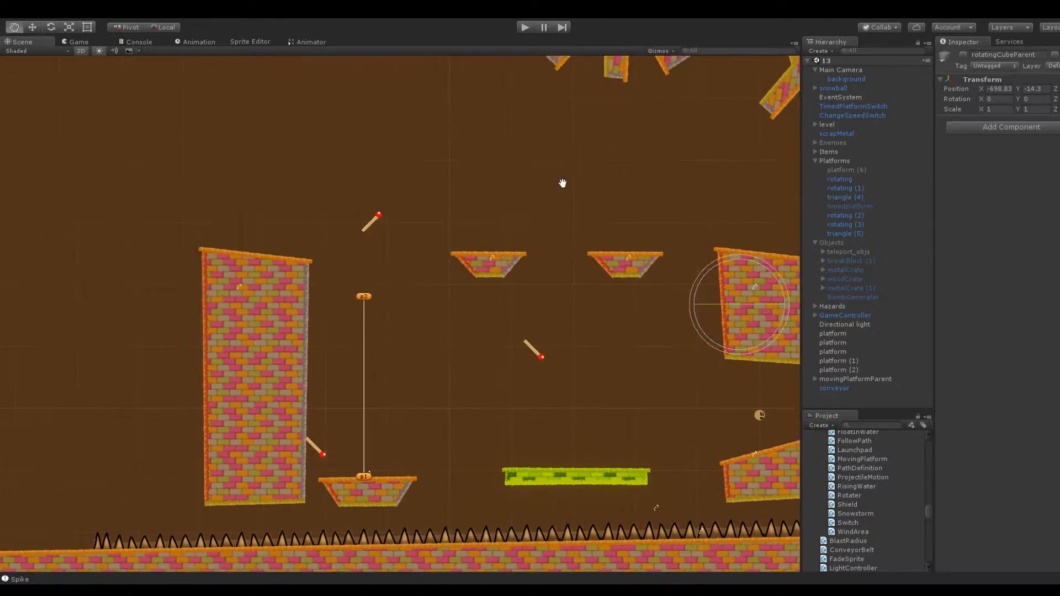
scroll(387, 230, up, 7)
scroll(314, 369, down, 6)
middle_drag(315, 369, 381, 290)
scroll(412, 285, up, 6)
click(362, 250)
drag(363, 206, 363, 223)
click(376, 379)
scroll(515, 354, down, 6)
middle_drag(515, 354, 460, 315)
key(e)
click(335, 380)
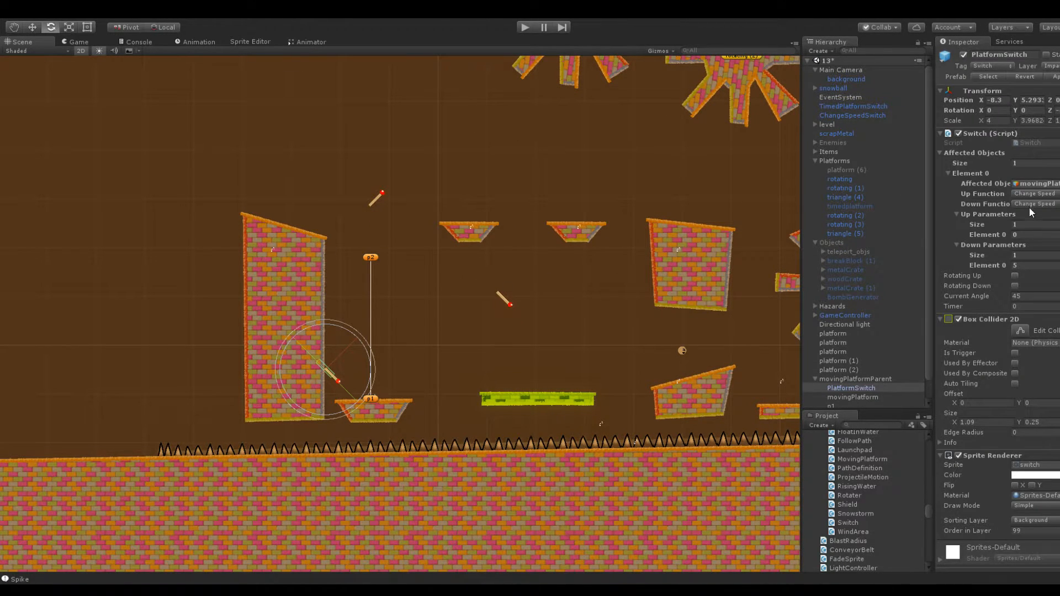
click(1034, 233)
text(5)
key(Return)
click(1022, 265)
text(0)
key(BackSpace)
text(5)
key(ctrl+z)
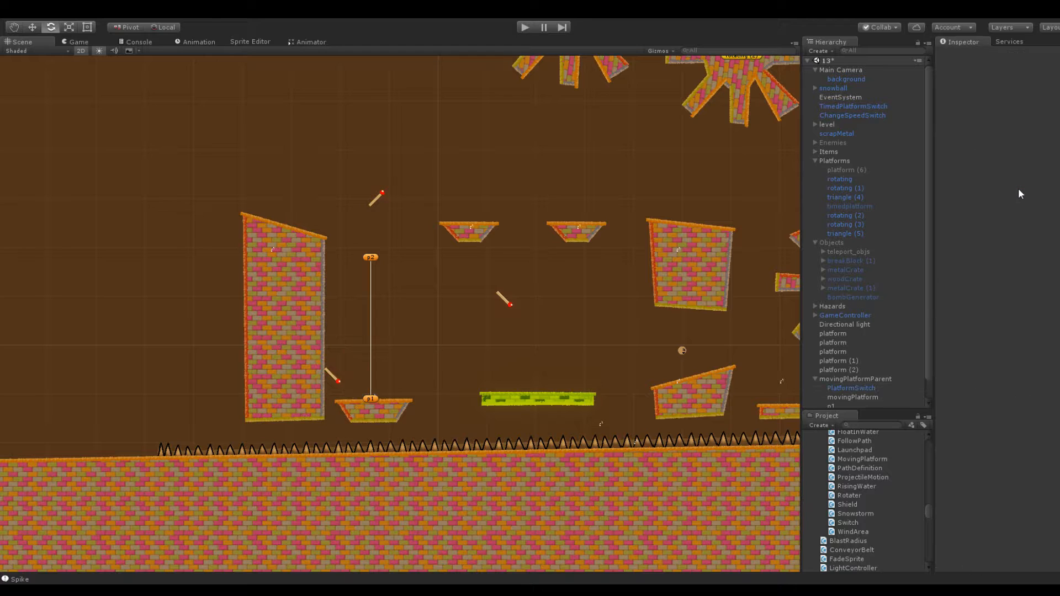
Set the platform switch's Current Angle to -45 and its Z rotation to 45
click(333, 375)
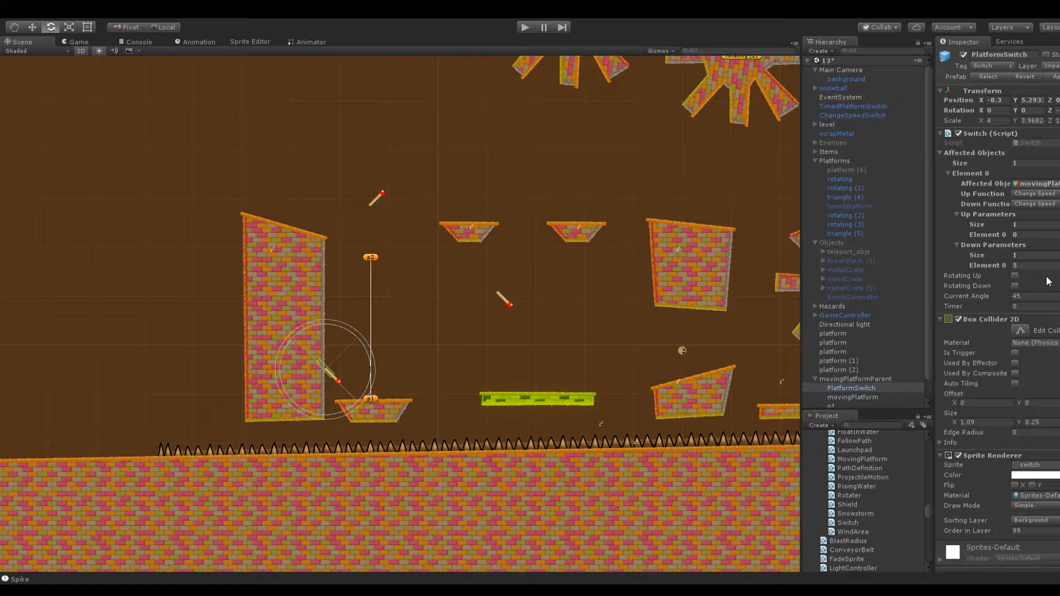
click(1031, 296)
text(-45)
key(Return)
text(0)
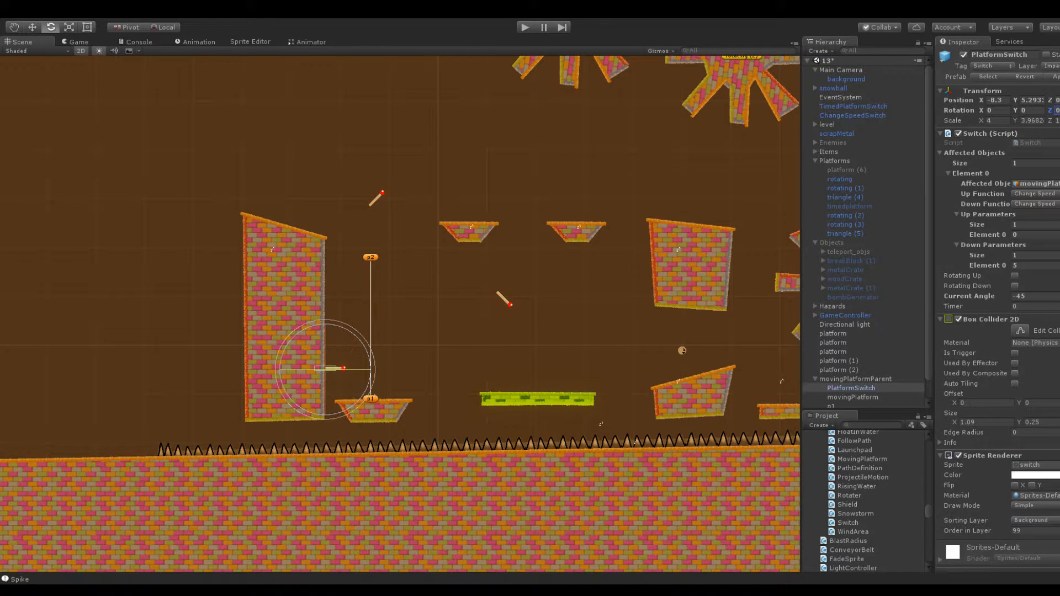
text(45)
click(1031, 295)
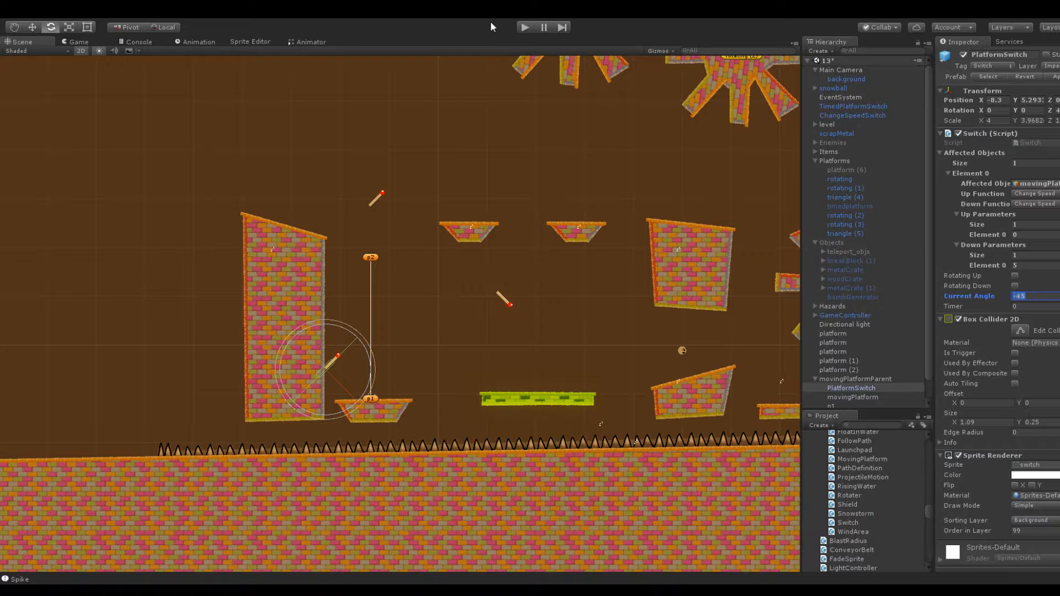
Start a play test and launch the snowball from the starting block past the green conveyor towards the moving platform
click(524, 27)
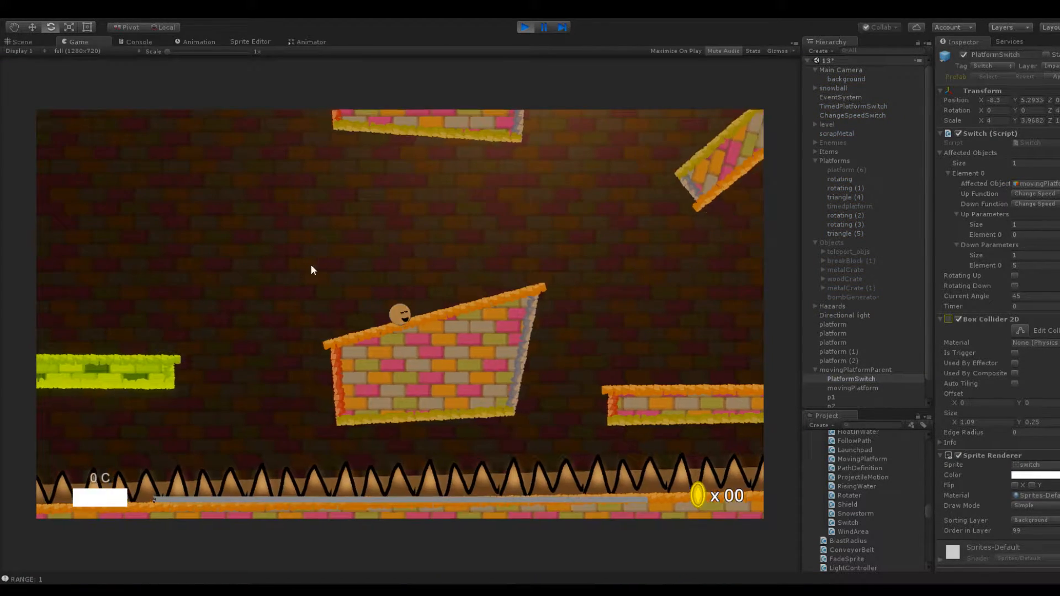
drag(399, 314, 472, 333)
drag(400, 315, 481, 353)
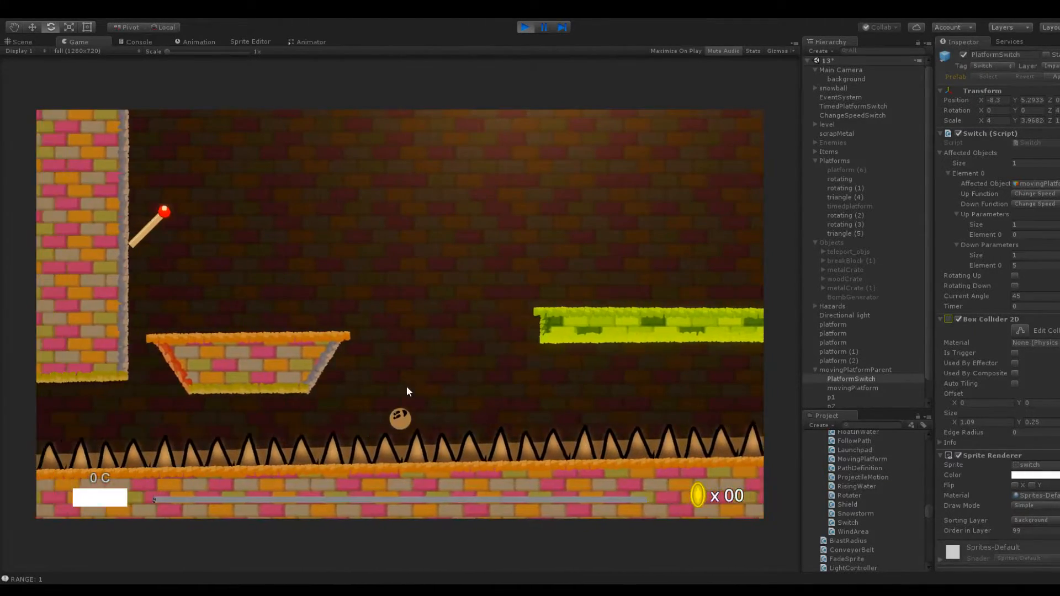
drag(400, 434, 500, 475)
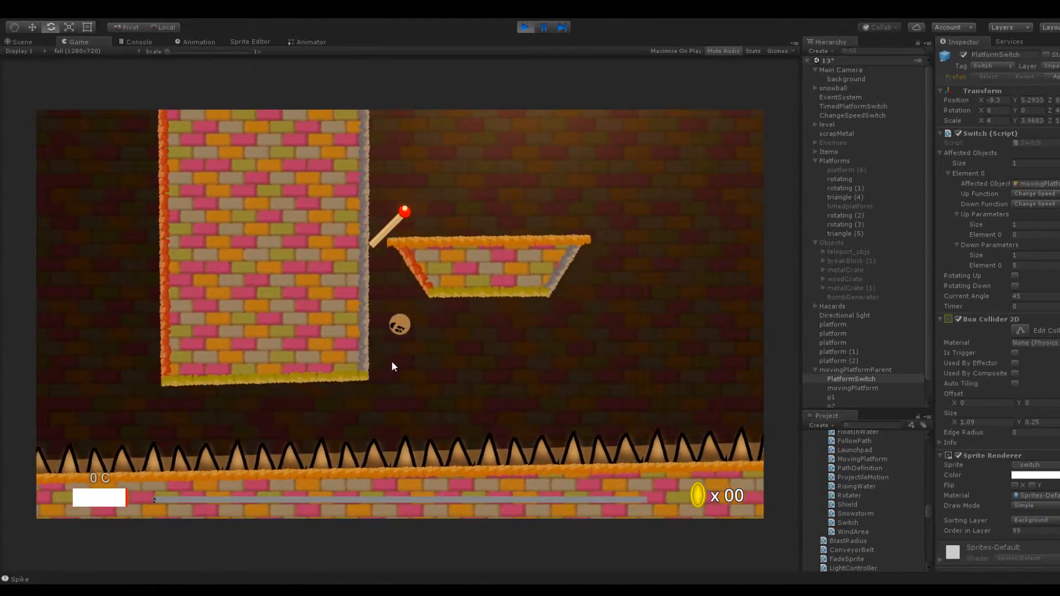
Launch the snowball repeatedly at the switch on the tall block's side, and stop the play test
drag(401, 452, 415, 512)
drag(399, 399, 413, 501)
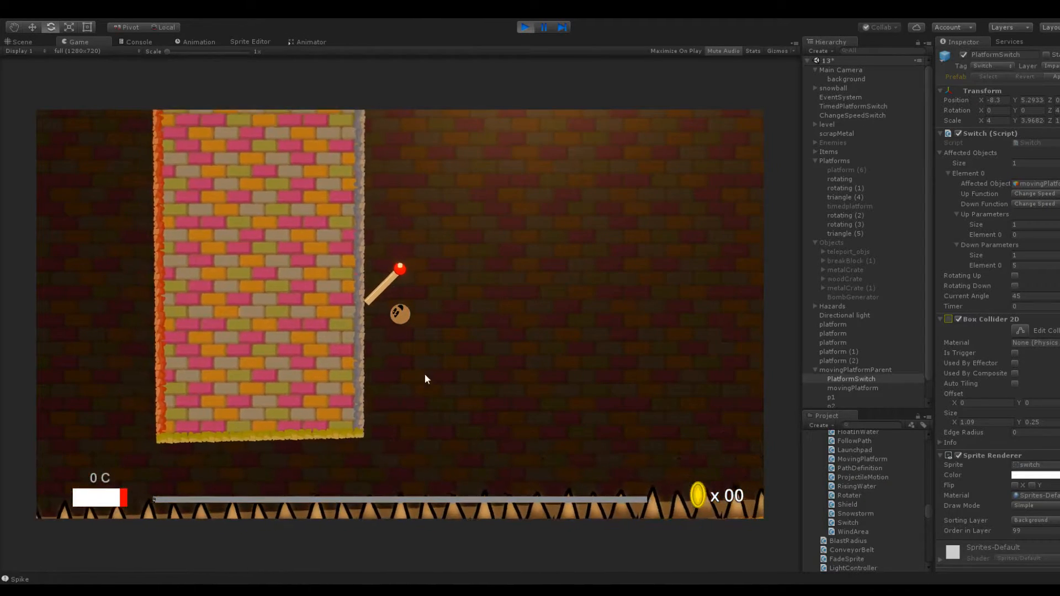
drag(403, 402, 449, 494)
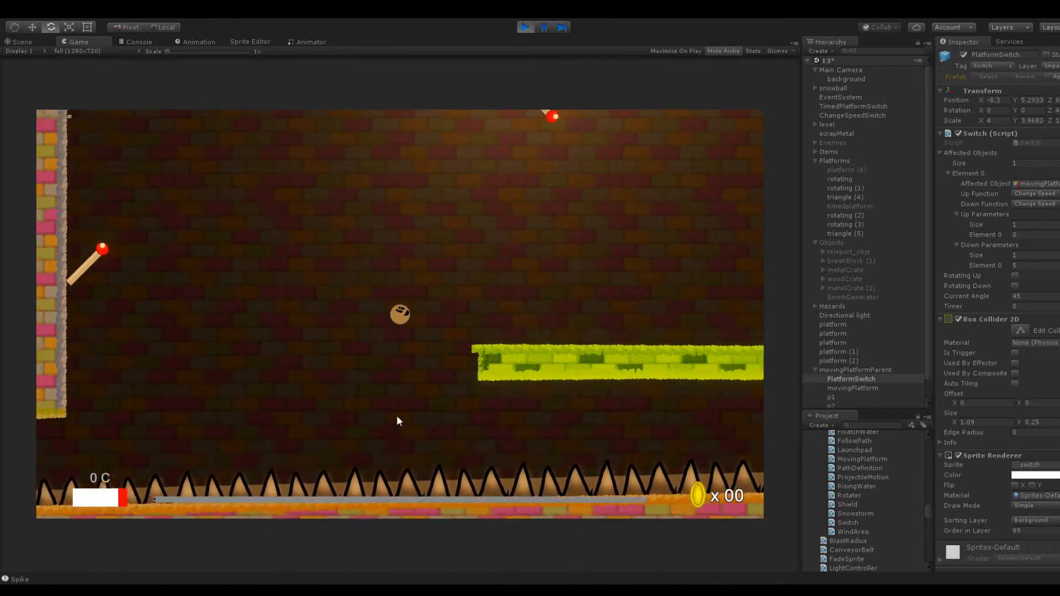
drag(402, 317, 515, 346)
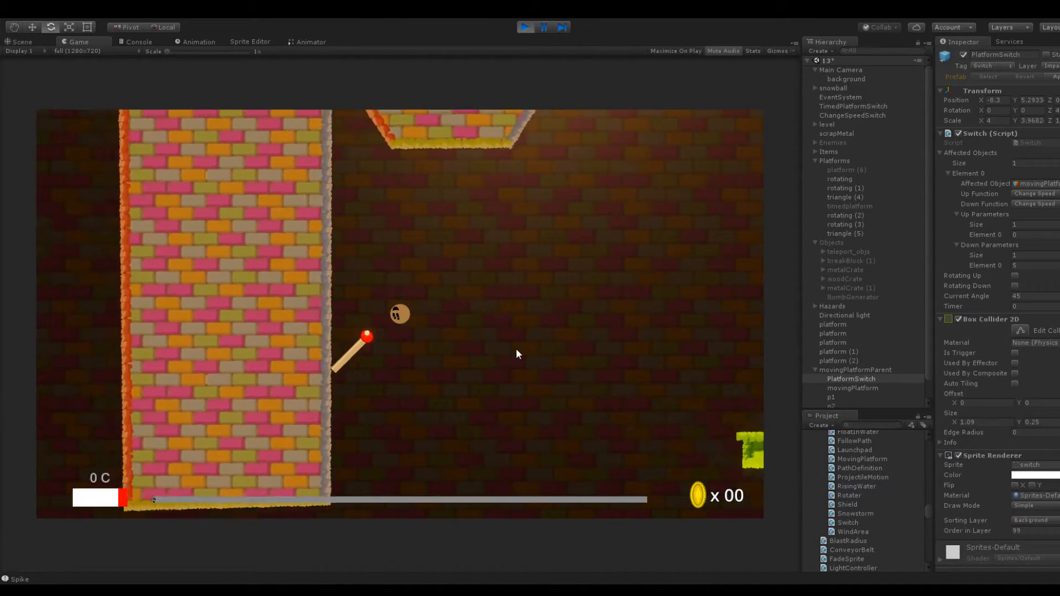
drag(405, 320, 360, 347)
click(524, 26)
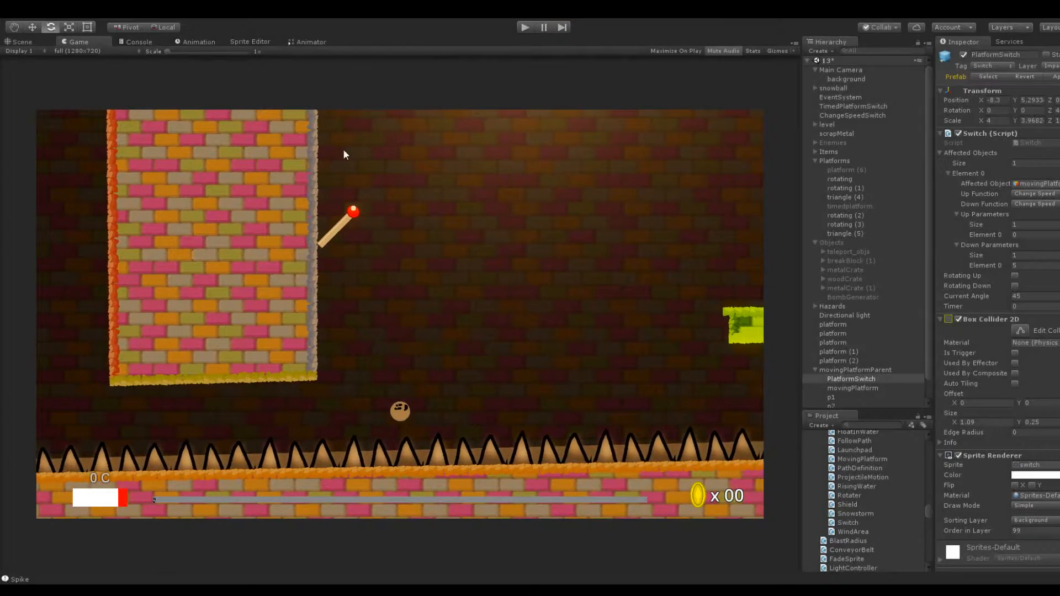
Rotate the platform switch so its handle points slightly downward away from the tall block
scroll(272, 258, up, 10)
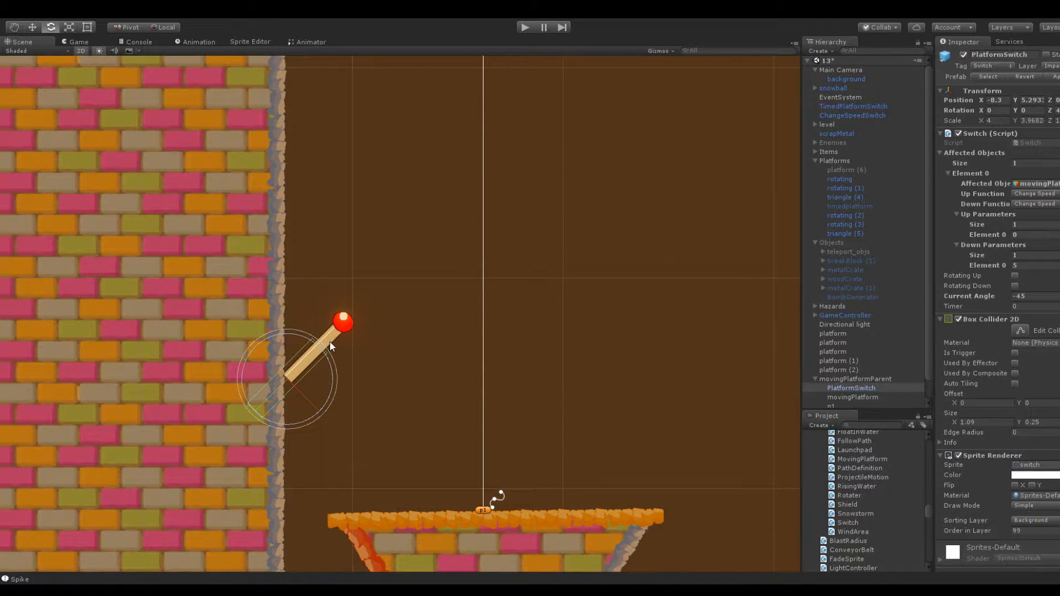
drag(1049, 109, 546, 225)
middle_drag(446, 207, 550, 79)
scroll(561, 143, up, 8)
middle_drag(601, 103, 523, 177)
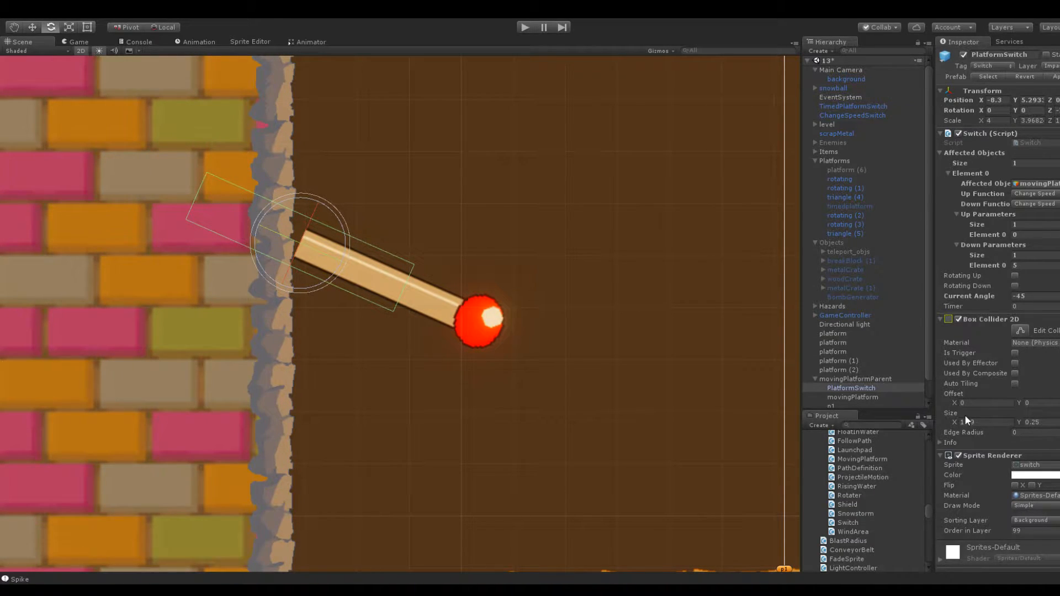
Set the platform switch's box collider to an X offset of 0.51 and an X size of 1
drag(957, 423, 968, 406)
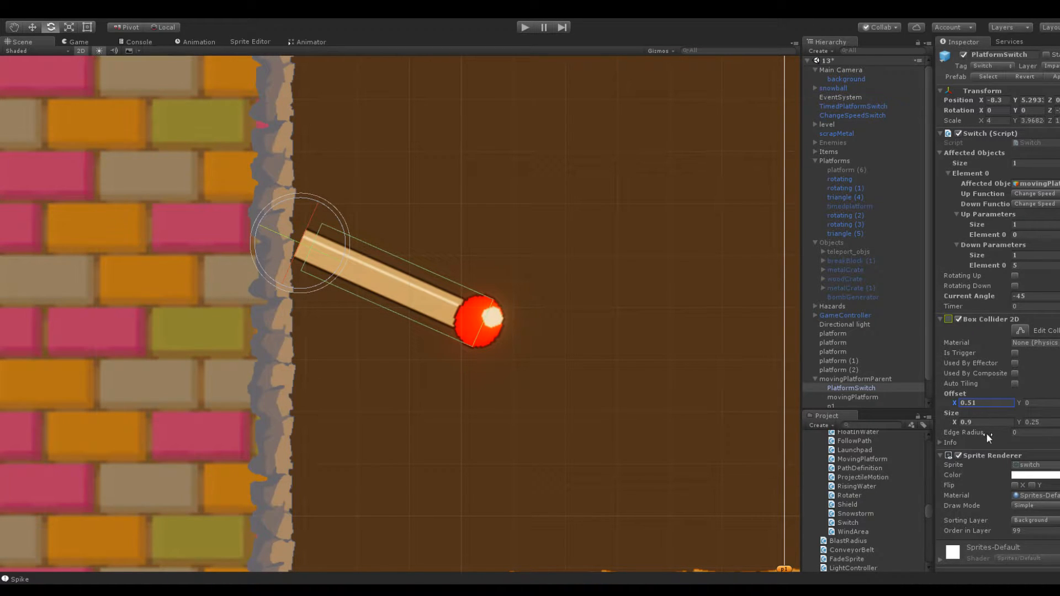
click(981, 422)
text(1)
scroll(694, 380, down, 4)
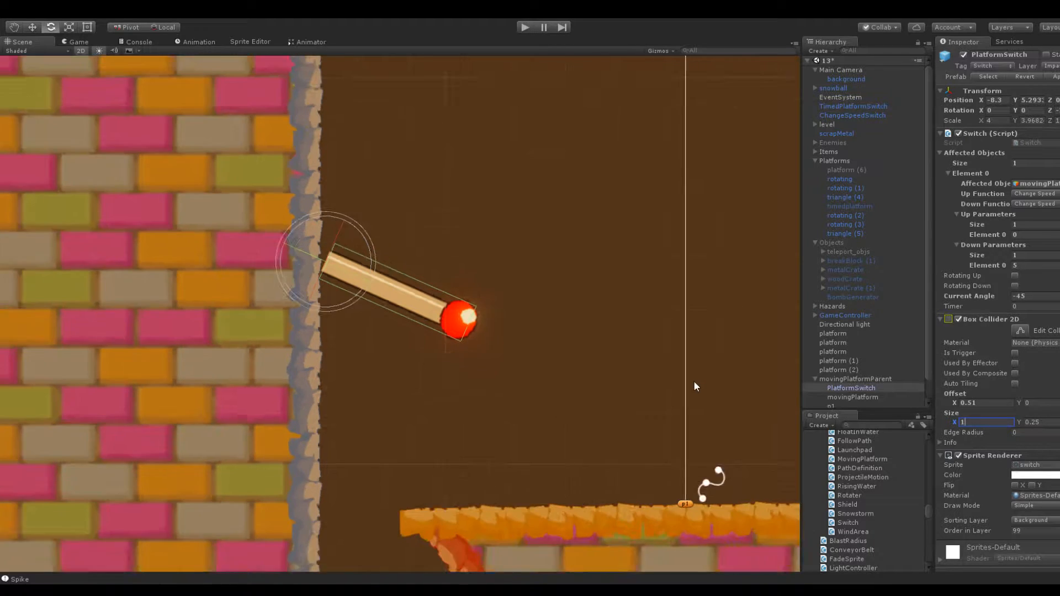
click(561, 349)
scroll(566, 322, down, 3)
click(429, 316)
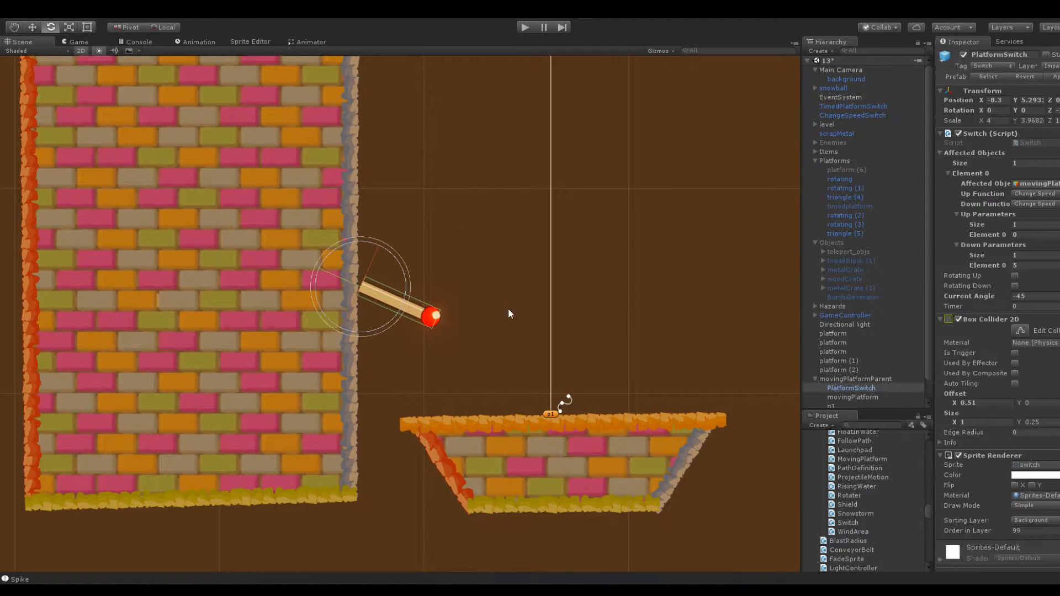
Widen the tall block slightly towards the moving platform so its edge covers the base of the switch
click(297, 259)
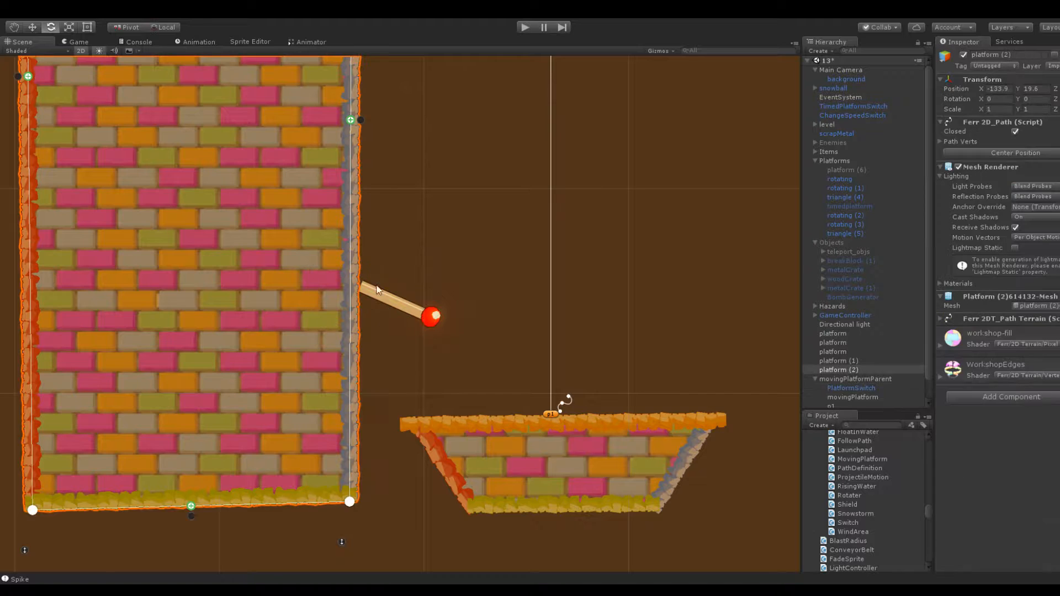
drag(357, 500, 359, 497)
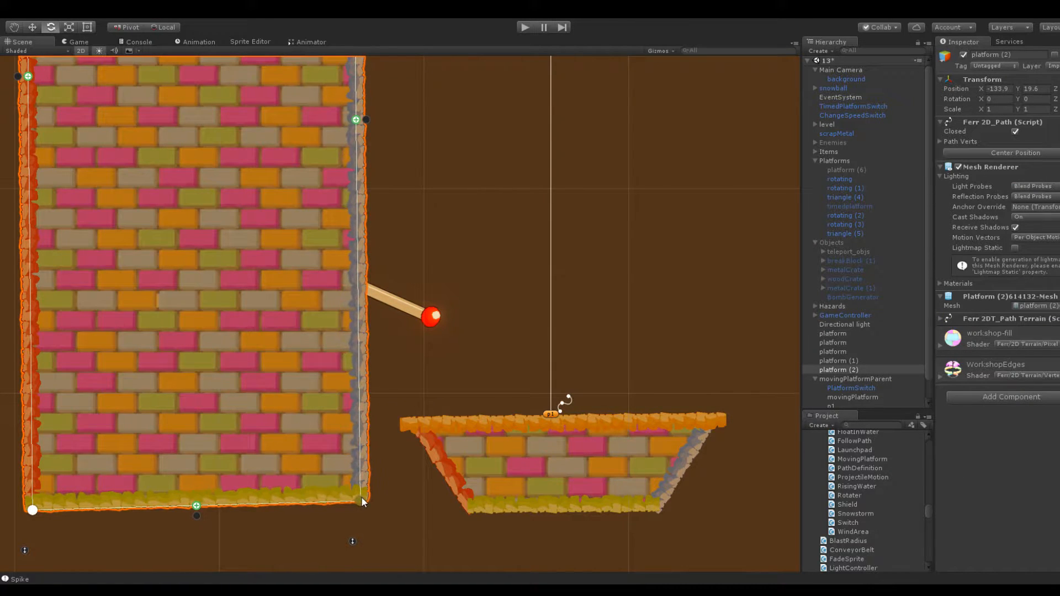
click(561, 255)
scroll(561, 256, down, 3)
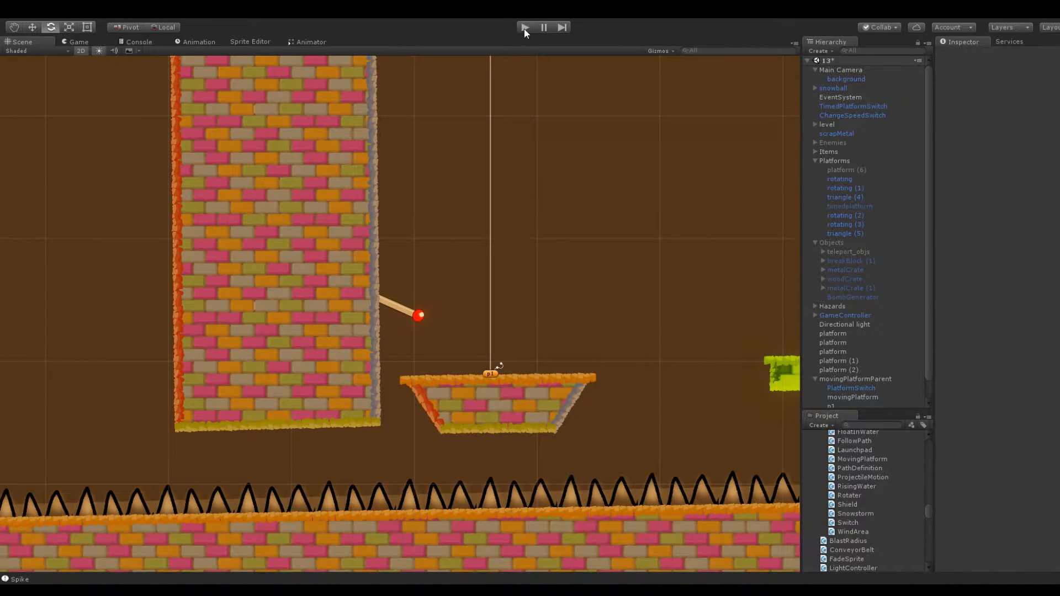
Set the platform switch's Z rotation to 45 and its Current Angle to 45
click(411, 308)
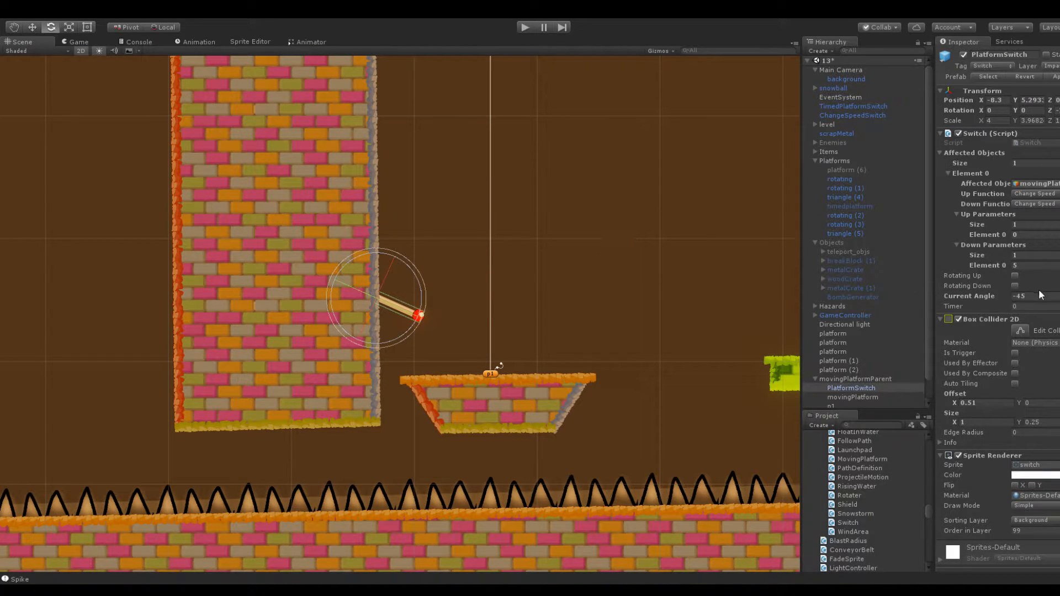
click(1057, 111)
text(45)
click(1032, 294)
key(BackSpace)
key(BackSpace)
key(BackSpace)
text(45)
Play-test the switch by riding the snowball up on the moving platform, launch it over the tall block and stop play
click(524, 28)
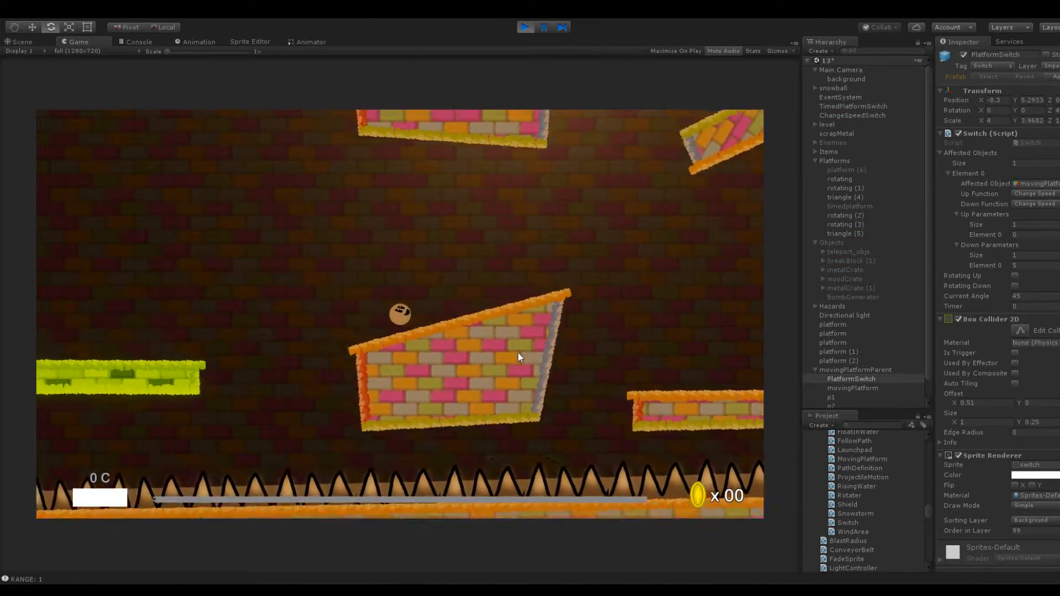
drag(425, 344, 403, 330)
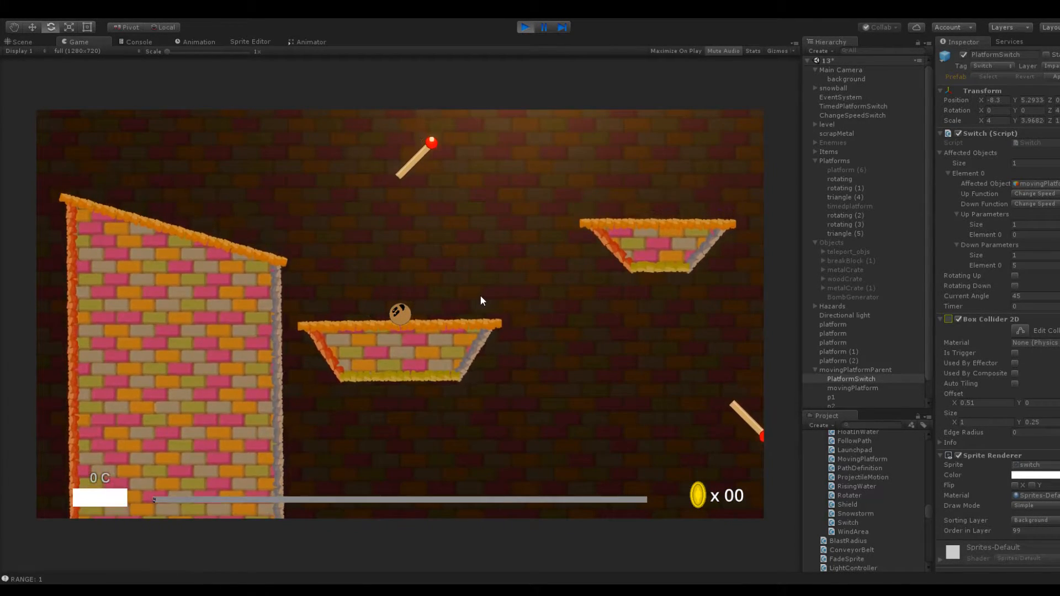
drag(401, 315, 434, 378)
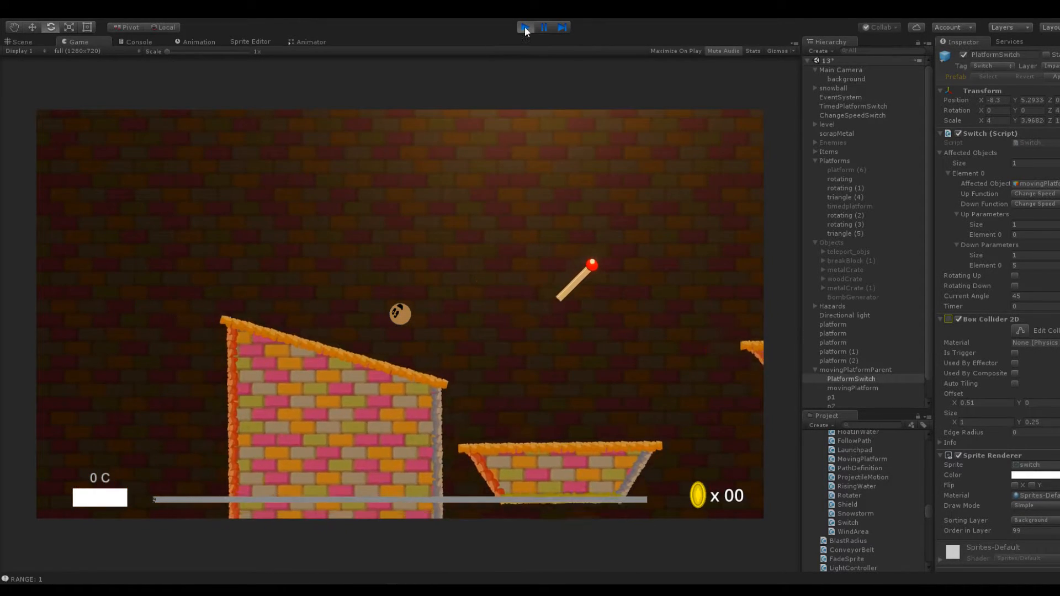
click(525, 27)
Play-test launching the snowball off the rising moving platform into the timed platform switch above it, and stop play
scroll(523, 243, down, 5)
click(444, 135)
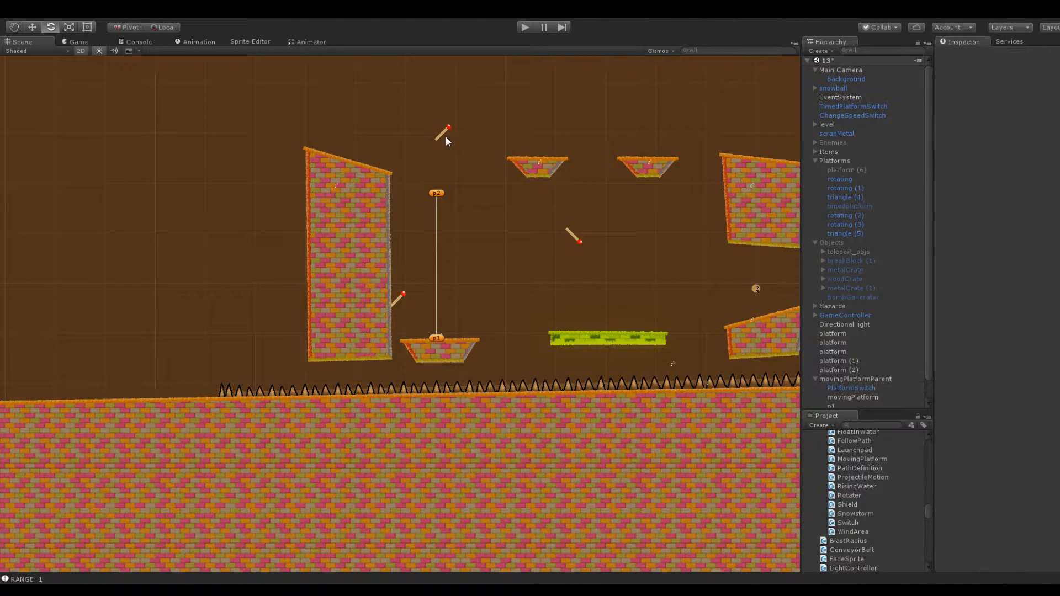
click(397, 301)
click(445, 132)
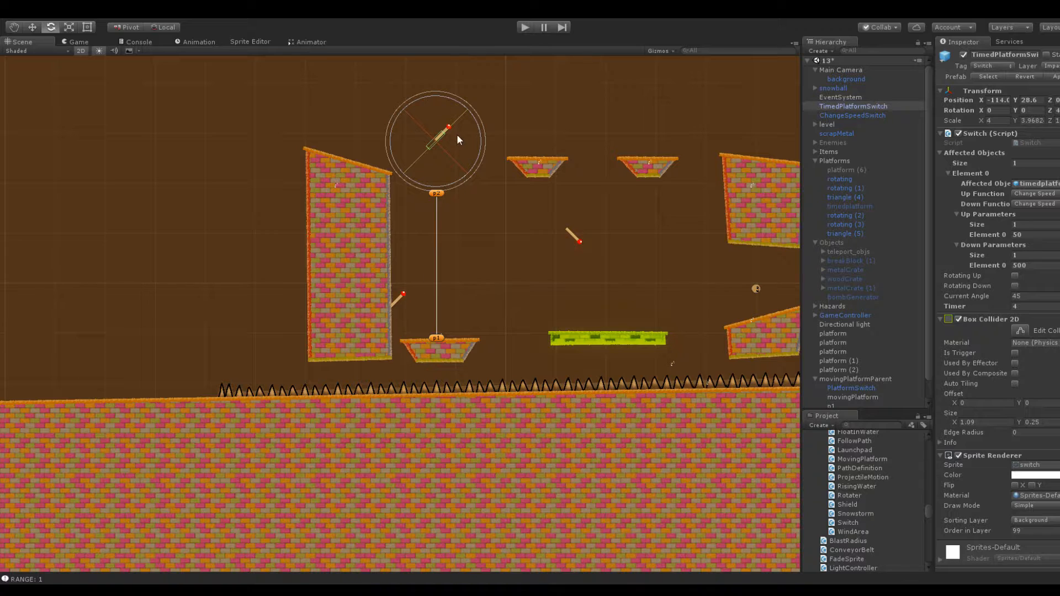
click(521, 24)
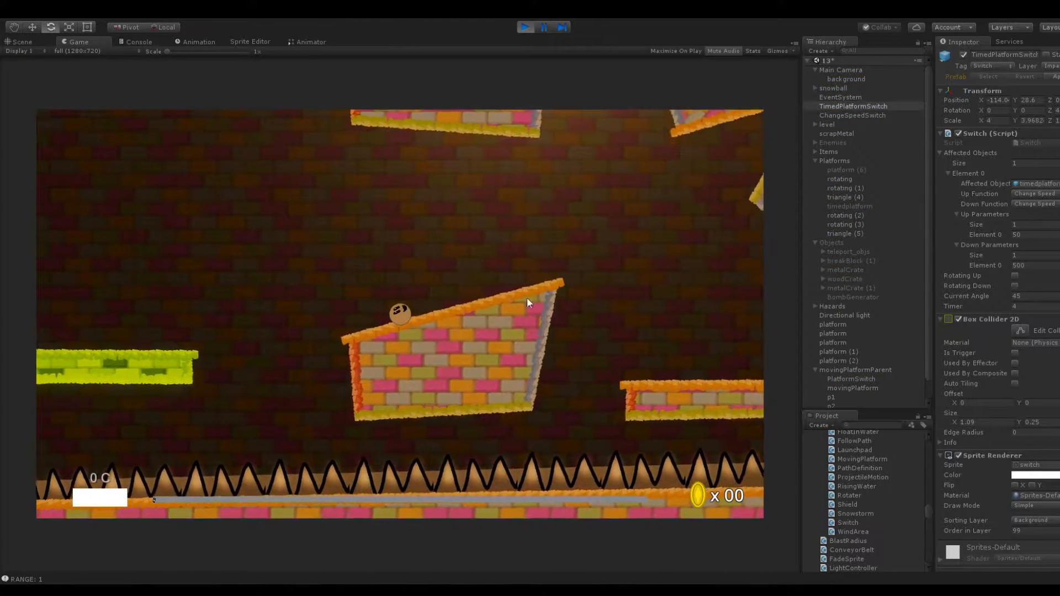
drag(527, 298, 547, 377)
drag(447, 343, 460, 381)
drag(413, 337, 440, 372)
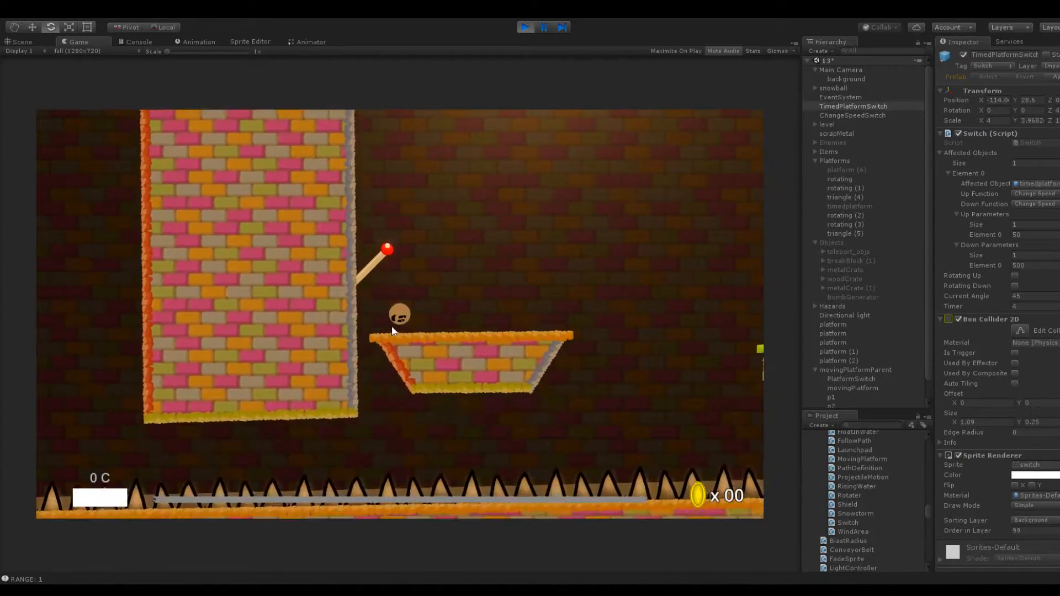
drag(411, 302, 403, 381)
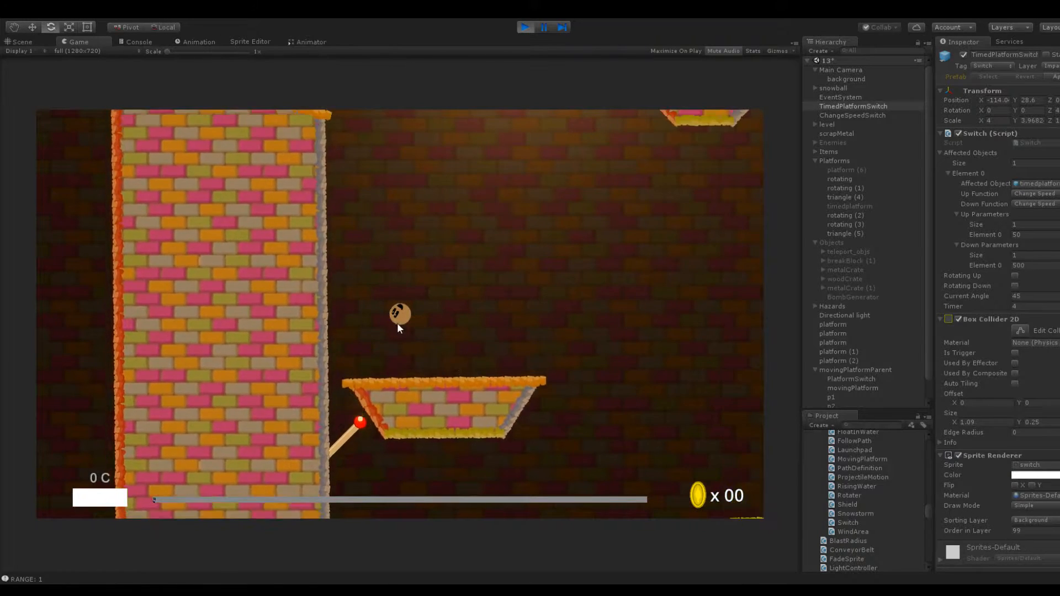
drag(397, 315, 384, 388)
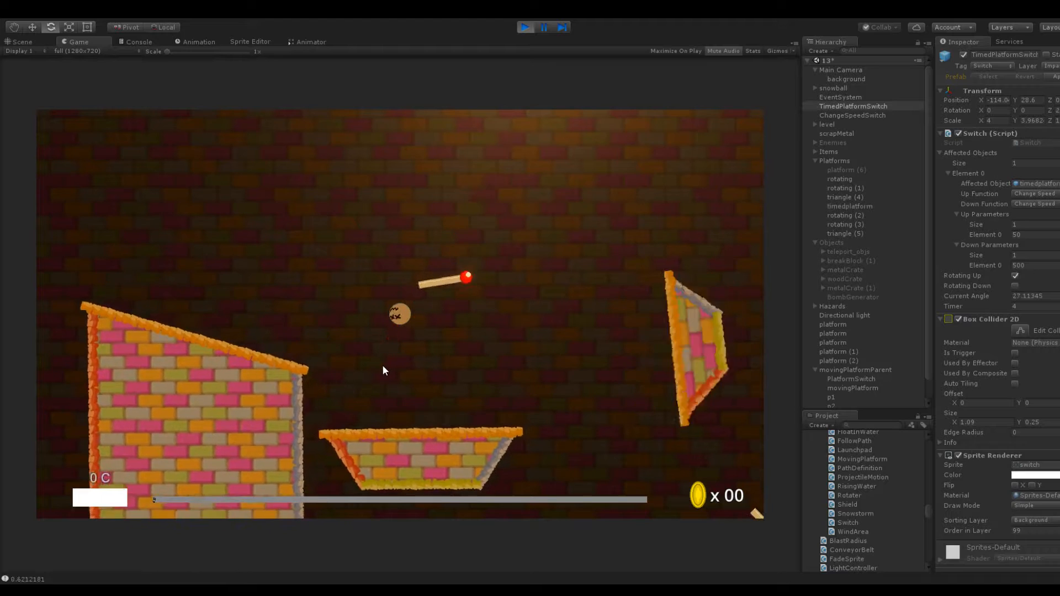
drag(401, 342, 389, 391)
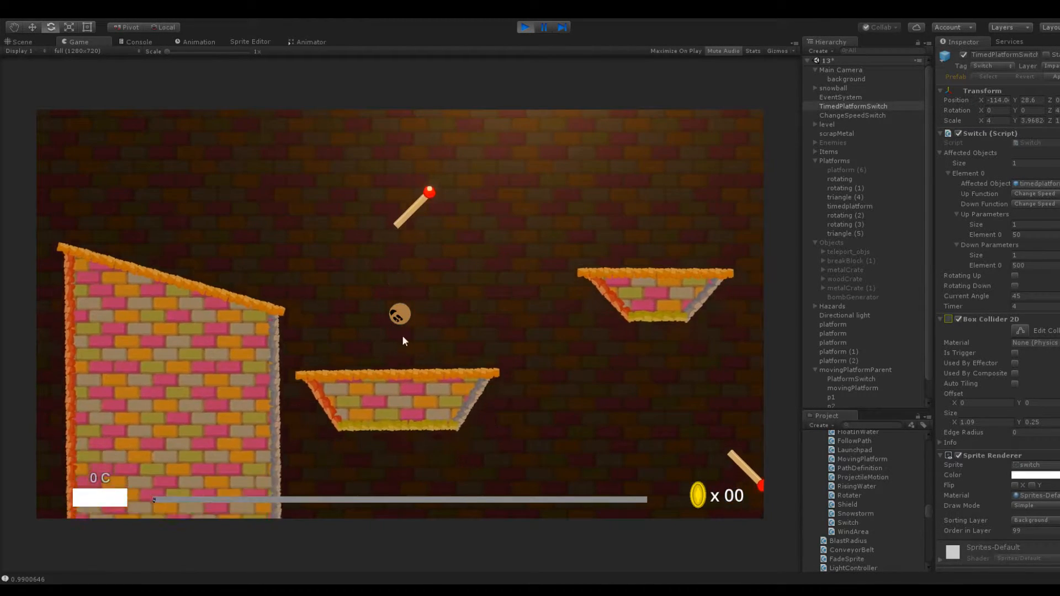
click(519, 25)
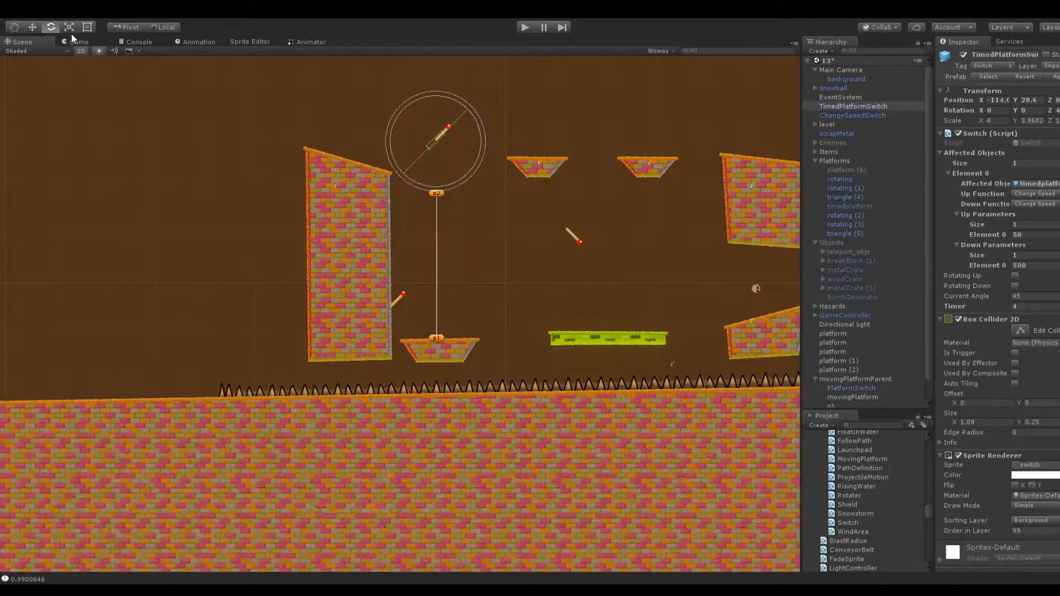
Compare the settings of the platform switch and the timed platform switch, and examine the space around the tall block
scroll(337, 204, up, 5)
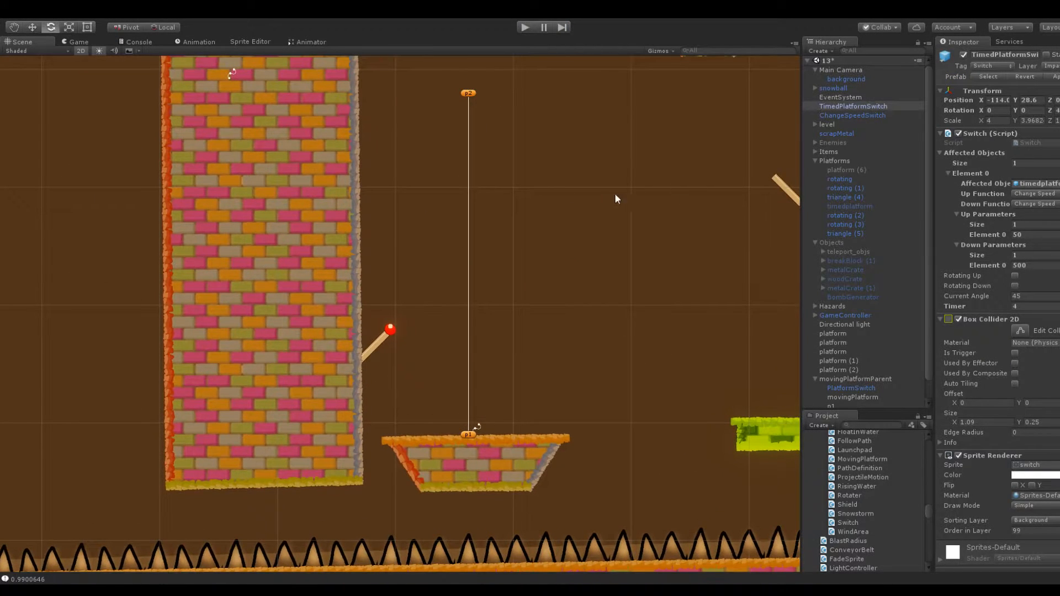
scroll(531, 211, down, 3)
click(391, 327)
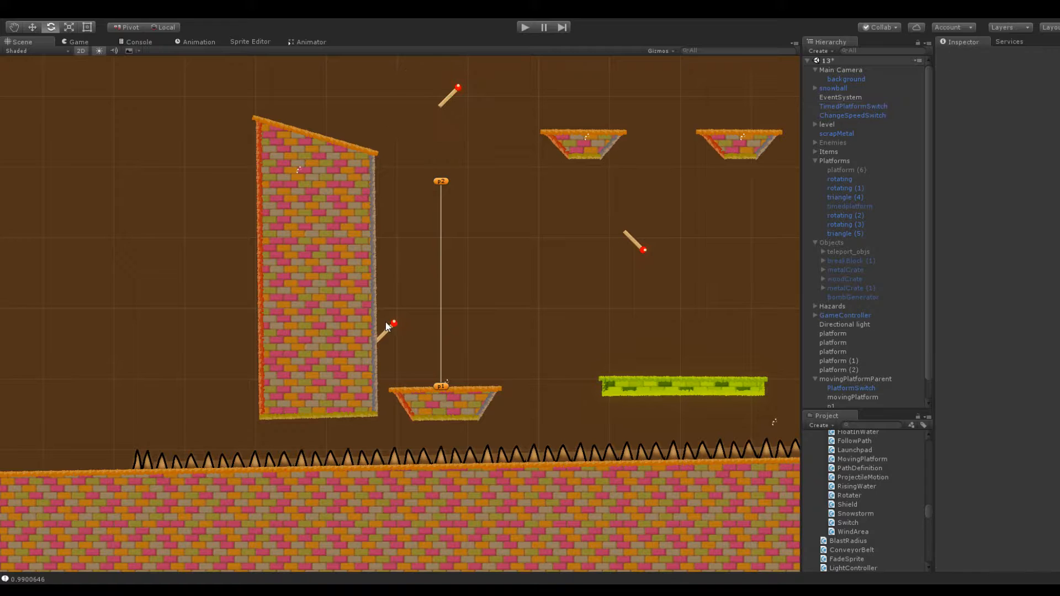
click(390, 331)
click(446, 92)
click(389, 329)
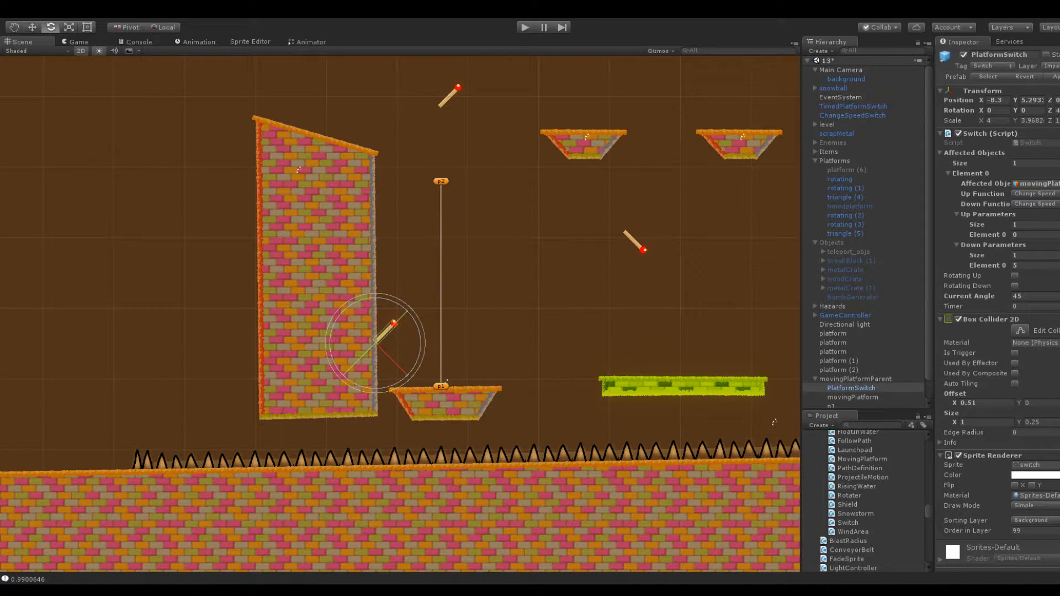
click(449, 96)
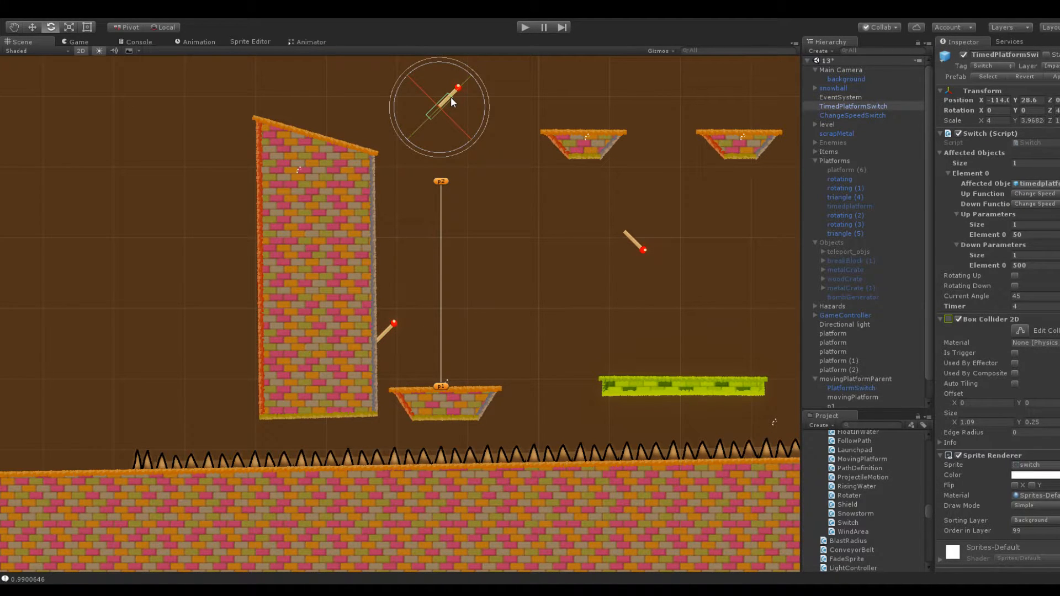
scroll(396, 148, down, 3)
middle_drag(396, 148, 501, 244)
click(440, 299)
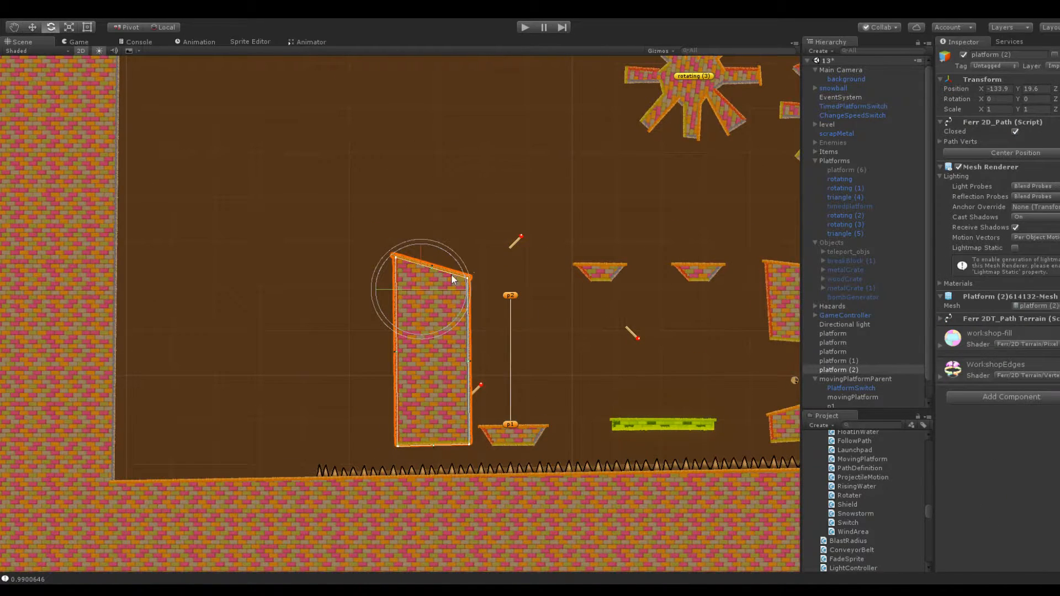
scroll(456, 275, up, 3)
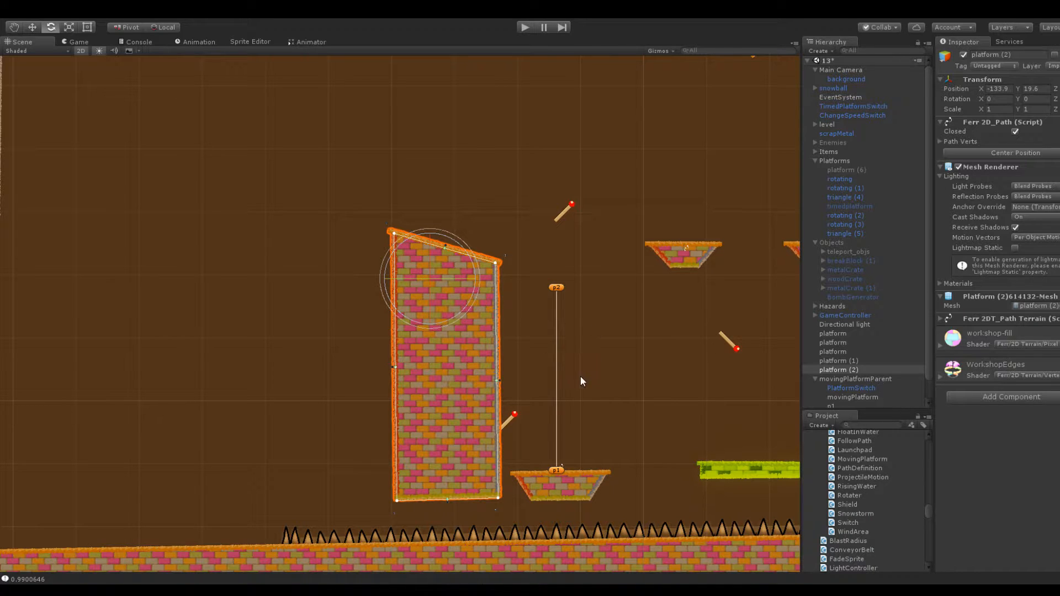
middle_drag(561, 294, 652, 307)
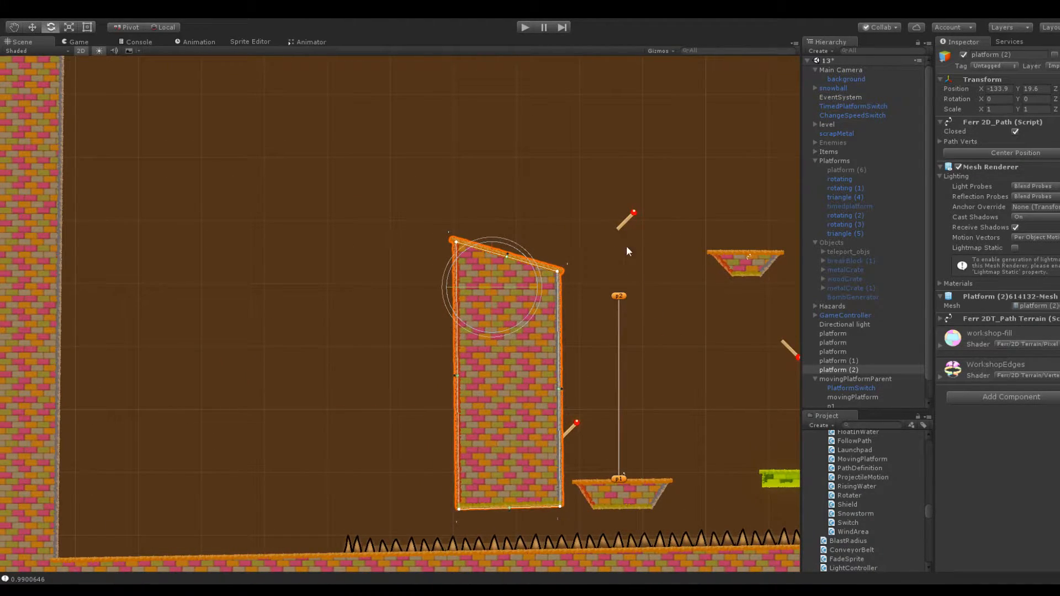
Duplicate the rotating trapezoid platform nearest the timed switch and place the copy beyond the tall block at X -151.6, Y 26.7
click(746, 260)
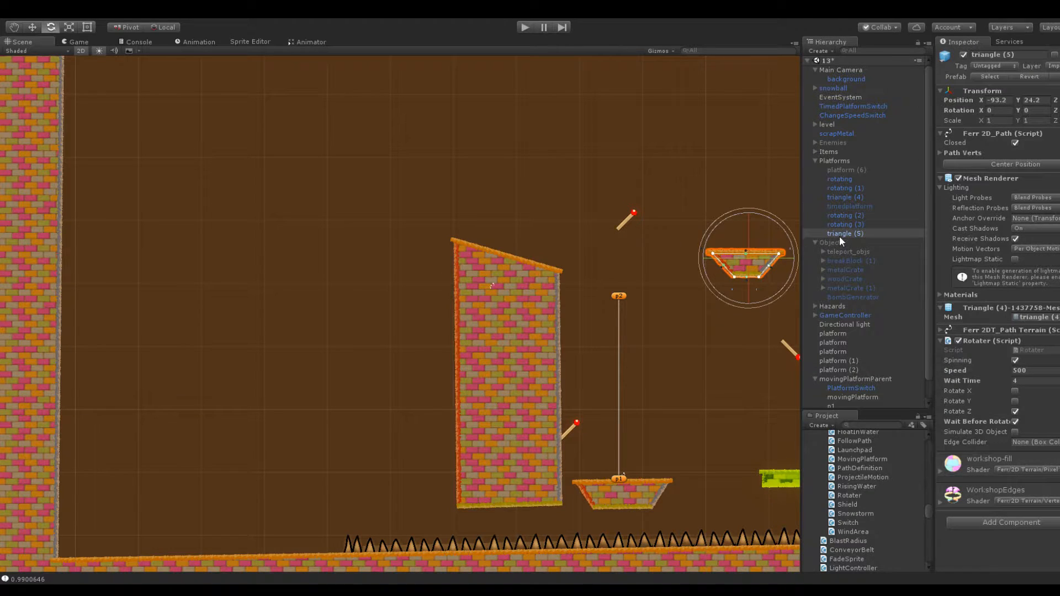
key(ctrl+d)
drag(982, 97, 849, 138)
drag(1020, 101, 1021, 97)
click(987, 101)
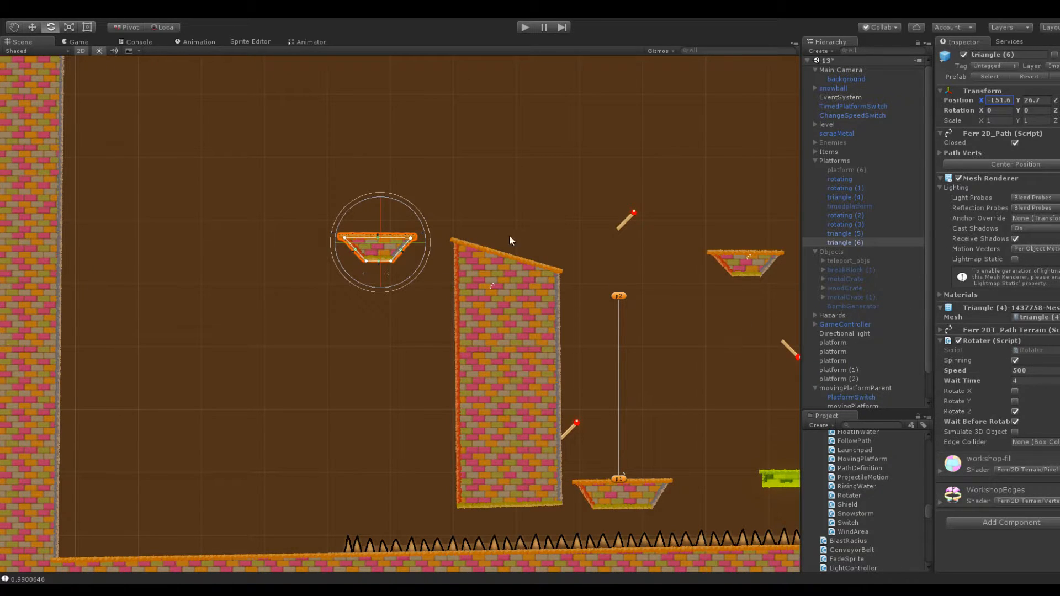
Set the copied platform's Rotater to a Wait Time of 0 and a Speed of 200
click(1031, 381)
text(0)
click(1034, 370)
text(300)
click(463, 184)
click(375, 246)
scroll(360, 168, up, 3)
scroll(270, 133, down, 3)
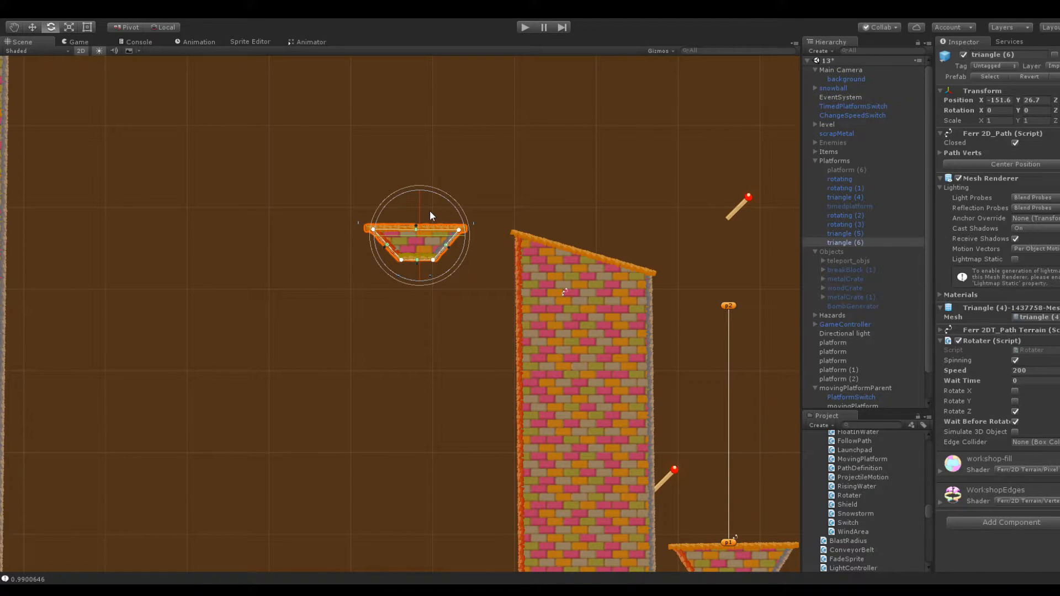
scroll(429, 211, down, 3)
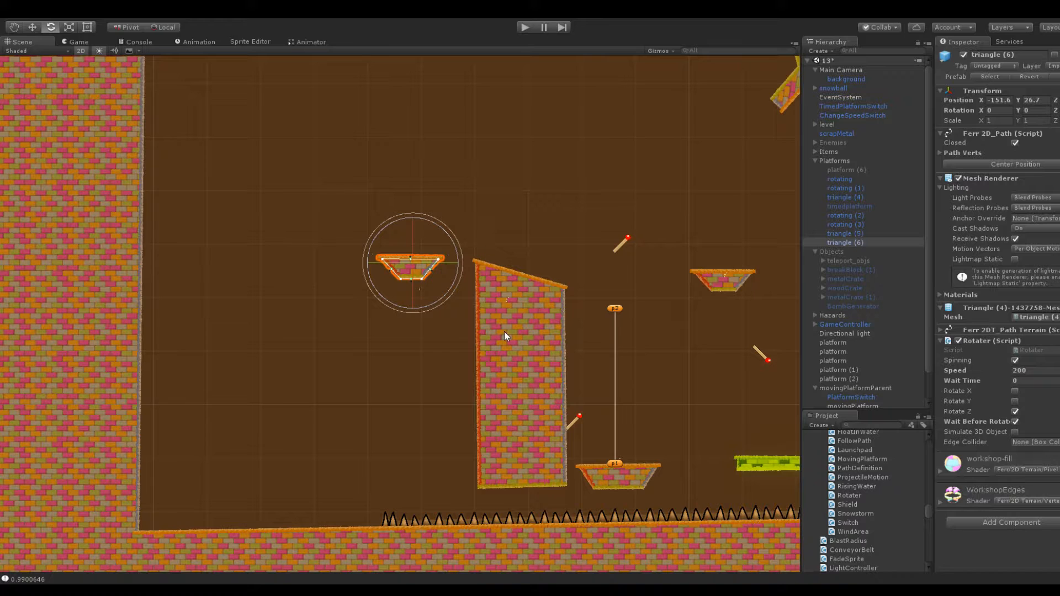
Extend the scrapMetal floor spikes to the level's left wall by moving both of their end points
middle_drag(505, 331, 497, 291)
click(381, 480)
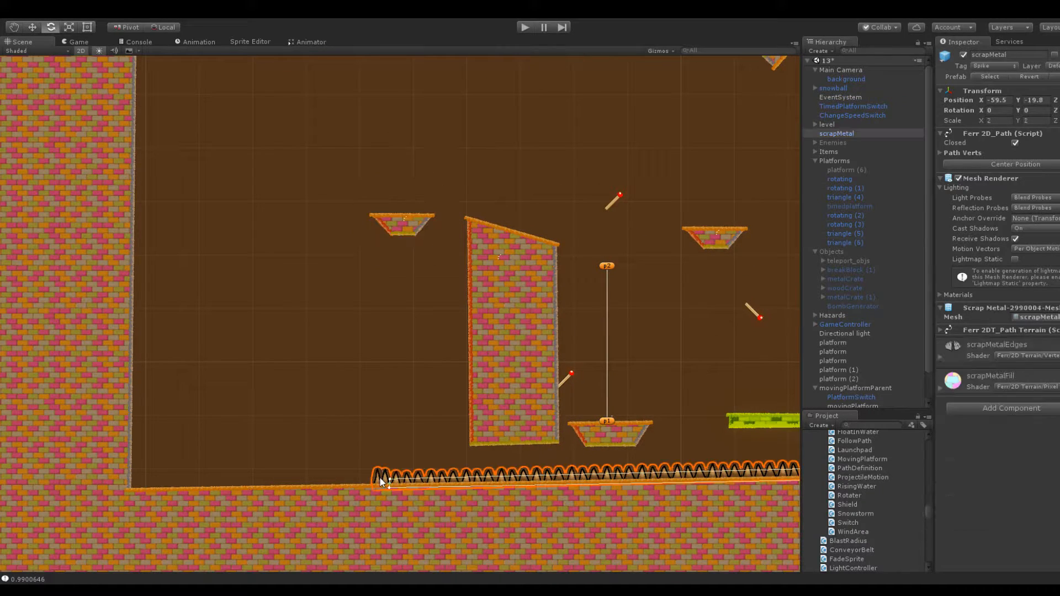
drag(388, 478, 143, 475)
drag(389, 488, 134, 492)
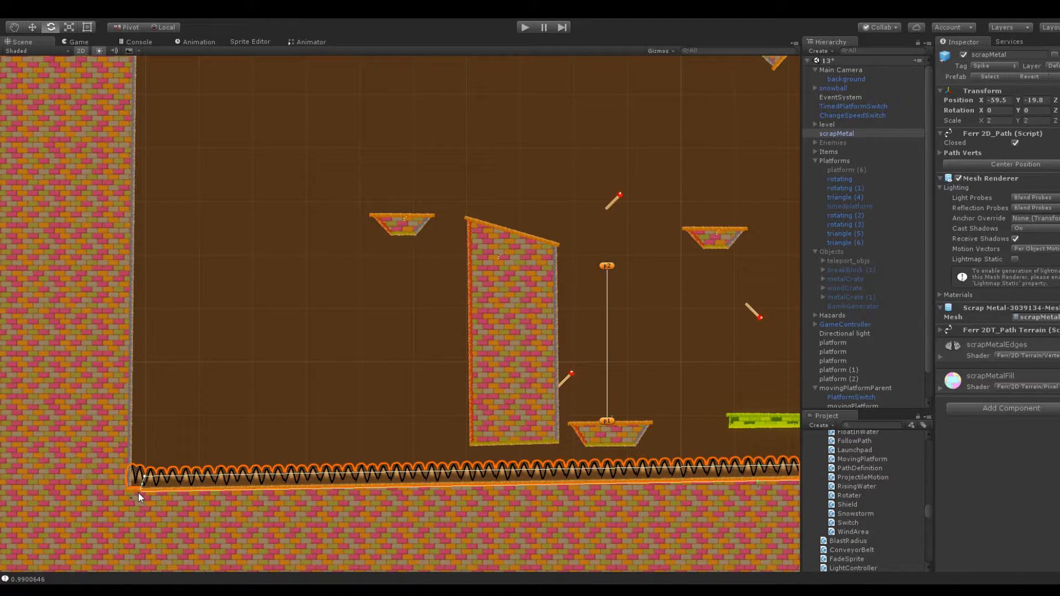
click(145, 442)
Enable Reverse on movingPlatformParent's path definition and set its Wait For Time to 5
middle_drag(458, 374, 342, 325)
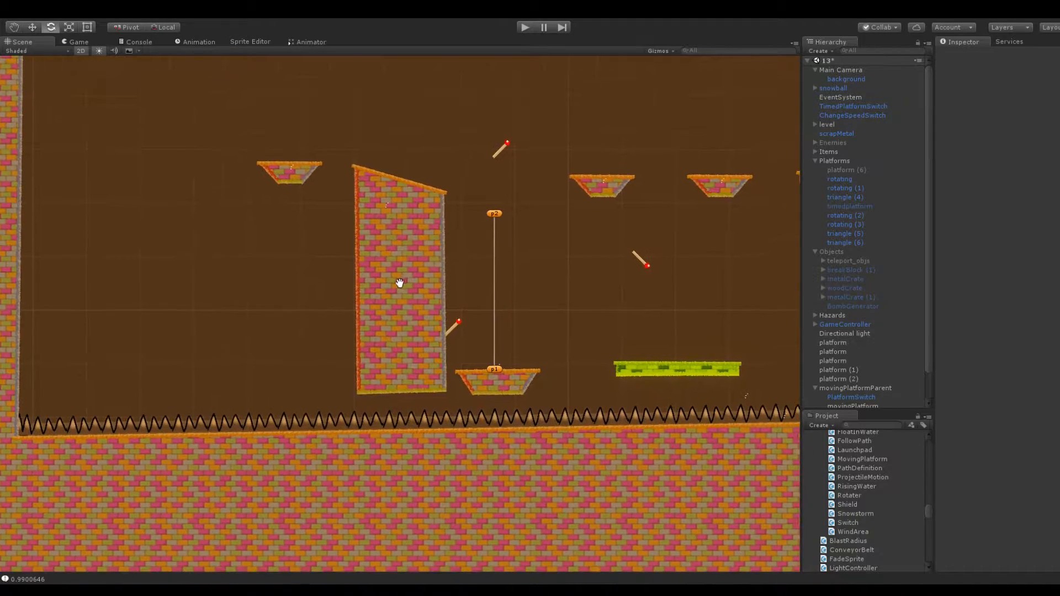
click(485, 376)
click(860, 386)
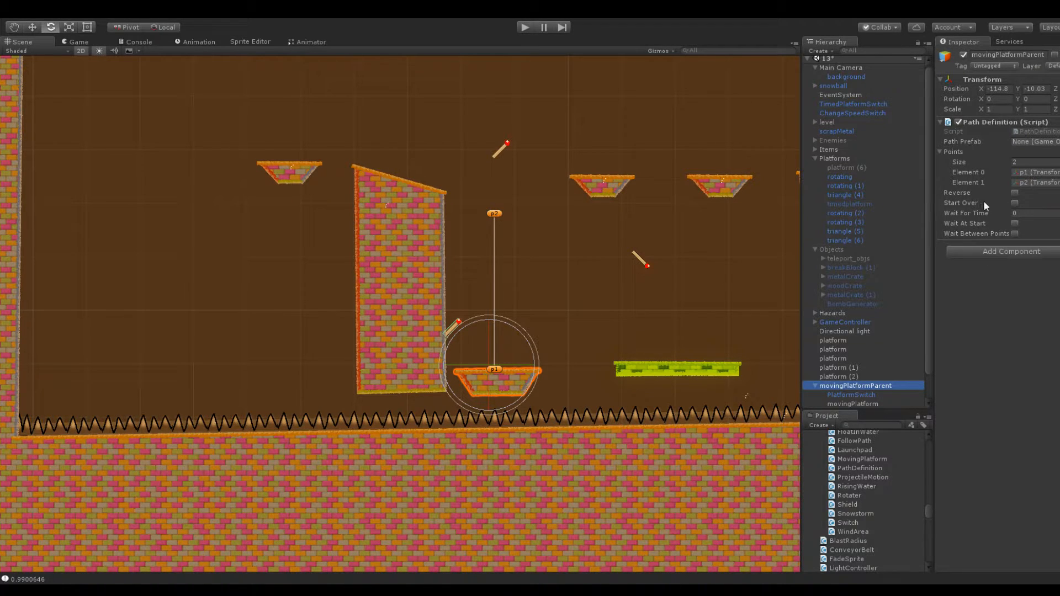
click(1015, 193)
click(1036, 215)
text(4)
text(5)
click(979, 275)
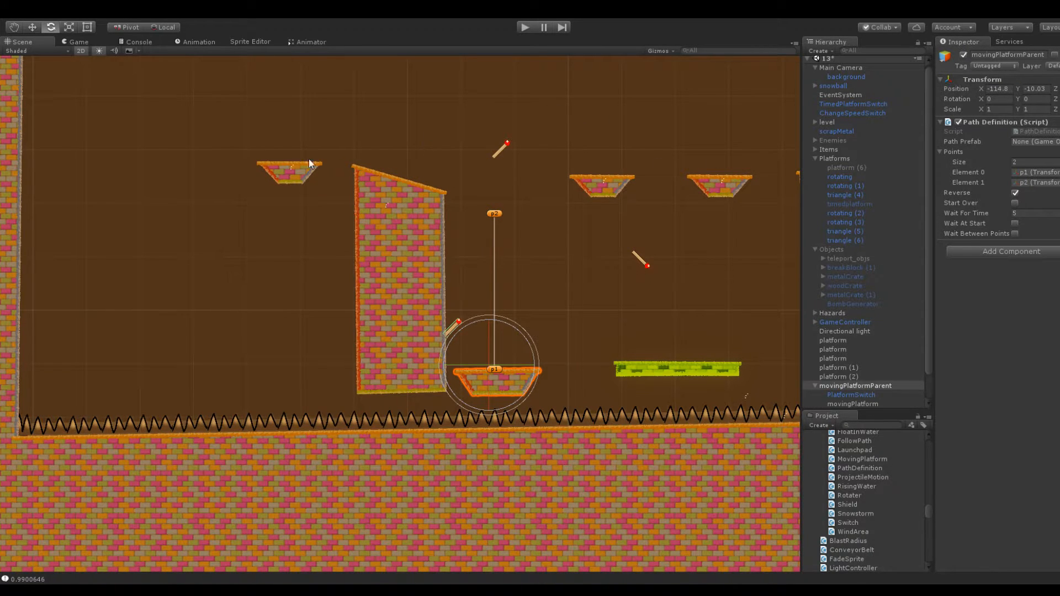
Examine the new rotating platform and the open space above it and the tall block
middle_drag(315, 162, 527, 181)
click(509, 193)
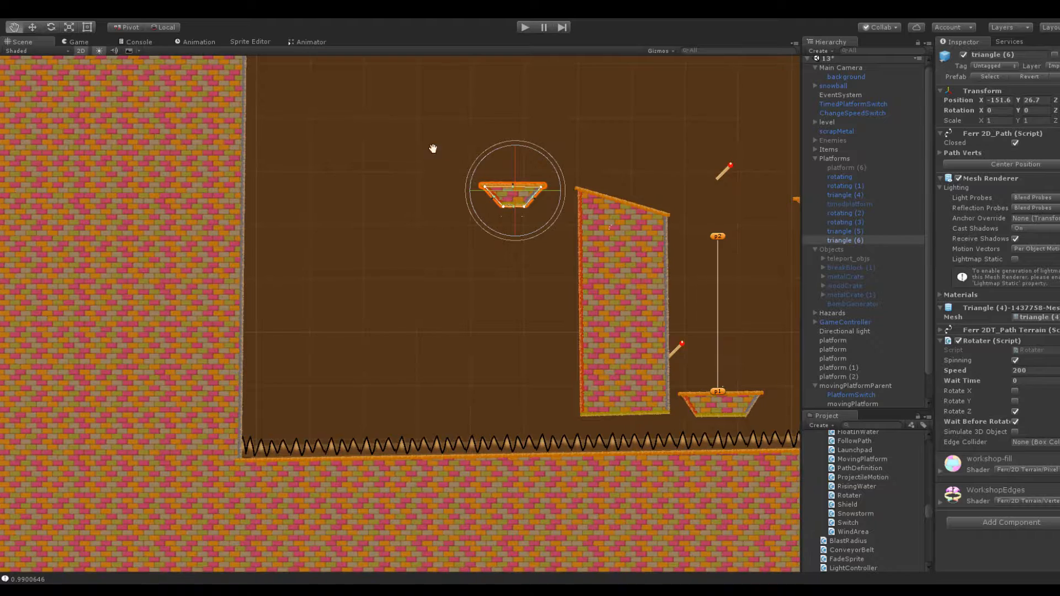
middle_drag(439, 139, 344, 290)
scroll(367, 277, up, 7)
scroll(441, 241, down, 2)
middle_drag(489, 251, 400, 226)
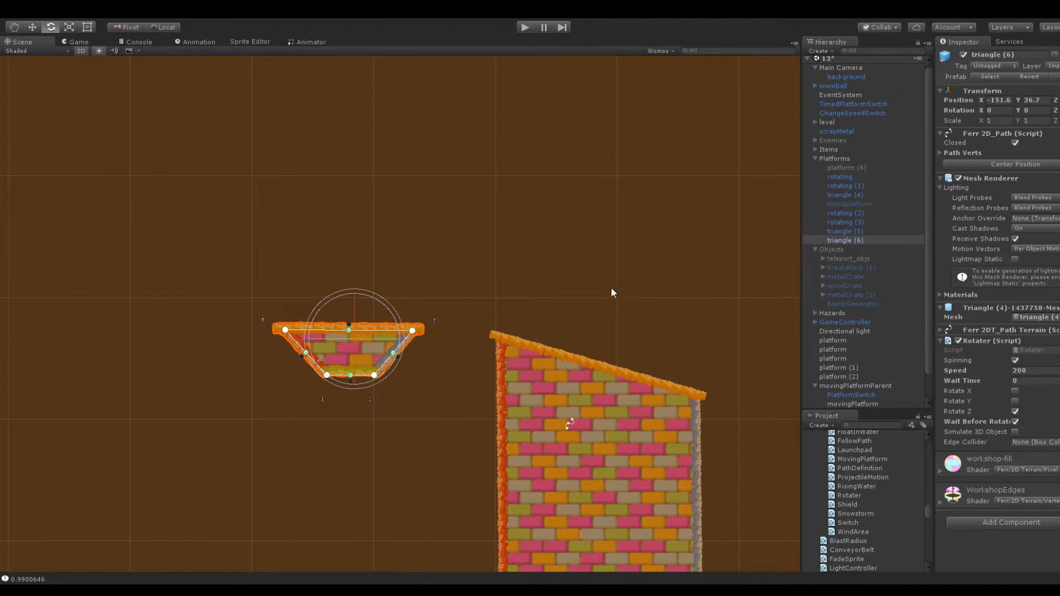
scroll(616, 287, down, 5)
scroll(618, 271, up, 1)
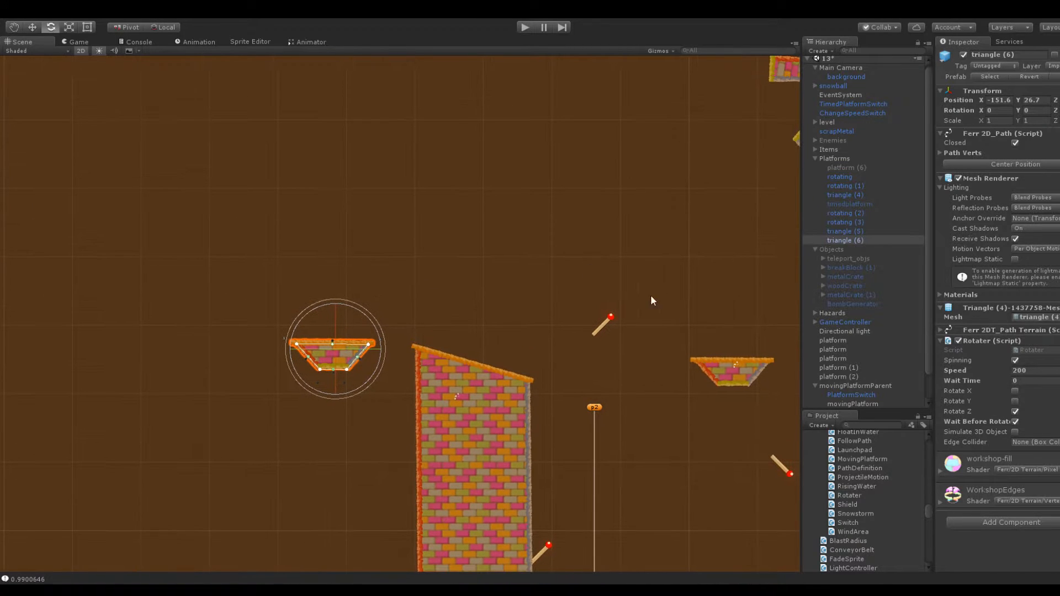
scroll(491, 360, down, 6)
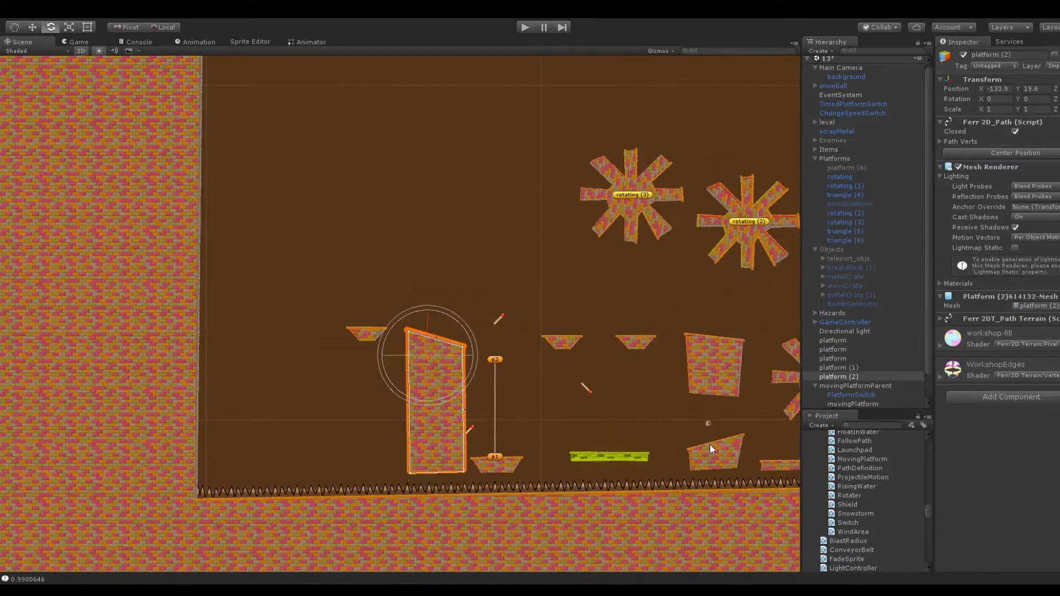
Duplicate the sloped starting platform beneath the snowball and place the copy above the tall block at X -136.2, Y 48.5
click(709, 444)
click(840, 358)
key(ctrl+d)
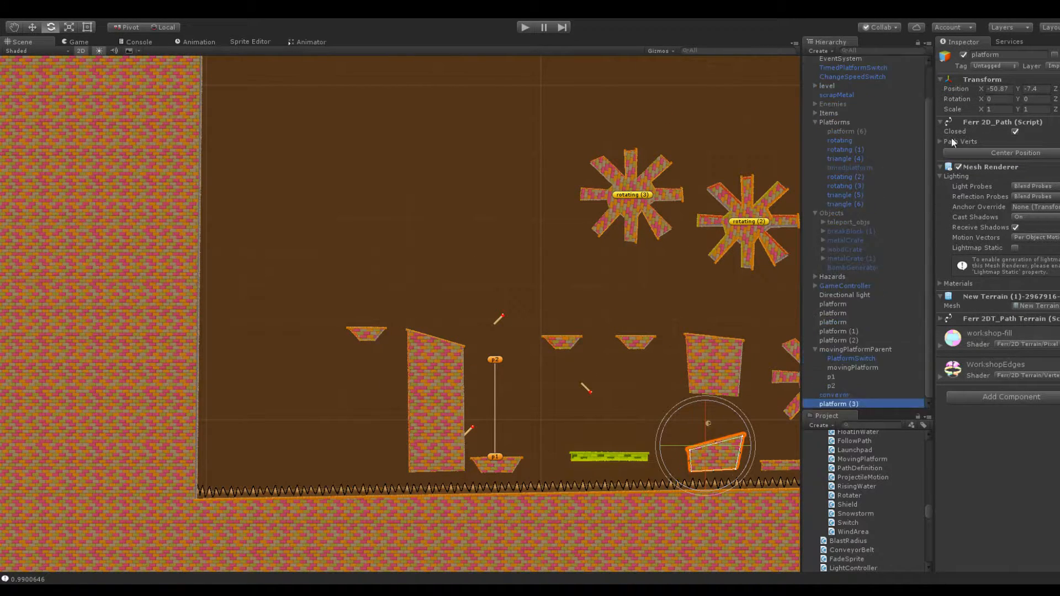
drag(1015, 88, 19, 111)
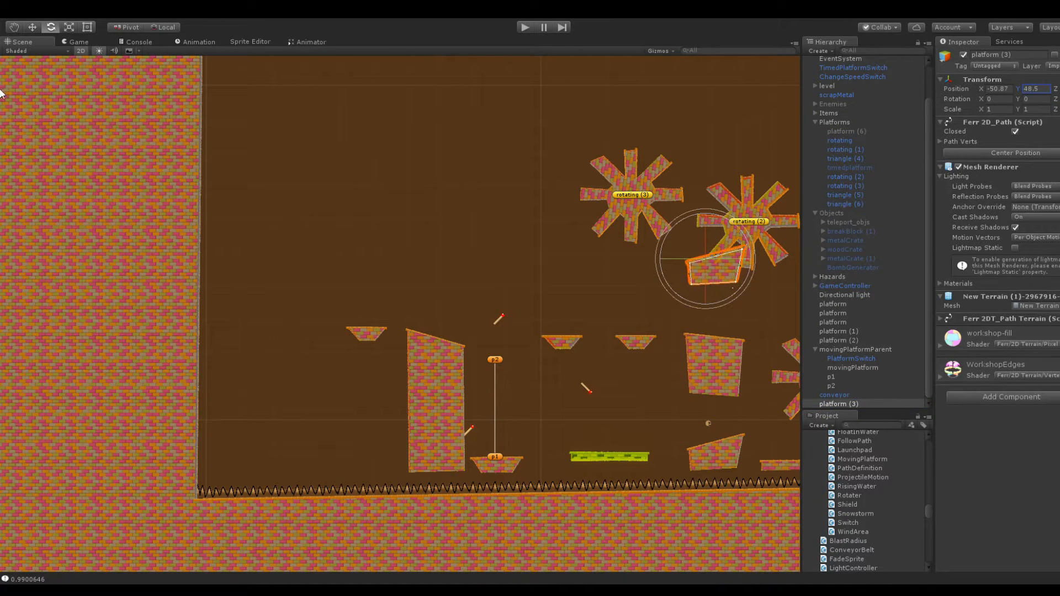
drag(977, 86, 400, 182)
Add a point to the tall block's sloped top and move its upper left corner outward, making a flat ledge before the slope
scroll(400, 182, up, 5)
click(495, 432)
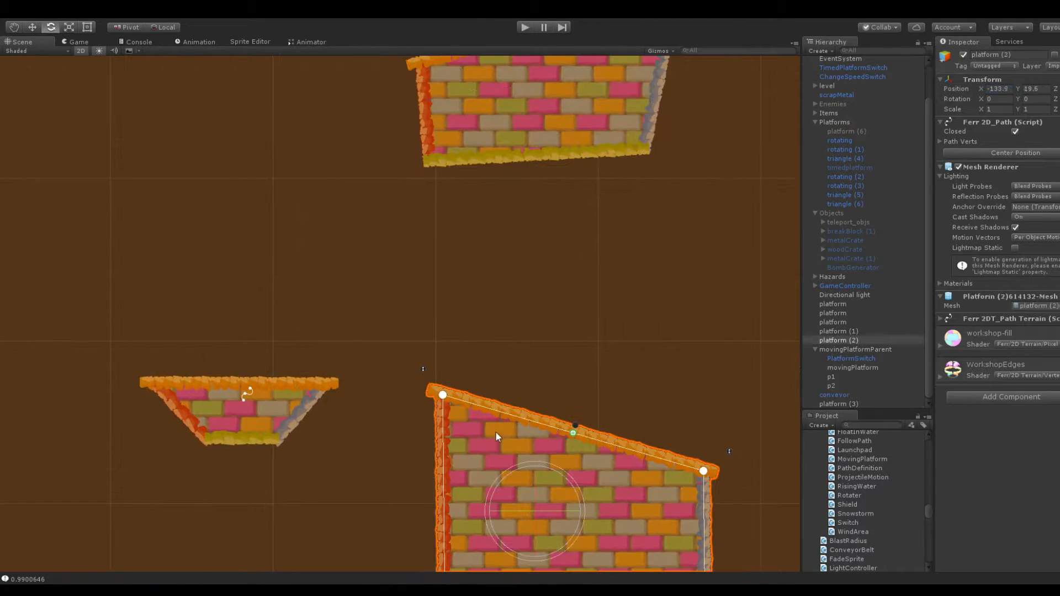
drag(574, 434, 557, 387)
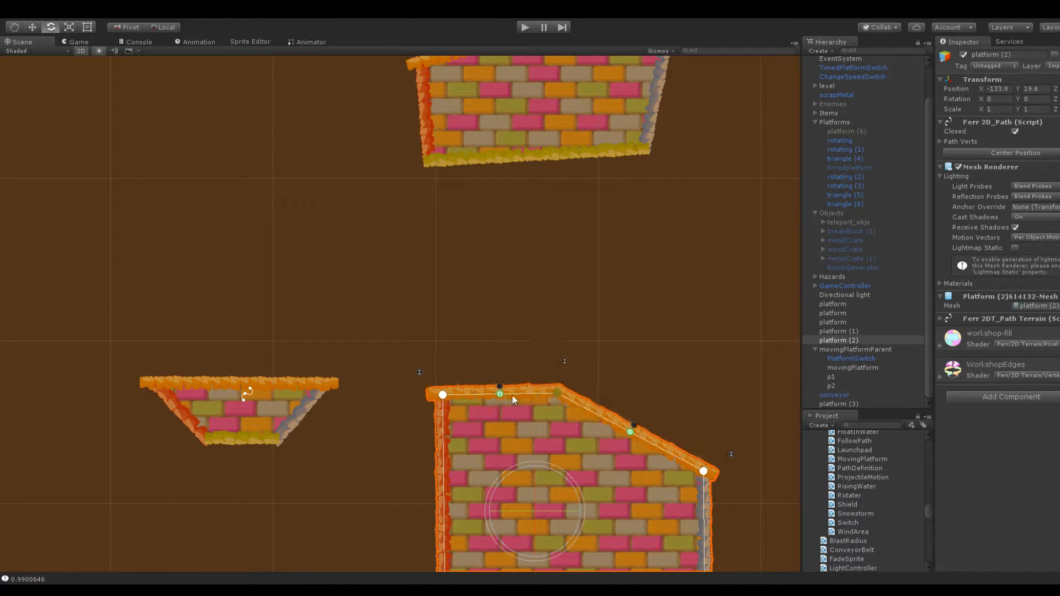
drag(442, 395, 425, 388)
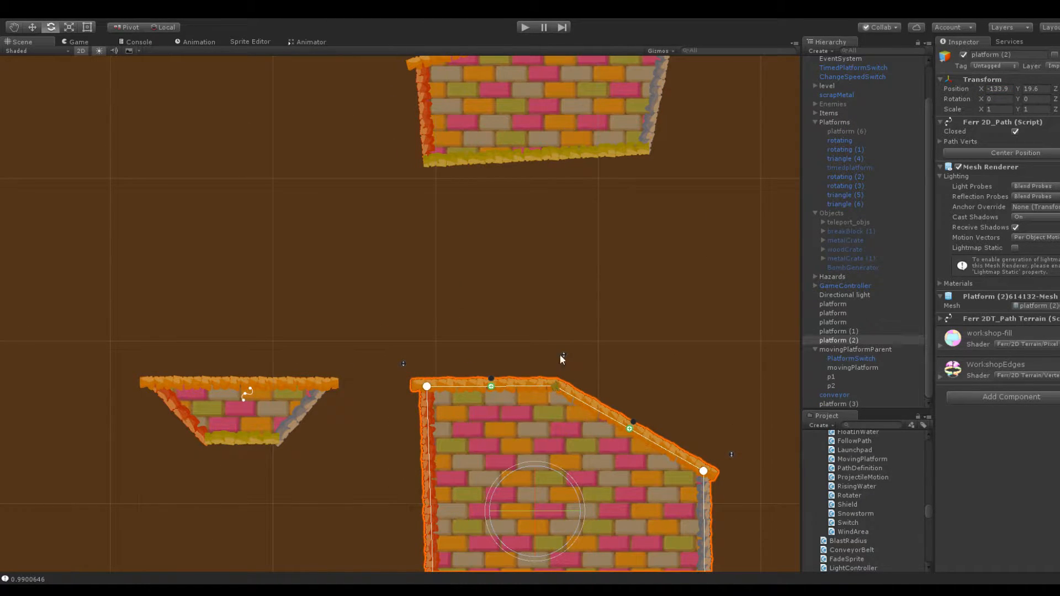
Add a point to the copied platform's bottom edge and pull it below the lower right corner to form a slanted underside
click(564, 88)
click(537, 166)
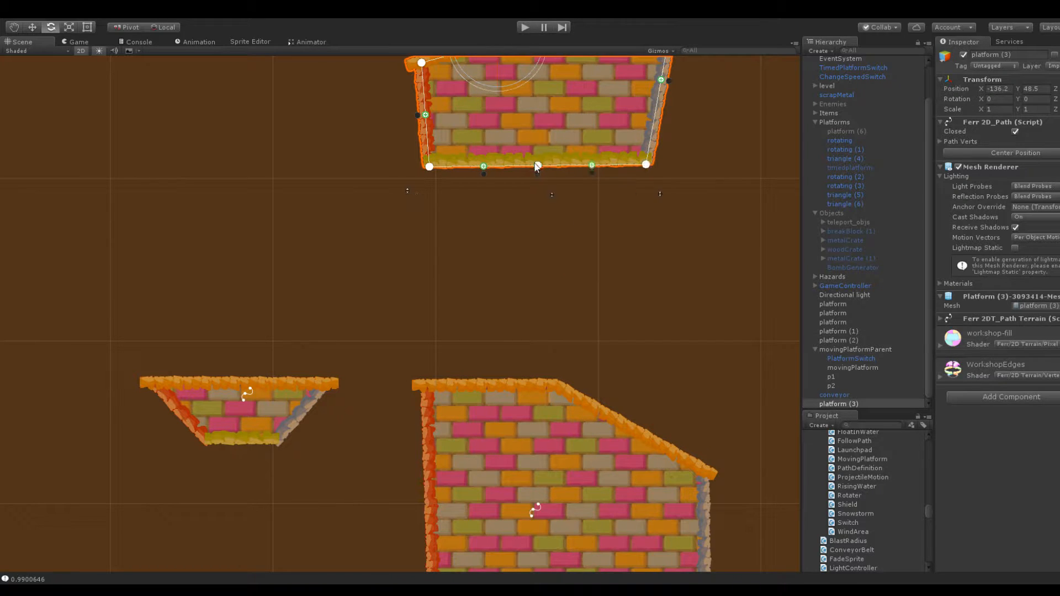
drag(536, 167, 642, 269)
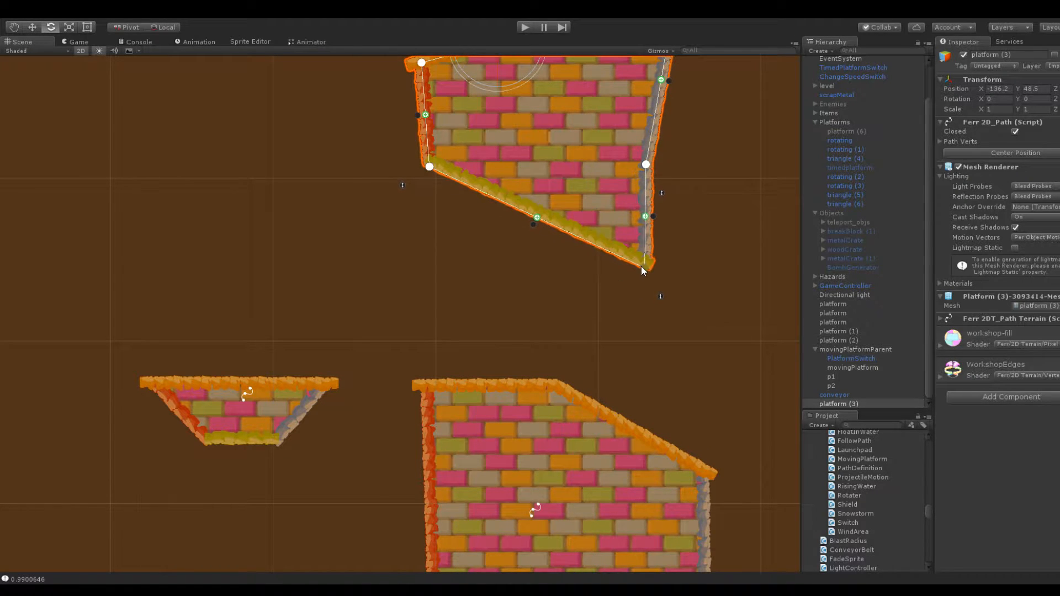
Add two points to the hanging block's slanted underside and shape them into a square-ended leg beneath its right end
click(534, 225)
click(537, 218)
drag(537, 218, 557, 193)
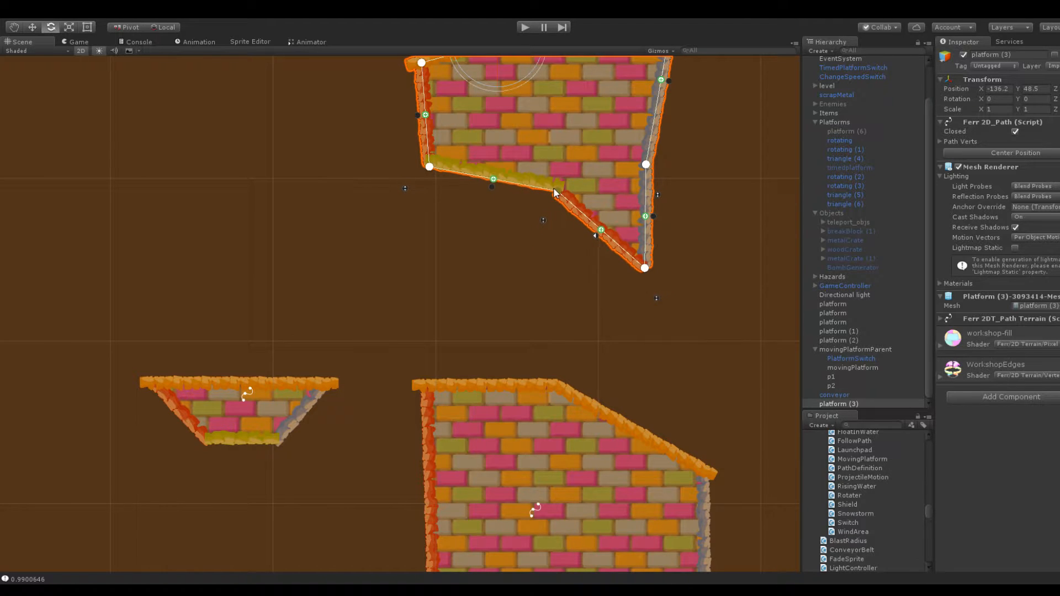
drag(601, 230, 557, 265)
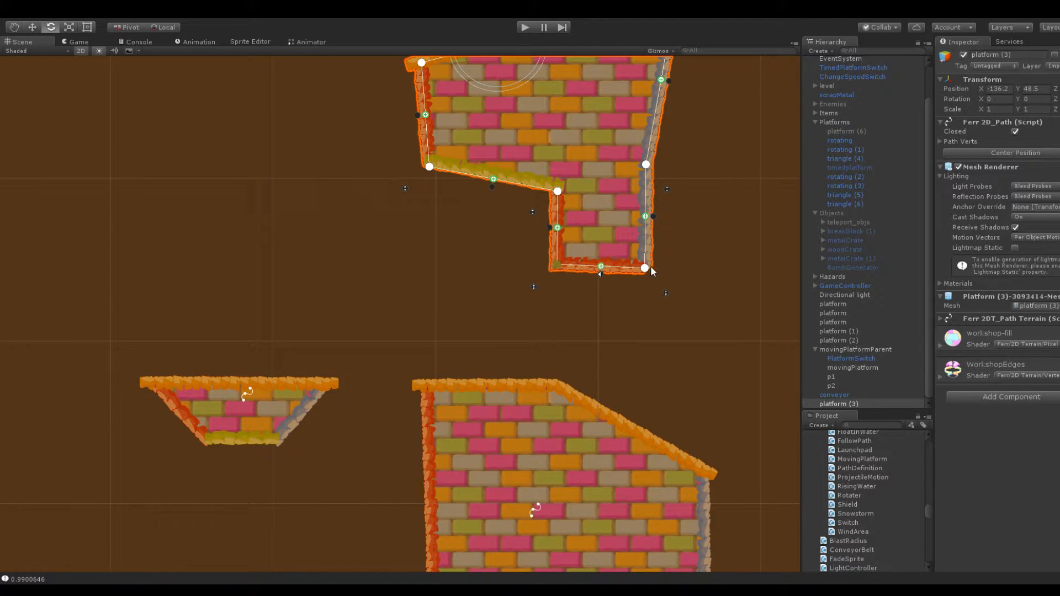
drag(644, 268, 654, 269)
click(581, 306)
click(531, 146)
Pull the hanging block's two left corners outward and give the underside a steeper slope running down to the leg
drag(427, 164, 355, 155)
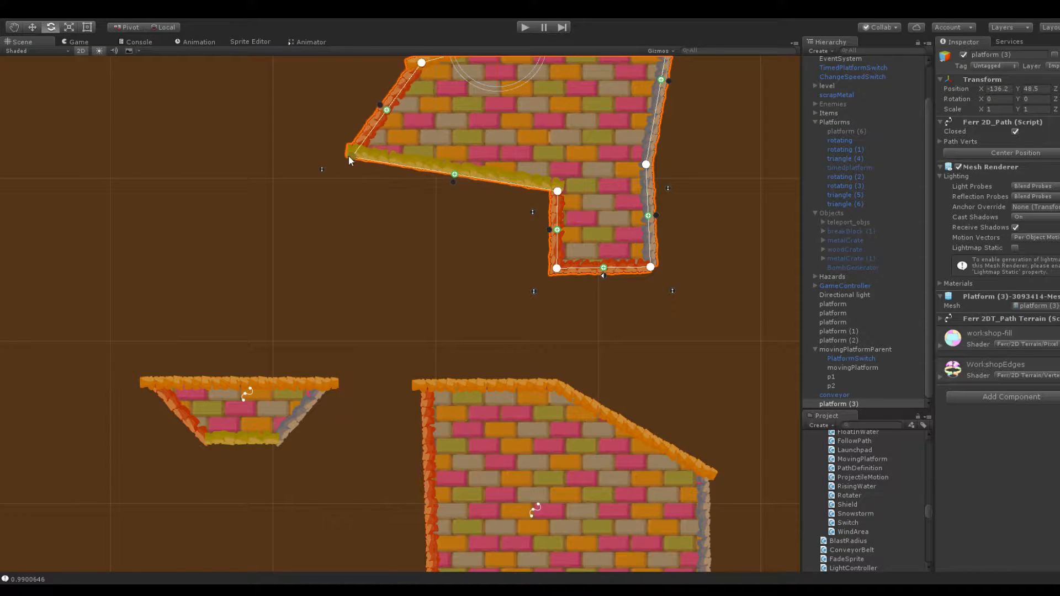
drag(418, 65, 351, 53)
scroll(356, 77, down, 5)
drag(372, 163, 354, 118)
drag(374, 224, 396, 186)
click(422, 300)
middle_drag(422, 300, 369, 225)
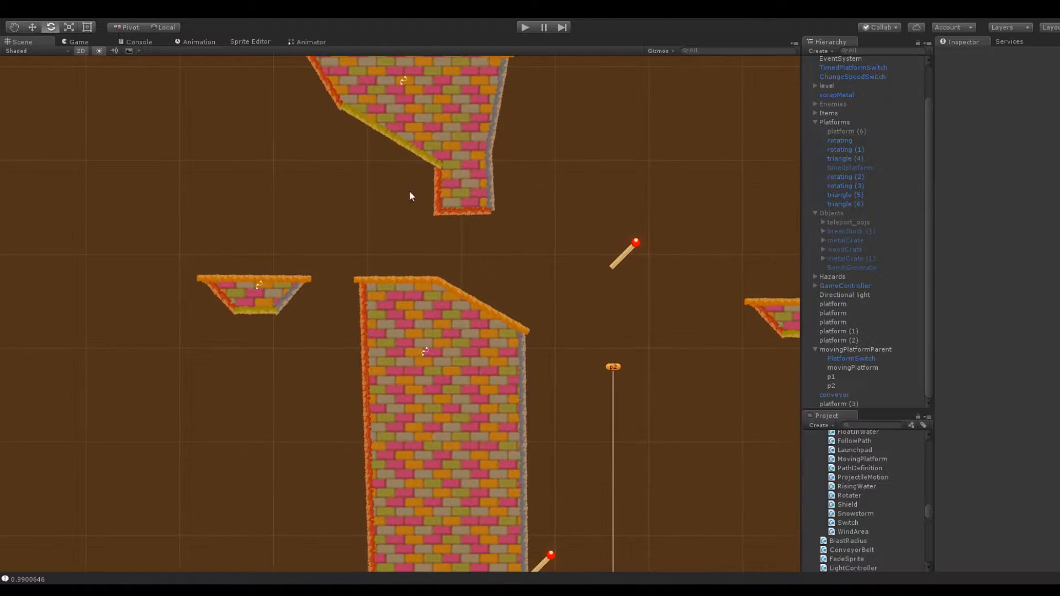
Widen the hanging block's leg toward the left and raise the block's upper right corner to level its top edge
click(443, 173)
drag(442, 171, 431, 158)
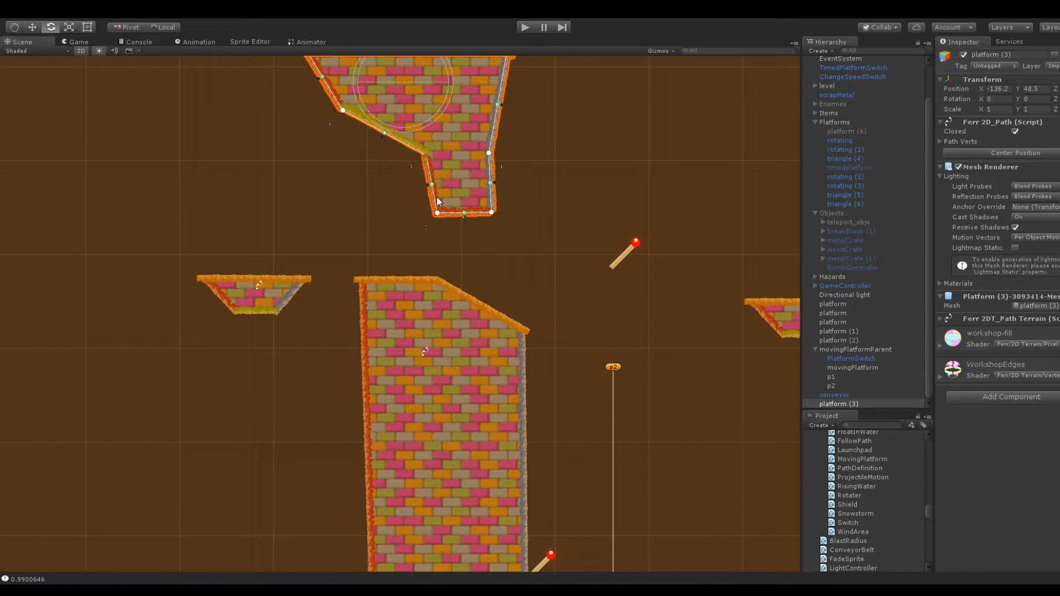
click(431, 209)
click(439, 209)
drag(437, 211, 431, 209)
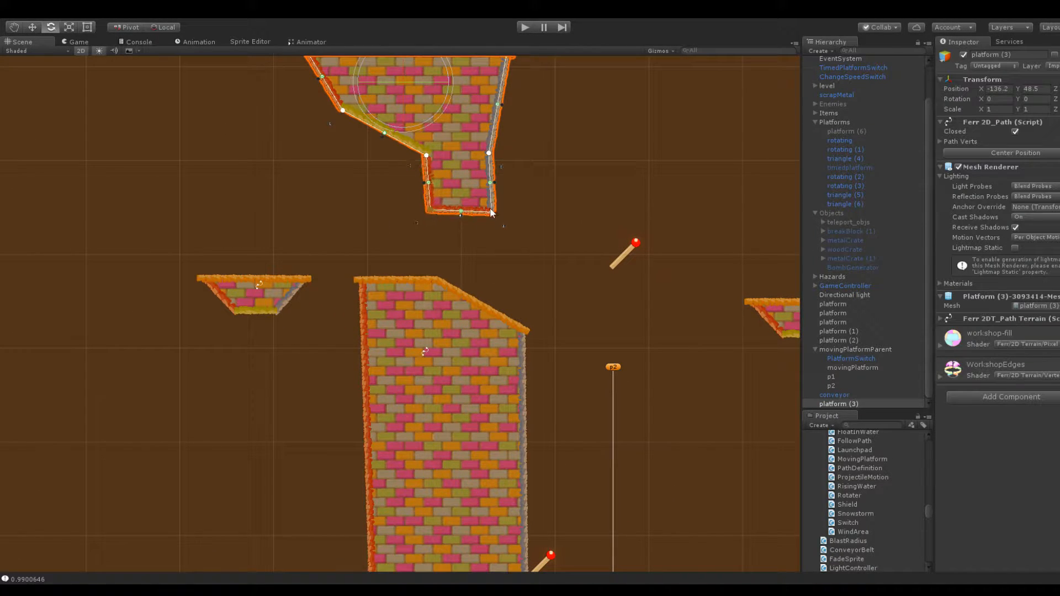
scroll(496, 198, down, 1)
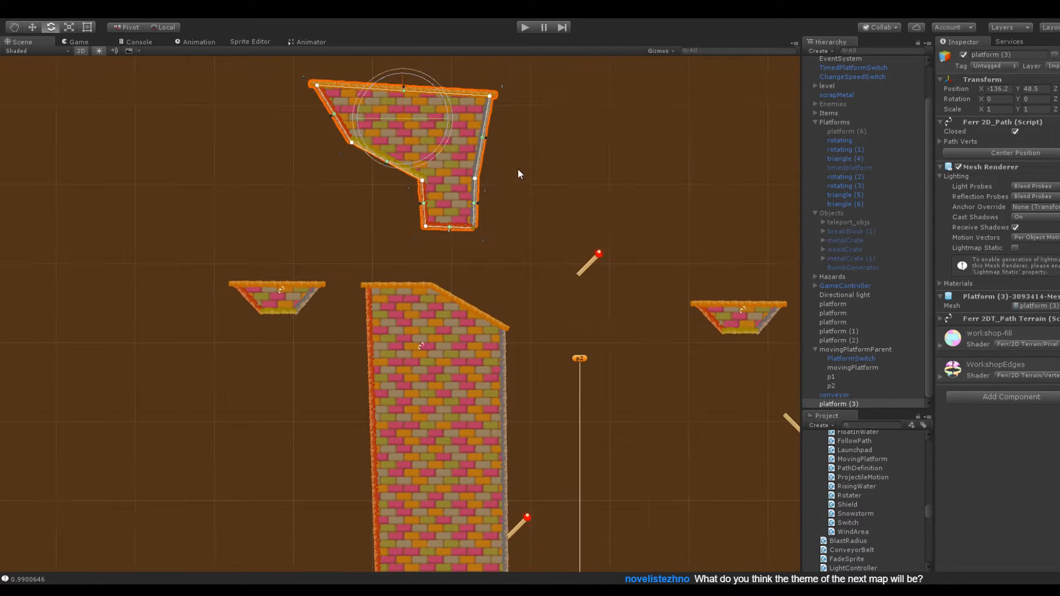
drag(488, 97, 478, 84)
click(523, 183)
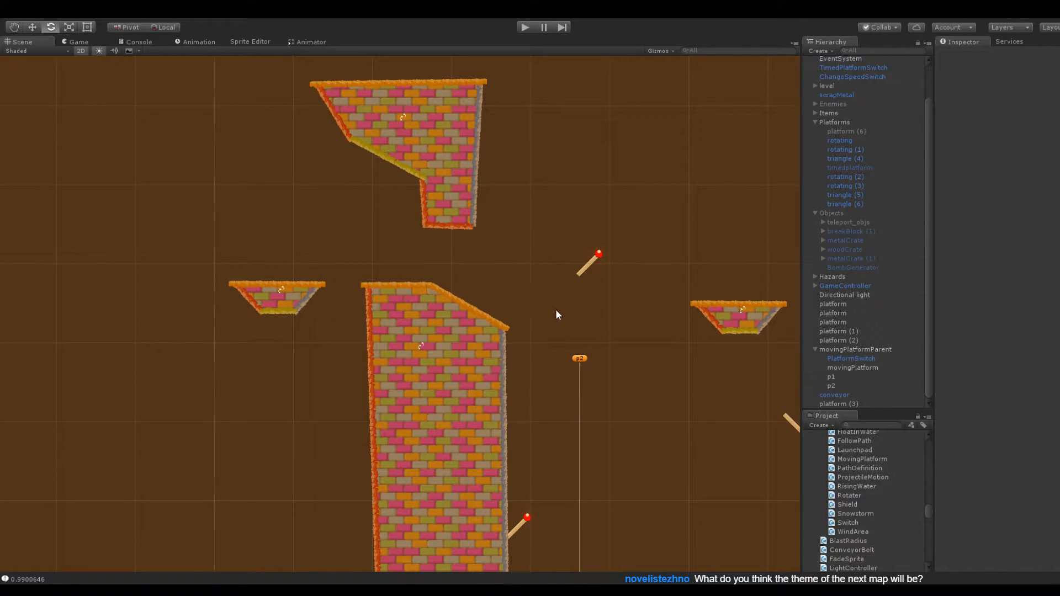
Match ChangeSpeedSwitch's box collider to PlatformSwitch's, with offset X 0.51 and size X 1, and check TimedPlatformSwitch's collider
scroll(531, 445, down, 2)
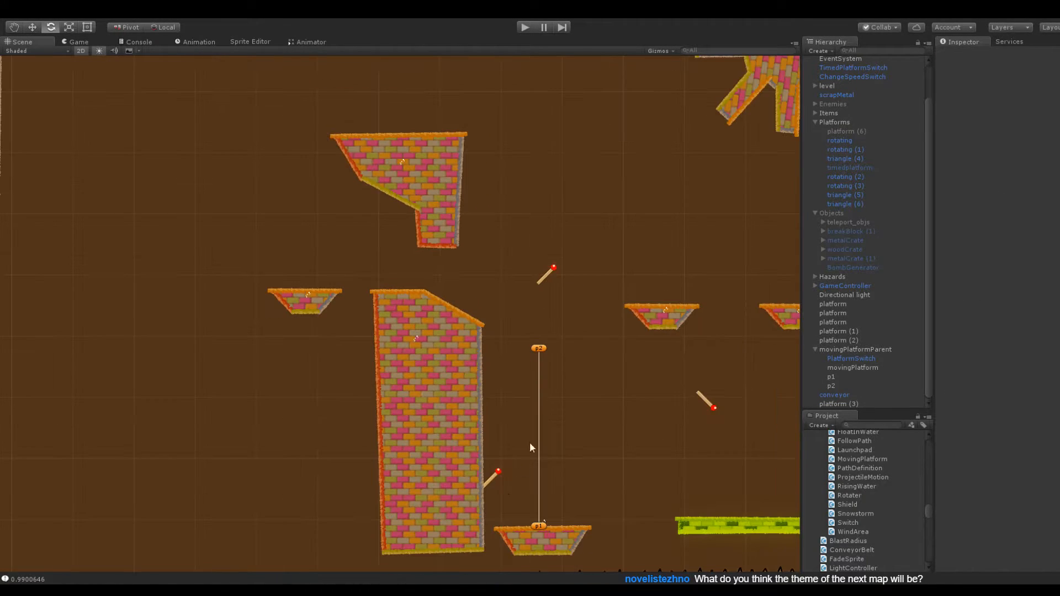
click(491, 479)
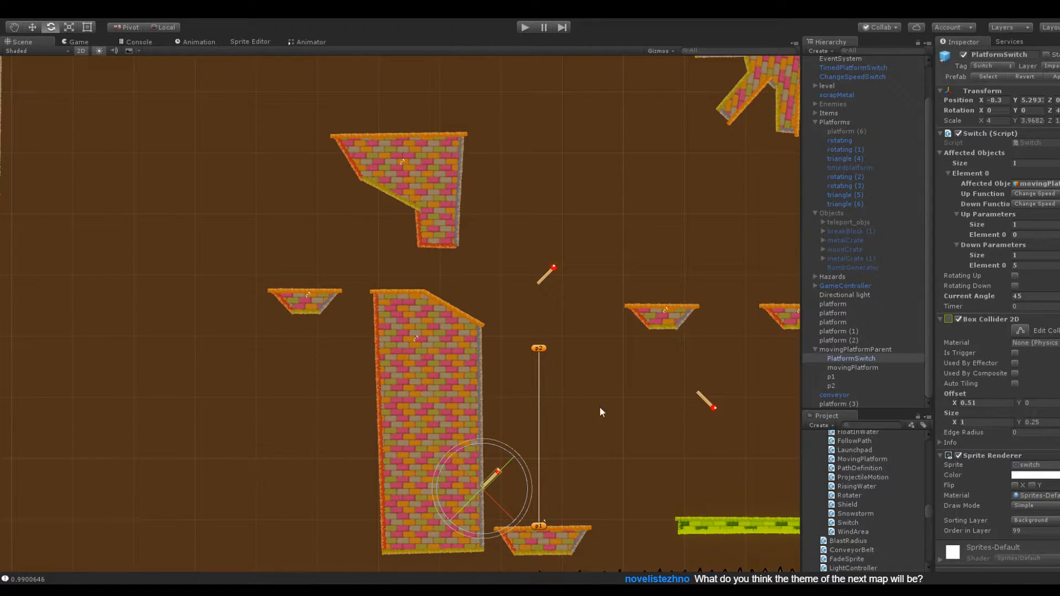
click(545, 276)
click(833, 77)
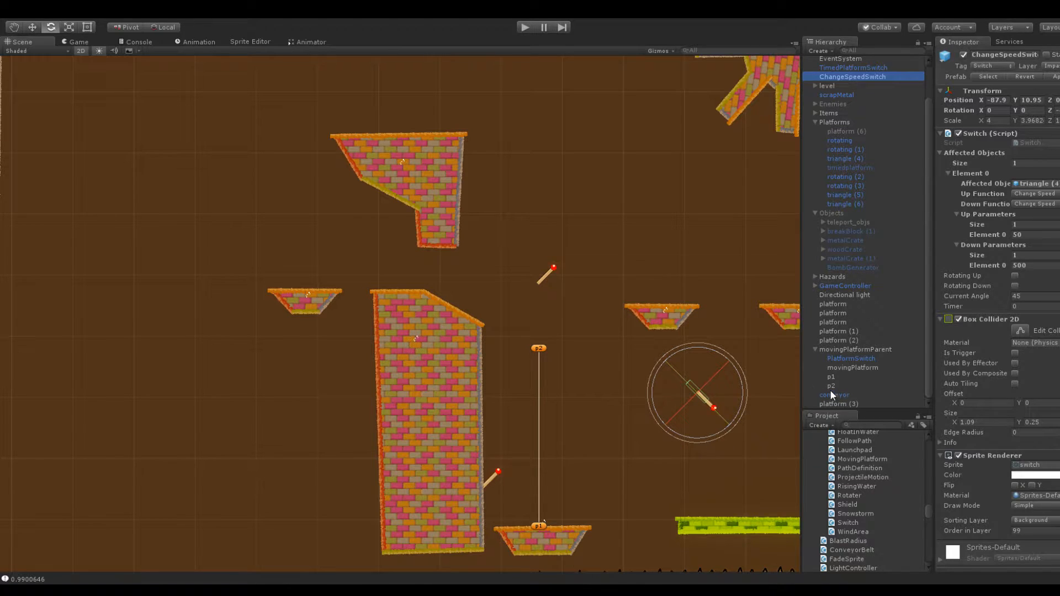
click(835, 358)
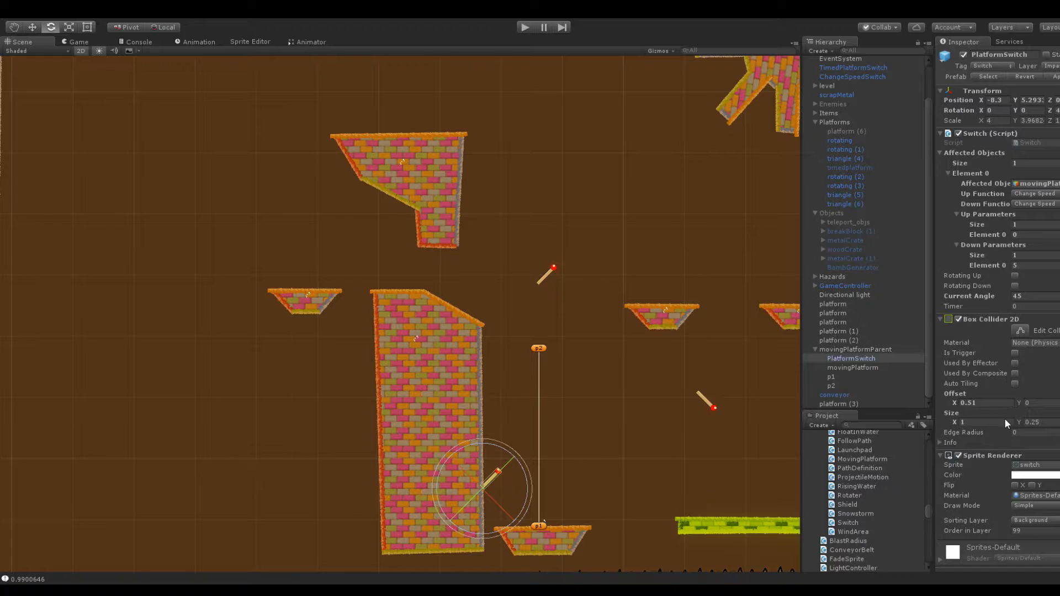
click(850, 76)
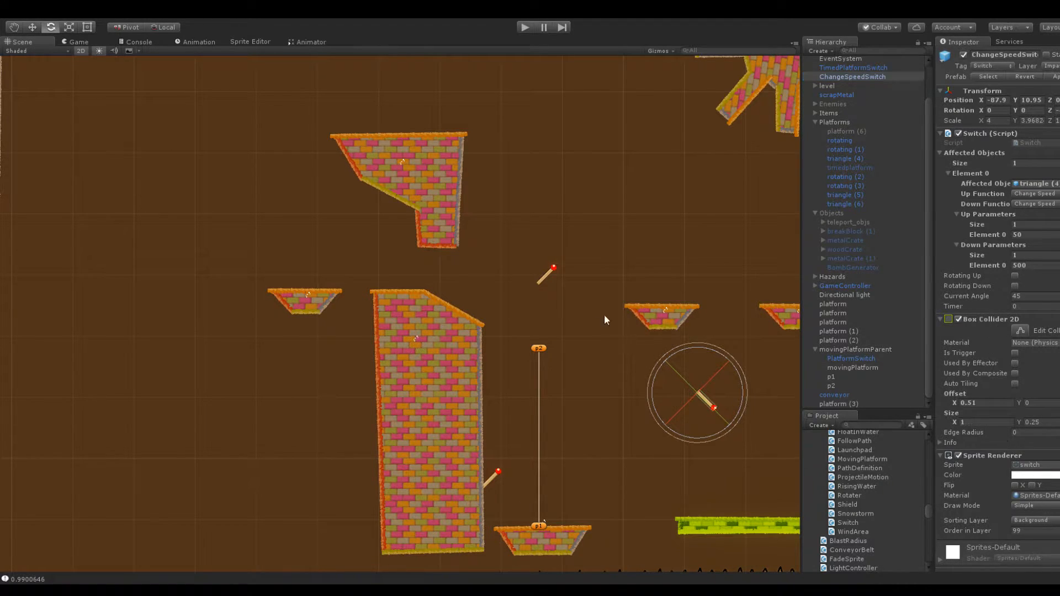
click(542, 277)
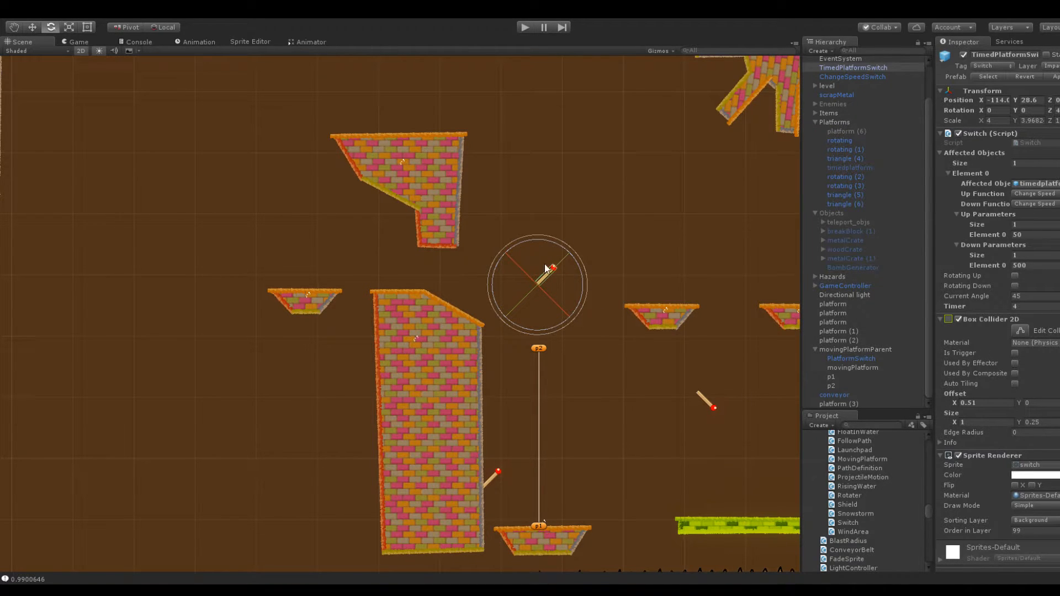
scroll(550, 277, up, 8)
scroll(551, 277, down, 7)
click(789, 296)
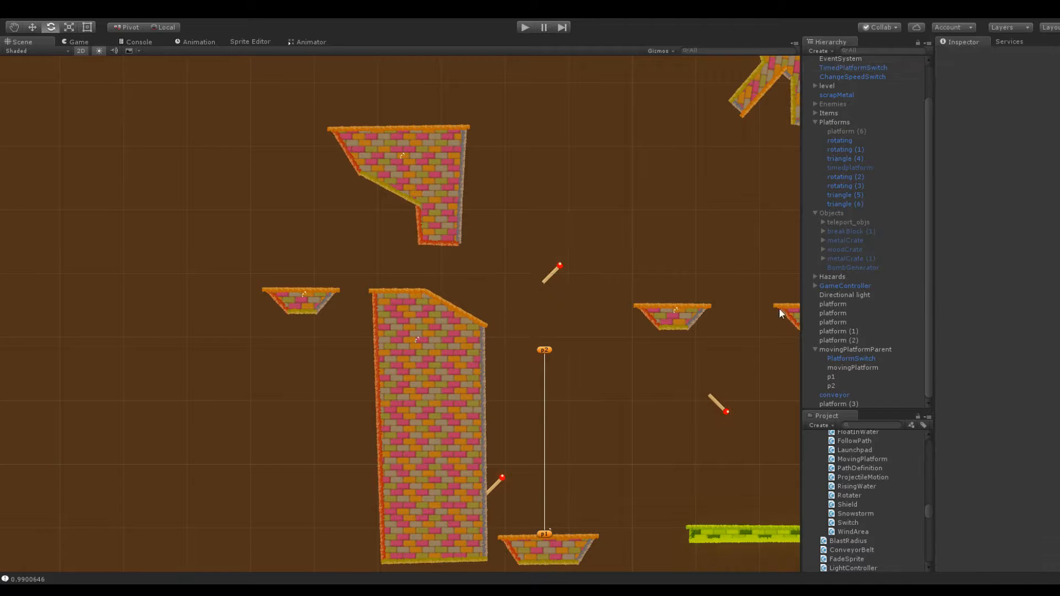
Move ChangeSpeedSwitch beneath the hanging block's sloped underside, to about X -138 and Y 39.3
click(723, 407)
drag(979, 101, 890, 104)
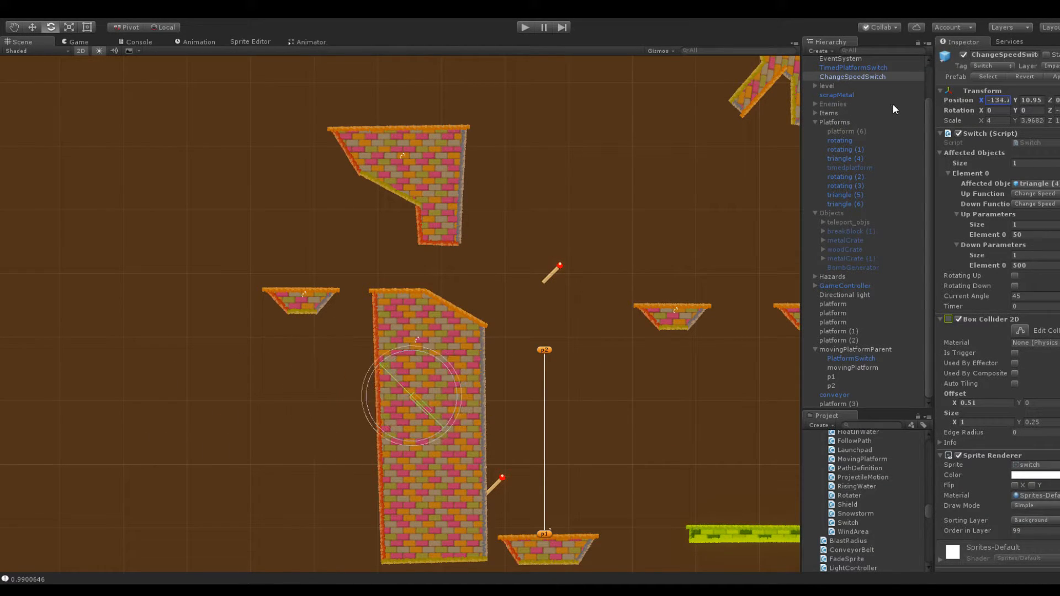
drag(1016, 104, 954, 100)
Mirror ChangeSpeedSwitch by setting its scale to X -4 and Y 4
click(1000, 121)
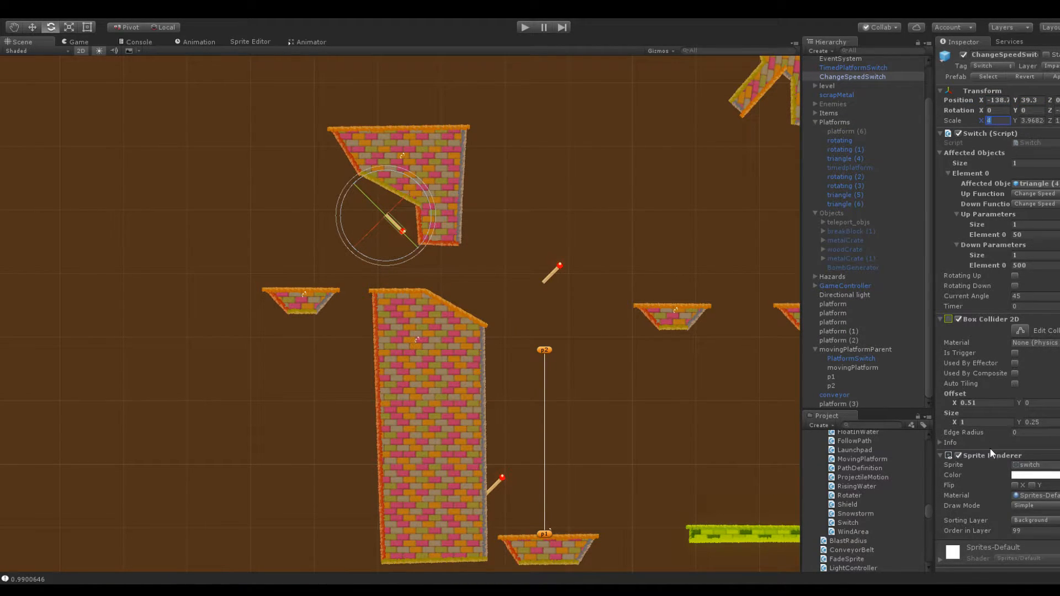
click(1014, 485)
click(992, 121)
text(-4)
key(Tab)
text(4)
middle_drag(381, 188, 461, 286)
scroll(448, 270, up, 8)
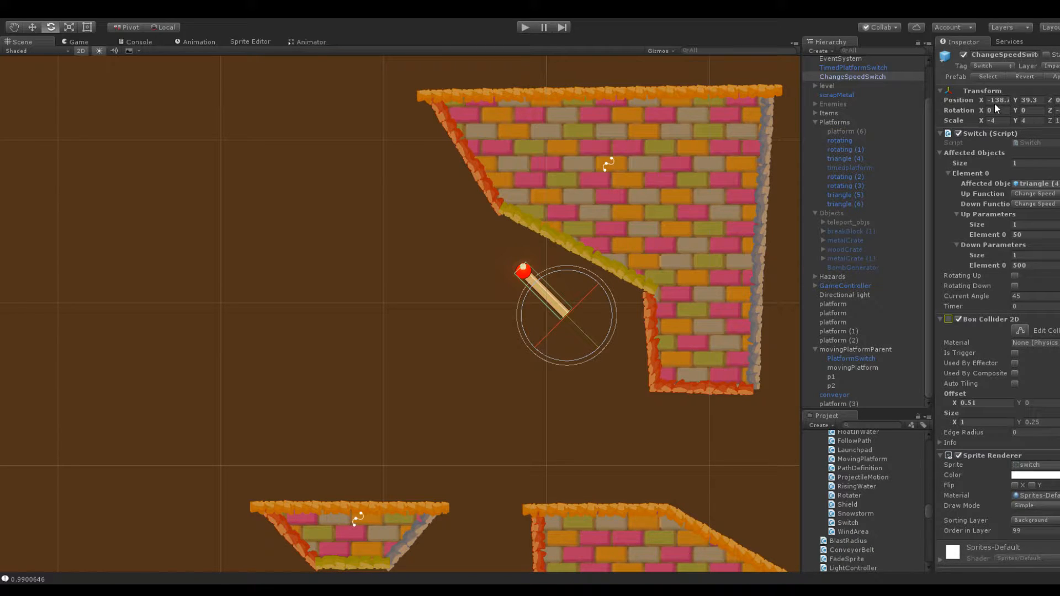
Try ChangeSpeedSwitch with its X scale switched between 4 and -4 and its Z rotation set to 45
drag(1050, 109, 86, 121)
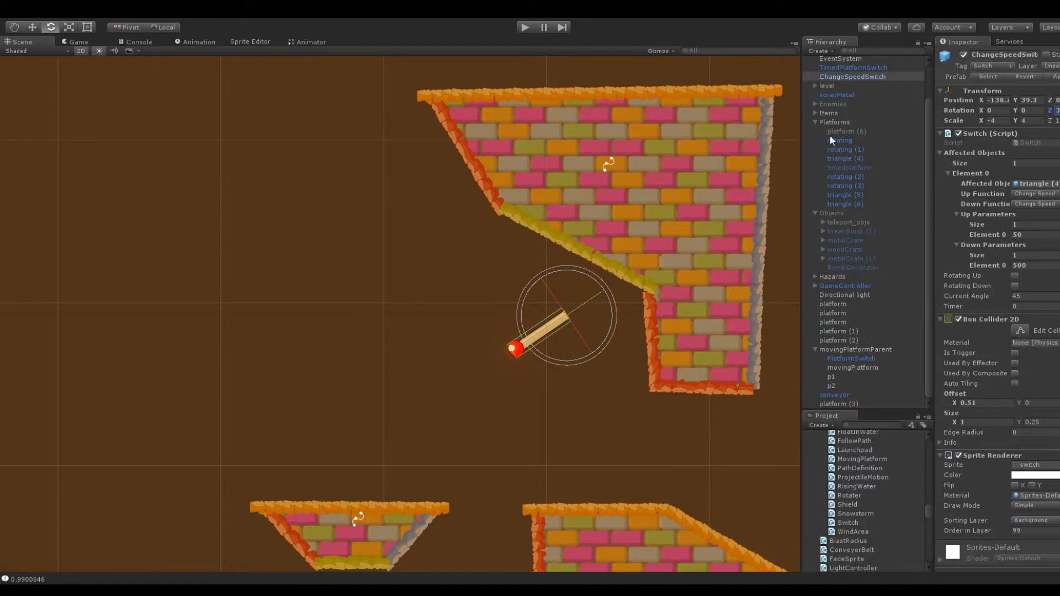
click(991, 121)
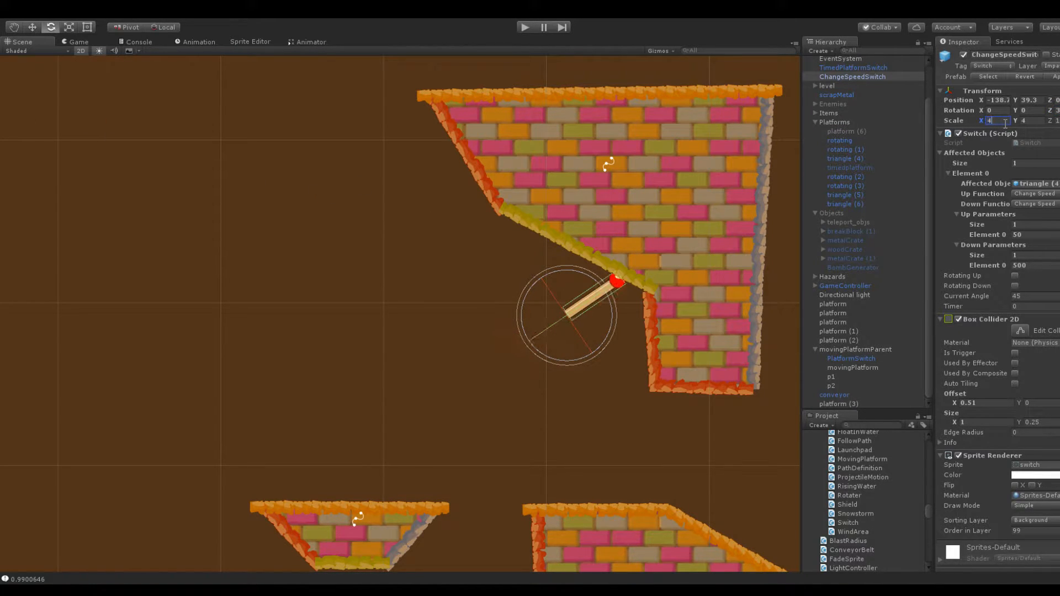
text(-4)
key(Return)
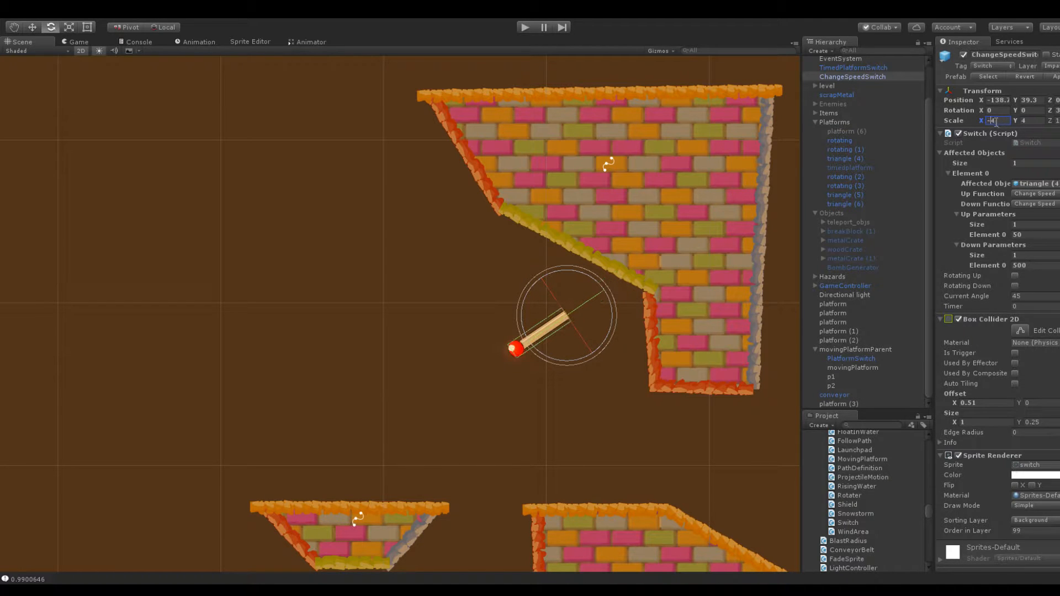
middle_drag(568, 195, 474, 177)
scroll(474, 178, up, 2)
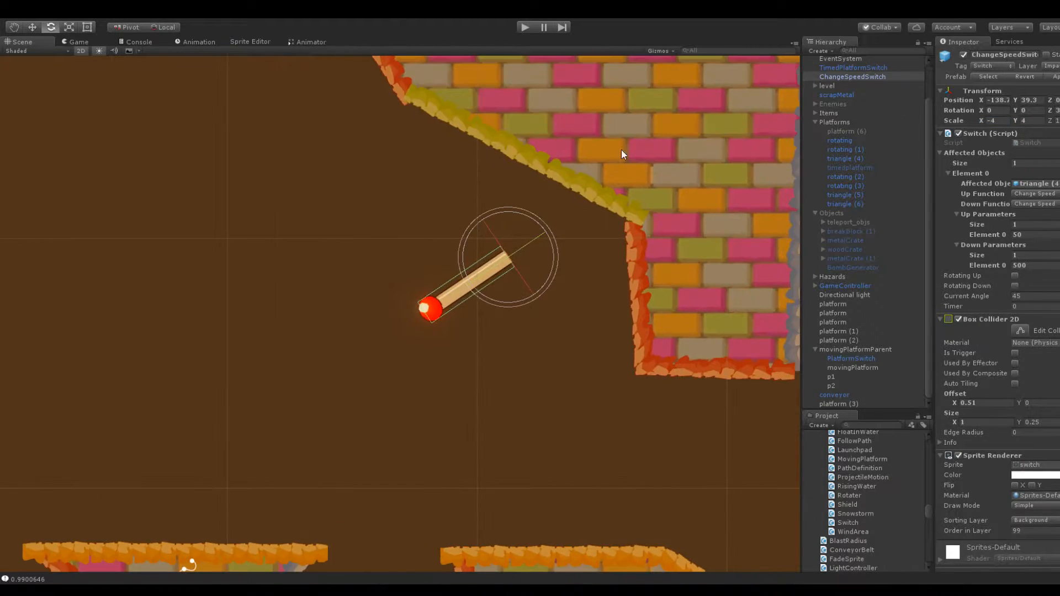
click(444, 299)
click(443, 298)
click(1055, 108)
text(45)
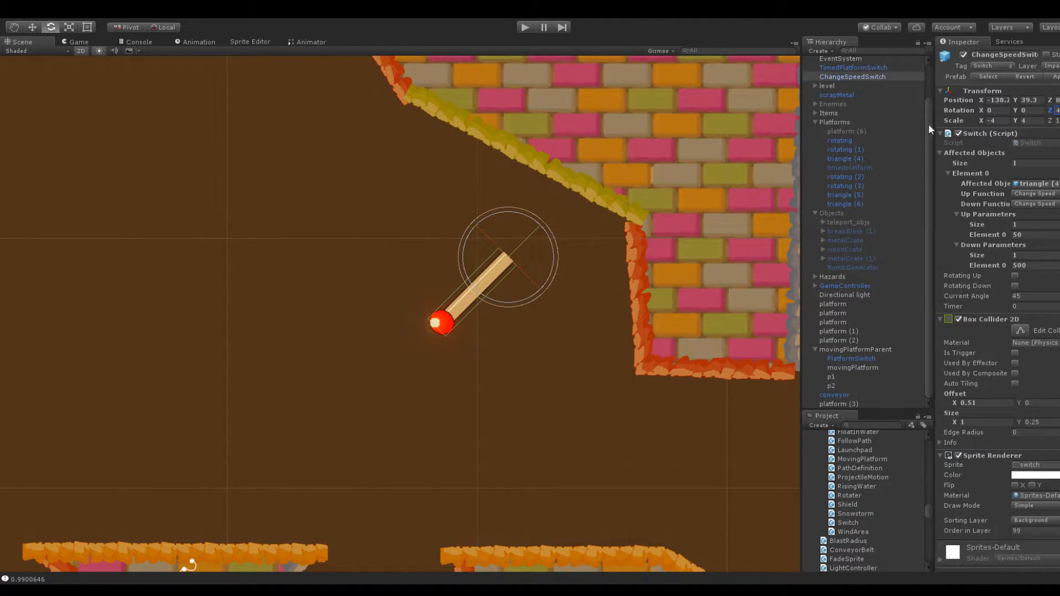
Place ChangeSpeedSwitch against the leg's left side at about X -133.1, Y 35.9 and set its Z rotation to -45
drag(986, 103, 1009, 105)
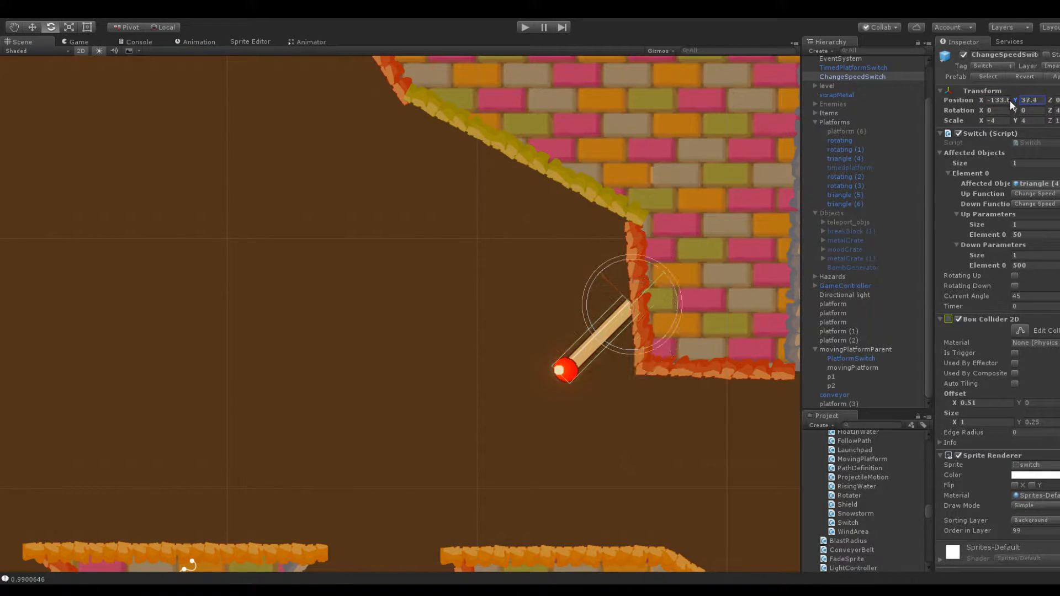
click(1057, 110)
text(-)
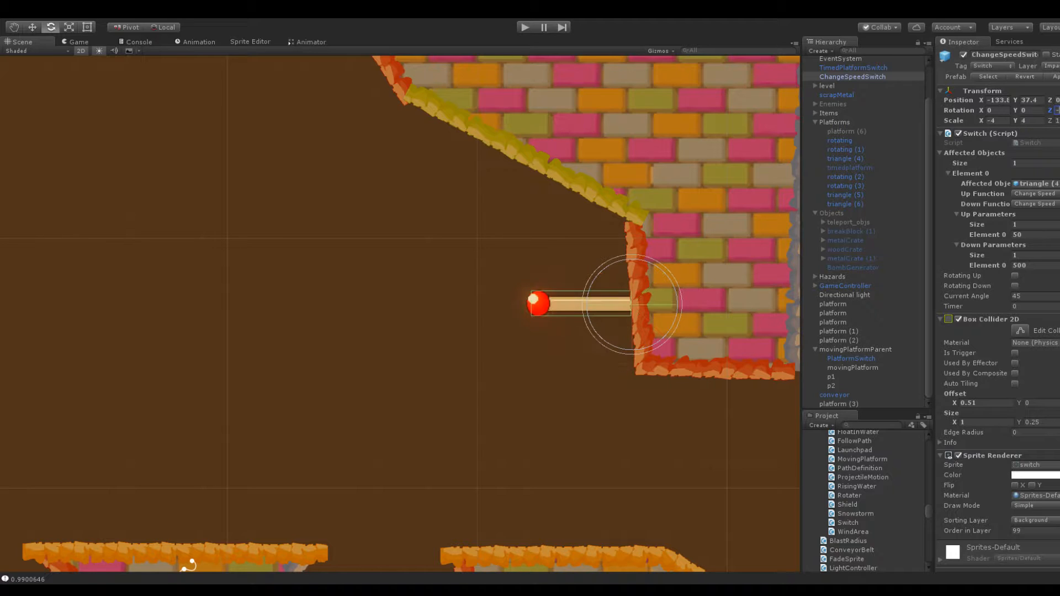
text(45)
mouse_move(984, 103)
mouse_down()
mouse_move(1012, 105)
mouse_move(987, 111)
mouse_up()
click(519, 331)
Move the hanging block's right side outward and remove its middle point so that it forms one straight edge
scroll(462, 362, down, 5)
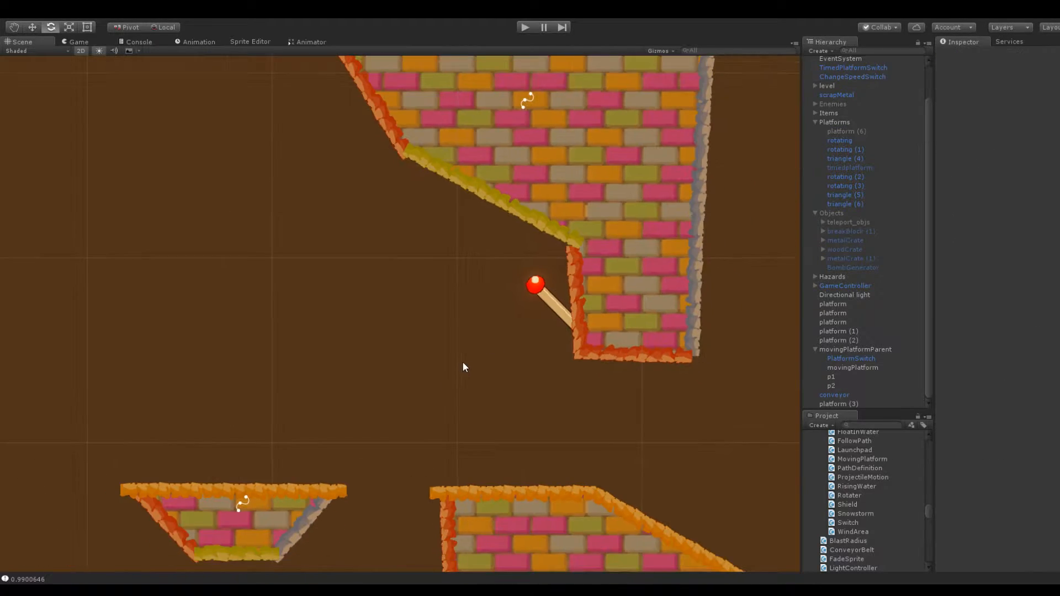
scroll(480, 355, down, 2)
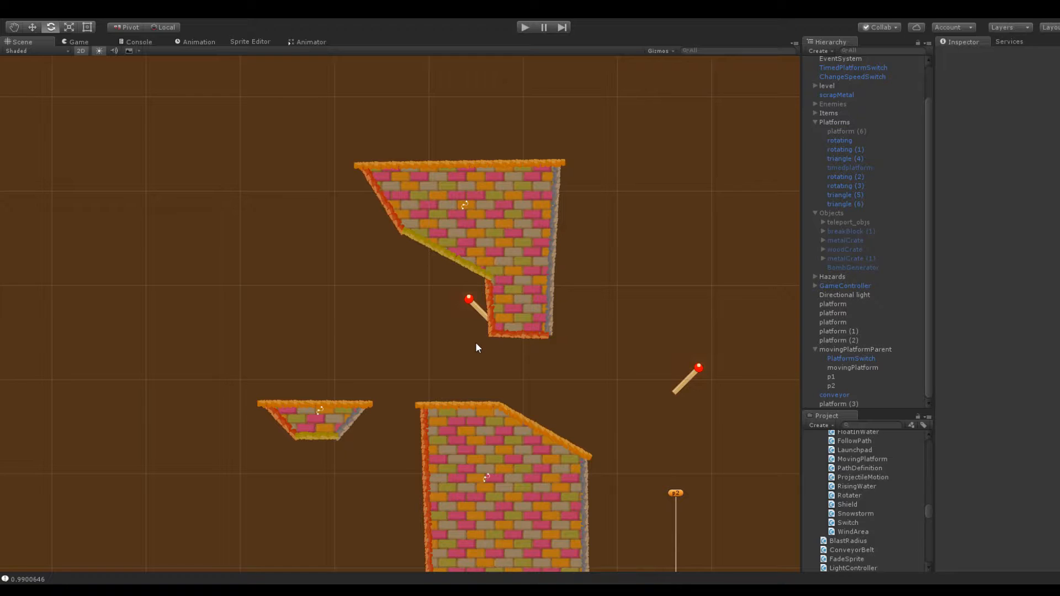
middle_drag(474, 342, 551, 236)
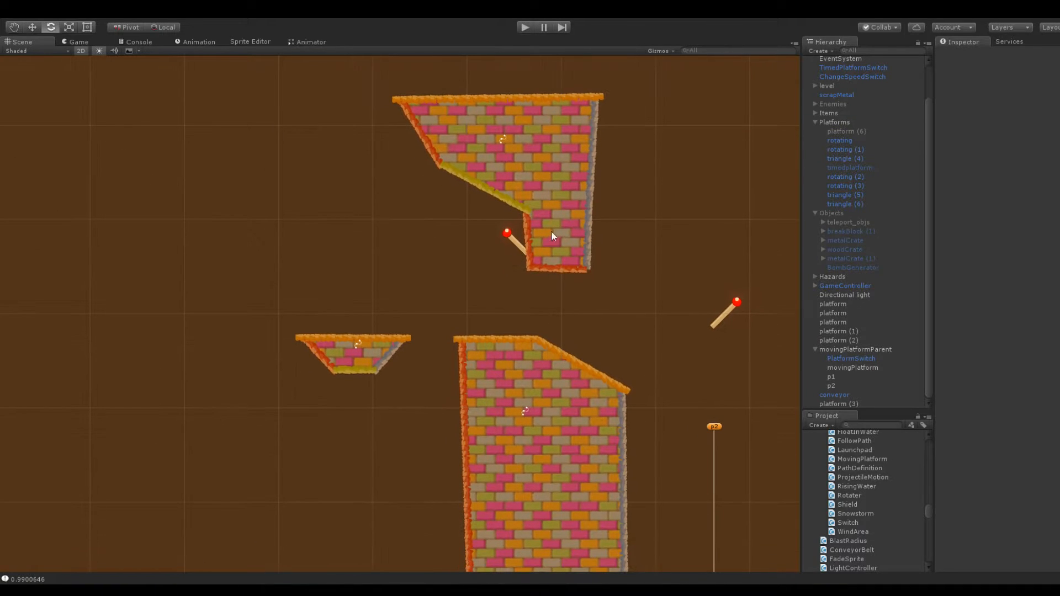
click(565, 241)
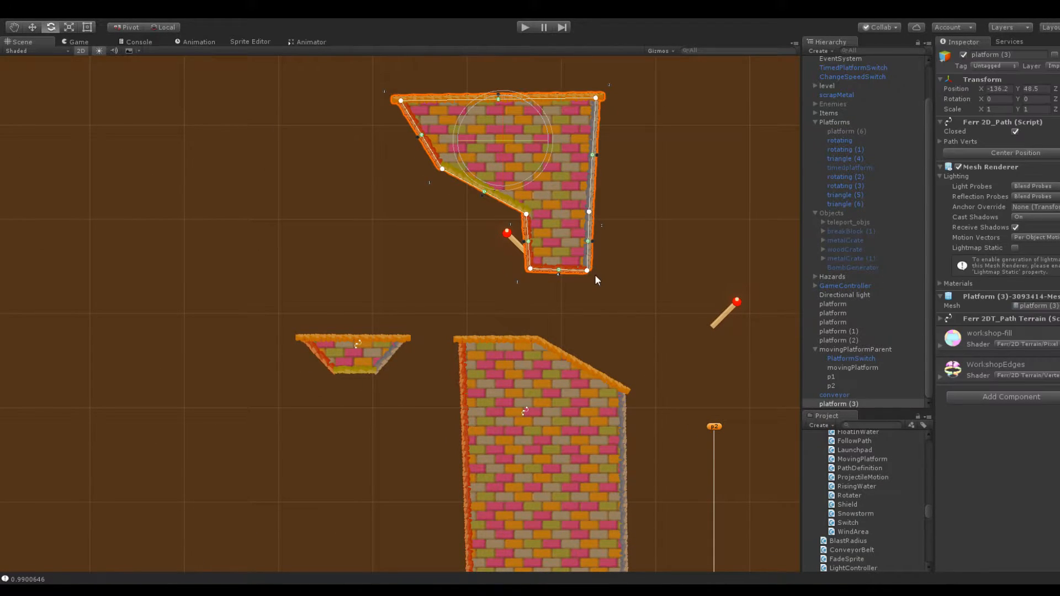
drag(589, 275, 622, 273)
drag(591, 215, 602, 211)
alt+click(602, 211)
drag(599, 100, 619, 98)
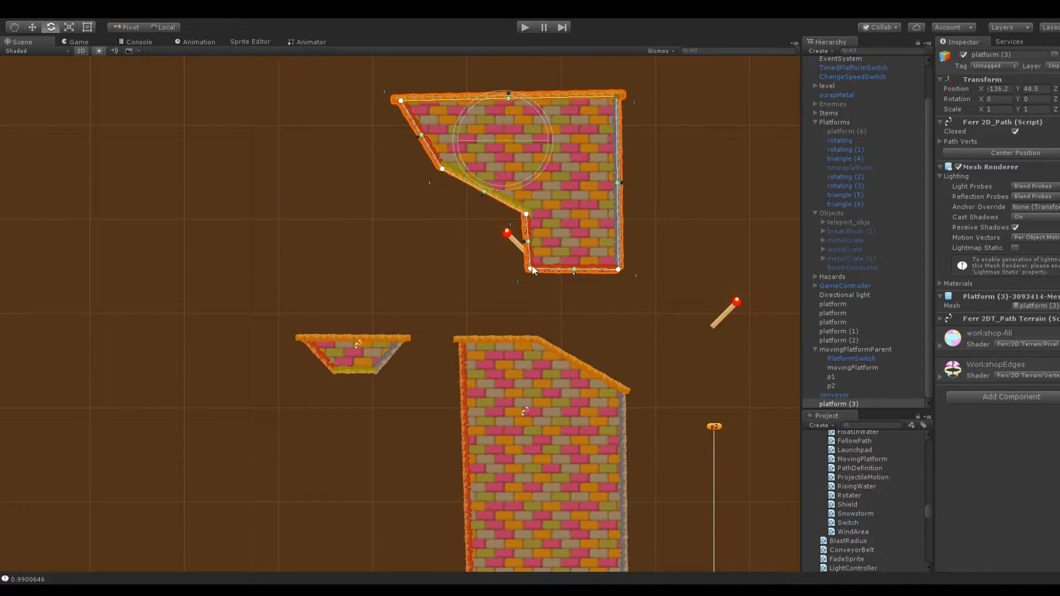
Shift the leg's left edge to the right and move ChangeSpeedSwitch up against it at X -130.1
drag(530, 269, 554, 272)
drag(526, 214, 557, 195)
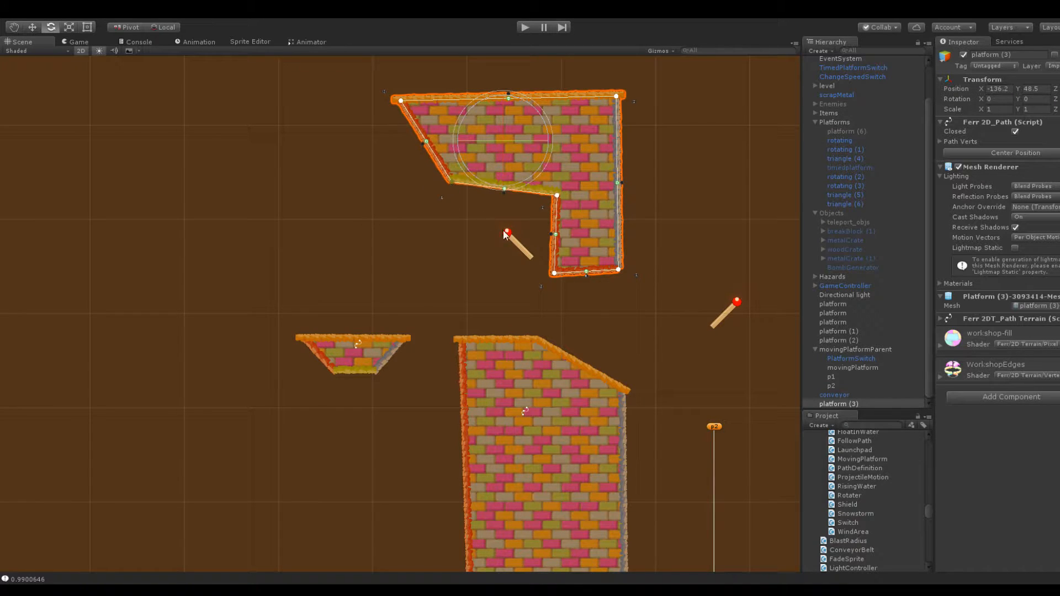
click(525, 239)
click(519, 251)
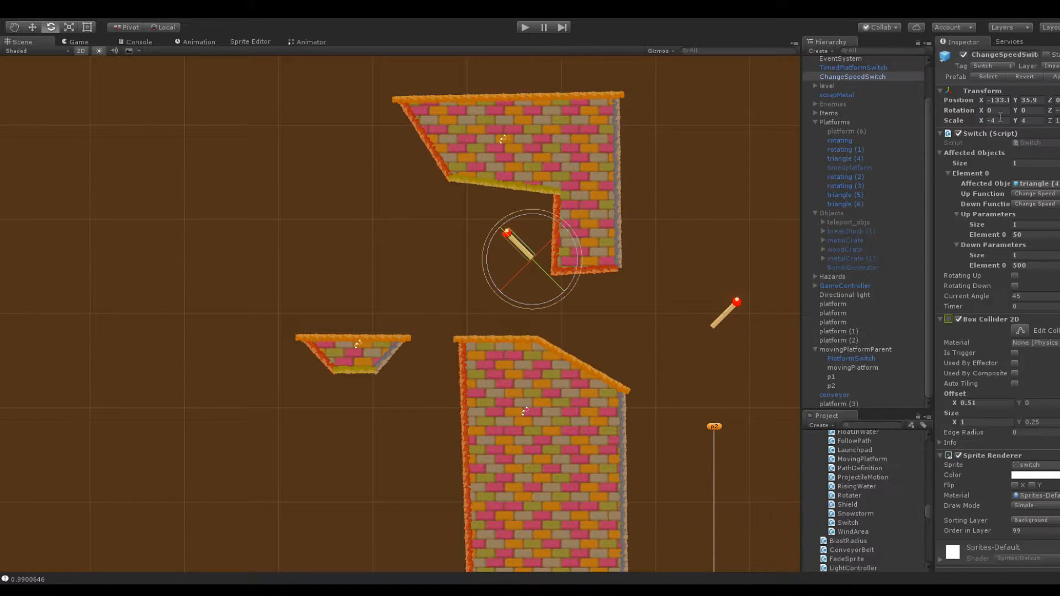
drag(981, 103, 992, 105)
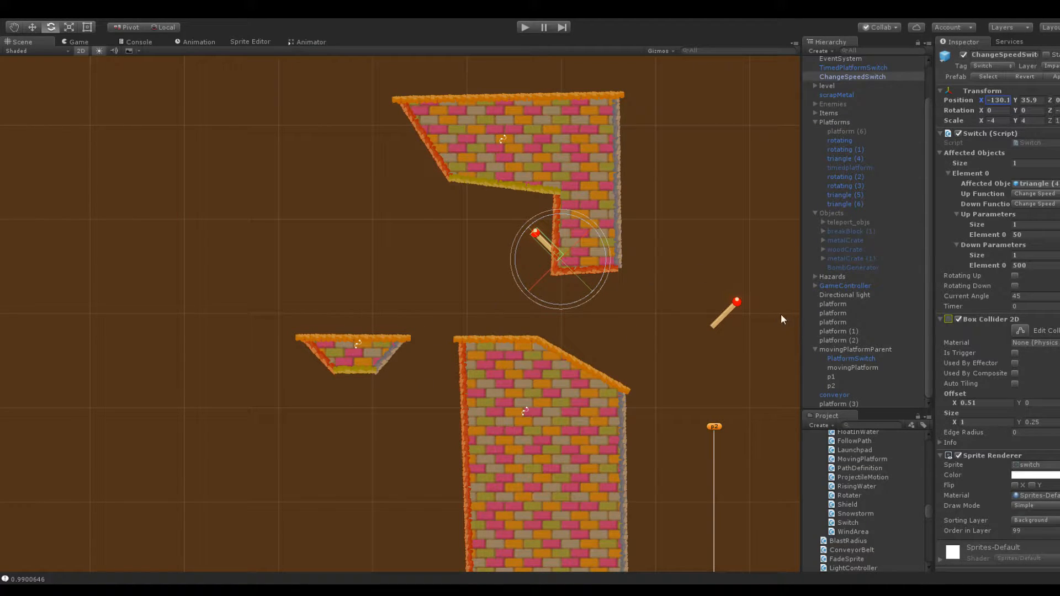
Assign triangle (6), the small platform beyond the tall block, as ChangeSpeedSwitch's affected object
scroll(794, 312, down, 10)
click(395, 333)
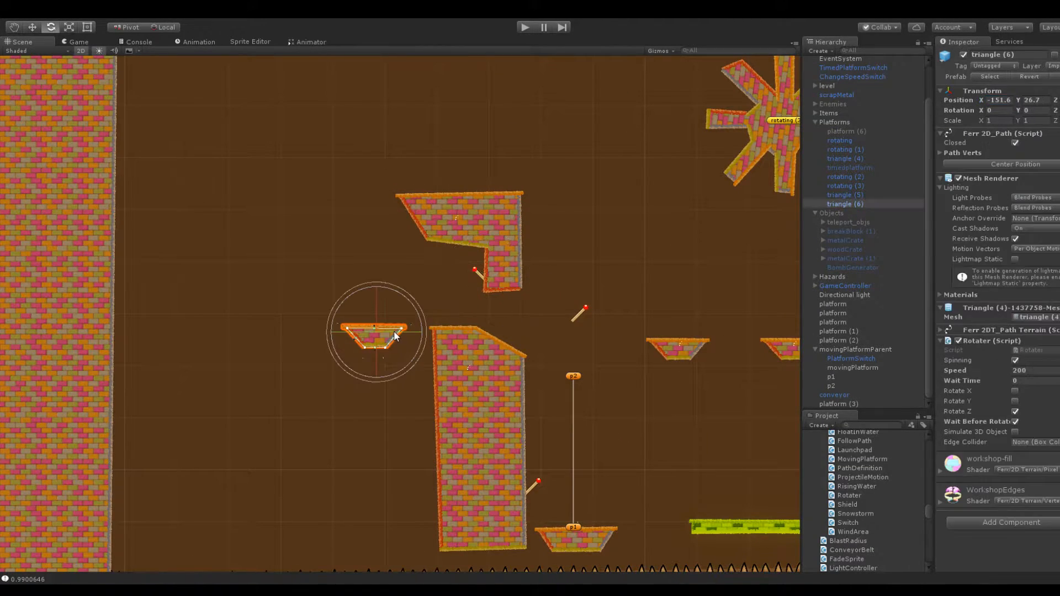
click(473, 274)
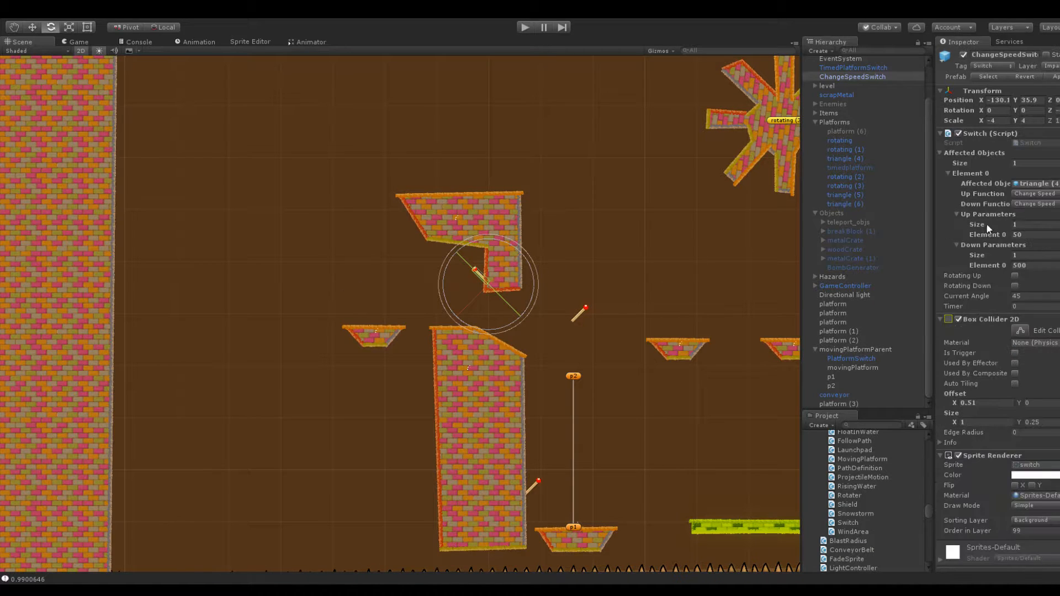
drag(856, 203, 1042, 185)
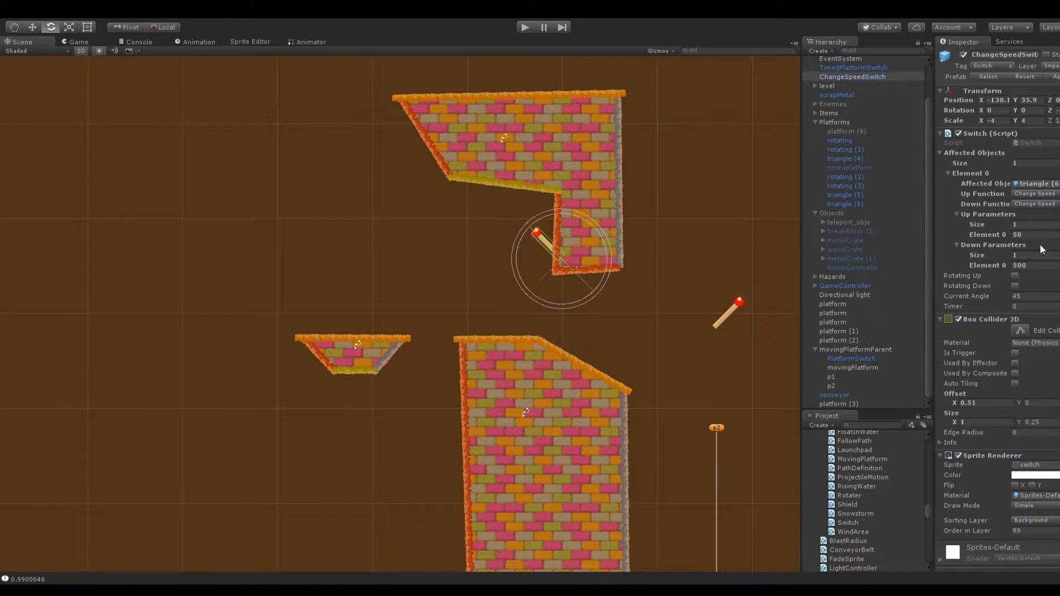
Set ChangeSpeedSwitch's up parameter to 0 and its down parameter to 200
click(1055, 236)
text(0)
click(1038, 263)
text(200)
Nudge ChangeSpeedSwitch slightly left and up along the hanging block's leg
scroll(356, 277, up, 5)
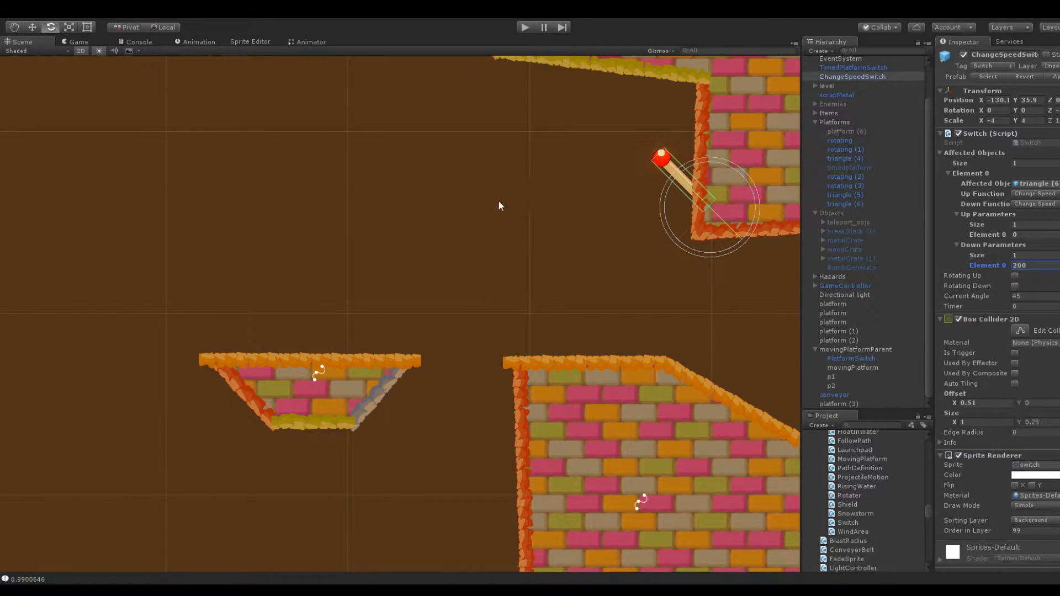
click(663, 160)
click(632, 188)
click(675, 161)
drag(981, 98, 980, 97)
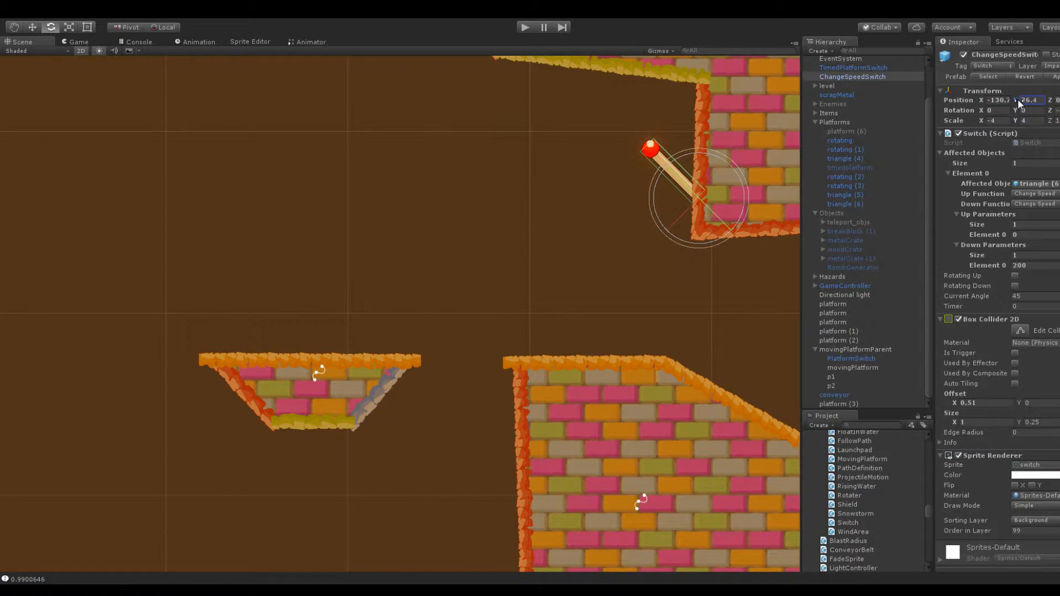
click(591, 194)
Raise the hanging block's lower-left slanted corner slightly to the right and shift the leg's inner top corner left to straighten its edge
scroll(597, 177, down, 1)
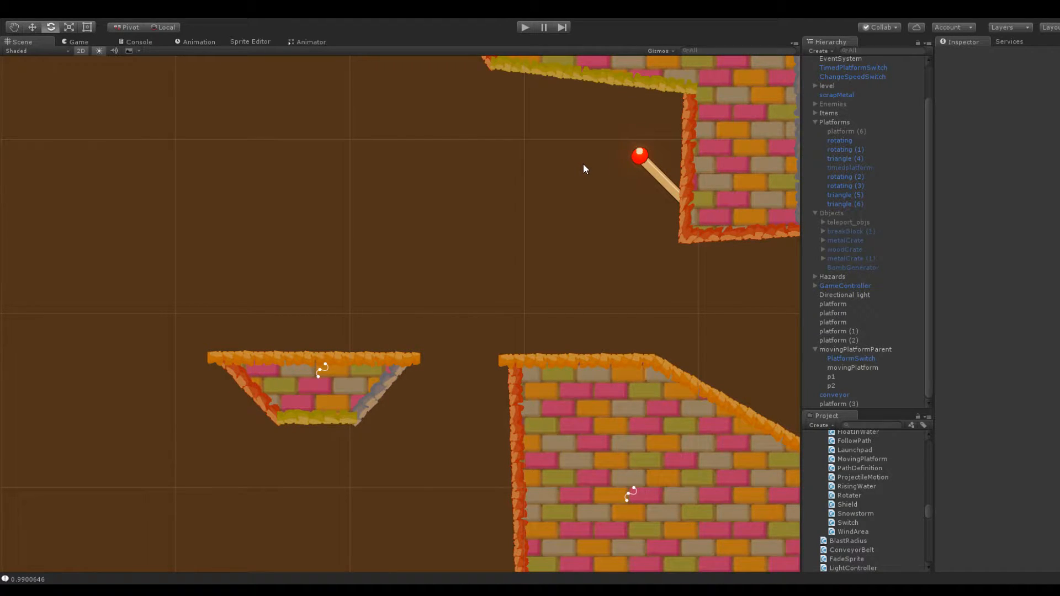
scroll(585, 168, down, 2)
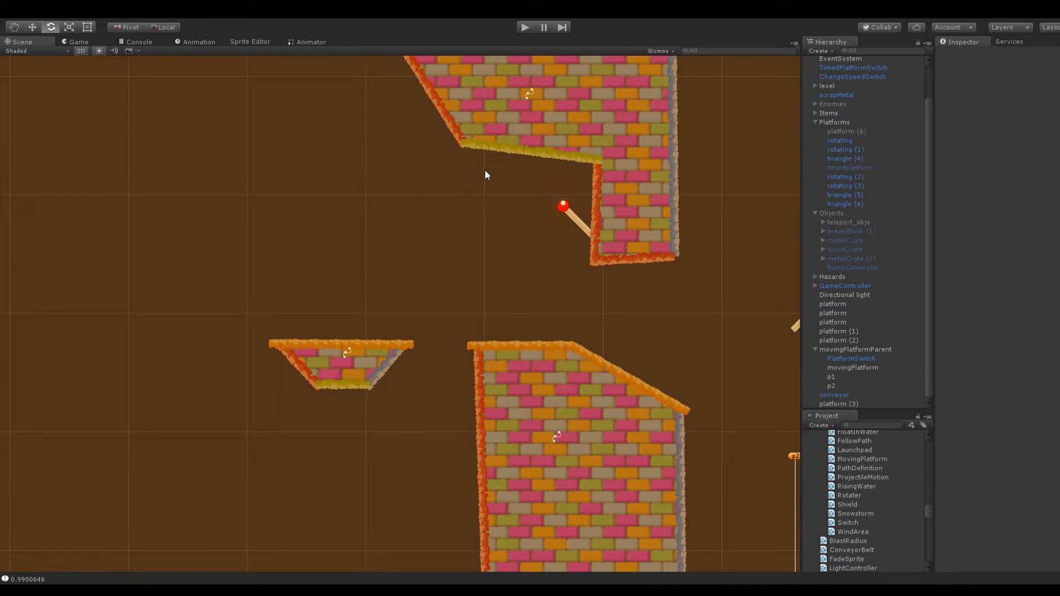
scroll(359, 260, down, 2)
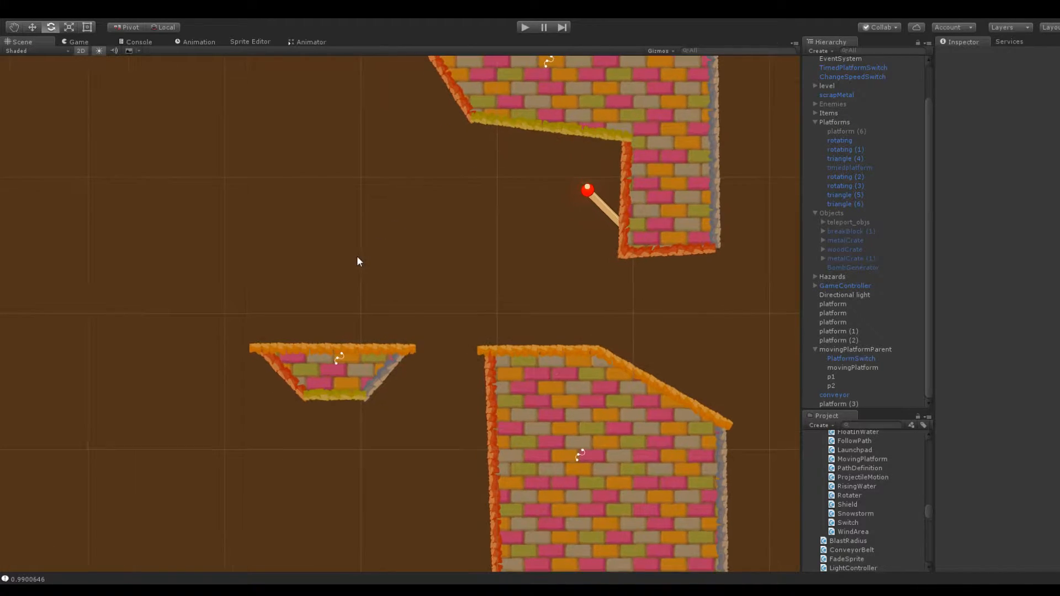
middle_drag(349, 235, 349, 279)
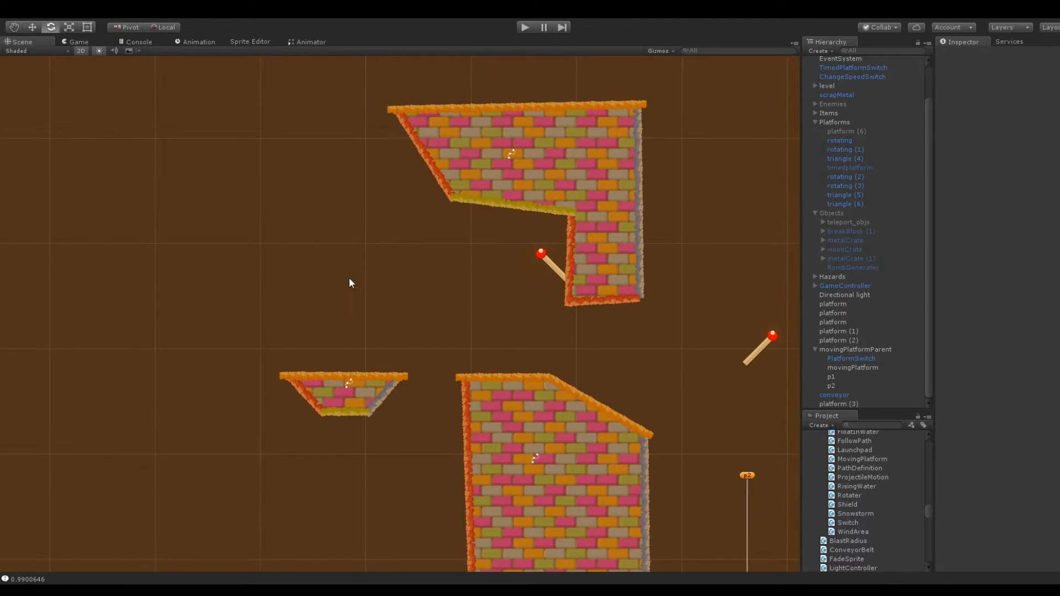
scroll(348, 274, up, 2)
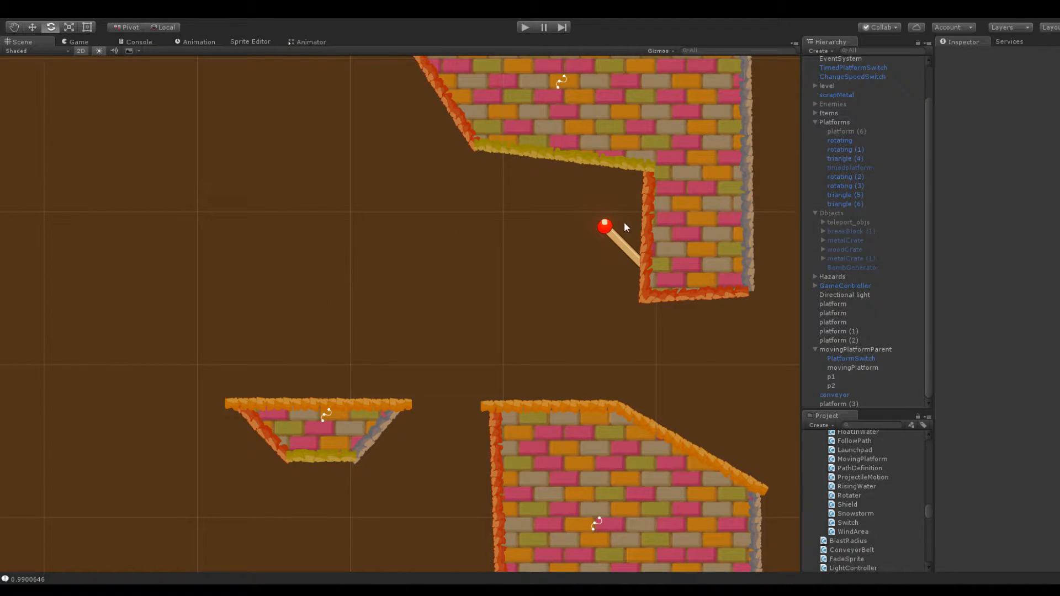
click(592, 150)
mouse_move(481, 150)
mouse_down()
mouse_move(502, 136)
mouse_move(495, 142)
mouse_up()
drag(653, 170, 642, 170)
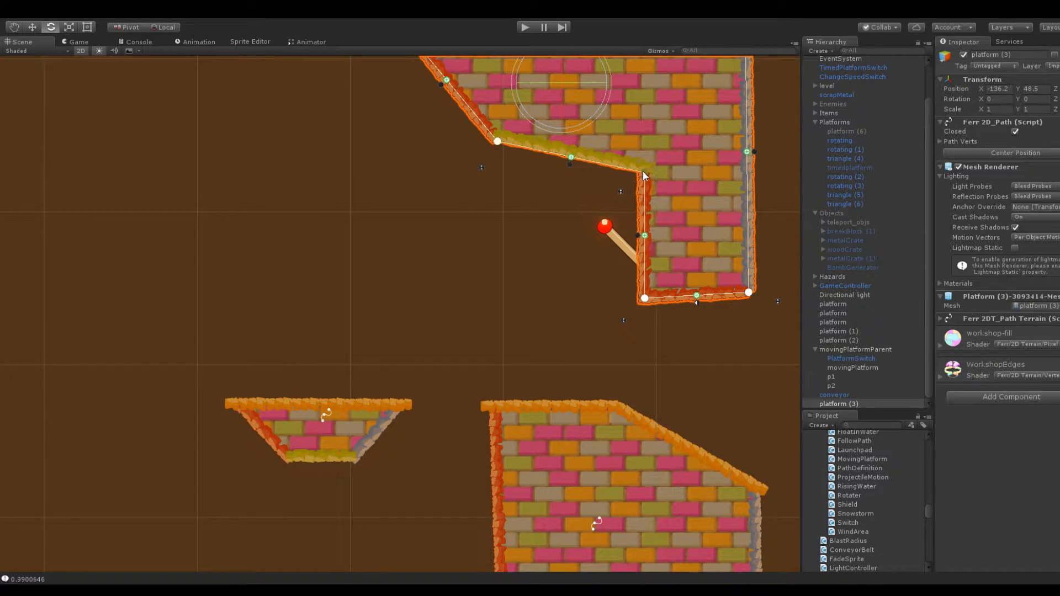
click(399, 220)
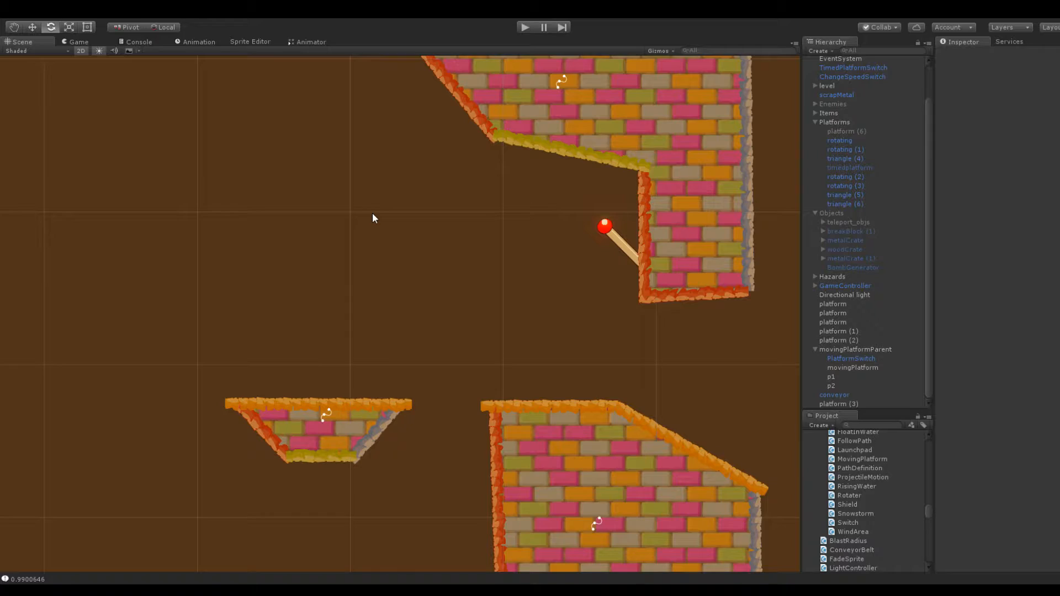
Move the hanging block's lower-left slanted corner farther right, keeping the slanted side's wall edging and the underside's bottom edging
scroll(381, 217, down, 10)
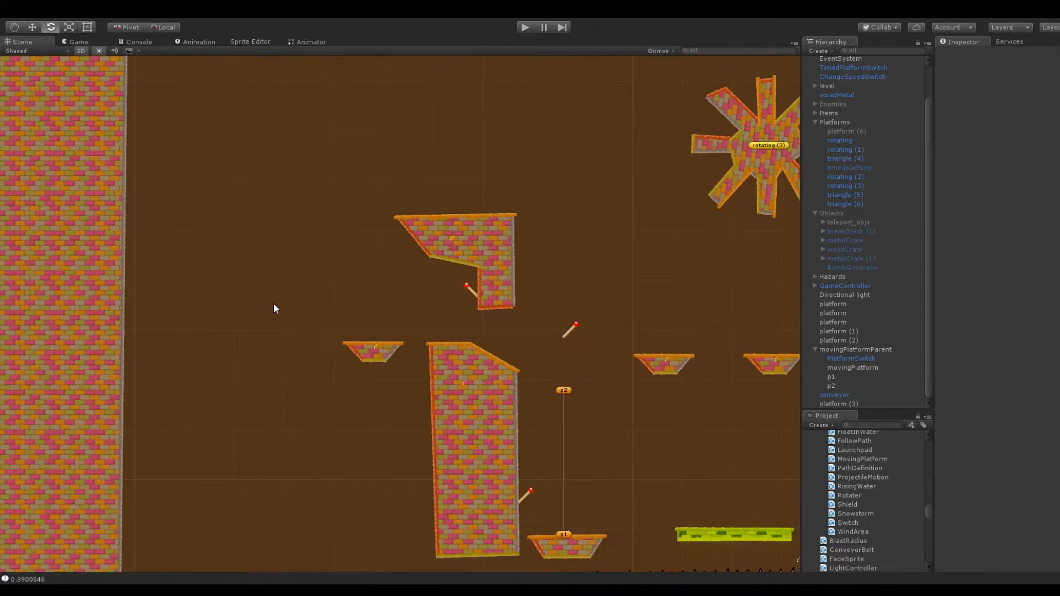
scroll(522, 283, down, 3)
middle_drag(544, 178, 506, 182)
scroll(392, 247, up, 5)
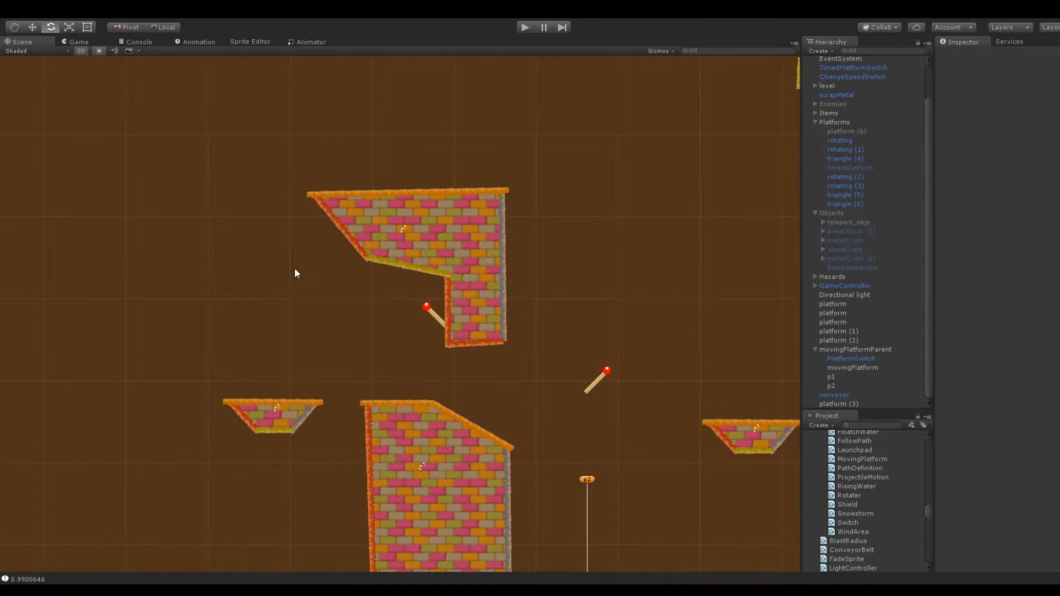
scroll(294, 267, up, 3)
middle_drag(292, 276, 408, 232)
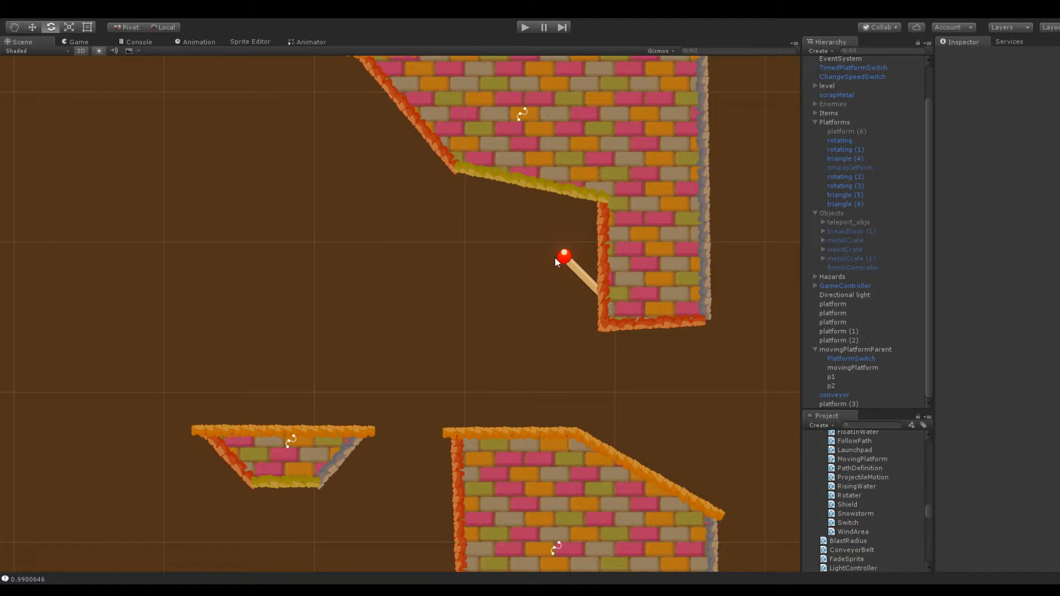
click(586, 155)
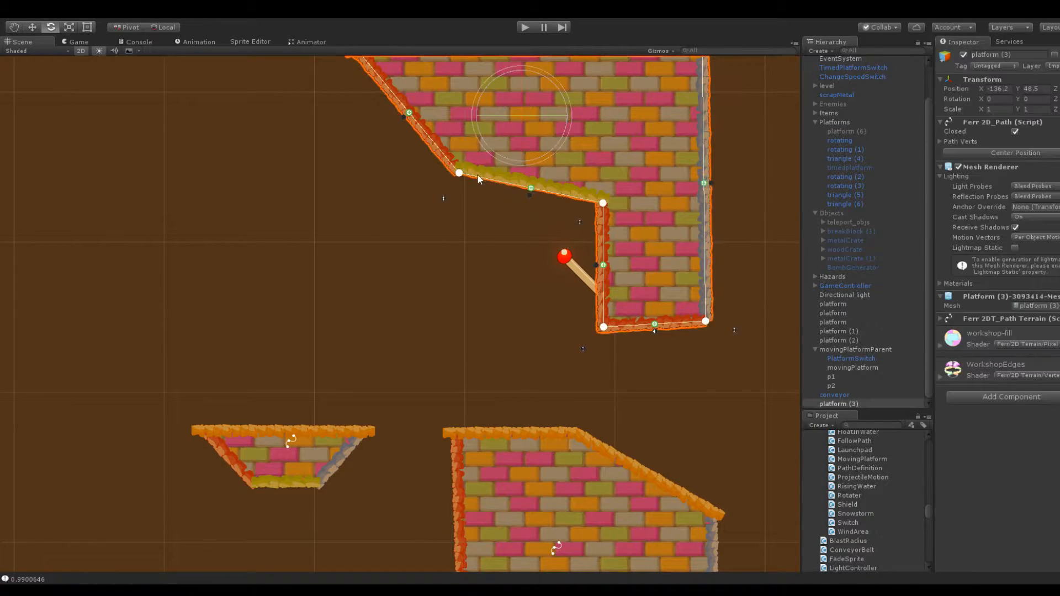
mouse_move(461, 174)
mouse_down()
mouse_move(493, 168)
mouse_move(479, 165)
mouse_up()
click(479, 198)
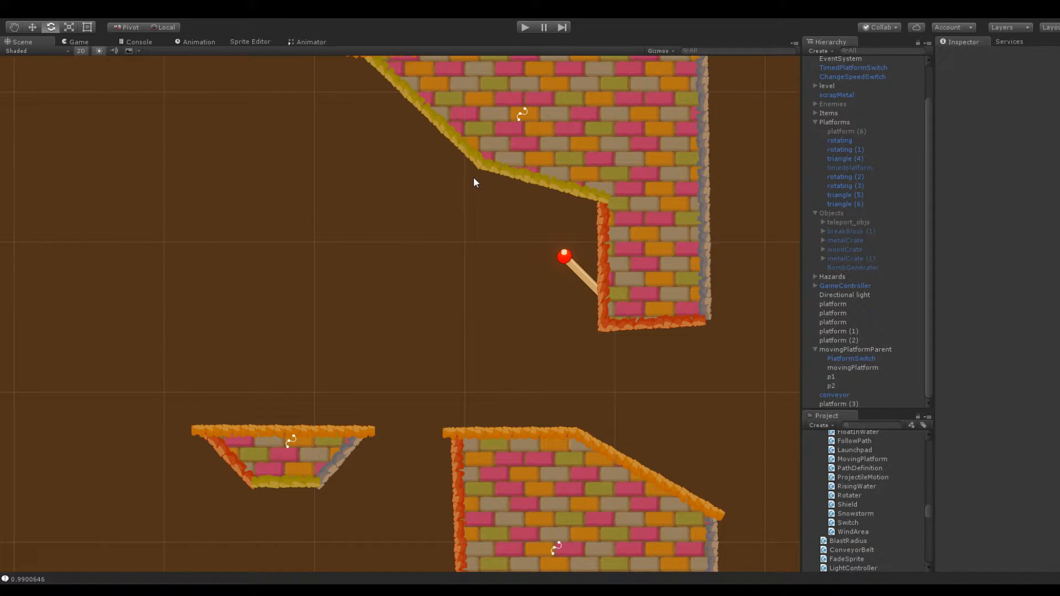
click(482, 153)
drag(482, 170, 475, 171)
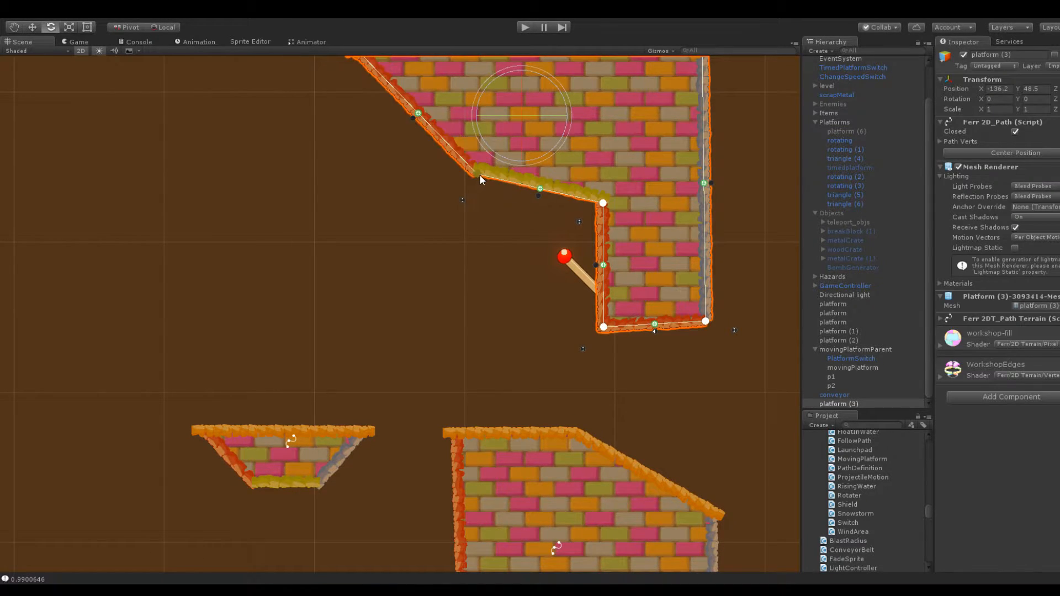
click(478, 204)
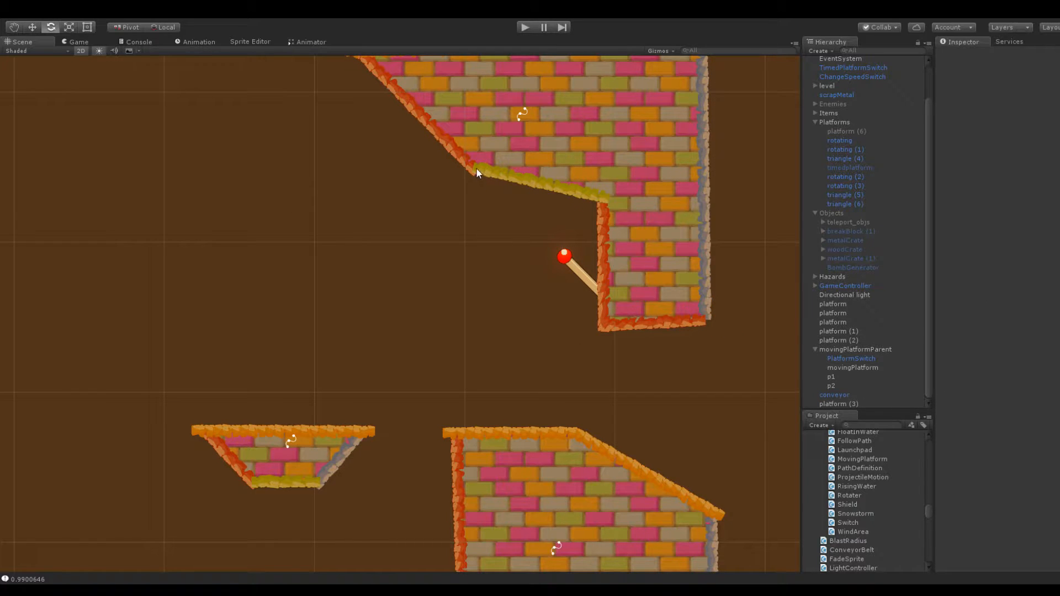
click(481, 154)
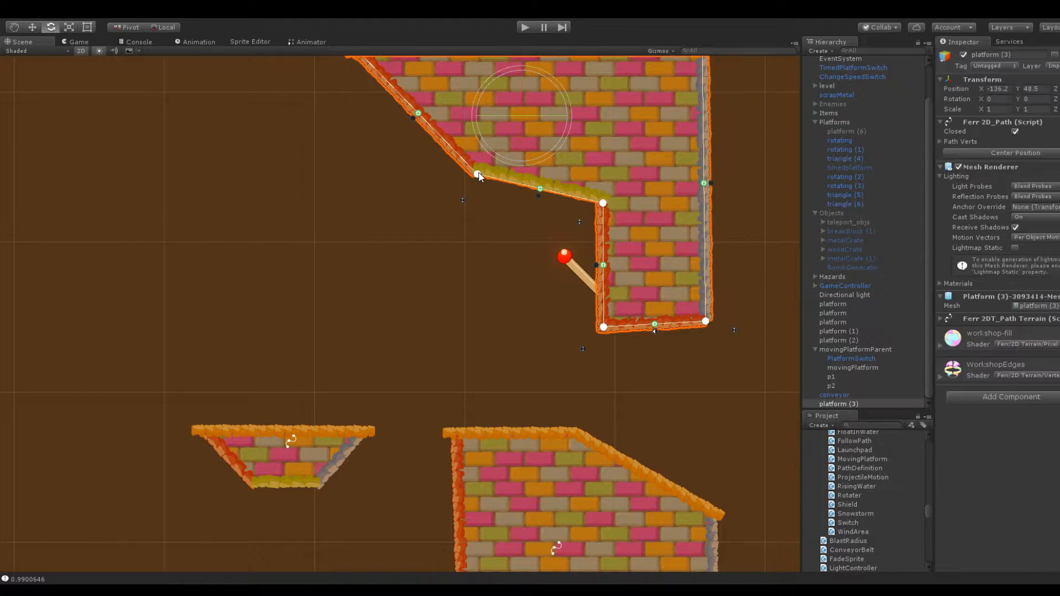
click(476, 215)
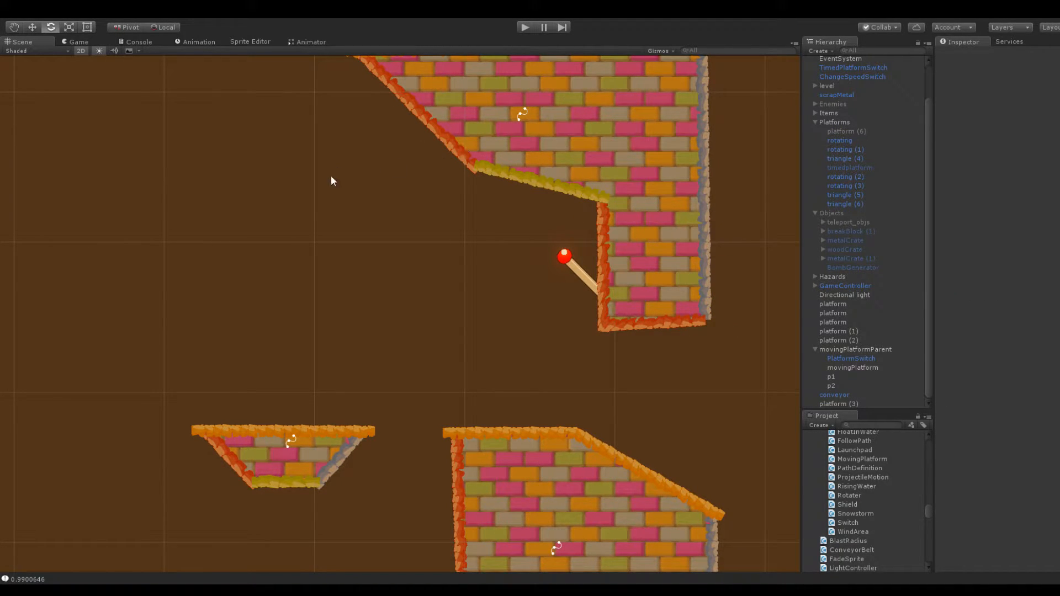
Shift the hanging block's inner leg corner left and move its lower-left slanted corner slightly left and down
scroll(320, 188, down, 3)
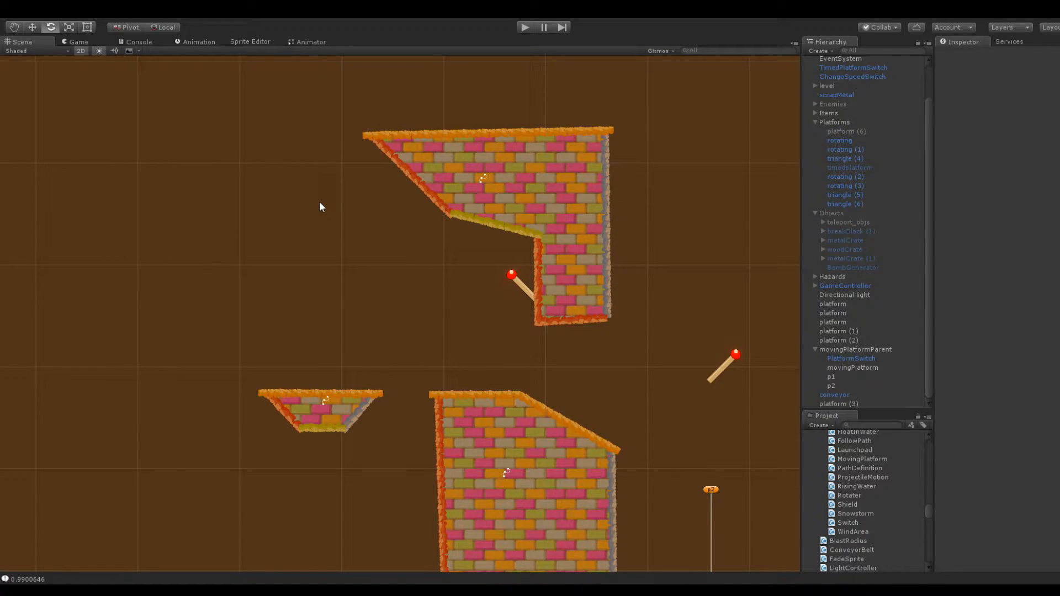
scroll(320, 204, up, 3)
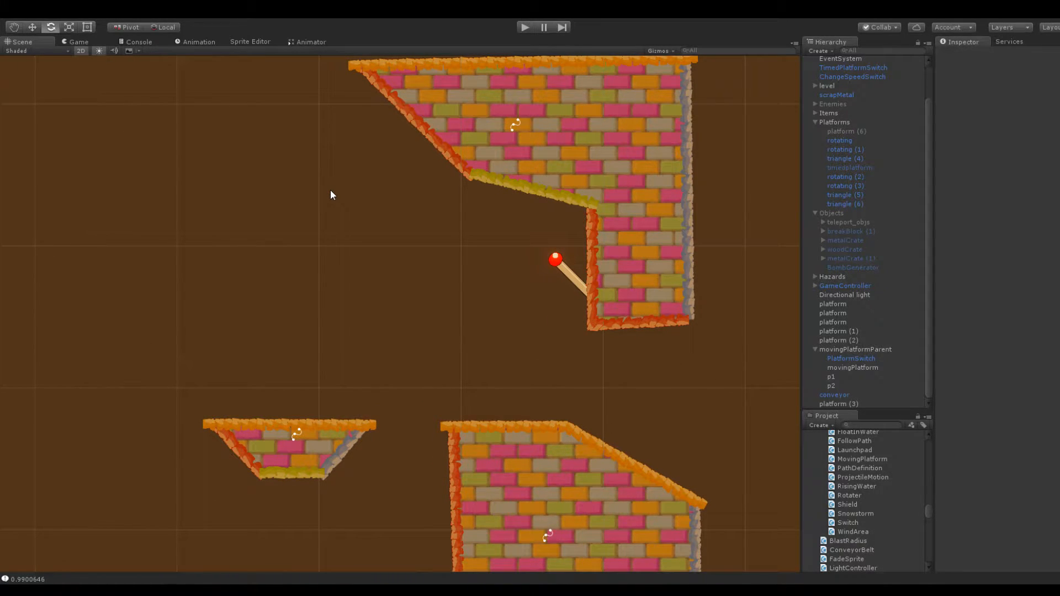
click(591, 201)
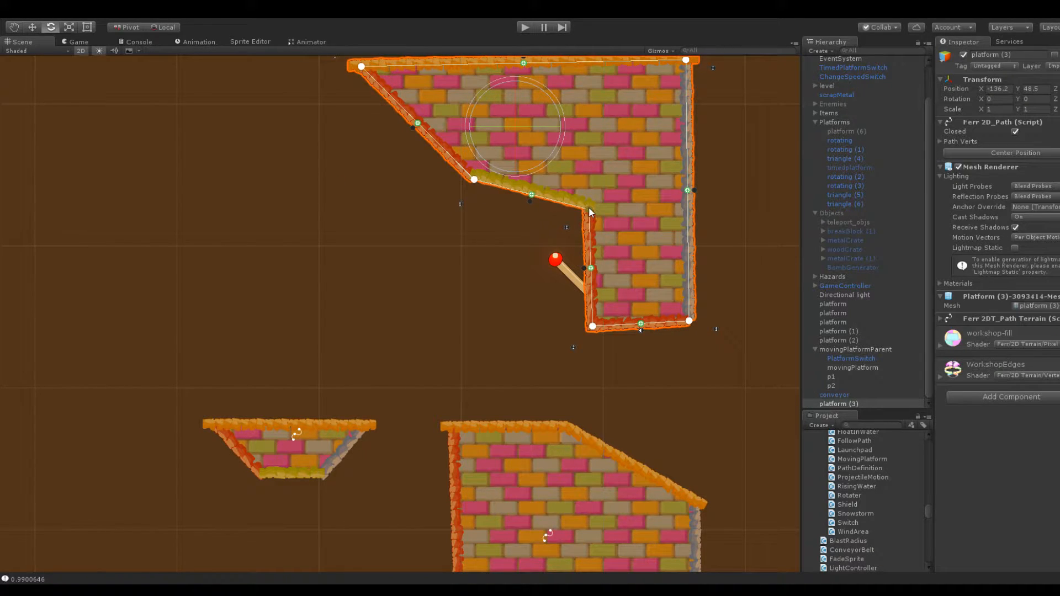
click(504, 223)
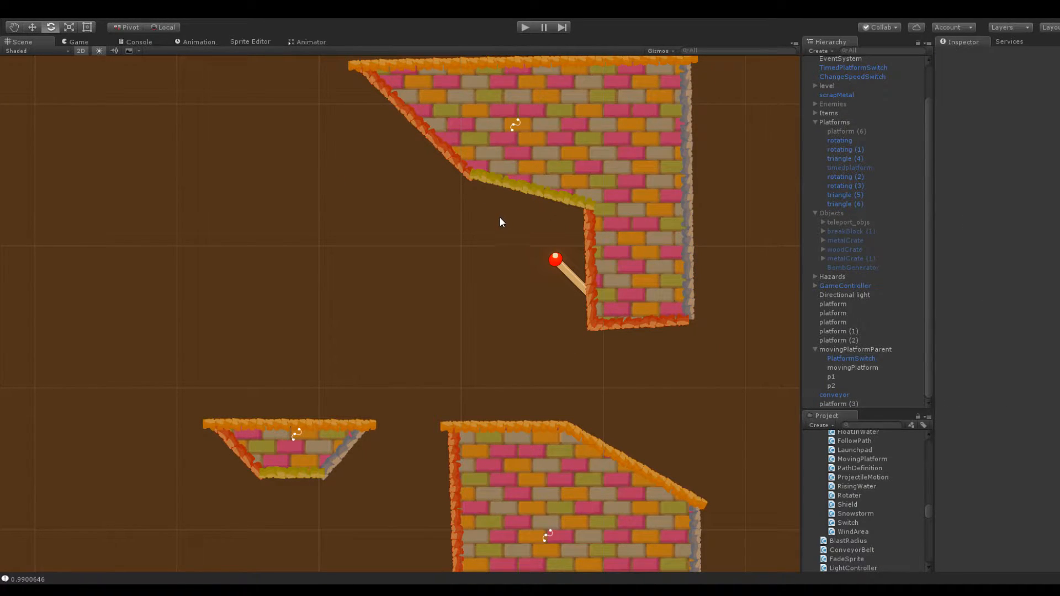
click(482, 188)
click(465, 220)
click(453, 137)
click(389, 181)
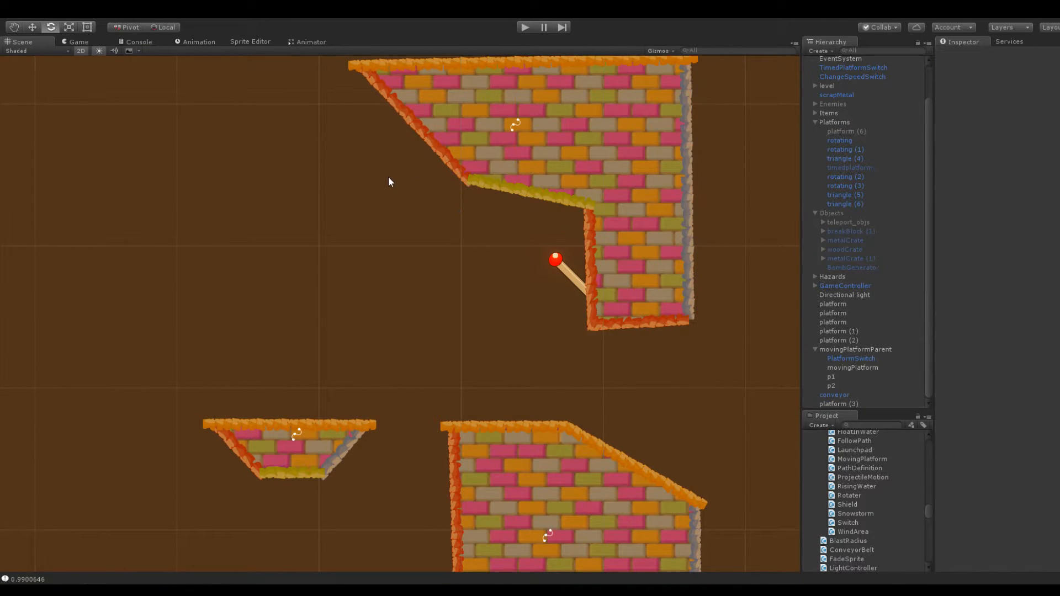
scroll(455, 214, down, 6)
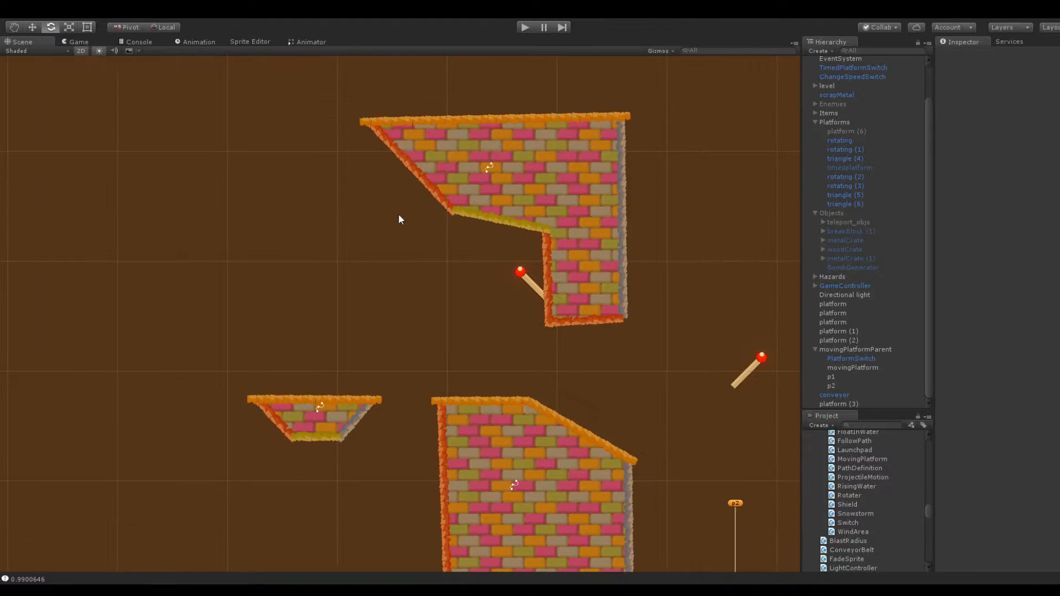
middle_drag(399, 213, 346, 194)
scroll(348, 195, up, 12)
click(525, 222)
click(462, 194)
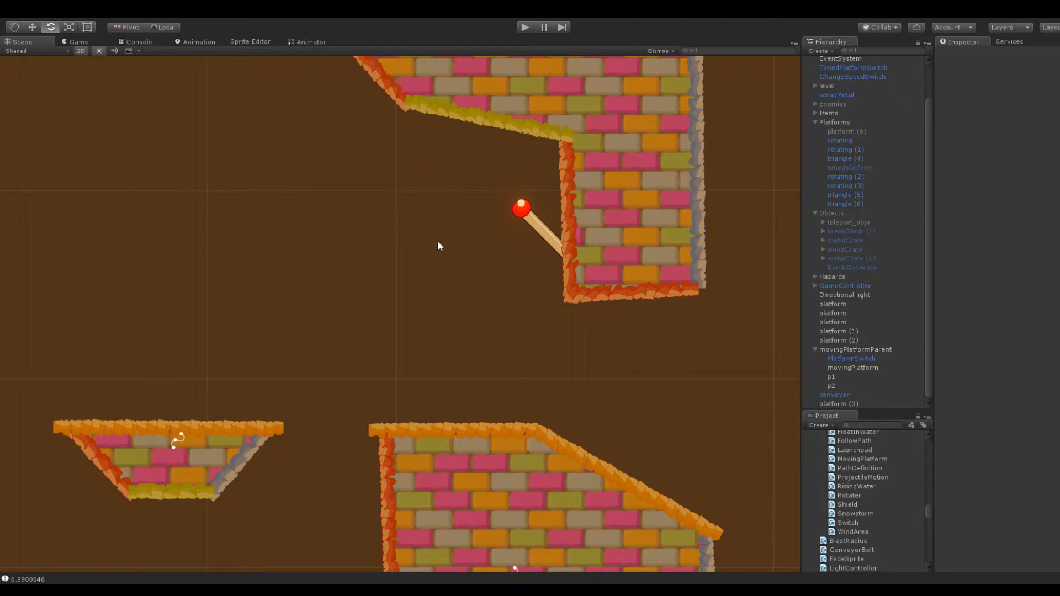
click(523, 28)
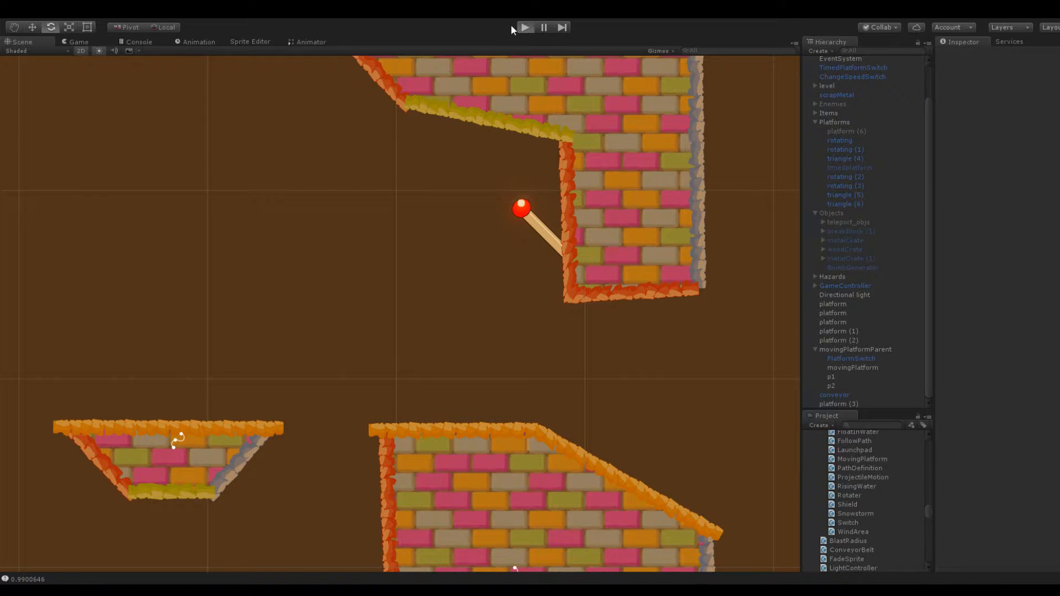
key(ctrl+p)
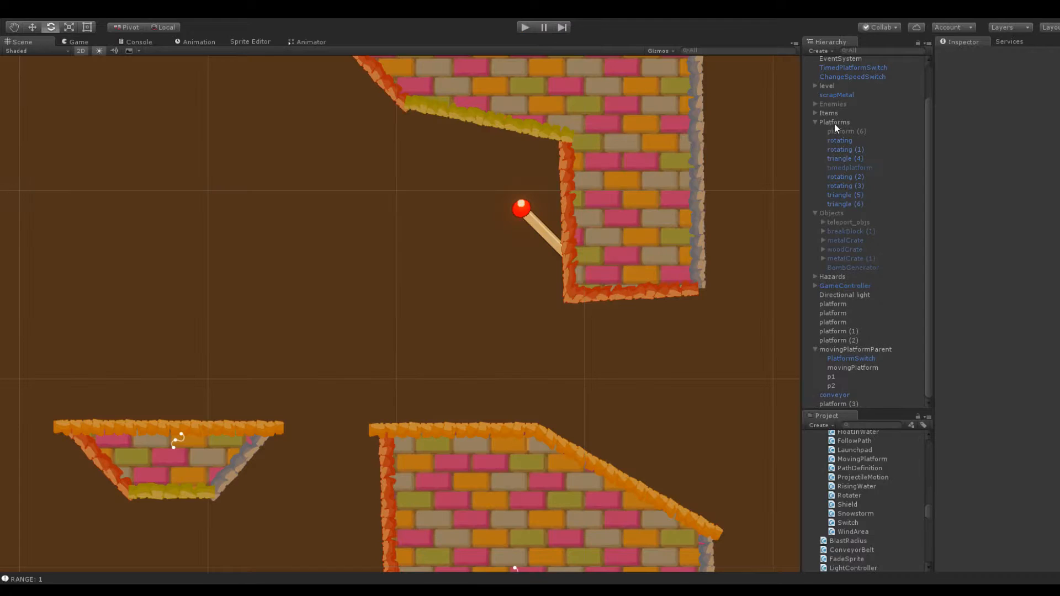
Move the snowball above the tall block, below the hanging speed switch, at about X -132, Y 30.8
click(842, 88)
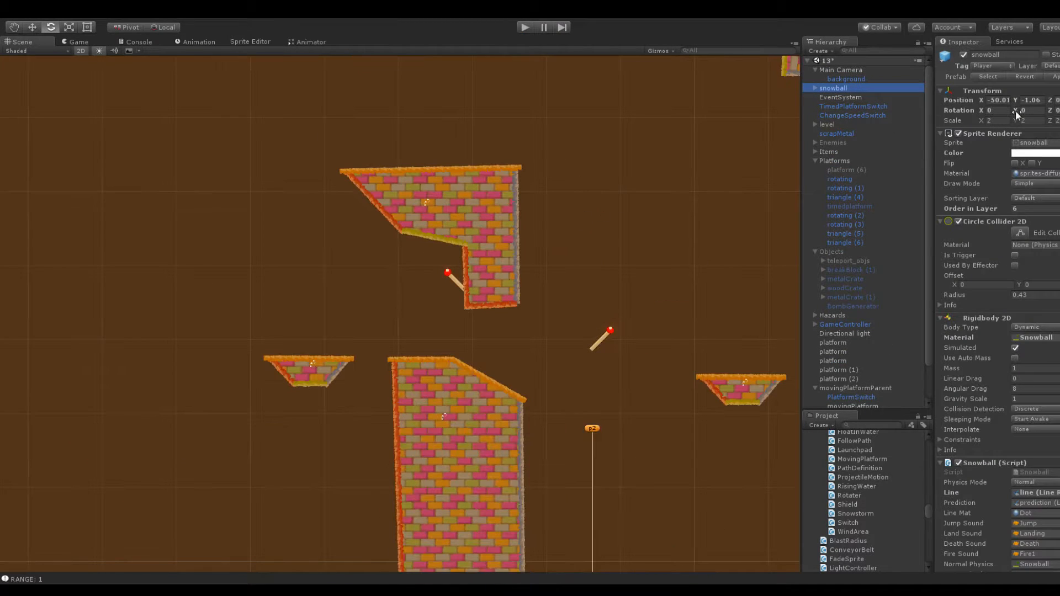
click(1022, 99)
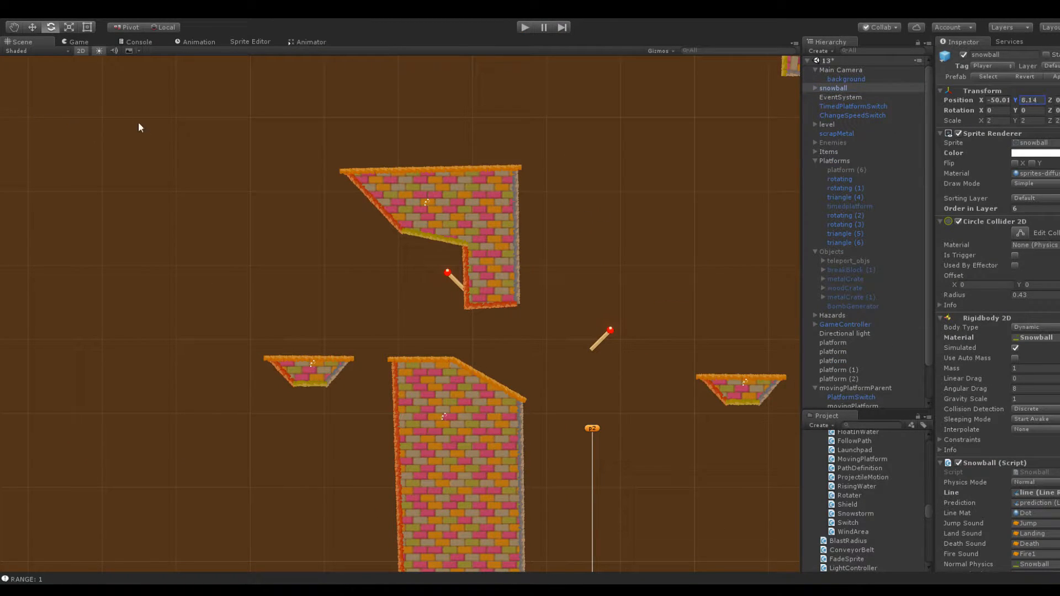
drag(131, 120, 172, 126)
scroll(399, 152, down, 15)
drag(983, 98, 1039, 57)
drag(1018, 107, 824, 135)
scroll(612, 95, up, 10)
scroll(613, 94, up, 5)
Play-test the level by launching the snowball upward from the tall block toward the hanging speed switch, and stop the game
key(ctrl+p)
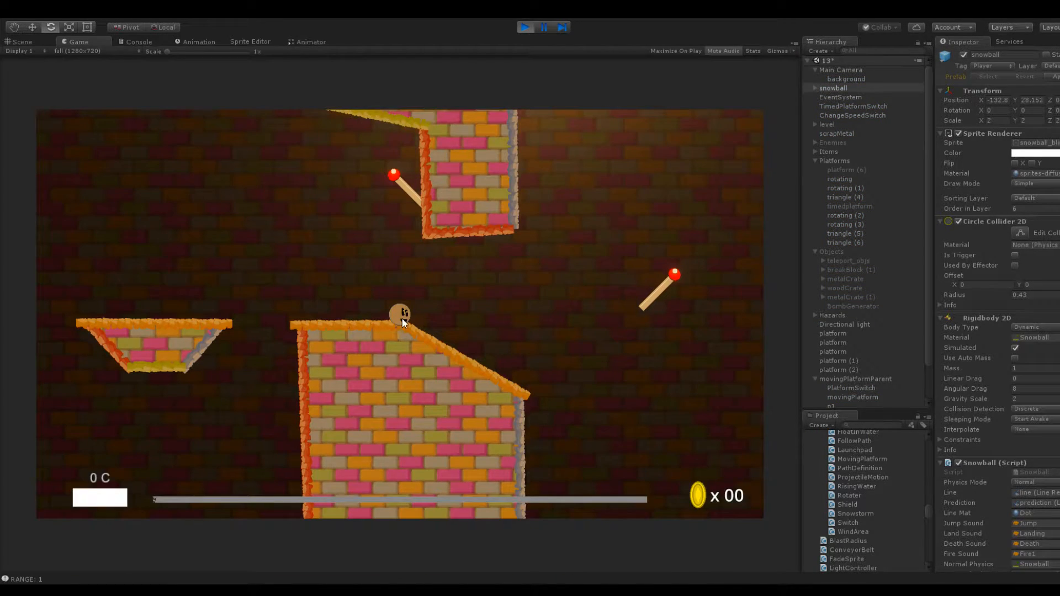
drag(402, 319, 403, 393)
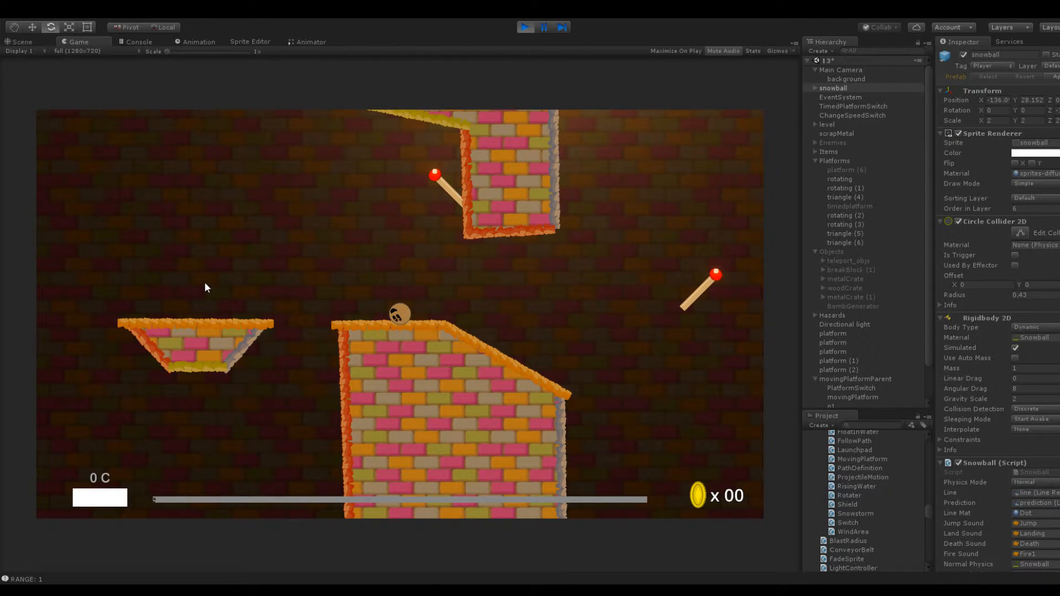
drag(398, 317, 387, 391)
drag(397, 352, 389, 397)
click(525, 28)
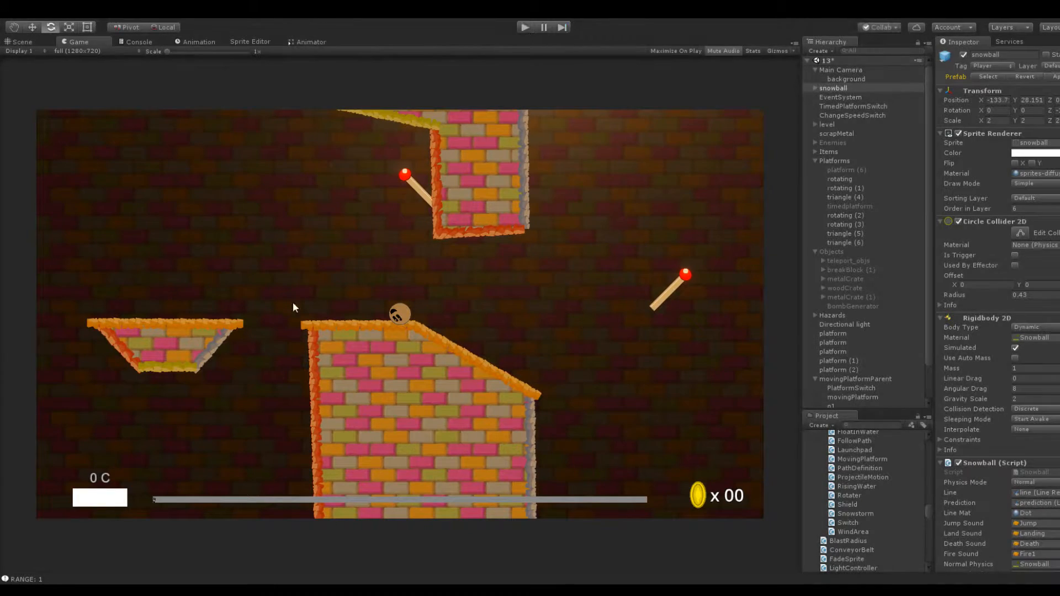
Turn off waiting before rotation on the spinning platform, and play-test hitting the speed switch with the snowball and jumping to that platform
click(264, 405)
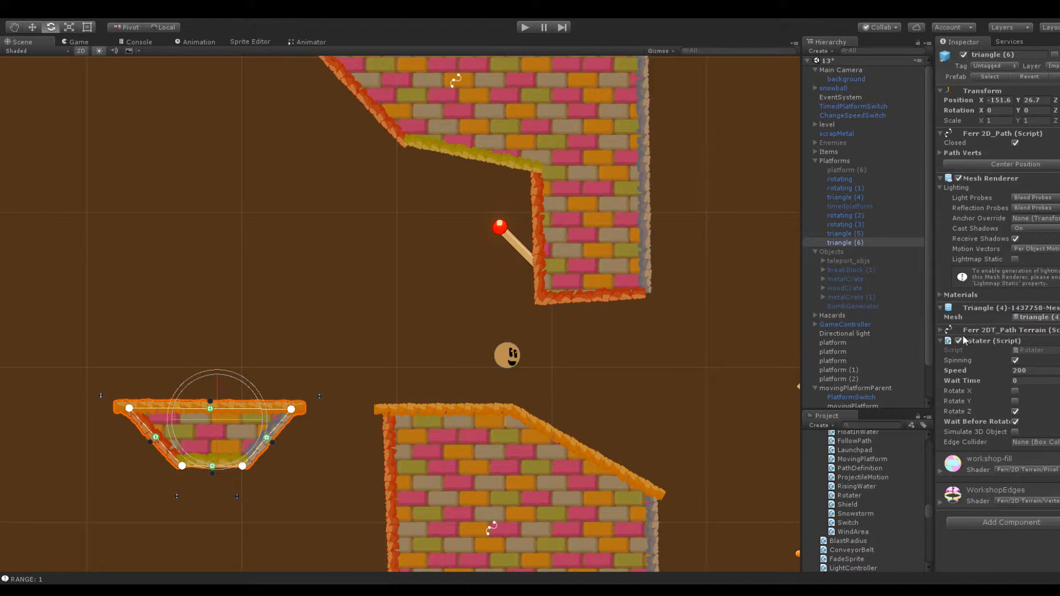
click(1015, 422)
click(525, 27)
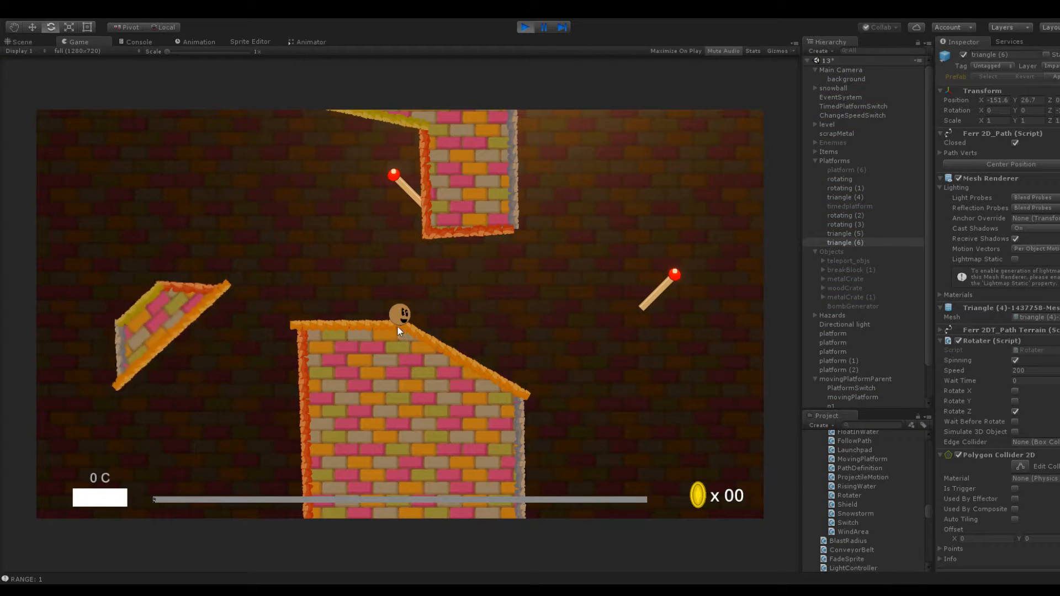
mouse_move(413, 321)
mouse_down()
mouse_move(436, 317)
mouse_move(392, 349)
mouse_move(376, 403)
mouse_up()
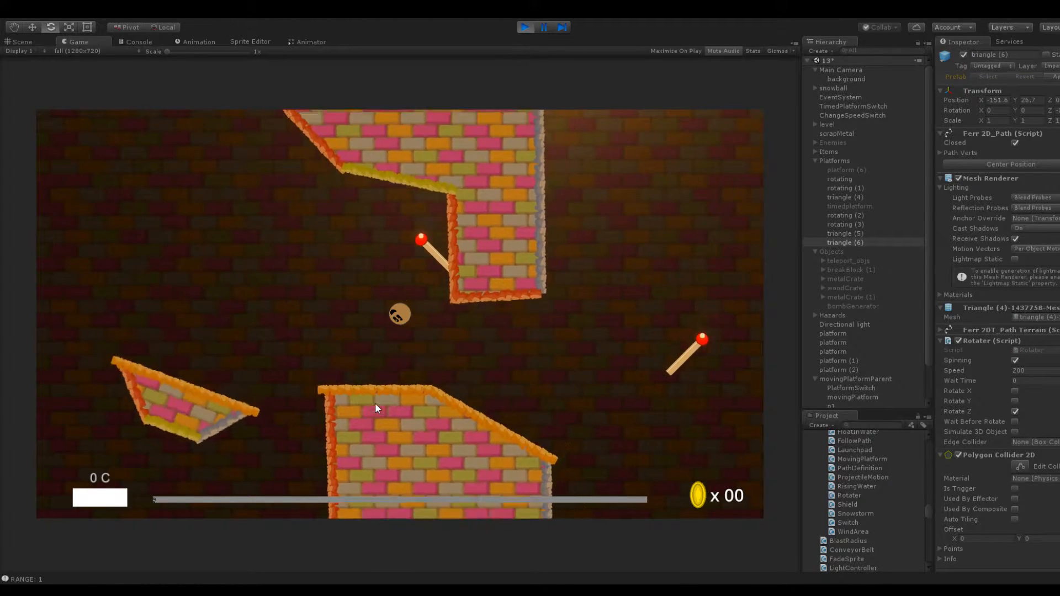
drag(417, 307, 365, 395)
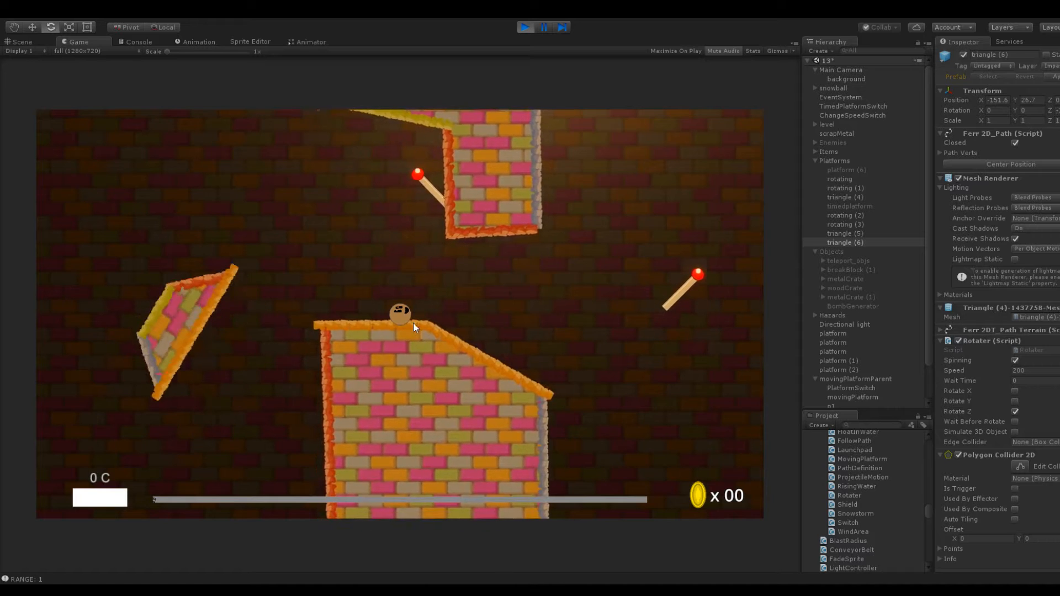
drag(413, 321, 465, 369)
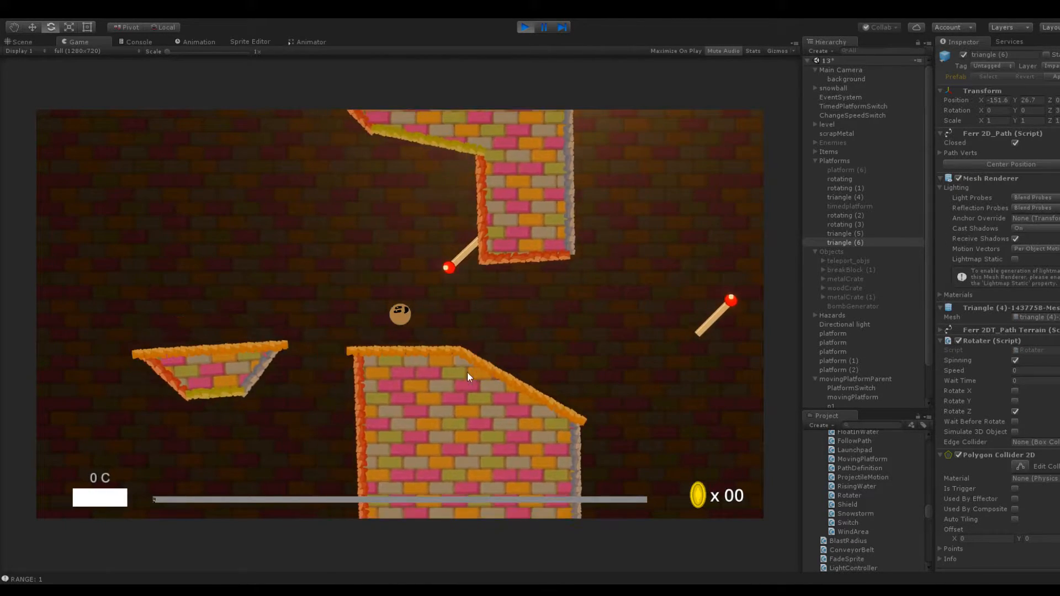
drag(420, 326, 409, 356)
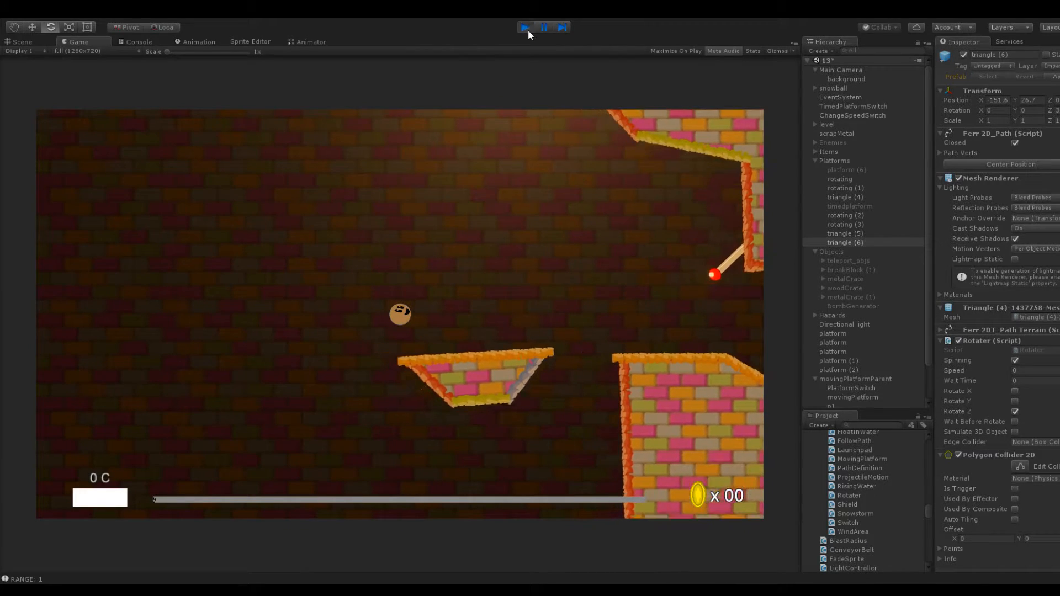
click(525, 27)
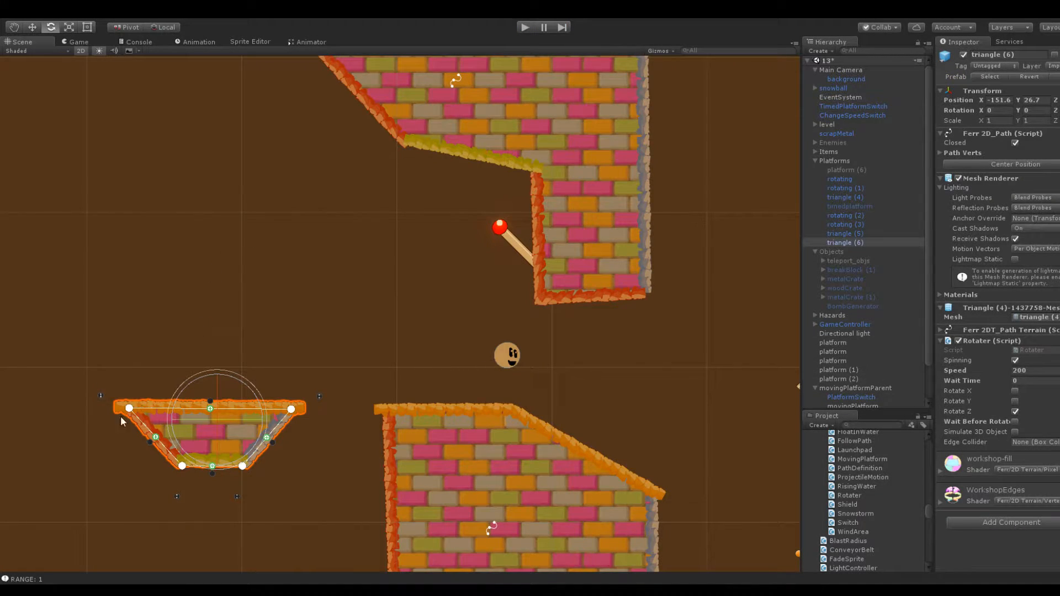
Duplicate the spinning platform, move the copy left to about X -168.2, and set its rotation speed to 100
scroll(122, 421, down, 3)
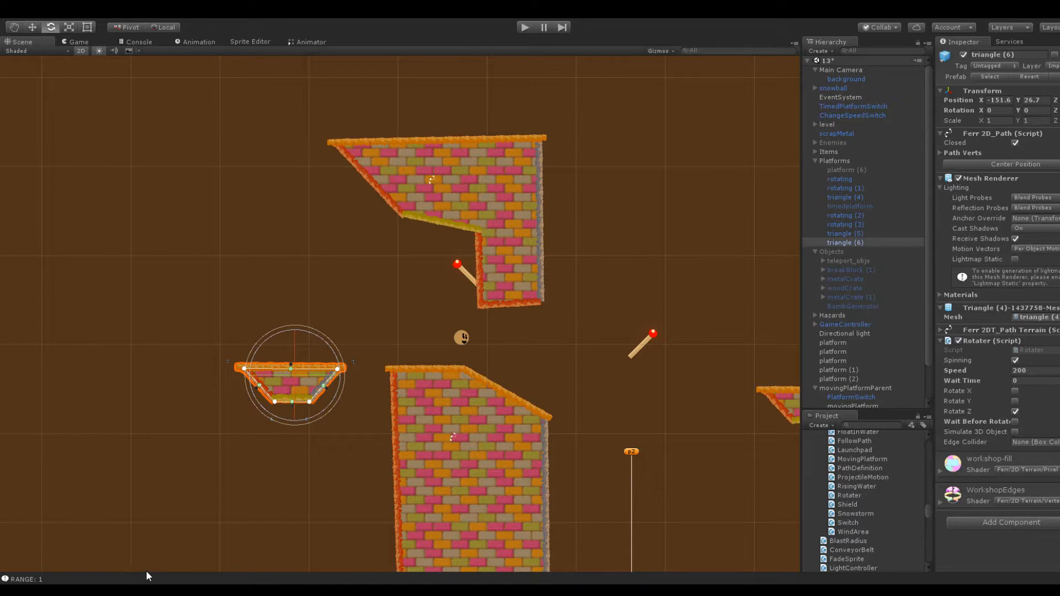
middle_drag(132, 333, 227, 286)
click(839, 244)
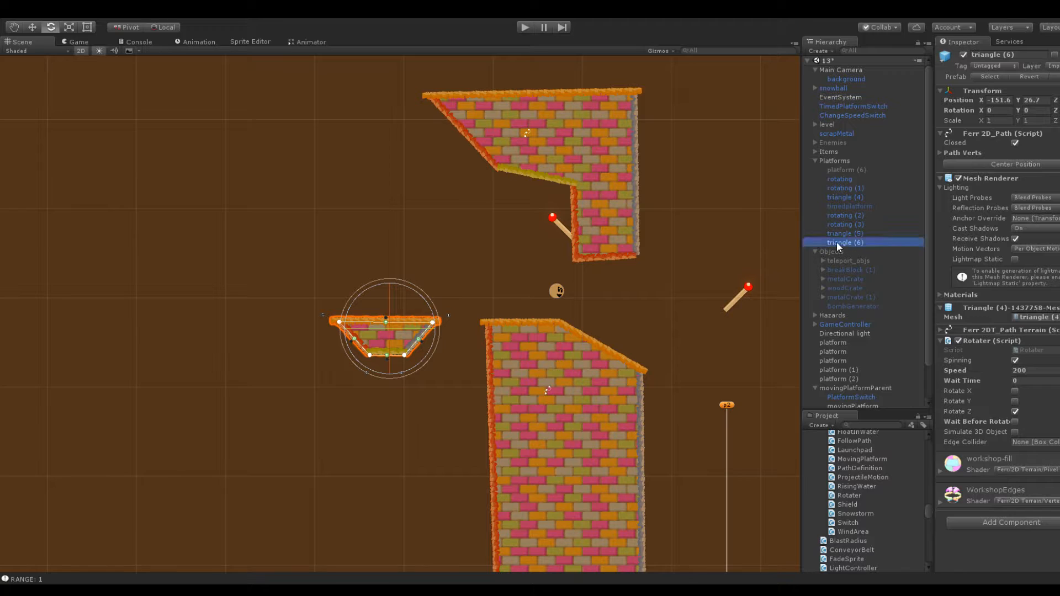
key(ctrl+d)
drag(980, 100, 664, 117)
key(f)
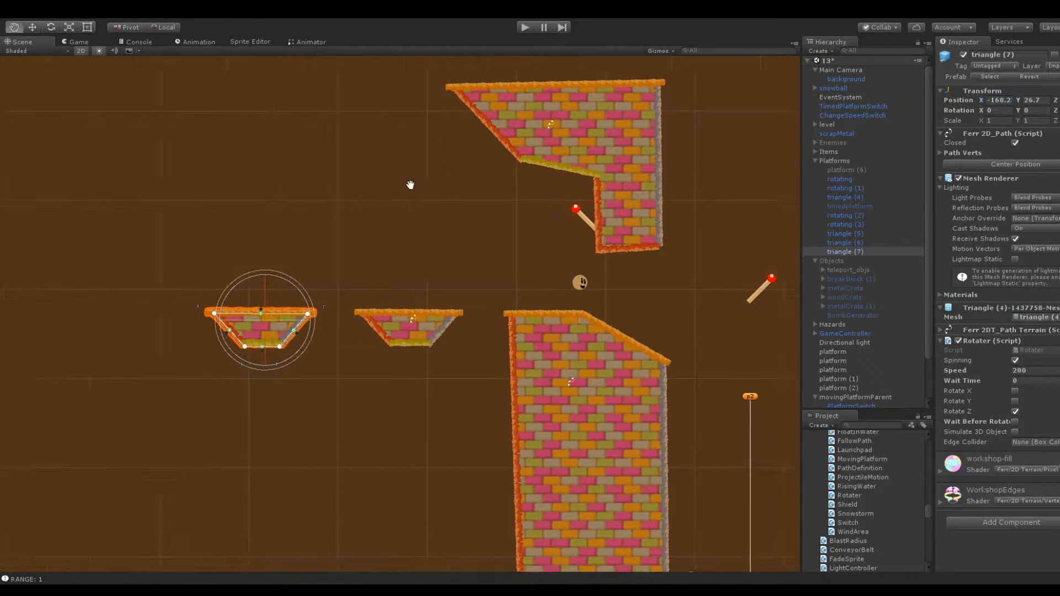
click(1036, 368)
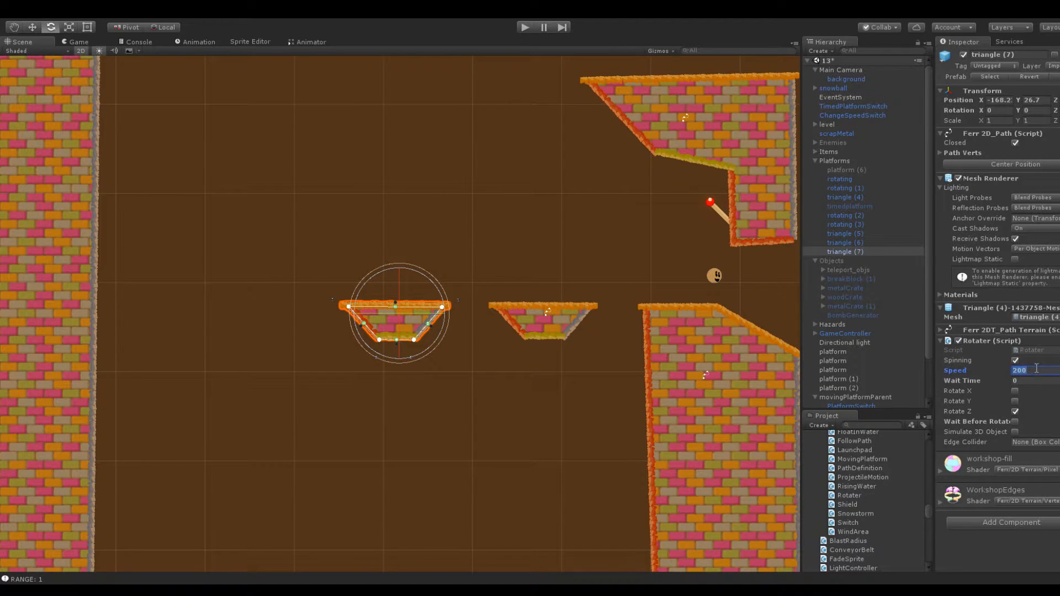
text(1)
click(415, 230)
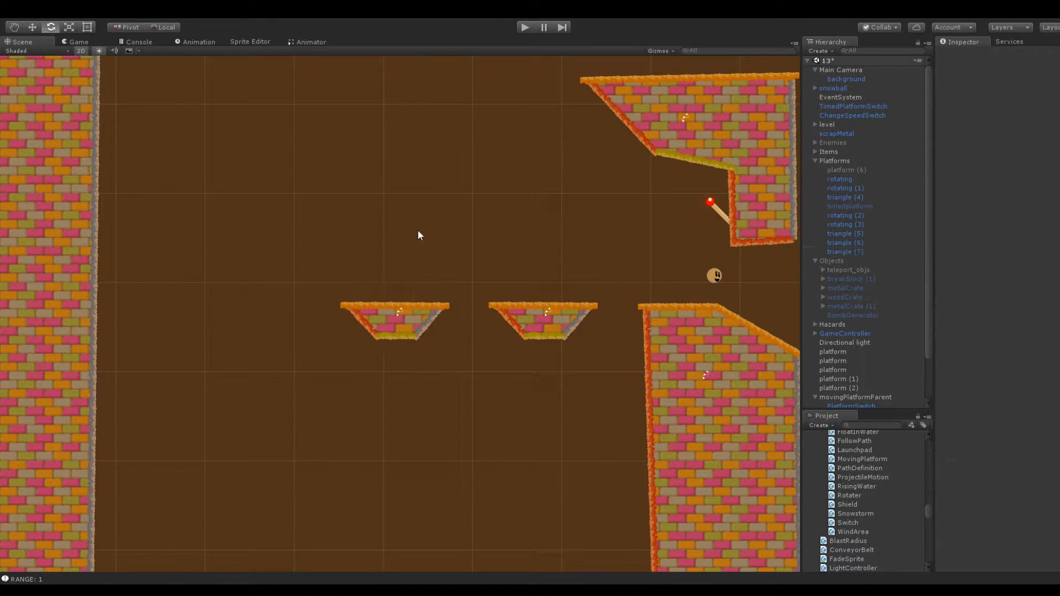
Duplicate the original spinning platform again and move this copy farther left to about X -184.2
click(545, 322)
click(844, 241)
key(ctrl+d)
drag(979, 97, 925, 102)
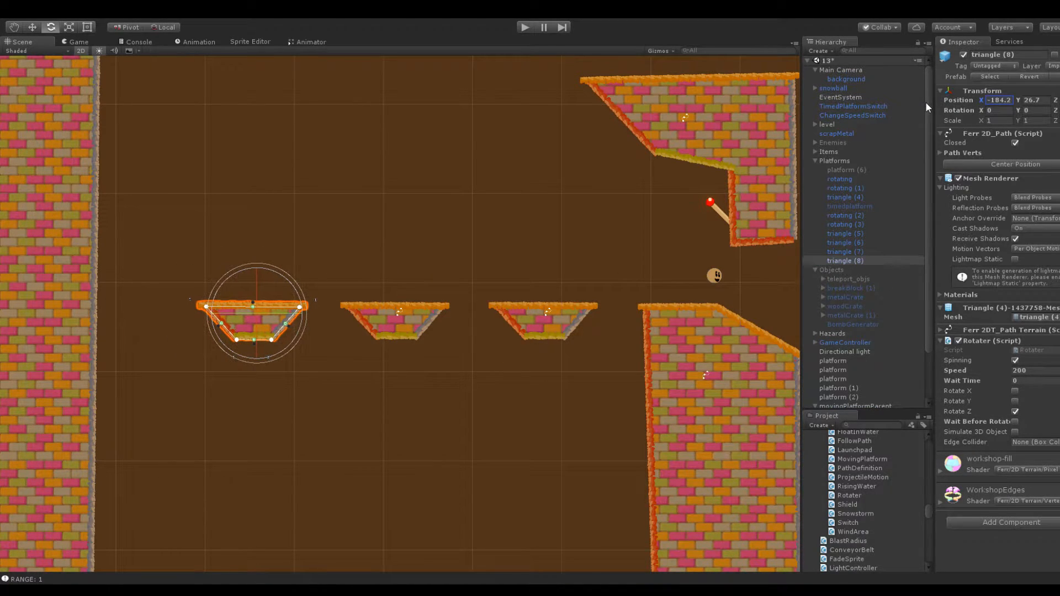
click(412, 250)
Increase the hanging speed switch's affected objects to 3 and expand the two added elements
click(718, 214)
middle_drag(467, 172, 418, 176)
middle_drag(489, 182, 406, 182)
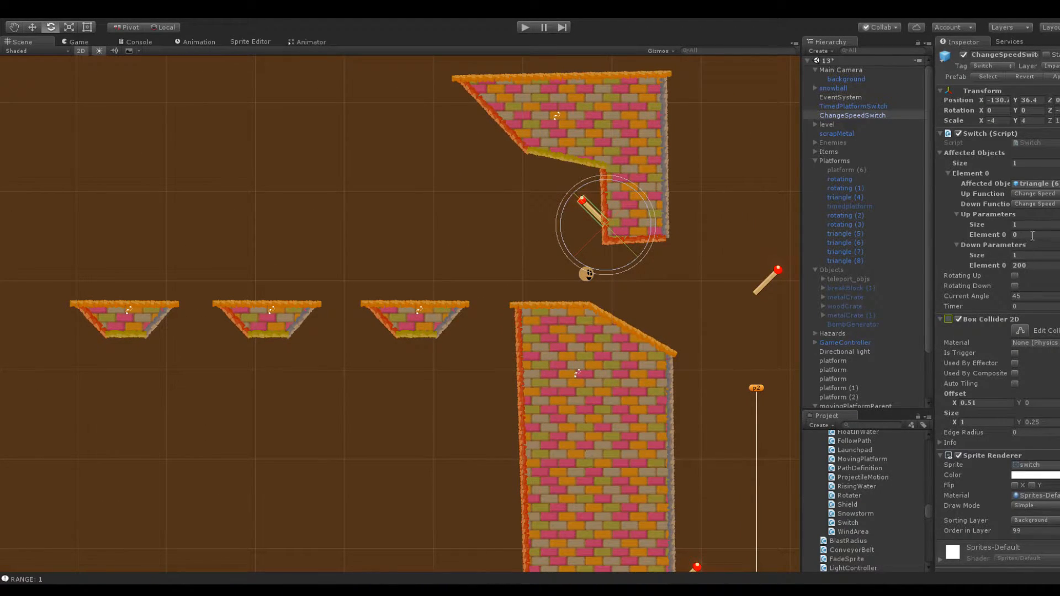
click(1015, 164)
text(3)
key(Return)
click(960, 286)
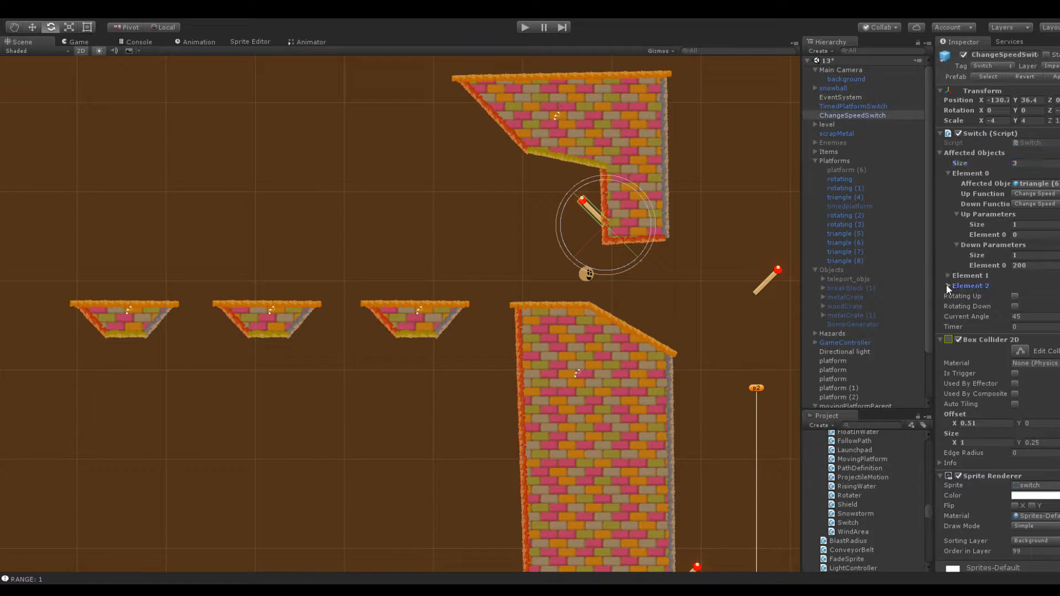
click(952, 276)
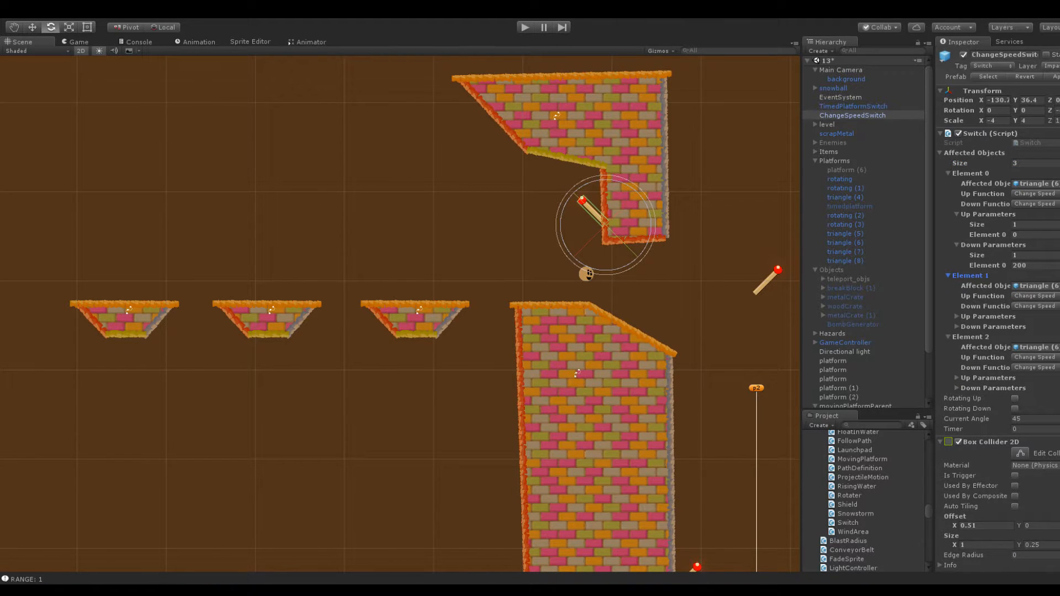
Set the speed switch's Element 1 down parameter to 100, and assign triangle (7) to Element 1 and triangle (8) to Element 2
click(958, 325)
click(957, 316)
click(1041, 368)
text(100)
click(960, 316)
click(956, 326)
drag(852, 256, 1032, 348)
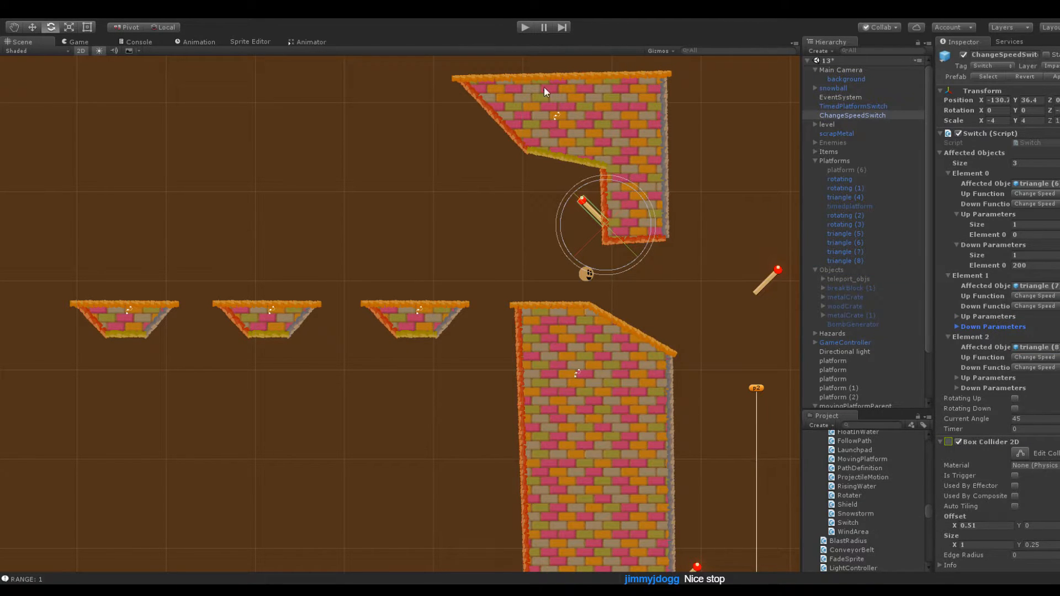
Play-test the snowball's route from the tall block across the three spinning platforms, and stop the game
click(530, 26)
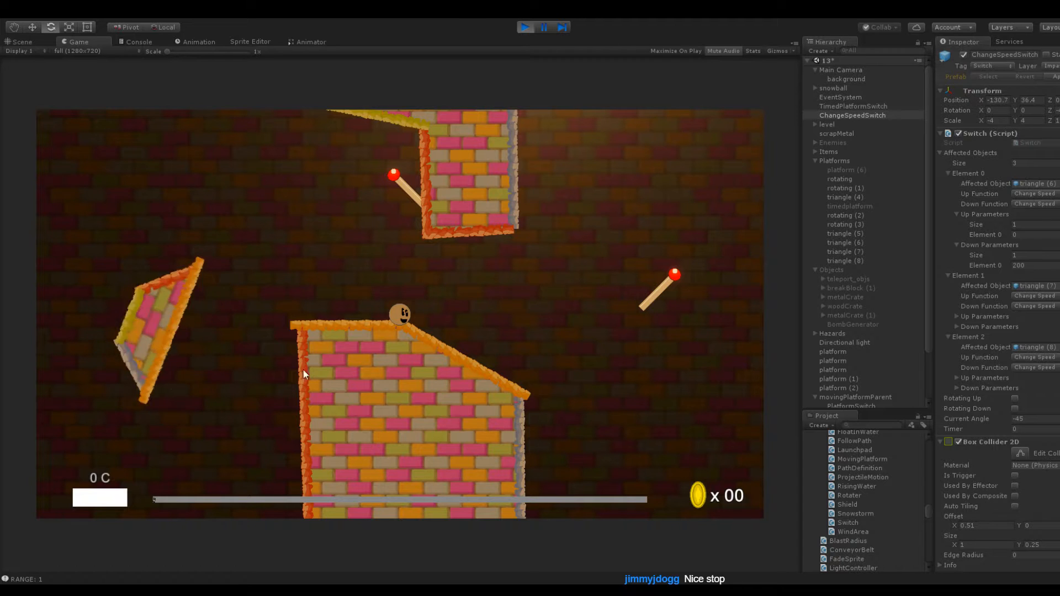
mouse_move(399, 316)
mouse_down()
mouse_move(396, 410)
mouse_move(436, 367)
mouse_move(414, 357)
mouse_move(429, 362)
mouse_move(406, 334)
mouse_move(428, 344)
mouse_move(410, 347)
mouse_move(419, 355)
mouse_up()
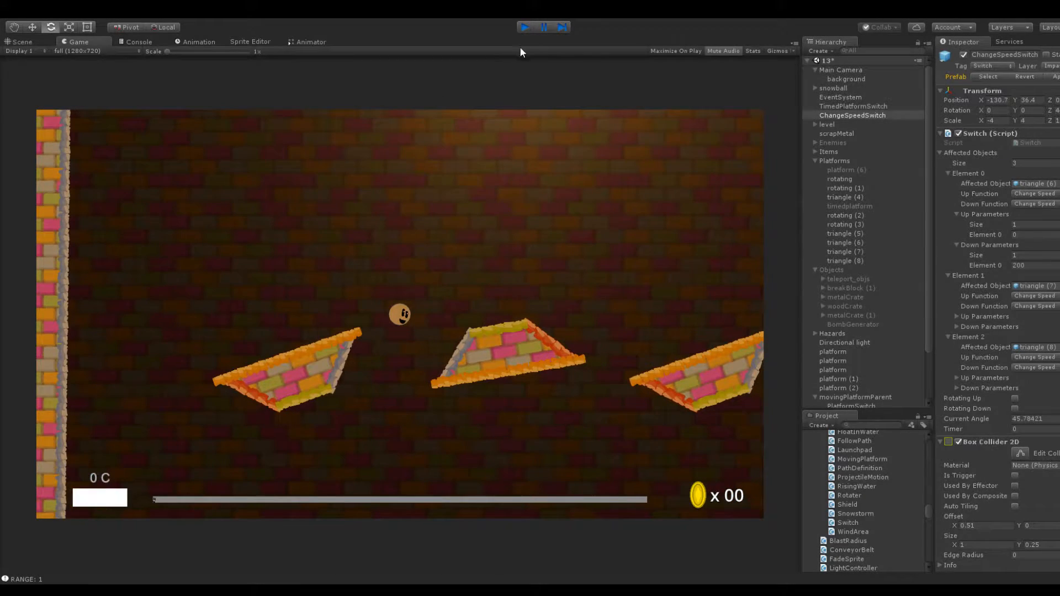
click(525, 27)
Set the leftmost spinning platform's rotation speed to -200 and check the speeds of the other spinning platforms
click(874, 251)
click(876, 261)
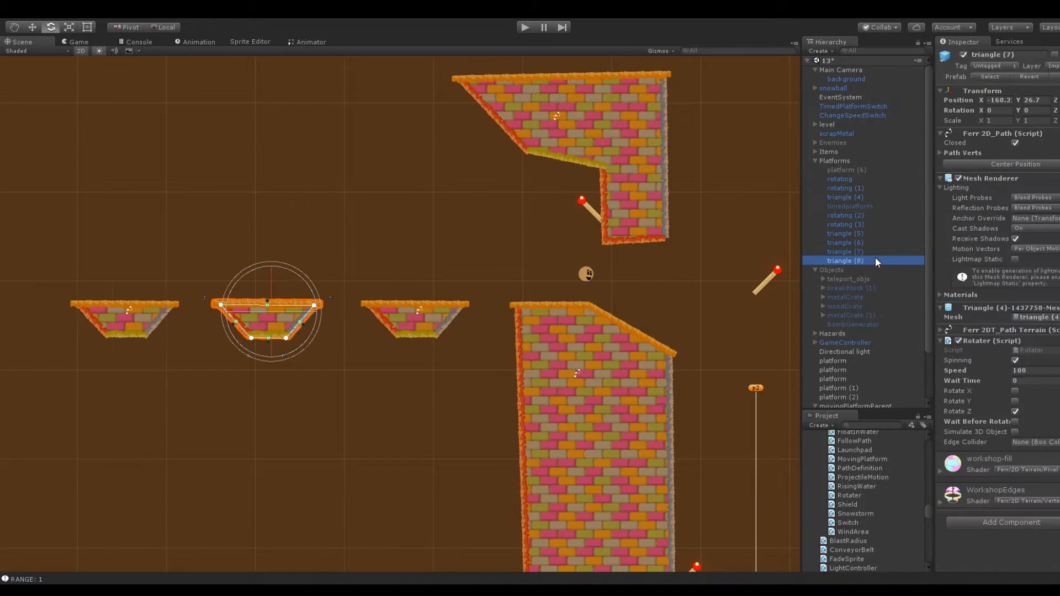
click(1029, 371)
key(Home)
text(-)
click(852, 241)
click(863, 251)
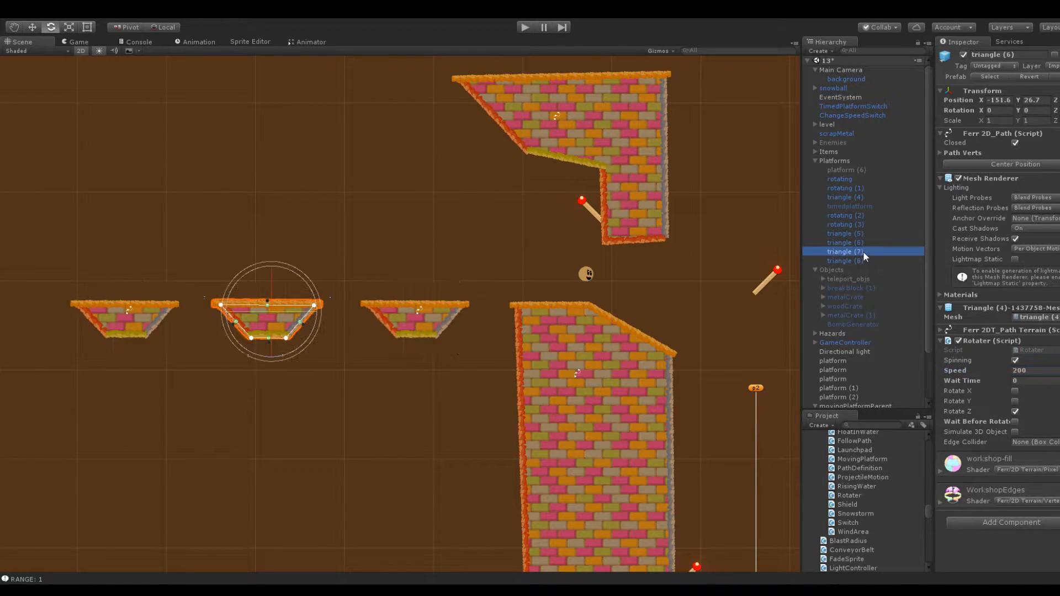
Set the down parameter of the hanging speed switch's Element 2 to -200
click(586, 210)
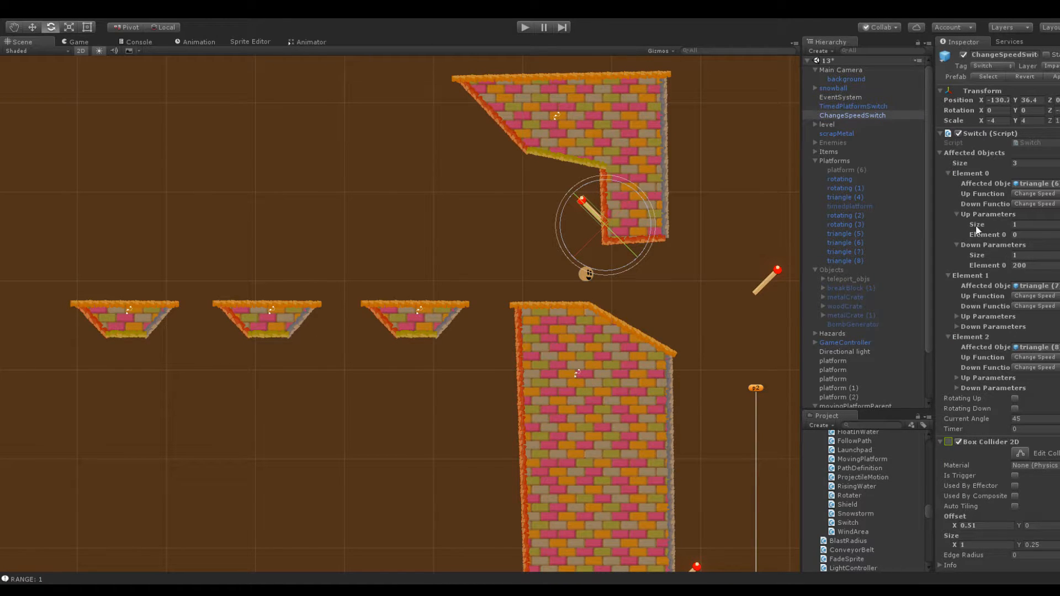
click(957, 389)
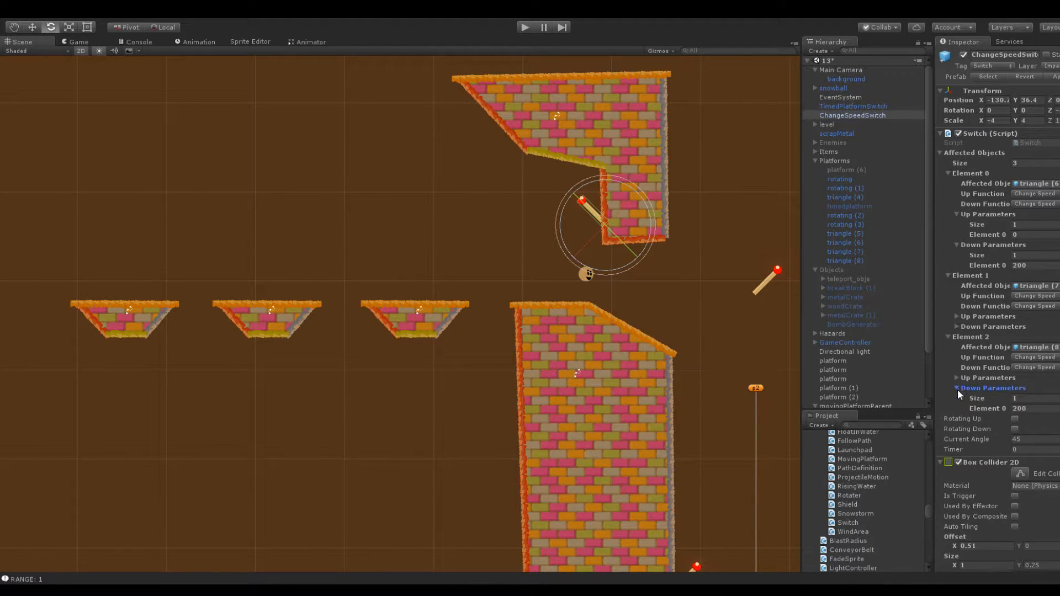
click(1035, 410)
text(-)
click(1026, 398)
Play-test toggling the hanging speed switch and crossing the three platforms to the leftmost one, and stop the game
click(522, 30)
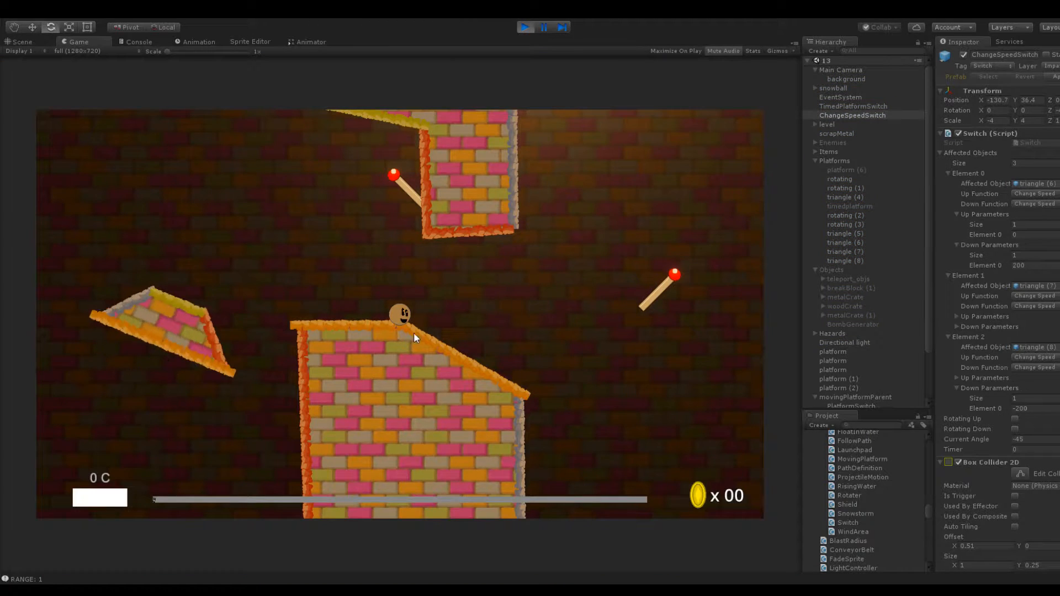
drag(439, 358, 439, 359)
drag(398, 331, 330, 373)
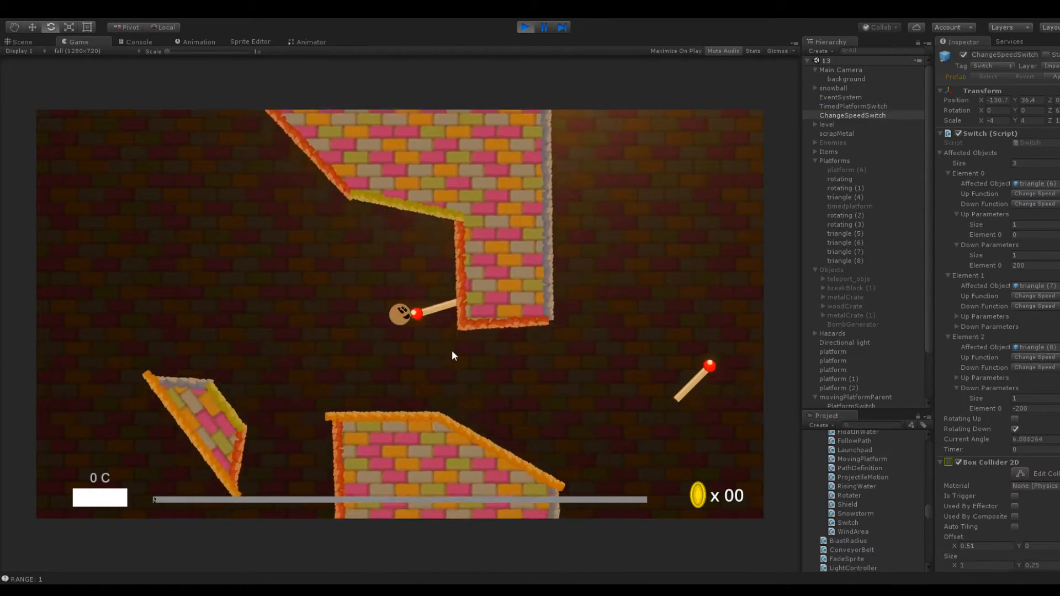
drag(417, 333, 359, 353)
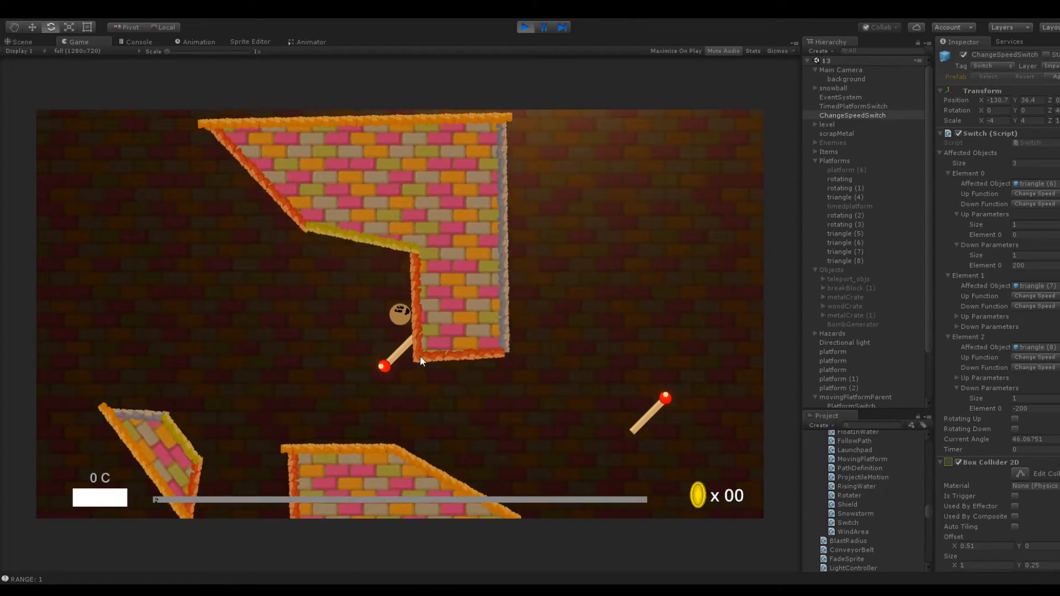
drag(425, 331, 386, 399)
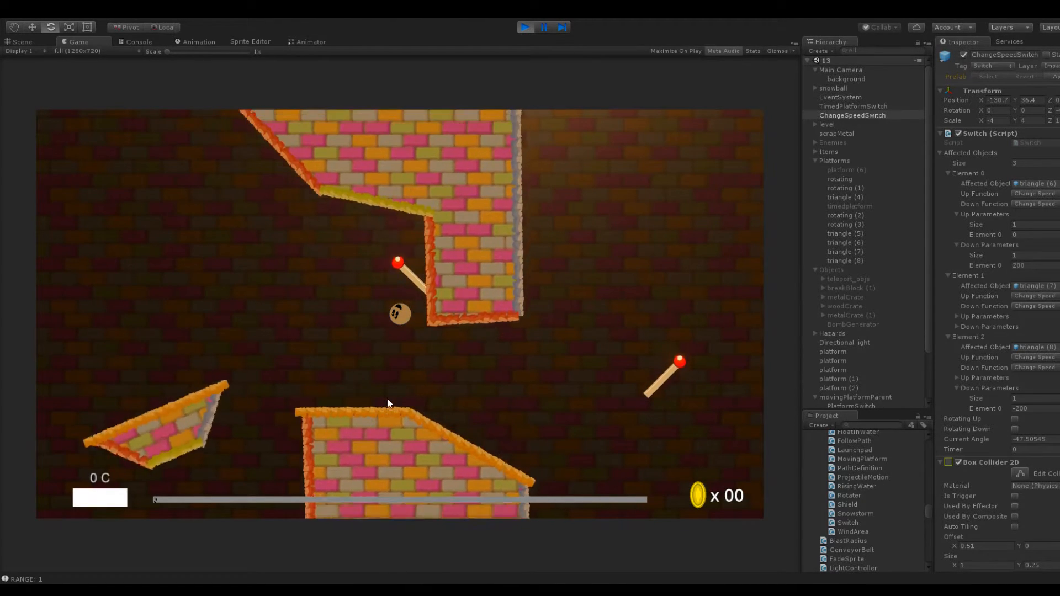
drag(404, 330, 395, 420)
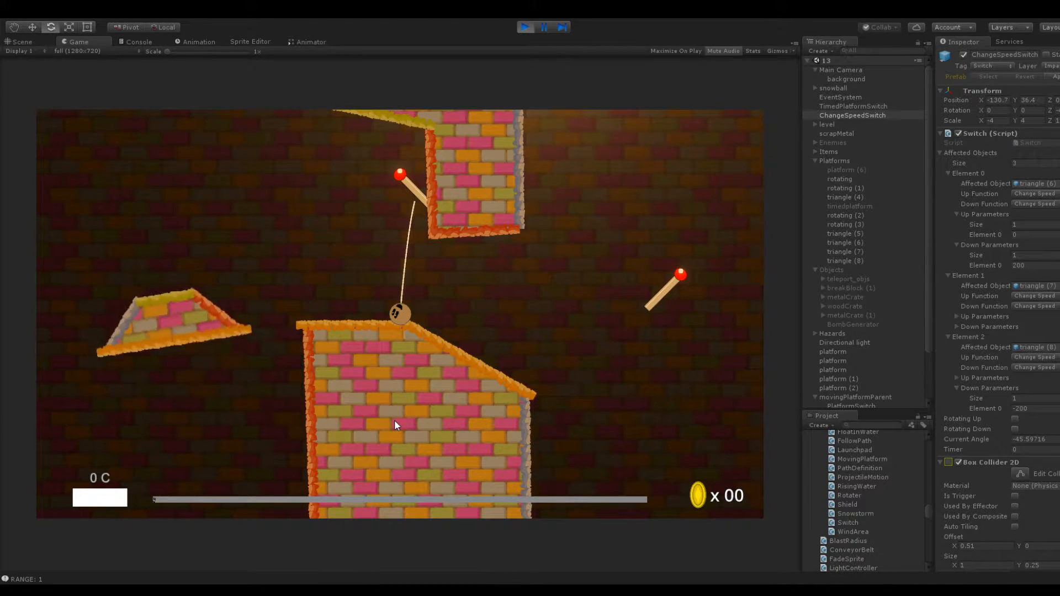
drag(397, 381, 442, 348)
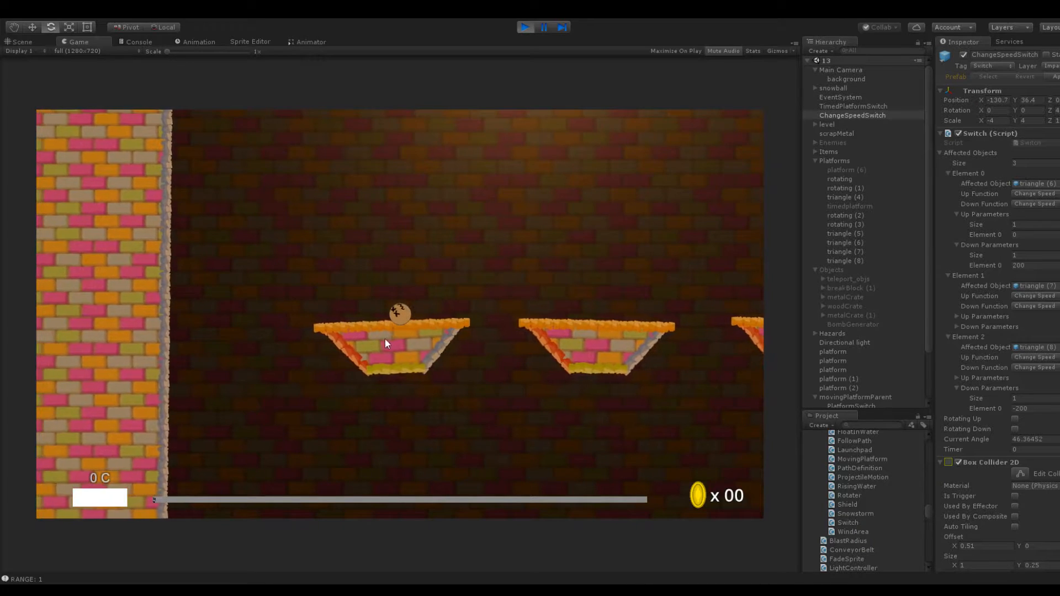
drag(409, 316, 379, 319)
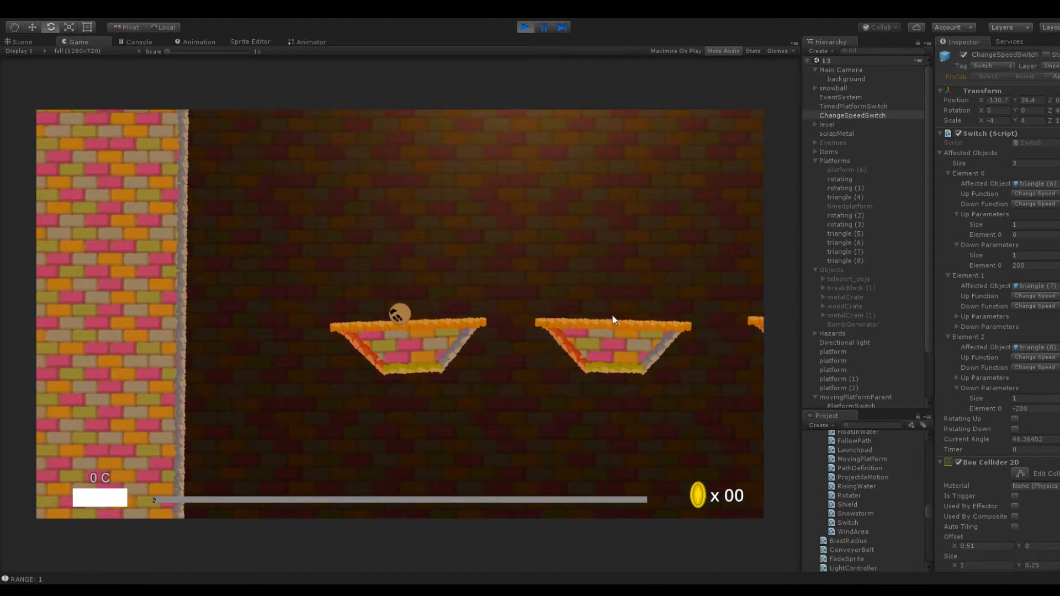
drag(413, 318, 429, 396)
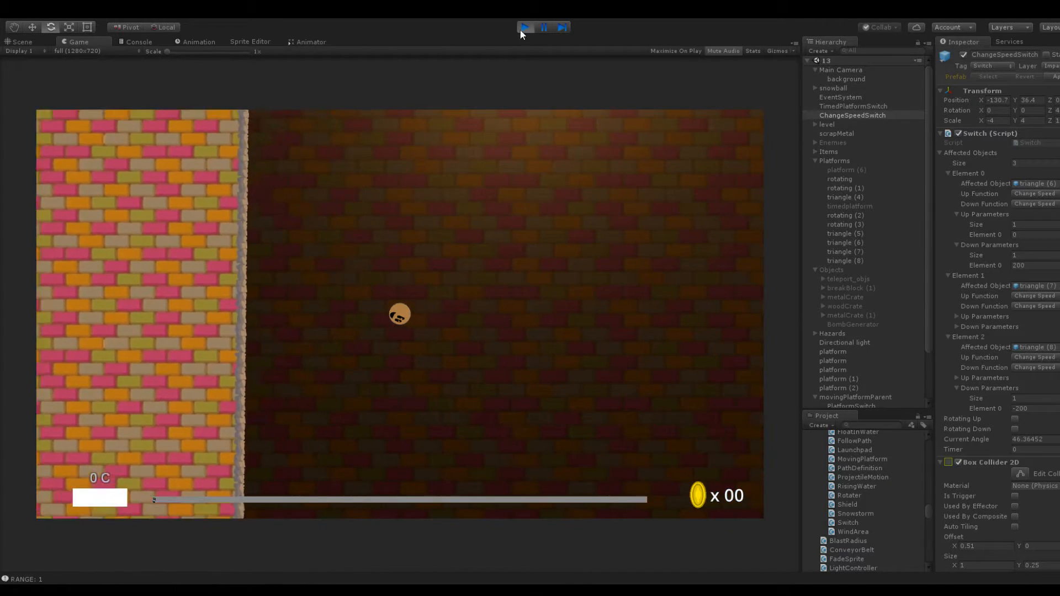
click(524, 27)
Select the large wall beyond the spinning platforms and adjust the path points along its side facing them
click(39, 42)
drag(185, 134, 484, 164)
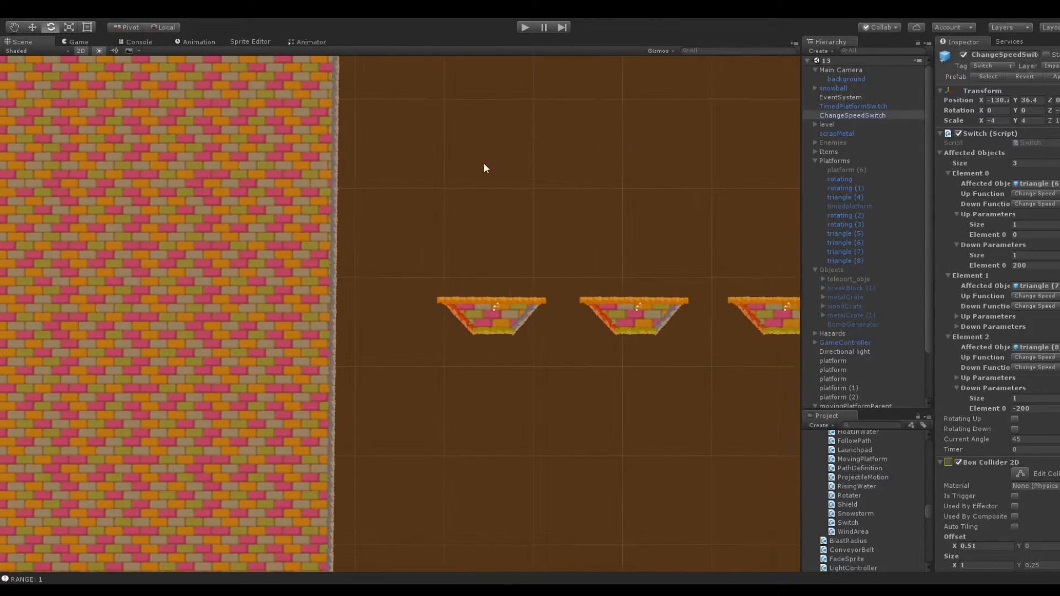
key(e)
click(277, 219)
scroll(381, 237, down, 10)
middle_drag(399, 138, 395, 361)
scroll(399, 220, up, 10)
middle_drag(410, 157, 410, 183)
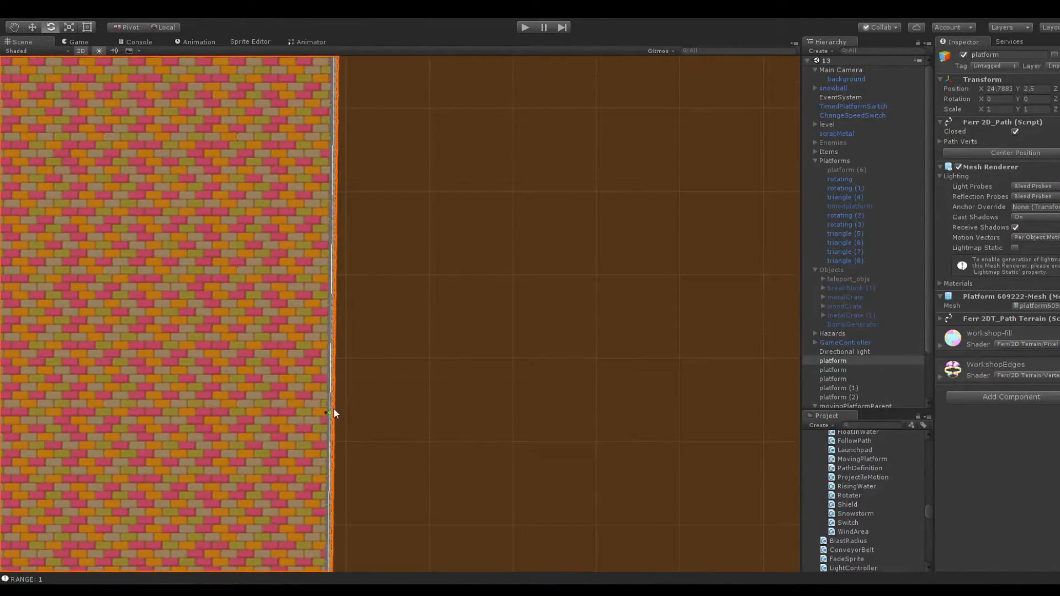
middle_drag(395, 367, 426, 88)
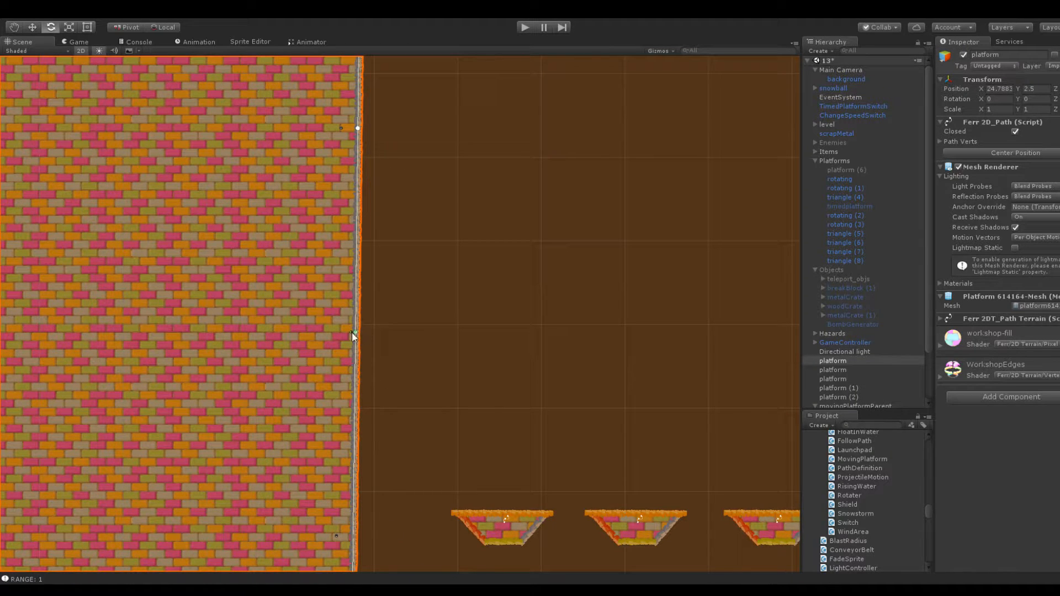
middle_drag(359, 342, 377, 175)
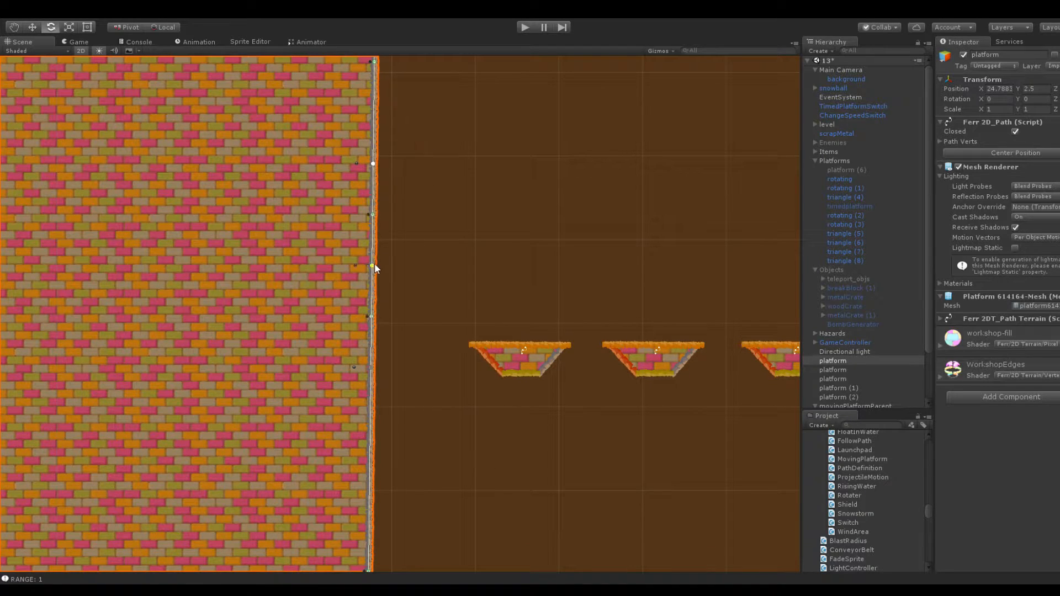
Pull the wall's side outward into a pointed ledge just beyond the leftmost spinning platform and deselect the wall
drag(371, 266, 422, 264)
drag(373, 164, 362, 246)
drag(422, 264, 417, 295)
scroll(399, 314, up, 3)
drag(334, 275, 347, 267)
click(415, 242)
Duplicate the green conveyor and move the copy to X -167.6, above the spikes below the three spinning platforms
middle_drag(468, 390, 428, 158)
scroll(424, 357, down, 3)
middle_drag(423, 357, 365, 199)
middle_drag(509, 207, 373, 323)
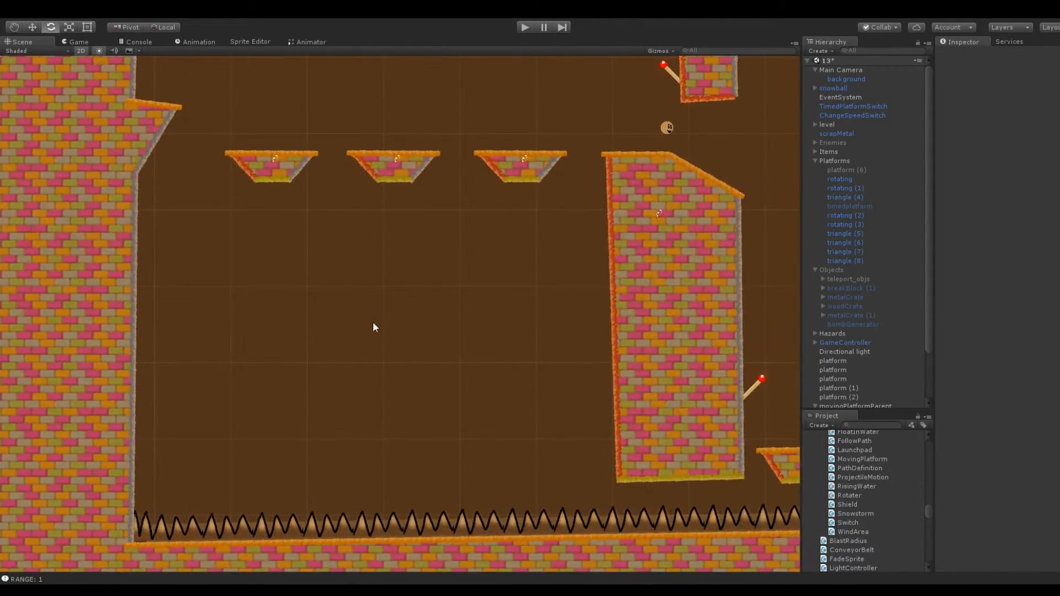
scroll(393, 380, down, 2)
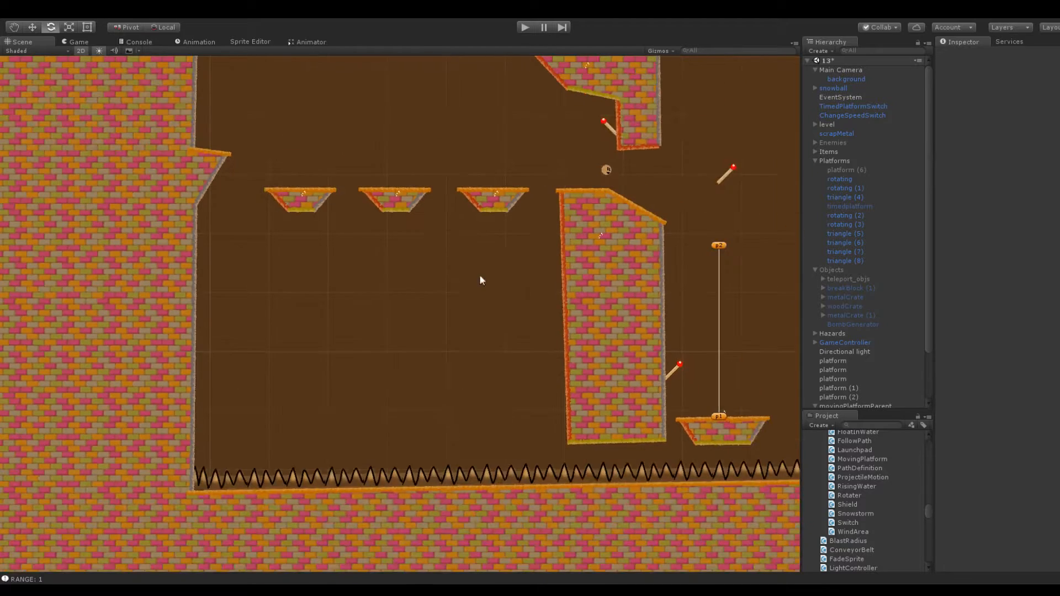
scroll(399, 309, up, 2)
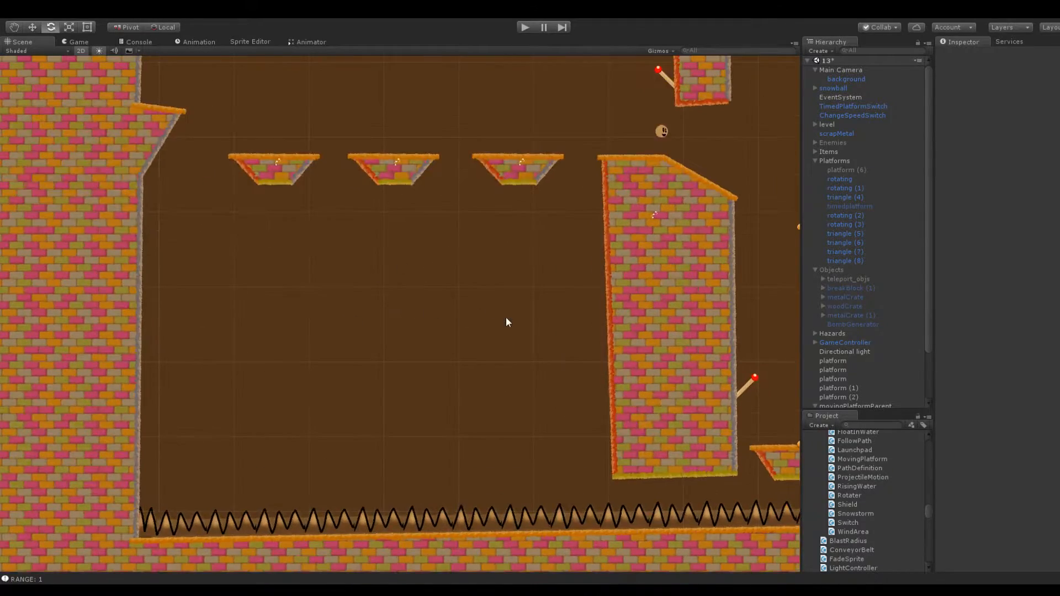
scroll(552, 314, down, 3)
middle_drag(699, 303, 592, 322)
click(617, 360)
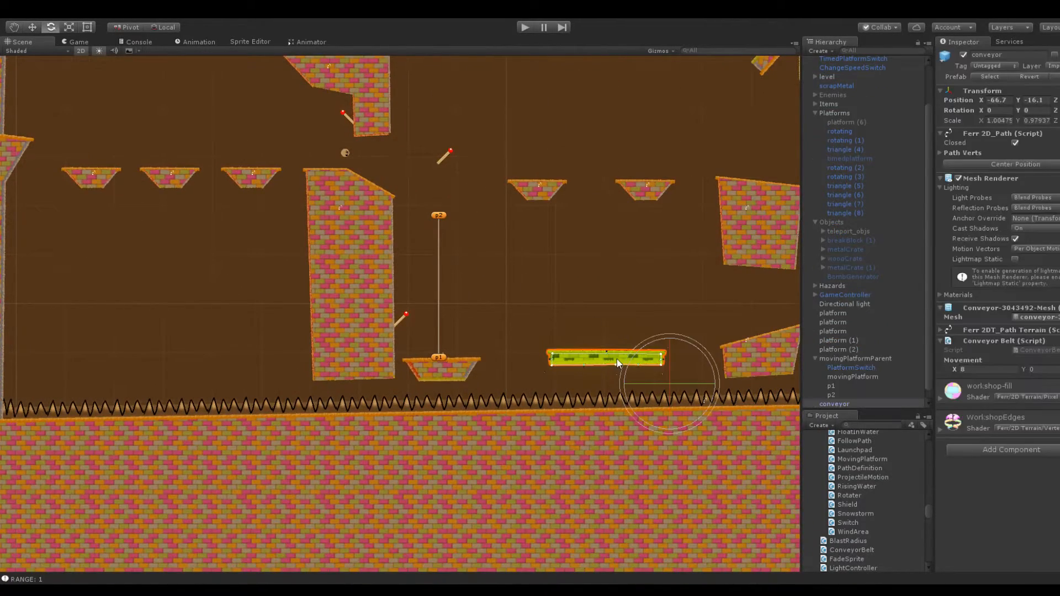
click(836, 405)
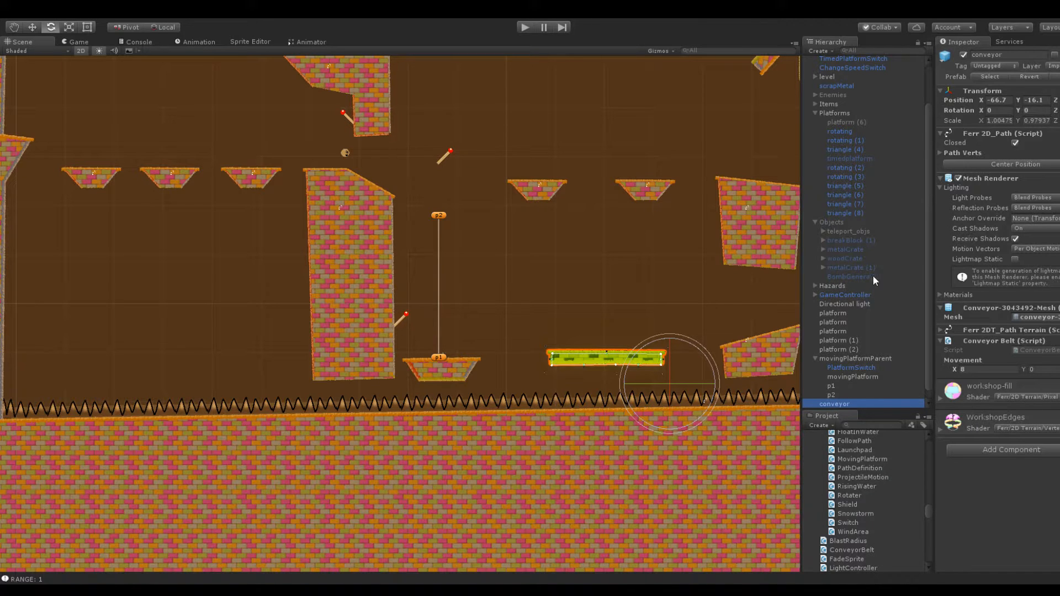
key(ctrl+d)
drag(981, 100, 163, 265)
middle_drag(208, 239, 340, 197)
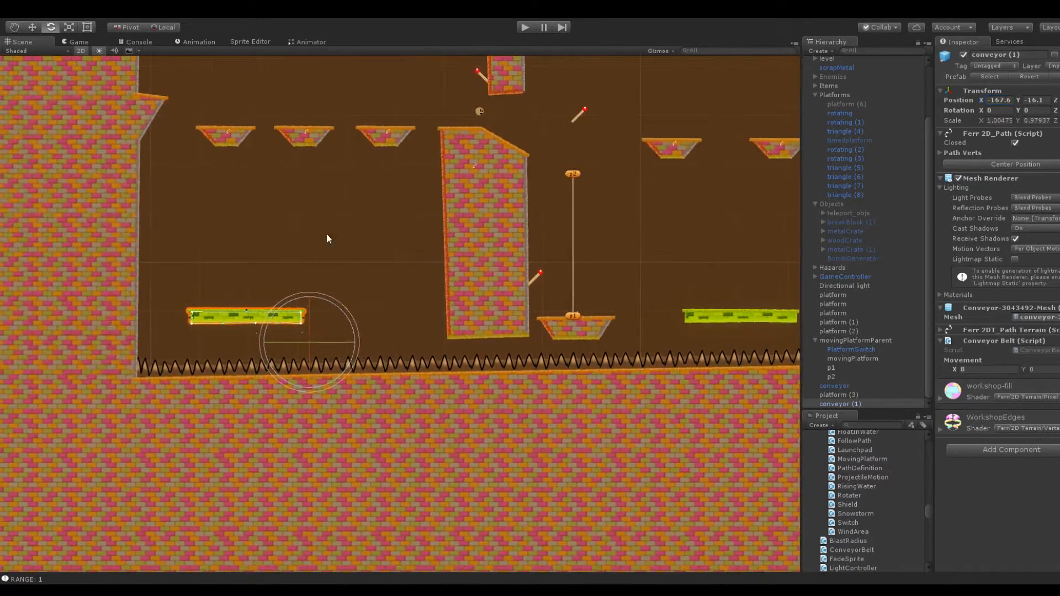
Stretch the copied conveyor's right end toward the tall block and move the conveyor to X -170.6
scroll(309, 254, up, 10)
drag(223, 314, 459, 304)
drag(223, 329, 456, 326)
click(226, 255)
click(248, 316)
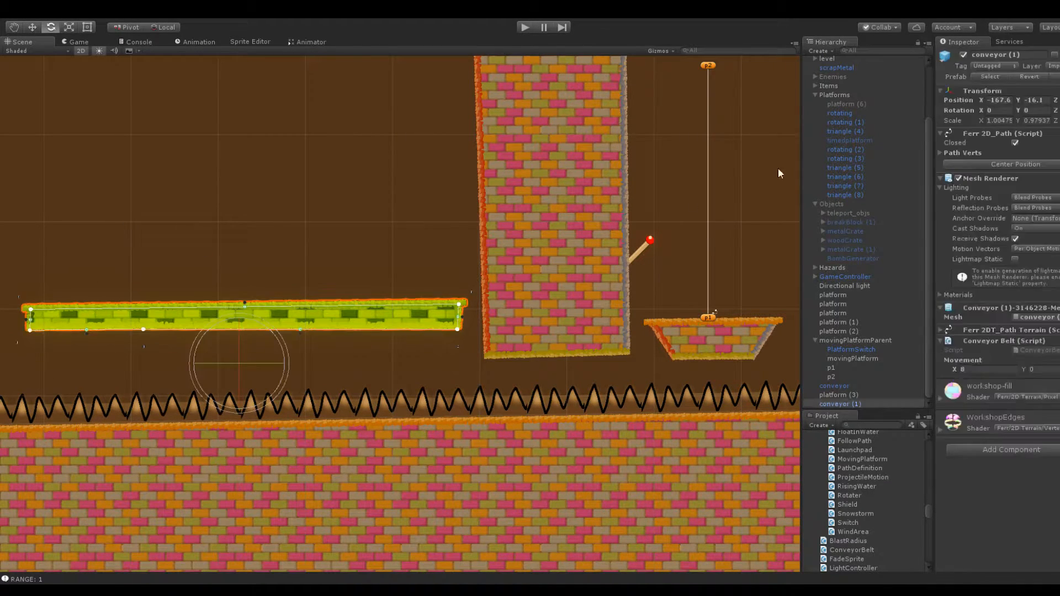
drag(978, 100, 970, 101)
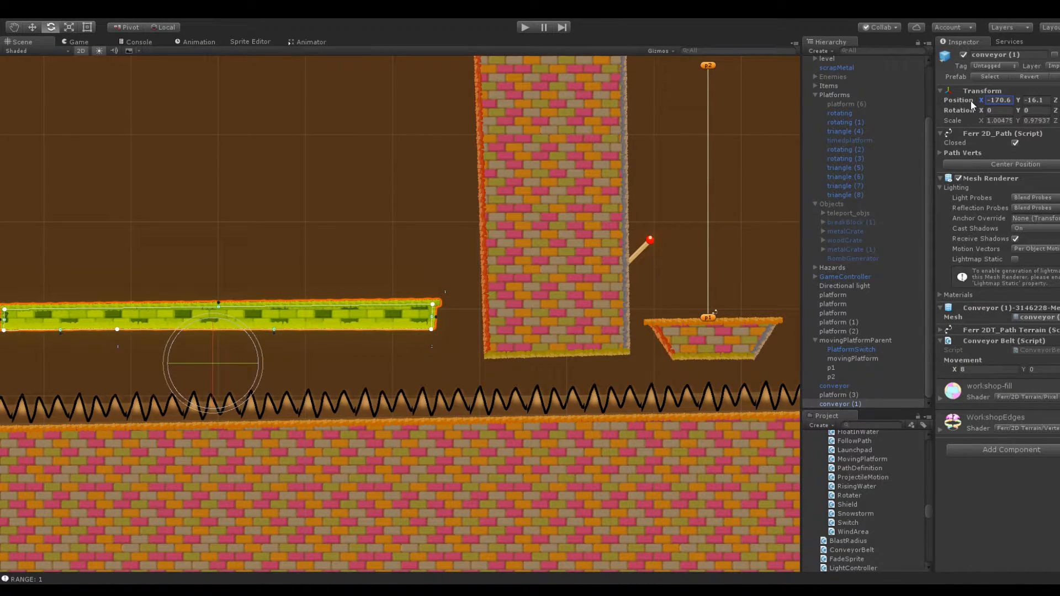
click(346, 199)
Shorten the tall block by raising both of its bottom corners to just above the copied conveyor's level
scroll(411, 210, down, 10)
click(514, 289)
drag(461, 343, 455, 286)
drag(542, 339, 541, 287)
drag(457, 287, 459, 291)
drag(541, 287, 542, 292)
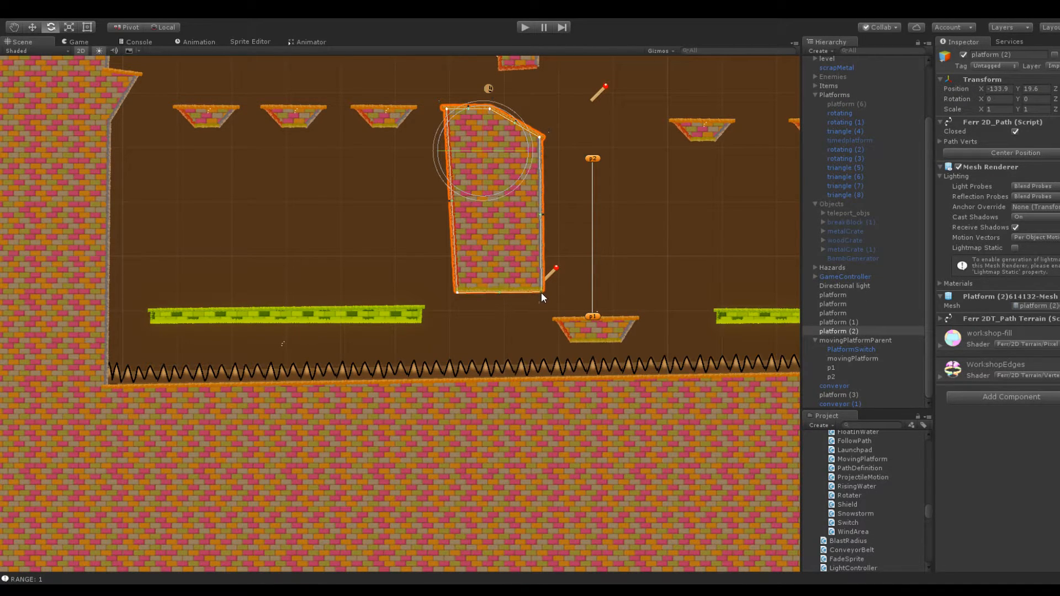
Lower the copied conveyor to Y -21.9 and extend its right end underneath the tall block
click(405, 316)
drag(1018, 100, 999, 110)
click(421, 316)
click(402, 353)
drag(422, 339, 513, 343)
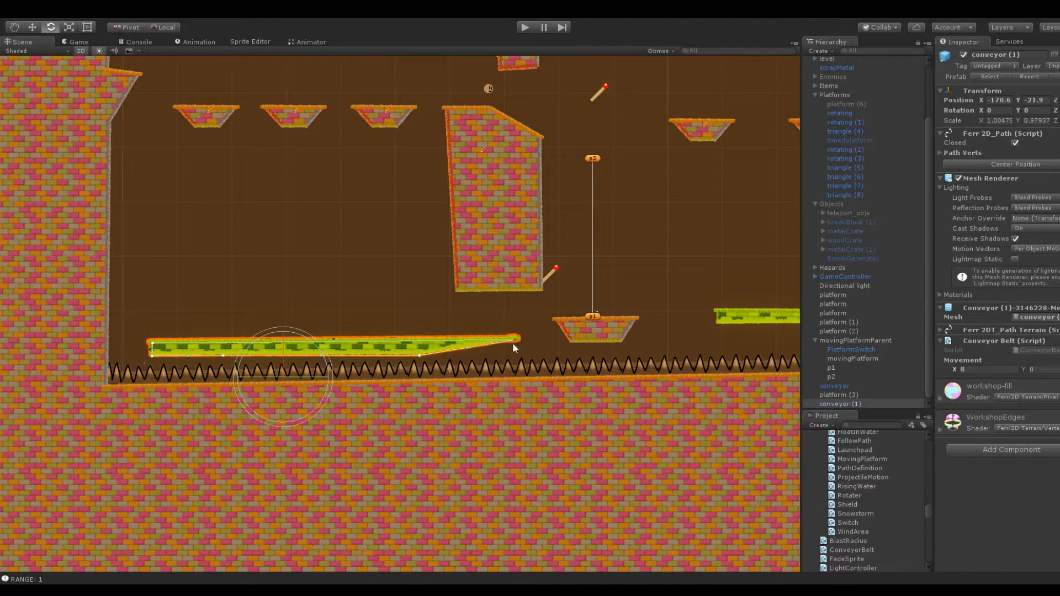
drag(425, 356, 516, 349)
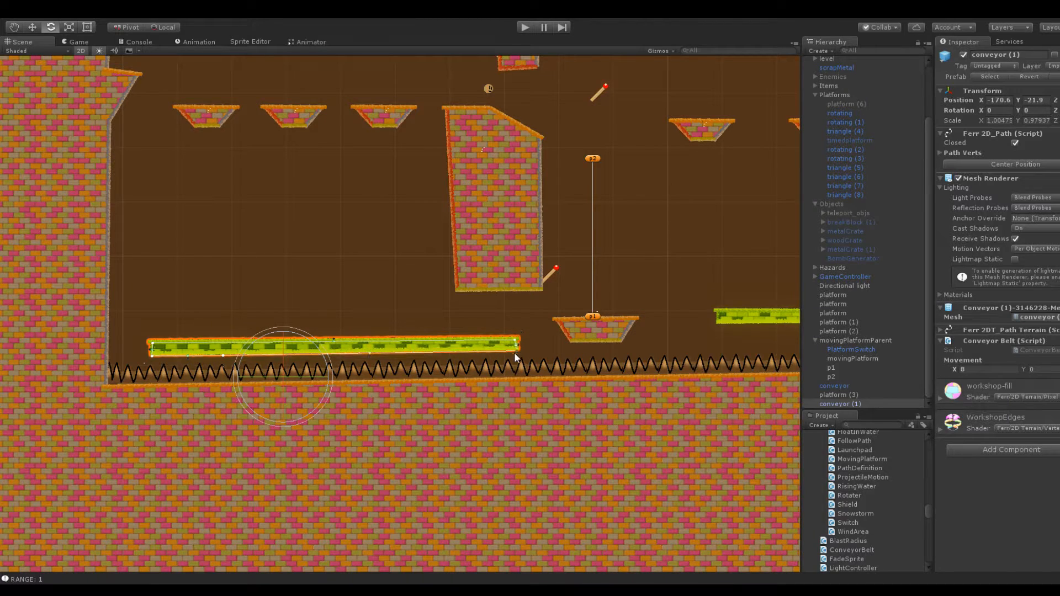
click(502, 318)
Set the copied conveyor's X movement to 16
click(271, 346)
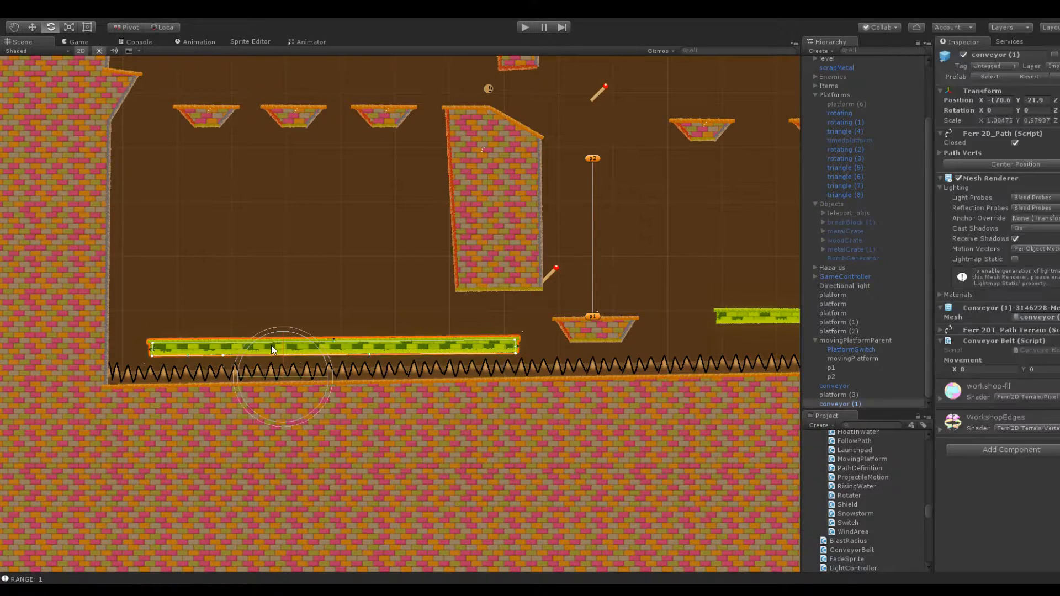
click(987, 369)
click(277, 303)
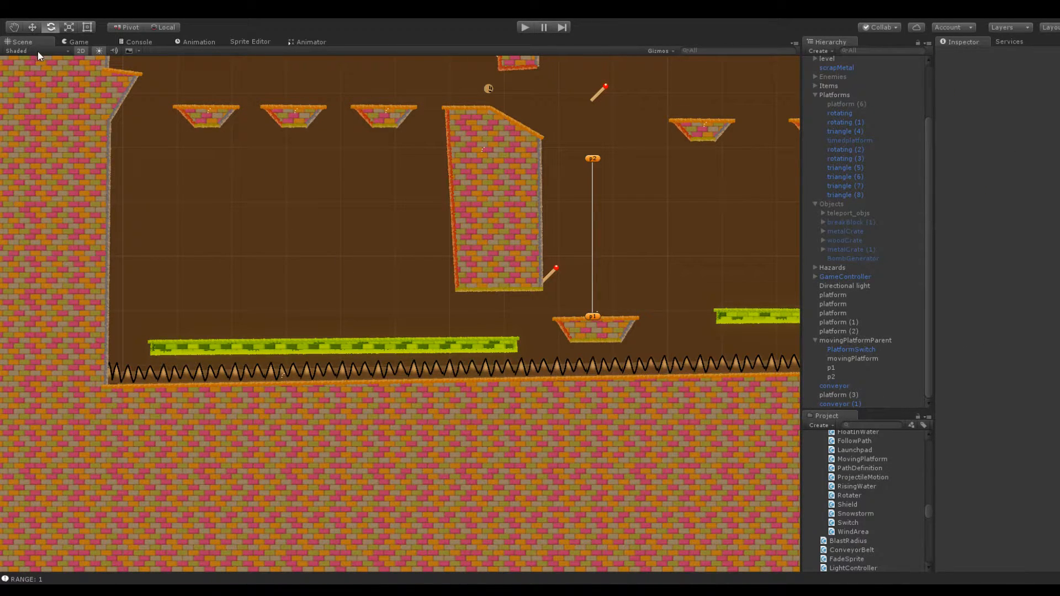
Shorten the copied conveyor by pulling its left end inward, away from the large wall
click(269, 349)
scroll(294, 239, up, 5)
middle_drag(199, 201, 298, 224)
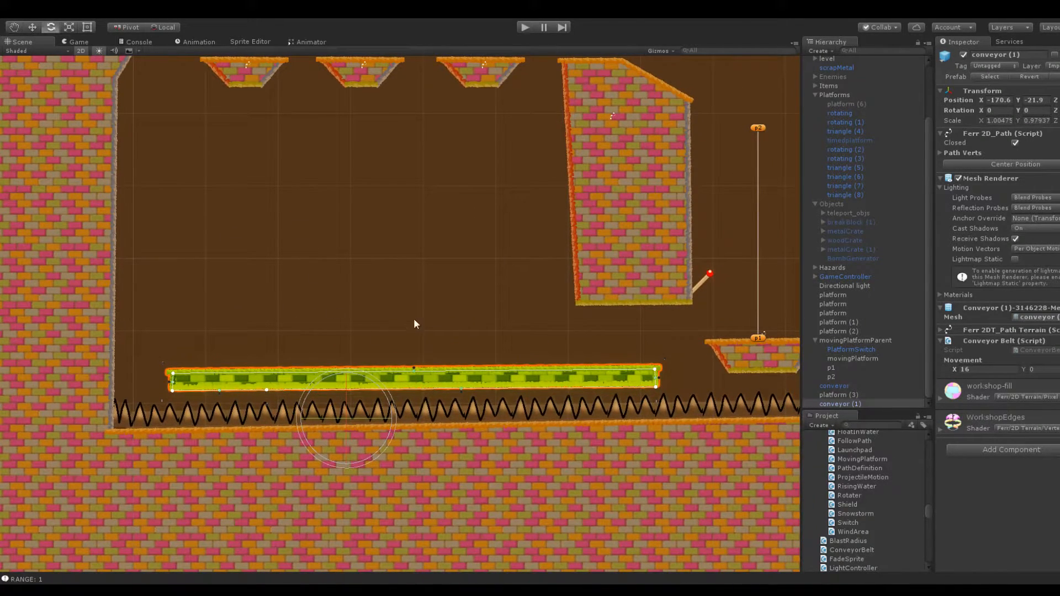
scroll(378, 265, down, 4)
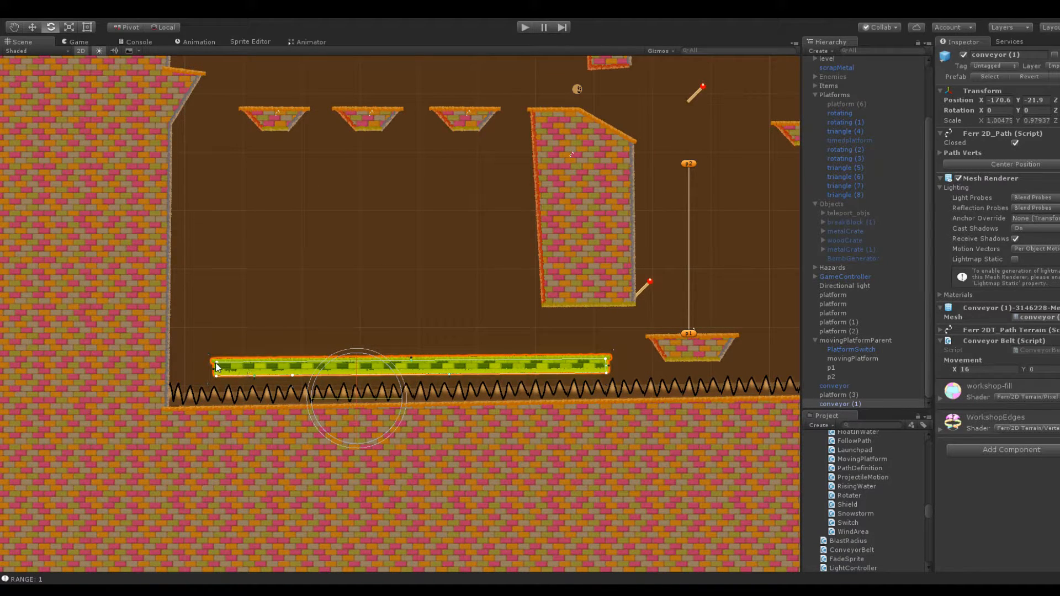
drag(217, 362, 328, 360)
drag(216, 376, 328, 373)
Raise the copied conveyor's upper left corner into a sloping top and align the lower left corner beneath it
scroll(369, 336, up, 4)
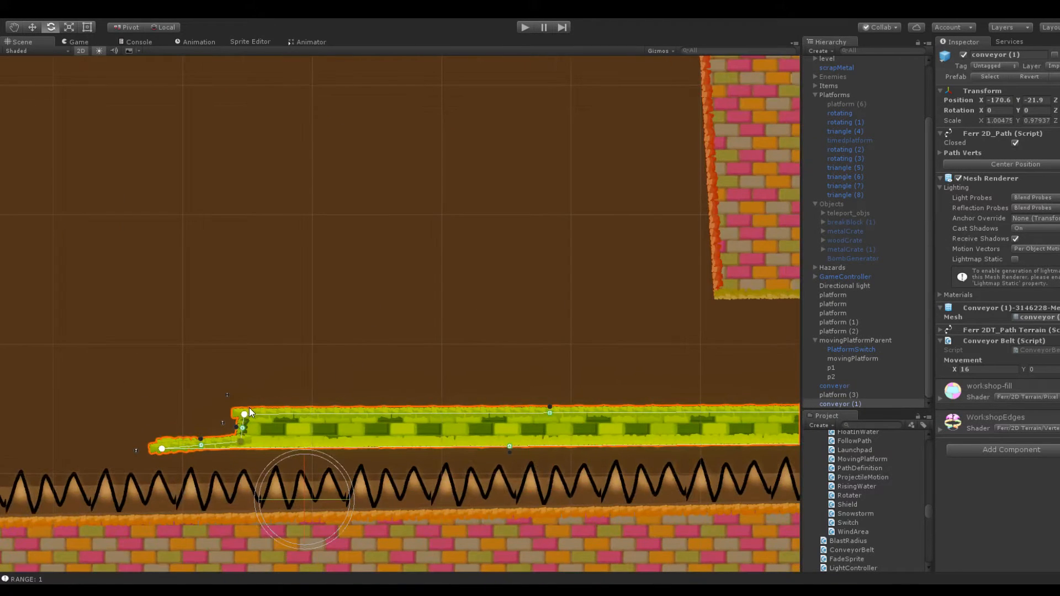
drag(247, 411, 235, 377)
drag(243, 439, 202, 409)
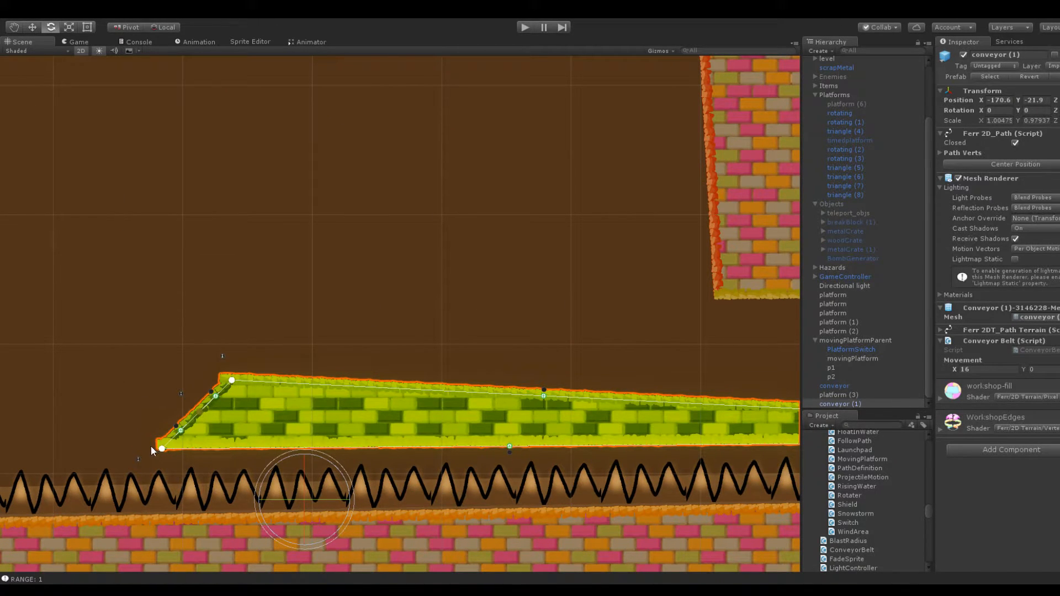
alt+click(198, 413)
click(220, 448)
click(174, 443)
drag(173, 446, 231, 447)
scroll(434, 164, down, 4)
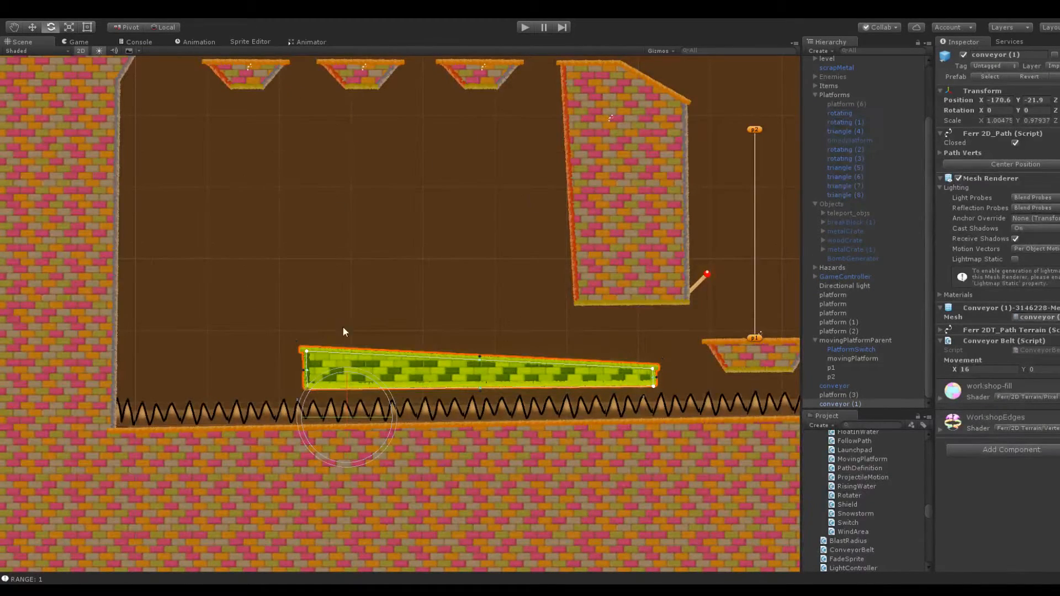
Pull the copied conveyor's left end further inward, level its top edge by moving the upper corners, and deselect it
drag(308, 350, 366, 351)
drag(306, 388, 366, 387)
mouse_move(652, 369)
mouse_down()
mouse_move(660, 358)
mouse_move(654, 364)
mouse_up()
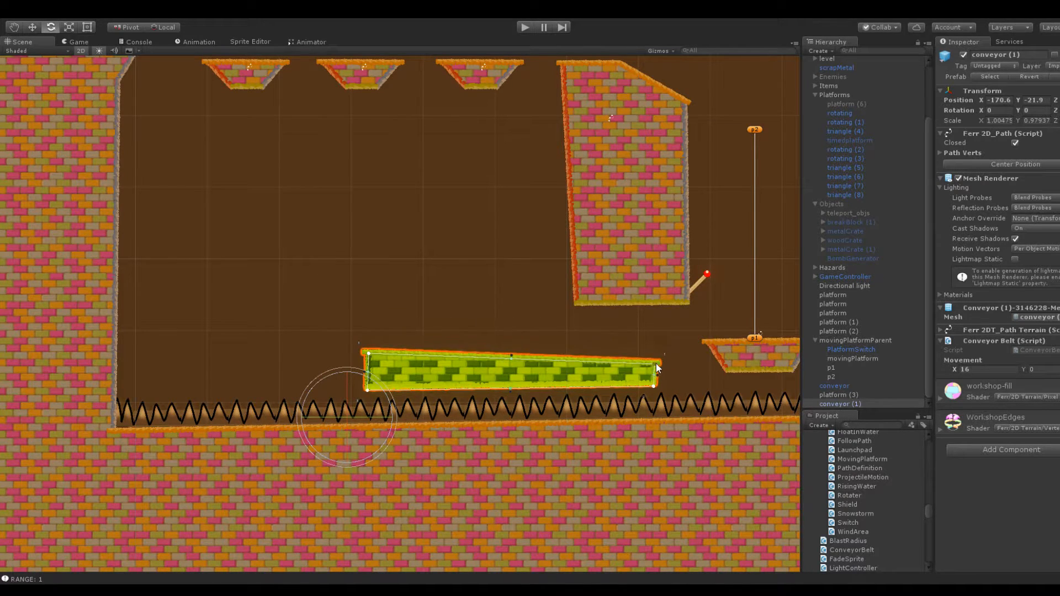
drag(366, 355, 366, 367)
click(393, 383)
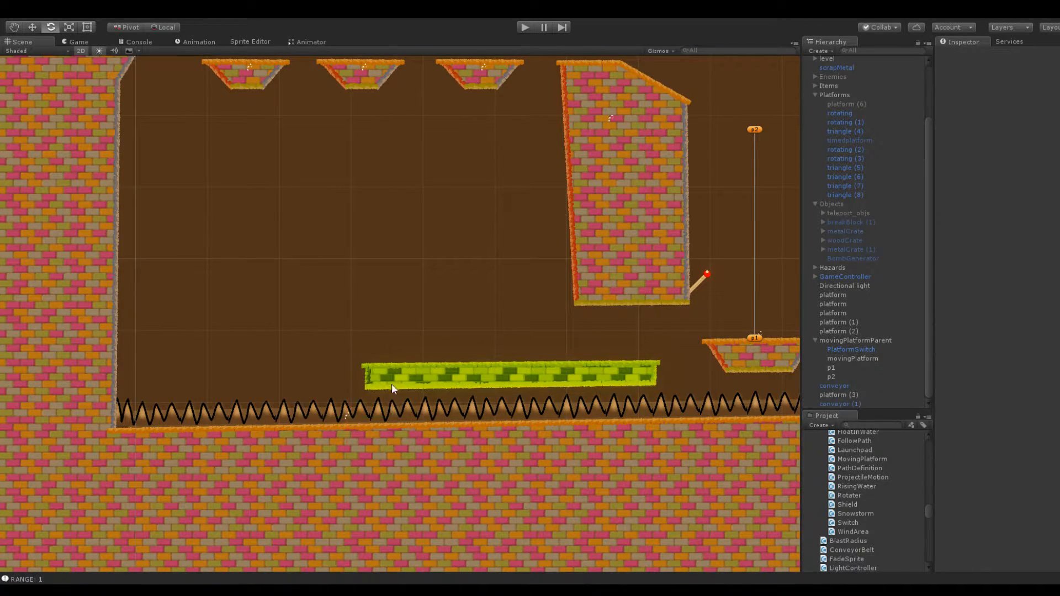
Start a play-test of the scene with the copied conveyor beneath the spinning platforms
scroll(397, 310, down, 3)
middle_drag(442, 265, 320, 230)
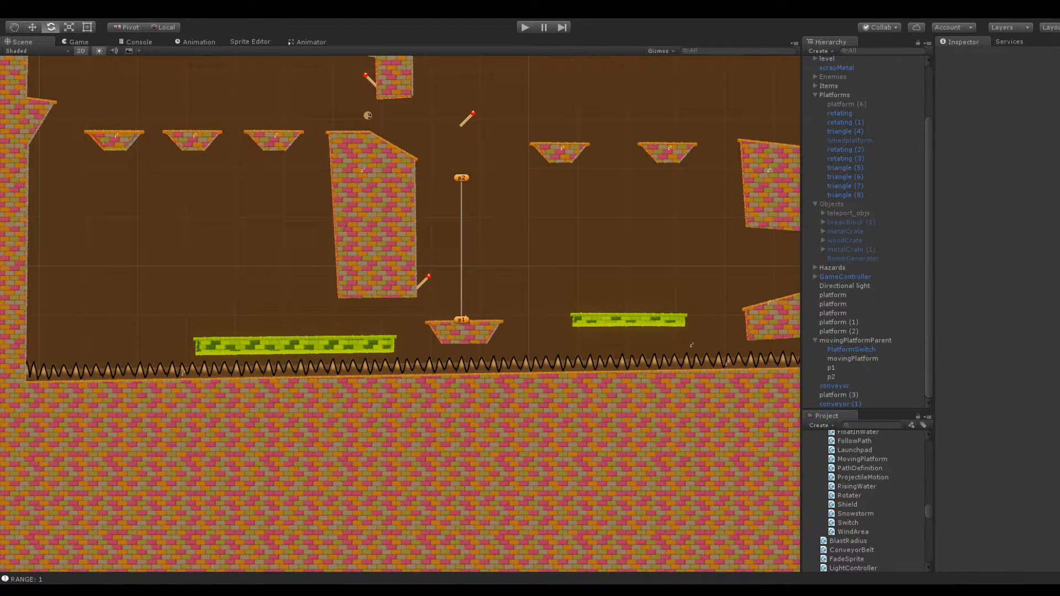
click(525, 27)
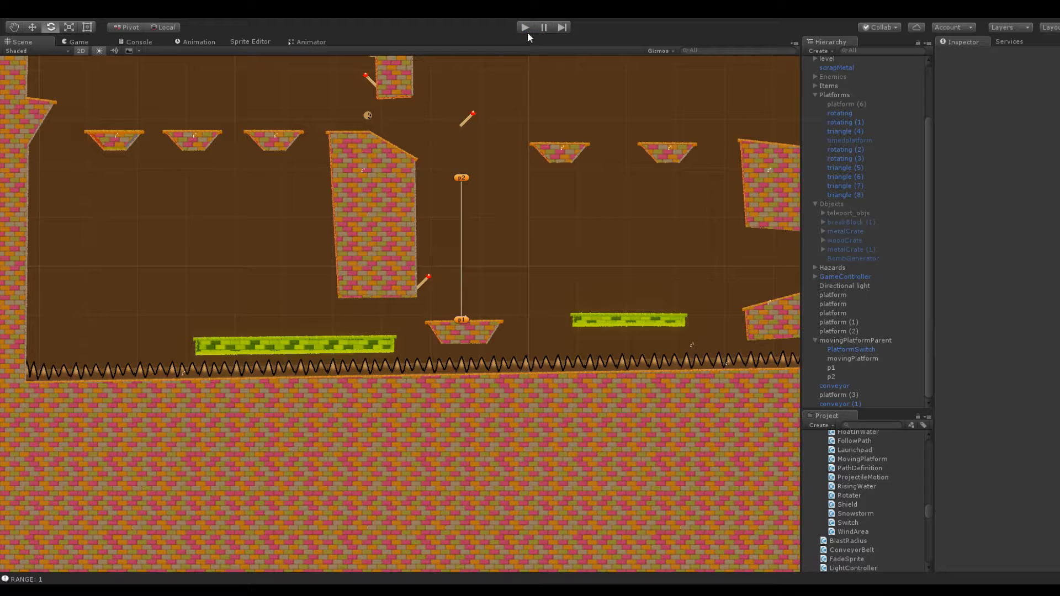
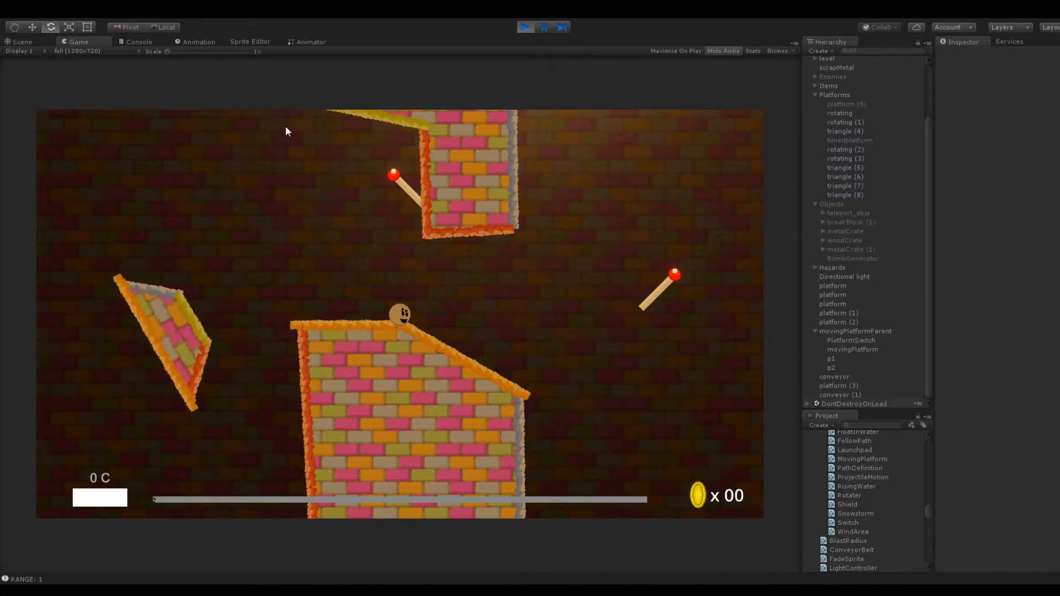
Play-test the route by launching the ball over the copied conveyor, the moving platform and the shorter conveyor, and end the play-test
drag(400, 315, 451, 343)
drag(402, 315, 437, 295)
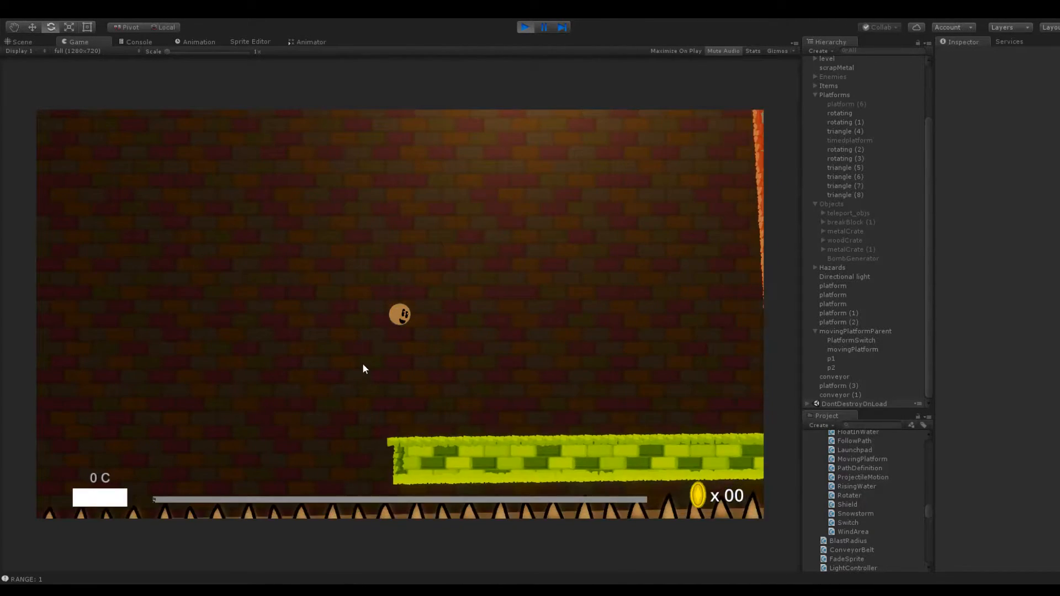
drag(405, 415, 369, 534)
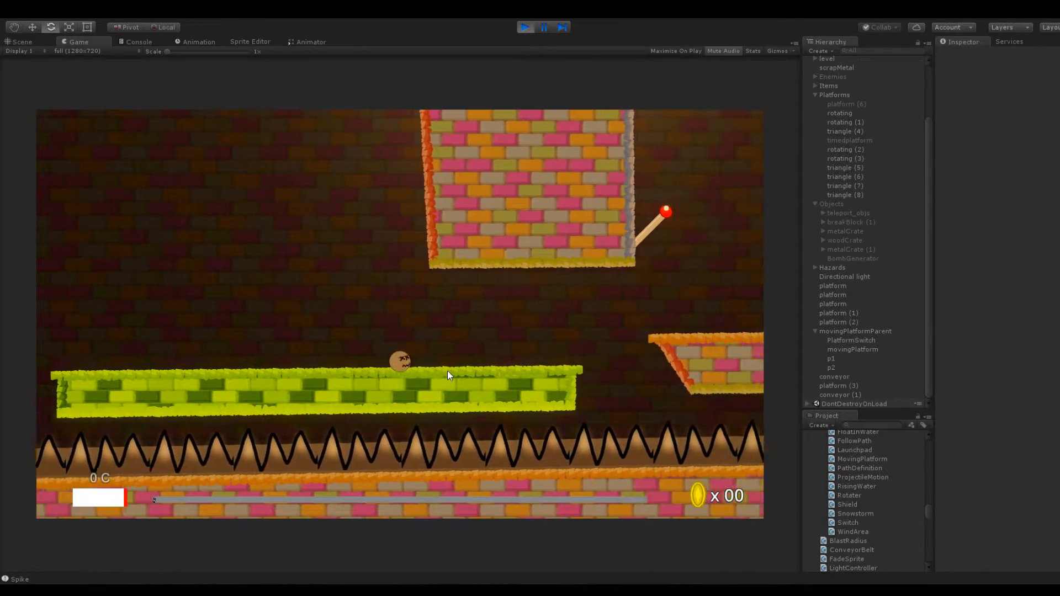
drag(445, 367, 503, 401)
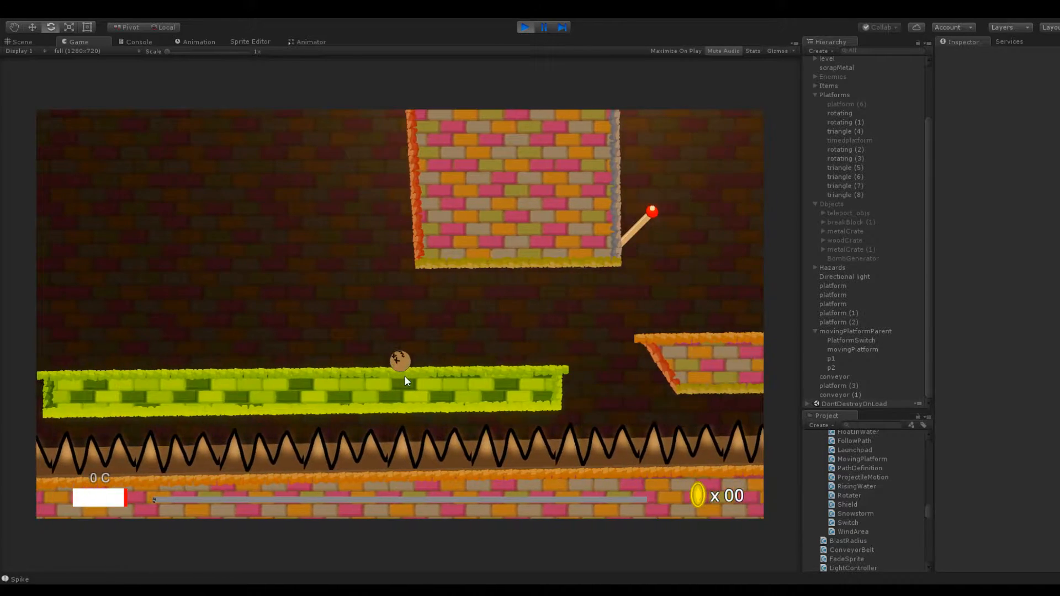
drag(409, 376, 370, 410)
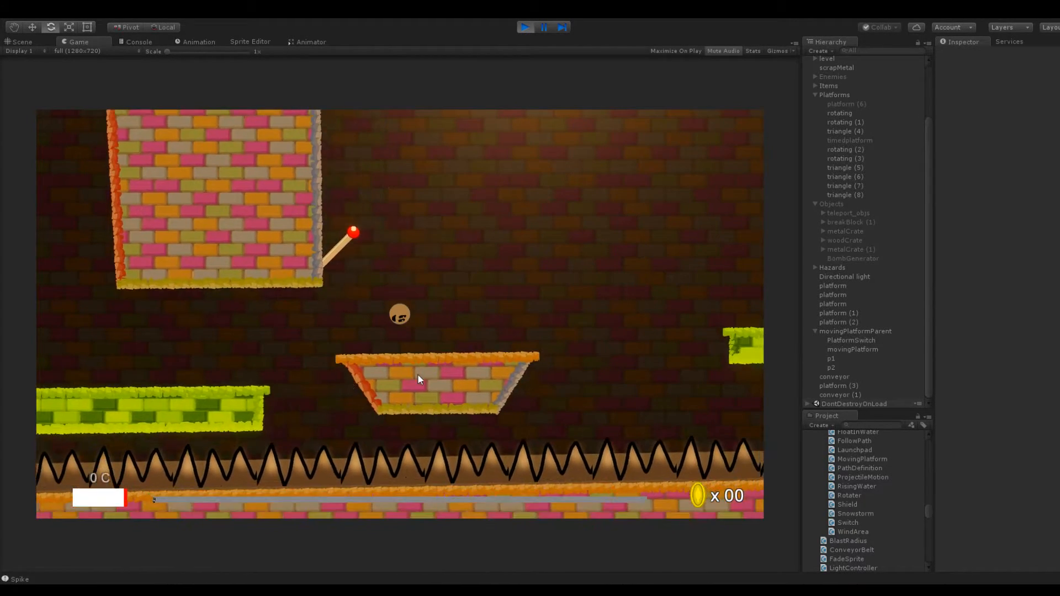
drag(409, 331, 330, 376)
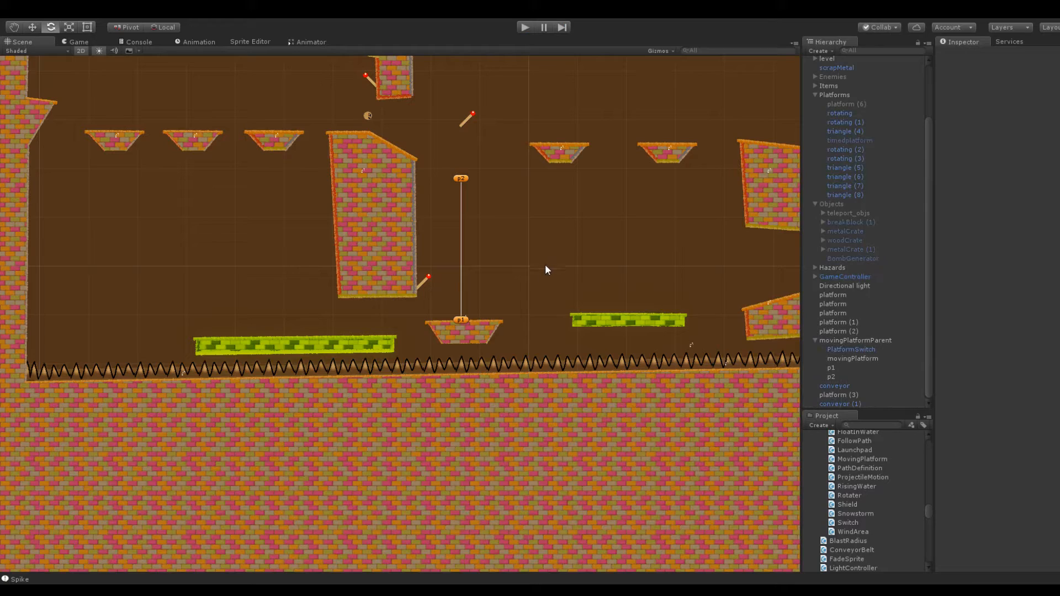
Set the horizontal movement of the shorter conveyor beyond the moving platform to 16 and deselect it
mouse_move(529, 272)
middle_down()
mouse_move(506, 275)
mouse_move(541, 277)
middle_up()
scroll(555, 319, up, 8)
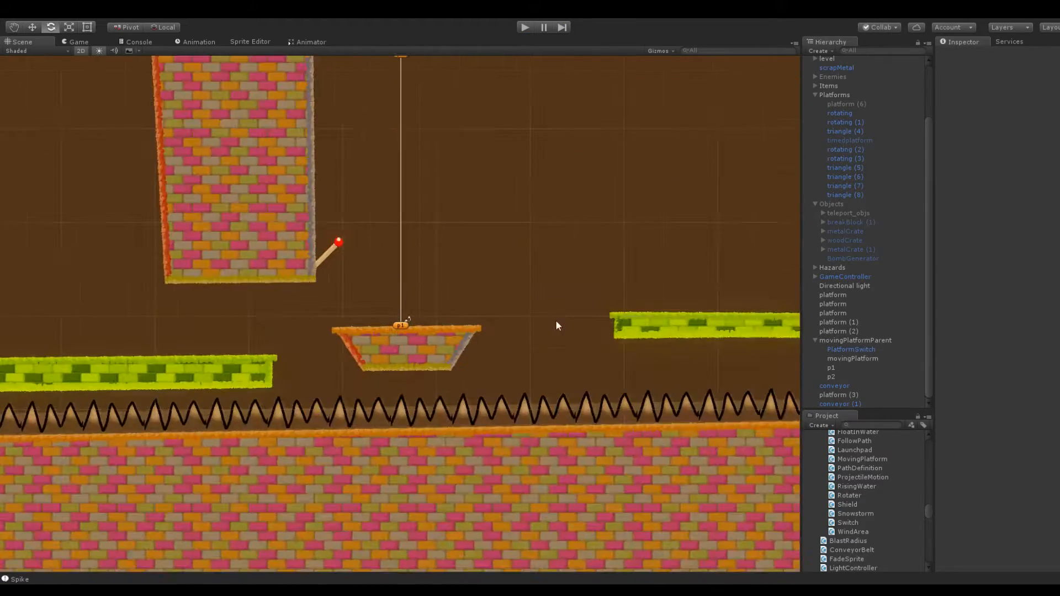
click(656, 323)
middle_drag(648, 270, 462, 247)
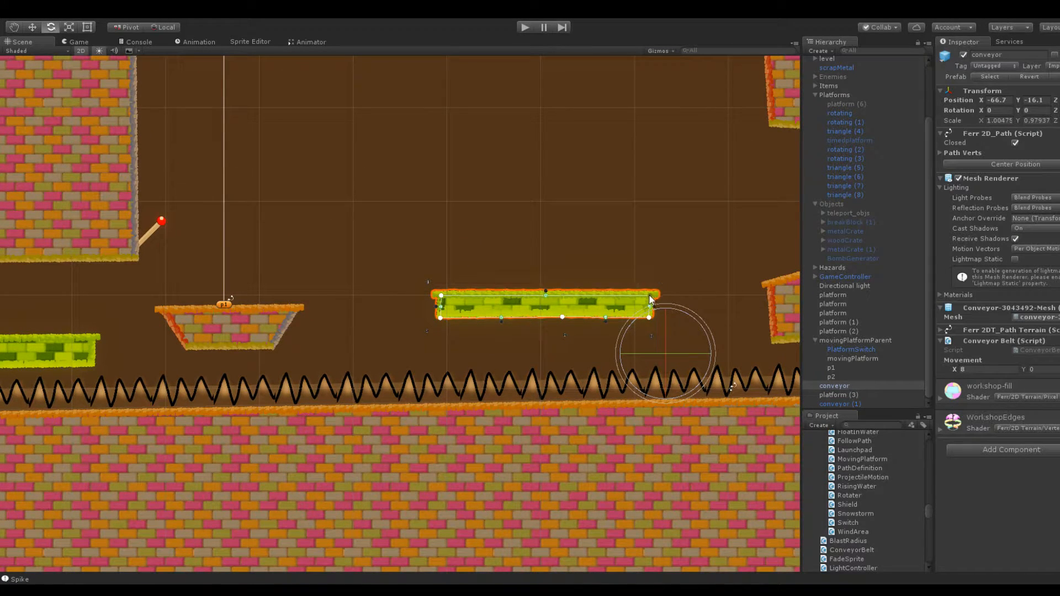
click(586, 267)
scroll(504, 254, down, 3)
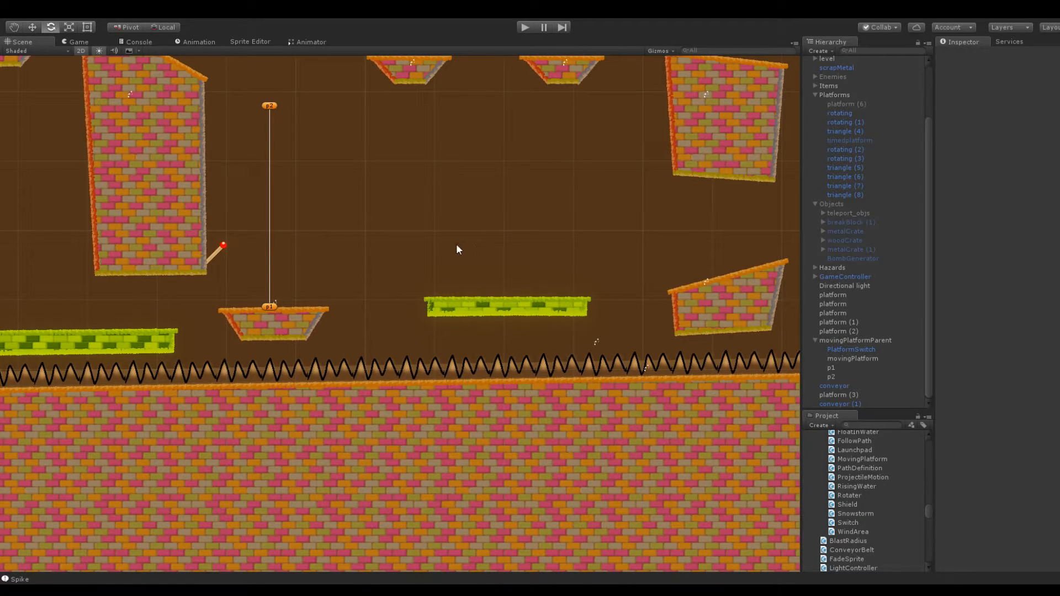
click(514, 313)
click(990, 370)
text(16)
click(399, 182)
Set the Rotater speed of the rotating (3) spoked wheel to 200
scroll(342, 101, down, 5)
middle_drag(343, 101, 450, 174)
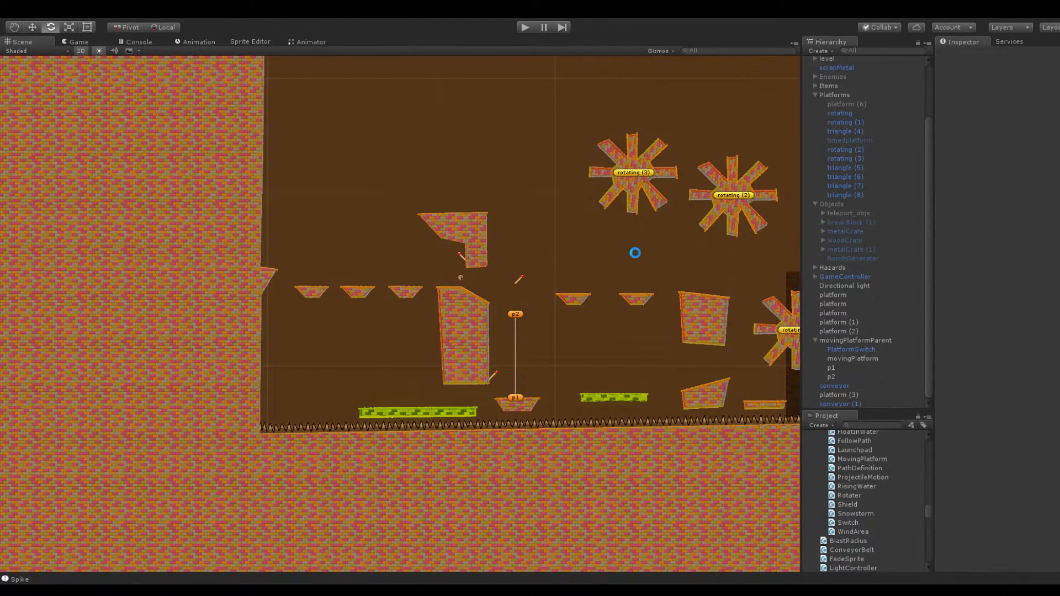
middle_drag(634, 253, 452, 258)
scroll(455, 293, down, 3)
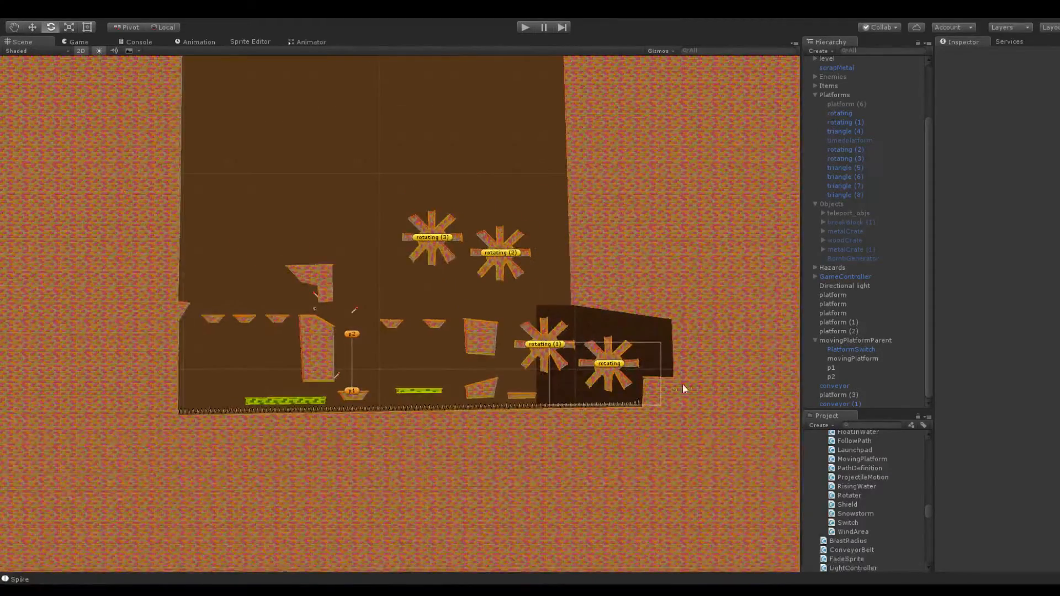
middle_drag(305, 213, 444, 329)
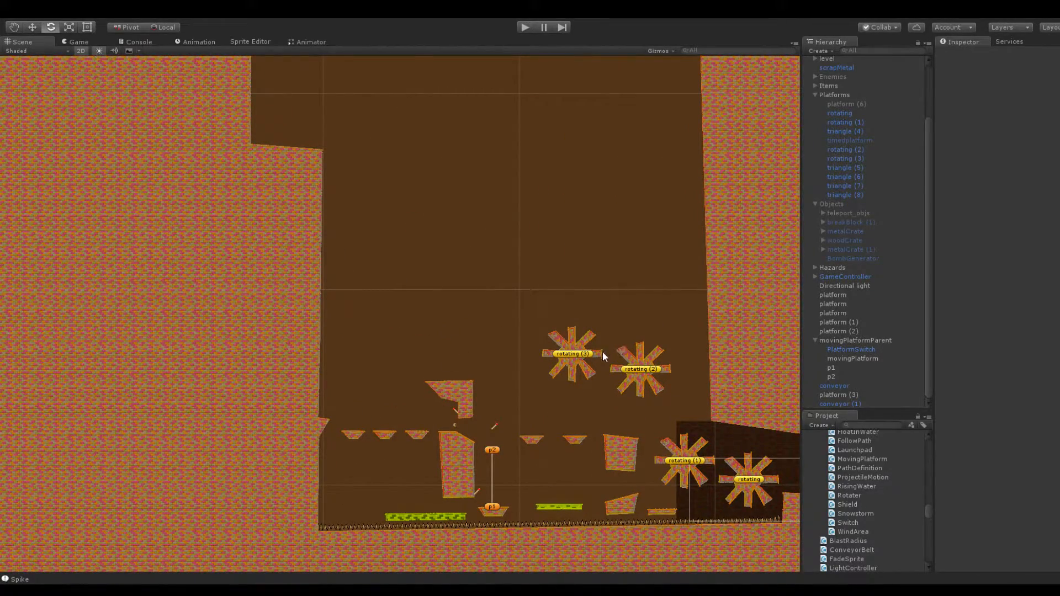
scroll(610, 312, up, 6)
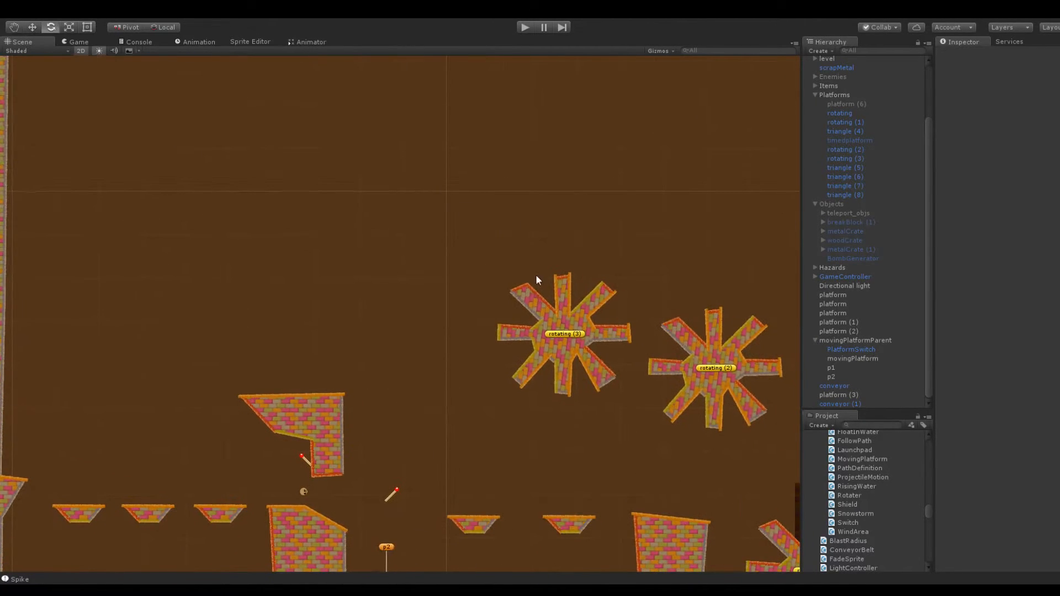
click(566, 300)
scroll(591, 244, up, 4)
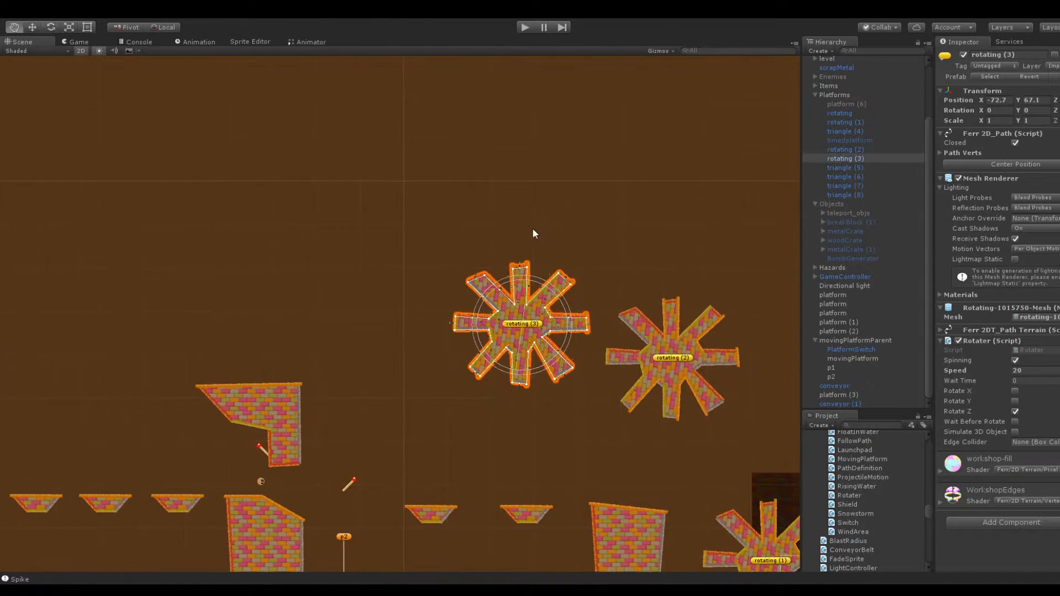
middle_drag(601, 219, 447, 151)
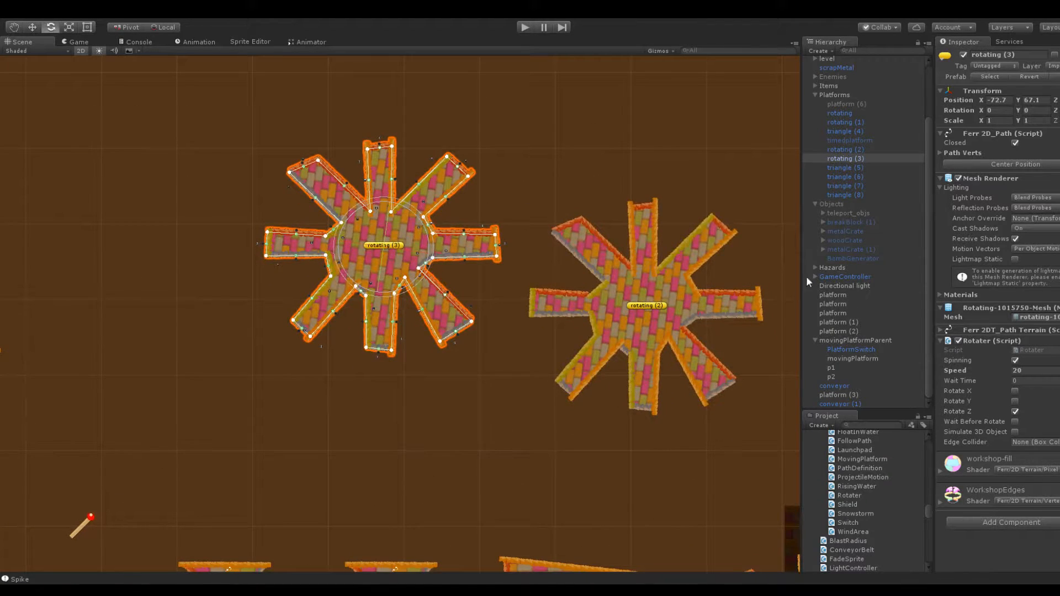
click(1035, 369)
text(100)
drag(1029, 371, 1010, 373)
key(BackSpace)
text(200)
key(Return)
Set the Rotater speed of the neighbouring rotating (2) spoked wheel to -20 and deselect it
click(737, 302)
click(1033, 367)
text(-20)
click(614, 102)
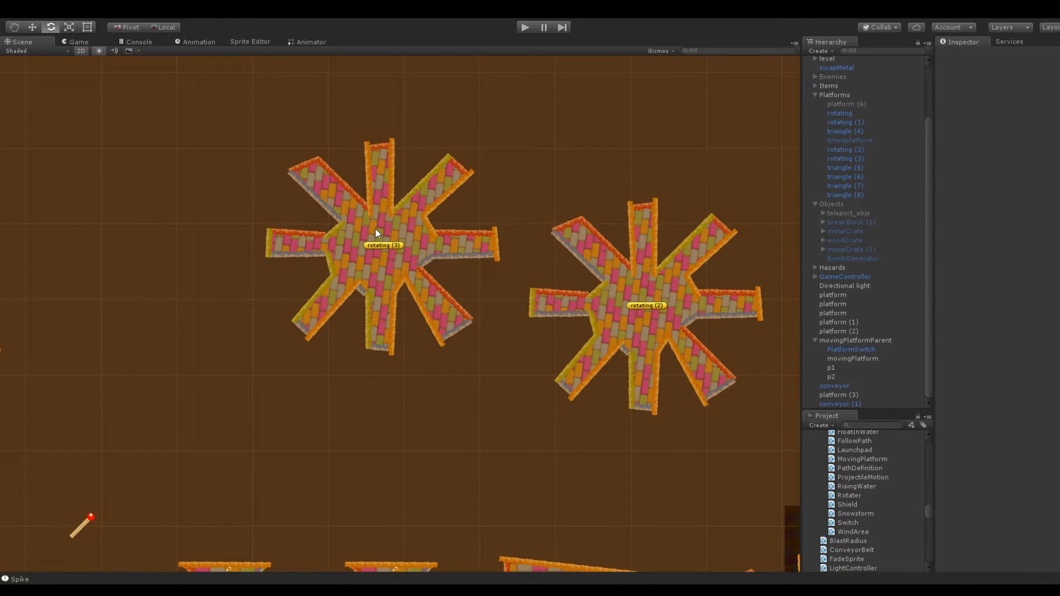
Duplicate the overhanging platform (3) and move the copy to X -189.3, beside the large wall above the small spinning platforms
click(403, 219)
scroll(463, 193, down, 2)
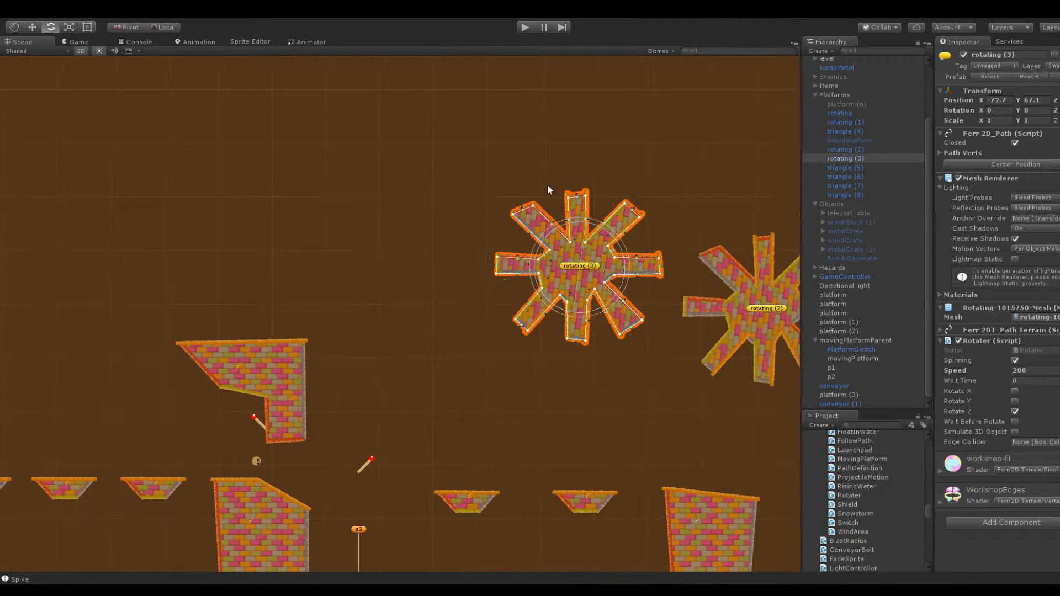
scroll(388, 198, down, 8)
middle_drag(413, 189, 678, 154)
scroll(448, 270, up, 6)
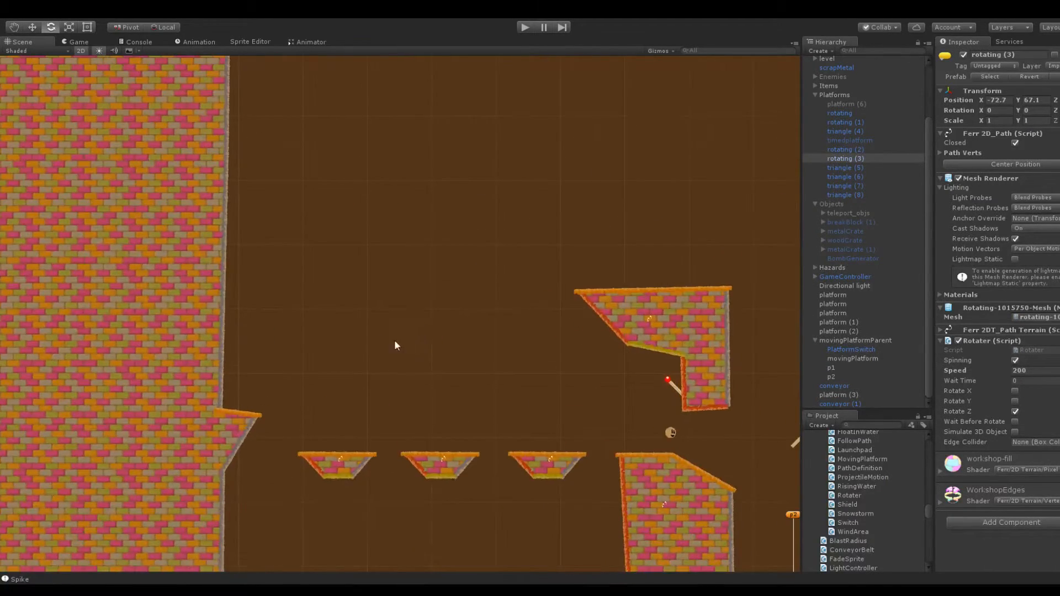
middle_drag(559, 239, 439, 322)
scroll(601, 246, down, 7)
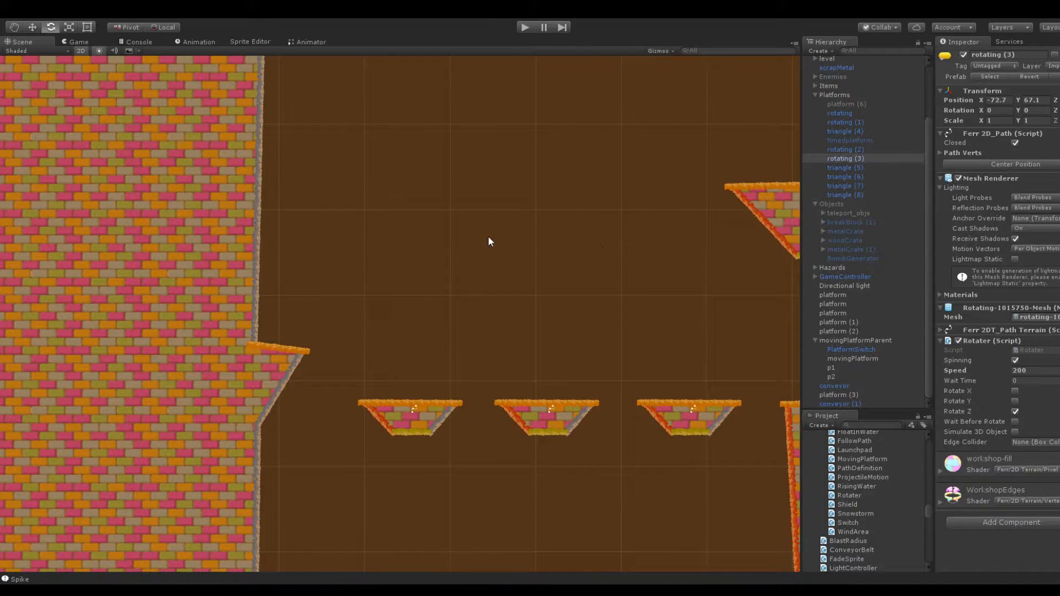
scroll(662, 217, down, 3)
click(714, 233)
click(849, 395)
key(ctrl+d)
drag(983, 87, 892, 100)
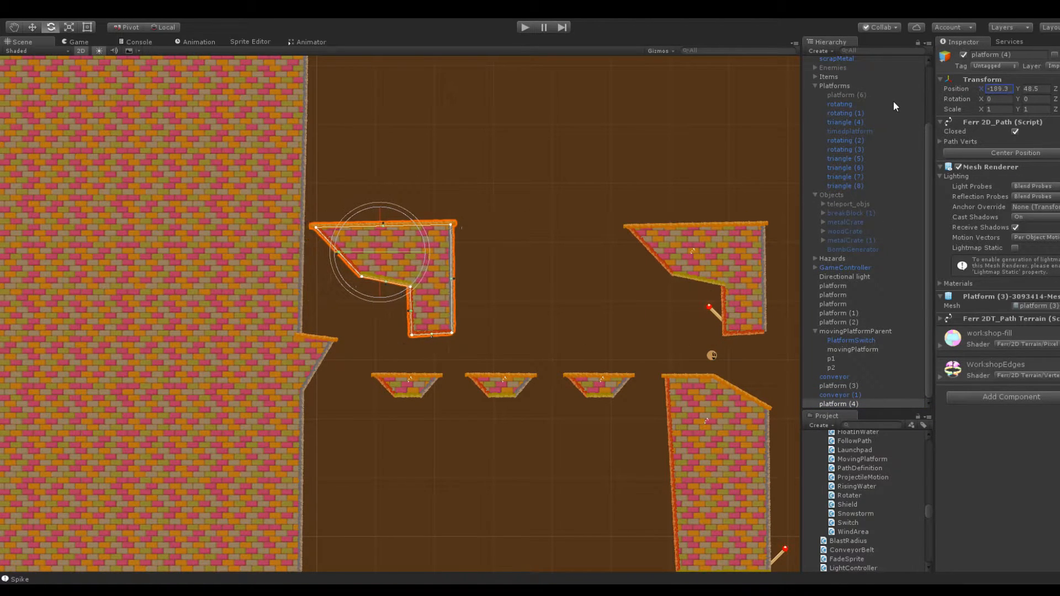
Reshape the copied platform by pulling its stem and left corners inward and adding path points that form a notched ledge facing the wall
scroll(432, 264, up, 3)
drag(423, 354, 402, 312)
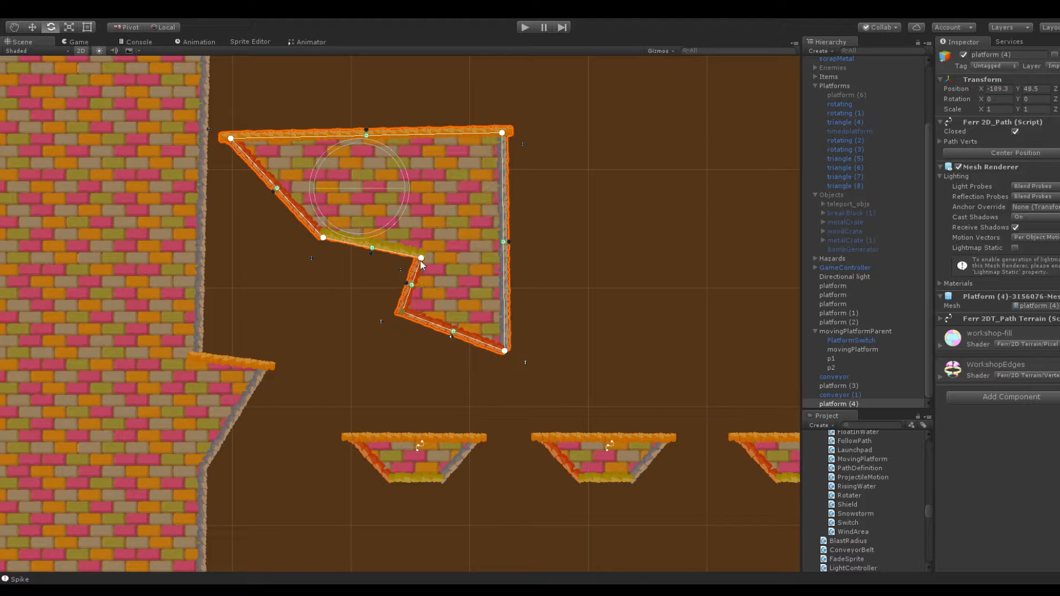
drag(421, 259, 358, 272)
drag(322, 237, 327, 266)
drag(232, 139, 279, 203)
drag(394, 168, 338, 133)
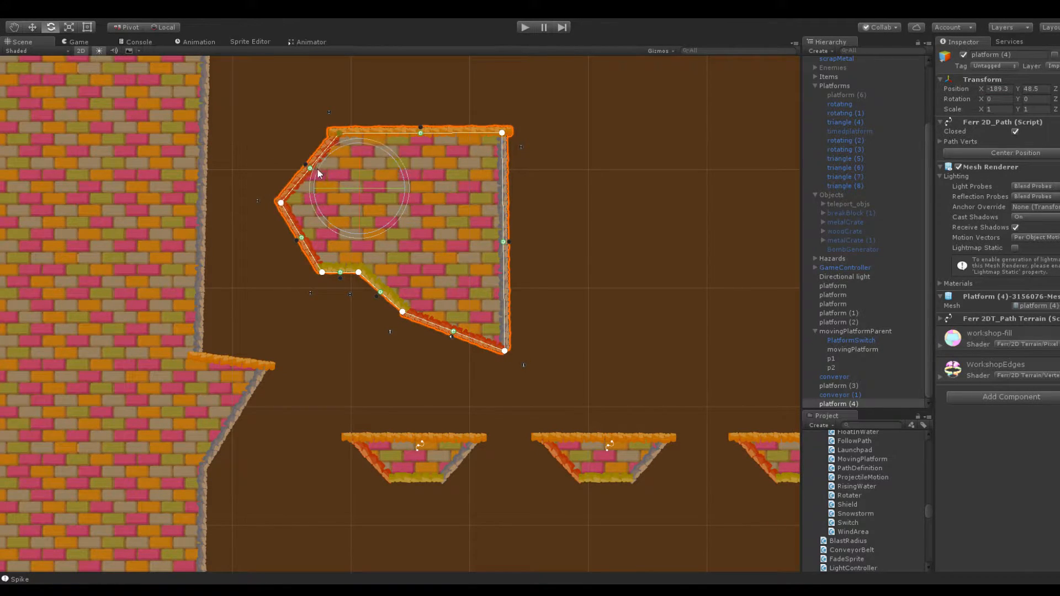
drag(310, 170, 342, 192)
Level the copied platform's underside by raising its lower right corner and shifting the other bottom points, and deselect it
drag(403, 312, 439, 257)
drag(353, 271, 394, 291)
drag(504, 350, 491, 289)
alt+click(482, 254)
click(496, 326)
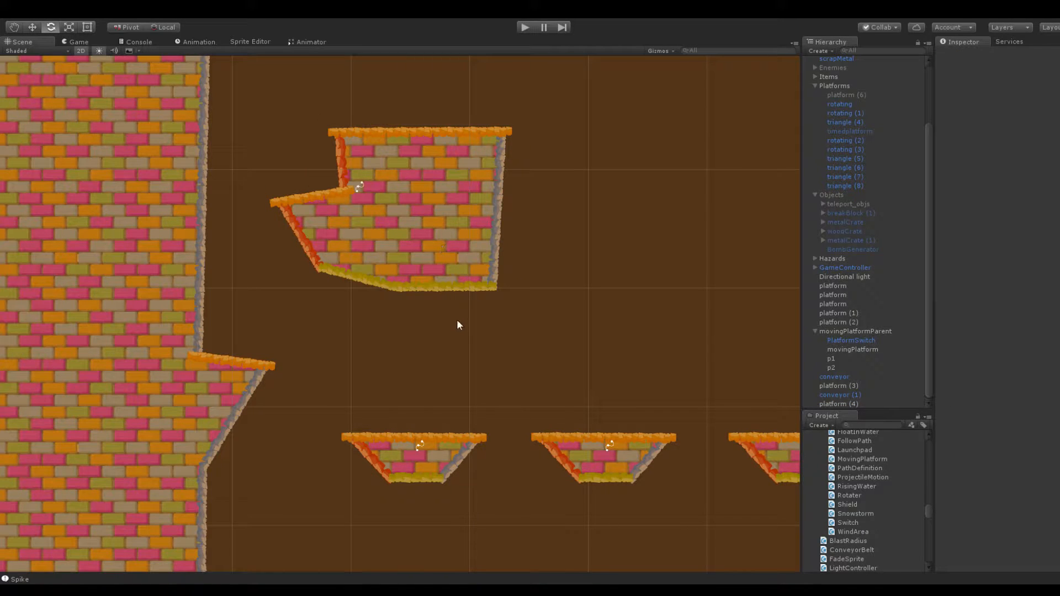
Deepen the copied platform's notch by moving its inner corner further in and lowering the ledge tip into a steeper slope
click(337, 243)
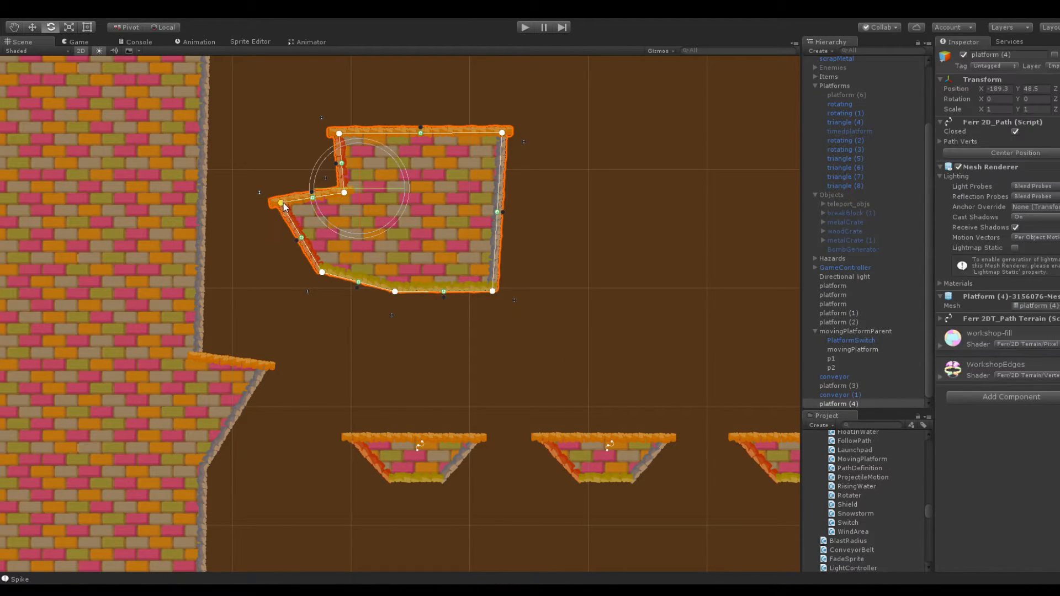
drag(346, 194, 357, 204)
drag(284, 226, 294, 239)
click(376, 133)
click(383, 157)
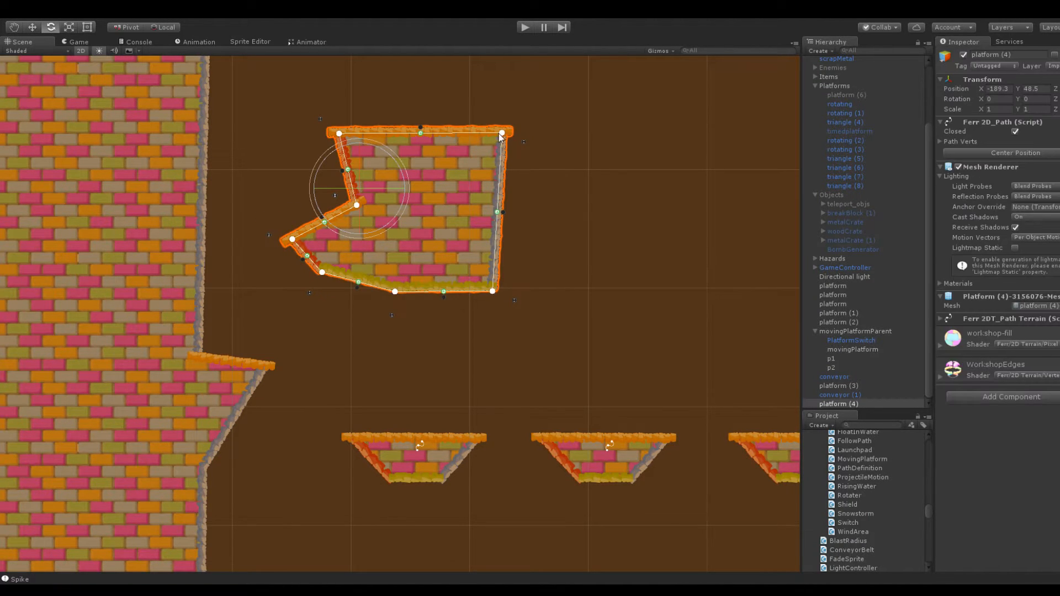
click(562, 174)
middle_drag(561, 174, 595, 278)
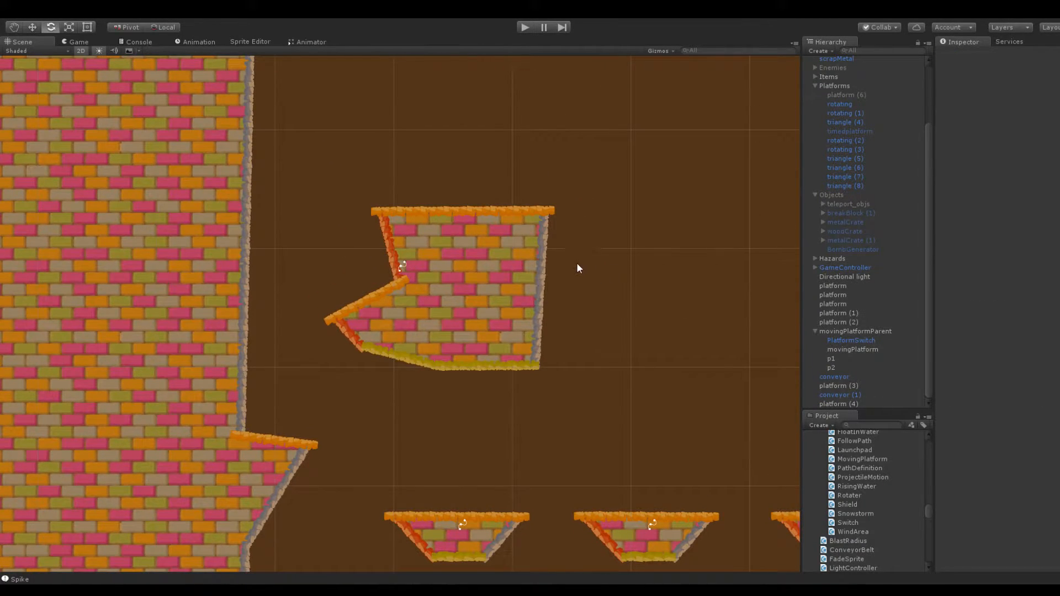
Raise the copied platform's lower right corner slightly so the underside slants, and deselect it
scroll(611, 245, down, 5)
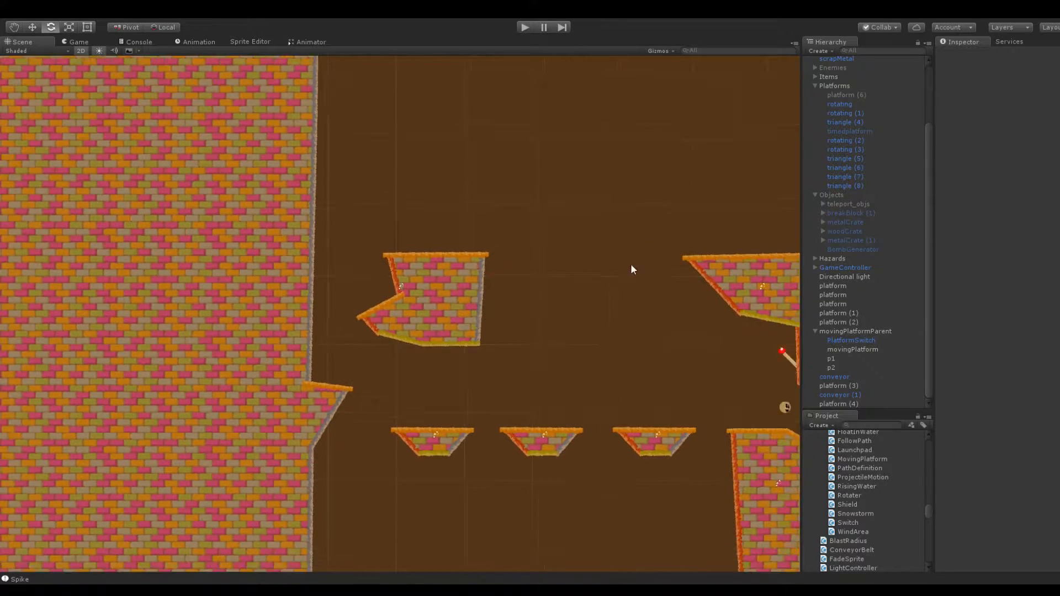
scroll(532, 312, up, 4)
click(533, 263)
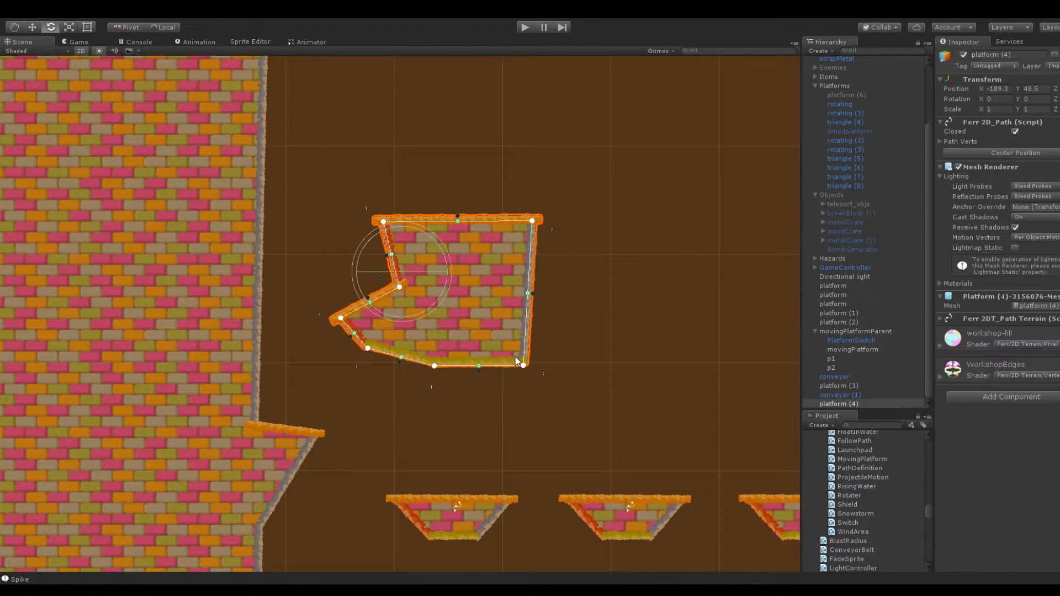
drag(522, 362, 525, 355)
click(462, 185)
scroll(461, 182, down, 1)
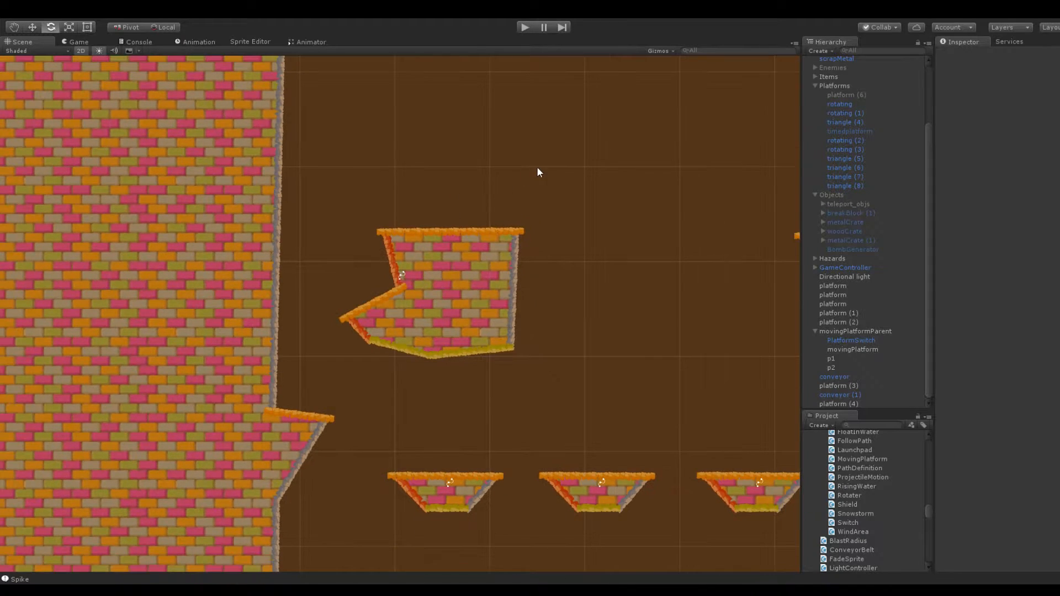
Shift the two small spinning platforms nearest the large wall closer to it to widen the gaps along the row
middle_drag(536, 167, 498, 209)
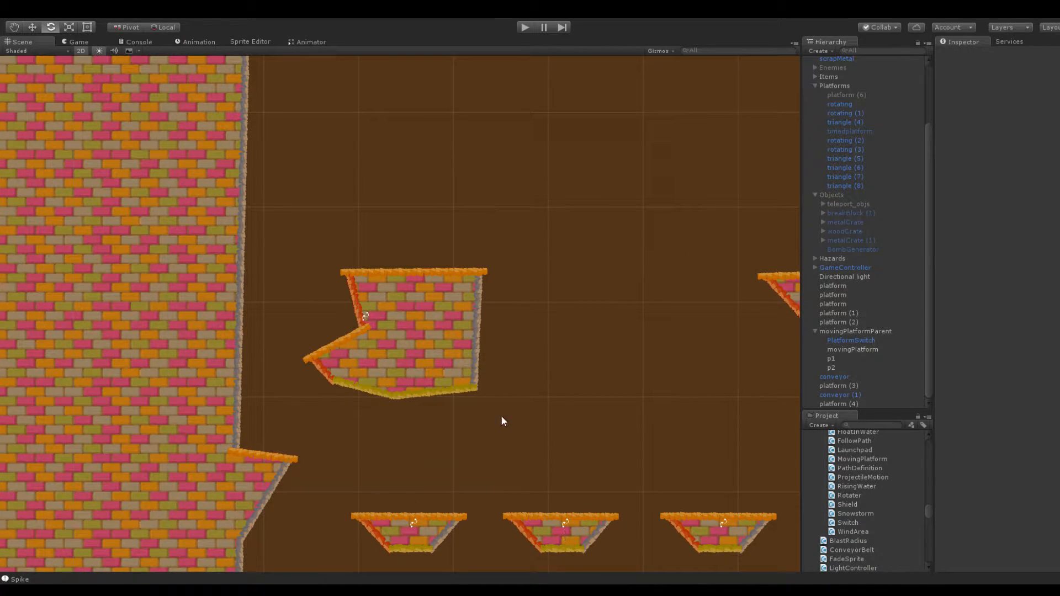
middle_drag(501, 423, 445, 221)
click(356, 336)
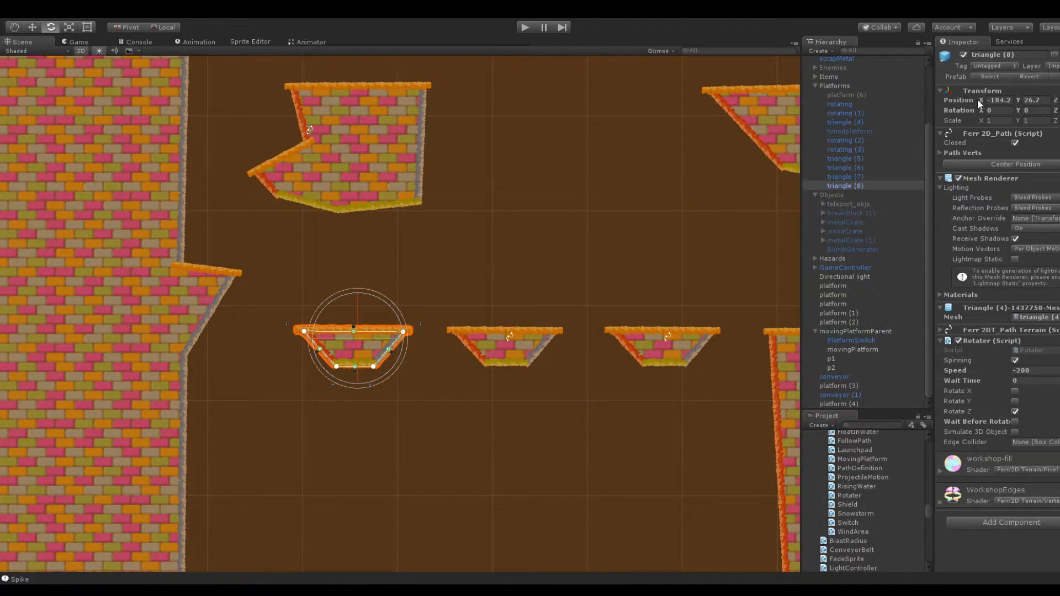
drag(972, 99, 971, 101)
click(618, 228)
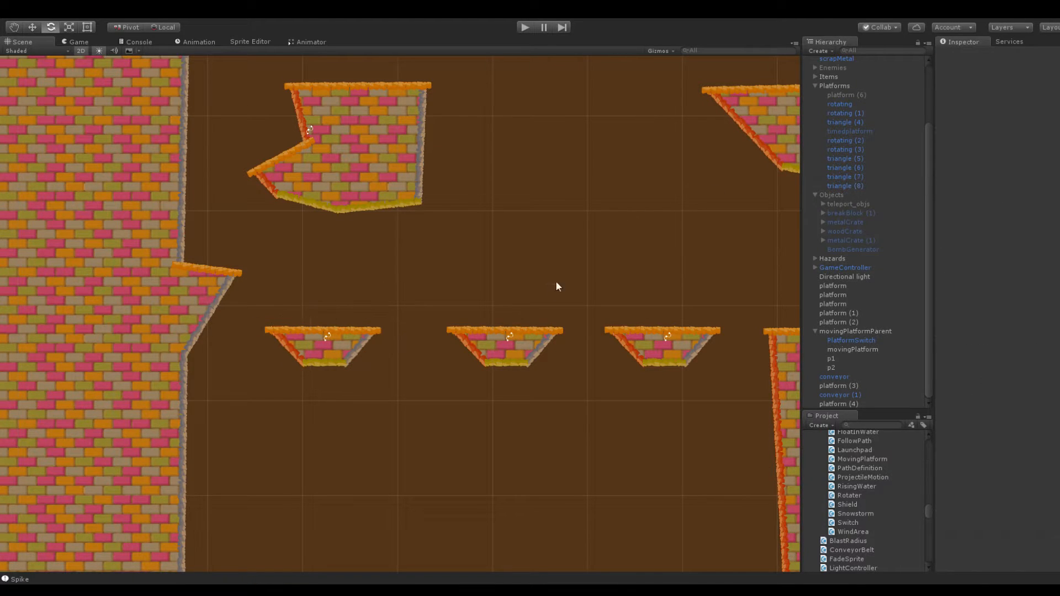
click(526, 333)
drag(976, 101, 975, 102)
click(538, 200)
Slope the copied platform's top by moving its upper left corner down and inward and its upper right corner outward, and deselect it
scroll(535, 199, down, 6)
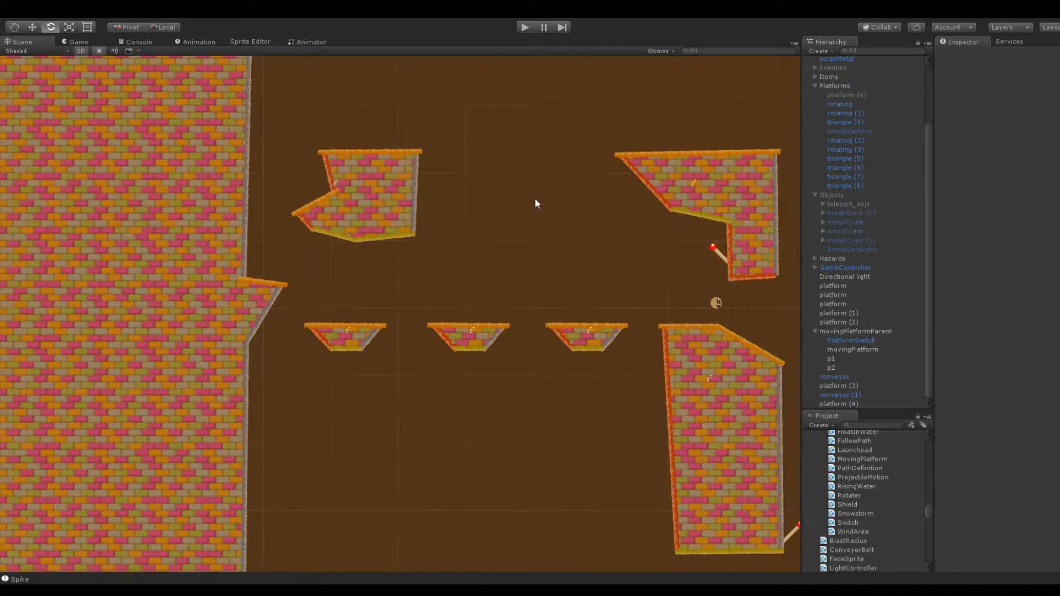
middle_drag(453, 158, 495, 304)
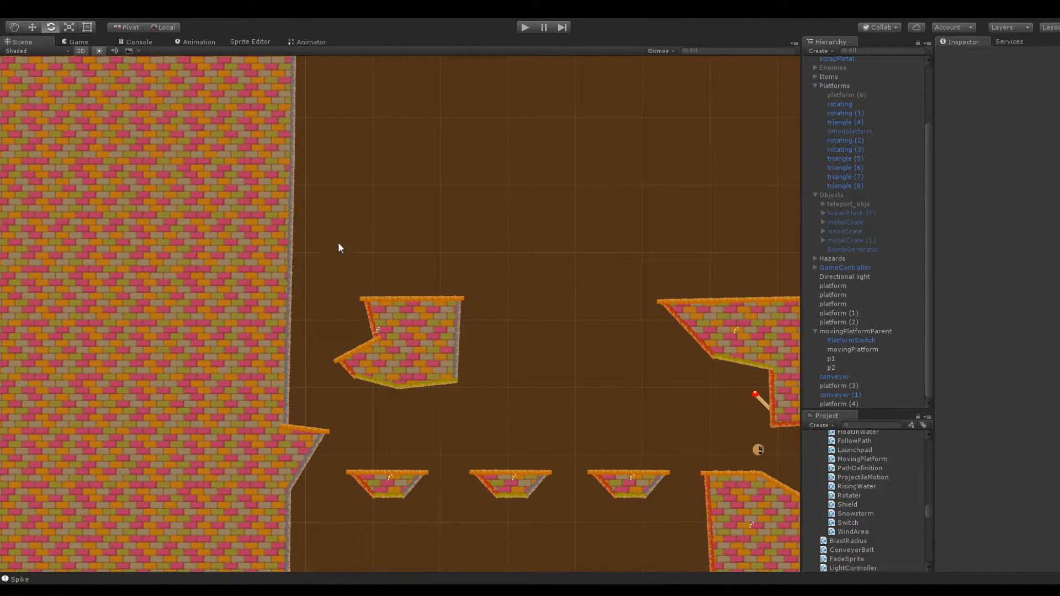
scroll(353, 245, up, 4)
middle_drag(351, 261, 478, 220)
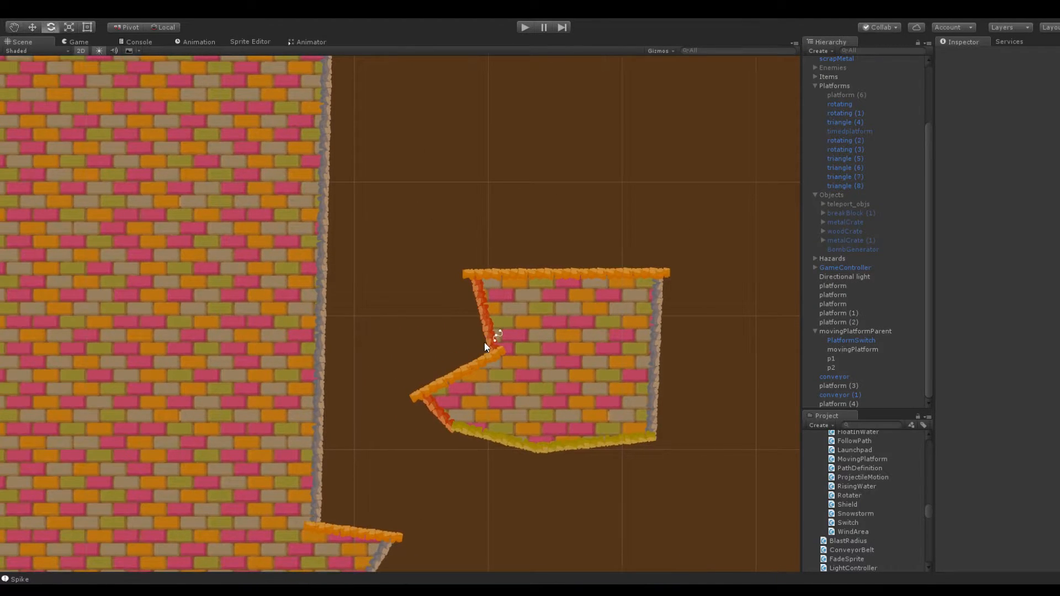
click(495, 290)
drag(473, 276, 509, 296)
drag(659, 274, 678, 271)
click(684, 276)
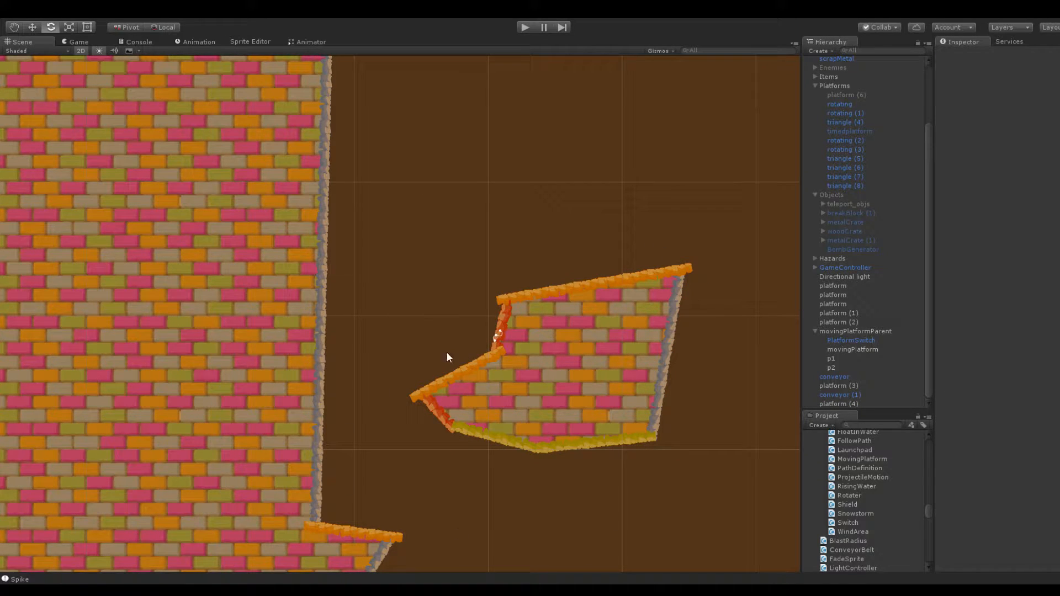
Examine the open gap between the notched platform and the platform carrying the switch
middle_drag(644, 237, 381, 196)
scroll(481, 246, down, 9)
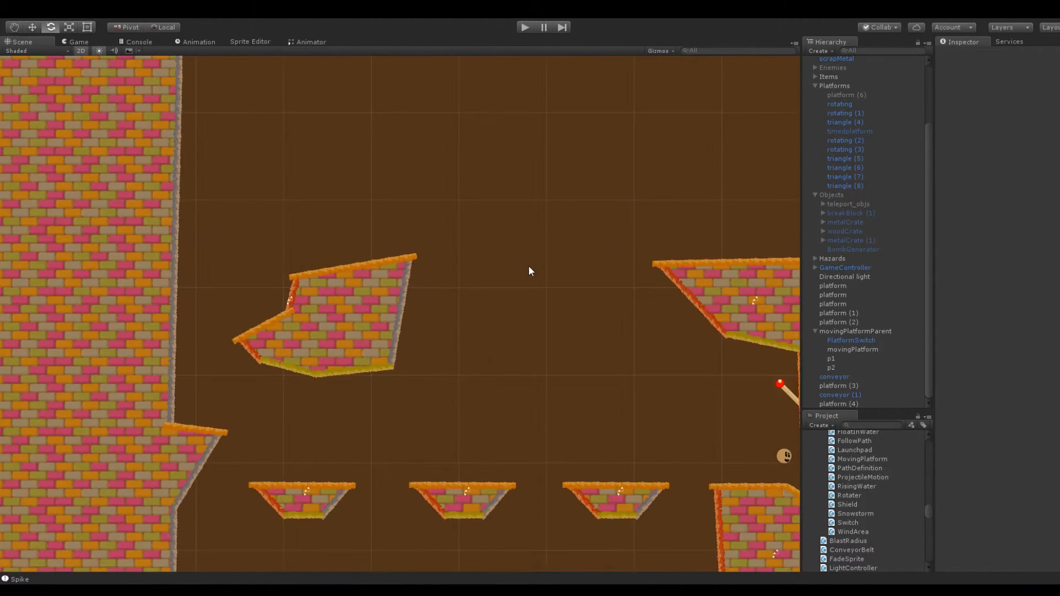
middle_drag(528, 265, 442, 261)
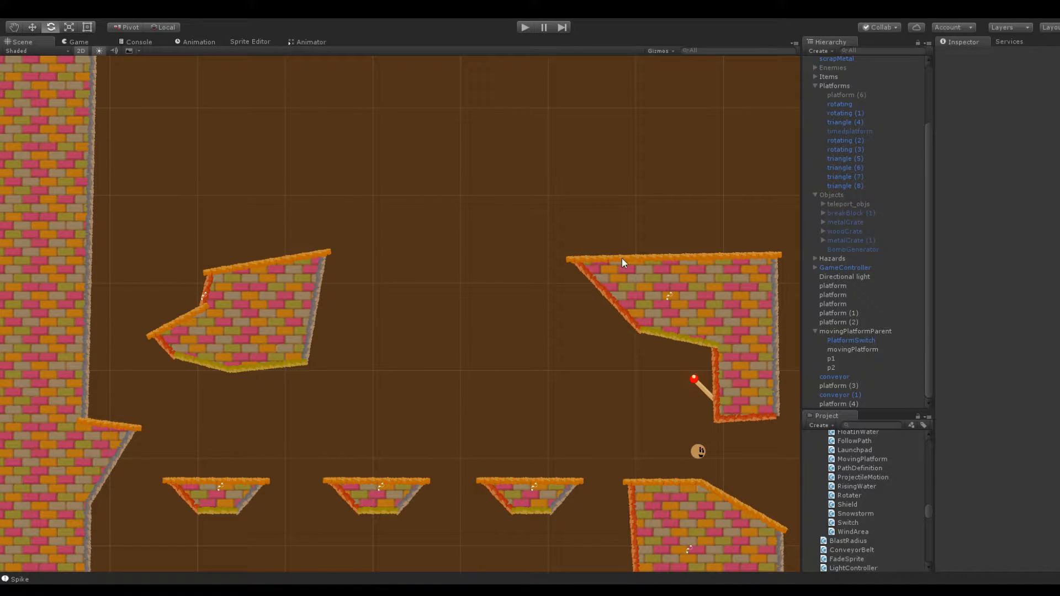
middle_drag(634, 234, 651, 229)
scroll(551, 218, down, 4)
middle_drag(445, 207, 497, 208)
scroll(496, 208, up, 5)
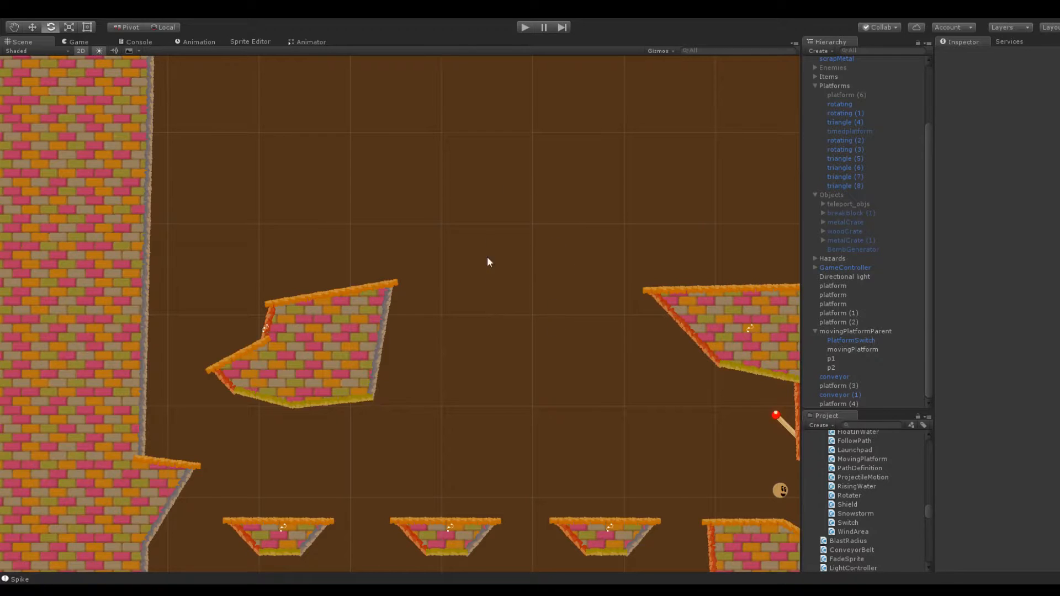
scroll(397, 312, down, 3)
Add the buzzsawParent prefab at X -180.8, Y 51.4, above the gap beside the notched platform, and nest it under Hazards
click(813, 86)
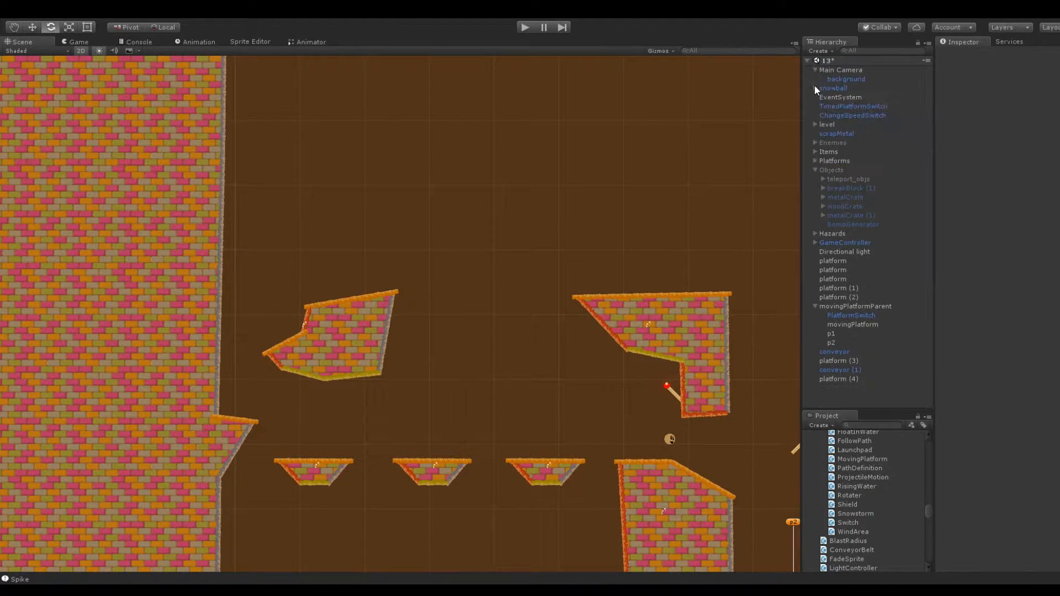
click(813, 70)
scroll(872, 467, up, 20)
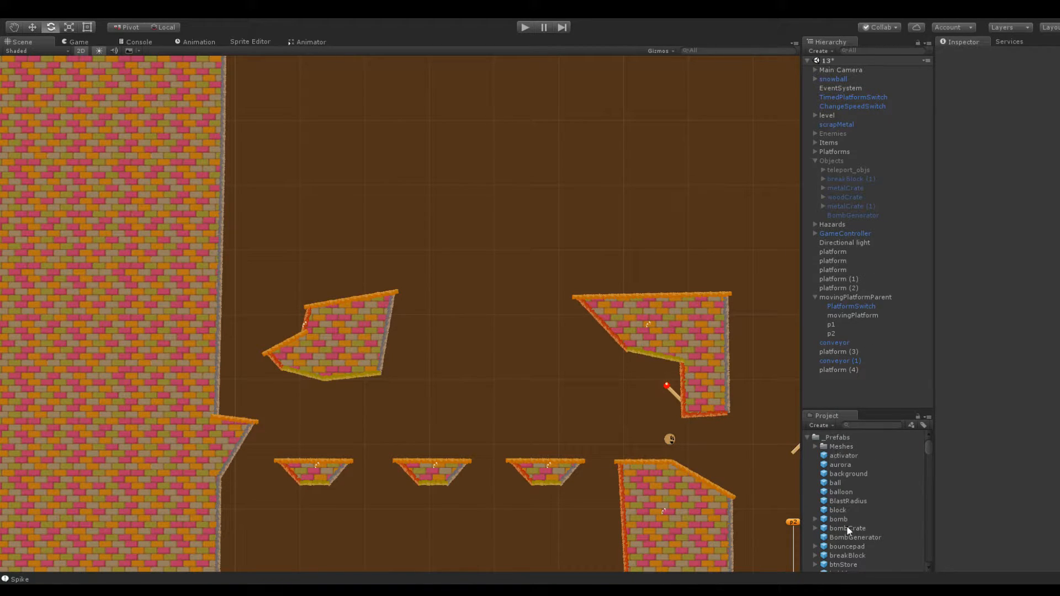
scroll(844, 557, down, 3)
drag(849, 566, 491, 247)
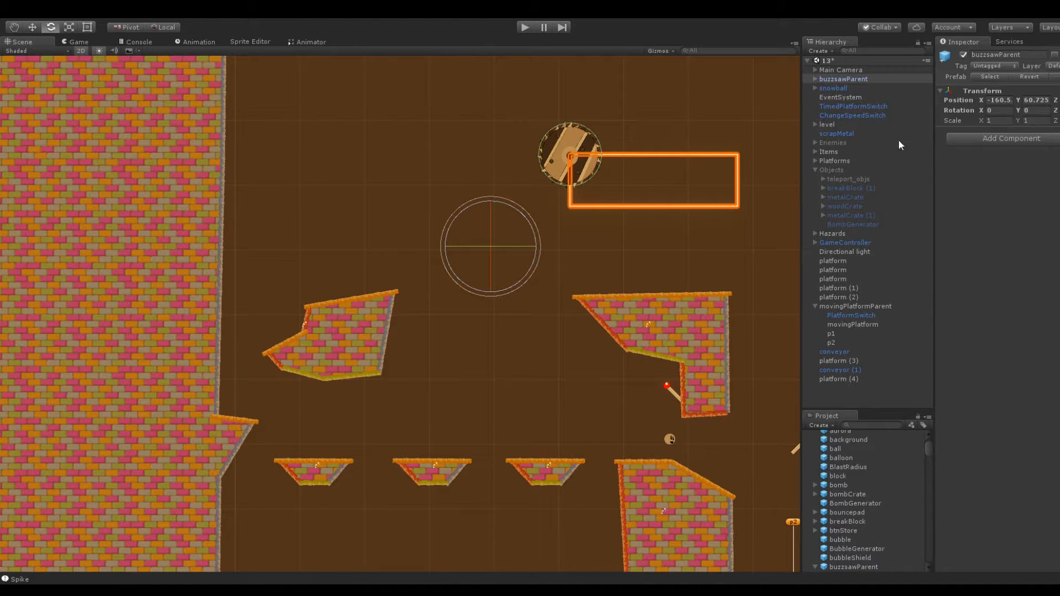
mouse_move(986, 97)
mouse_down()
mouse_move(943, 101)
mouse_move(1000, 101)
mouse_up()
drag(828, 79, 838, 236)
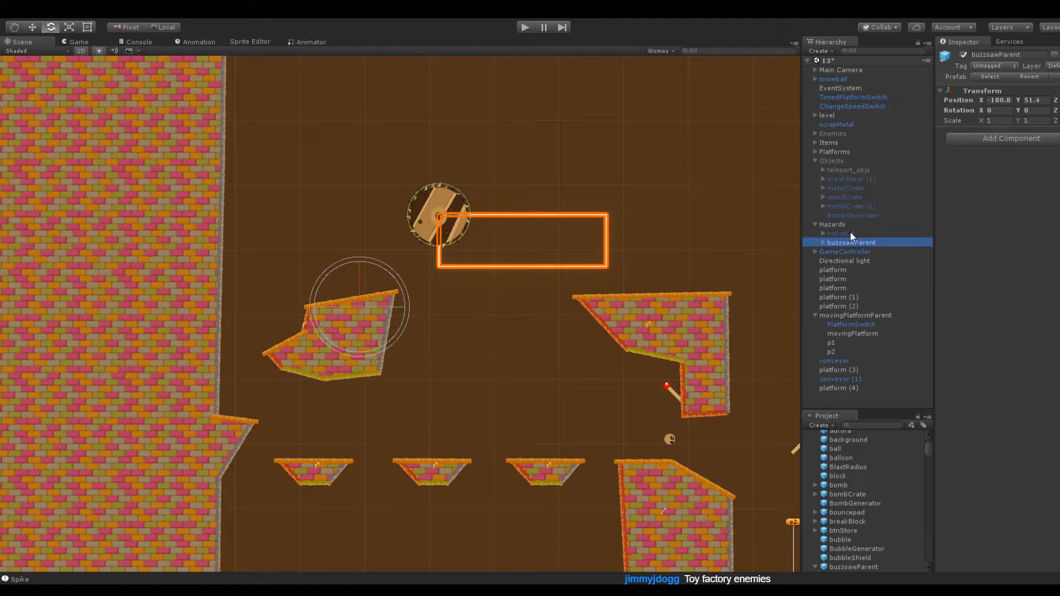
Extend the buzzsaw's line path downward by setting the Y of position Elements 2 and 3 to -20
key(f)
click(822, 242)
click(870, 252)
key(f)
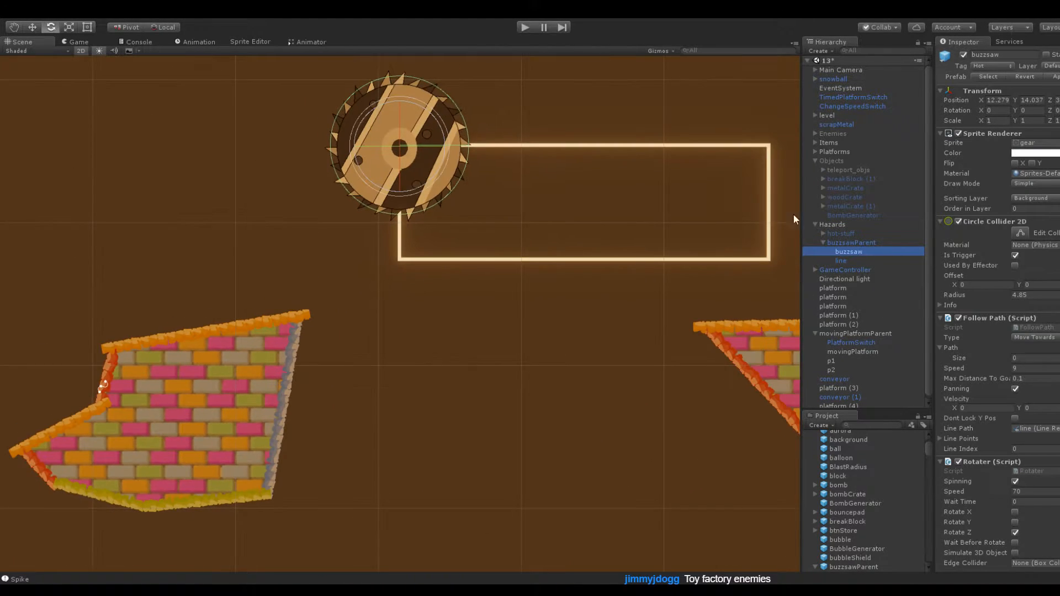
click(841, 260)
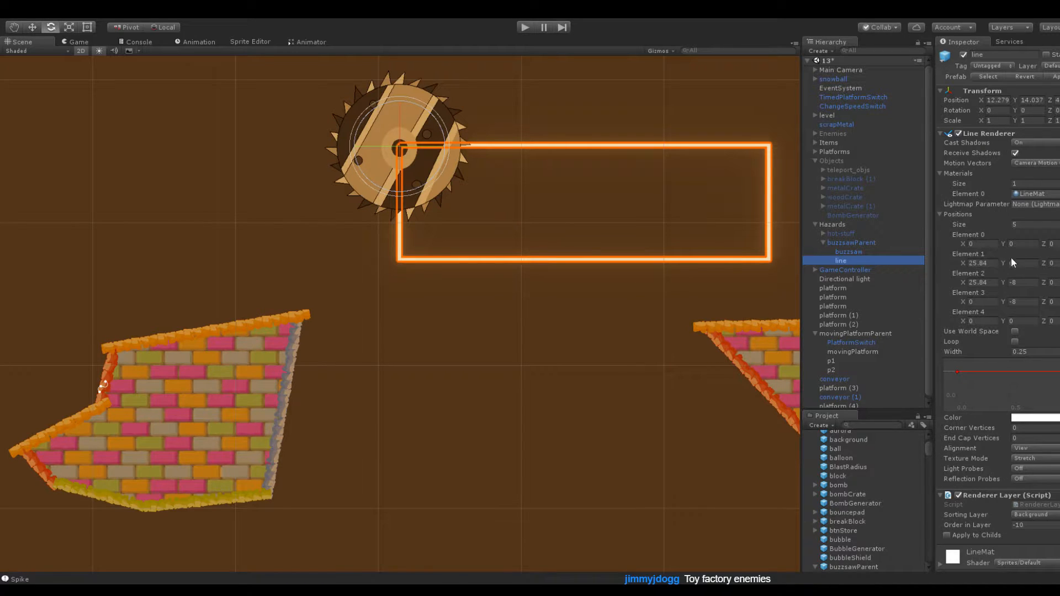
drag(1002, 281, 953, 269)
scroll(778, 303, down, 2)
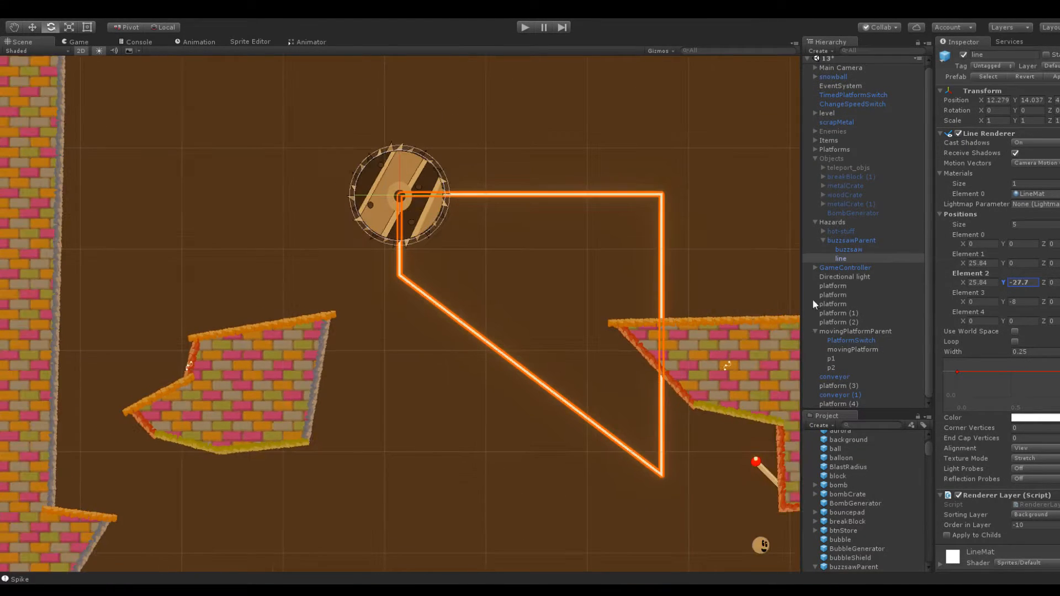
scroll(676, 263, down, 2)
drag(1000, 280, 1053, 292)
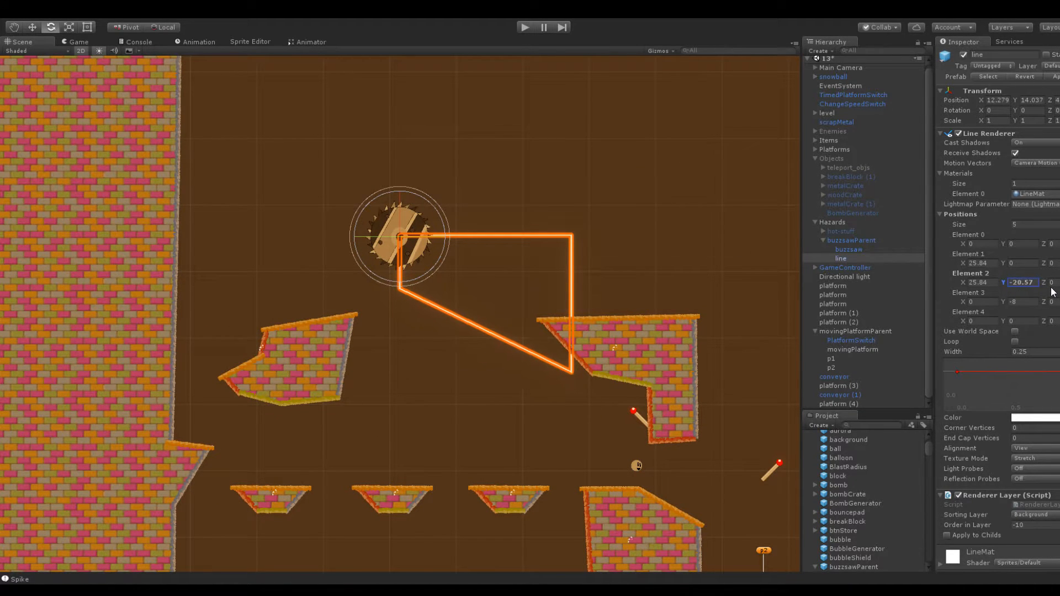
click(1021, 282)
text(-20)
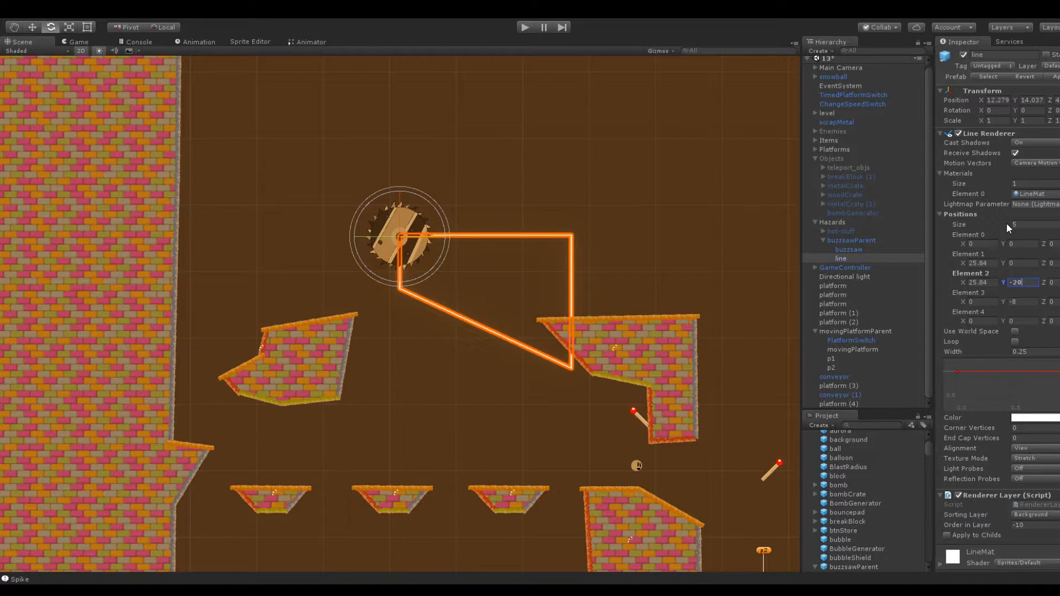
click(1030, 301)
text(-20)
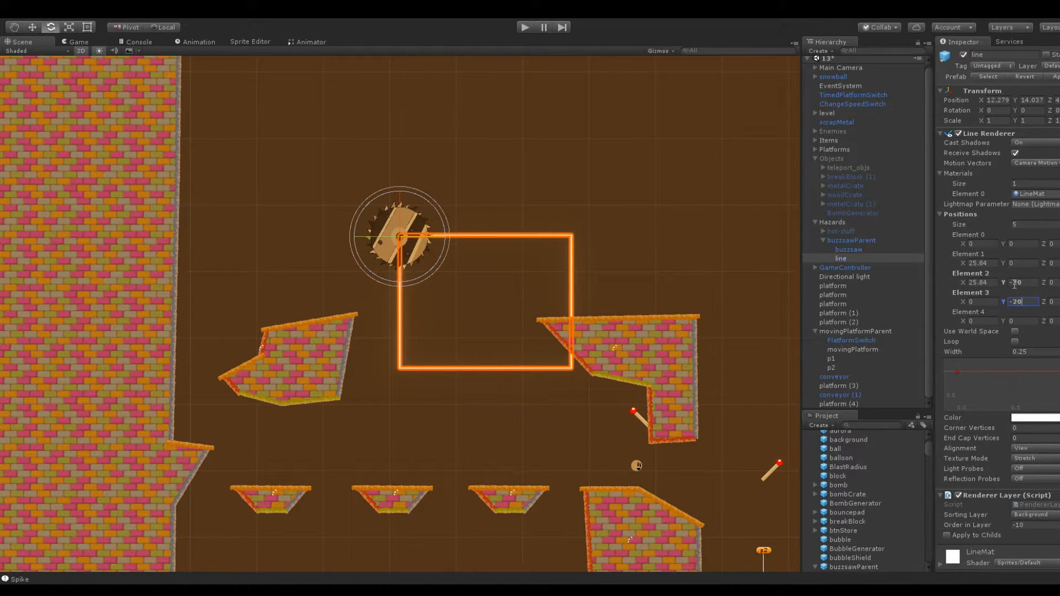
Narrow the buzzsaw's path by setting the X of position Elements 1 and 2 to 16, and deselect the line
click(990, 281)
text(16)
click(990, 263)
text(16)
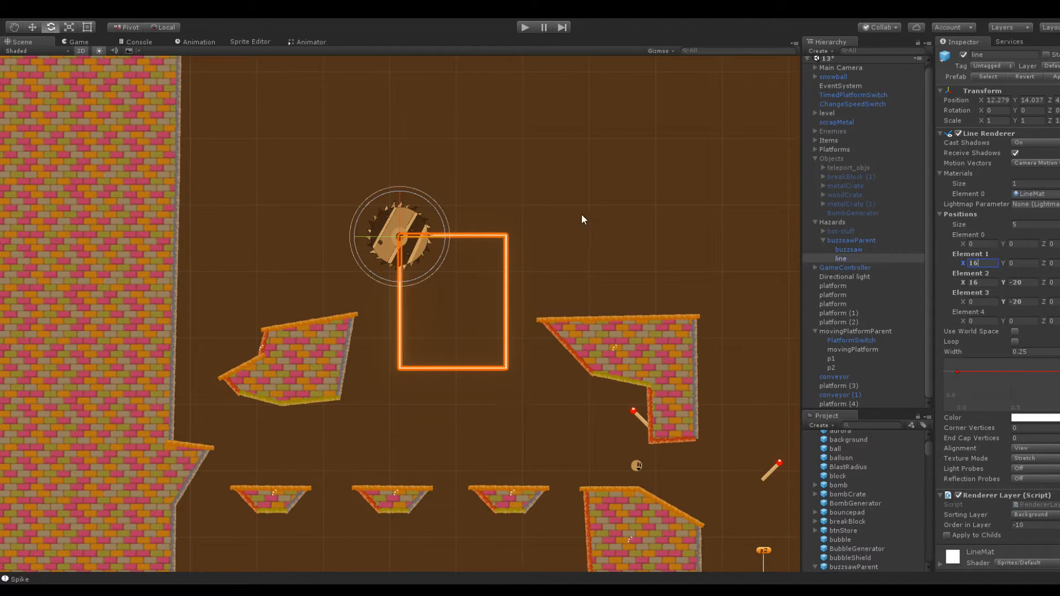
scroll(582, 215, up, 3)
scroll(585, 151, down, 4)
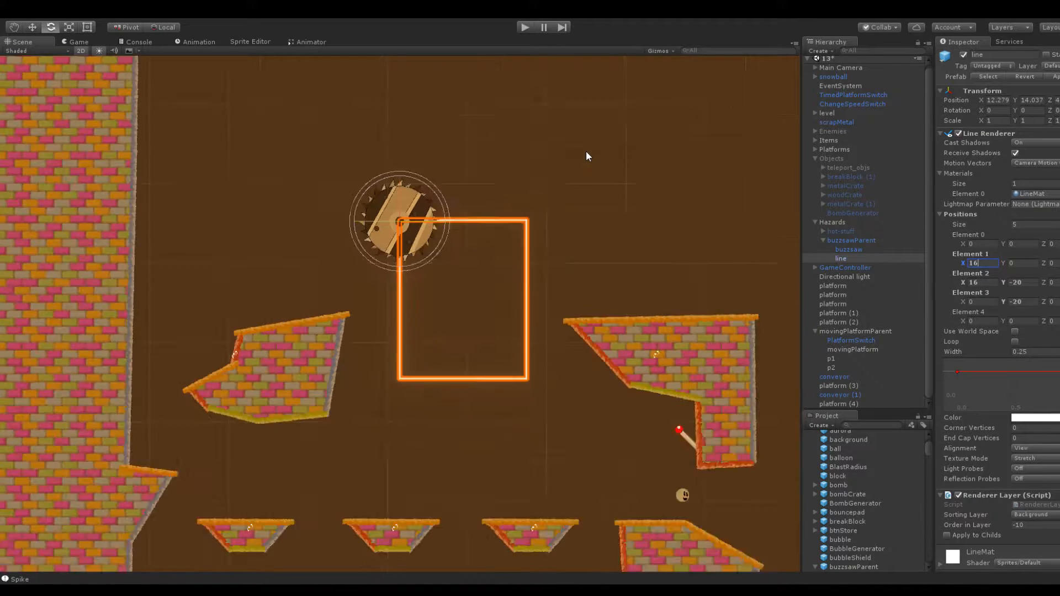
scroll(585, 151, up, 4)
scroll(591, 150, down, 3)
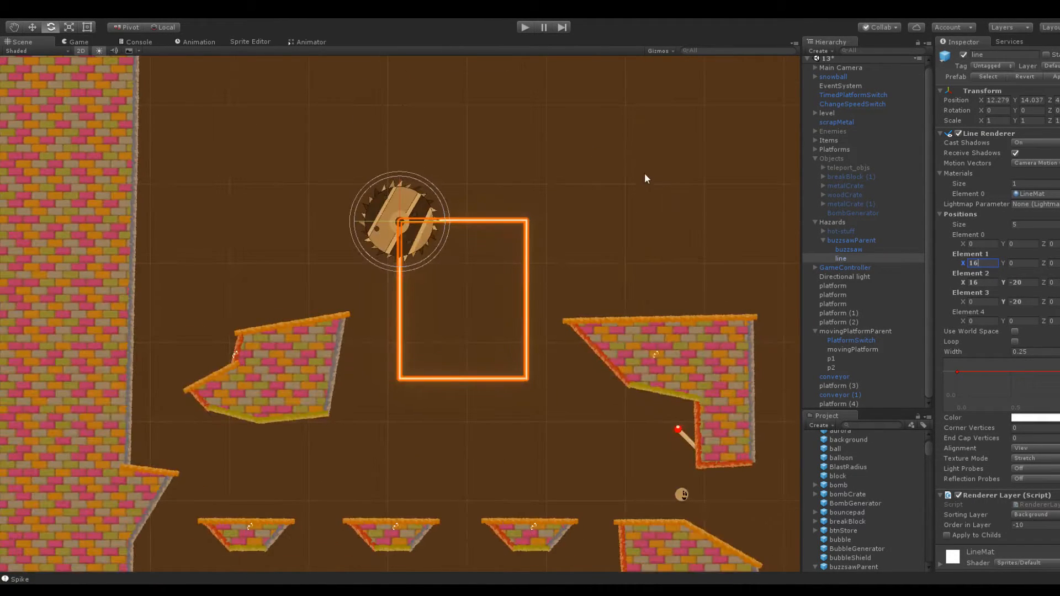
scroll(626, 213, down, 3)
scroll(358, 341, up, 3)
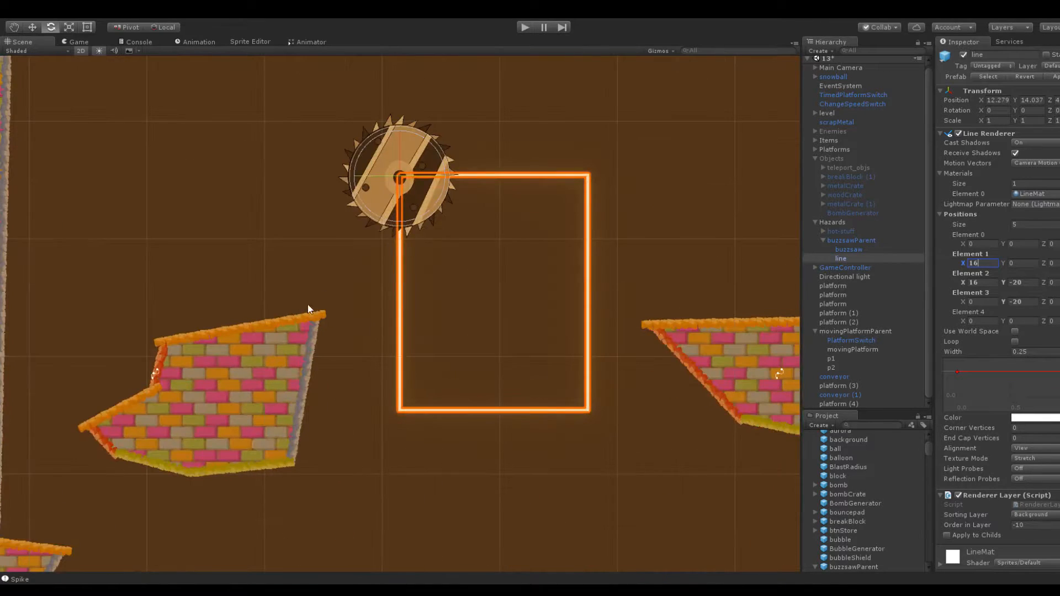
click(640, 247)
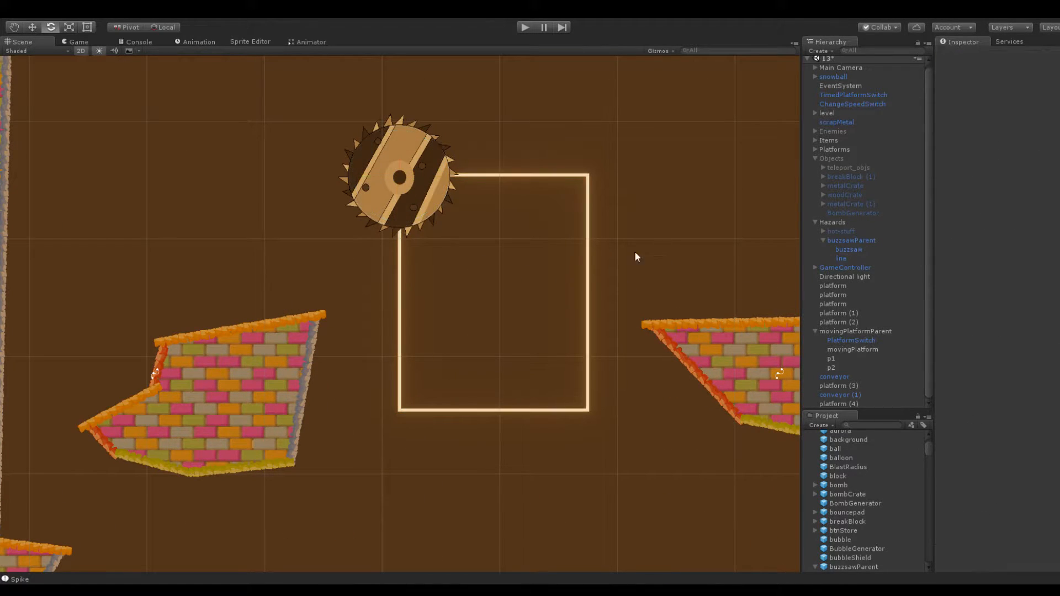
Check the buzzsaw's rectangular path against the platforms on both sides of the gap and the row below
scroll(614, 177, up, 1)
scroll(612, 187, down, 10)
middle_drag(621, 264, 620, 167)
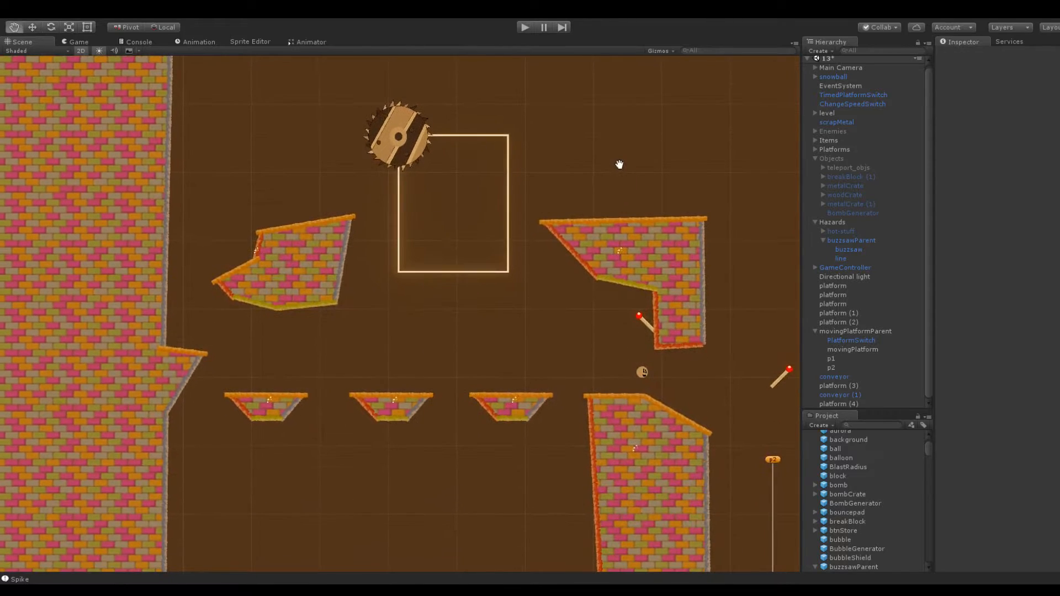
scroll(554, 324, down, 3)
scroll(466, 321, up, 3)
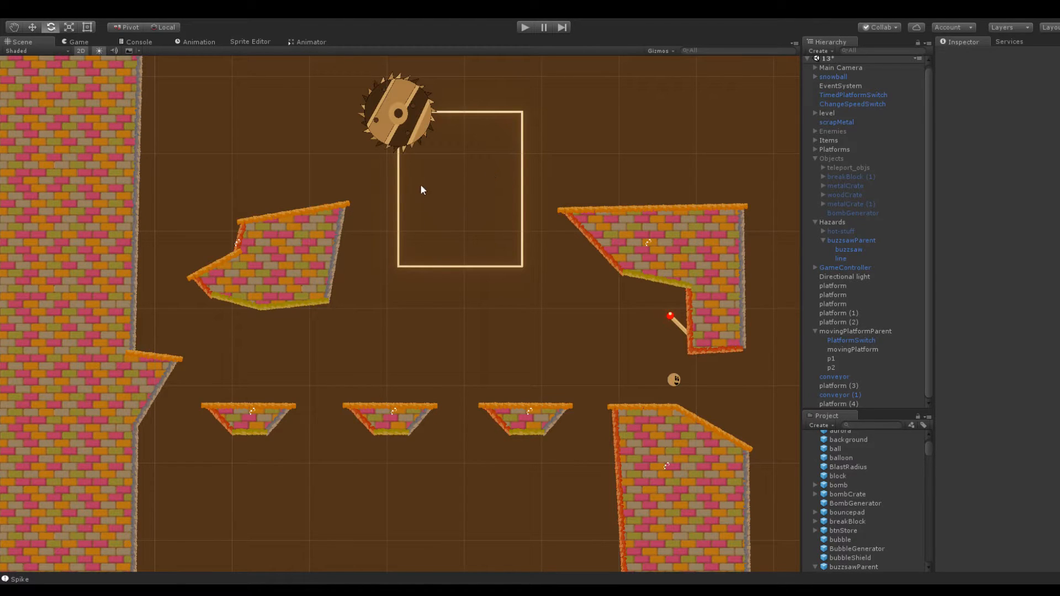
middle_drag(420, 188, 499, 350)
scroll(474, 342, up, 3)
scroll(449, 314, down, 2)
middle_drag(450, 315, 412, 282)
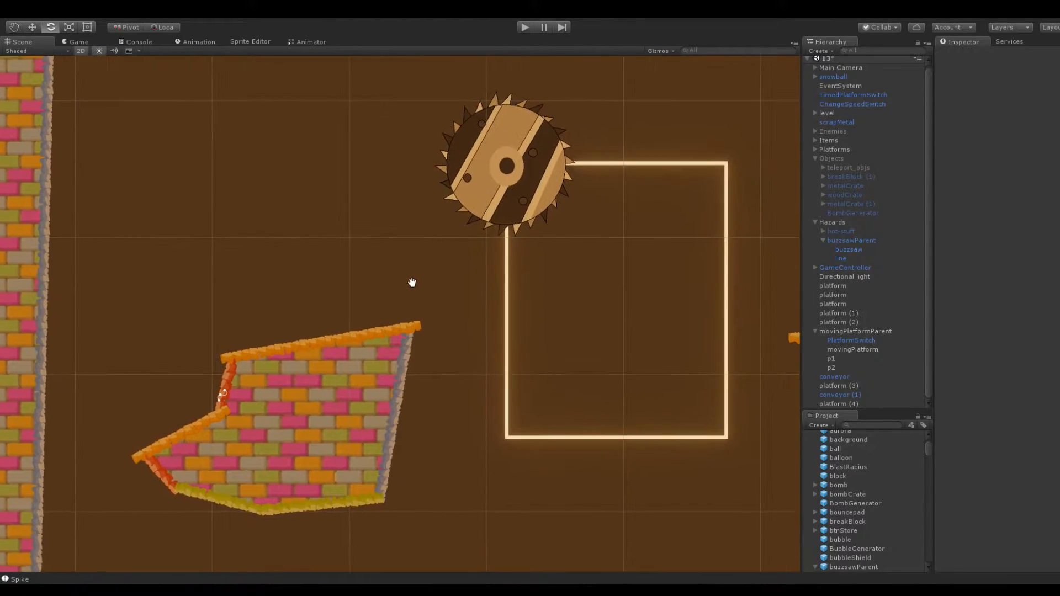
middle_drag(545, 267, 446, 274)
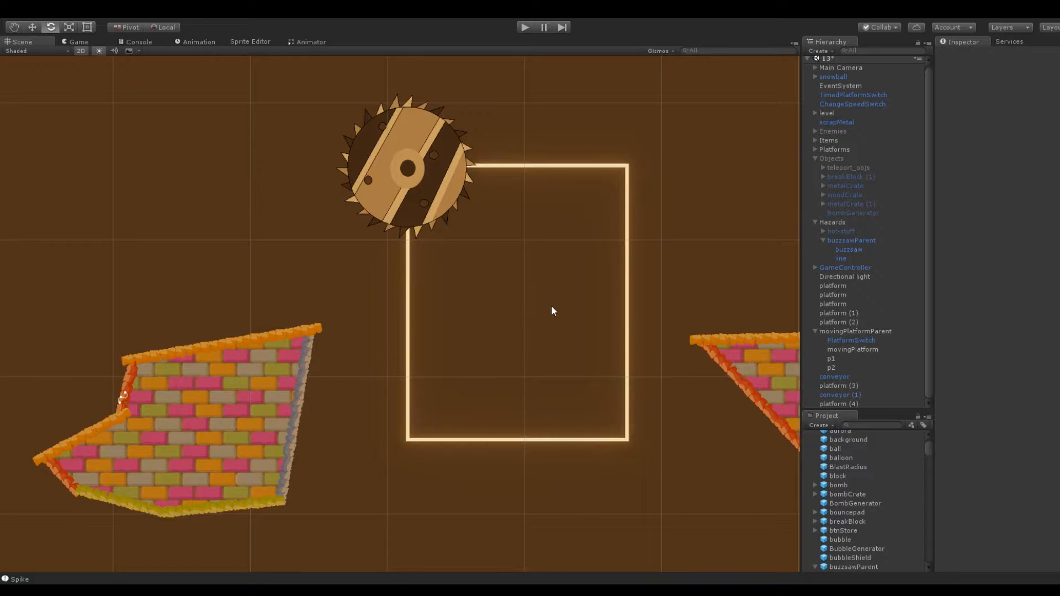
scroll(670, 326, down, 3)
middle_drag(677, 327, 373, 194)
Duplicate the spinning platform triangle (8) and place the copy inside the buzzsaw's path at X -159.8, Y 54.4
click(636, 409)
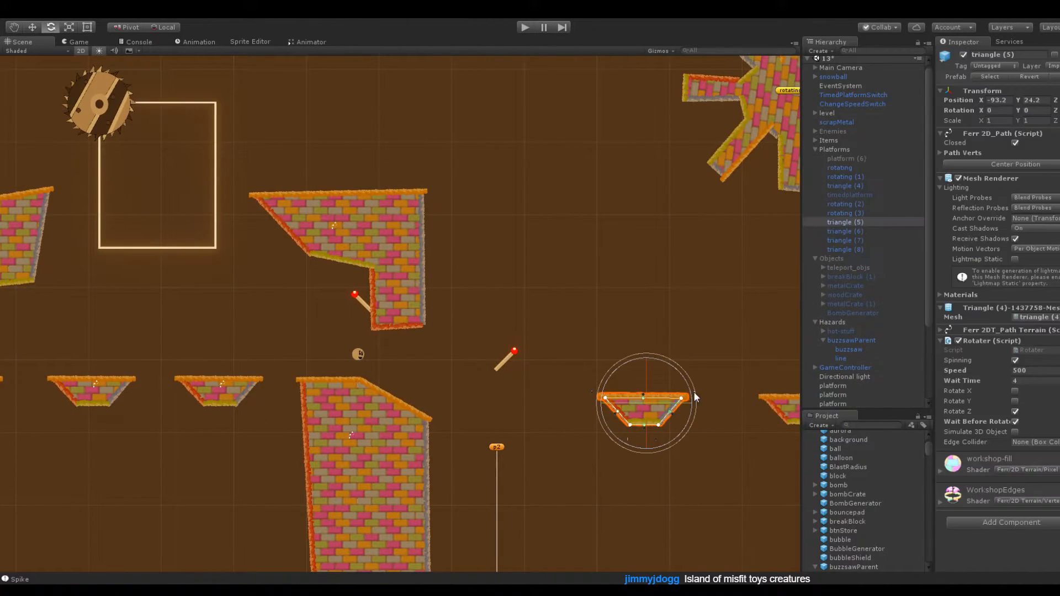
scroll(652, 353, down, 3)
click(168, 362)
click(855, 248)
key(ctrl+d)
drag(982, 99, 1059, 108)
click(1022, 101)
middle_drag(632, 134, 795, 165)
scroll(603, 215, up, 10)
scroll(635, 165, up, 5)
middle_drag(664, 122, 566, 211)
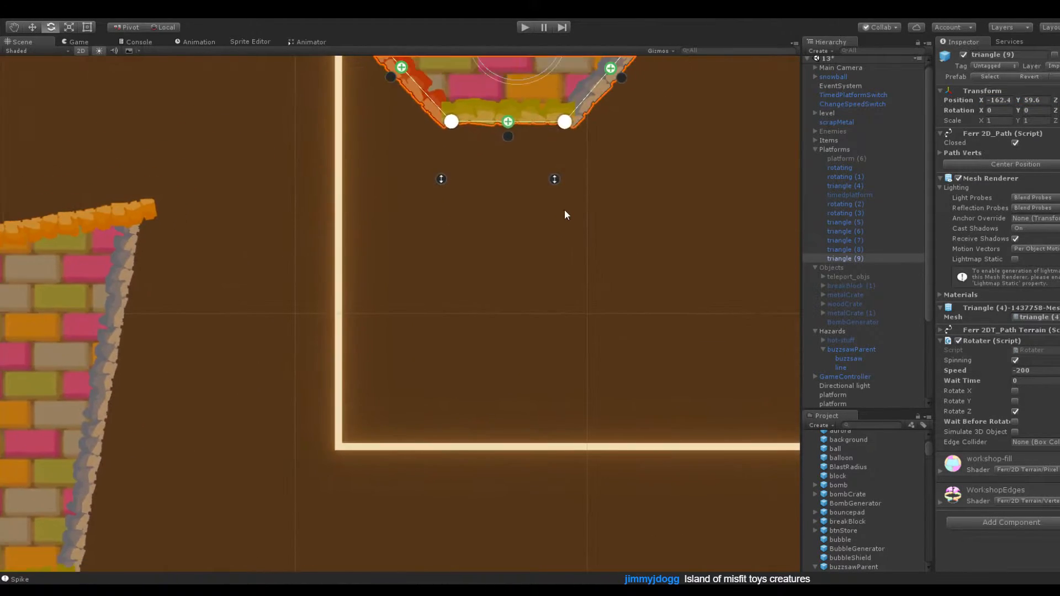
scroll(566, 211, down, 3)
drag(1013, 102, 991, 98)
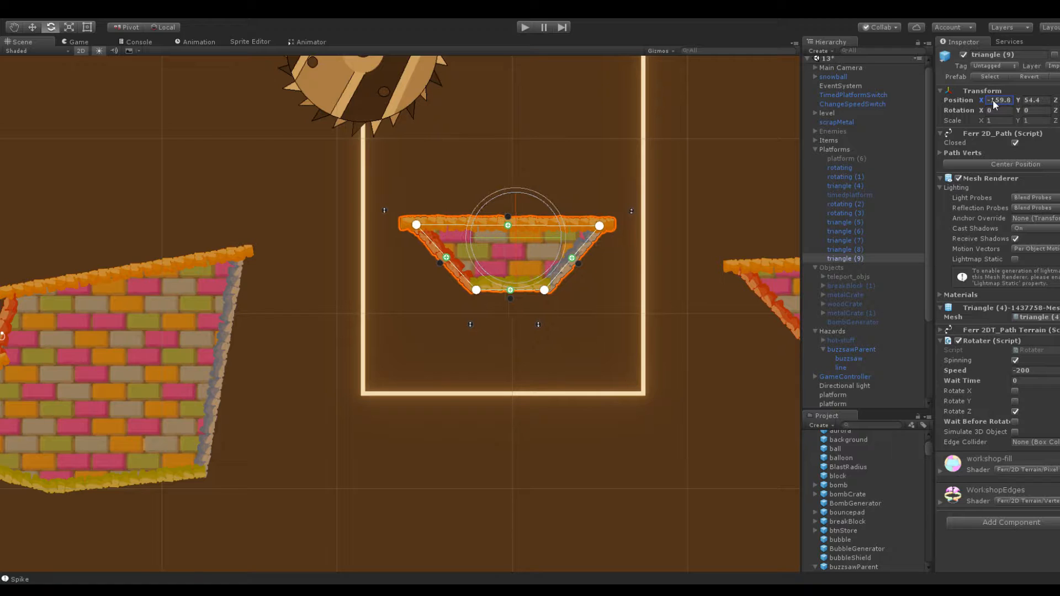
Narrow the copied platform by moving both of its upper corners inward, and deselect it
click(565, 149)
click(514, 227)
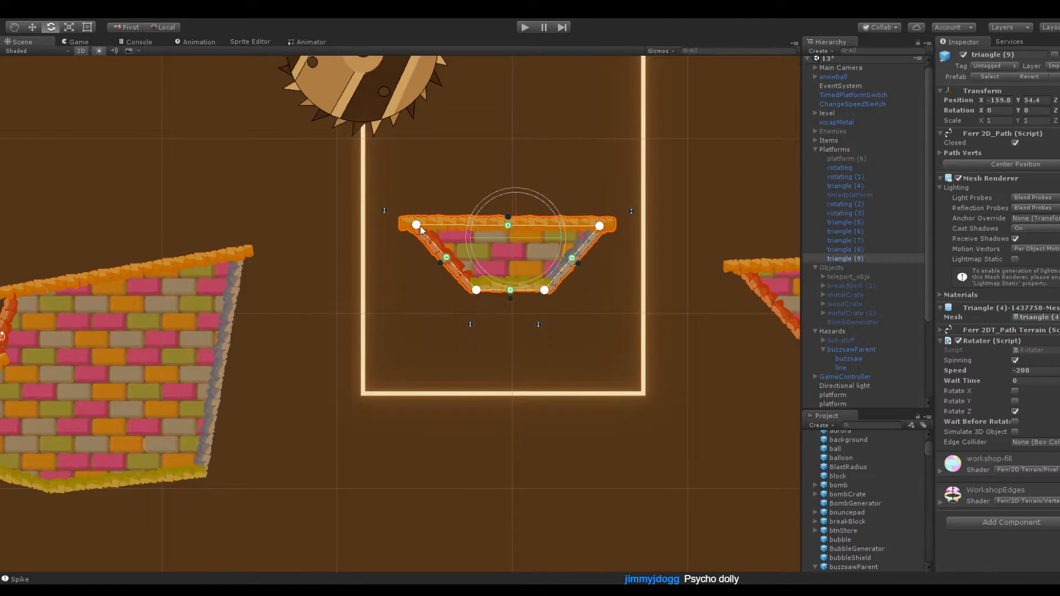
drag(421, 225, 469, 221)
drag(603, 226, 564, 224)
click(577, 166)
scroll(577, 166, down, 3)
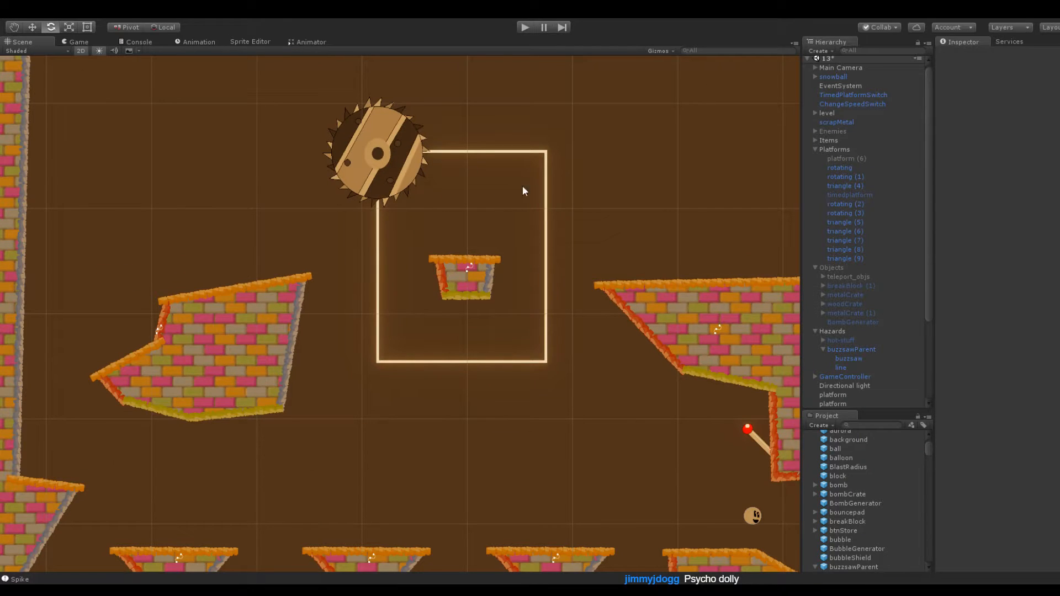
Raise the small platform inside the buzzsaw's path to Y 54.5 and deselect it
click(458, 271)
drag(1017, 98, 1015, 98)
click(616, 198)
Play-test the jumps past the buzzsaw toward the notched platform, and stop the game
click(531, 28)
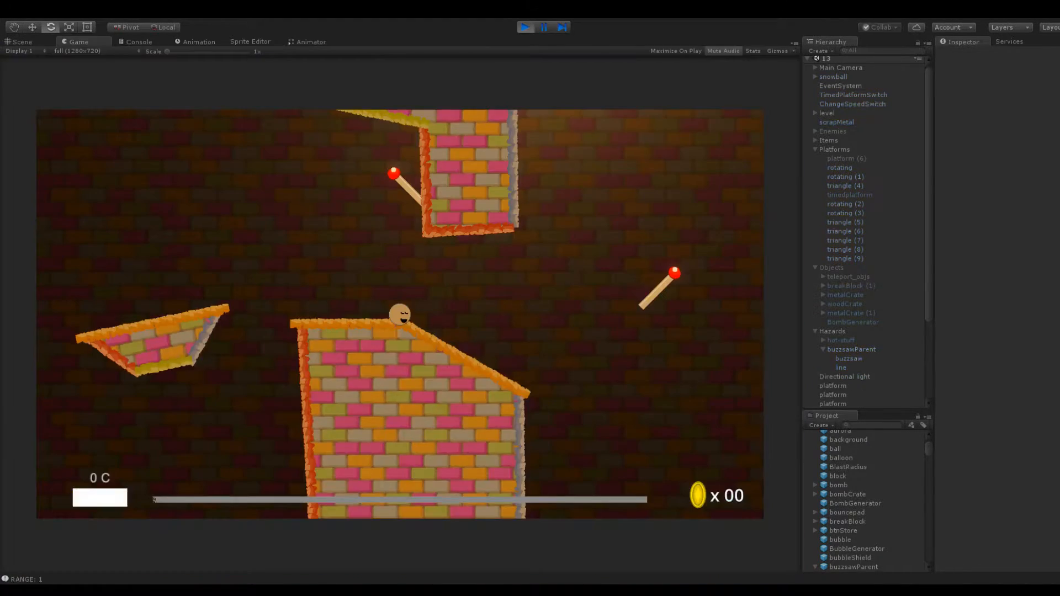
drag(398, 336, 484, 383)
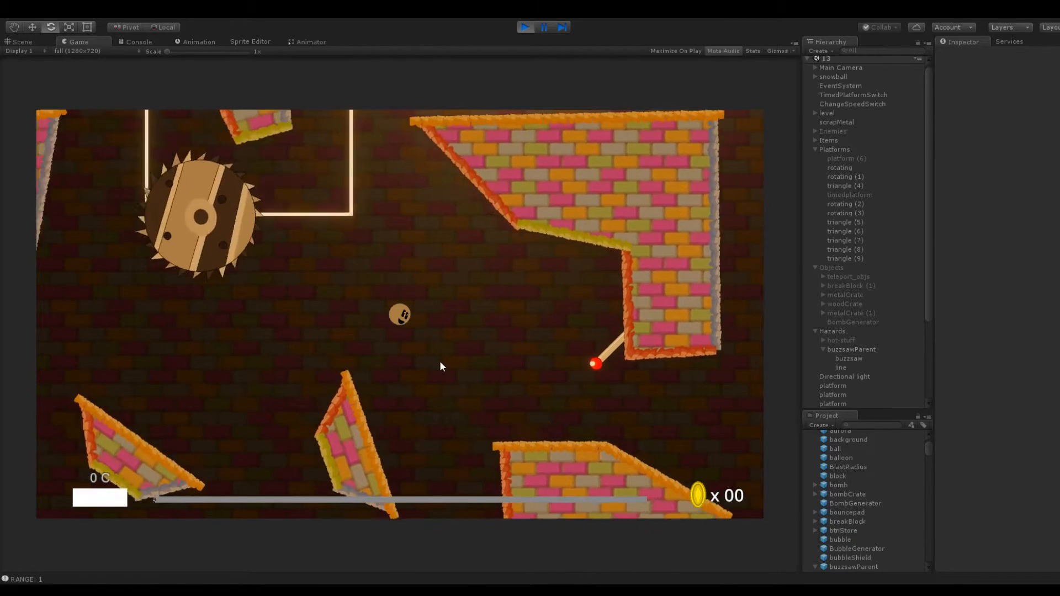
drag(412, 348, 472, 273)
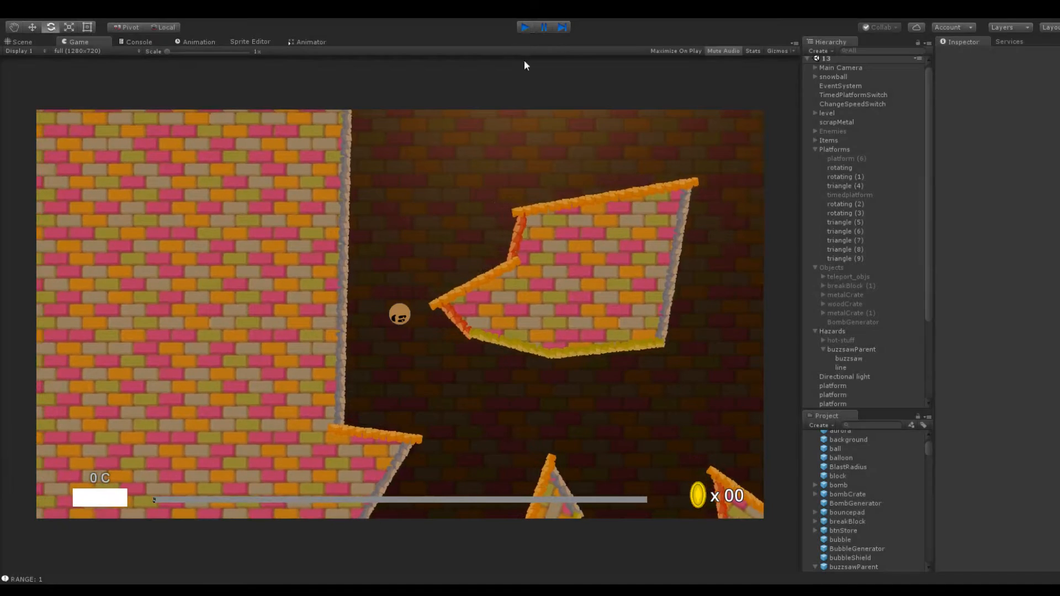
click(525, 27)
Remove the Rotater component from the small platform inside the buzzsaw's path
click(465, 279)
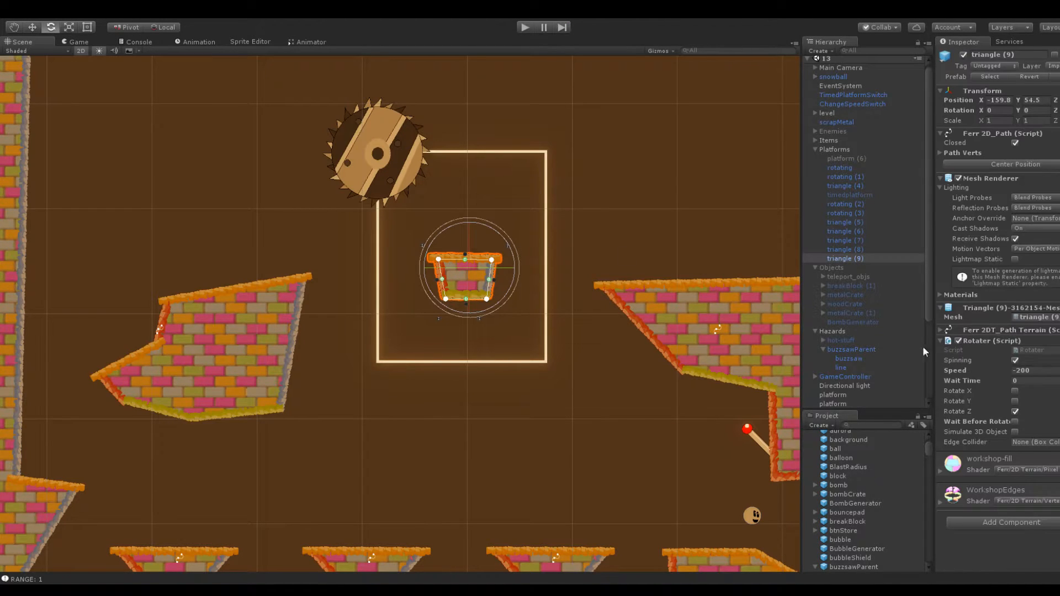
right_click(980, 341)
click(998, 393)
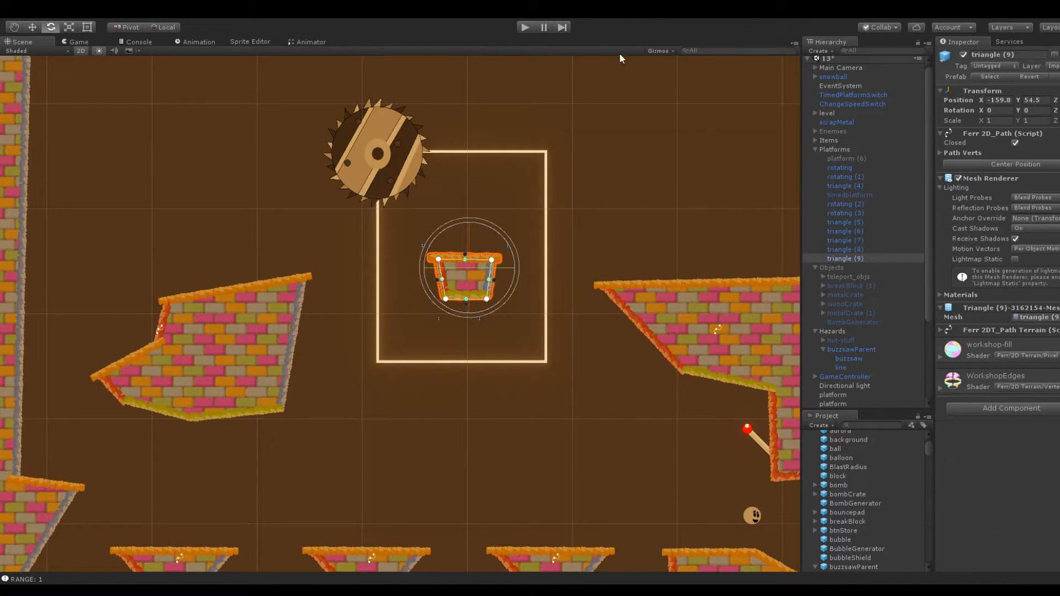
Play-test the route again with the non-rotating platform inside the buzzsaw's path, and stop the game
click(525, 28)
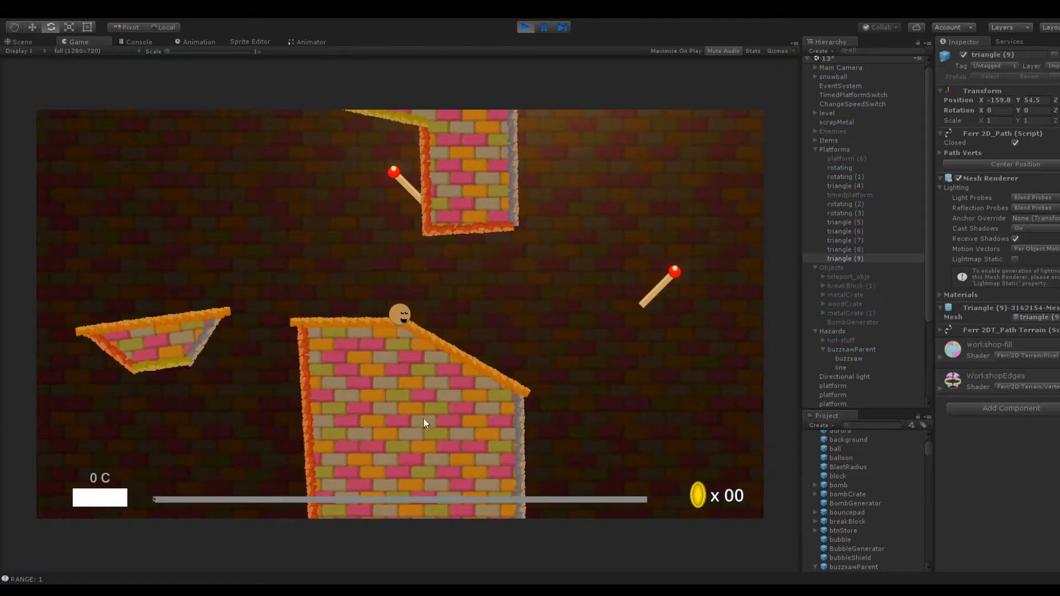
mouse_move(424, 420)
mouse_down()
mouse_move(576, 380)
mouse_move(477, 345)
mouse_move(527, 357)
mouse_up()
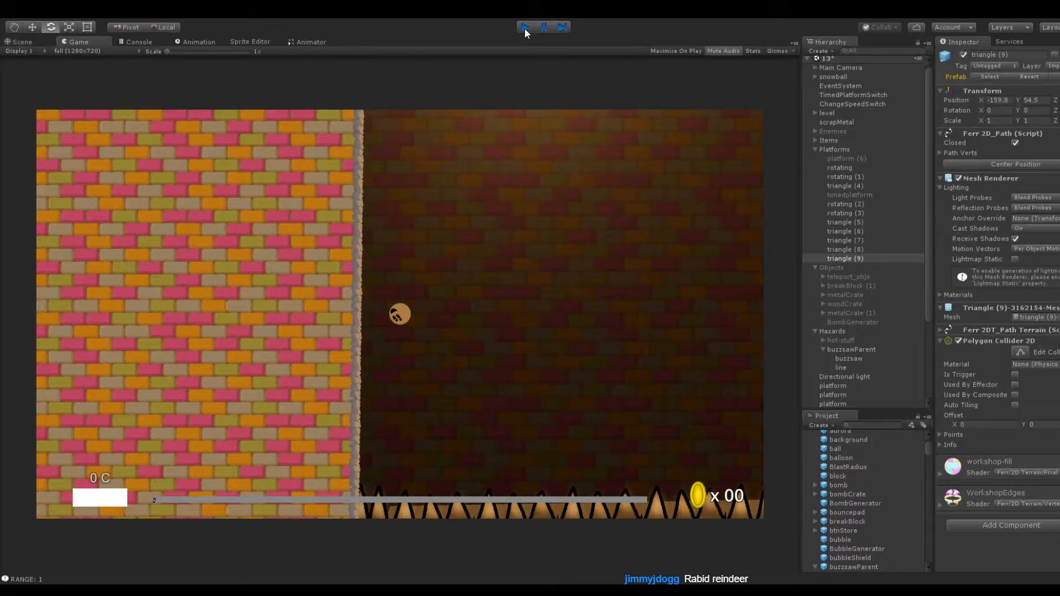
click(524, 28)
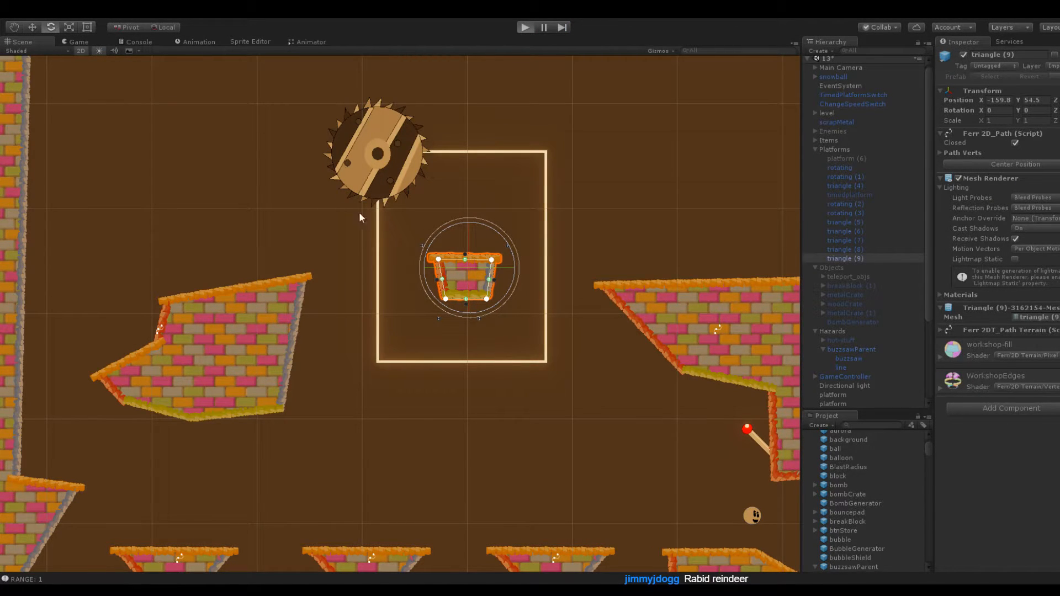
Play-test the route up the notched platform and across the buzzsaw's path to the far platform, and stop the game
key(ctrl+p)
drag(372, 412, 395, 417)
drag(416, 375, 441, 367)
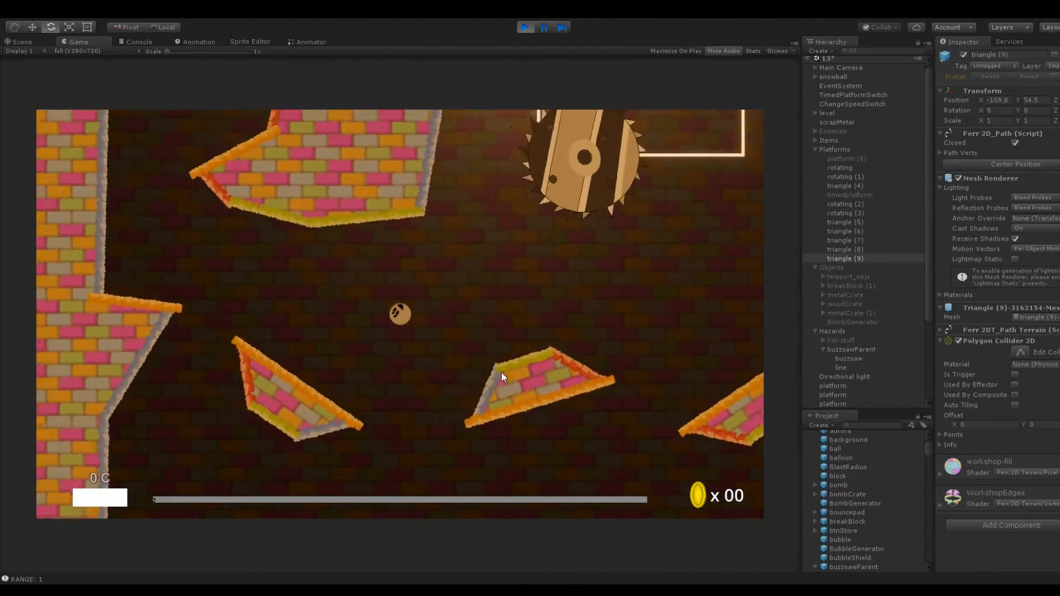
mouse_move(371, 316)
mouse_down()
mouse_move(372, 397)
mouse_move(390, 408)
mouse_move(402, 333)
mouse_move(372, 376)
mouse_move(482, 367)
mouse_up()
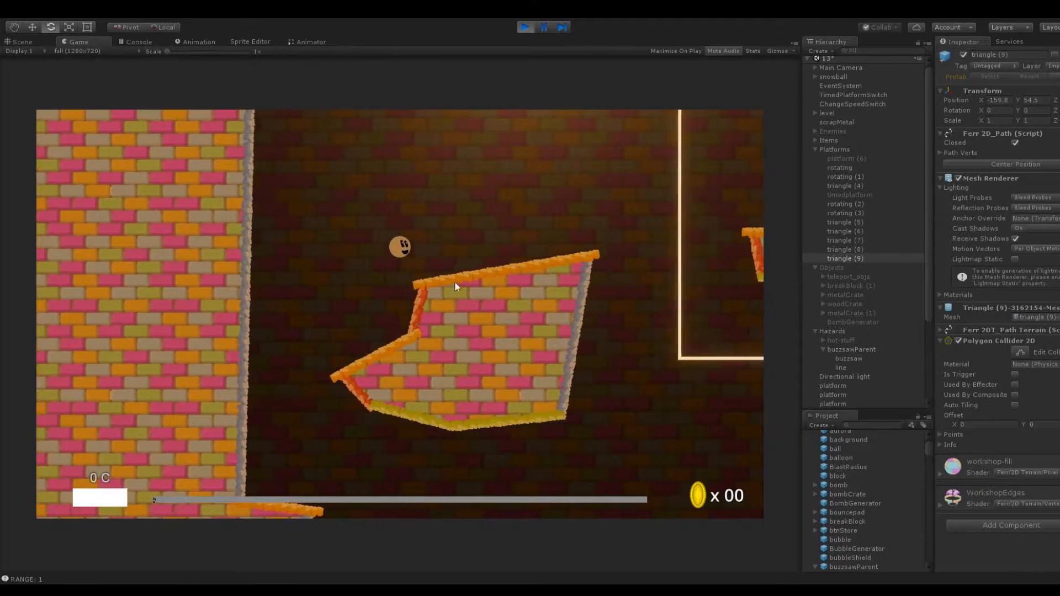
drag(391, 269, 351, 304)
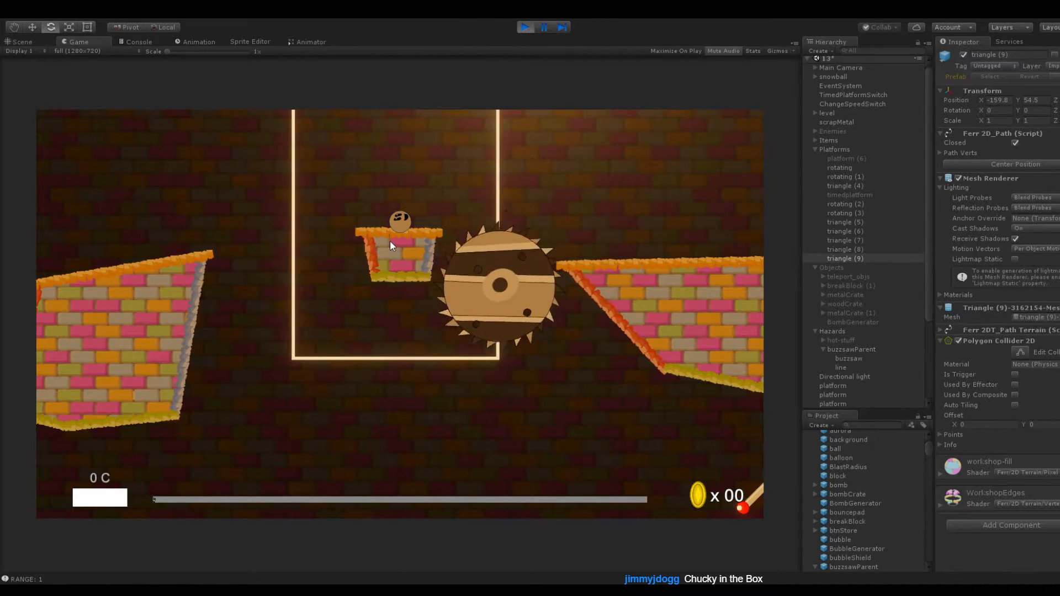
drag(352, 247, 352, 247)
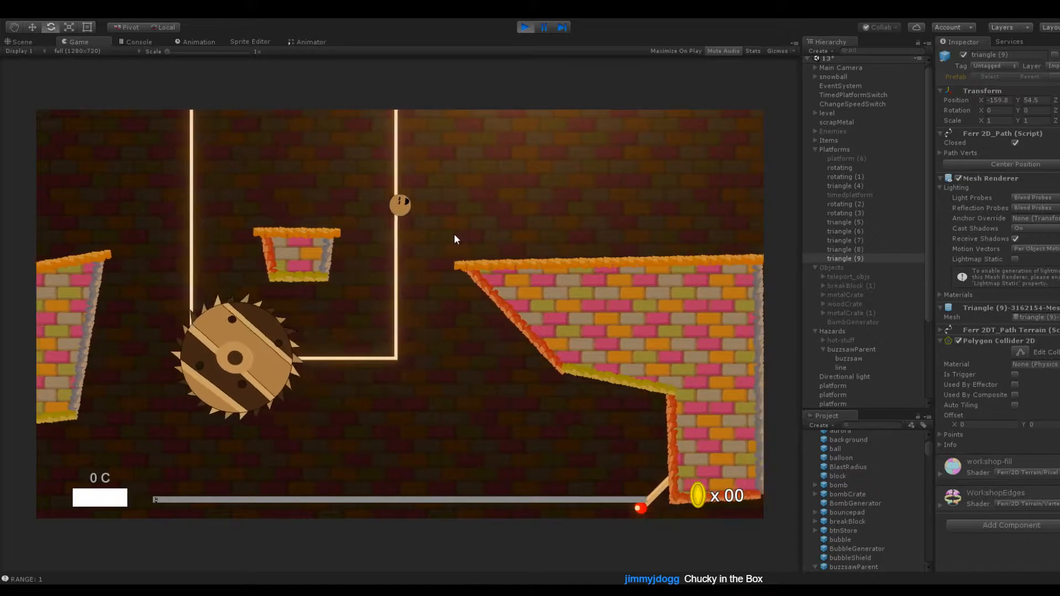
click(521, 27)
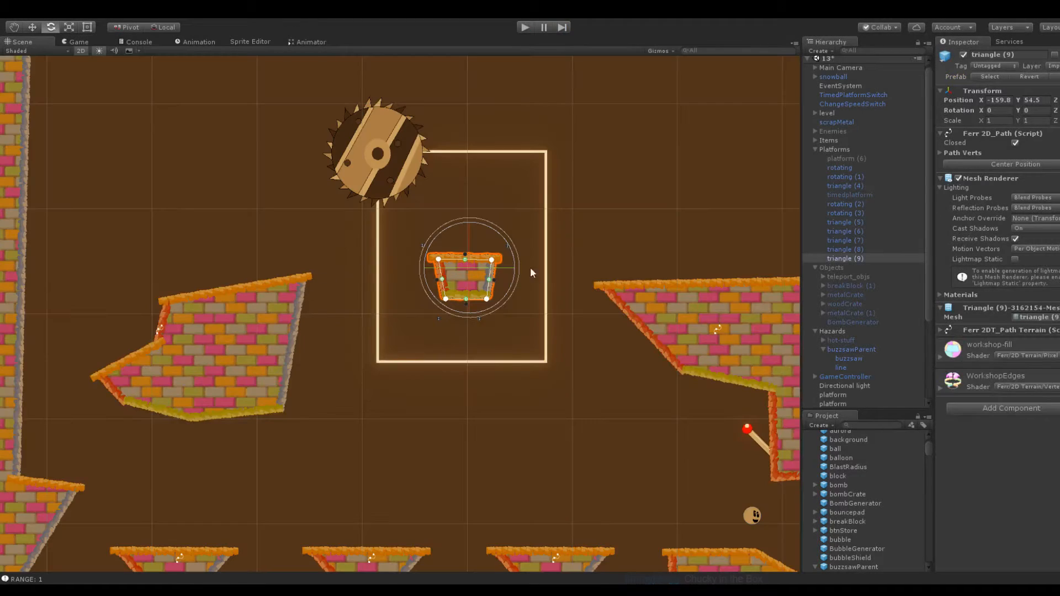
Pull in the near upper corner of the platform beyond the buzzsaw and set the buzzsaw line's Element 1 and Element 2 X to 18
click(617, 292)
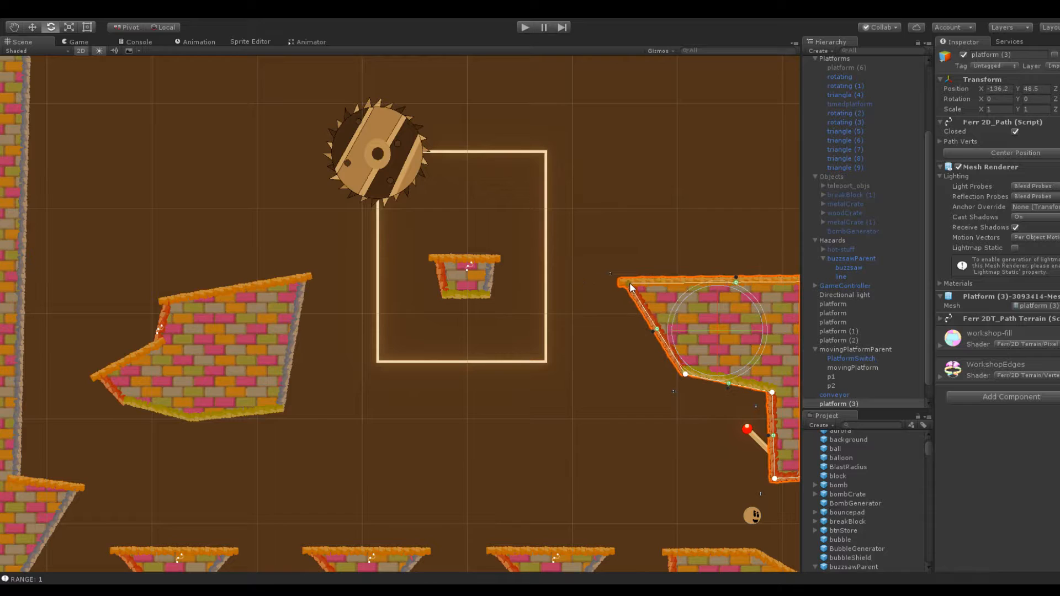
click(472, 274)
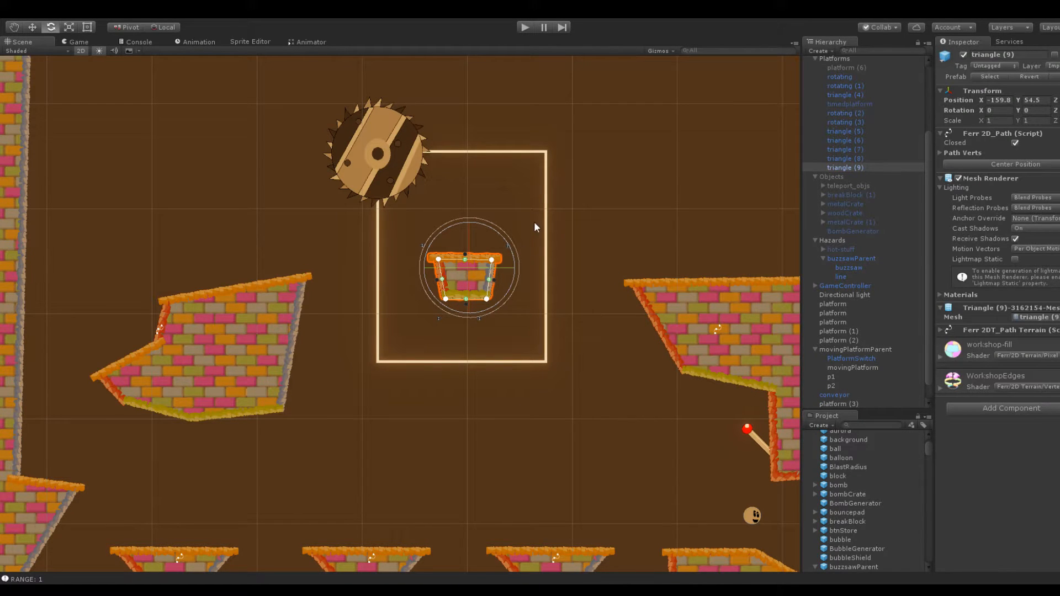
click(549, 214)
click(544, 211)
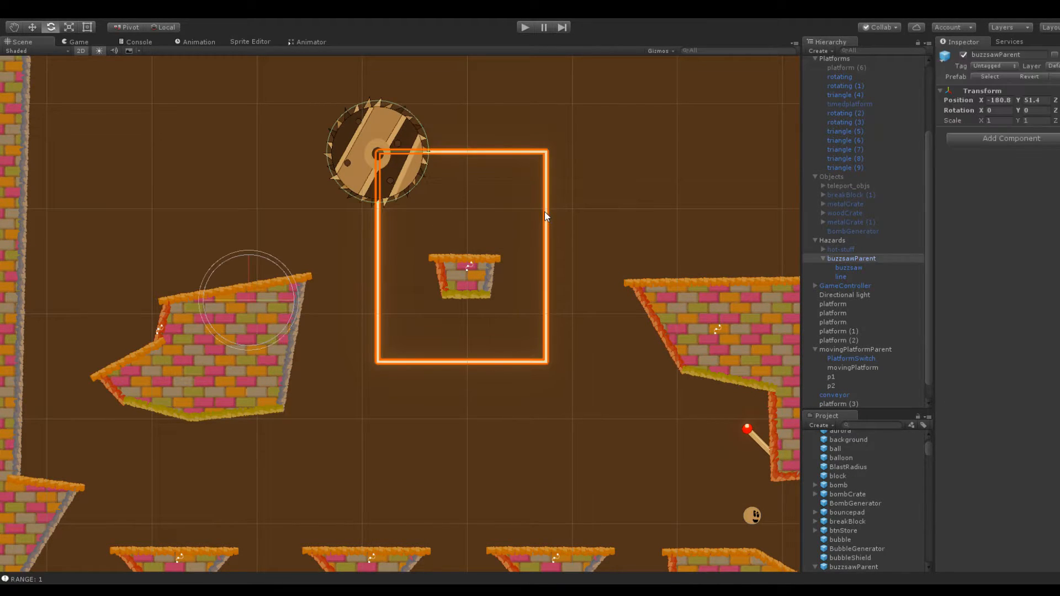
click(857, 266)
click(841, 276)
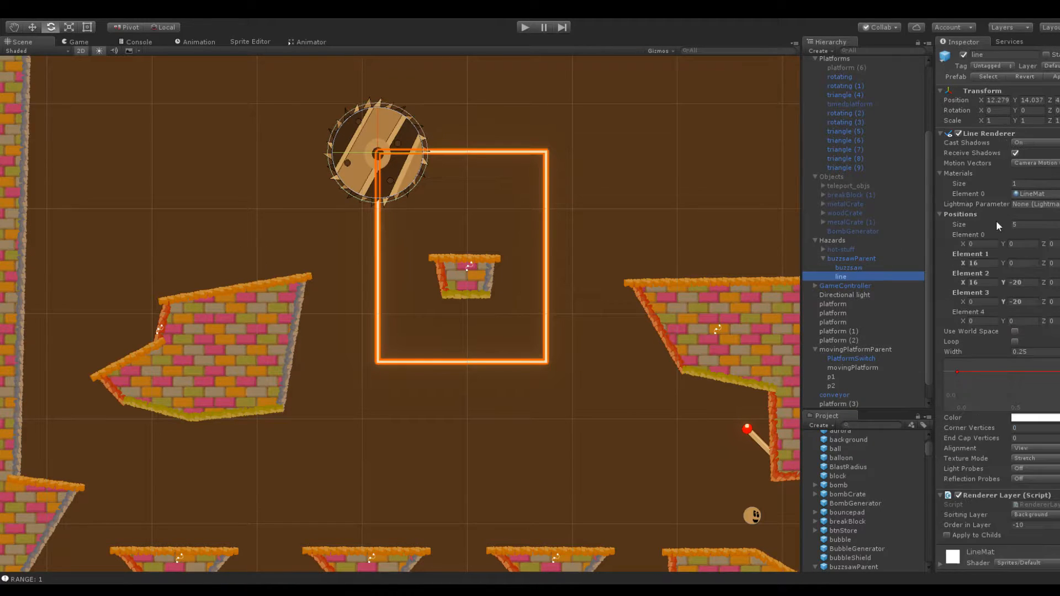
click(1030, 283)
click(979, 283)
text(18)
click(983, 264)
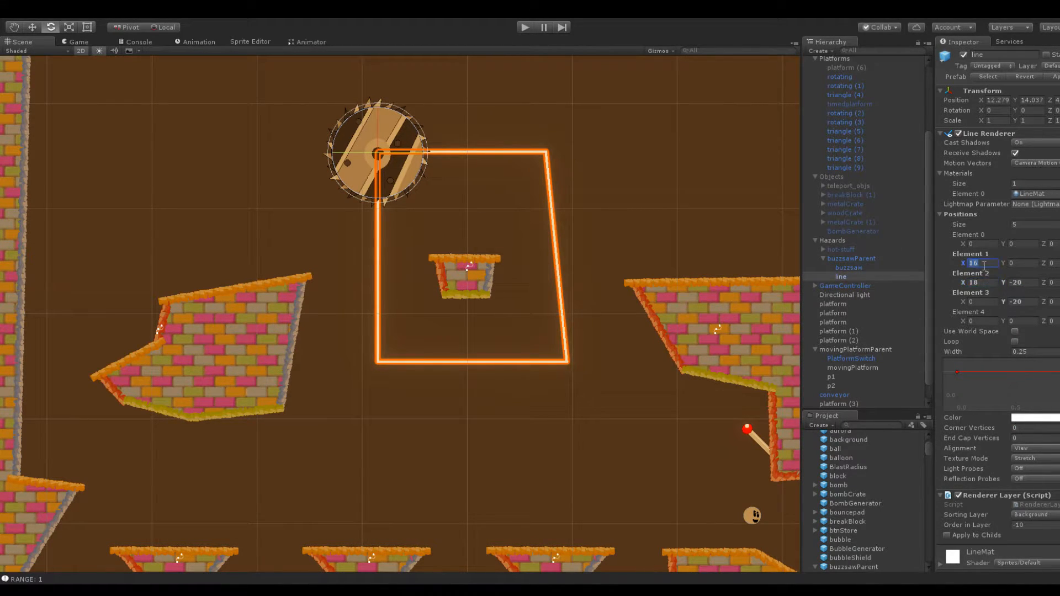
text(18)
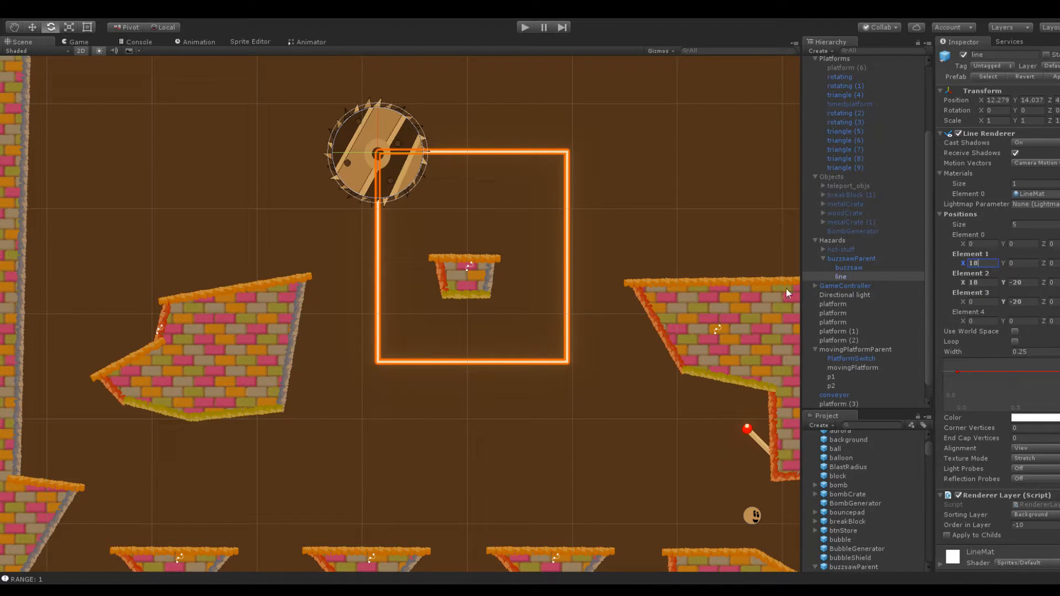
Reshape the small platform inside the buzzsaw's path by adjusting its corner points to a boxier outline with a level upper edge
click(491, 273)
drag(495, 257, 500, 260)
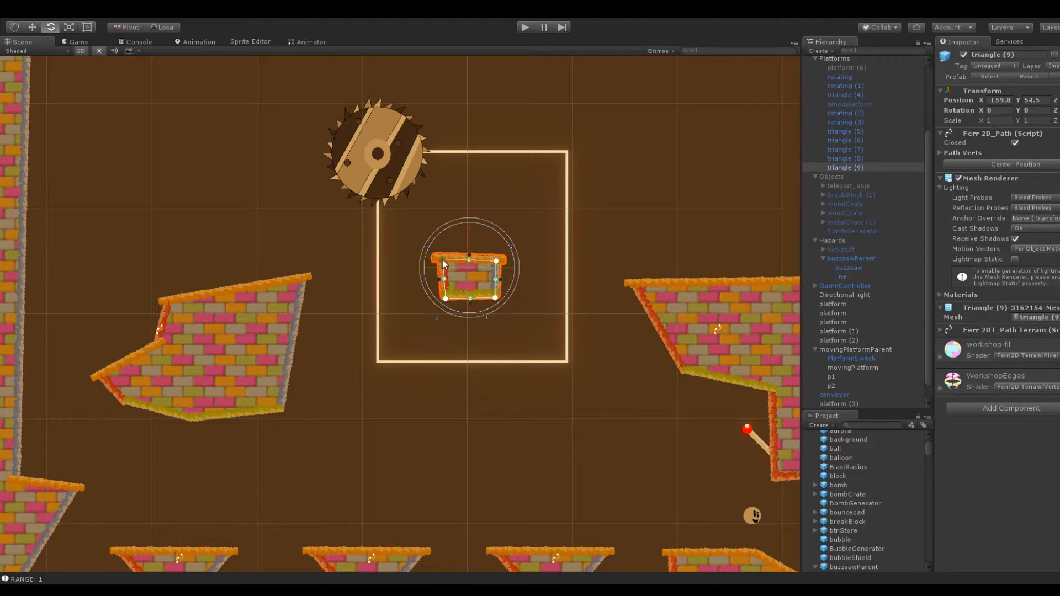
click(512, 218)
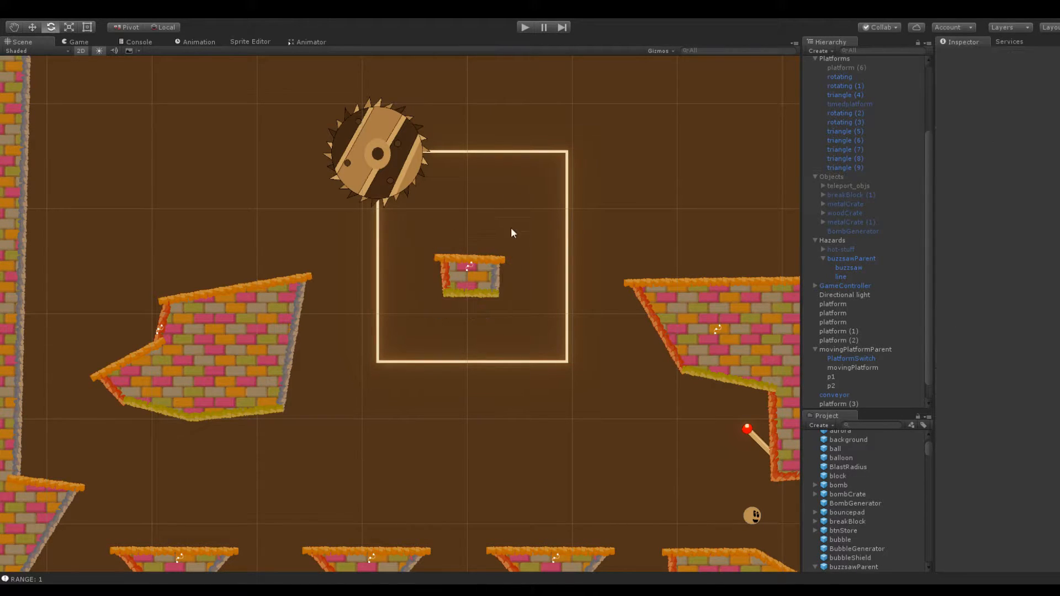
scroll(508, 266, up, 2)
click(519, 258)
drag(518, 251, 516, 249)
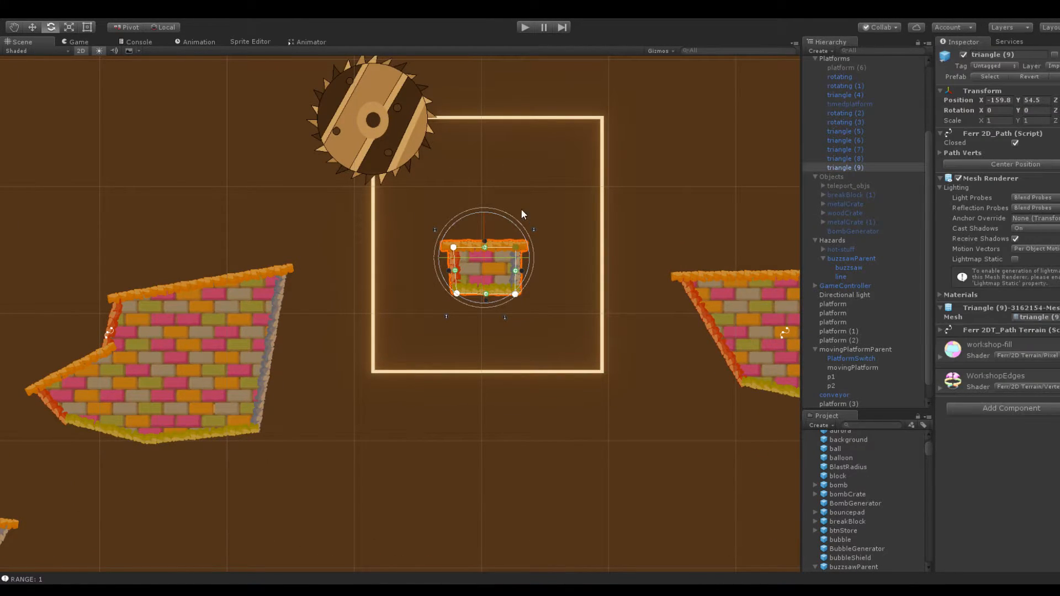
click(559, 241)
click(522, 276)
click(530, 196)
Set the buzzsaw's Follow Path speed to 18, change its Rotater speed, and deselect it
scroll(398, 309, down, 2)
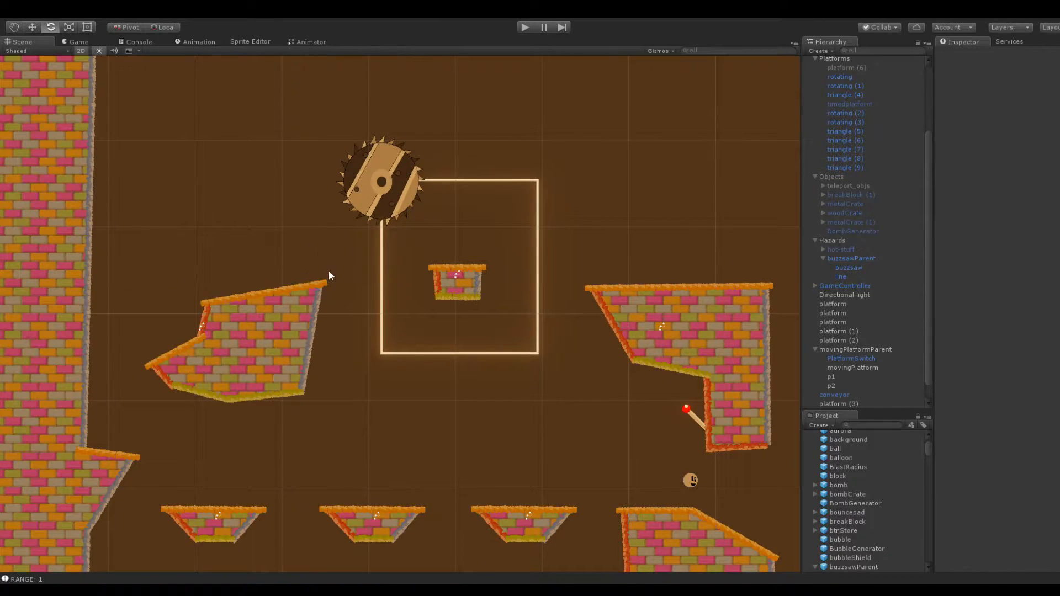
click(368, 195)
click(846, 255)
click(848, 268)
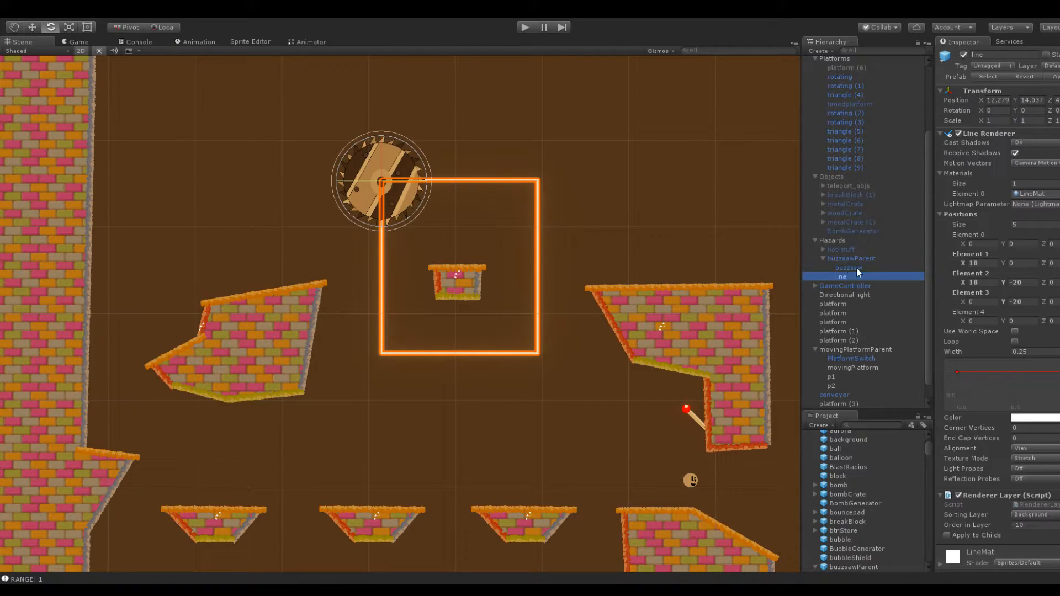
click(1031, 369)
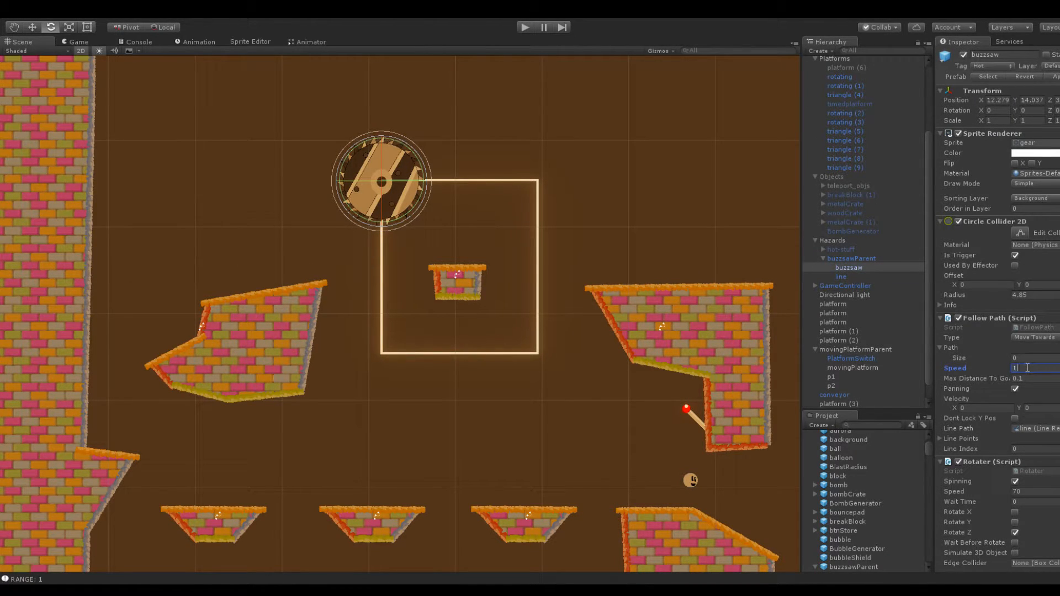
click(940, 347)
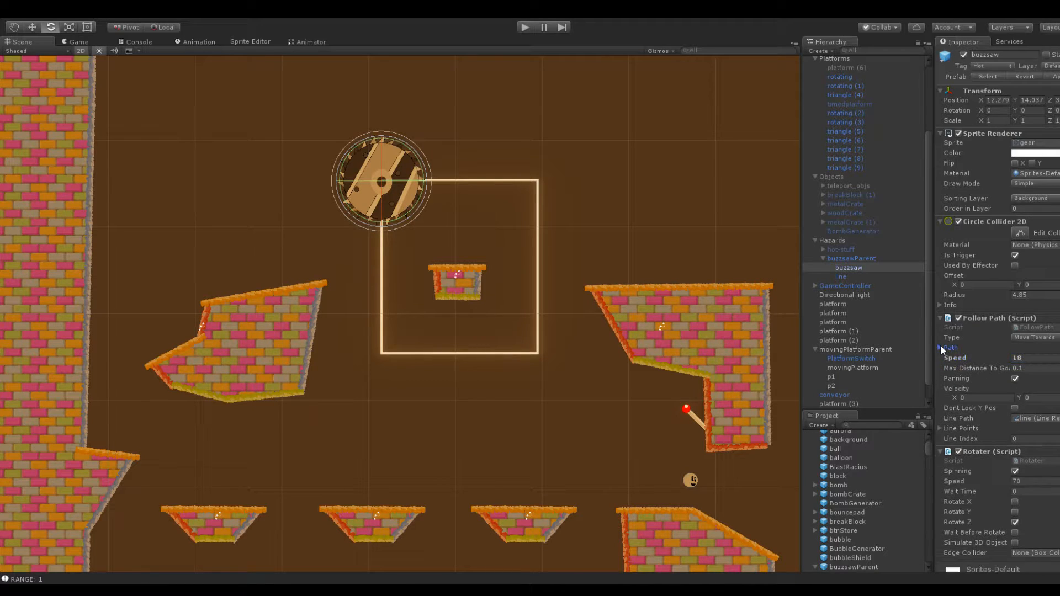
click(1035, 481)
text(12)
click(766, 235)
Select the levelbounds object and set its Box Collider 2D size X to 500 and offset X to 0
middle_drag(692, 313, 695, 281)
scroll(399, 313, down, 3)
scroll(839, 141, up, 4)
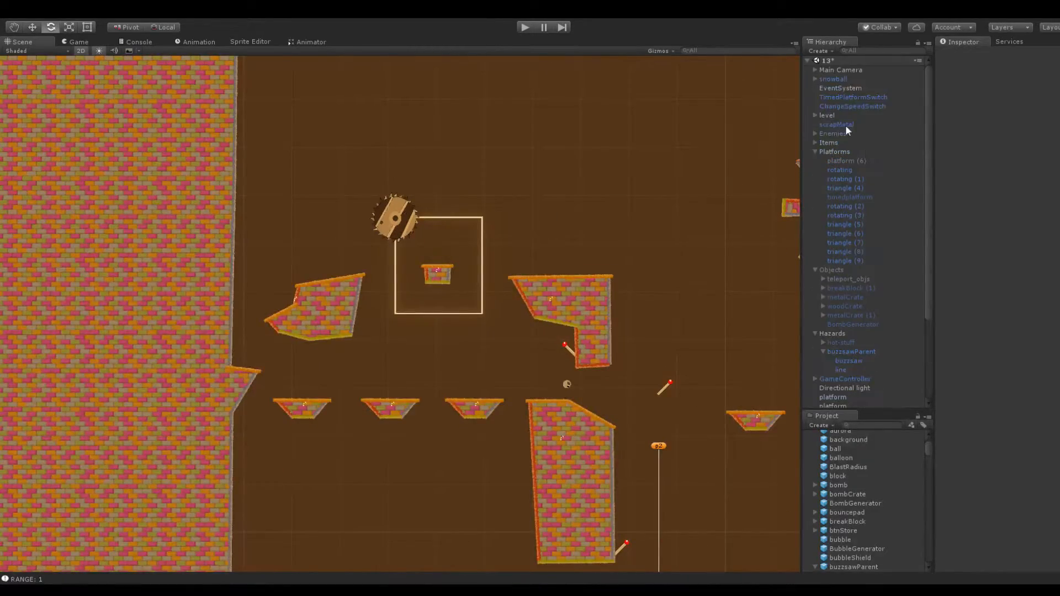
click(814, 116)
click(832, 125)
key(f)
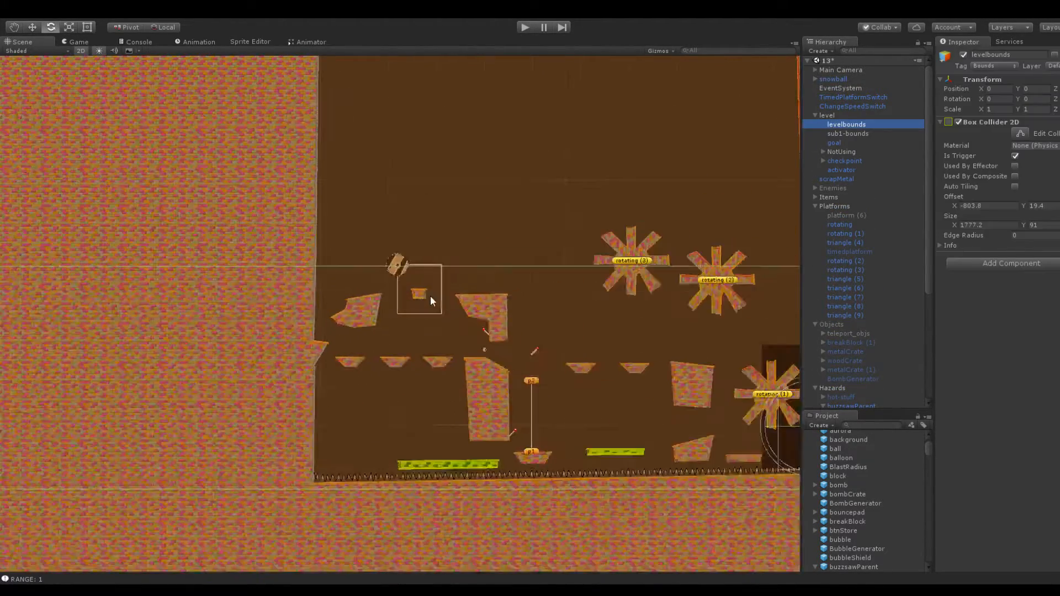
middle_drag(437, 281, 359, 271)
scroll(468, 315, down, 6)
scroll(544, 294, down, 5)
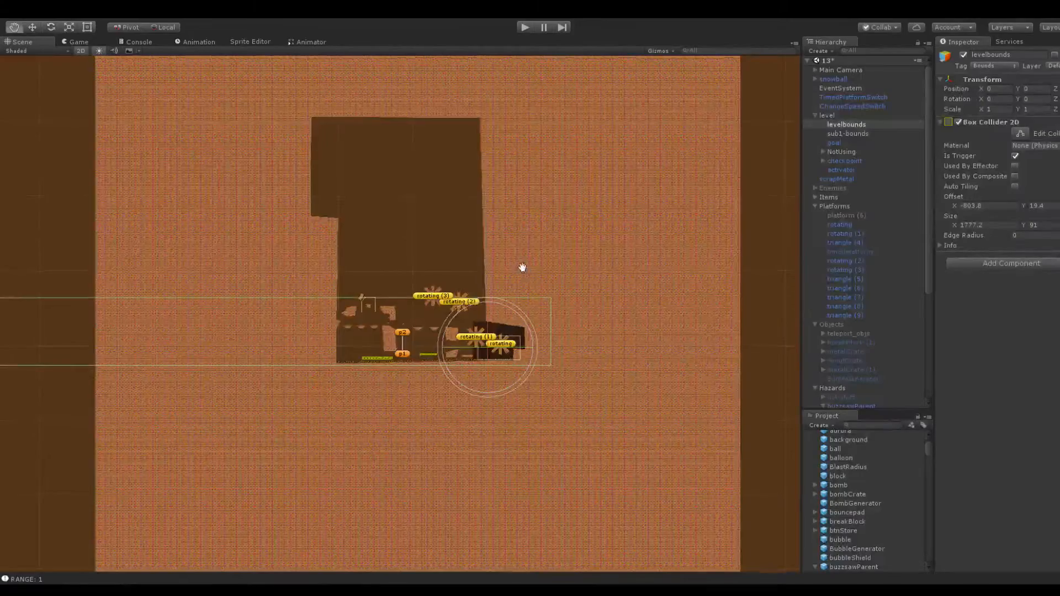
middle_drag(522, 267, 553, 297)
scroll(553, 297, down, 2)
scroll(553, 298, down, 2)
drag(955, 223, 926, 178)
text(500)
click(980, 206)
text(0)
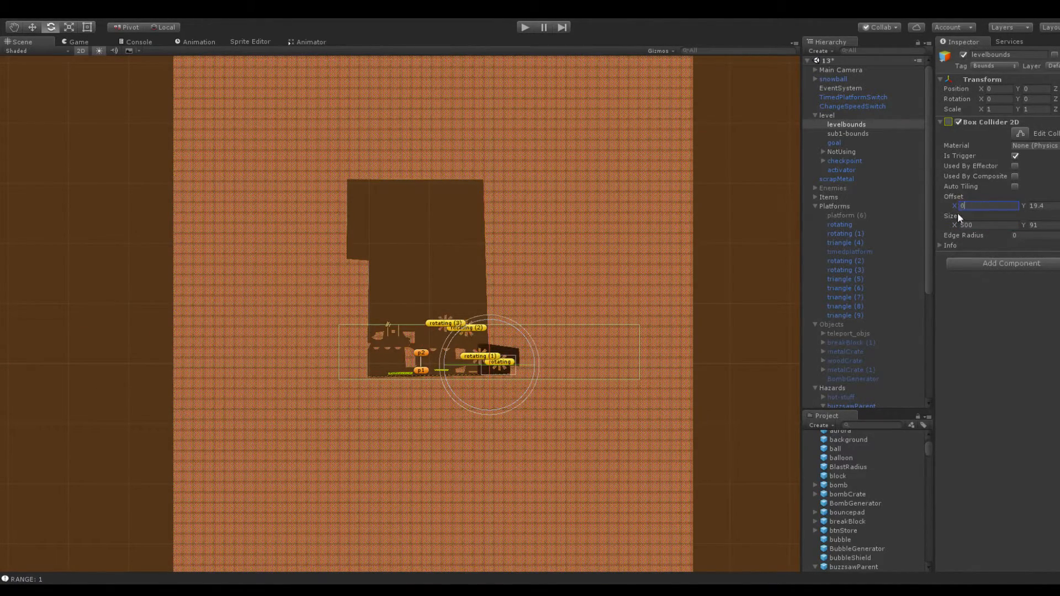
Fit the levelbounds collider around the cavity with offset -103.8, 144.6 and size 365.62 by 375, and save the scene
drag(953, 221, 230, 187)
drag(1023, 224, 266, 301)
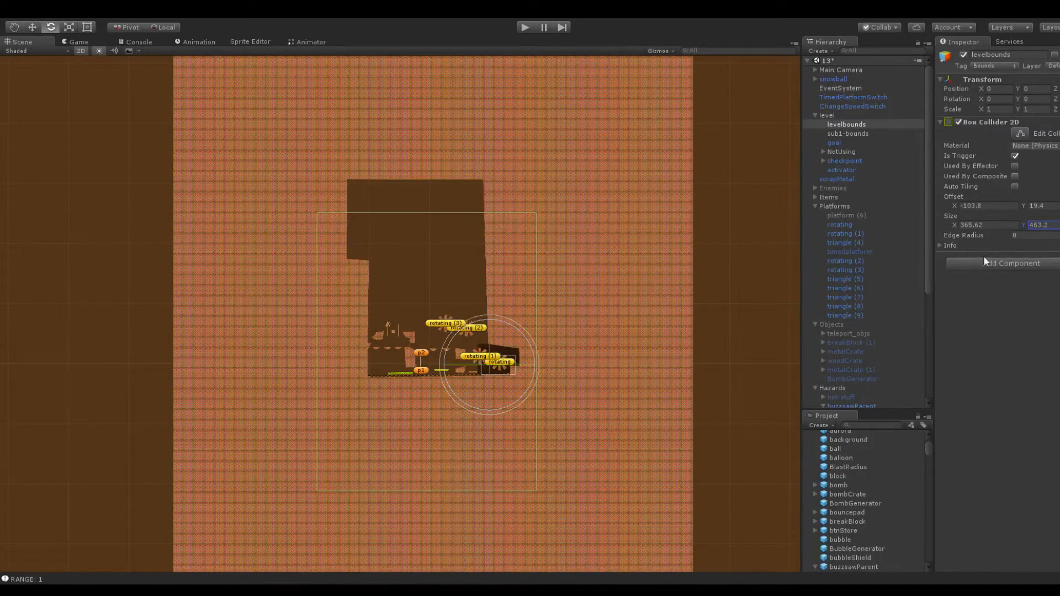
drag(1033, 208, 160, 268)
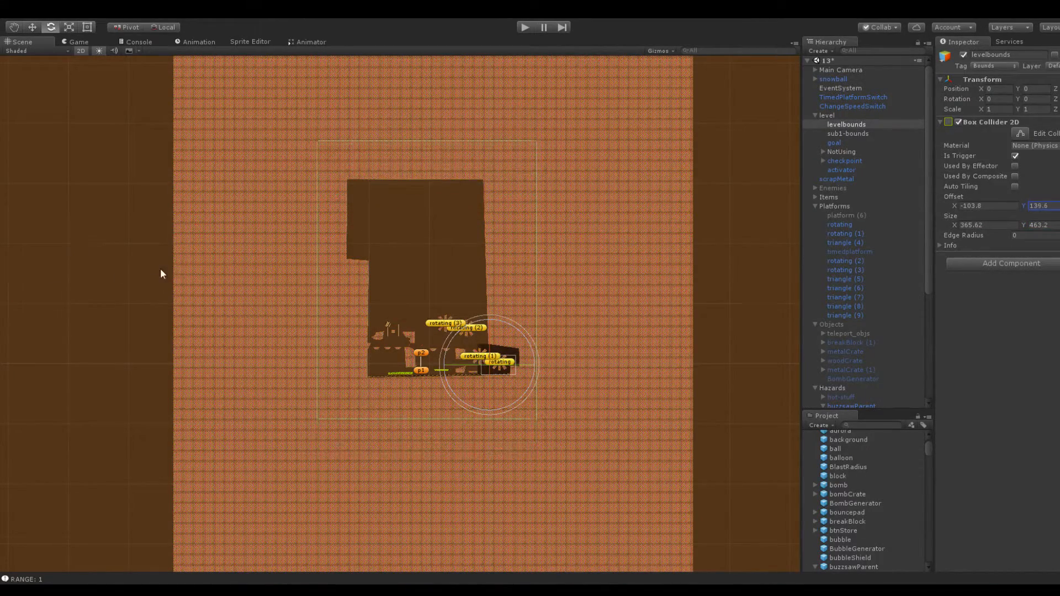
drag(1022, 224, 647, 154)
drag(1025, 206, 1028, 207)
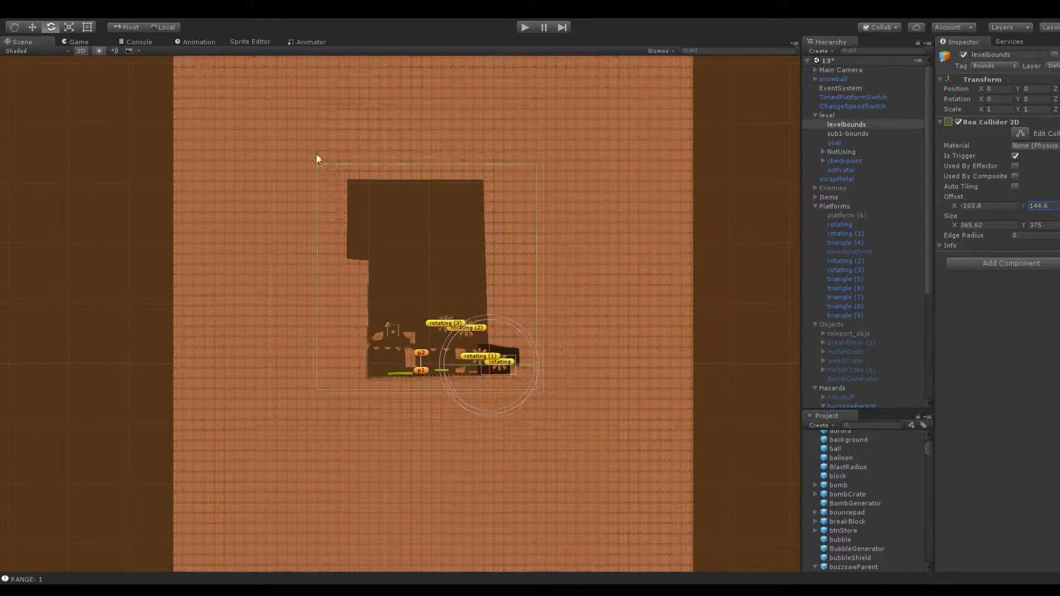
scroll(331, 143, up, 3)
scroll(362, 113, down, 2)
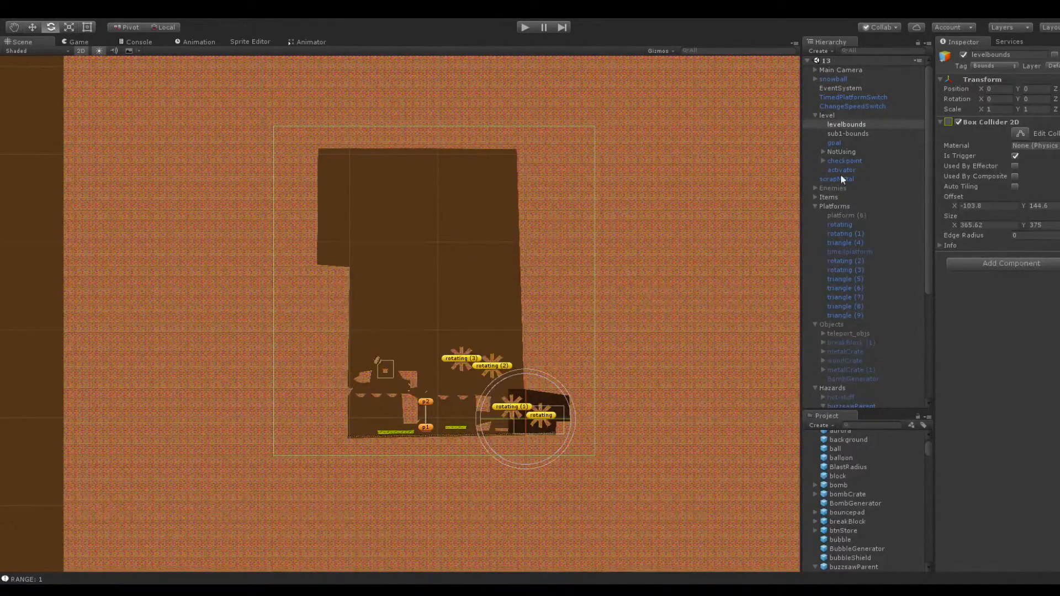
Move the goal object into the upper part of the level cavity at X -116.4, Y 284.1
click(833, 143)
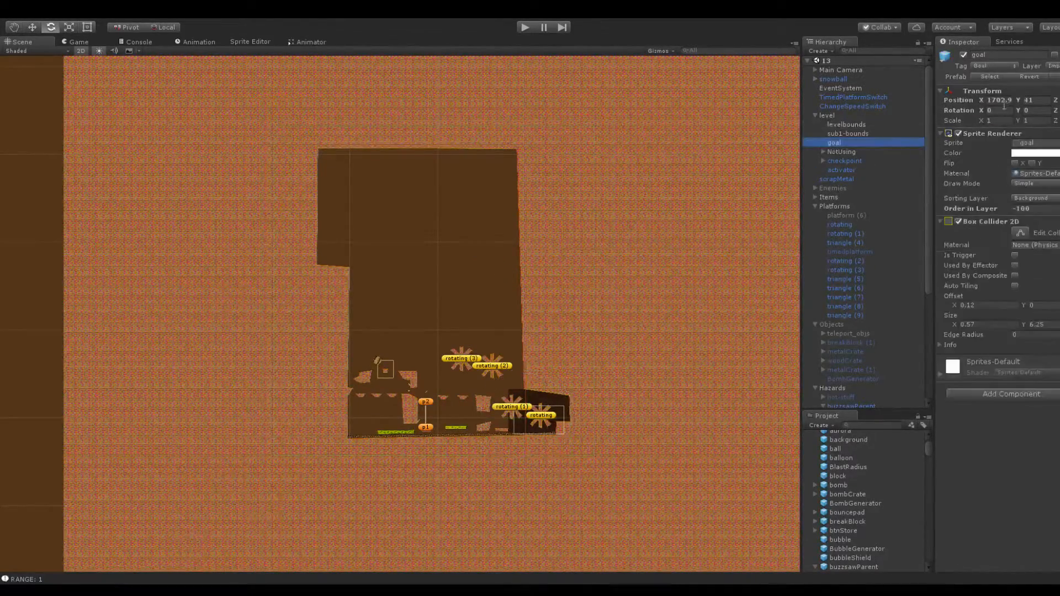
click(1000, 100)
text(0)
drag(1019, 101, 297, 194)
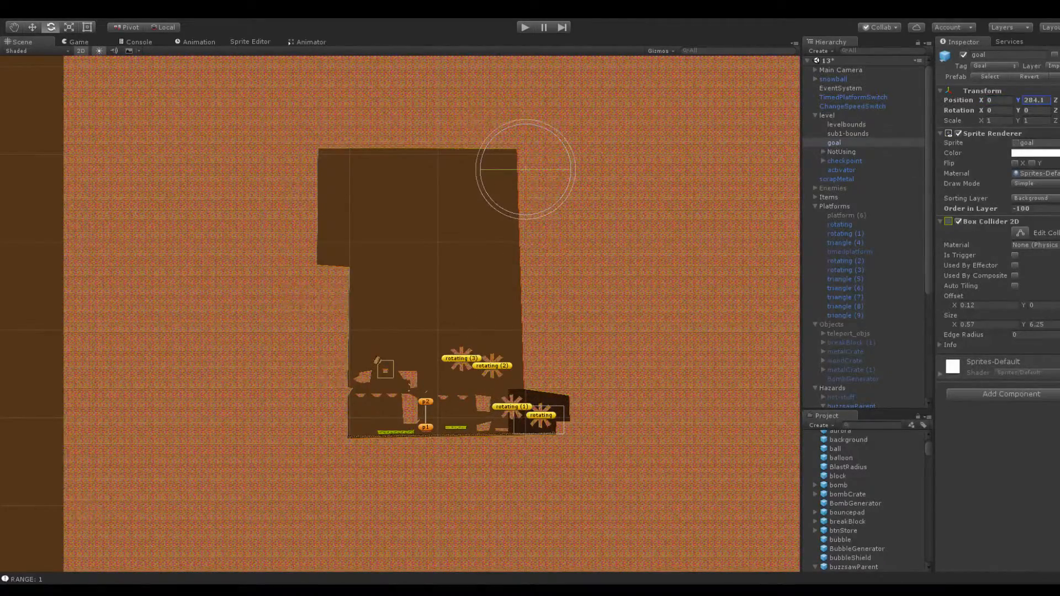
drag(981, 100, 634, 108)
middle_drag(532, 123, 500, 187)
scroll(533, 316, up, 15)
scroll(541, 267, down, 10)
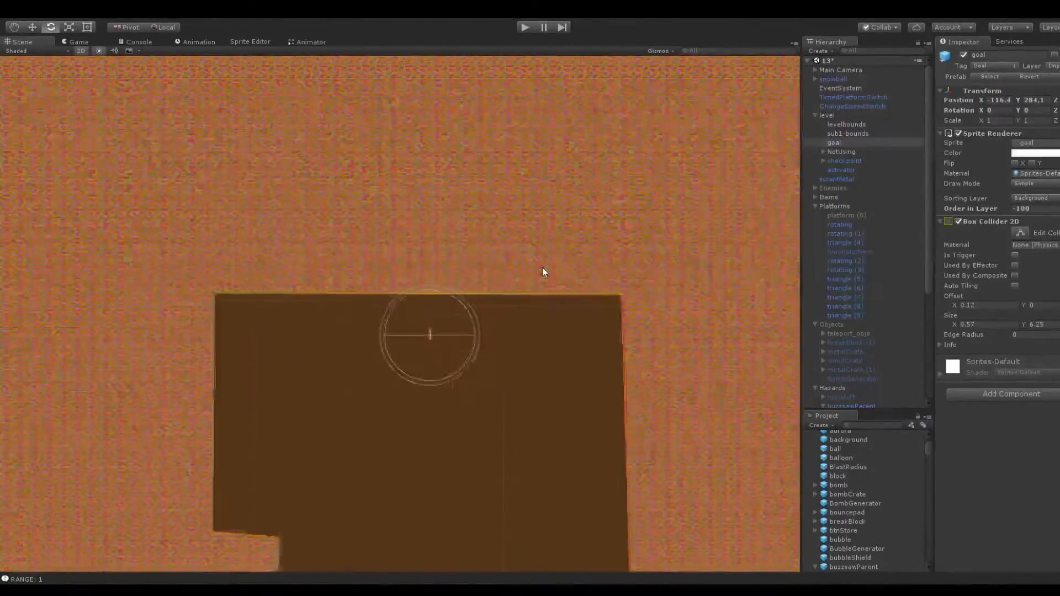
scroll(524, 309, down, 5)
scroll(511, 331, up, 8)
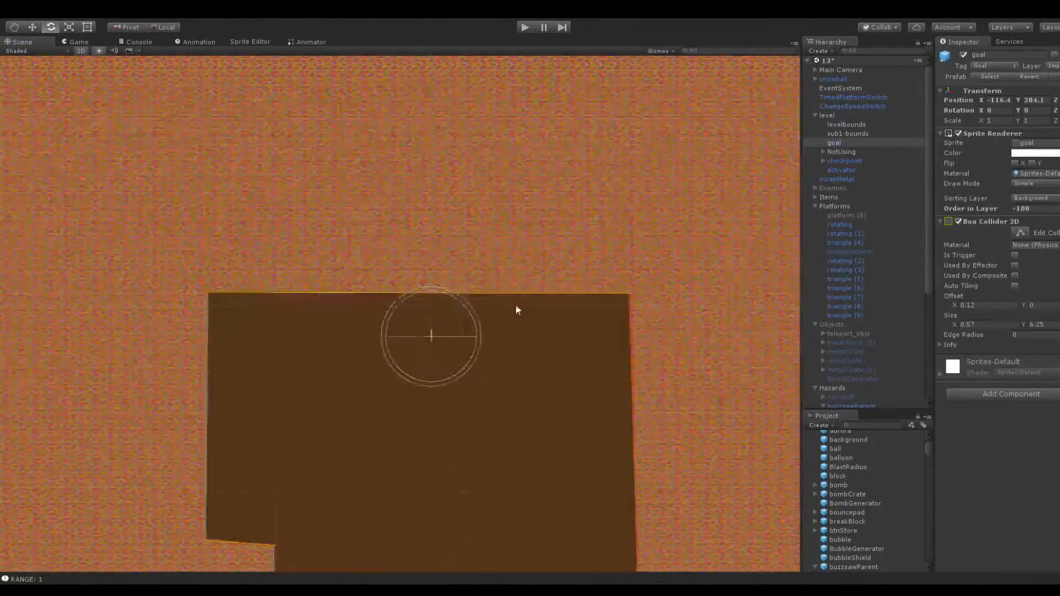
Reposition the goal object at X -256.1, Y 600
drag(981, 100, 1051, 102)
scroll(516, 259, down, 5)
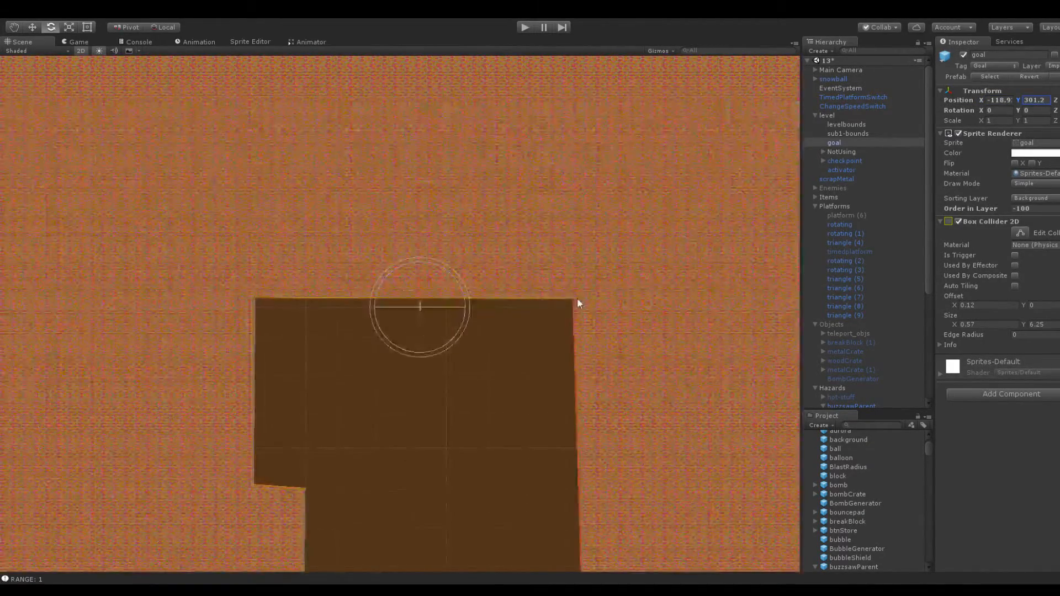
drag(981, 99, 866, 110)
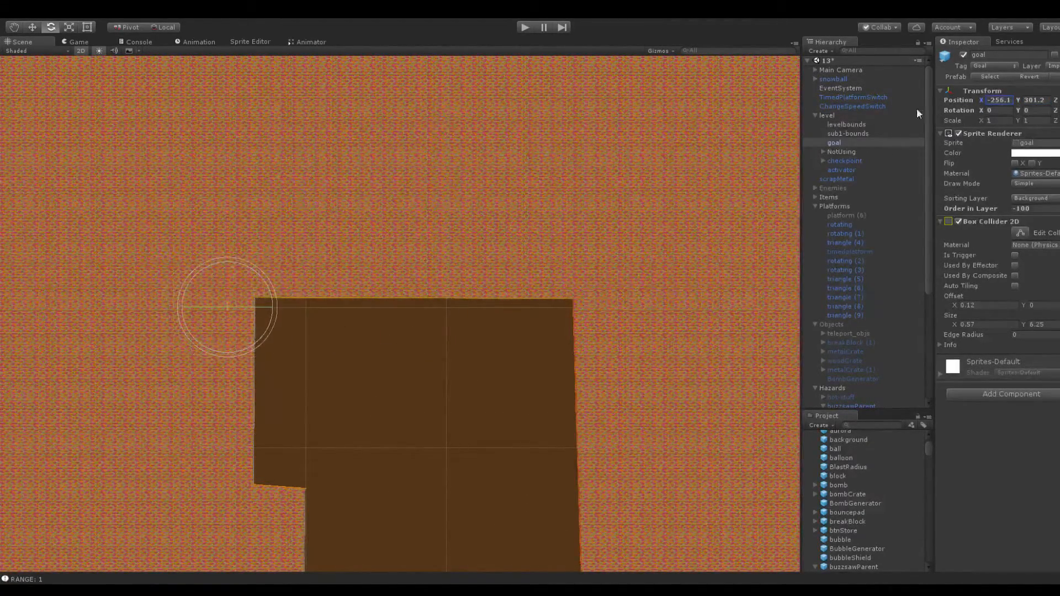
drag(1018, 100, 1045, 100)
text(600)
click(1000, 99)
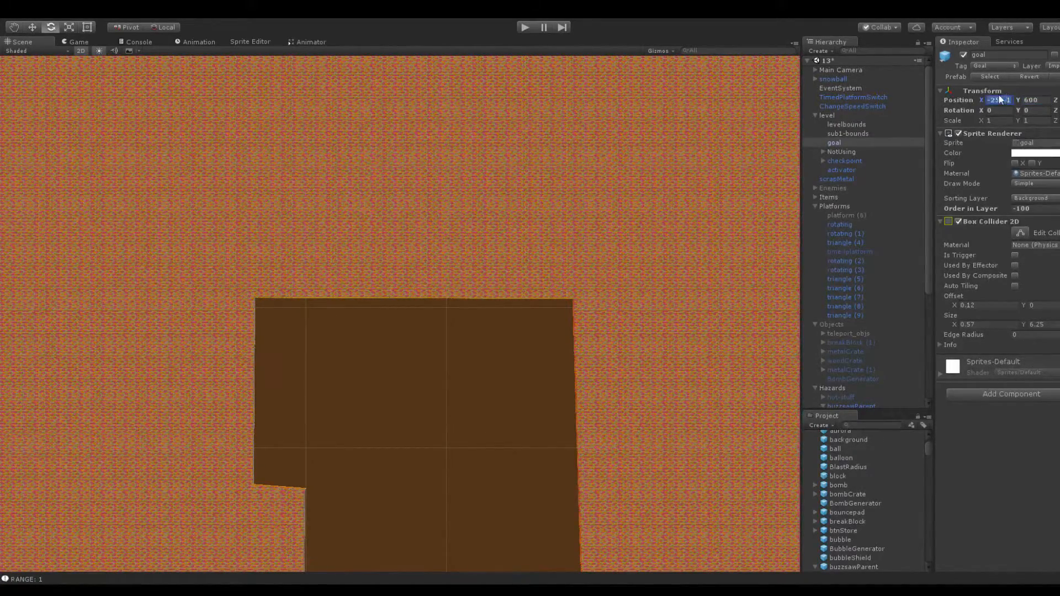
Extend the level cavity far upward by raising the two upper corner points of the surrounding terrain platform, moving the left one outward
click(464, 280)
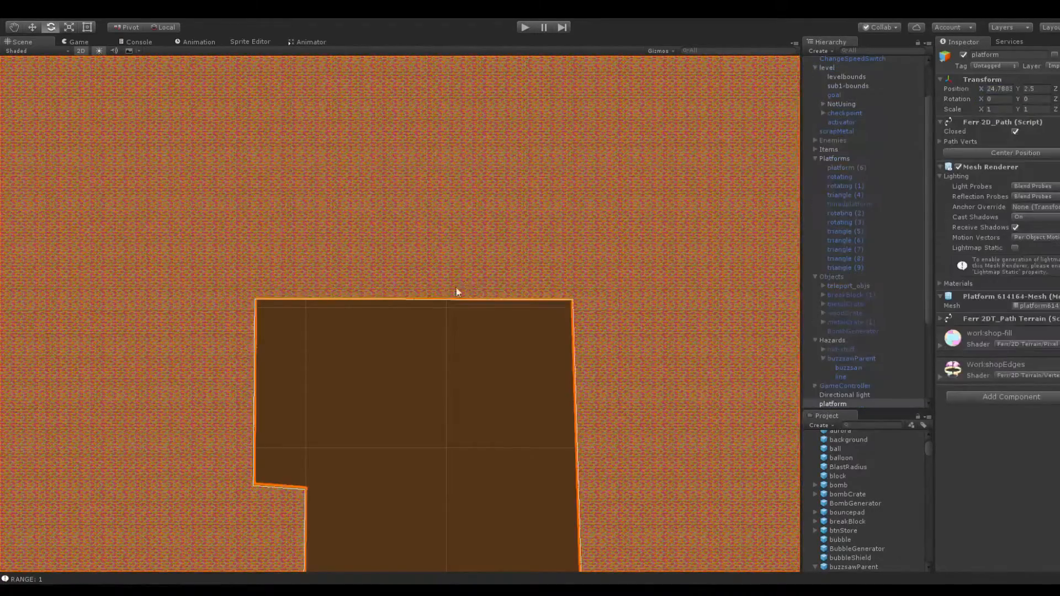
key(f)
drag(325, 308, 259, 128)
drag(489, 311, 501, 93)
scroll(844, 220, up, 2)
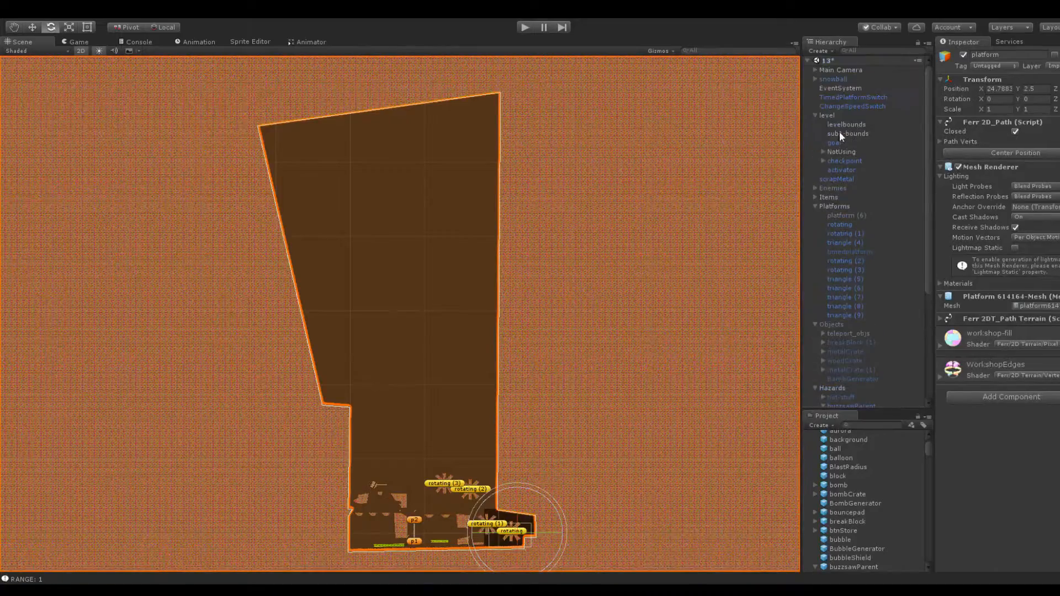
Reposition the goal object at X -400, Y 600
click(842, 143)
scroll(541, 151, down, 2)
middle_drag(386, 189, 487, 215)
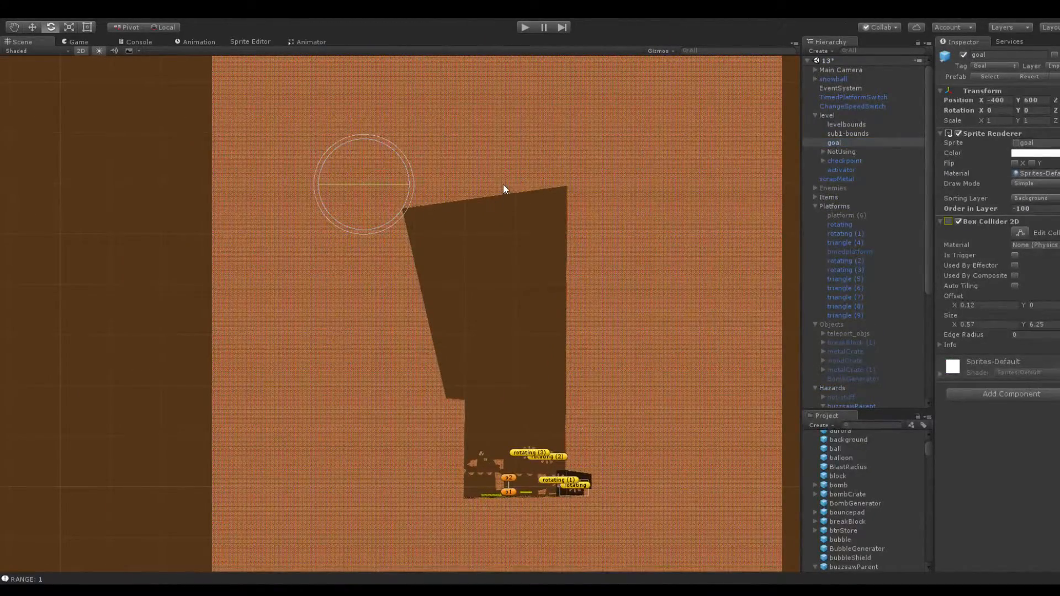
Widen the cavity by moving the terrain platform's upper-left corner up and outward and shifting the ledge corner below it up and left
click(524, 182)
scroll(406, 166, up, 3)
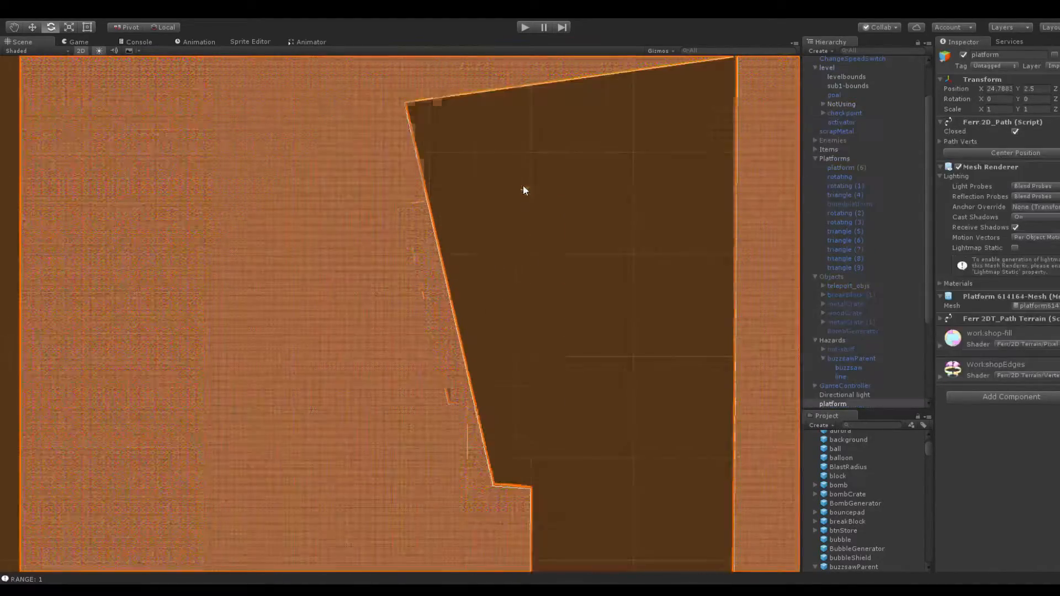
drag(405, 103, 230, 21)
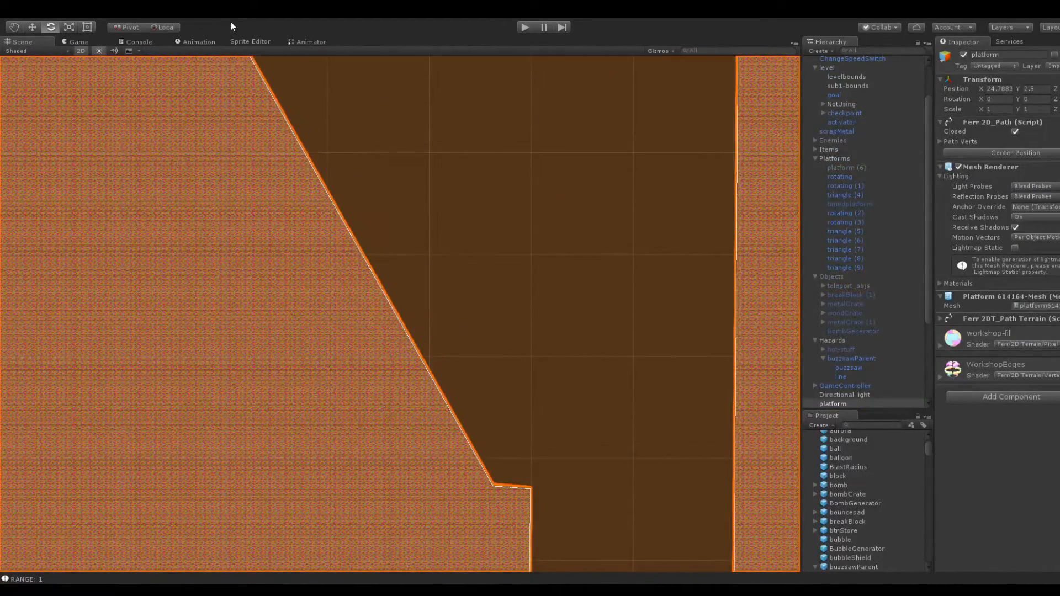
scroll(435, 282, down, 2)
drag(261, 91, 295, 92)
drag(469, 446, 313, 192)
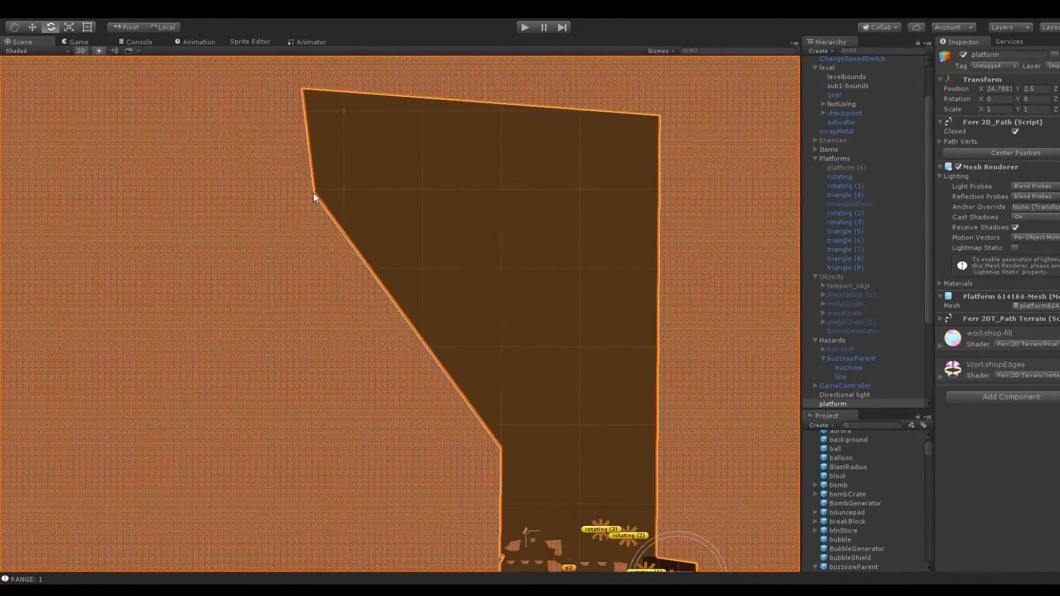
Bend the cavity's sloping left wall by inserting an extra path point partway along the slope
click(573, 260)
click(362, 205)
scroll(469, 342, down, 3)
scroll(488, 334, up, 6)
middle_drag(491, 332, 507, 138)
scroll(508, 224, up, 5)
middle_drag(550, 205, 662, 415)
middle_drag(512, 212, 441, 129)
scroll(530, 299, up, 5)
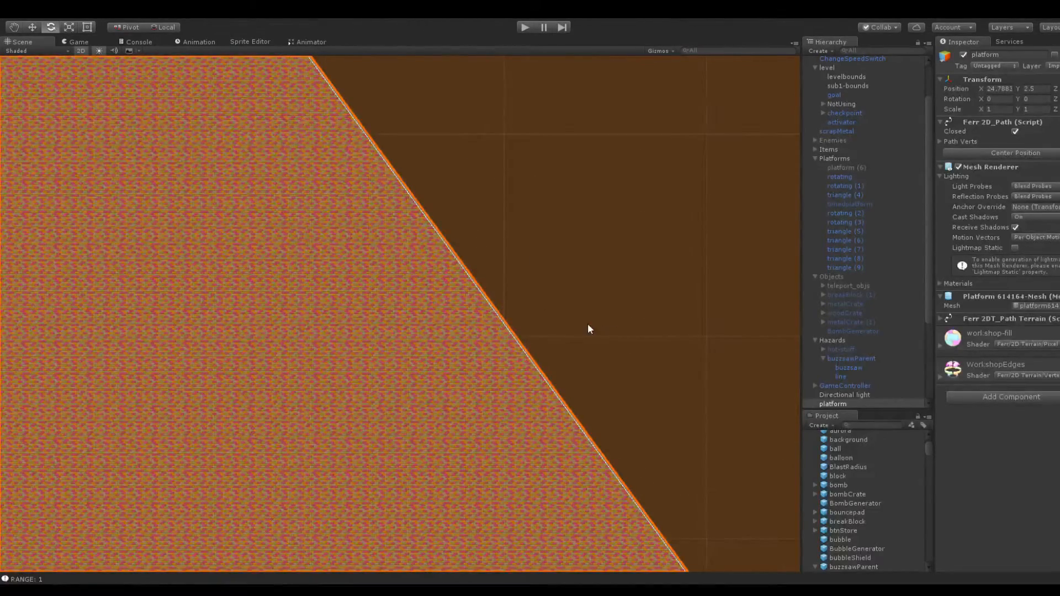
scroll(587, 323, up, 4)
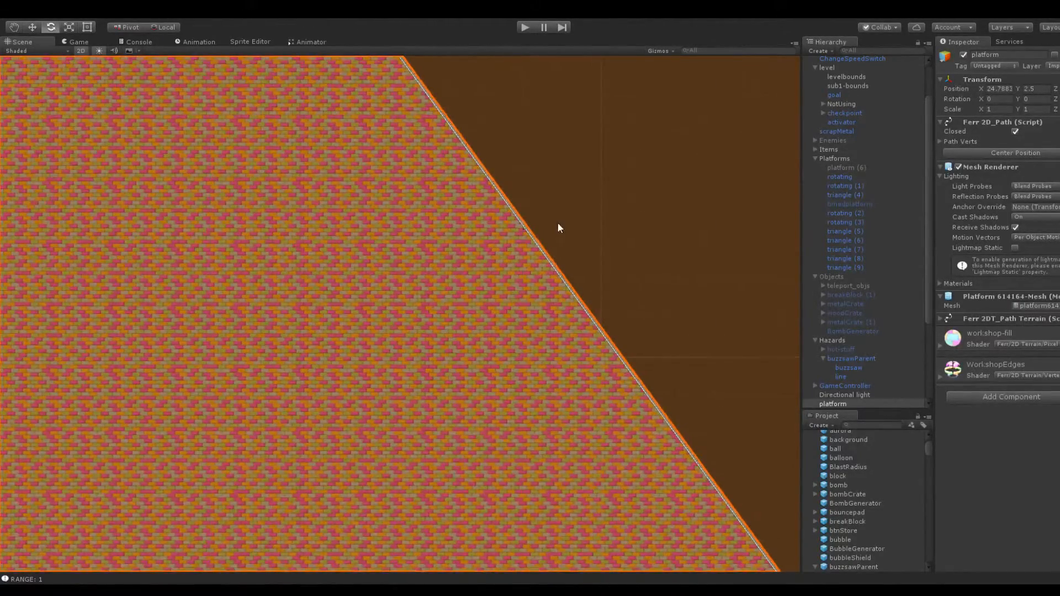
middle_drag(558, 227, 461, 279)
scroll(461, 270, up, 3)
drag(438, 253, 409, 348)
scroll(397, 239, down, 4)
middle_drag(397, 239, 582, 378)
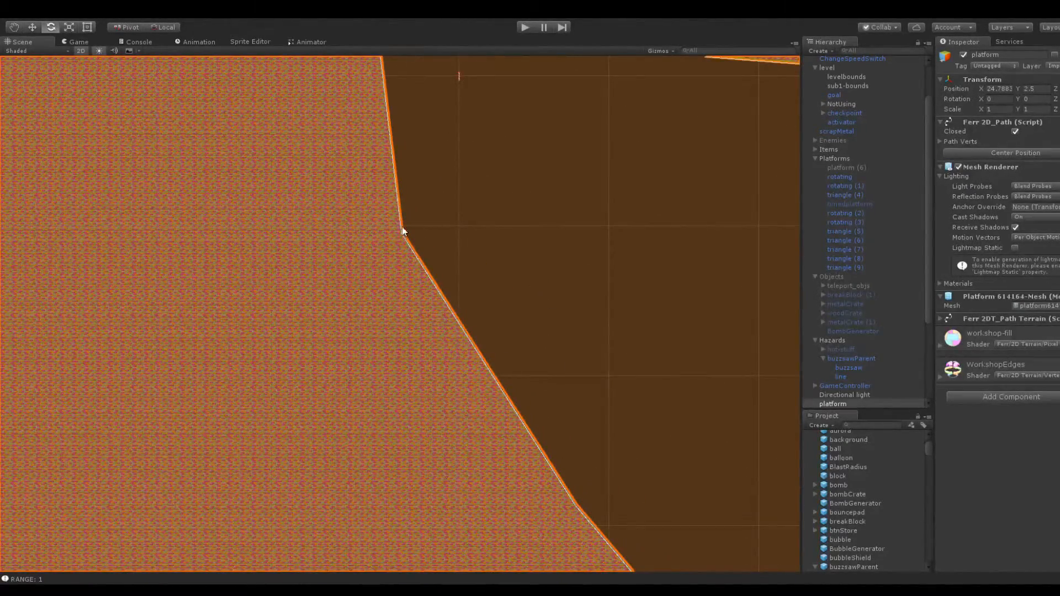
Lower the corner point where the cavity's upper-left wall meets the slope
scroll(433, 224, up, 3)
middle_drag(478, 171, 467, 217)
scroll(440, 250, up, 8)
drag(385, 224, 381, 323)
scroll(519, 220, down, 6)
Slightly raise the terrain platform's upper-right corner point to flatten the cavity's ceiling
click(554, 185)
scroll(549, 213, down, 9)
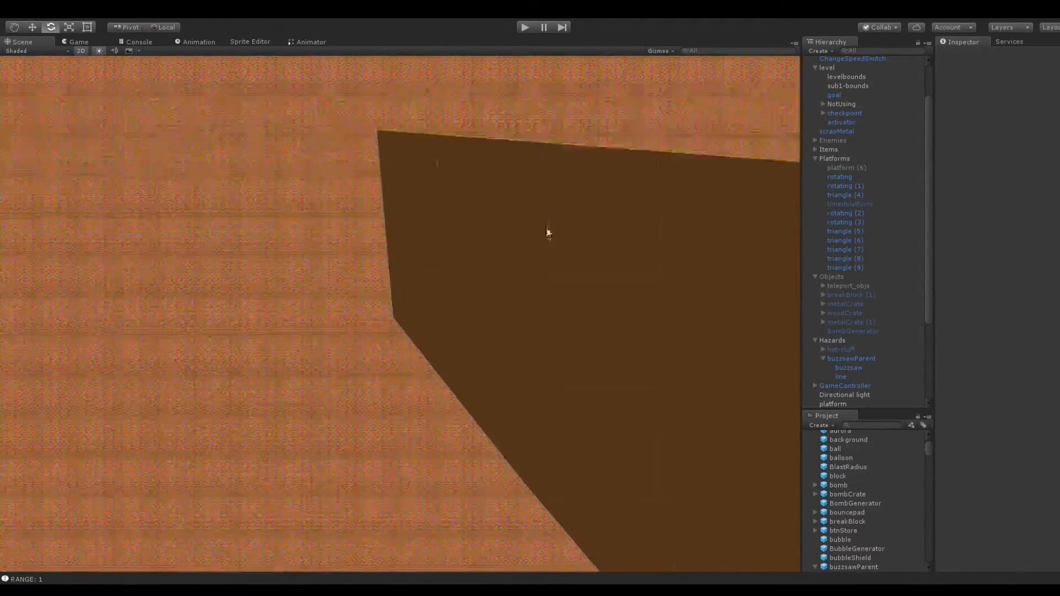
scroll(548, 229, down, 3)
click(497, 279)
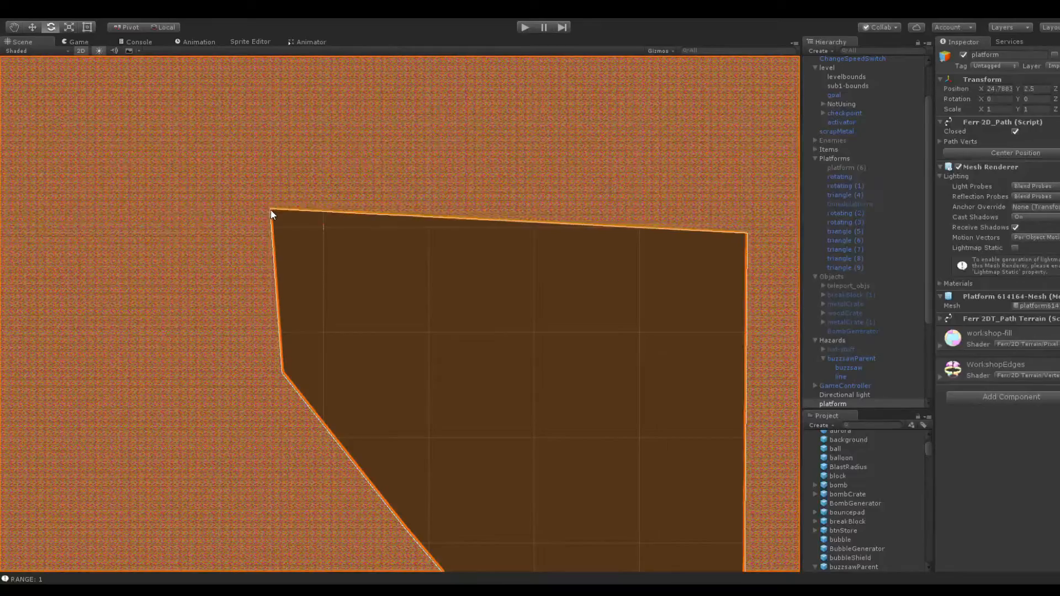
drag(744, 233, 744, 224)
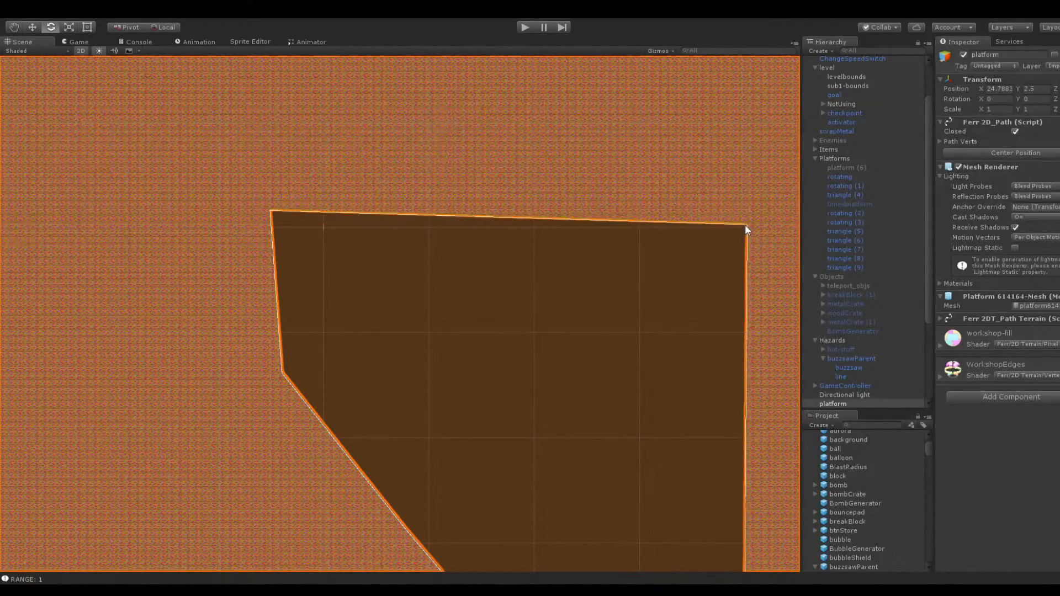
click(643, 291)
Reshape the sloping left wall into a near-vertical drop ending in a short ledge and a lower slope
middle_drag(572, 338, 631, 114)
click(443, 333)
scroll(520, 281, up, 5)
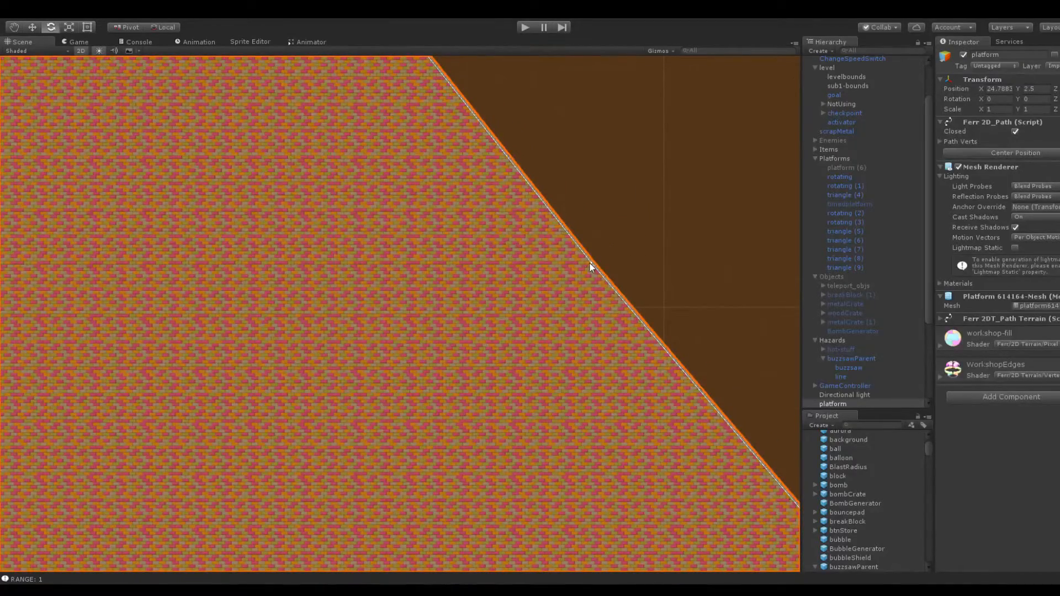
middle_drag(685, 377, 458, 198)
middle_drag(579, 296, 608, 287)
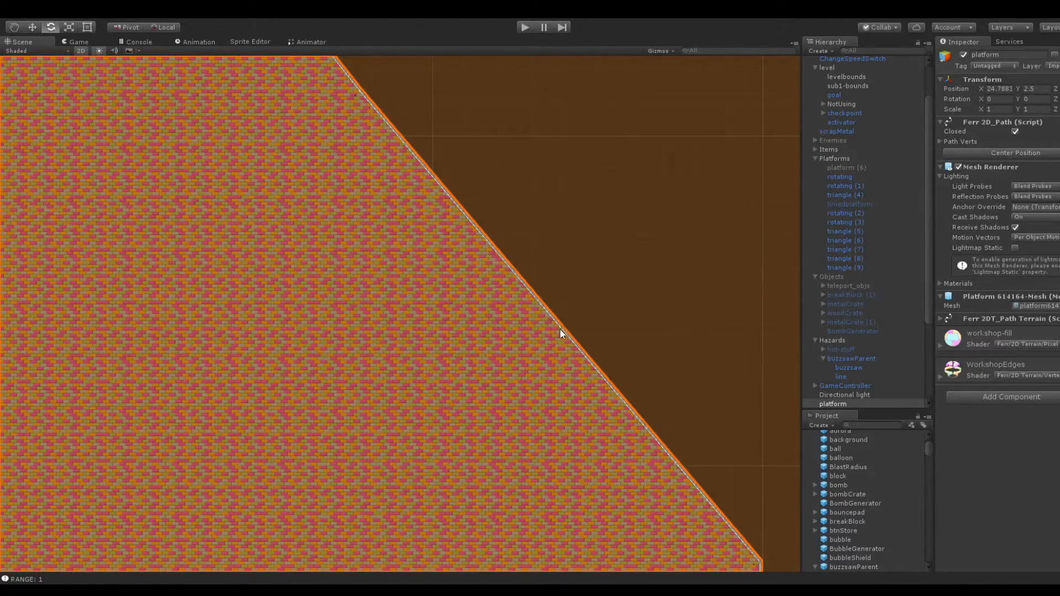
scroll(599, 298, up, 8)
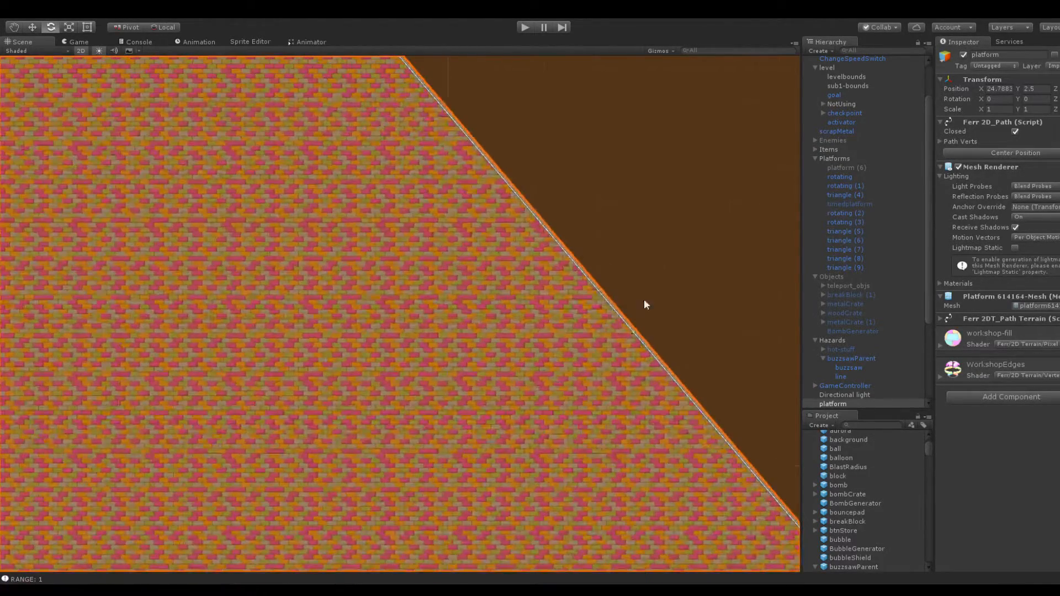
drag(633, 333, 480, 313)
drag(411, 151, 347, 300)
middle_drag(596, 299, 416, 145)
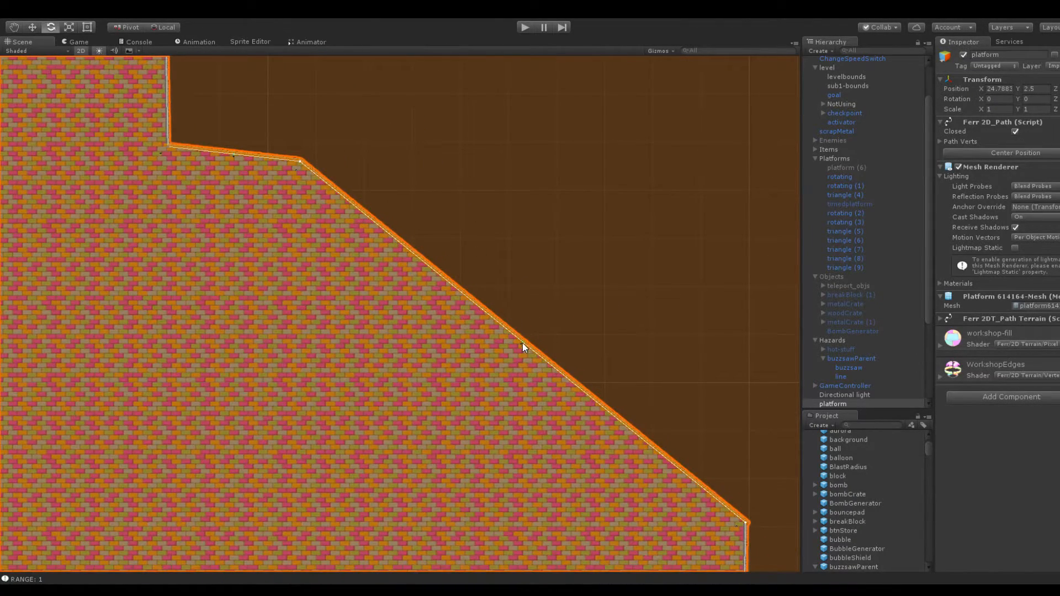
Round off the lower slope by adding a path point near its outer end and lowering the neighbouring ledge points
drag(522, 342, 661, 299)
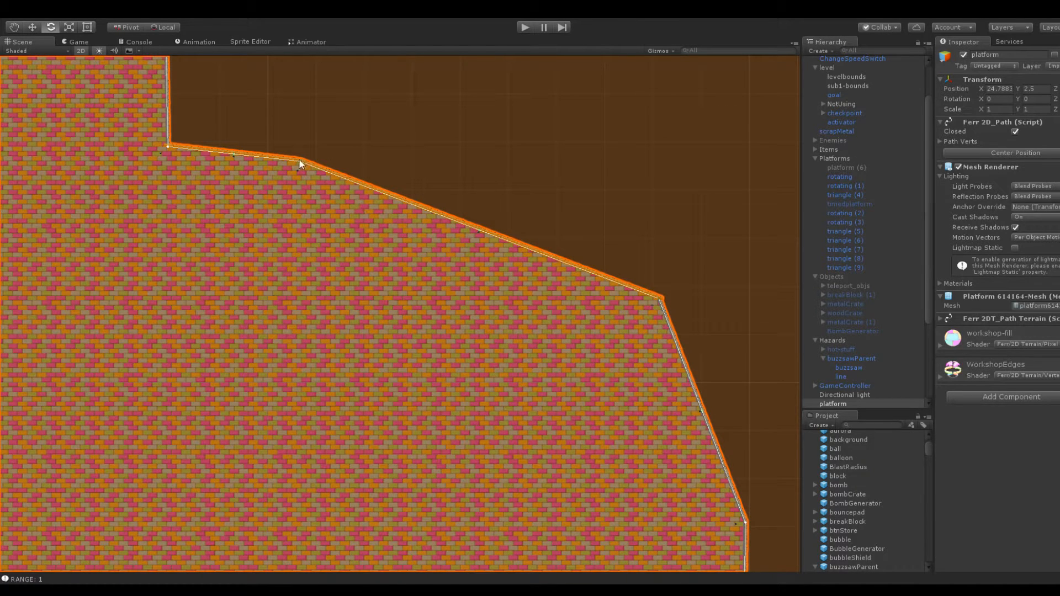
drag(299, 159, 333, 252)
drag(658, 301, 666, 345)
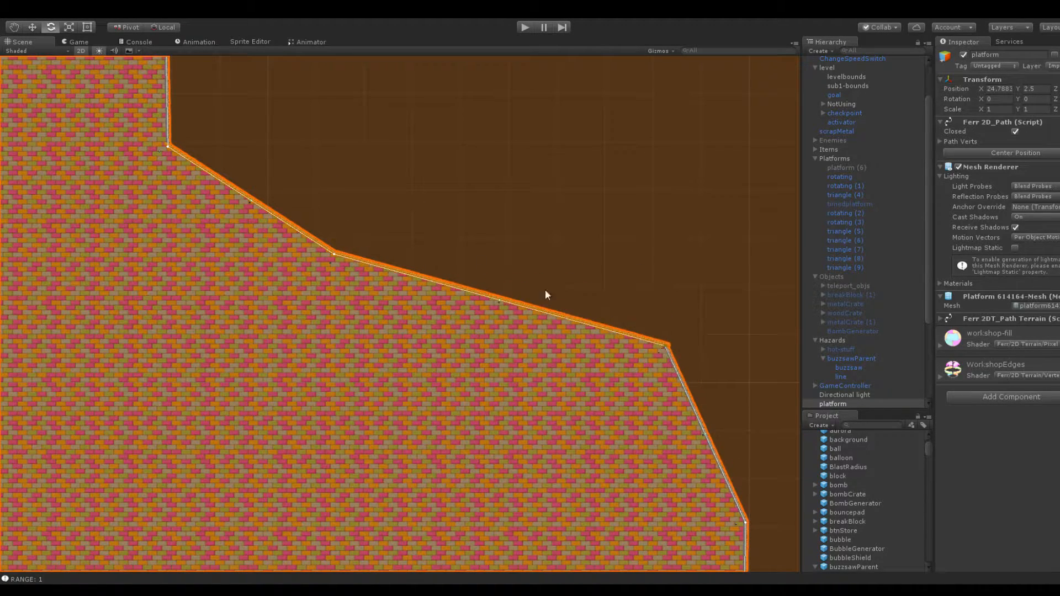
drag(168, 147, 176, 198)
Examine the reshaped left wall and how it joins the lower part of the level
middle_drag(531, 255, 314, 133)
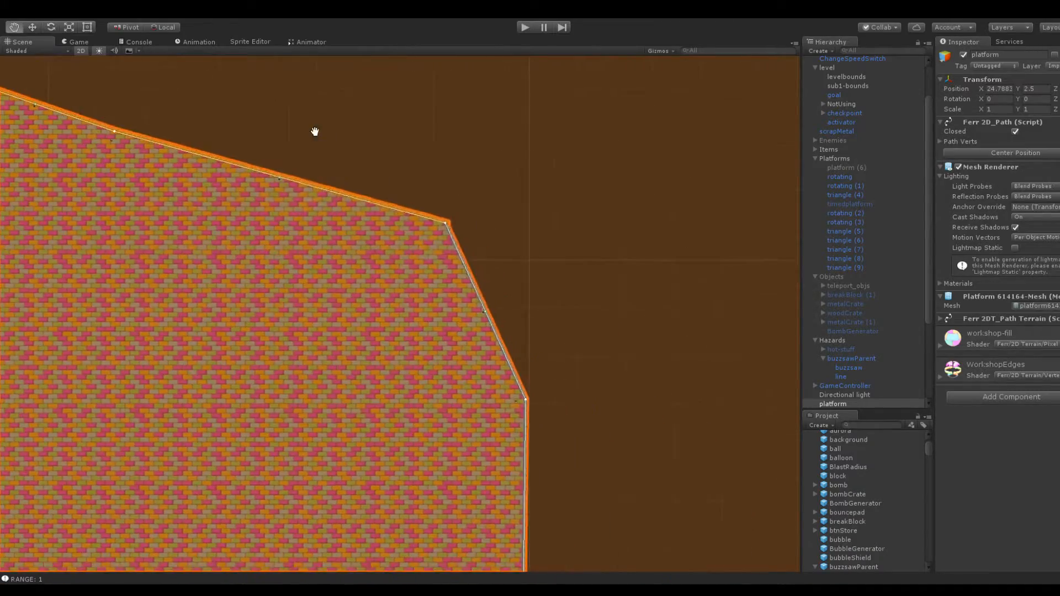
scroll(551, 326, down, 5)
middle_drag(551, 330, 537, 170)
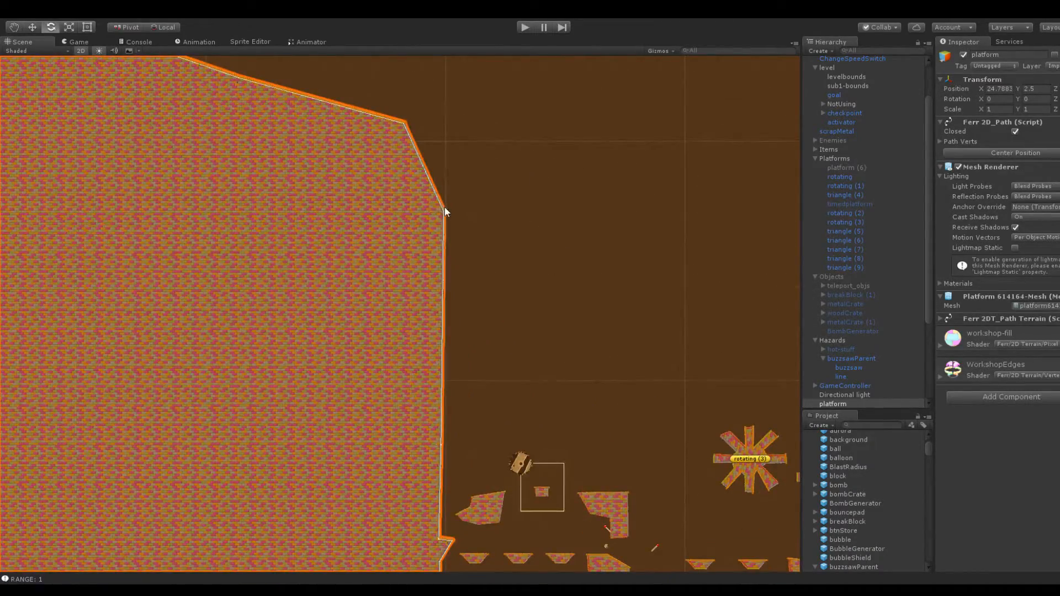
click(571, 224)
middle_drag(573, 227, 372, 144)
scroll(525, 271, down, 4)
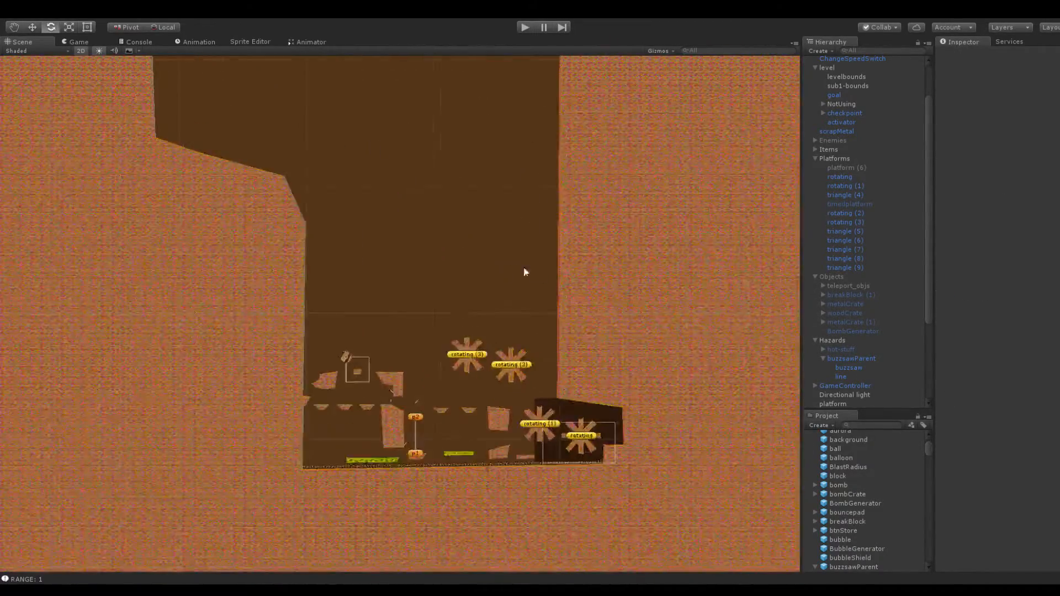
middle_drag(525, 271, 541, 186)
scroll(541, 269, up, 4)
middle_drag(712, 307, 638, 293)
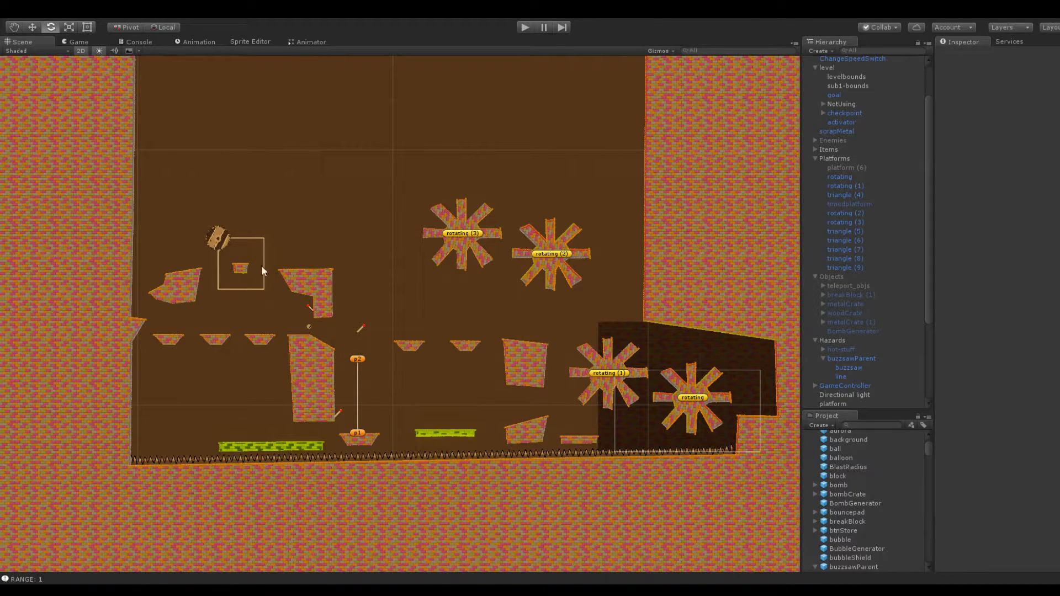
Examine the gap between the buzzsaw, the L-shaped brick platform and the rotating platforms
middle_drag(291, 190, 383, 282)
scroll(281, 331, up, 5)
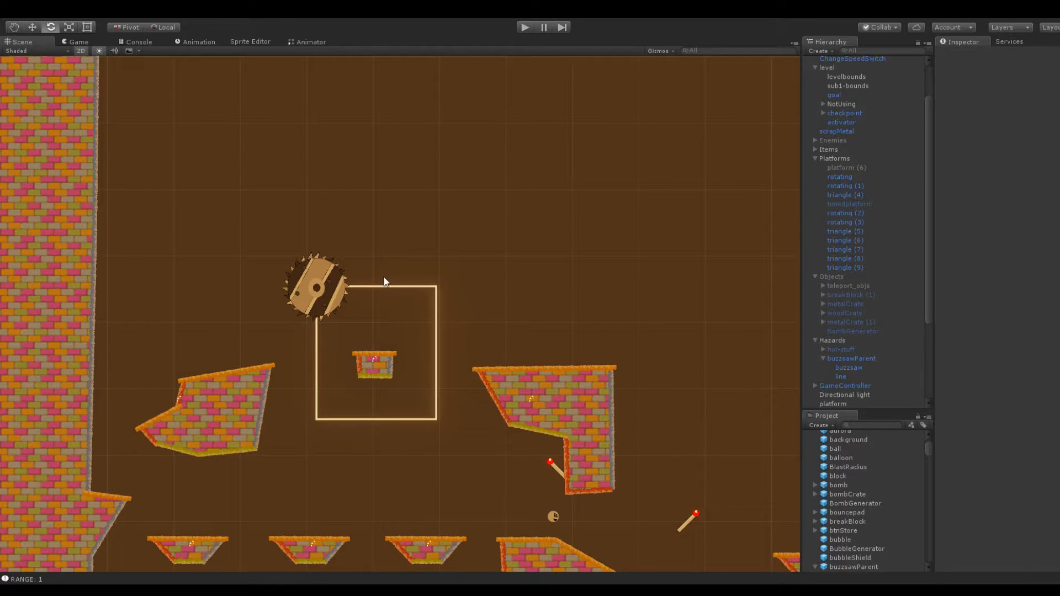
middle_drag(387, 260, 248, 240)
middle_drag(385, 304, 343, 285)
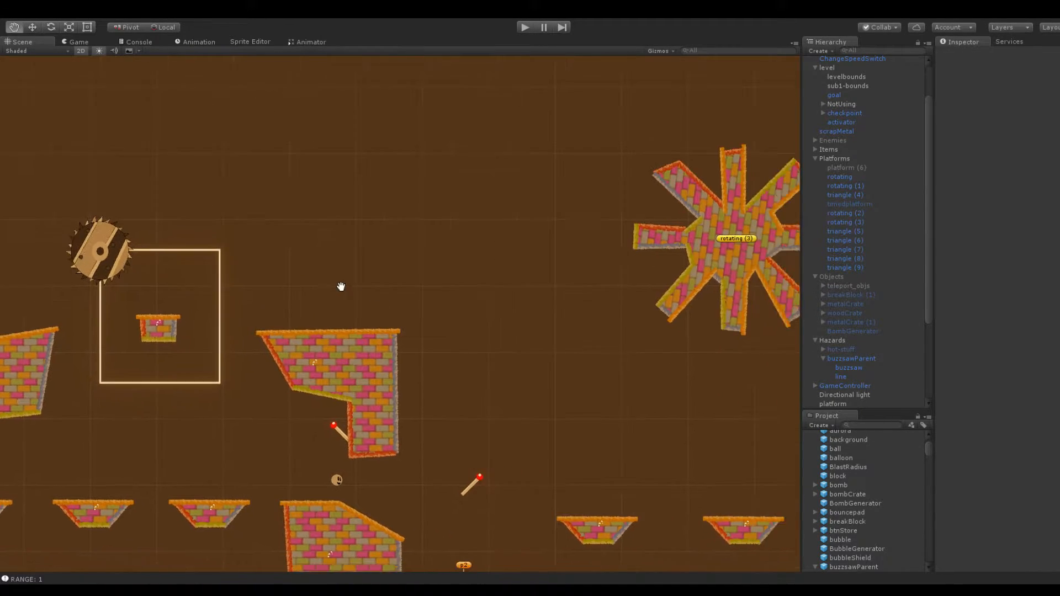
middle_drag(504, 276, 426, 296)
middle_drag(330, 254, 508, 190)
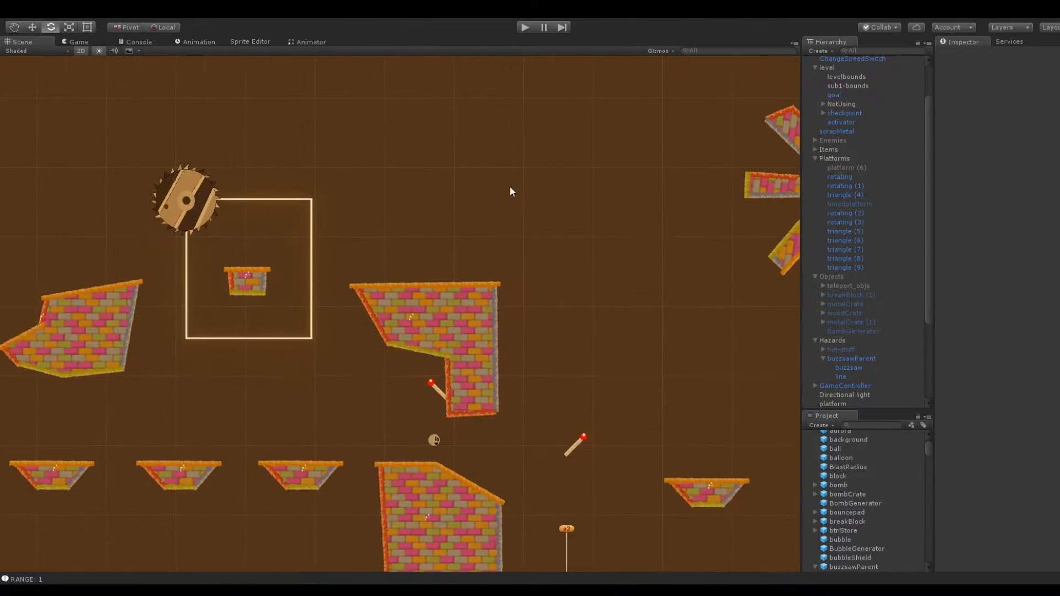
key(e)
click(472, 338)
click(851, 402)
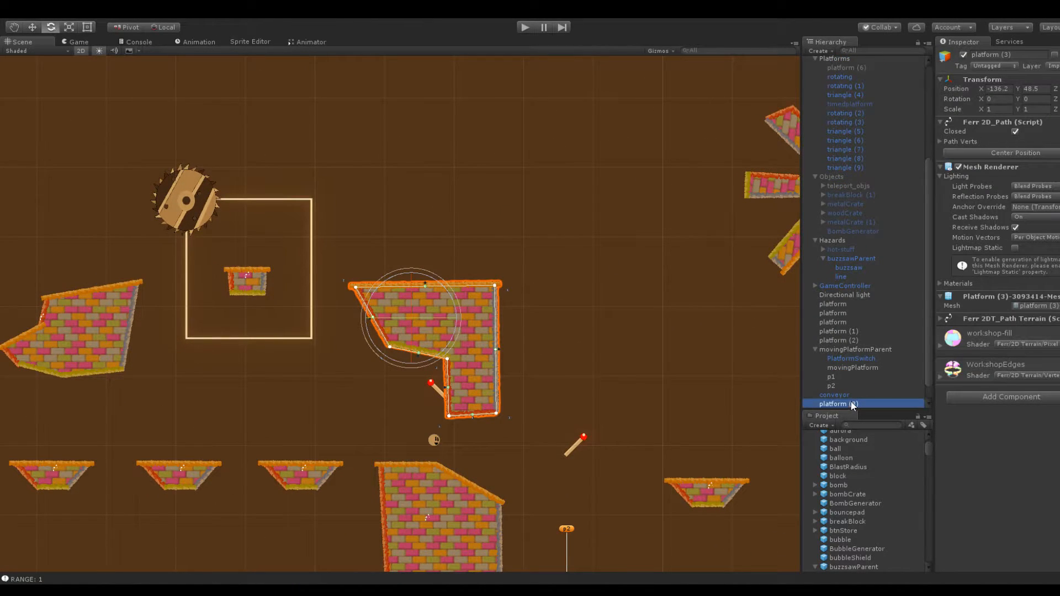
click(522, 215)
scroll(540, 260, down, 3)
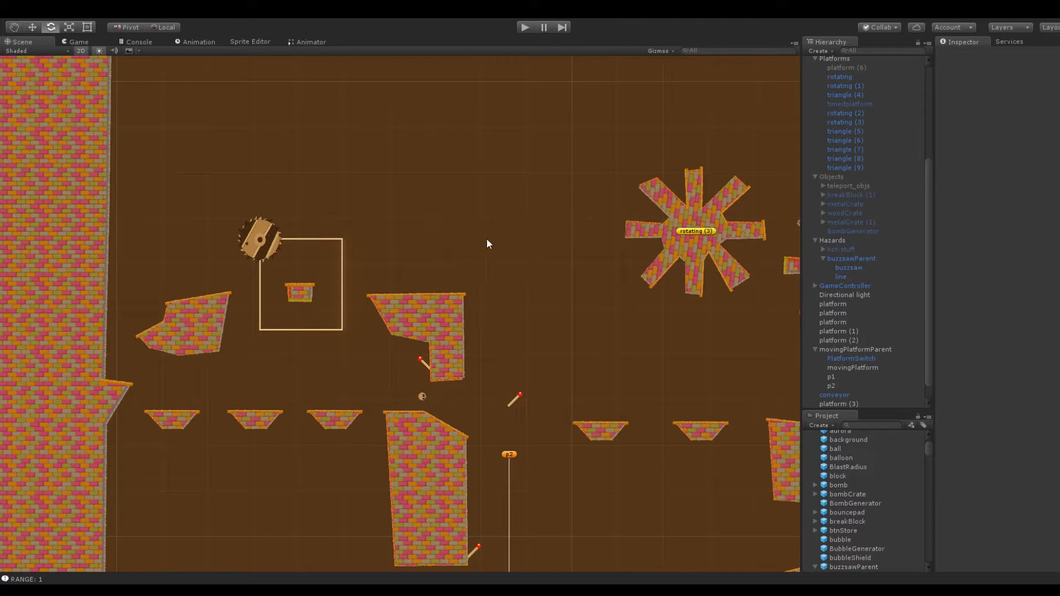
Duplicate the small brick platform inside the buzzsaw's track and place the copy at X -126.9, Y 61.4, above the L-shaped platform
click(303, 293)
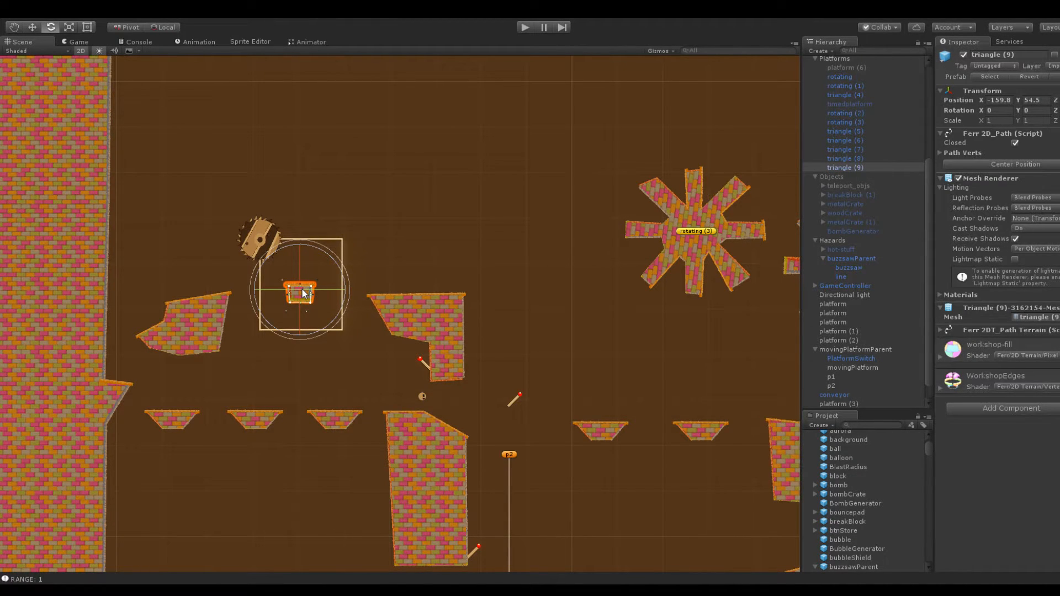
scroll(315, 195, up, 3)
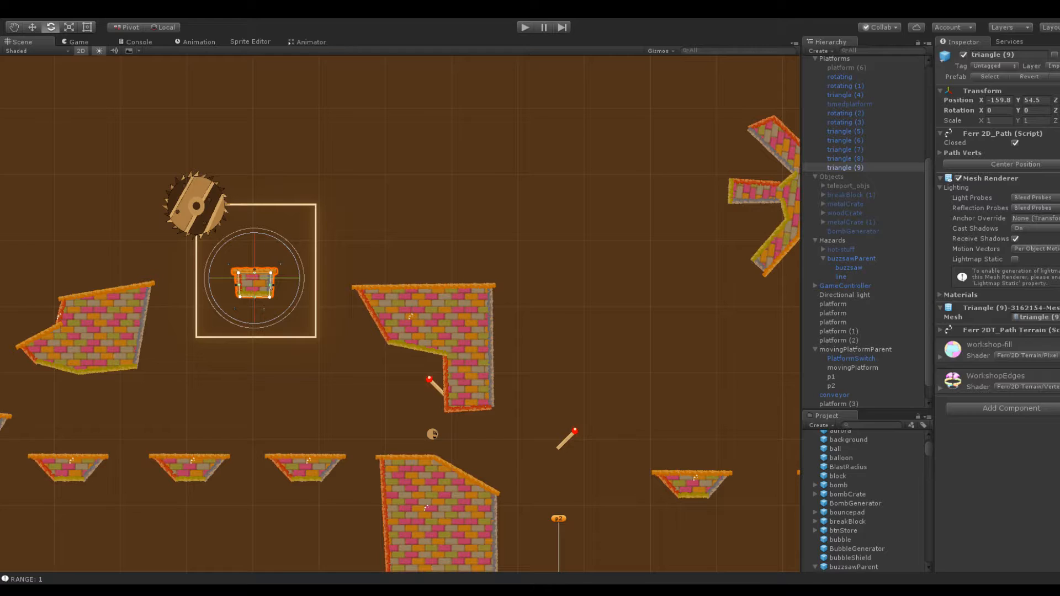
middle_drag(222, 243, 290, 288)
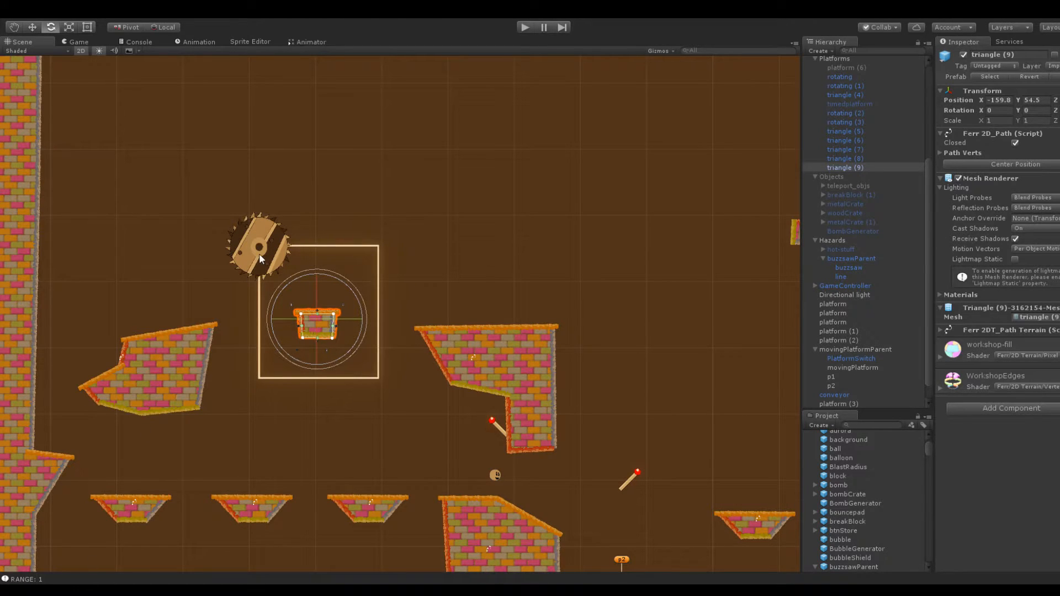
scroll(261, 252, up, 3)
click(295, 286)
click(286, 329)
click(844, 166)
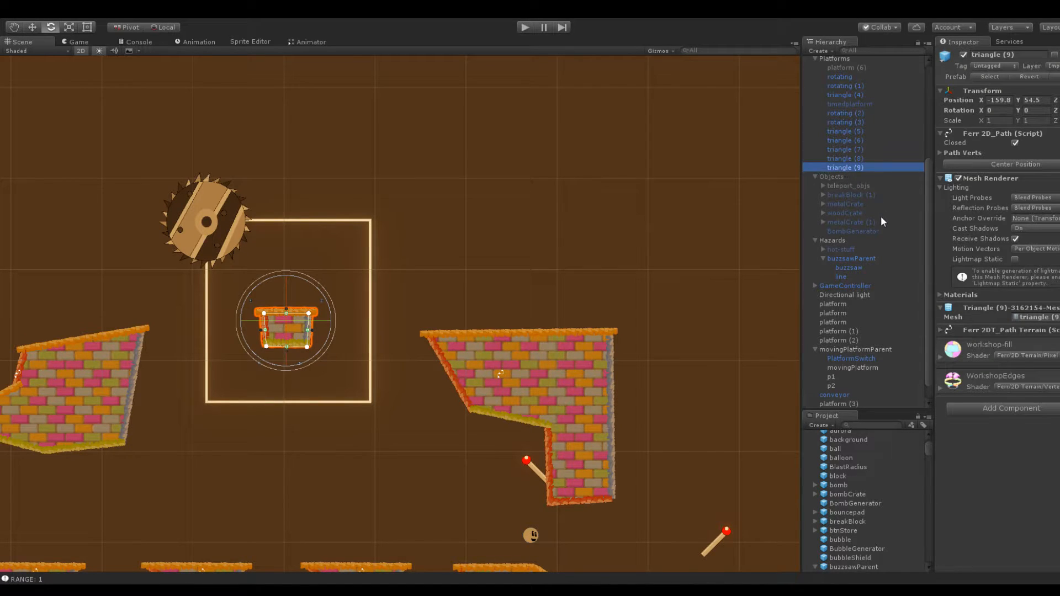
key(ctrl+d)
drag(984, 98, 1031, 104)
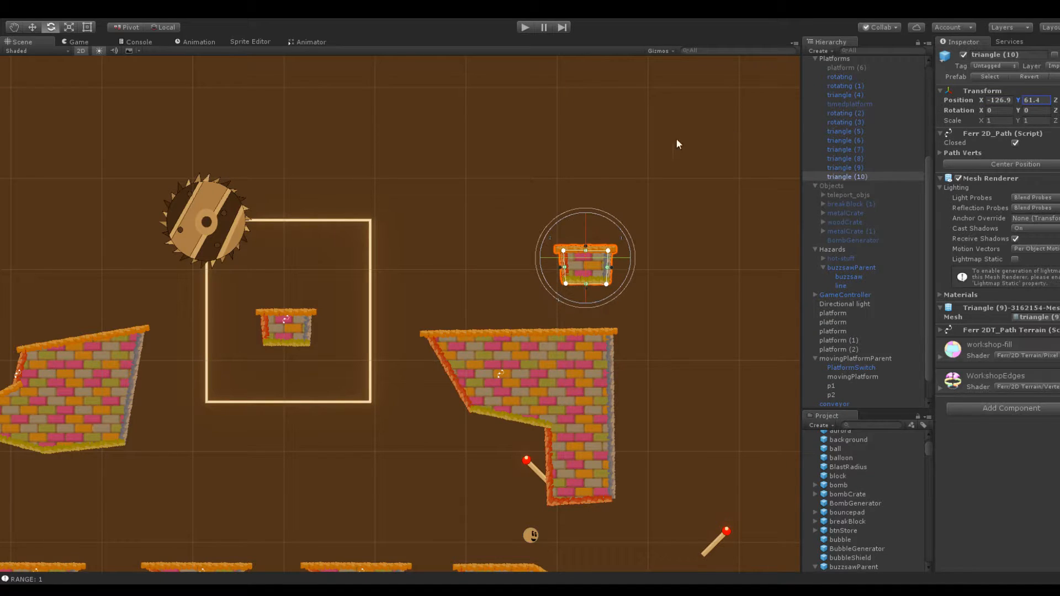
click(616, 148)
Shift the copied small brick platform toward the rotating platforms, to X -116.5
scroll(569, 148, down, 2)
middle_drag(540, 167, 402, 138)
click(419, 247)
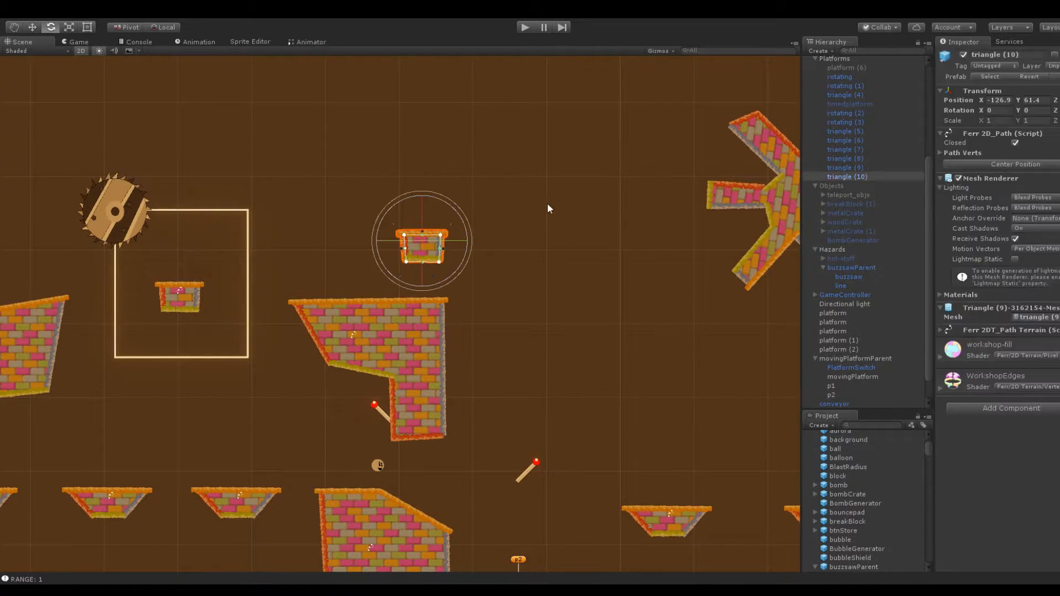
drag(982, 100, 1011, 109)
click(666, 187)
Duplicate the small brick platform above the L-shaped platform and place the copy at X -103.2, Y 69.3
click(519, 250)
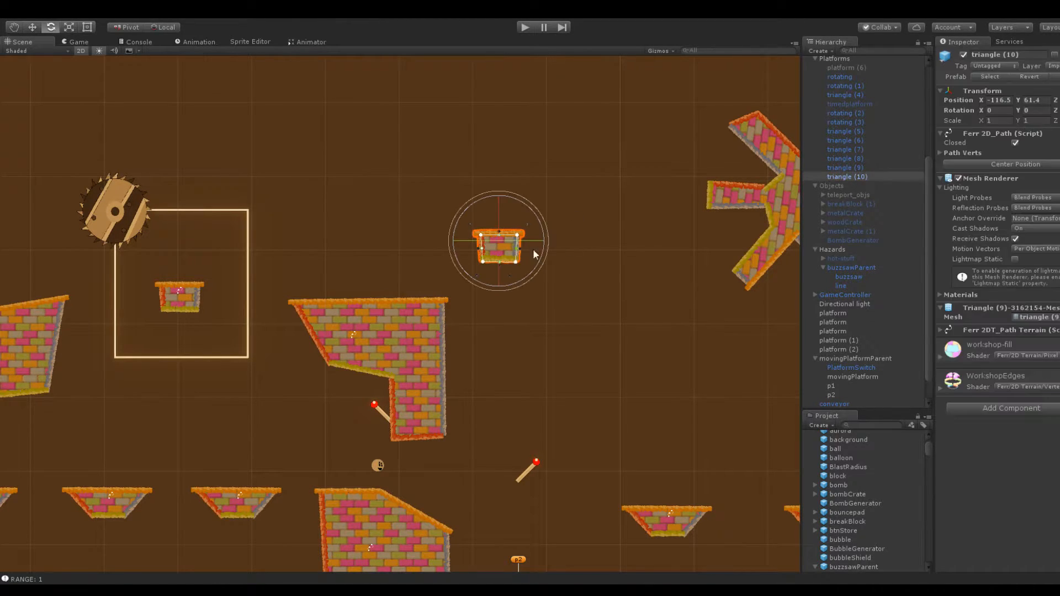
key(ctrl+d)
drag(983, 101, 1040, 110)
click(554, 140)
key(q)
middle_drag(564, 158, 533, 183)
click(579, 199)
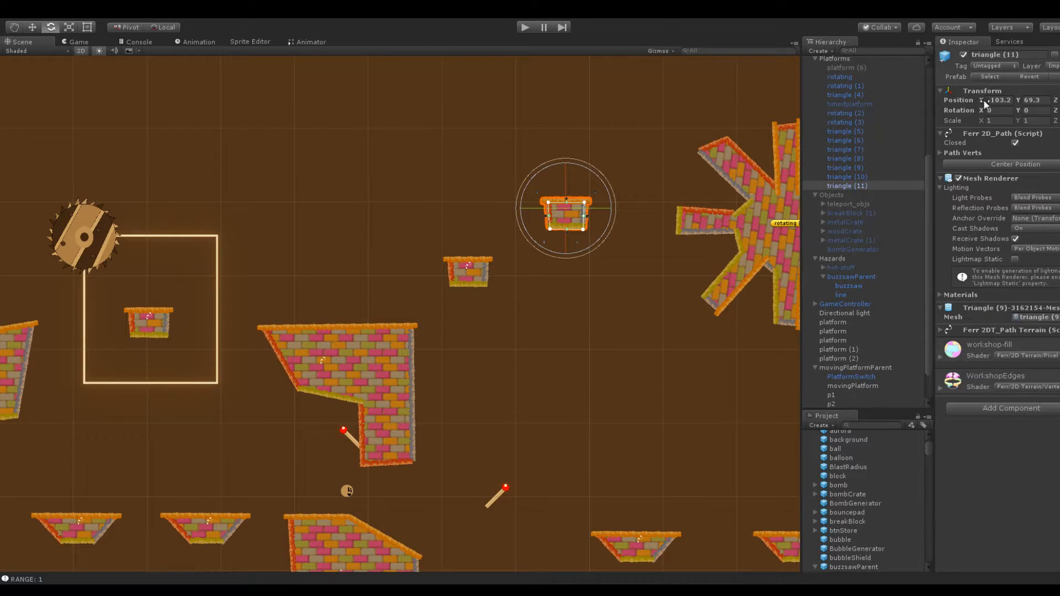
Nudge the small brick platform nearest the rotating platform to X -104.2
drag(978, 101, 982, 99)
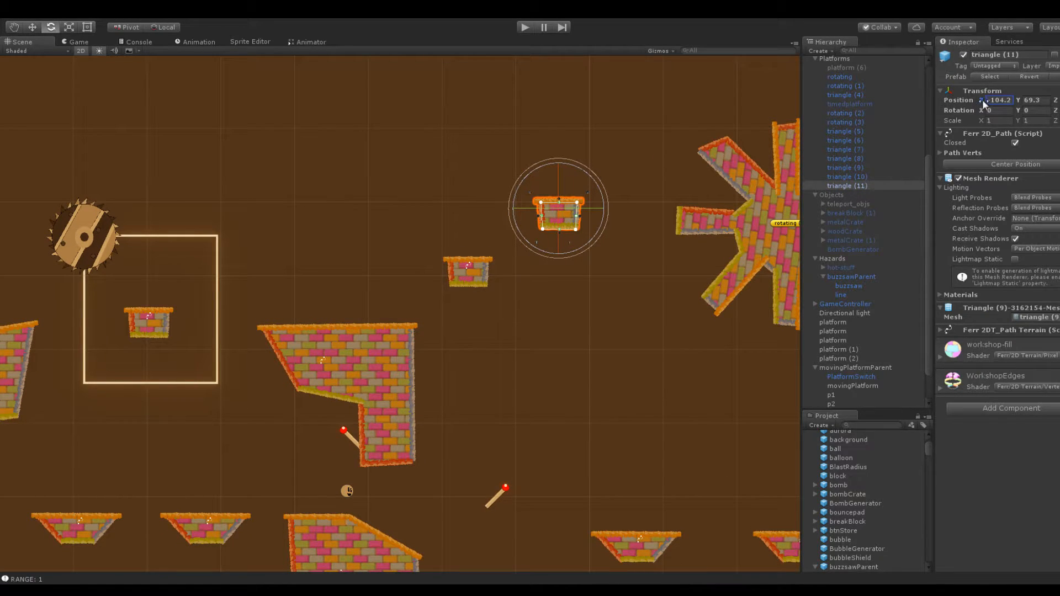
click(574, 126)
middle_drag(576, 127, 565, 152)
click(458, 301)
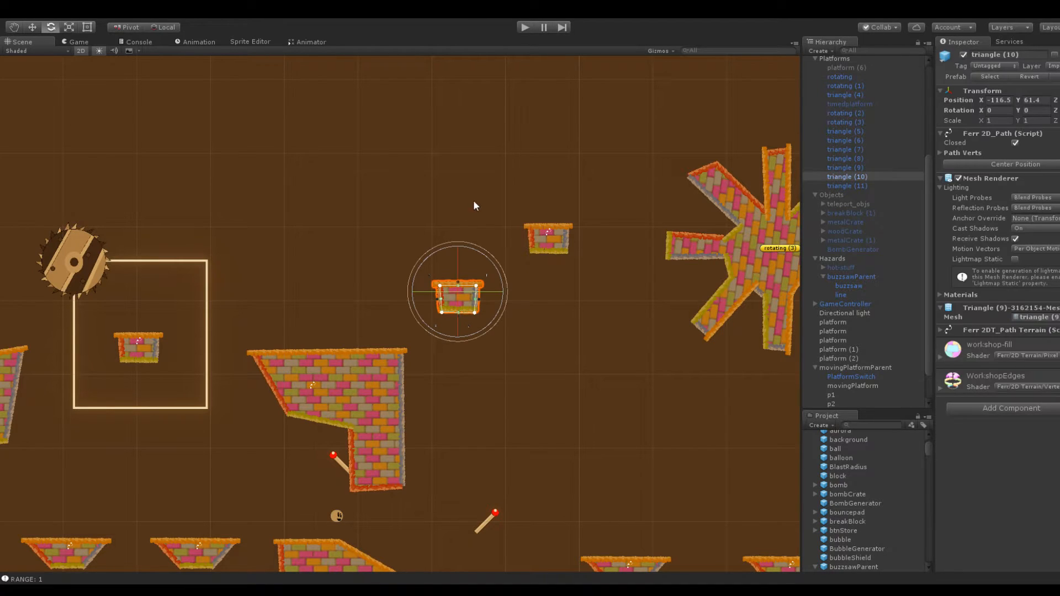
Duplicate the buzzsawParent object and place the copy around the middle small brick platform, at X -137.1, Y 61.2
click(480, 177)
scroll(477, 177, up, 3)
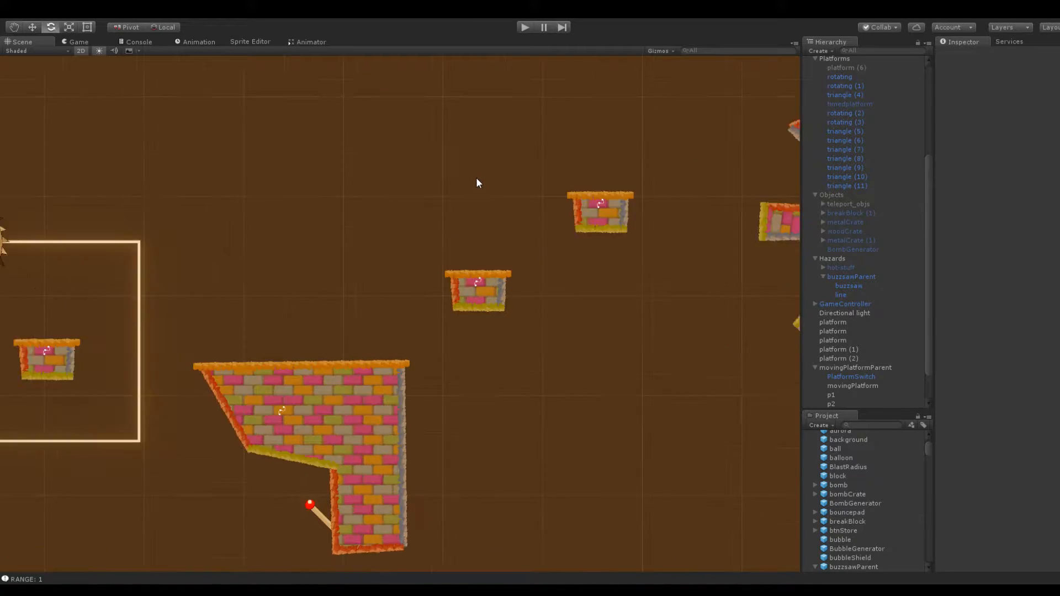
scroll(477, 180, down, 5)
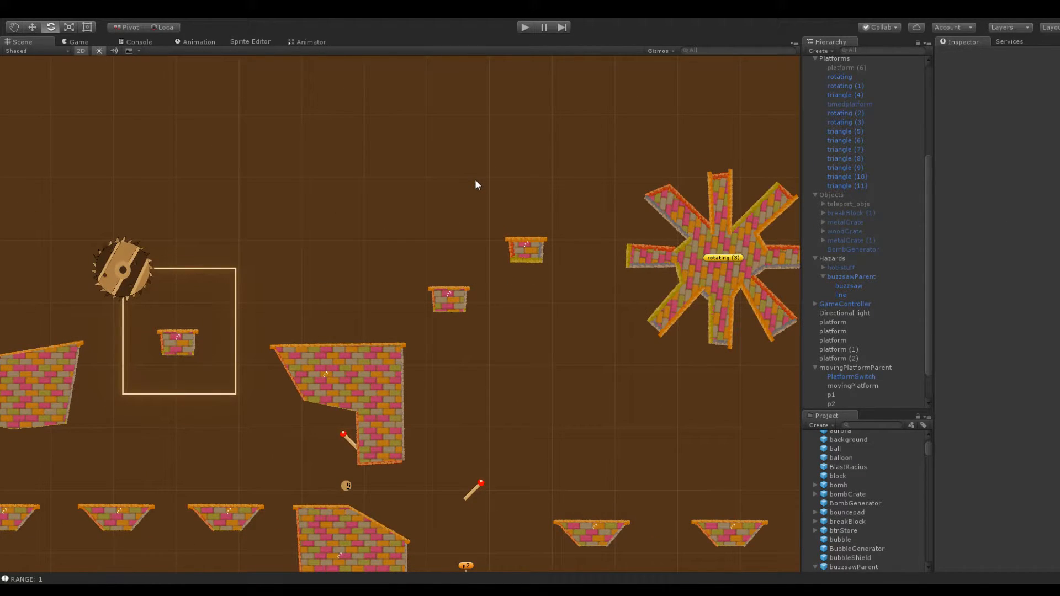
scroll(476, 181, up, 3)
scroll(491, 196, down, 2)
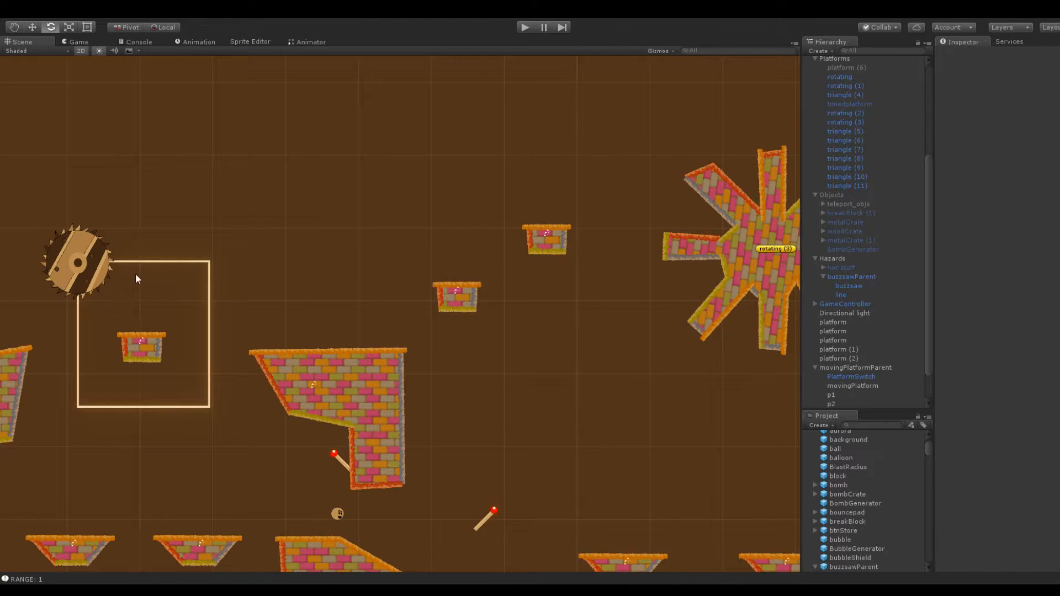
click(88, 264)
click(845, 277)
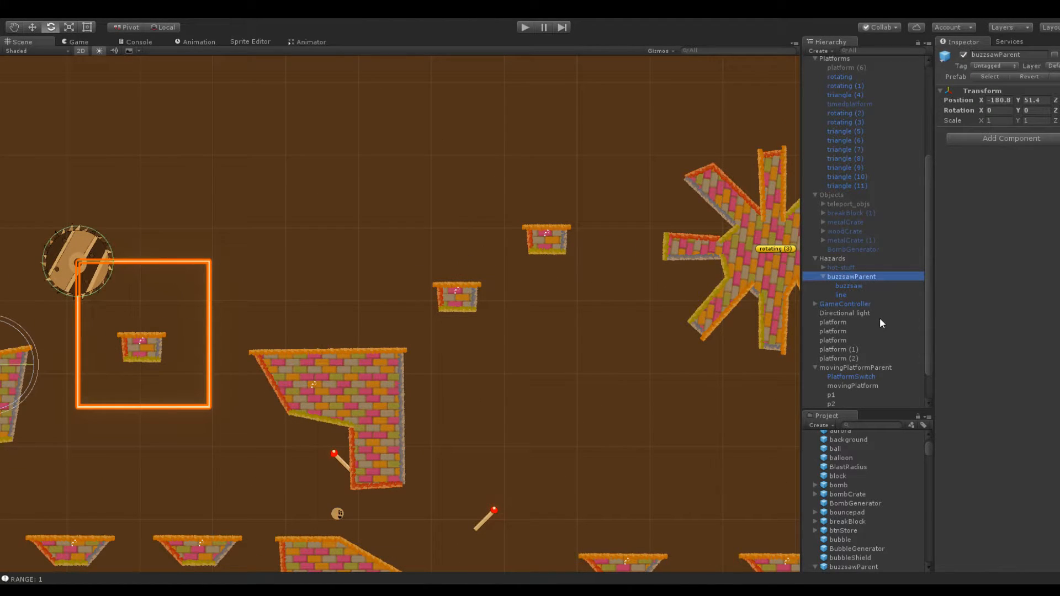
key(ctrl+d)
drag(981, 101, 1033, 106)
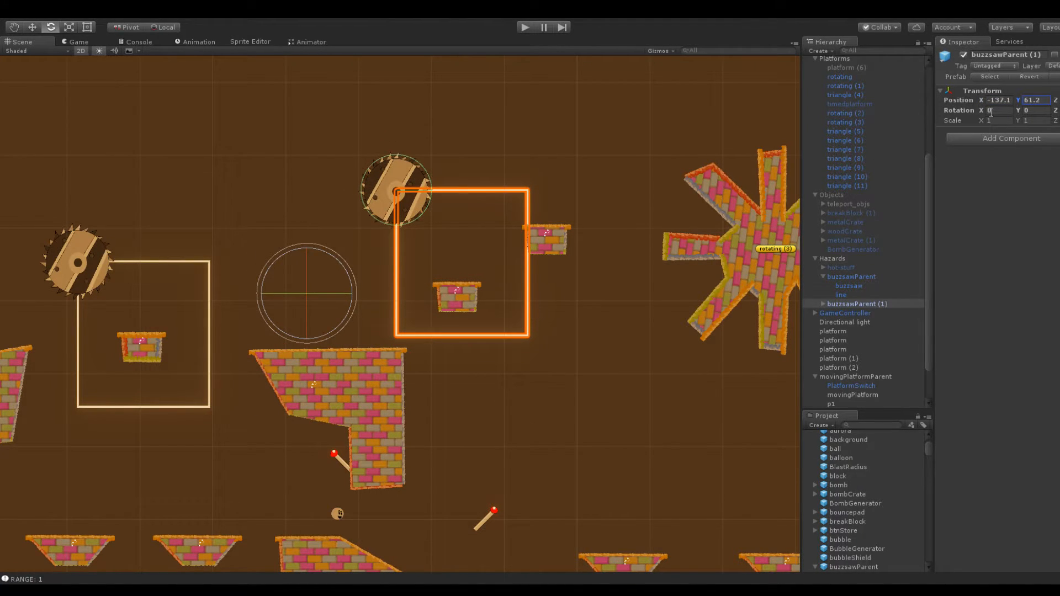
Set the position count of the copied buzzsaw track's line to 8
scroll(481, 174, up, 2)
middle_drag(528, 181, 425, 189)
scroll(426, 194, up, 3)
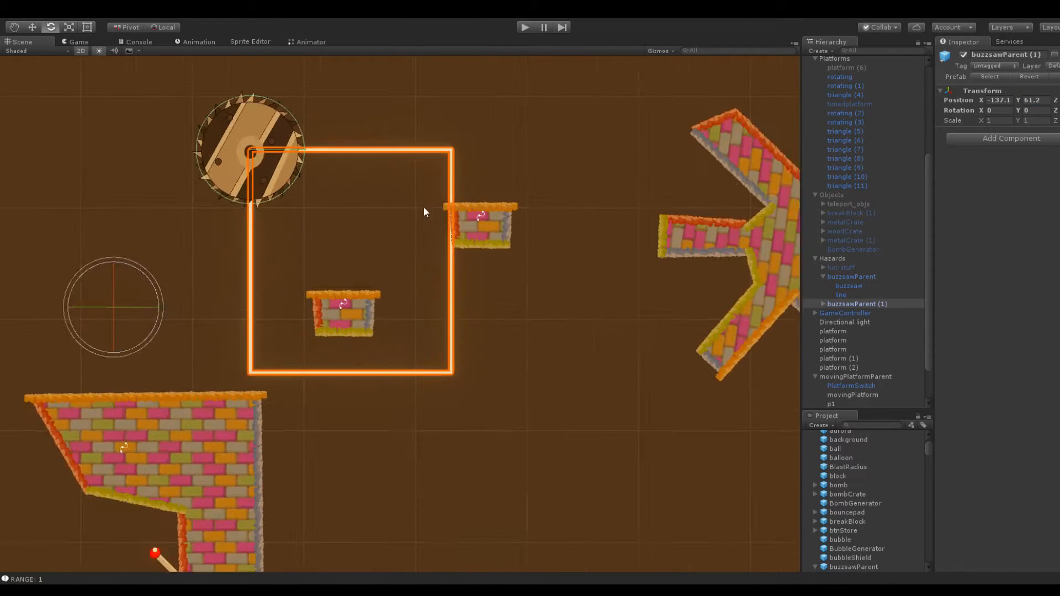
click(824, 305)
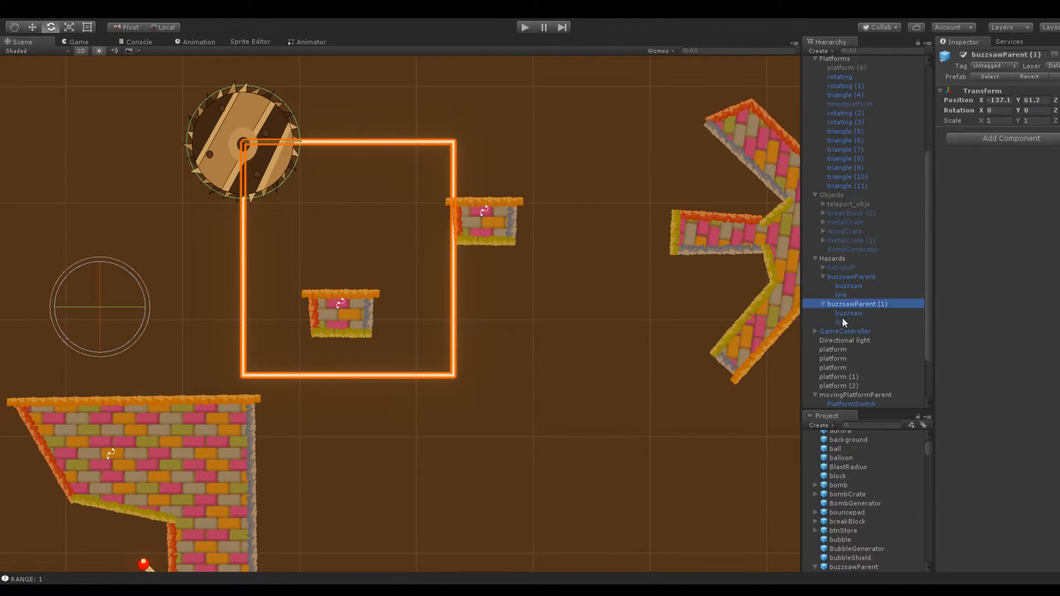
click(841, 322)
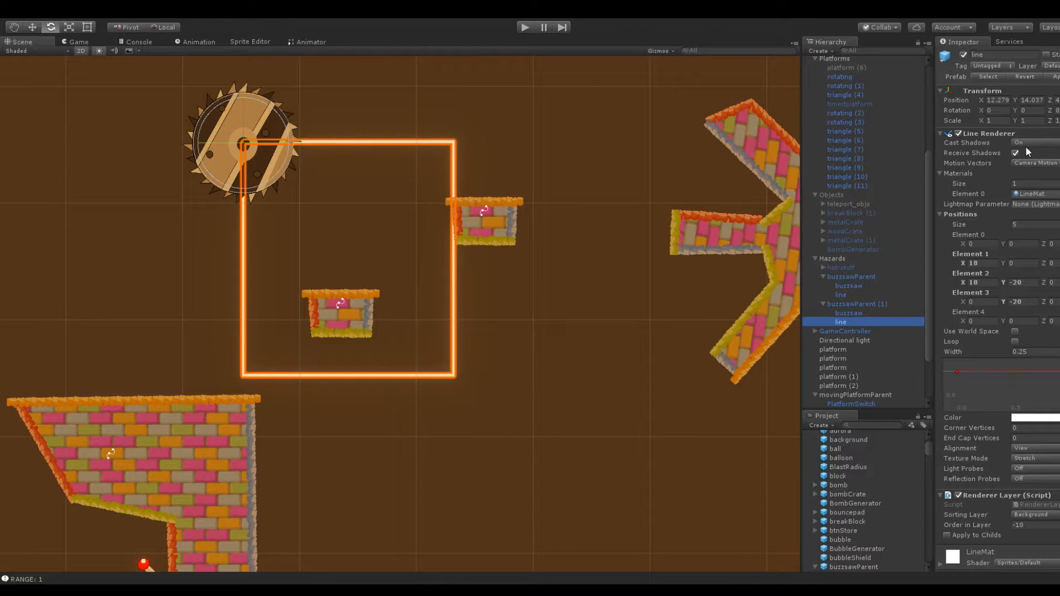
click(1025, 225)
text(8)
key(Return)
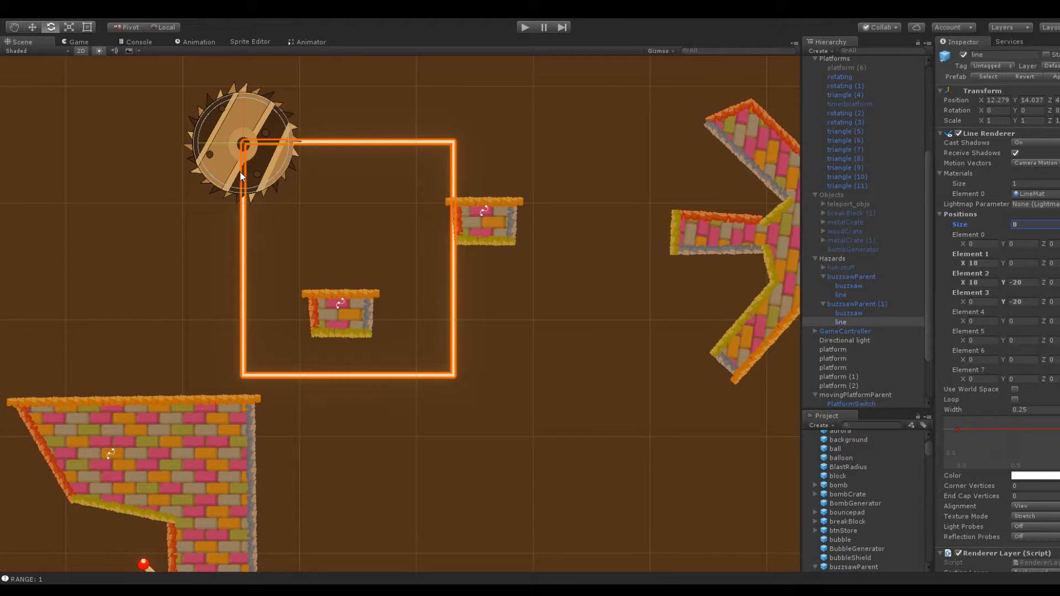
In paint.net, draw green arrows over the track screenshot to plan a two-loop buzzsaw route sharing the middle line
middle_drag(389, 174, 393, 185)
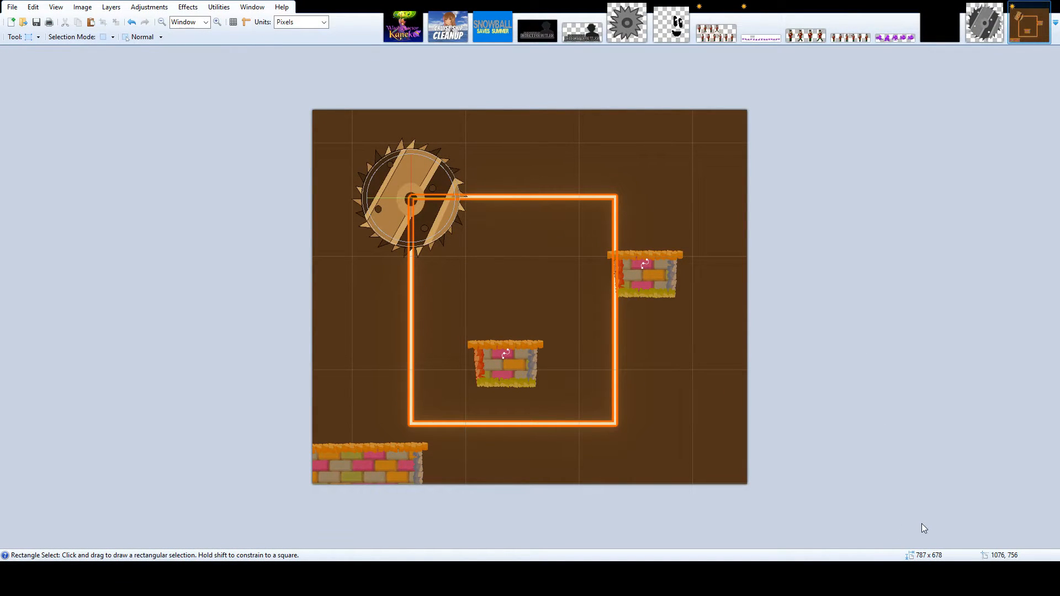
key(o)
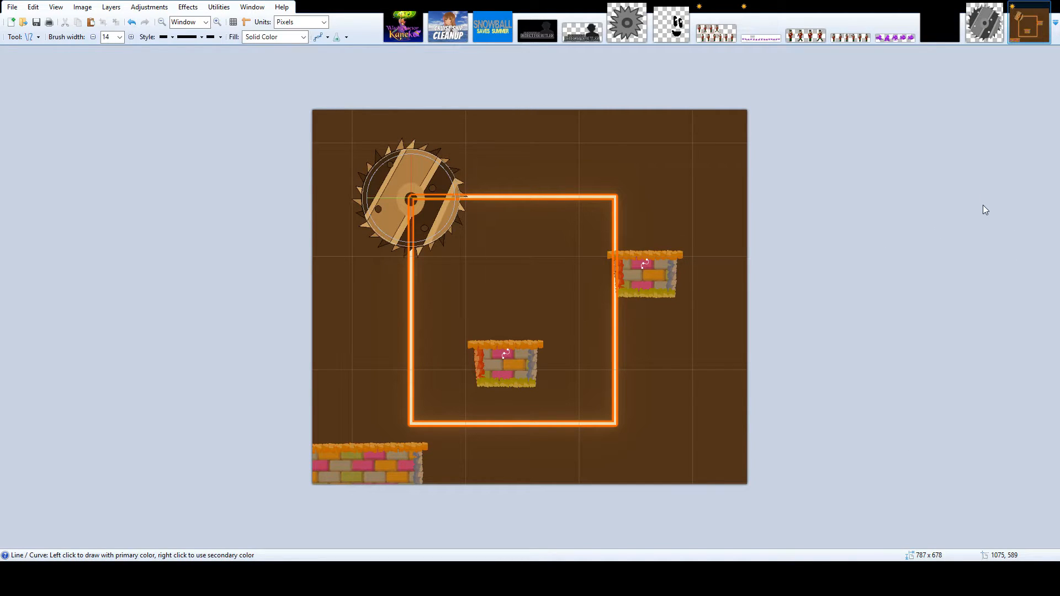
click(221, 37)
click(233, 63)
drag(412, 200, 574, 213)
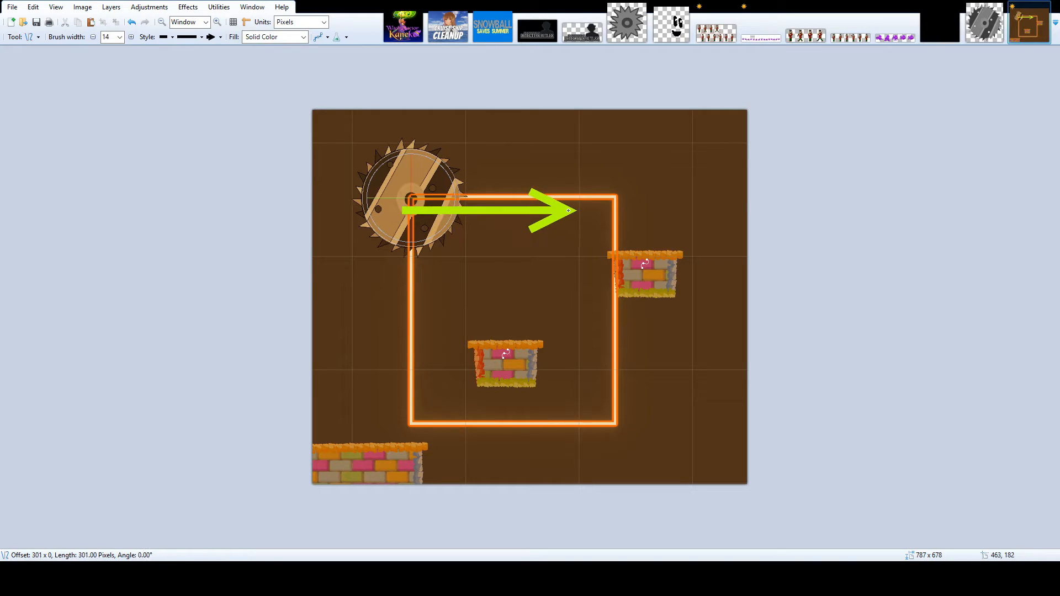
key(ctrl+z)
mouse_move(412, 197)
mouse_down()
mouse_move(567, 196)
mouse_move(576, 439)
mouse_move(746, 455)
mouse_up()
mouse_move(713, 381)
mouse_down()
mouse_move(720, 188)
mouse_move(577, 195)
mouse_move(545, 452)
mouse_move(393, 447)
mouse_up()
drag(392, 407, 396, 196)
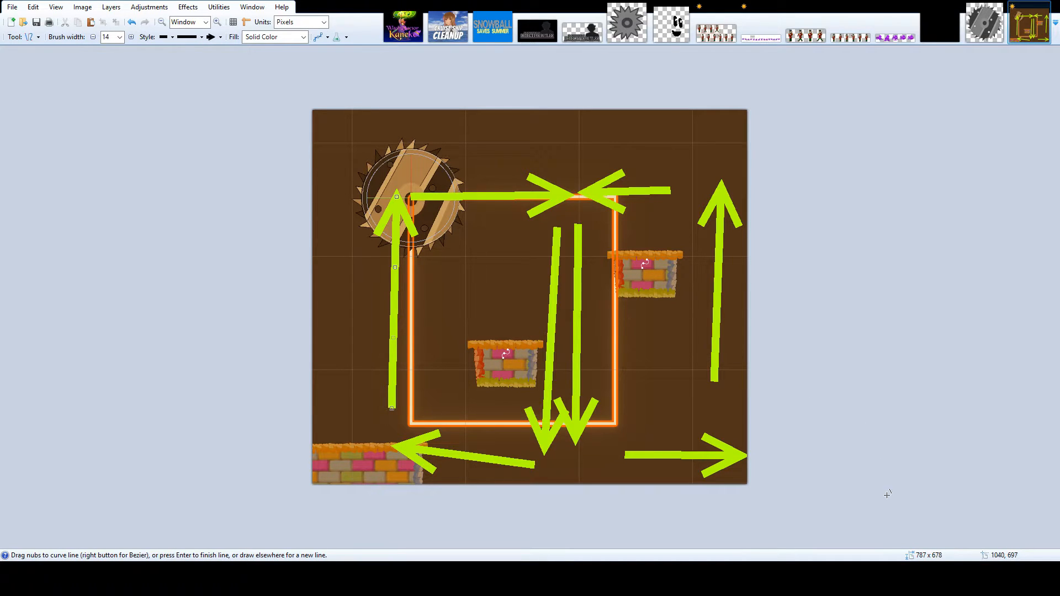
Label the first six points of the planned route 1 to 6 in size 48 text
key(t)
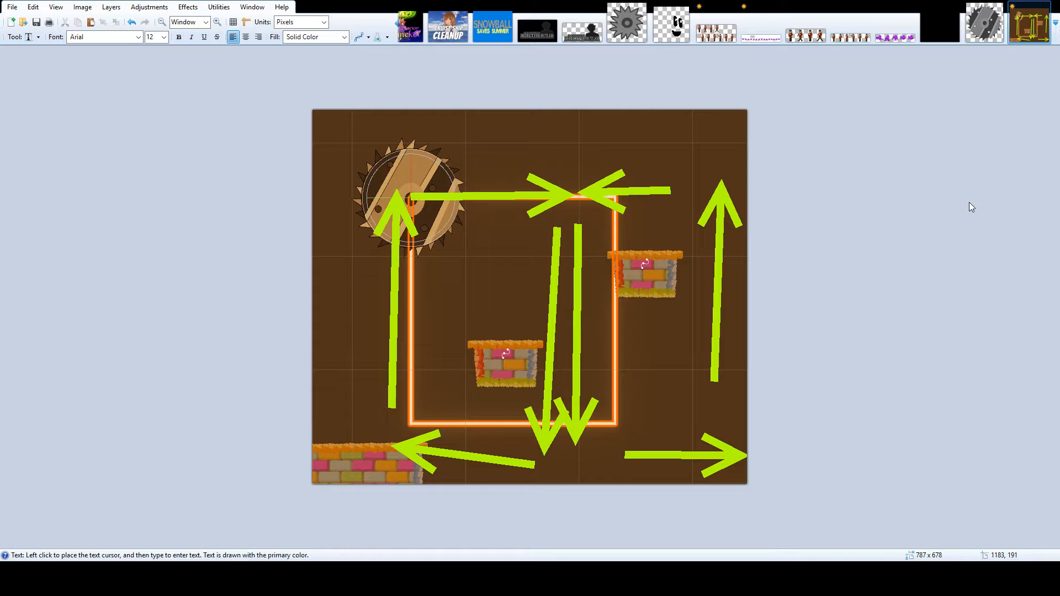
click(478, 187)
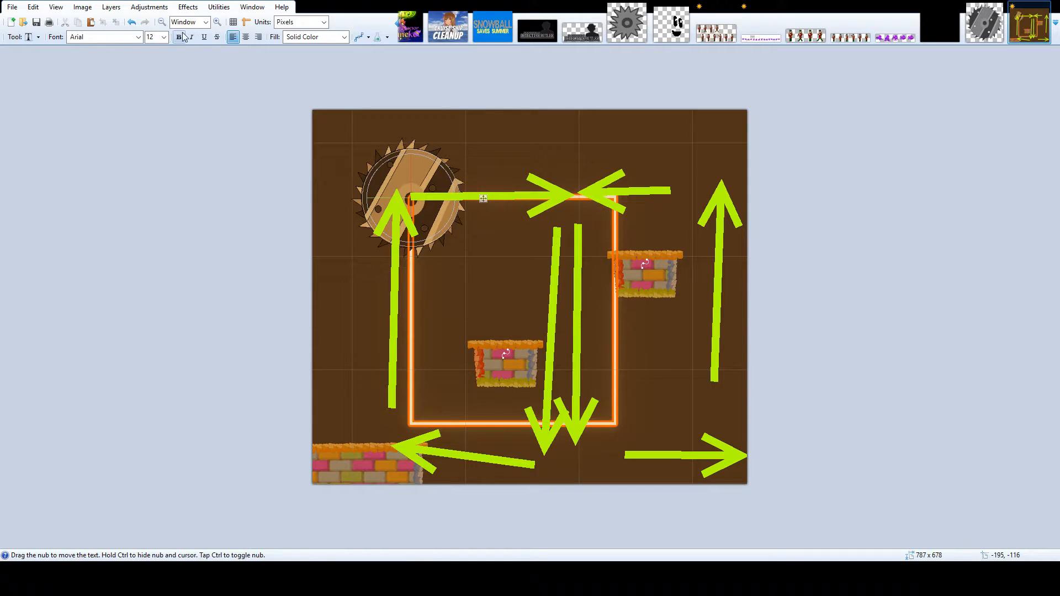
click(164, 37)
click(160, 164)
click(402, 154)
text(1)
click(548, 187)
text(2)
click(571, 435)
text(3)
click(726, 428)
text(4)
click(707, 168)
text(5)
click(566, 201)
text(6)
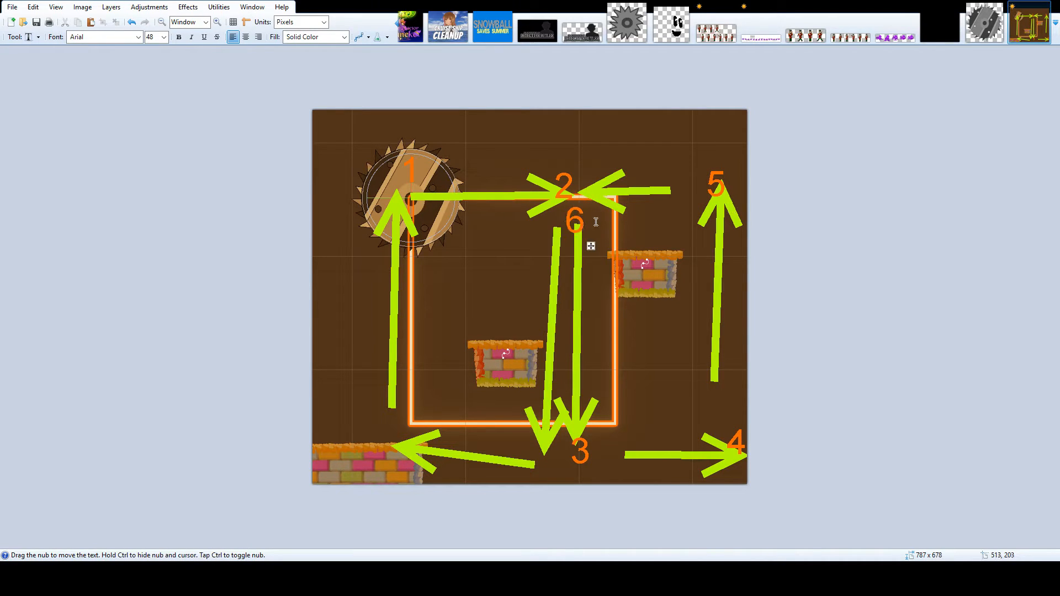
Label the remaining route points 7, 8 and 9, and adjust the 9 beside the starting point
click(529, 432)
text(7)
click(378, 436)
text(8)
click(380, 185)
text(9)
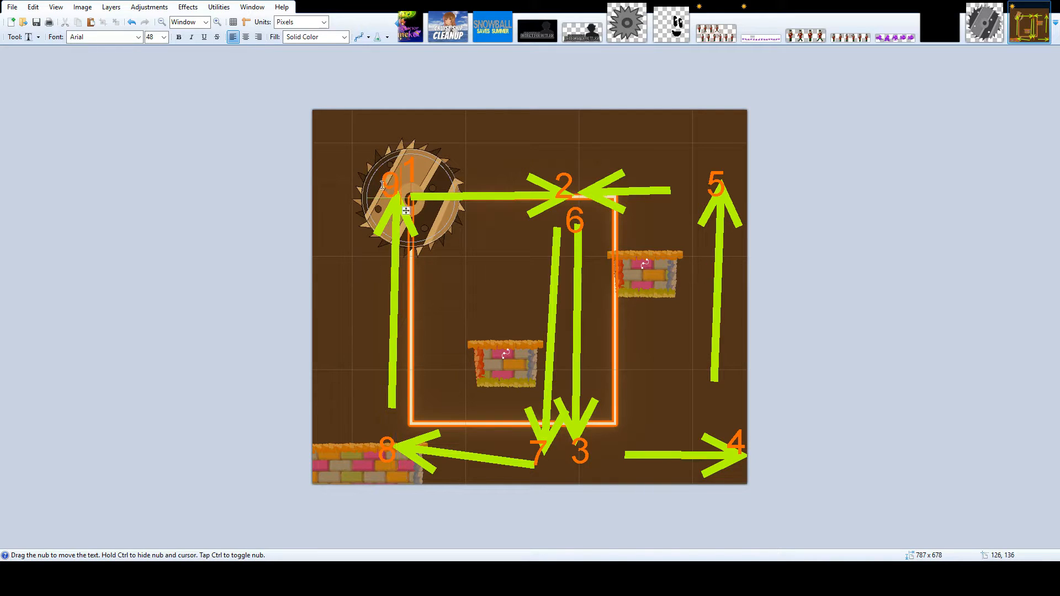
drag(406, 211, 399, 213)
key(Escape)
key(s)
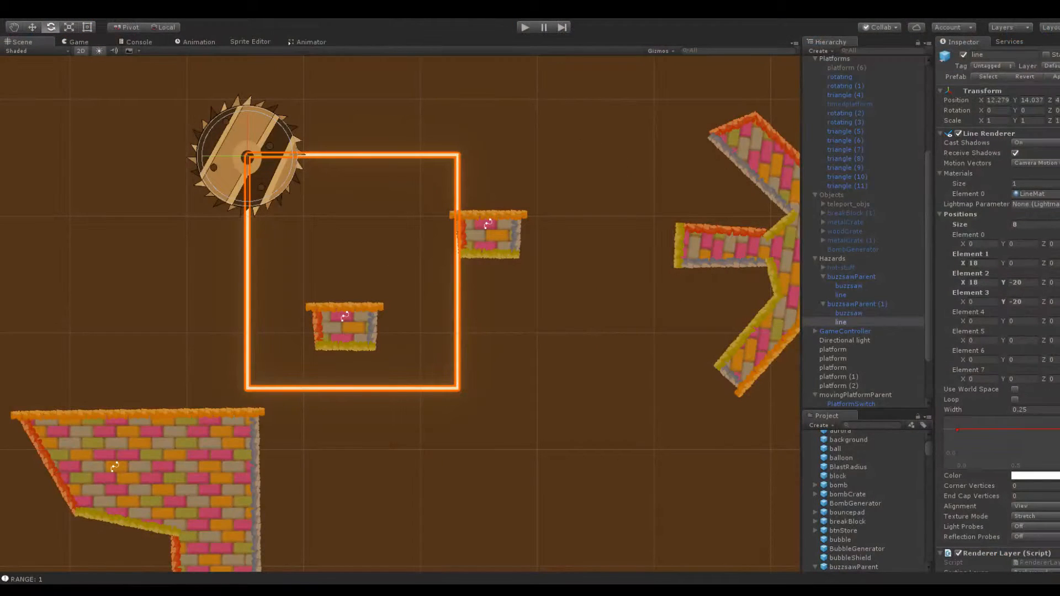
Back in Unity, set the copied track line's position count to 9 and Element 6's X to 18
click(1039, 226)
key(Return)
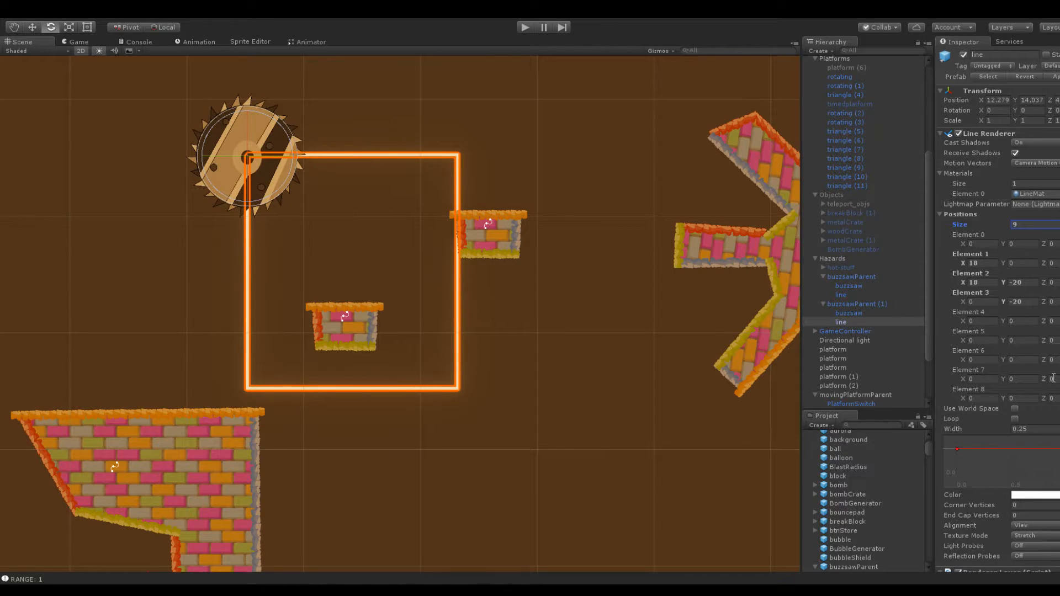
click(1047, 399)
drag(963, 263, 1005, 270)
click(990, 359)
text(18)
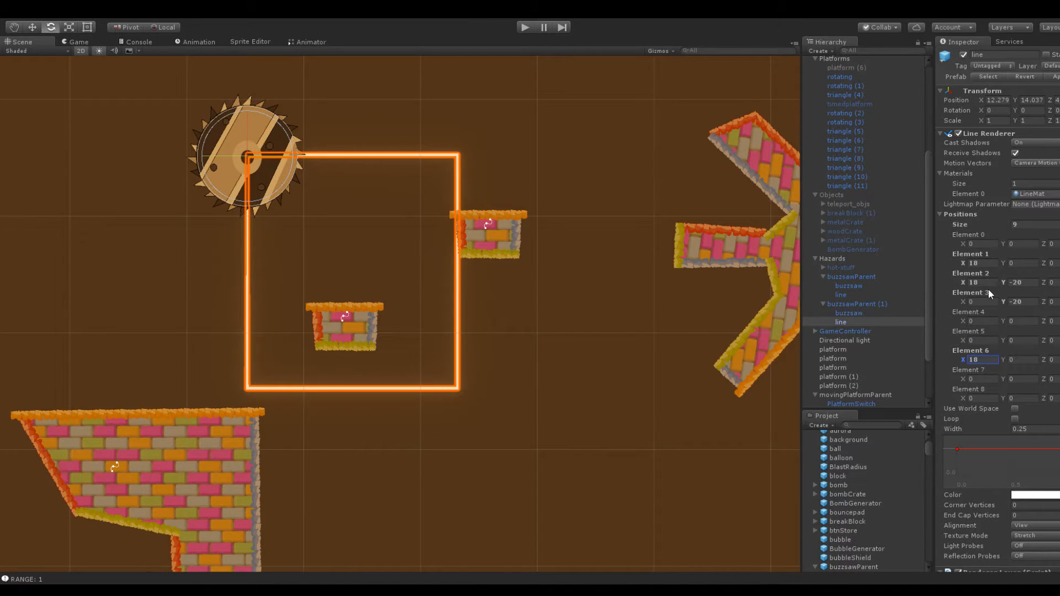
Set Element 7 of the copied track's line to X 18, Y -20
click(983, 263)
click(1022, 282)
key(ctrl+c)
click(1020, 379)
key(ctrl+v)
click(990, 359)
key(ctrl+c)
click(985, 379)
key(ctrl+v)
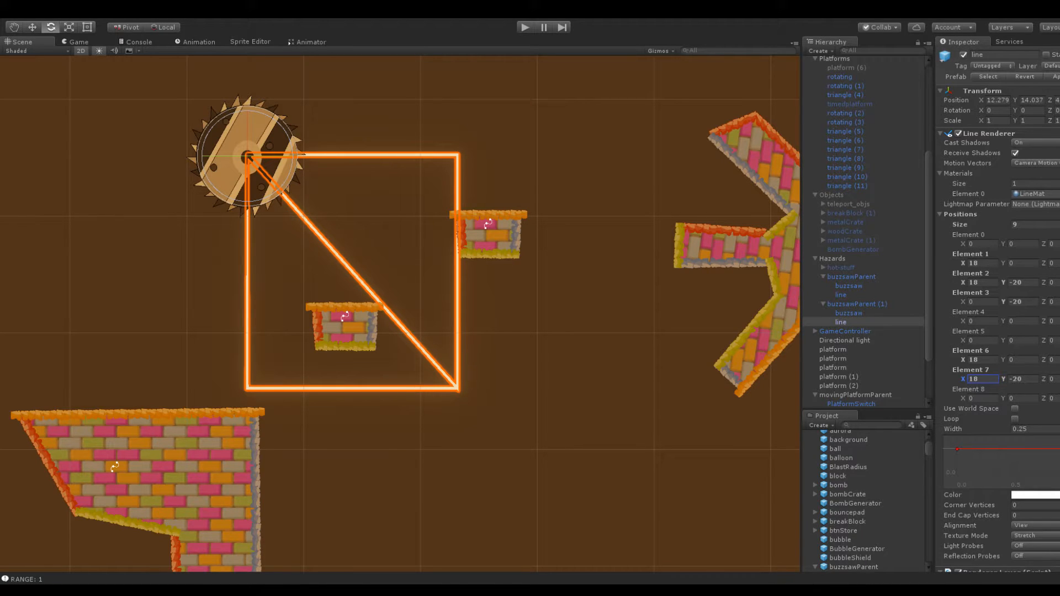
Set Element 3's Y to 0 and Element 4's Y to -20 on the copied track's line
click(1032, 301)
key(BackSpace)
click(1028, 397)
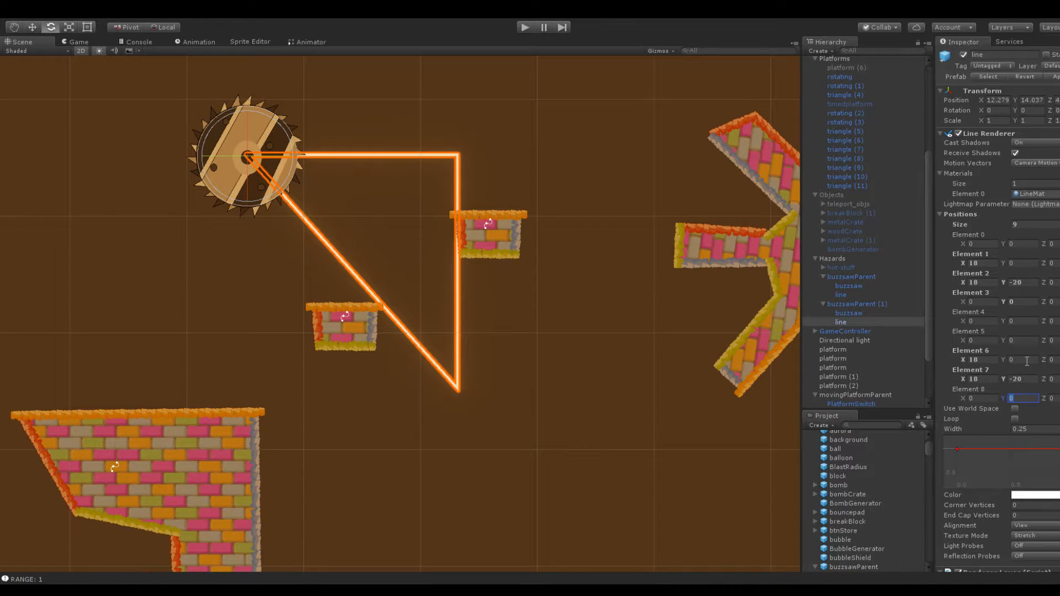
click(1022, 340)
click(1021, 321)
text(-20)
Move the X value 18 from Element 6 to Element 5 of the line positions
click(984, 359)
key(ctrl+x)
click(988, 340)
key(ctrl+v)
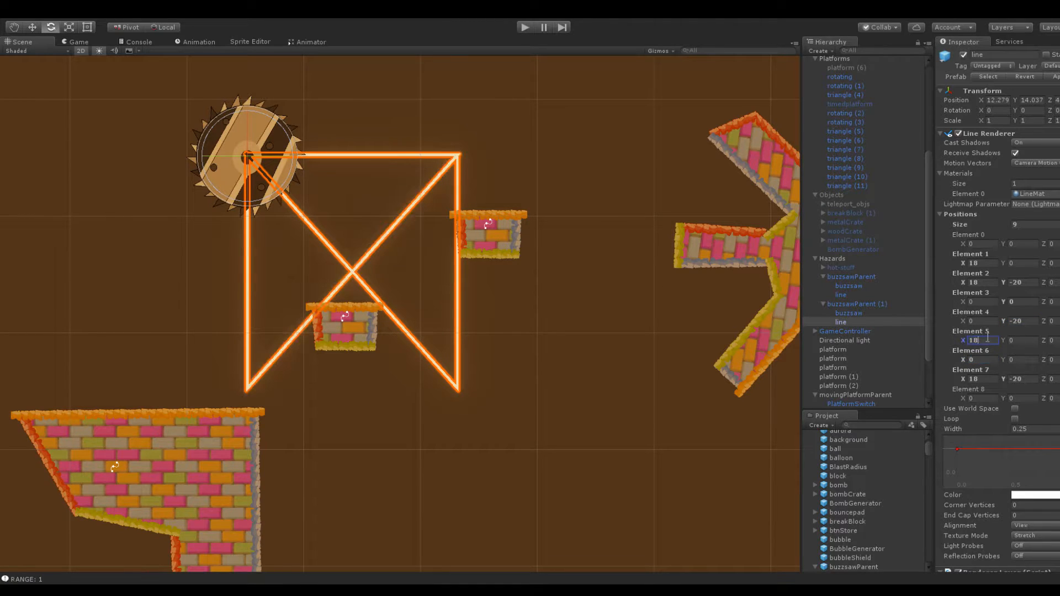
Move the values X 18 and Y -20 from Element 7 to Element 6 of the line positions
click(989, 369)
click(989, 377)
key(ctrl+x)
click(988, 358)
key(ctrl+v)
click(1023, 377)
key(ctrl+x)
click(1023, 358)
key(ctrl+v)
Move the Y value -20 from Element 4 to Element 7 of the line positions
click(1021, 321)
key(ctrl+x)
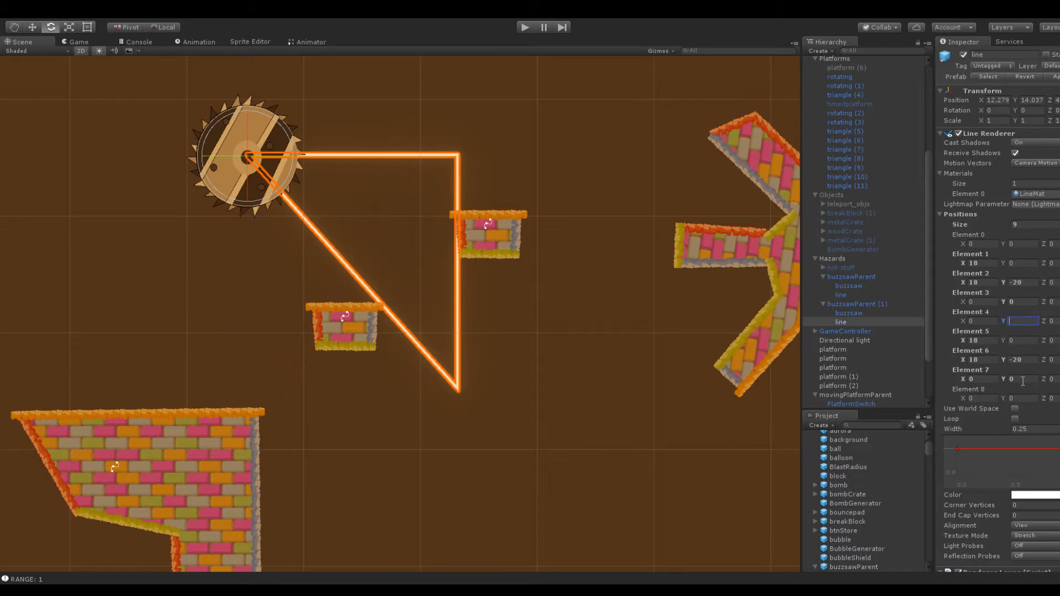
click(1022, 379)
key(ctrl+v)
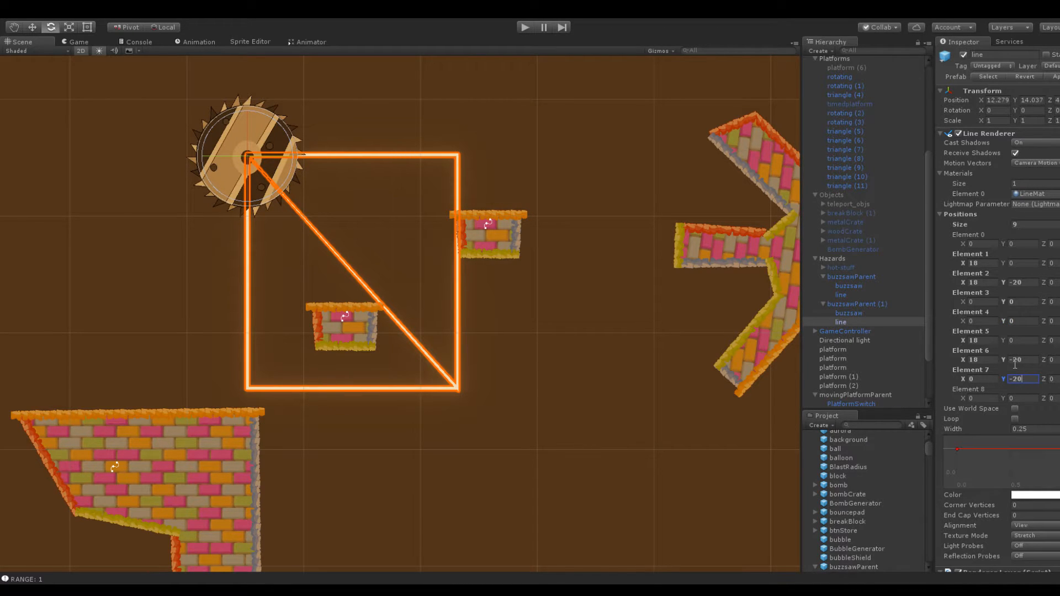
Set the X of Elements 1, 2, 5 and 6 to 16 to narrow the track's first loop
click(982, 360)
text(16)
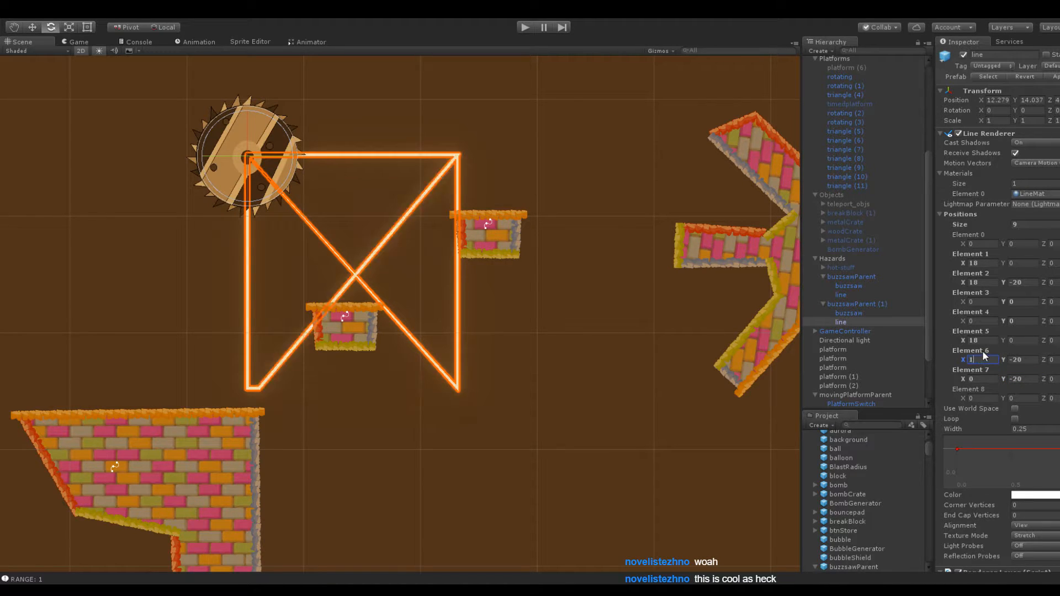
click(983, 340)
text(16)
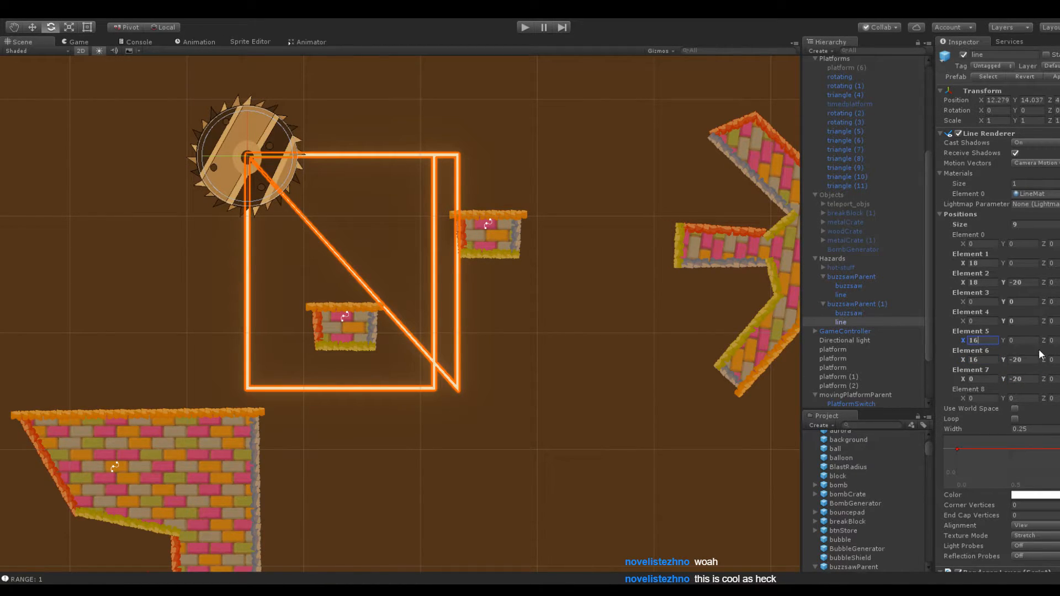
click(982, 264)
text(16)
click(983, 283)
text(16)
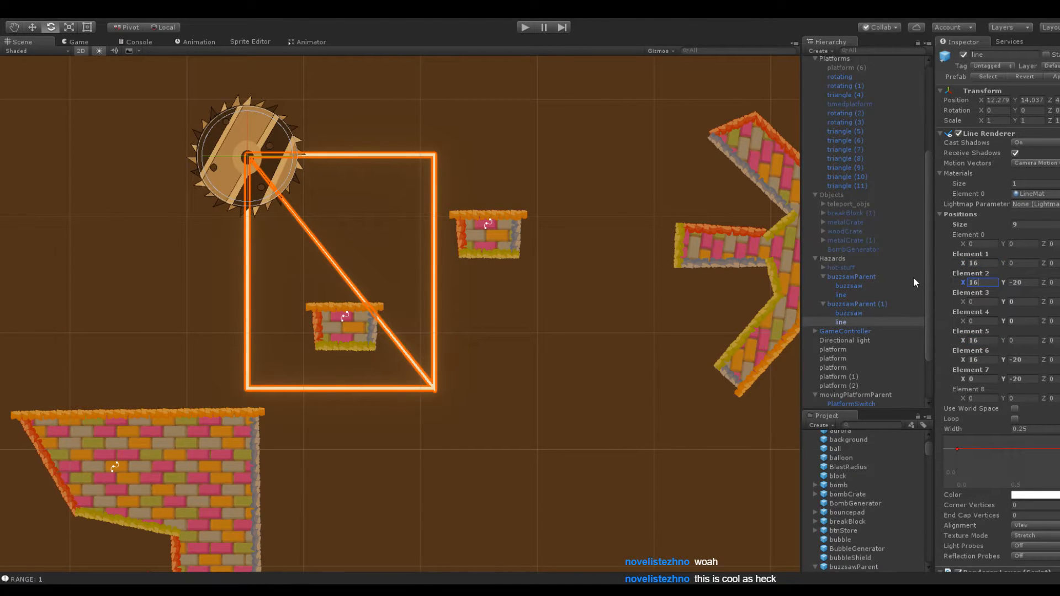
Form the track's second loop by setting Element 3 to X 32, Y -20 and Element 4 to X 32, Y 0
click(991, 302)
text(32)
click(991, 319)
text(32)
click(1021, 282)
click(1021, 321)
text(-20)
double_click(1023, 322)
text(0)
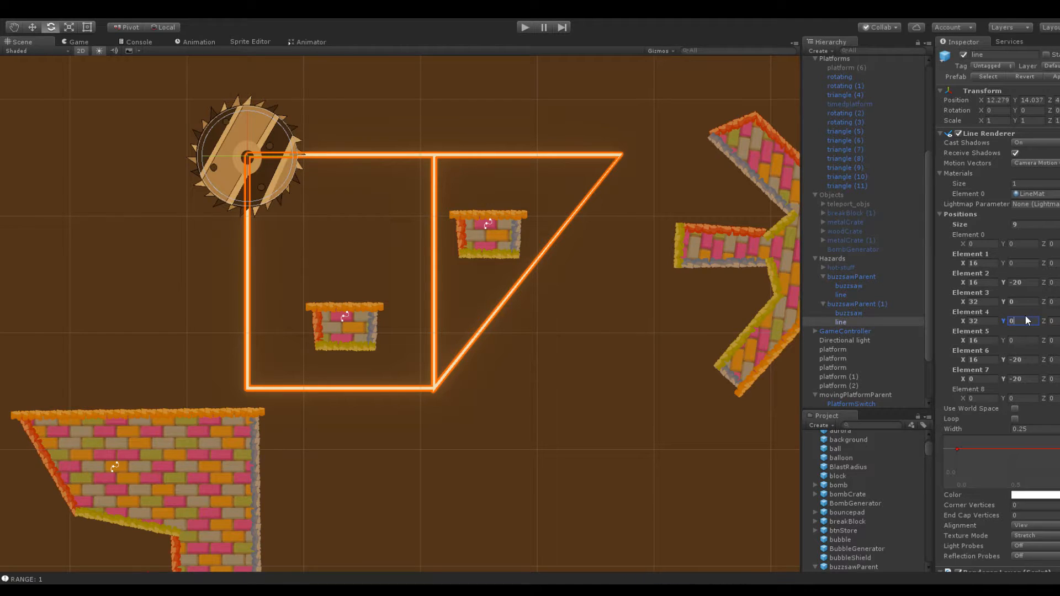
click(1018, 302)
text(-20)
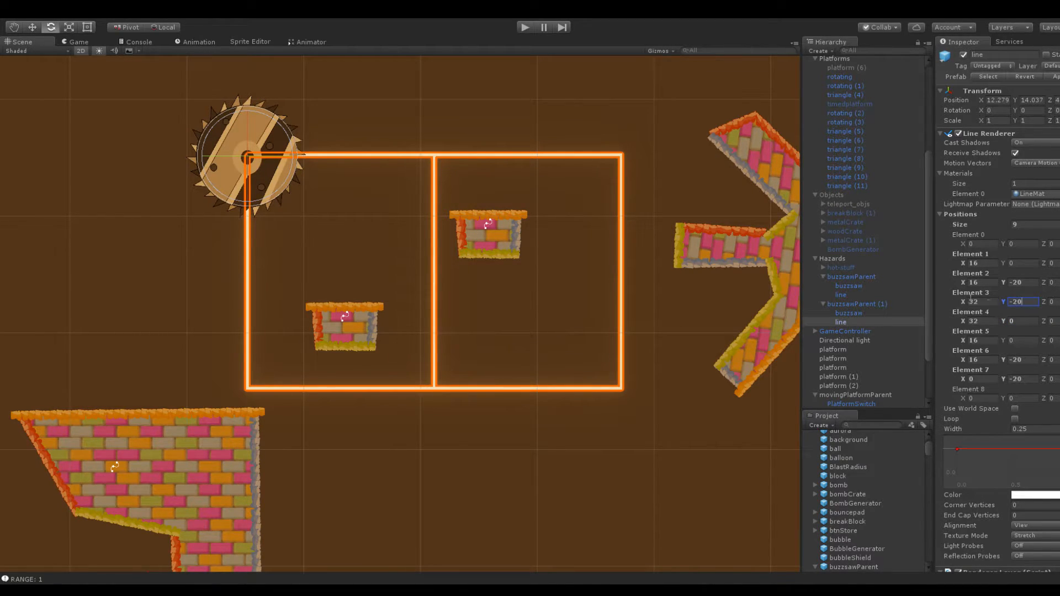
Move the small brick platform inside the second loop to X -100.4
click(480, 244)
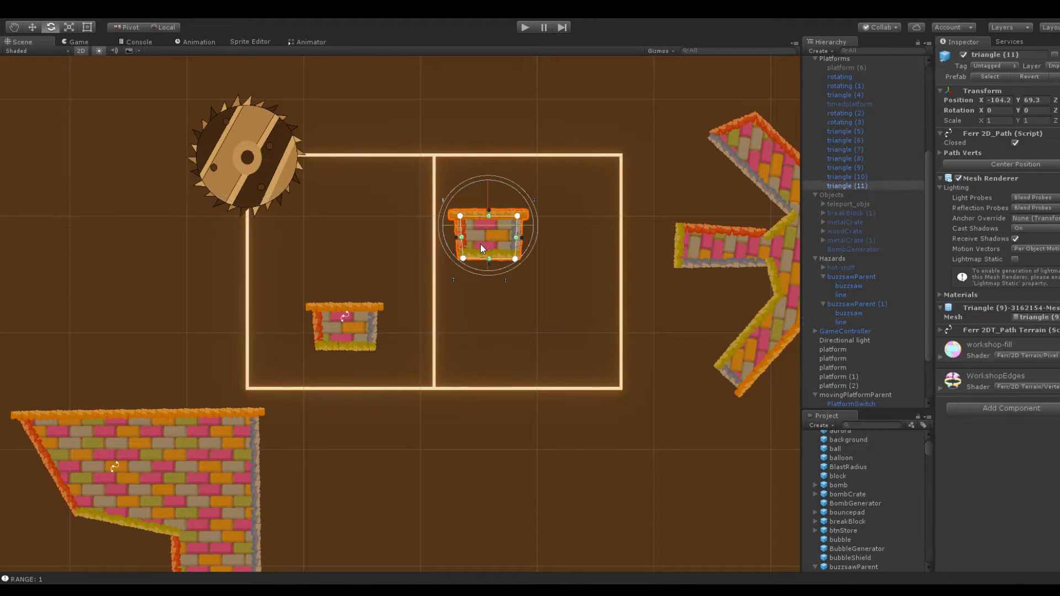
drag(976, 98, 999, 104)
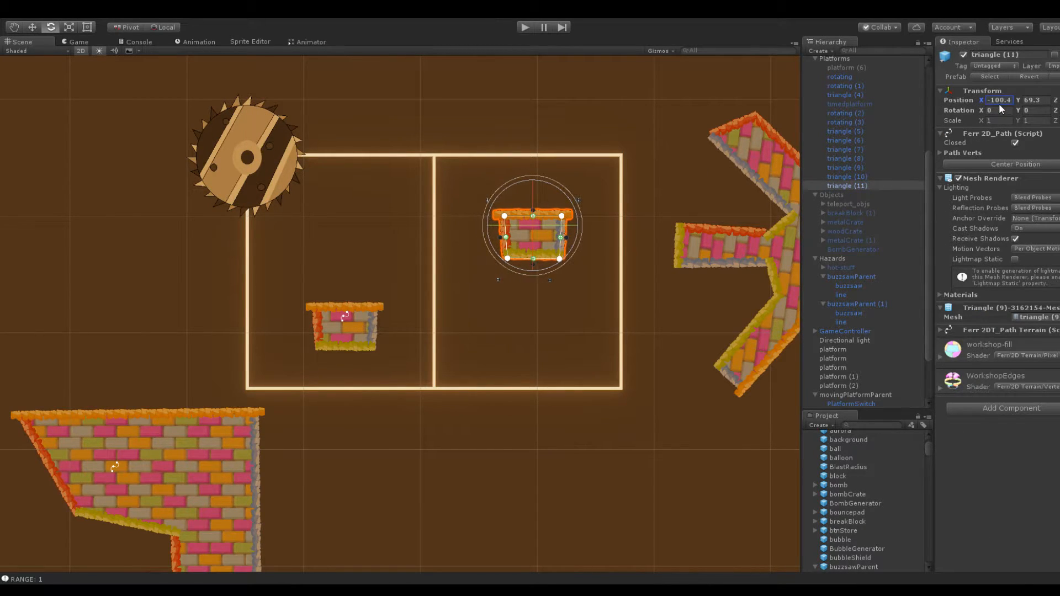
click(546, 135)
Shift the rotating (2) and rotating (3) platforms along X, farther away from the copied buzzsaw track
scroll(651, 231, down, 15)
middle_drag(656, 216, 494, 197)
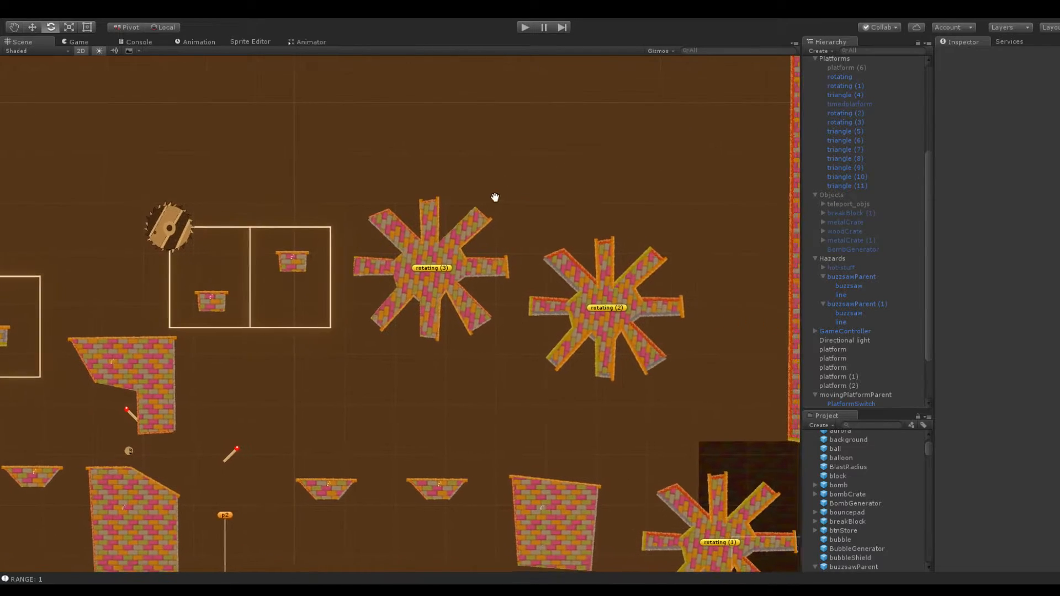
scroll(605, 273, down, 1)
click(595, 285)
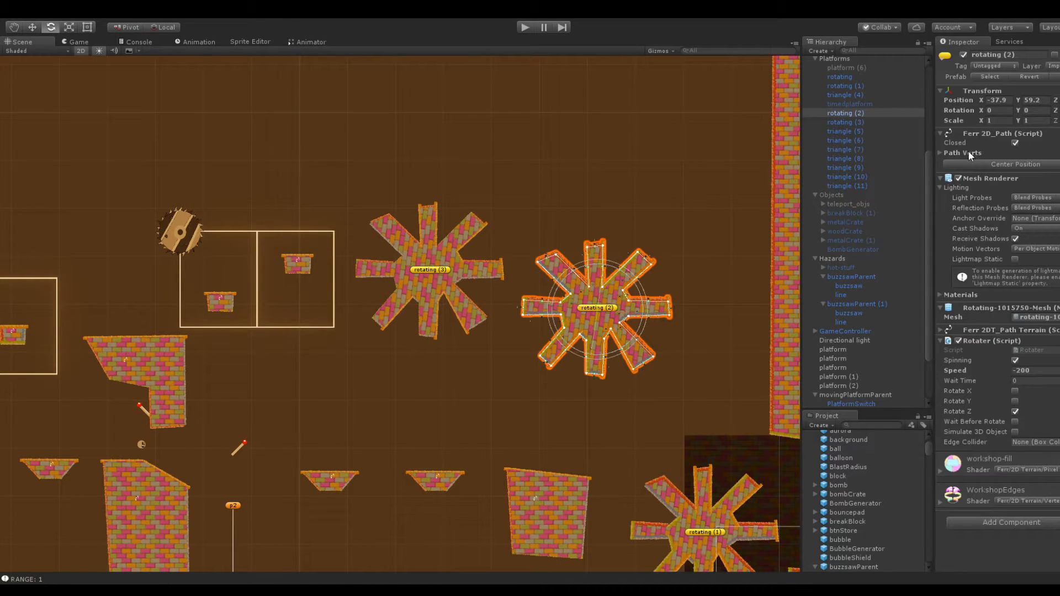
drag(986, 100, 998, 104)
click(445, 259)
click(451, 160)
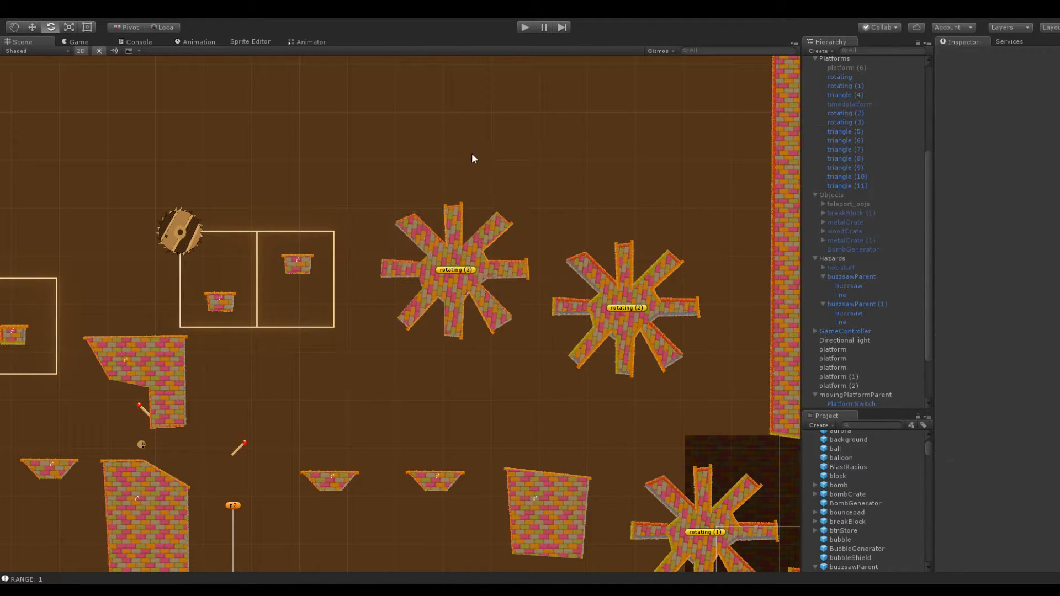
Play-test the scene and watch the copied buzzsaw travel its two-loop track around the small platforms in the Scene view
scroll(585, 163, up, 5)
middle_drag(564, 161, 743, 134)
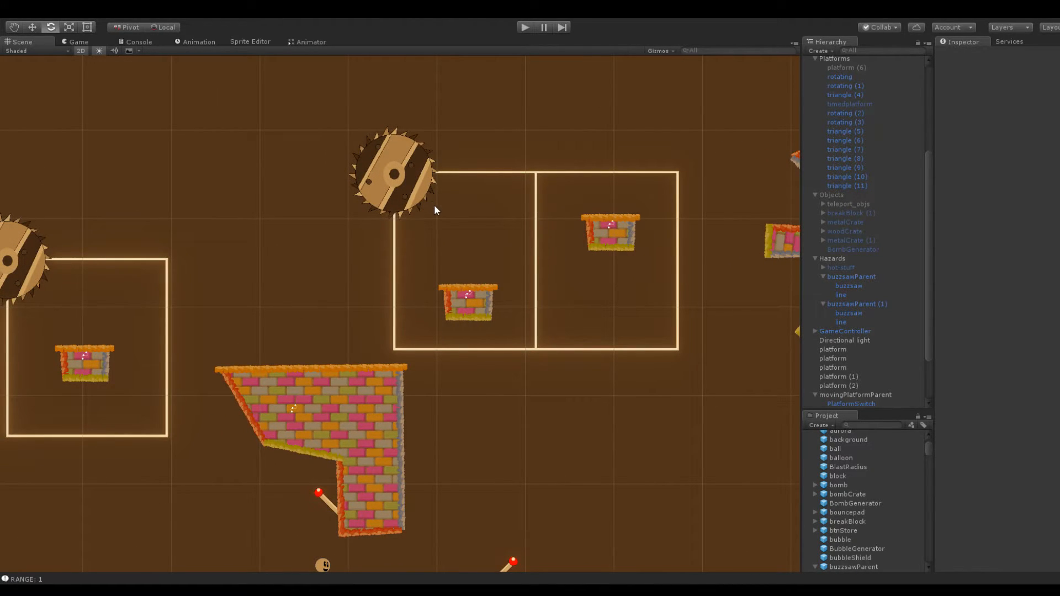
scroll(452, 220, down, 4)
scroll(332, 375, up, 6)
key(q)
middle_drag(372, 336, 297, 378)
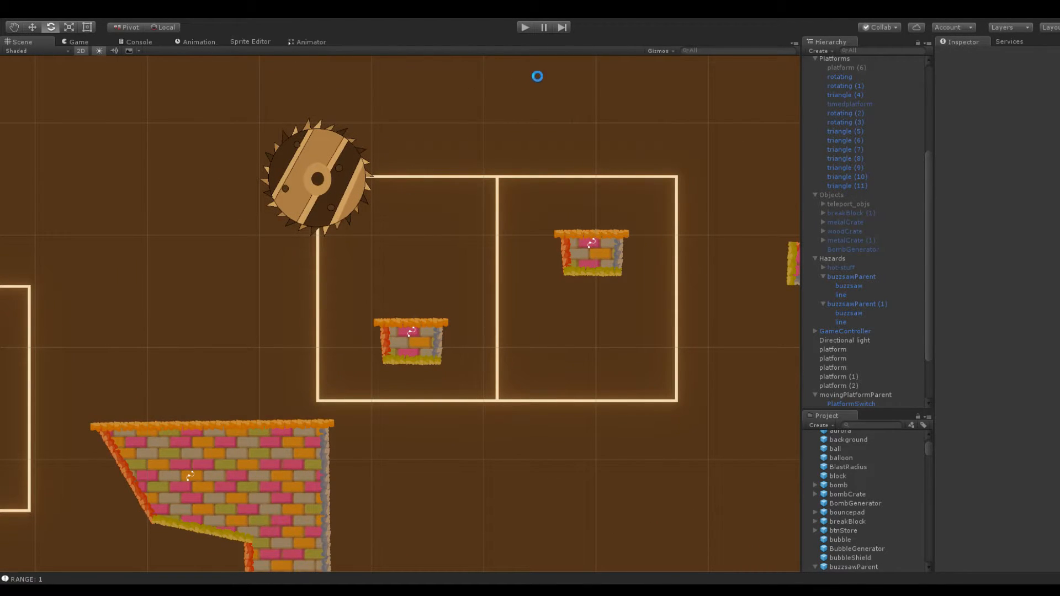
click(525, 28)
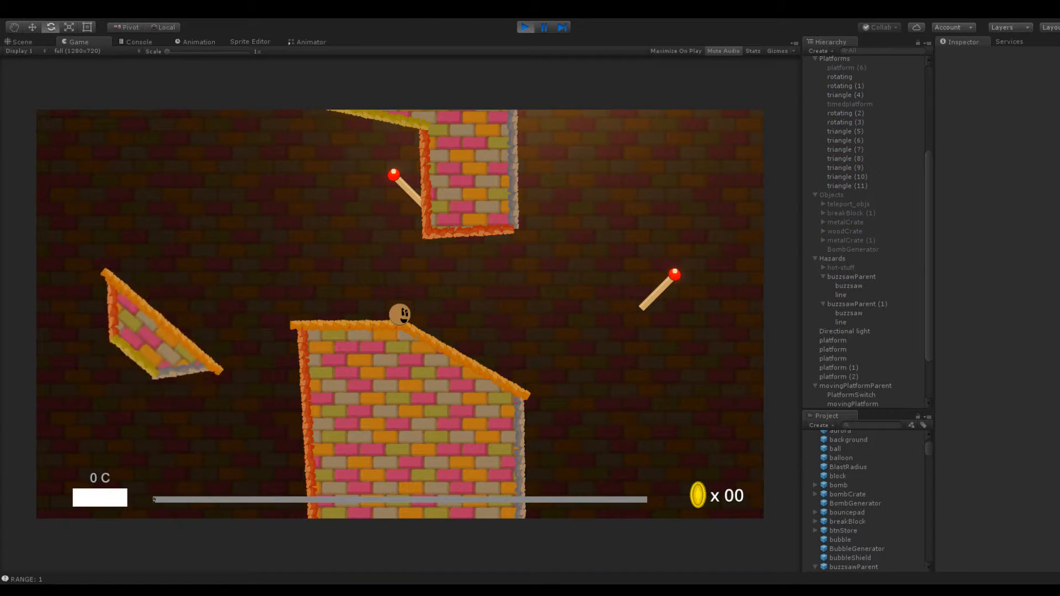
click(31, 40)
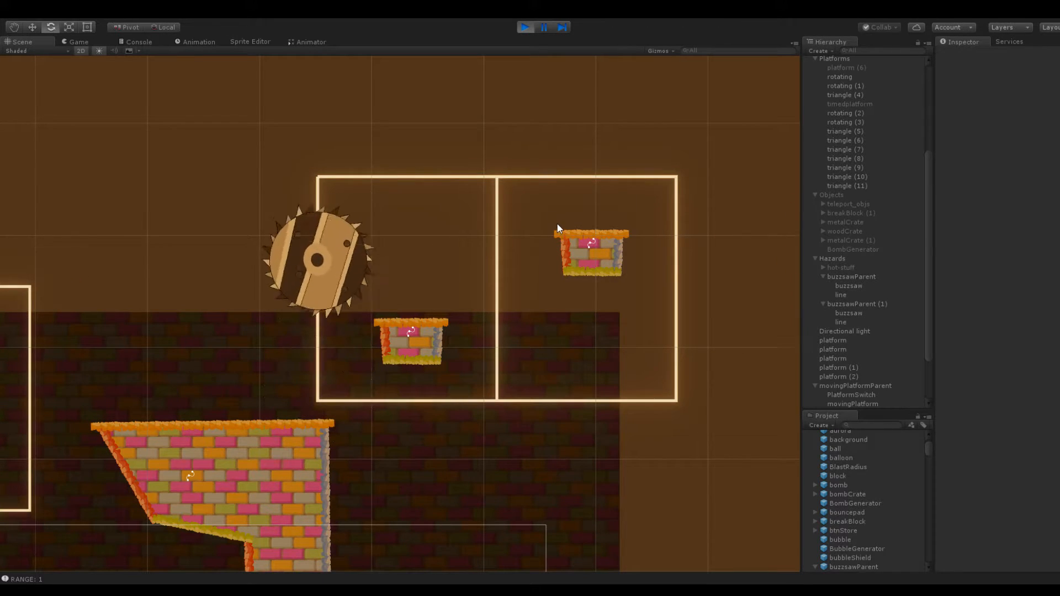
scroll(480, 253, up, 2)
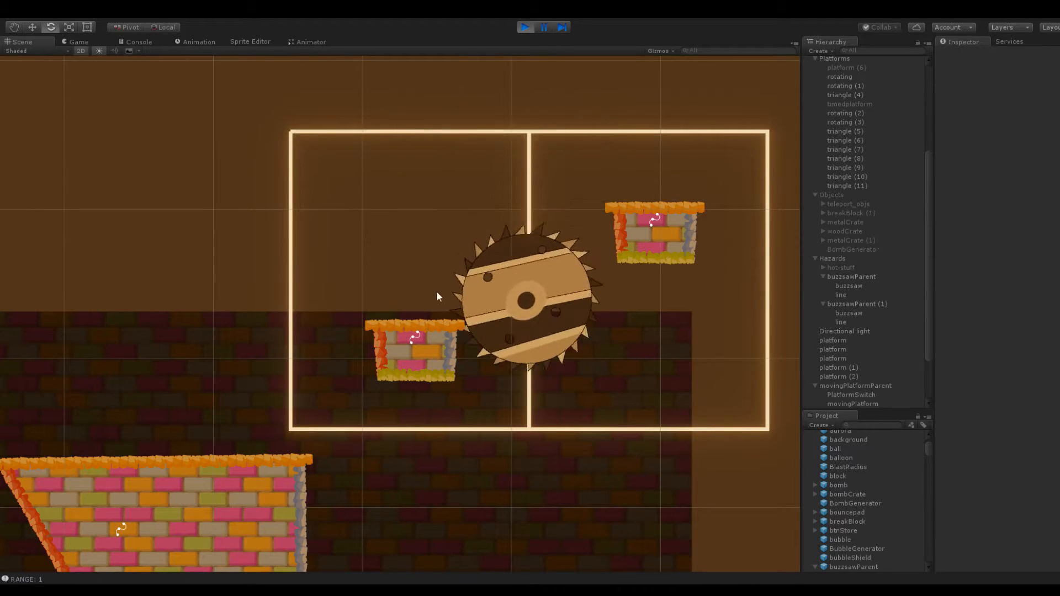
middle_drag(467, 259, 417, 244)
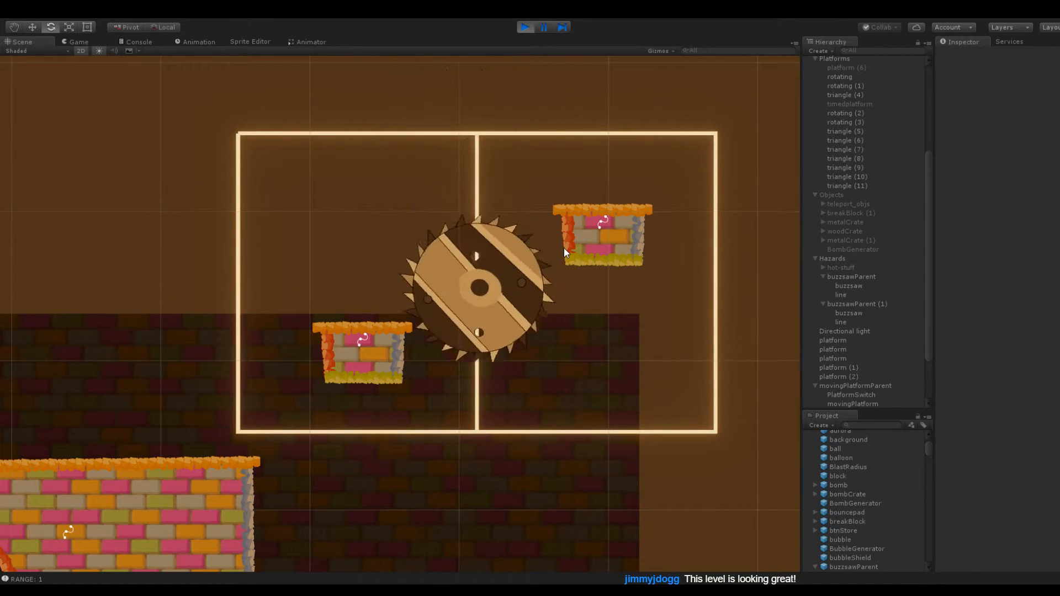
scroll(552, 245, down, 2)
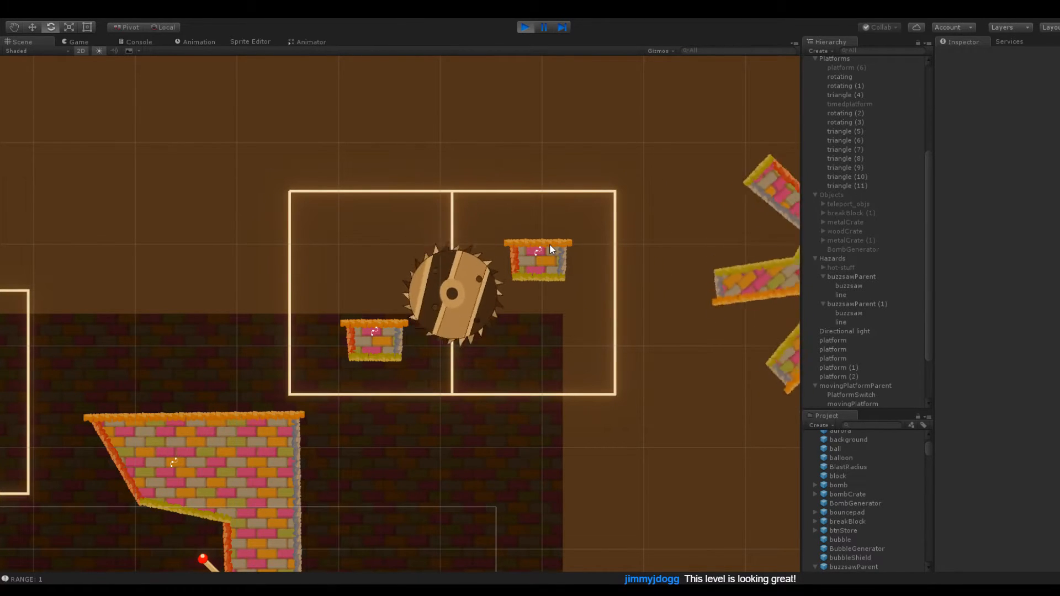
click(522, 30)
Make the small platform in the second loop thinner by raising its two bottom corners
scroll(545, 216, up, 5)
click(583, 234)
drag(555, 271, 553, 249)
drag(616, 274, 616, 257)
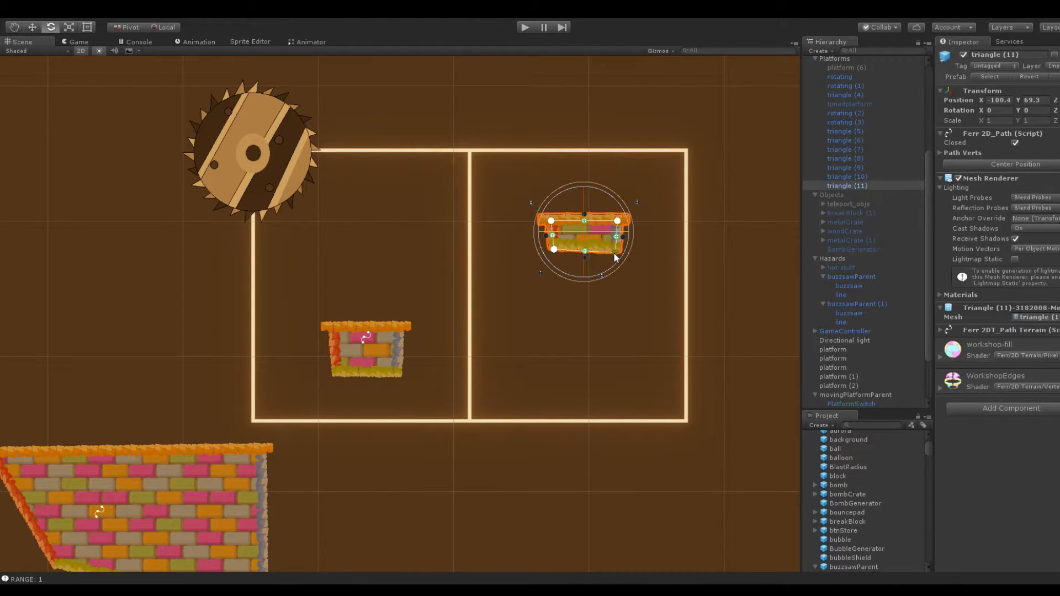
click(562, 312)
click(552, 248)
drag(553, 248, 553, 249)
click(548, 275)
Duplicate the thinned platform in the second loop and lower the copy along Y into the loop's lower half
click(572, 242)
click(860, 187)
key(ctrl+d)
drag(1019, 100, 853, 89)
click(435, 274)
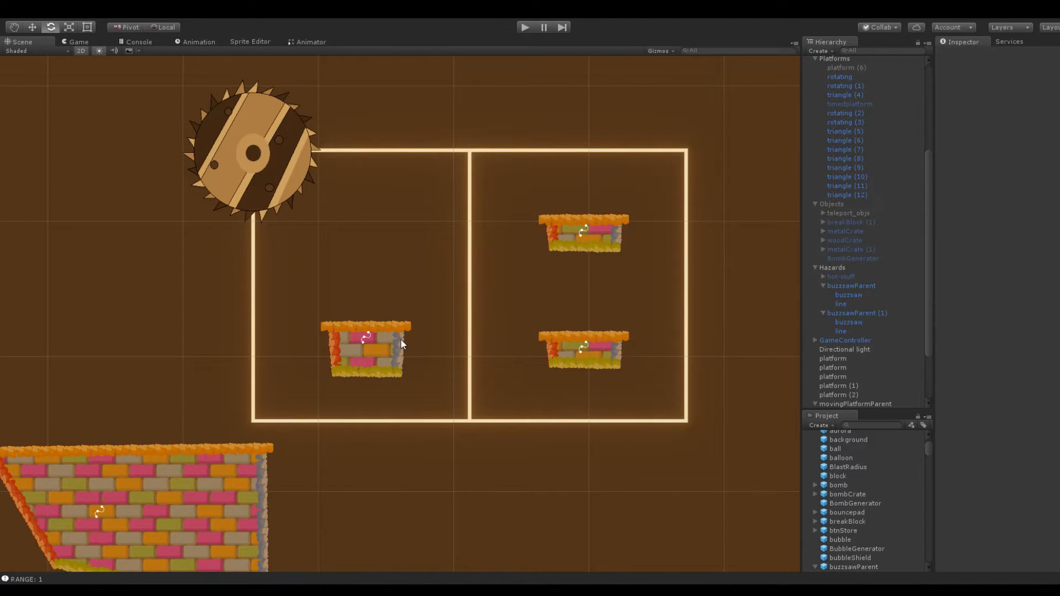
Try to reshape the platform in the first loop by pulling its upper-right corner up and outward
click(399, 340)
drag(403, 334, 417, 320)
drag(401, 371, 403, 368)
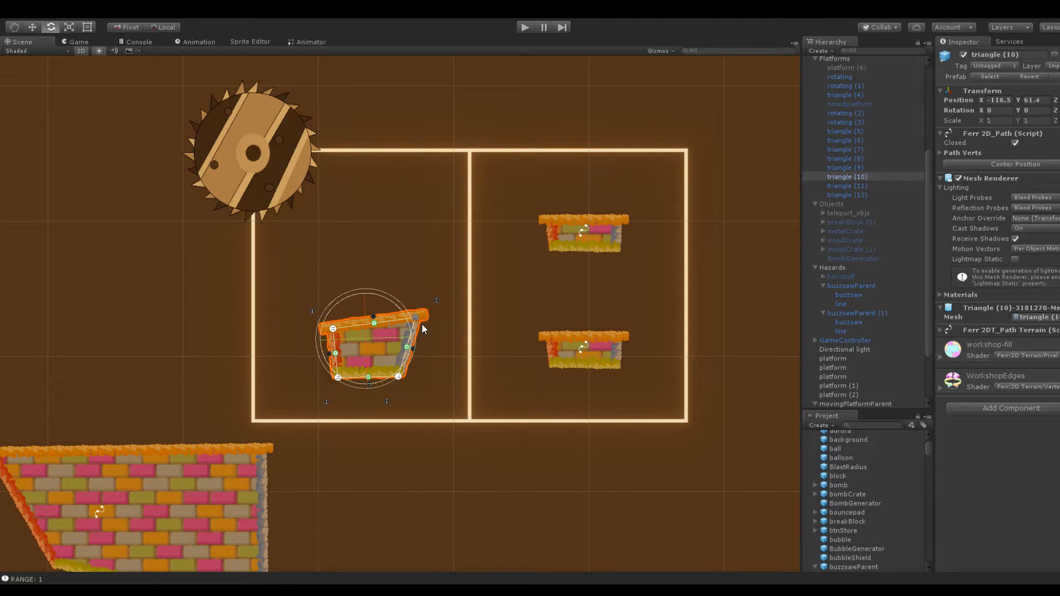
mouse_move(416, 319)
mouse_down()
mouse_move(403, 303)
mouse_move(401, 329)
mouse_up()
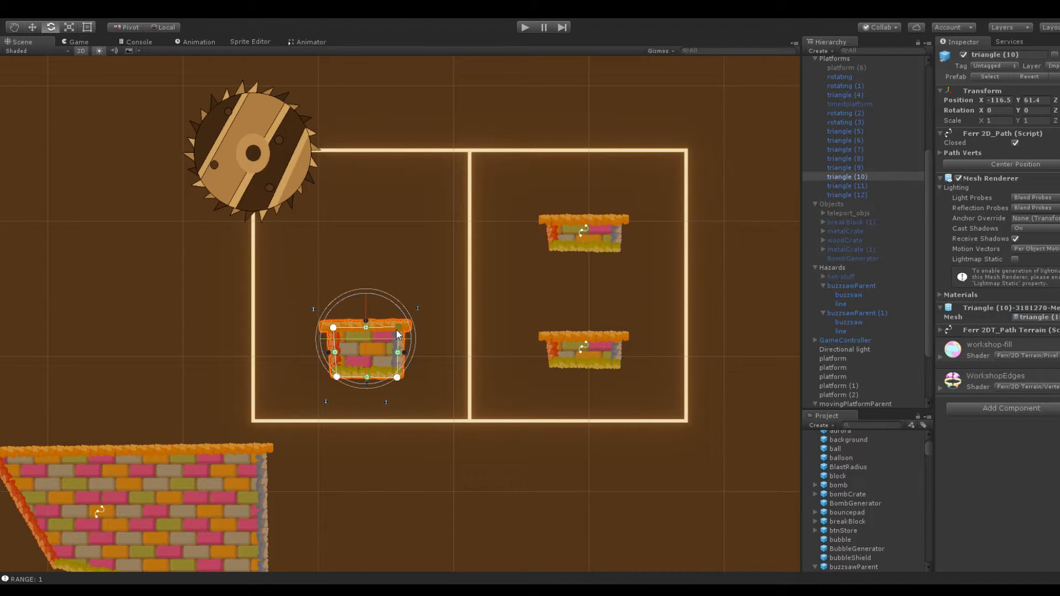
click(407, 248)
Raise the snowball to Y 59.1, just above the block between the two buzzsaw tracks
scroll(393, 259, down, 8)
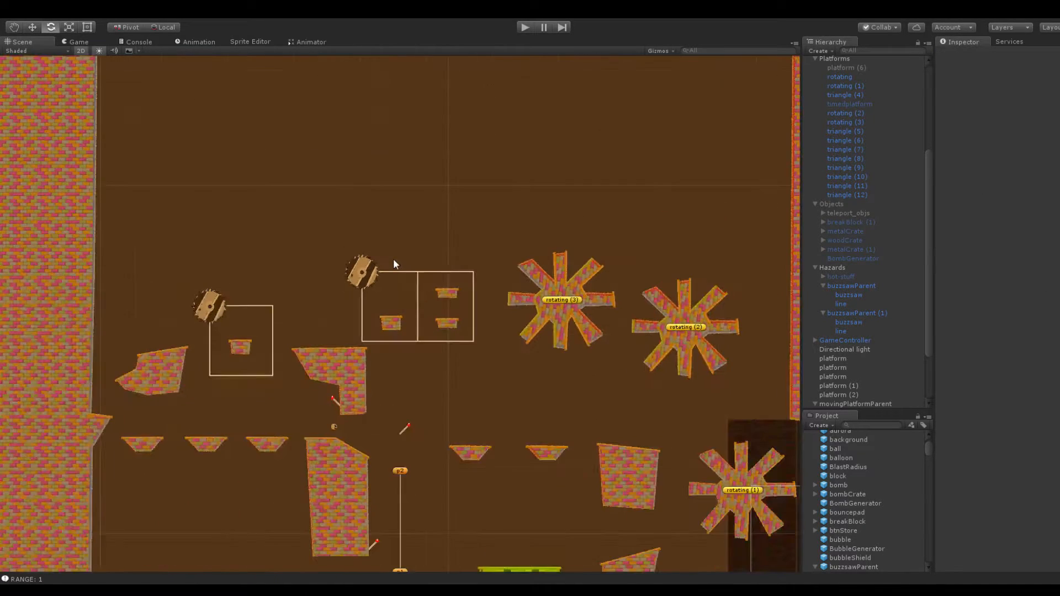
click(334, 427)
drag(1014, 100, 1059, 110)
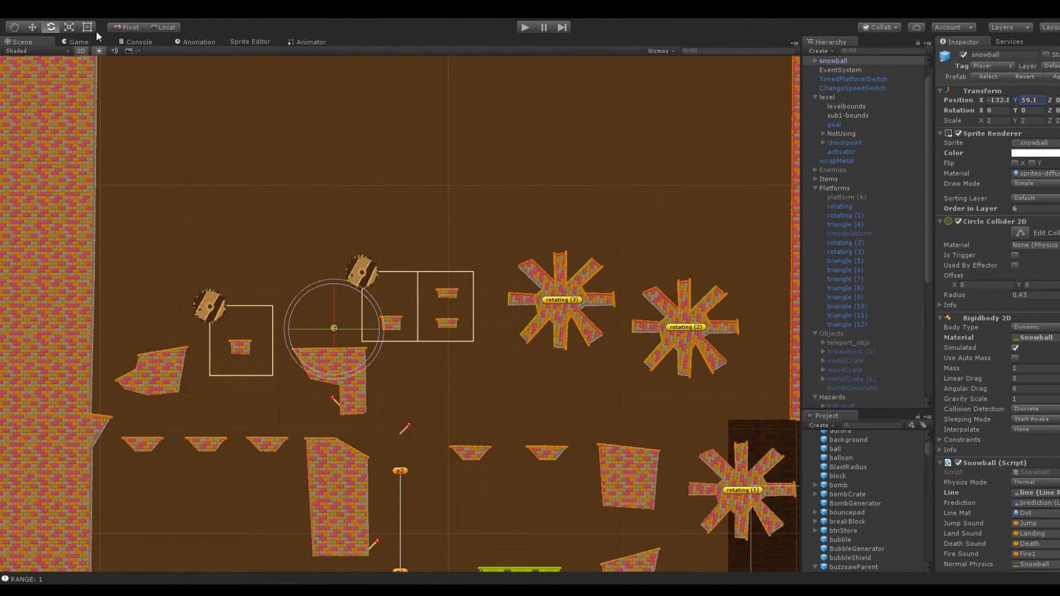
Play-test the snowball's jumps across the platforms in the two-loop buzzsaw track, then return to the Scene view
key(ctrl+p)
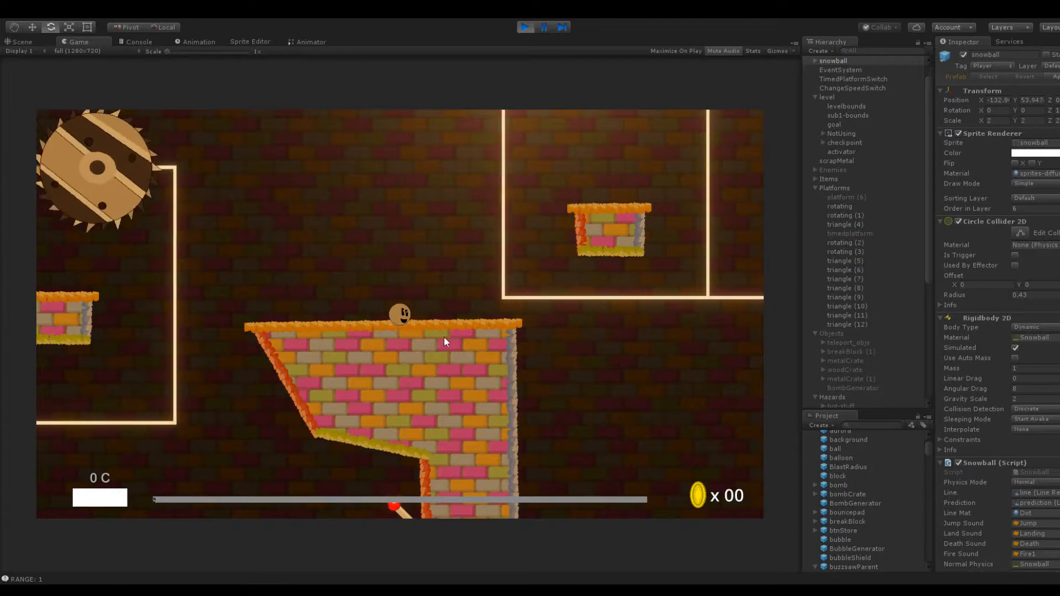
drag(399, 337, 366, 379)
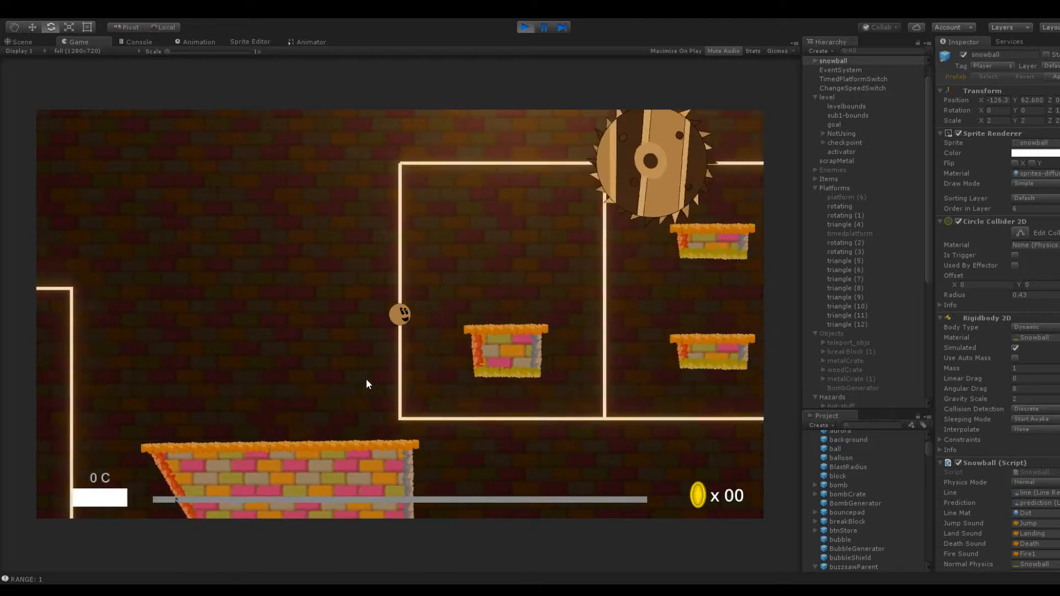
drag(399, 327, 369, 379)
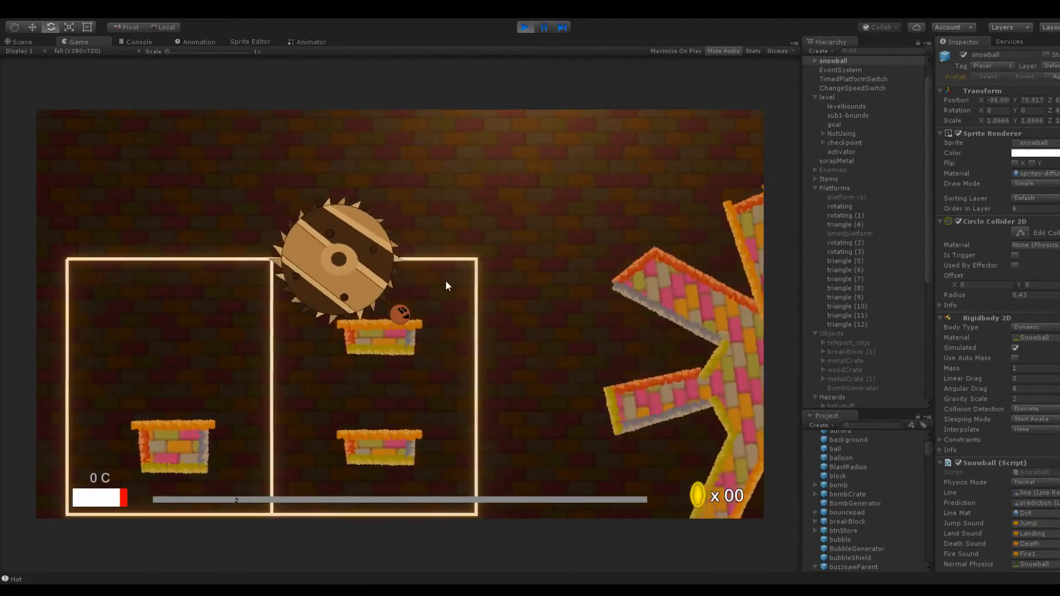
drag(422, 331, 447, 412)
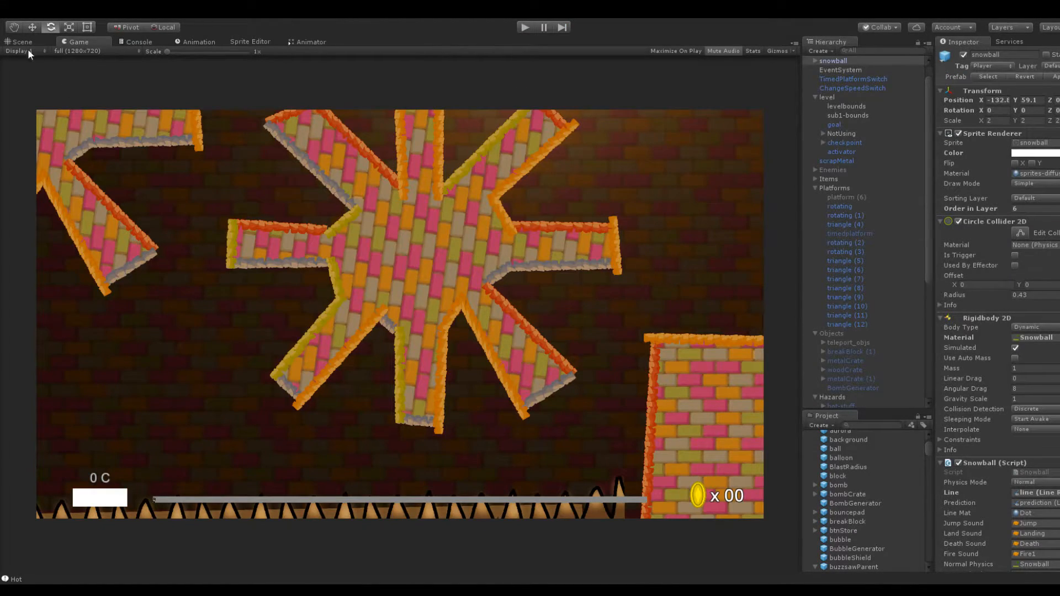
click(23, 42)
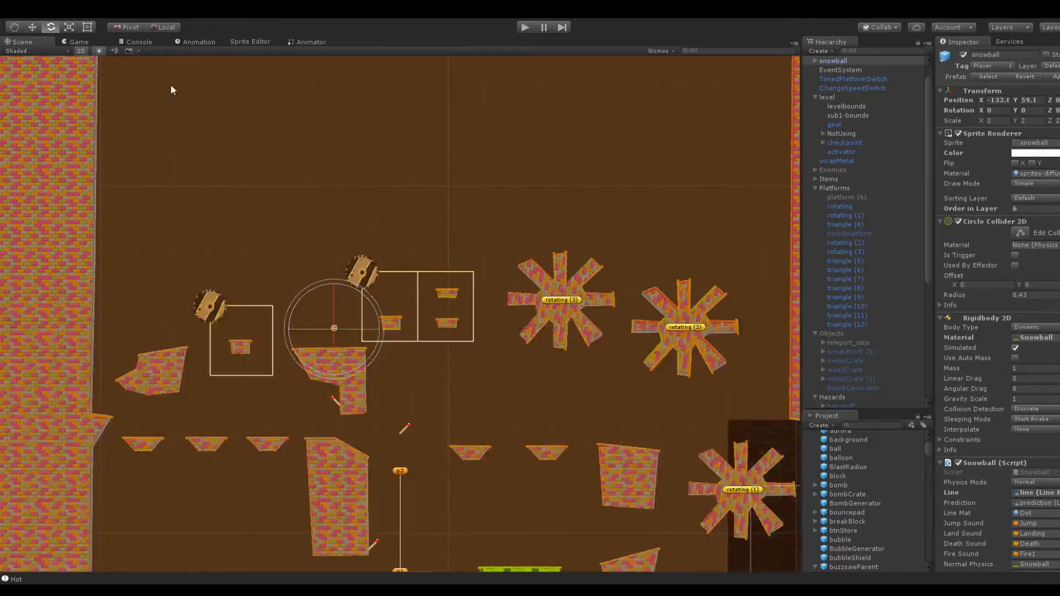
Duplicate the upper platform of the second loop and place the copy in the first loop at X -116.9, Y 72.2
scroll(543, 385, up, 5)
click(581, 427)
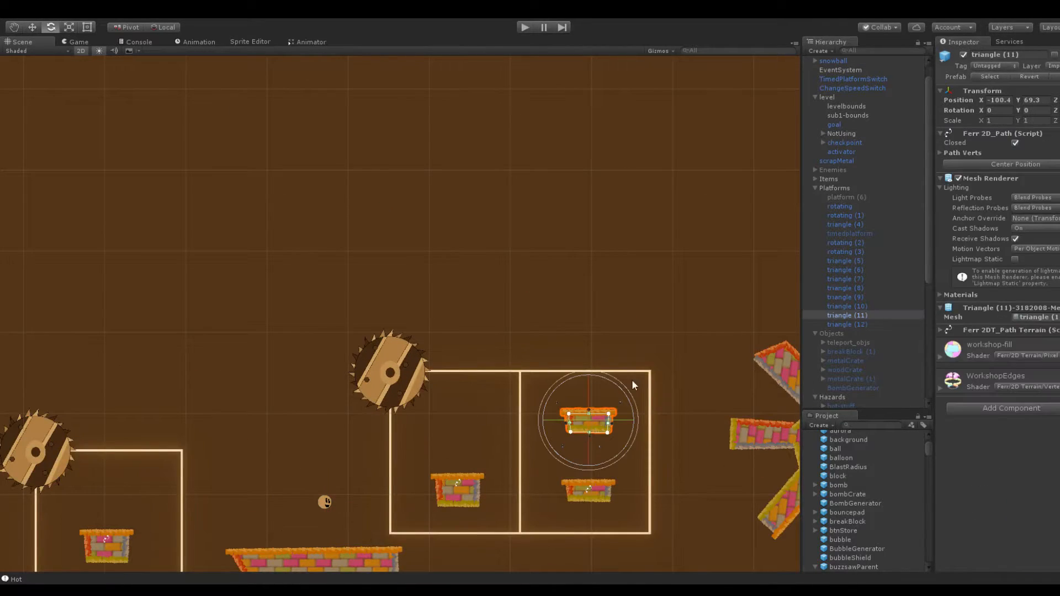
click(837, 315)
key(ctrl+d)
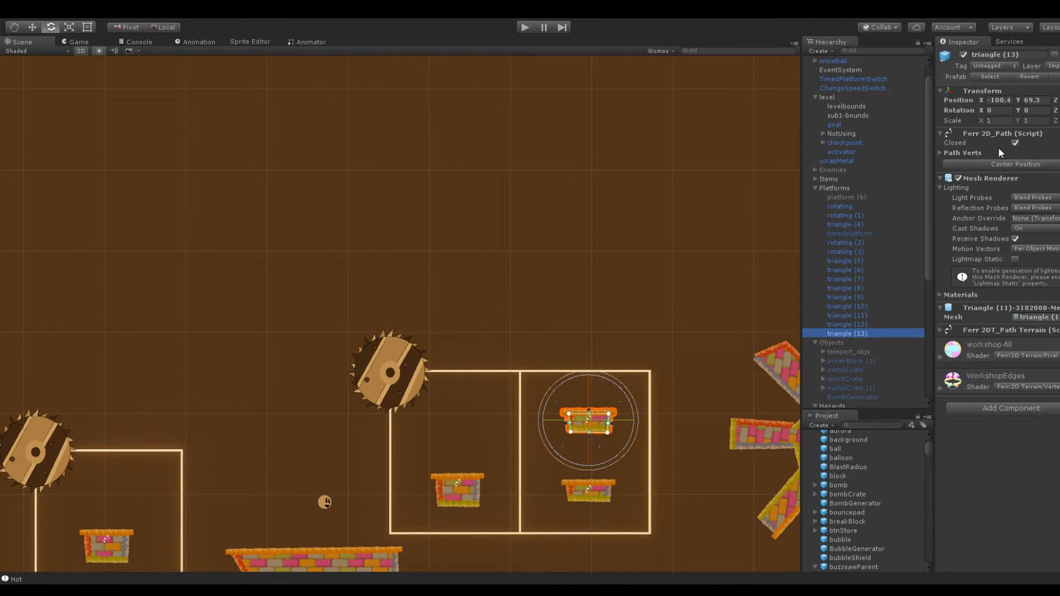
drag(982, 101, 682, 138)
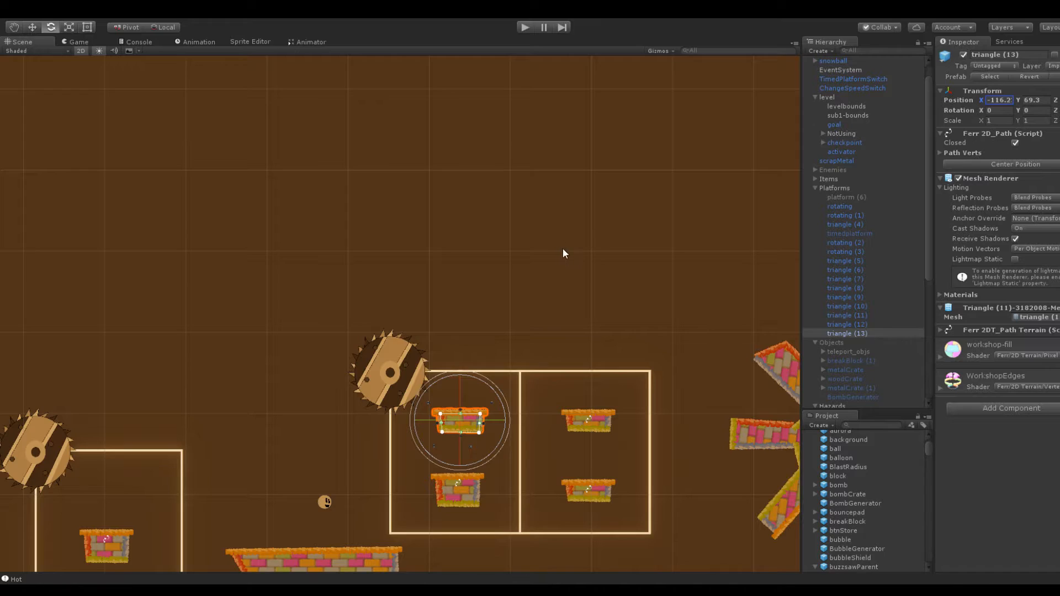
middle_drag(563, 250, 563, 118)
scroll(674, 143, up, 3)
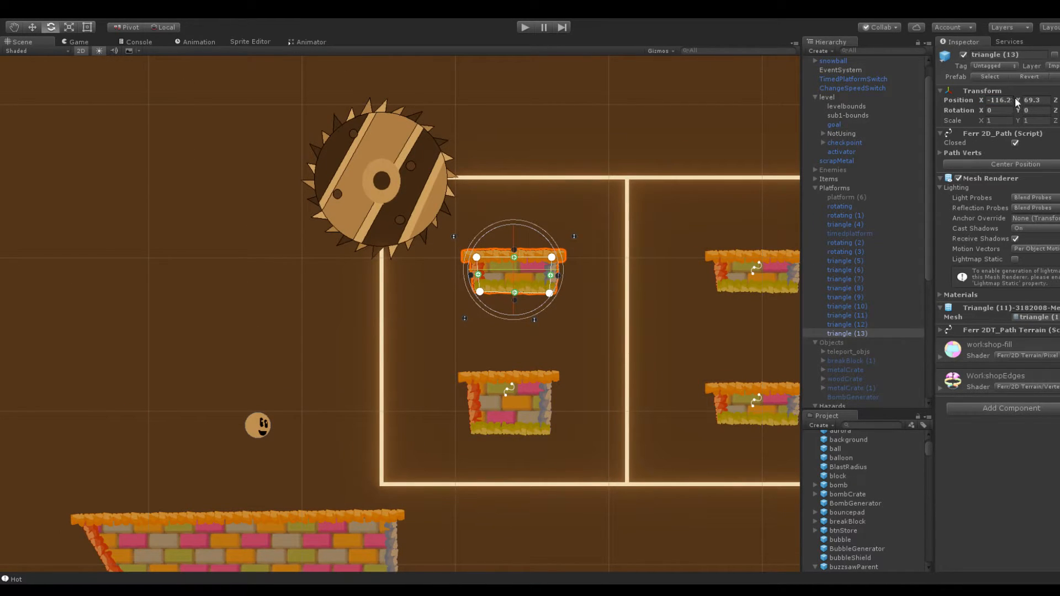
drag(1018, 101, 1027, 107)
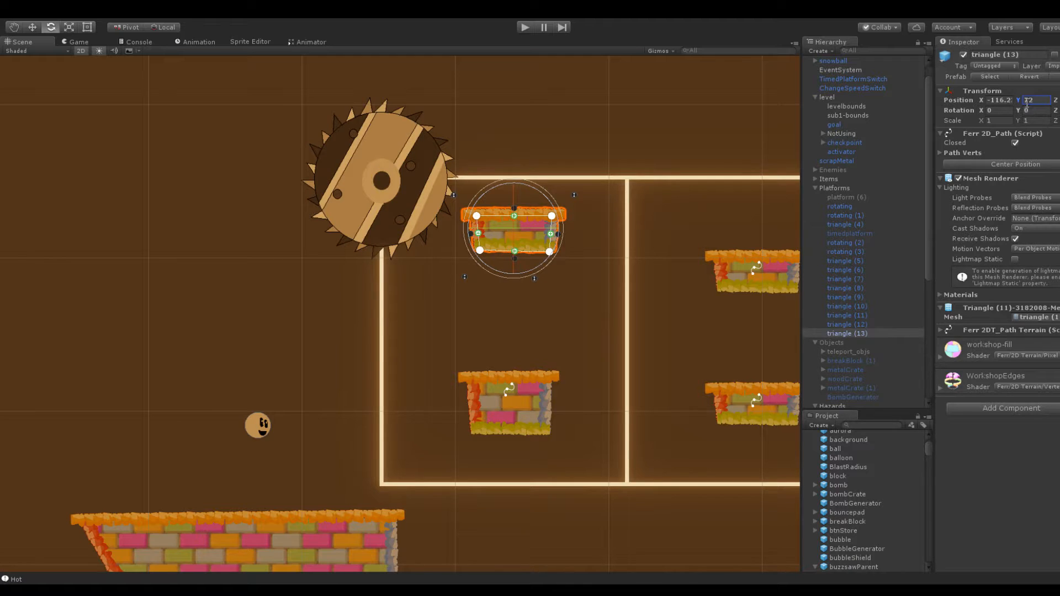
drag(982, 102, 1023, 107)
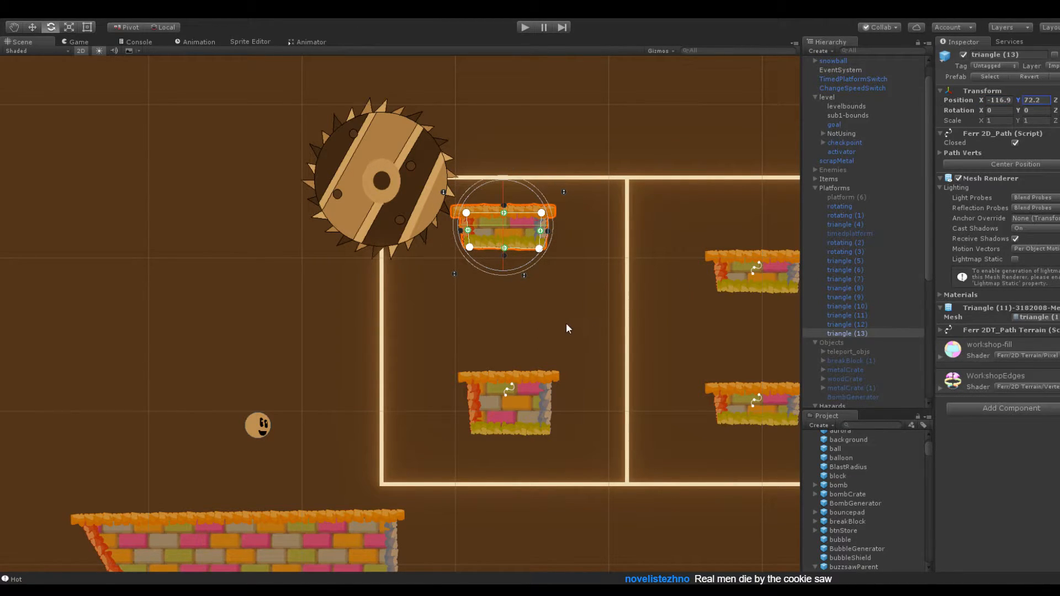
Select the four small platforms inside the two-loop track and examine their shared Ferr 2DT_Path Terrain settings
click(564, 323)
key(ctrl+z)
shift+click(742, 272)
shift+click(741, 388)
shift+click(518, 395)
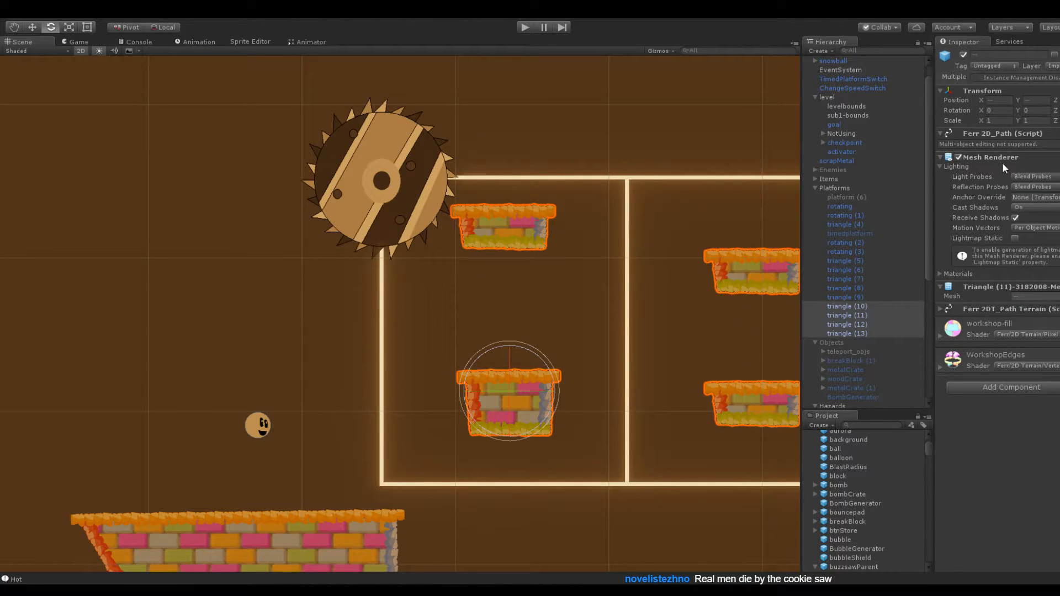
click(552, 210)
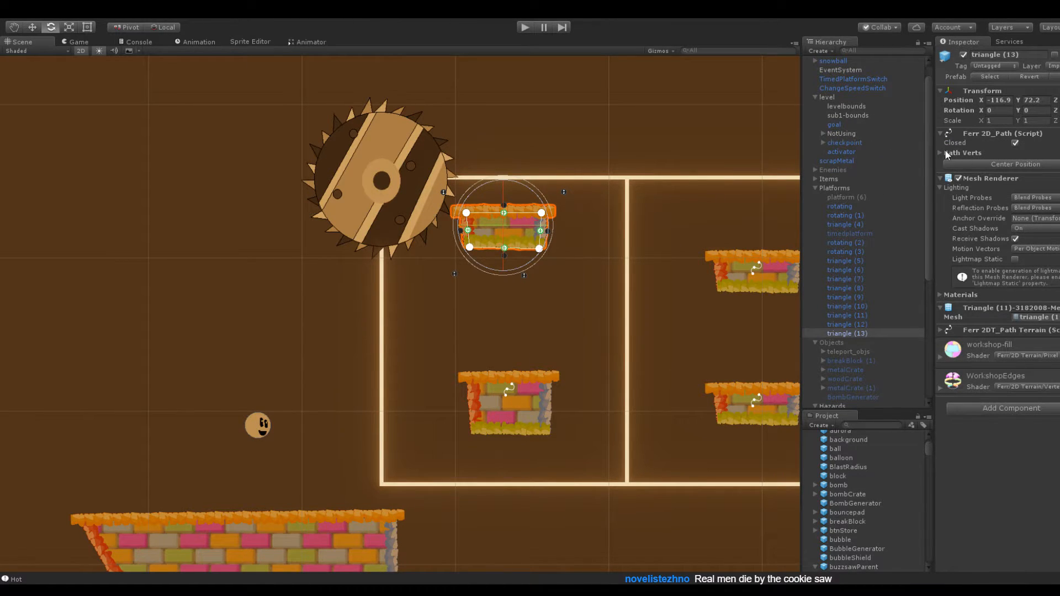
click(971, 308)
click(976, 319)
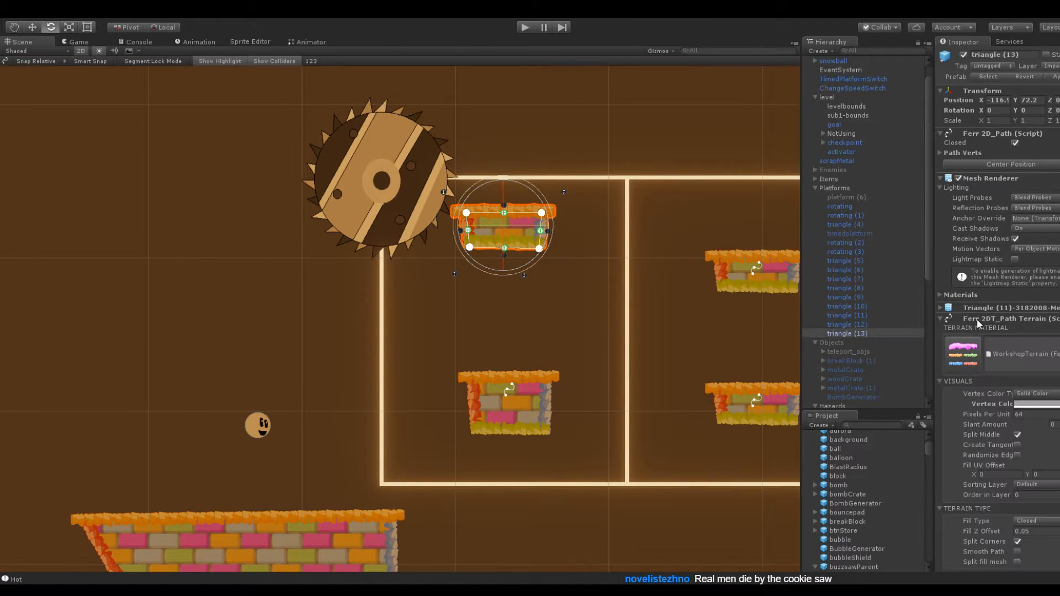
shift+click(734, 260)
shift+click(734, 401)
shift+click(535, 389)
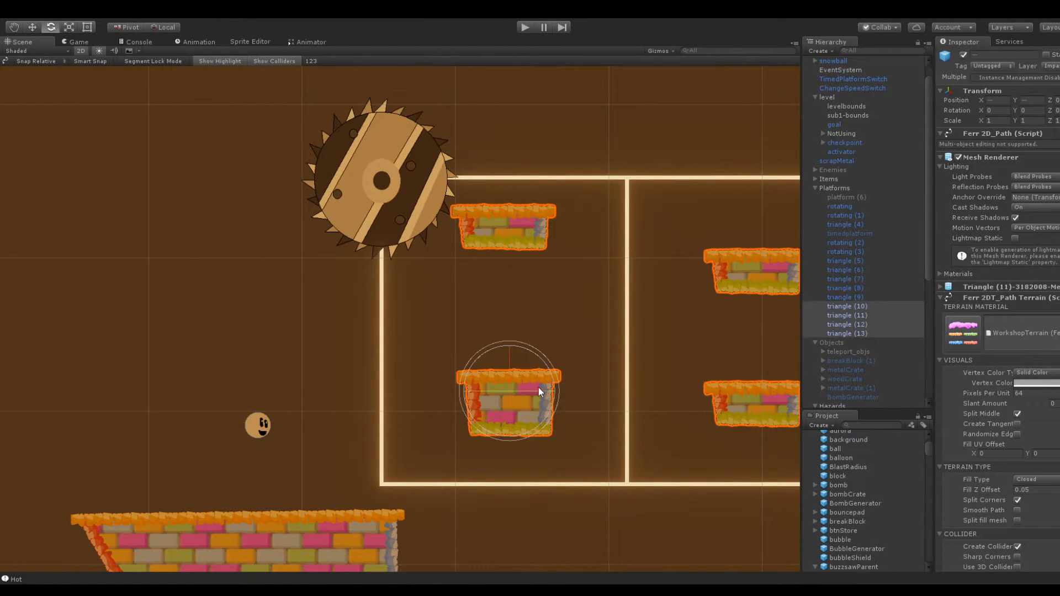
scroll(994, 358, down, 5)
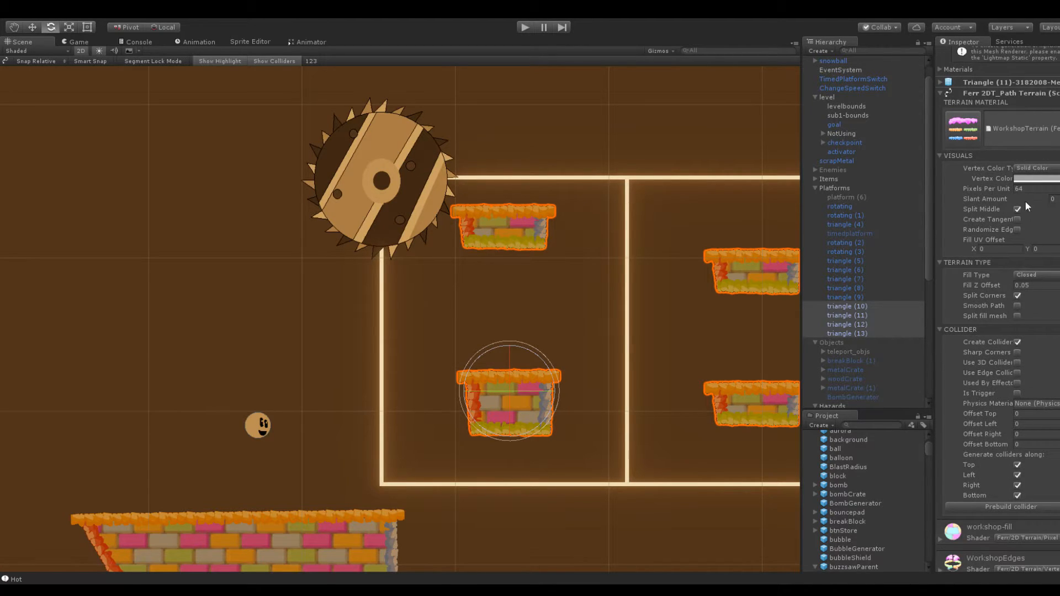
scroll(1032, 300, up, 3)
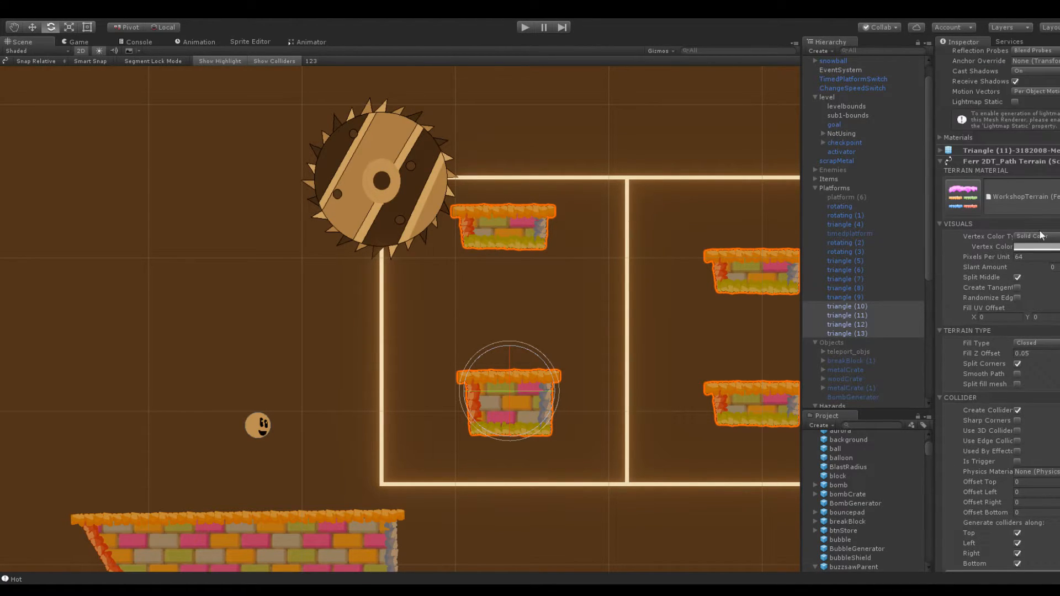
scroll(1030, 243, down, 4)
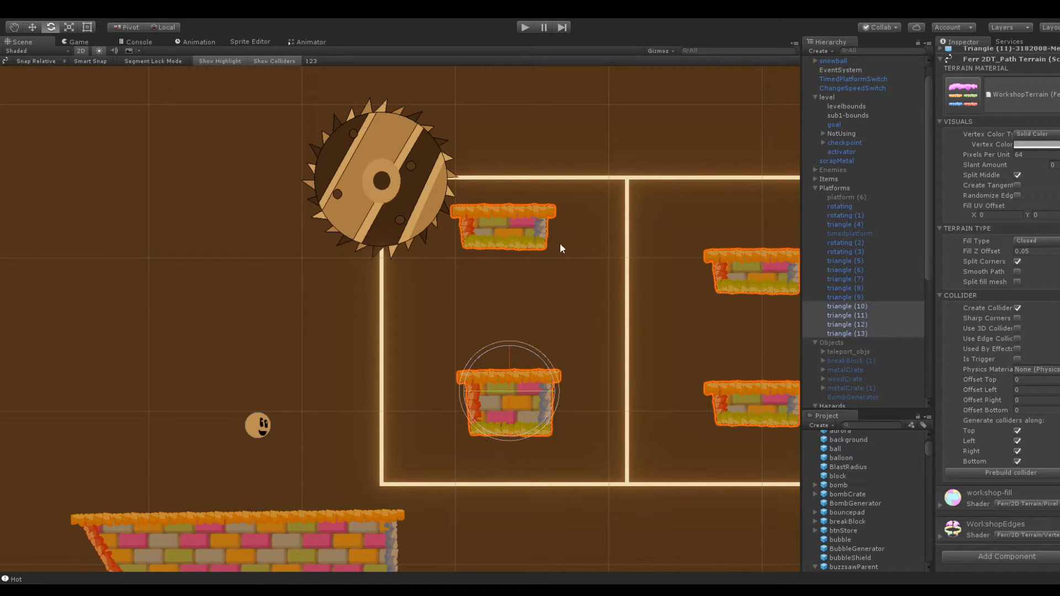
Set the Sorting Layer of the first loop's upper platform to Background in its Ferr 2DT_Path Terrain settings
click(540, 242)
scroll(1001, 144, up, 1)
click(990, 112)
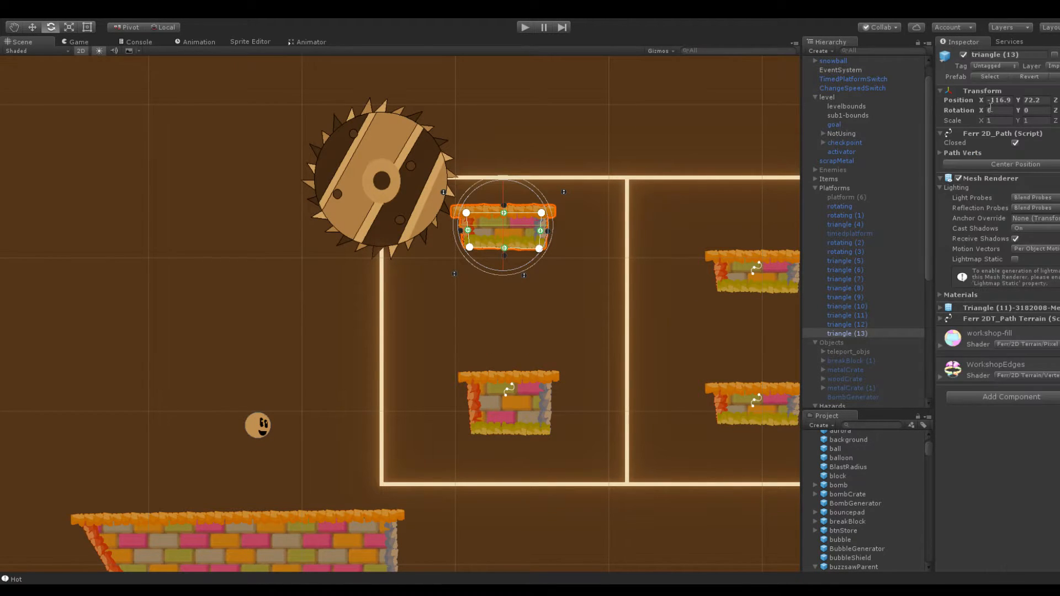
click(989, 131)
click(995, 284)
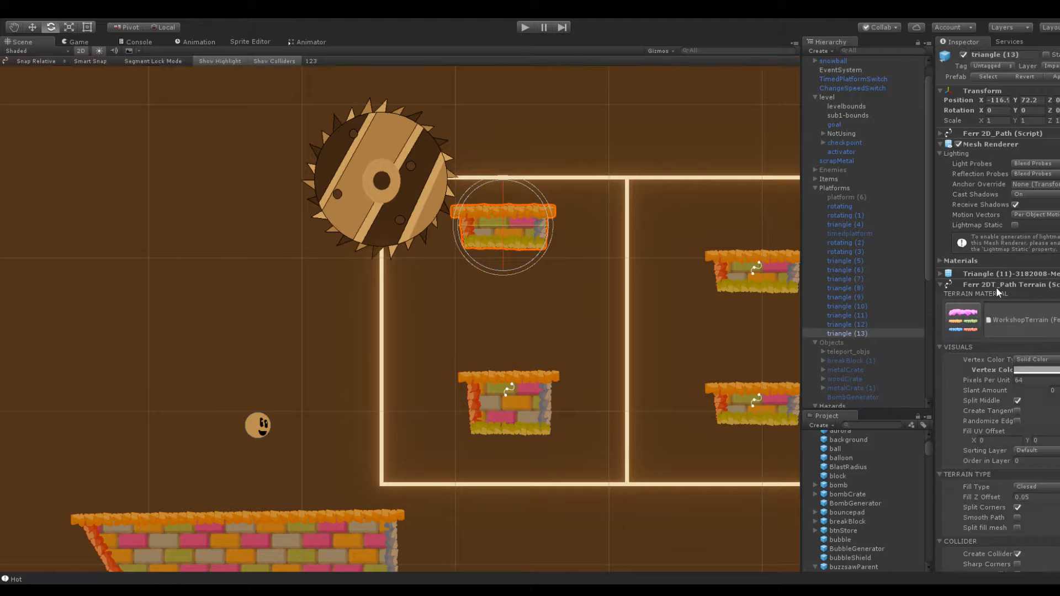
scroll(995, 283, down, 3)
click(1029, 359)
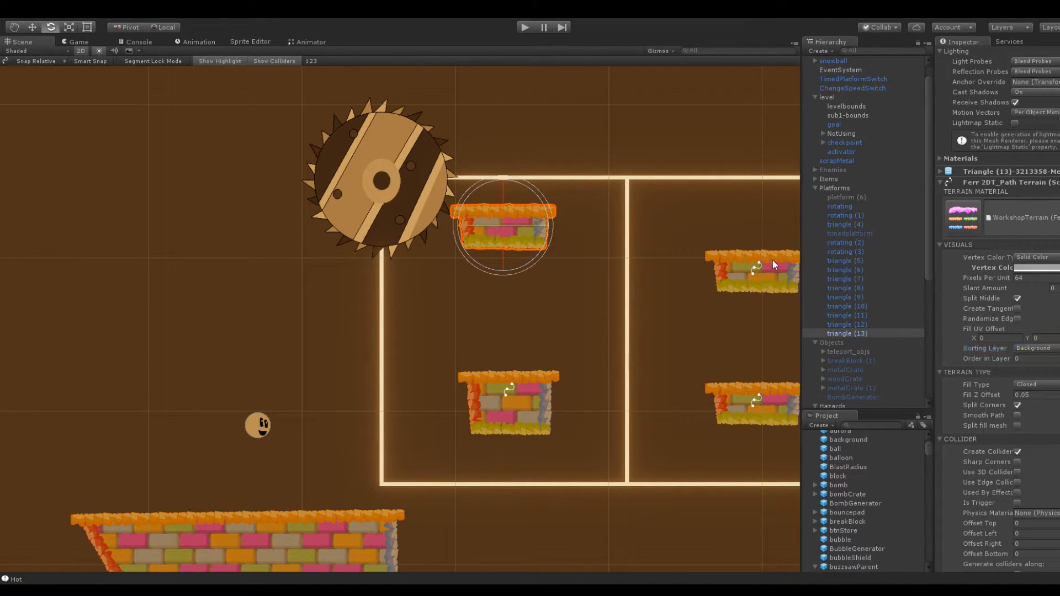
Set the Sorting Layer of the remaining small platforms inside the two-loop track to Background in their Ferr 2DT_Path Terrain settings
click(790, 268)
click(785, 397)
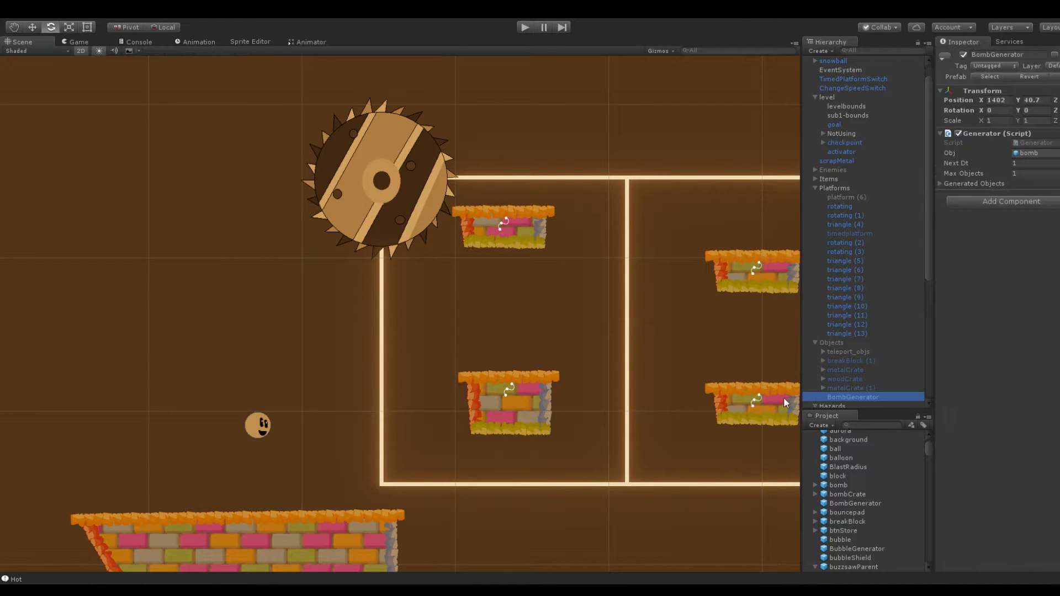
scroll(1019, 364, down, 3)
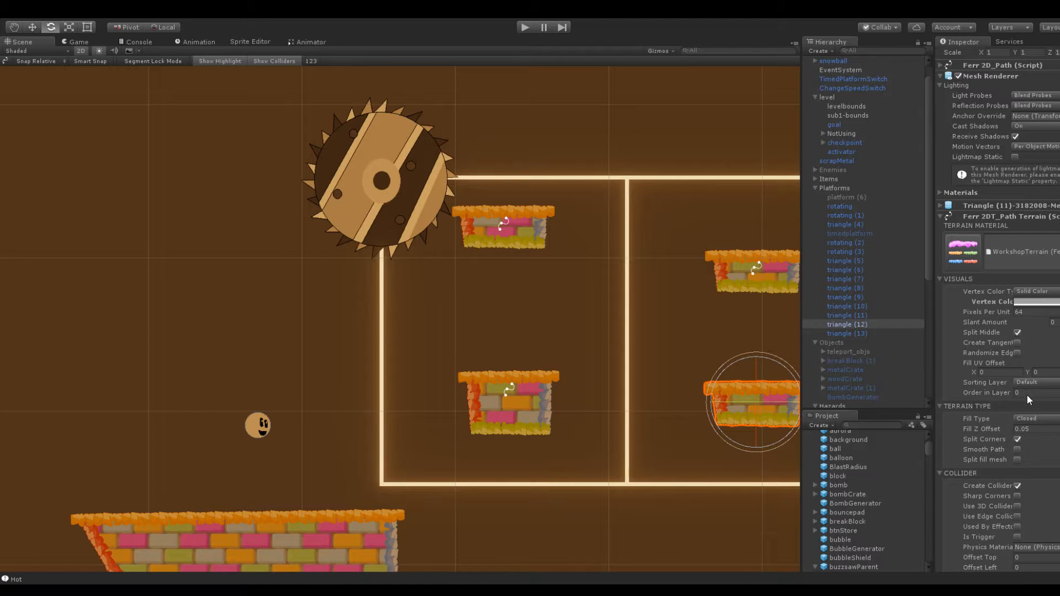
click(498, 405)
click(1033, 392)
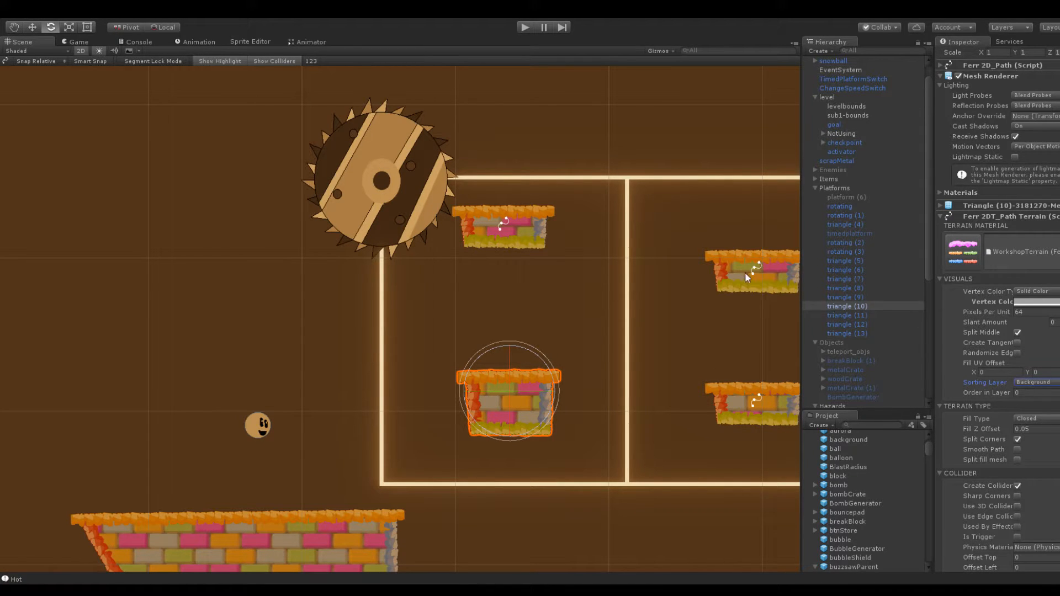
Compare the sorting settings of the buzzsaw under buzzsawParent (1) with those of the first loop's upper platform
scroll(594, 187, down, 2)
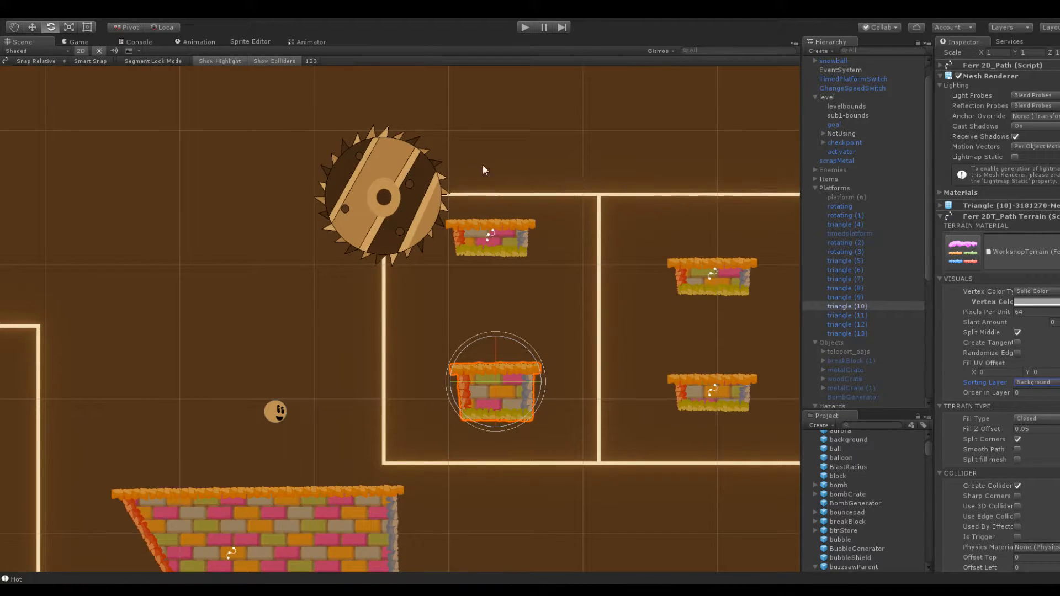
click(425, 189)
scroll(848, 322, down, 3)
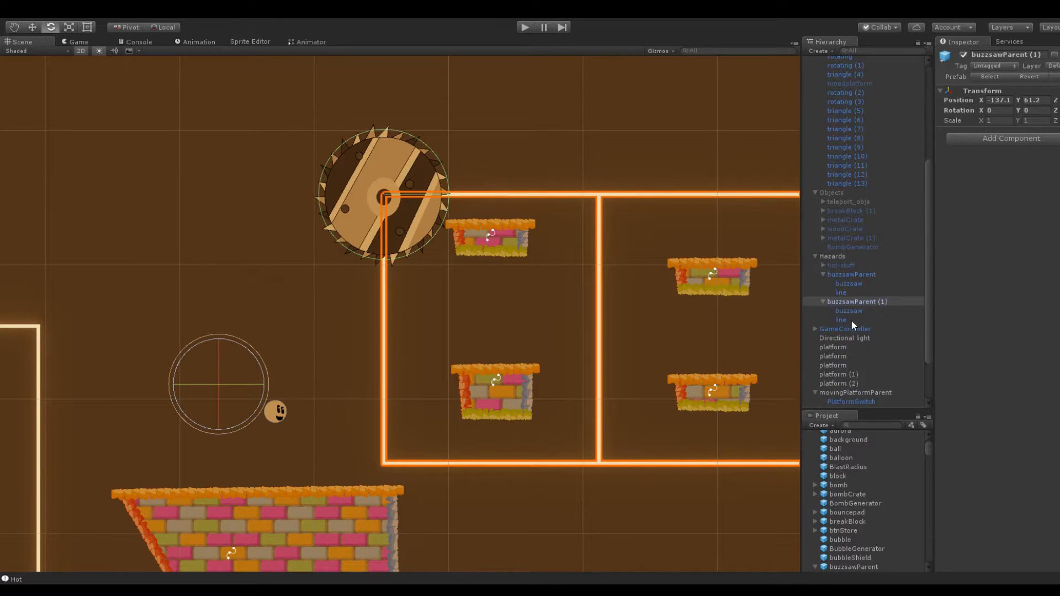
click(850, 310)
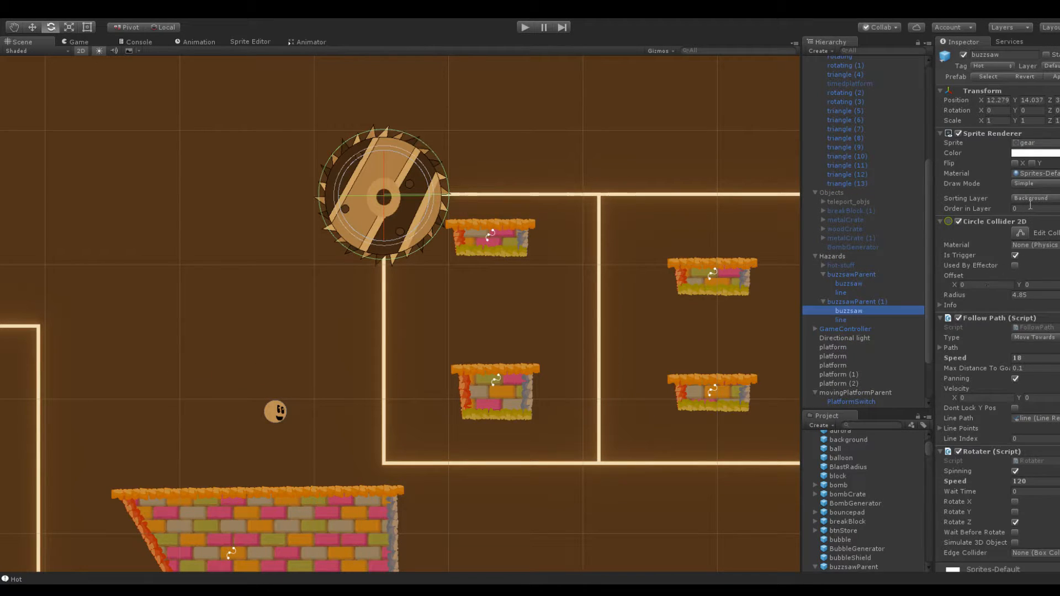
click(527, 238)
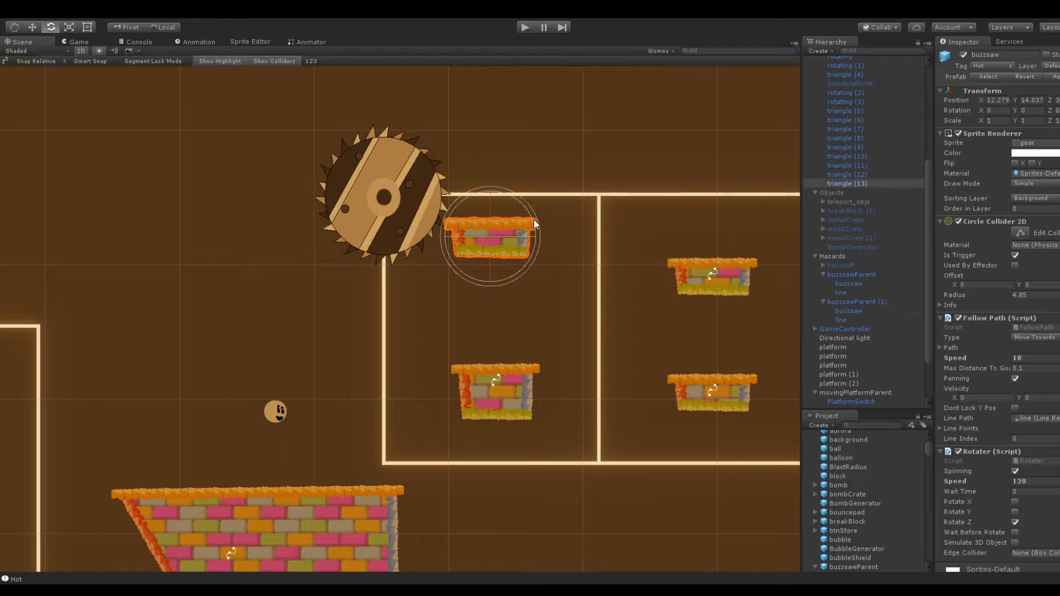
click(396, 161)
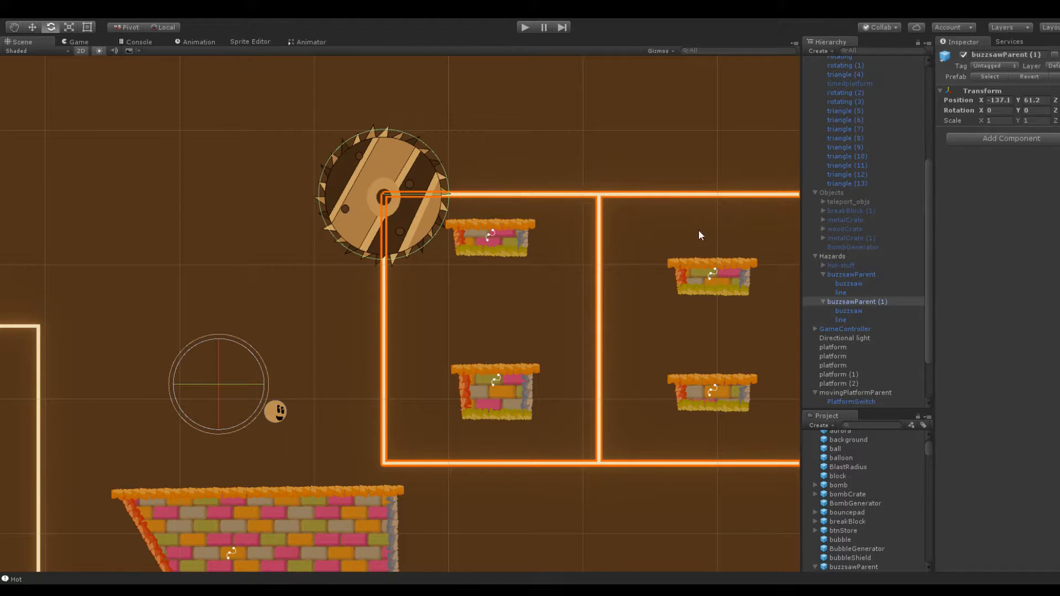
click(852, 311)
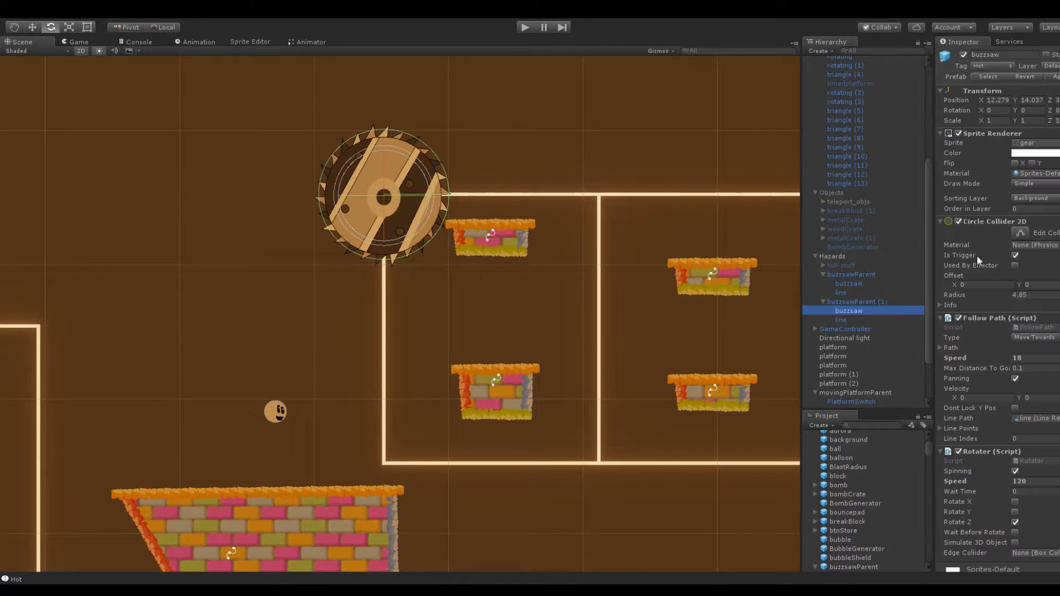
click(612, 115)
Duplicate the angular brick platform near the level's left wall and place the copy between the two buzzsaw tracks at X -145.4, Y 78.6
scroll(455, 160, down, 1)
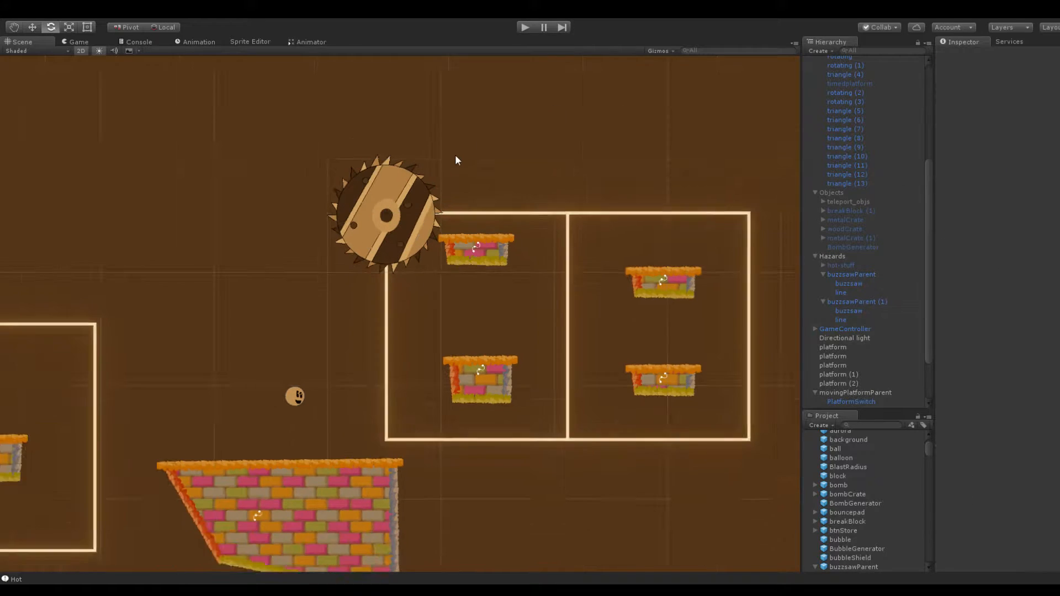
scroll(458, 159, down, 1)
middle_drag(497, 154, 402, 135)
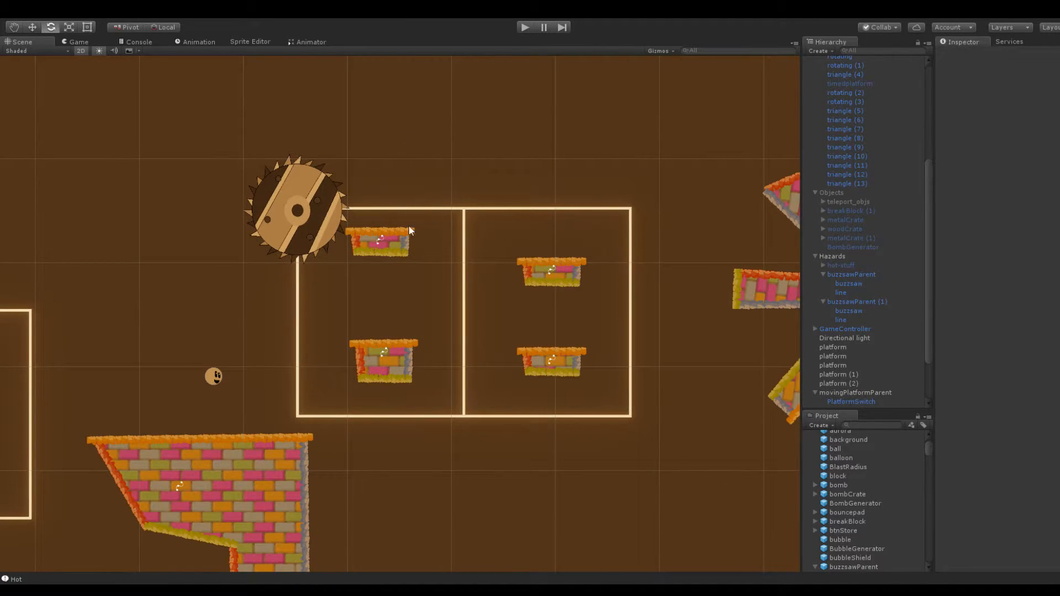
scroll(386, 220, up, 1)
scroll(293, 137, down, 2)
middle_drag(422, 140, 535, 189)
scroll(527, 189, down, 2)
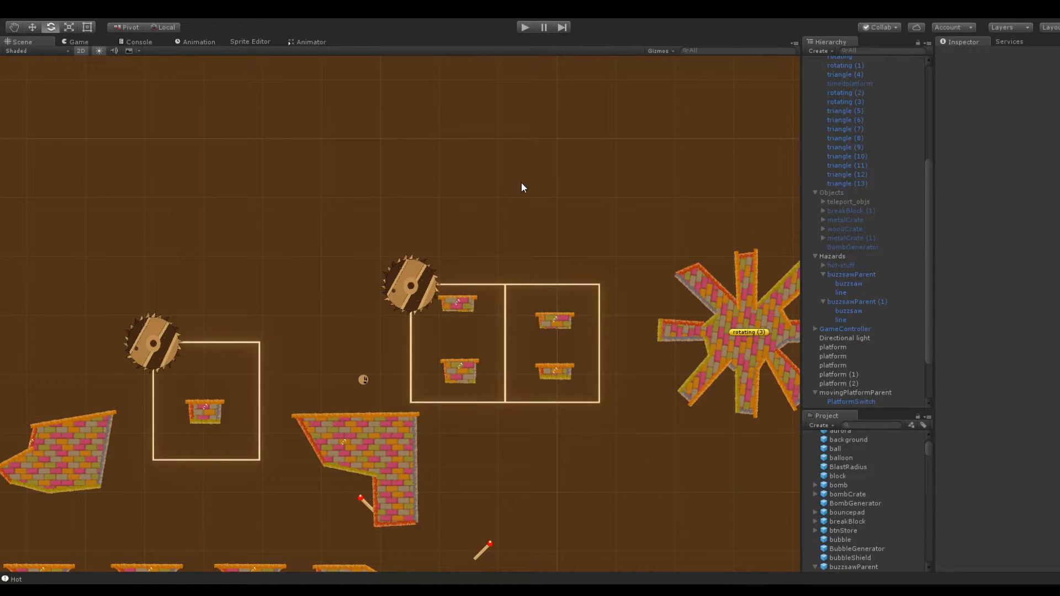
middle_drag(424, 167, 488, 156)
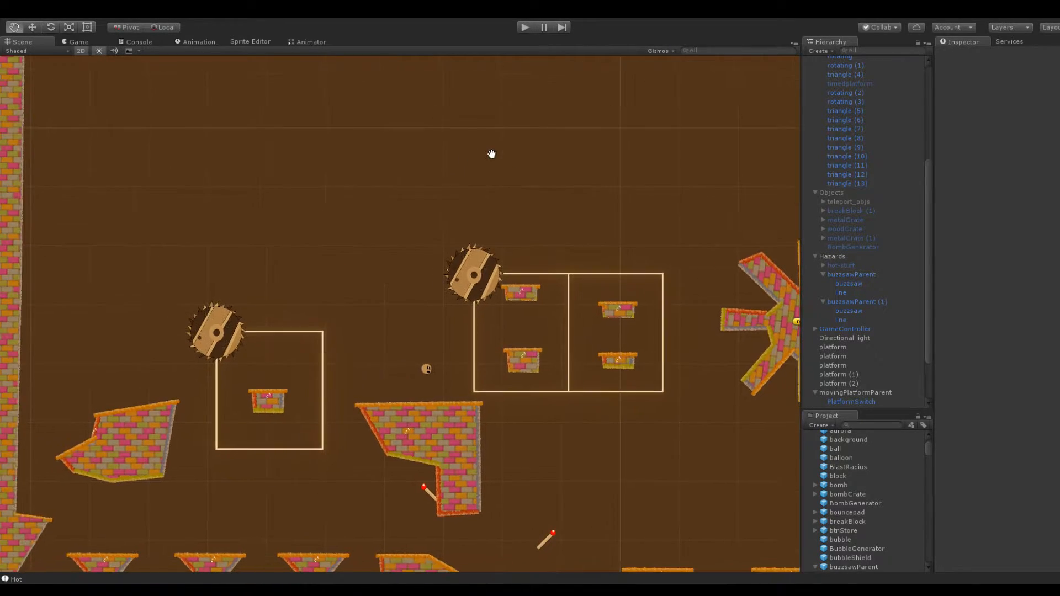
click(169, 438)
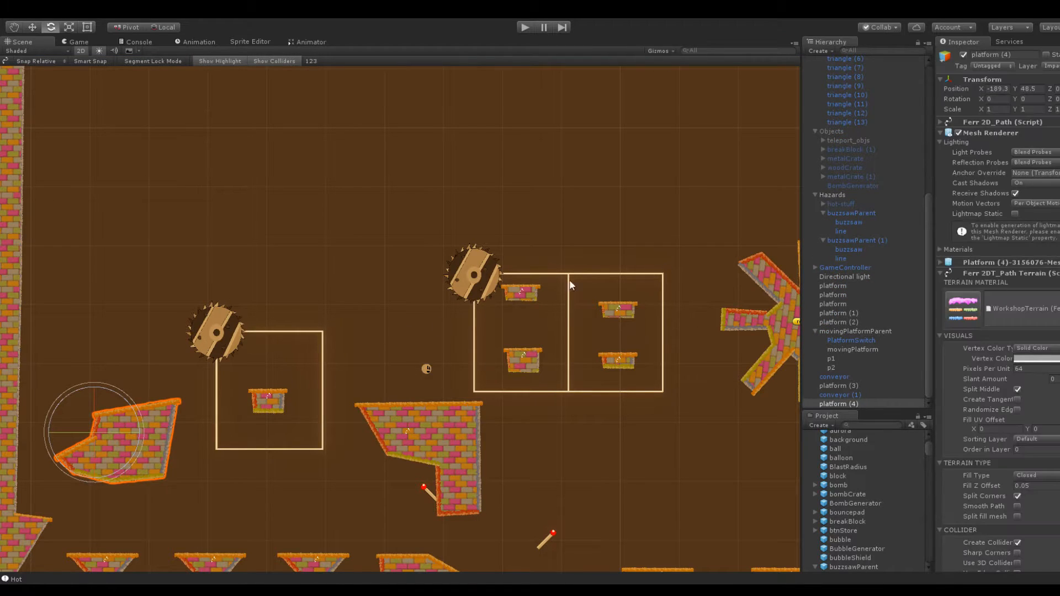
click(851, 404)
key(ctrl+d)
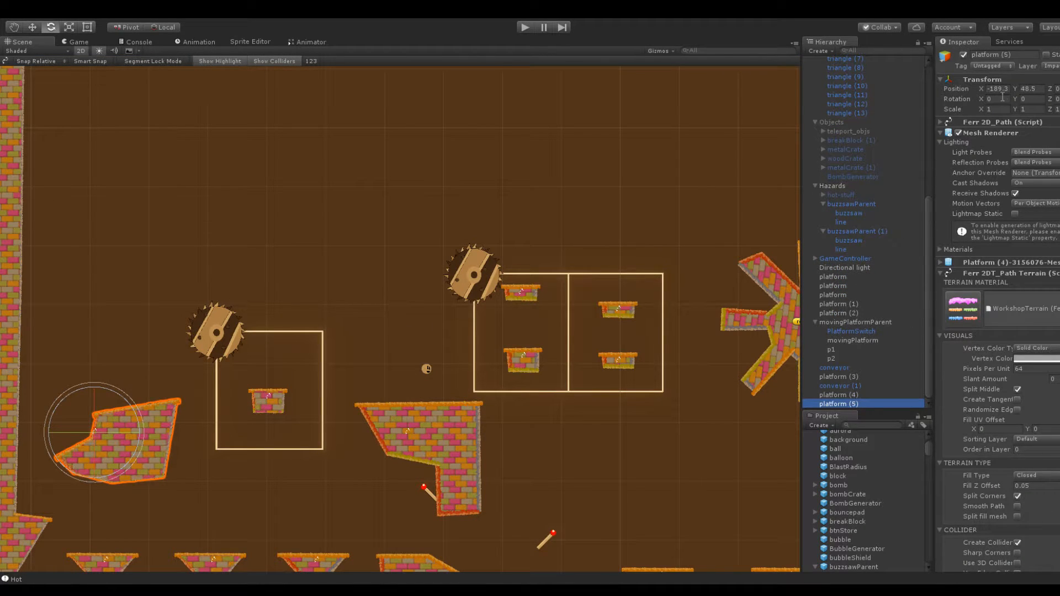
drag(1017, 90, 27, 100)
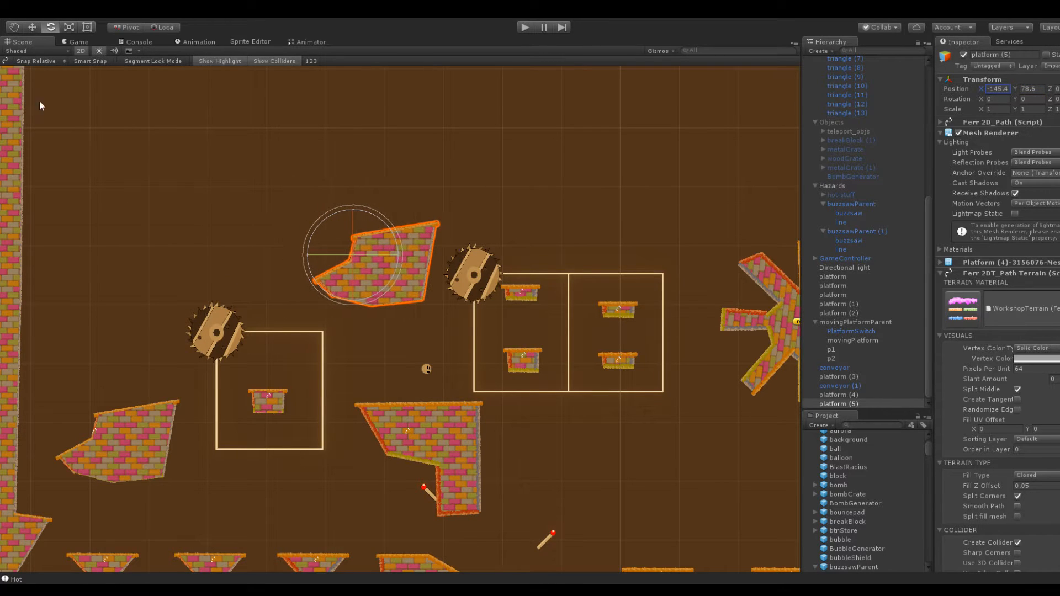
Reshape the copied platform's path by lowering its upper right corner and pulling its left side up into a tall peak
scroll(396, 188, up, 5)
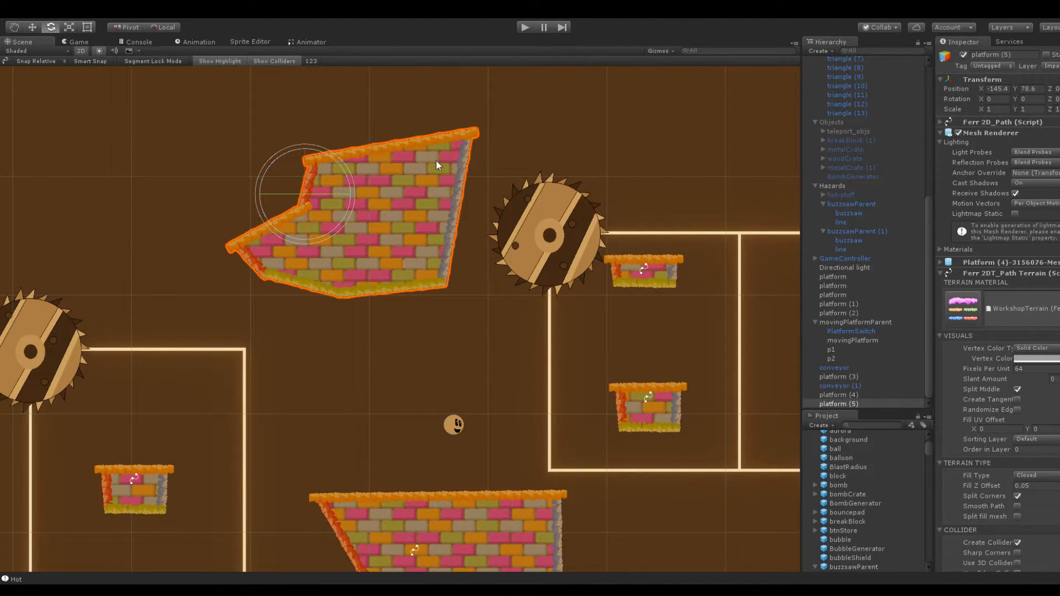
scroll(370, 107, up, 3)
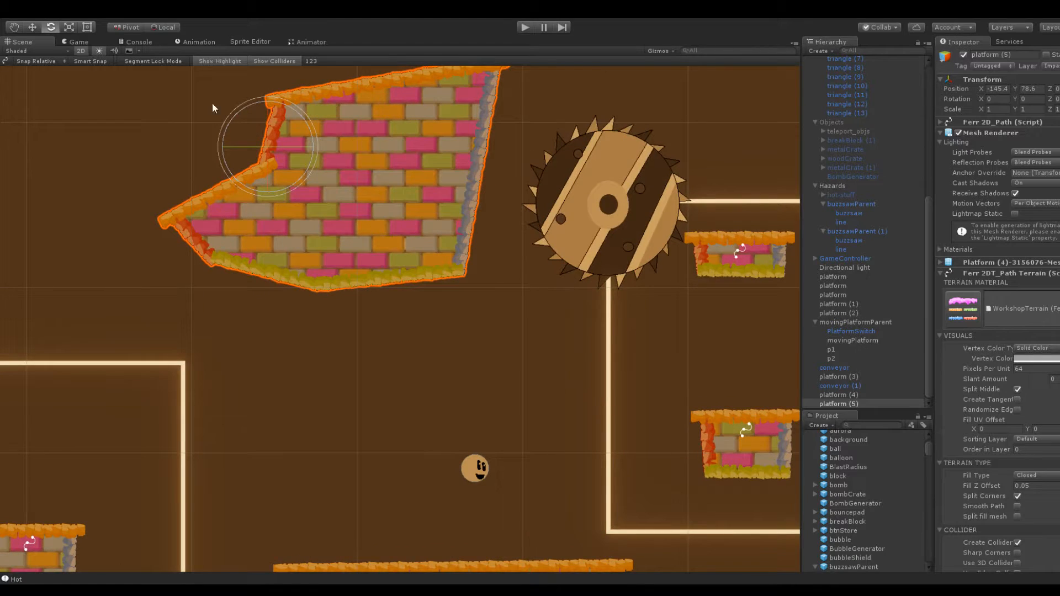
middle_drag(246, 107, 286, 207)
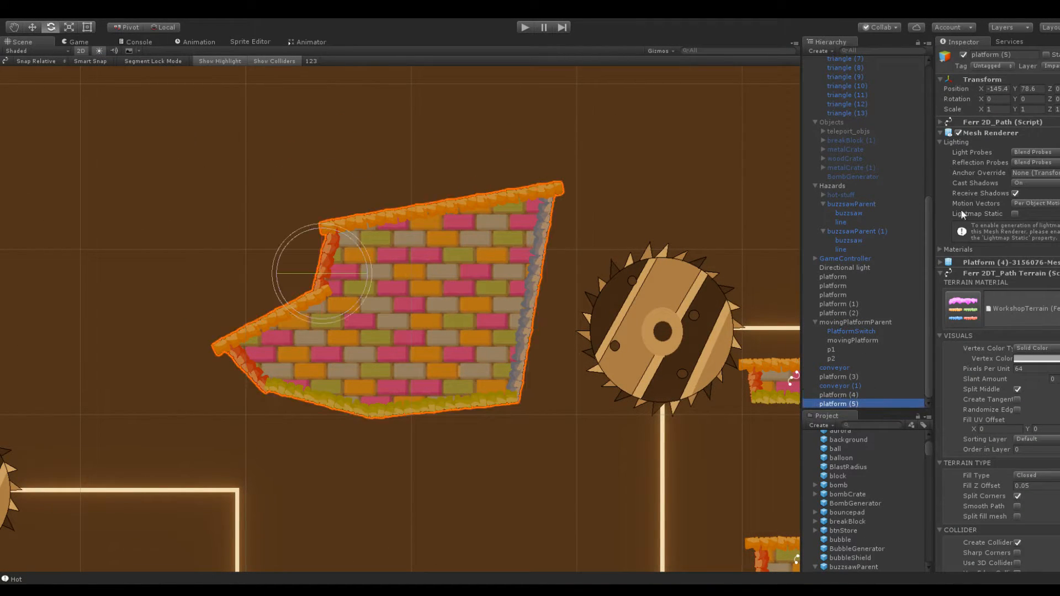
click(980, 121)
drag(547, 191, 534, 319)
drag(318, 297, 229, 67)
scroll(398, 317, down, 3)
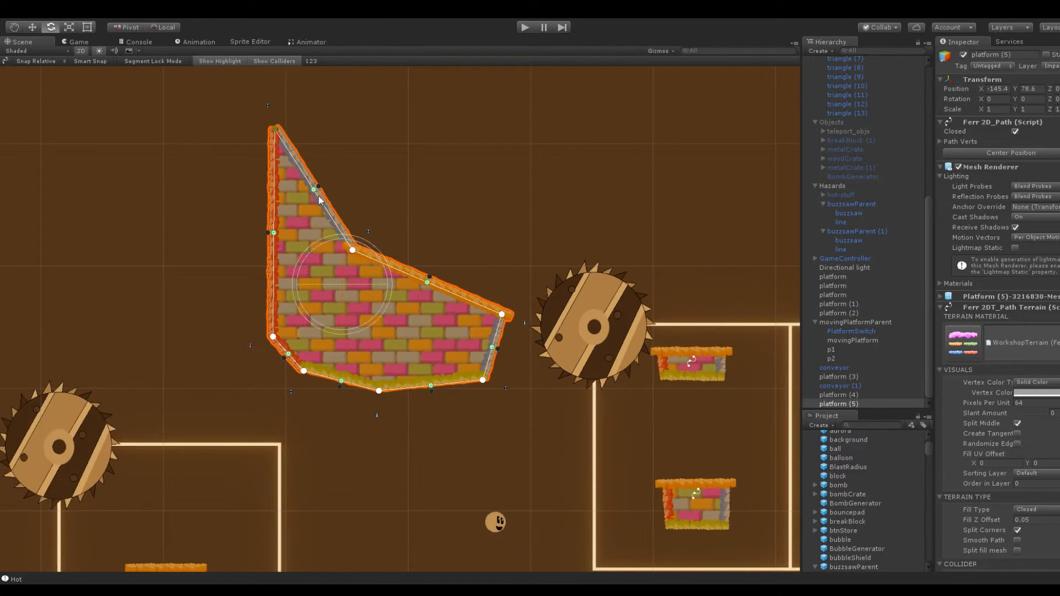
Reshape the copied platform's peak into a tall upright column with a nearly flat top above its sloping right side
drag(274, 338, 337, 103)
click(314, 189)
key(f)
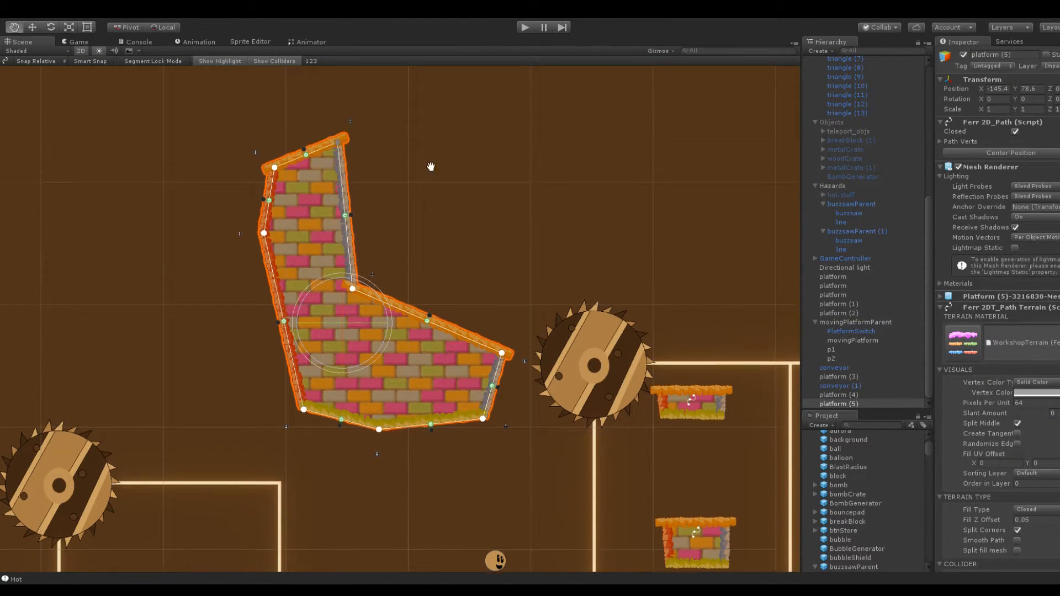
drag(287, 210, 274, 143)
drag(350, 188, 365, 139)
click(629, 328)
scroll(425, 387, down, 2)
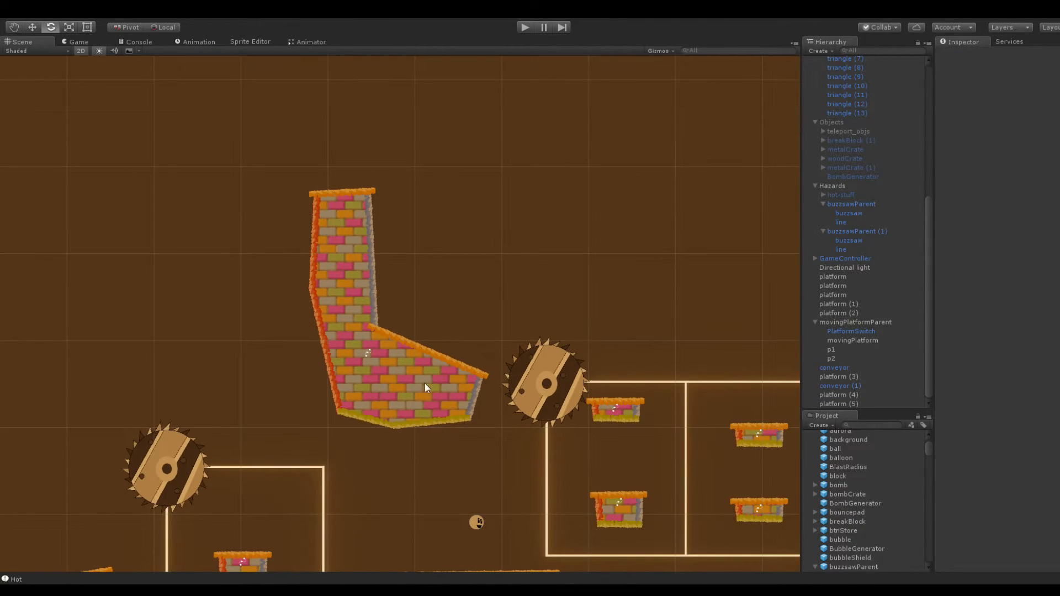
middle_drag(582, 312, 528, 256)
click(548, 369)
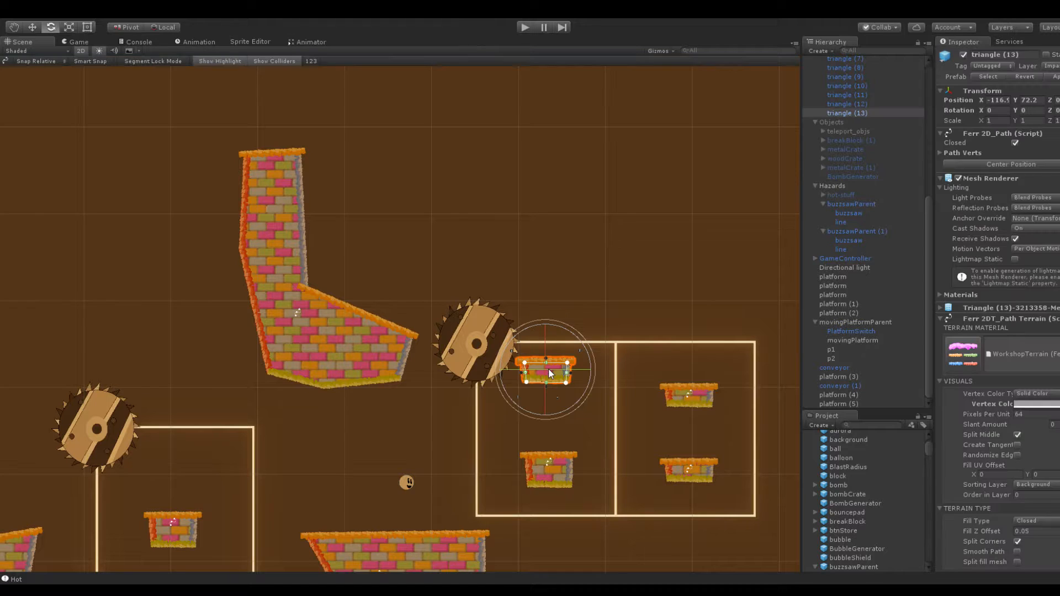
click(644, 208)
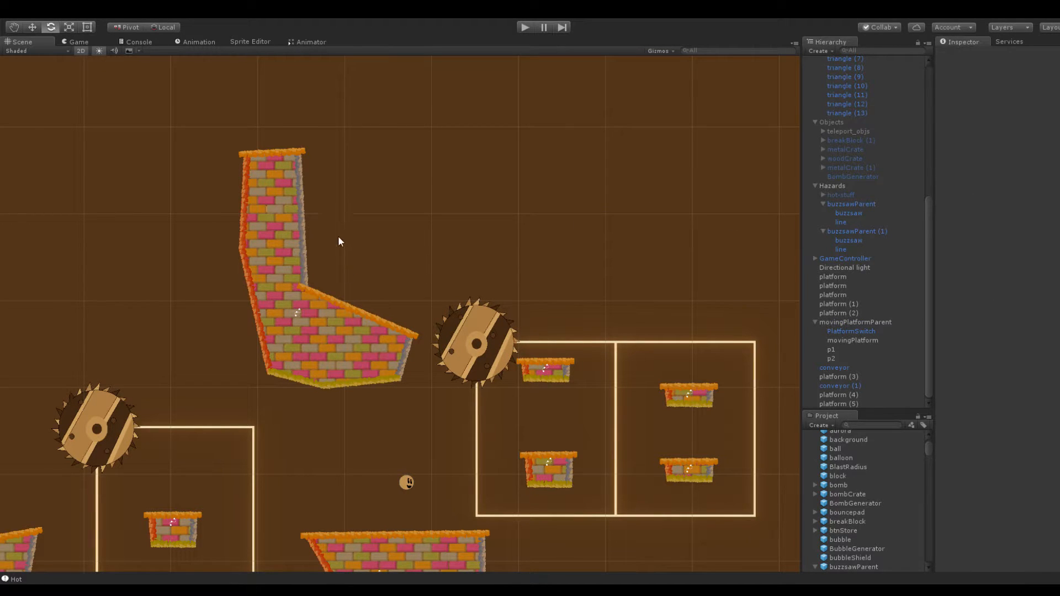
Duplicate platform (4) near the left wall again and place the copy above the two-loop track at X -100.1, Y 86.5
scroll(393, 192, down, 3)
middle_drag(565, 212, 434, 192)
middle_drag(298, 227, 443, 203)
click(170, 416)
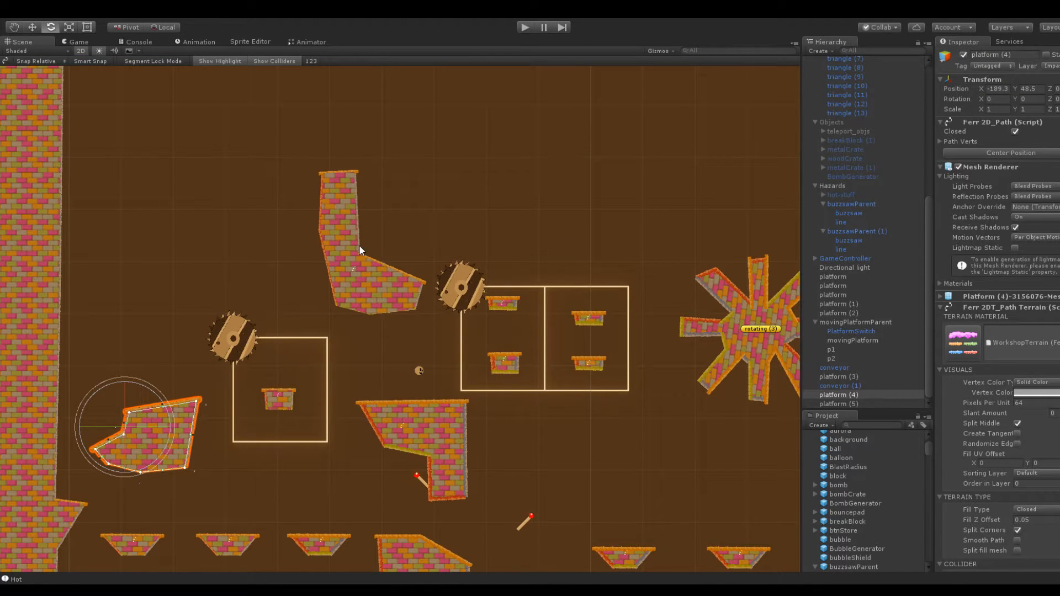
click(838, 393)
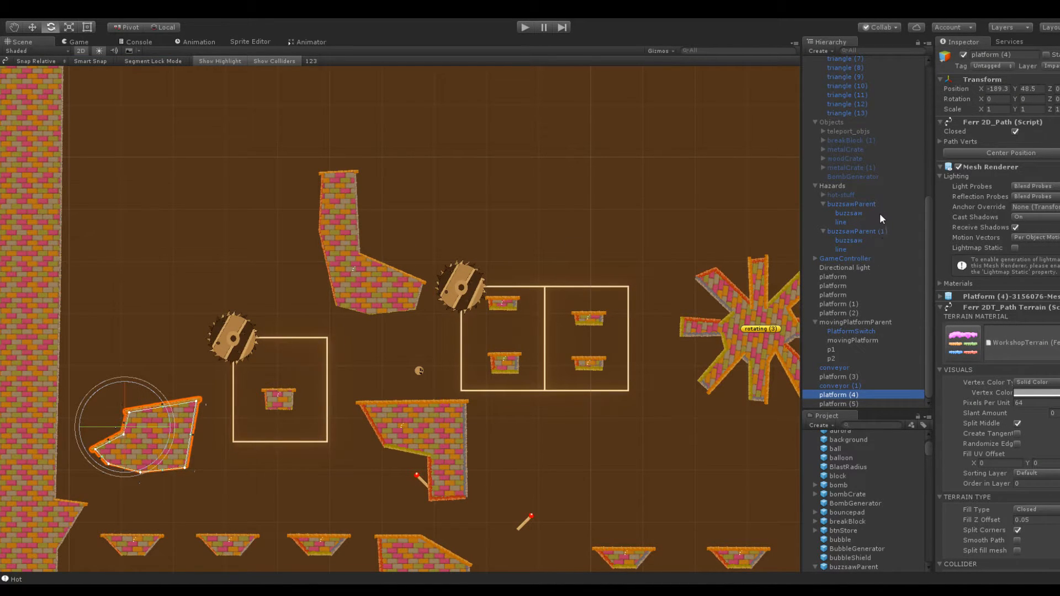
key(ctrl+d)
drag(1015, 91, 1054, 110)
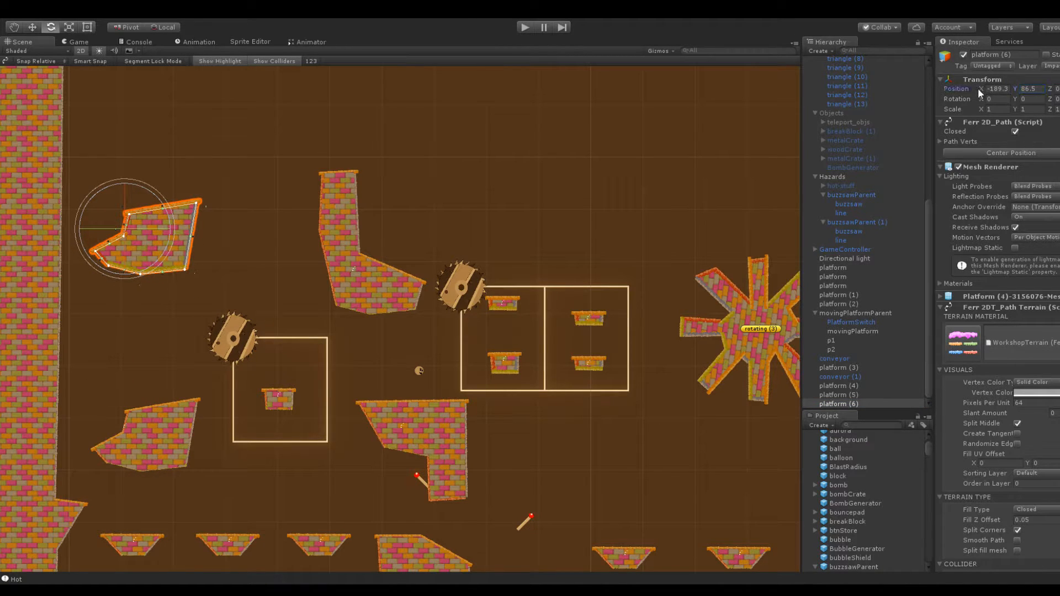
drag(982, 88, 43, 101)
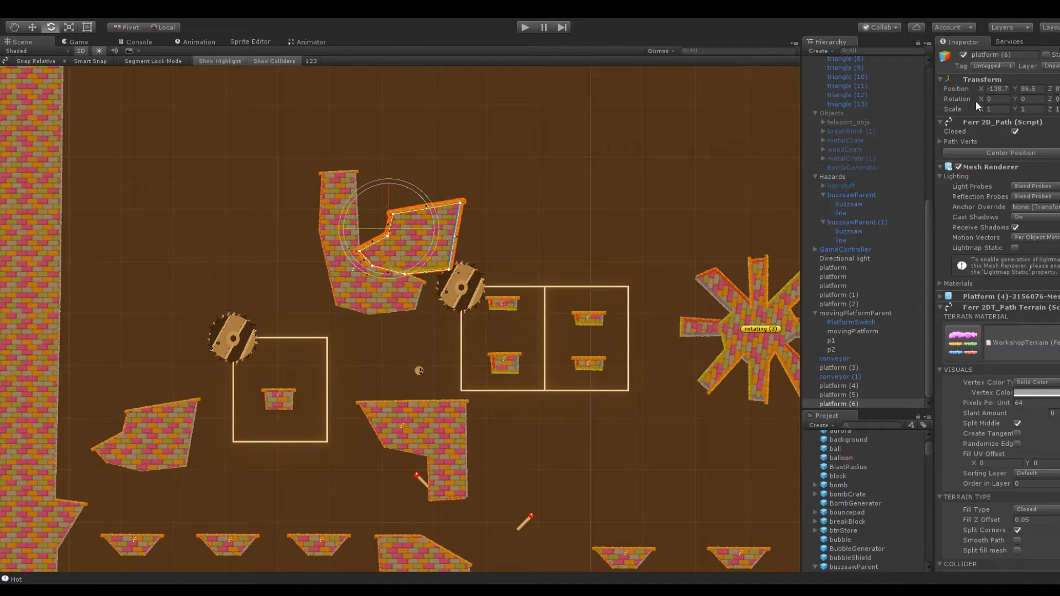
drag(982, 89, 1037, 99)
Raise the star-shaped platform rotating (3) slightly, beside the two-loop buzzsaw track
middle_drag(599, 143, 404, 121)
click(607, 287)
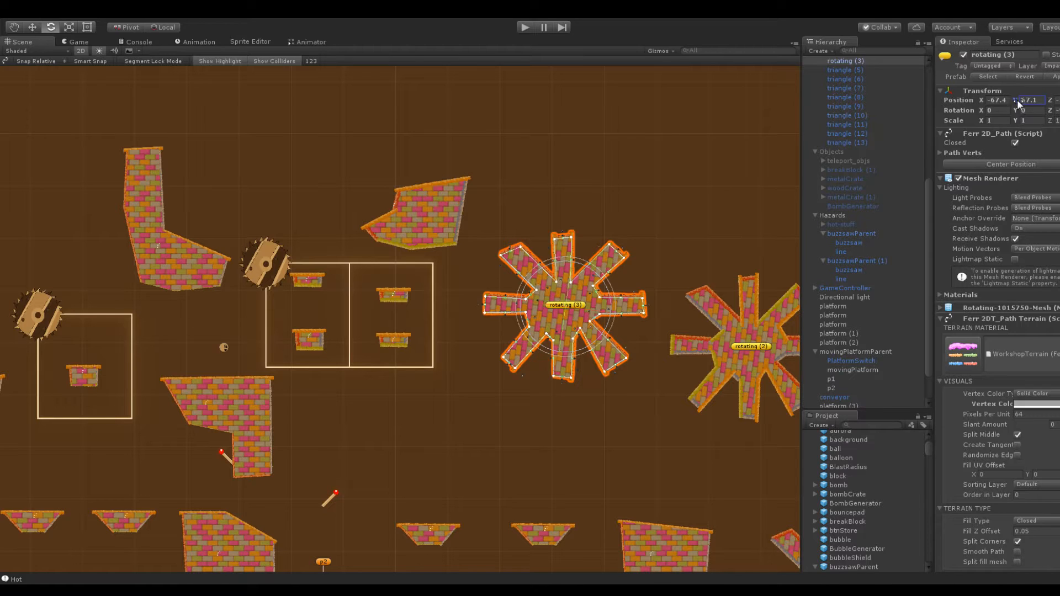
click(416, 237)
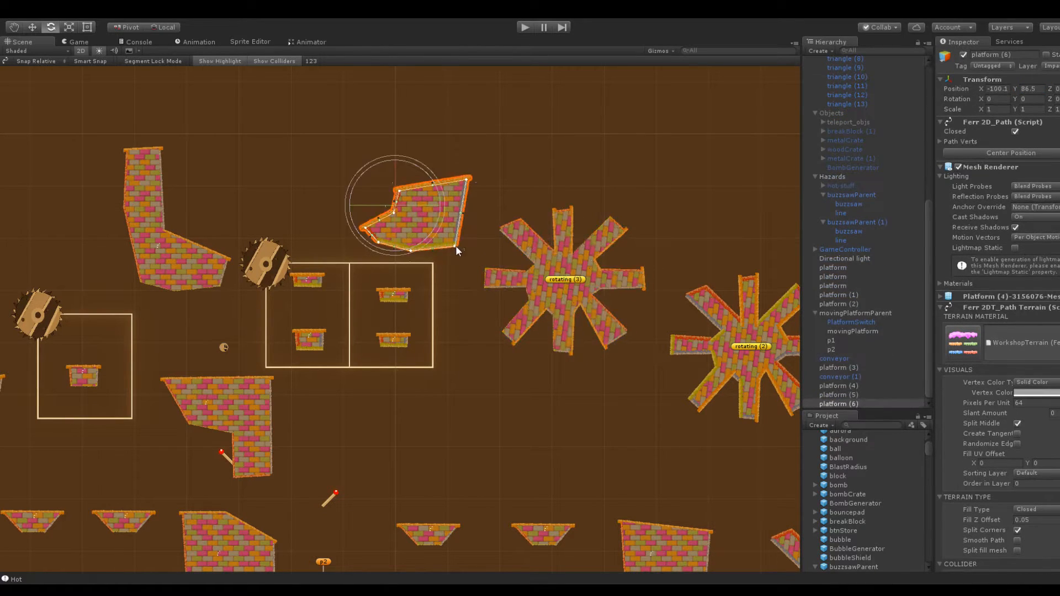
click(655, 200)
Move the angular platform above the two-loop track to X -98.6, Y 88.1
middle_drag(551, 170, 627, 160)
click(490, 199)
drag(982, 90, 1021, 88)
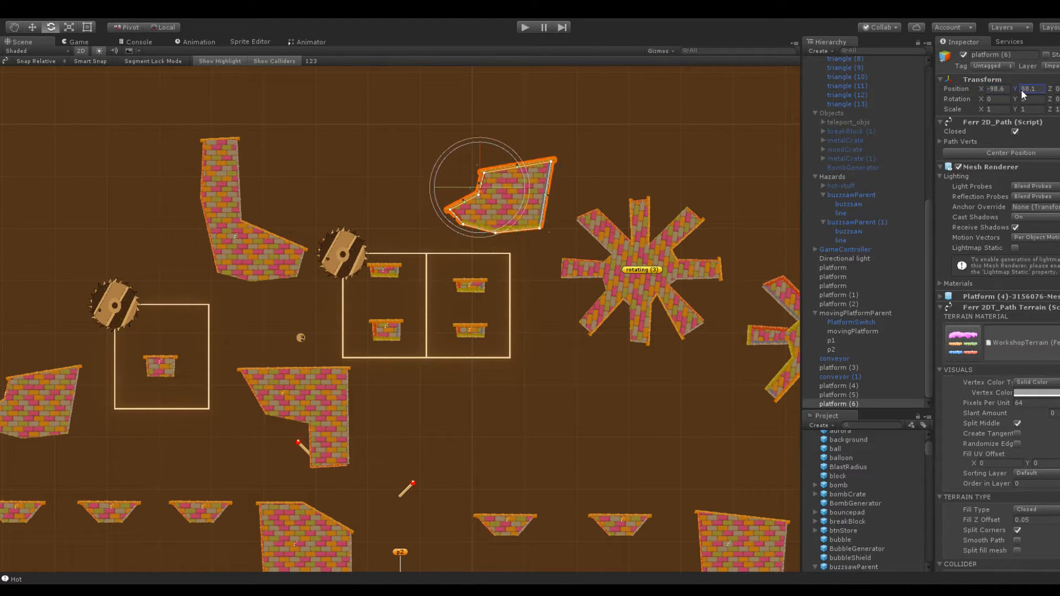
Duplicate the green conveyor above the floor spikes at the left and place the copy above the column platform at about X -142, Y 96.1
click(346, 195)
middle_drag(389, 200, 441, 34)
scroll(463, 476, down, 5)
click(376, 517)
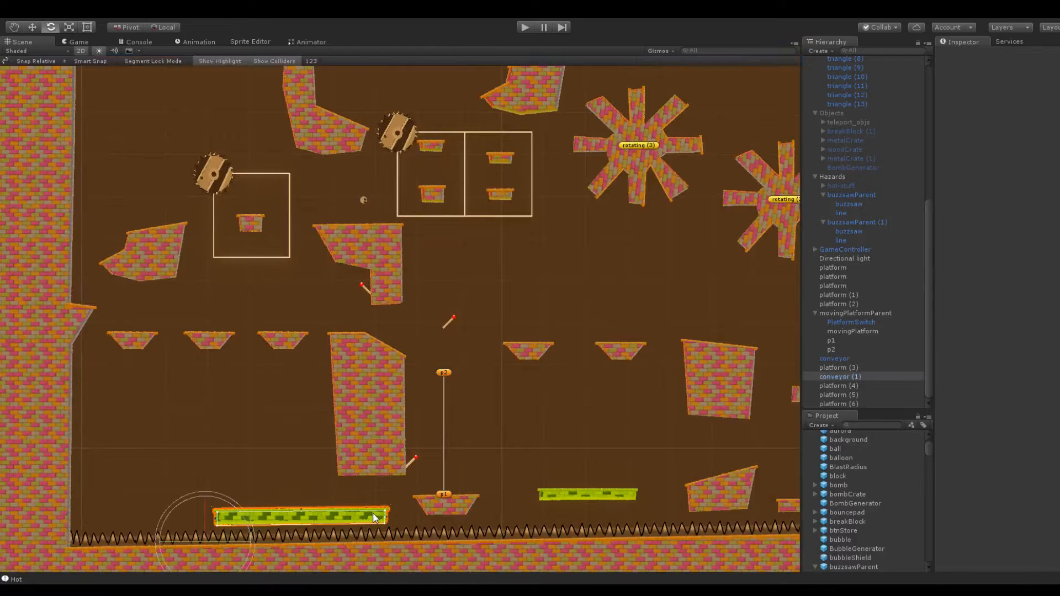
click(868, 377)
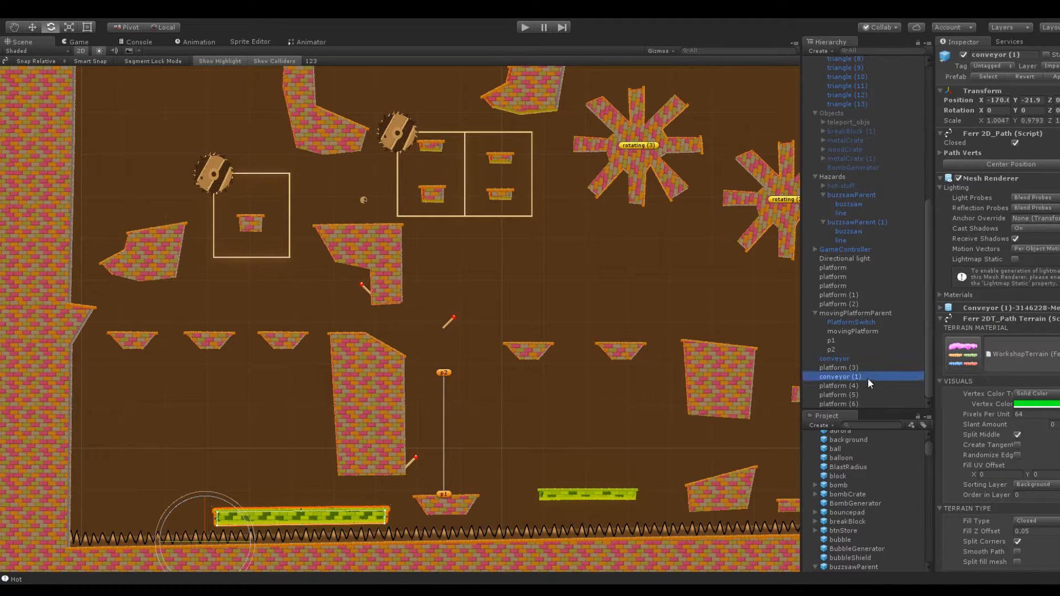
key(ctrl+d)
drag(1015, 100, 1046, 100)
middle_drag(137, 170, 163, 349)
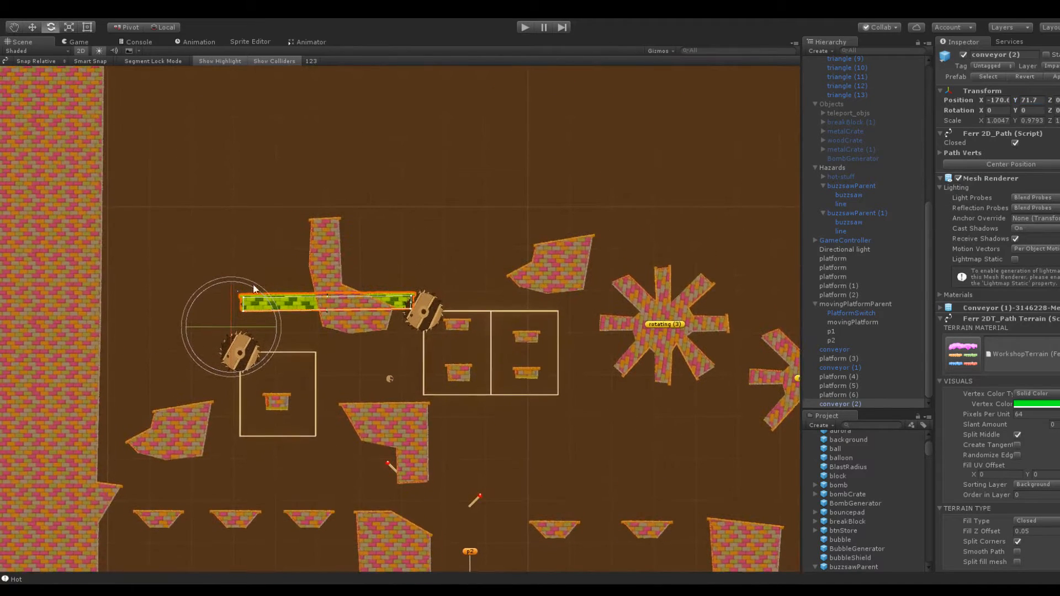
drag(1024, 105, 6, 163)
drag(972, 99, 1055, 102)
scroll(541, 138, up, 5)
middle_drag(554, 136, 525, 219)
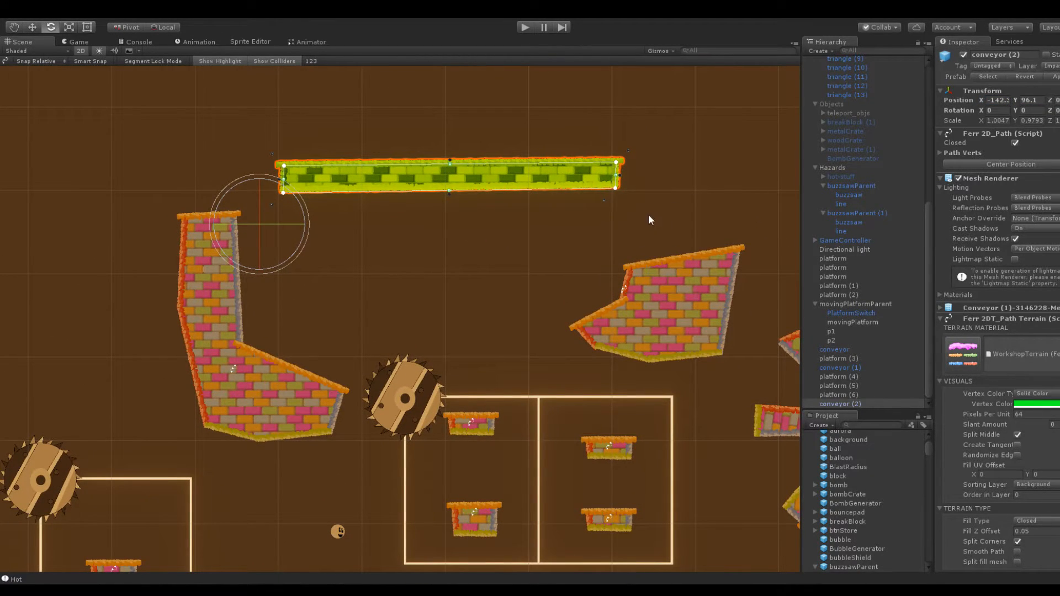
Reshape the angular platform above the two-loop track into an L with a tall column on its left and a lower, sloping right ledge
click(610, 298)
drag(572, 328, 574, 237)
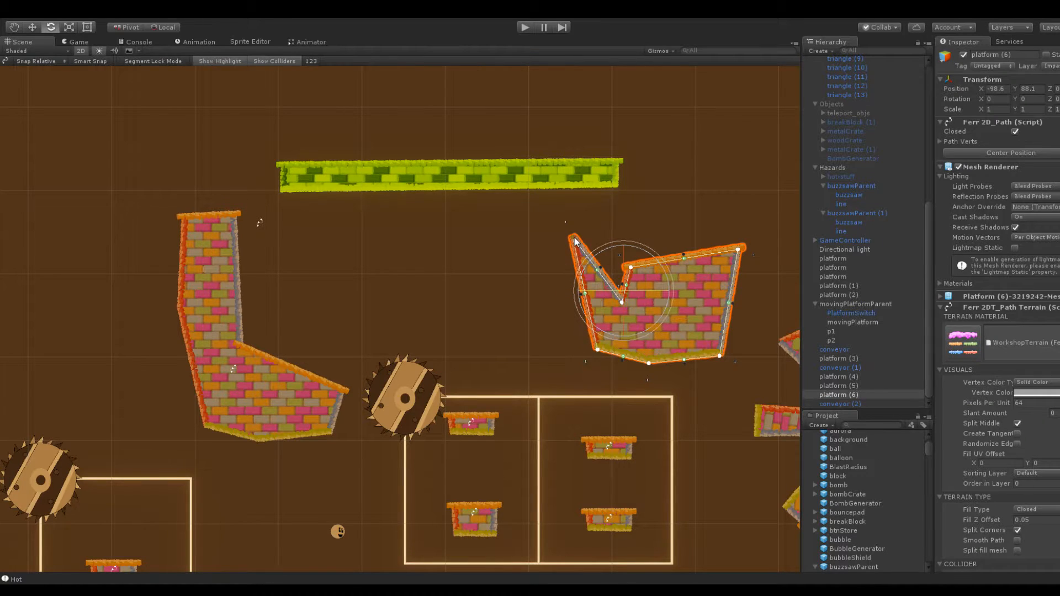
drag(622, 302, 624, 224)
drag(738, 250, 746, 273)
drag(575, 232, 630, 209)
Shorten the upper conveyor from its right end to clear the L-shaped platform, and lower it to Y 91.2
click(588, 176)
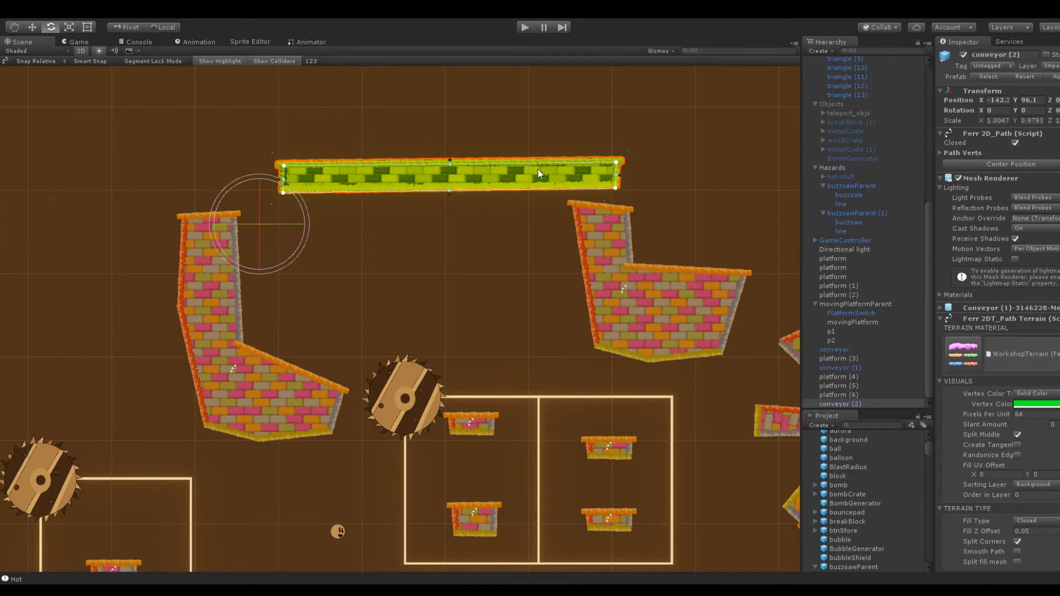
drag(616, 164, 555, 163)
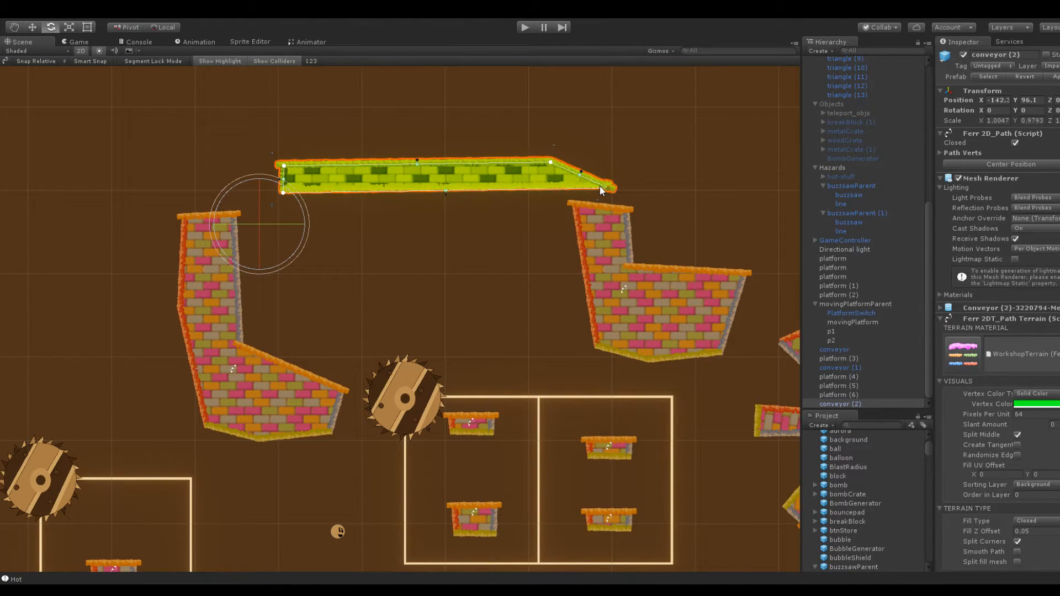
drag(605, 185, 554, 185)
mouse_move(1018, 100)
mouse_down()
mouse_move(991, 98)
mouse_move(1002, 103)
mouse_up()
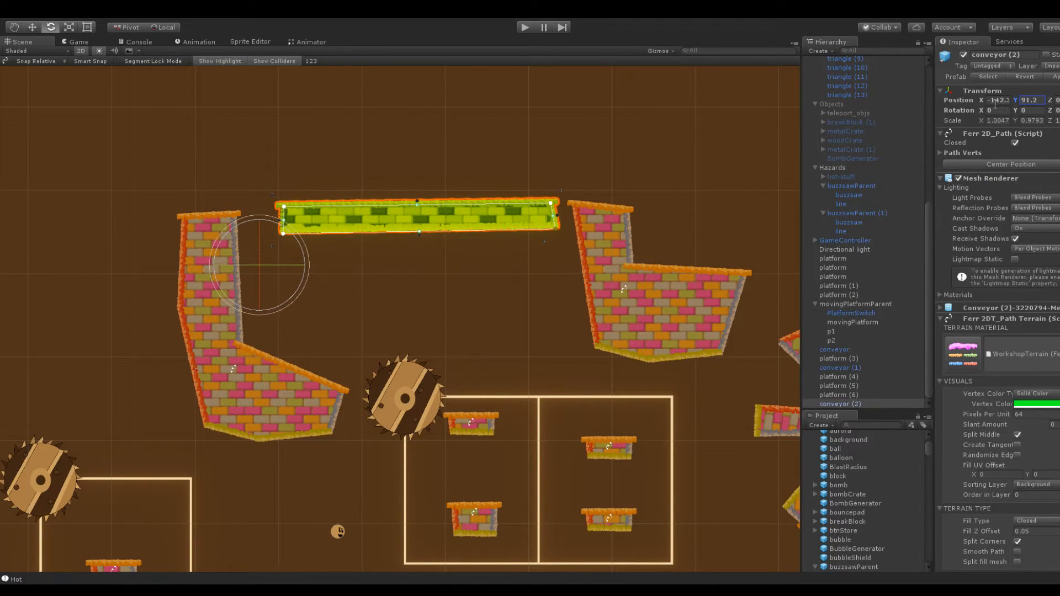
click(482, 283)
Narrow the L-shaped platform right of the conveyor by shifting its left edge and inner corner rightward, making the left side vertical
middle_drag(477, 258, 404, 191)
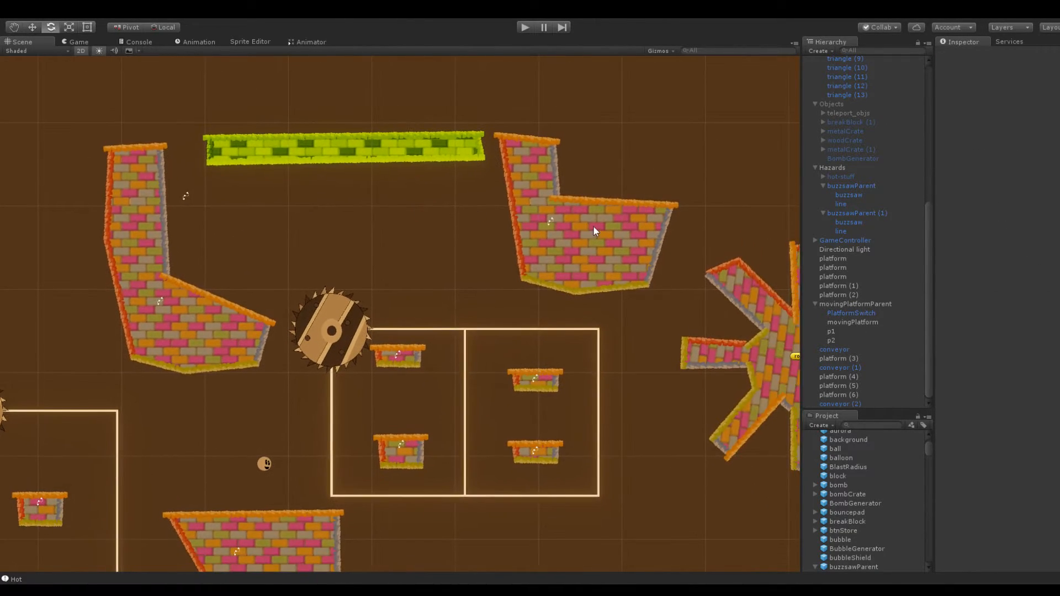
click(596, 235)
drag(558, 200, 629, 194)
drag(524, 282, 575, 295)
drag(552, 142, 598, 141)
drag(501, 136, 556, 138)
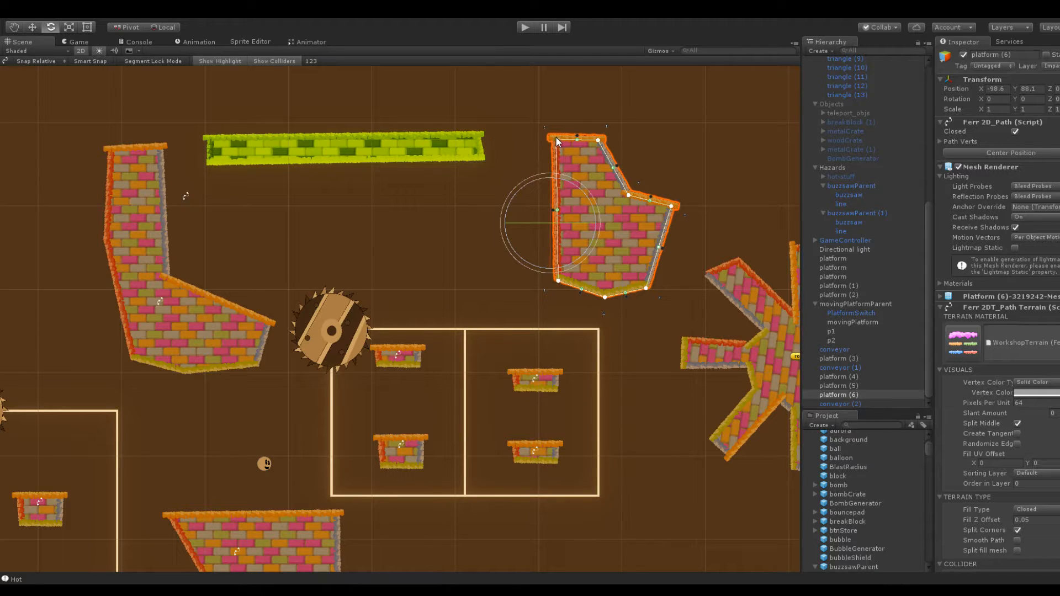
Move the upper conveyor right to about X -138 and lower it to hang between the two column platforms above the buzzsaw
click(454, 157)
drag(979, 101, 989, 104)
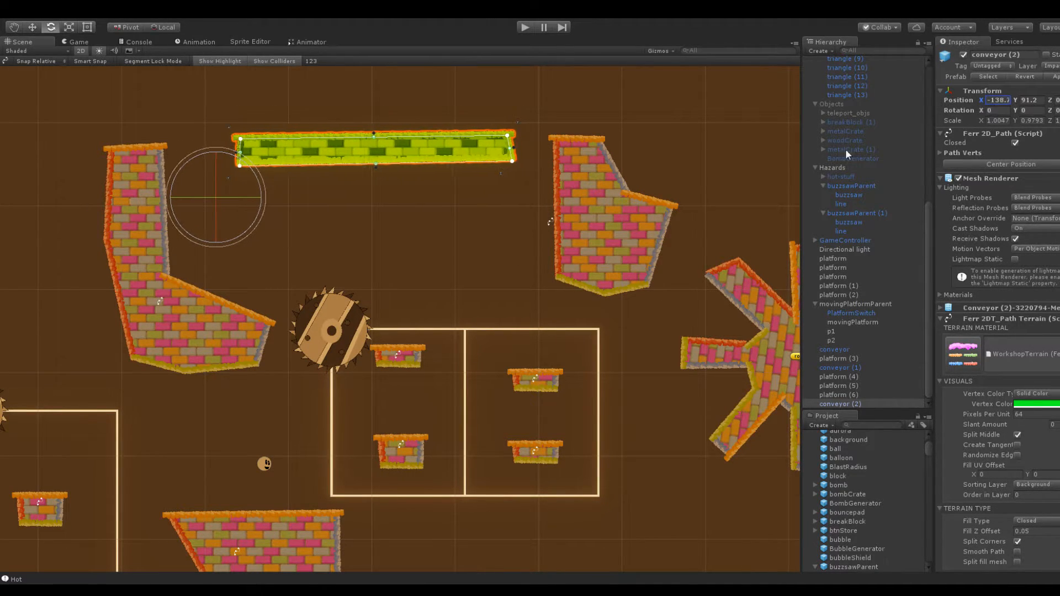
middle_drag(497, 197, 588, 175)
drag(1010, 95, 998, 100)
click(507, 122)
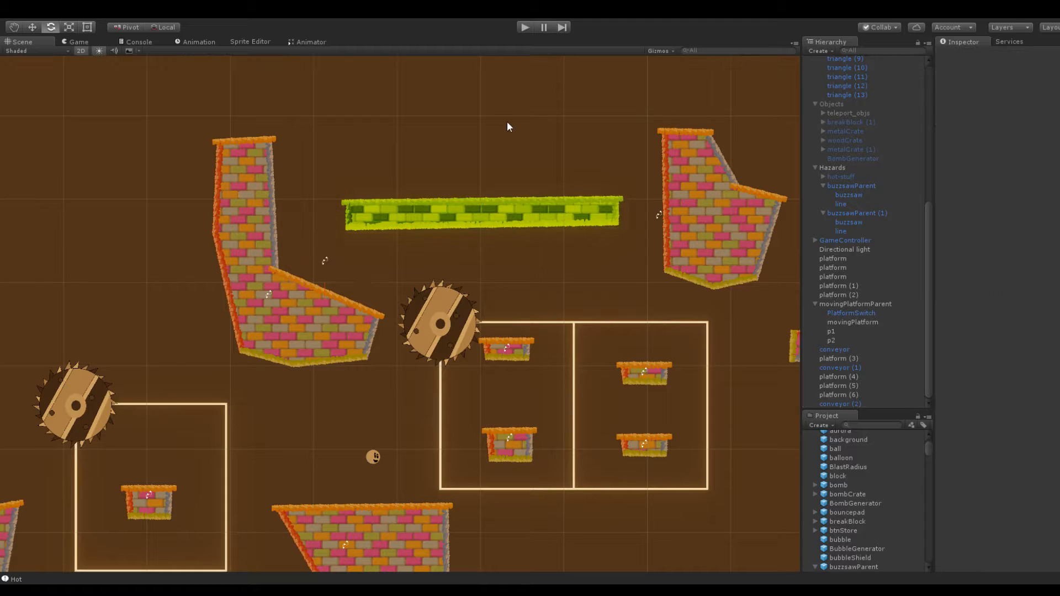
scroll(558, 131, down, 3)
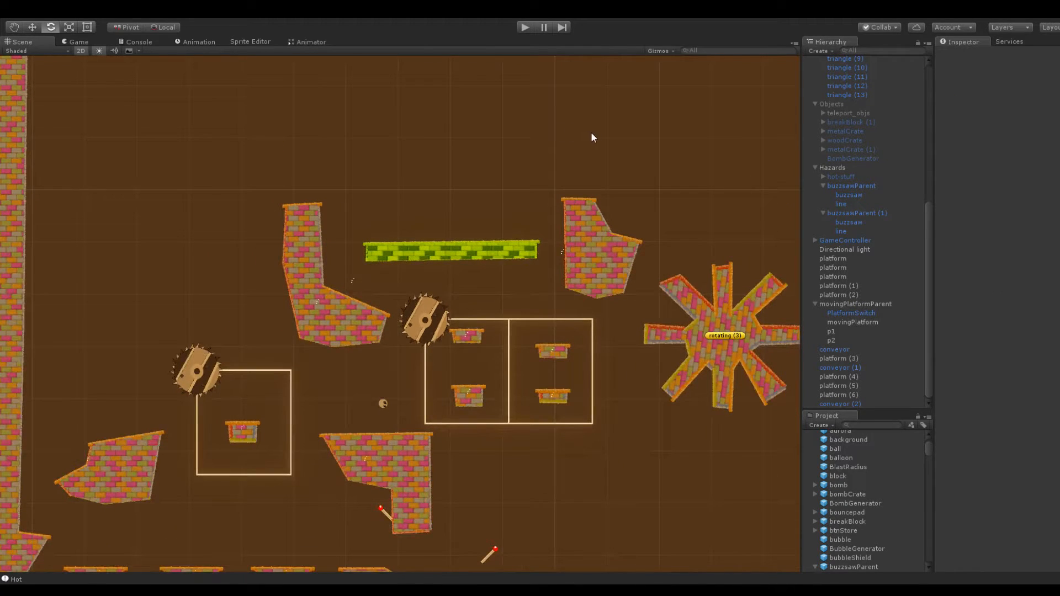
scroll(554, 212, up, 3)
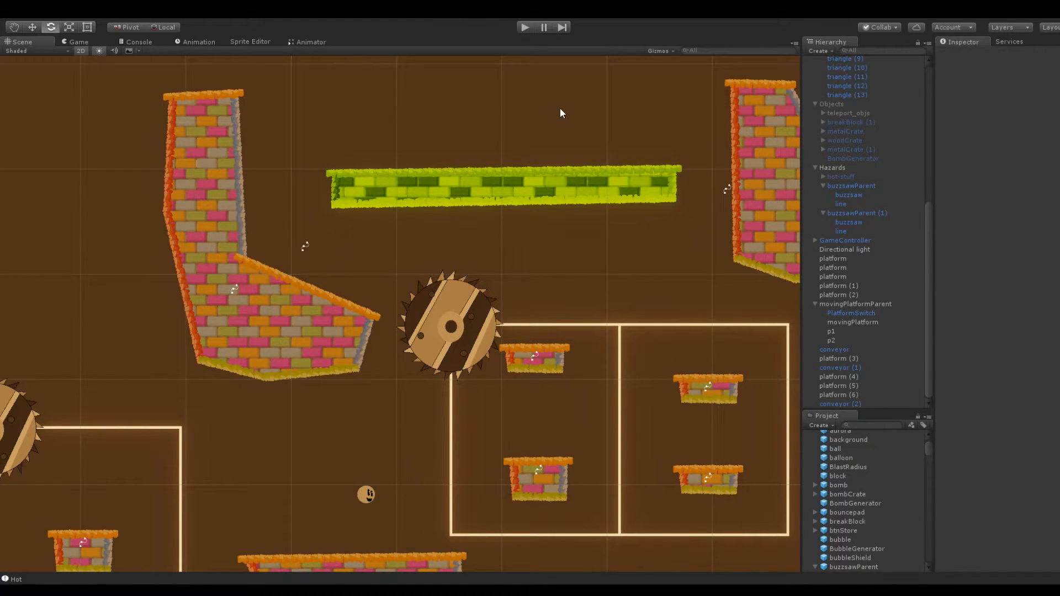
Start a playtest and launch the ball up across the small platforms inside the two-loop buzzsaw track toward the conveyor
scroll(415, 170, down, 5)
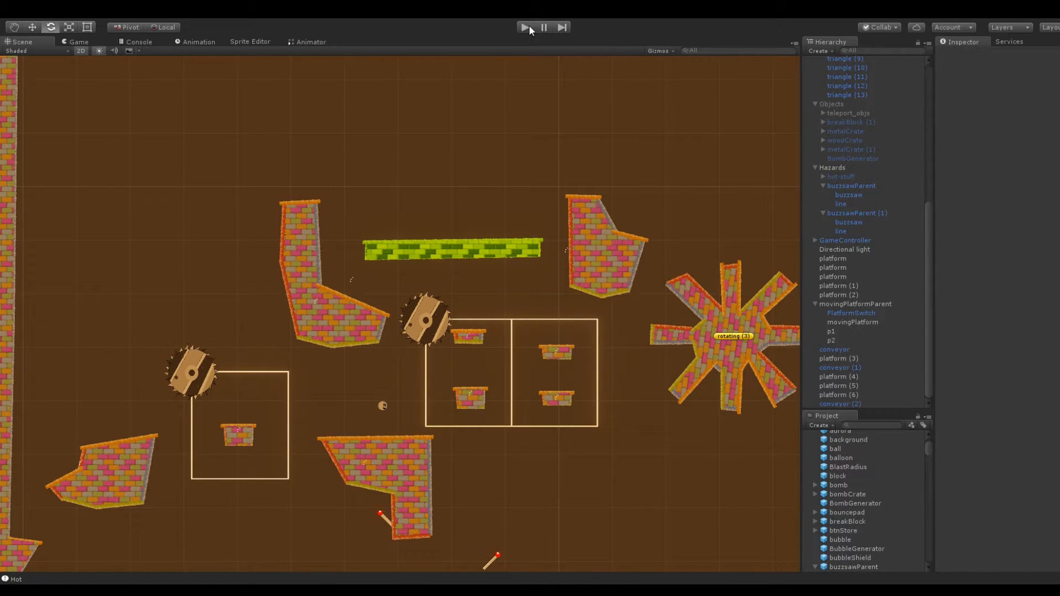
scroll(293, 199, up, 5)
middle_drag(294, 166, 446, 220)
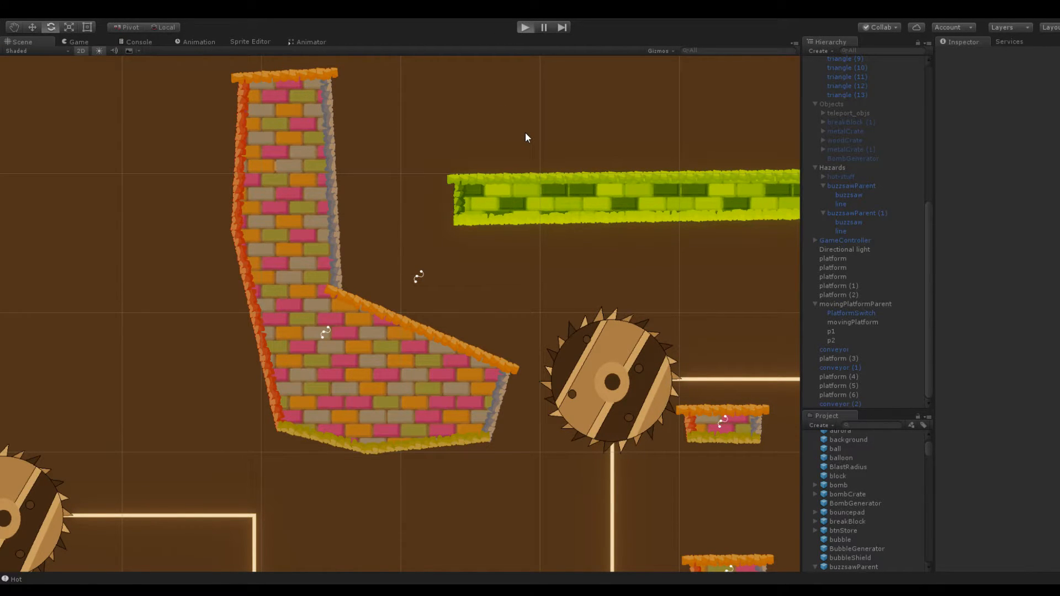
key(ctrl+p)
drag(404, 396, 364, 402)
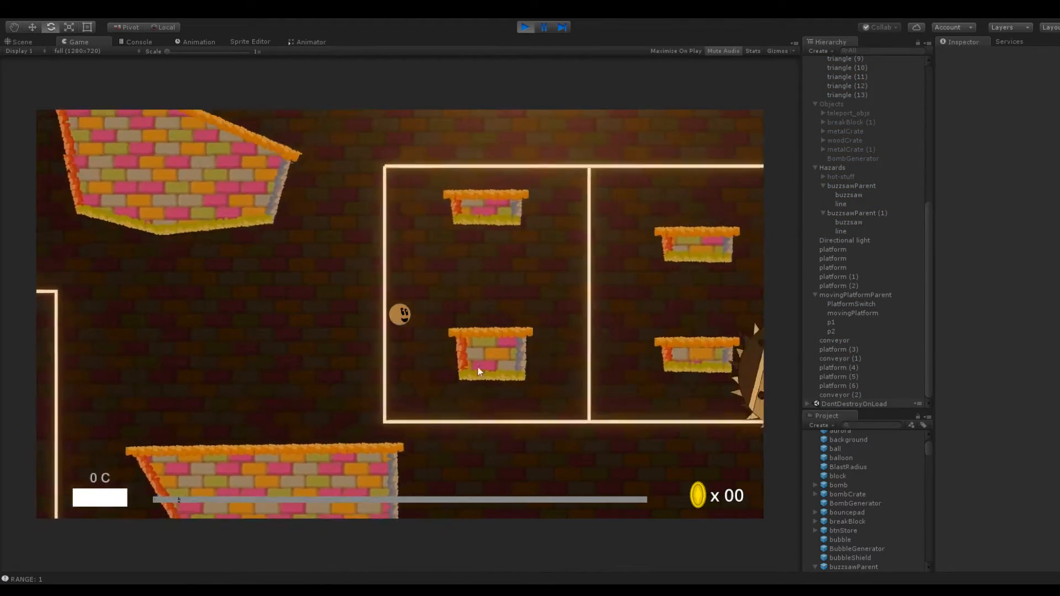
drag(416, 347, 373, 384)
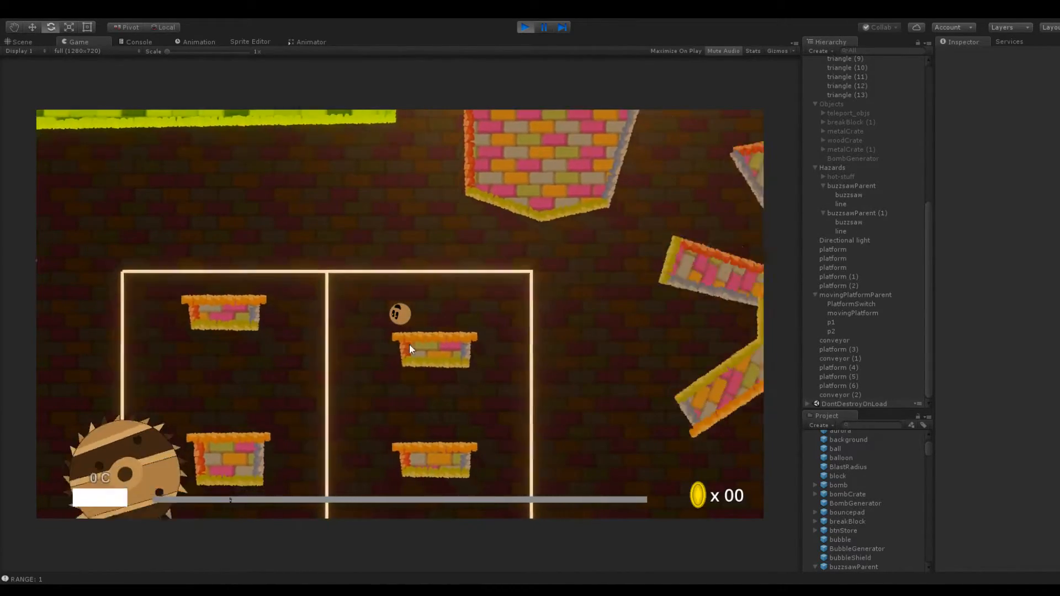
drag(415, 320, 378, 396)
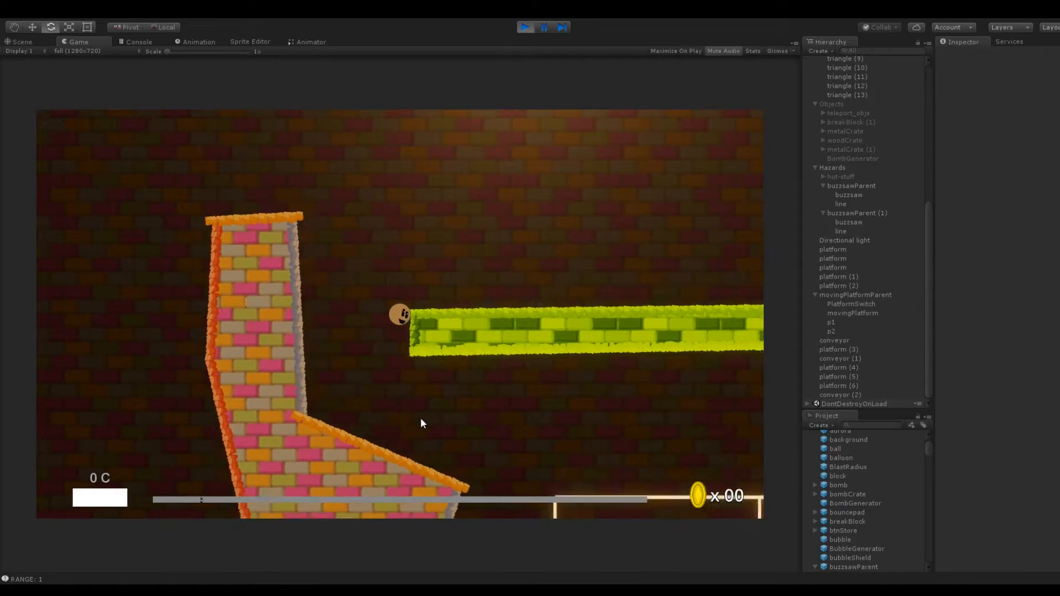
Test launching the ball off the conveyor, over the right column platform and past the rotating platforms, and end the playtest
drag(449, 333, 395, 415)
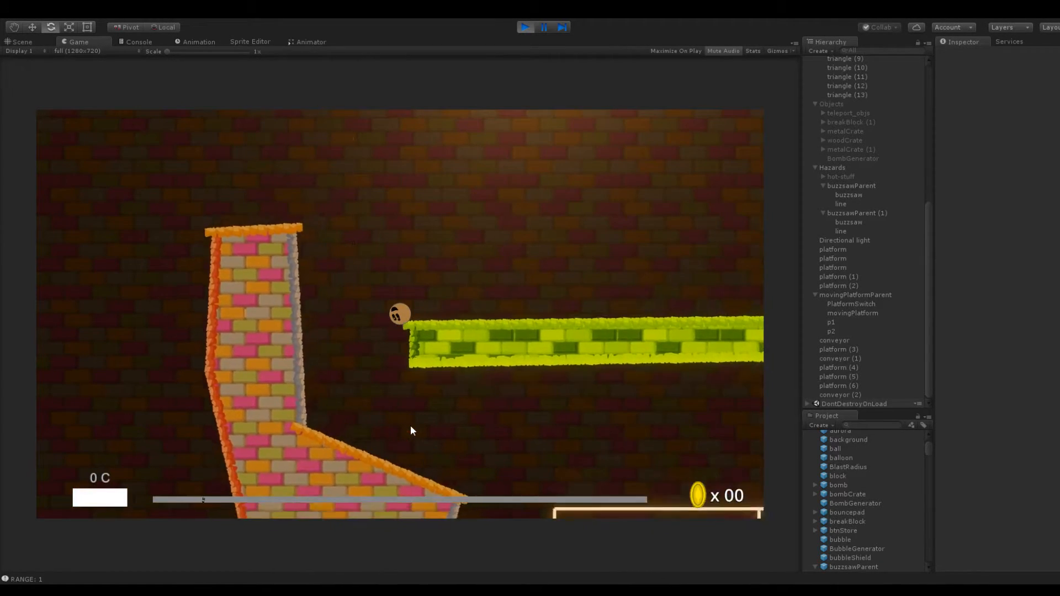
drag(402, 328, 459, 398)
drag(398, 337, 380, 395)
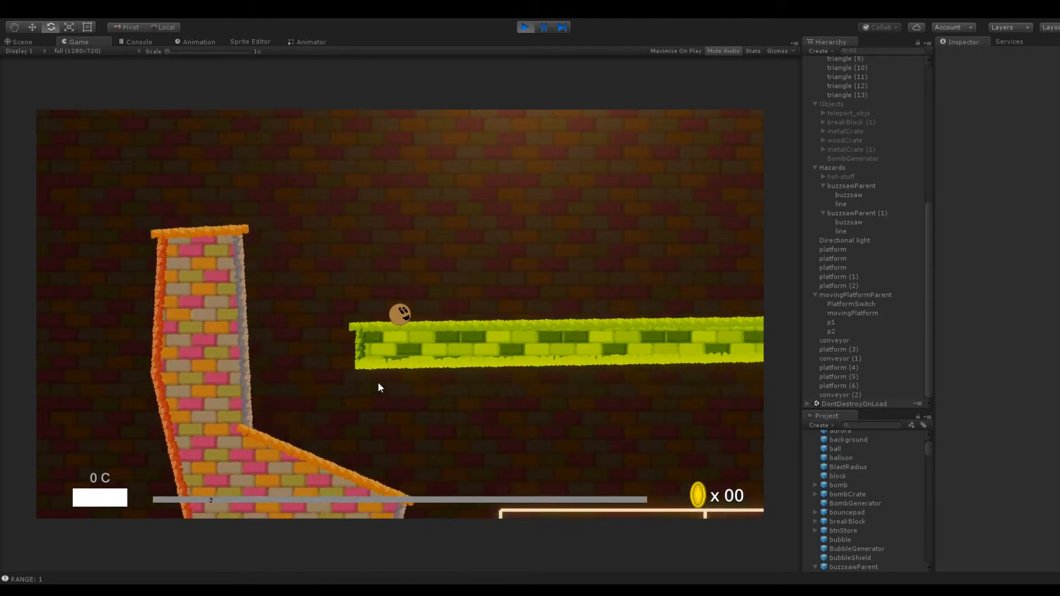
drag(380, 333, 385, 389)
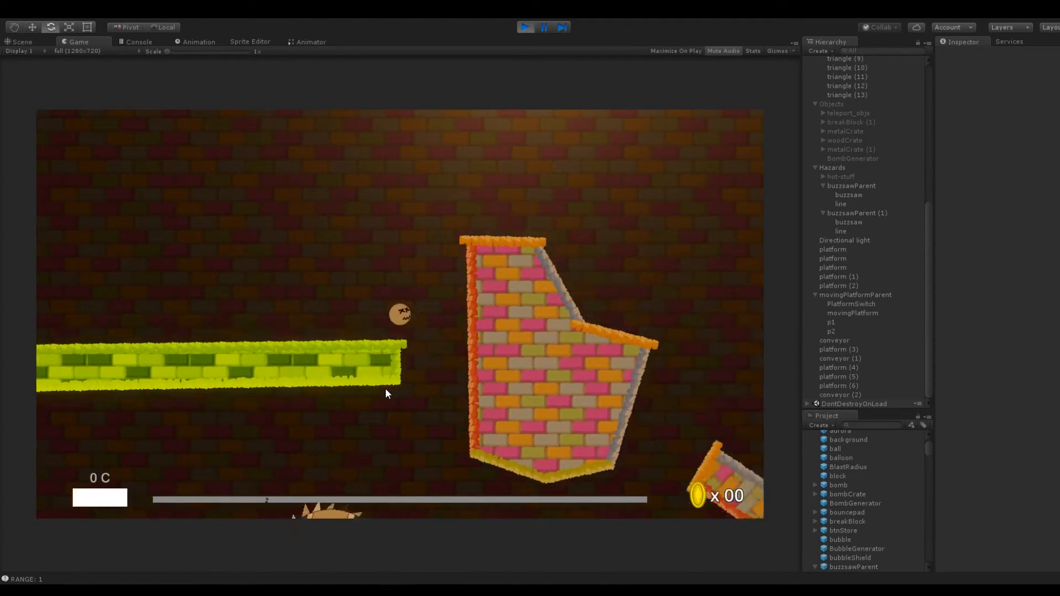
mouse_move(382, 307)
mouse_down()
mouse_move(379, 291)
mouse_move(366, 300)
mouse_up()
drag(415, 346, 333, 357)
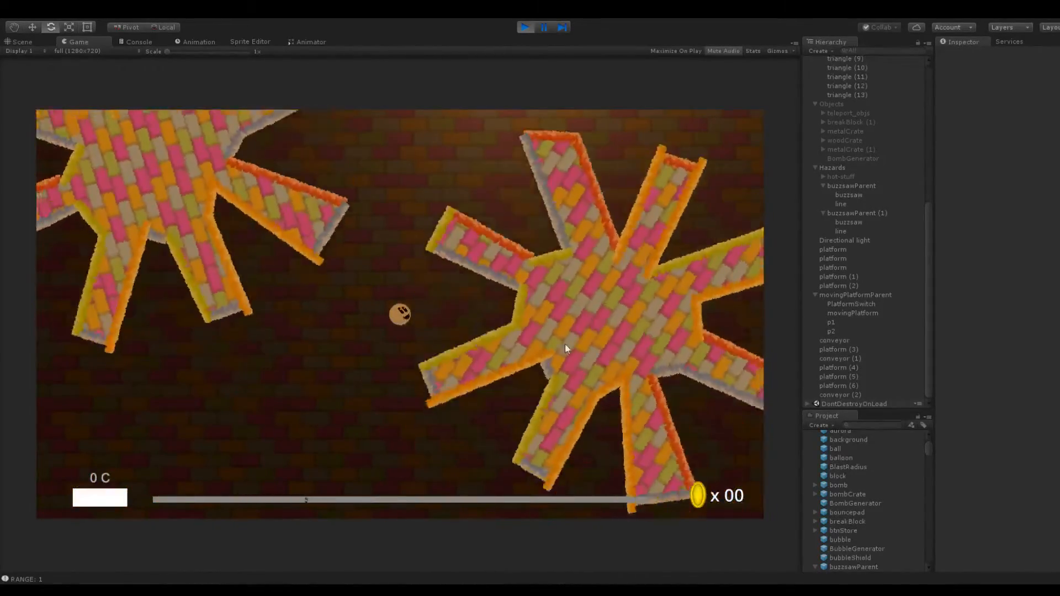
drag(502, 420, 374, 439)
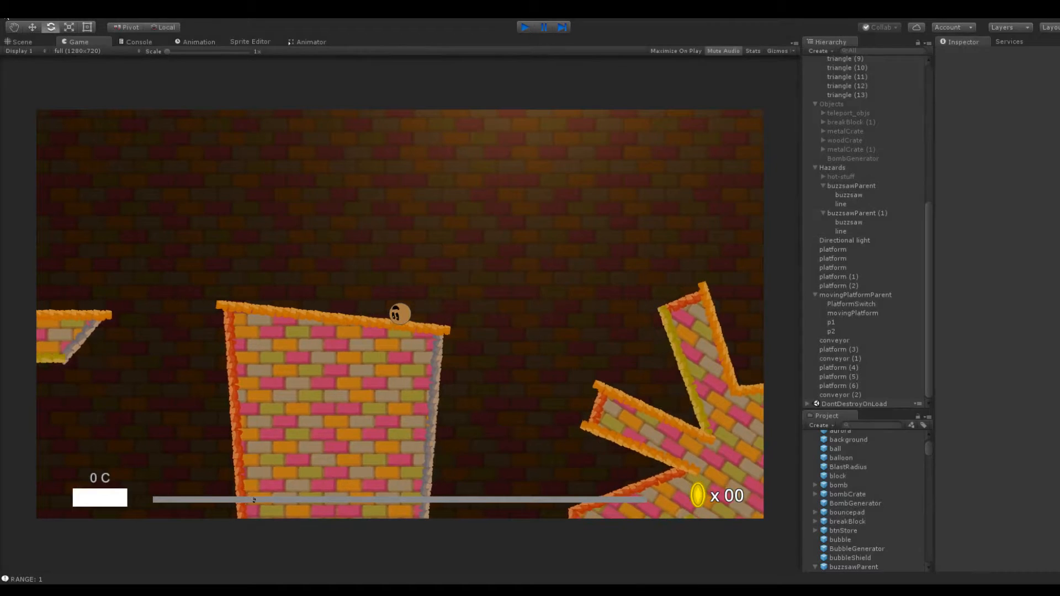
click(524, 27)
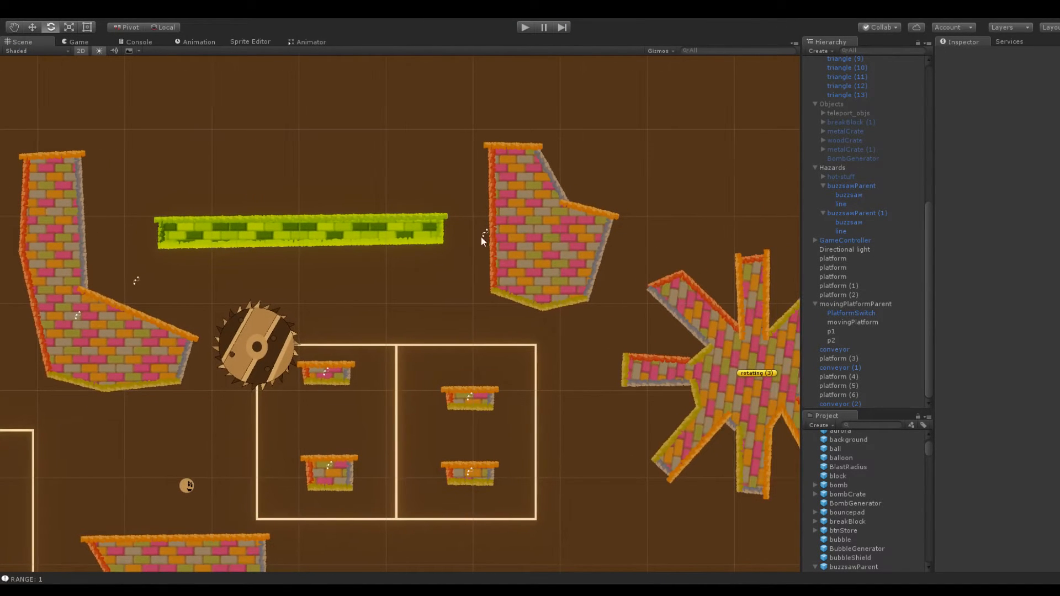
Reshape the sloping right side of the L-shaped platform into two descending ledges joined by a steep step
click(399, 216)
scroll(276, 287, up, 5)
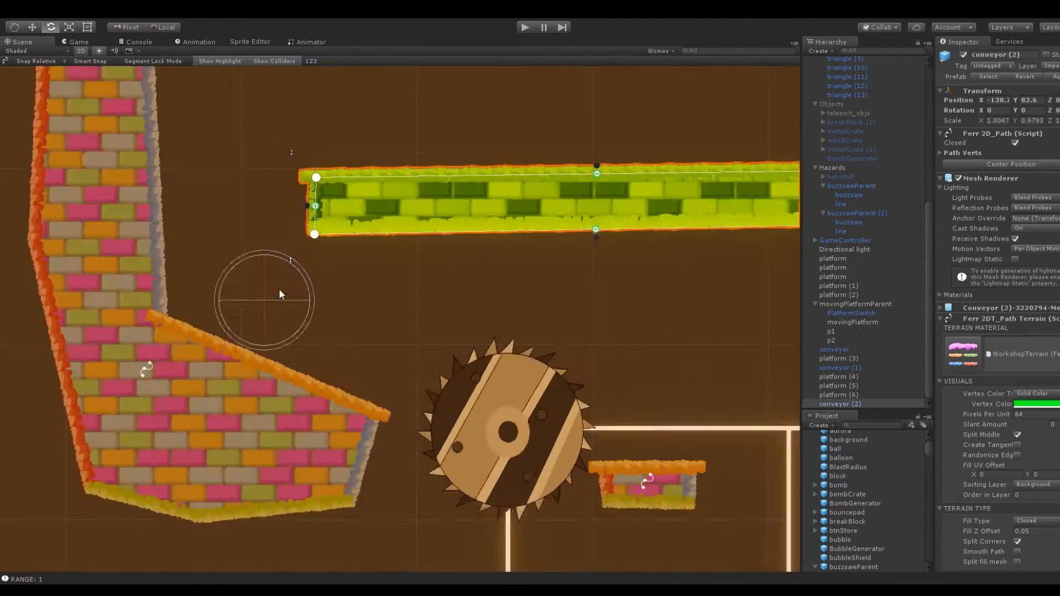
click(176, 349)
drag(257, 373, 240, 392)
drag(191, 359, 223, 307)
drag(139, 322, 132, 264)
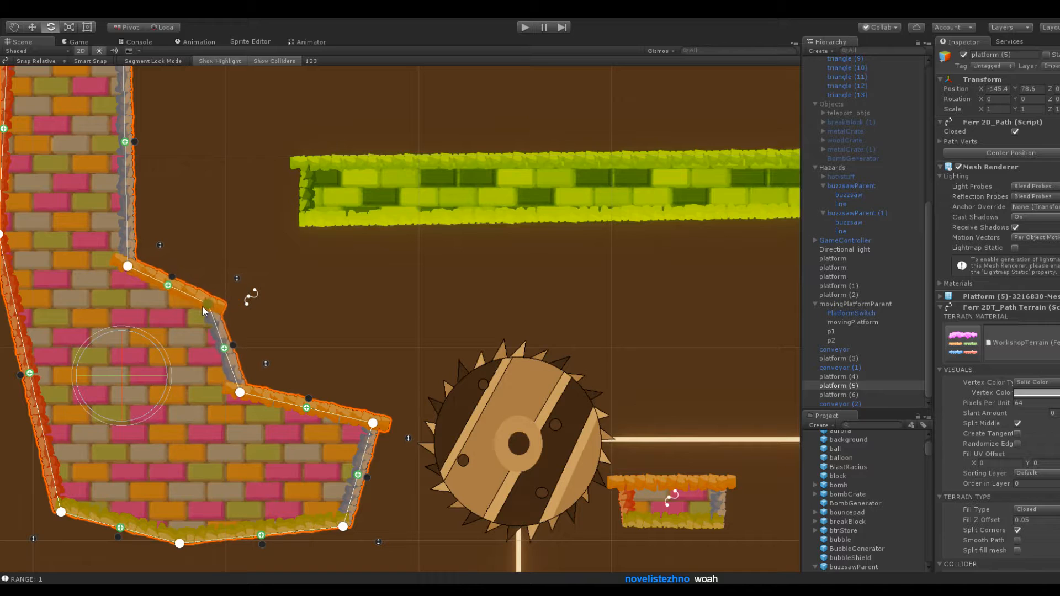
click(200, 228)
scroll(233, 232, down, 3)
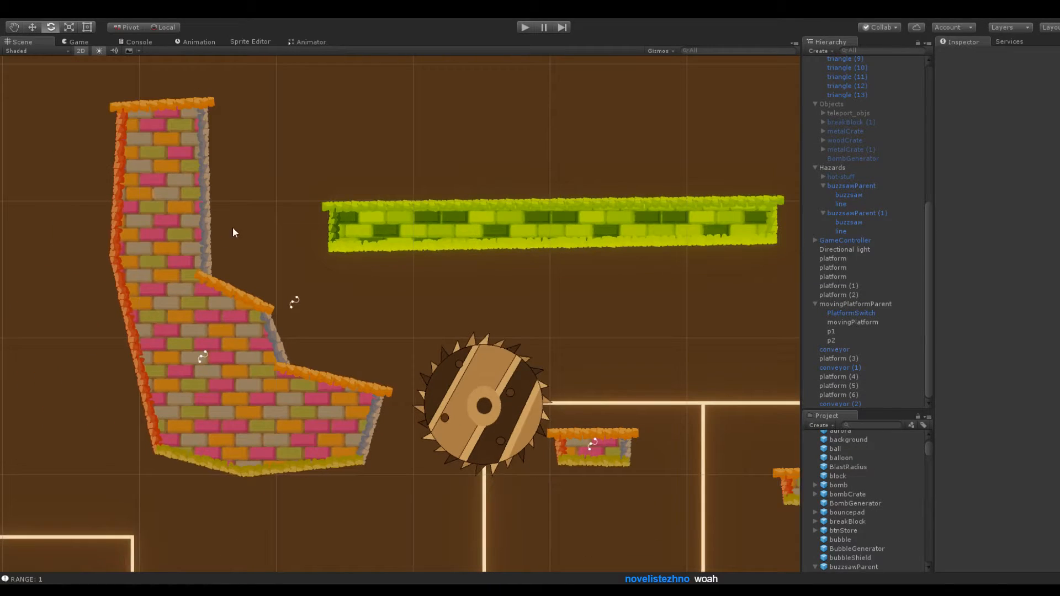
Lower the column's top-right corner on the L-shaped platform so that its top slopes down toward the conveyor
click(197, 266)
drag(204, 105, 187, 136)
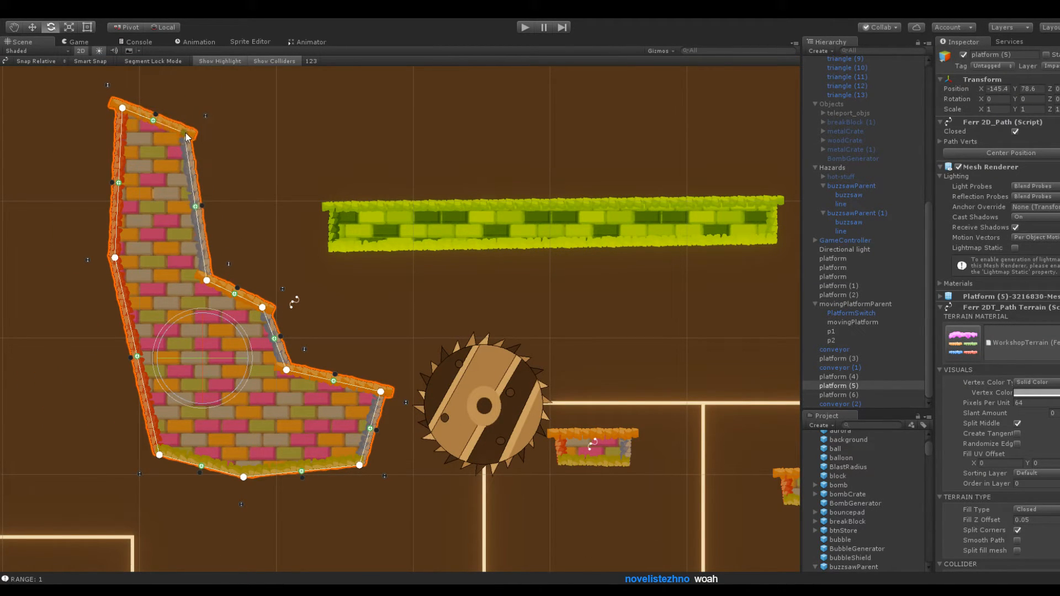
click(256, 115)
scroll(407, 210, down, 4)
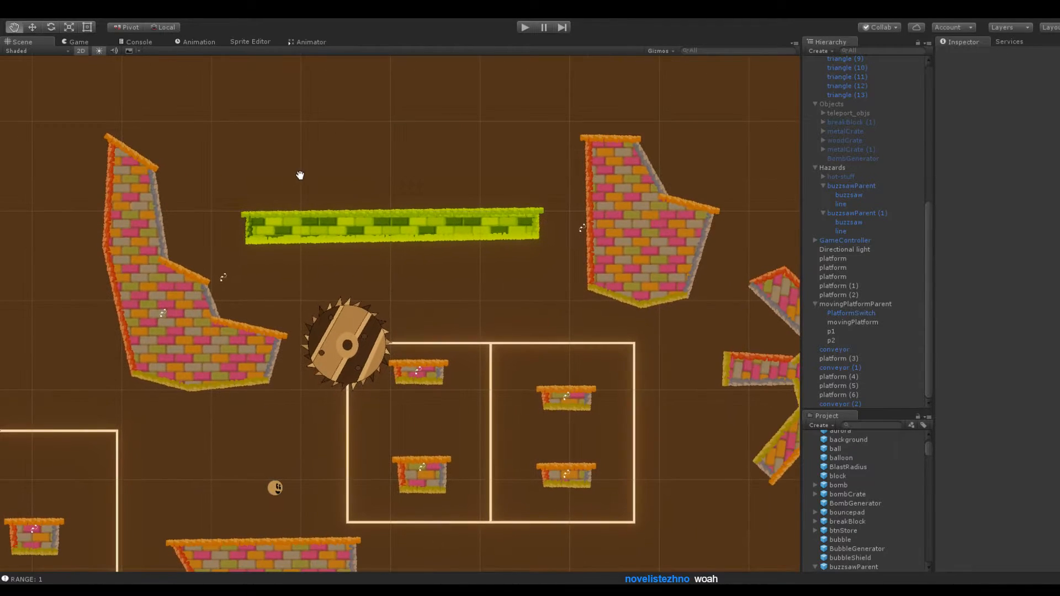
scroll(299, 178, down, 3)
middle_drag(296, 177, 501, 261)
click(436, 354)
drag(449, 326, 448, 206)
drag(428, 308, 421, 203)
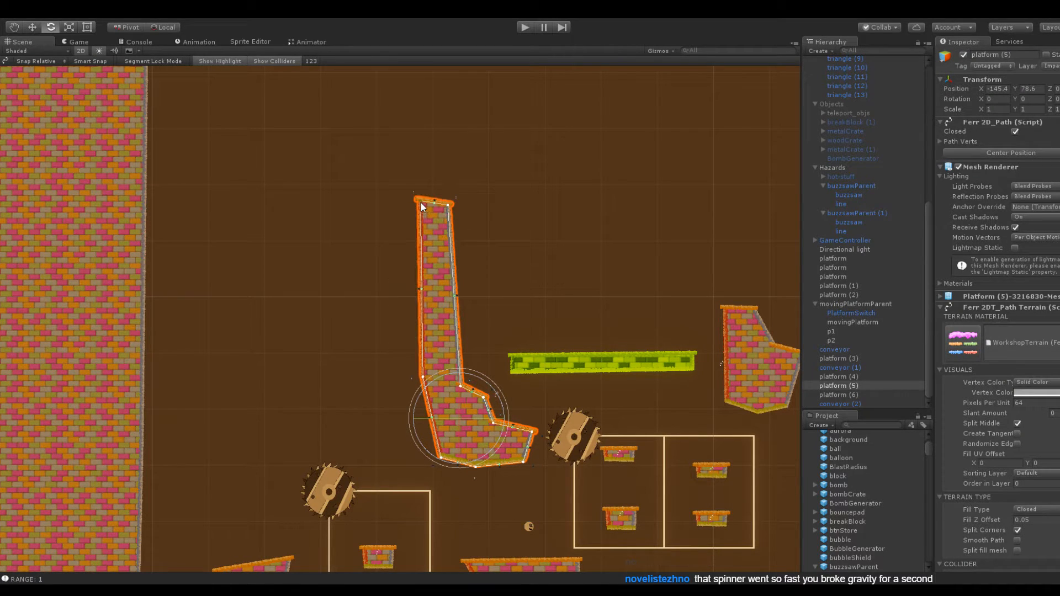
click(458, 210)
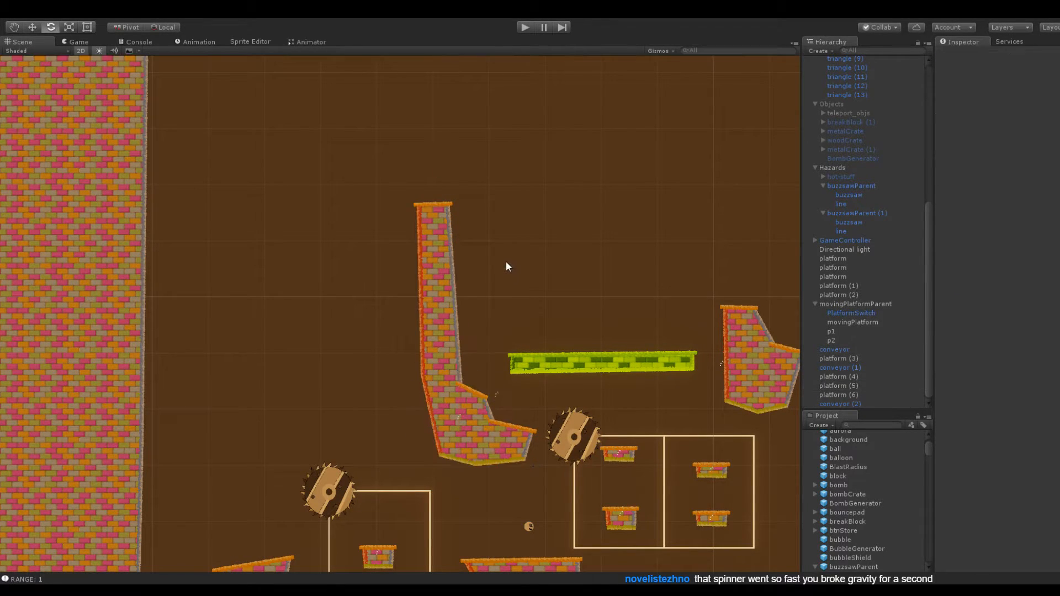
middle_drag(506, 262, 503, 214)
key(ctrl+z)
key(ctrl+z)
key(ctrl+z)
click(480, 243)
click(443, 283)
click(425, 238)
Examine the open space above the conveyor and the route toward the rotating platforms
scroll(359, 254, down, 8)
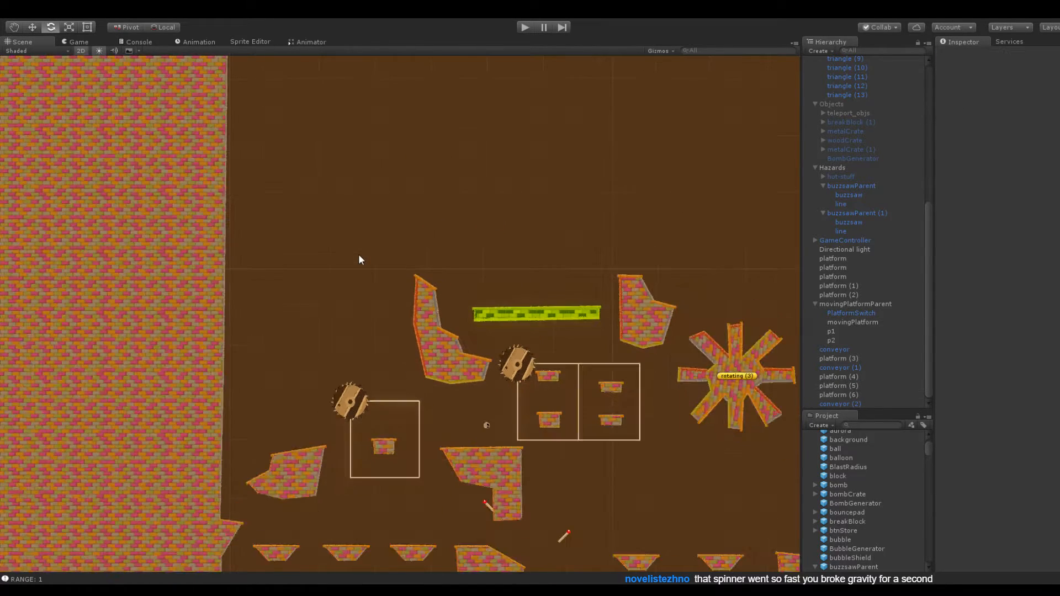
drag(292, 280, 400, 336)
drag(397, 215, 248, 338)
scroll(405, 254, up, 7)
middle_drag(352, 215, 424, 91)
scroll(409, 172, down, 5)
scroll(374, 208, up, 2)
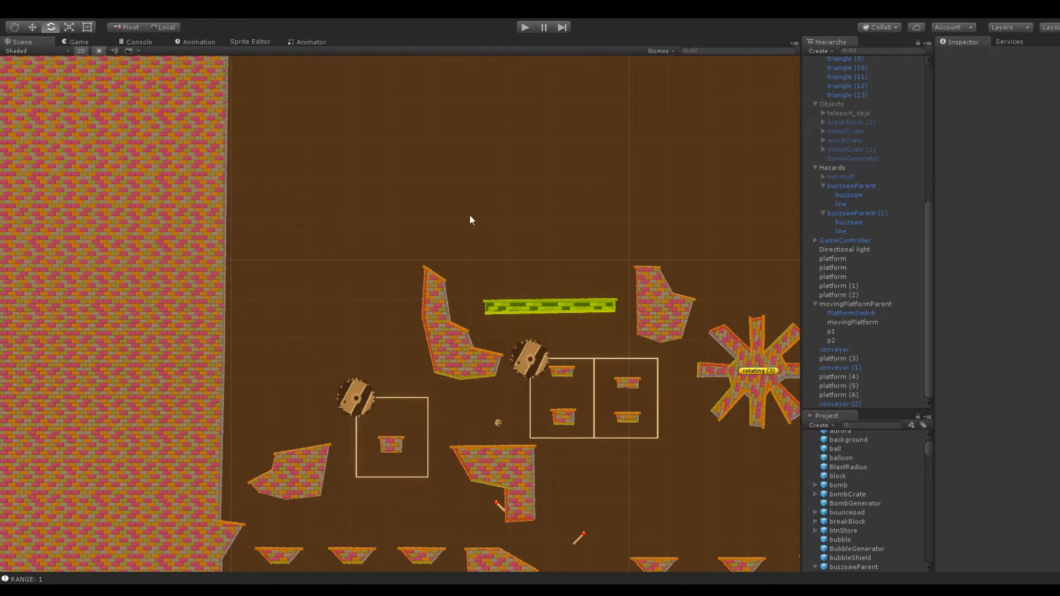
middle_drag(488, 216, 281, 218)
middle_drag(451, 274, 329, 226)
Move the rotating (3) platform right and up to X -62.9, Y 79.8, and raise rotating (2) to Y 64.4
scroll(408, 308, up, 5)
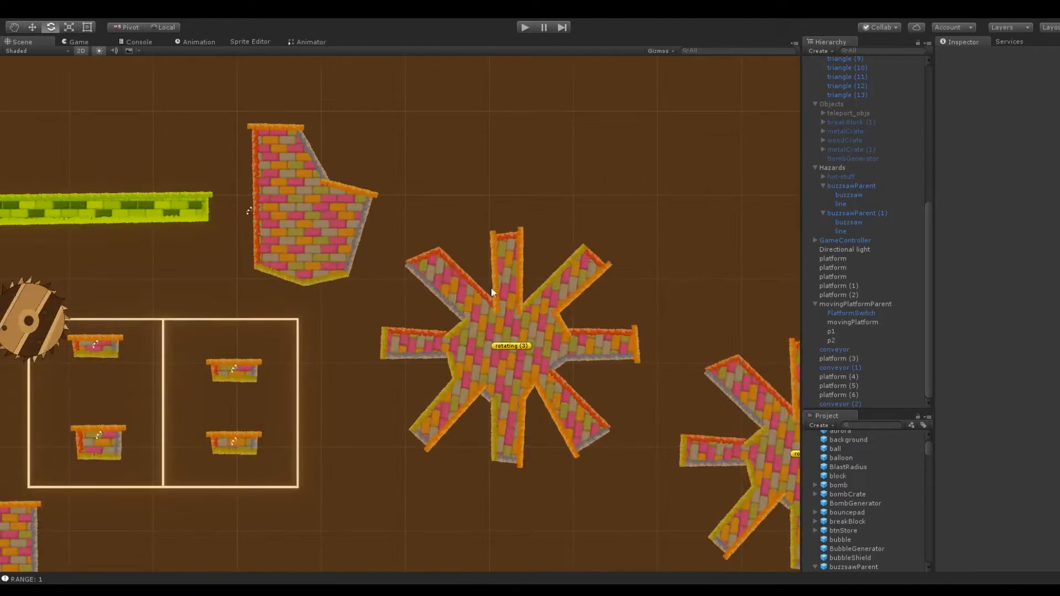
click(485, 287)
drag(1018, 100, 31, 155)
drag(981, 100, 992, 101)
middle_drag(579, 201, 400, 123)
click(659, 346)
drag(1016, 102, 1029, 103)
click(627, 194)
Examine the spacing between the buzzsaw track, the column platforms and the two upper rotating platforms
middle_drag(640, 176, 646, 16)
scroll(551, 302, down, 6)
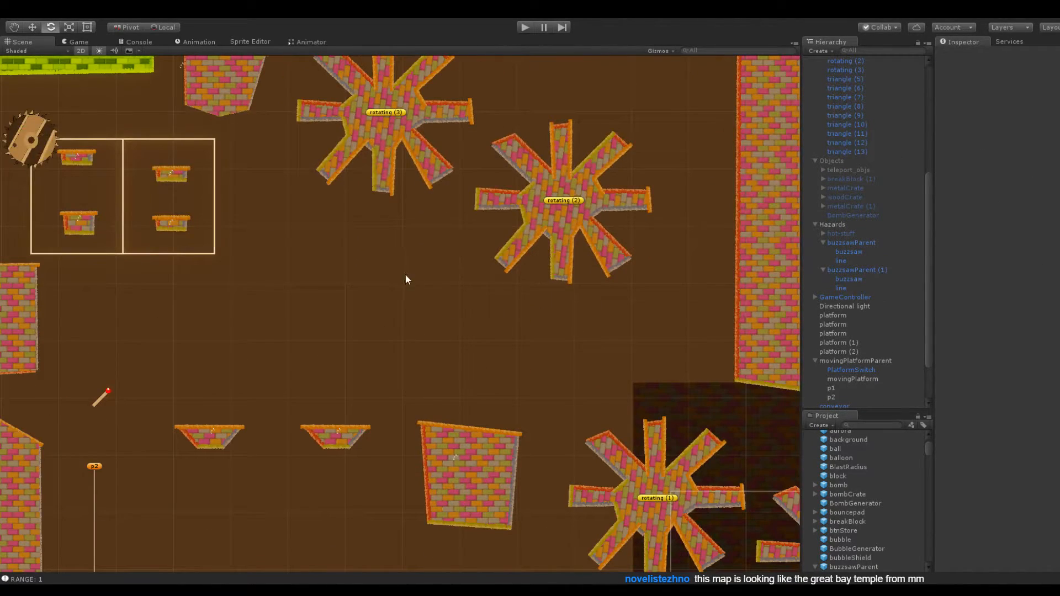
drag(274, 253, 456, 348)
middle_drag(345, 251, 454, 225)
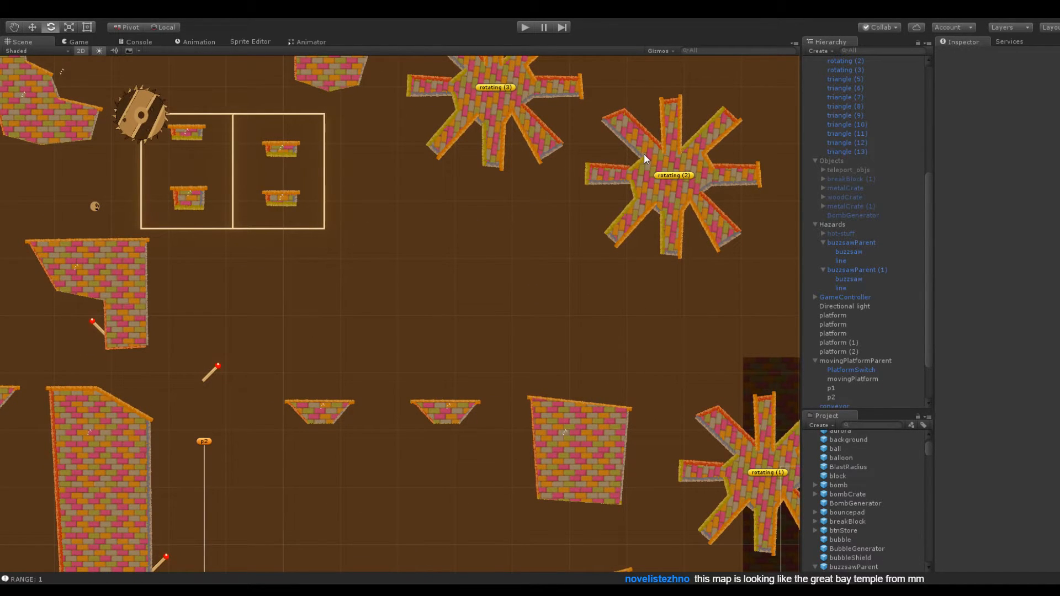
scroll(635, 160, down, 3)
middle_drag(570, 198, 534, 276)
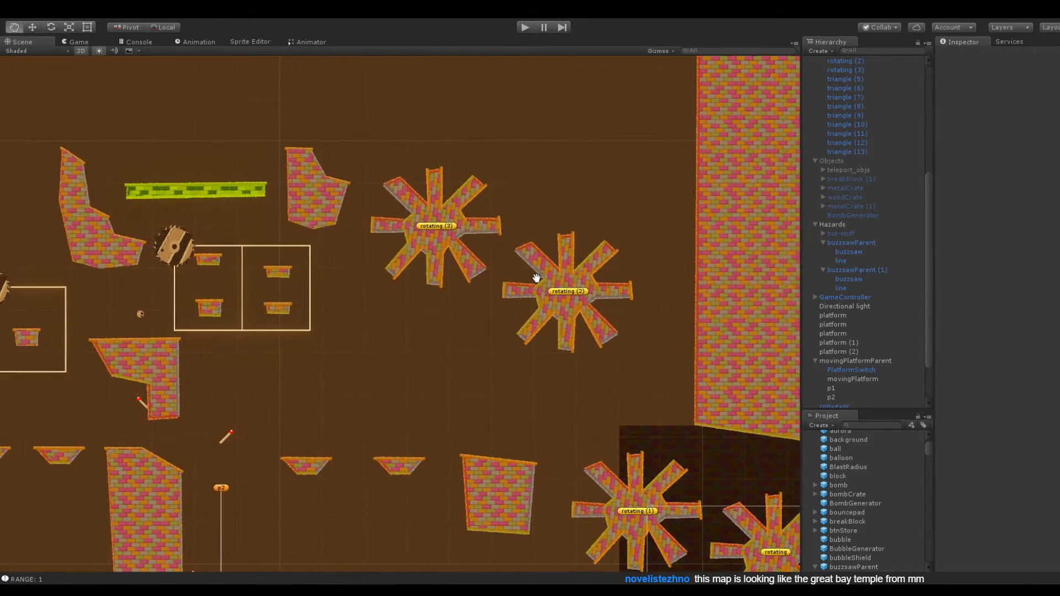
middle_drag(497, 158, 543, 222)
middle_drag(427, 254, 472, 251)
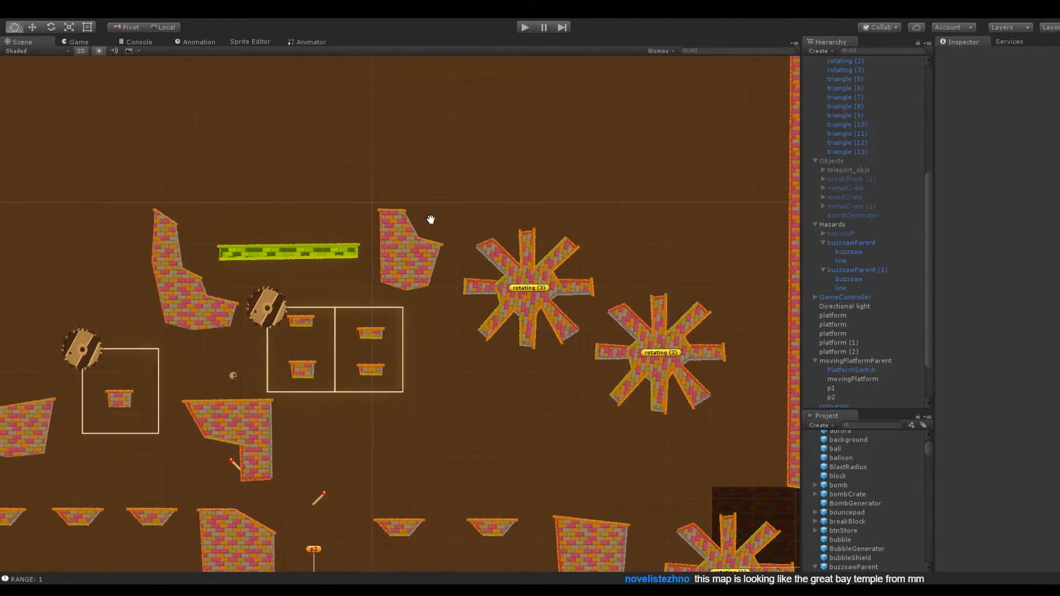
scroll(496, 243, up, 2)
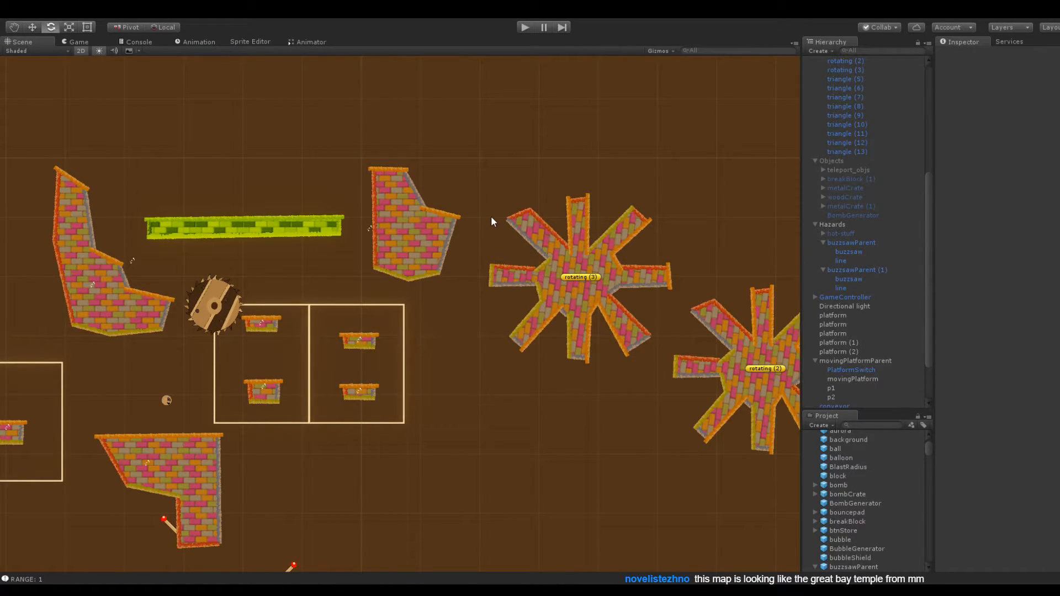
middle_drag(664, 196, 505, 190)
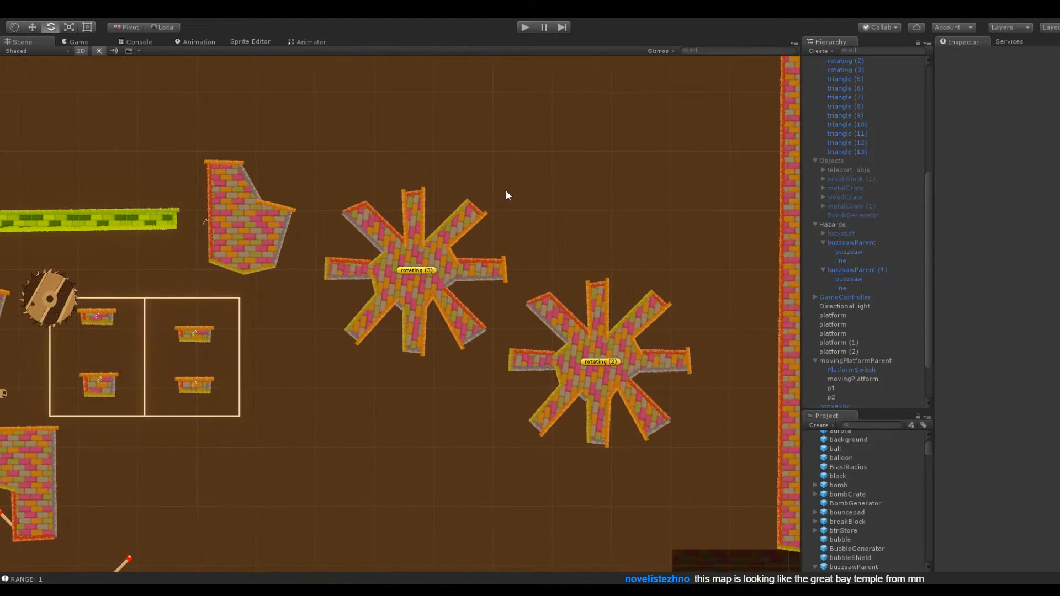
Shift the rotating (2) platform right to X -29.7 and raise it well above the height of rotating (3)
click(613, 335)
drag(981, 99, 988, 101)
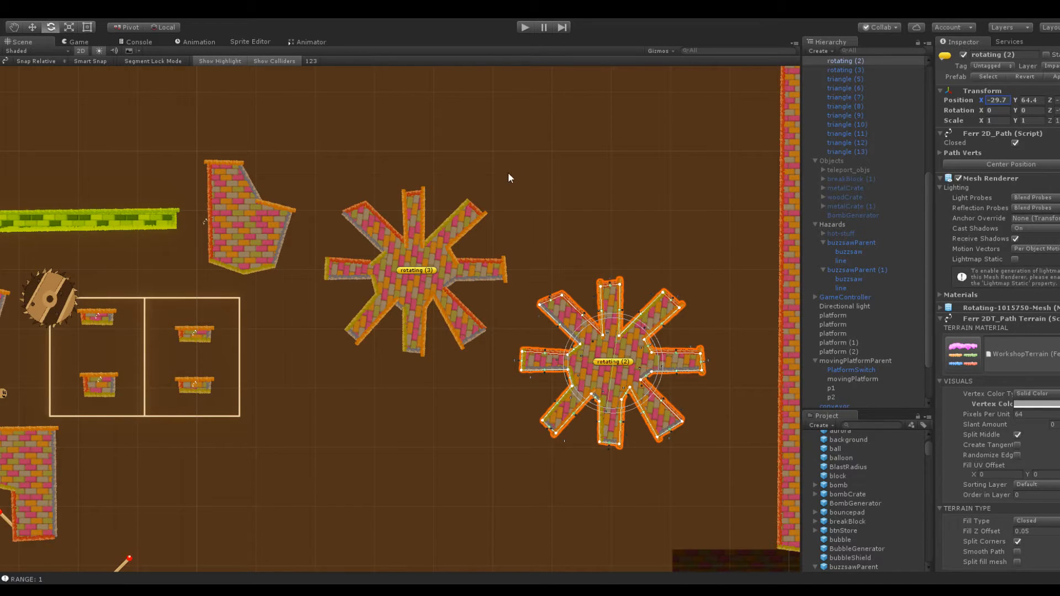
click(280, 192)
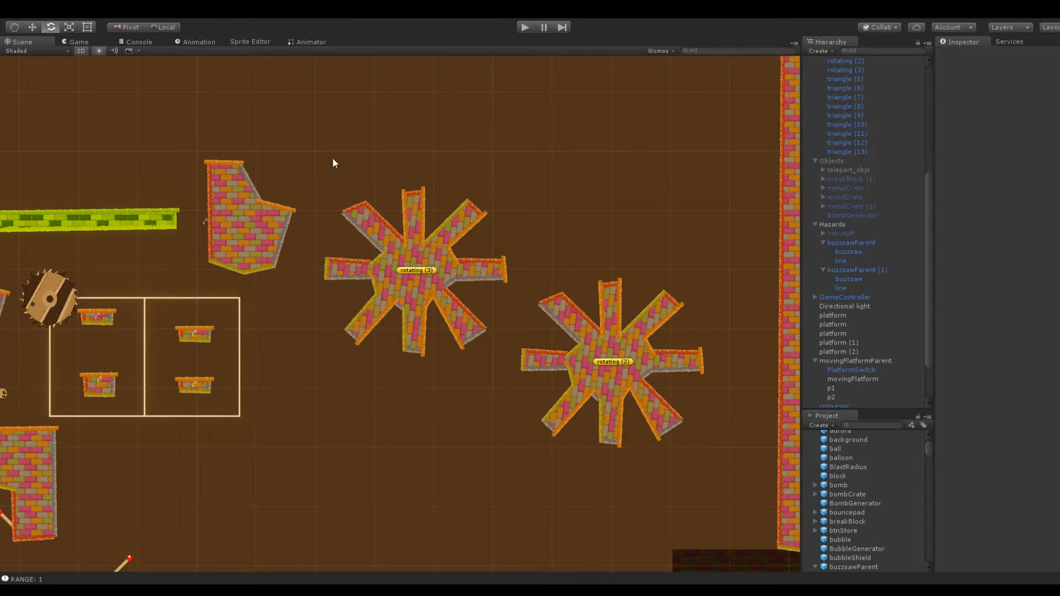
click(613, 328)
drag(1014, 97, 55, 126)
click(339, 389)
middle_drag(374, 348, 432, 433)
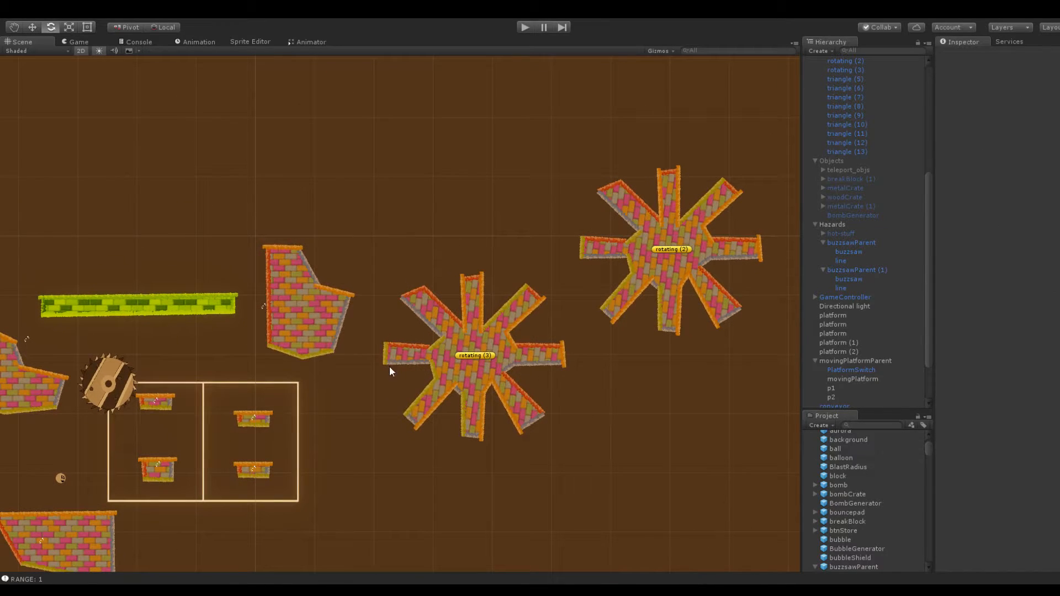
Shift the rotating (3) platform slightly right and set its Rotater speed to -200
click(413, 340)
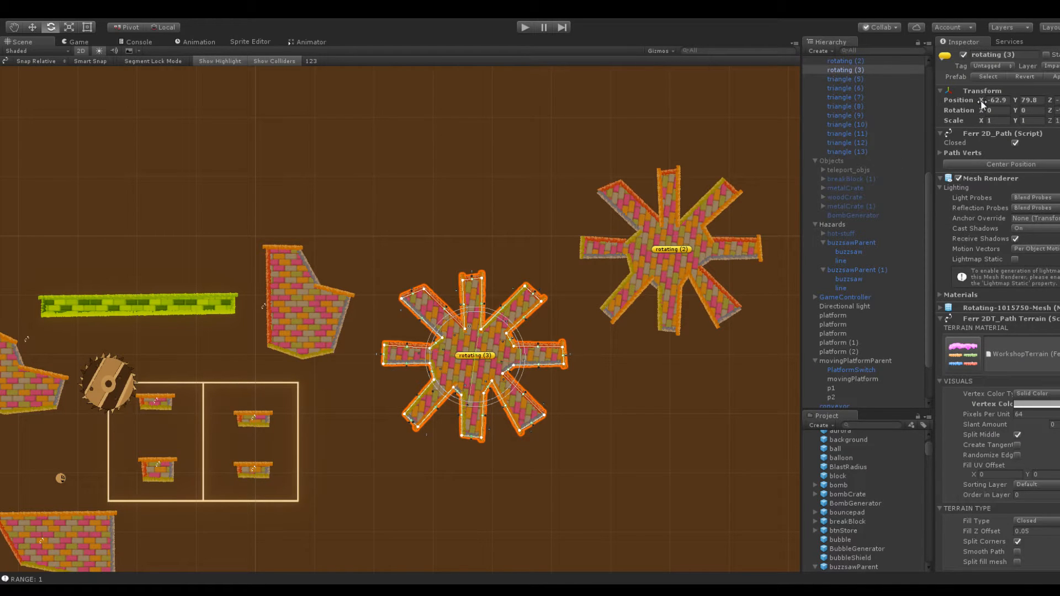
drag(980, 101, 988, 105)
scroll(1027, 379, down, 10)
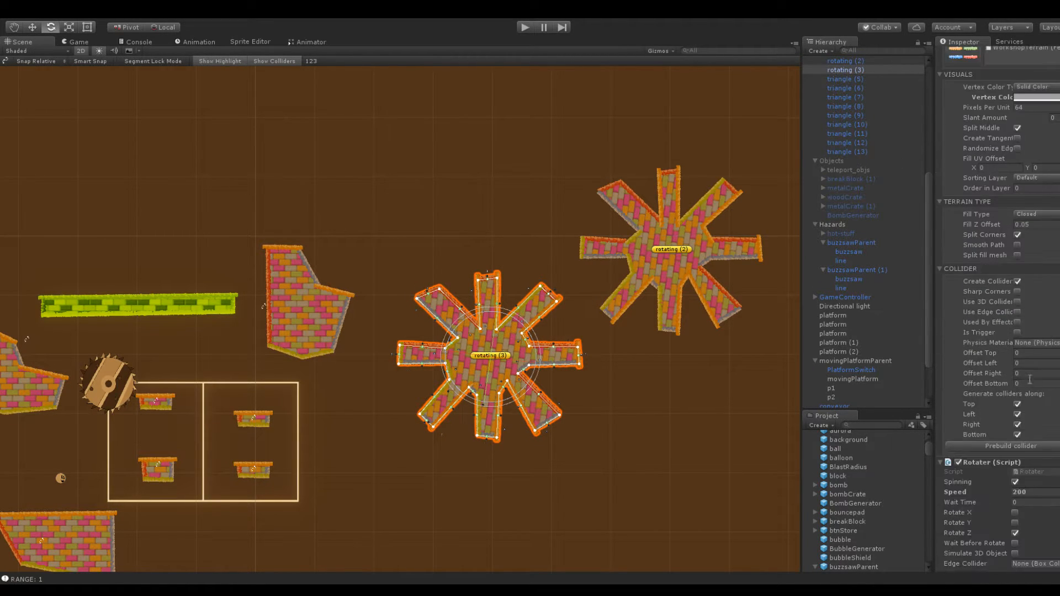
text(-200)
click(709, 244)
click(1042, 409)
click(359, 247)
Raise the snowball to Y 92.3, just above the conveyor's left end, and start a playtest from there
middle_drag(389, 250, 500, 237)
click(171, 460)
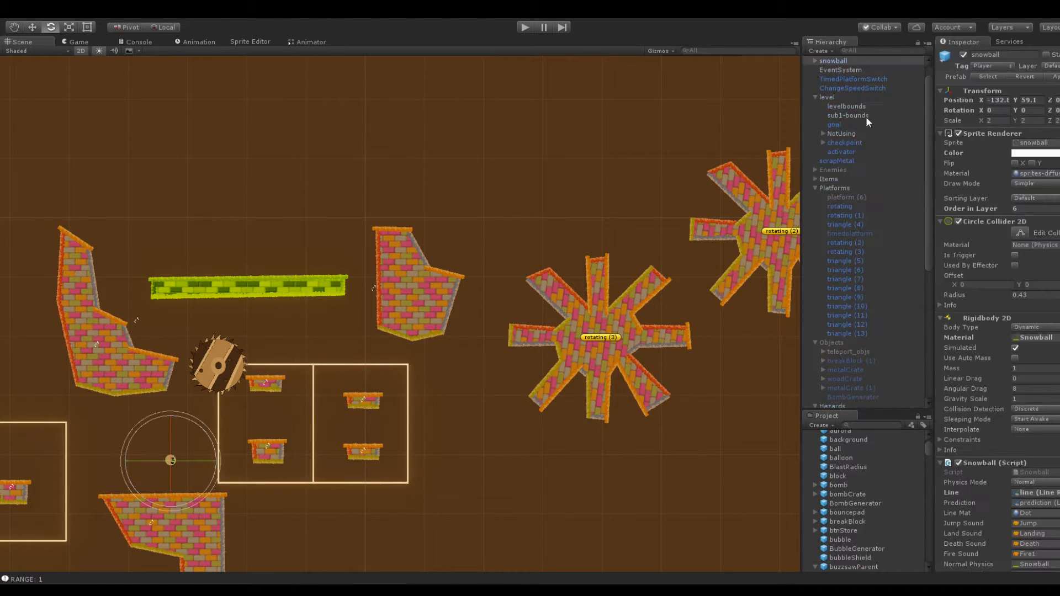
drag(1014, 99, 15, 129)
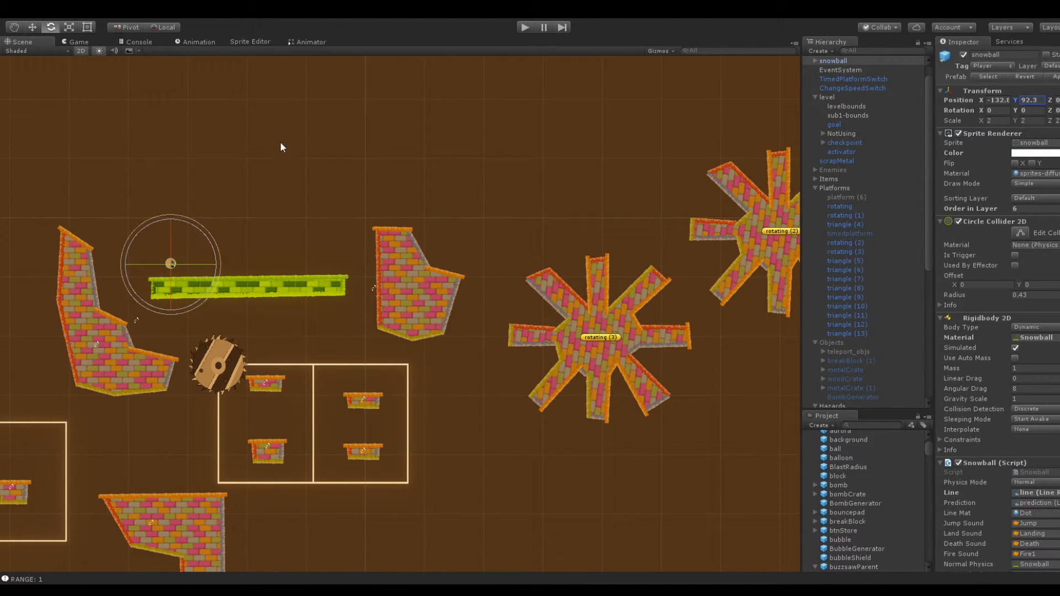
click(528, 25)
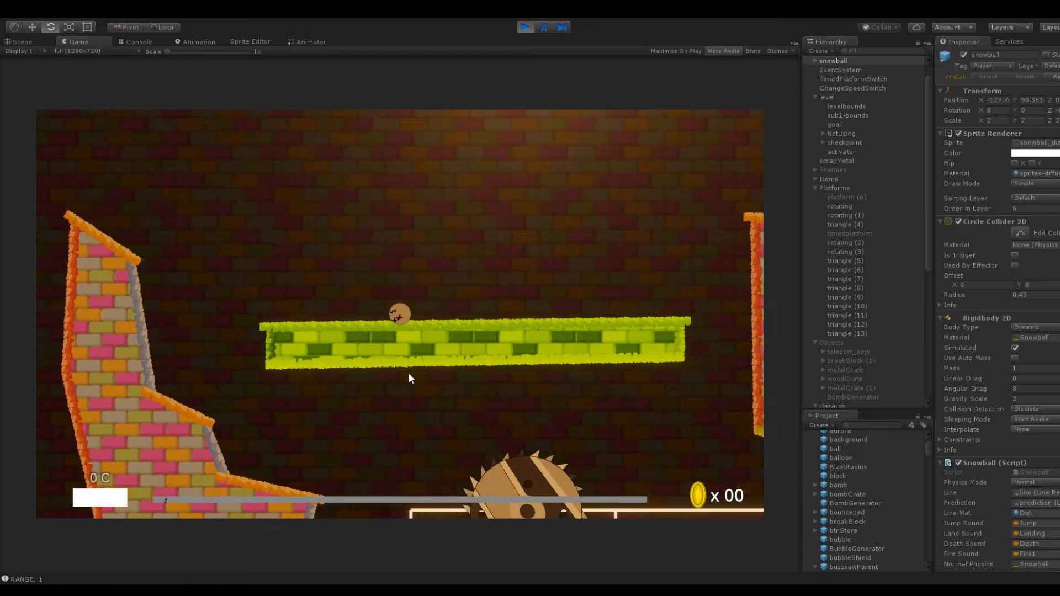
Playtest the upper route, launching the snowball from the conveyor over the brick column and across both rotating platforms toward the wall
drag(407, 371, 382, 392)
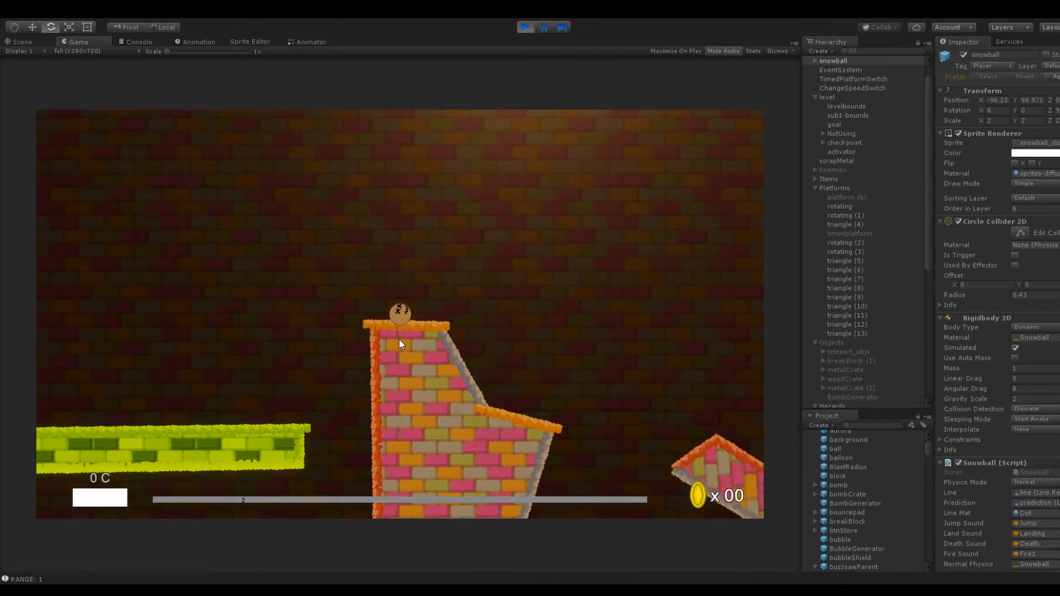
drag(384, 299, 363, 317)
drag(421, 343, 352, 361)
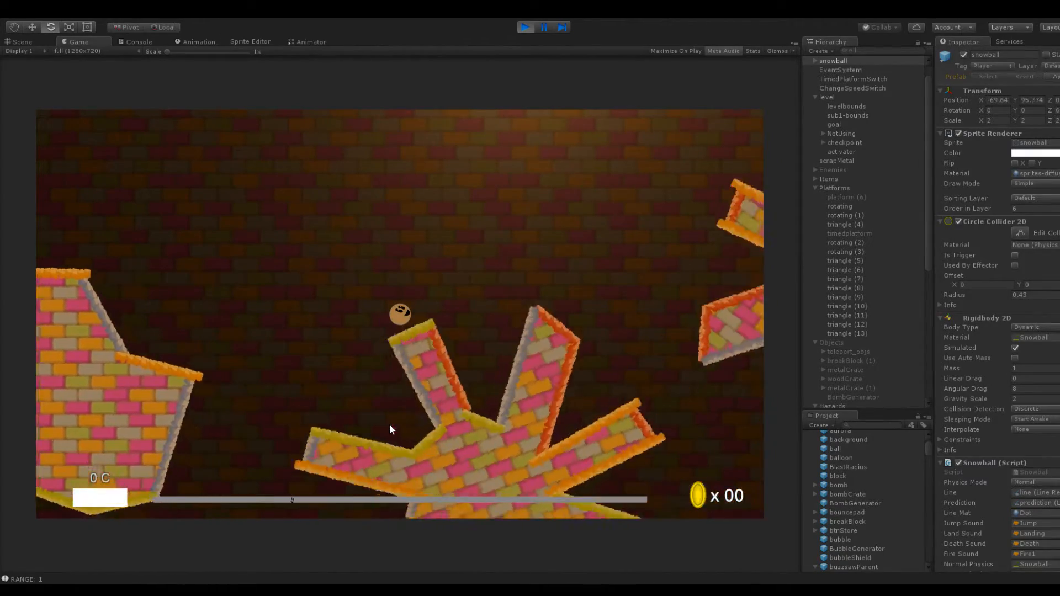
drag(433, 367, 347, 405)
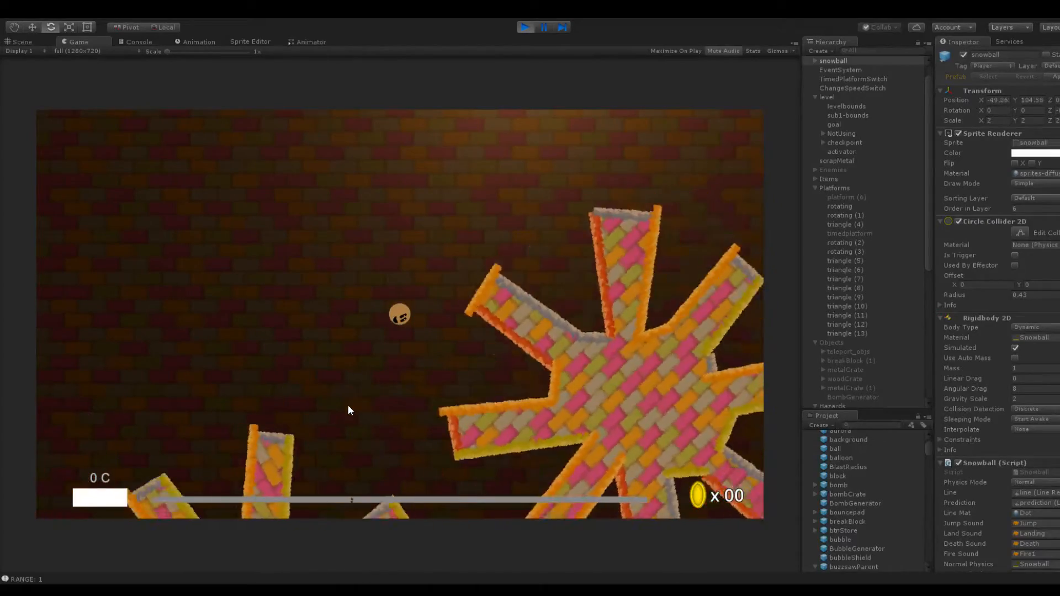
drag(404, 351, 363, 411)
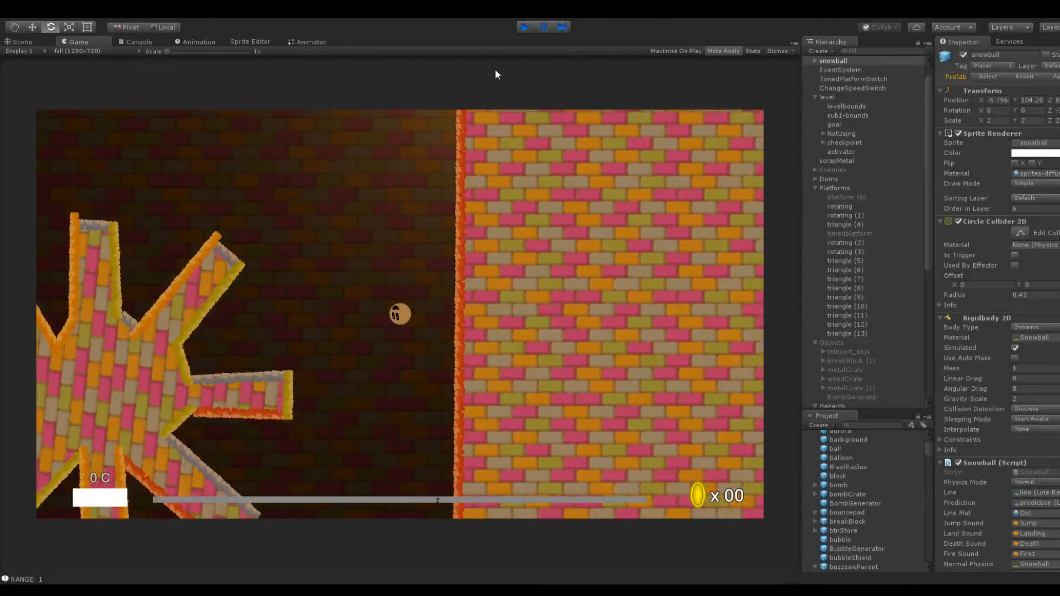
End the playtest and shift the rotating (3) platform slightly left, closer to the brick column
key(ctrl+p)
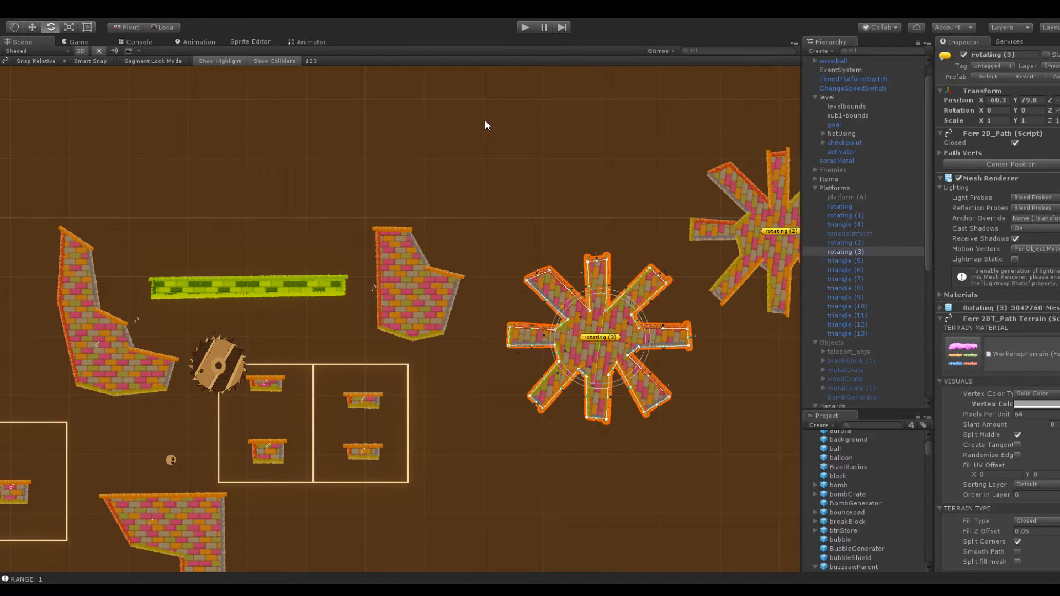
click(486, 123)
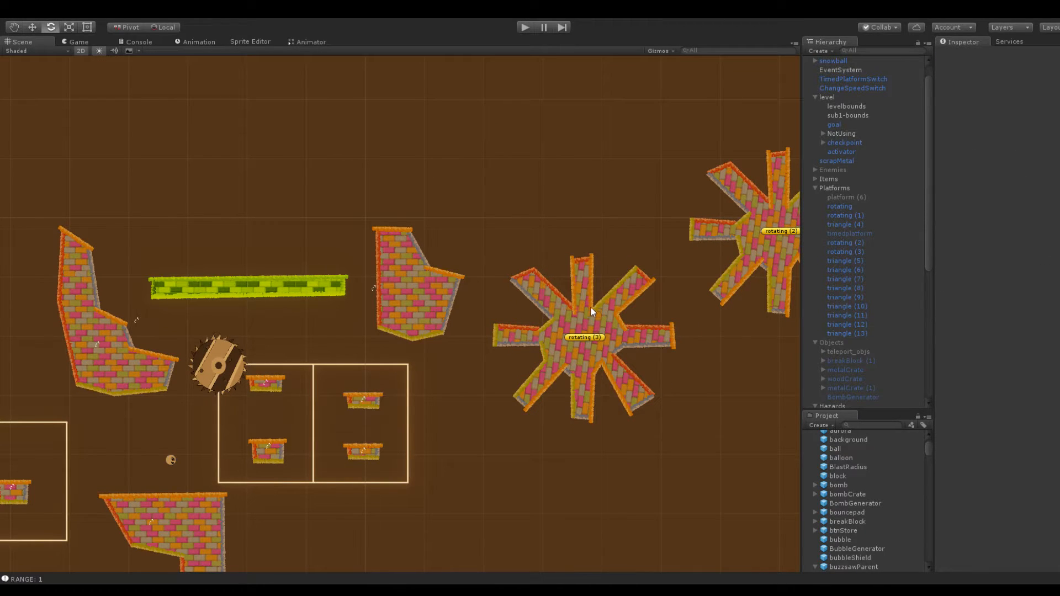
Raise the snowball to Y 97.9 above the conveyor's left end and start another playtest
click(171, 459)
drag(1023, 104, 509, 313)
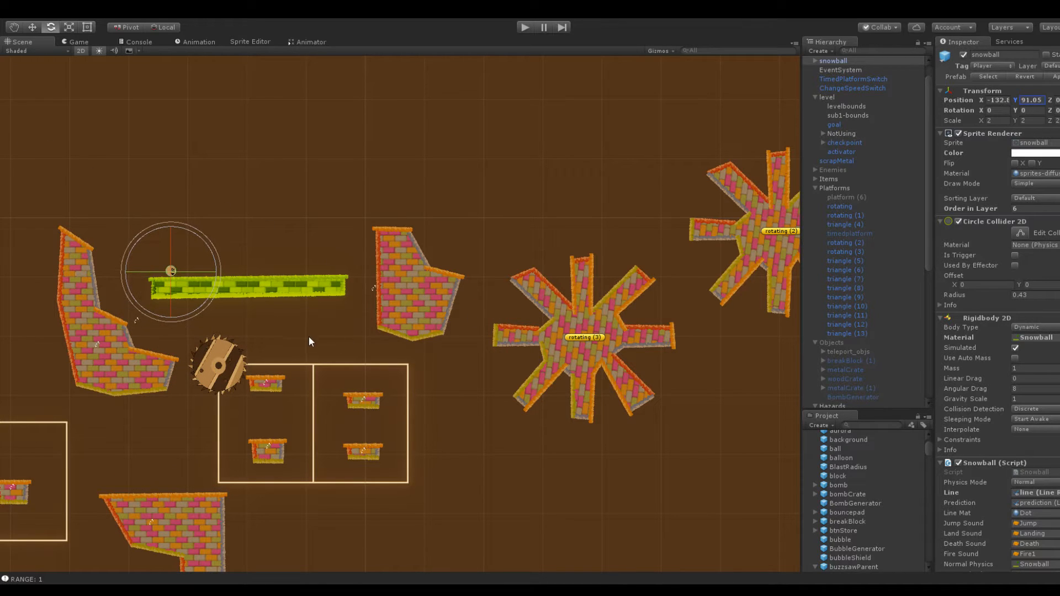
drag(1017, 100, 1034, 101)
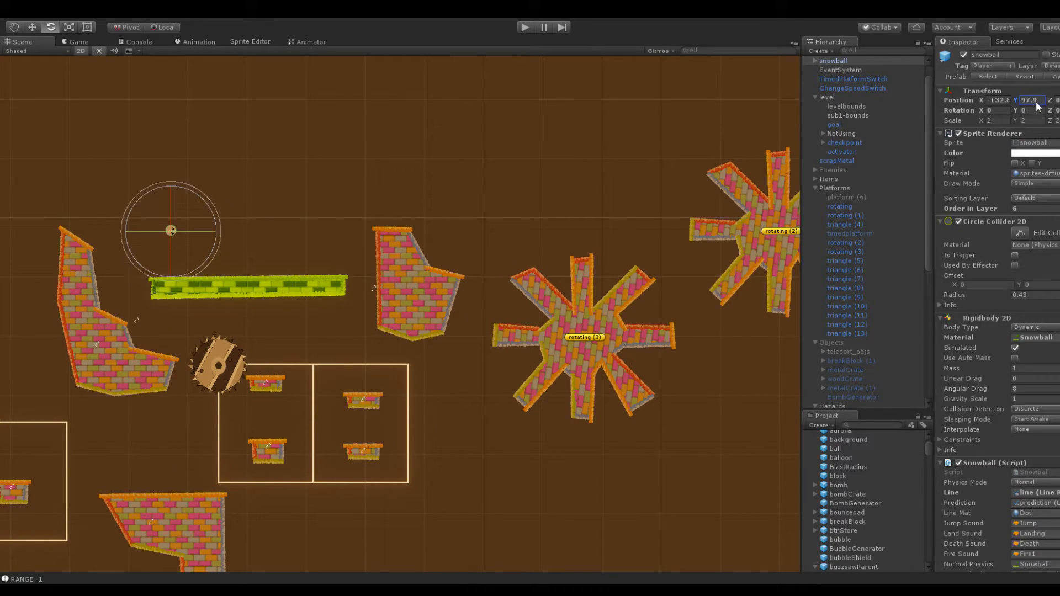
click(525, 27)
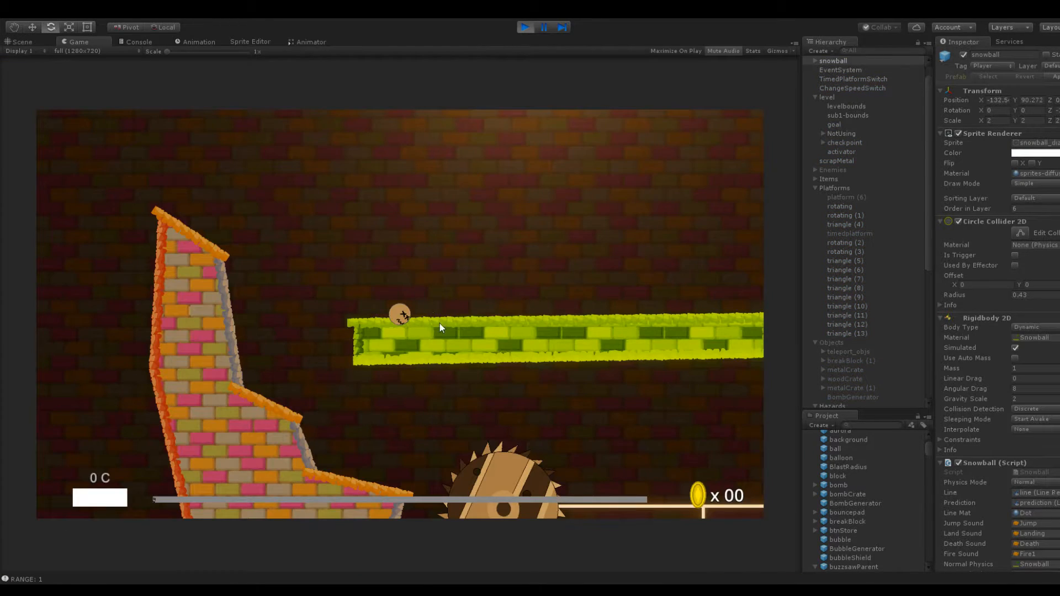
Launch the snowball past the brick column and across rotating (3) to rotating (2), and stop the playtest
drag(386, 313, 382, 389)
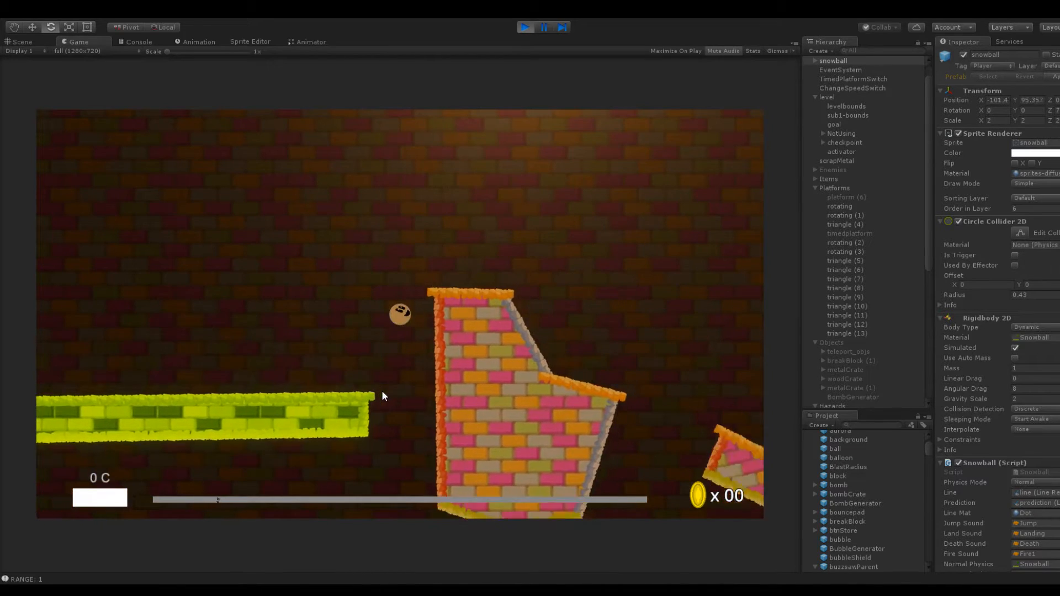
drag(403, 334, 346, 372)
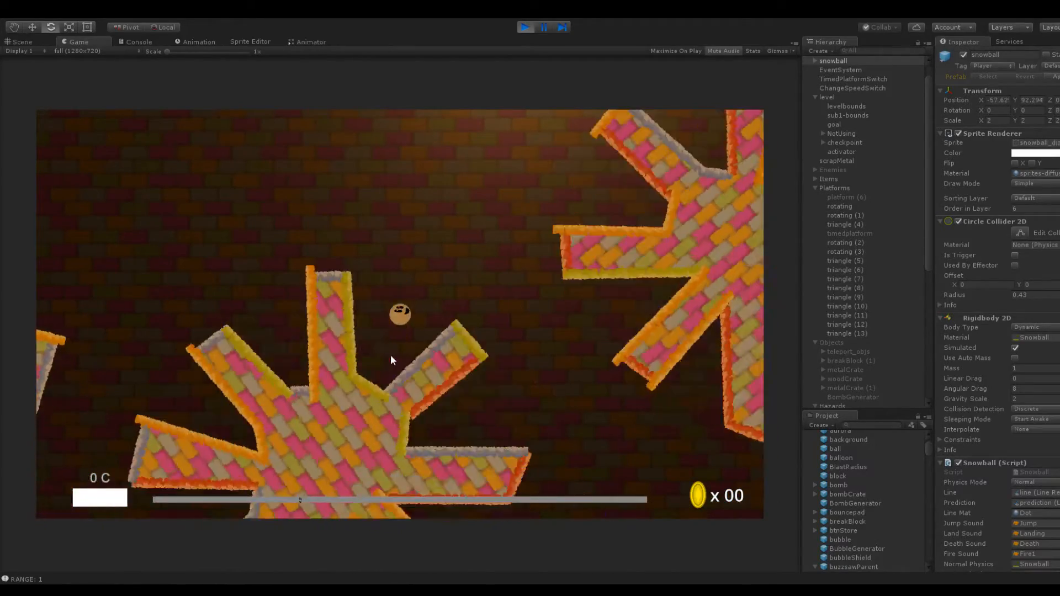
drag(400, 336, 376, 385)
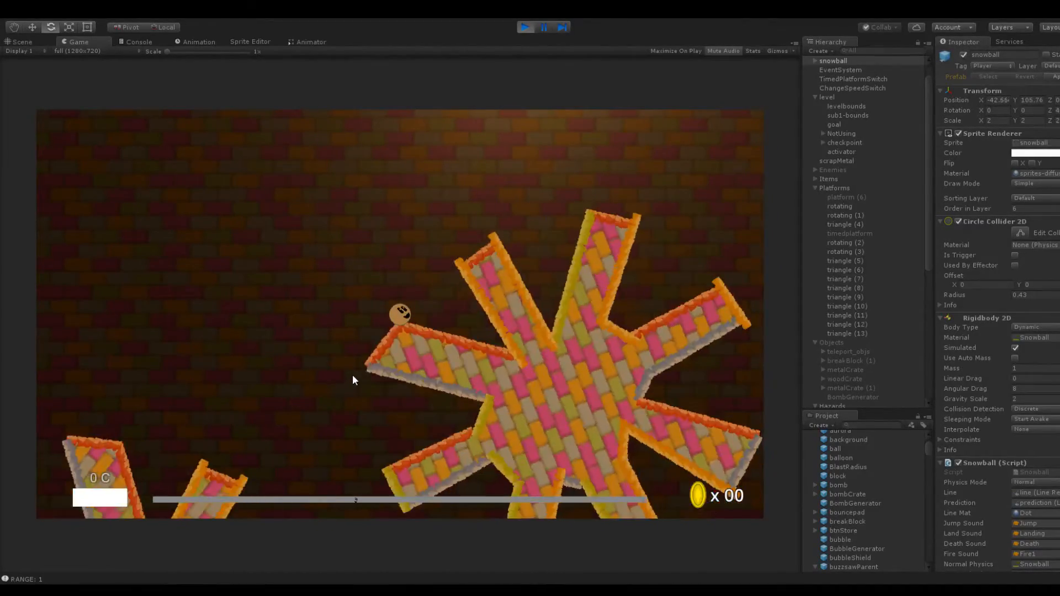
drag(356, 375, 488, 359)
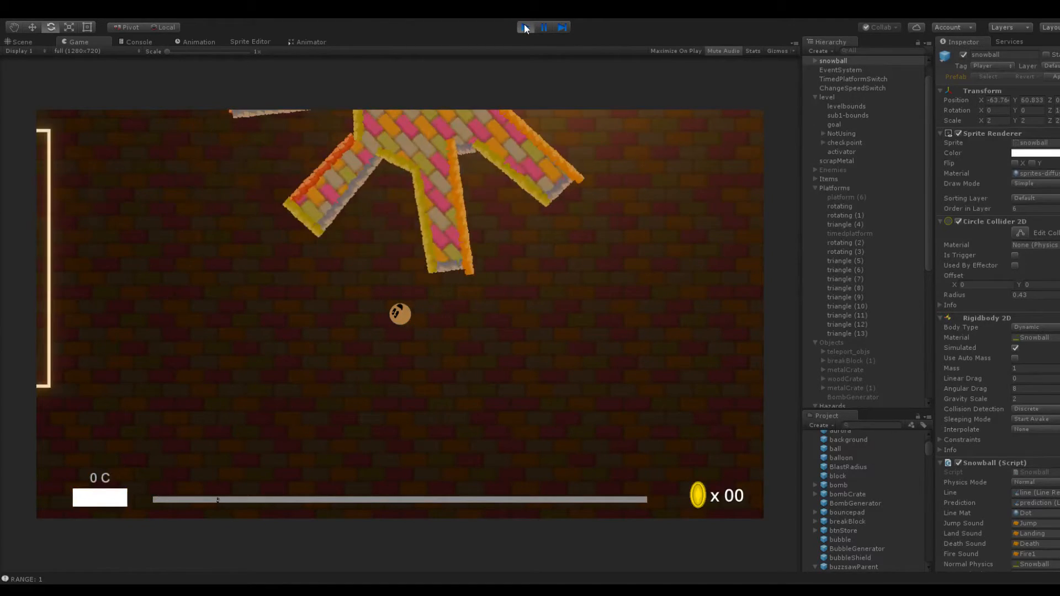
click(525, 25)
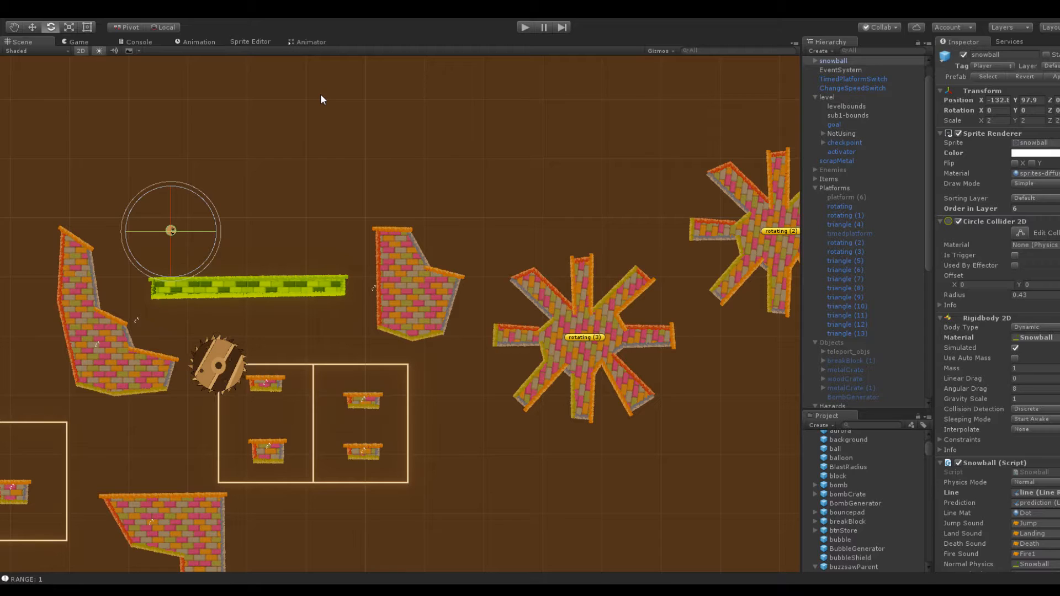
Examine the whole level layout, comparing the lower route, the buzzsaw tracks, the rotating platforms and the open space above them
scroll(414, 267, down, 4)
middle_drag(442, 253, 339, 155)
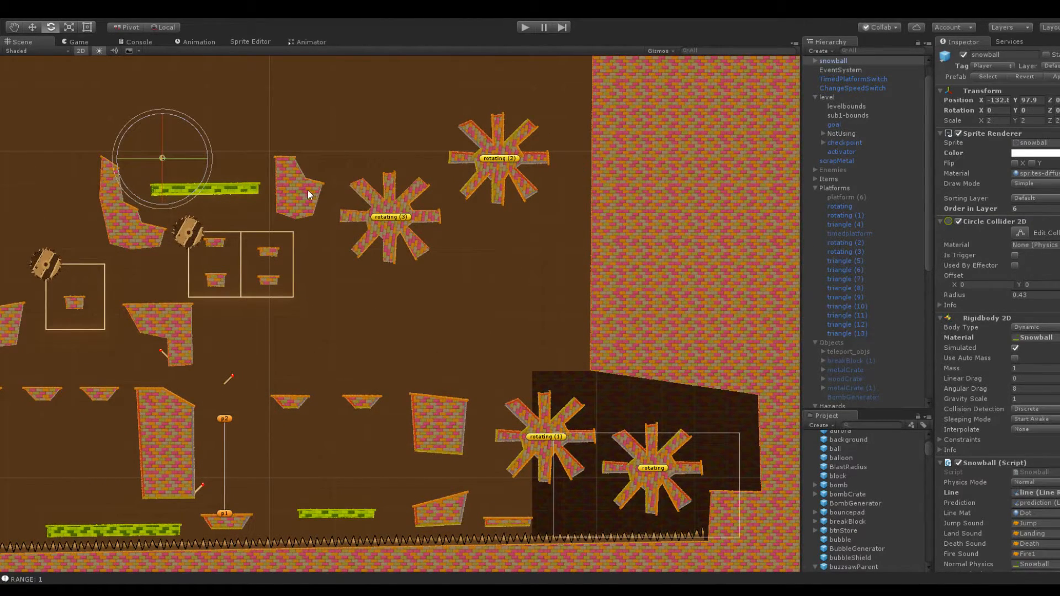
drag(542, 247, 514, 293)
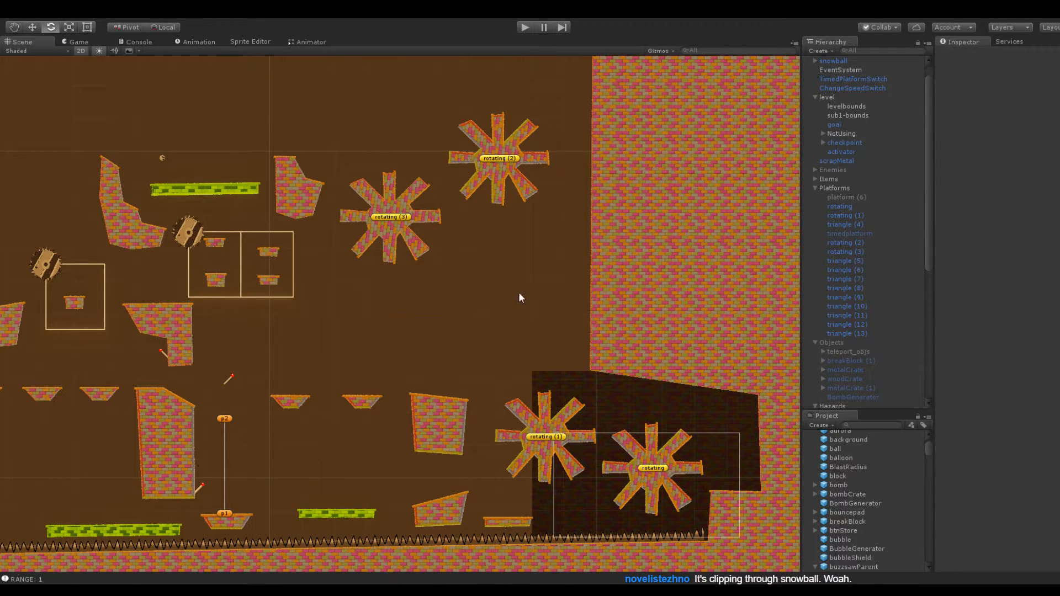
mouse_move(521, 256)
middle_down()
mouse_move(504, 259)
mouse_move(515, 253)
middle_up()
scroll(516, 254, up, 8)
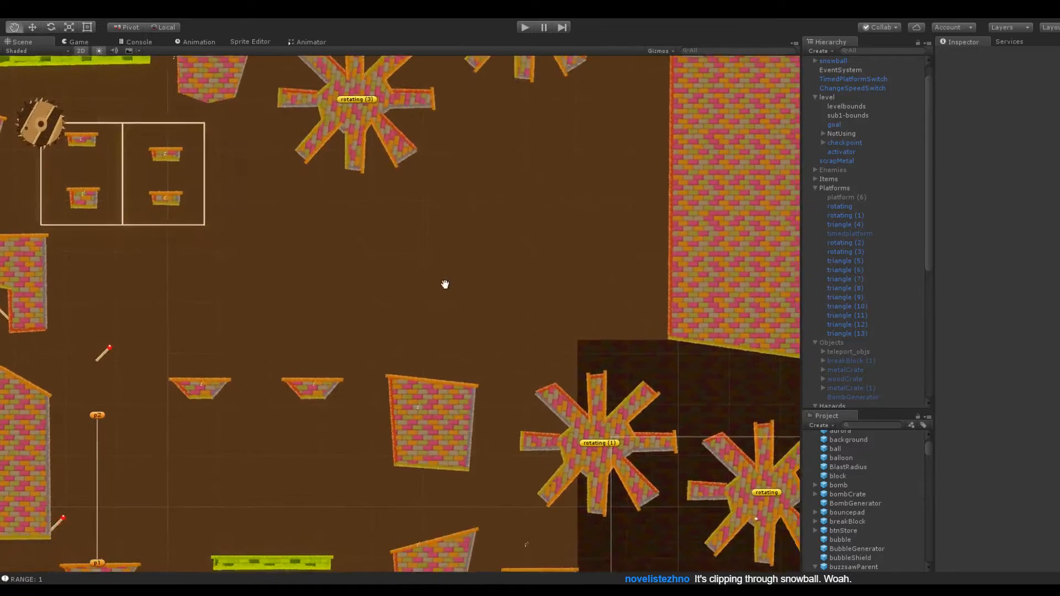
scroll(449, 314, up, 9)
scroll(472, 321, down, 16)
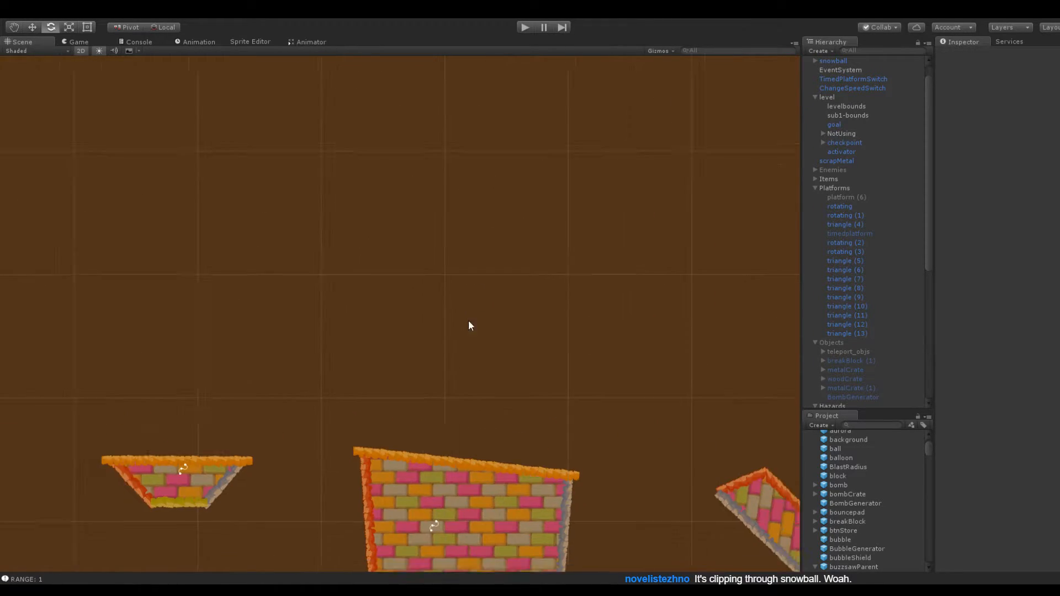
middle_drag(472, 206, 459, 256)
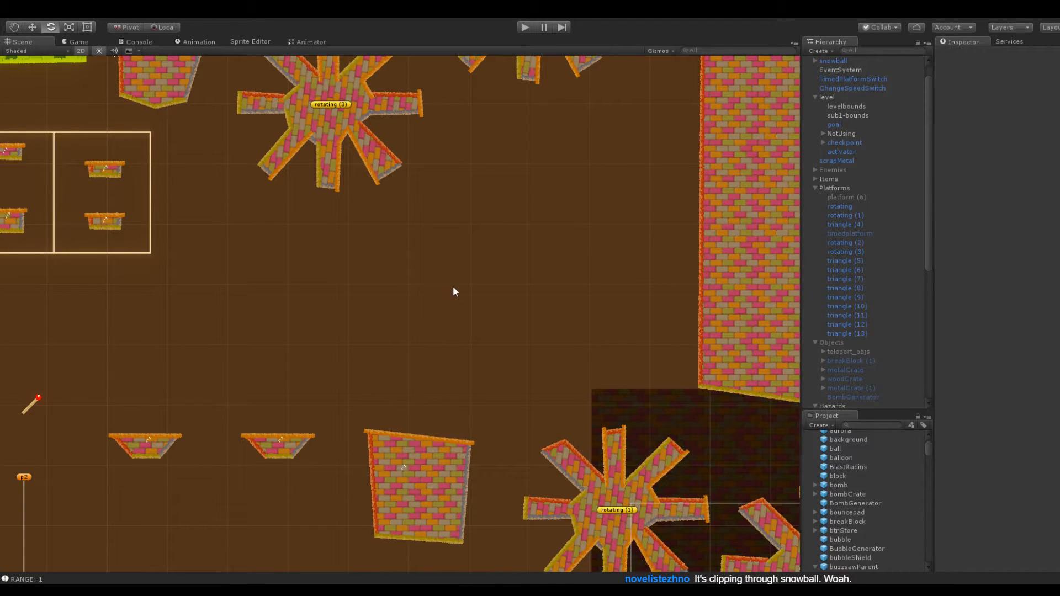
scroll(411, 295, down, 13)
middle_drag(252, 312, 499, 330)
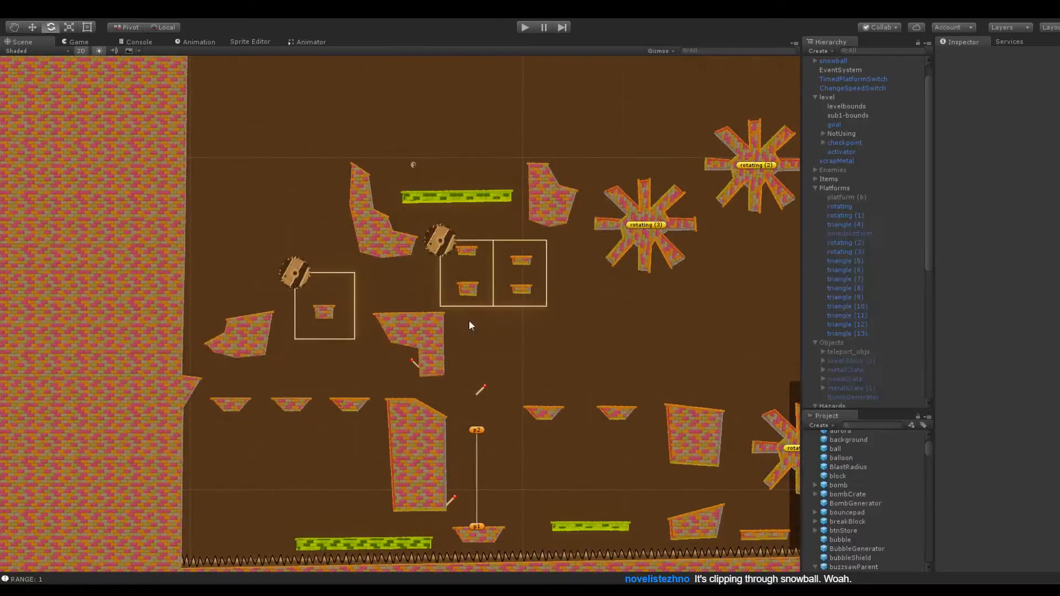
drag(316, 139, 240, 247)
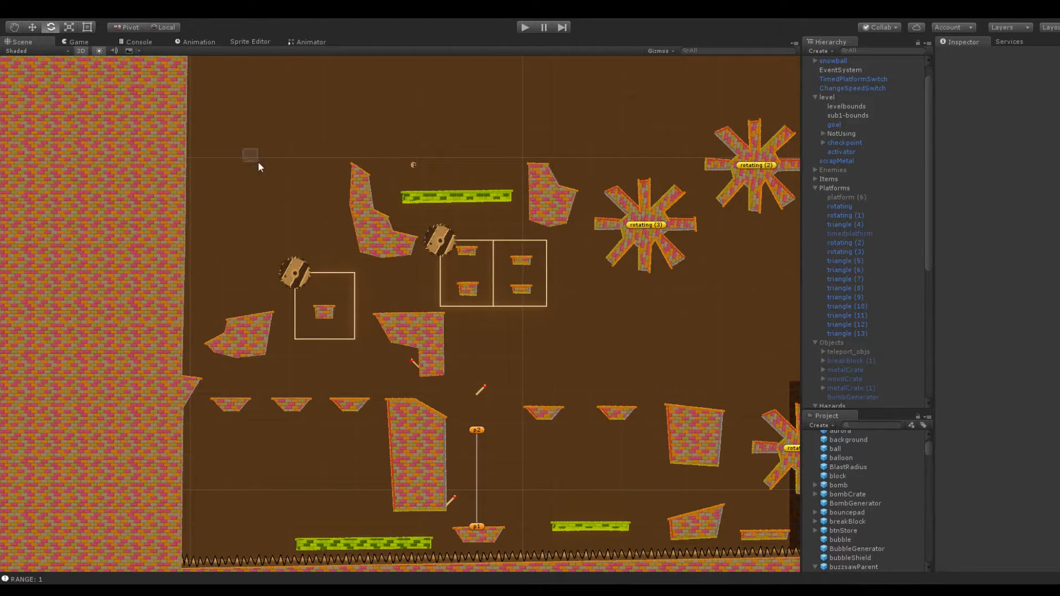
drag(235, 129, 330, 223)
scroll(350, 133, down, 5)
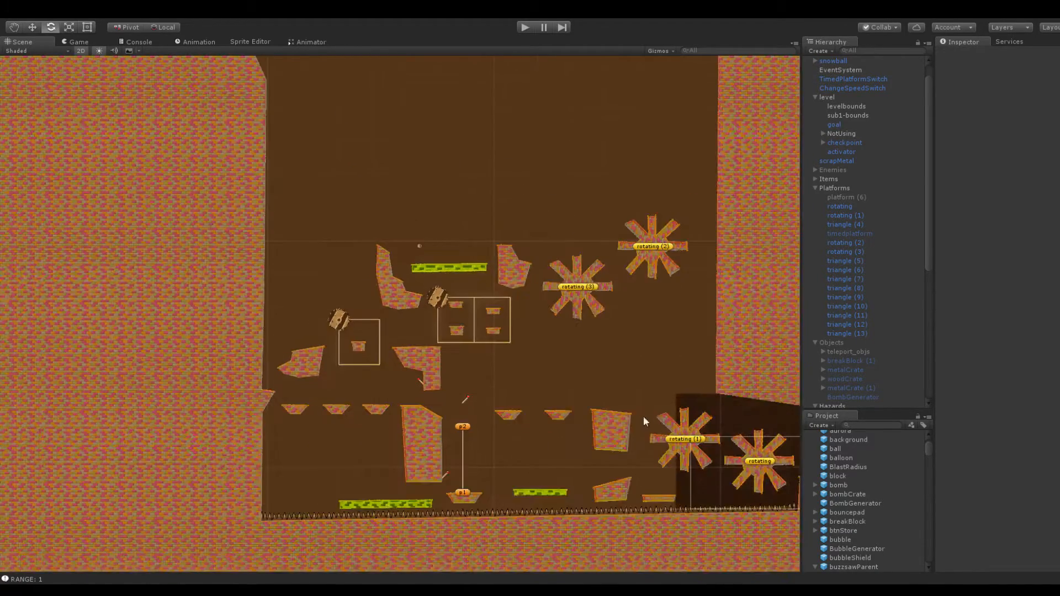
middle_drag(545, 332, 470, 366)
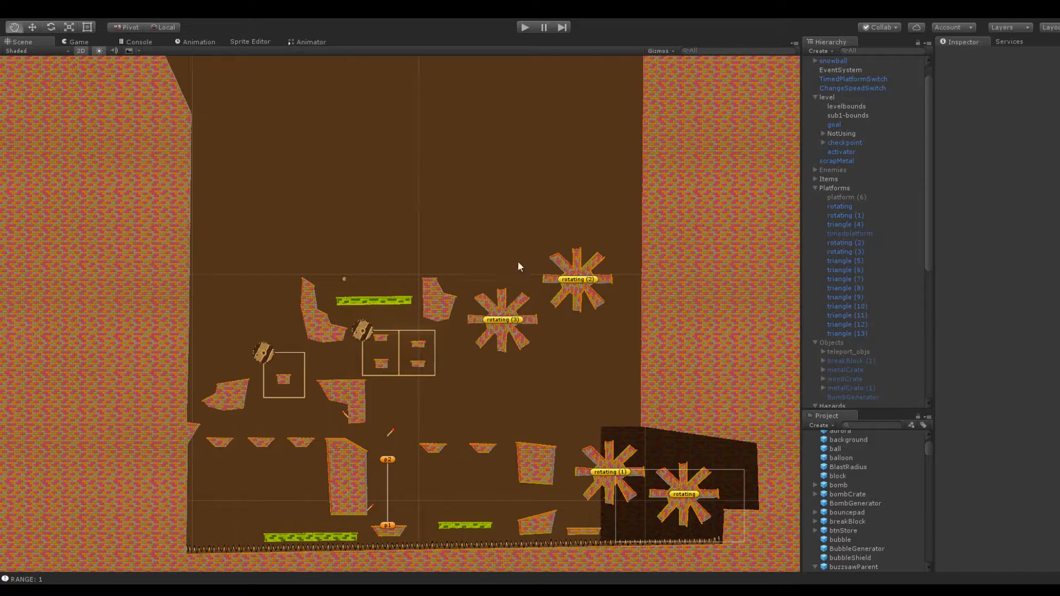
scroll(521, 253, up, 5)
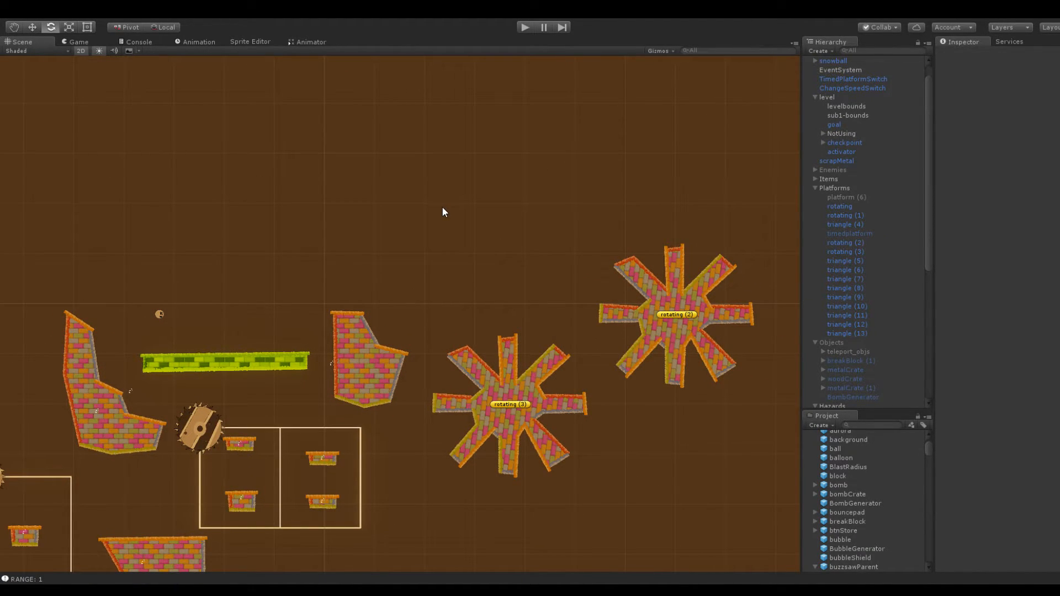
scroll(264, 203, up, 4)
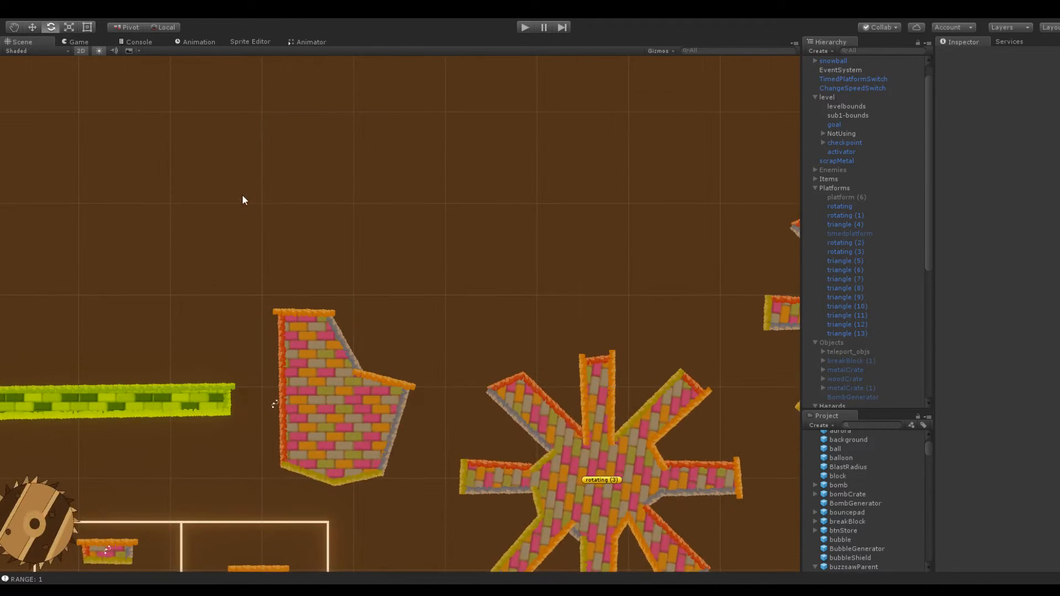
Duplicate the conveyor (2) platform and place the copy directly above the original at Y 99.66
middle_drag(243, 199, 544, 134)
key(e)
click(426, 343)
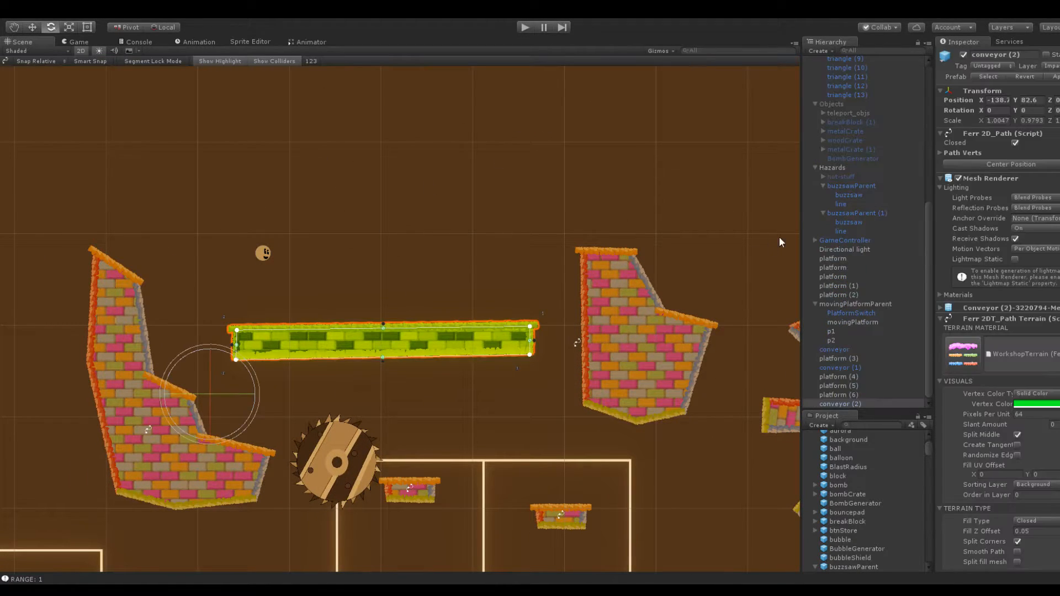
click(849, 394)
click(846, 403)
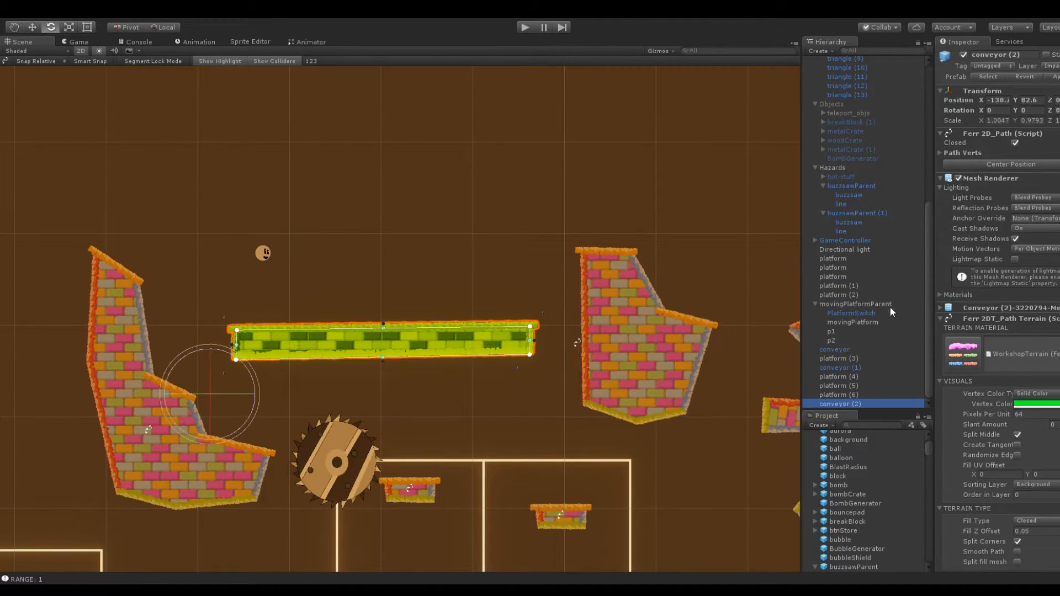
key(ctrl+d)
drag(1017, 98, 1046, 98)
drag(982, 100, 1010, 104)
middle_drag(670, 123, 572, 153)
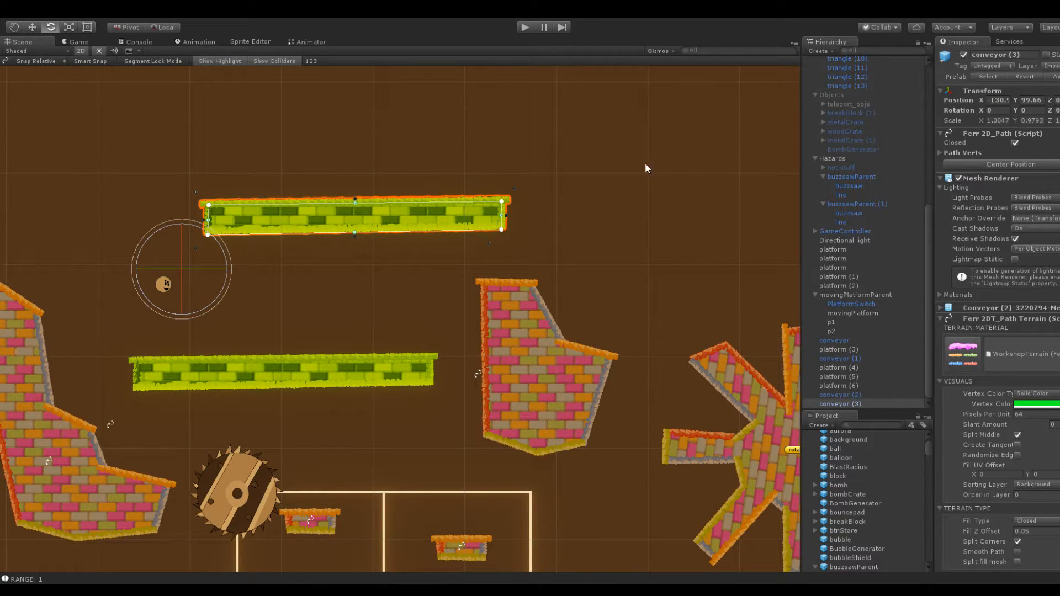
drag(976, 101, 962, 104)
click(459, 161)
click(389, 213)
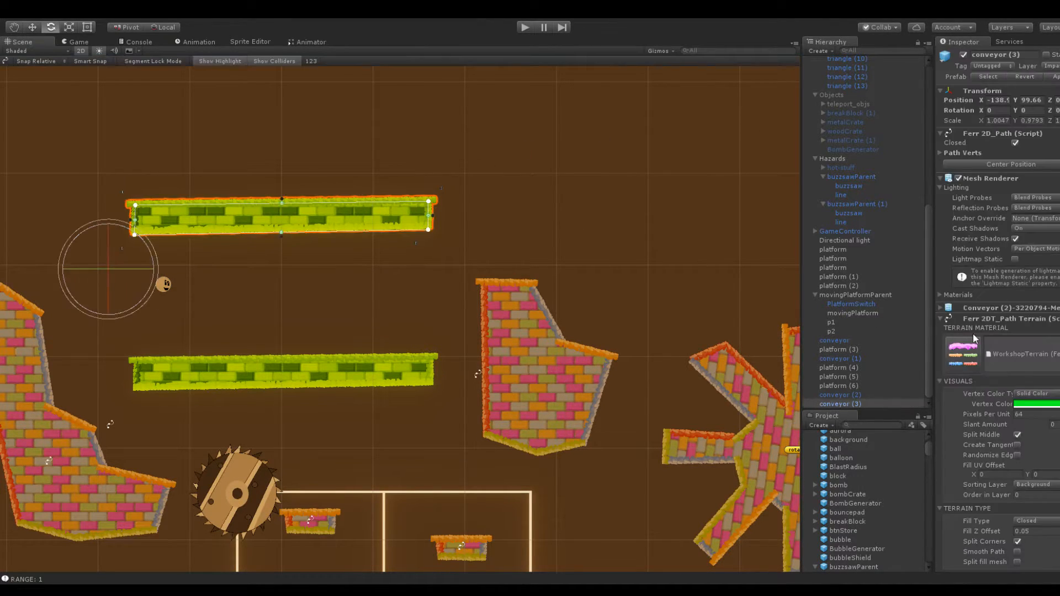
Set the upper conveyor's Conveyor Belt Movement X to -16
scroll(999, 440, down, 10)
click(1009, 477)
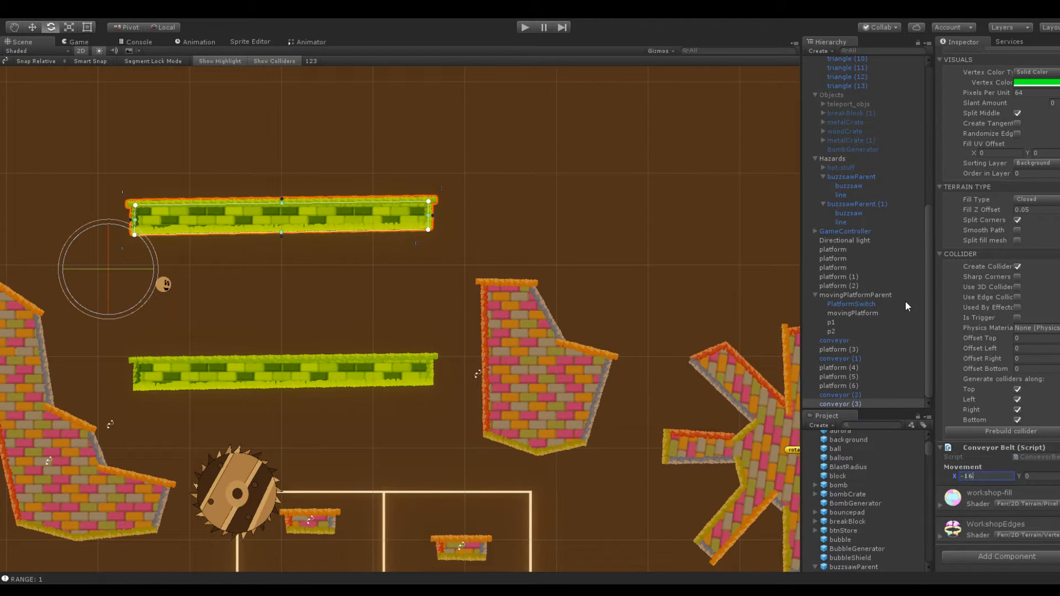
click(365, 156)
middle_drag(358, 157, 606, 203)
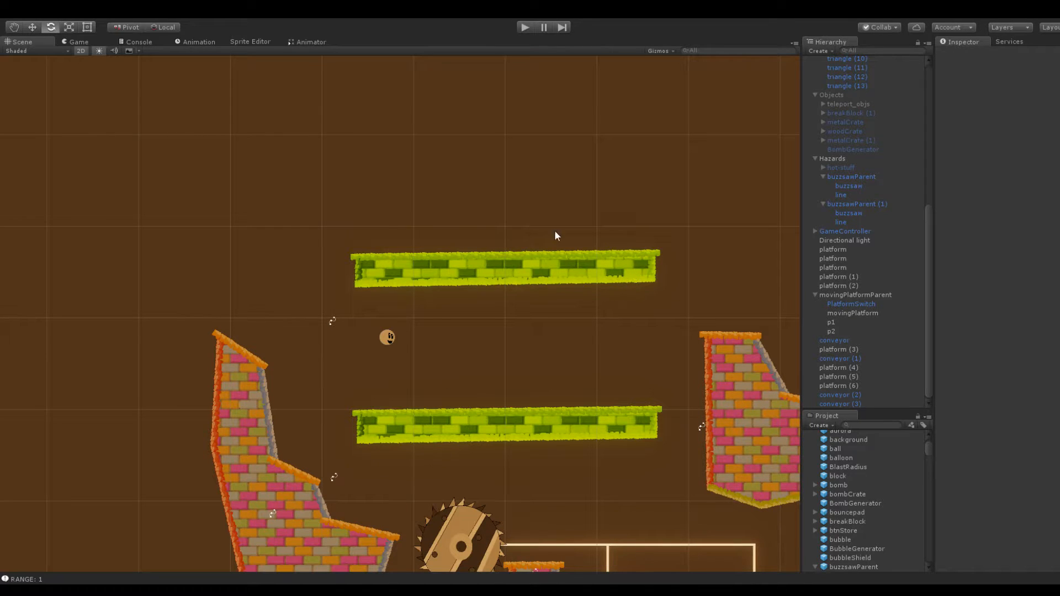
click(471, 271)
click(451, 205)
Duplicate the small brick platform inside the single-loop buzzsaw track and raise the copy to Y 107.6, above the stepped brick platform
scroll(315, 379, down, 5)
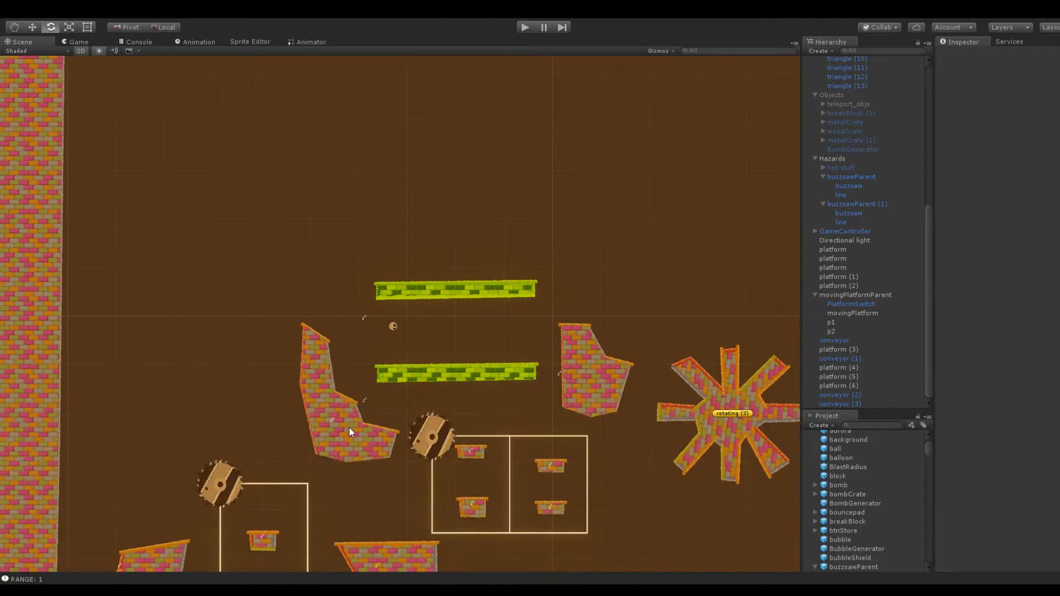
click(286, 376)
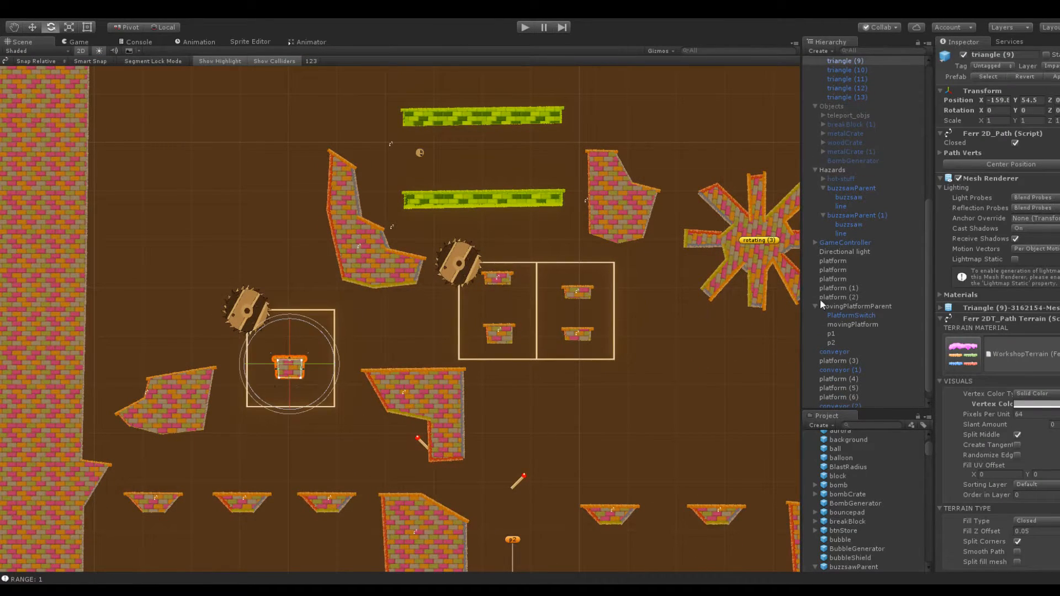
key(ctrl+d)
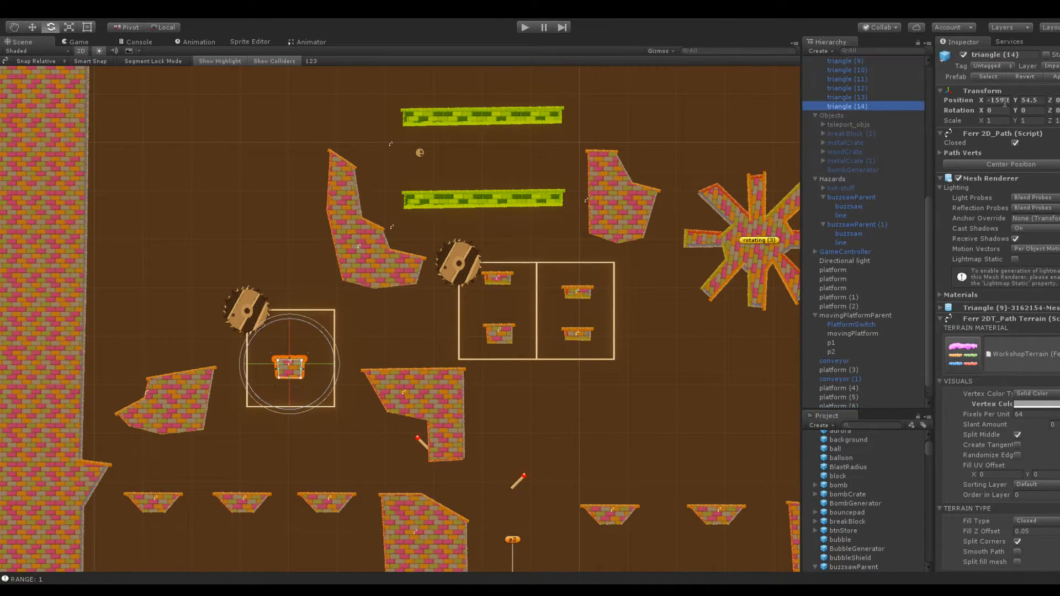
drag(1017, 99, 11, 133)
middle_drag(224, 171, 93, 328)
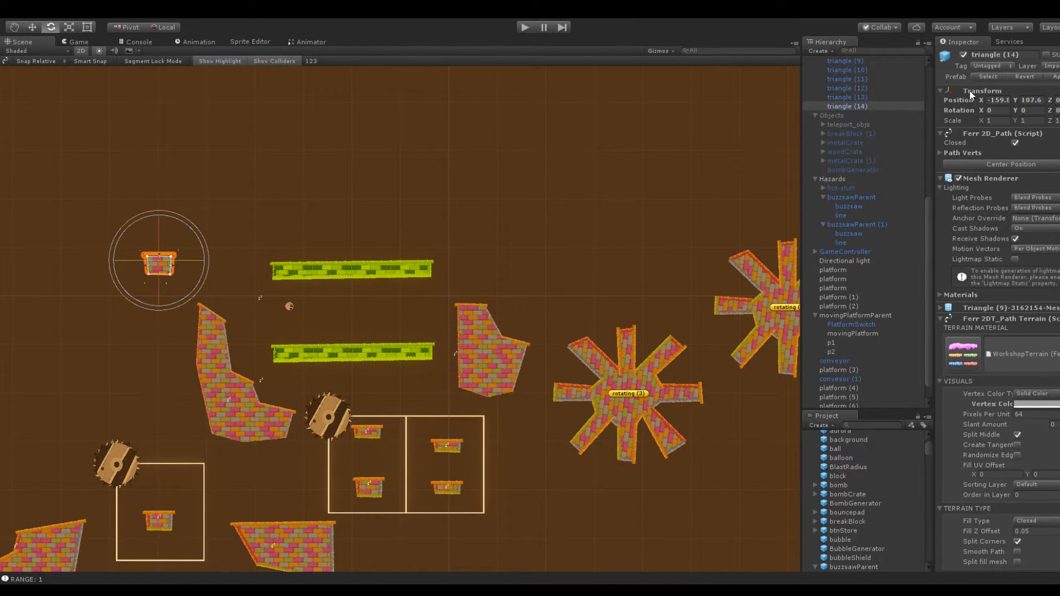
Move the copied small brick platform above the upper conveyor, to about X -133.1, Y 124.4
drag(983, 100, 15, 141)
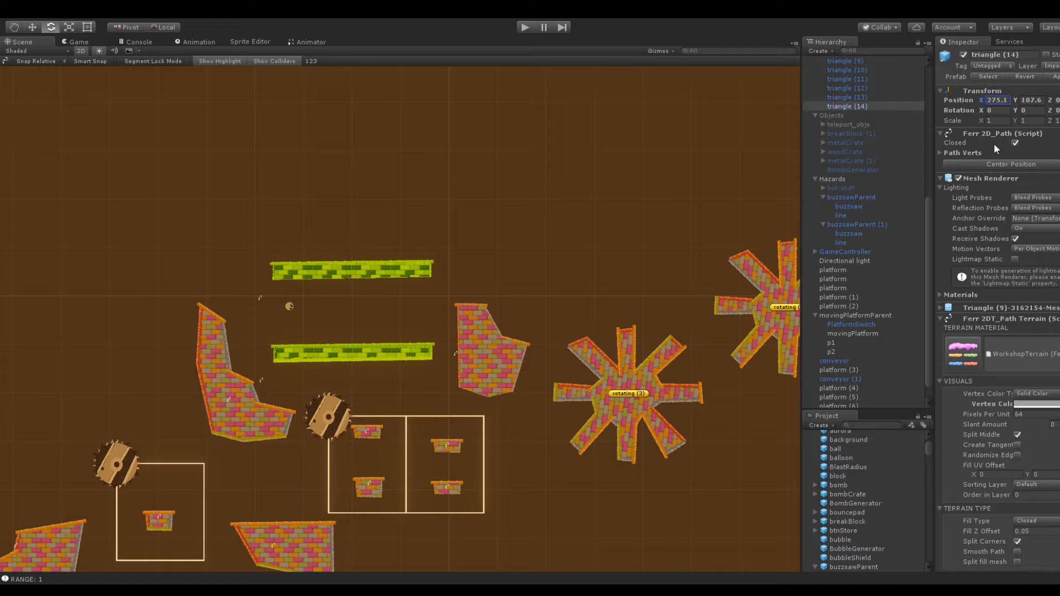
key(ctrl+z)
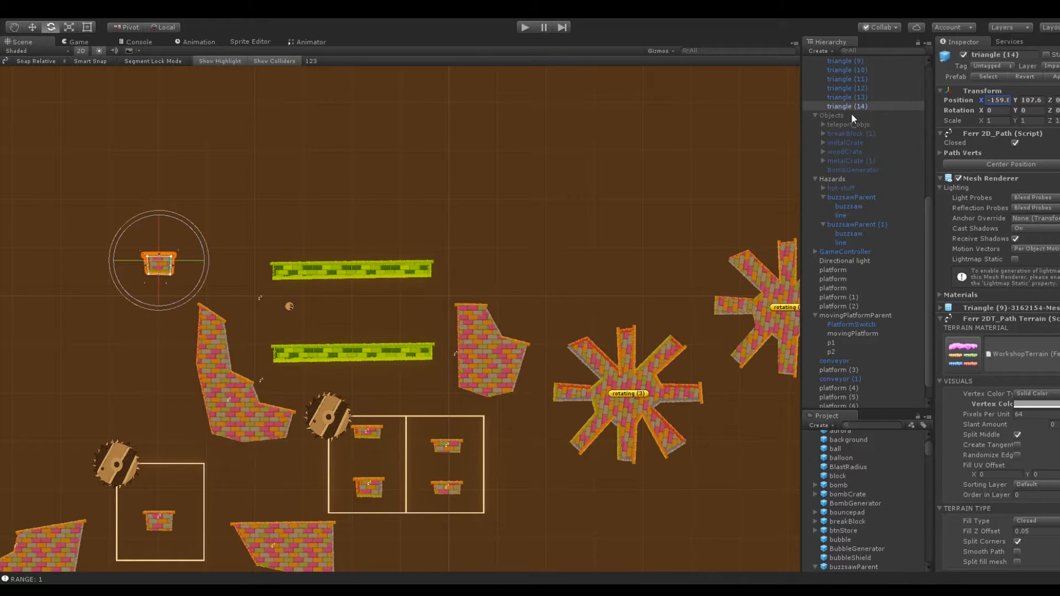
drag(983, 99, 1031, 108)
scroll(494, 167, up, 1)
scroll(494, 166, up, 4)
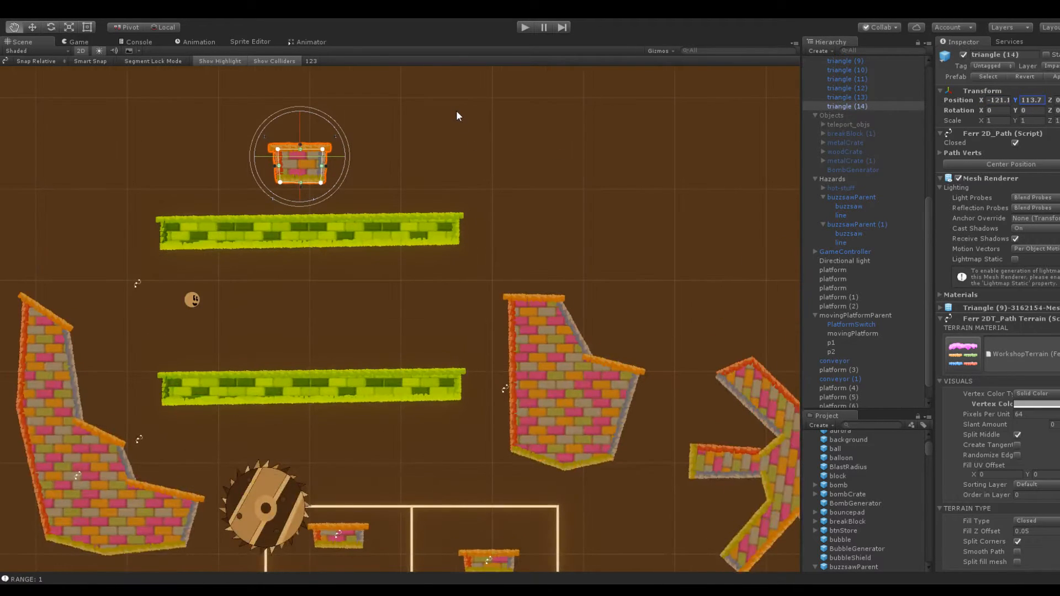
drag(979, 98, 948, 101)
drag(1019, 99, 367, 221)
Stretch the copied brick platform downward into a leg and pull a long arm out to the right above the upper conveyor
drag(302, 248, 302, 304)
drag(254, 244, 245, 306)
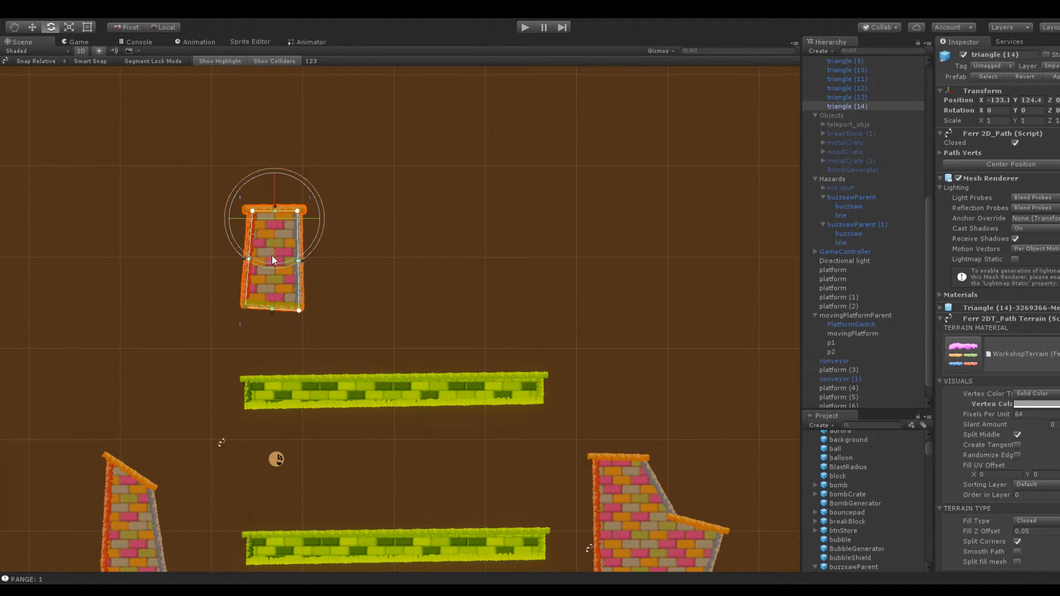
drag(275, 211, 595, 150)
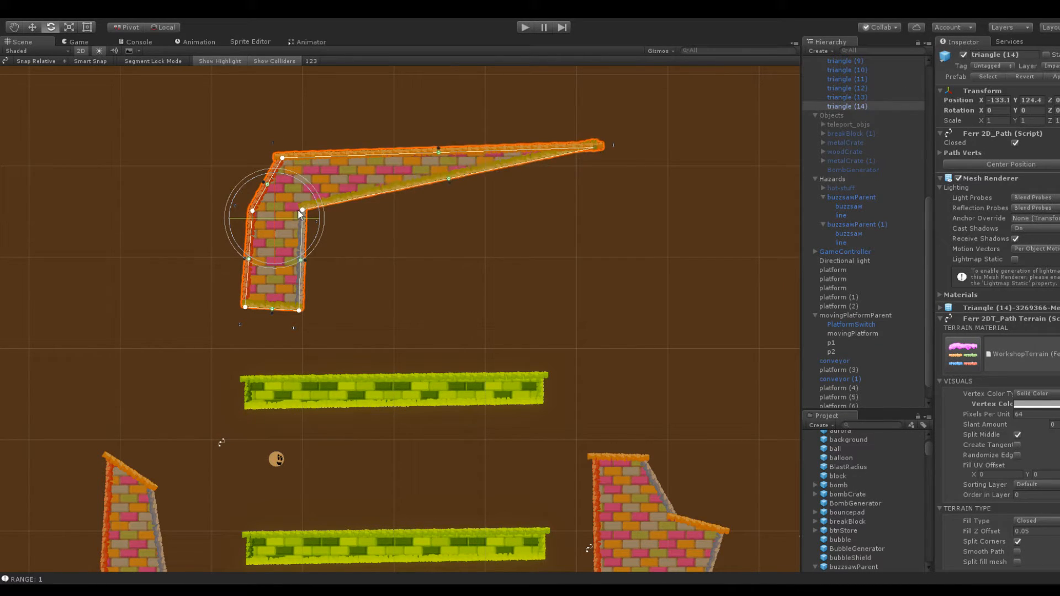
drag(450, 178, 615, 210)
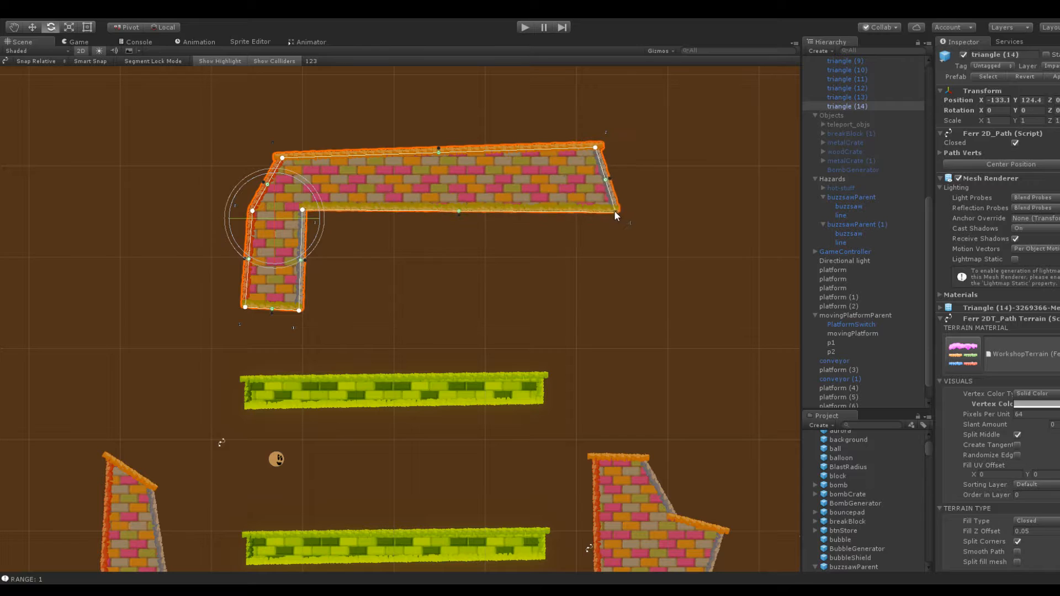
Extend the arm's far end past the conveyor's end and adjust the corner points into an upside-down L shape
drag(596, 148, 651, 151)
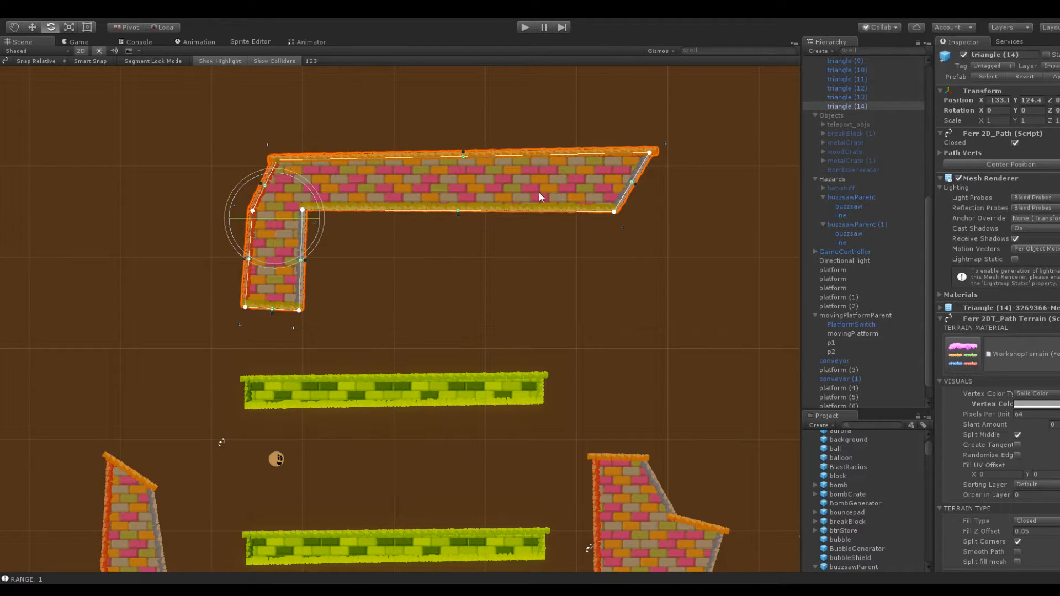
drag(614, 210, 686, 207)
drag(649, 152, 683, 149)
drag(277, 160, 268, 164)
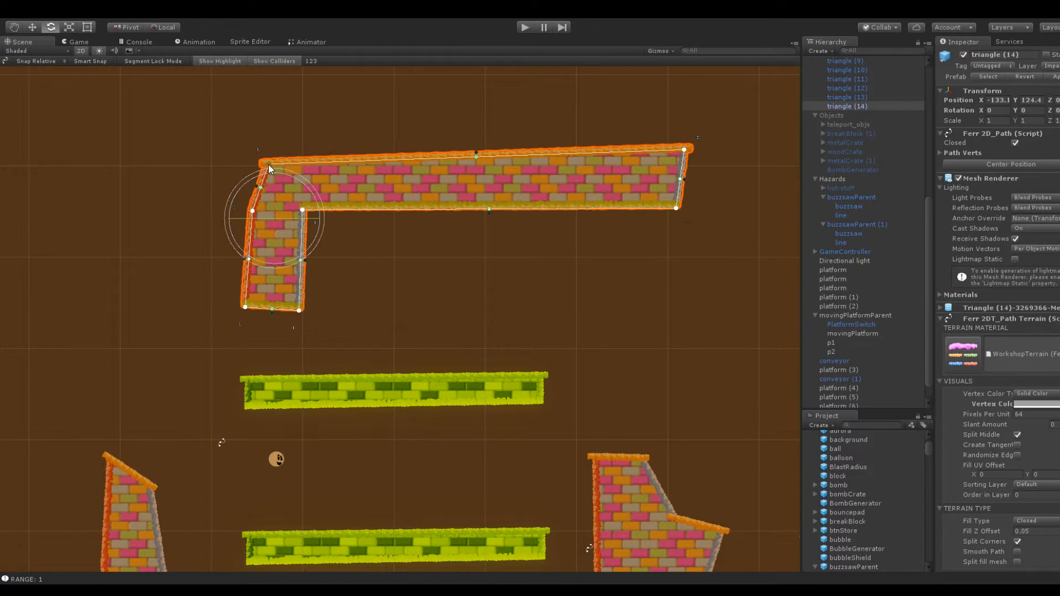
drag(302, 210, 304, 209)
drag(298, 310, 249, 307)
click(223, 300)
Duplicate ChangeSpeedSwitch and place the copy beneath the L-shaped platform's arm at about X -124.1, Y 119.2
scroll(243, 312, down, 10)
middle_drag(283, 299, 273, 168)
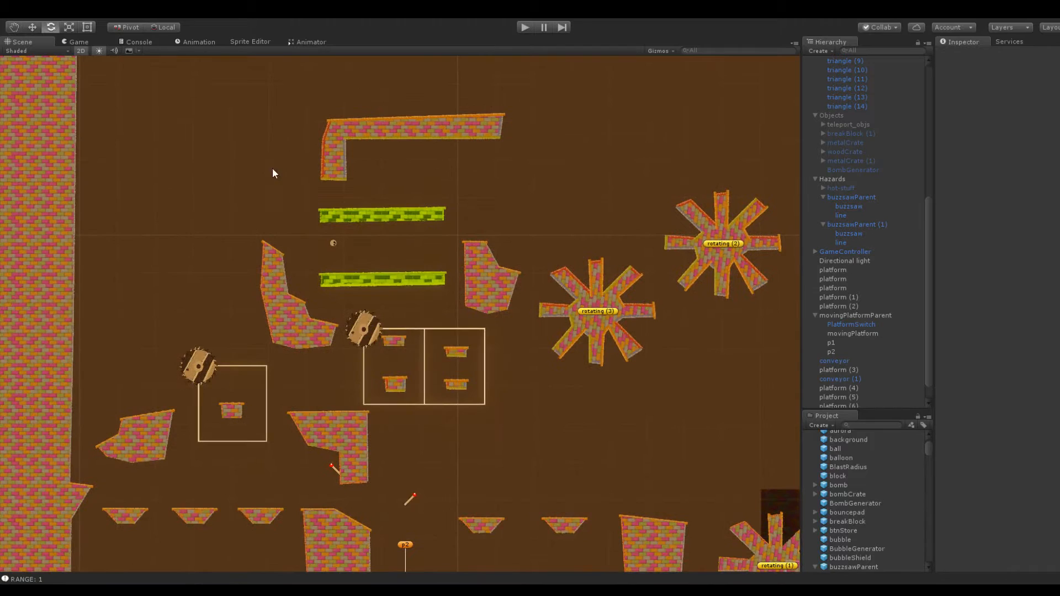
scroll(478, 300, down, 4)
scroll(478, 300, up, 5)
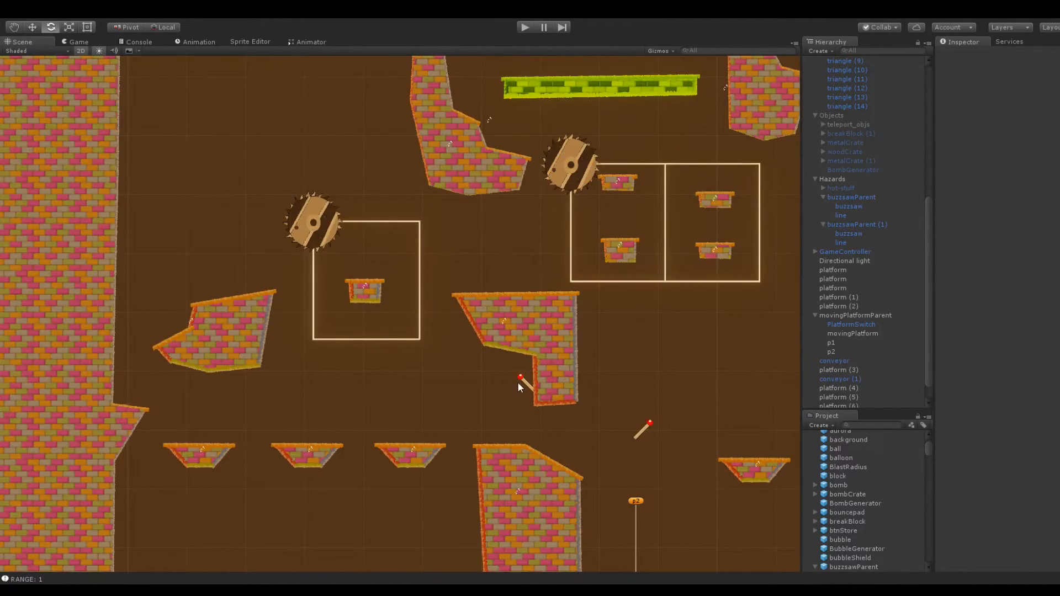
click(521, 381)
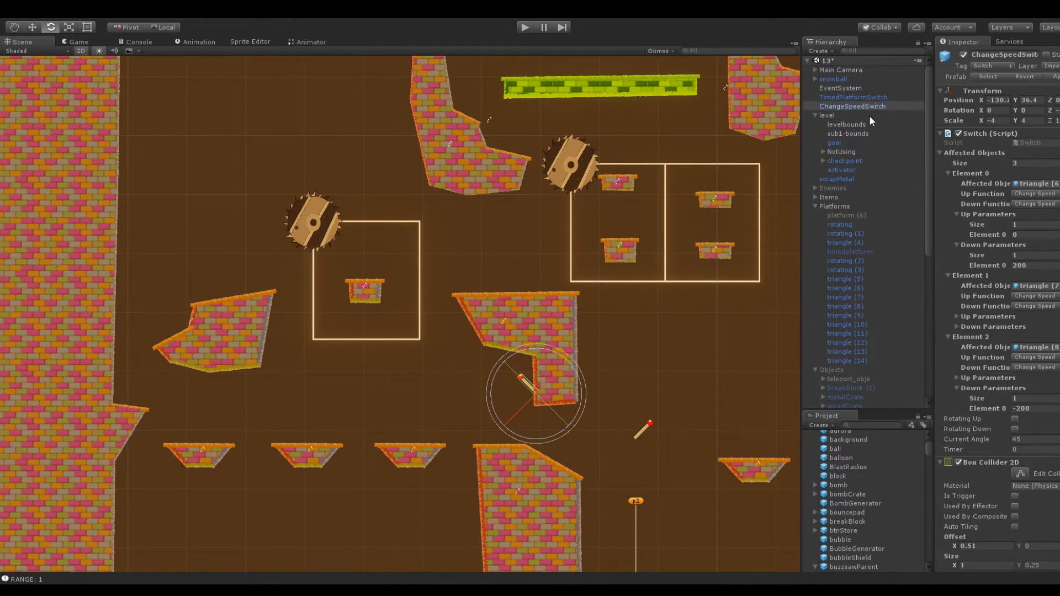
scroll(878, 147, down, 9)
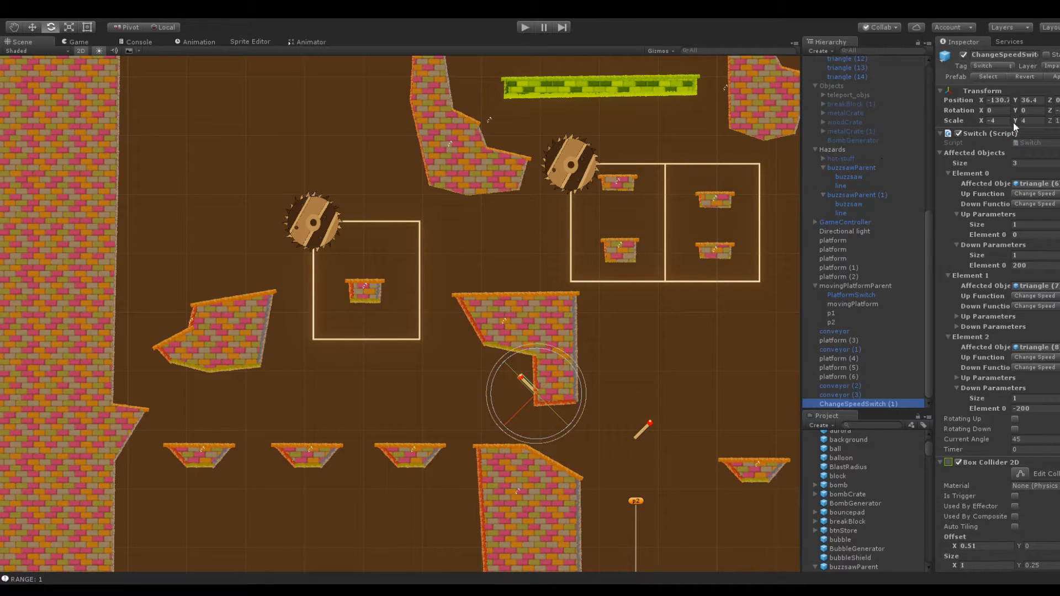
drag(1015, 100, 11, 127)
scroll(419, 133, up, 1)
middle_drag(419, 132, 255, 437)
drag(1022, 99, 60, 130)
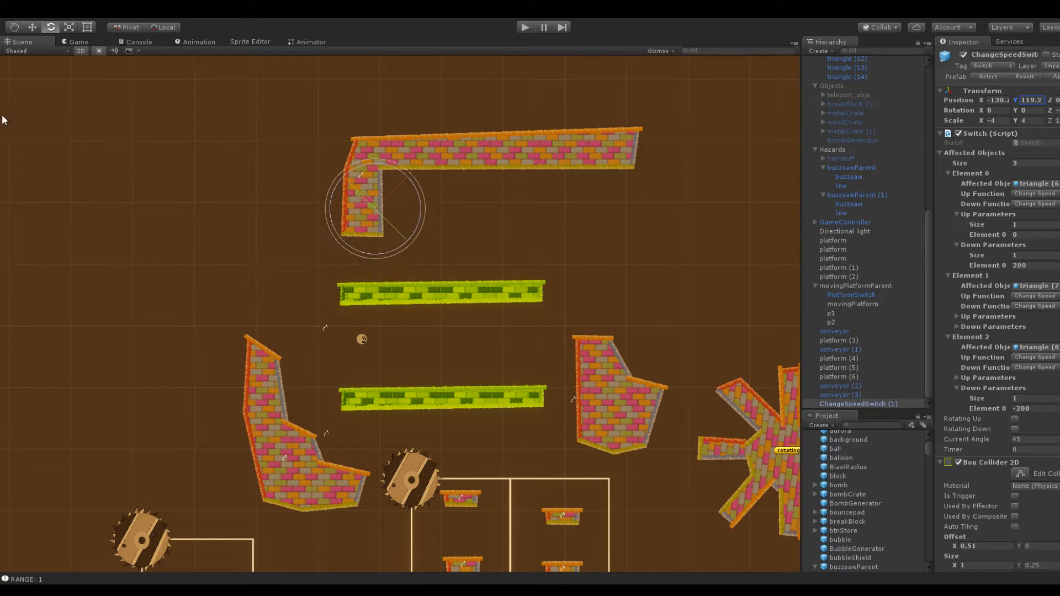
drag(981, 102, 998, 104)
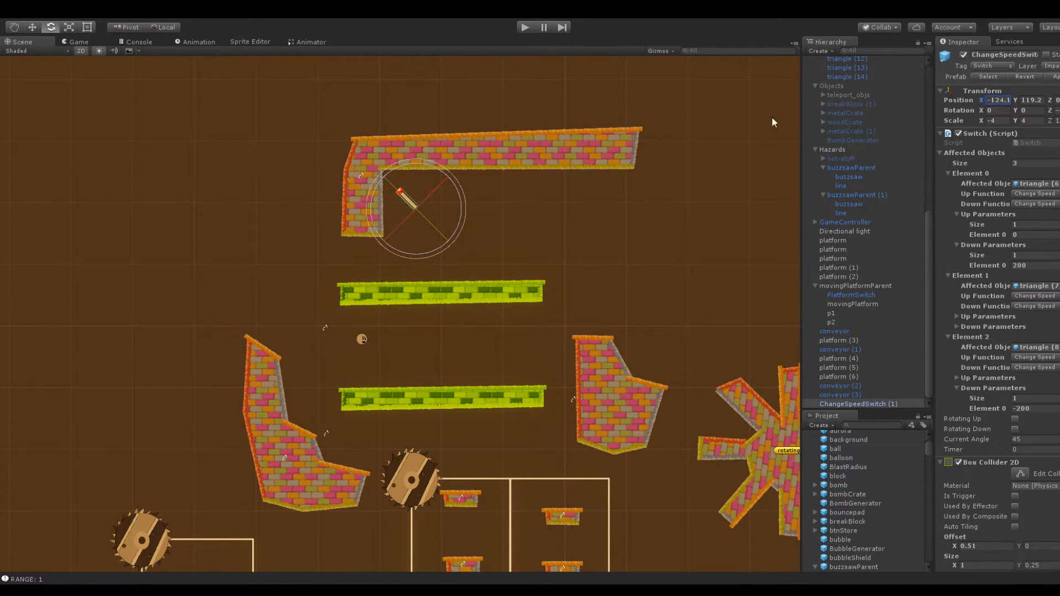
Flip the copied switch with Scale X 4 and Rotation Z 45, and set it against the leg's inner side at X -130.4, Y 118.3
scroll(574, 148, up, 3)
middle_drag(586, 140, 558, 183)
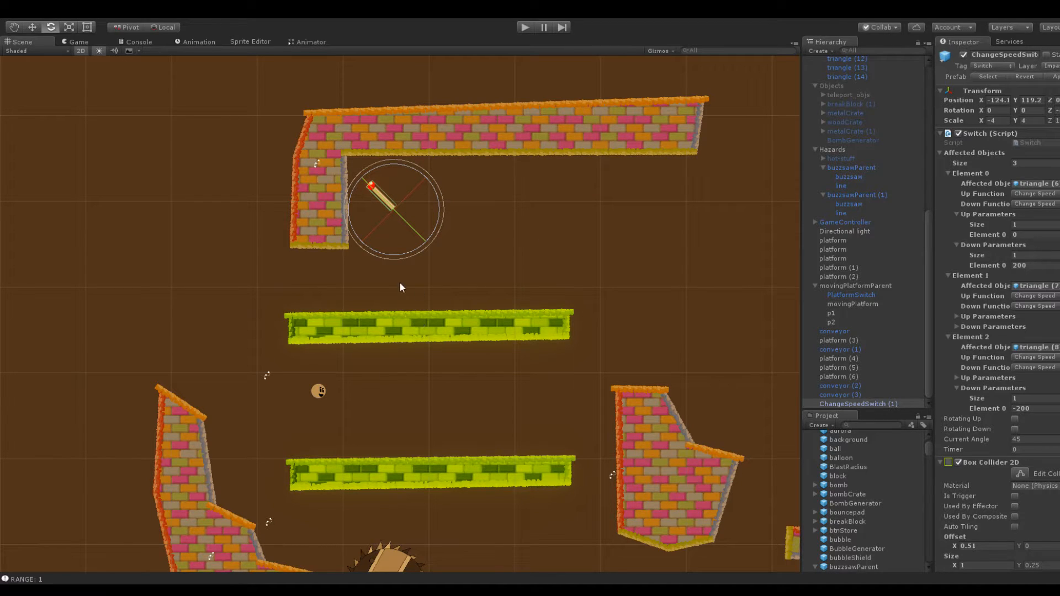
middle_drag(628, 270, 512, 221)
middle_drag(581, 273, 705, 313)
scroll(499, 257, up, 10)
middle_drag(366, 178, 377, 292)
click(313, 198)
drag(296, 125, 281, 135)
click(437, 276)
click(445, 271)
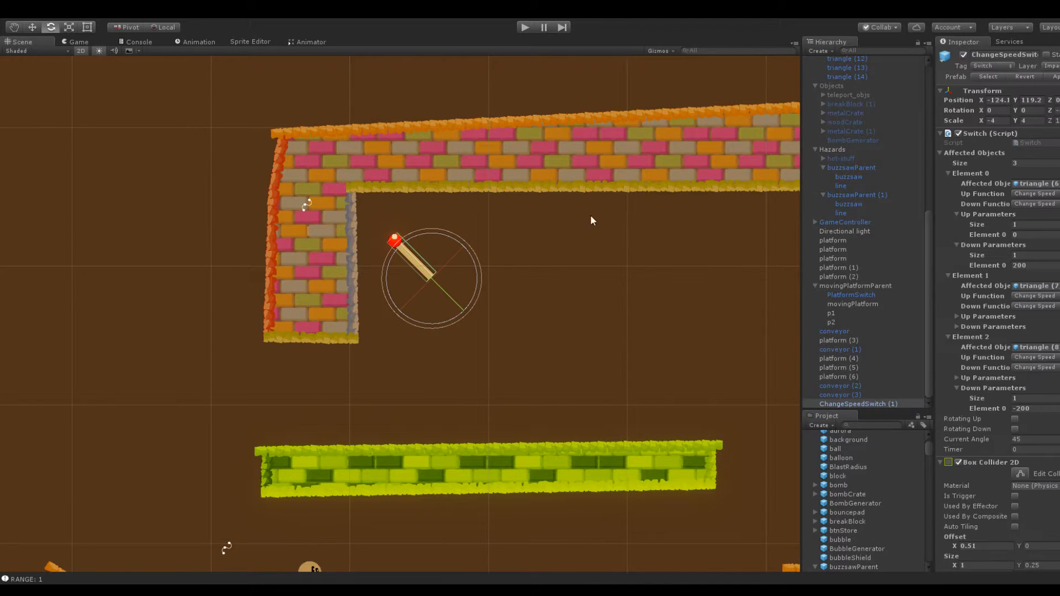
click(995, 120)
text(4)
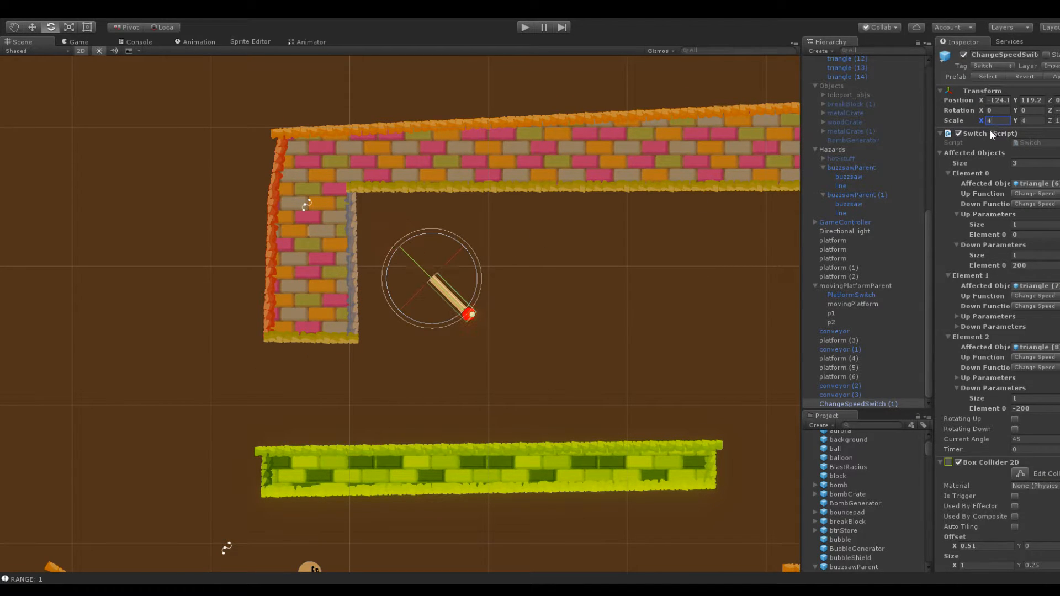
click(1055, 110)
text(45)
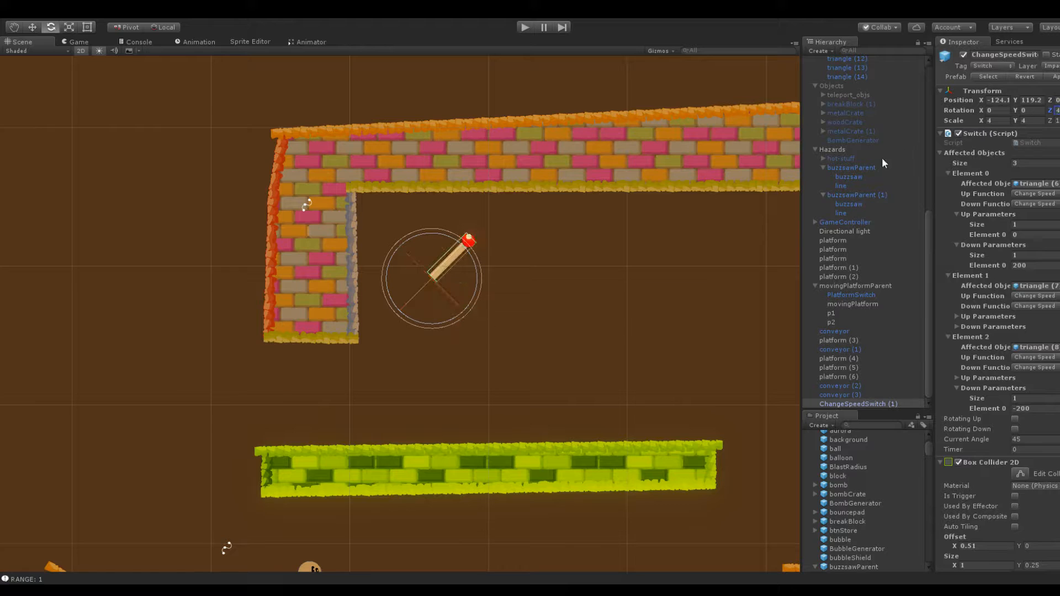
drag(982, 99, 1011, 102)
Remove the extra point on the L-shaped platform's outer edge and shift its upper corner outward to straighten the leg
click(327, 213)
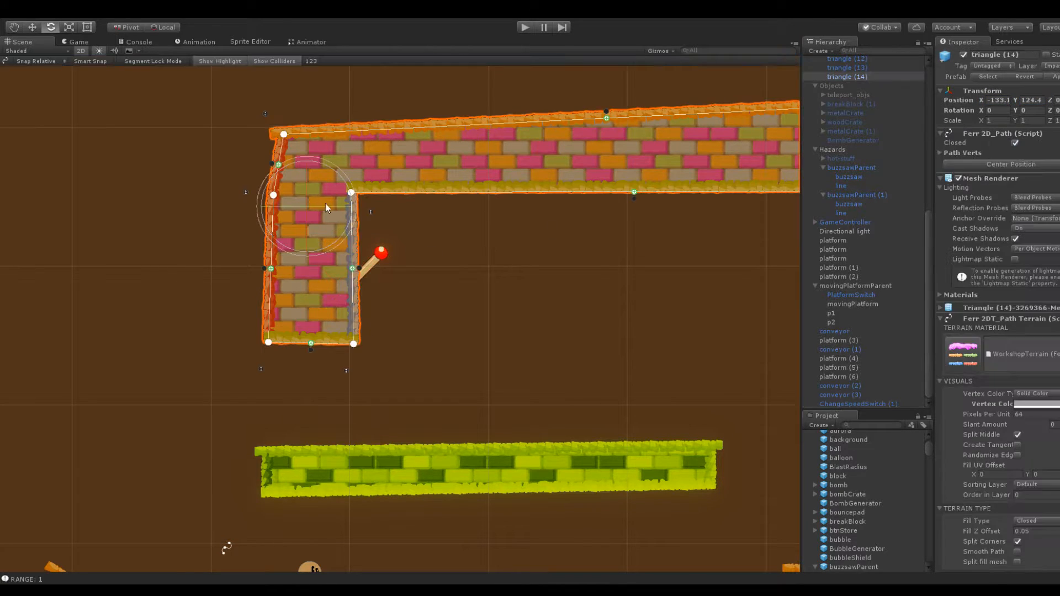
alt+click(273, 194)
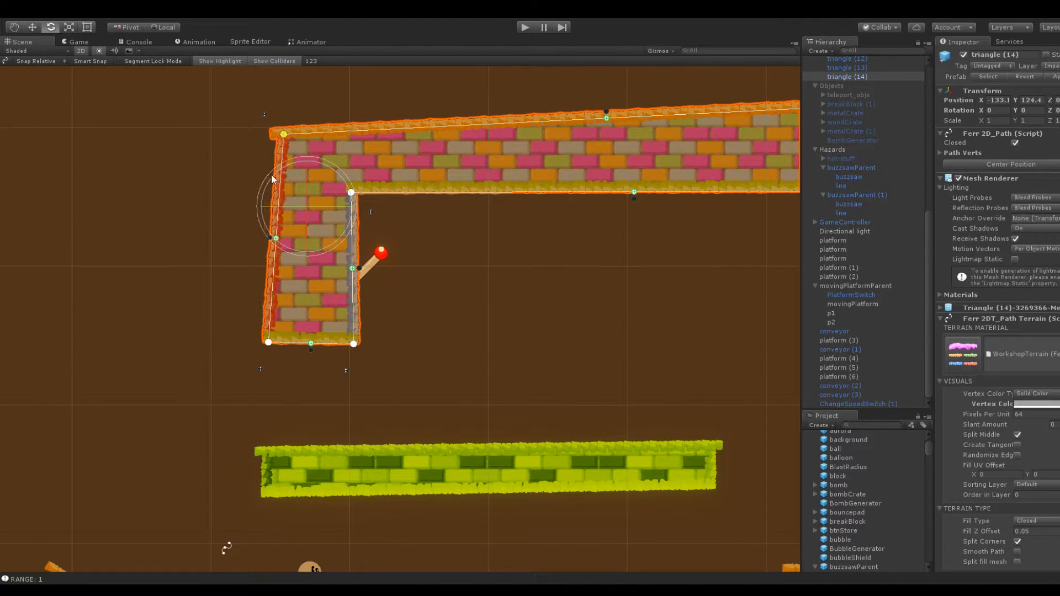
drag(283, 135, 266, 140)
click(459, 298)
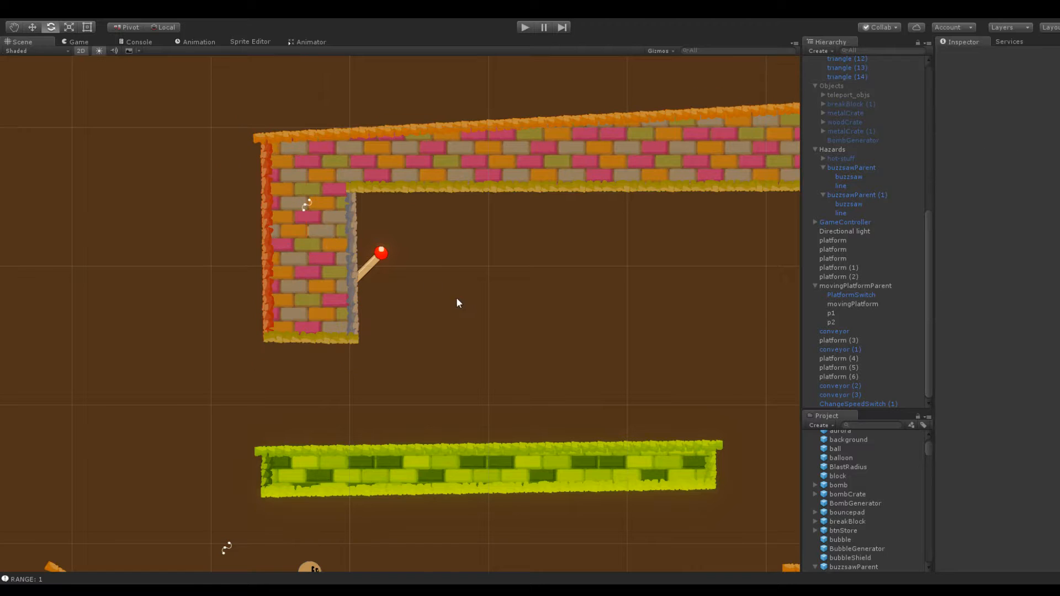
Examine the spacing between the L-shaped platform, its switch, the two conveyors and the surrounding brick platforms
click(362, 275)
scroll(419, 300, down, 5)
click(432, 320)
middle_drag(345, 508, 484, 252)
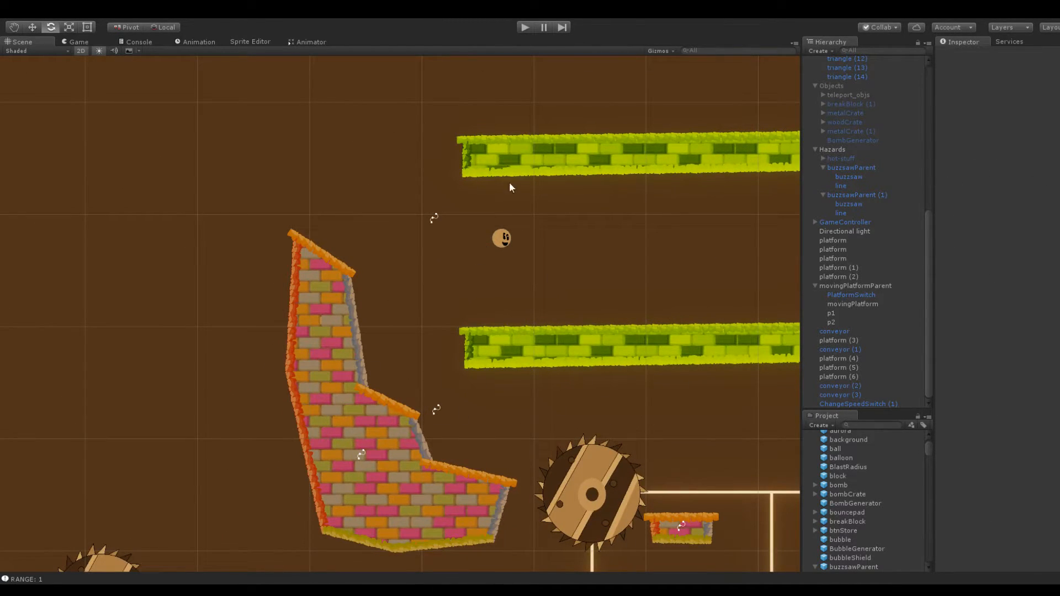
scroll(453, 171, down, 3)
middle_drag(386, 149, 244, 262)
scroll(414, 287, up, 2)
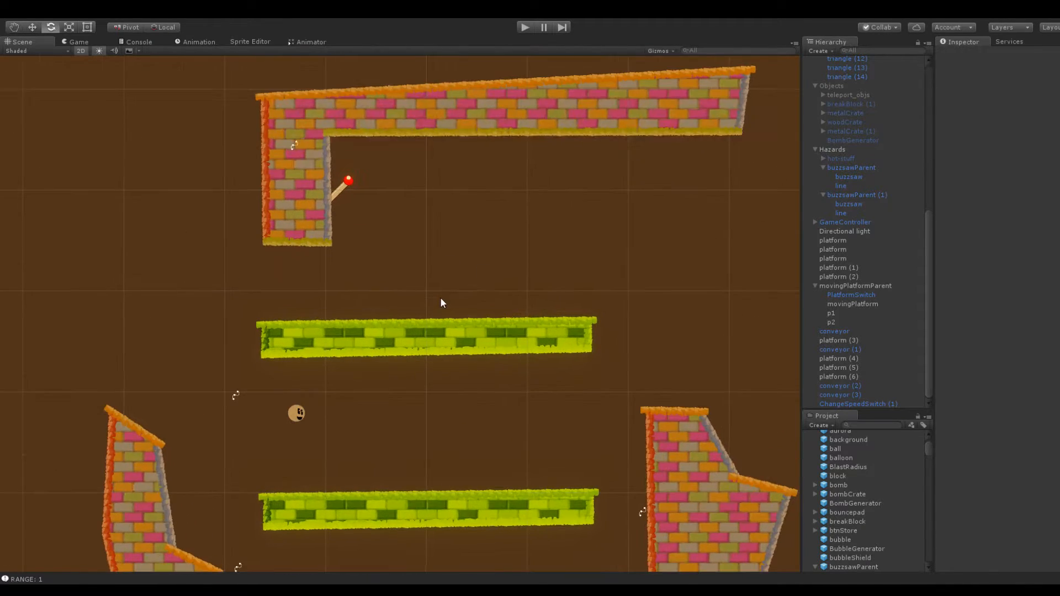
click(364, 326)
click(313, 224)
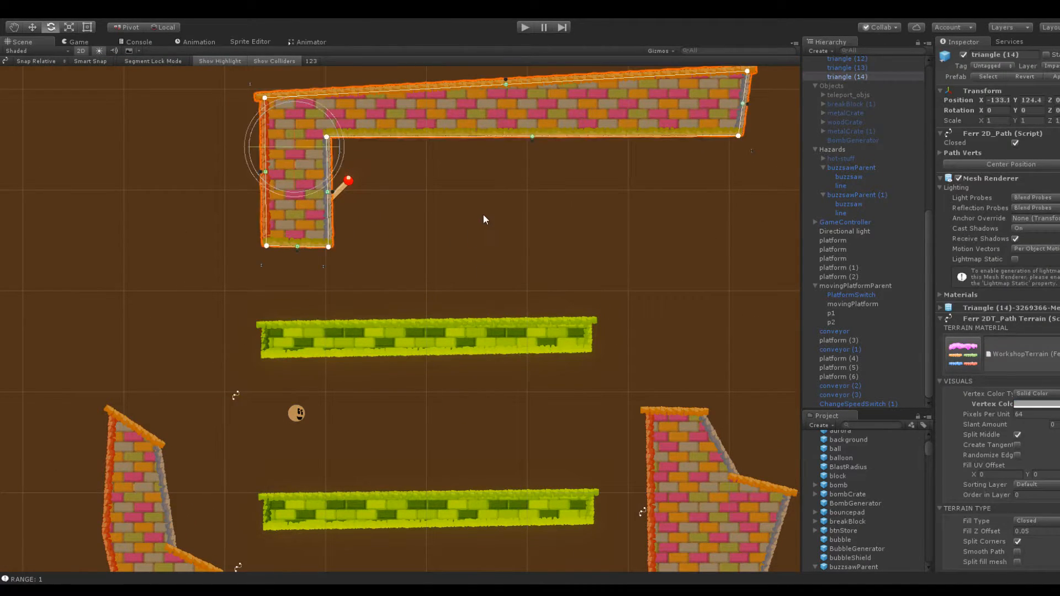
click(575, 187)
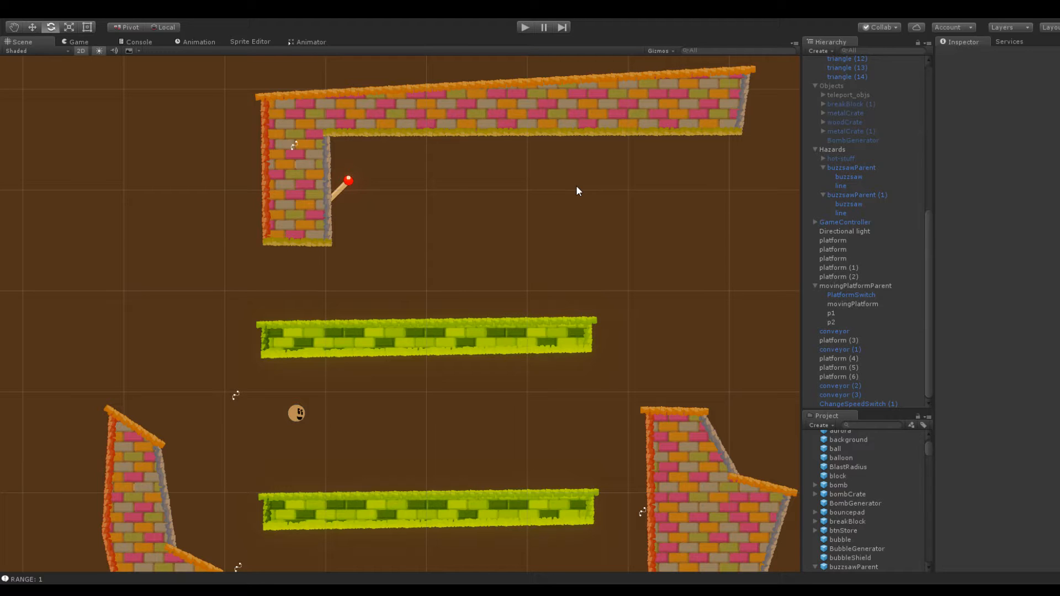
Set the copied switch's Affected Objects size to 4 and expand Element 3
click(347, 187)
middle_drag(566, 180, 347, 180)
scroll(485, 220, down, 4)
click(1034, 165)
scroll(661, 180, down, 2)
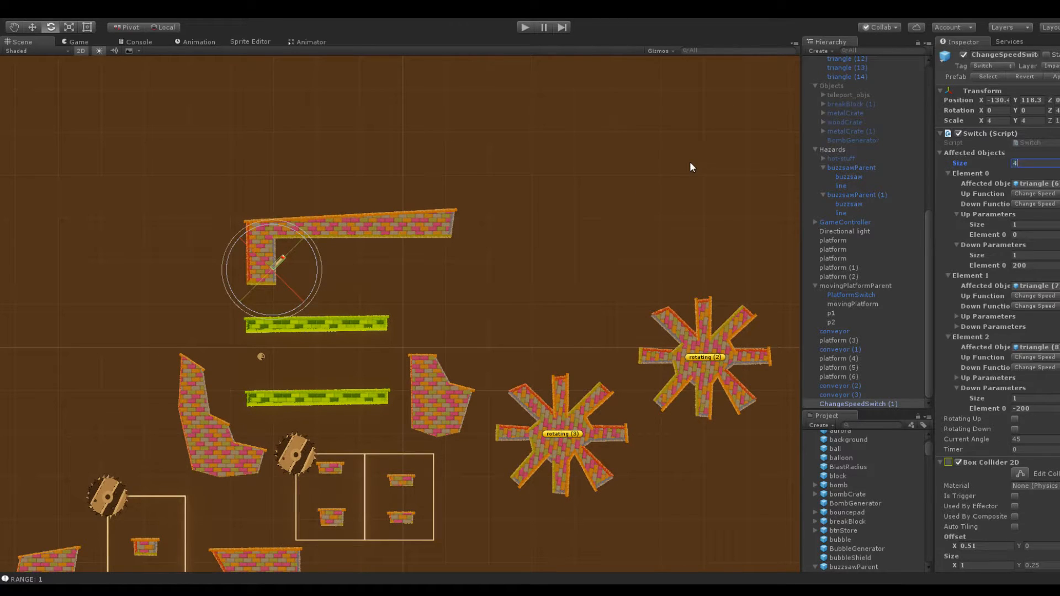
text(4)
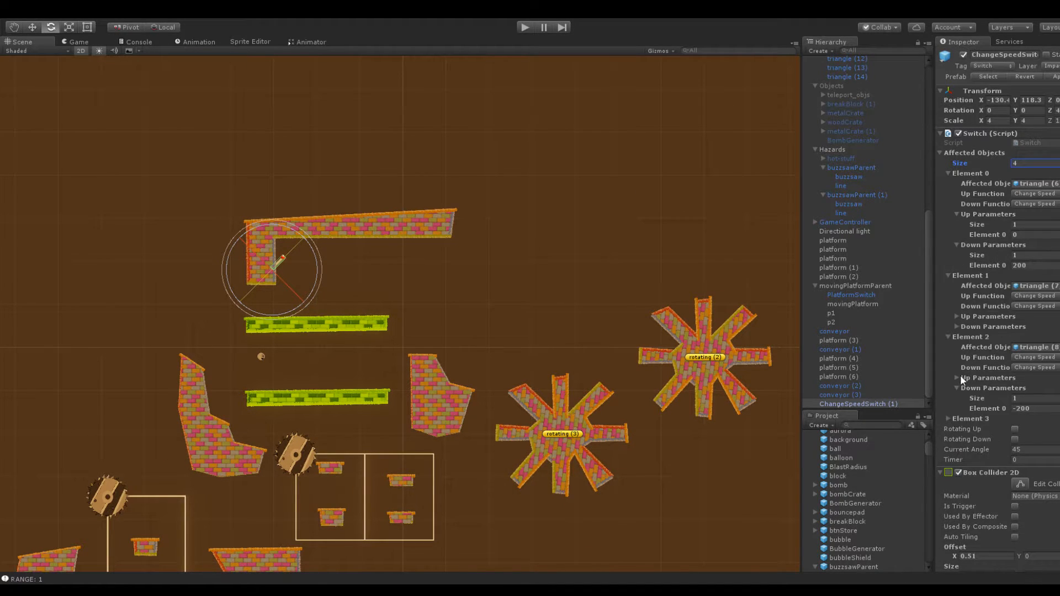
click(948, 419)
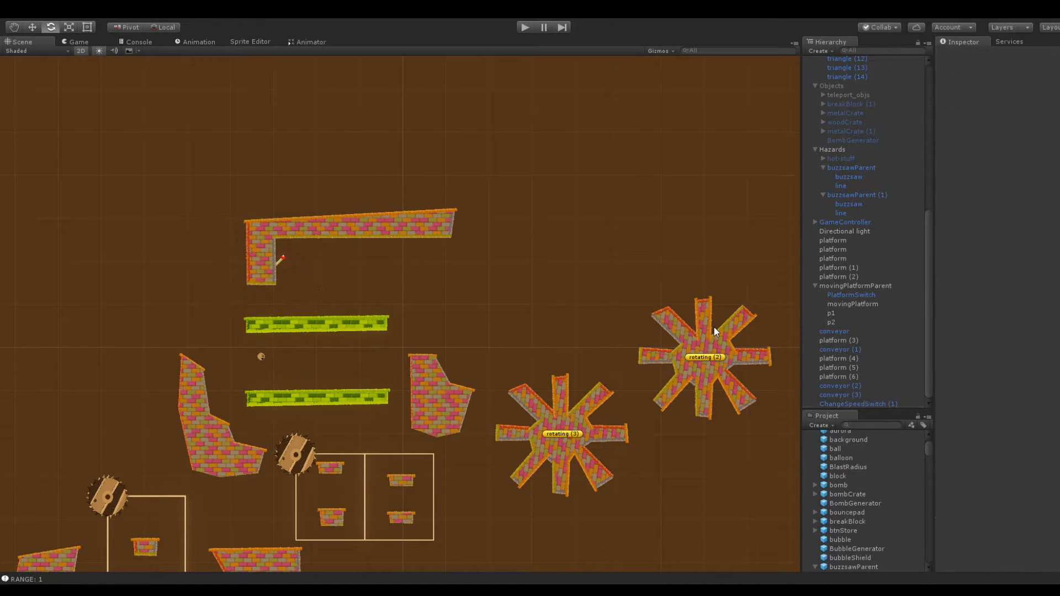
Identify the rotating platforms and assign rotating (2) as the affected object of the copied switch's Elements 0 and 1
click(709, 329)
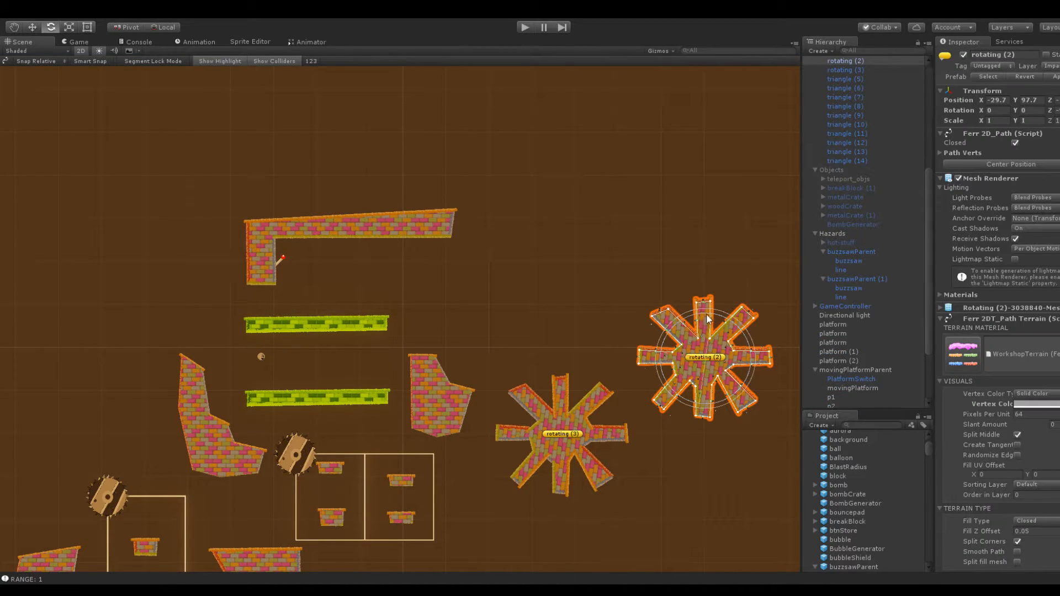
click(578, 407)
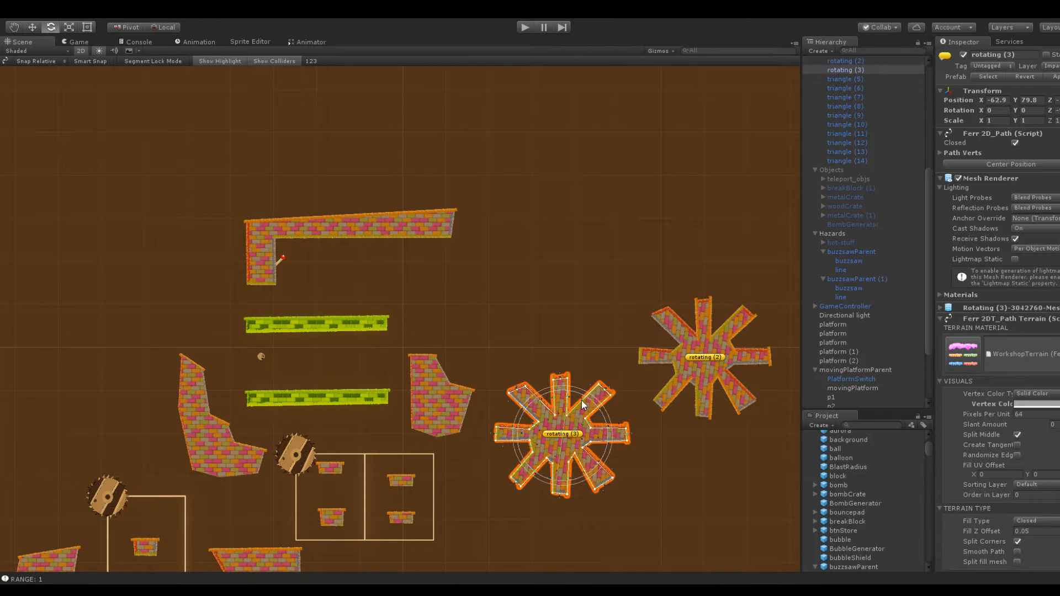
click(282, 257)
scroll(872, 122, up, 10)
drag(858, 260, 1035, 184)
drag(853, 263, 1036, 286)
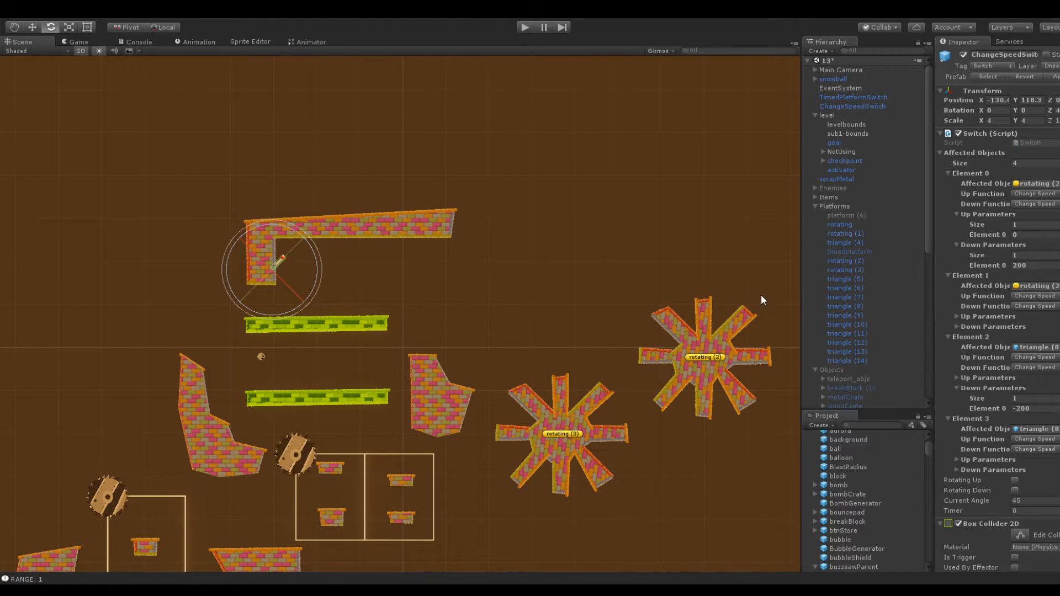
Assign the conveyors as affected objects of the copied switch's Elements 2 and 3, and expand Element 3's Down Parameters
click(322, 326)
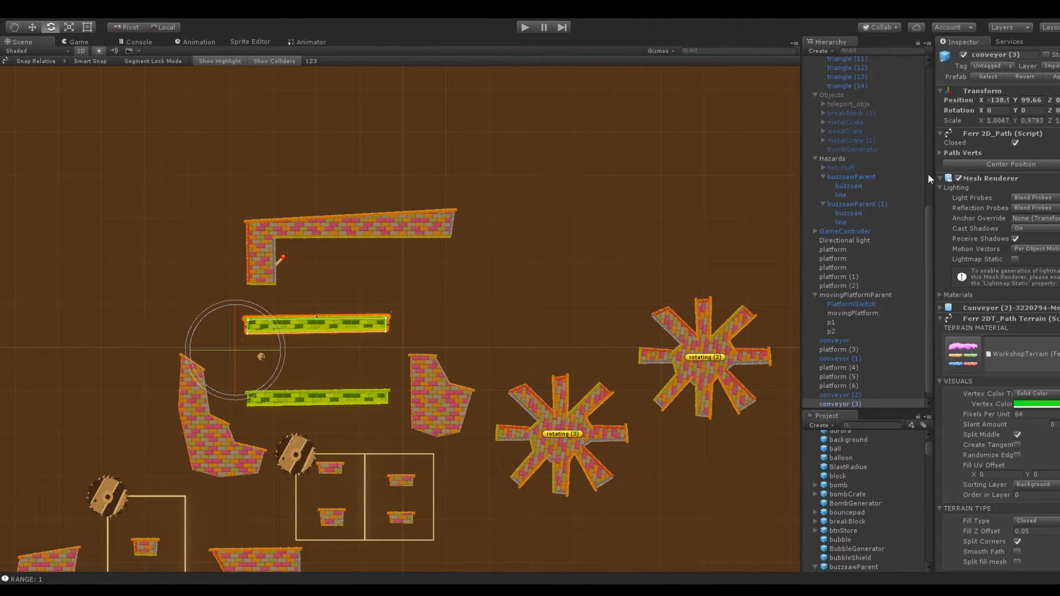
click(837, 396)
click(281, 261)
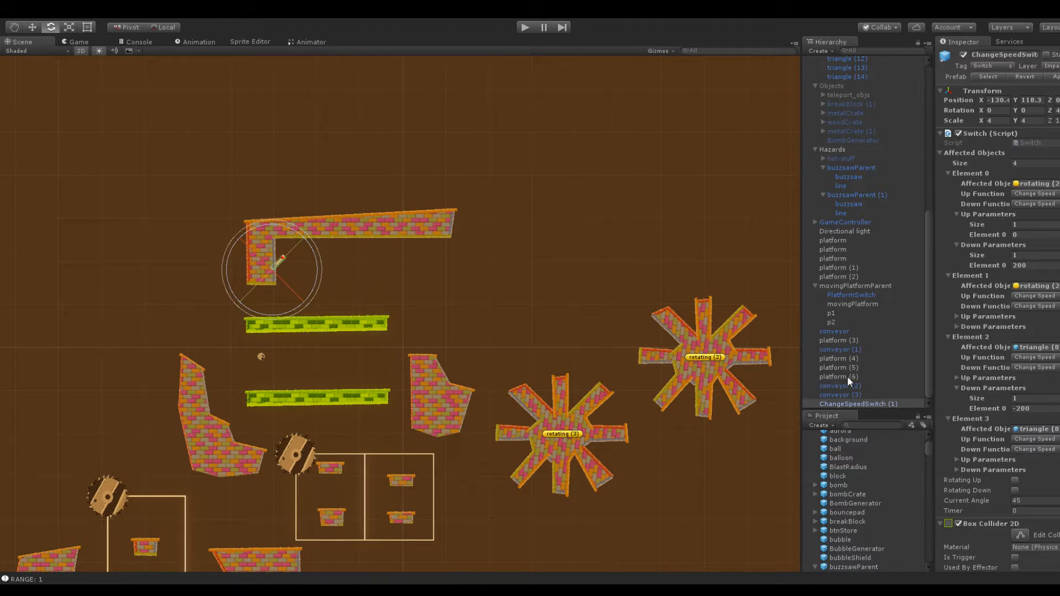
drag(841, 392, 1035, 348)
drag(1036, 410, 1028, 430)
click(956, 469)
Check the upper conveyor's Conveyor Belt Movement values
middle_drag(610, 264, 639, 207)
click(389, 266)
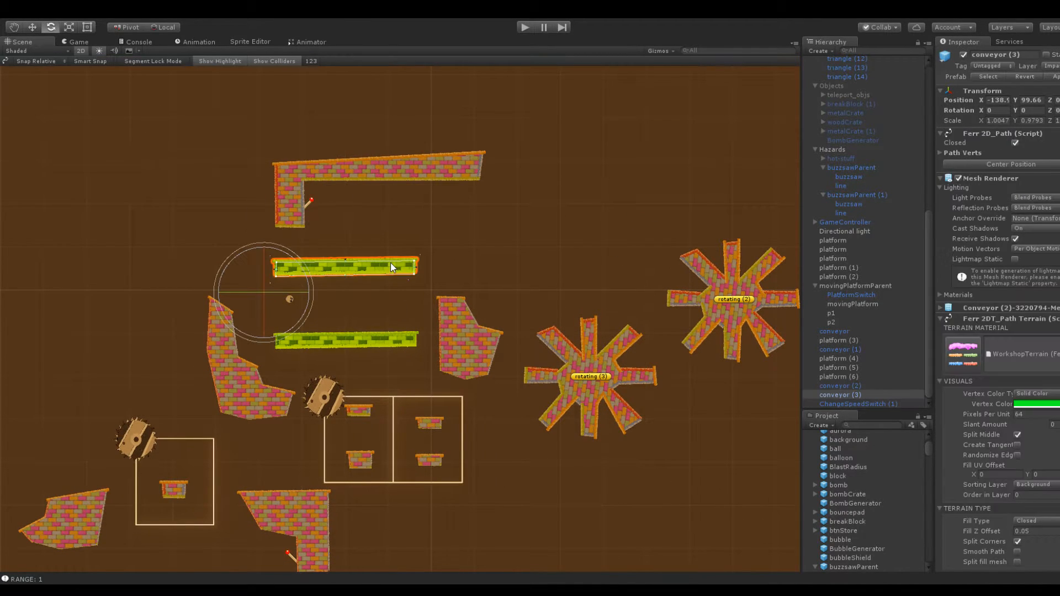
scroll(1004, 344, down, 10)
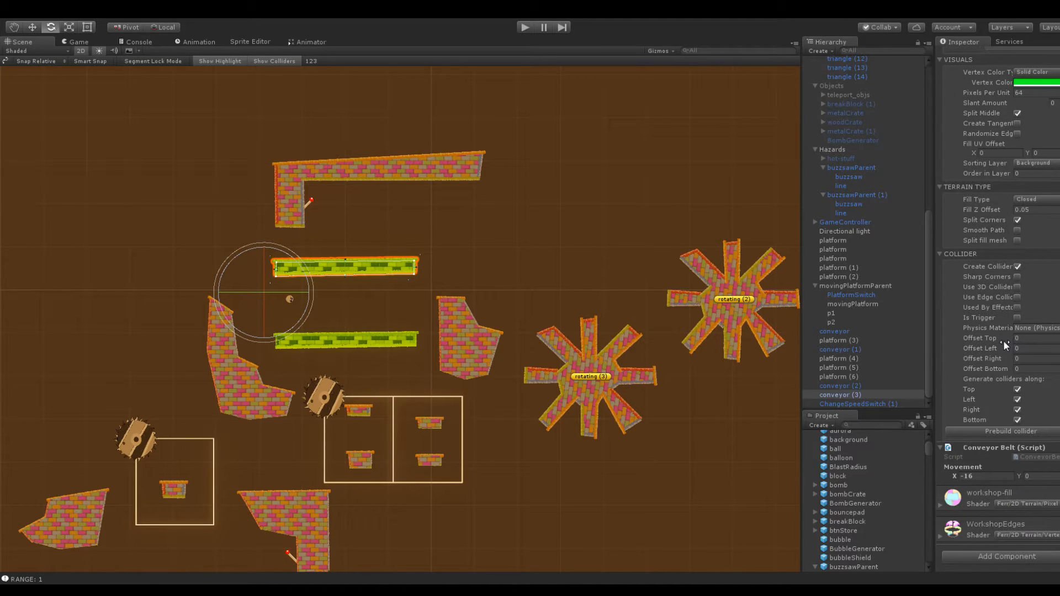
Check the lower conveyor's Movement, and set the upper switch's Element 2 Up Parameters value to -16 and Down Parameters value to 16
click(369, 337)
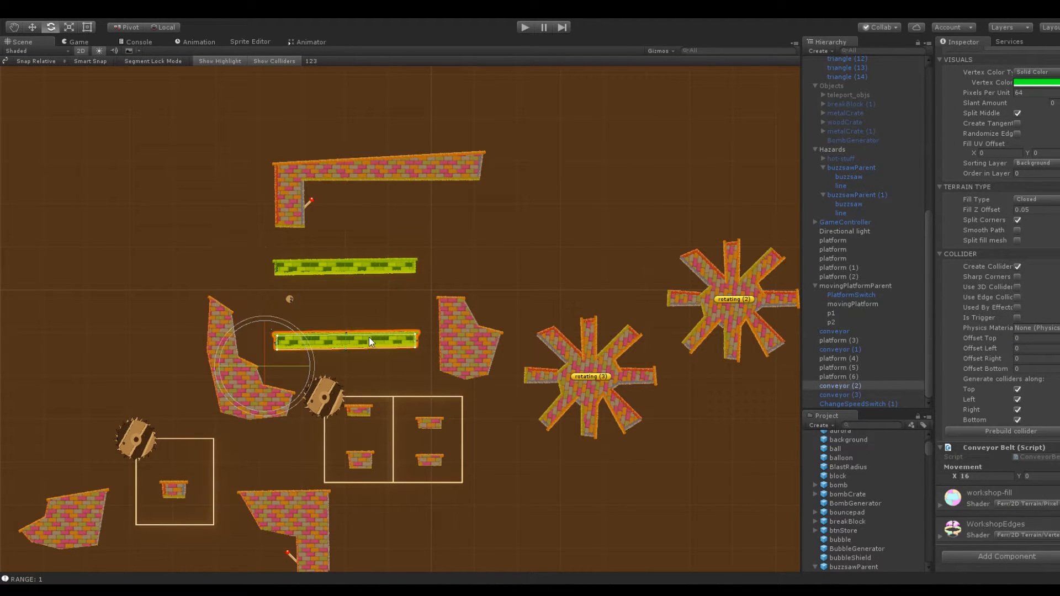
click(308, 202)
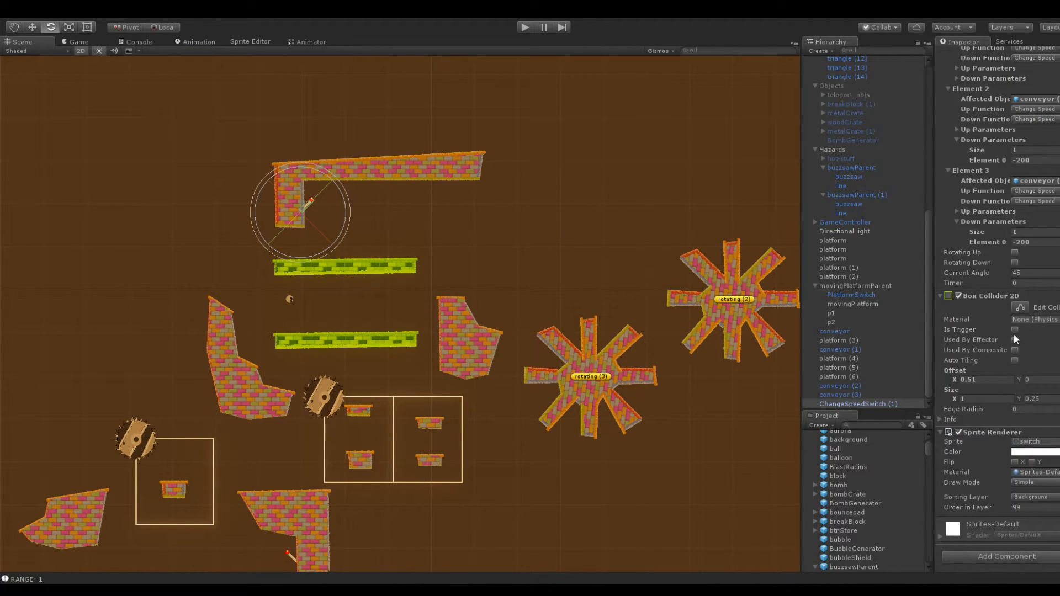
scroll(999, 298, up, 5)
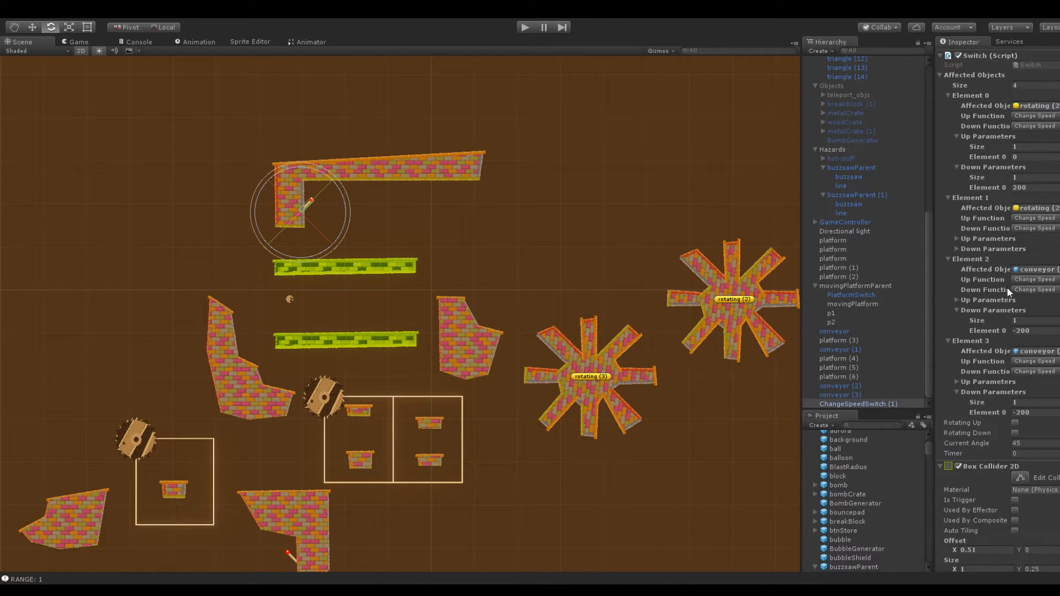
click(958, 299)
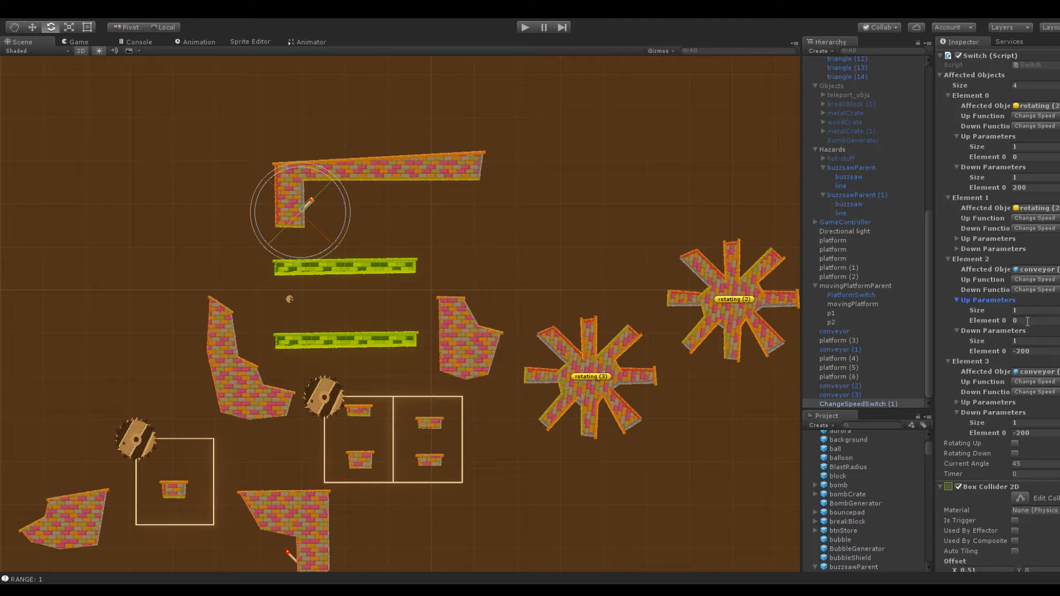
click(1027, 320)
text(-16)
click(1036, 351)
text(16)
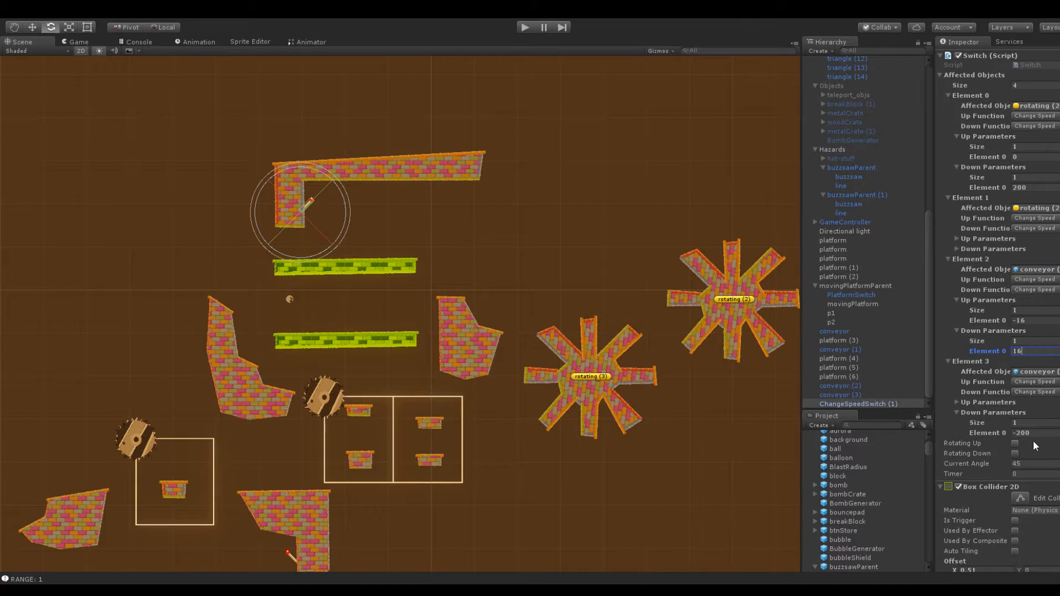
Set the upper switch's Element 3 Up Parameters value to 16 and Down Parameters value to -16
click(960, 402)
click(1034, 412)
text(16)
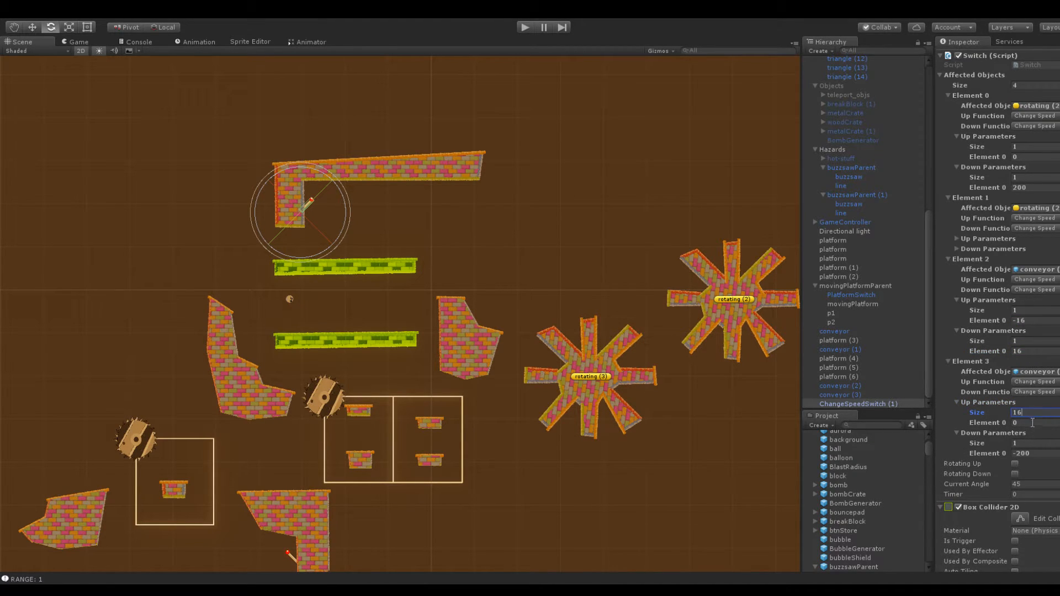
key(BackSpace)
click(1033, 421)
text(16)
click(1035, 450)
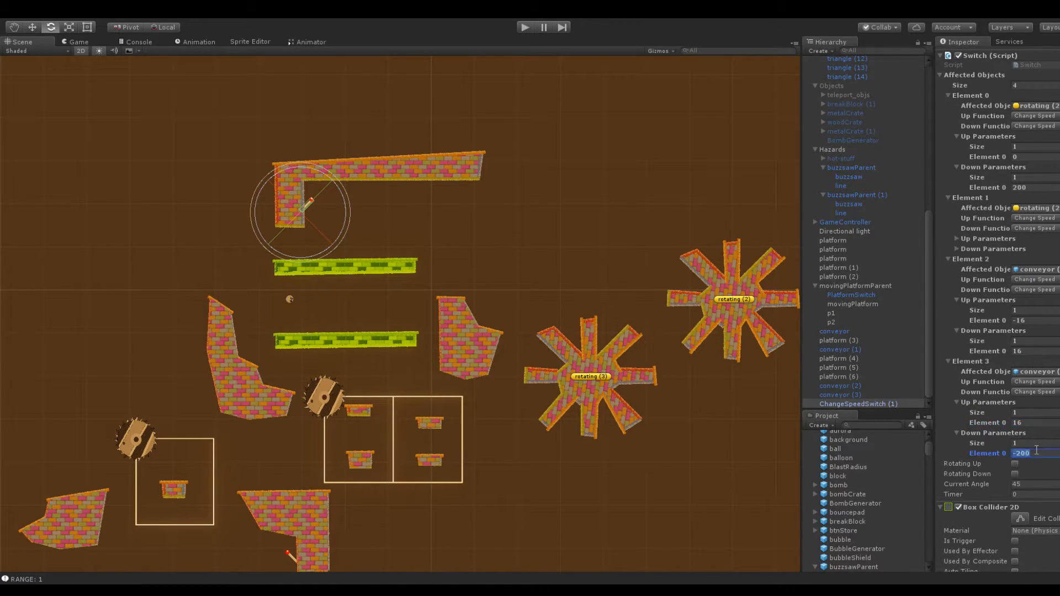
text(-16)
Check the Rotater speed of rotating (3) and return to the upper switch's affected objects
click(591, 358)
scroll(1023, 381, down, 10)
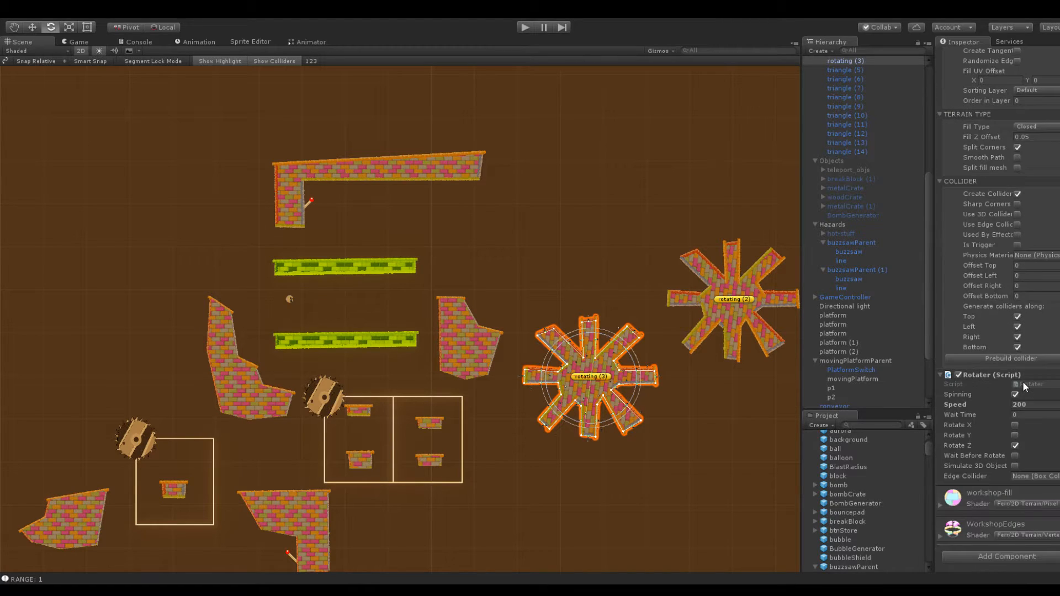
click(310, 203)
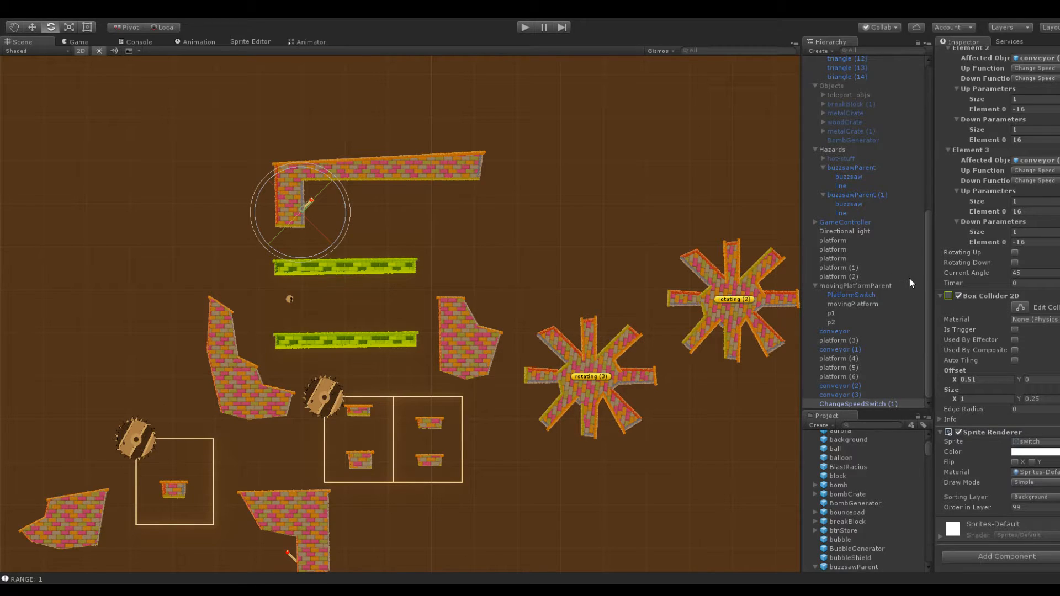
scroll(988, 300, up, 5)
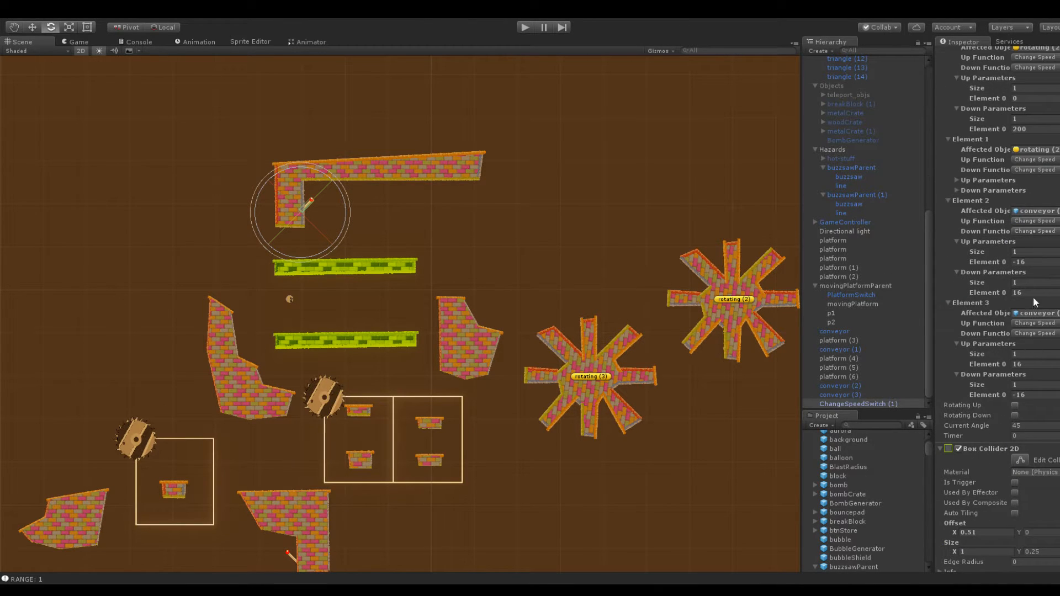
scroll(1017, 204, up, 4)
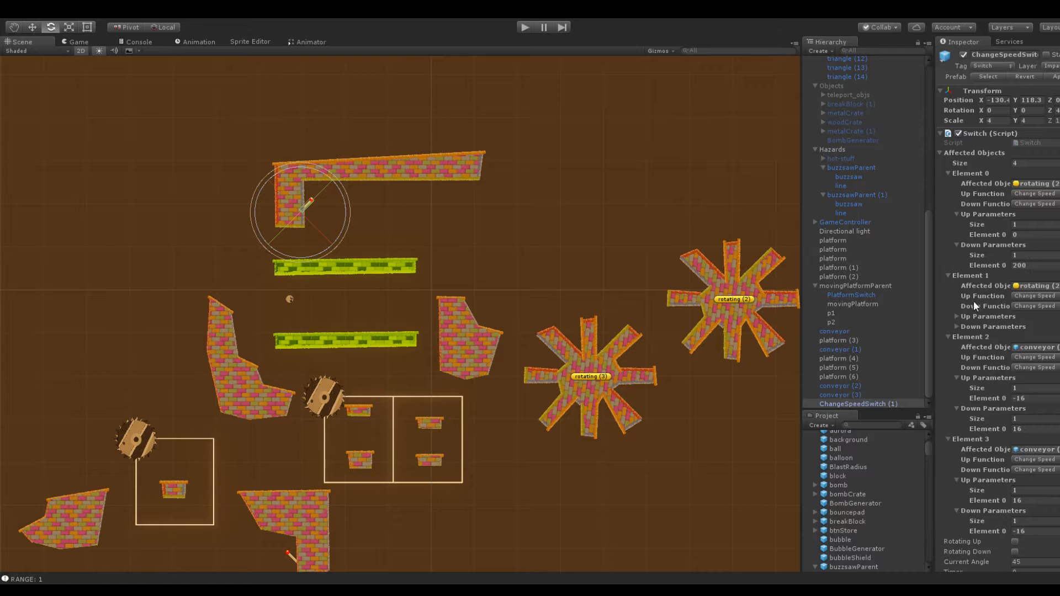
Set the switch's Element 0 Up and Down Parameters values to -200 and -20, and Element 1's to 200 and 20
click(955, 326)
click(955, 315)
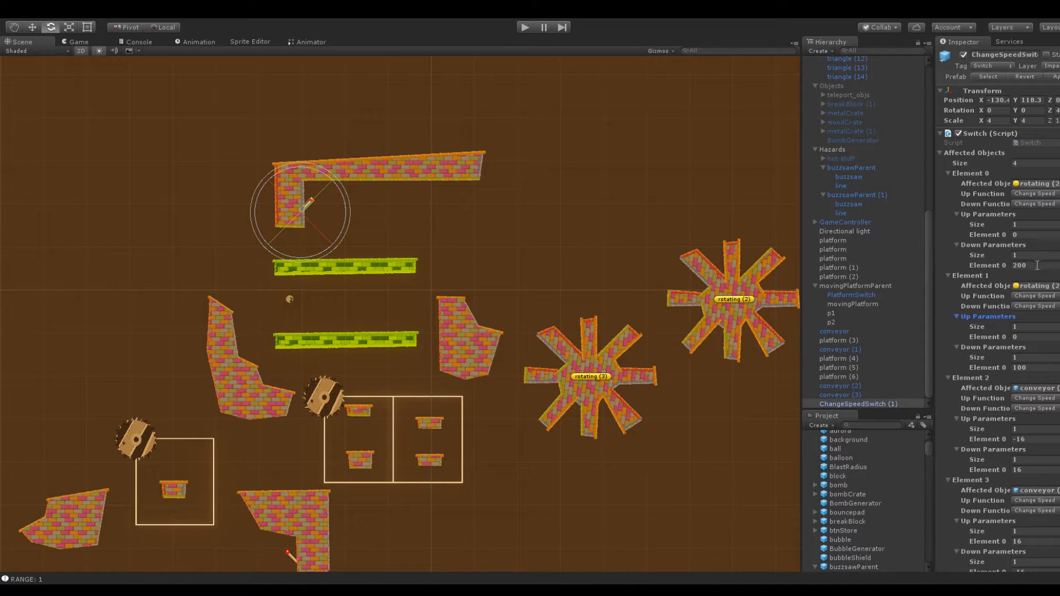
click(1027, 234)
text(200)
click(1037, 265)
text(20)
click(1032, 234)
click(1038, 265)
text(-20)
click(1028, 337)
text(200)
click(757, 214)
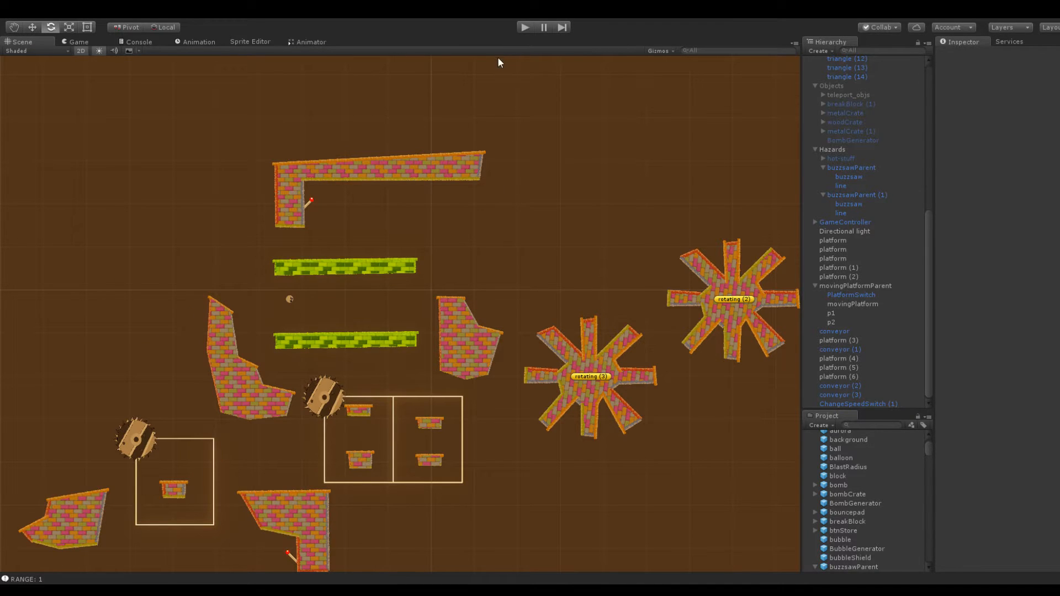
Playtest the scene by launching the ball around the upper switch, and check the upper conveyor's Movement
click(525, 27)
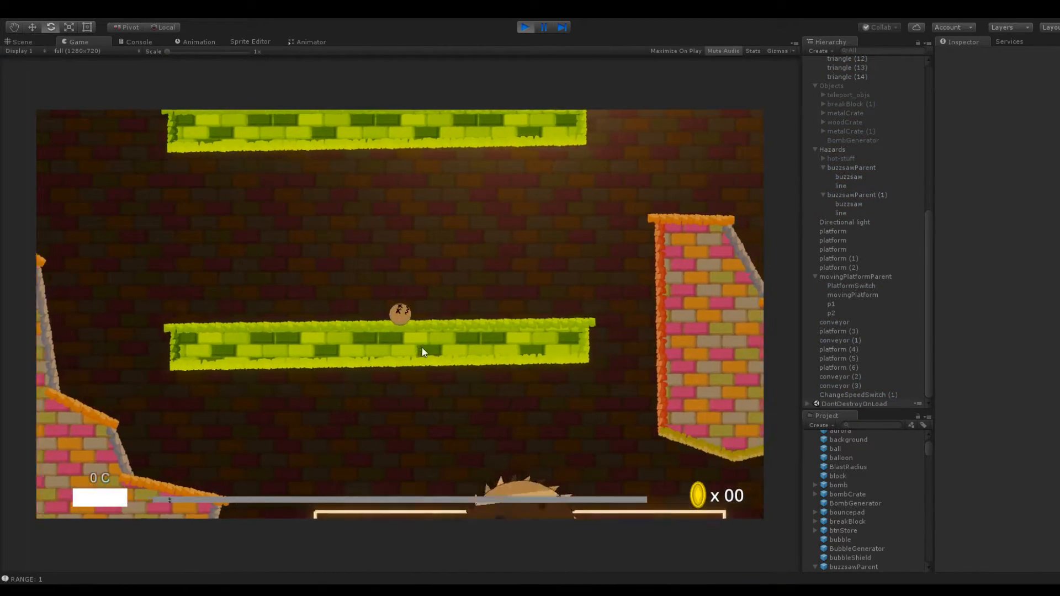
drag(399, 315, 378, 423)
drag(402, 318, 449, 339)
drag(399, 315, 426, 365)
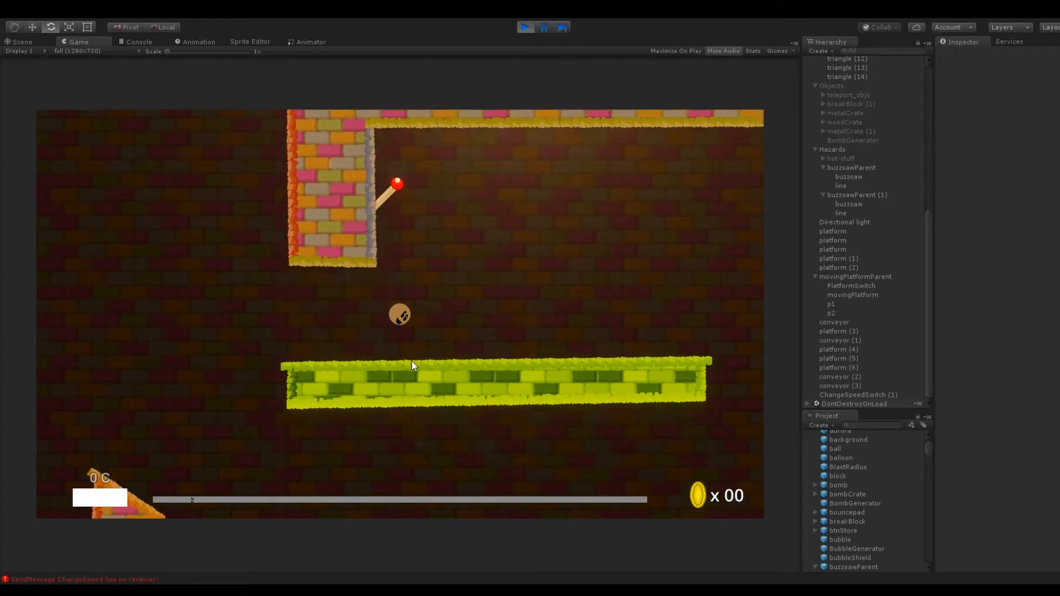
click(524, 26)
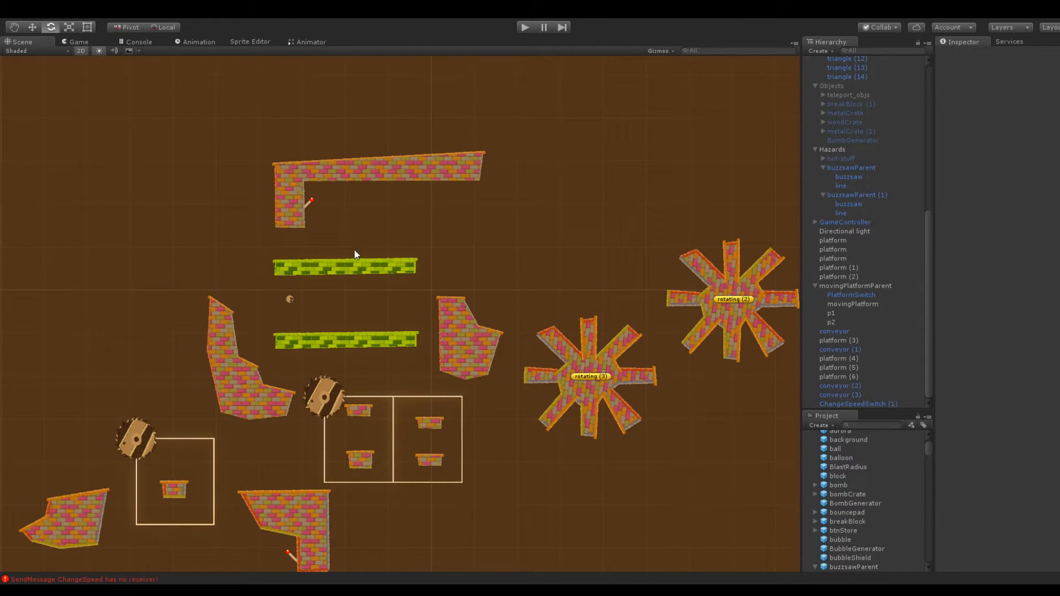
click(346, 260)
scroll(1008, 329, down, 5)
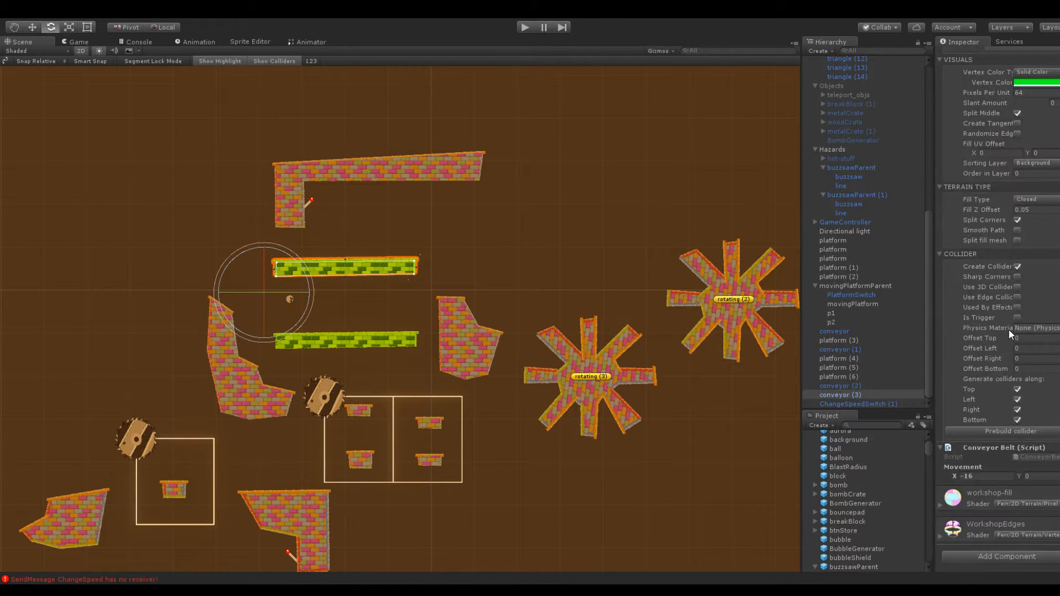
Move the speed switch slightly down along the L-shaped platform's vertical leg
middle_drag(446, 218, 634, 360)
scroll(491, 334, up, 10)
click(476, 353)
middle_drag(557, 342, 506, 255)
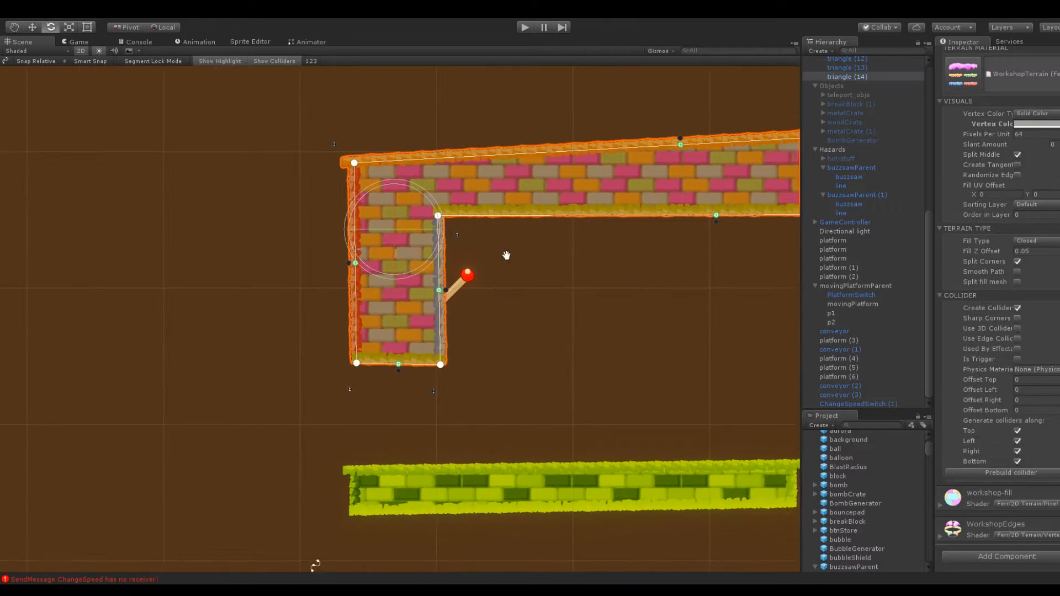
click(506, 256)
click(466, 279)
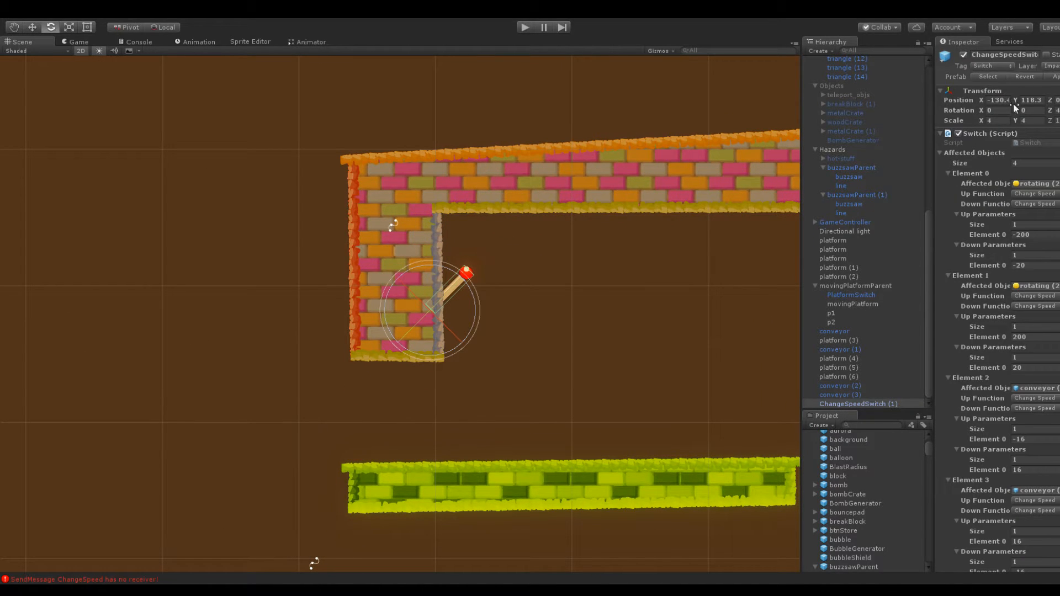
mouse_move(1014, 100)
mouse_down()
mouse_move(960, 100)
mouse_move(1008, 100)
mouse_up()
Shorten the L-shaped platform's vertical leg by raising its two lower corners, and lower the platform toward the upper conveyor
click(667, 151)
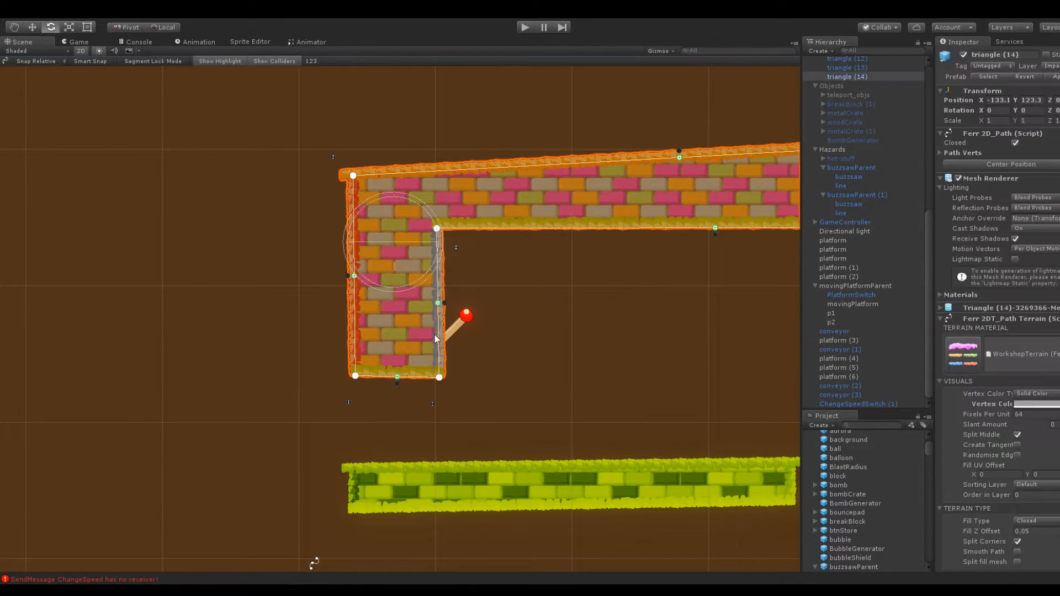
drag(440, 377, 443, 318)
drag(355, 375, 363, 302)
drag(1011, 101, 1002, 99)
click(668, 334)
scroll(668, 334, down, 4)
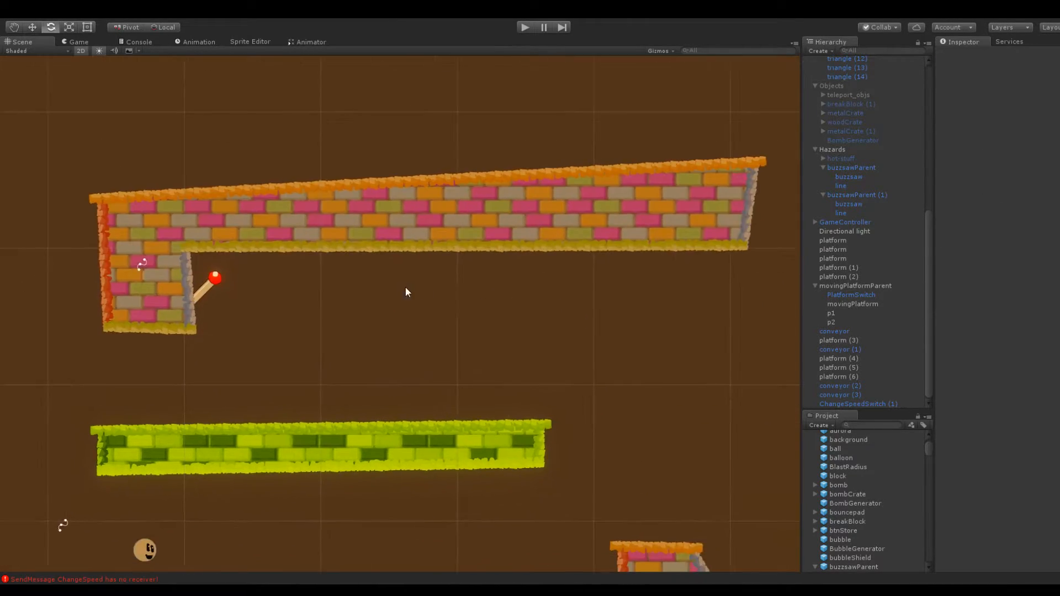
Lower the upper corner at the far end of the L-shaped platform's long arm slightly
click(596, 246)
drag(612, 224, 610, 232)
click(573, 192)
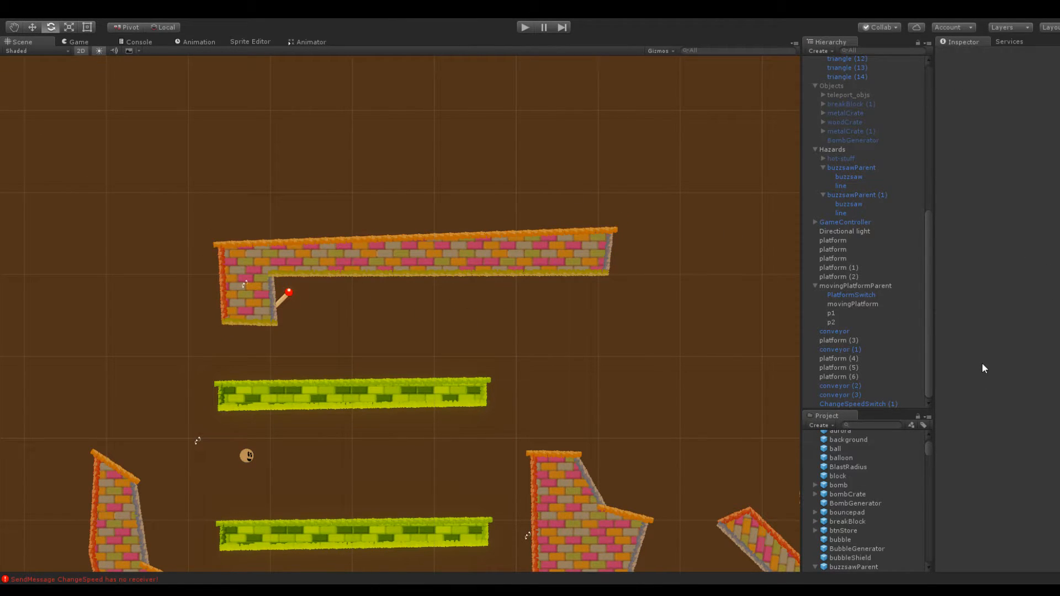
Review ChangeSpeedSwitch (1)'s conveyor parameters and open the upper conveyor's ConveyorBelt script in MonoDevelop
click(877, 403)
scroll(972, 384, down, 10)
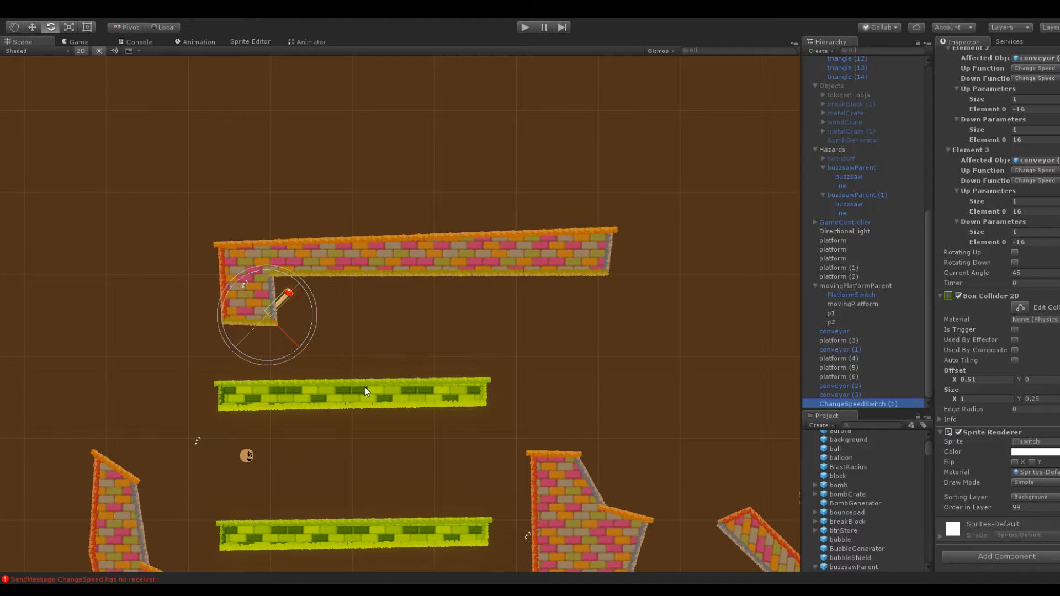
click(320, 385)
click(1033, 458)
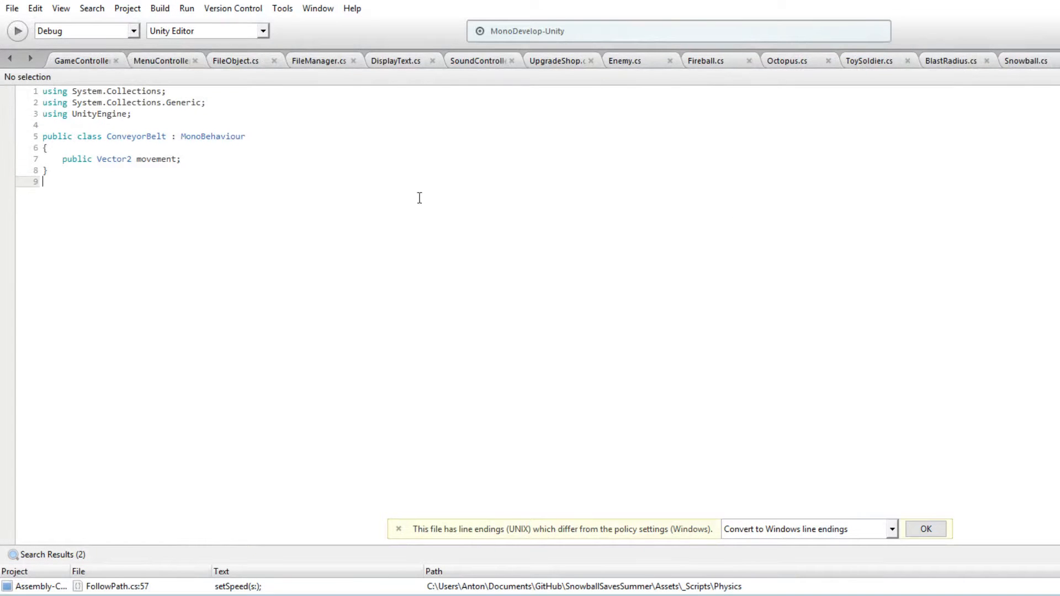
Copy the ChangeSpeed(string[] newSpeed) method from the FollowPath script into ConveyorBelt below the movement field
click(205, 161)
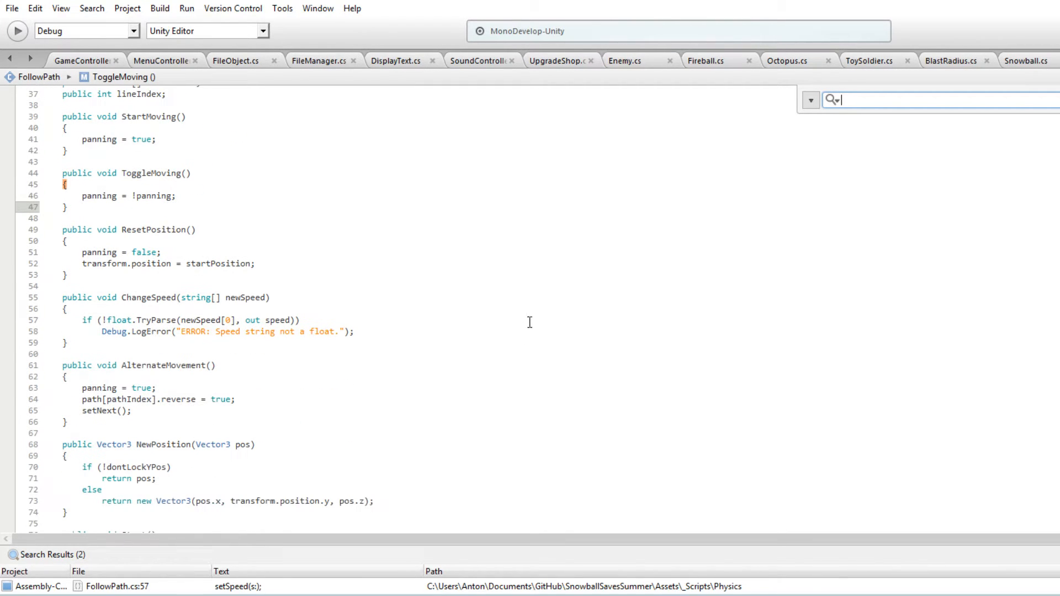
scroll(148, 433, down, 5)
click(77, 392)
drag(76, 392, 17, 354)
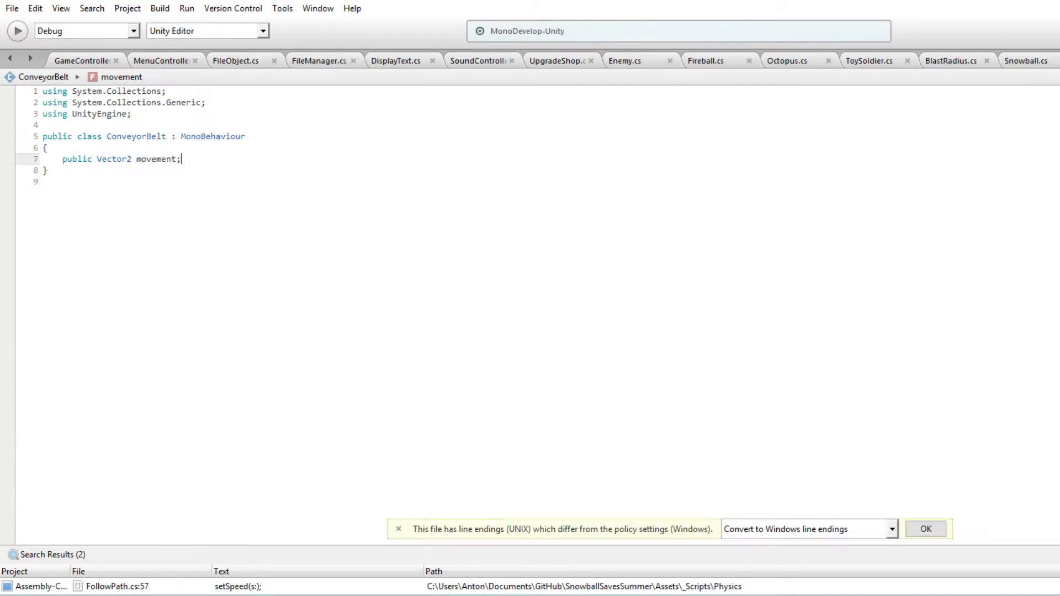
key(Return)
key(Return)
text(public void ChangeSpeed(string[] newSpeed) {     if (!float.TryParse(newSpeed[0], out speed))         Debug.LogError("ERROR: Speed string not a float."); })
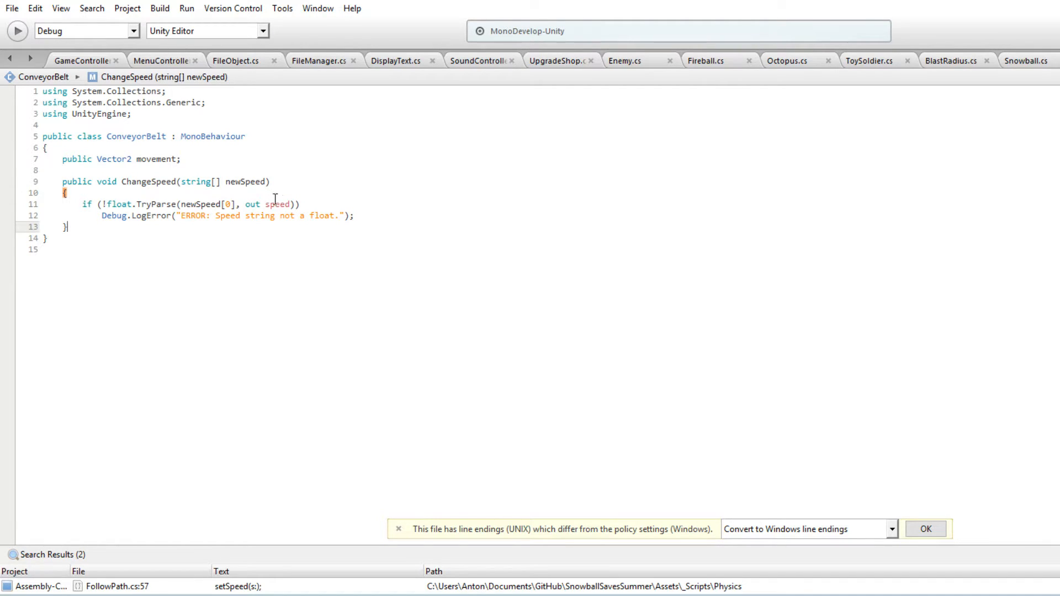
Declare "float speed = movement.x;" as the first line of ConveyorBelt's ChangeSpeed method
key(Up)
key(Up)
key(Up)
key(Return)
text(flao)
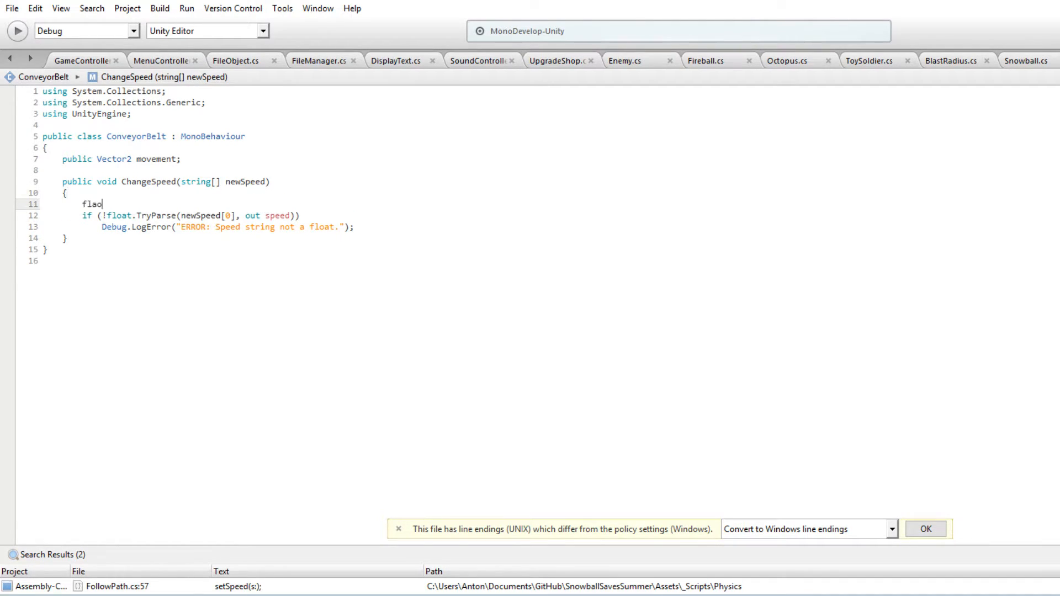
text(at speed = movement.x;)
Add "movement = new Vector2(speed, movement.y);" after the error log line in ChangeSpeed
click(346, 227)
key(Return)
text(movem)
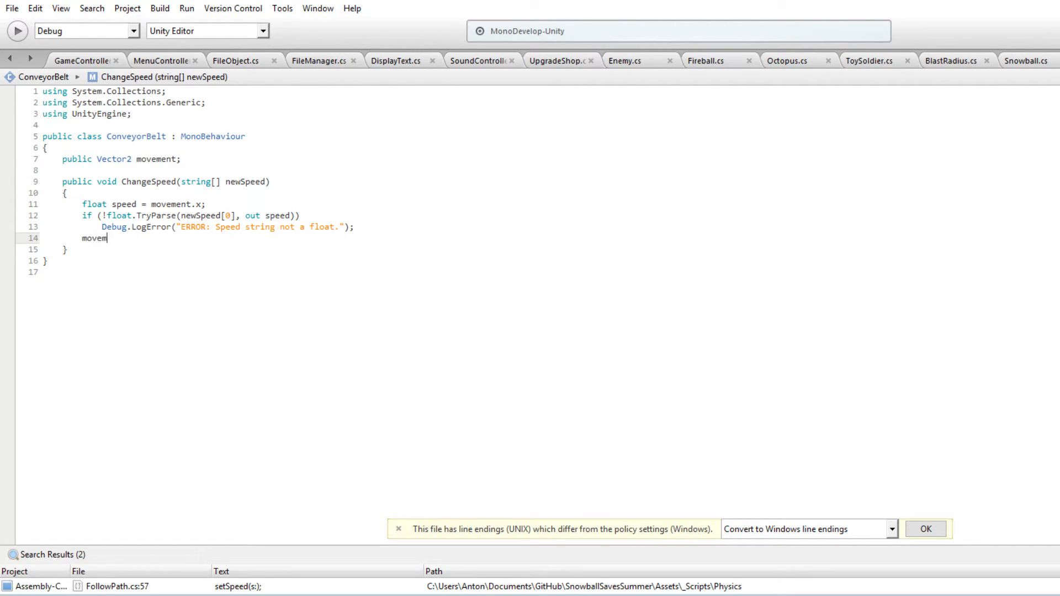
text(ent = new Vector2(speed, move)
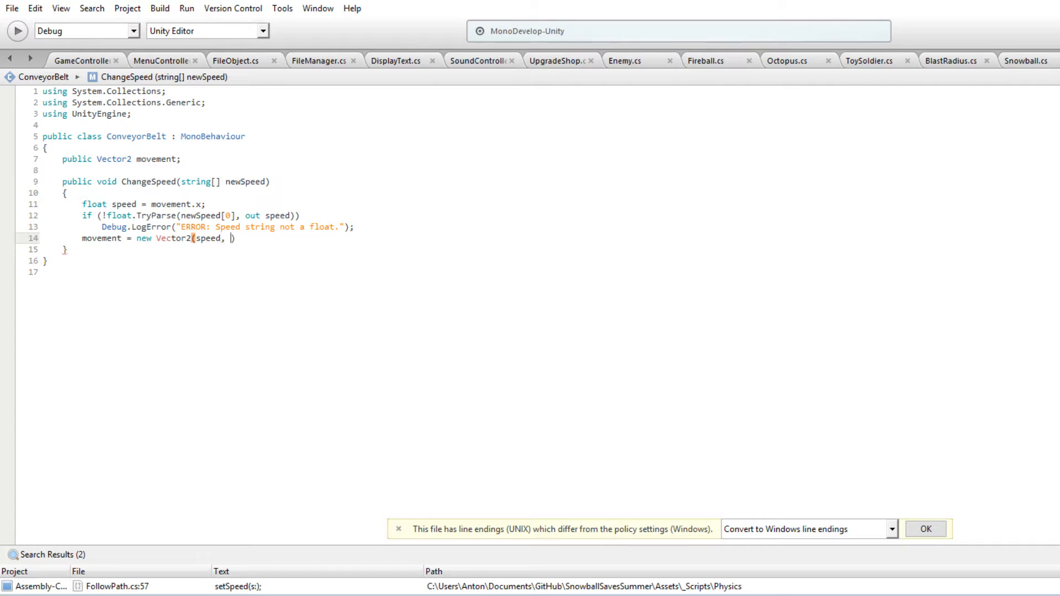
text(ment.y);)
click(427, 190)
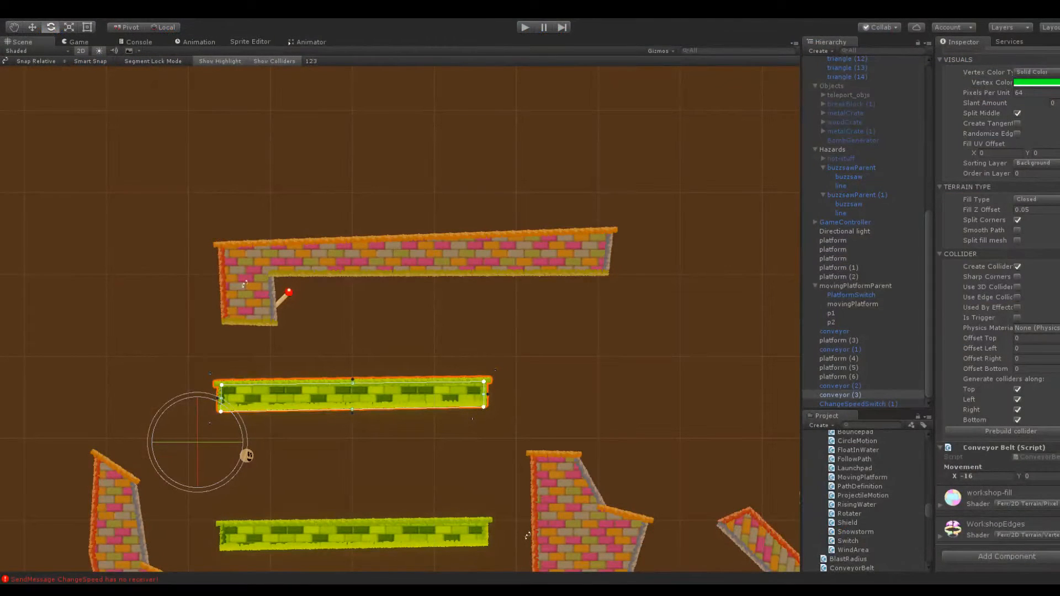
Switch back to Unity, clear the console messages and return to the scene view
click(155, 39)
click(13, 50)
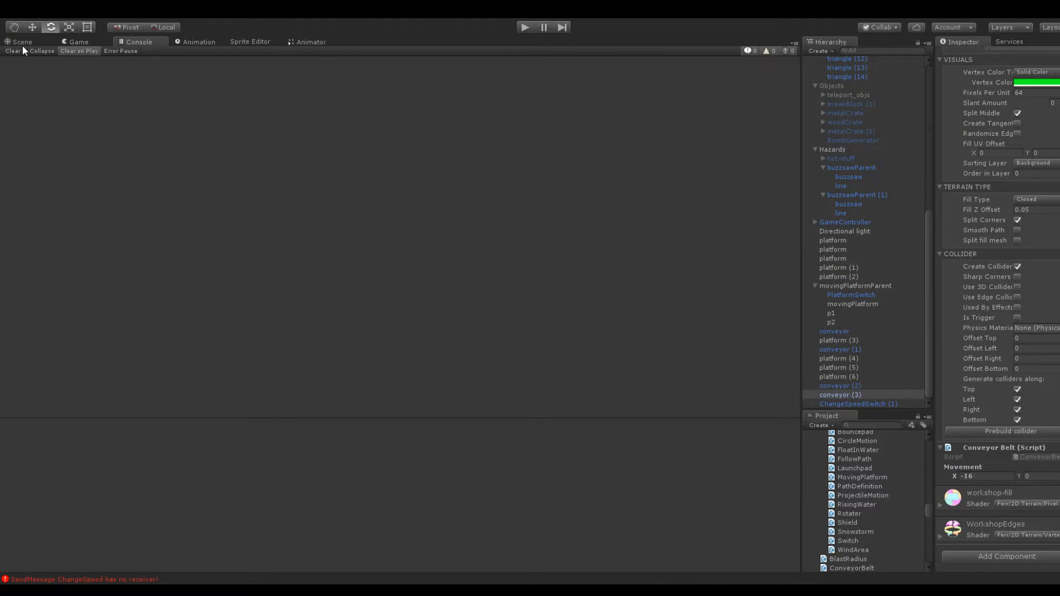
click(28, 44)
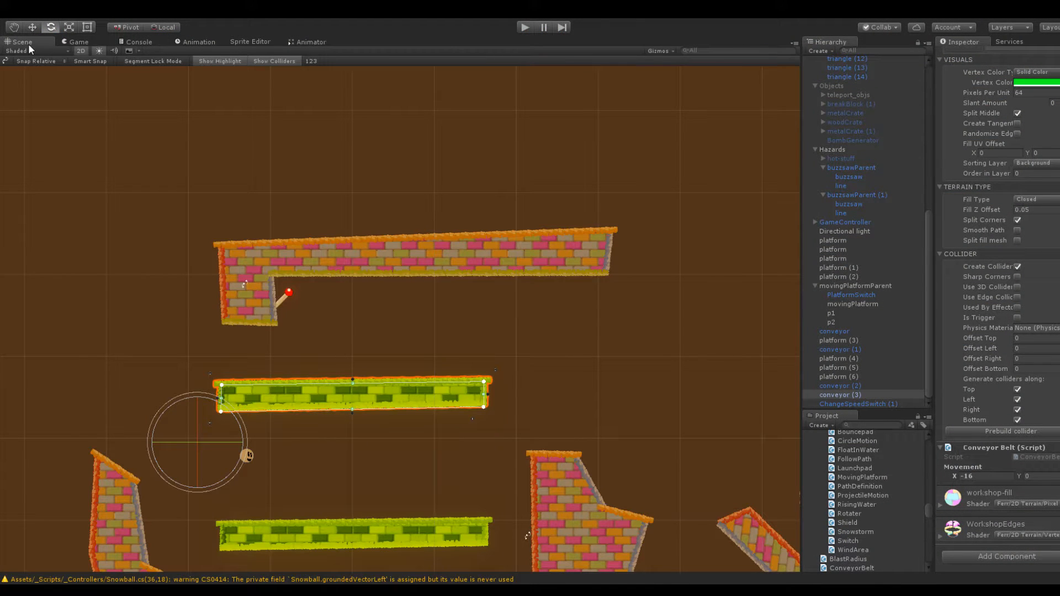
Playtest scene 13 by launching the snowball from the conveyors at the speed switch, and stop playback
click(524, 28)
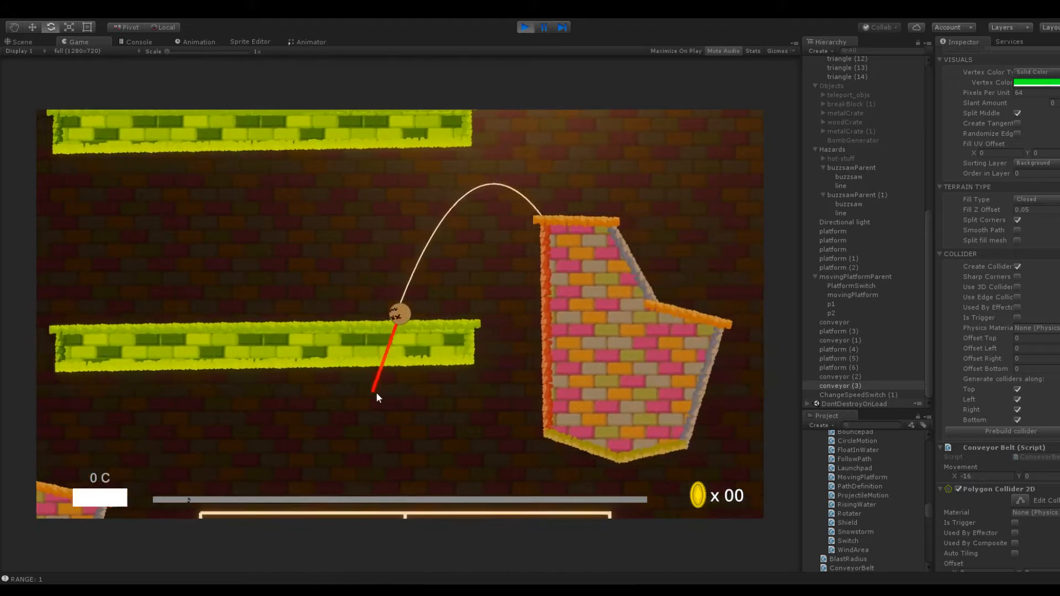
click(377, 392)
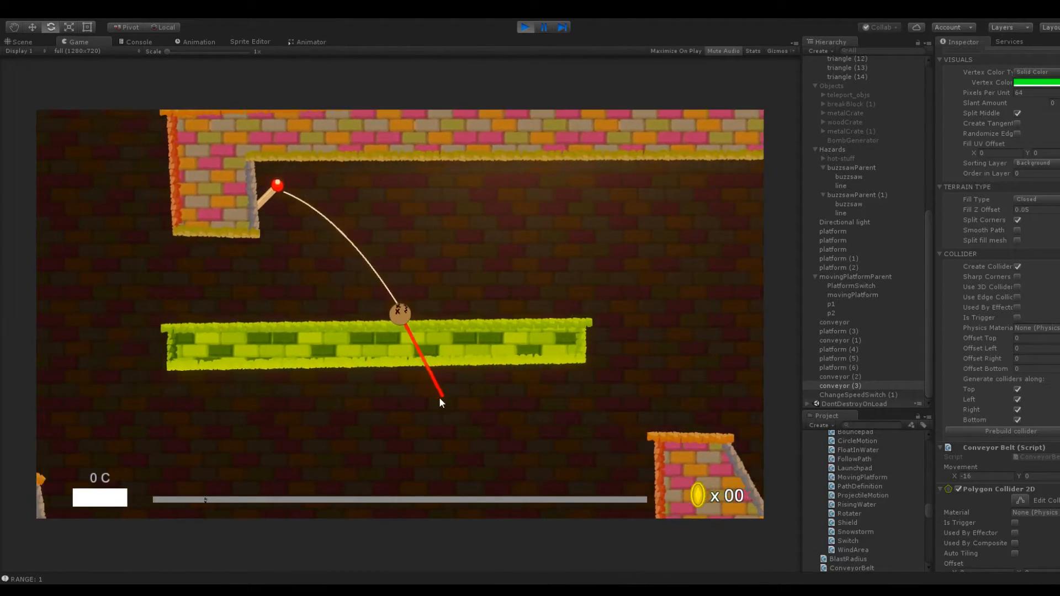
click(439, 396)
click(378, 366)
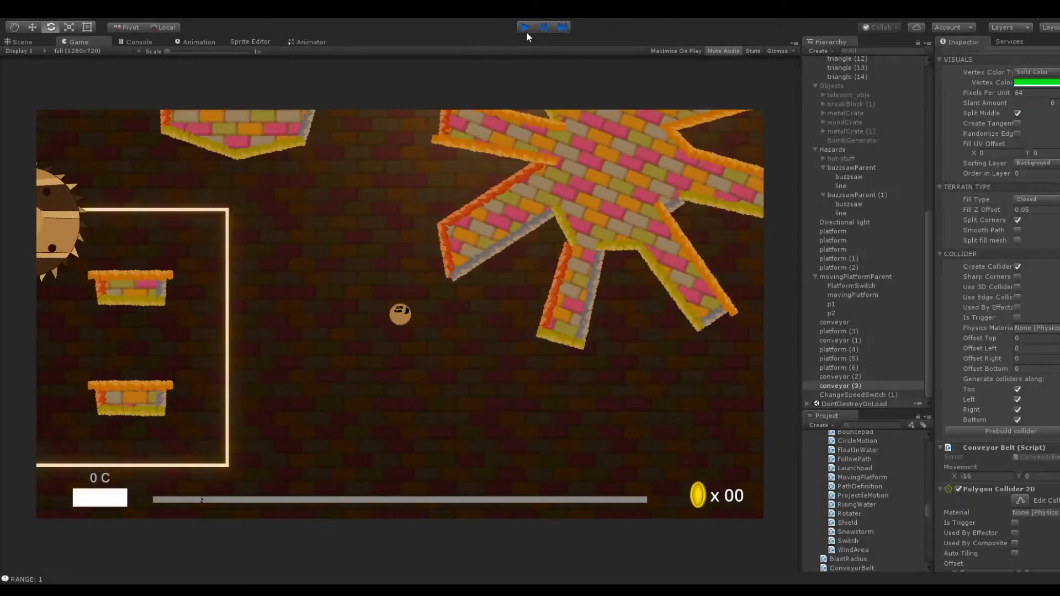
click(525, 29)
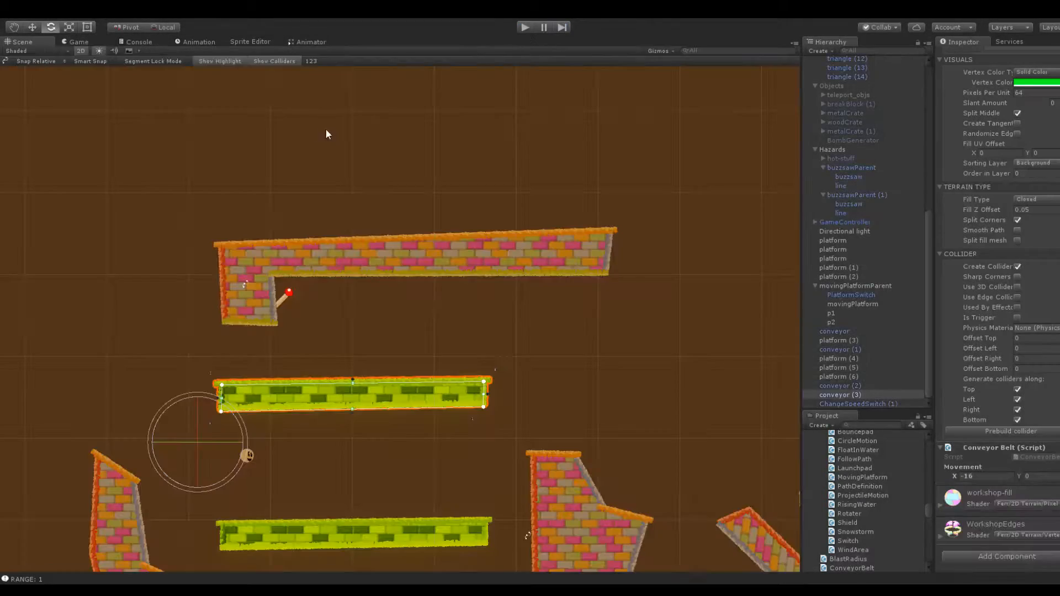
Examine the speed switch beneath the L-shaped platform up close, including its affected objects and parameters
click(314, 265)
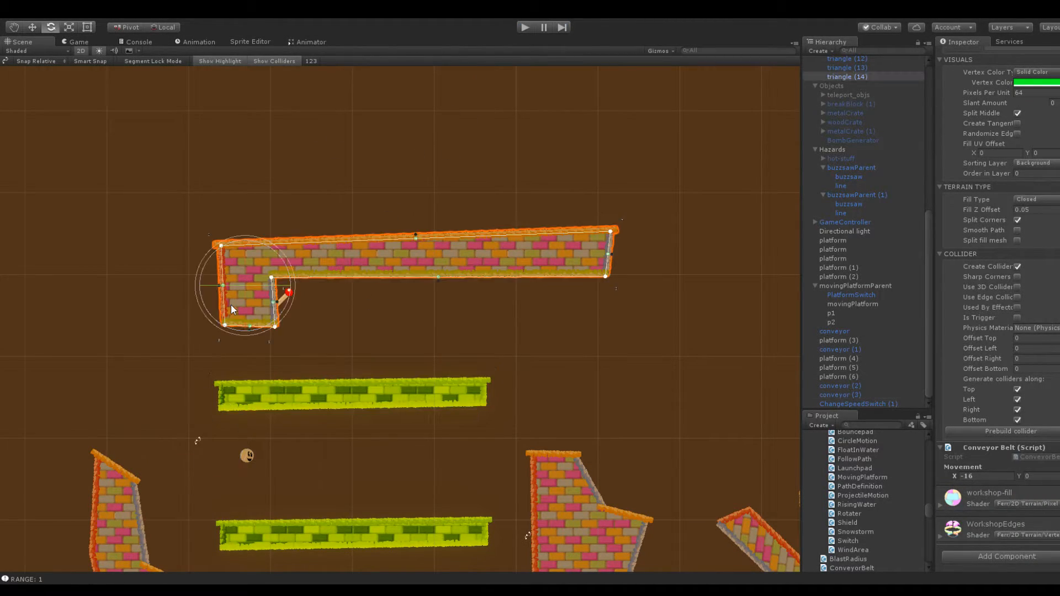
key(f)
click(224, 279)
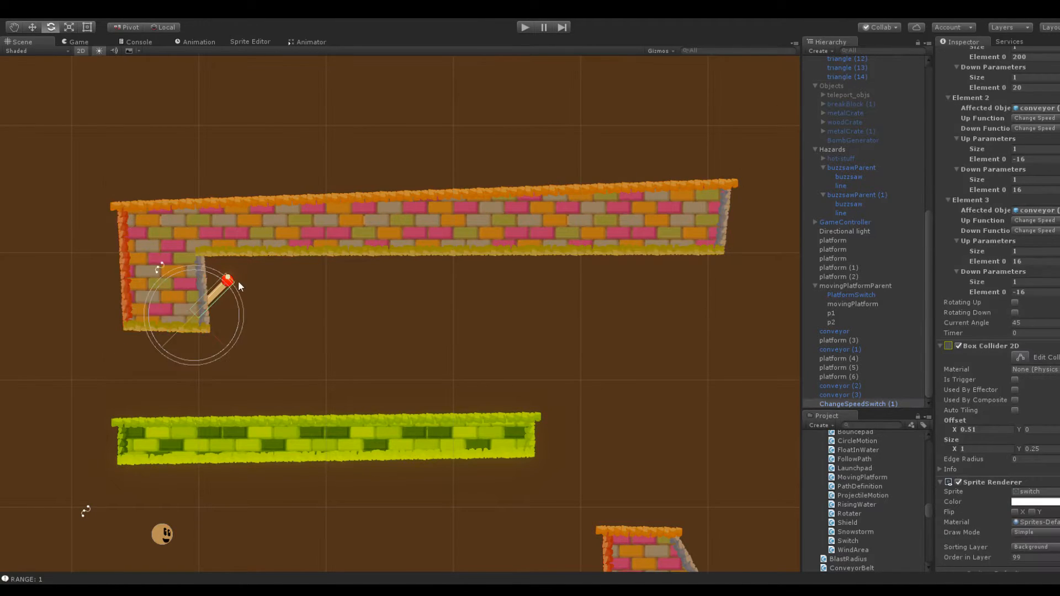
middle_drag(237, 280, 361, 256)
scroll(361, 256, up, 5)
click(205, 210)
mouse_move(278, 304)
mouse_down()
mouse_move(262, 295)
mouse_move(271, 297)
mouse_up()
click(308, 241)
click(306, 241)
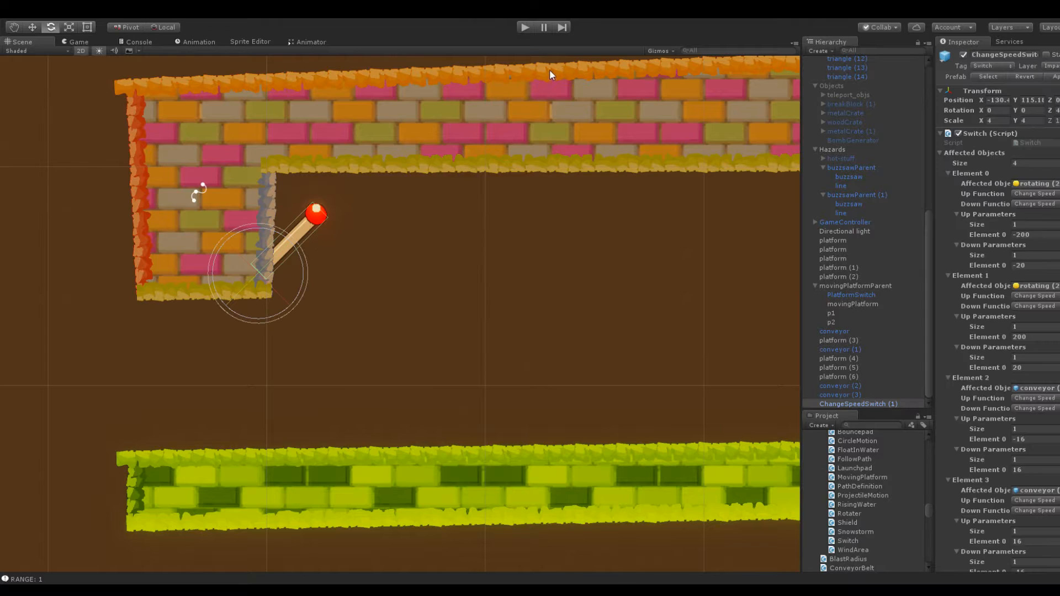
Reposition the snowball above the far end of the upper conveyor, at about X -111.5, Y 109.1
scroll(490, 170, down, 6)
click(338, 419)
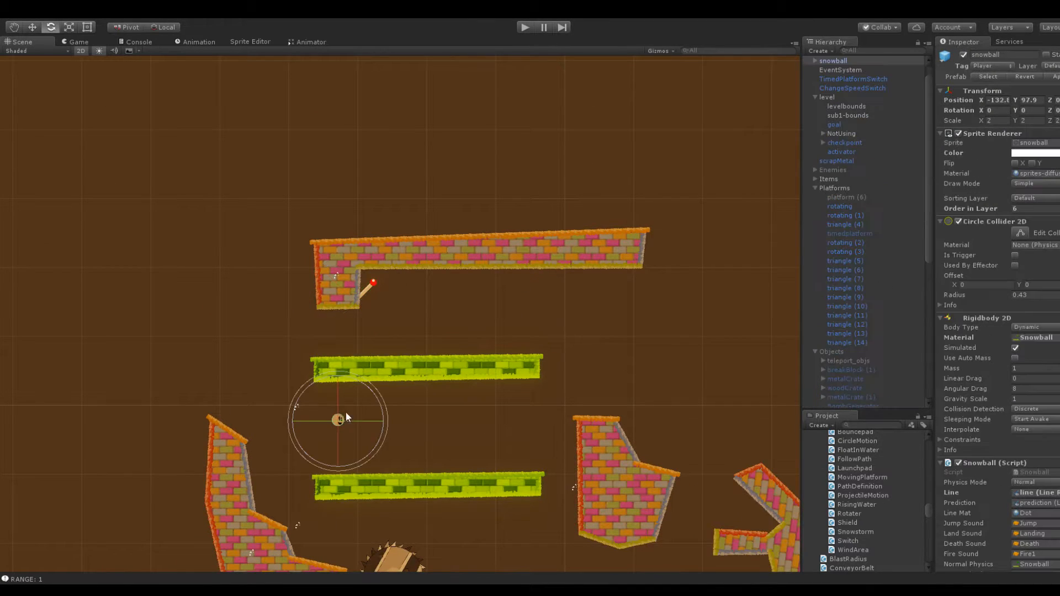
drag(1014, 98, 270, 141)
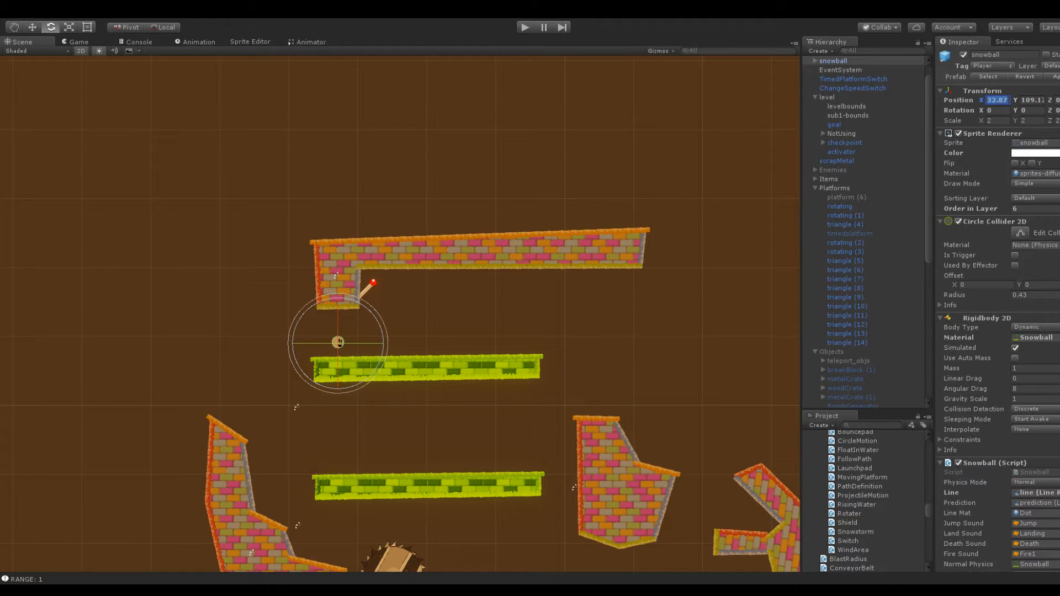
drag(995, 102, 1028, 104)
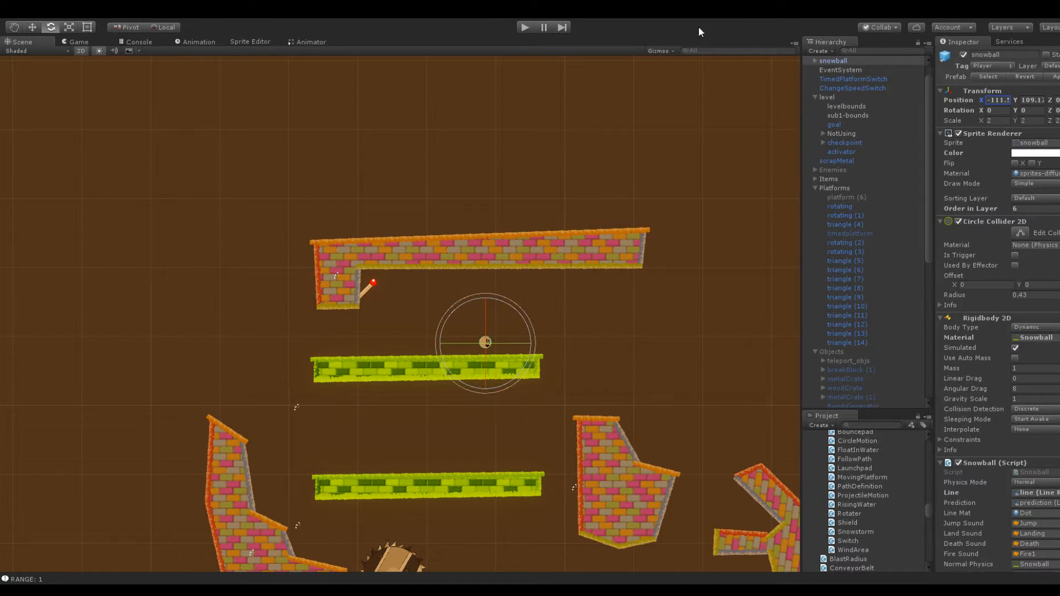
Playtest launching the snowball from the upper conveyor into the speed switch several times
click(526, 28)
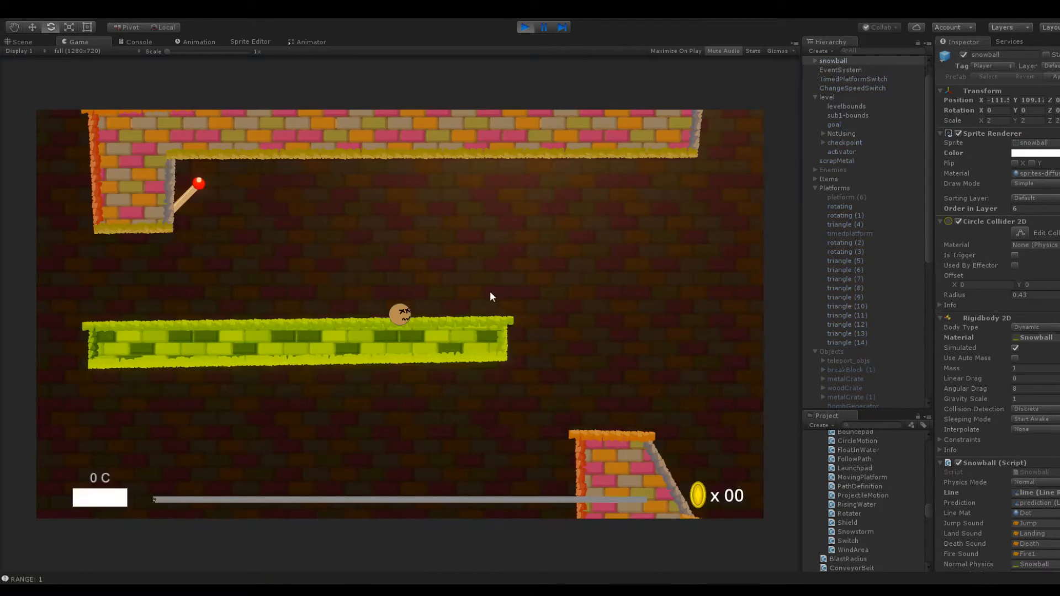
drag(409, 323, 391, 393)
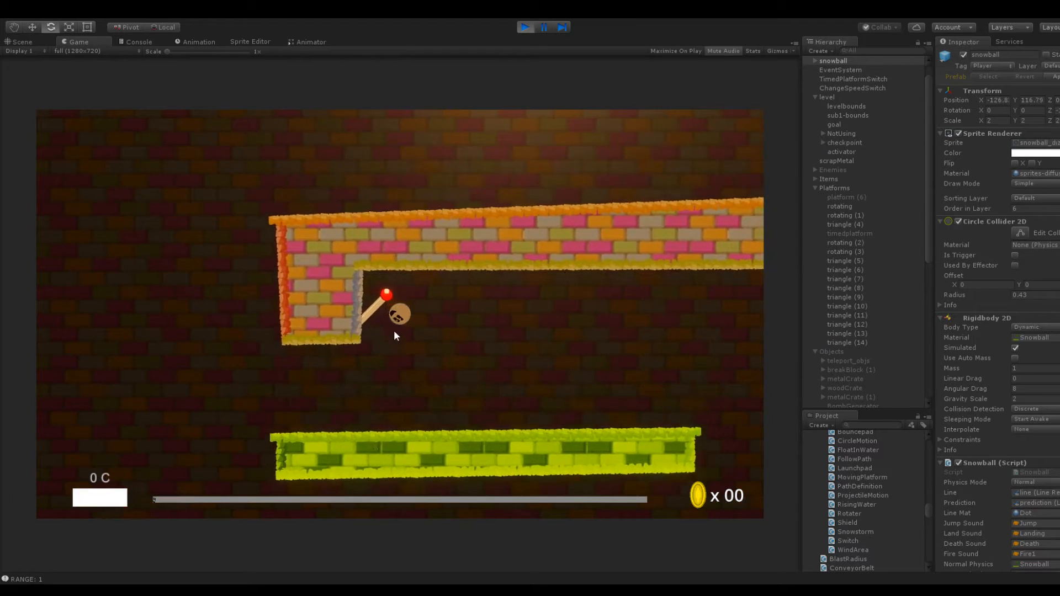
drag(347, 353, 476, 375)
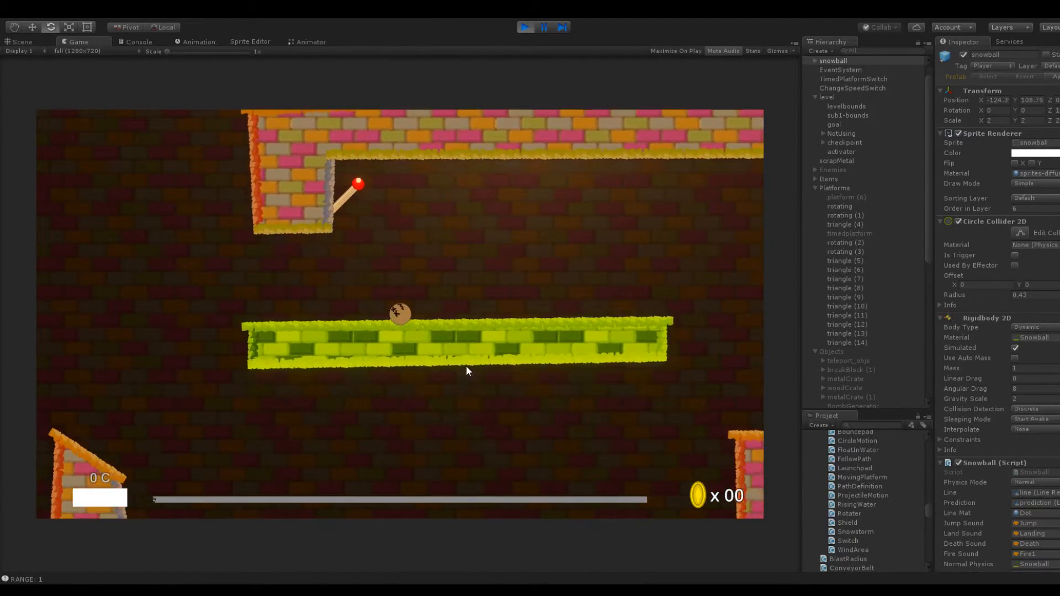
drag(392, 319, 380, 415)
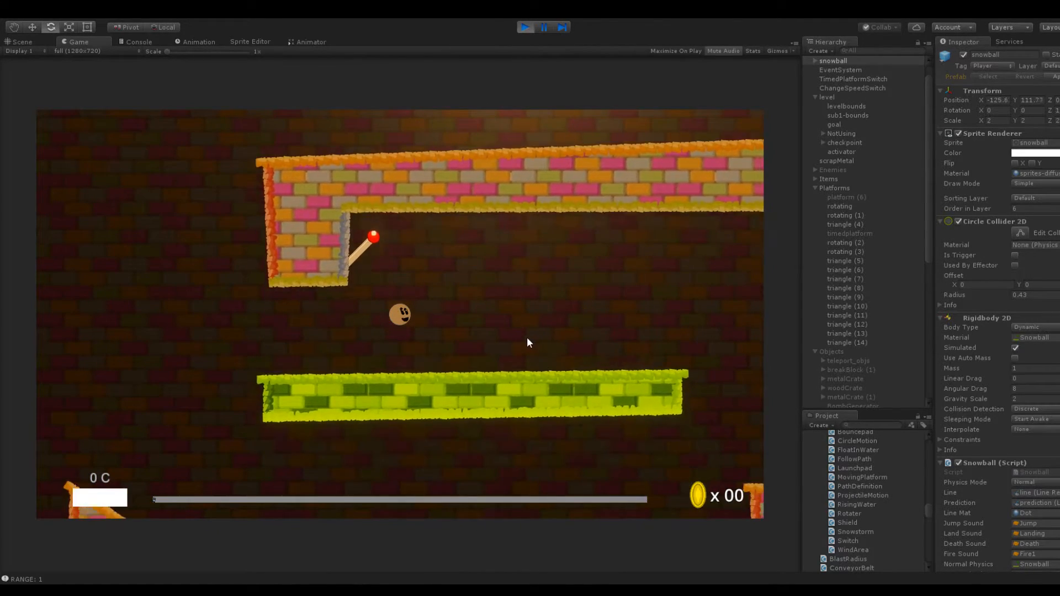
drag(395, 320, 373, 328)
drag(401, 319, 369, 385)
Compare the running scene view with another game-view launch from the upper conveyor, and stop playback
click(22, 41)
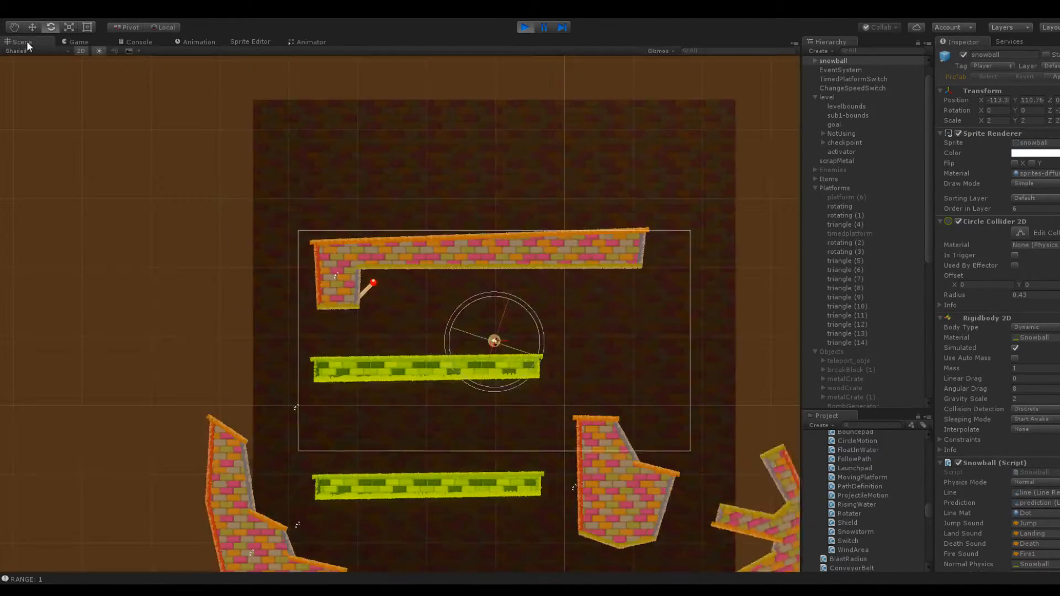
scroll(416, 218, up, 5)
click(79, 42)
drag(398, 314, 489, 379)
click(23, 41)
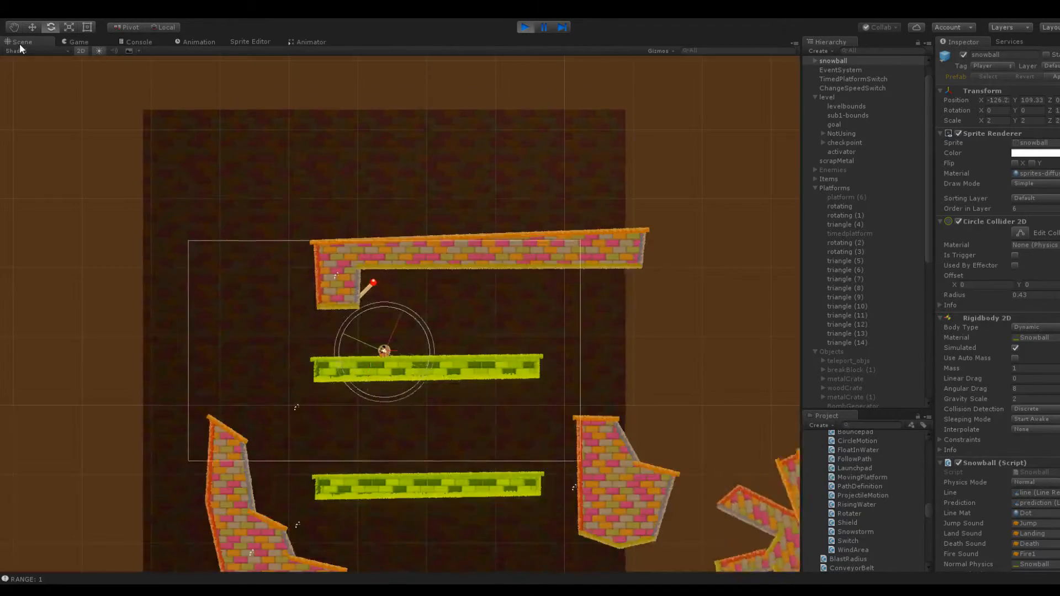
click(526, 26)
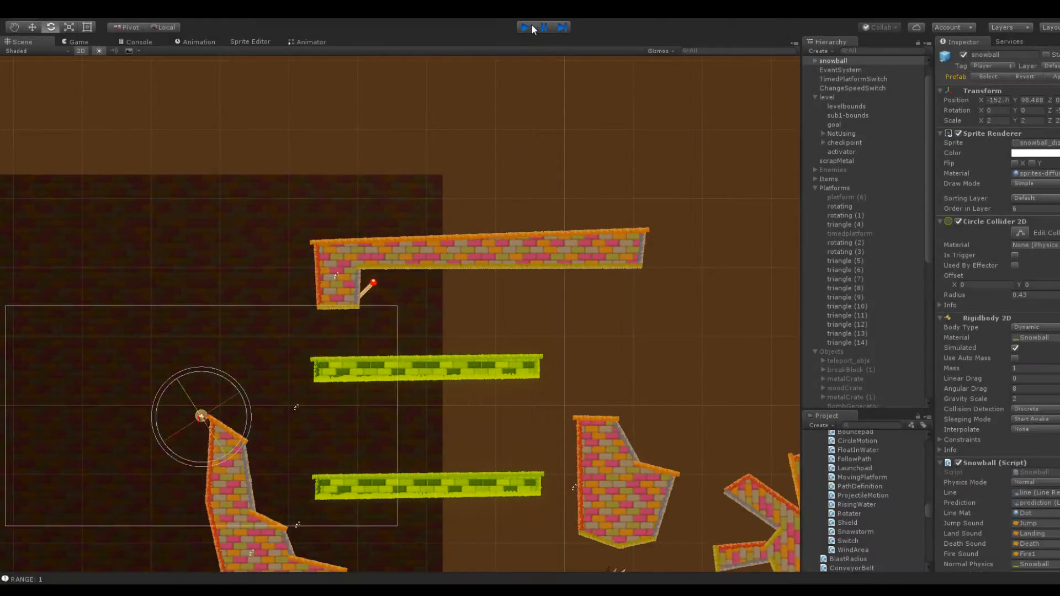
Inspect the upper conveyor's Conveyor Belt script and its terrain and mesh component settings
scroll(417, 290, up, 4)
click(381, 411)
scroll(949, 386, down, 5)
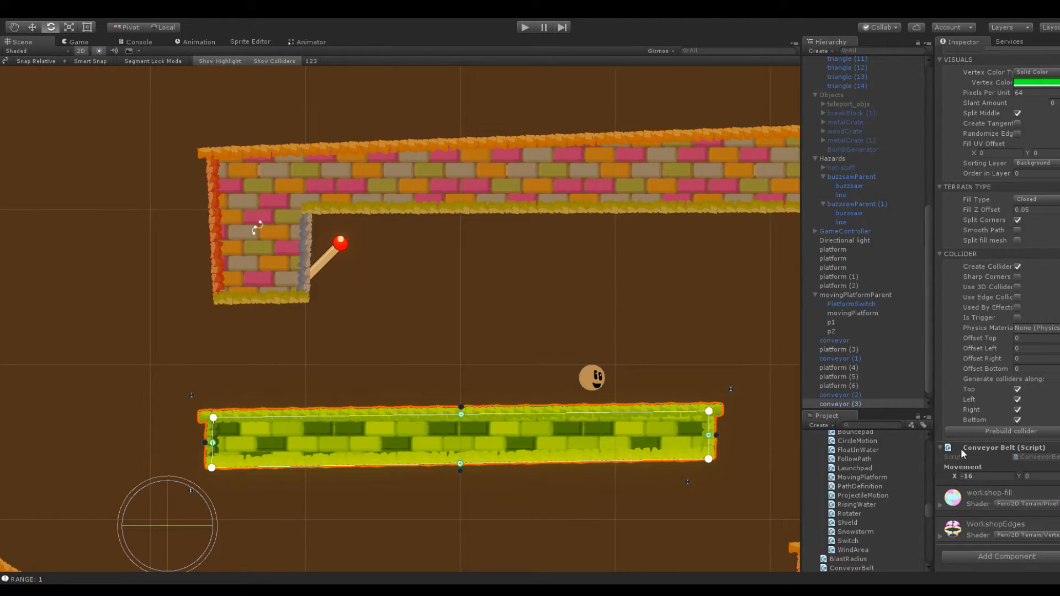
scroll(978, 449, up, 1)
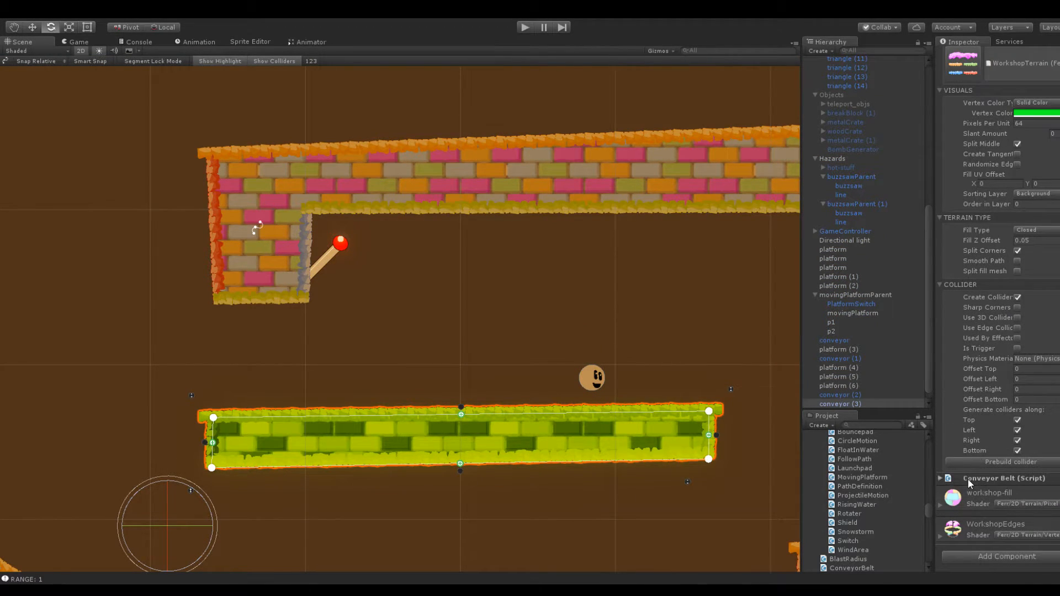
scroll(974, 450, down, 1)
scroll(987, 445, up, 10)
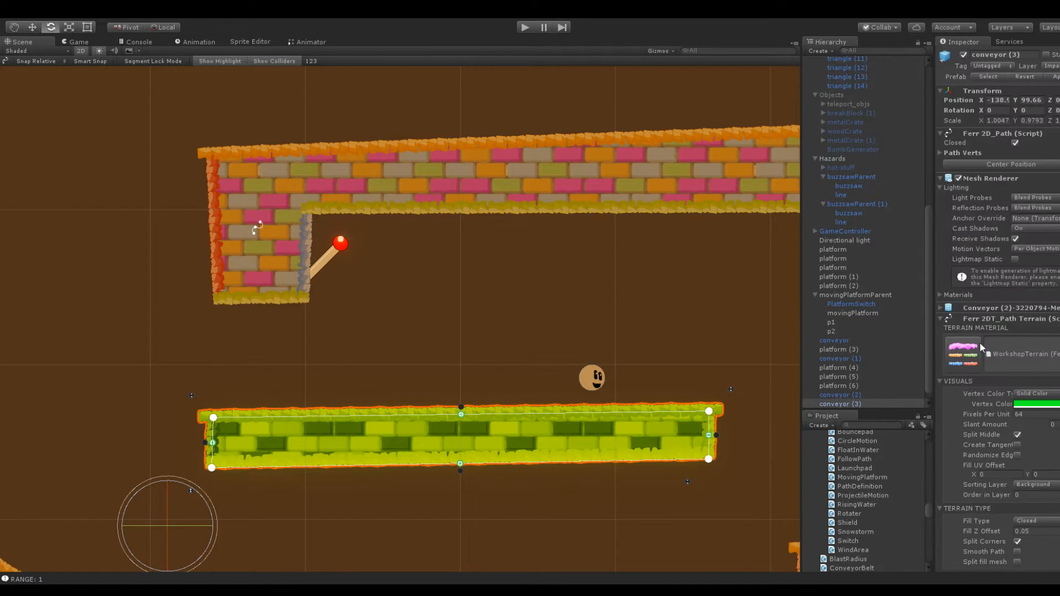
scroll(587, 332, down, 5)
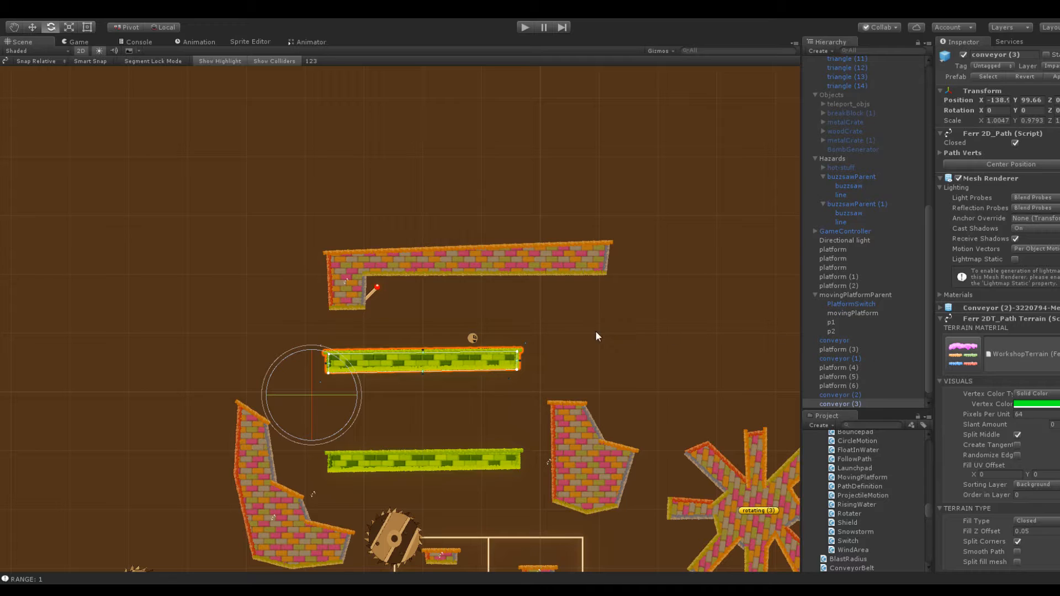
Move the speed switch horizontally to X -97.3, away from the L-shaped platform's inner corner
click(564, 418)
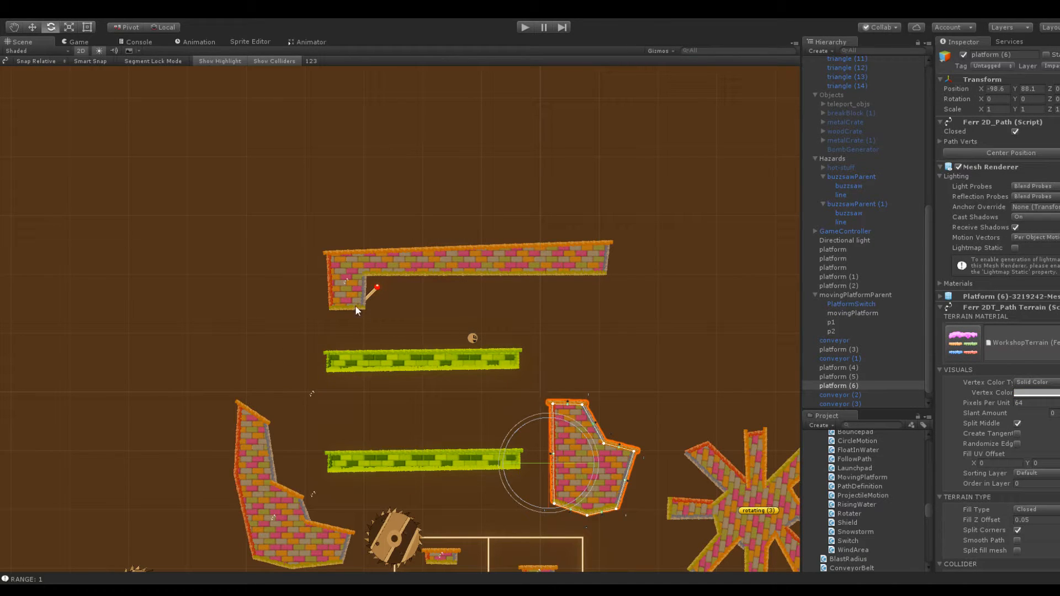
click(370, 293)
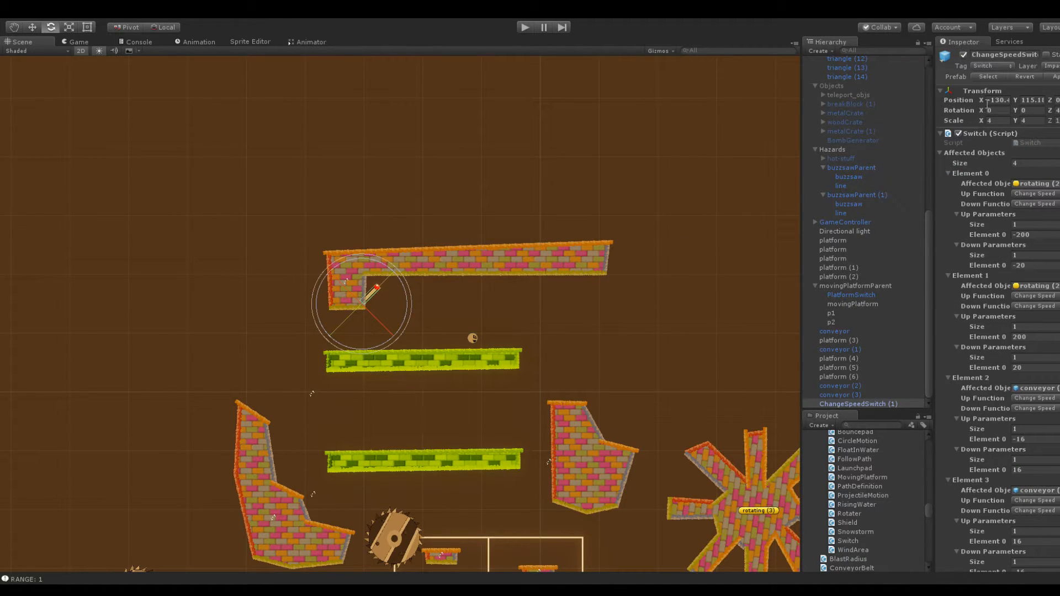
drag(982, 99, 1047, 100)
Move the snowball to about X -87.9, Y 95.6, above the slope of the platform beside the conveyors
click(473, 335)
middle_drag(549, 232, 417, 179)
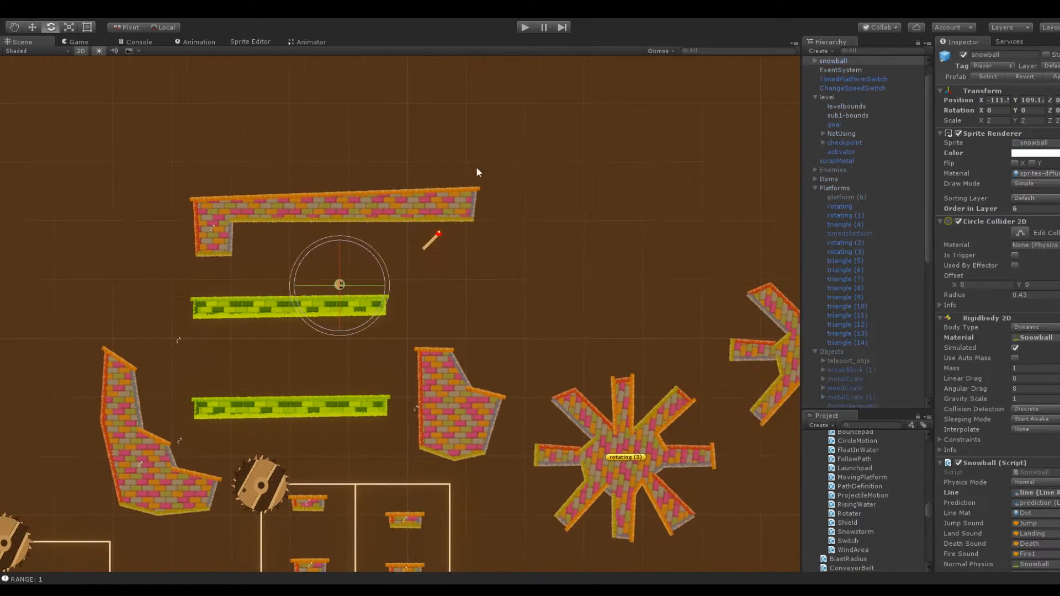
mouse_move(981, 99)
mouse_down()
mouse_move(1026, 102)
mouse_move(987, 99)
mouse_up()
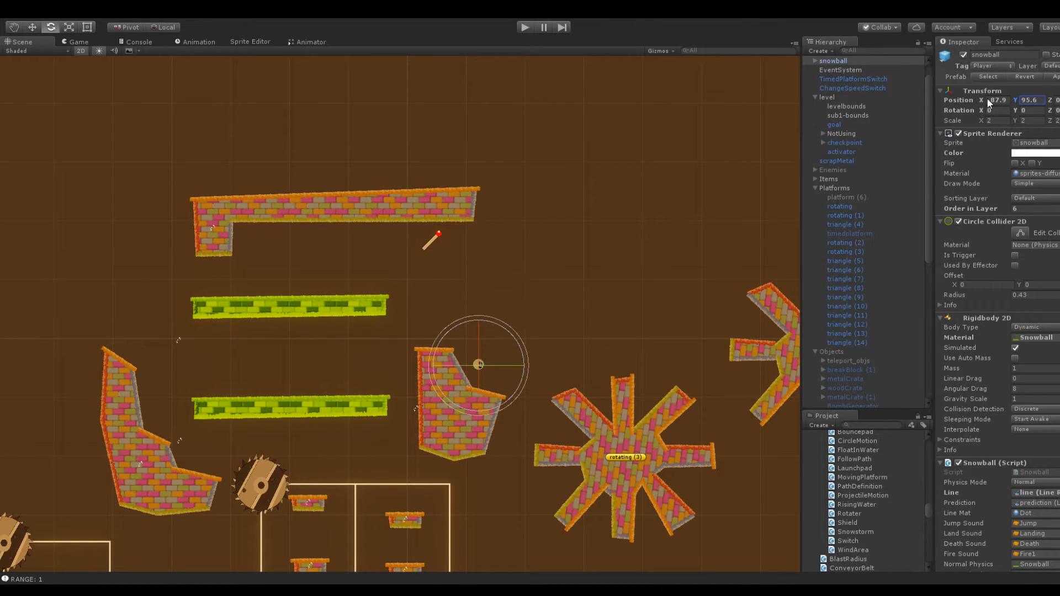
Lower the speed switch to Y 102.8, just above the platform beside the conveyors
click(508, 219)
click(433, 242)
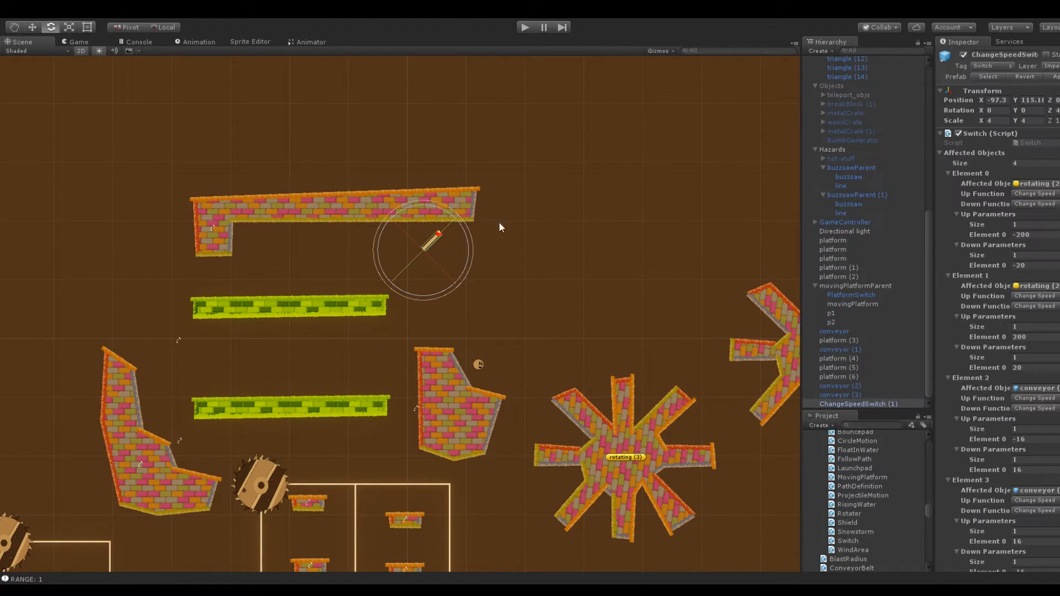
mouse_move(1006, 104)
mouse_down()
mouse_move(982, 94)
mouse_move(990, 98)
mouse_up()
Playtest jumping the snowball onto the platform's flat top and into the relocated speed switch
click(525, 32)
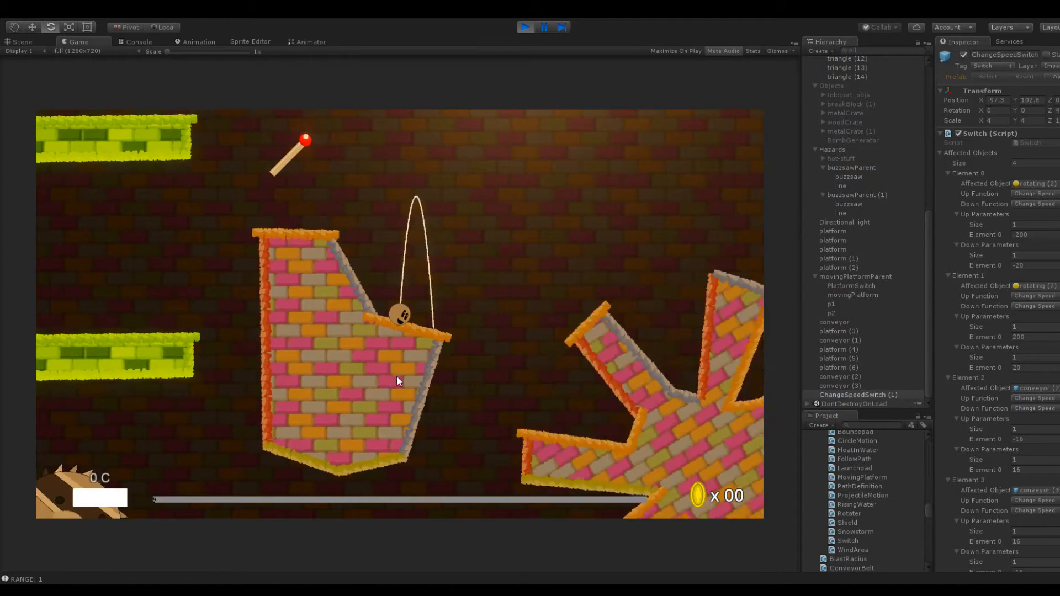
drag(396, 376, 464, 341)
drag(400, 325, 412, 379)
drag(404, 325, 429, 392)
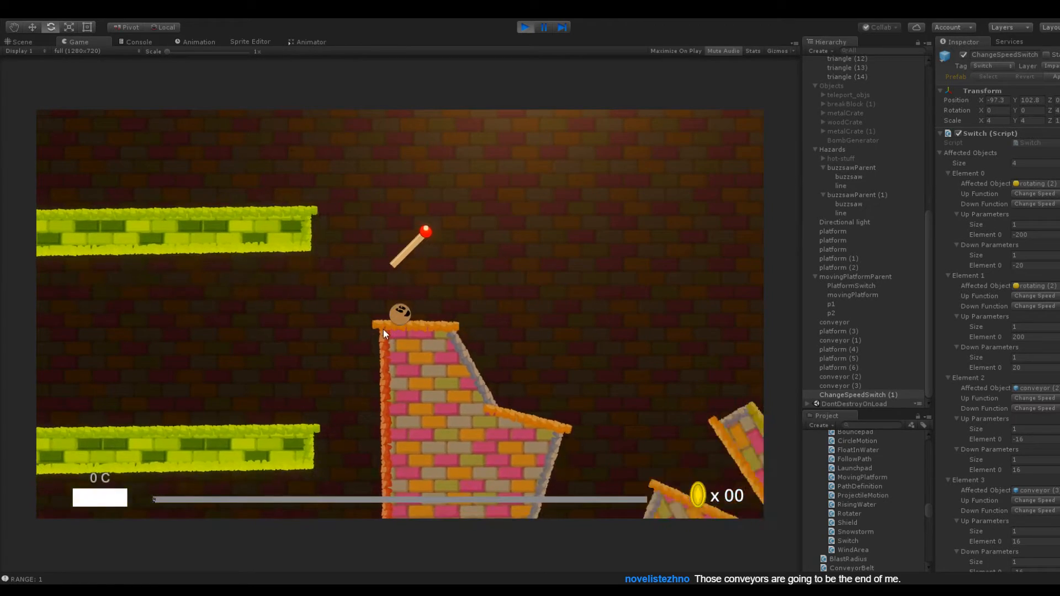
Alternate between the scene and game views to check the switch's effect on both rotating platforms, and stop playback
click(10, 44)
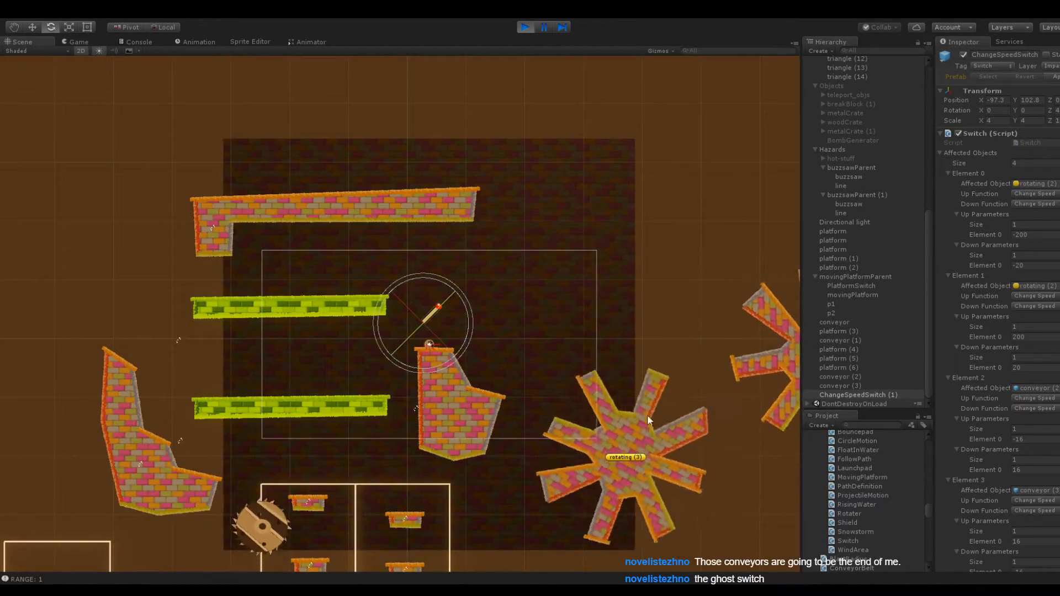
middle_drag(649, 316, 461, 272)
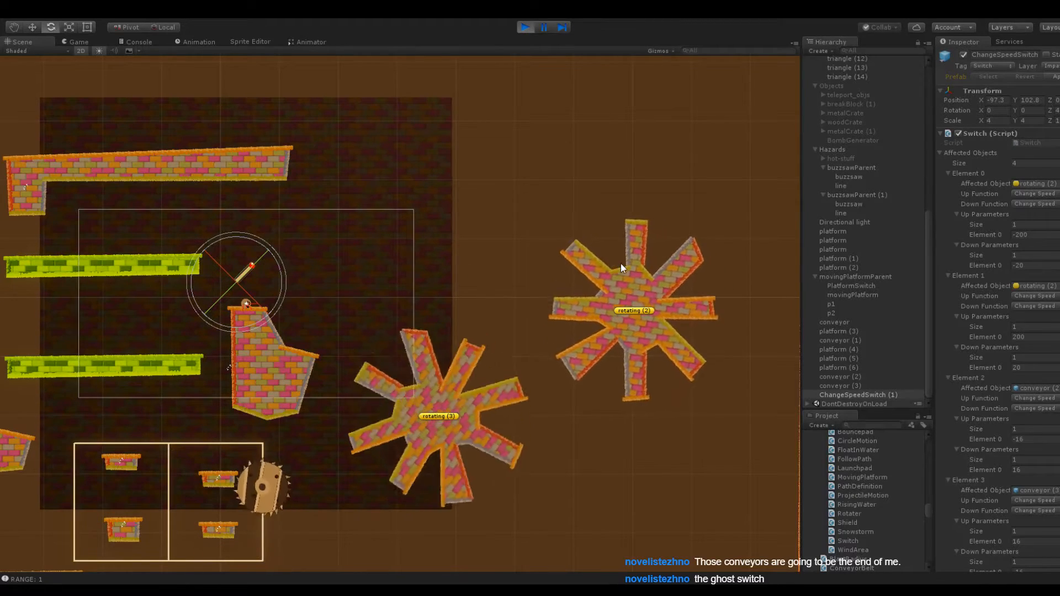
click(77, 41)
click(19, 40)
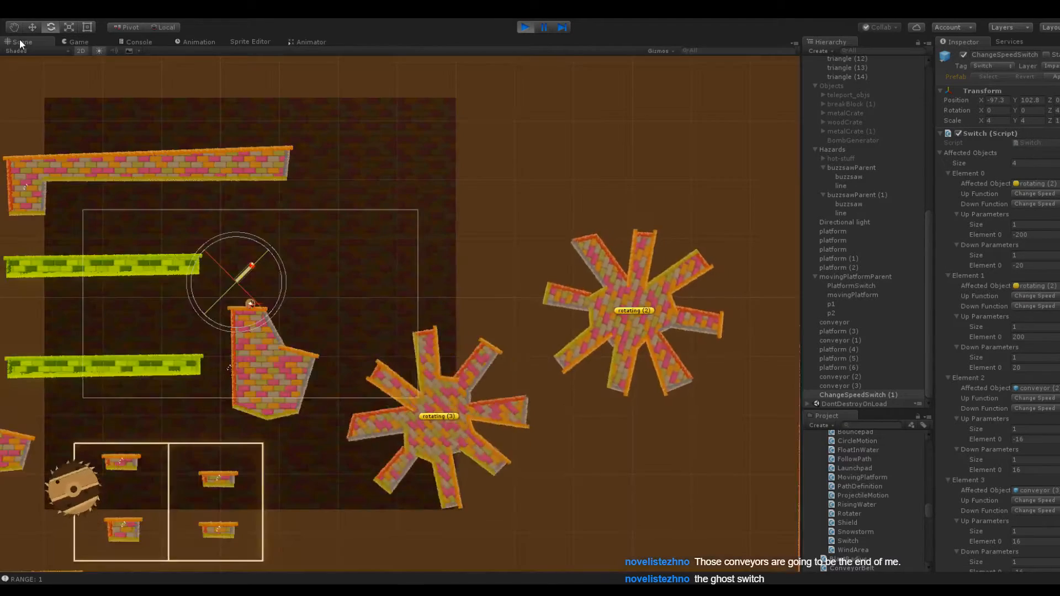
click(68, 39)
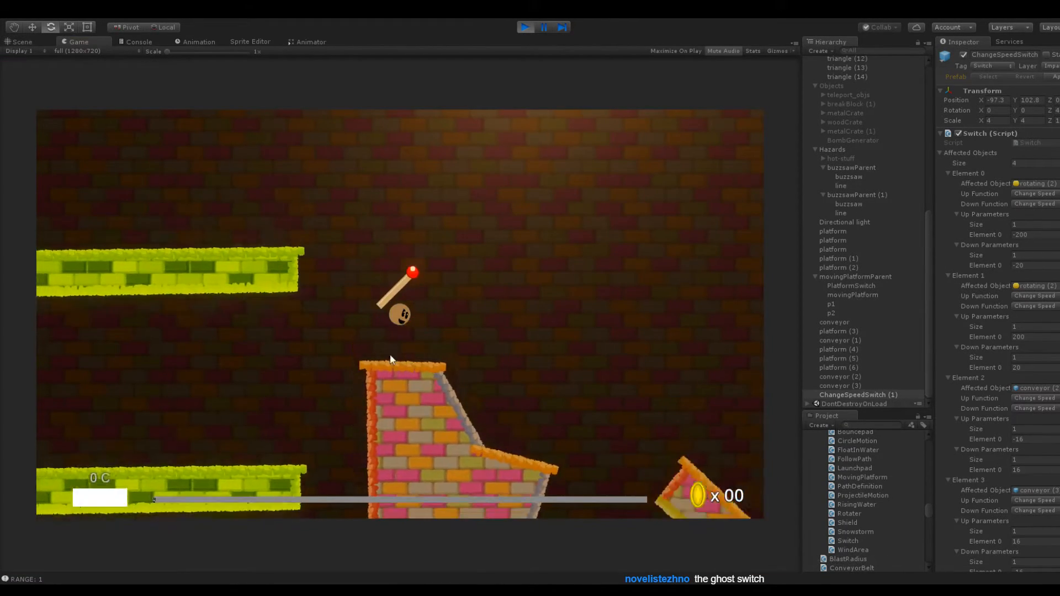
click(19, 42)
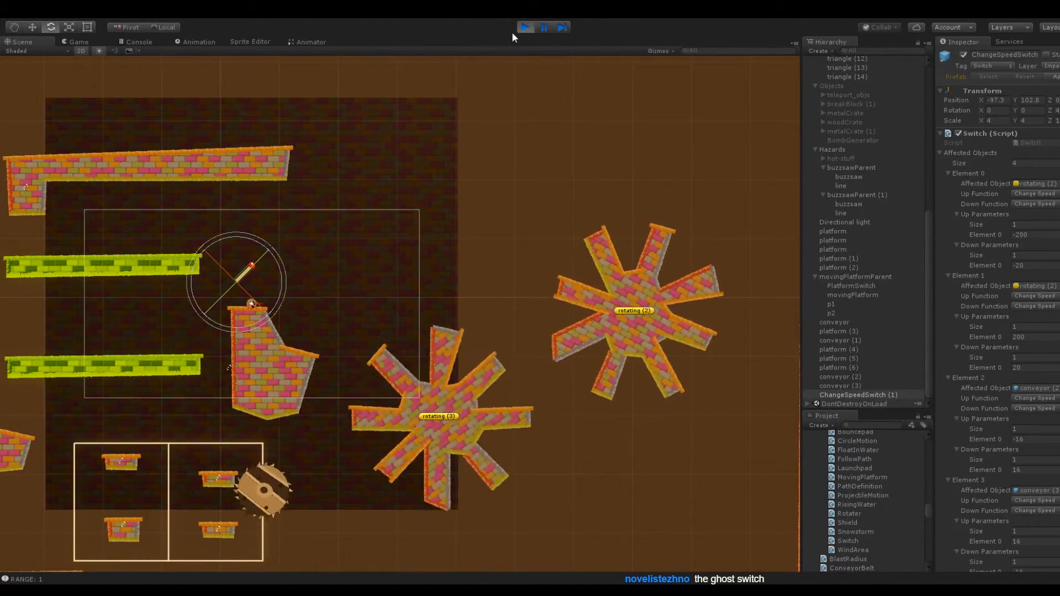
click(524, 26)
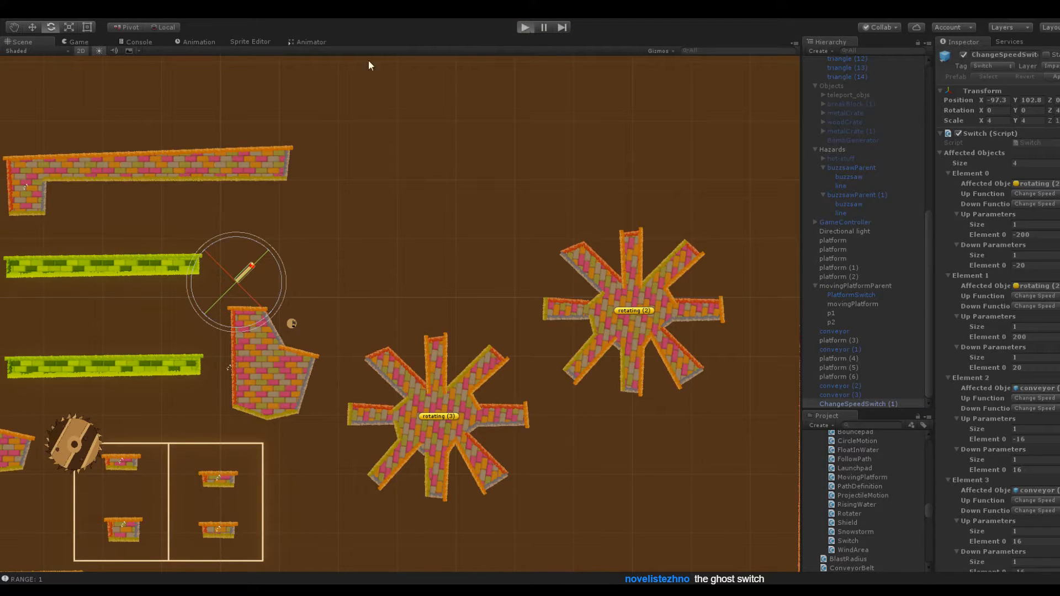
Playtest the speed switch again, comparing both rotating platforms in the scene and game views, and stop playback
key(ctrl+p)
click(39, 38)
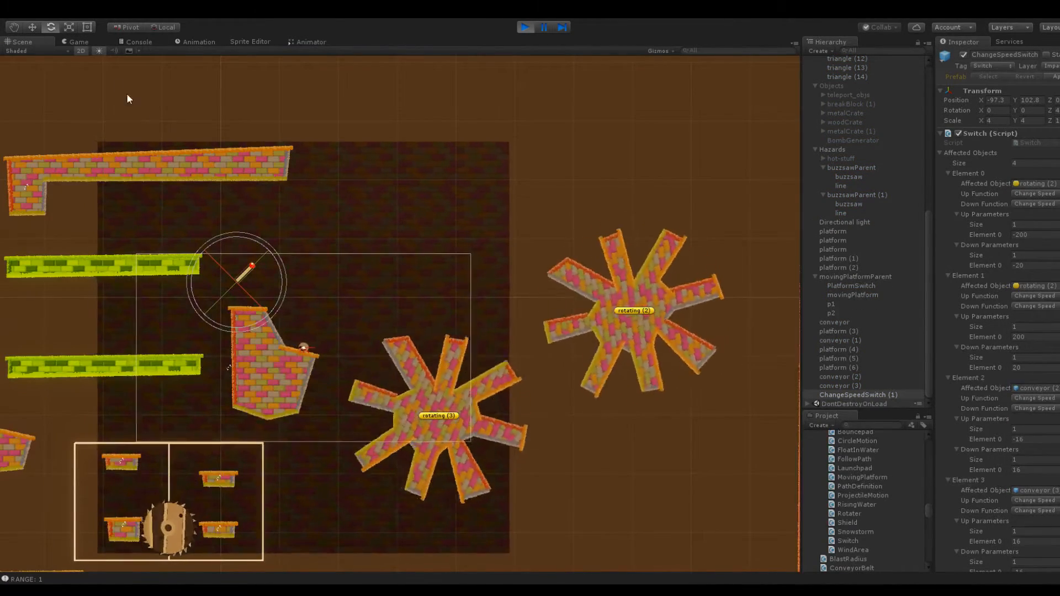
click(80, 42)
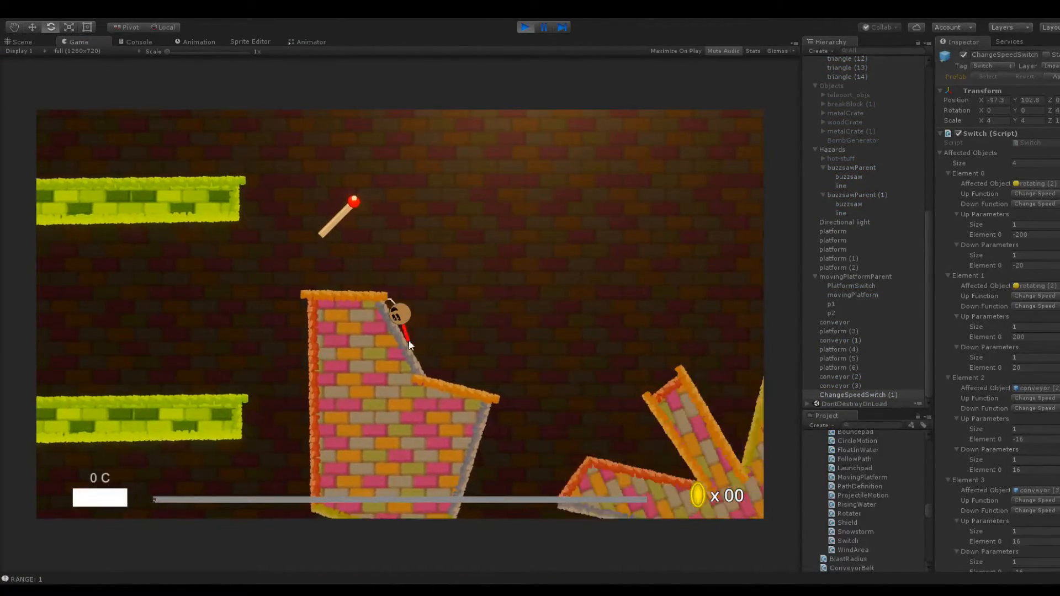
click(26, 42)
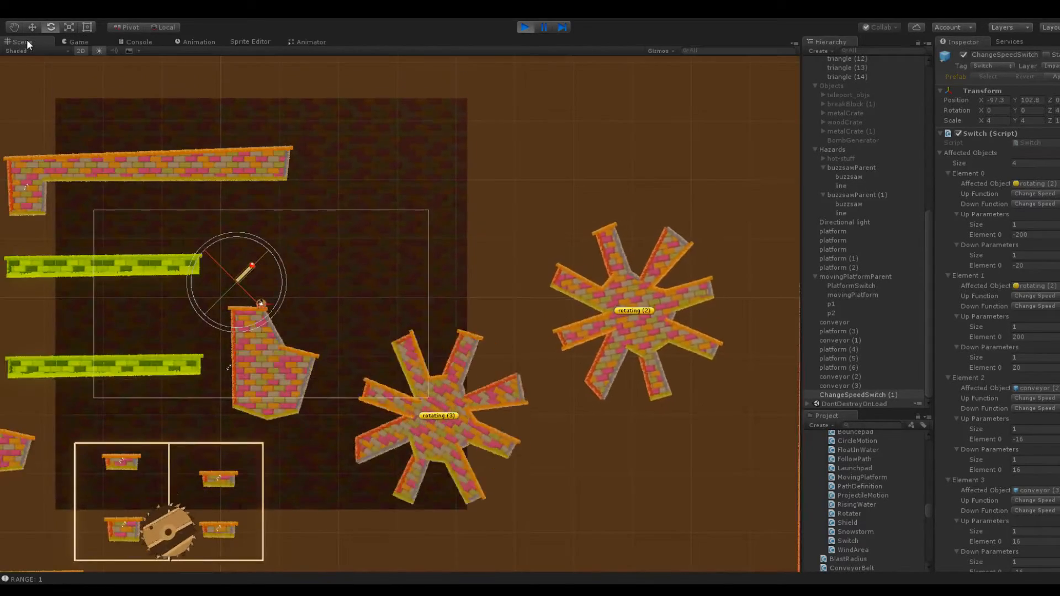
click(523, 27)
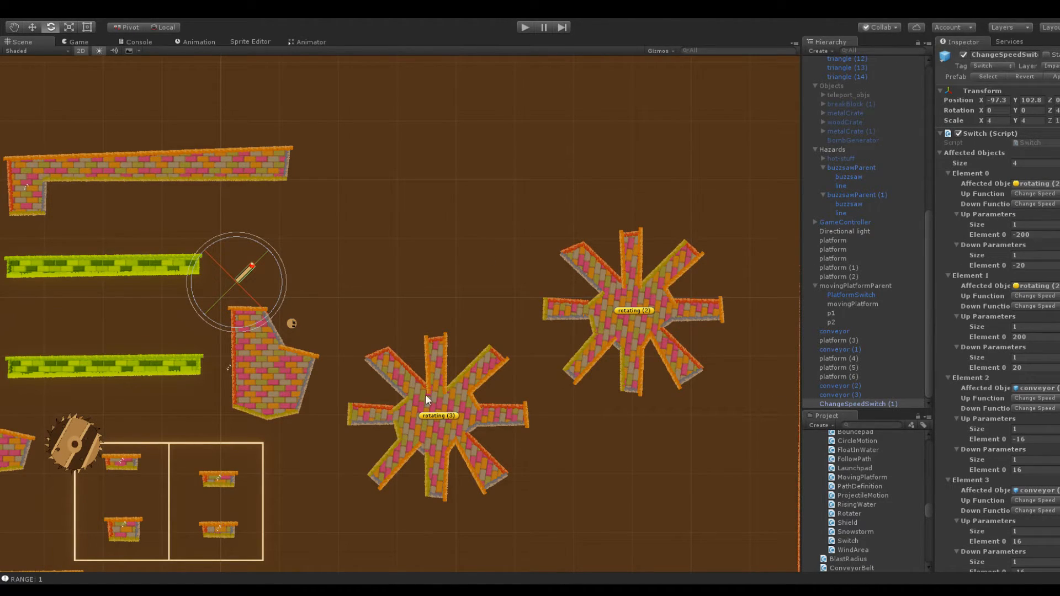
Assign rotating (3) as the affected object of Element 1 in the speed switch beside the conveyors
scroll(876, 325, up, 10)
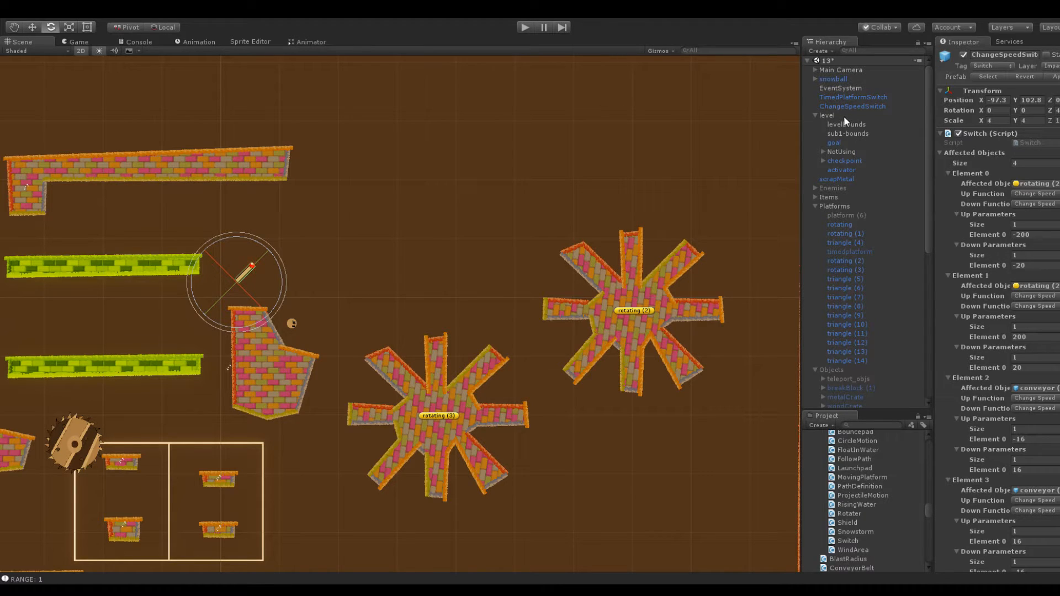
scroll(858, 160, down, 5)
scroll(862, 177, up, 5)
drag(857, 268, 1041, 287)
Flip the speed switch beside the conveyors by setting its X scale to -4
click(251, 276)
click(352, 211)
click(253, 268)
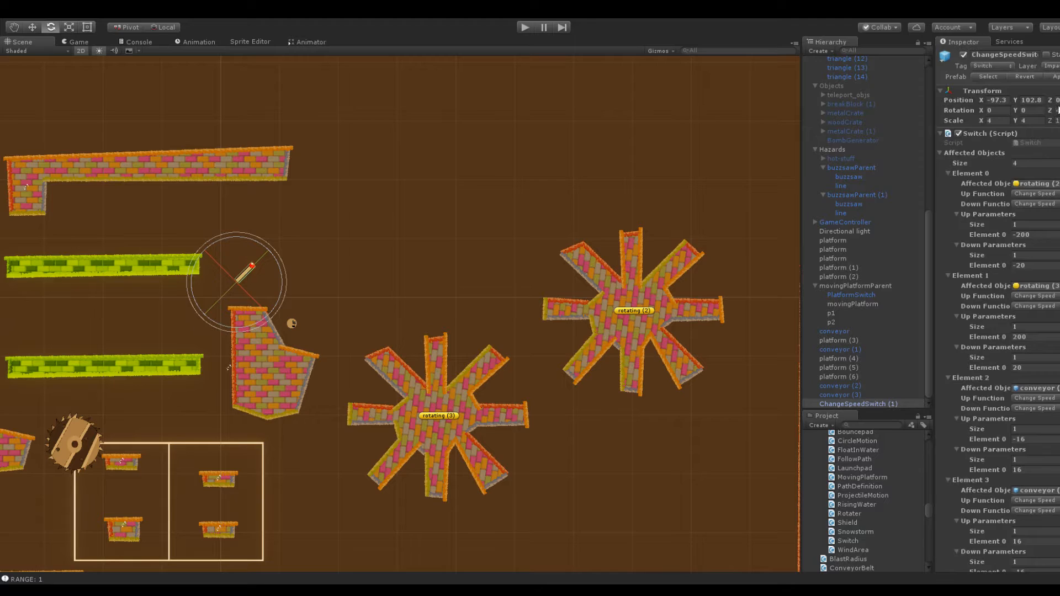
text(-4)
Playtest the flipped switch by jumping the snowball from the platform's flat top onto both conveyors, and stop playback
click(525, 28)
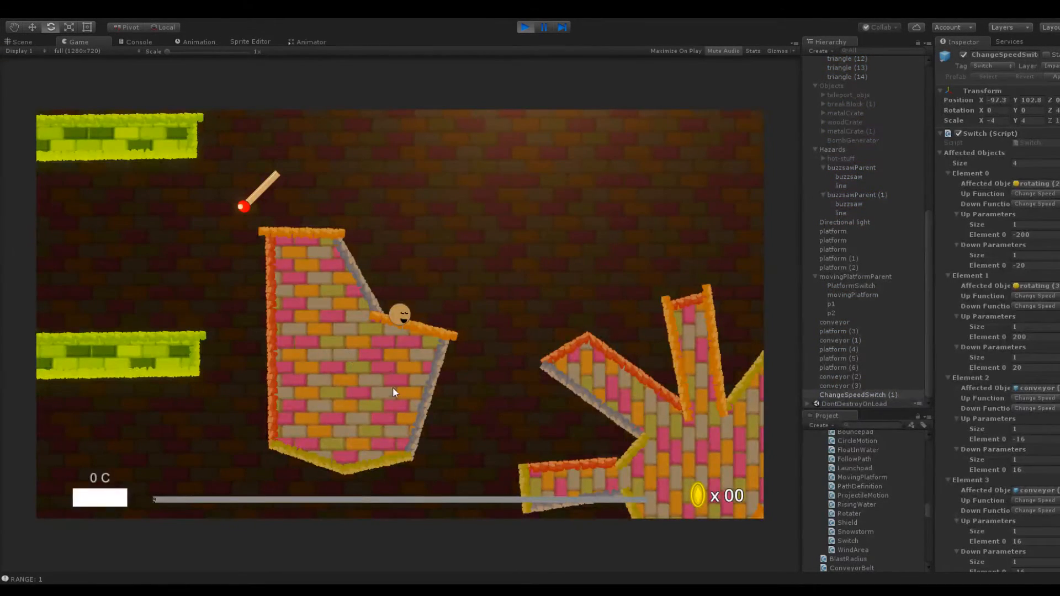
click(417, 403)
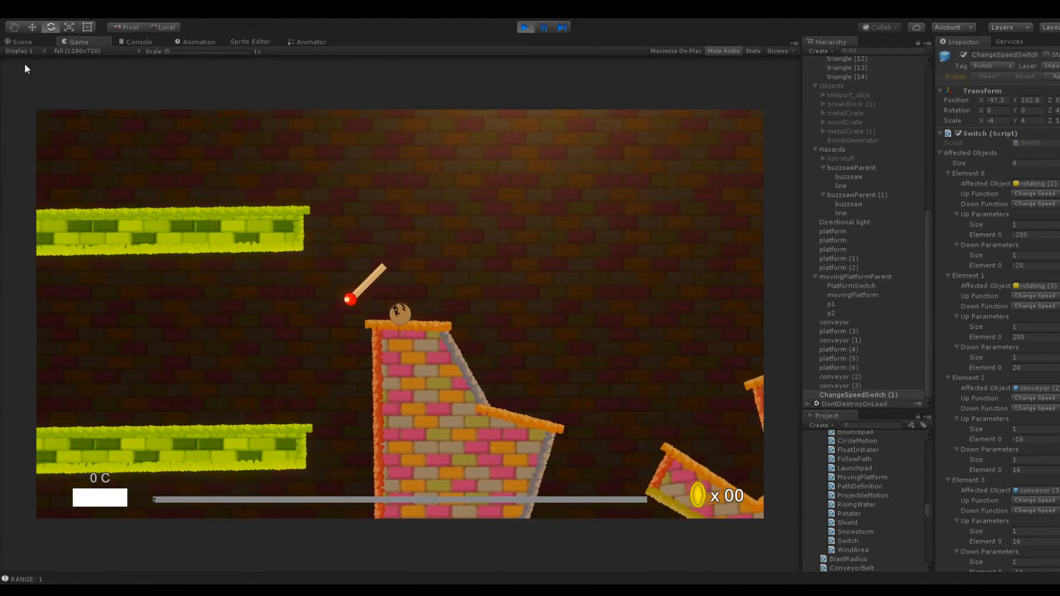
click(21, 38)
click(65, 39)
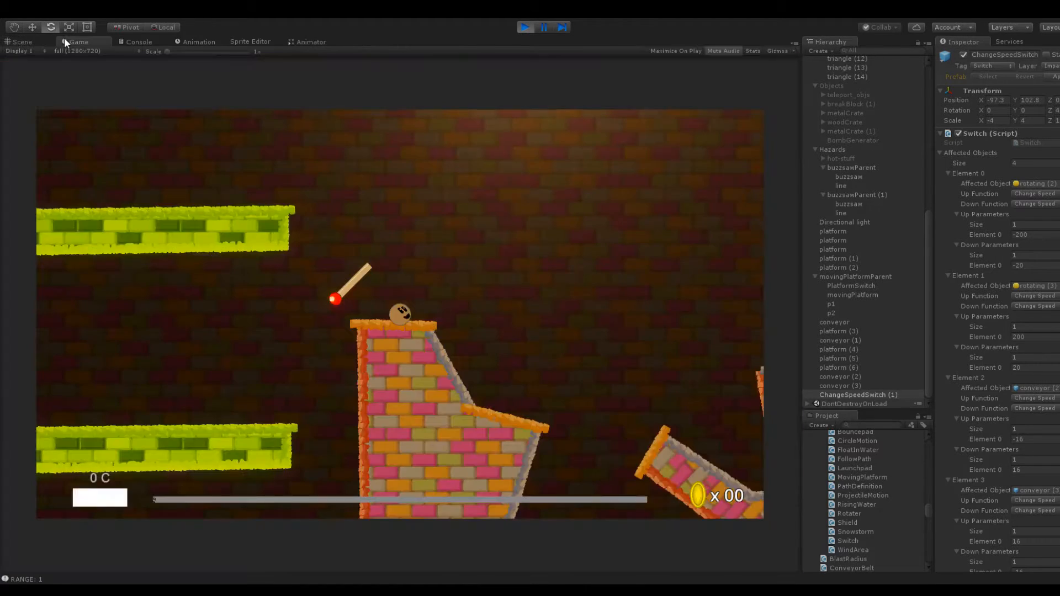
click(426, 360)
drag(423, 328, 490, 339)
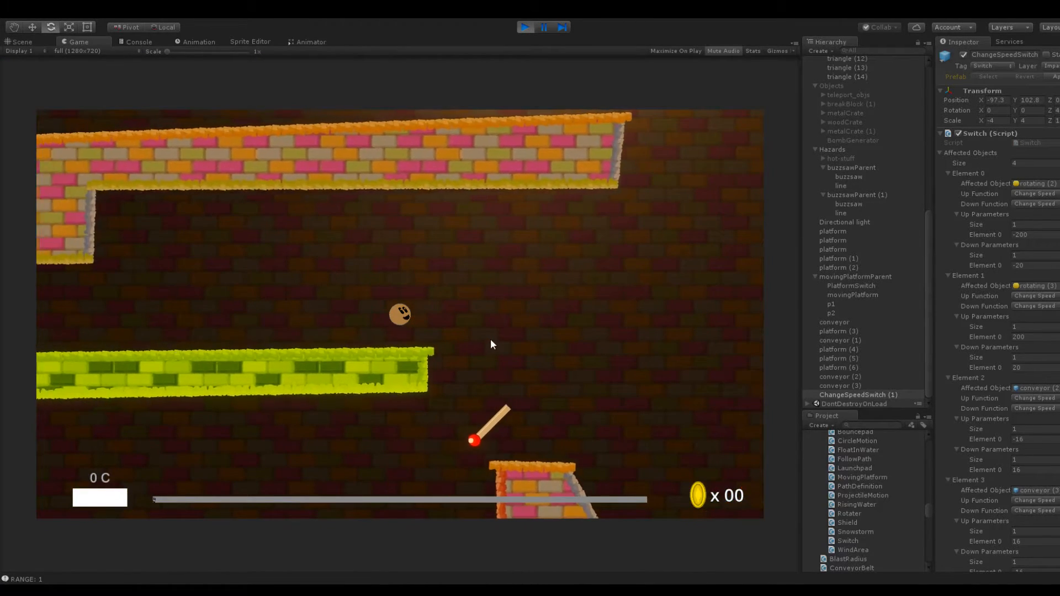
drag(383, 324, 283, 281)
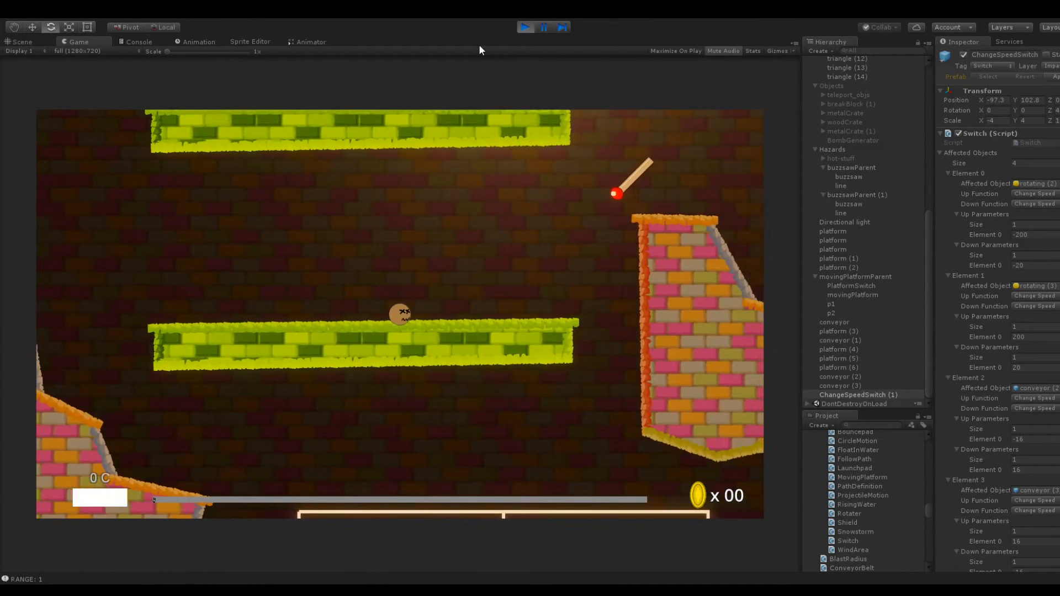
click(525, 27)
Set the switch's conveyor speeds to up 16 and down -16 for Element 2, and up -16 and down 16 for Element 3
scroll(1032, 353, down, 3)
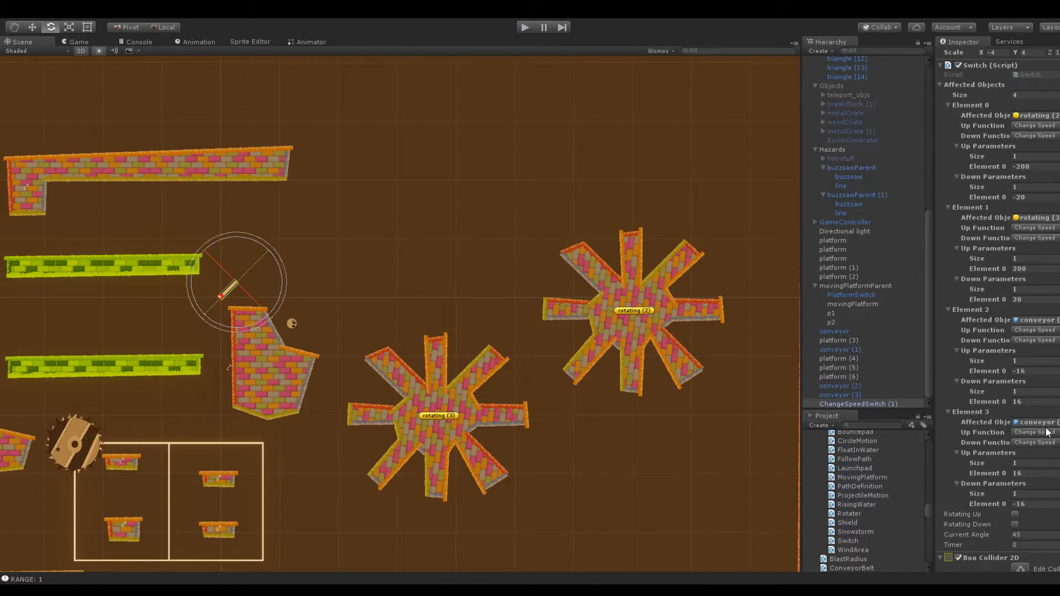
click(1032, 380)
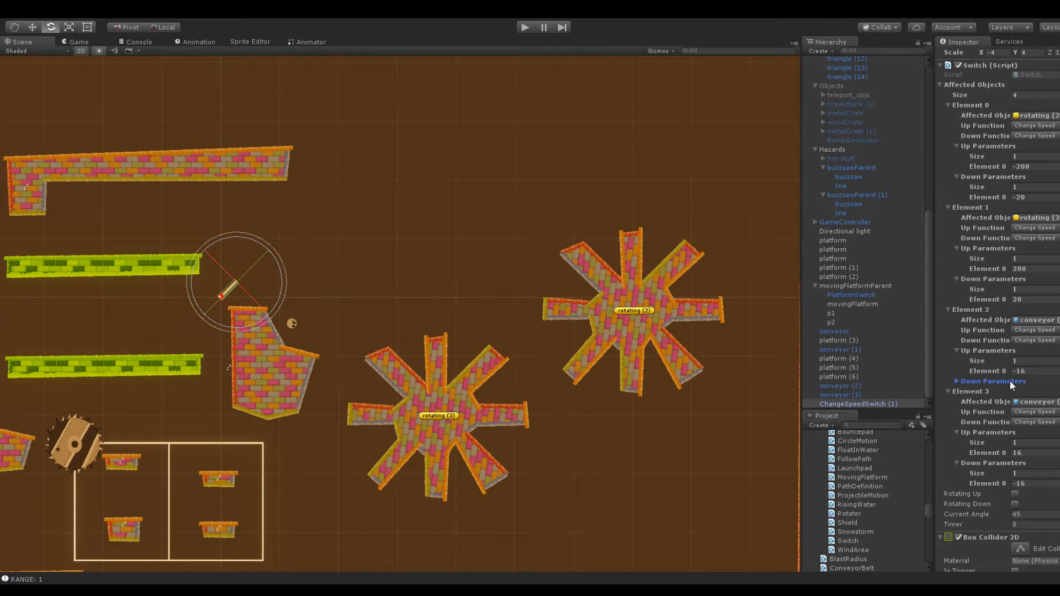
click(1011, 381)
click(1030, 371)
click(1030, 401)
text(-16)
click(1032, 473)
click(1034, 505)
text(16)
click(1037, 475)
text(-16)
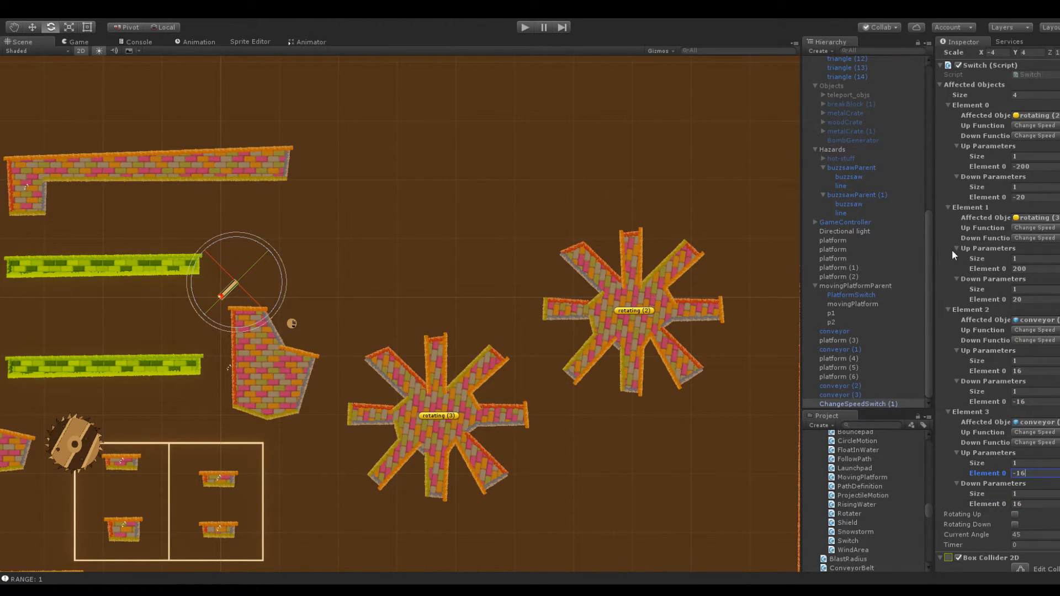
Set the speed switch's X scale to 4
scroll(981, 197, up, 3)
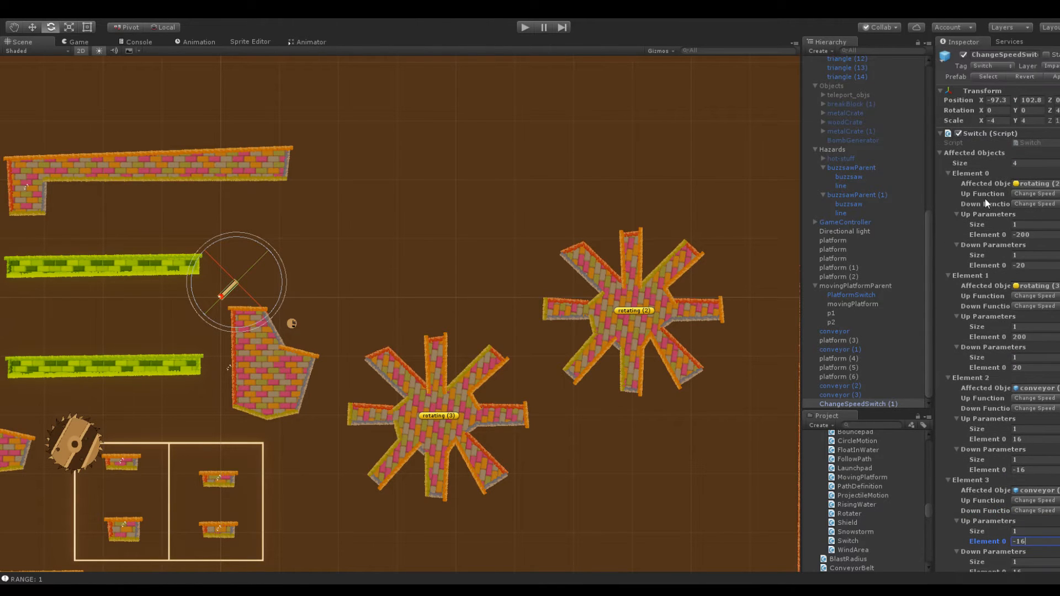
scroll(988, 248, down, 15)
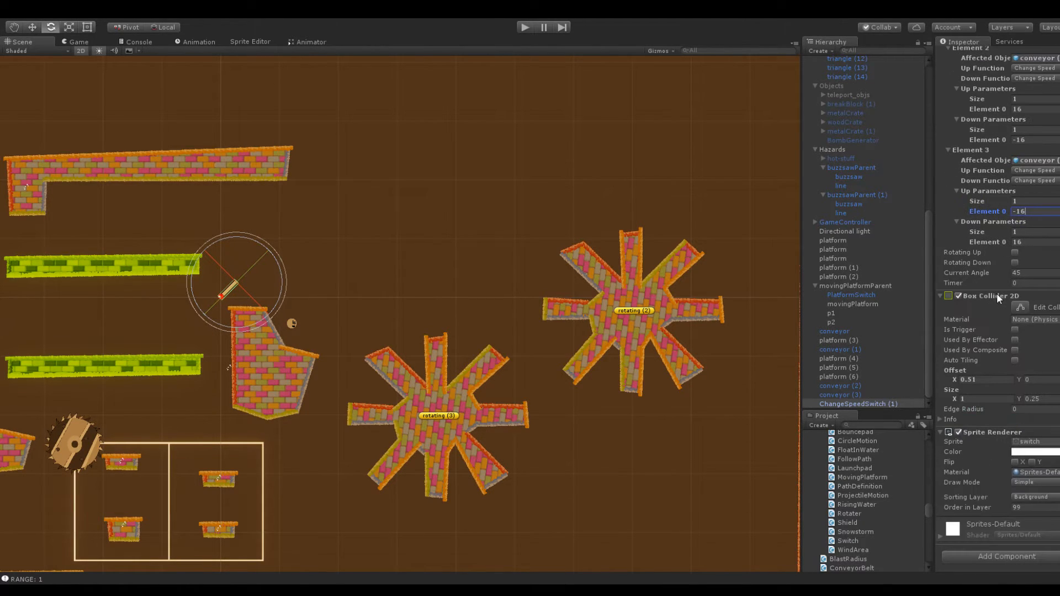
scroll(1042, 247, up, 15)
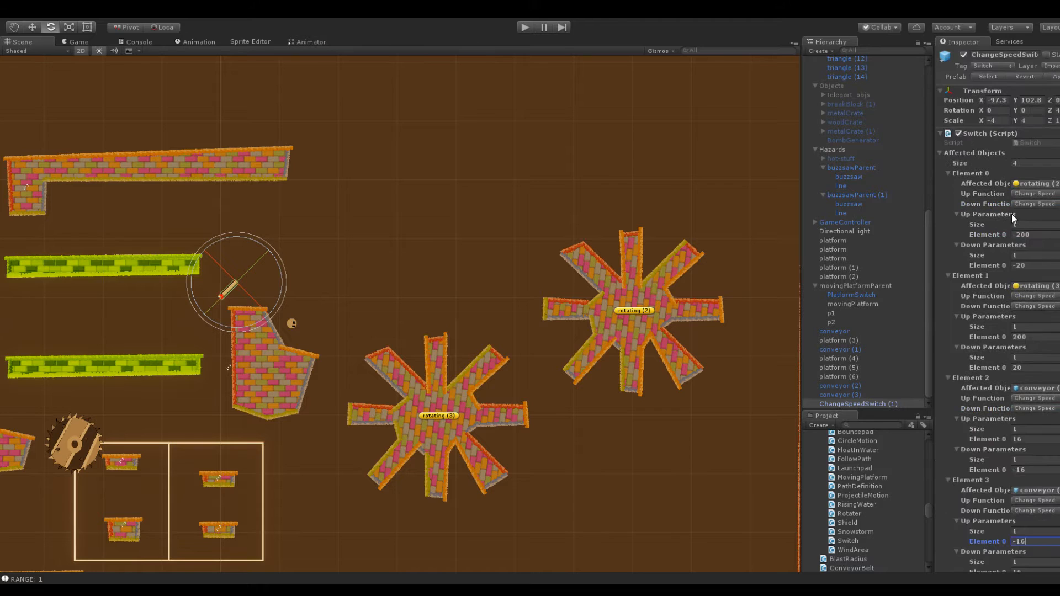
click(1001, 120)
text(4)
Move the speed switch to about X -130.8, Y 115.83, against the short leg of the L-shaped platform
scroll(563, 183, down, 5)
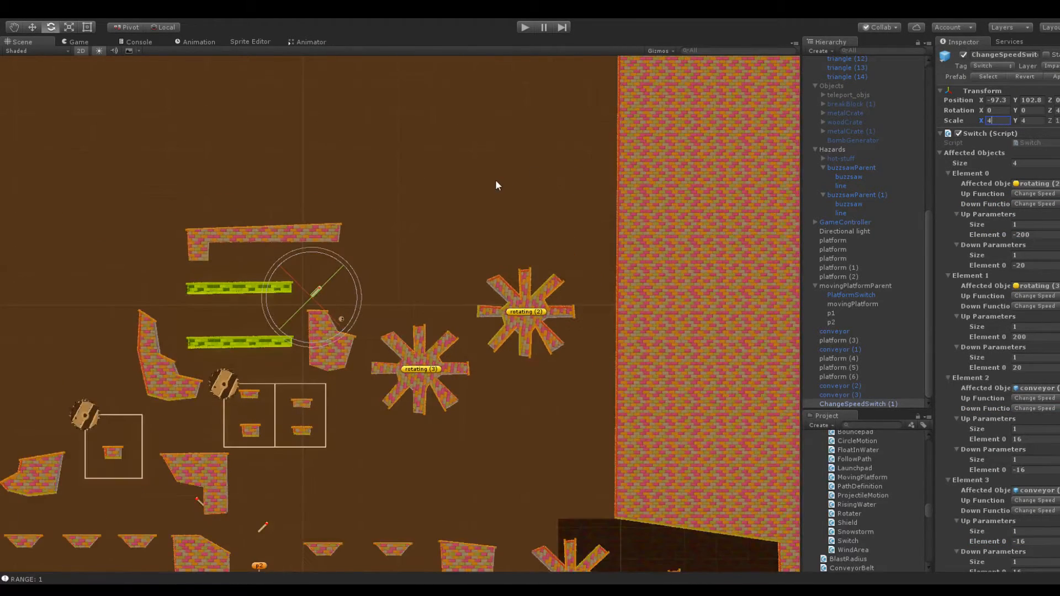
middle_drag(495, 186, 672, 206)
scroll(672, 215, up, 4)
drag(1017, 105, 149, 158)
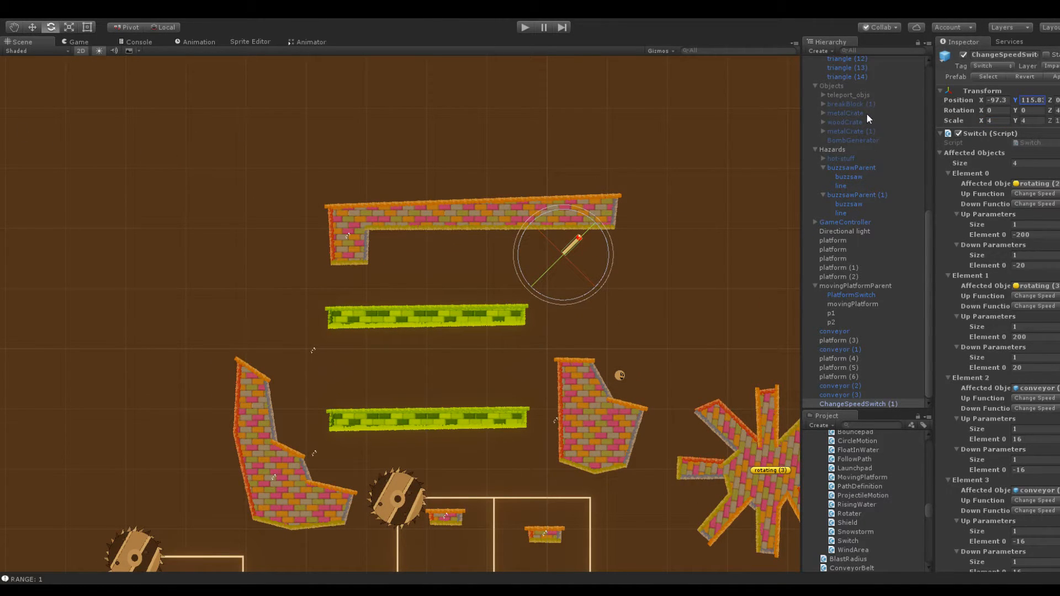
drag(974, 100, 913, 103)
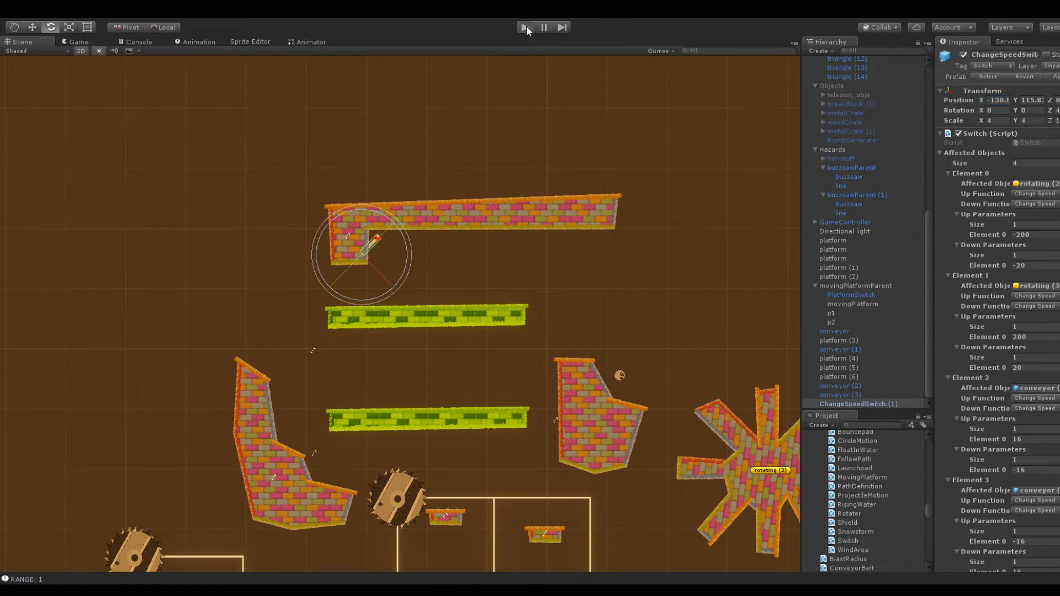
Playtest jumping the snowball across the upper conveyor to reach the switch under the L-shaped platform
click(525, 27)
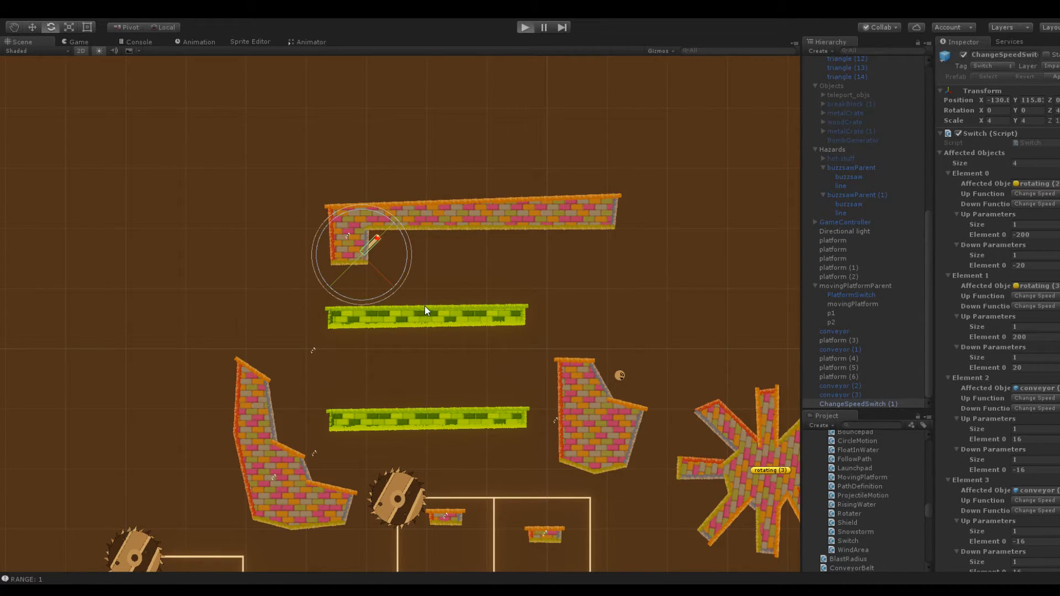
key(ctrl+p)
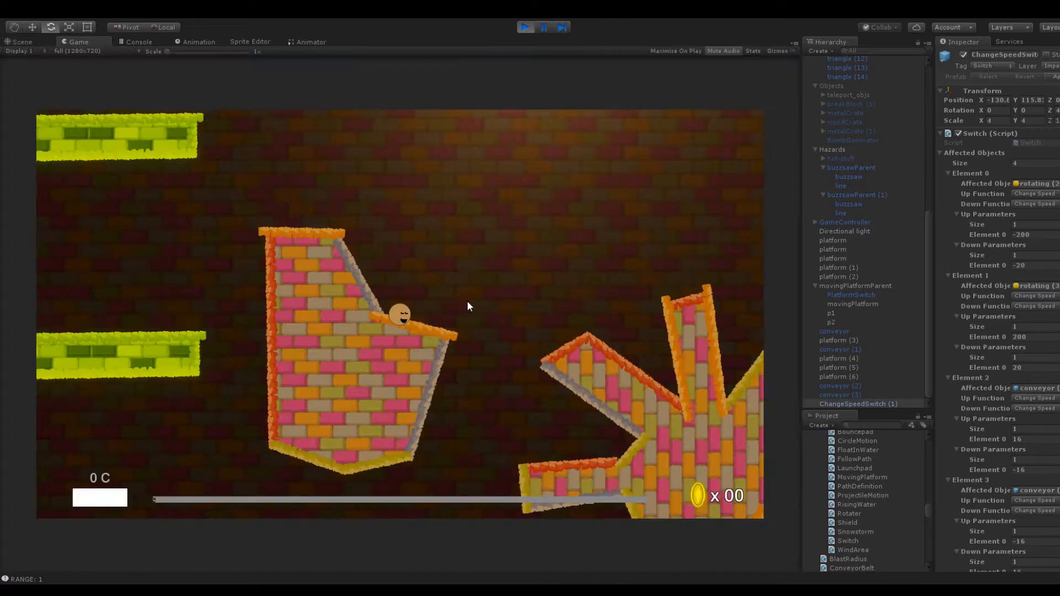
drag(401, 316, 415, 387)
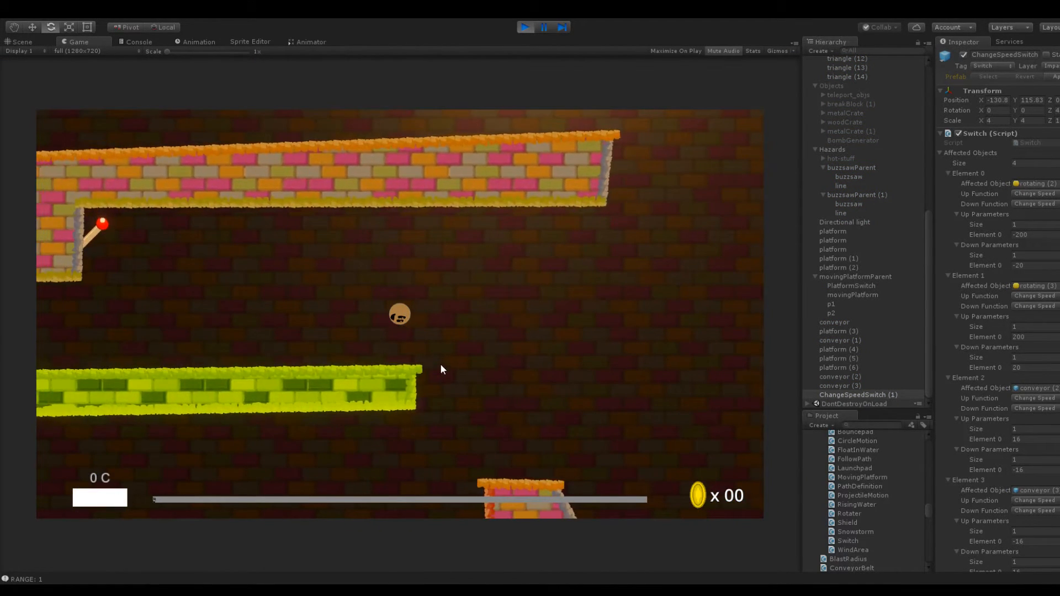
drag(407, 324, 427, 410)
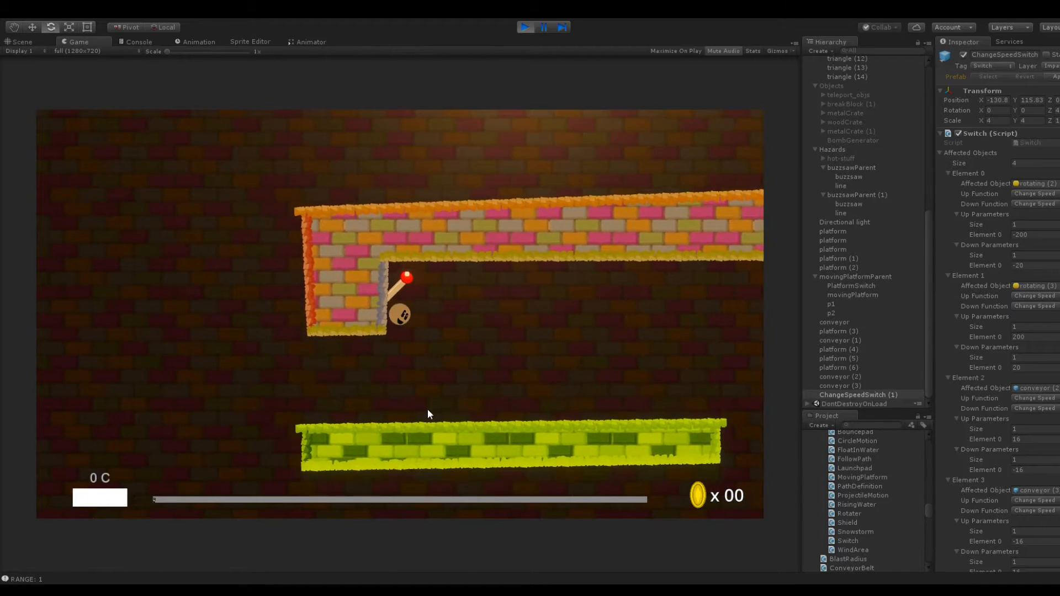
drag(413, 329, 519, 409)
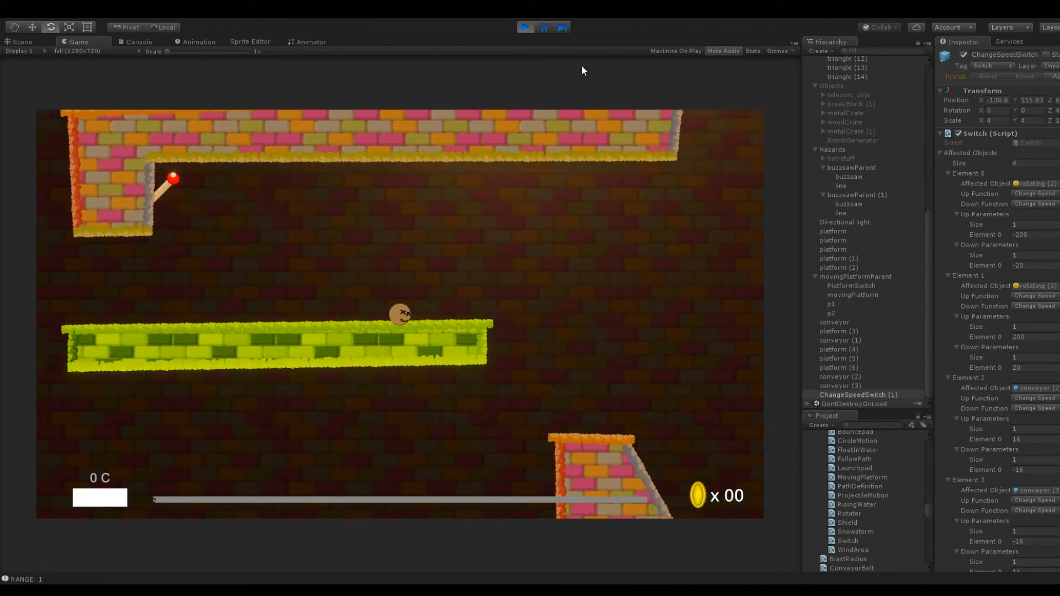
During playback, rotate the switch about Z to point downward, test hitting it with the snowball, and stop playback
click(544, 27)
click(1056, 111)
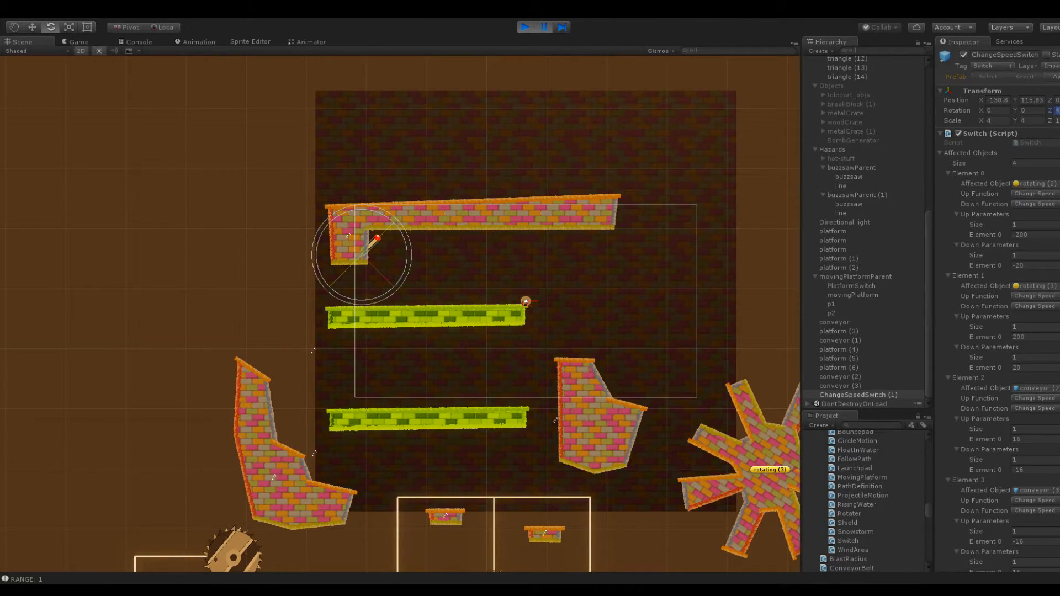
click(544, 27)
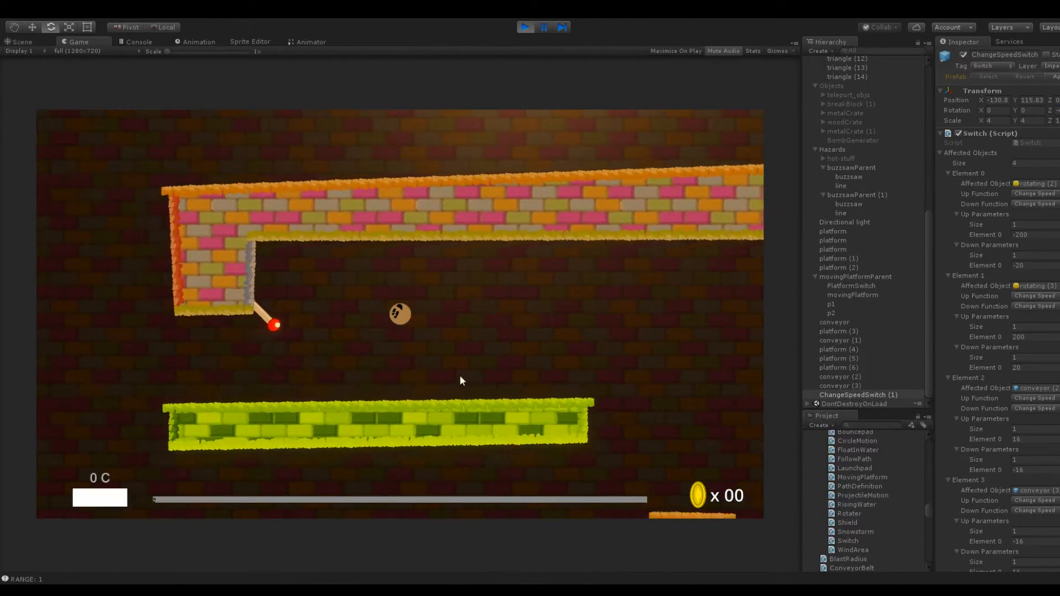
drag(398, 318, 489, 379)
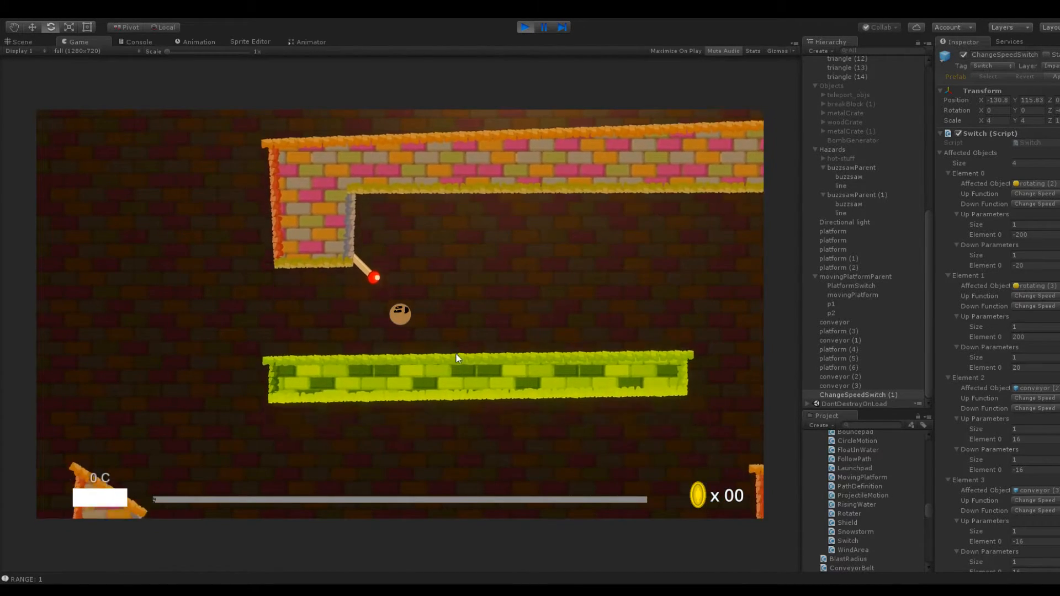
drag(402, 318, 522, 351)
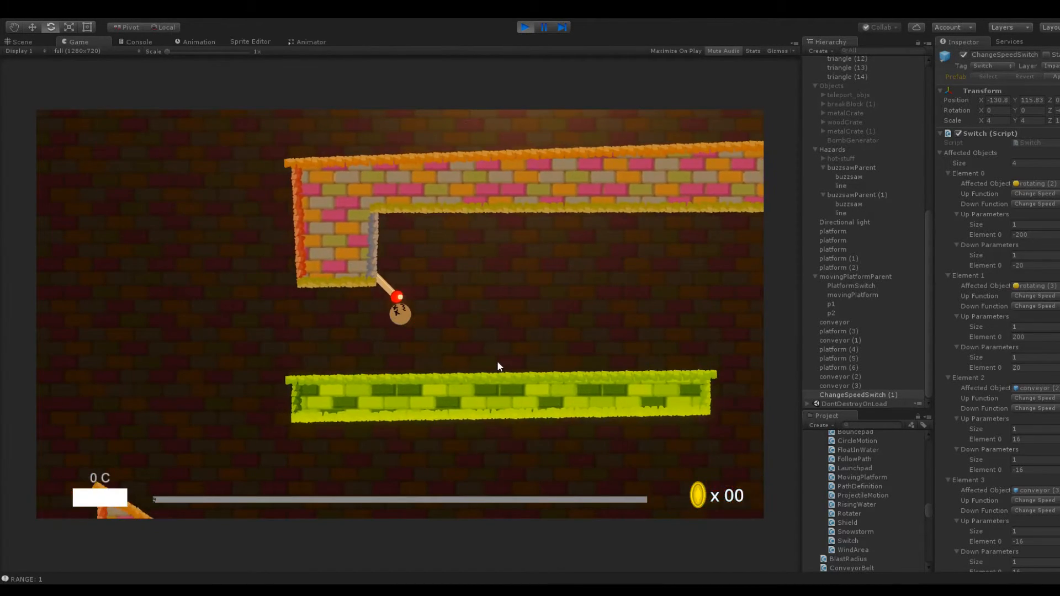
click(525, 27)
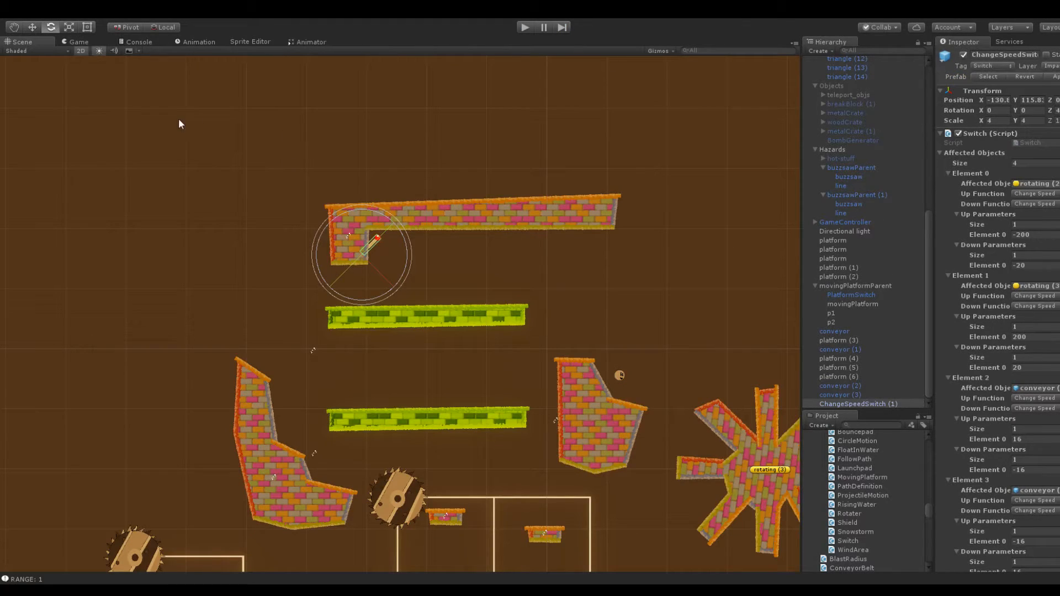
Select the original speed switch lower in the level to examine its rotation, scale and parameters
scroll(428, 284, down, 6)
middle_drag(454, 336, 489, 107)
scroll(434, 347, up, 9)
click(415, 341)
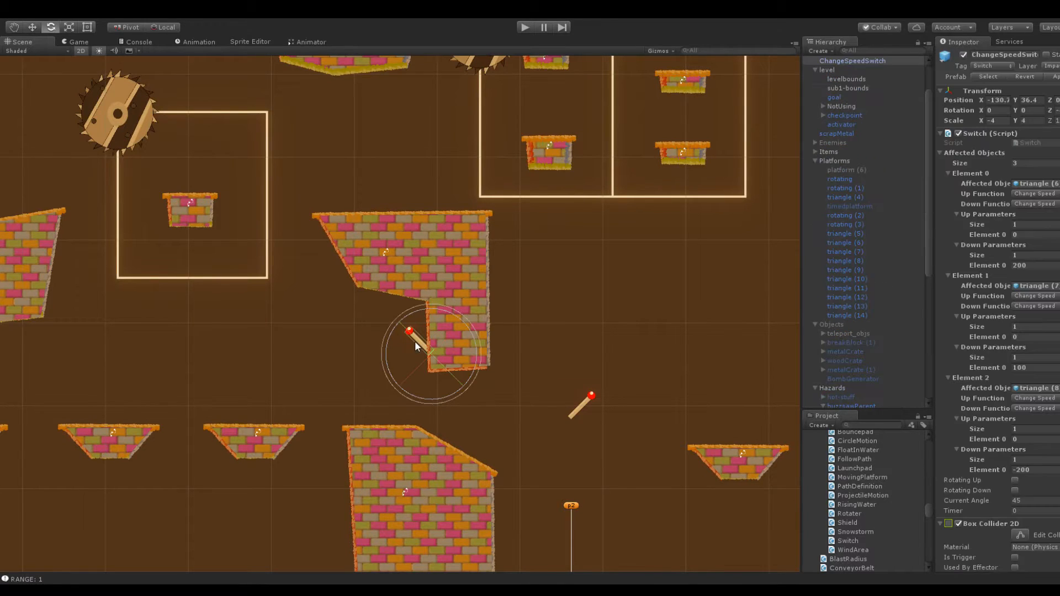
Move the inner corner vertex of the platform beside the conveyors up and inward, steepening the slope below its flat top
scroll(415, 340, down, 4)
middle_drag(452, 226, 384, 420)
scroll(449, 319, up, 10)
click(534, 343)
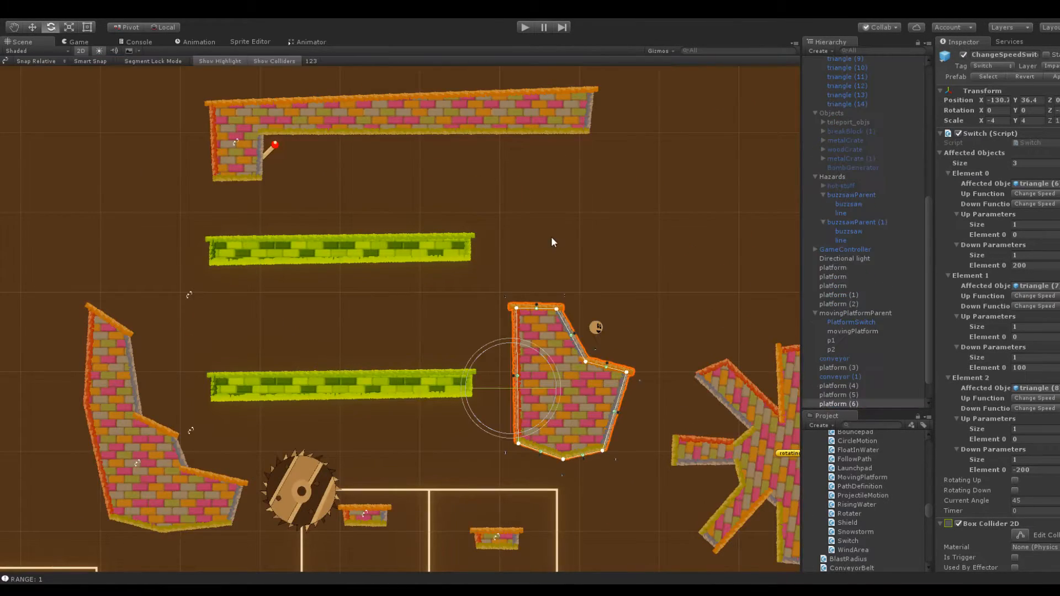
middle_drag(560, 243, 449, 236)
scroll(470, 256, up, 1)
scroll(469, 256, up, 3)
drag(521, 376, 500, 361)
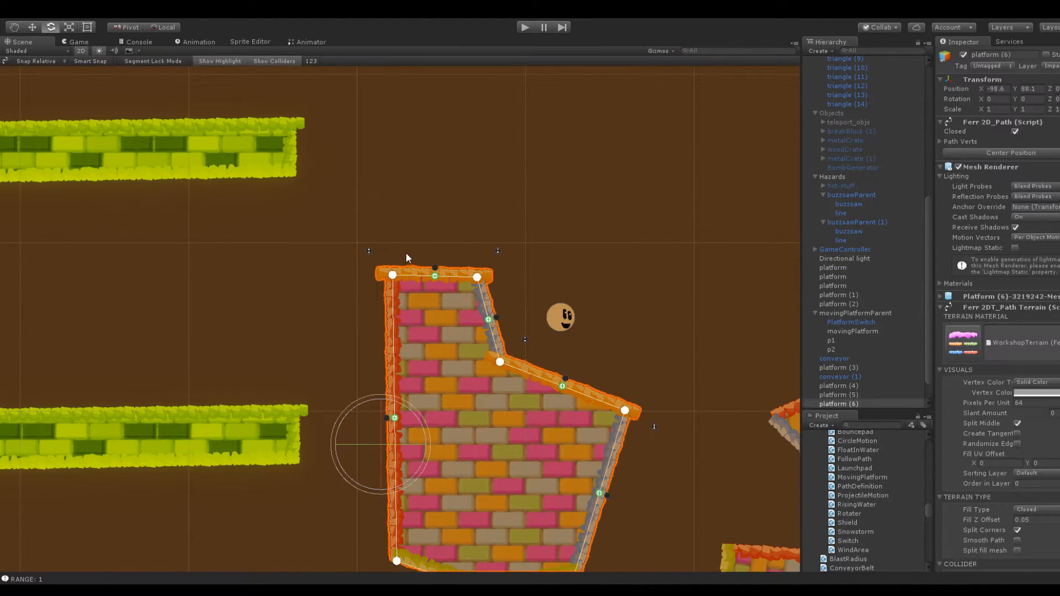
Move the upper outer corner vertex of the platform beside the conveyors down and outward, turning its flat top into a slope
middle_drag(277, 214, 538, 260)
scroll(539, 260, down, 5)
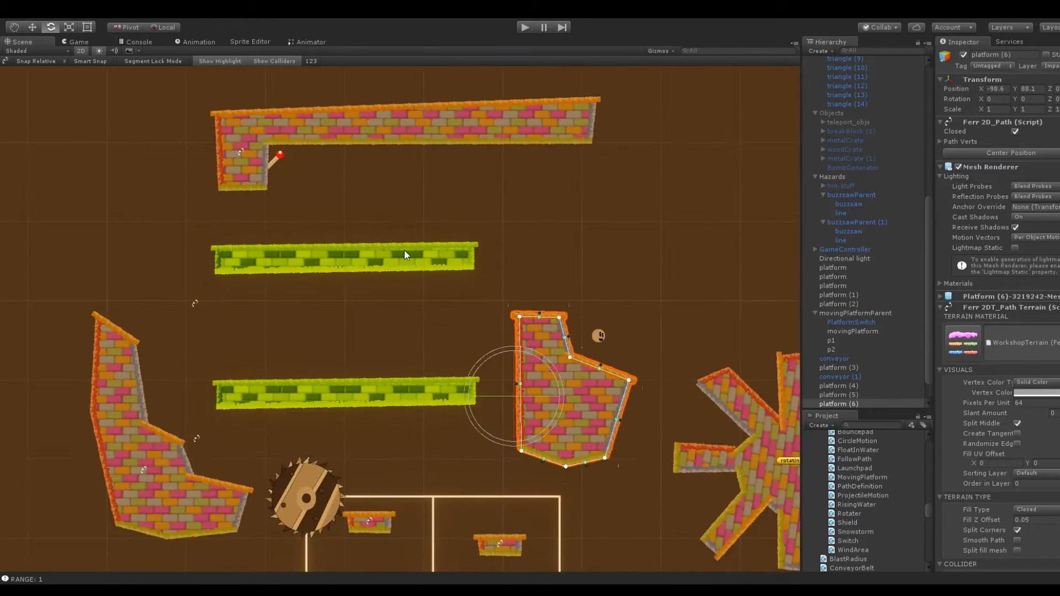
click(404, 250)
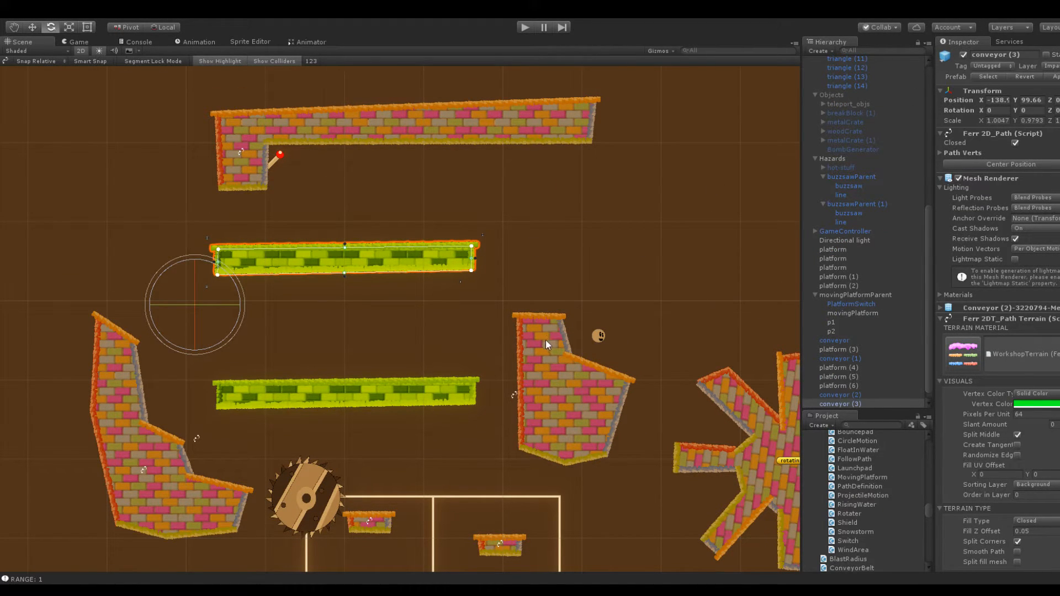
click(533, 319)
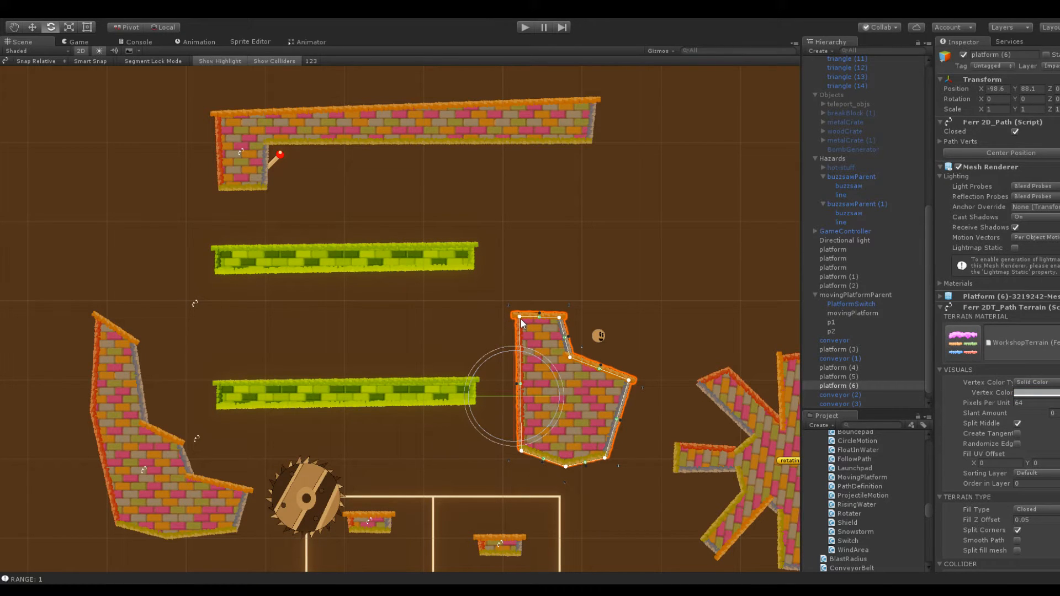
drag(520, 316, 502, 339)
click(532, 263)
Lower the upper conveyor, the L-shaped platform and its speed switch, placing the switch at Y 110.7
click(458, 257)
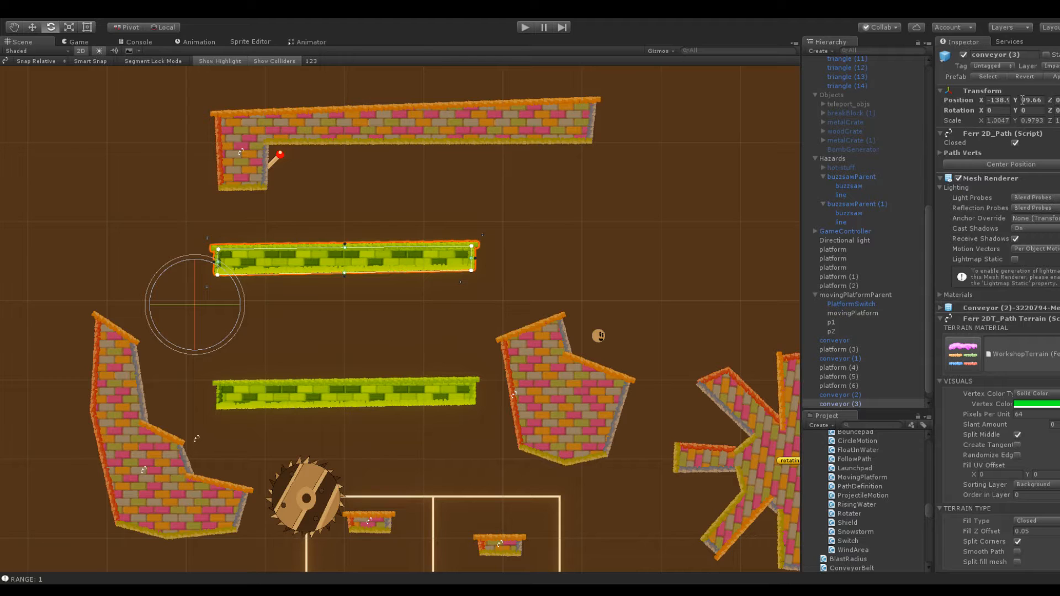
mouse_move(1011, 98)
mouse_down()
mouse_move(963, 97)
mouse_move(1003, 99)
mouse_up()
click(282, 153)
scroll(863, 343, down, 1)
click(850, 403)
scroll(997, 342, down, 10)
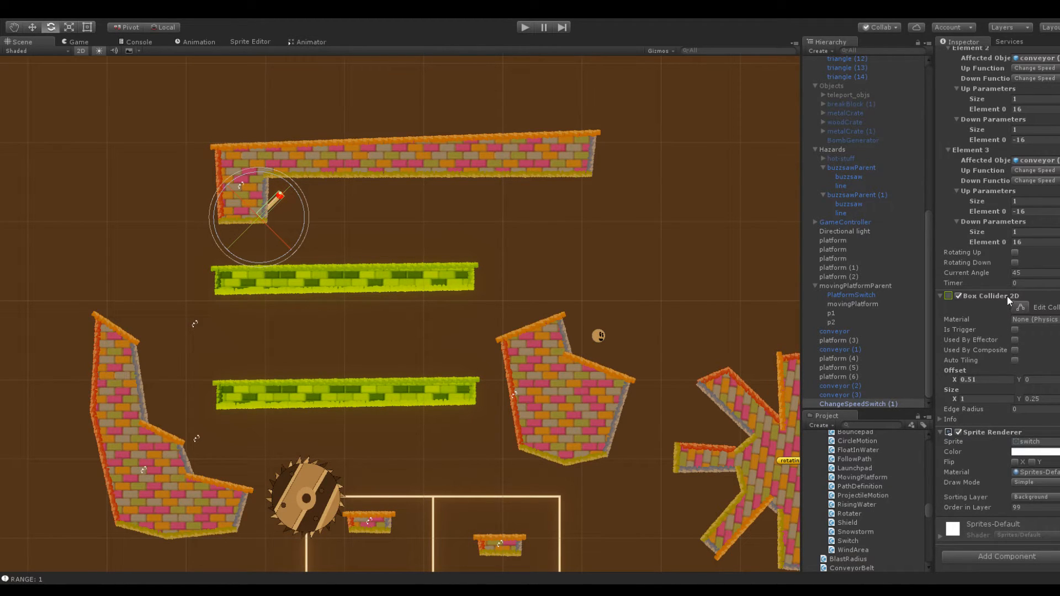
scroll(1008, 230, up, 10)
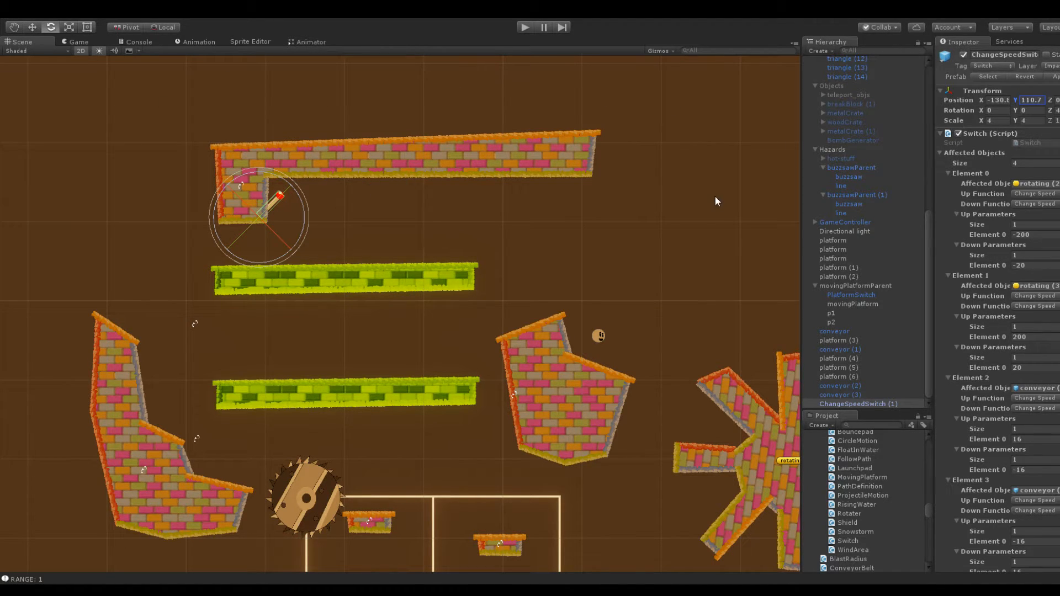
Examine the new speed switch's affected objects and compare its orientation and parameters with the original switch lower in the level
scroll(993, 216, down, 8)
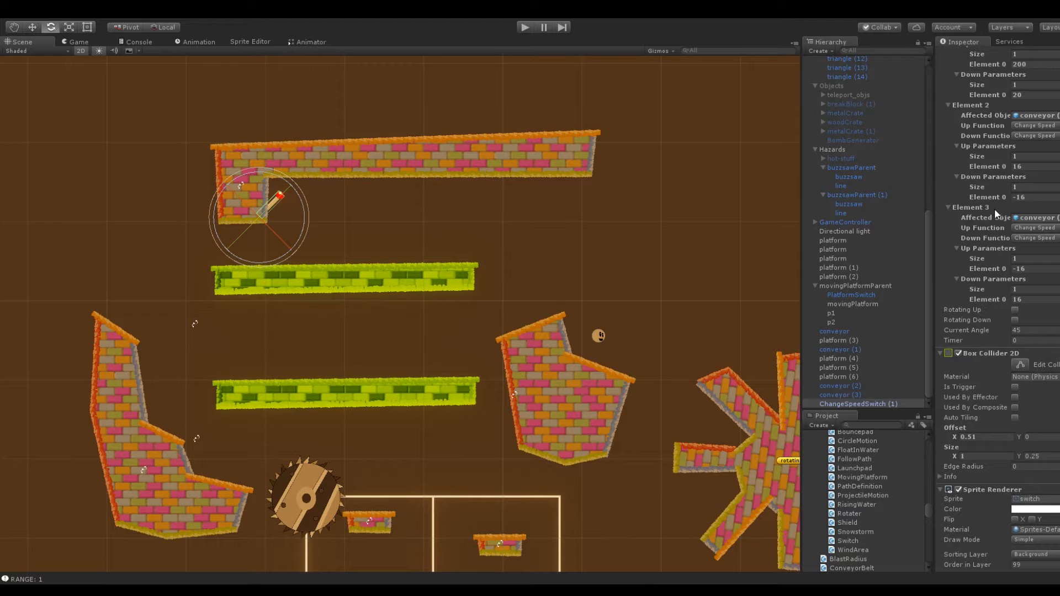
scroll(777, 187, down, 10)
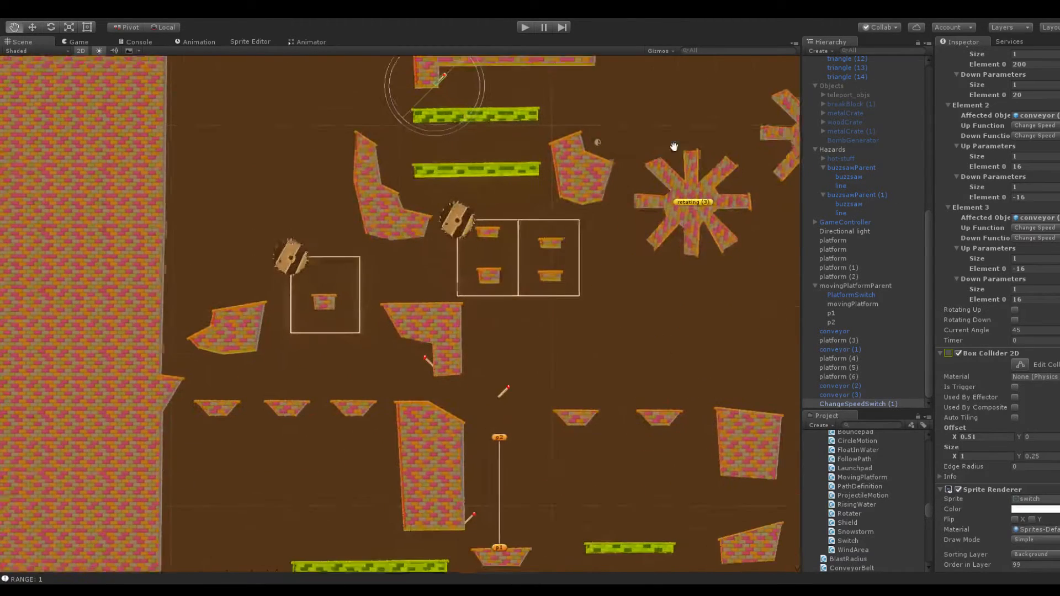
scroll(436, 360, up, 8)
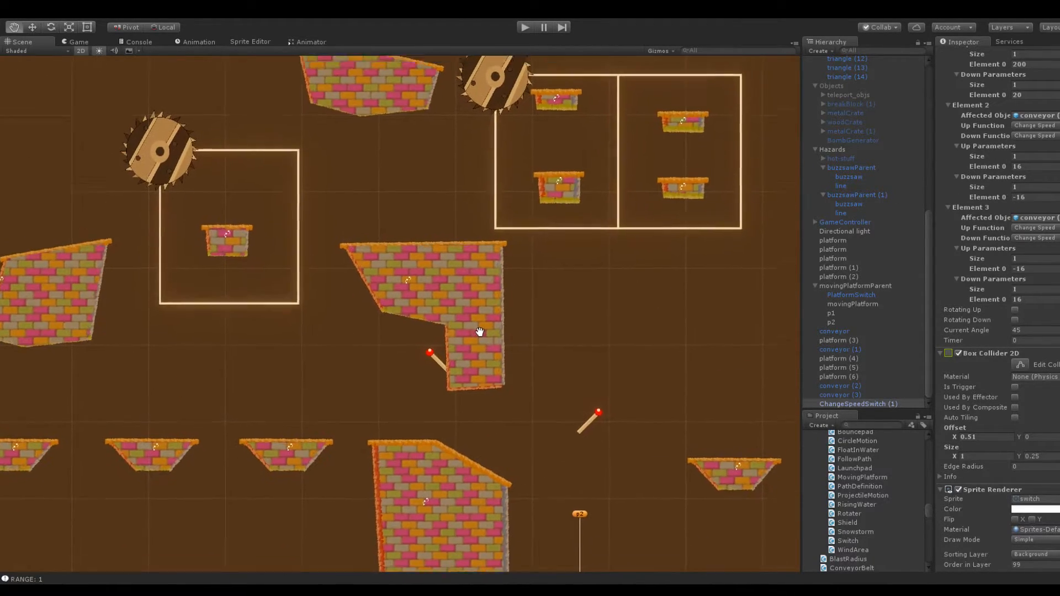
click(438, 389)
scroll(605, 207, down, 3)
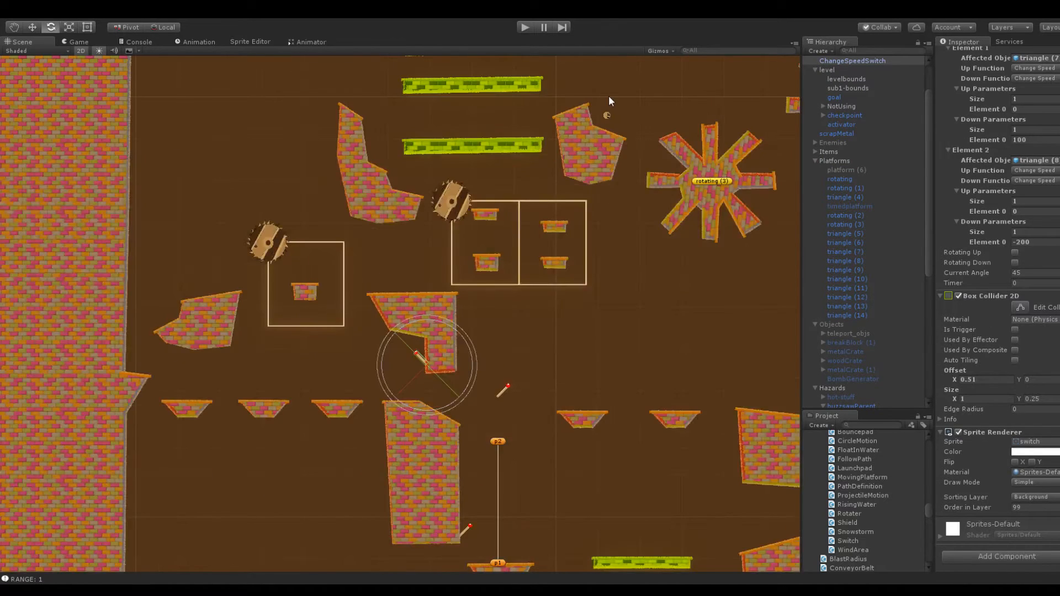
middle_drag(608, 102, 520, 315)
scroll(422, 281, up, 4)
click(299, 215)
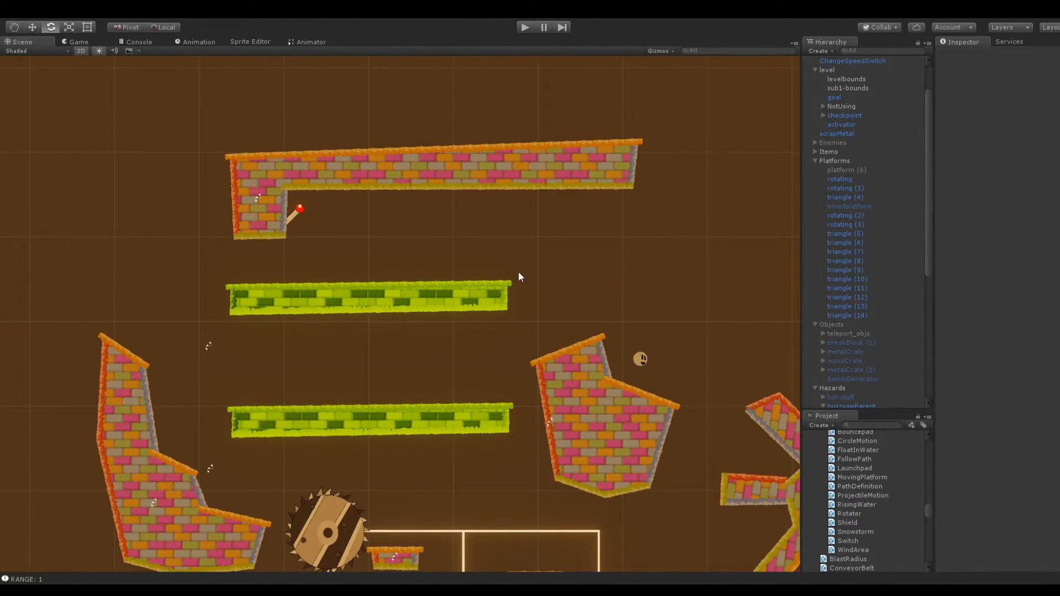
scroll(611, 393, down, 4)
middle_drag(612, 394, 570, 113)
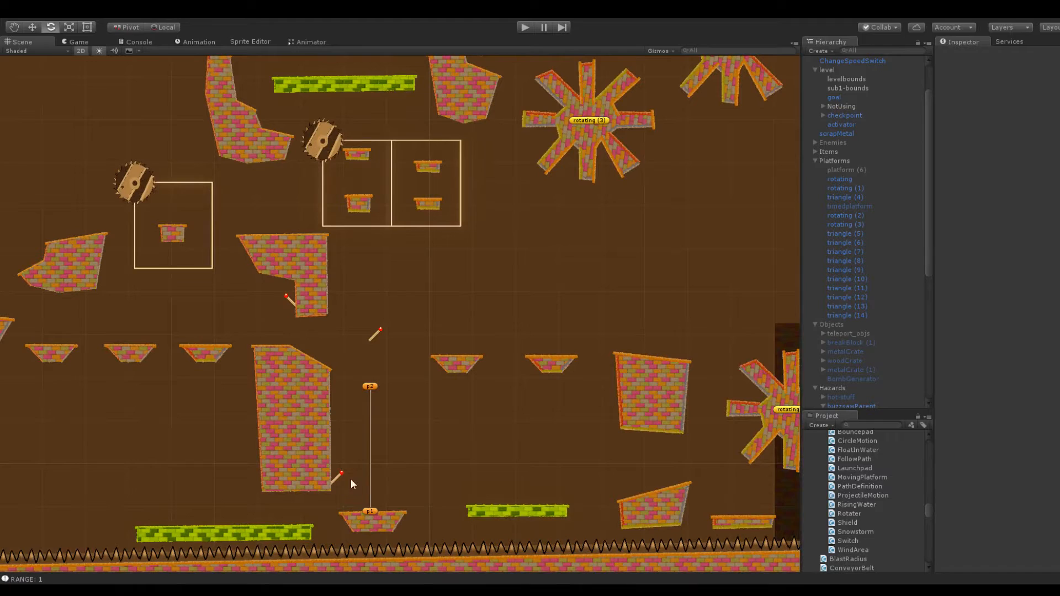
middle_drag(307, 314, 443, 407)
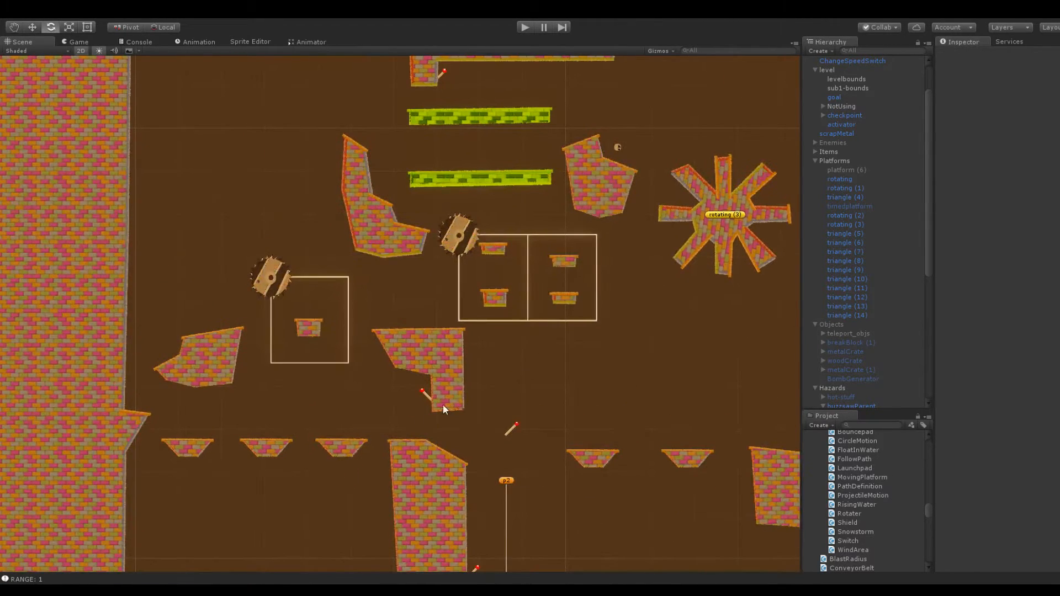
middle_drag(508, 205, 431, 310)
scroll(466, 322, up, 5)
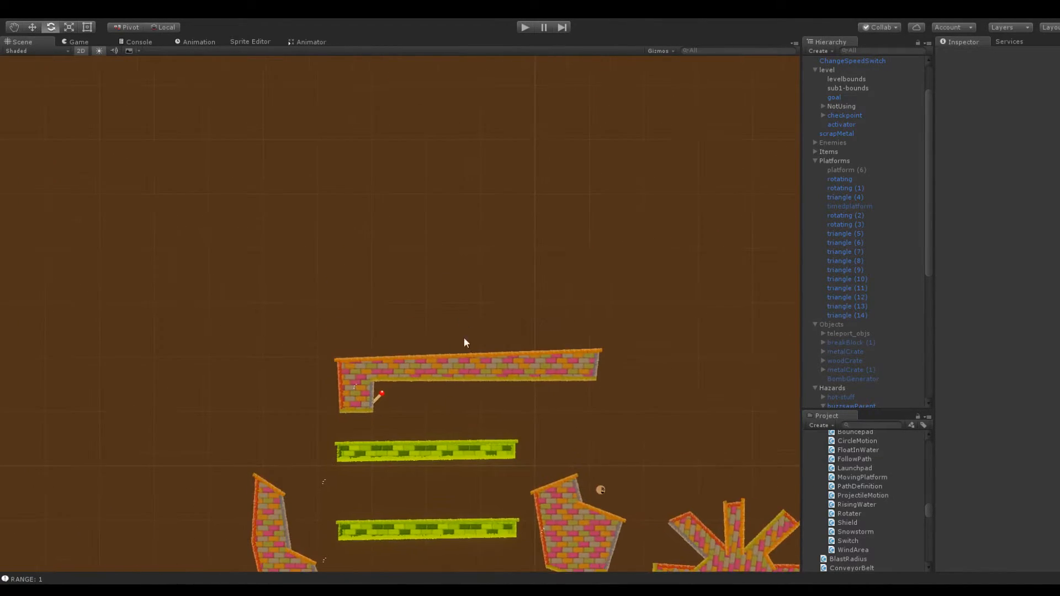
Mirror the switch under the L-shaped platform with X scale -4 and move it out to X -114.4 above the upper conveyor
middle_drag(438, 379, 433, 173)
click(336, 311)
key(e)
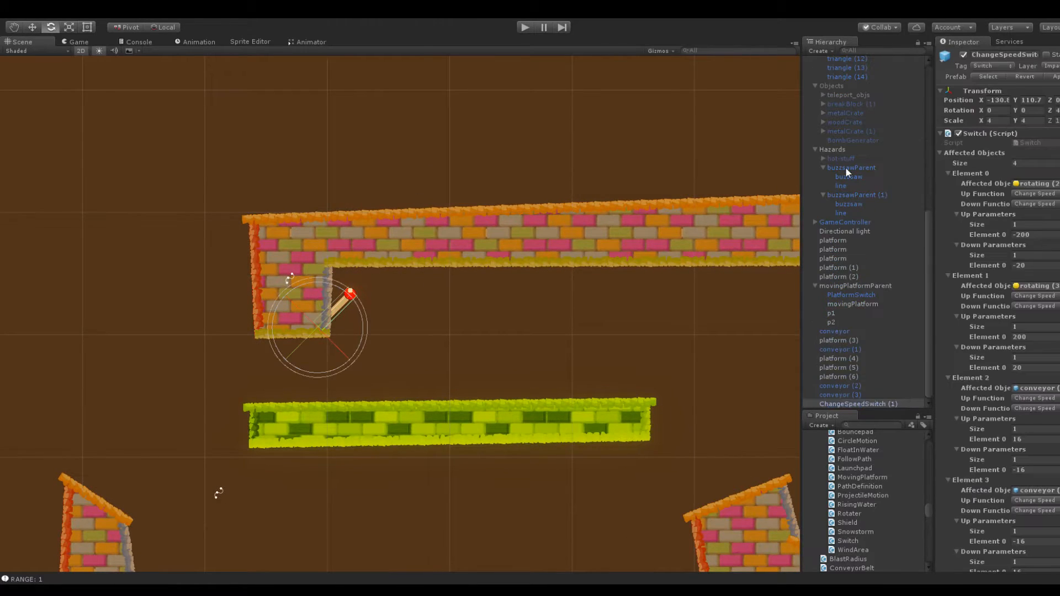
text(-4)
drag(980, 98, 1046, 110)
Playtest hitting the mirrored switch with the snowball from the upper conveyor, and stop playback
click(524, 28)
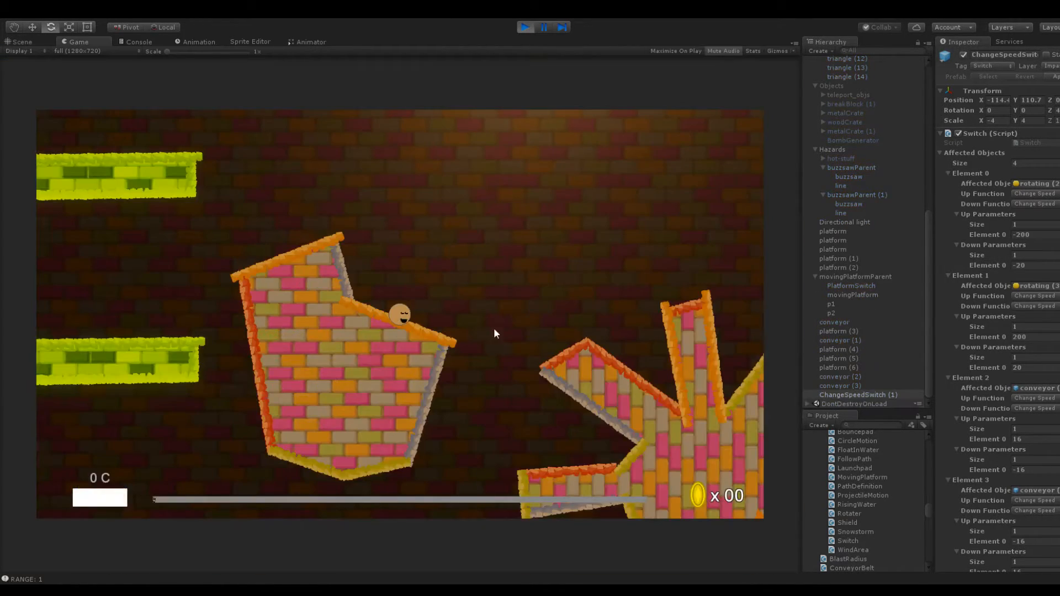
drag(419, 404, 419, 400)
drag(450, 362, 516, 388)
drag(427, 337, 446, 263)
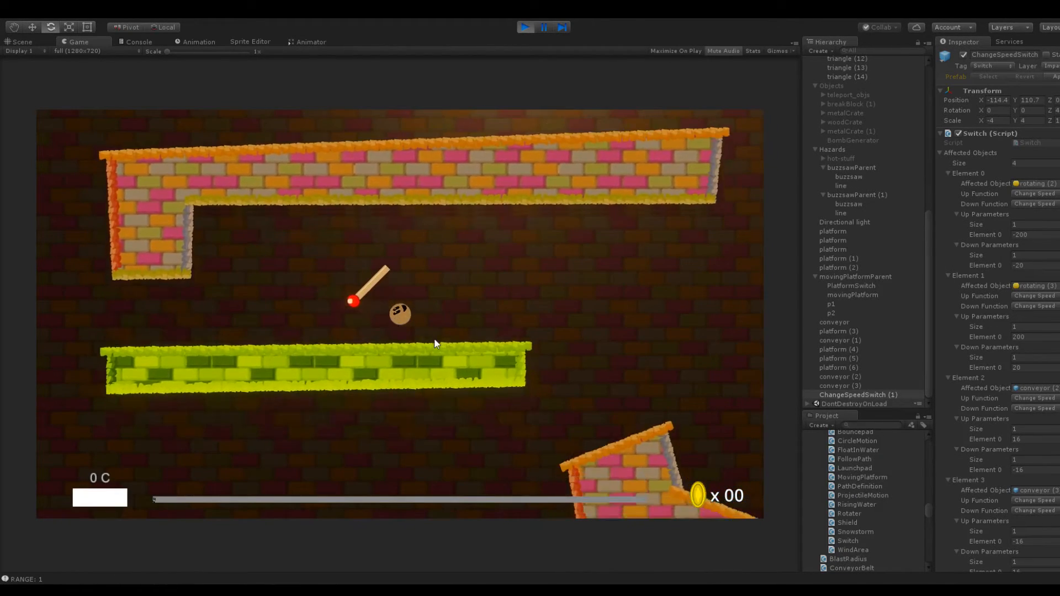
drag(498, 410, 484, 384)
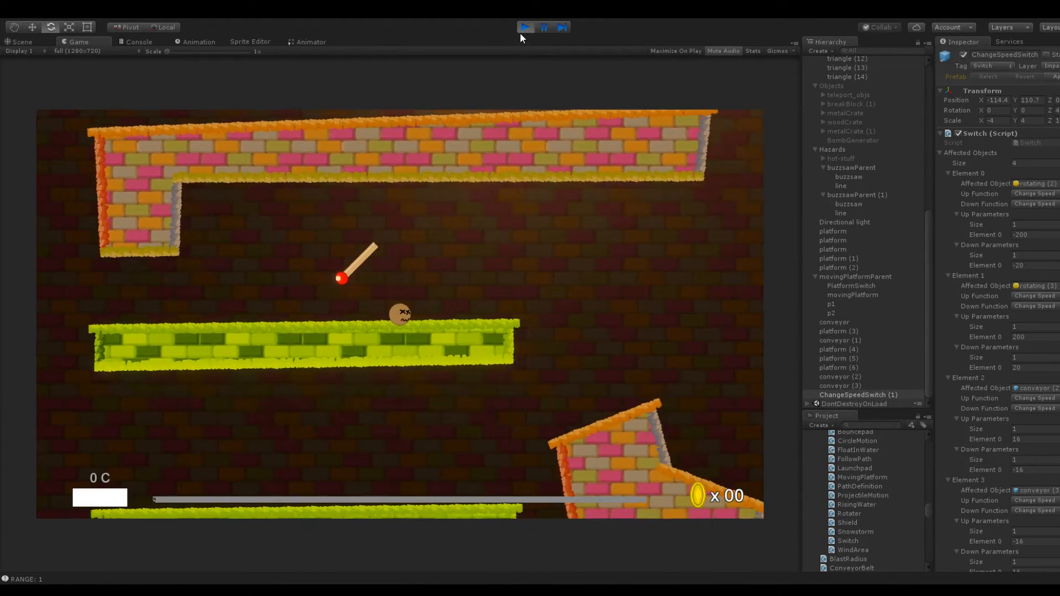
click(521, 31)
Set the mirrored switch's Z rotation to -45, playtest hitting it with the snowball, and stop playback
scroll(436, 367, down, 5)
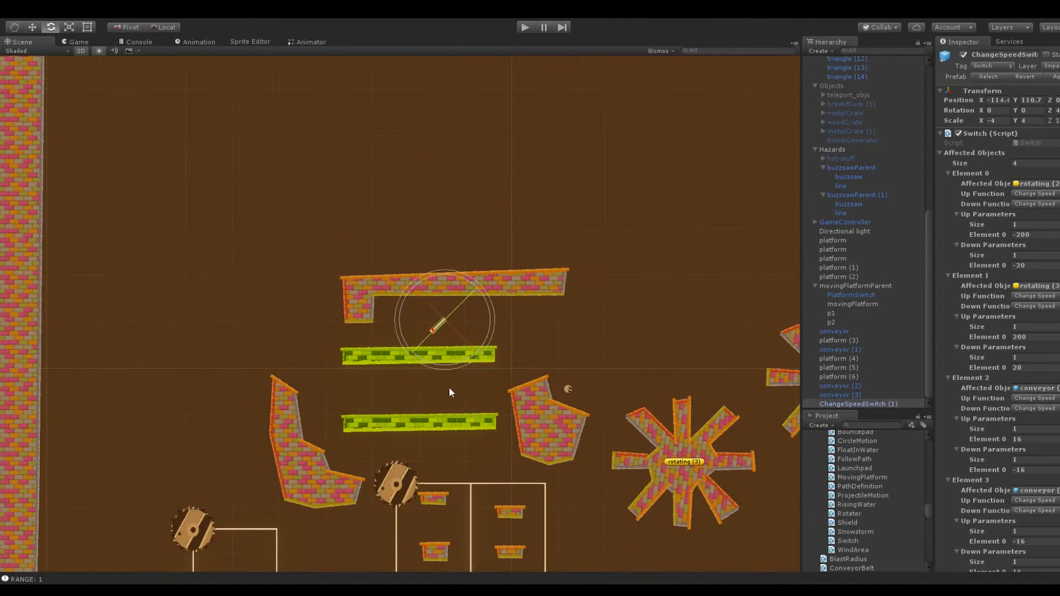
text(-45)
click(525, 27)
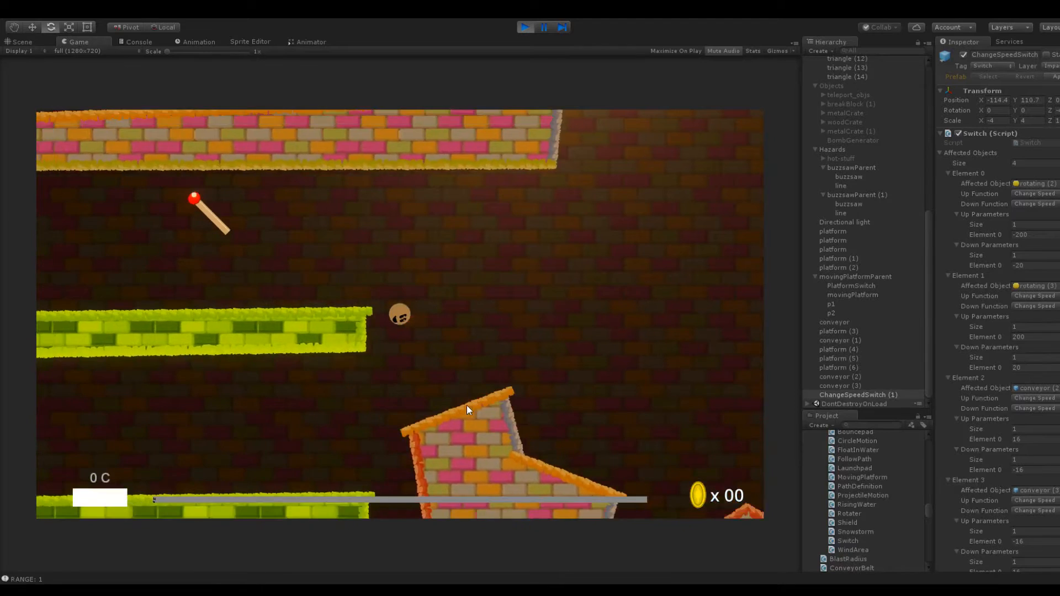
drag(404, 329, 273, 363)
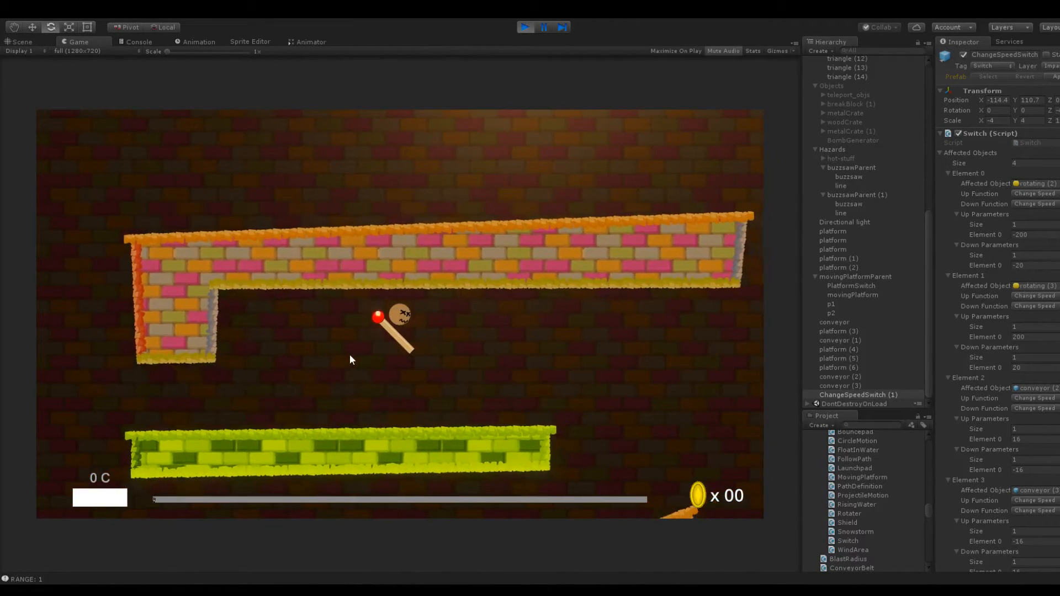
drag(405, 349, 501, 374)
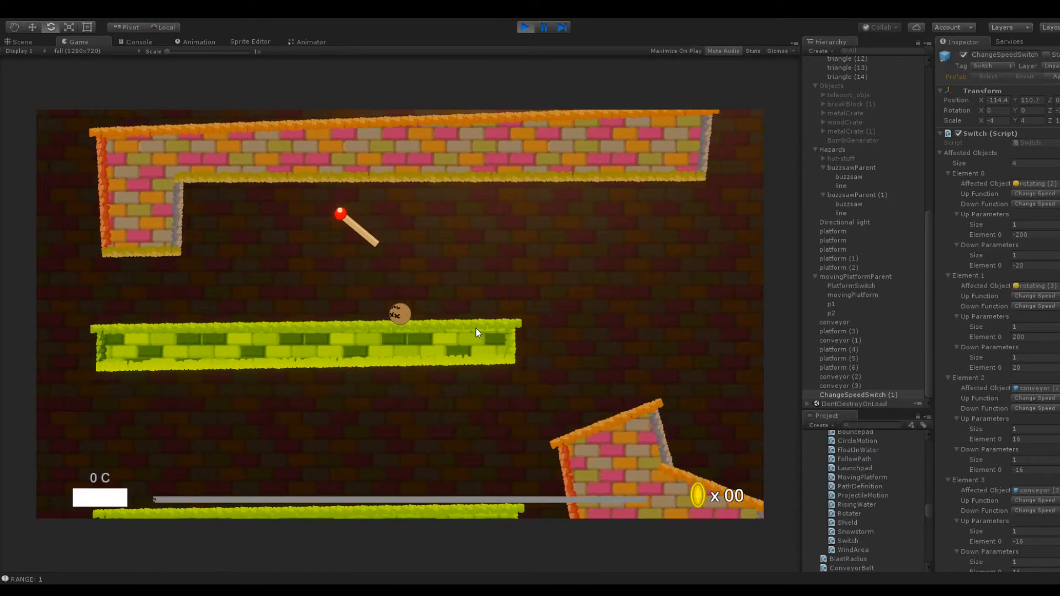
click(527, 27)
Set the switch's X scale to 4 and Z rotation to 45, and move it against the L-shaped platform at X -130.6
scroll(394, 221, up, 4)
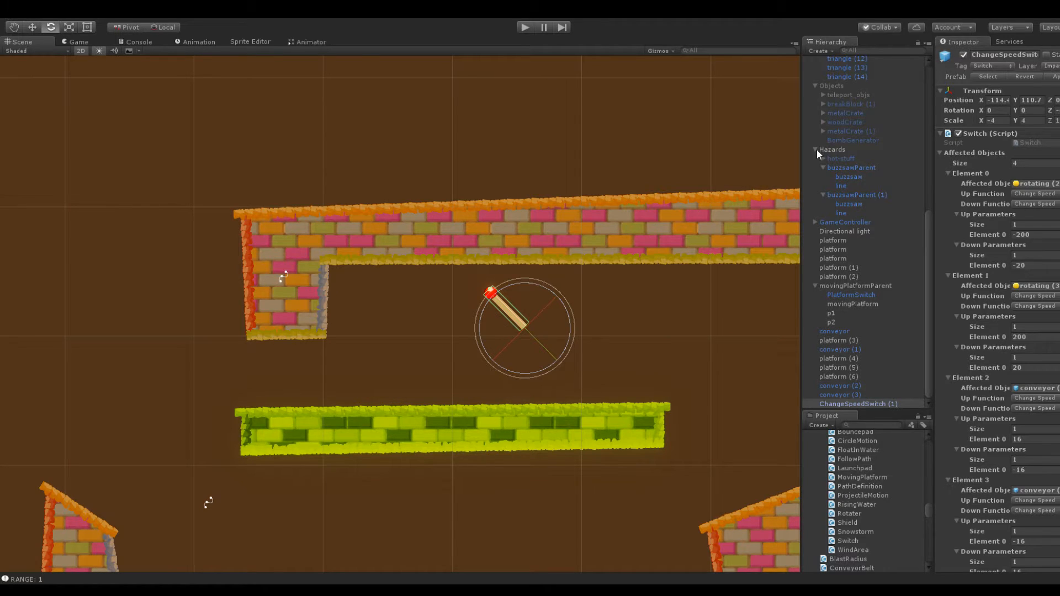
click(1002, 119)
text(4)
click(1056, 111)
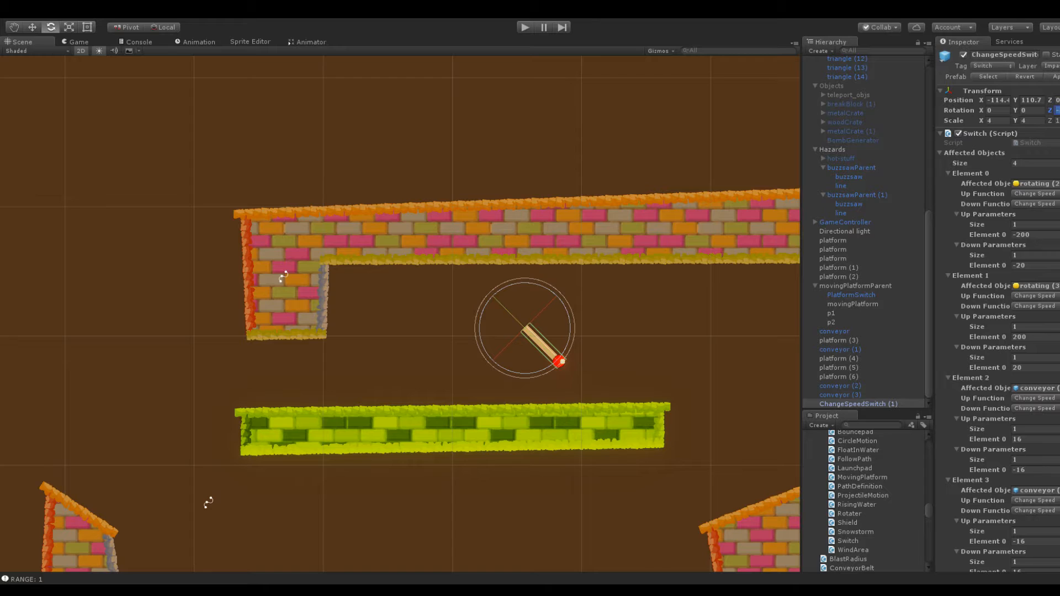
text(45)
drag(983, 99, 670, 129)
click(508, 133)
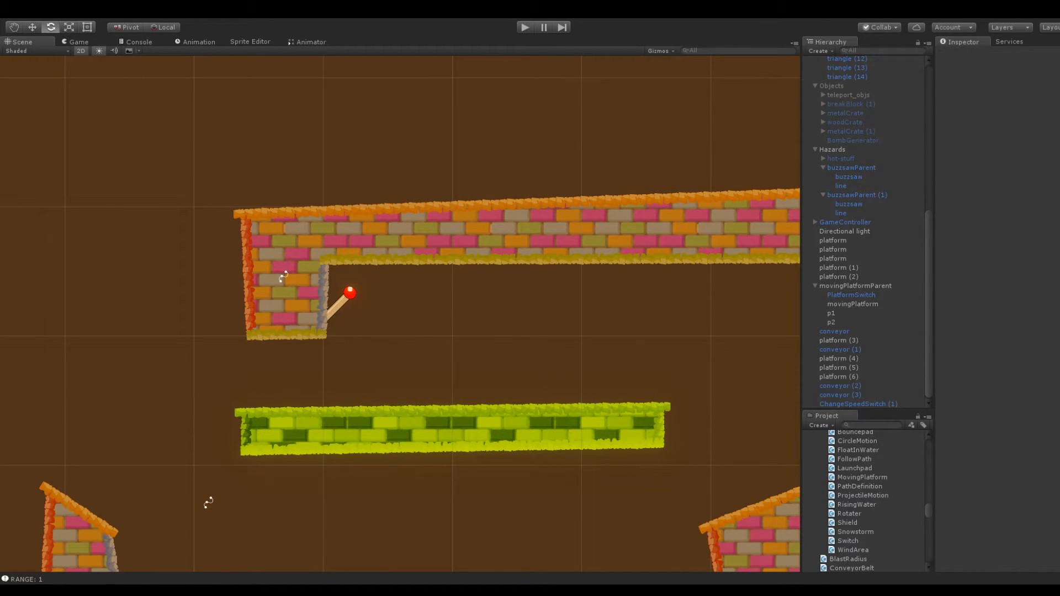
Open the Switch script of the speed switch under the L-shaped platform in MonoDevelop
click(352, 296)
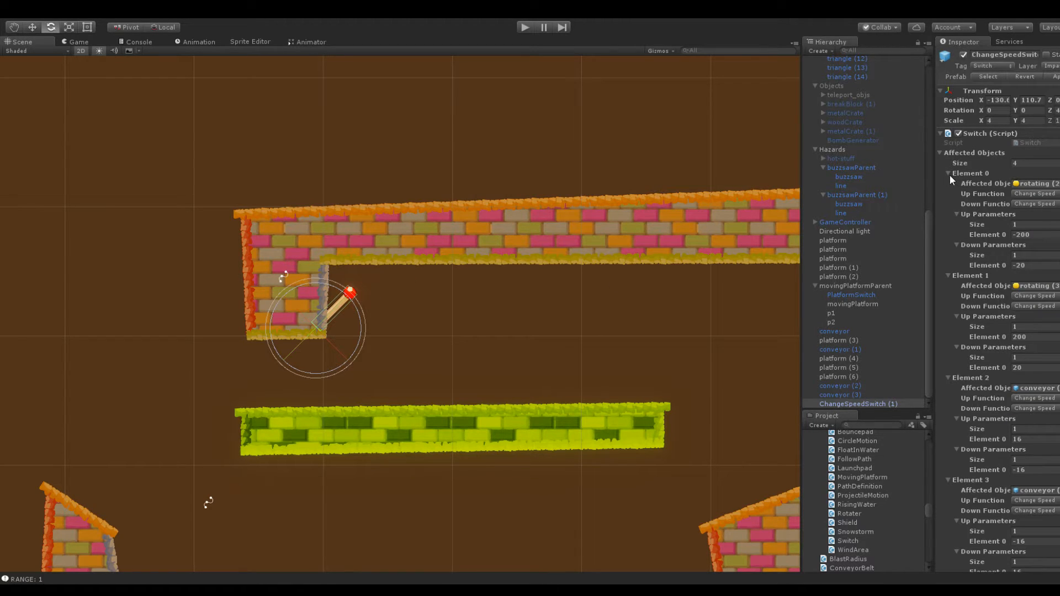
click(939, 153)
click(1027, 142)
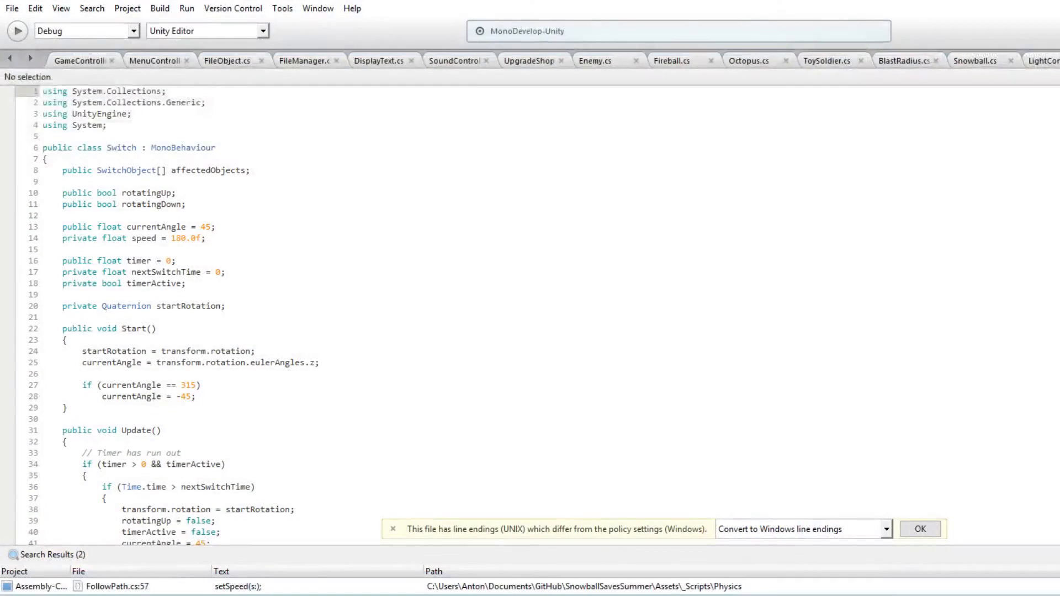
click(616, 317)
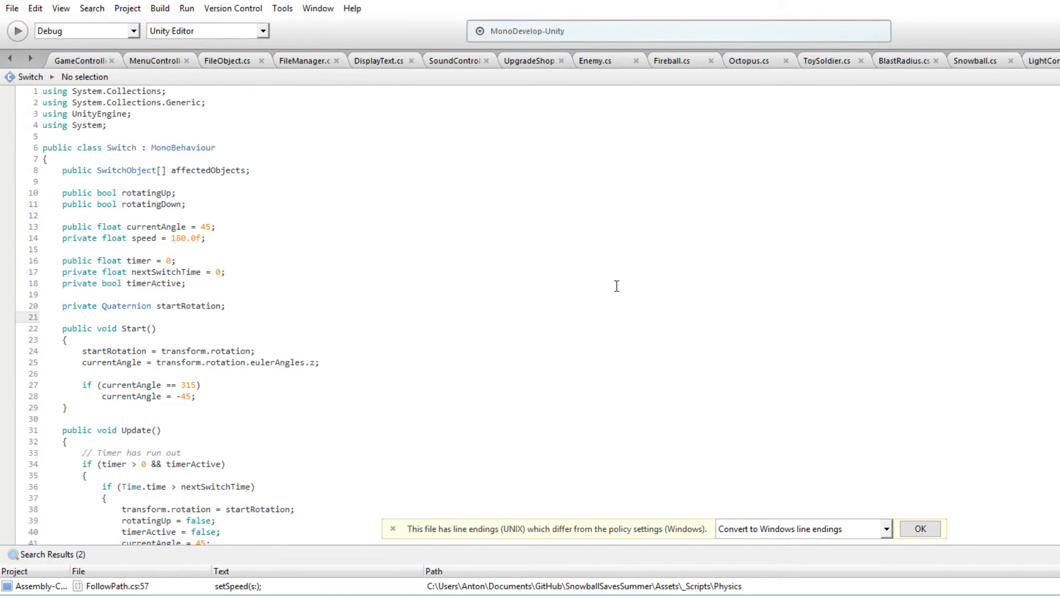
Examine how the Switch script handles rotation in Start, Update and OnImpact, especially the 45 and -45 angle checks
scroll(217, 316, down, 3)
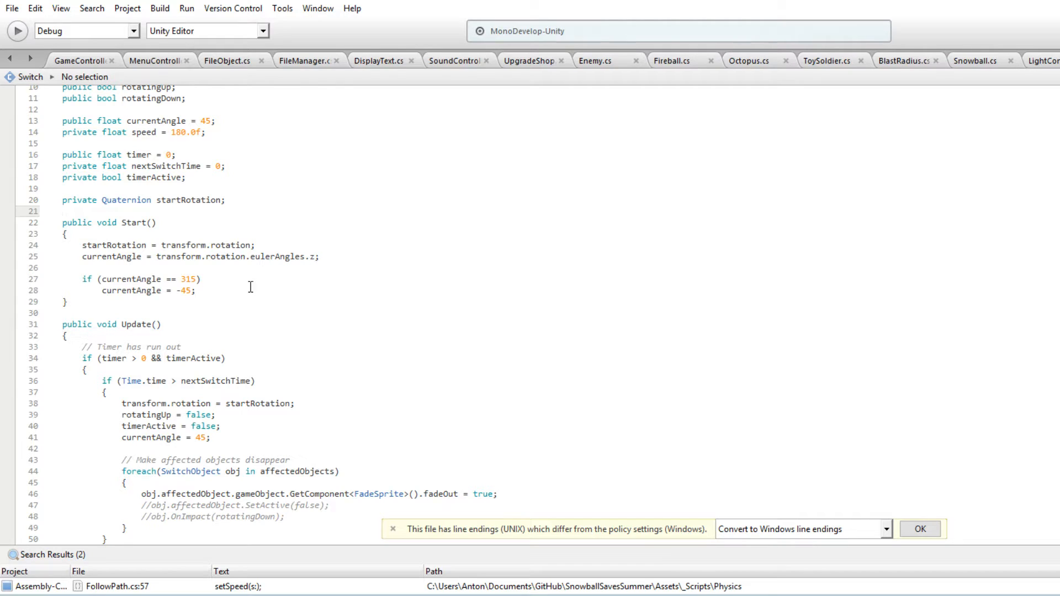
scroll(252, 287, down, 2)
scroll(252, 280, down, 3)
scroll(252, 280, down, 4)
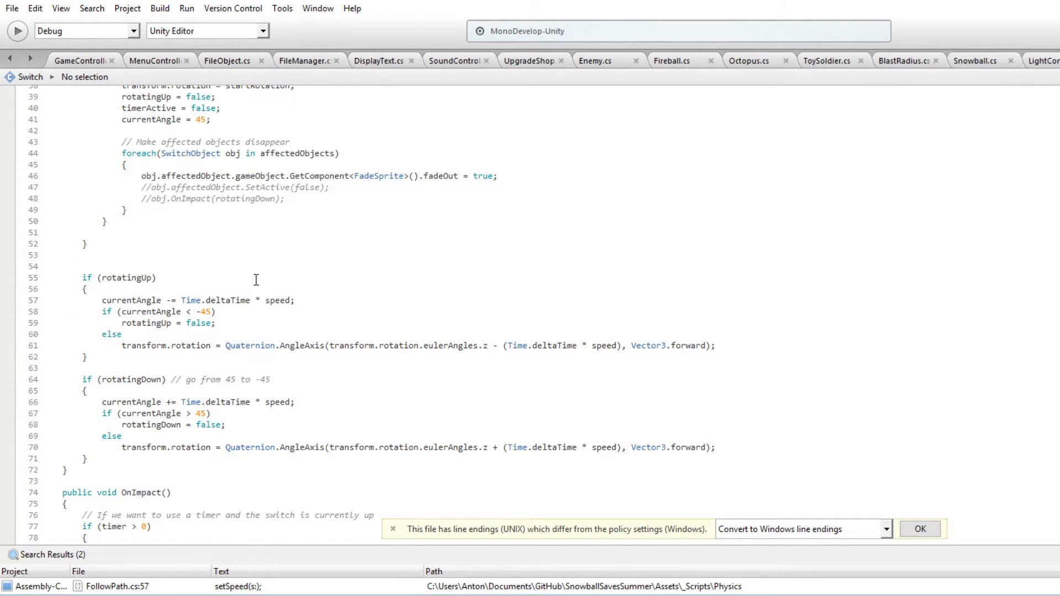
scroll(255, 285, down, 8)
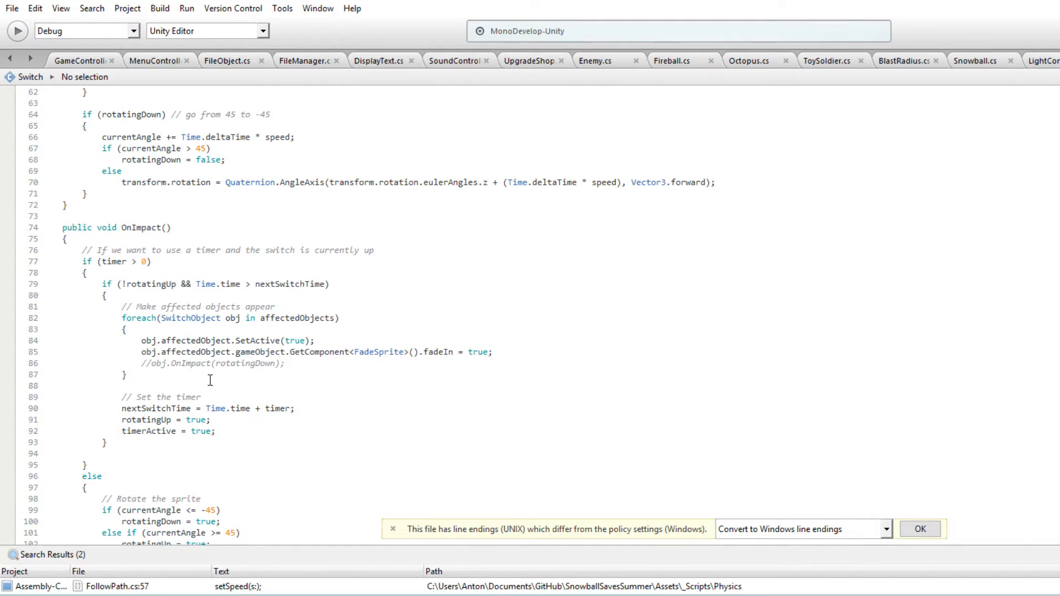
scroll(206, 379, down, 3)
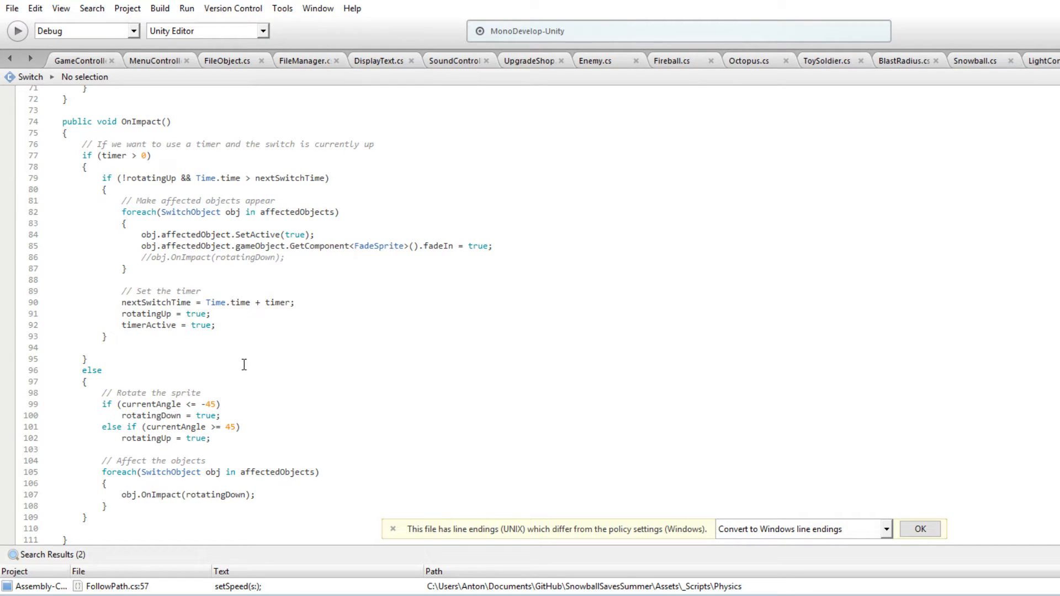
double_click(210, 404)
double_click(230, 426)
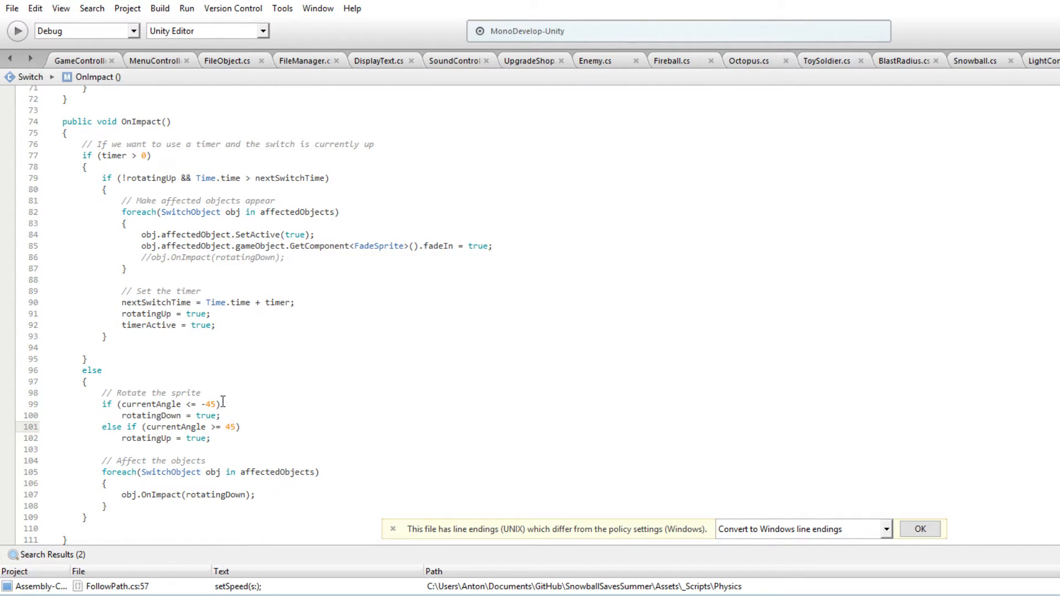
click(209, 404)
Add an empty public int method named GetRotationBasedOnDirection() between Update and OnImpact in the Switch script
scroll(209, 404, up, 6)
click(96, 313)
key(Return)
key(Return)
text(public)
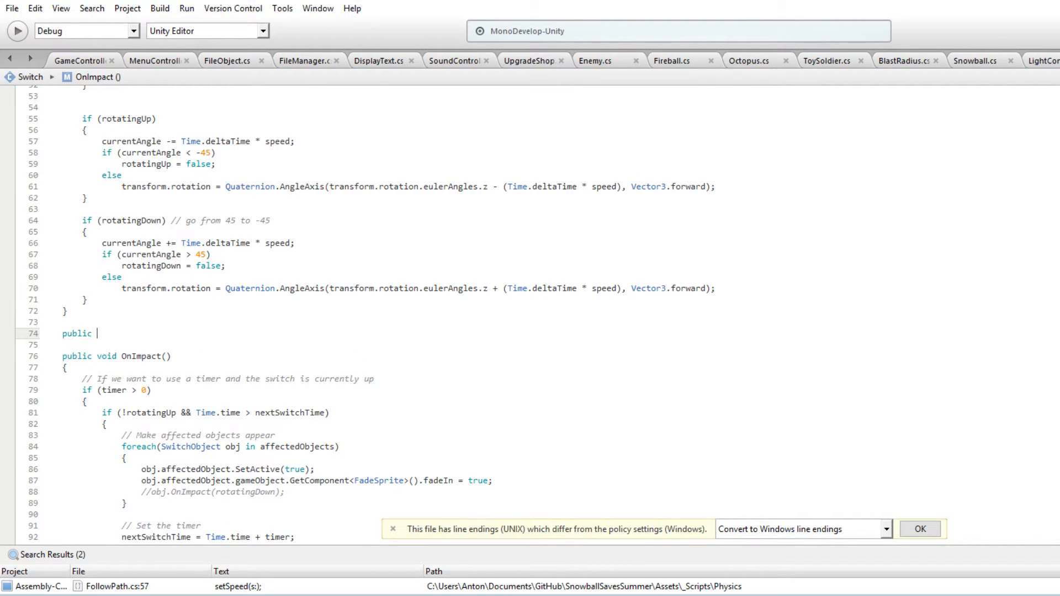
text( int)
text( Get)
text(Z)
text(Axis)
key(BackSpace)
key(BackSpace)
key(BackSpace)
key(BackSpace)
text(Rotati)
key(BackSpace)
key(BackSpace)
key(BackSpace)
key(BackSpace)
key(BackSpace)
key(BackSpace)
key(BackSpace)
key(BackSpace)
key(BackSpace)
text(RotationBasedOnDirection())
key(Return)
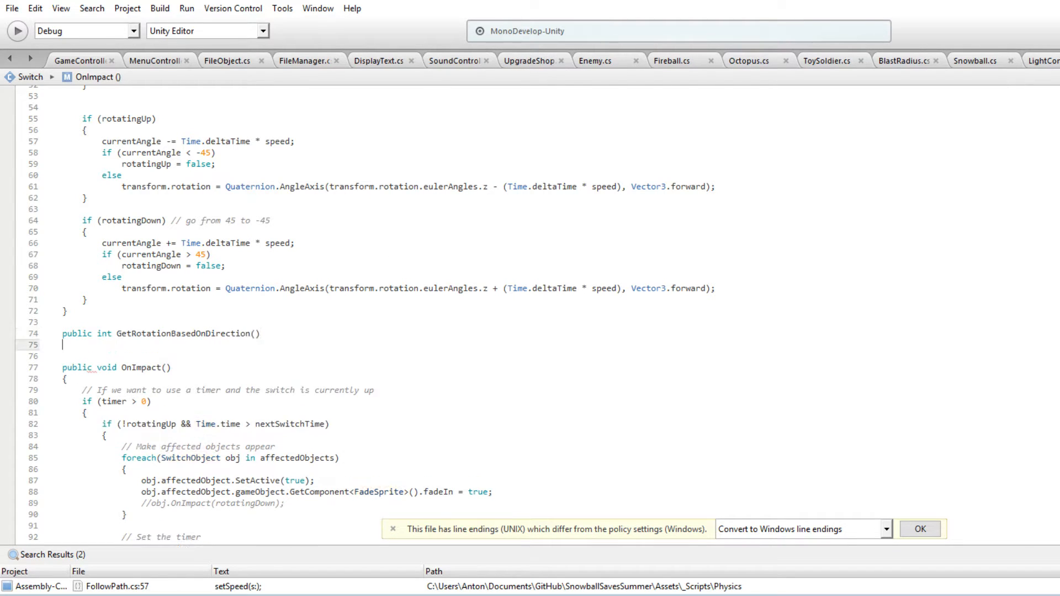
text({)
key(Return)
scroll(255, 296, up, 2)
scroll(254, 296, down, 3)
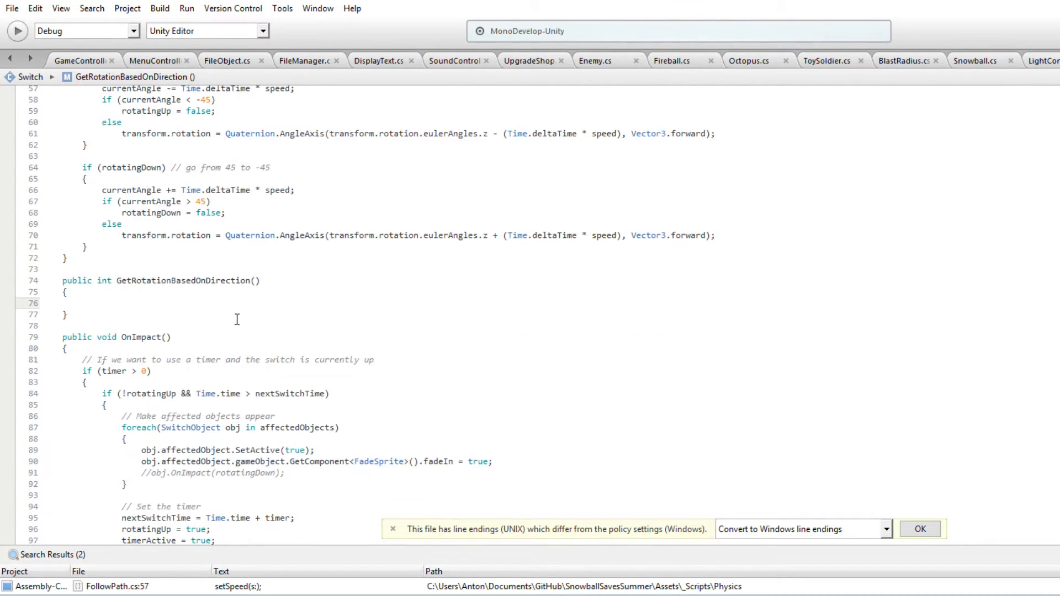
Start GetRotationBasedOnDirection with an if statement checking transform.localScale.x > 1
click(254, 296)
click(282, 314)
click(239, 305)
text(if (transform.localScale.x > 1)
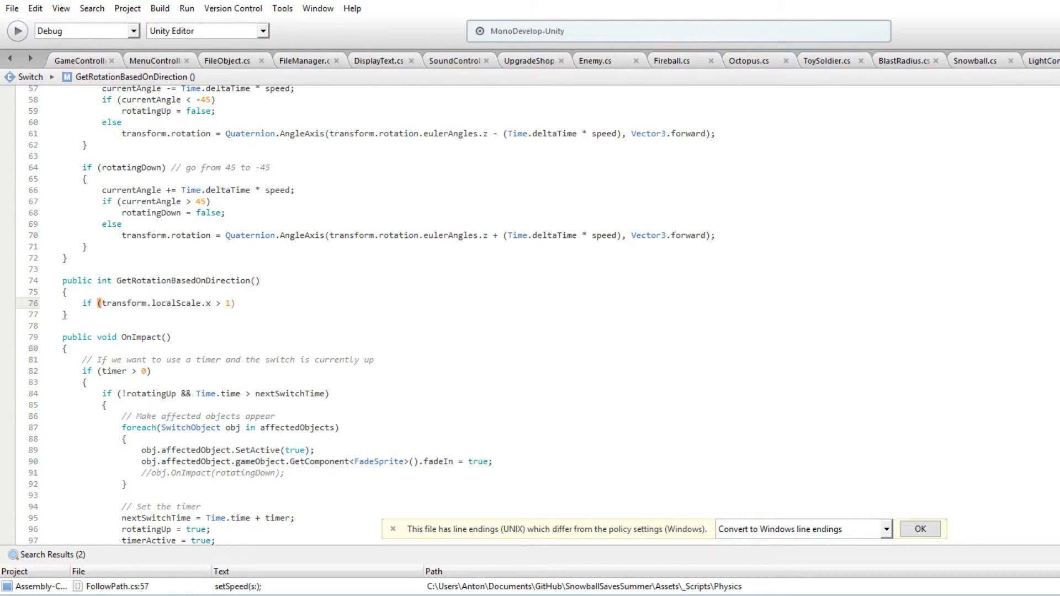
Make the condition compare the X scale against 0, and add braces for the if block and an empty else block
key(End)
key(Return)
text({)
key(Return)
key(Down)
key(Return)
text(else)
key(Return)
text({)
key(Return)
key(Up)
key(Up)
key(Up)
key(Up)
Return 45 in the if block and -45 in the else block of GetRotationBasedOnDirection
text(return )
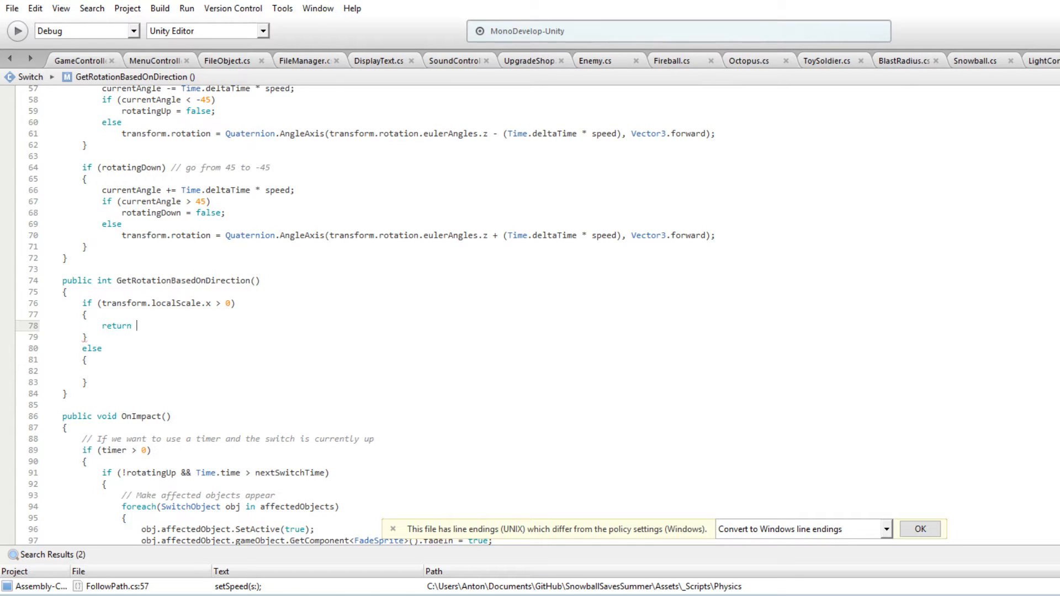
text(45)
key(Down)
key(Down)
key(Down)
key(Down)
text(re)
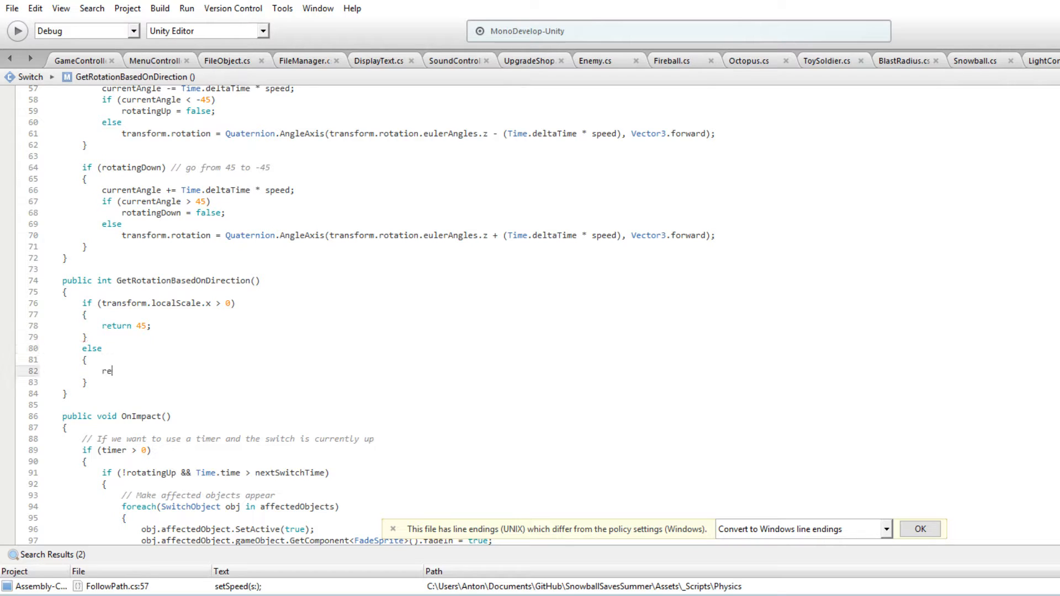
text(turn -45;)
Shorten the name of the GetRotationBasedOnDirection method to GetRotation
scroll(243, 310, down, 3)
click(273, 254)
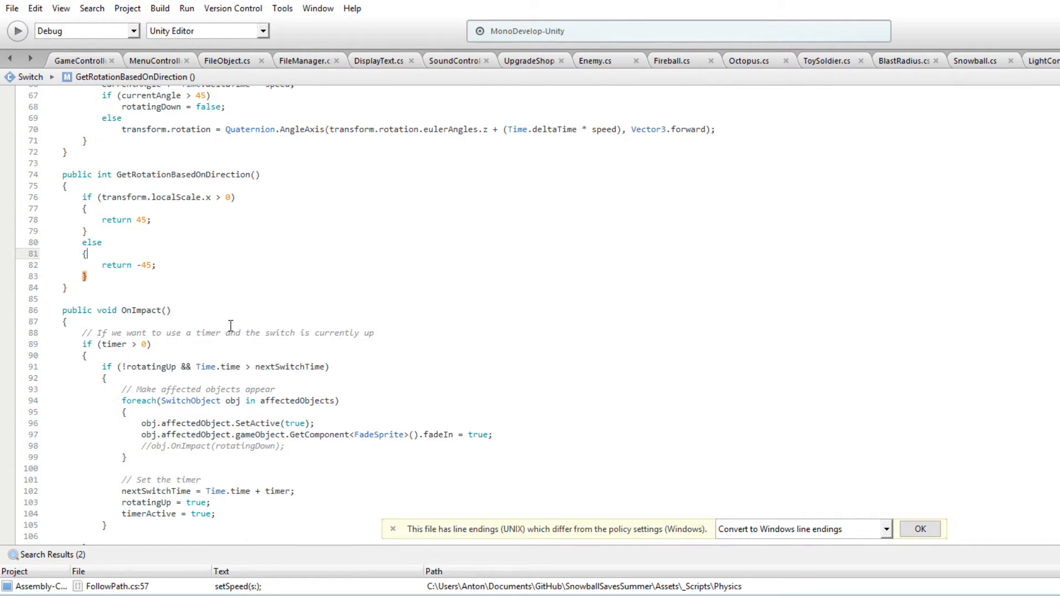
click(175, 211)
click(262, 172)
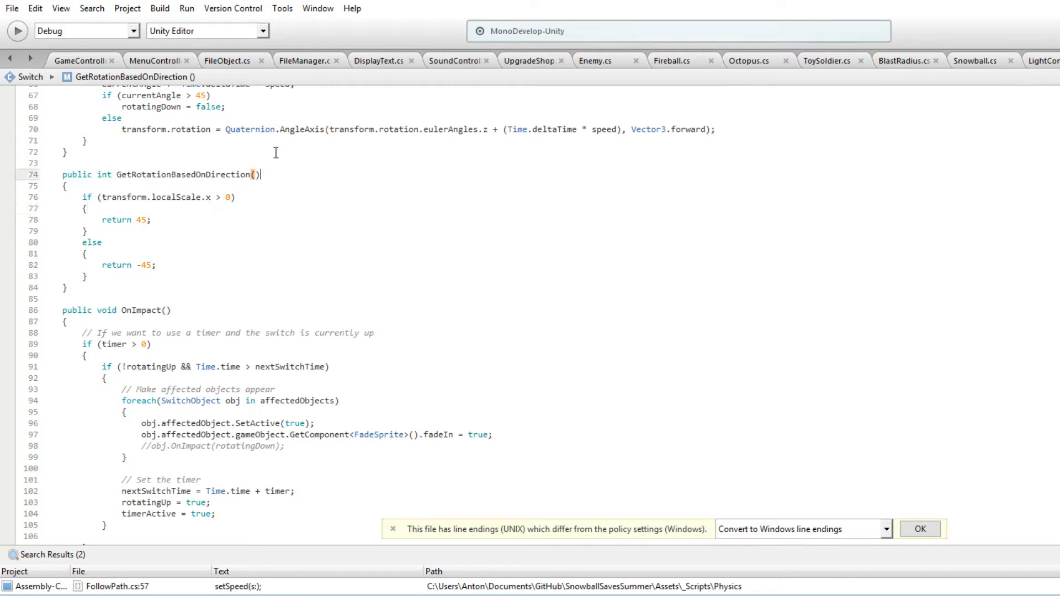
double_click(209, 175)
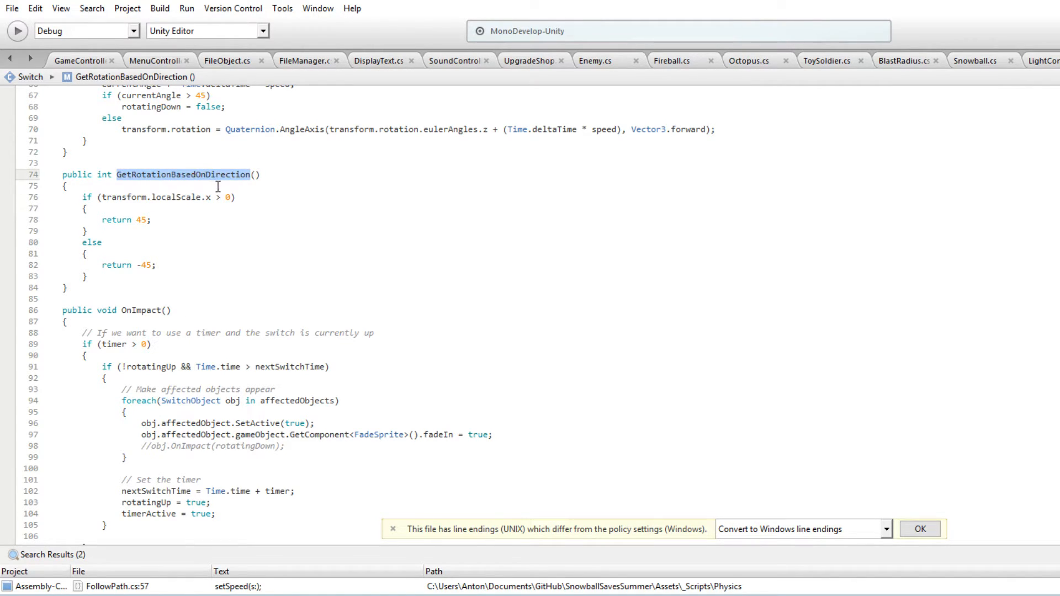
double_click(208, 175)
text(GetRotation)
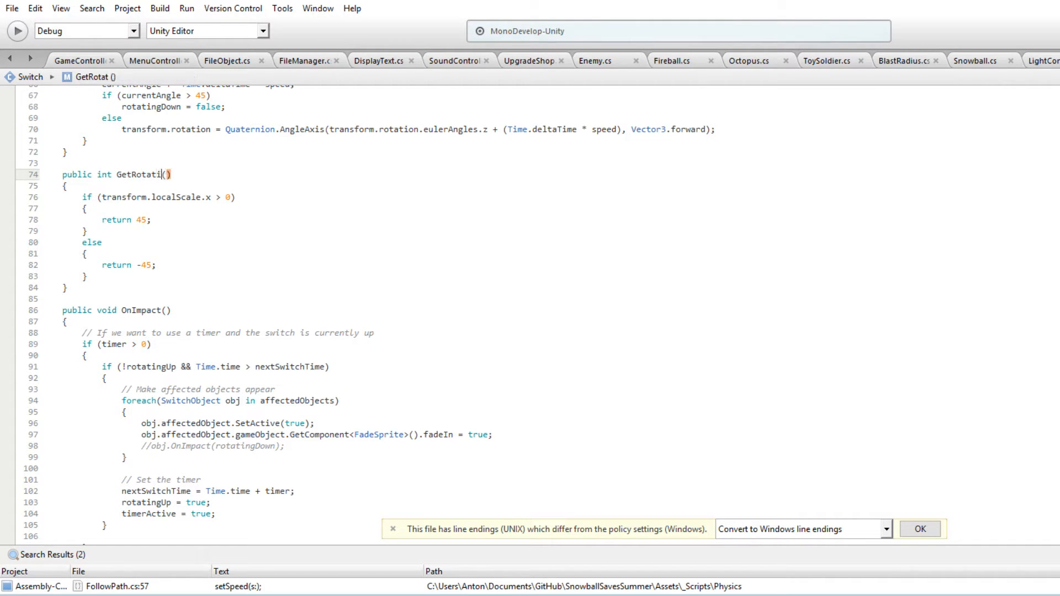
Rename the new scale-checking method above OnImpact to GetDirection
double_click(168, 174)
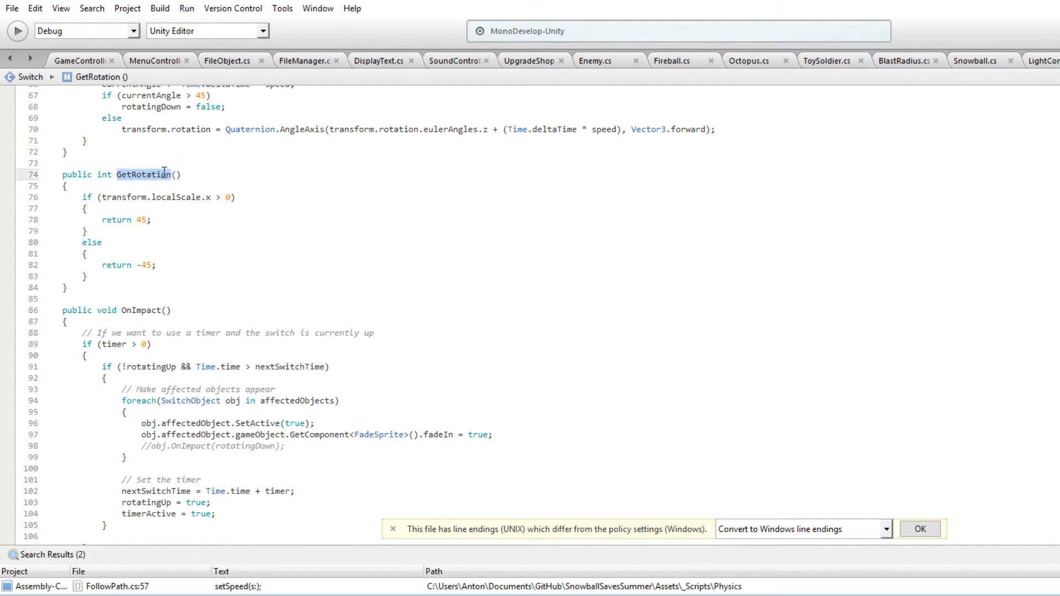
text(GetDirection)
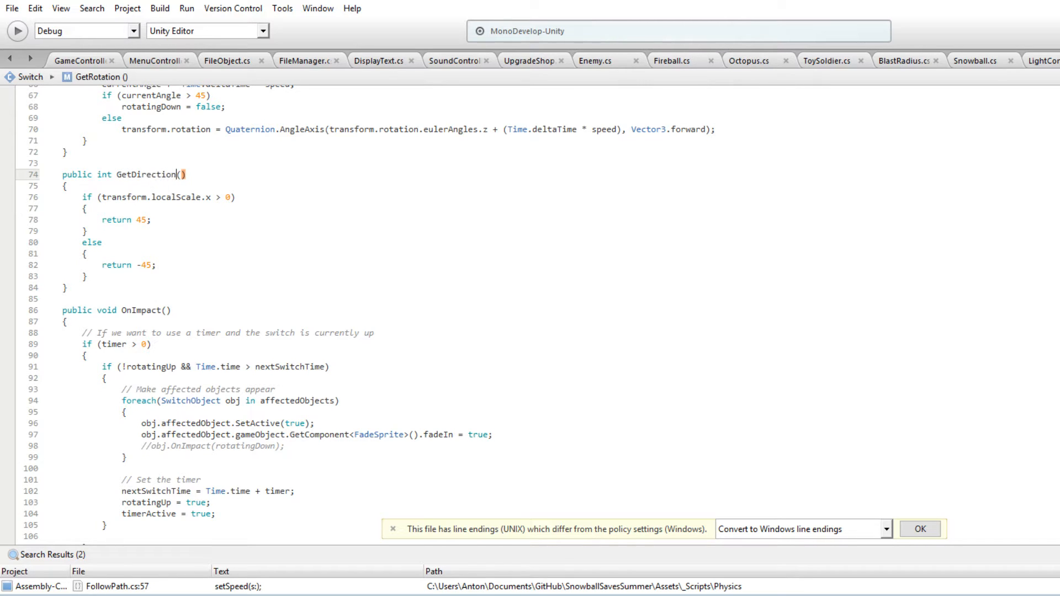
click(181, 158)
double_click(147, 174)
scroll(248, 320, down, 2)
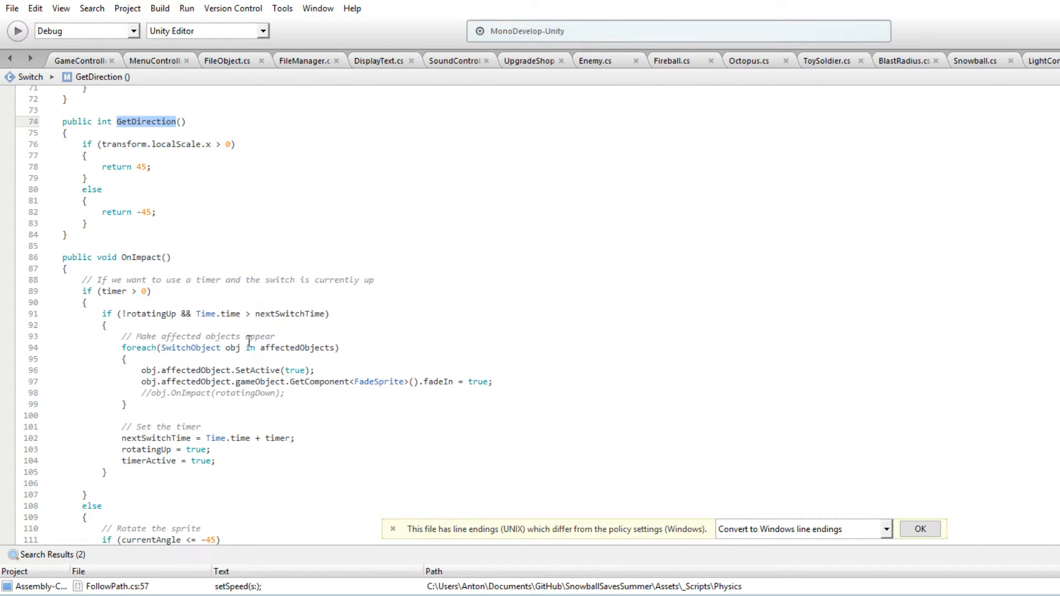
scroll(250, 336, down, 2)
click(261, 317)
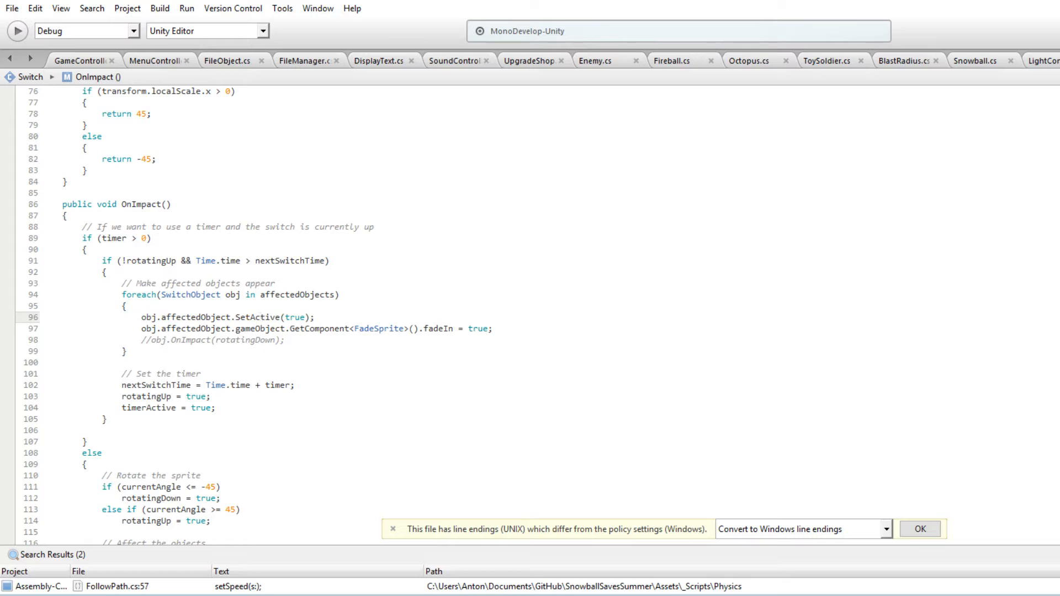
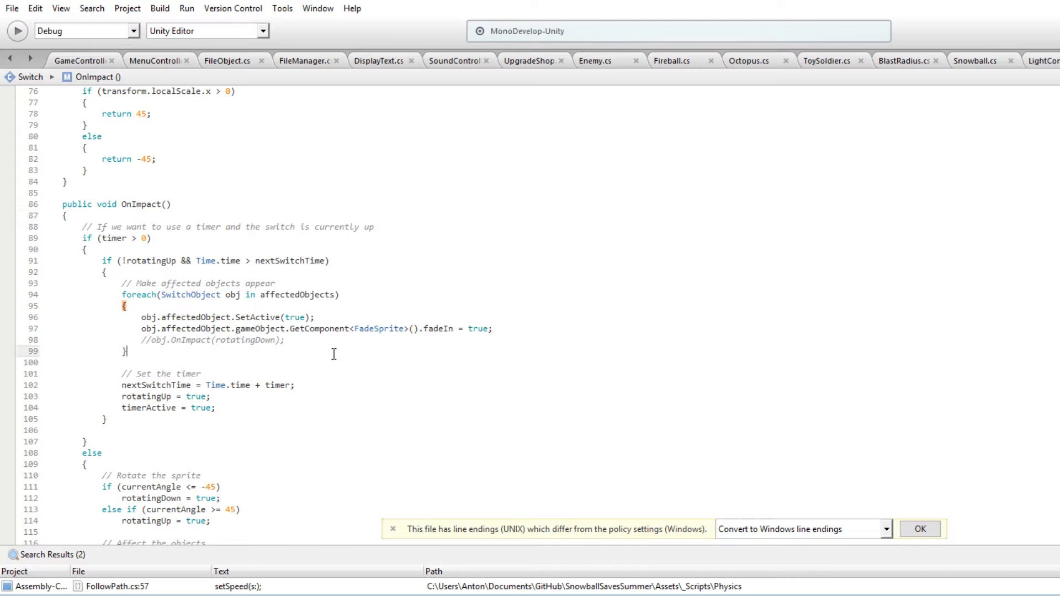
Replace the 45 limits in both currentAngle checks of OnImpact with GetDirection(), keeping the minus sign in the first check
scroll(354, 355, up, 6)
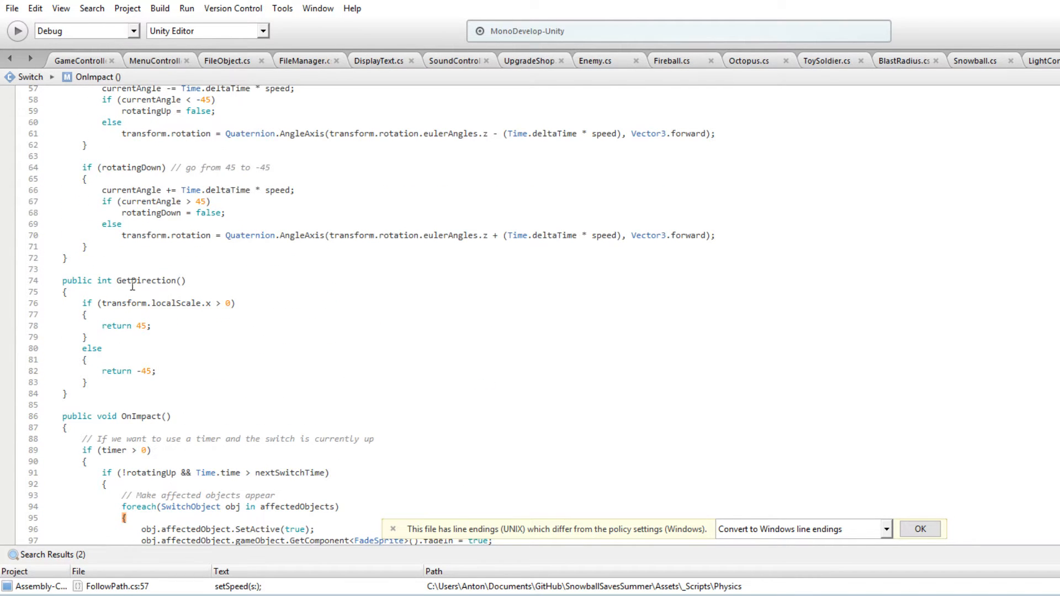
scroll(282, 329, up, 3)
scroll(239, 347, down, 2)
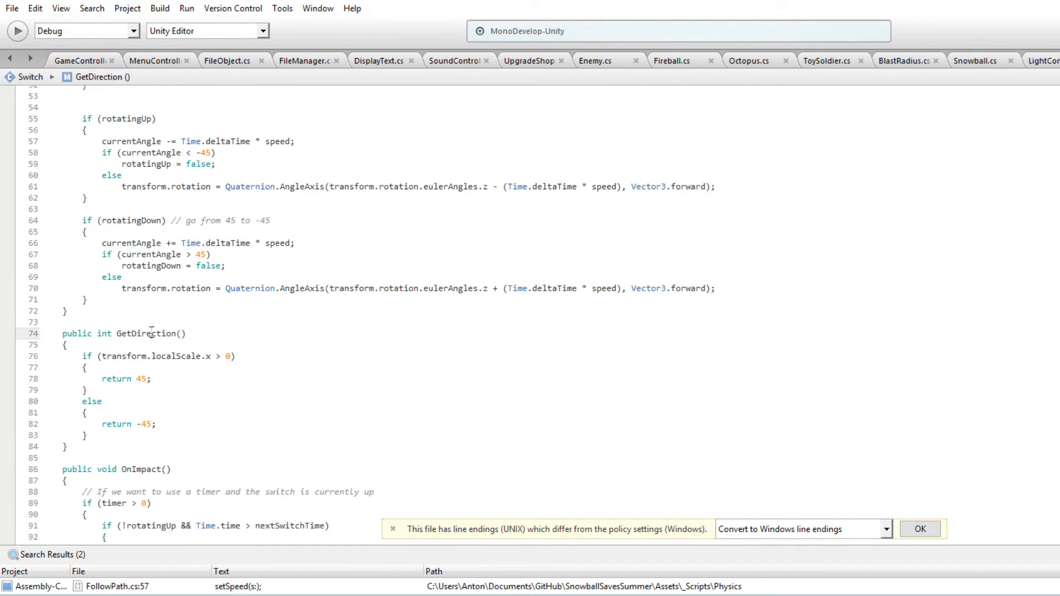
scroll(216, 310, down, 8)
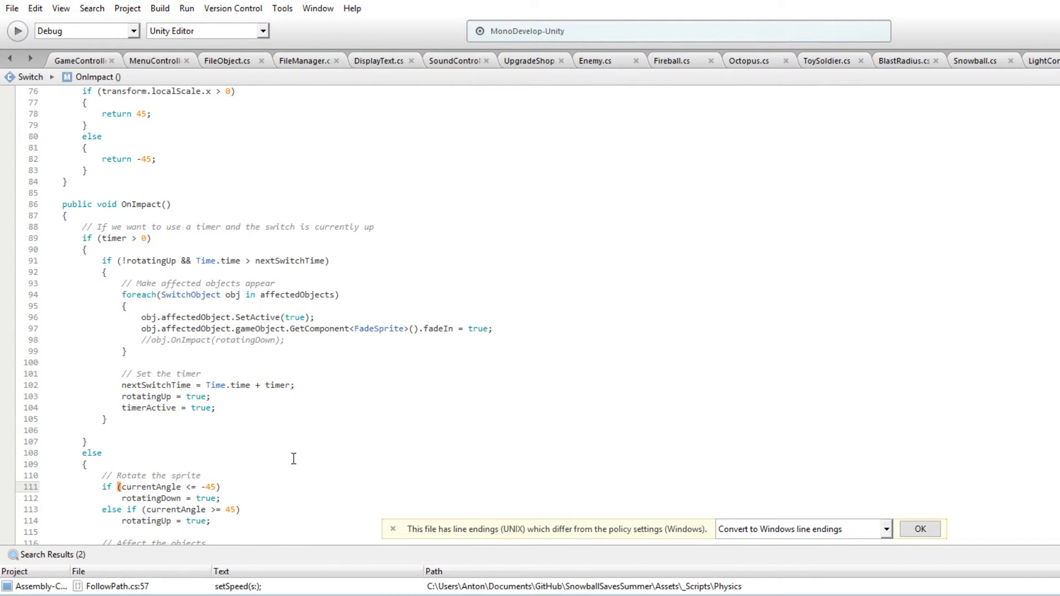
scroll(250, 423, down, 3)
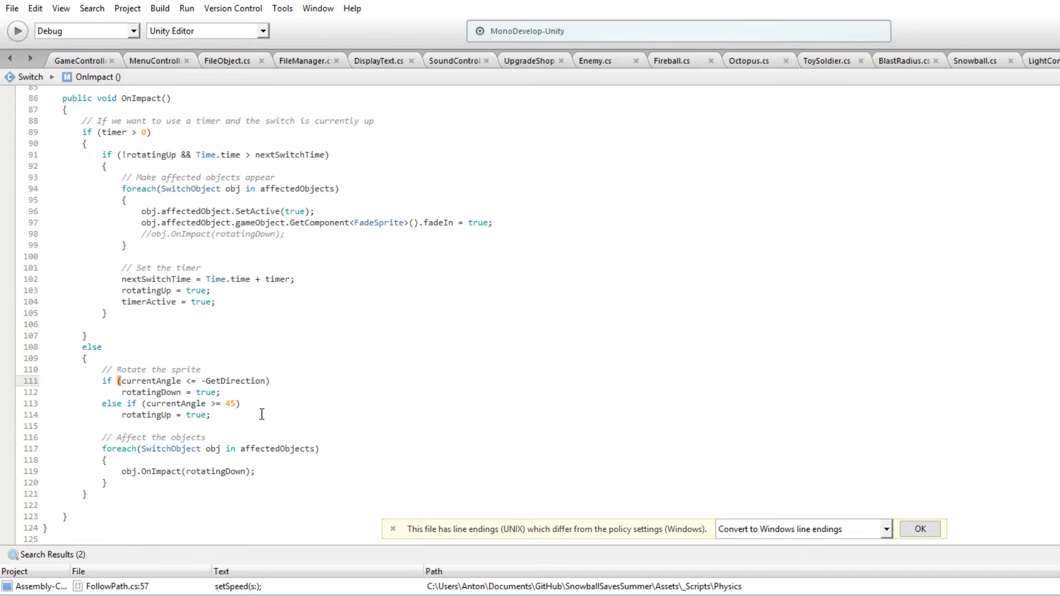
text(GetDirection)
scroll(268, 379, down, 3)
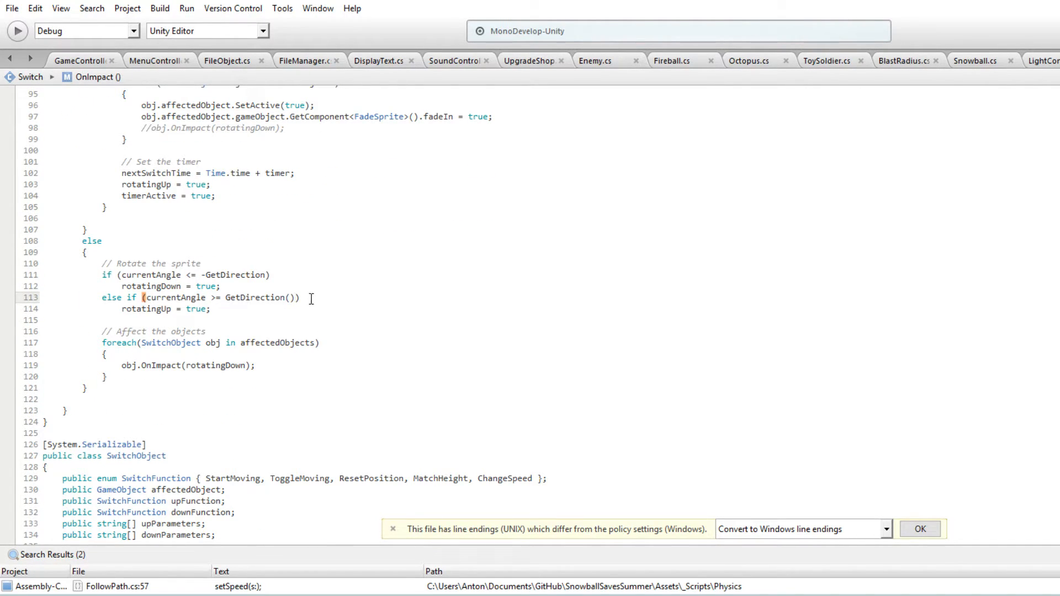
double_click(243, 275)
text(GetDirection())
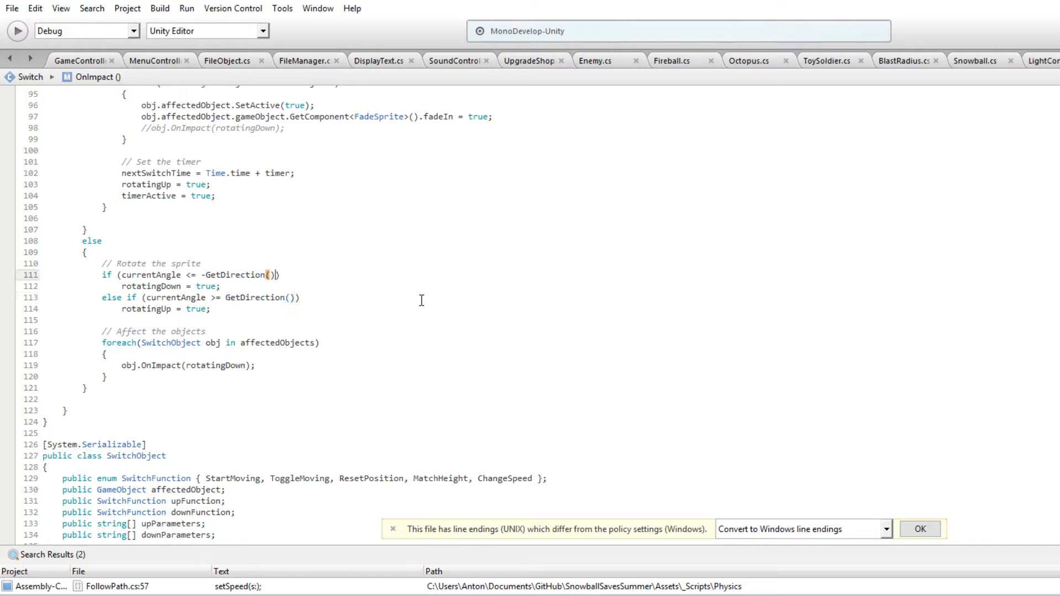
Search the Switch script for 45 and replace the angle limits in Update's rotatingUp and rotatingDown checks with GetDirection()
scroll(312, 362, down, 6)
scroll(222, 406, down, 6)
scroll(244, 379, up, 20)
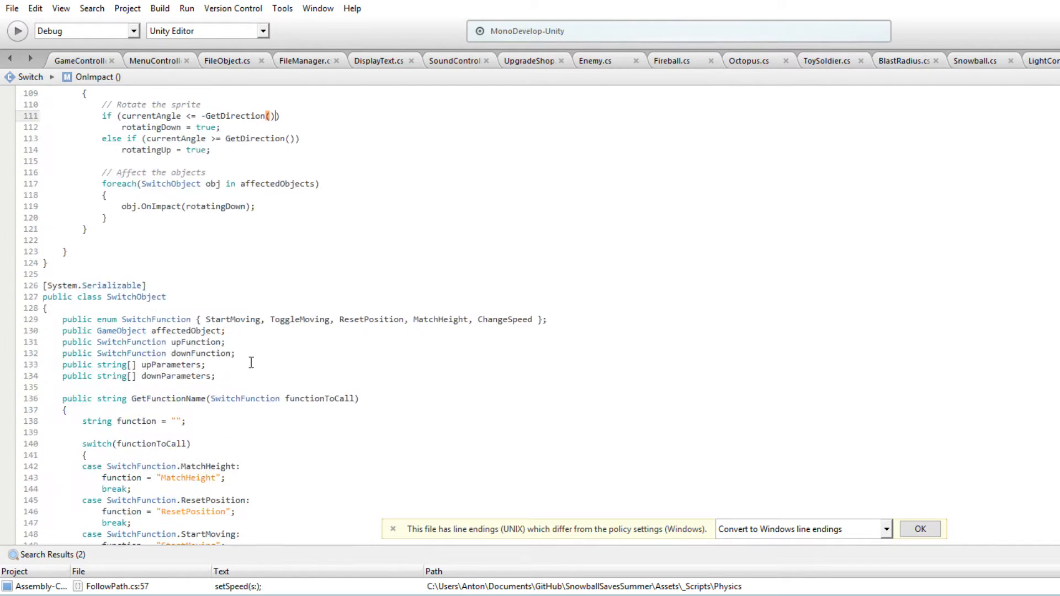
key(ctrl+f)
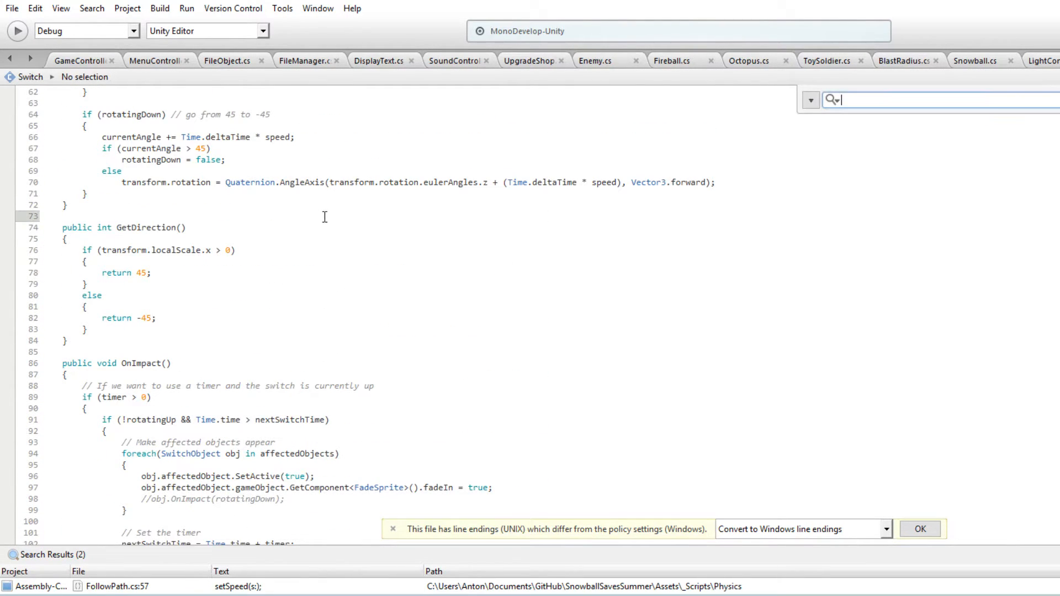
text(45)
scroll(256, 287, up, 3)
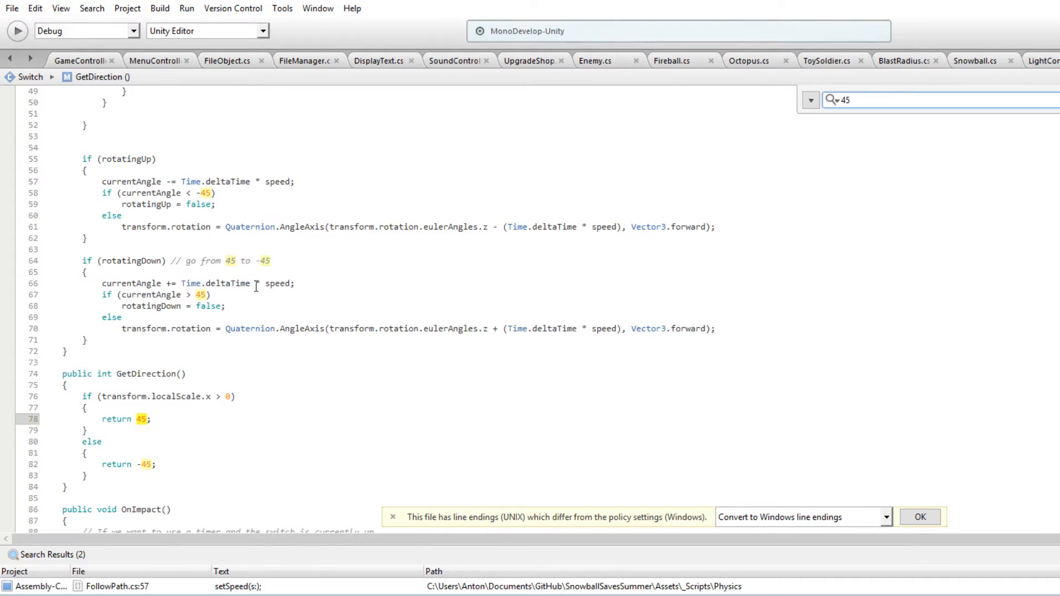
click(205, 296)
Set currentAngle to GetDirection() in Update's timer reset and to -GetDirection() in Start's 315 check
scroll(325, 297, up, 9)
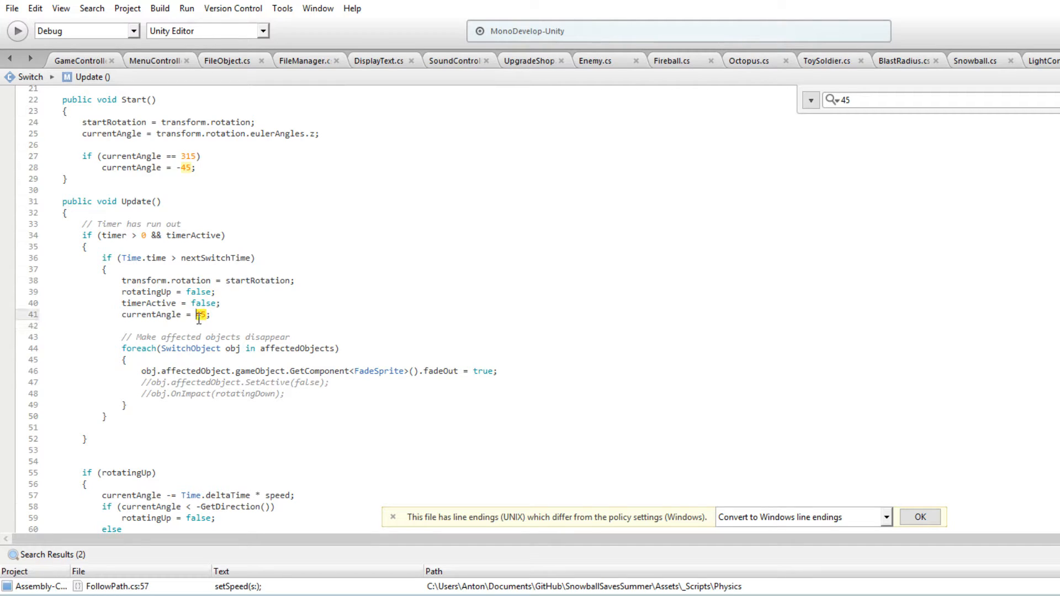
double_click(189, 168)
text(GetDirection())
scroll(326, 270, up, 7)
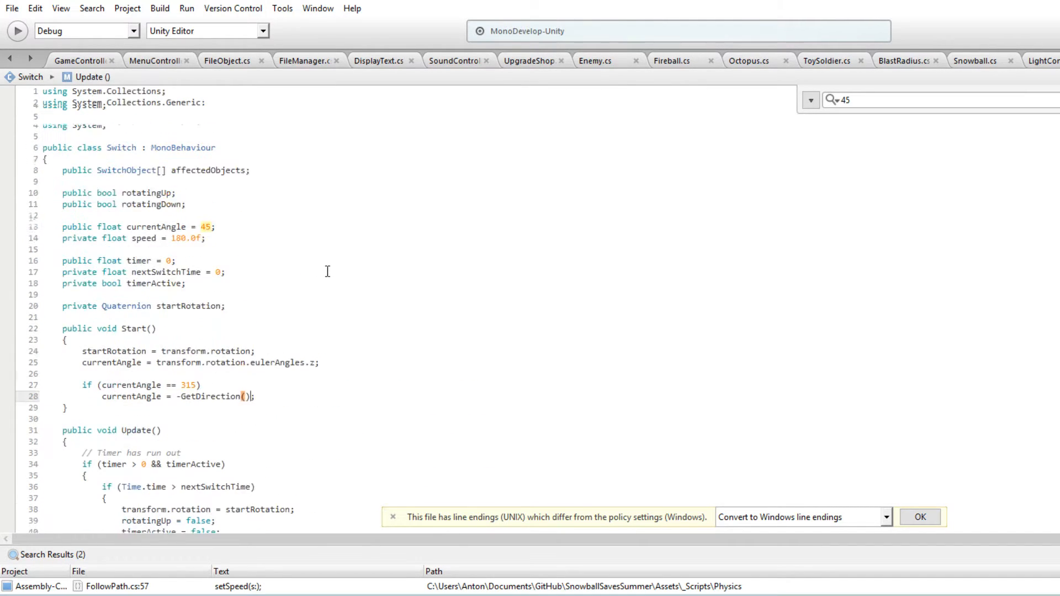
scroll(312, 321, down, 8)
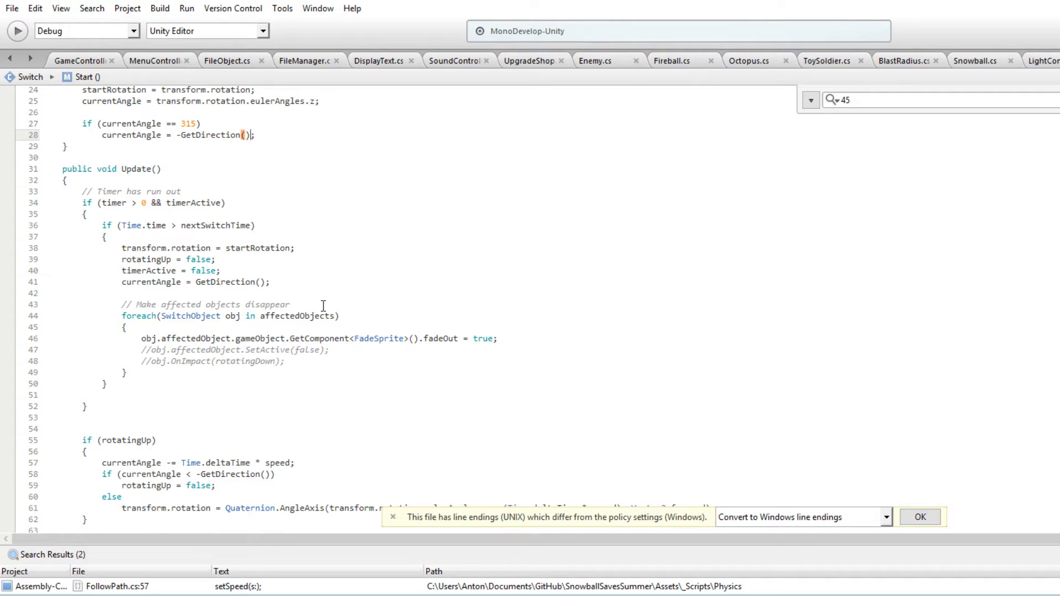
scroll(324, 305, down, 20)
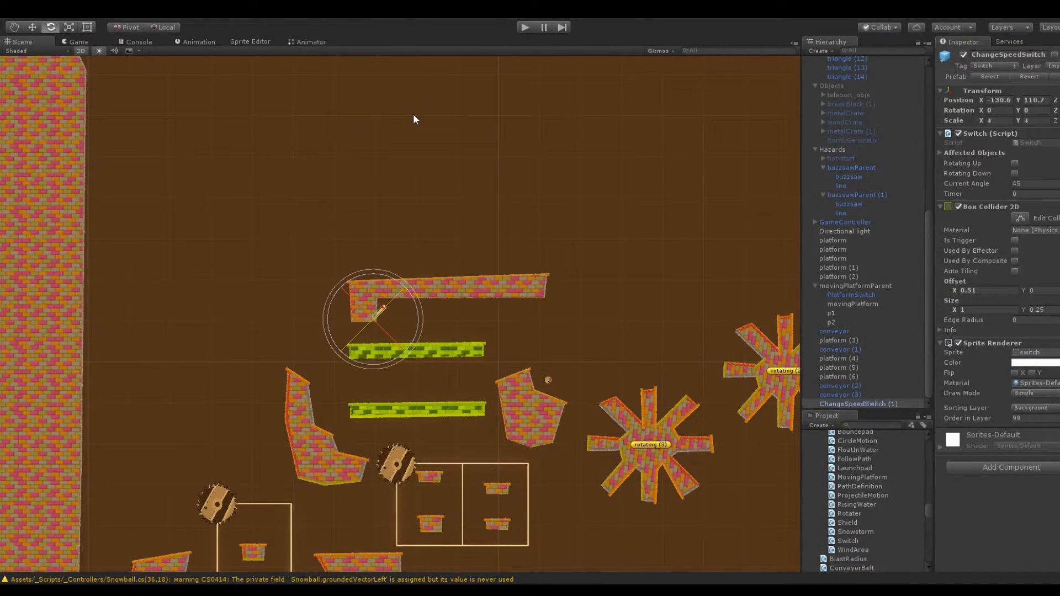
Run the level in Play mode for a brief check and stop it
click(522, 26)
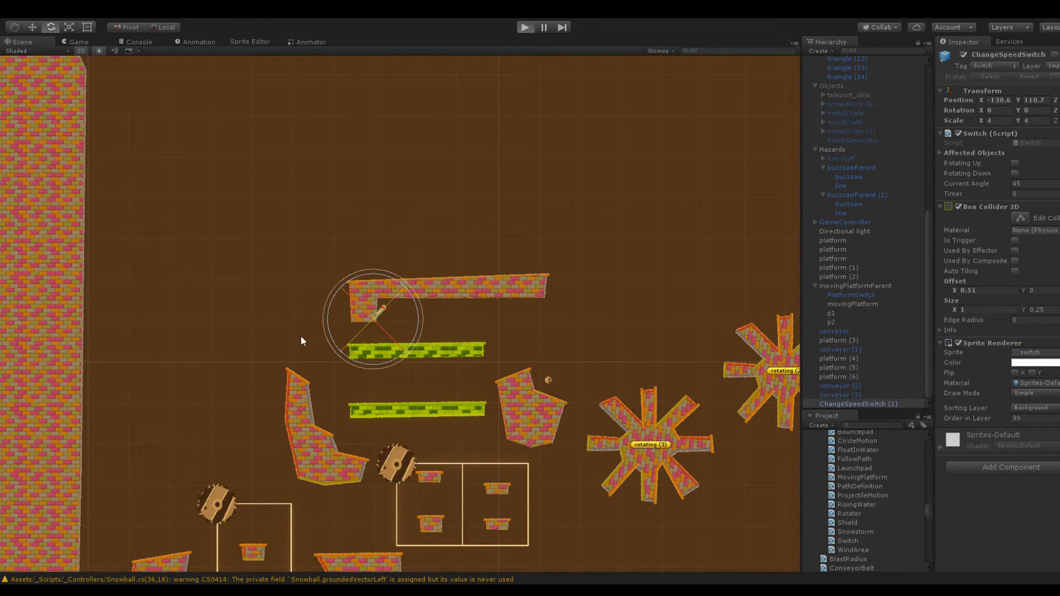
key(ctrl+p)
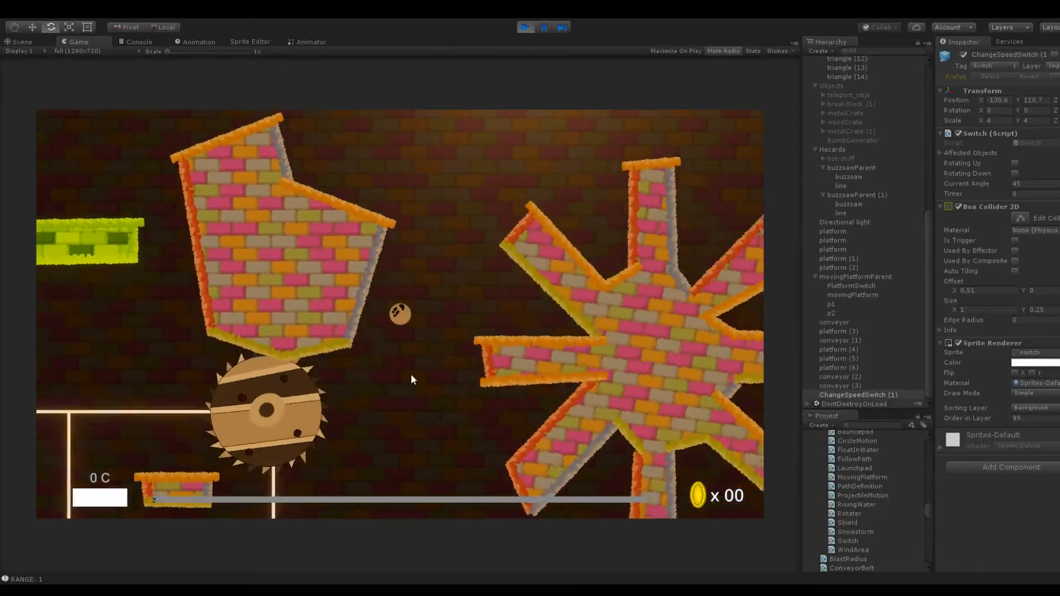
click(527, 28)
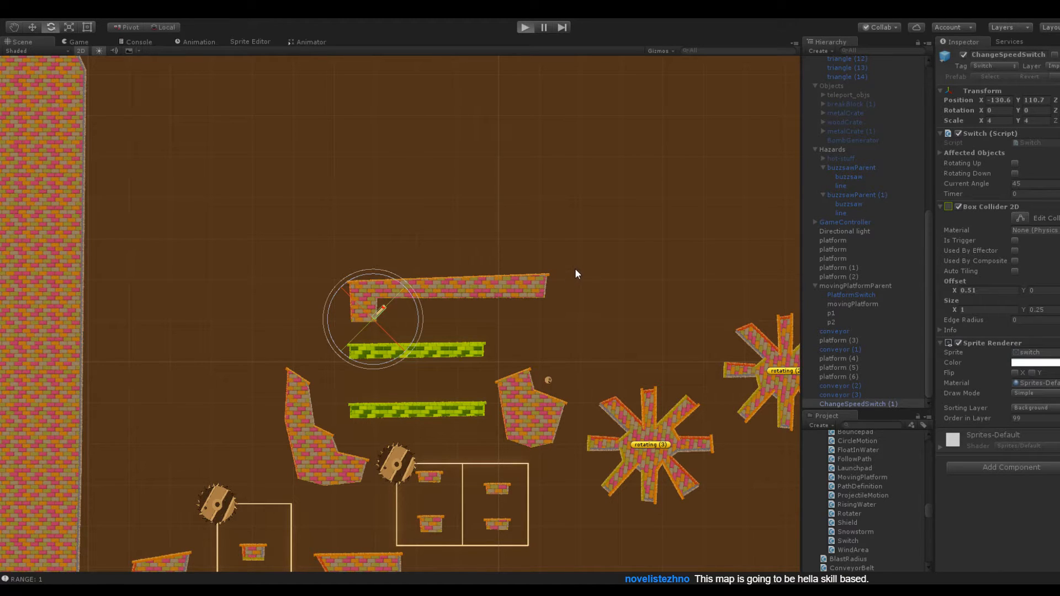
Play the level again and launch the ball up to the switch under the L-shaped brick platform
key(ctrl+p)
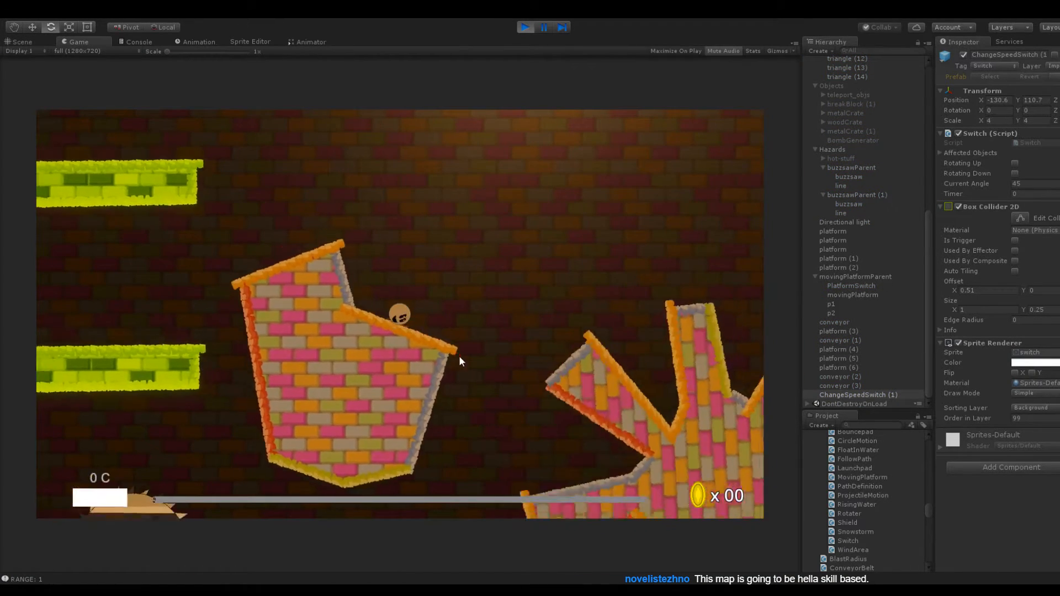
drag(406, 338, 400, 398)
drag(411, 342, 460, 357)
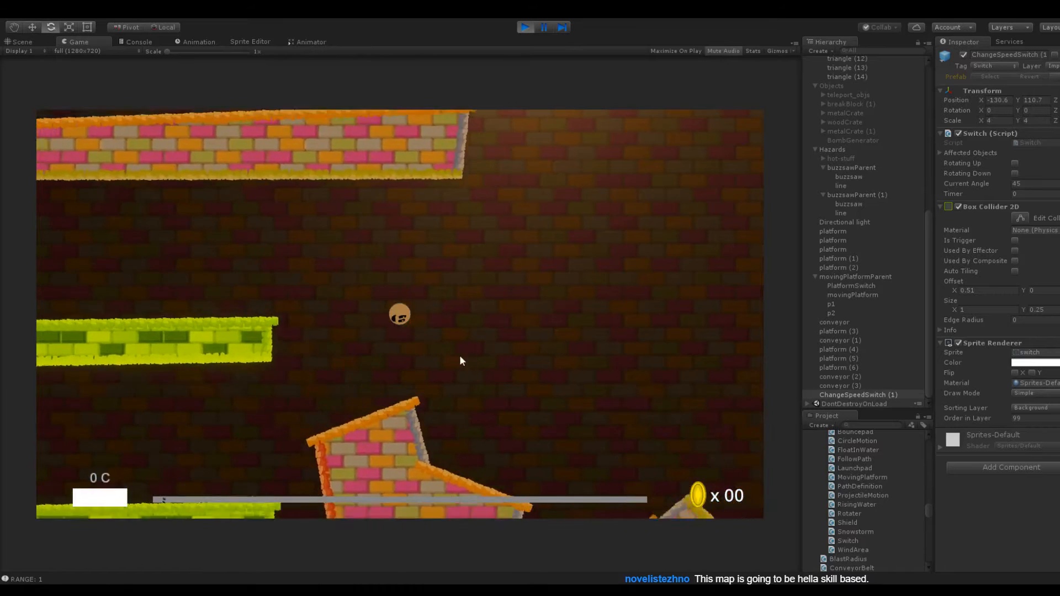
drag(410, 333, 438, 375)
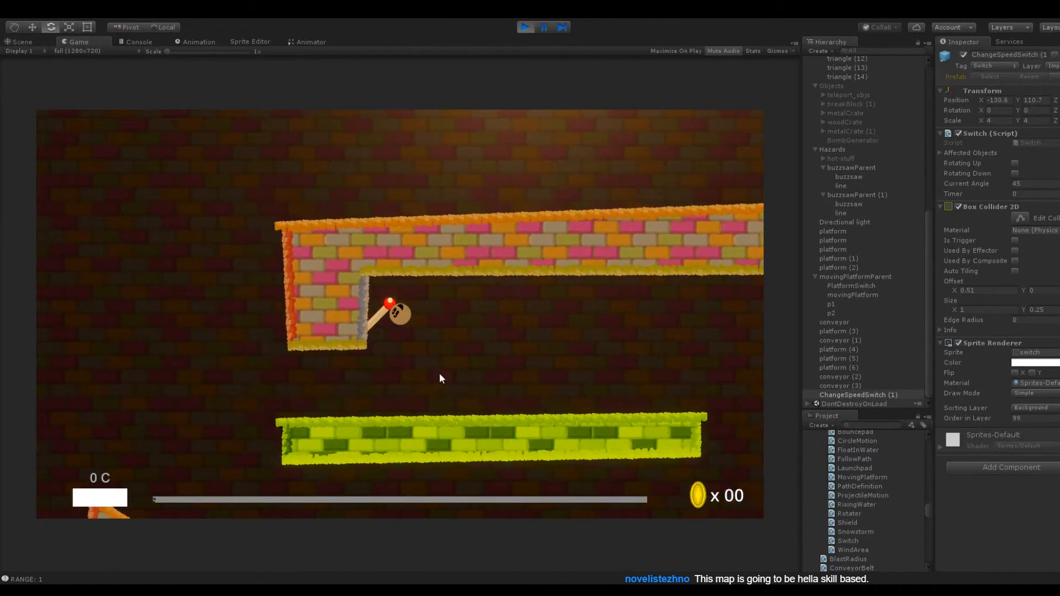
drag(407, 338, 501, 372)
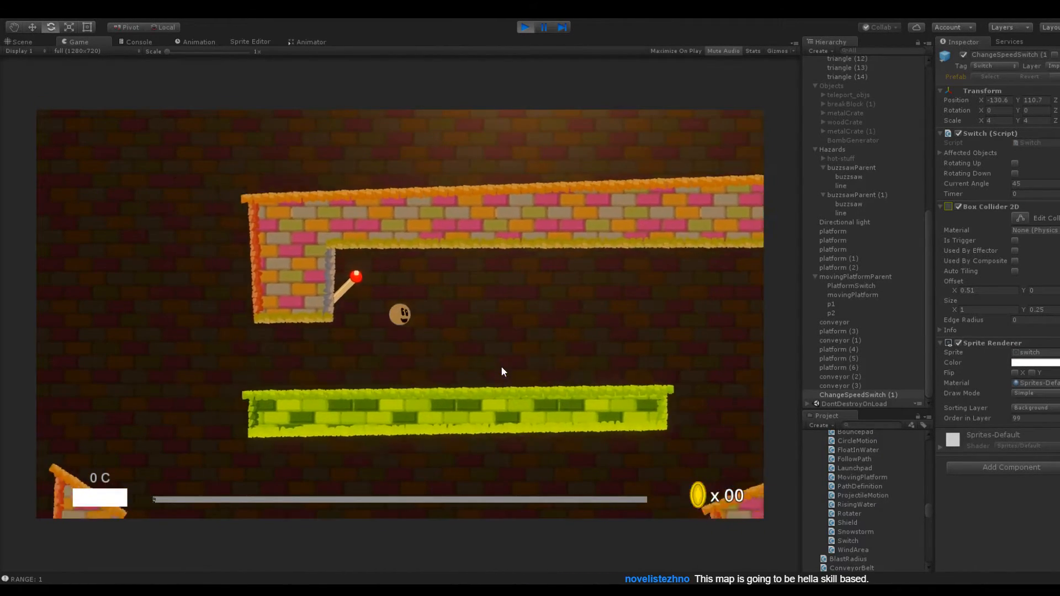
drag(414, 338, 543, 348)
drag(399, 345, 333, 280)
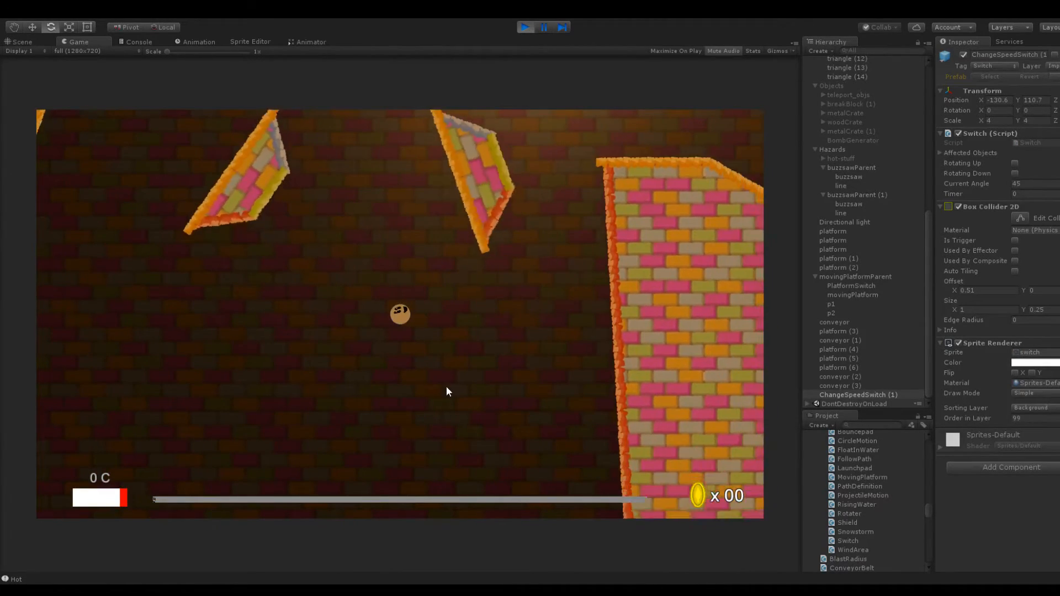
Launch the ball onward through the lower area to test the mirrored switch on the hanging brick platform, and stop playing
drag(400, 316, 347, 359)
drag(407, 315, 498, 408)
drag(400, 315, 433, 373)
drag(402, 317, 368, 397)
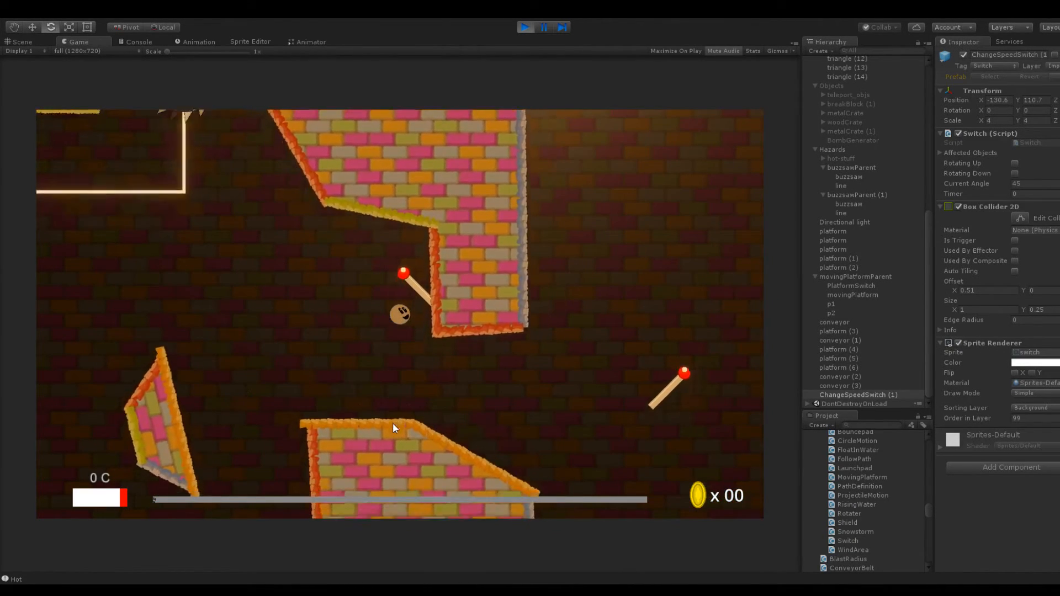
click(523, 27)
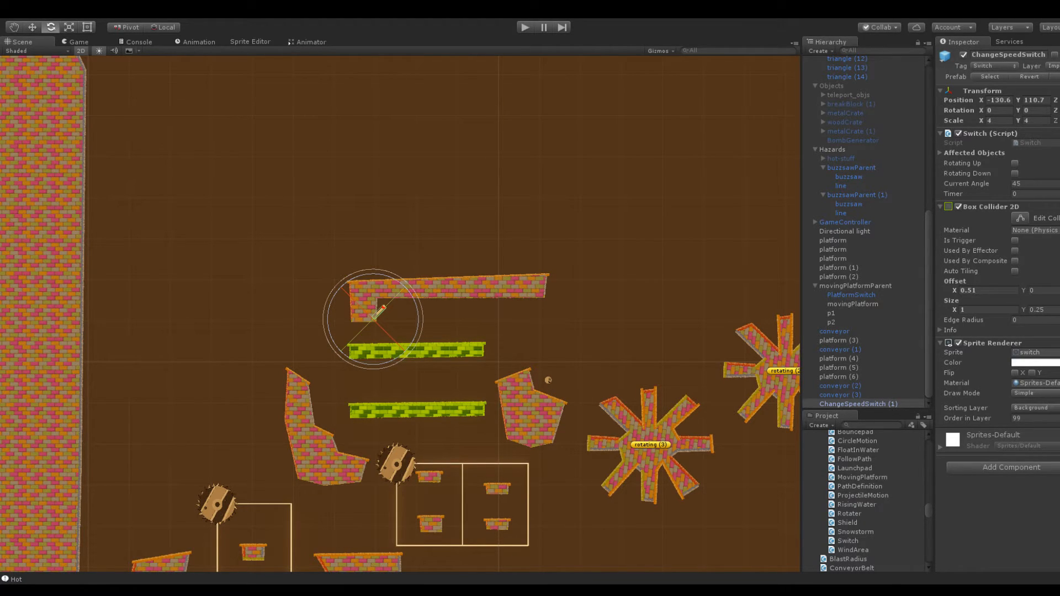
Replay the level, testing the jumps along the upper green conveyor toward the speed switch and the fall to the rotating platforms
click(524, 29)
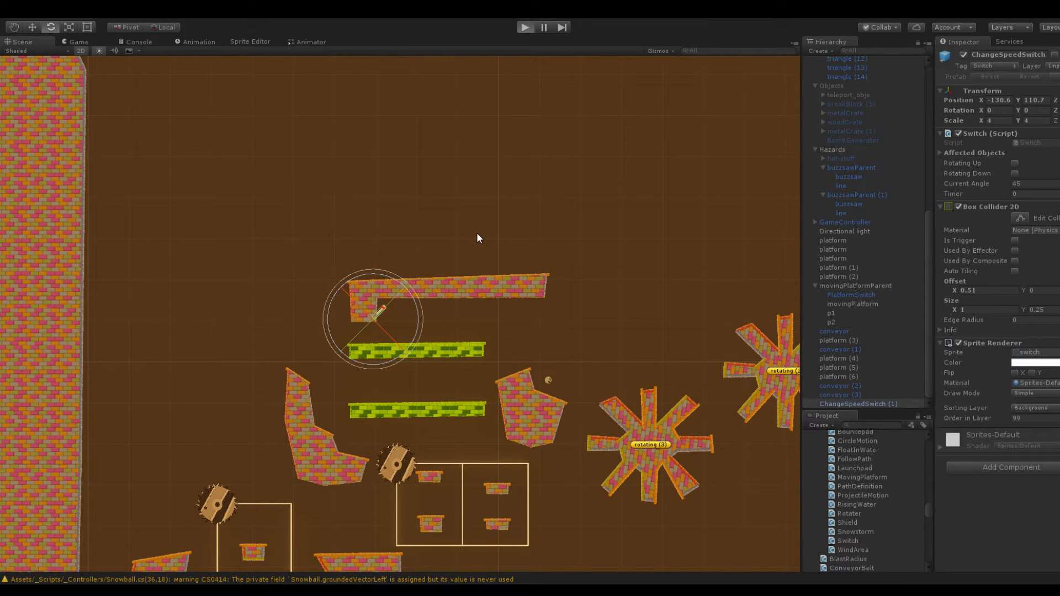
key(ctrl+p)
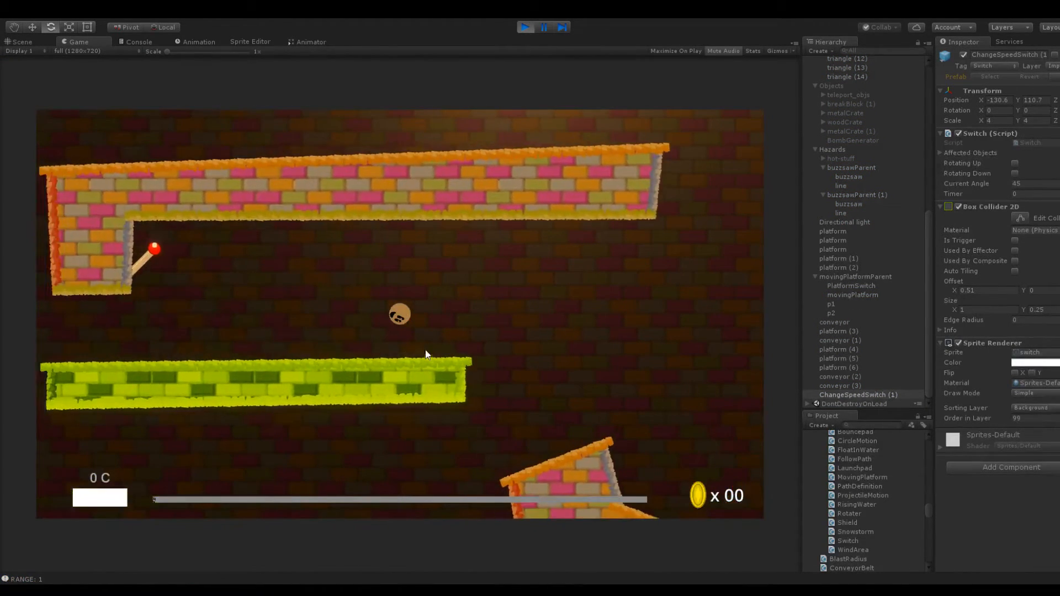
drag(398, 314, 456, 384)
drag(399, 315, 313, 369)
drag(398, 317, 521, 351)
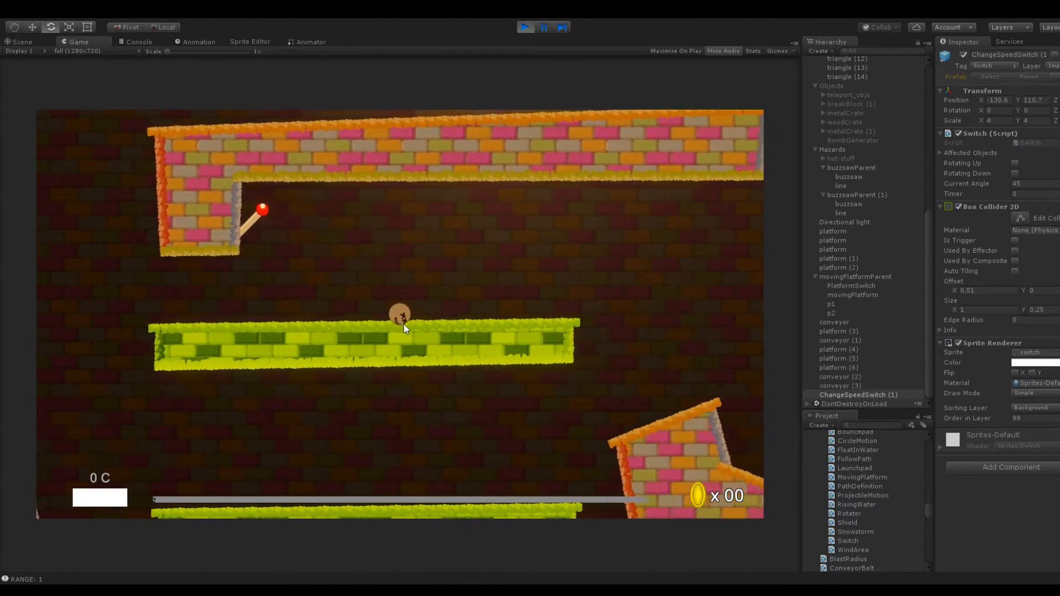
drag(403, 317, 498, 370)
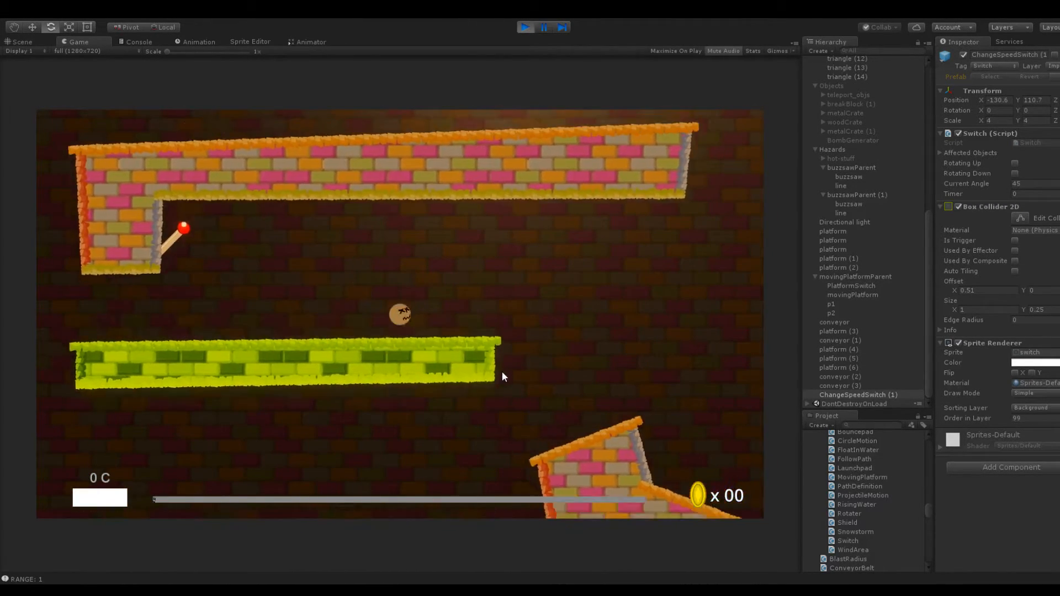
drag(433, 334, 464, 354)
drag(420, 321, 534, 366)
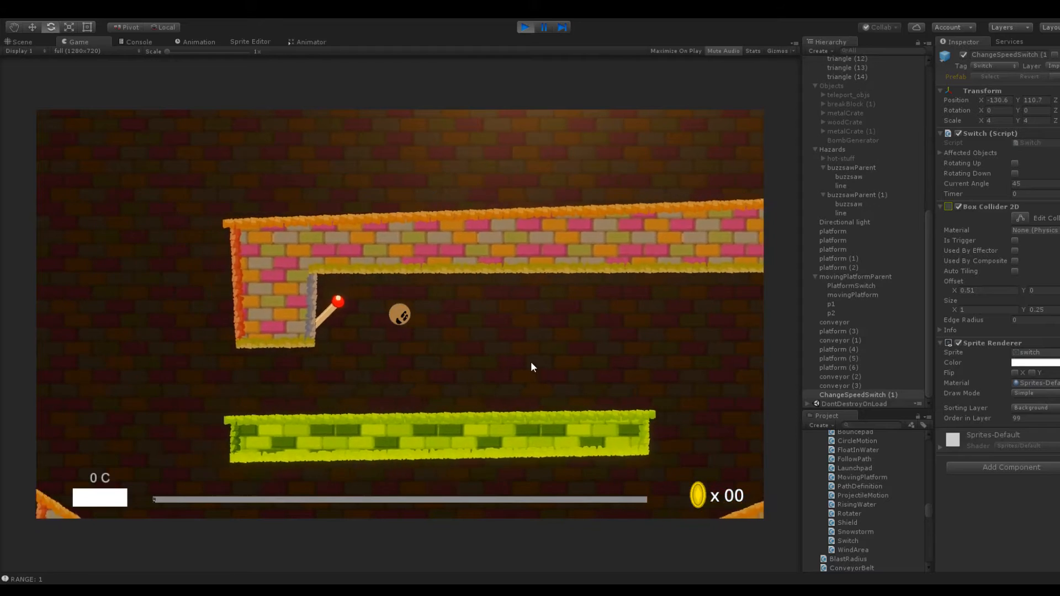
mouse_move(421, 338)
mouse_down()
mouse_move(359, 338)
mouse_move(373, 362)
mouse_move(386, 338)
mouse_move(363, 365)
mouse_move(386, 360)
mouse_move(412, 326)
mouse_up()
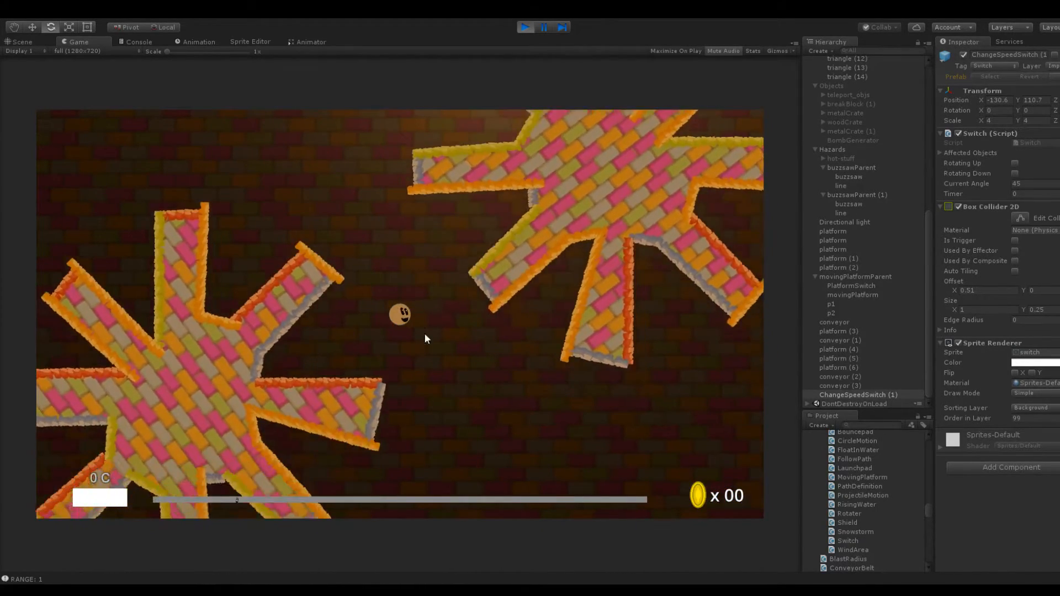
click(525, 27)
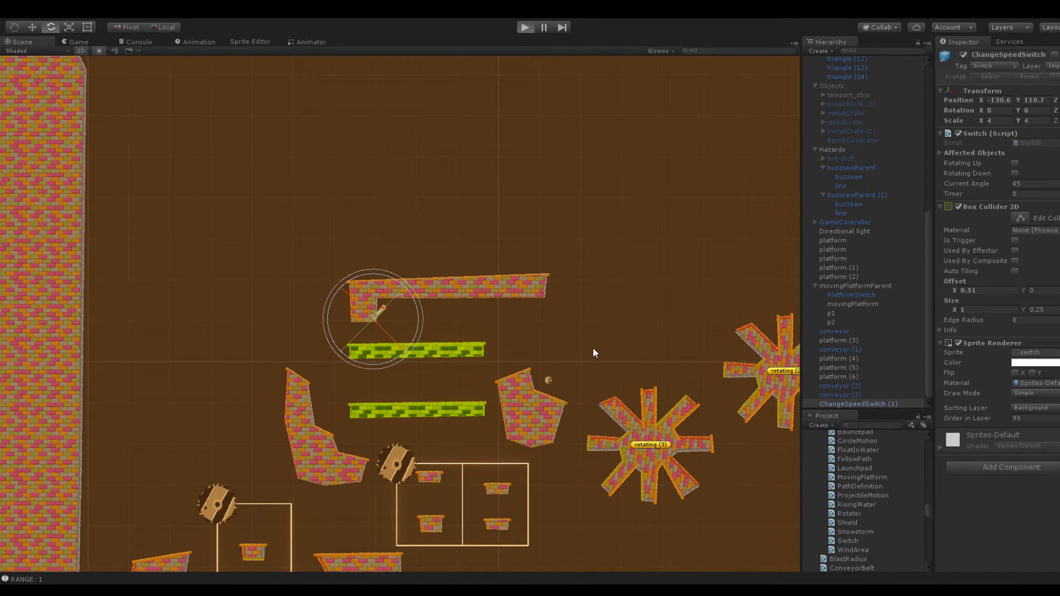
Replay the level to test the jump from the starting brick platform toward the green conveyors, and stop playing
key(ctrl+p)
drag(433, 336, 423, 381)
drag(402, 315, 446, 363)
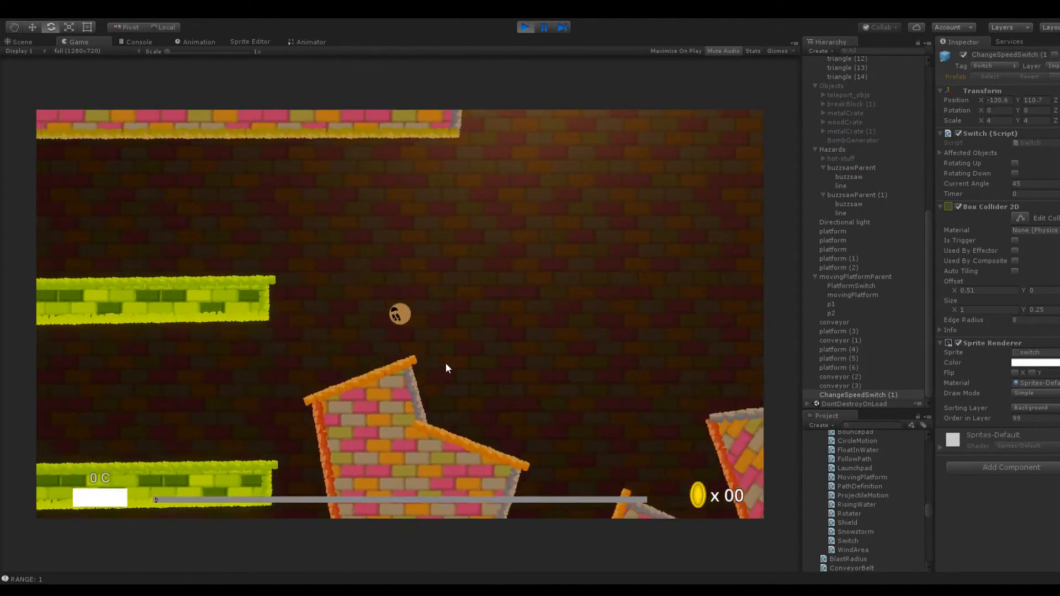
drag(400, 314, 499, 376)
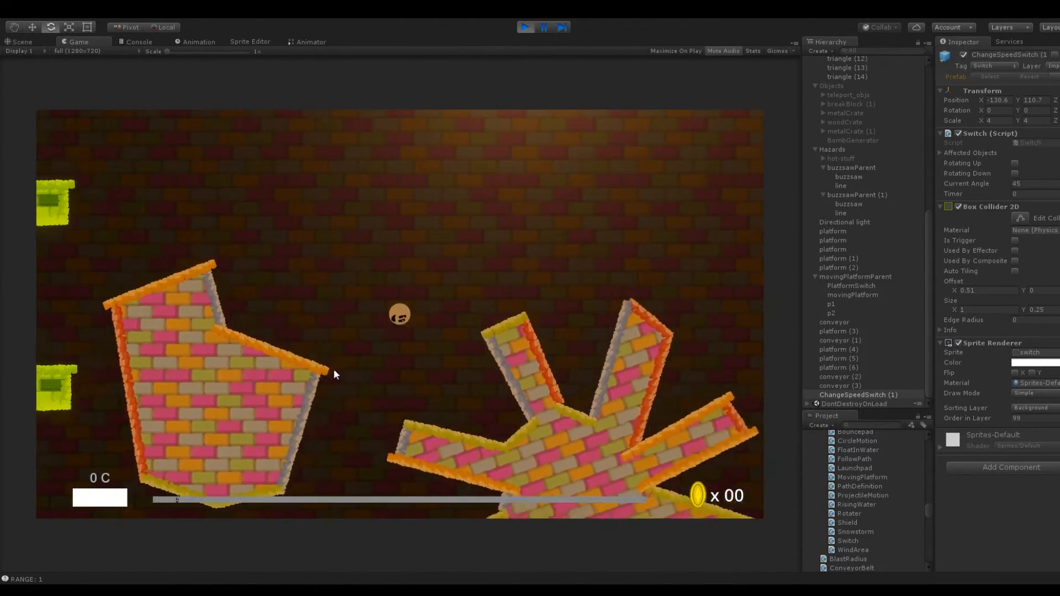
click(523, 26)
Reshape the starting brick platform by moving its outer upper corner up and outward for a gentler slope
scroll(498, 340, up, 5)
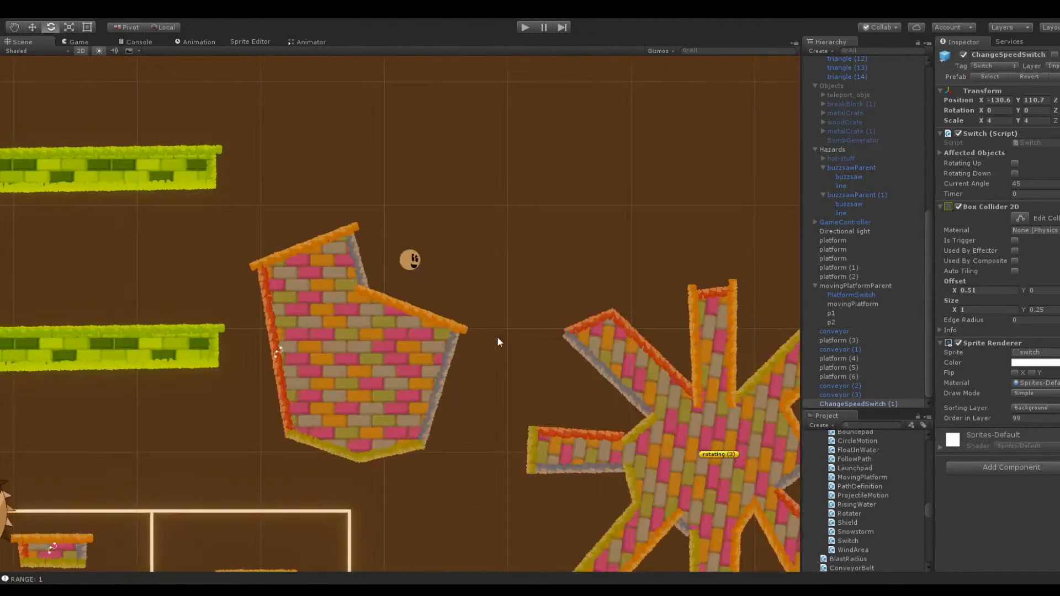
click(439, 343)
drag(463, 330, 488, 320)
click(490, 279)
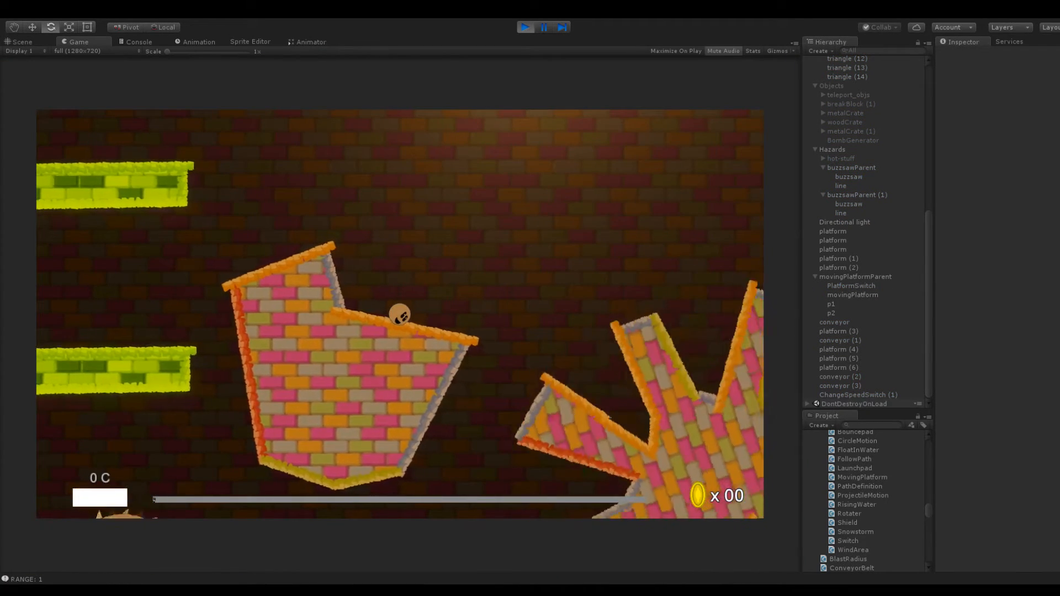
Launch the ball from the starting brick platform to the upper green conveyor and over the rotating platforms toward the outer wall, and stop playing
drag(401, 314, 490, 362)
drag(401, 314, 466, 408)
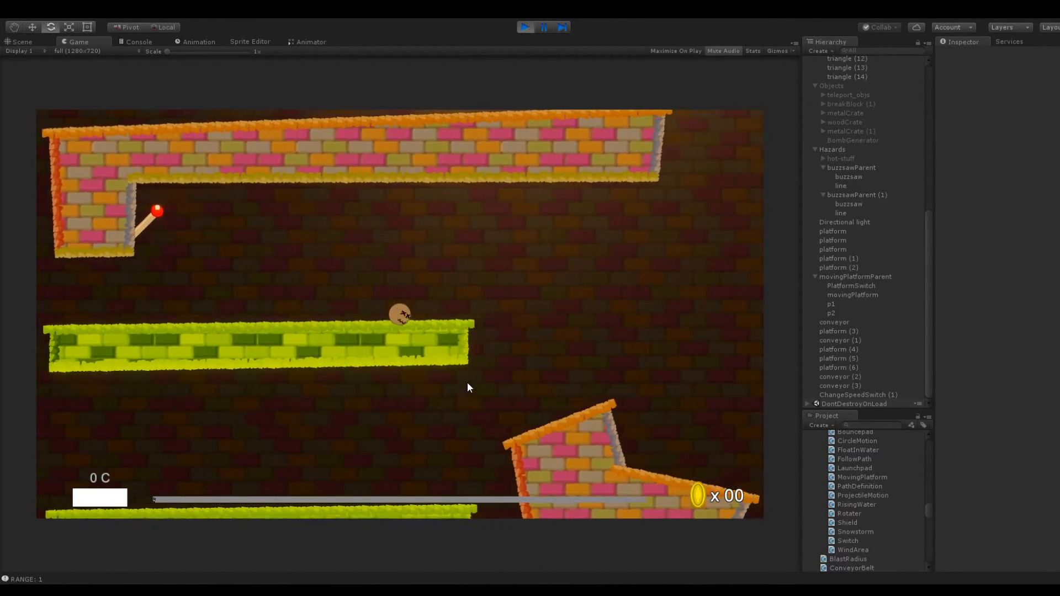
drag(401, 316, 343, 392)
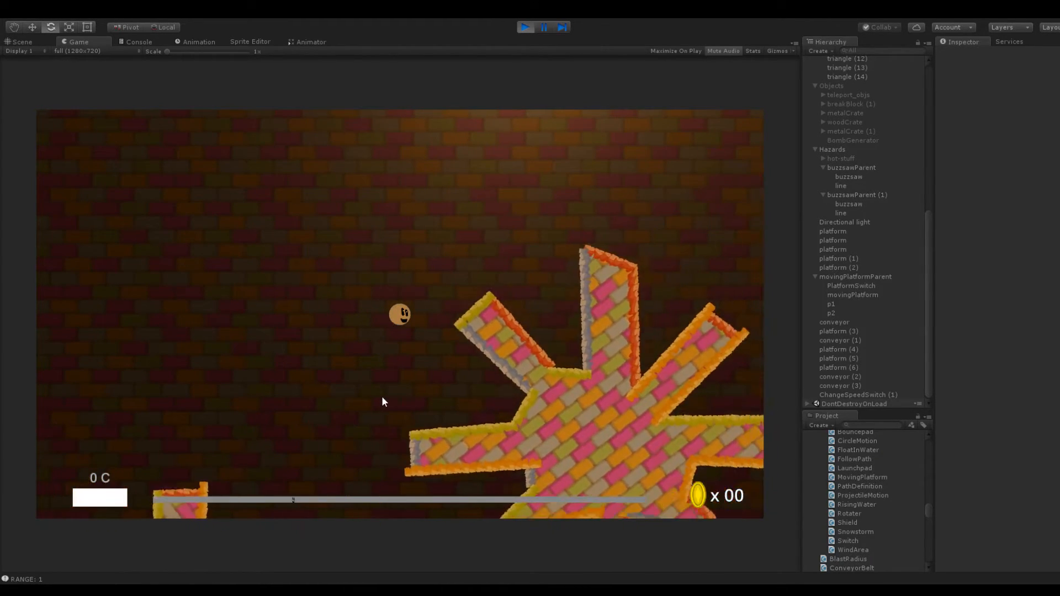
drag(412, 343, 348, 404)
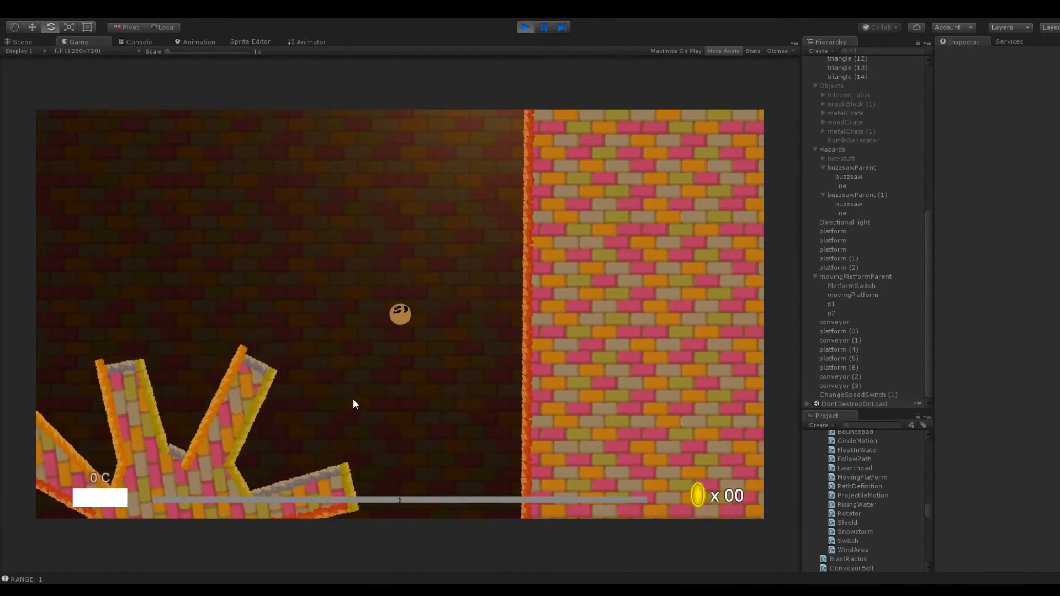
click(528, 28)
Select the large outer wall terrain and examine its inner edge from beside the rotating platforms up through the empty area above
middle_drag(583, 238, 274, 228)
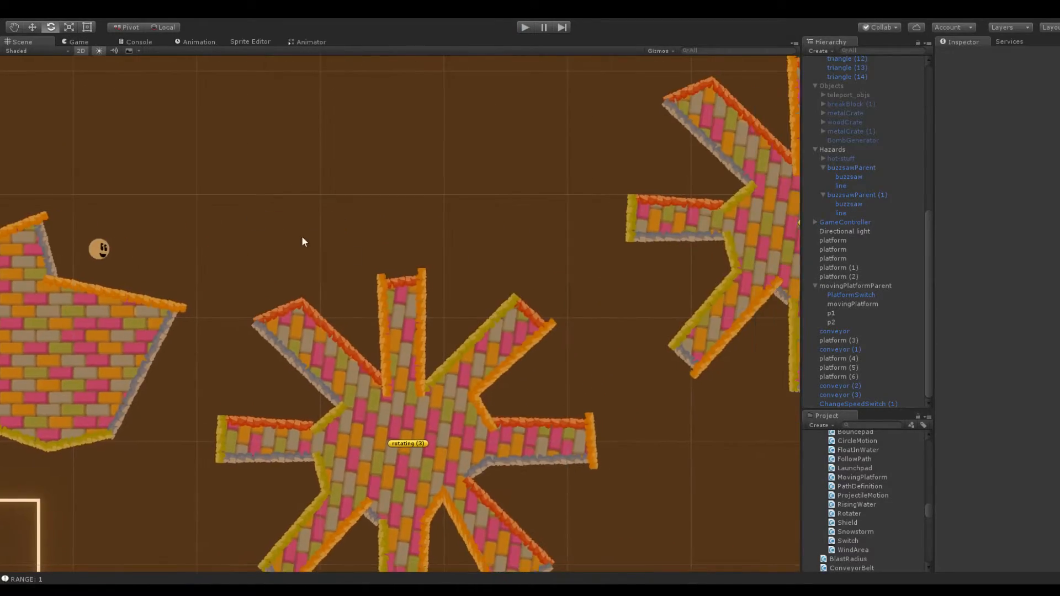
scroll(617, 216, down, 10)
middle_drag(618, 217, 371, 276)
scroll(552, 305, up, 6)
click(550, 305)
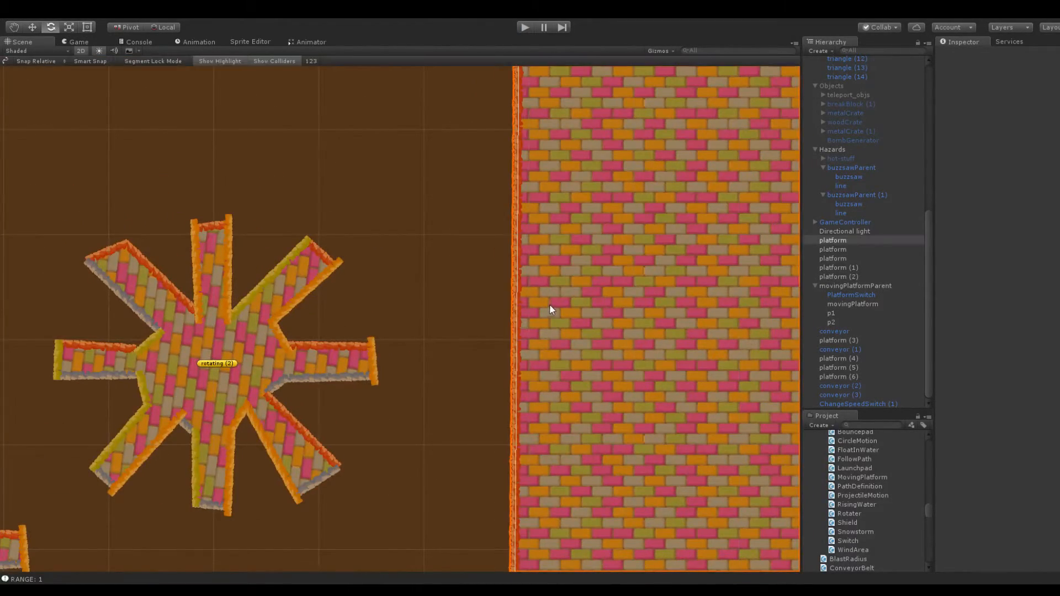
scroll(472, 347, down, 2)
scroll(472, 353, down, 2)
scroll(453, 255, down, 3)
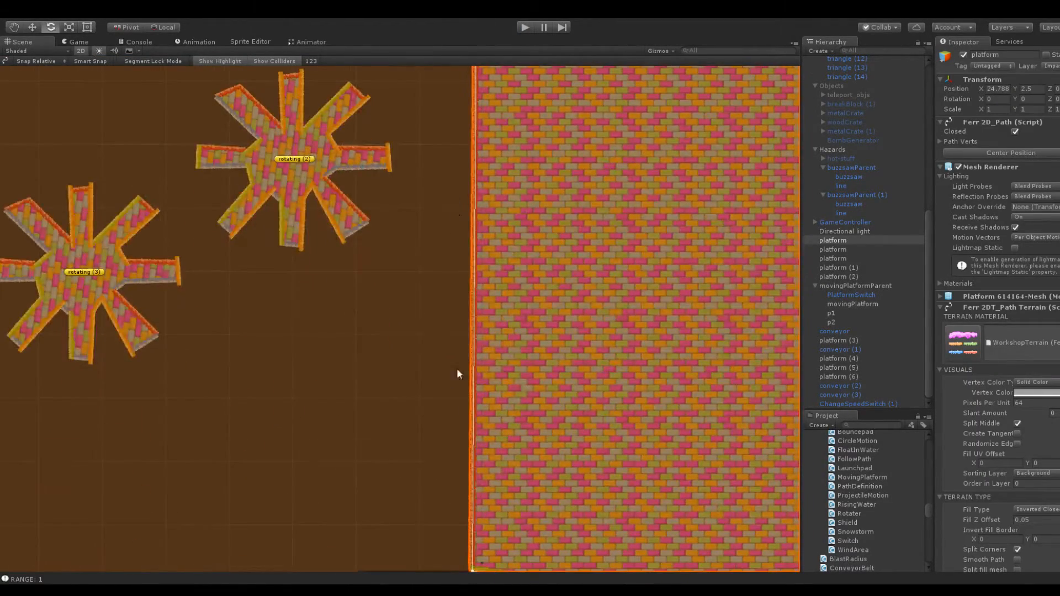
scroll(449, 346, up, 6)
middle_drag(456, 160, 393, 500)
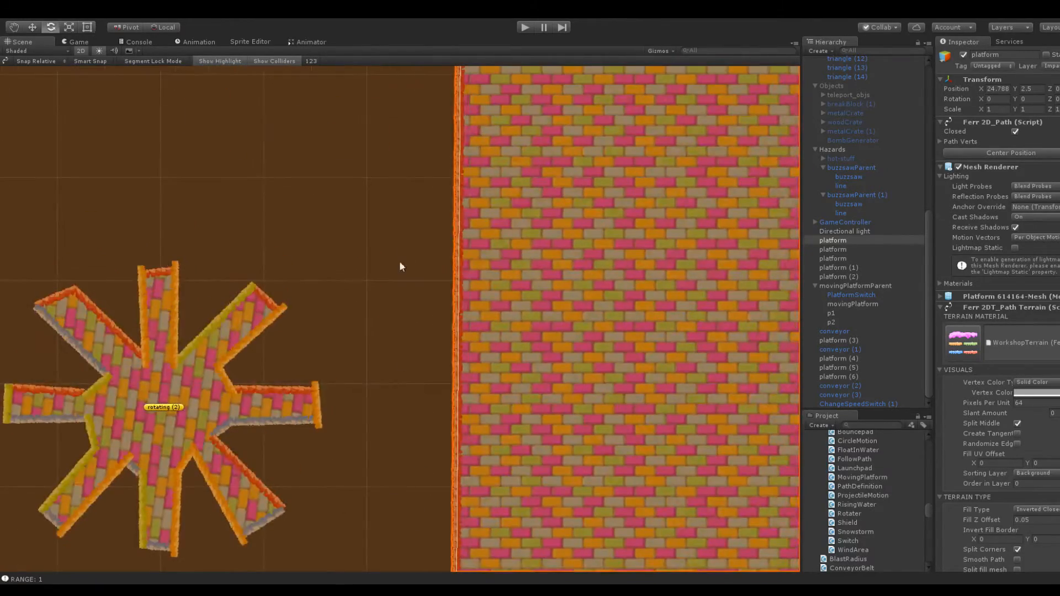
middle_drag(399, 205, 390, 501)
middle_drag(393, 196, 392, 492)
middle_drag(391, 221, 402, 496)
scroll(385, 309, down, 5)
middle_drag(393, 191, 404, 534)
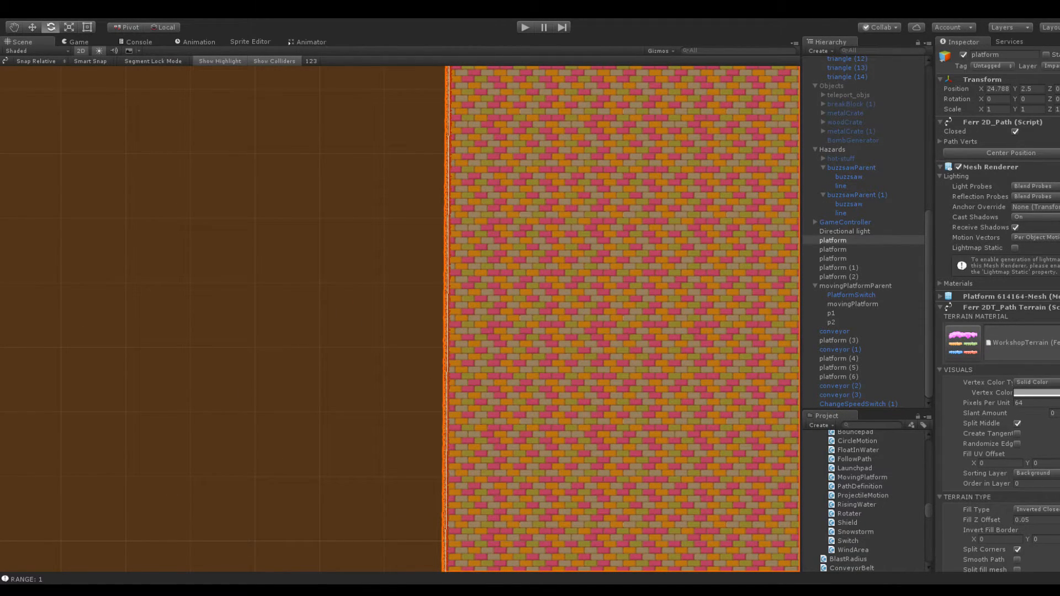
scroll(315, 180, down, 1)
scroll(392, 227, up, 4)
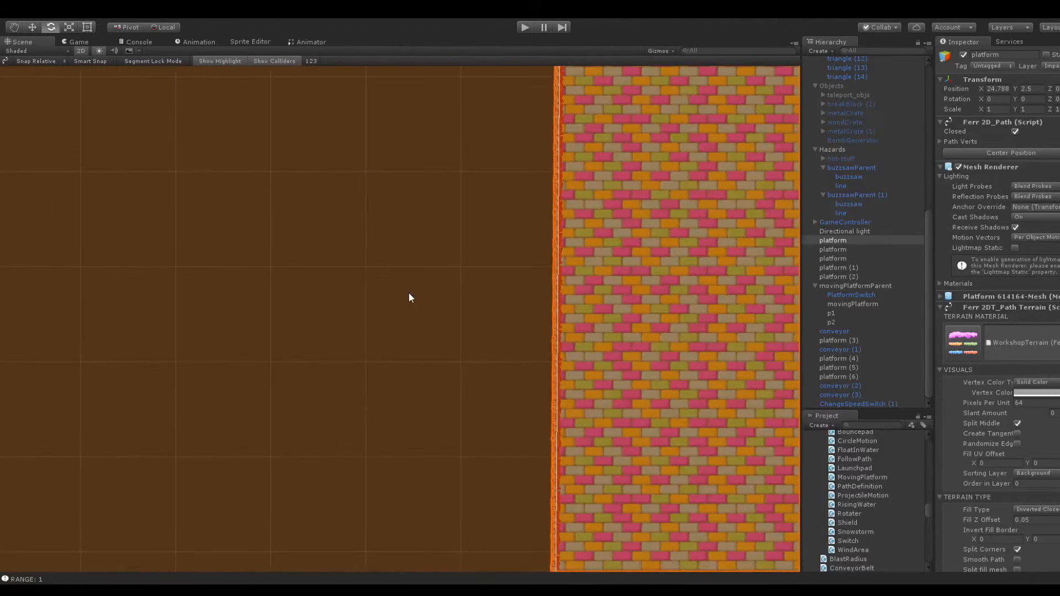
scroll(492, 174, up, 1)
middle_drag(480, 194, 447, 265)
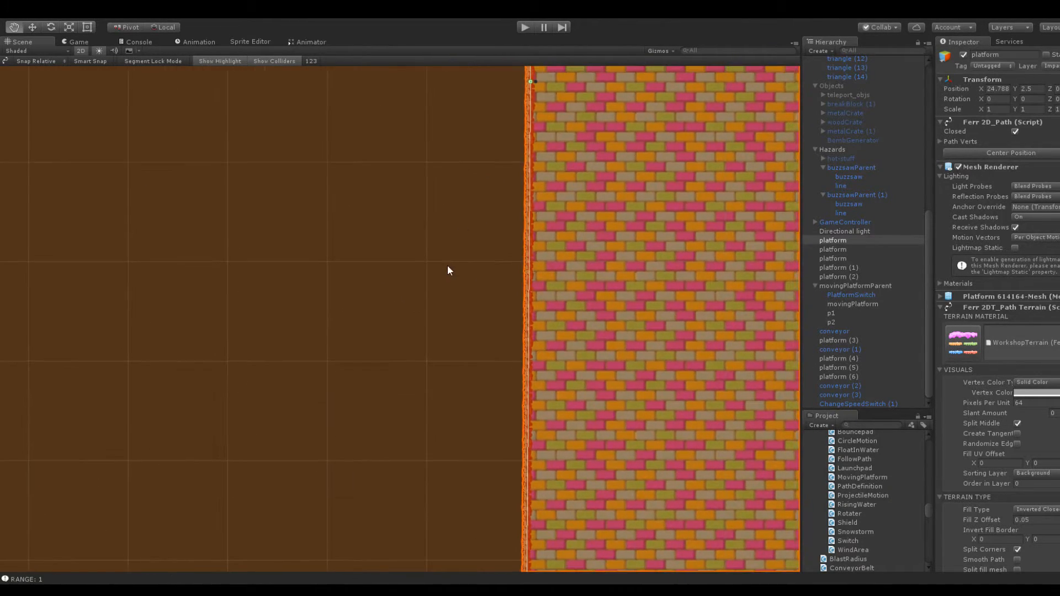
mouse_move(455, 377)
middle_down()
mouse_move(444, 81)
mouse_move(442, 265)
mouse_move(428, 94)
middle_up()
middle_drag(429, 337, 416, 116)
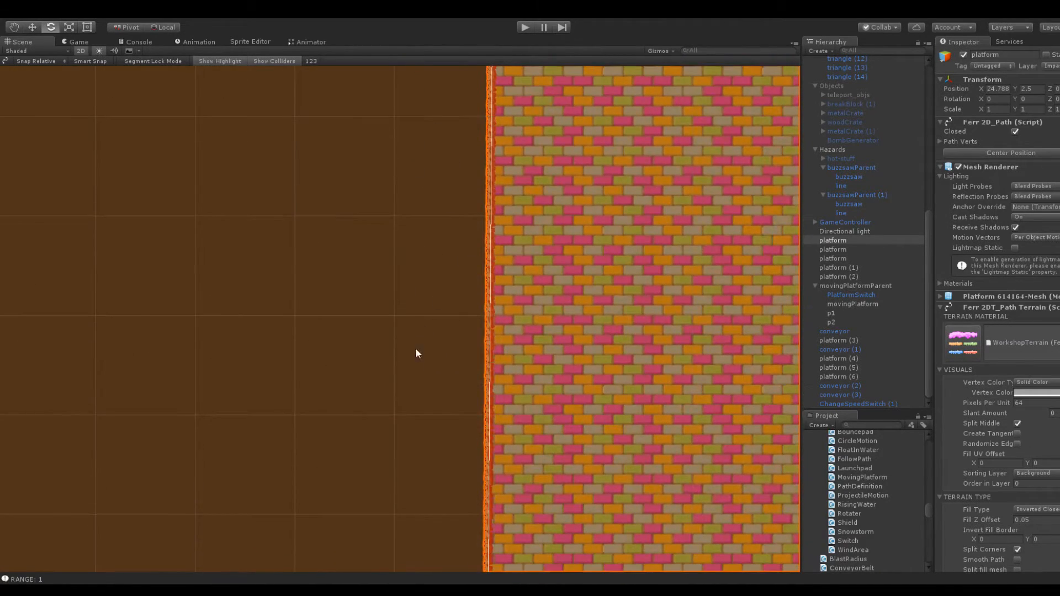
scroll(418, 331, down, 5)
middle_drag(403, 402, 425, 148)
middle_drag(396, 398, 397, 166)
middle_drag(443, 380, 454, 167)
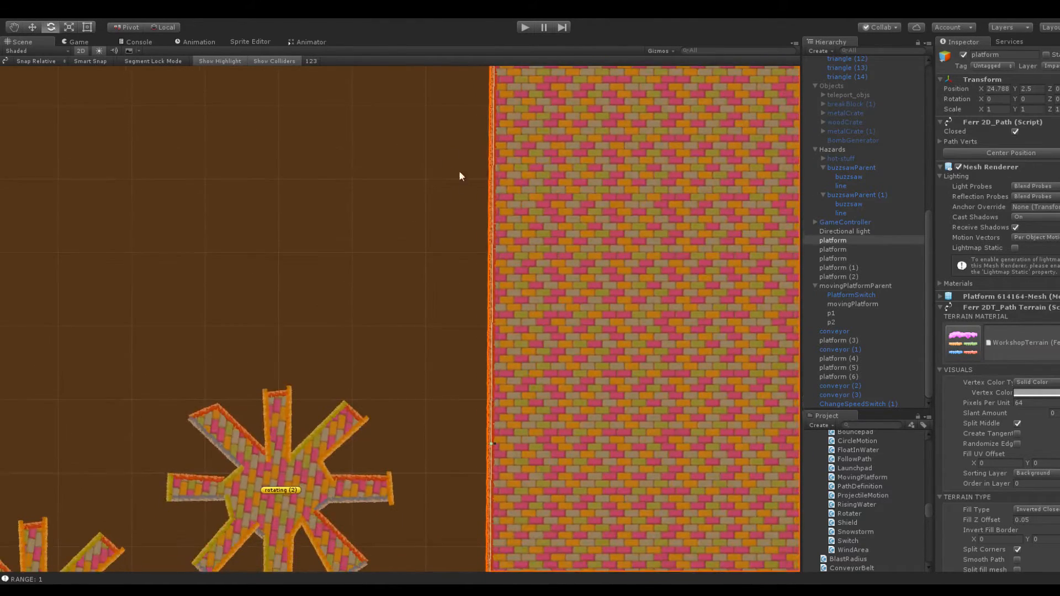
Add points to the outer wall's edge near the upper rotating platform and pull the edge into an inward-pointing bulge
click(494, 179)
scroll(485, 301, up, 5)
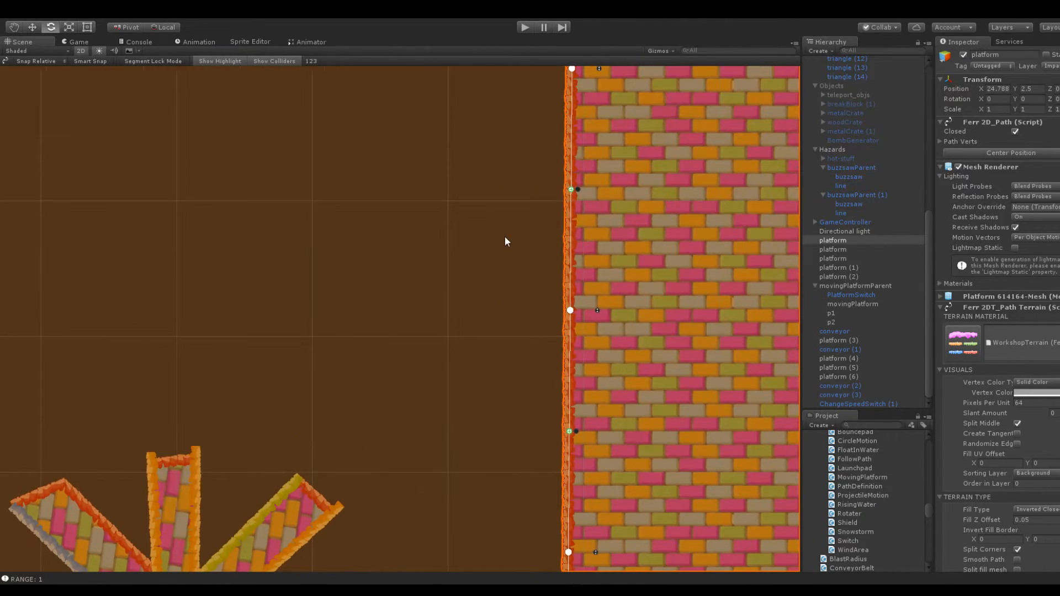
drag(570, 311, 524, 310)
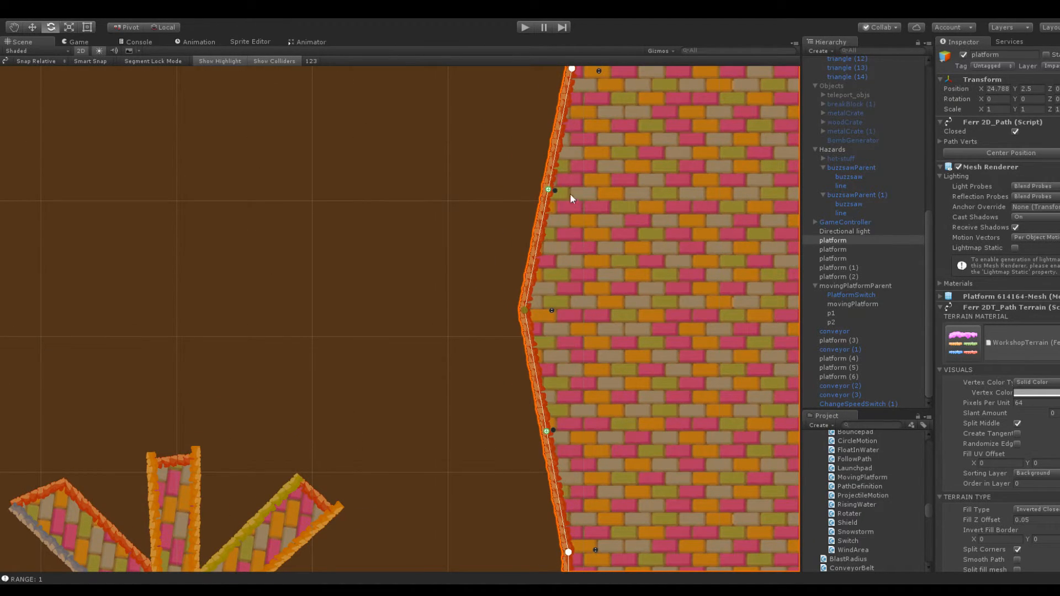
click(548, 189)
drag(547, 188, 617, 309)
Shape the wall bulge into a flat-topped ledge with a sloped underside beside the upper rotating platform, and deselect the wall
middle_drag(431, 301, 451, 78)
drag(544, 87, 486, 143)
drag(634, 87, 634, 144)
click(472, 181)
click(575, 191)
drag(486, 143, 489, 215)
drag(634, 146, 636, 214)
click(478, 176)
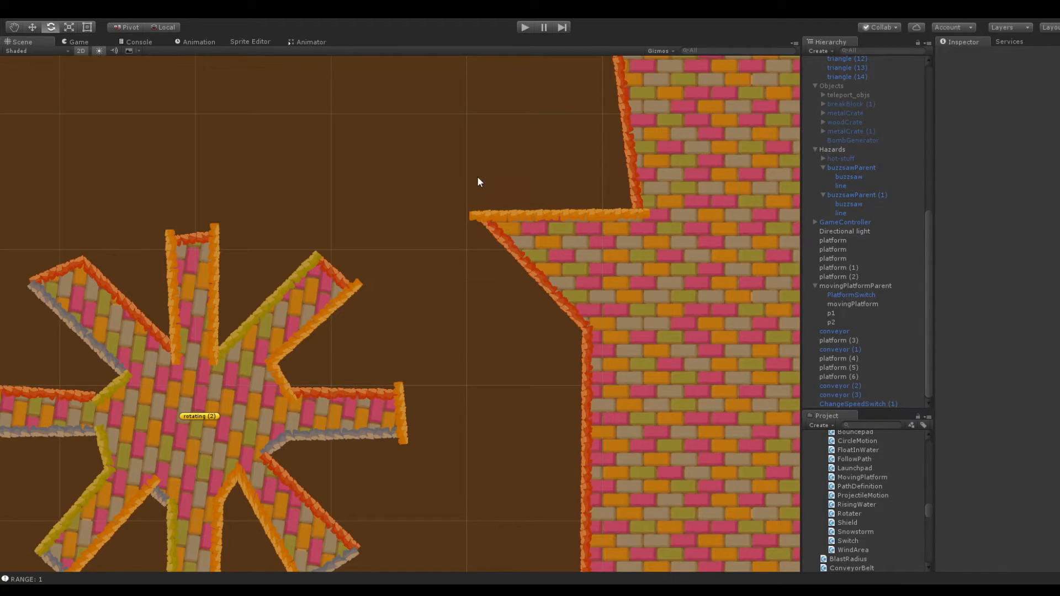
Reshape the outer wall above the new ledge into a recess with a vertical back and a sloped overhang
scroll(463, 191, down, 3)
scroll(455, 182, up, 2)
scroll(419, 169, down, 5)
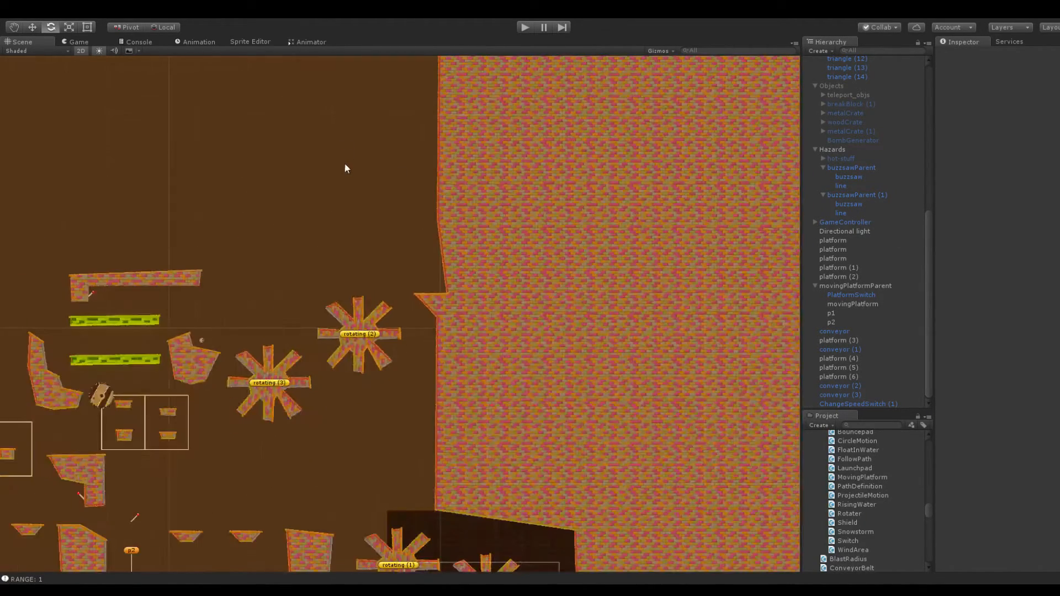
middle_drag(372, 206, 374, 345)
click(448, 373)
drag(446, 374, 456, 334)
drag(447, 277, 403, 323)
click(369, 347)
Examine the overall level layout and the gap between the long brick platform, the rotating platforms and the reshaped wall
scroll(338, 265, down, 3)
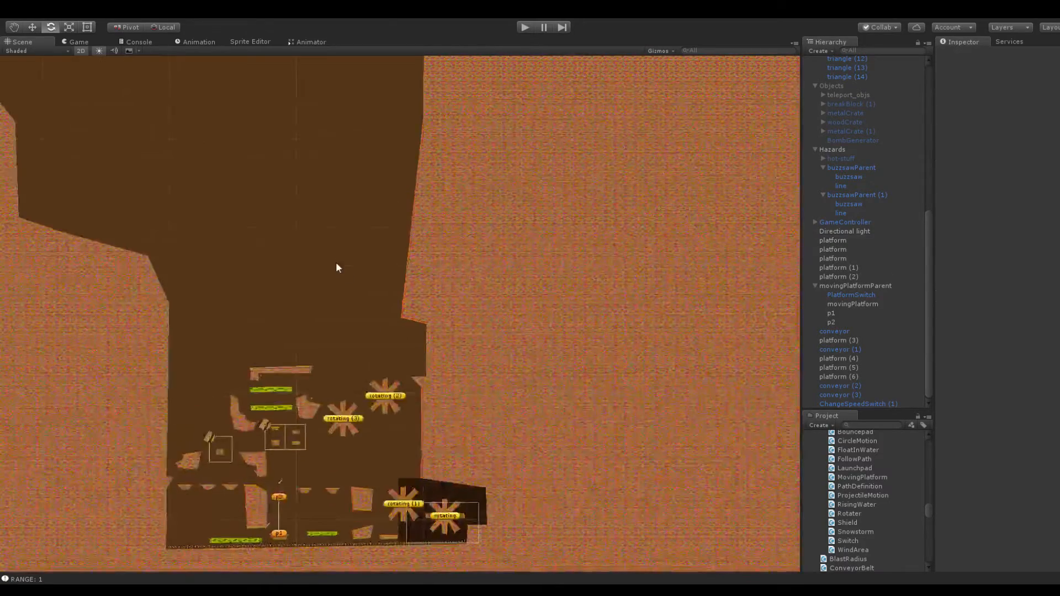
scroll(389, 229, up, 5)
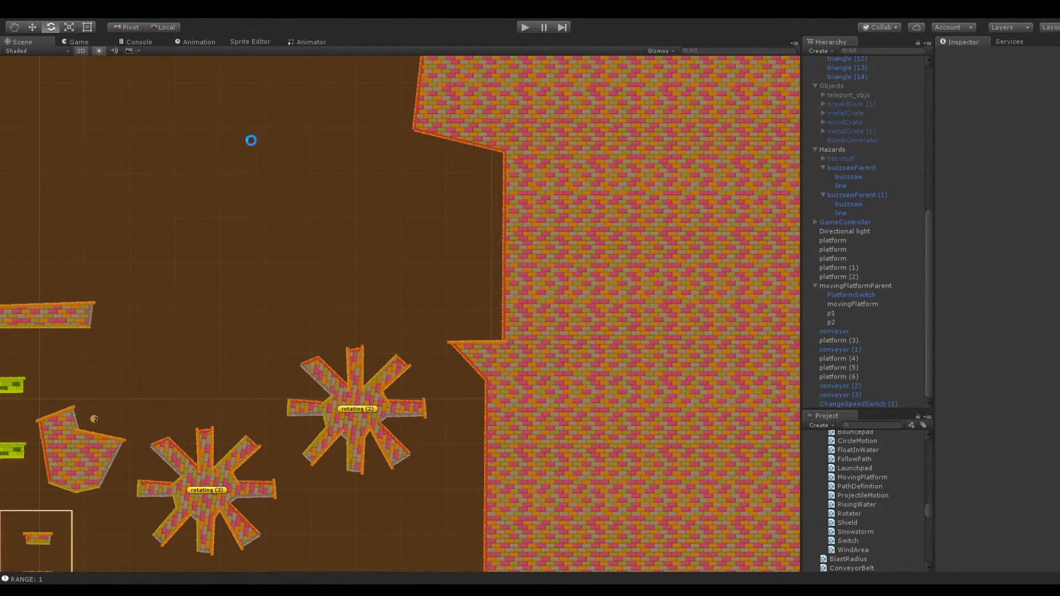
scroll(365, 332, down, 5)
middle_drag(509, 327, 528, 274)
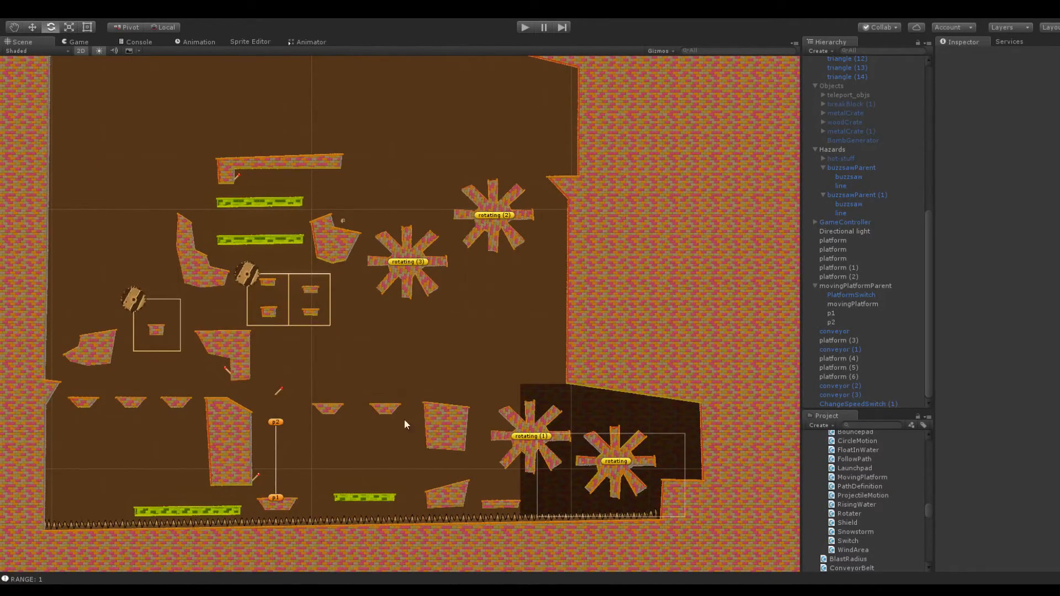
middle_drag(289, 230, 292, 346)
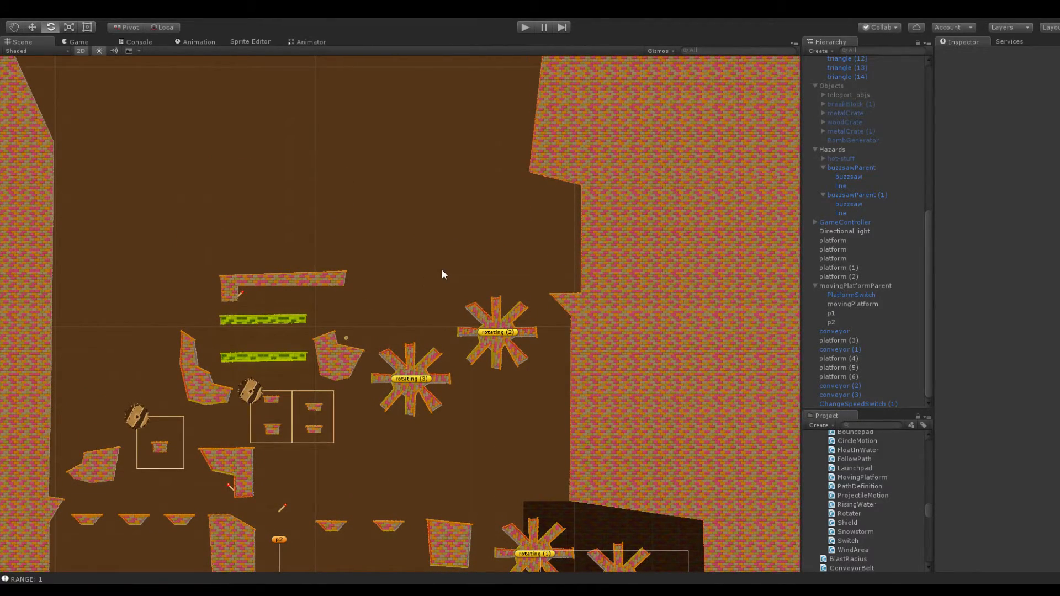
middle_drag(442, 271, 379, 276)
scroll(419, 274, up, 4)
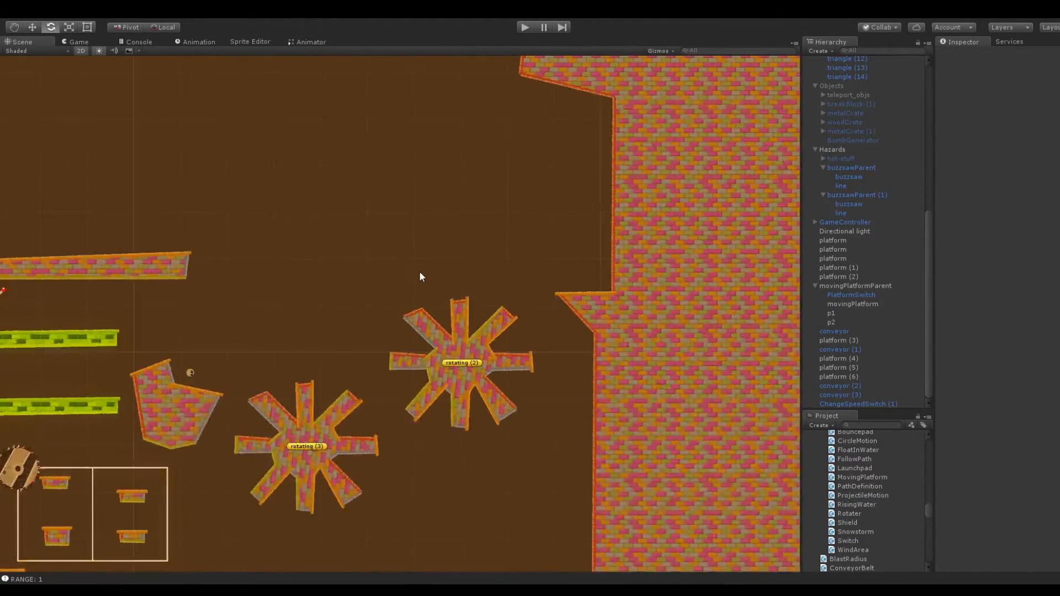
scroll(420, 276, up, 3)
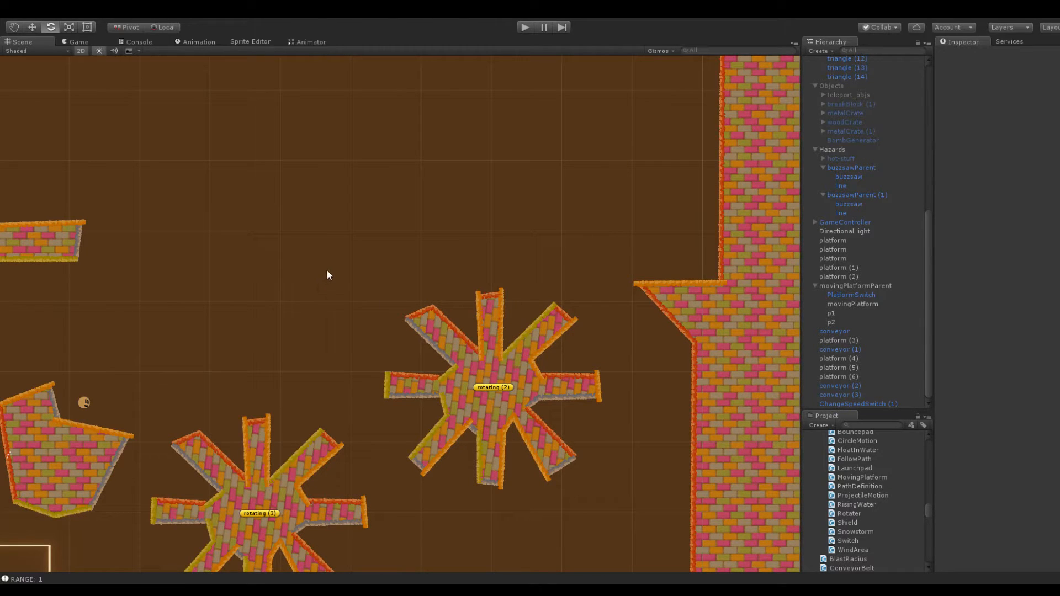
middle_drag(312, 224, 599, 216)
scroll(285, 250, down, 3)
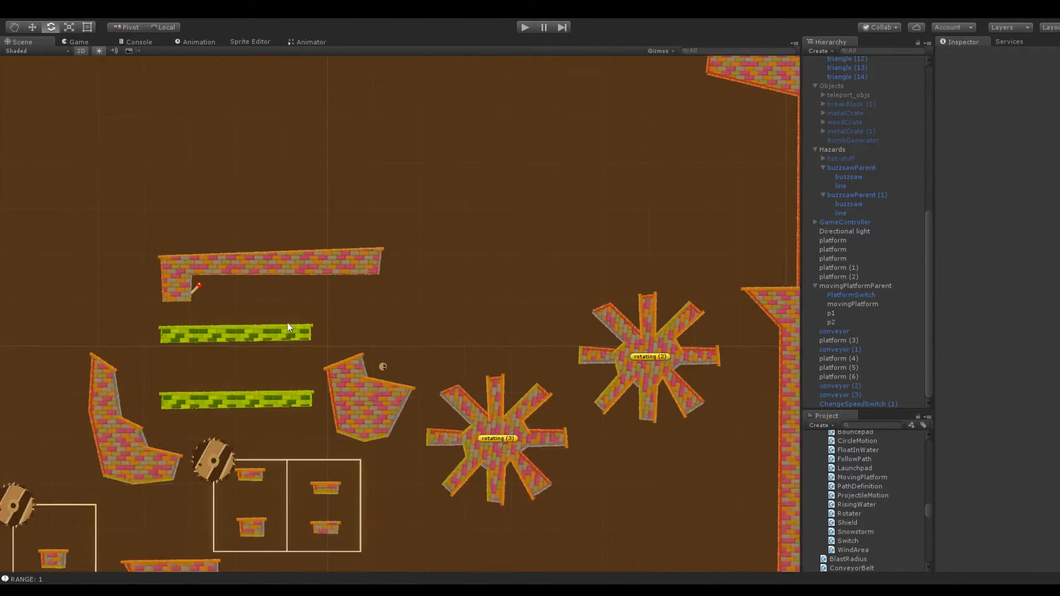
middle_drag(281, 322, 444, 268)
Duplicate the small brick platform inside the single-square buzzsaw track and move the copy above the long brick platform, at Y 126
click(501, 207)
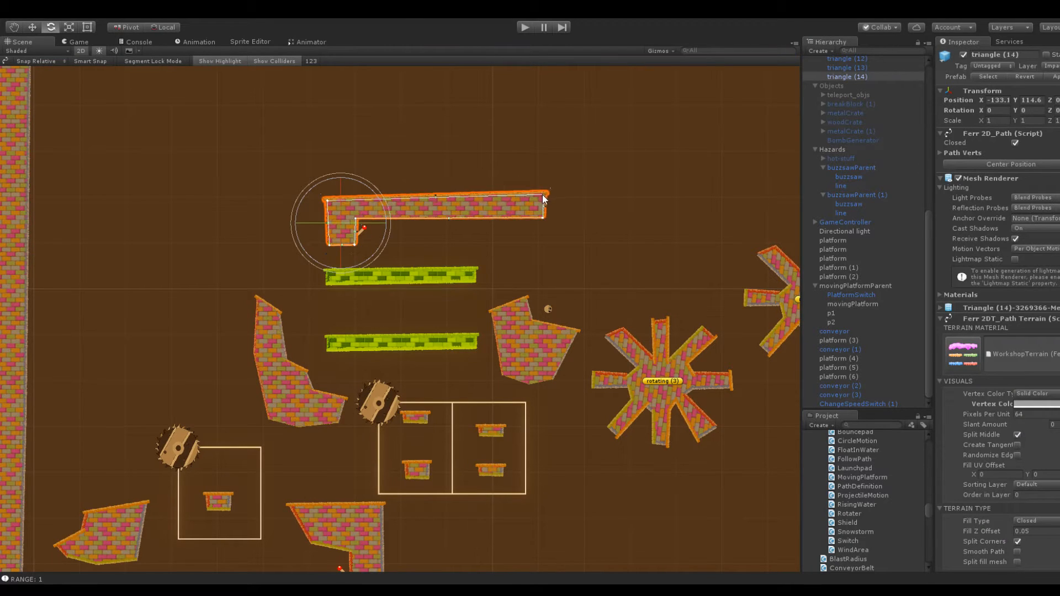
click(225, 502)
scroll(420, 409, down, 2)
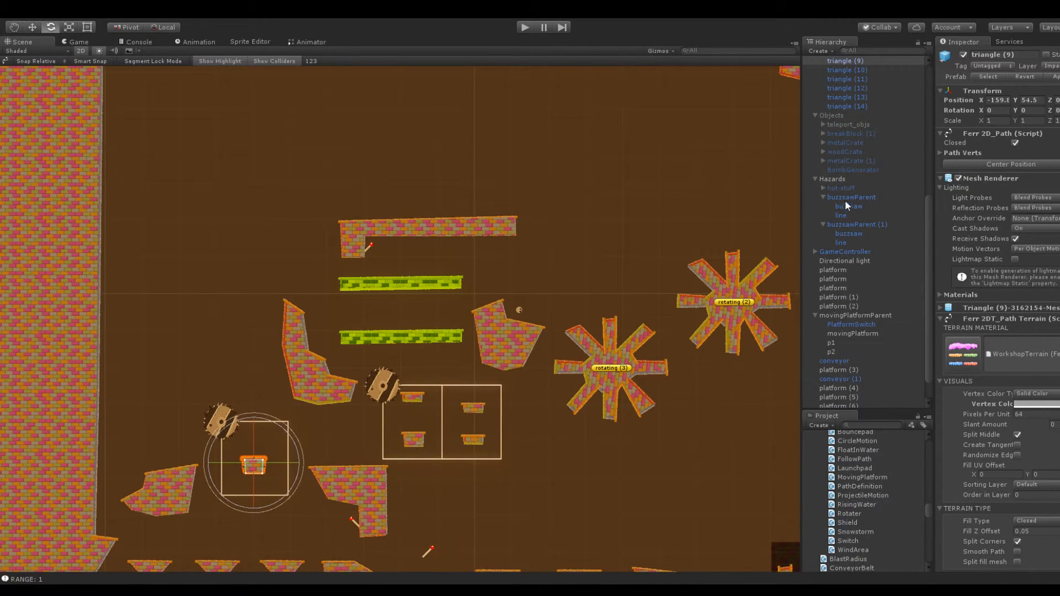
key(ctrl+d)
drag(985, 97, 30, 307)
middle_drag(469, 225, 175, 250)
drag(1015, 100, 9, 127)
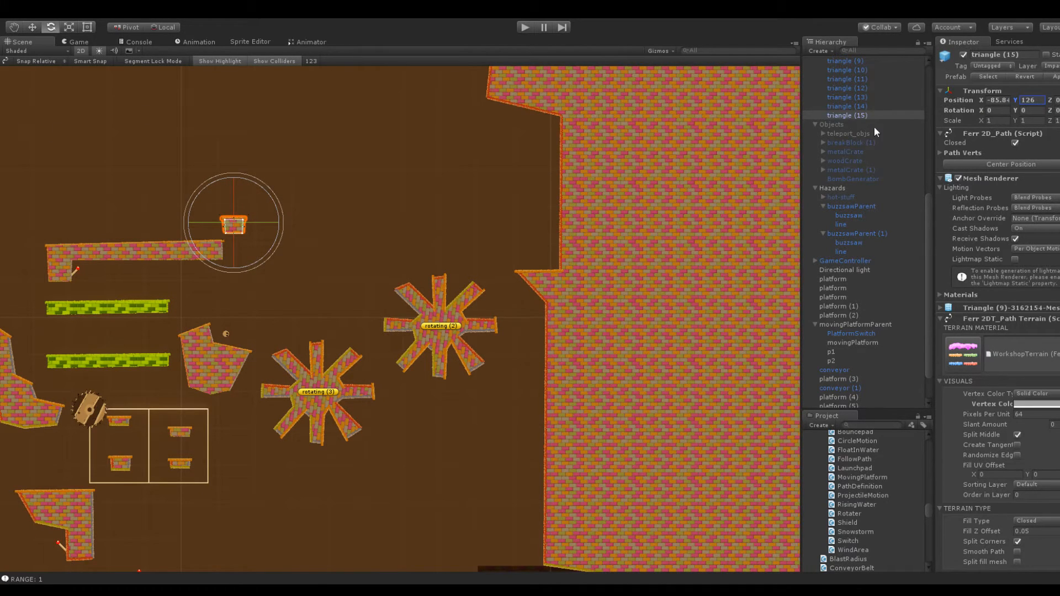
Move the copied small brick platform horizontally into the wall recess above the new ledge
drag(973, 98, 98, 138)
middle_drag(384, 157, 305, 207)
scroll(356, 249, up, 15)
scroll(354, 245, down, 5)
middle_drag(407, 192, 380, 247)
drag(980, 100, 986, 103)
click(405, 296)
click(554, 223)
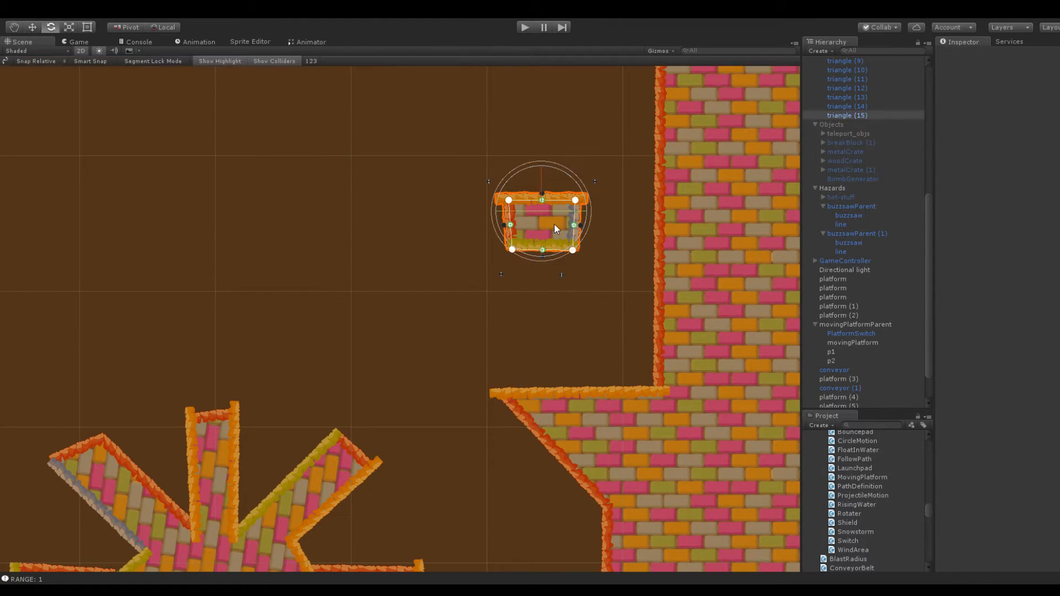
Duplicate the small brick platform in the wall recess and place the copy higher and farther from the wall
key(ctrl+d)
drag(981, 100, 899, 106)
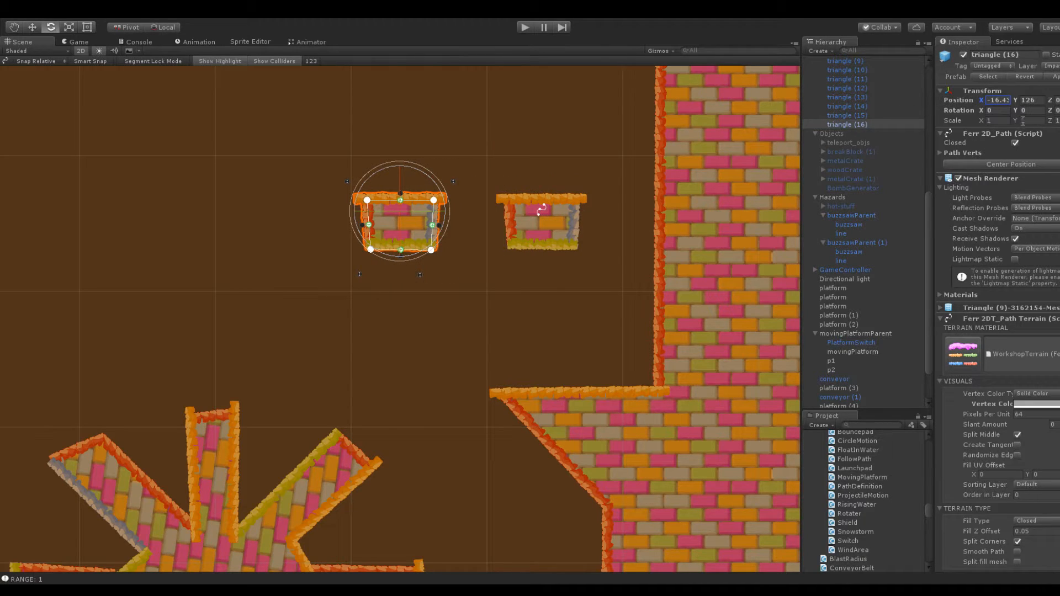
drag(1014, 102, 1059, 117)
click(471, 257)
scroll(471, 257, down, 5)
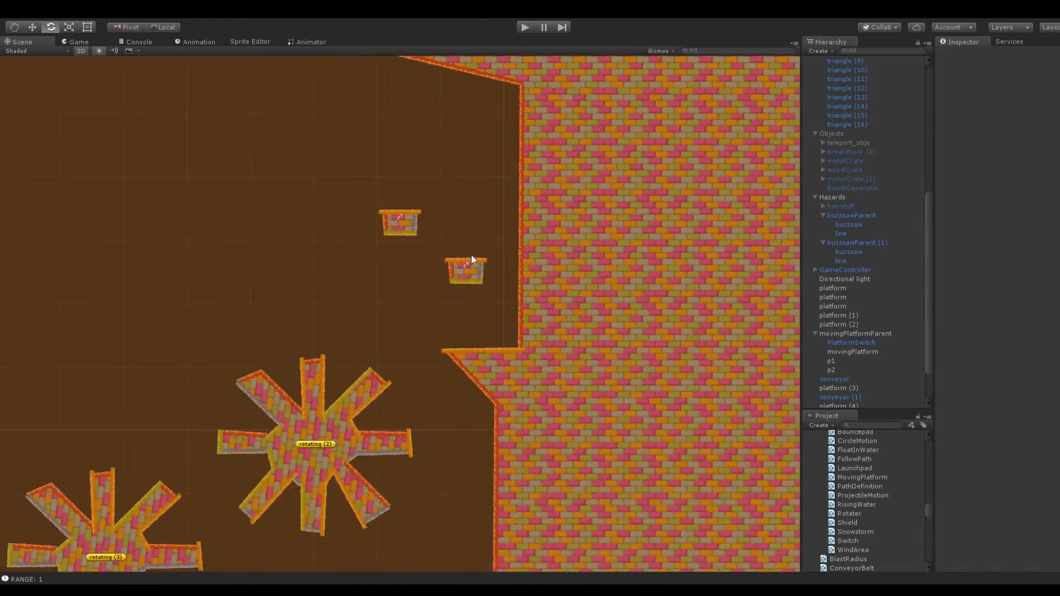
Duplicate buzzsawParent (1) with its two-cell track and move the copy above the long brick platform, at X -76.8 and Y 129.1
middle_drag(364, 213, 532, 210)
scroll(497, 259, down, 3)
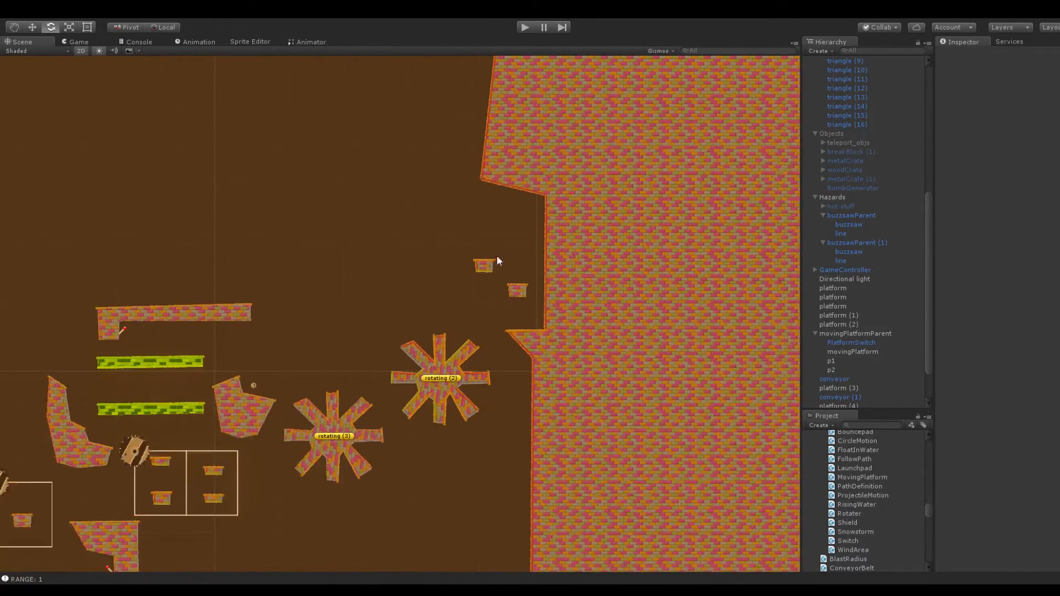
middle_drag(206, 338, 373, 256)
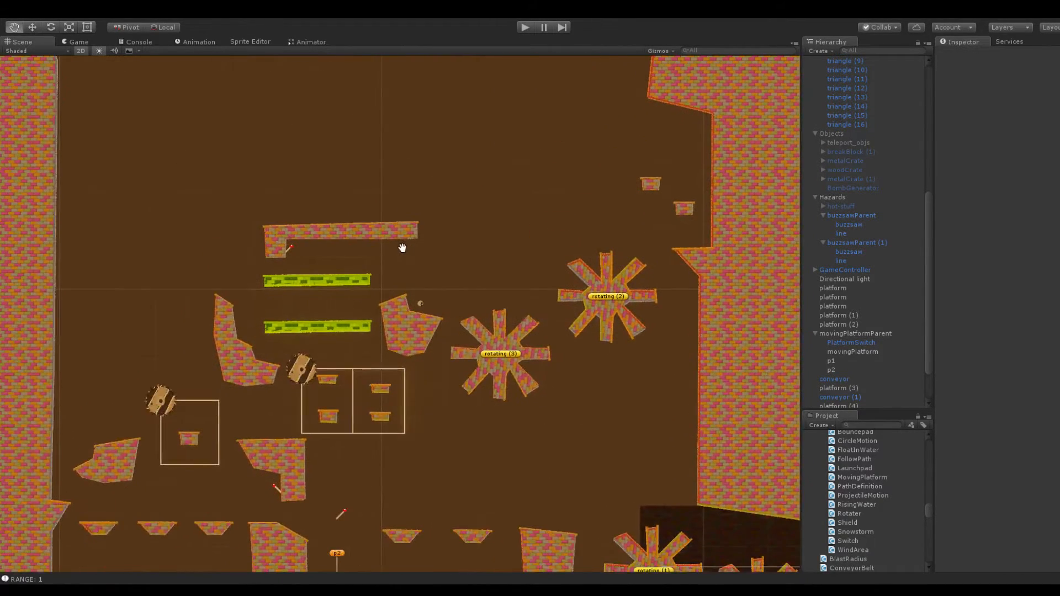
click(301, 370)
click(863, 243)
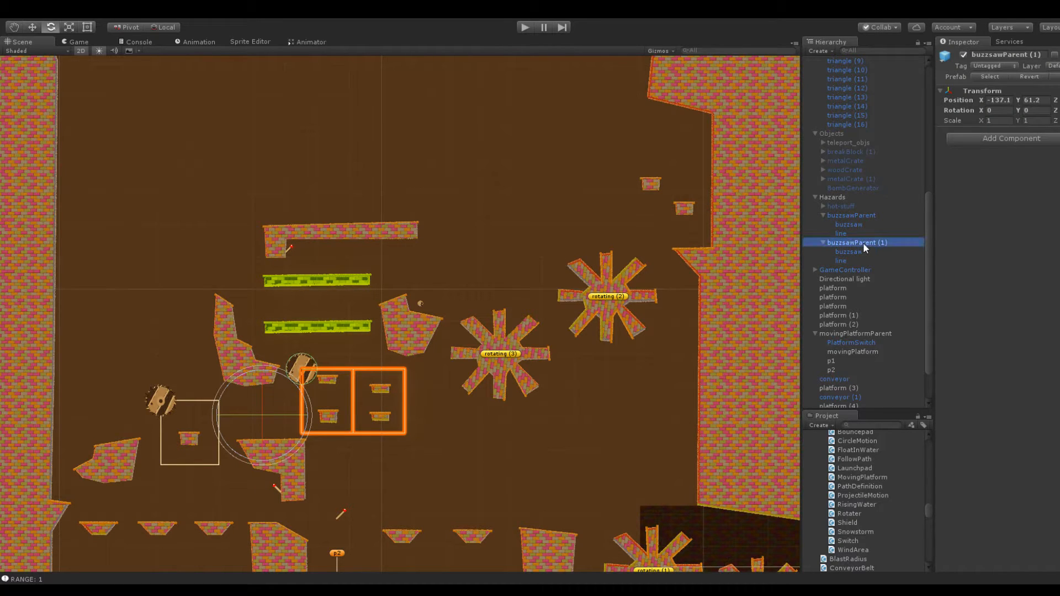
key(ctrl+d)
drag(1018, 100, 34, 128)
drag(978, 98, 48, 114)
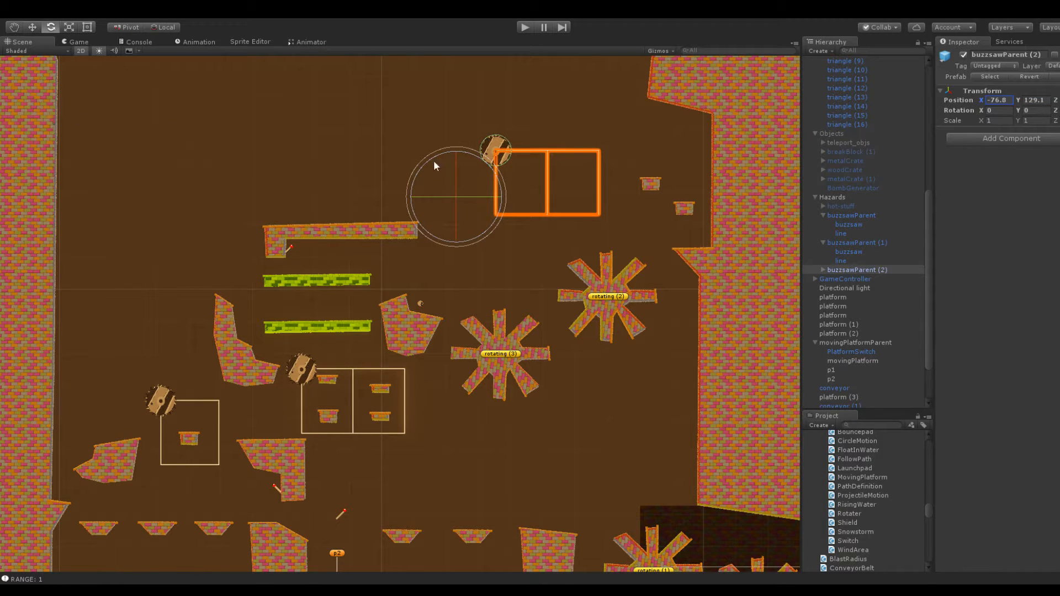
Shift the new buzzsaw track farther from the small brick platforms by setting its X position to -86.5
scroll(342, 213, up, 8)
scroll(324, 210, up, 1)
middle_drag(494, 200, 382, 325)
mouse_move(983, 103)
mouse_down()
mouse_move(995, 103)
mouse_move(969, 108)
mouse_up()
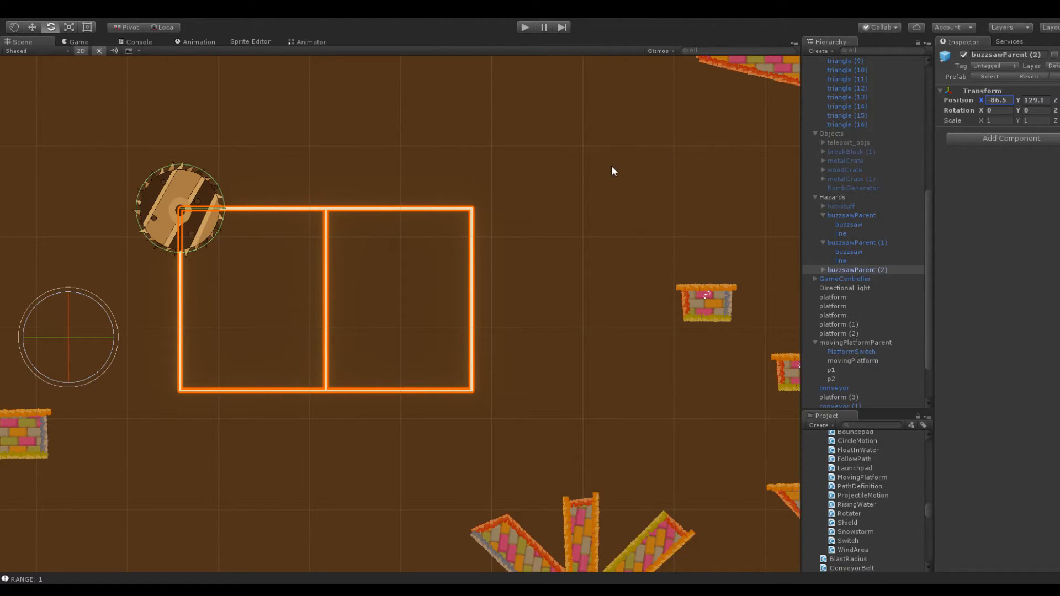
scroll(291, 382, down, 5)
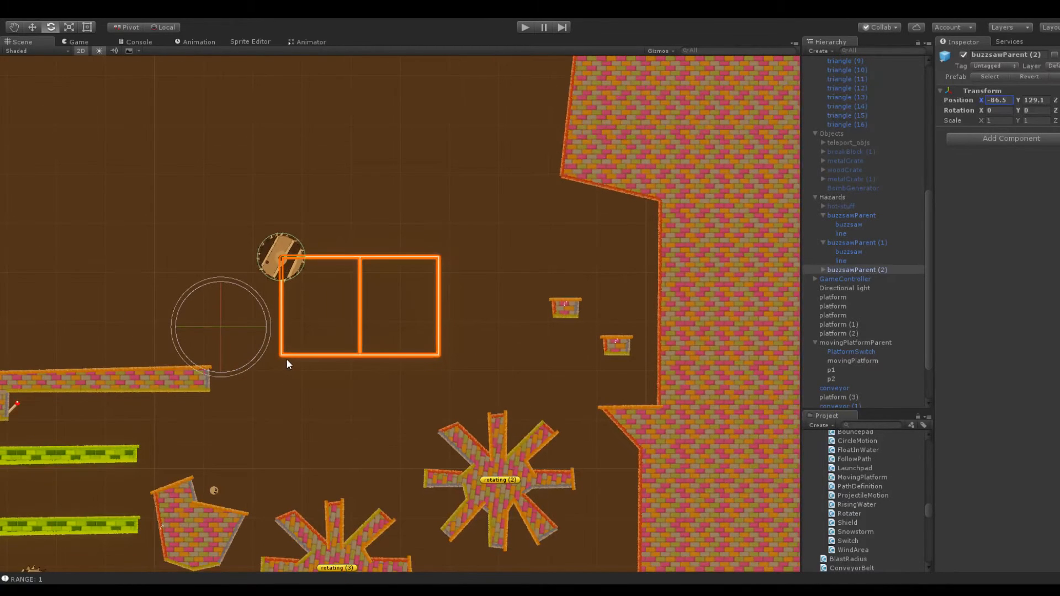
Add two points along the upper edge of the long brick platform above the switch, pulling them up into a rising slope
middle_drag(264, 346, 405, 264)
scroll(406, 386, up, 4)
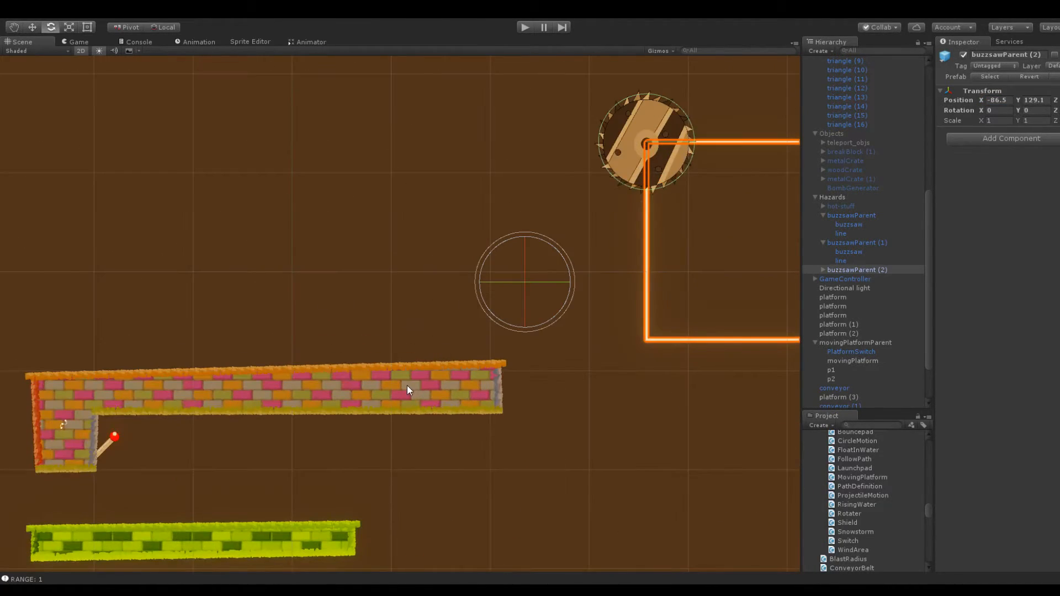
click(406, 386)
drag(268, 373, 201, 327)
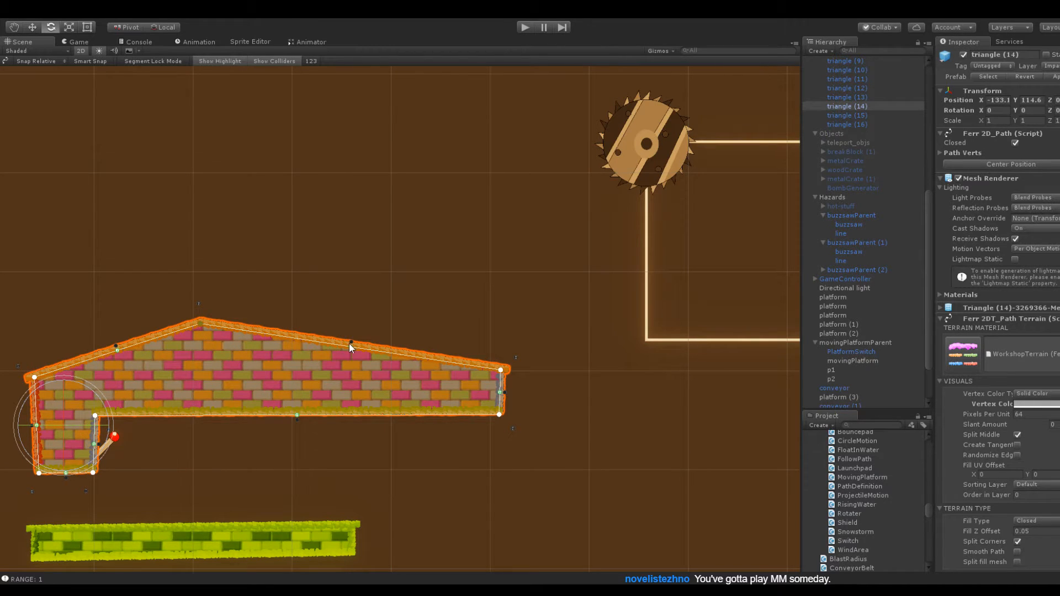
drag(350, 342, 422, 238)
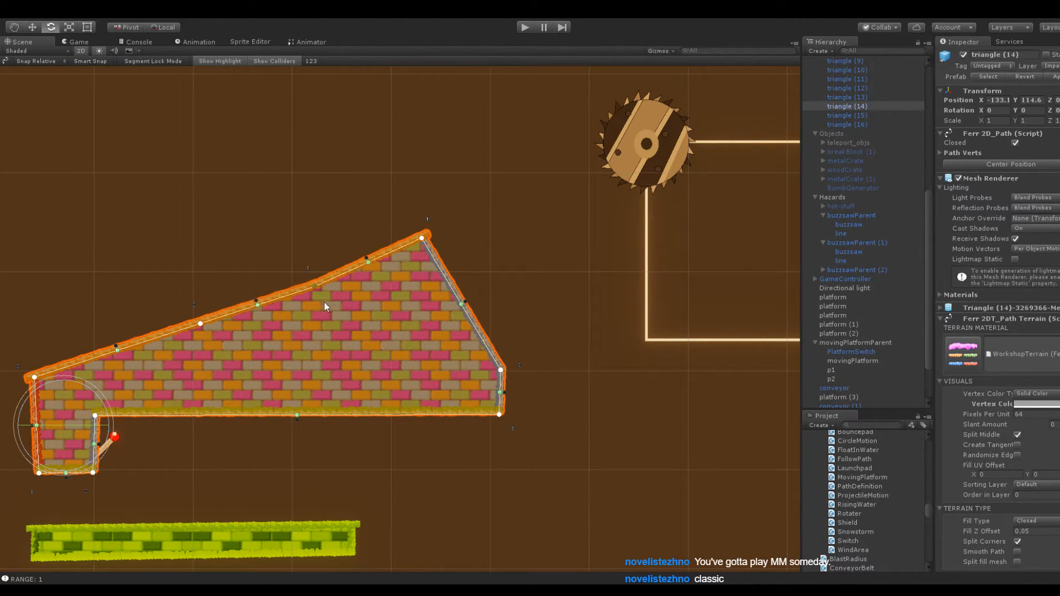
Shape the end of the long brick platform nearest the new buzzsaw track into a tall, flat-topped column
drag(314, 285, 339, 329)
drag(422, 237, 501, 201)
drag(419, 267, 374, 214)
drag(339, 330, 396, 327)
drag(376, 216, 413, 184)
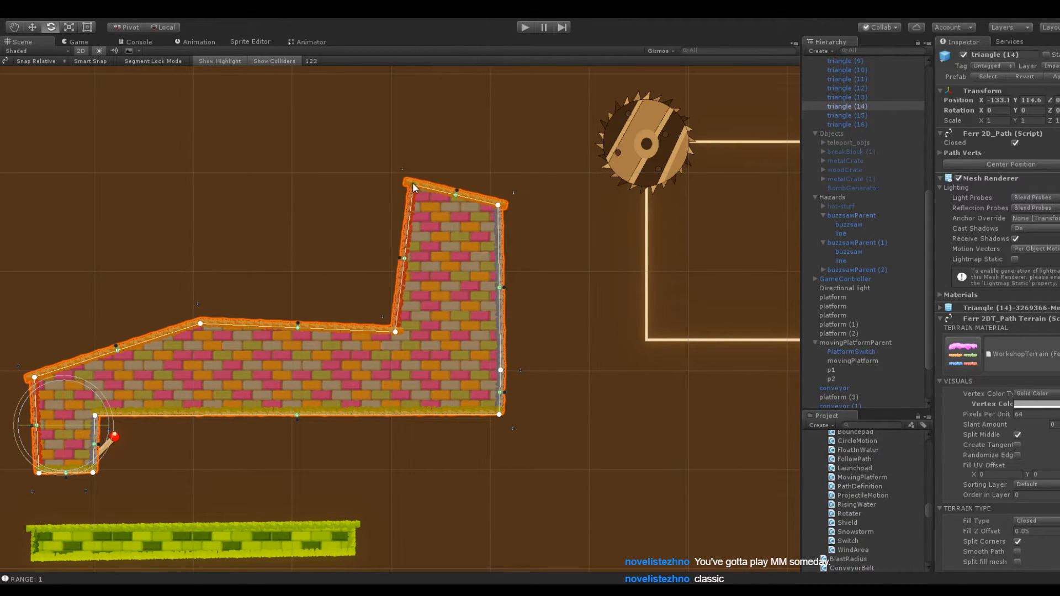
drag(497, 204, 504, 181)
drag(411, 186, 404, 185)
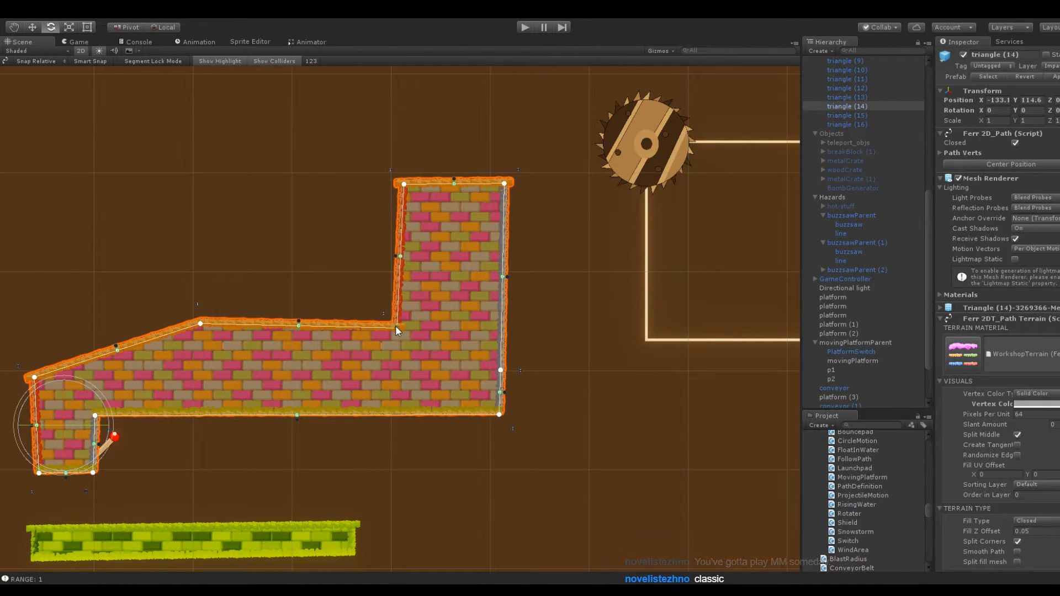
click(594, 226)
Raise the opposite end of the brick platform, above the switch block, into a tall column of similar height
middle_drag(594, 227, 402, 236)
scroll(389, 274, down, 3)
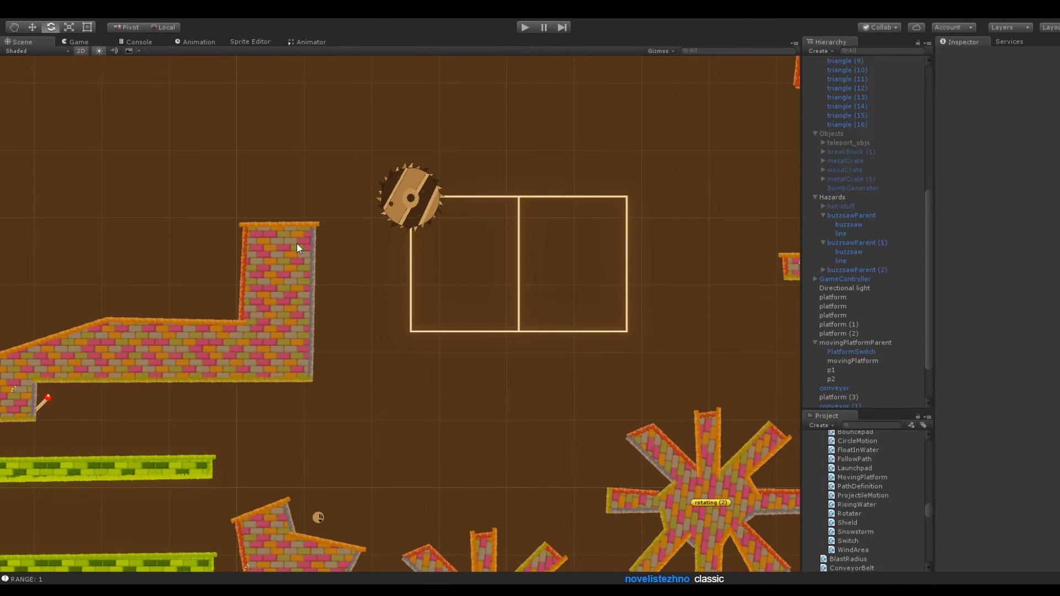
middle_drag(170, 220, 425, 203)
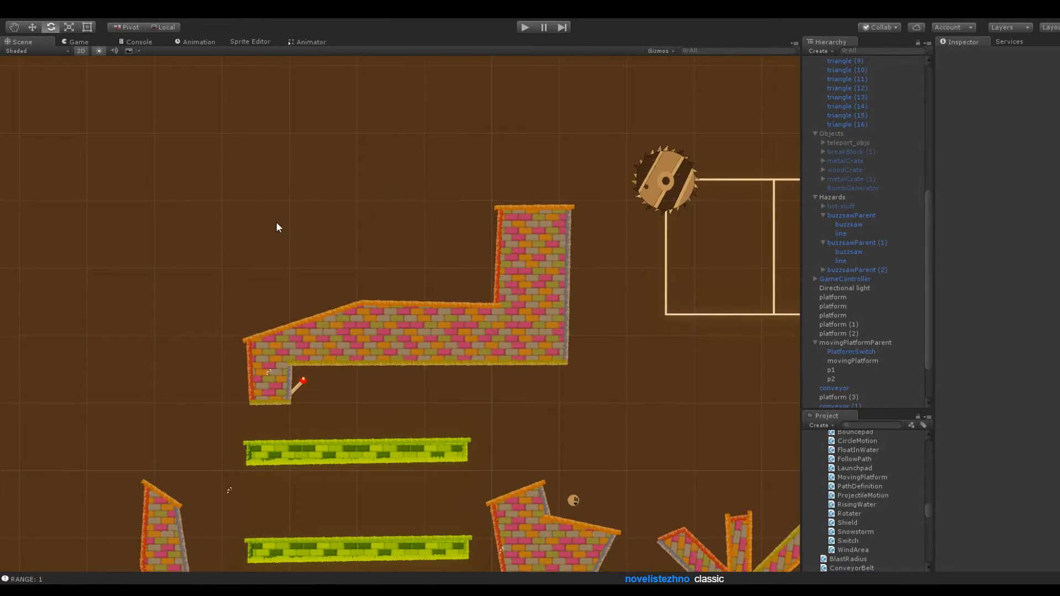
middle_drag(296, 246, 489, 154)
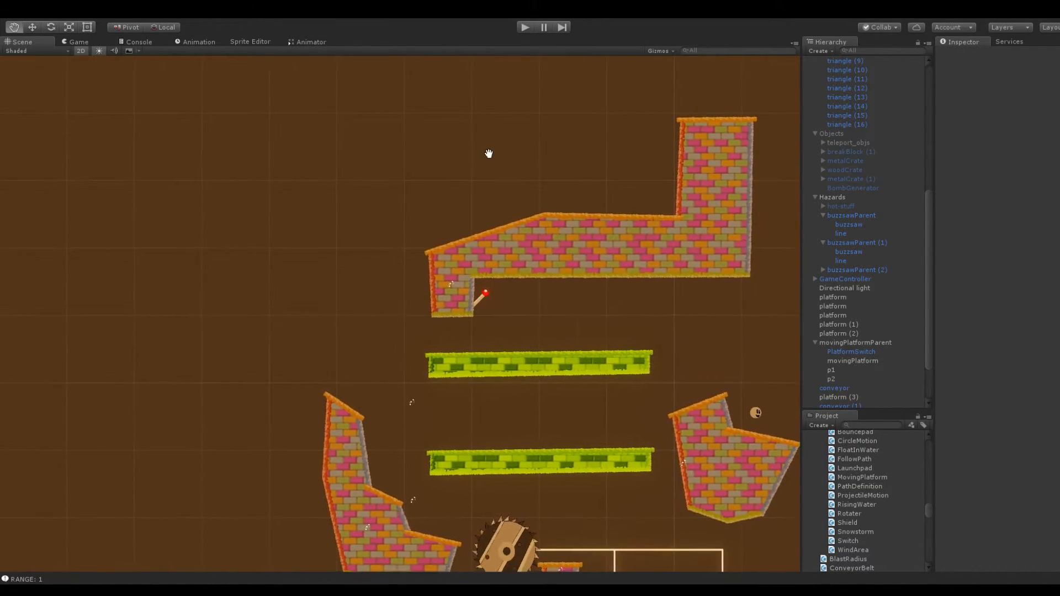
scroll(412, 261, up, 3)
click(443, 203)
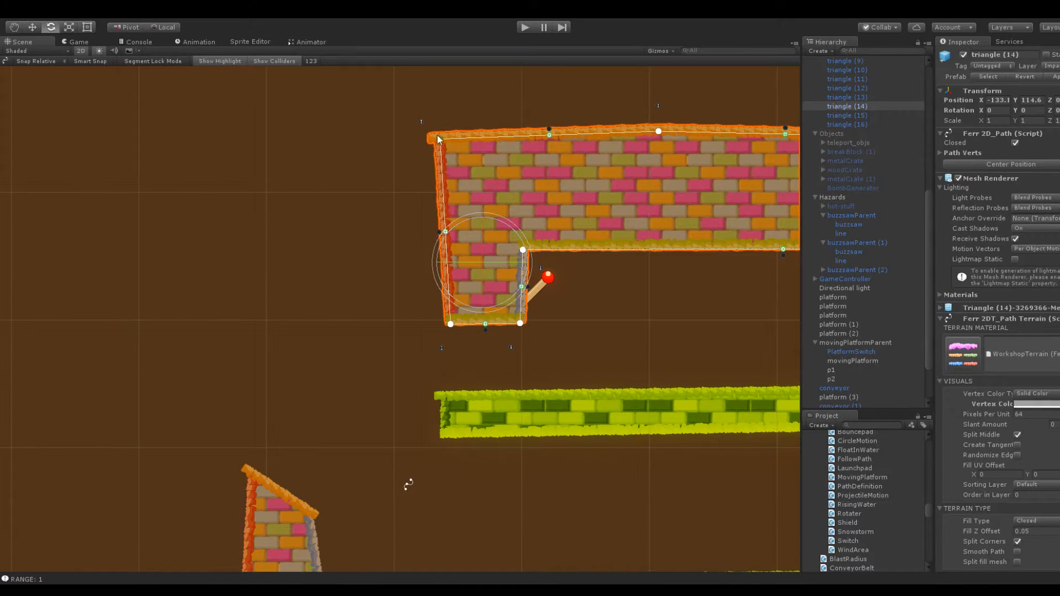
drag(440, 142, 433, 98)
drag(545, 112, 525, 150)
middle_drag(507, 125, 472, 269)
drag(445, 268, 396, 97)
drag(444, 199, 486, 108)
click(558, 131)
Raise the platform's floor between the two columns almost to their tops, leaving a shallow dip that slopes up toward the buzzsaw side
middle_drag(552, 215, 360, 257)
scroll(359, 257, down, 3)
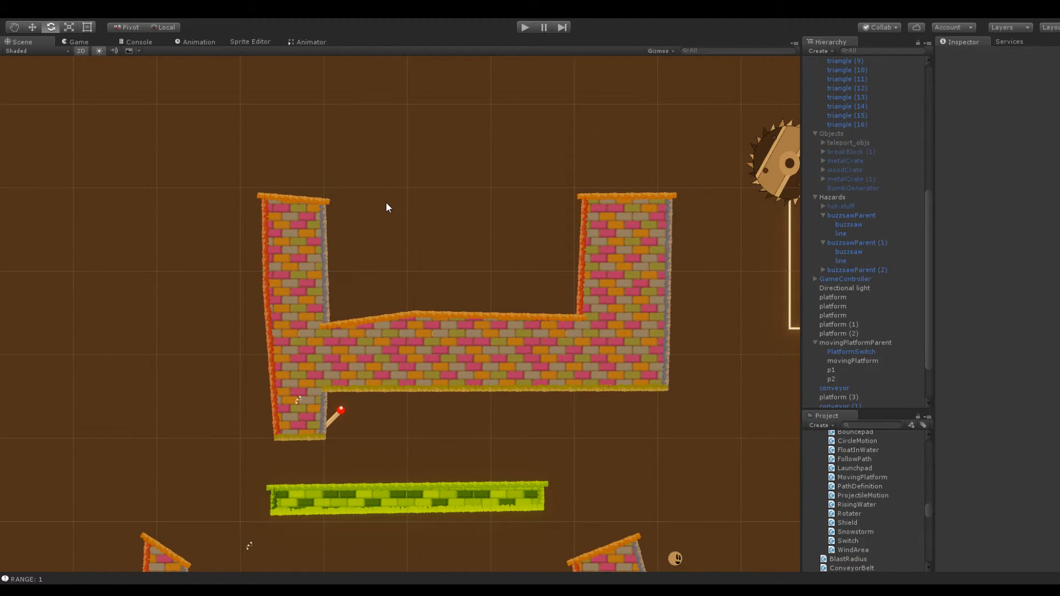
scroll(394, 190, down, 3)
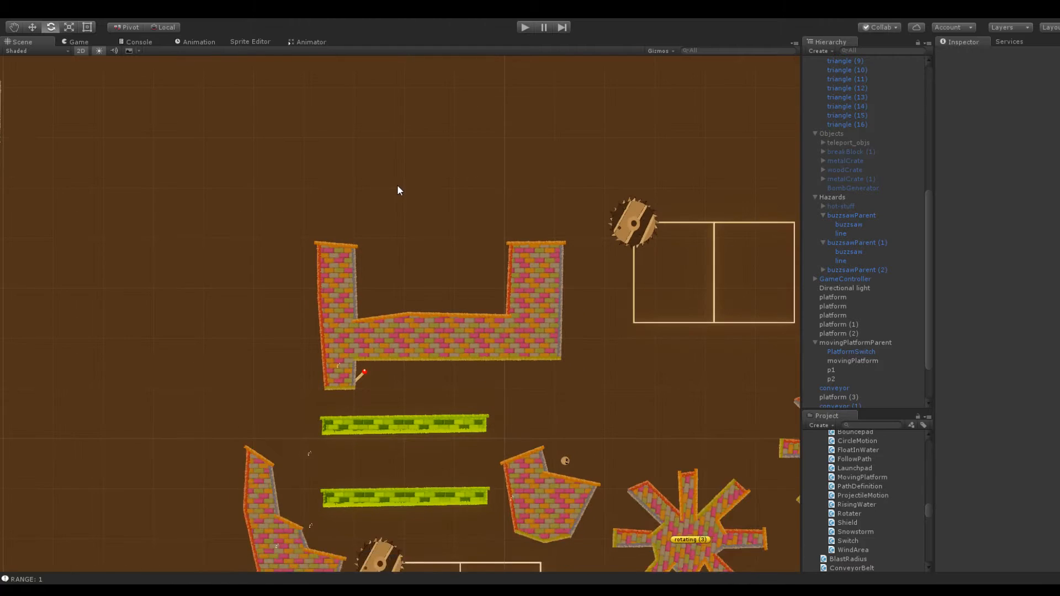
click(422, 316)
drag(408, 315, 436, 309)
click(436, 271)
click(390, 327)
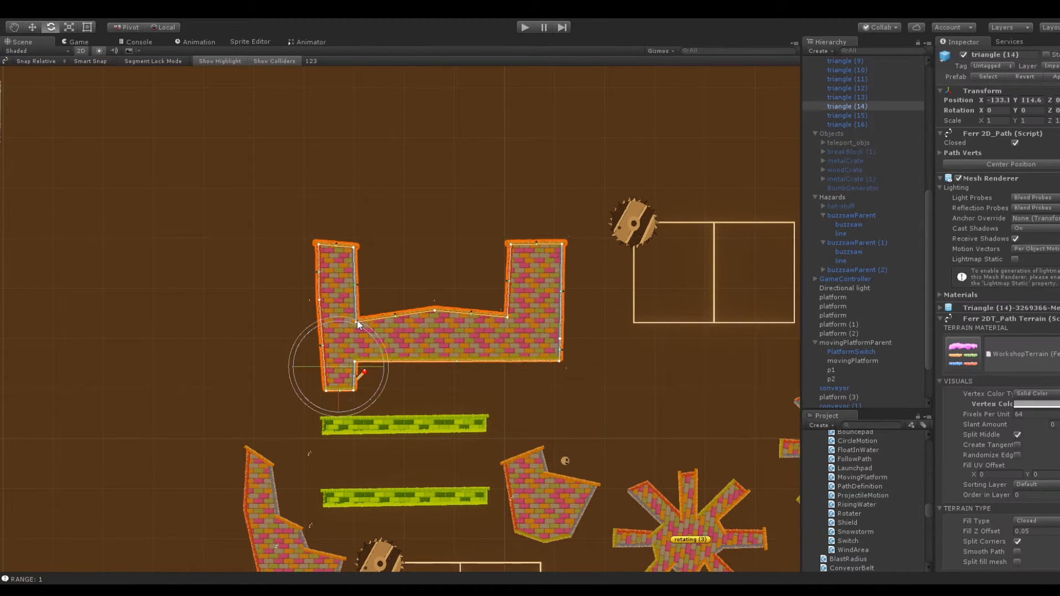
drag(356, 321, 361, 261)
drag(435, 312, 439, 261)
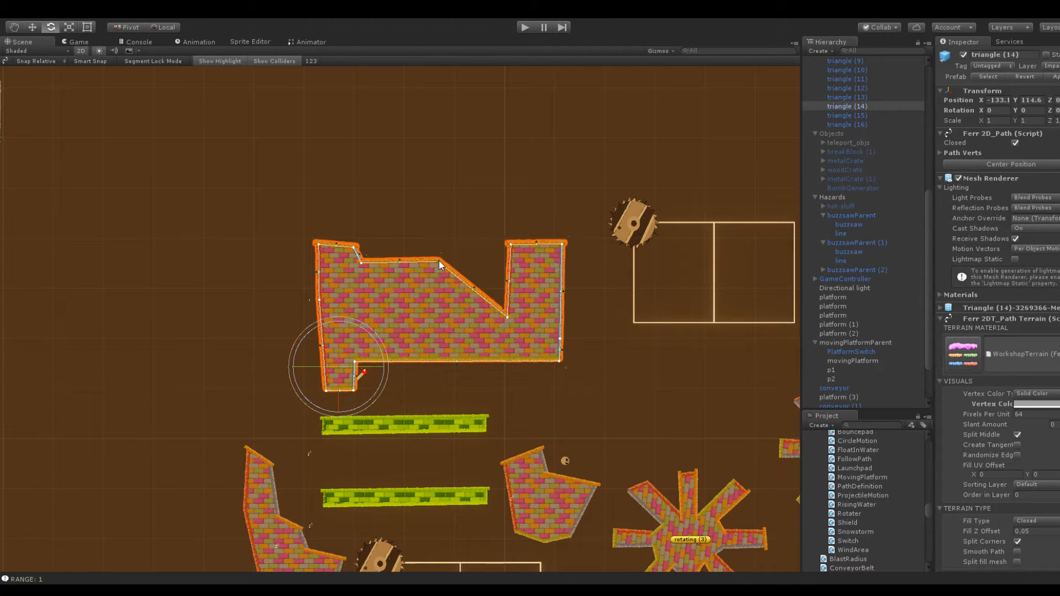
drag(508, 315, 465, 247)
click(438, 232)
Examine the reshaped brick platform up close and in relation to the surrounding cave walls and buzzsaw track
scroll(333, 223, up, 3)
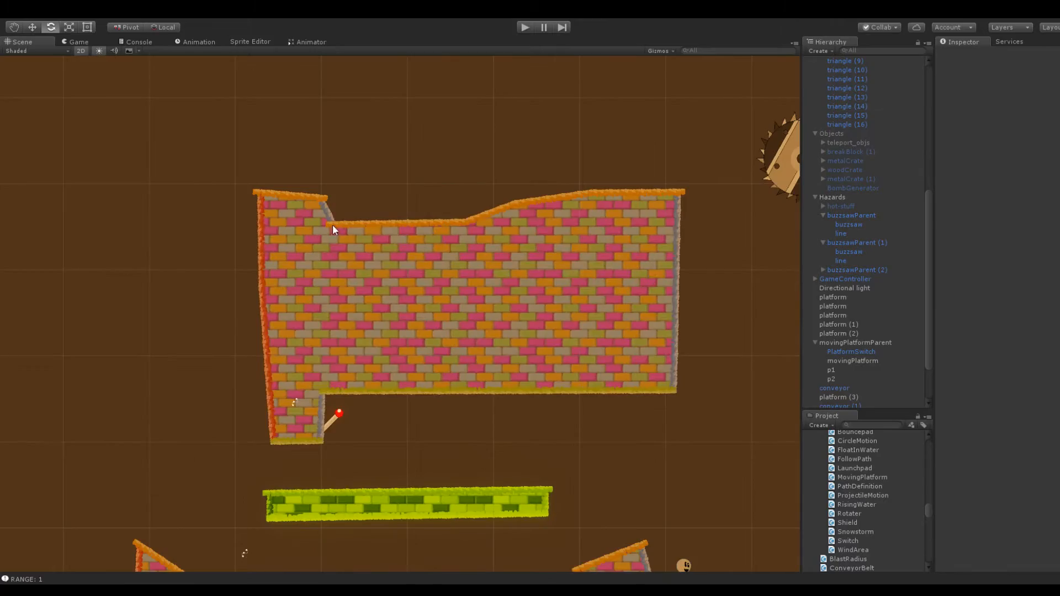
click(334, 221)
scroll(436, 365, down, 6)
scroll(442, 376, down, 3)
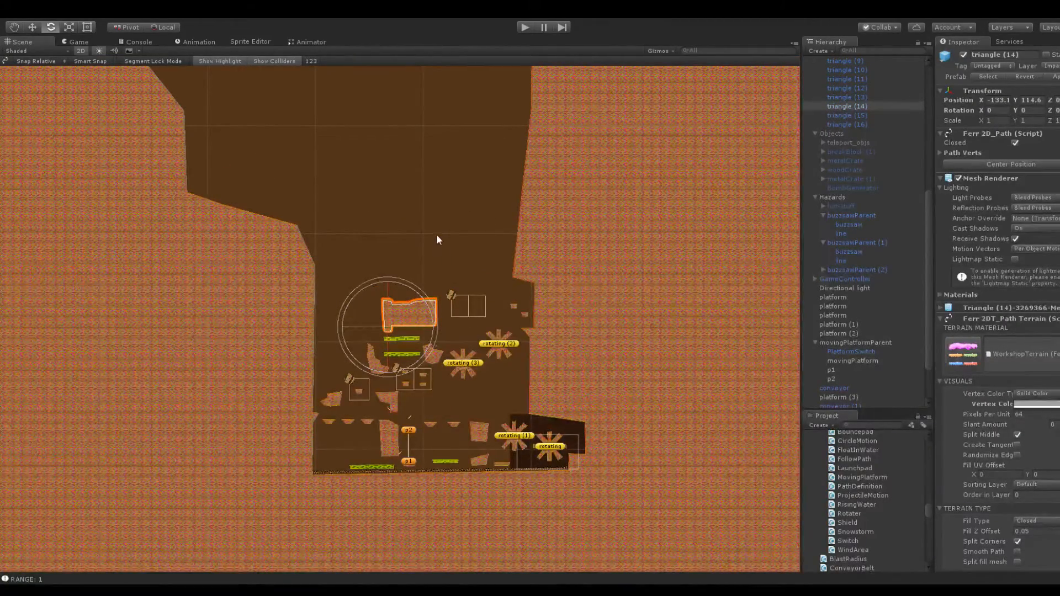
scroll(437, 231, up, 5)
scroll(446, 208, up, 3)
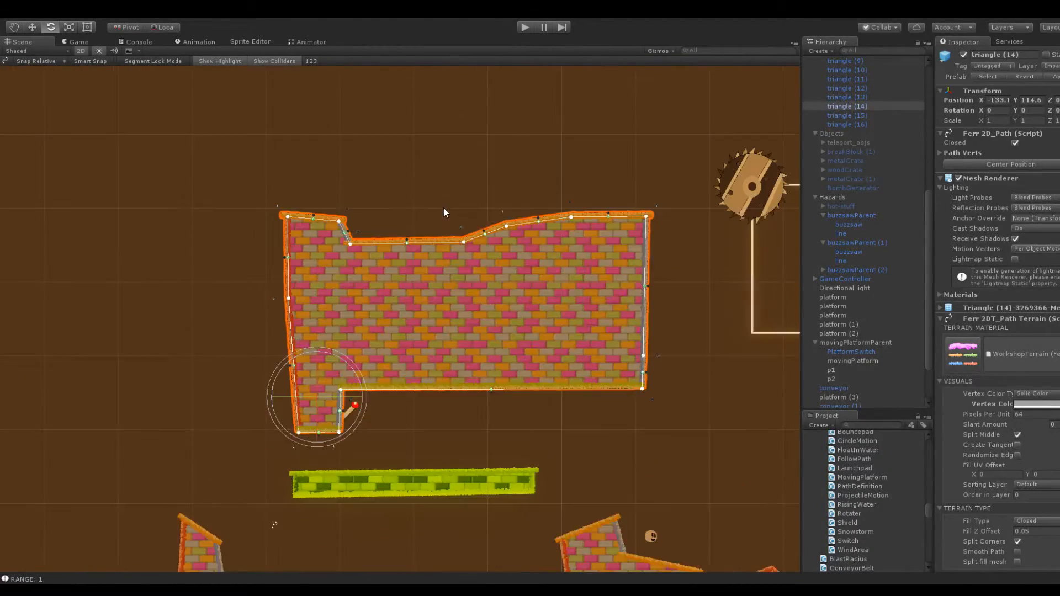
scroll(442, 214, down, 4)
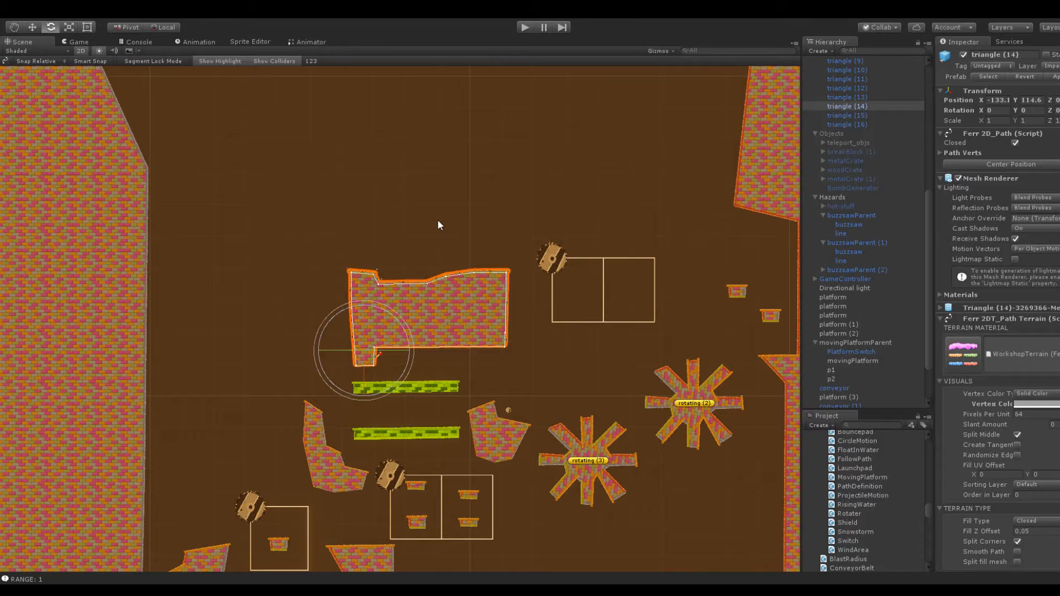
scroll(437, 220, up, 4)
click(452, 179)
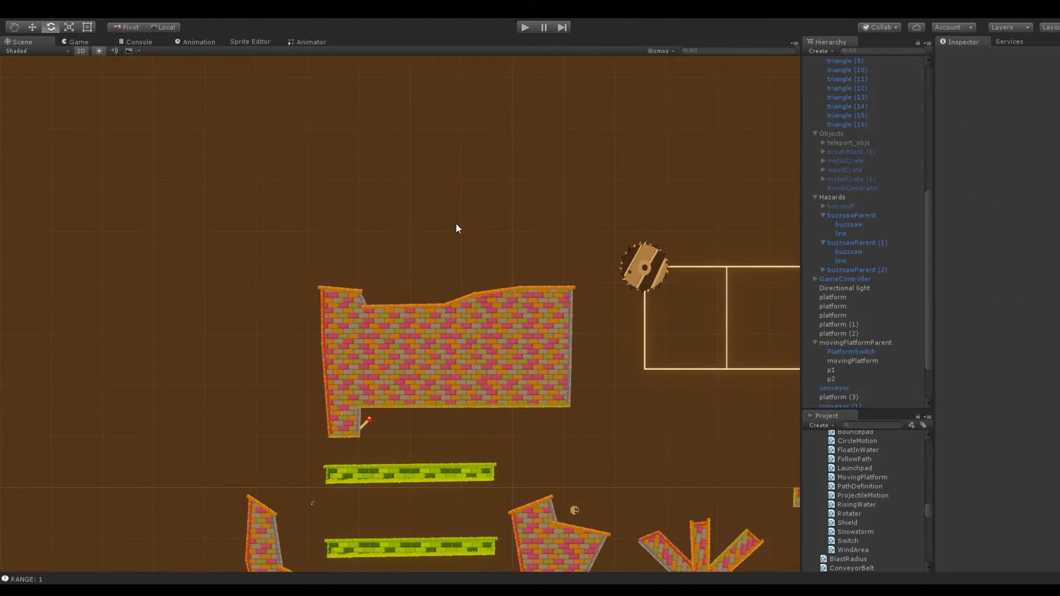
scroll(456, 230, up, 2)
scroll(848, 271, up, 9)
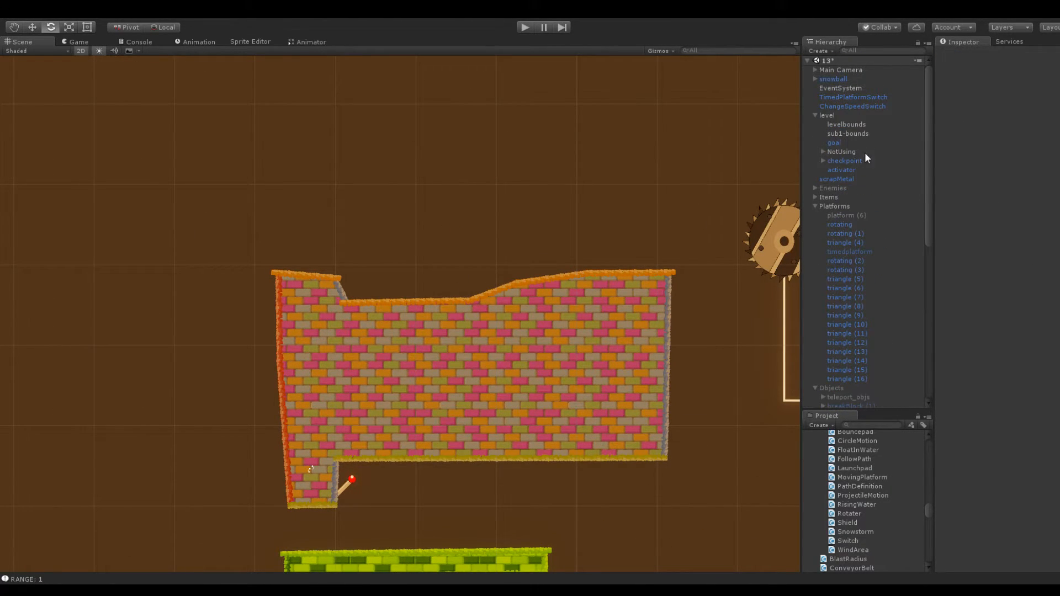
Move the checkpoint into the dip on top of the large brick platform, at X -120.3 and Y 138.2
click(845, 160)
key(f)
click(996, 101)
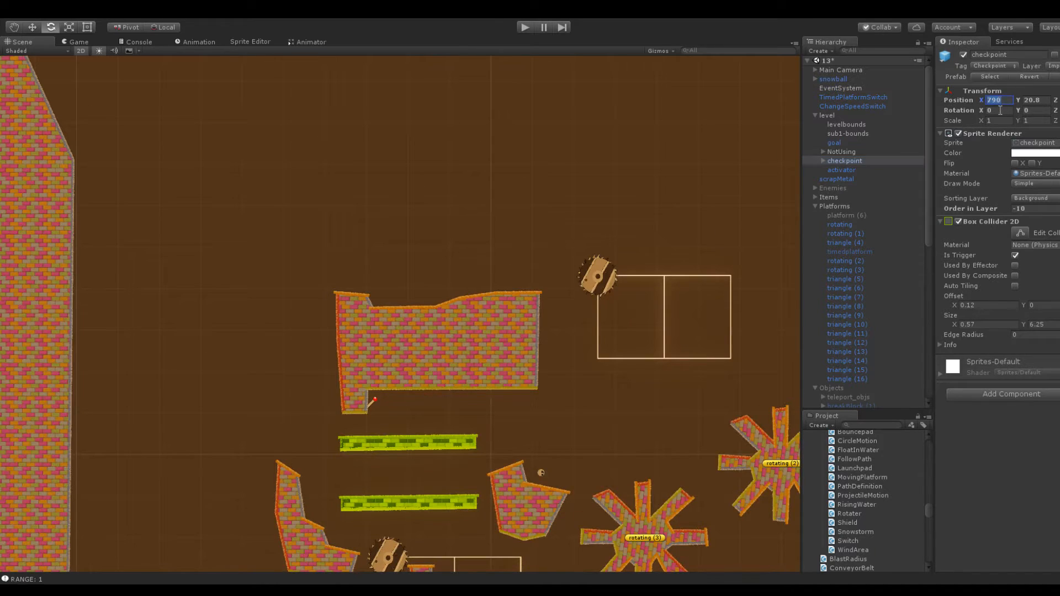
text(0)
drag(952, 107, 542, 144)
scroll(560, 312, down, 5)
drag(981, 99, 458, 245)
drag(1017, 99, 42, 115)
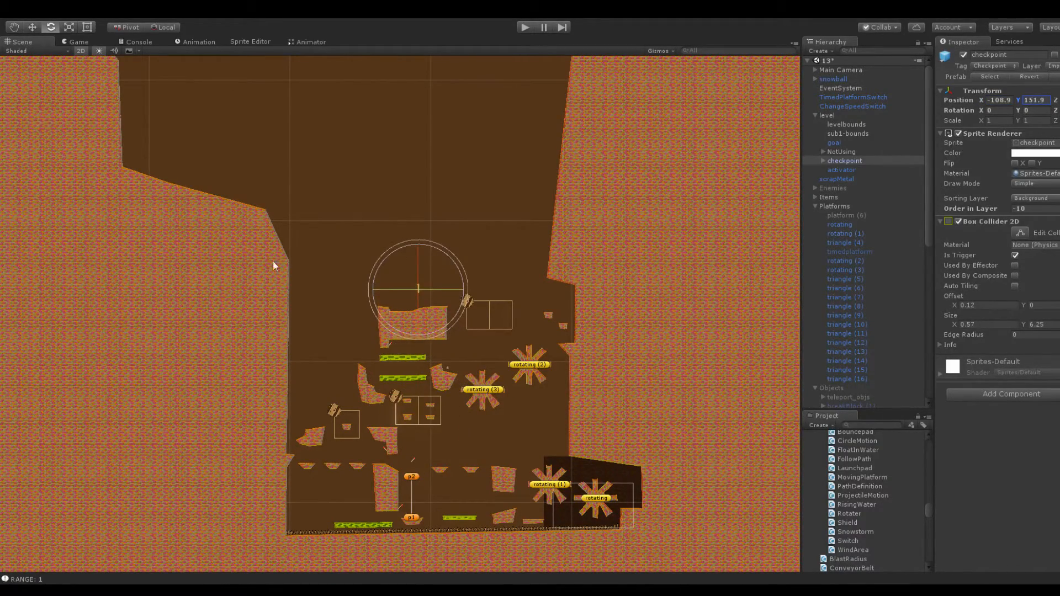
scroll(361, 279, up, 10)
drag(1019, 102, 957, 104)
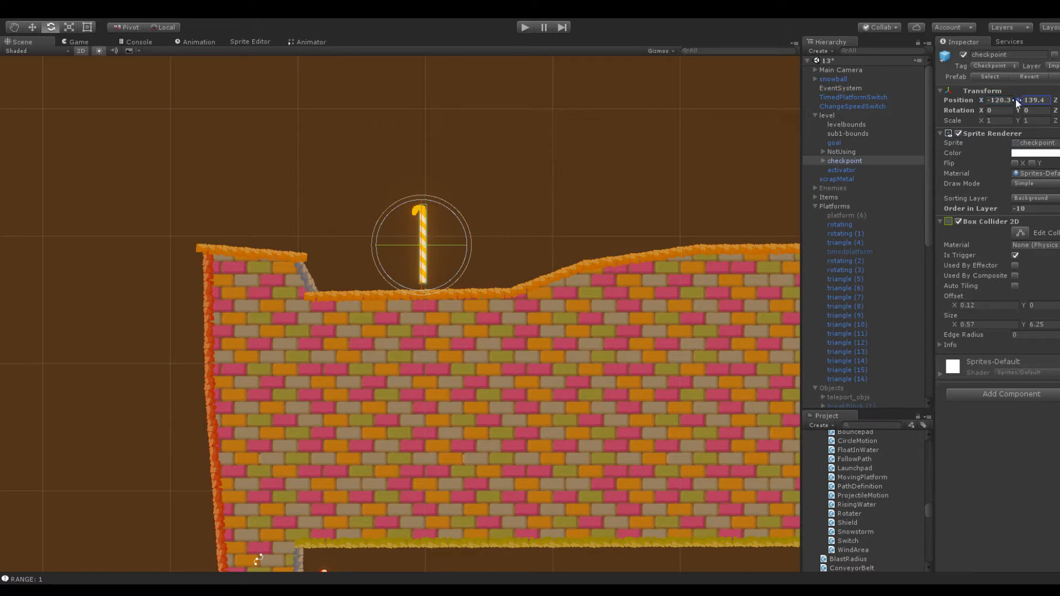
click(562, 127)
Survey the whole level, from the lower obstacle area up through the empty cavern above the checkpoint
scroll(495, 175, down, 4)
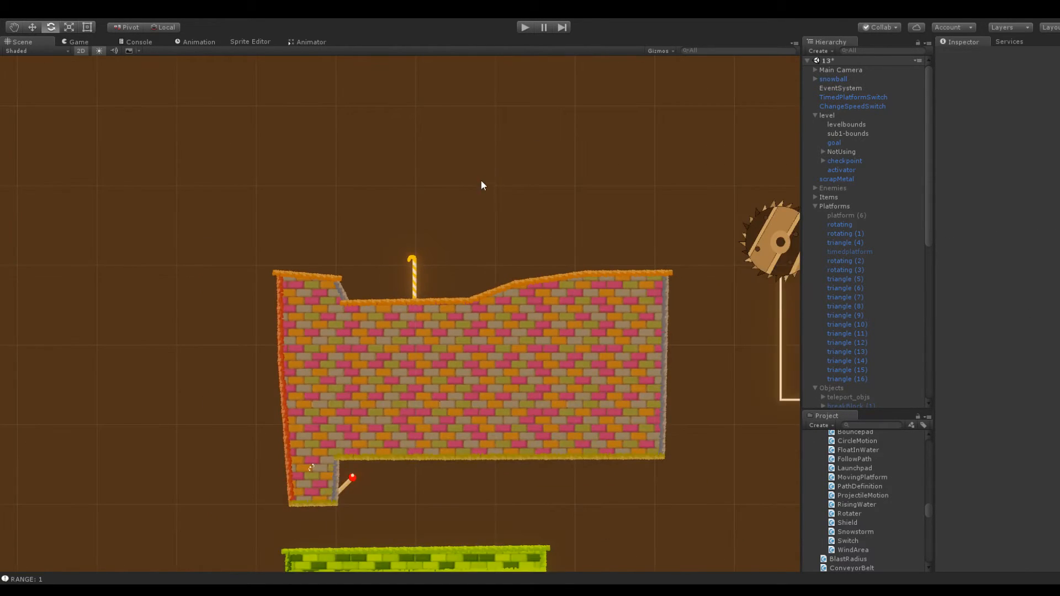
scroll(464, 196, down, 3)
scroll(452, 208, down, 3)
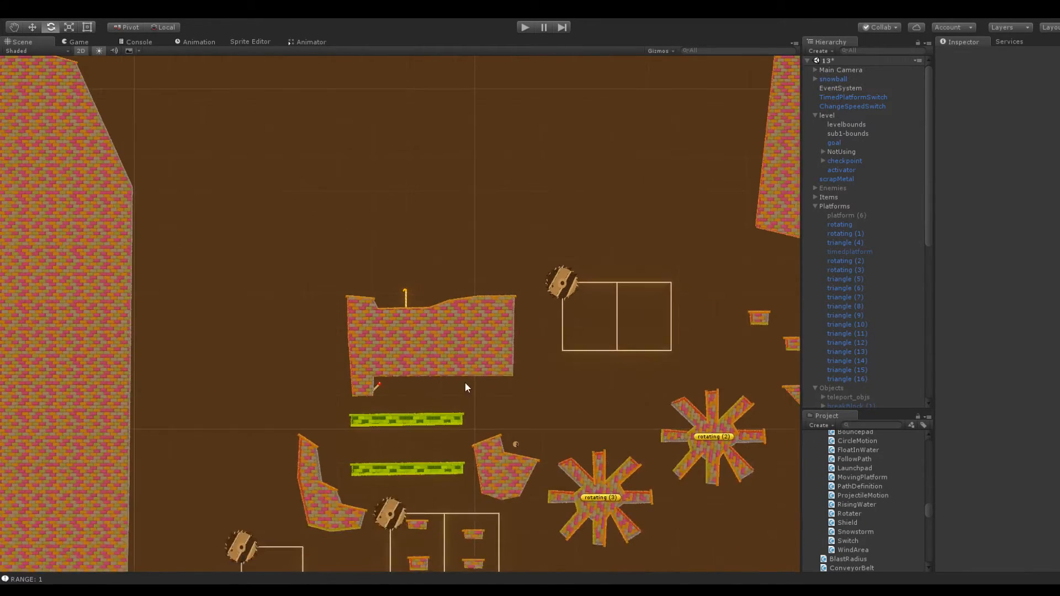
middle_drag(466, 385, 463, 215)
scroll(465, 232, down, 2)
scroll(465, 230, down, 5)
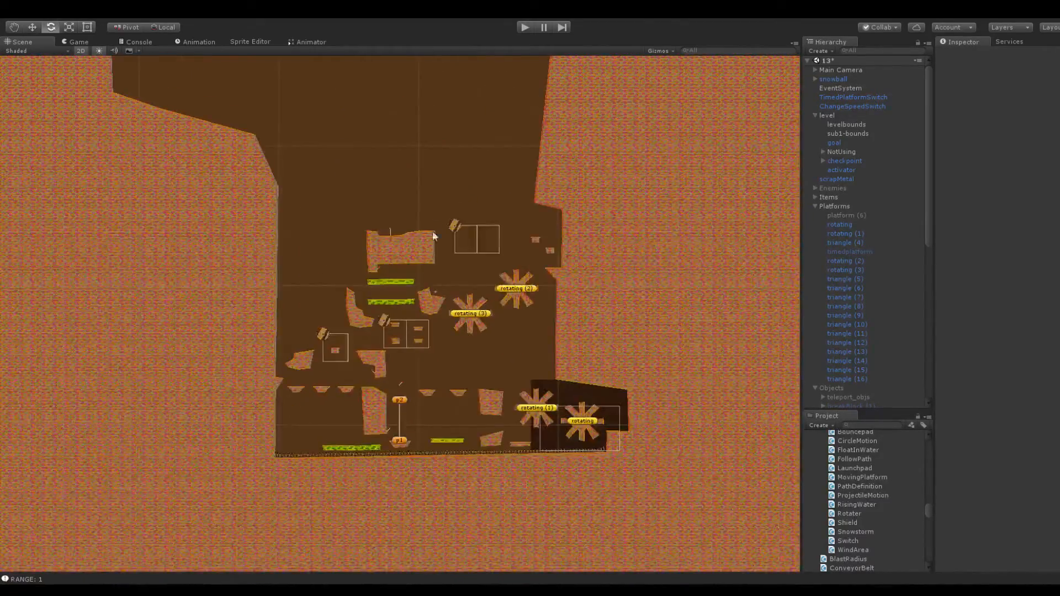
scroll(432, 230, down, 5)
middle_drag(411, 152, 429, 353)
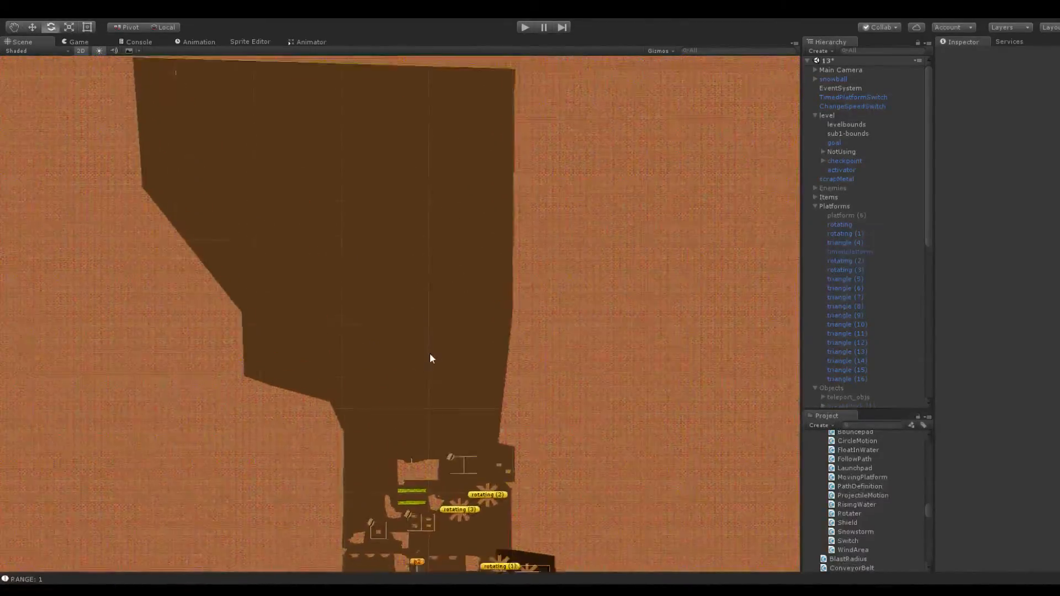
scroll(426, 342, down, 3)
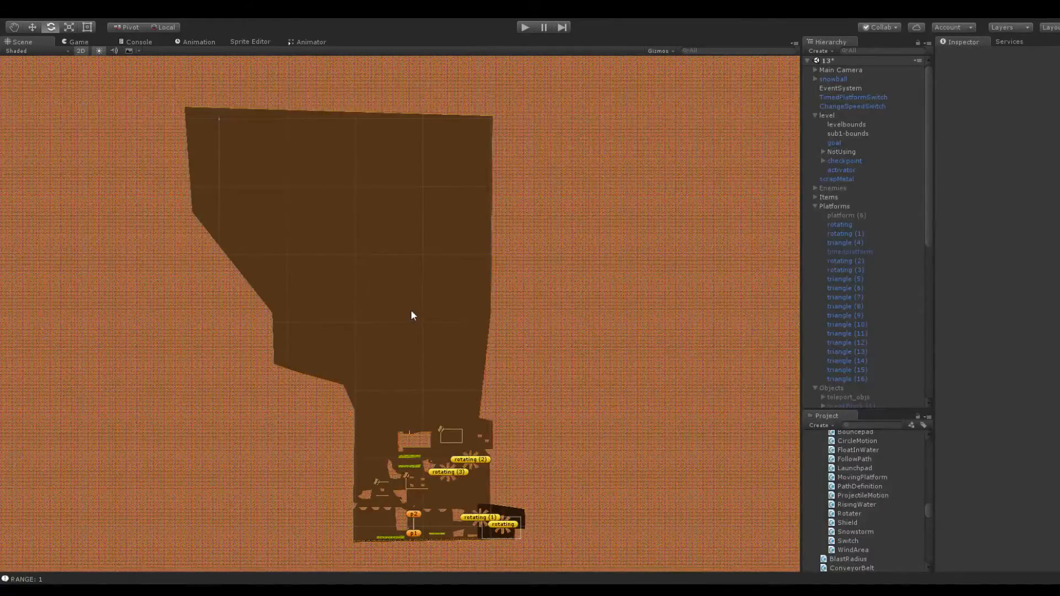
scroll(408, 319, up, 3)
scroll(308, 299, down, 1)
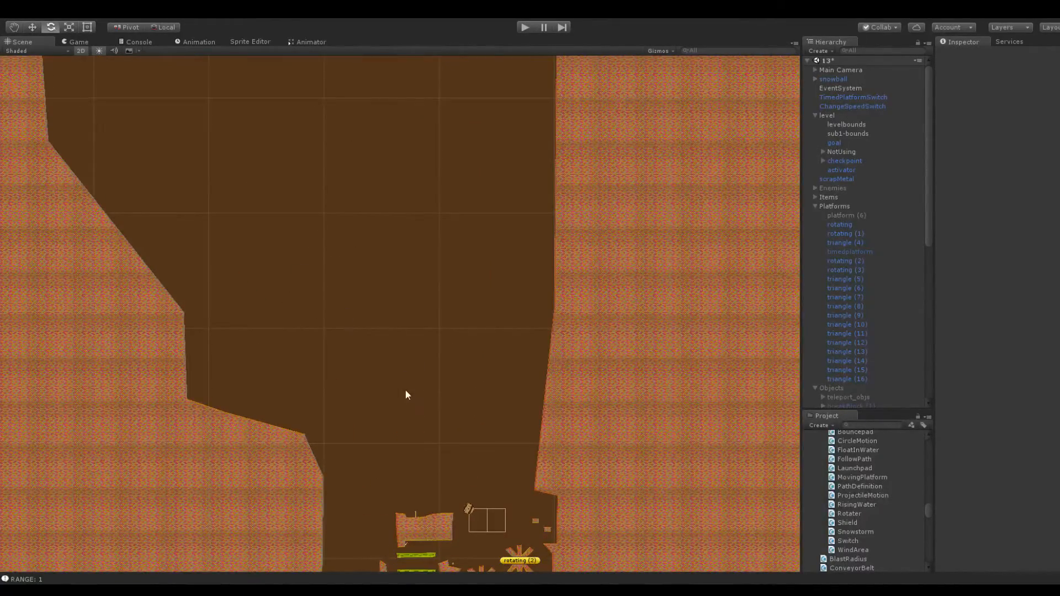
middle_drag(428, 398, 437, 253)
scroll(428, 362, up, 4)
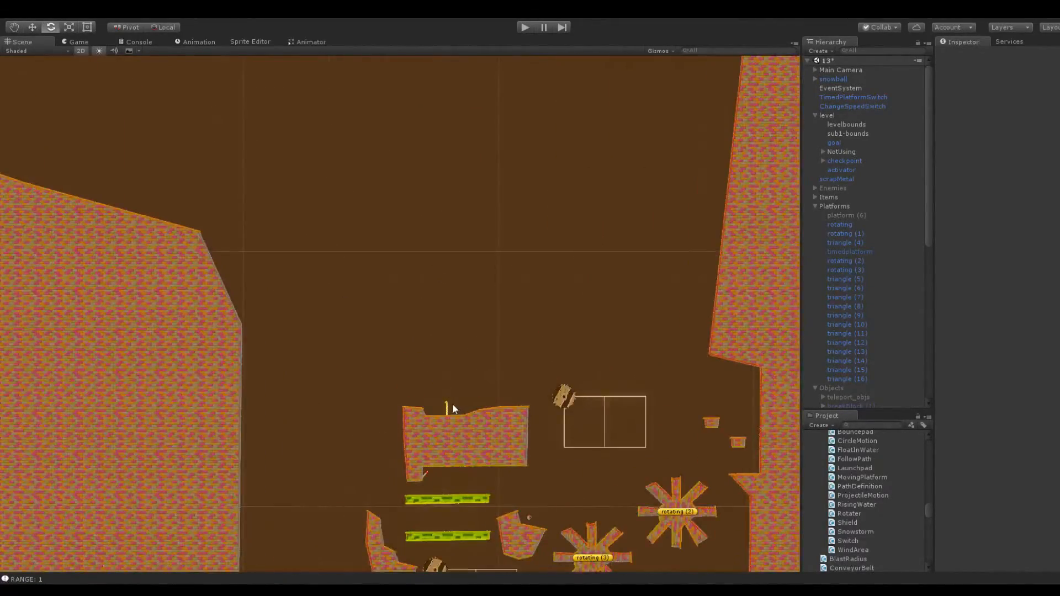
Raise the checkpoint into the open cavern above the large brick platform at Y 205, and save the scene
click(449, 405)
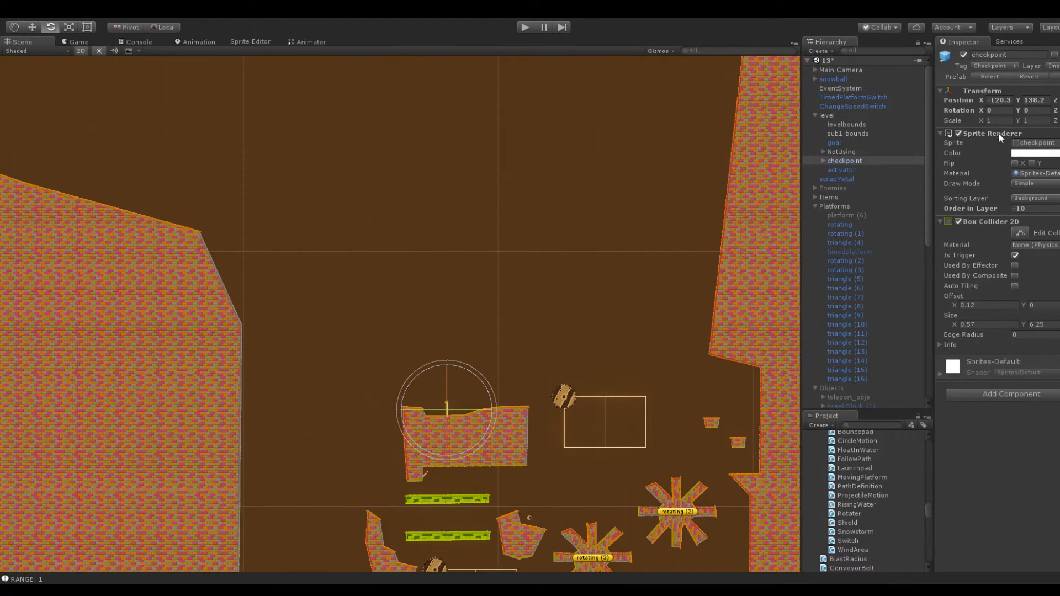
drag(1018, 100, 45, 131)
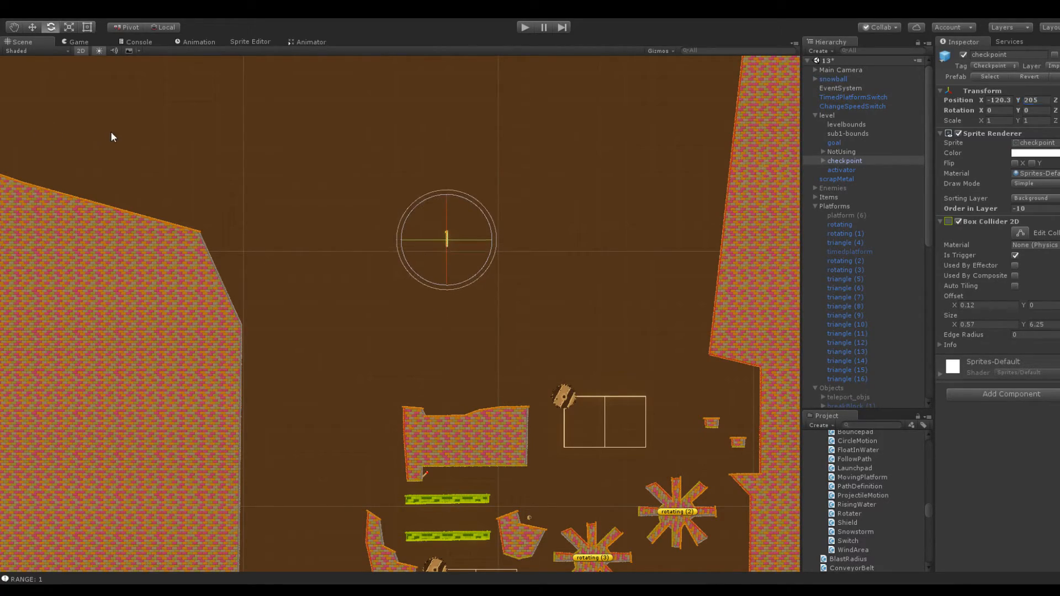
click(108, 131)
scroll(105, 166, down, 5)
scroll(197, 290, up, 8)
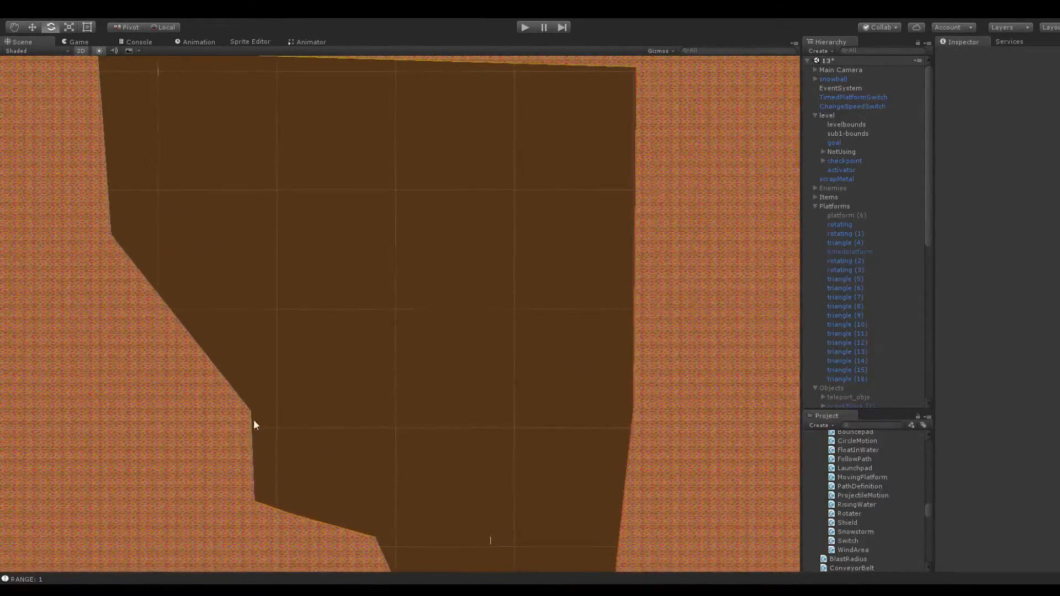
scroll(265, 362, down, 8)
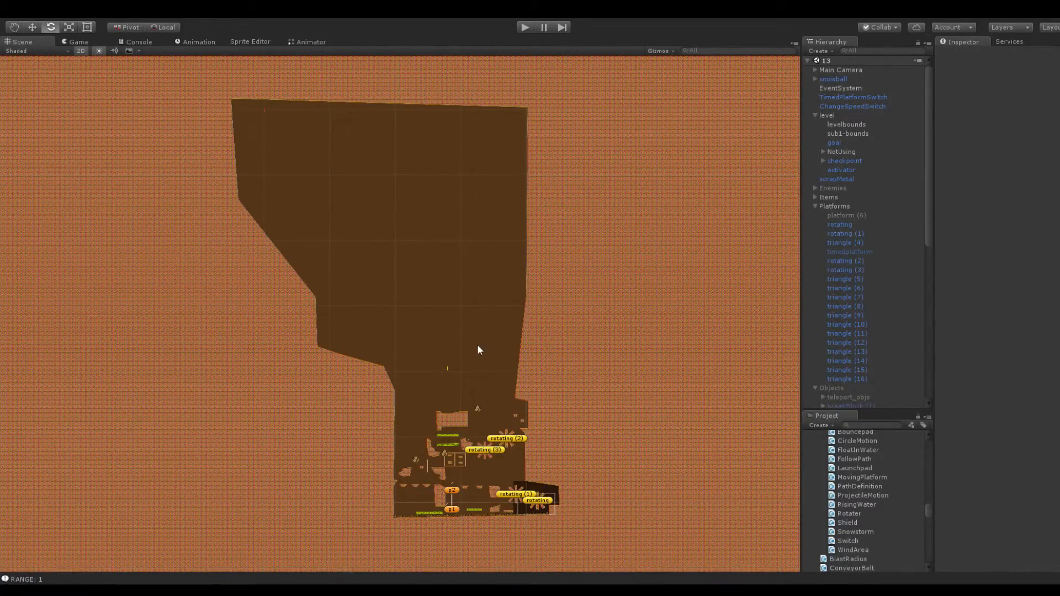
scroll(476, 343, up, 6)
scroll(517, 314, up, 5)
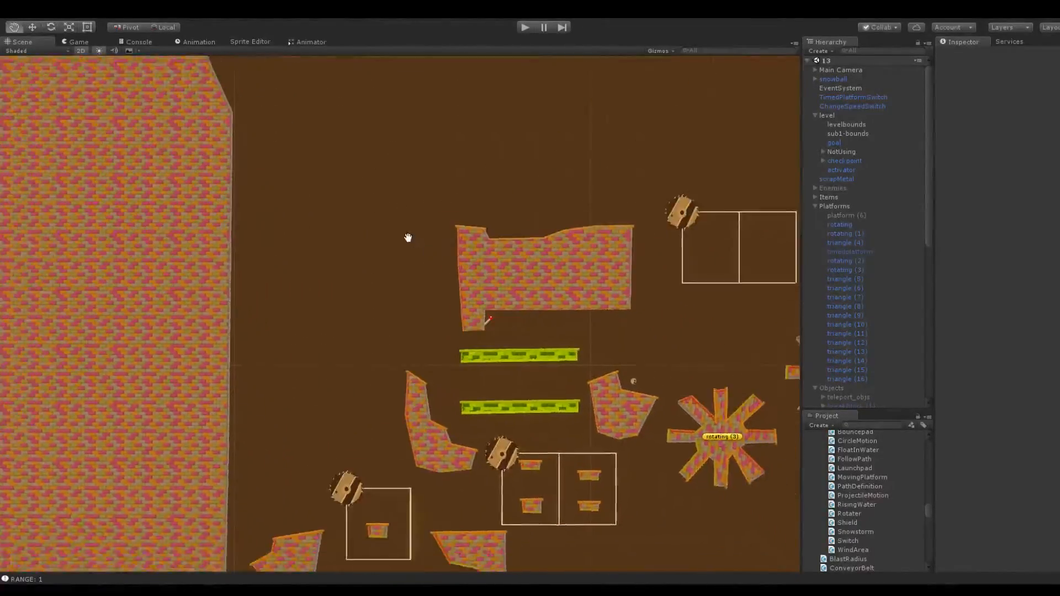
middle_drag(468, 171, 390, 206)
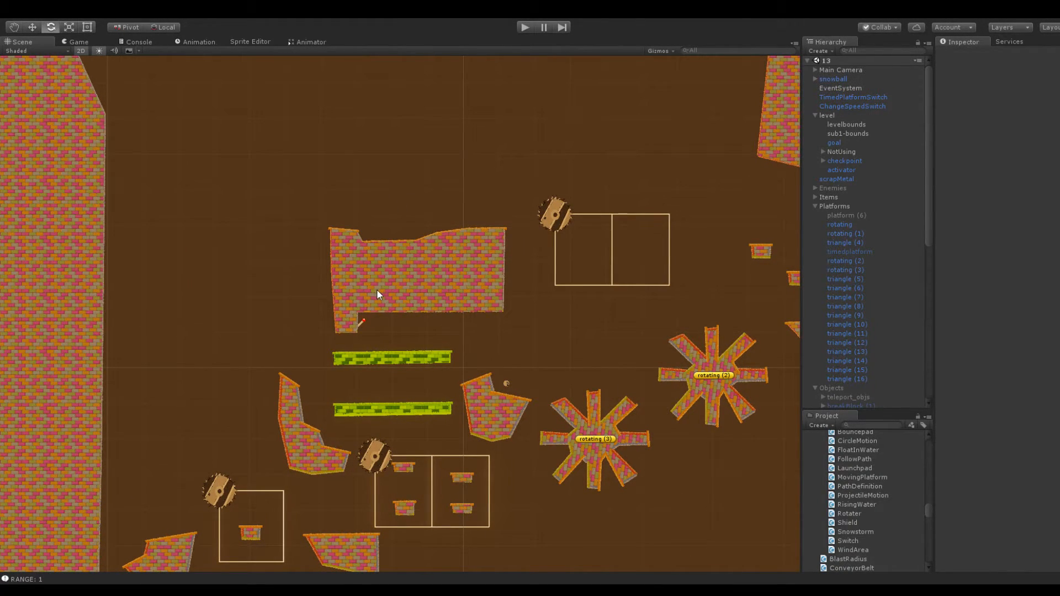
Fine-tune the vertices around the upper-left ledge of the large brick platform
scroll(483, 205, down, 2)
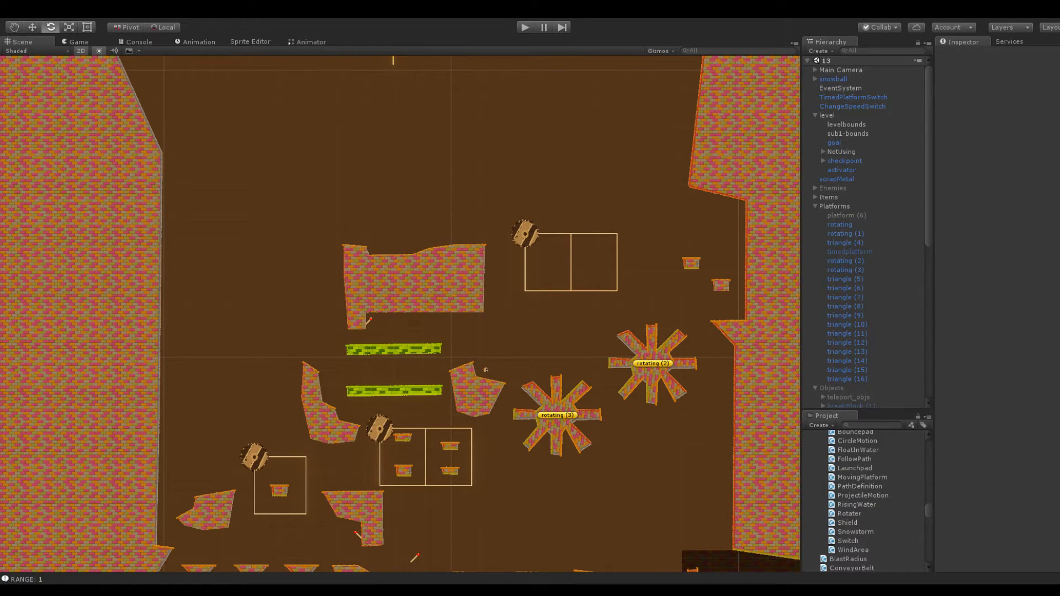
key(q)
scroll(407, 289, up, 5)
drag(301, 255, 518, 219)
key(e)
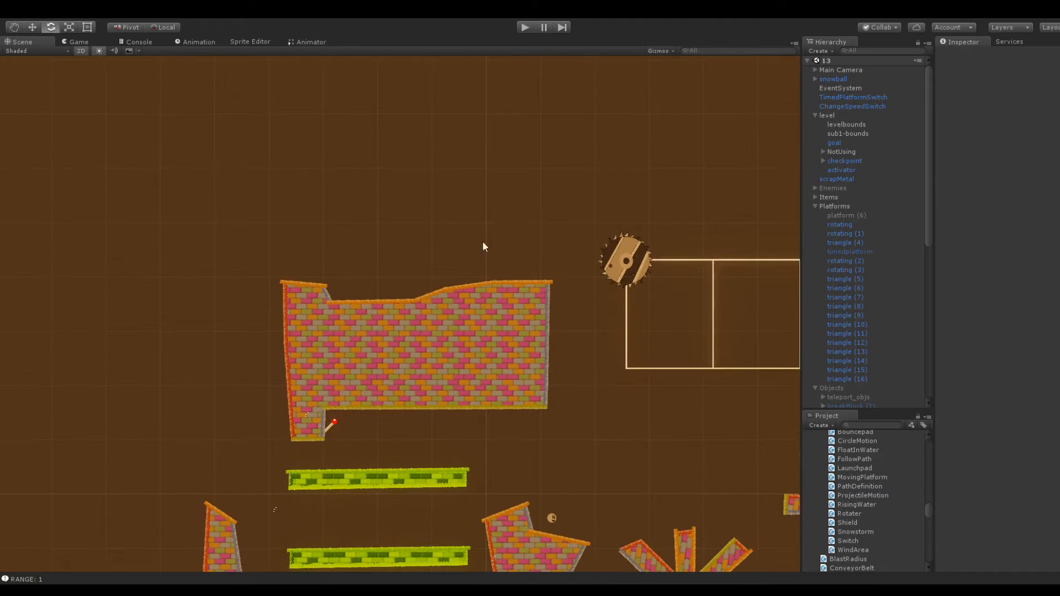
scroll(401, 310, up, 4)
click(290, 295)
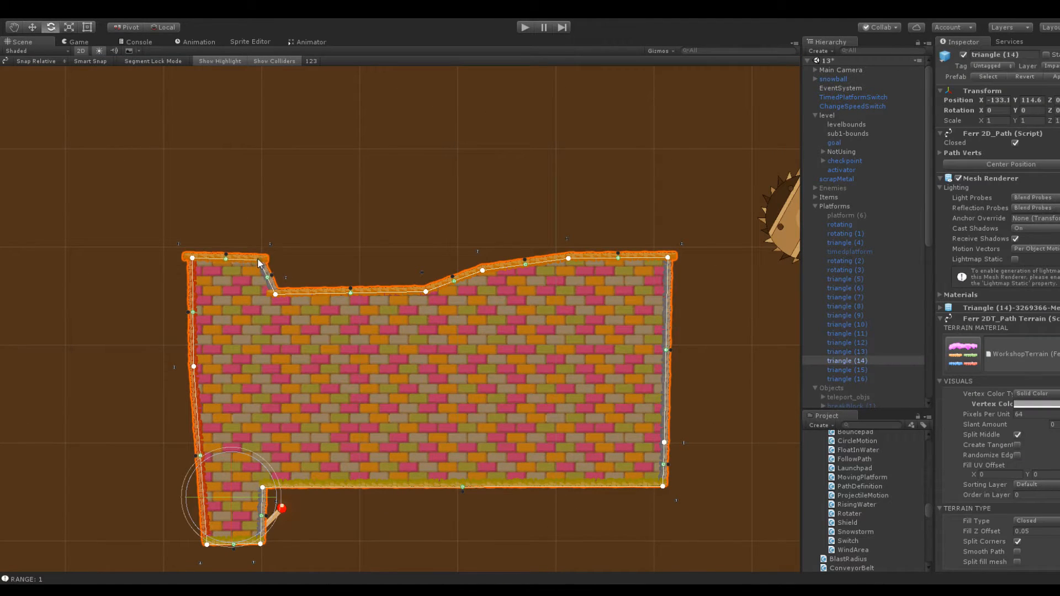
click(204, 247)
click(219, 289)
drag(192, 261, 193, 263)
click(219, 247)
click(240, 277)
drag(260, 261, 260, 259)
click(288, 210)
Move the buzzsaw assembly beside the large brick platform, buzzsawParent (2), to X -91.5
middle_drag(610, 204, 395, 214)
middle_drag(518, 208, 262, 243)
middle_drag(506, 233, 329, 209)
click(203, 234)
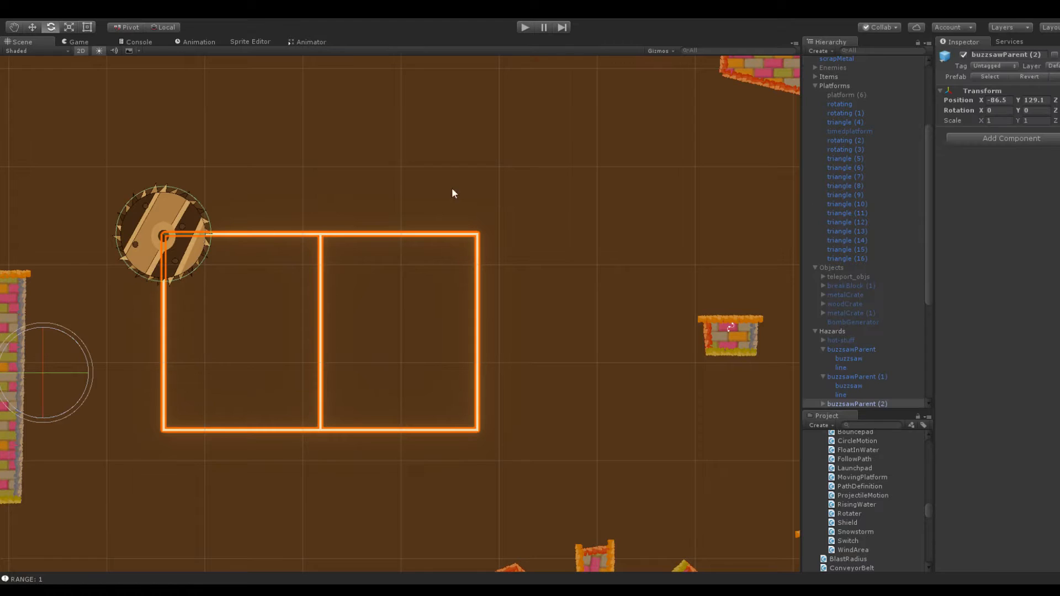
drag(968, 95, 969, 97)
scroll(485, 260, down, 5)
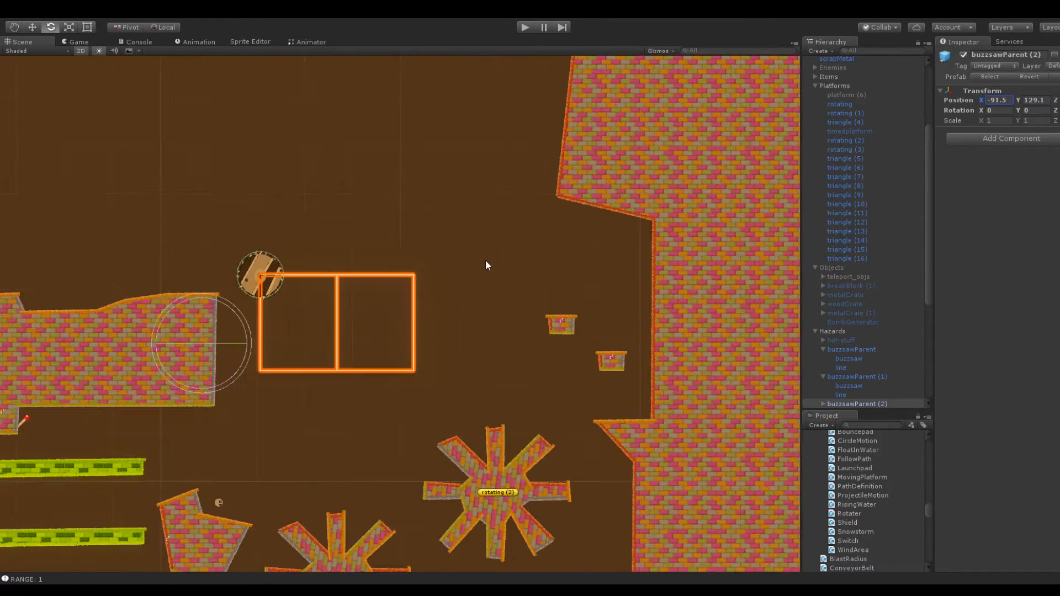
Expand buzzsawParent (2) and open the Line Renderer settings of its line object
scroll(484, 220, up, 5)
scroll(850, 342, down, 5)
click(822, 302)
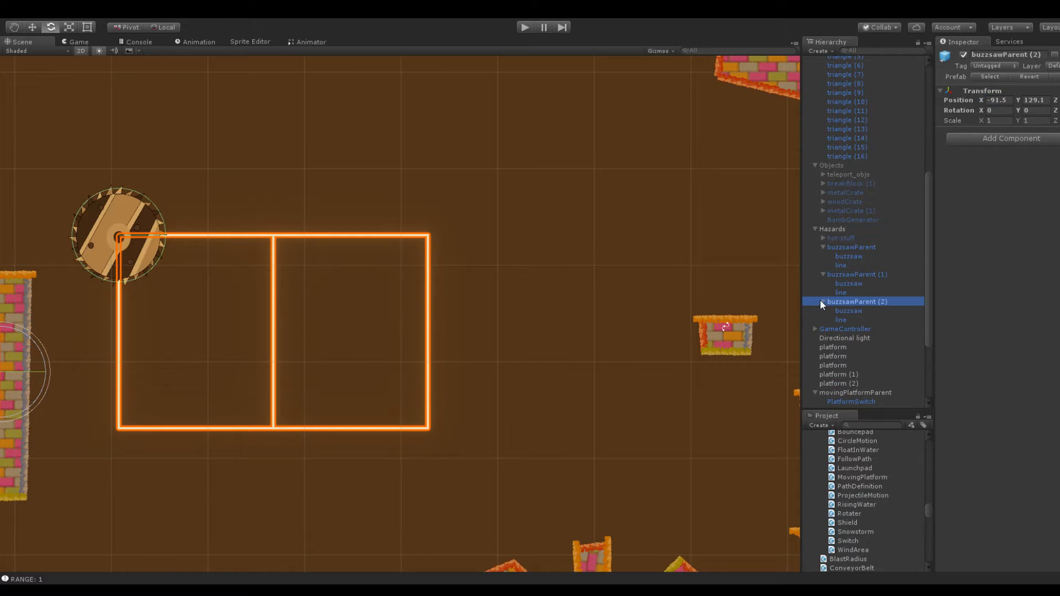
click(841, 319)
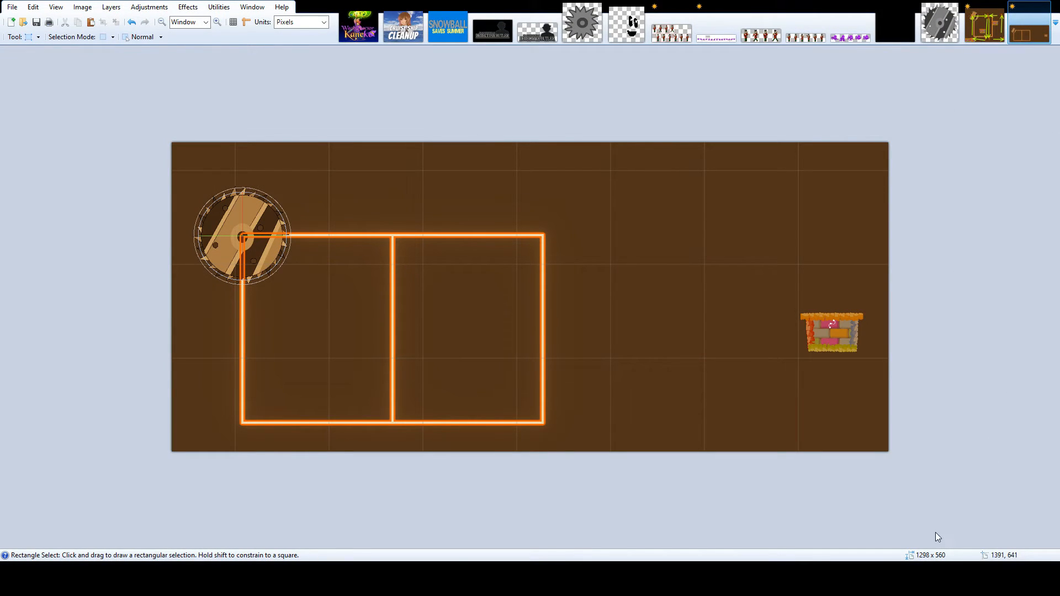
Switch to Paint.NET and draw green arrows on the track screenshot, mapping a buzzsaw route around three adjacent cells, using the earlier diagram as reference
key(o)
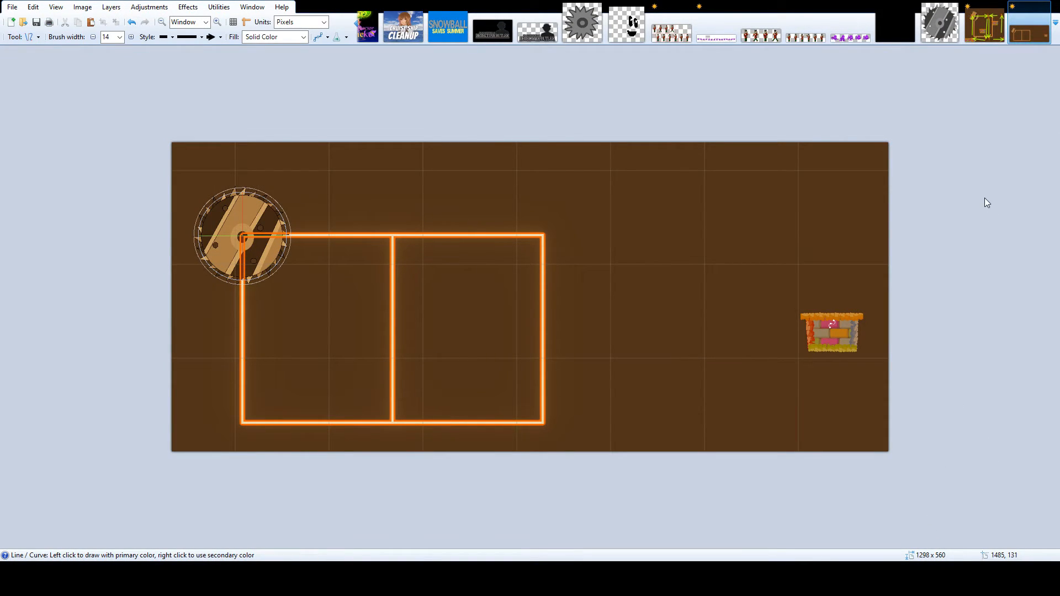
drag(232, 213, 382, 209)
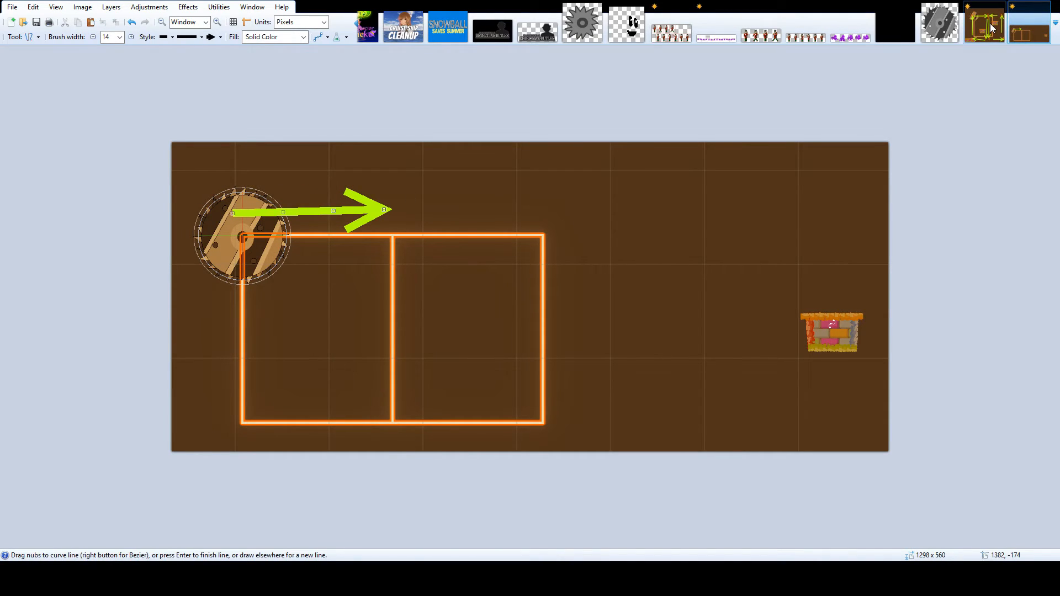
click(988, 26)
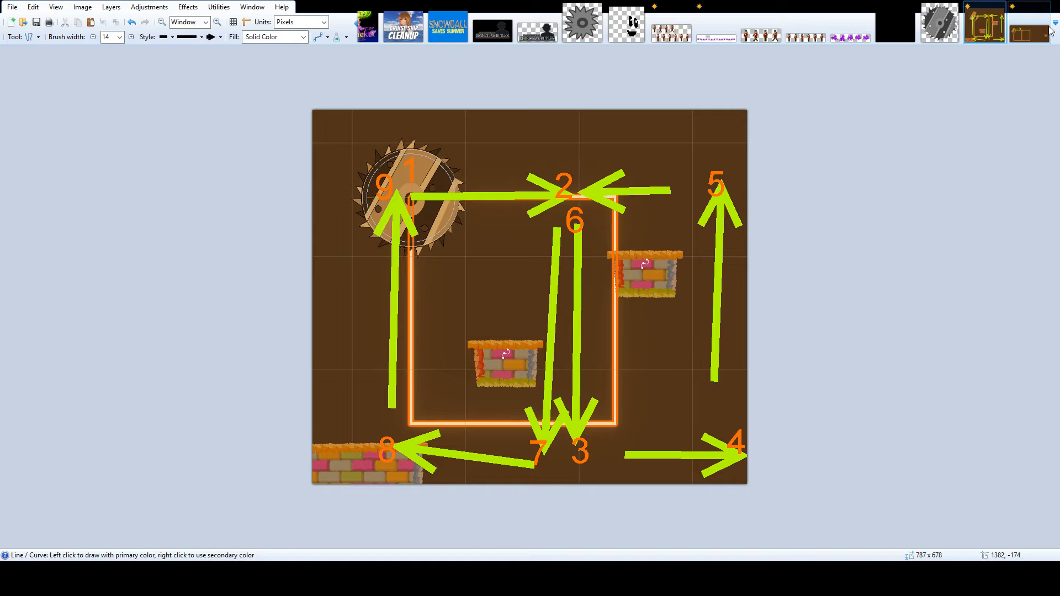
click(1047, 30)
mouse_move(410, 247)
mouse_down()
mouse_move(413, 410)
mouse_move(563, 438)
mouse_move(582, 281)
mouse_move(571, 220)
mouse_move(751, 225)
mouse_move(754, 443)
mouse_move(563, 437)
mouse_move(534, 214)
mouse_move(390, 210)
mouse_up()
mouse_move(382, 239)
mouse_down()
mouse_move(387, 421)
mouse_move(226, 434)
mouse_move(224, 217)
mouse_up()
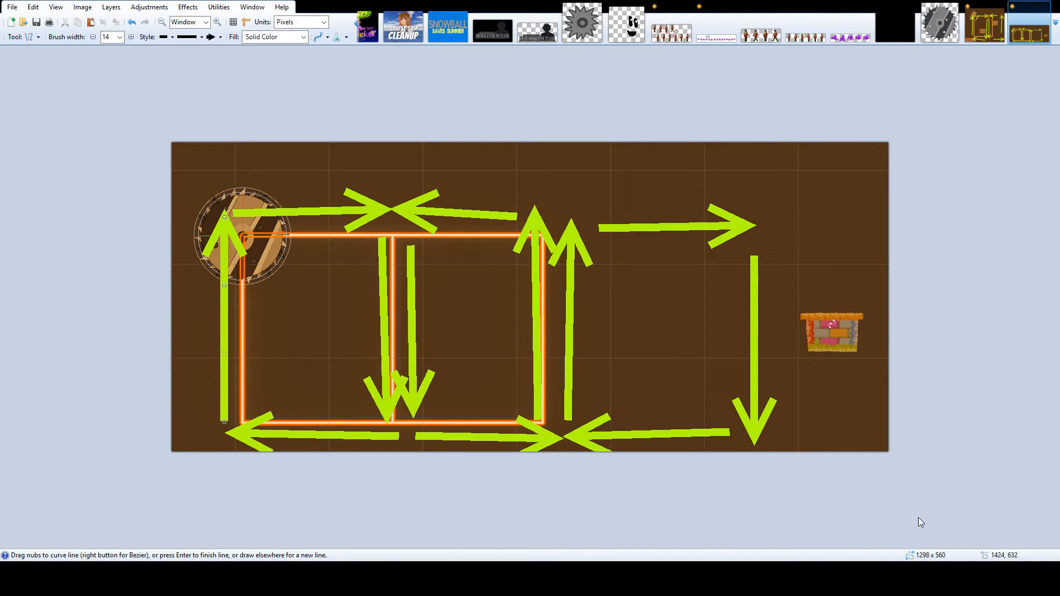
Label the buzzsaw's start point 1 and the first arrow's end 2 on the route diagram
key(t)
click(216, 178)
text(1)
drag(239, 221, 273, 205)
click(373, 174)
text(2)
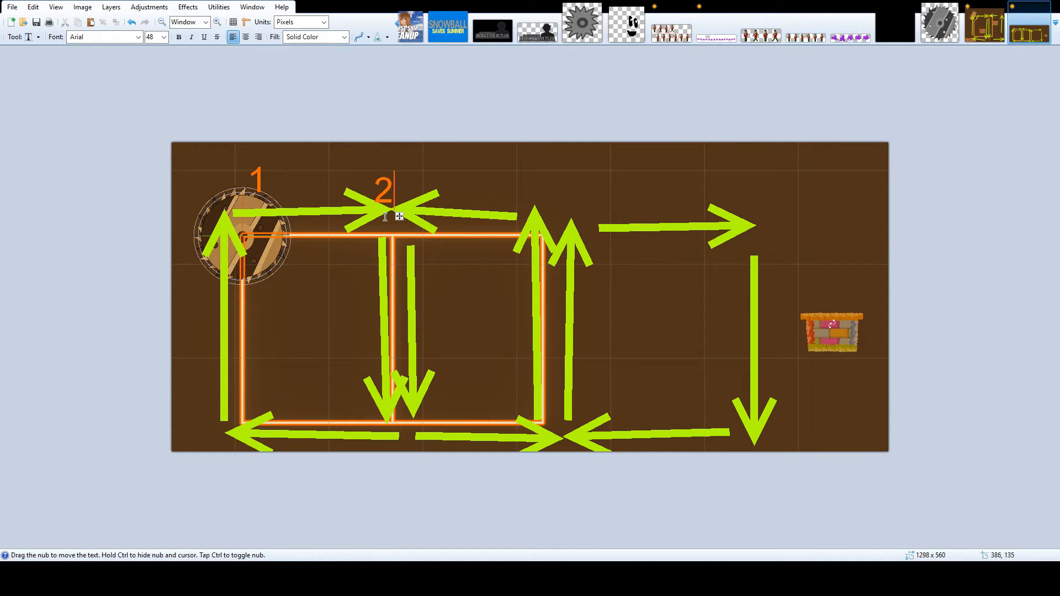
drag(401, 214, 407, 219)
Number the next three waypoints on the route diagram 3, 4 and 5, following the arrows from the middle divider
click(418, 412)
text(3)
drag(440, 446, 432, 446)
click(558, 435)
text(4)
drag(586, 445, 572, 446)
click(559, 199)
text(5)
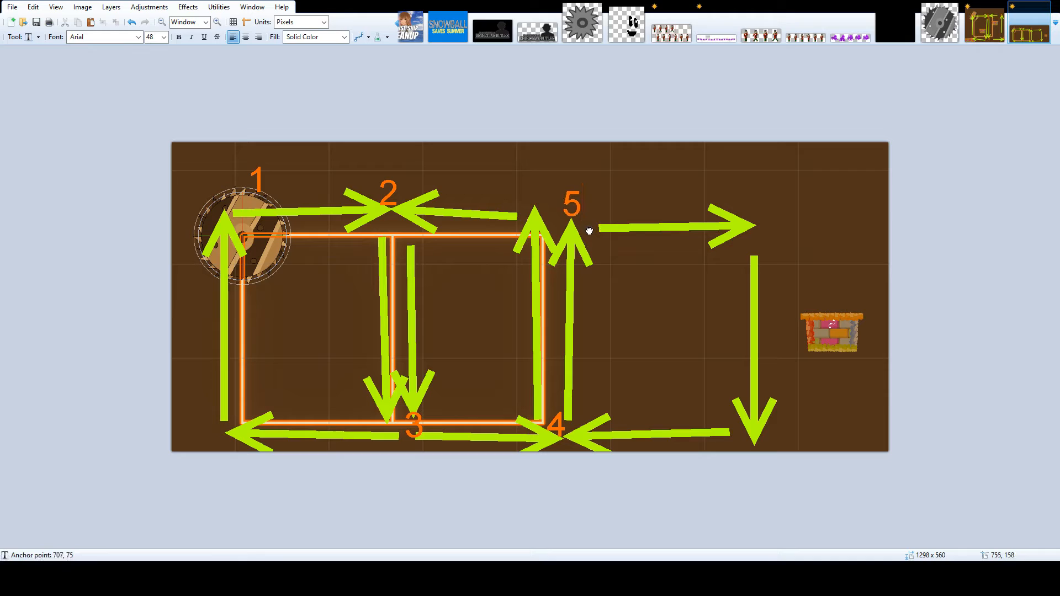
Number the route diagram's waypoints 6 to 9 around the third cell and back up the second divider
click(736, 212)
text(6)
click(762, 437)
text(7)
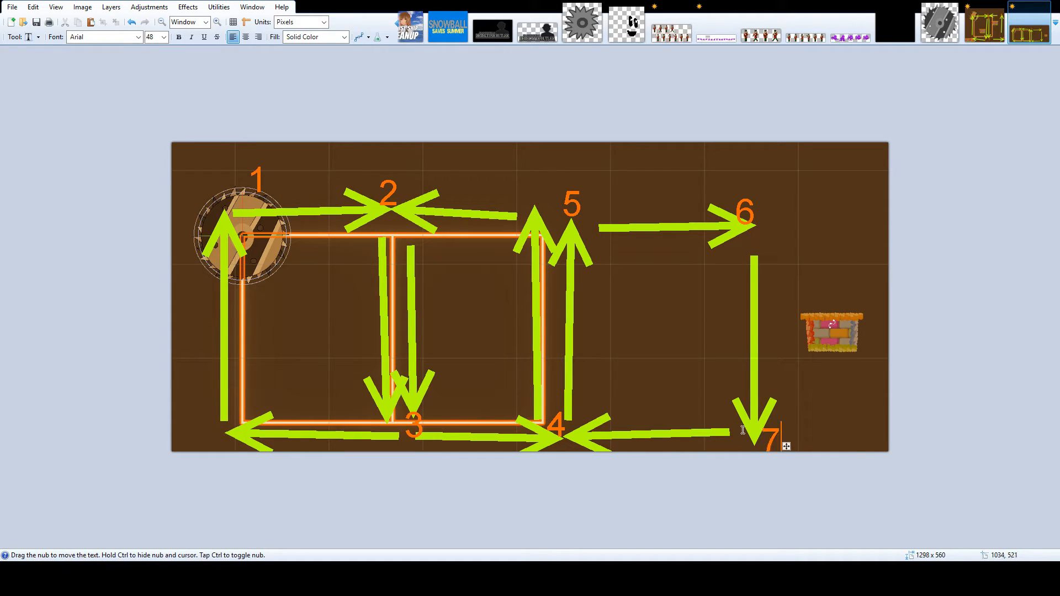
drag(786, 446, 781, 443)
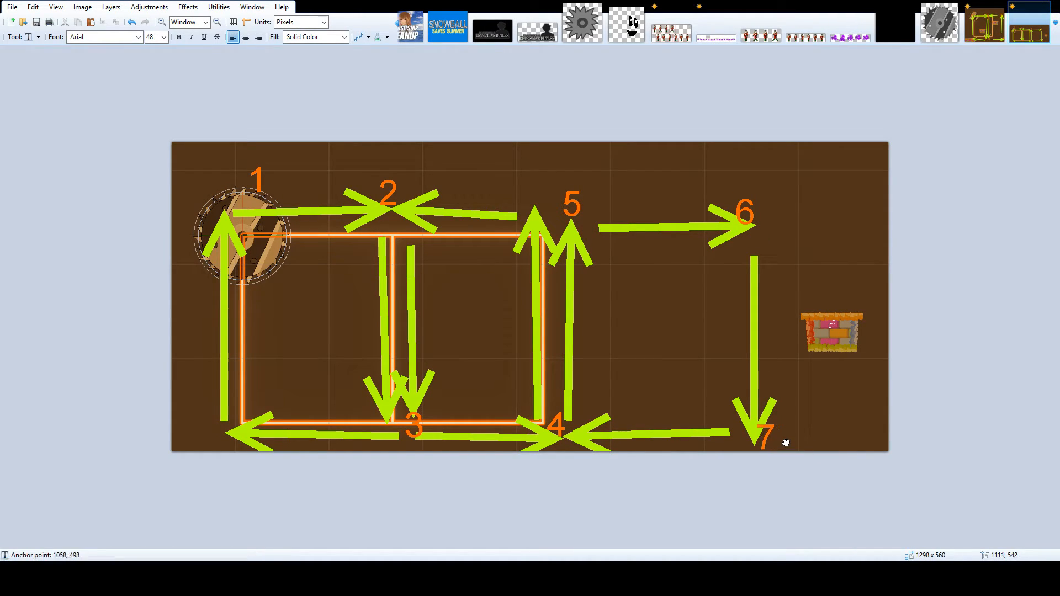
click(574, 418)
text(8)
click(531, 198)
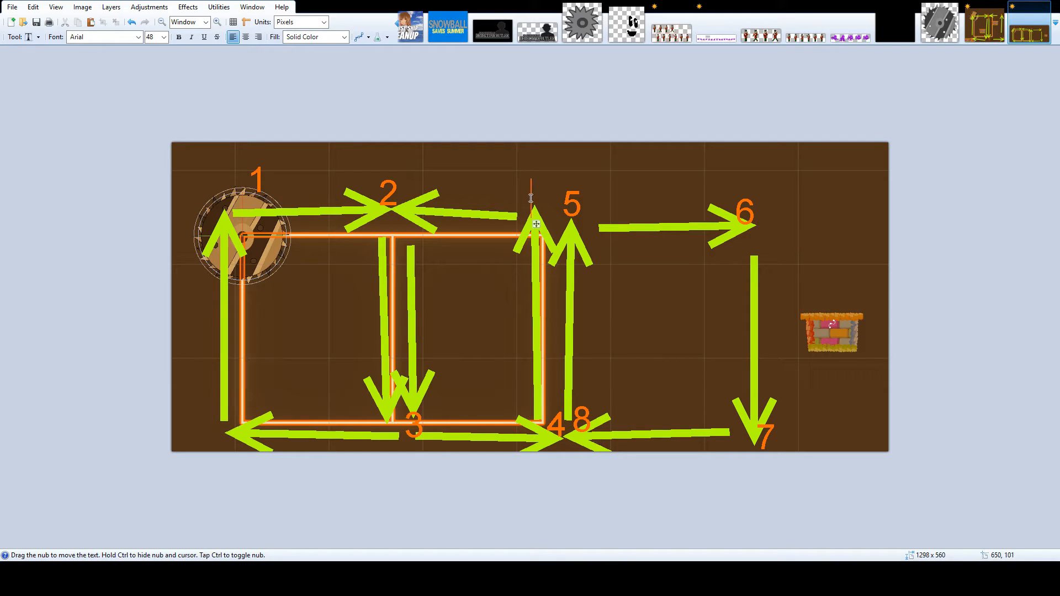
text(9)
Number the returning waypoints 10 to 13 on the route diagram, ending beside the buzzsaw's start point
click(398, 220)
text(10)
click(385, 436)
text(11)
drag(424, 446, 403, 441)
click(220, 420)
text(12)
click(206, 219)
text(13)
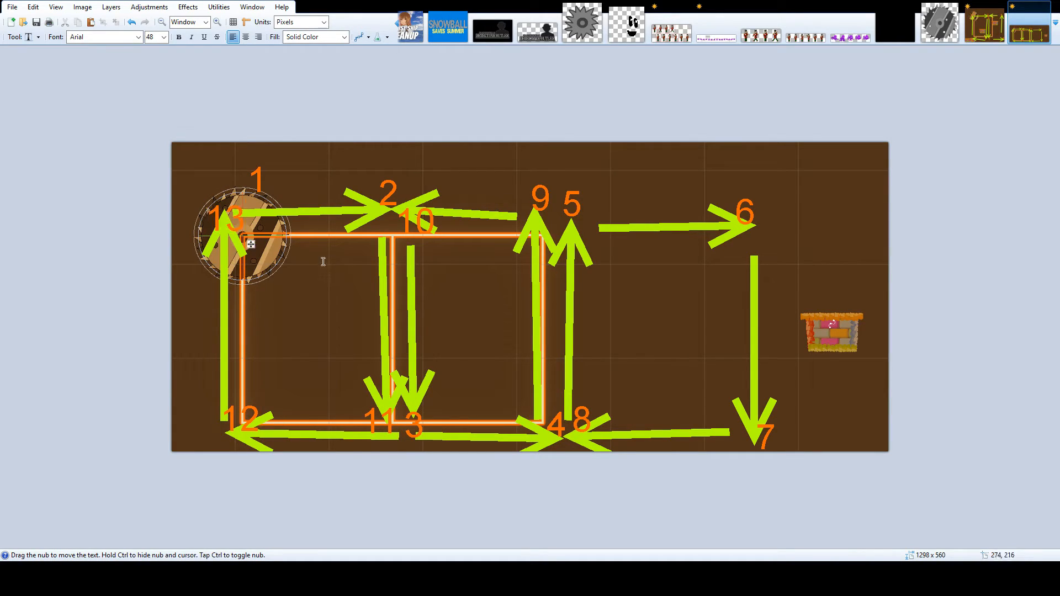
drag(252, 244, 237, 216)
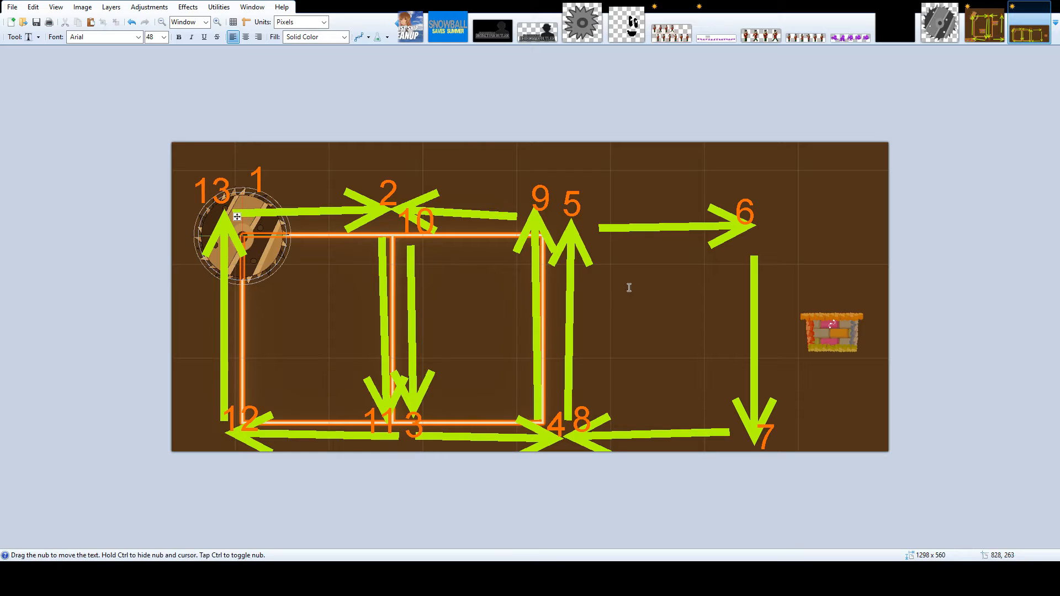
key(s)
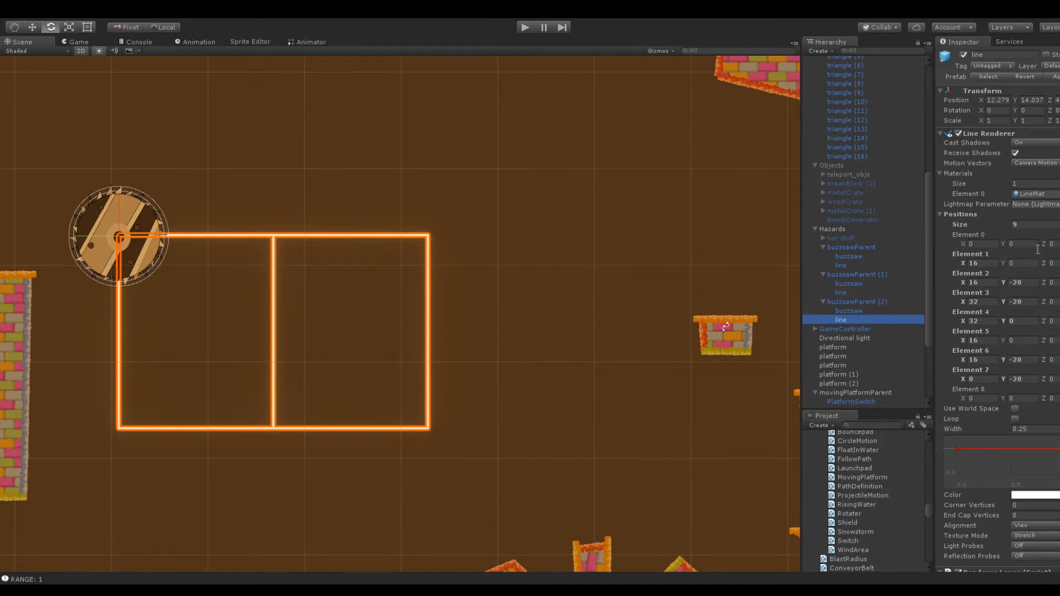
Return to Unity and set the Line Renderer's Positions size to 13
click(1040, 224)
text(13)
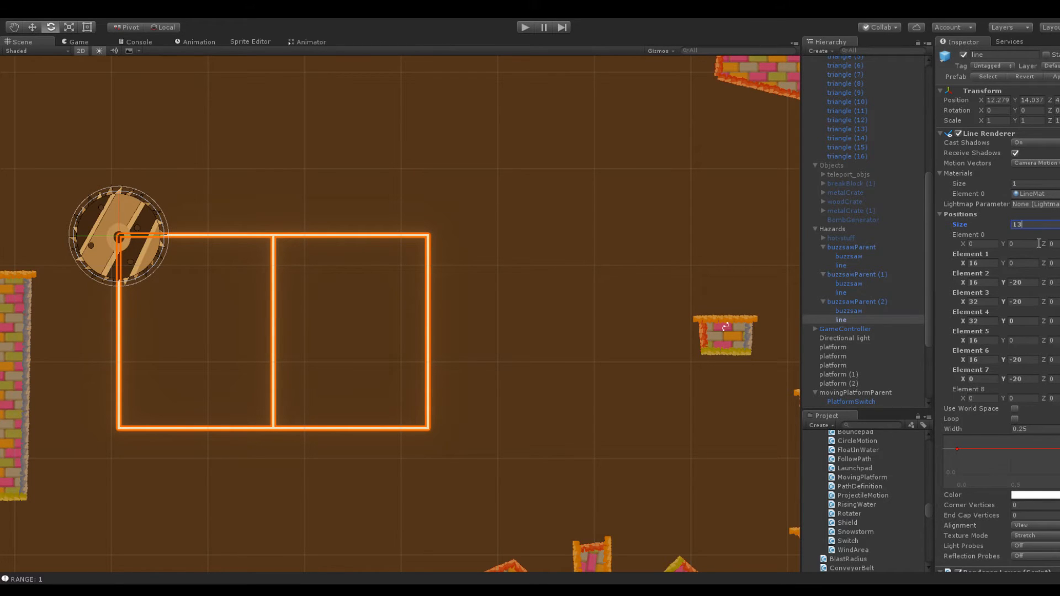
key(Return)
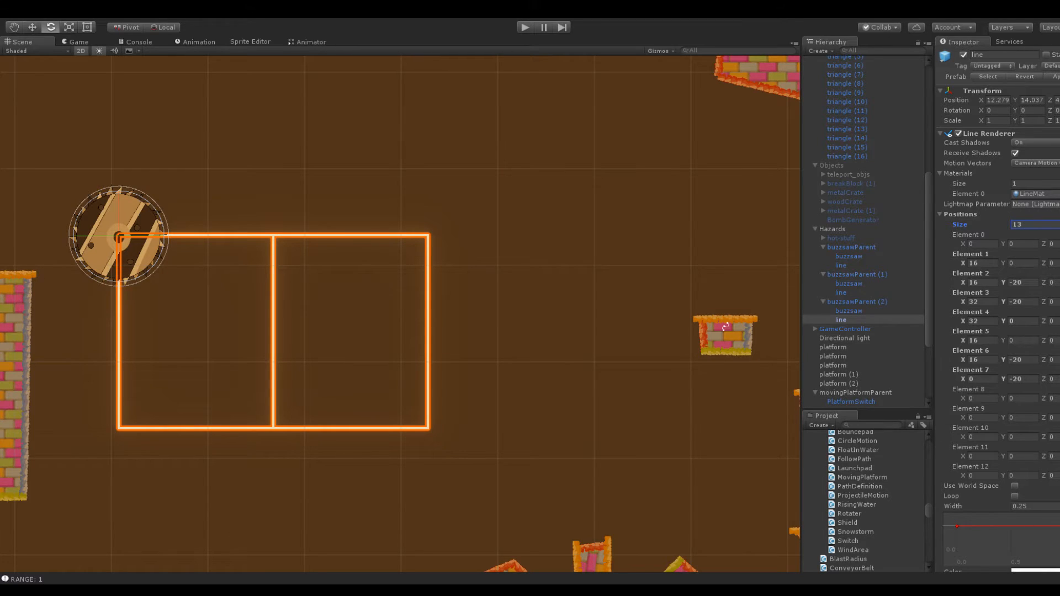
Set the line's Element 9 to X 16, and Element 10 to X 16, Y -20
click(988, 263)
click(986, 437)
click(988, 418)
text(16)
click(992, 281)
key(ctrl+c)
click(980, 436)
key(ctrl+v)
click(1017, 301)
key(ctrl+c)
click(1025, 436)
key(ctrl+v)
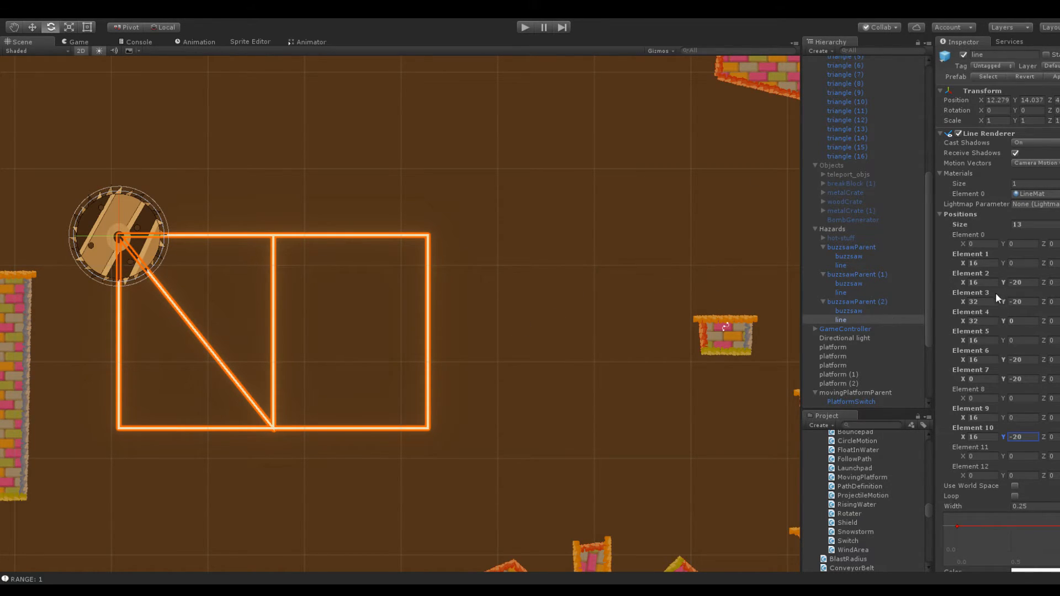
Try the line's Element 8 at X 32, and undo that change
click(980, 301)
click(979, 397)
text(32)
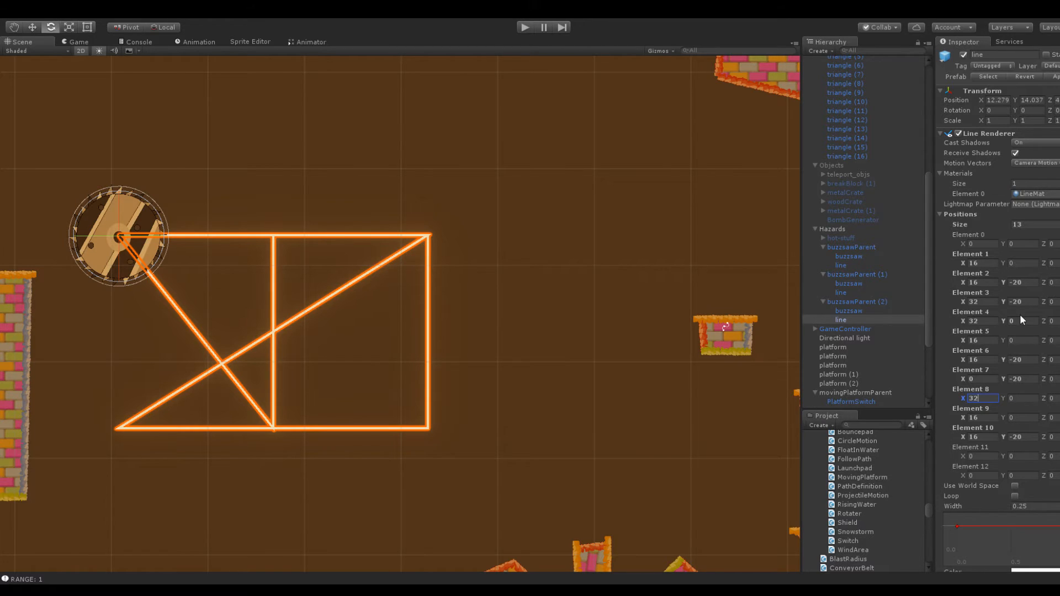
key(ctrl+z)
Set the X of the line's Element 7 to 32
click(983, 379)
text(32)
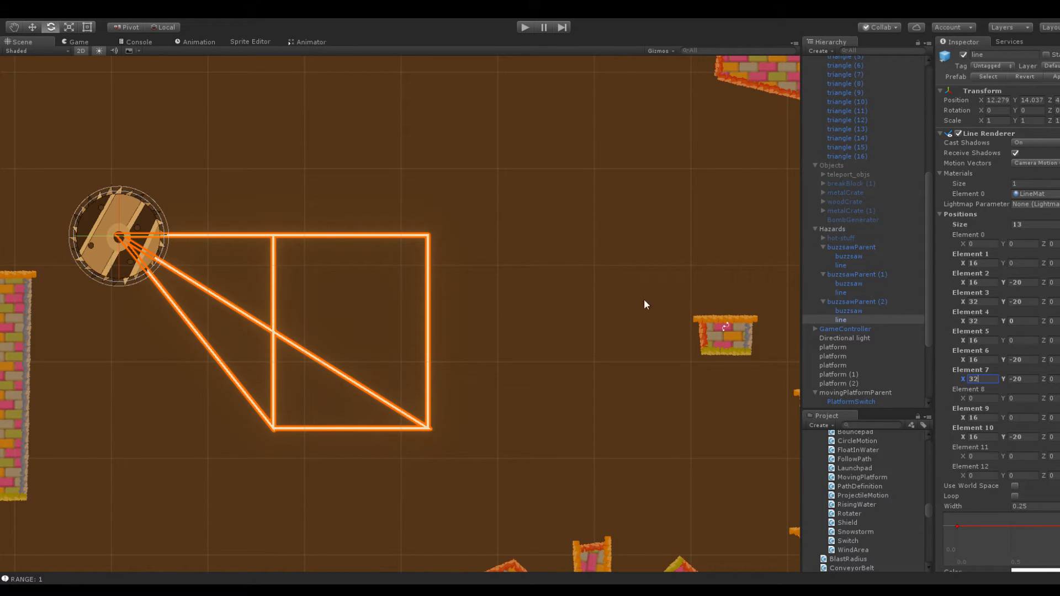
scroll(579, 327, up, 1)
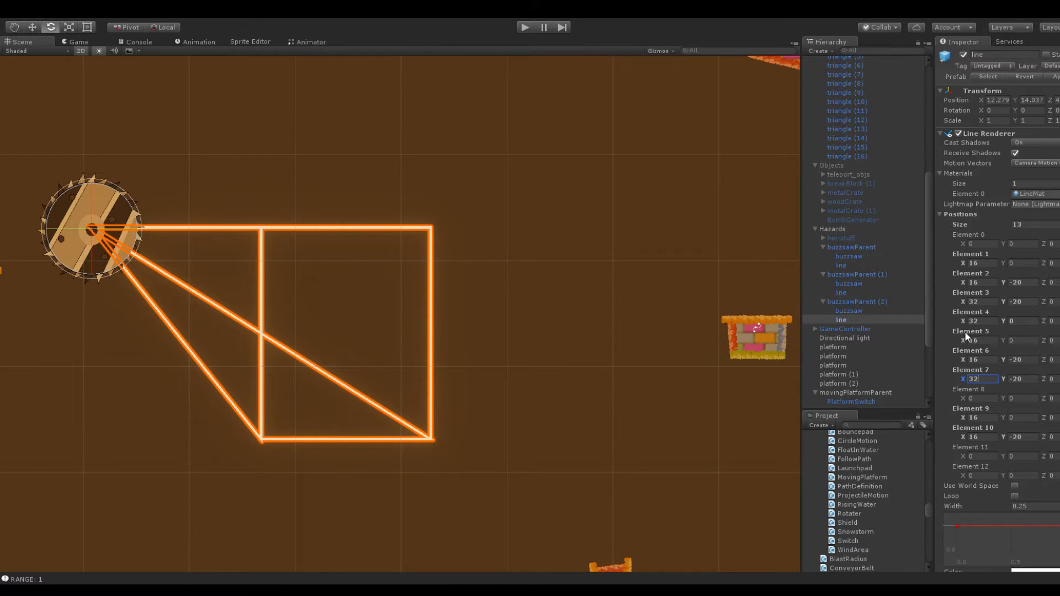
click(988, 280)
middle_drag(485, 237, 566, 238)
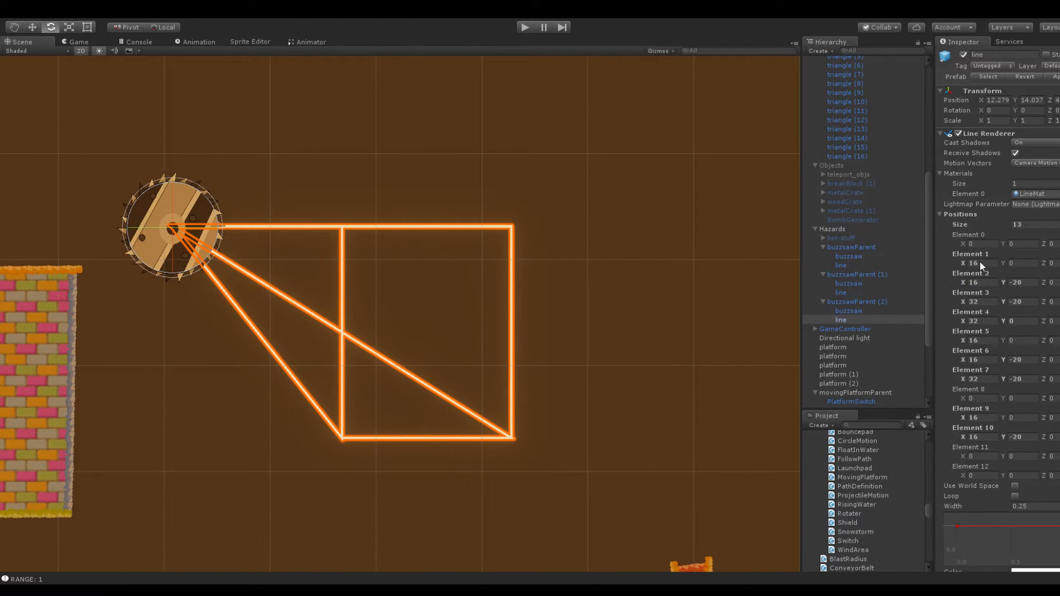
Try the line's Element 1 at Y 10, and restore its Y to 0
click(986, 283)
click(979, 244)
click(987, 263)
click(1024, 264)
text(10)
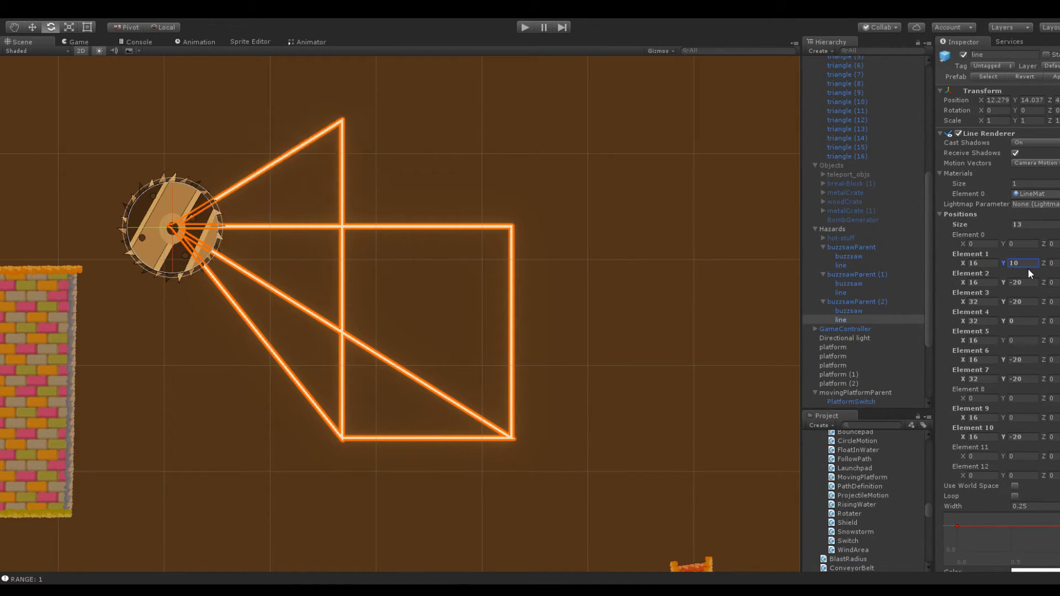
key(BackSpace)
key(BackSpace)
text(0)
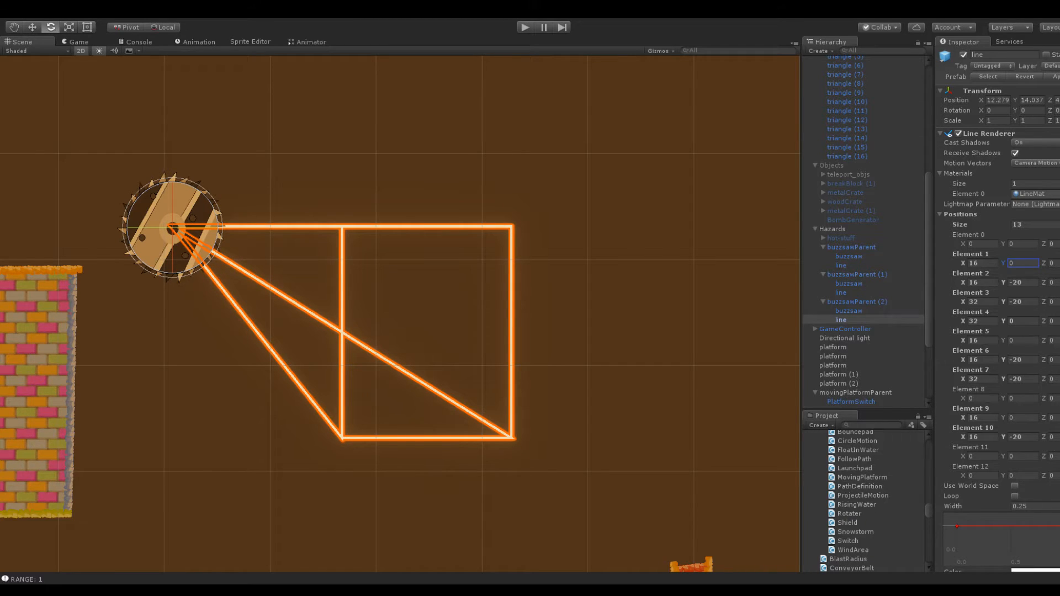
Check Elements 2 to 4 of the line against the planned route, and set the X of Elements 5 and 6 to 48
click(1028, 282)
key(Return)
click(993, 302)
key(Return)
click(1026, 321)
key(Return)
click(990, 340)
text(48)
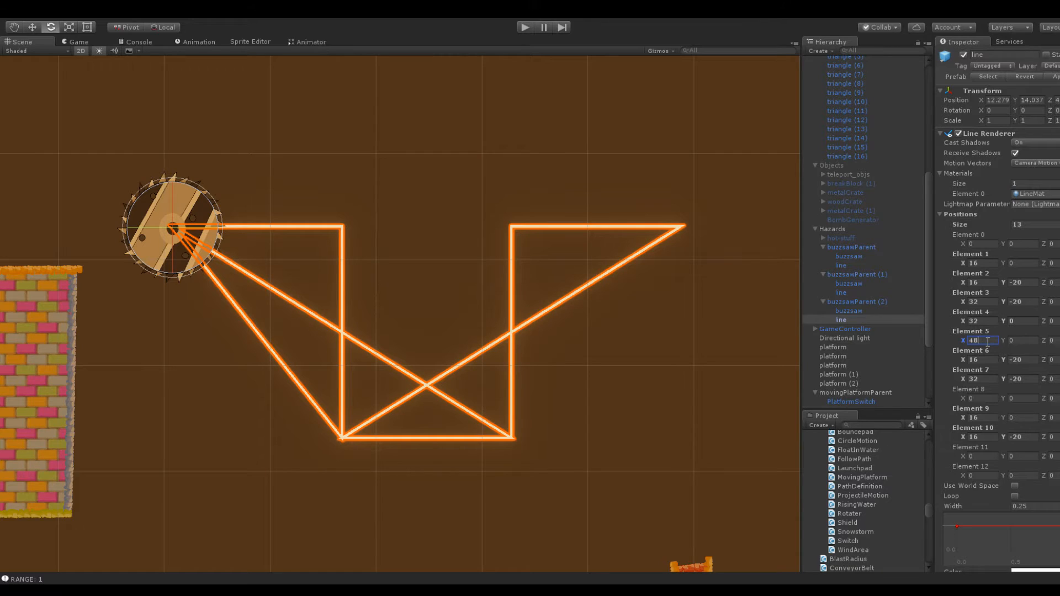
click(987, 358)
text(48)
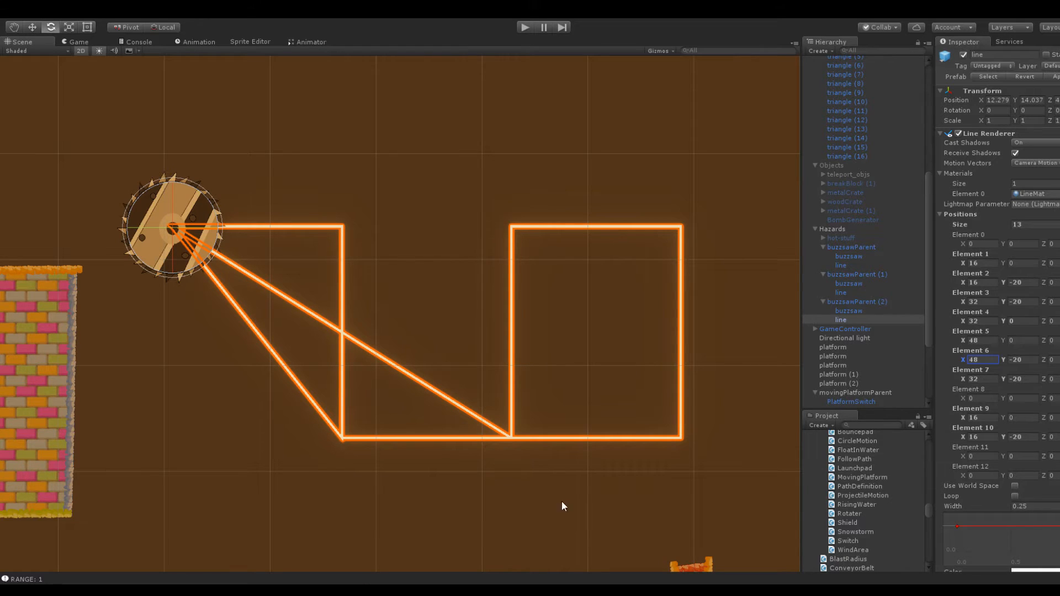
Set the X of the line's Element 8 to 32
click(984, 380)
click(986, 400)
text(32)
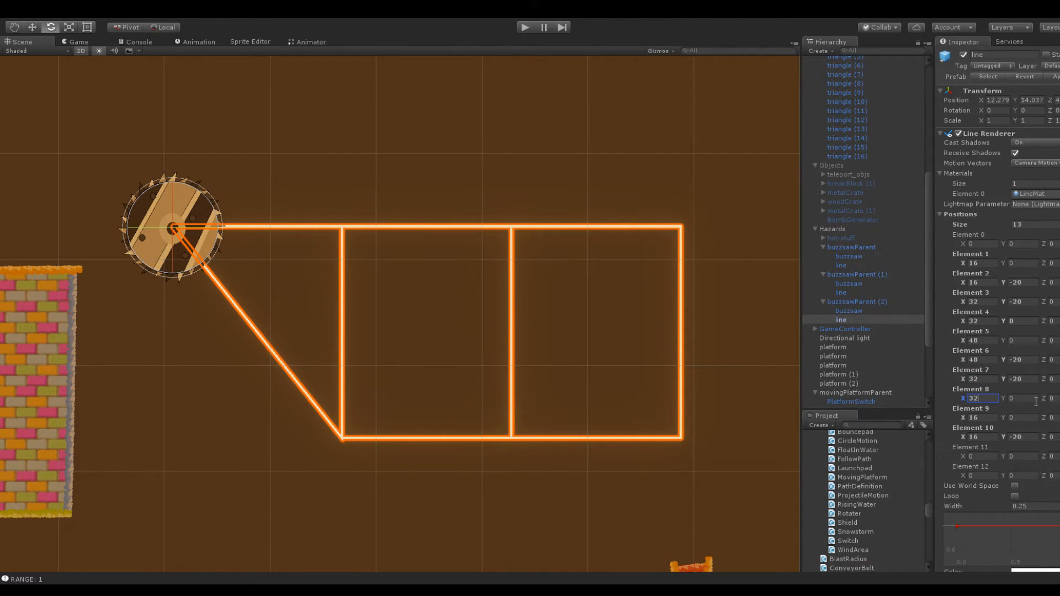
Set the Y of the line's Element 11 to -20, keeping its X at 0, and select buzzsawParent (2)
click(982, 457)
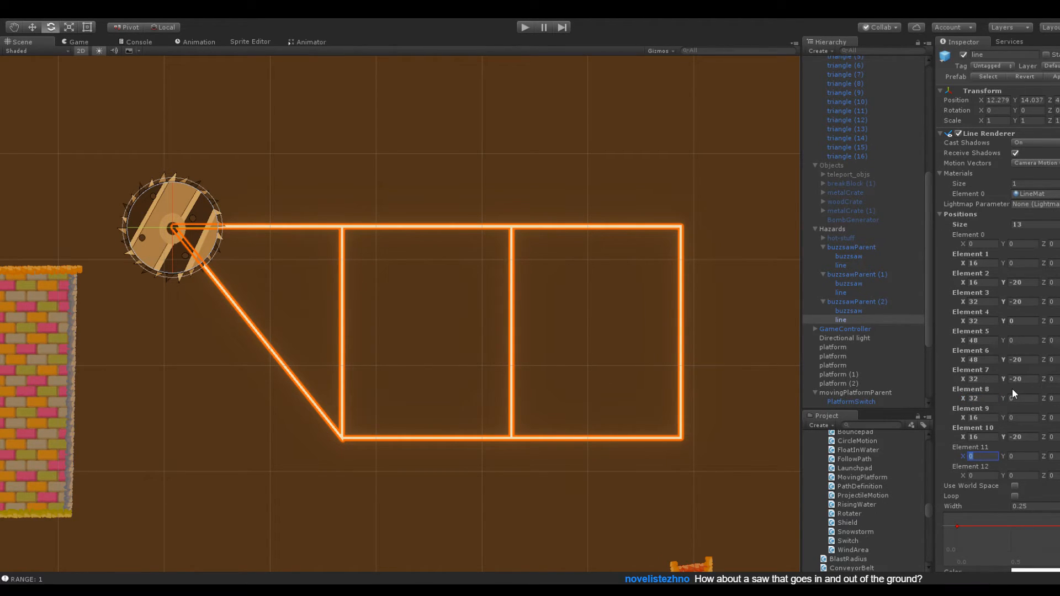
text(16)
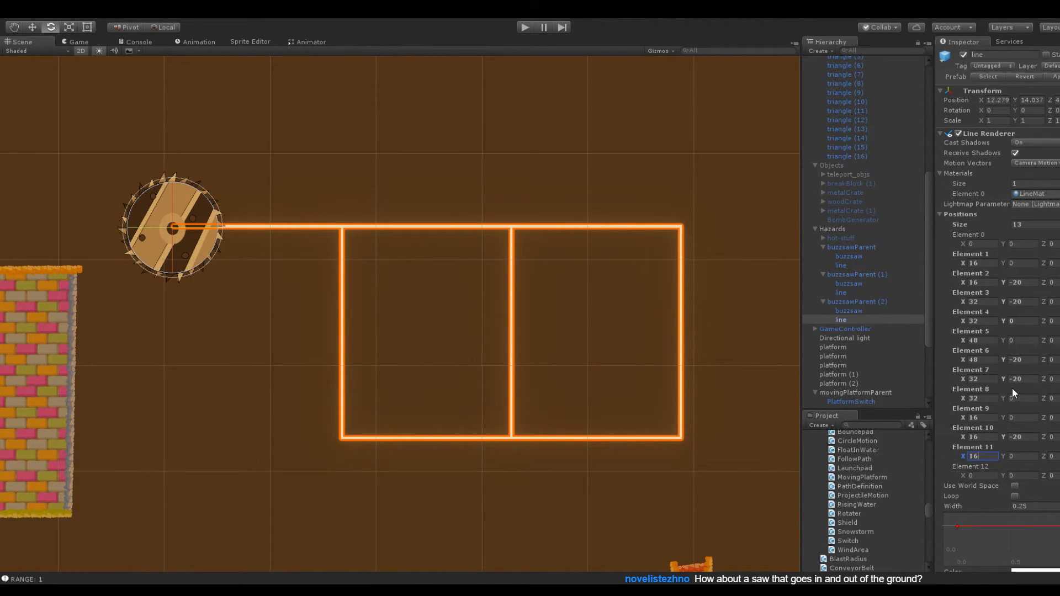
key(Escape)
click(1018, 456)
text(-20)
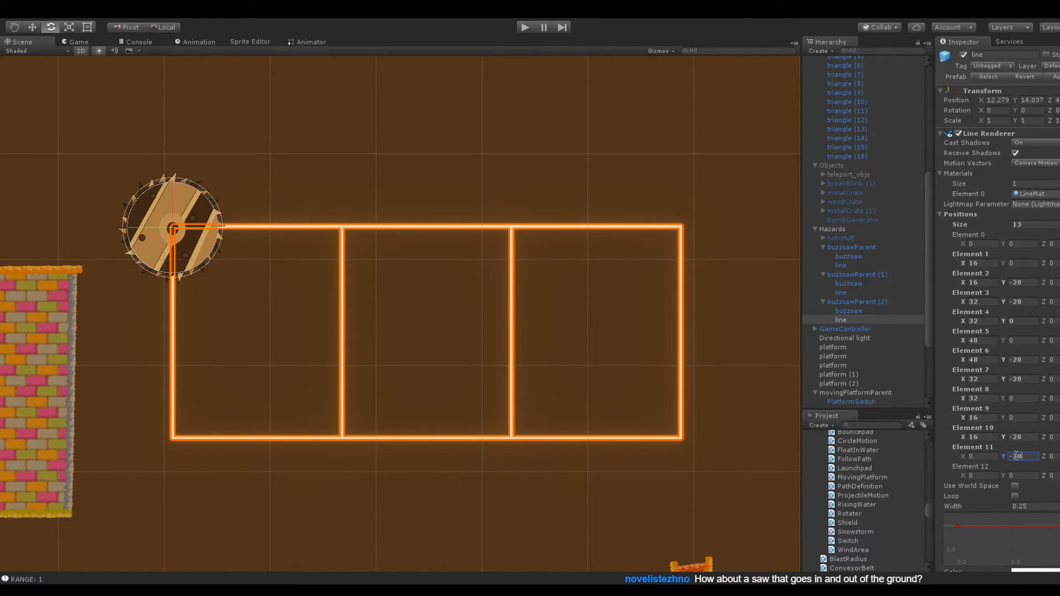
scroll(471, 331, down, 2)
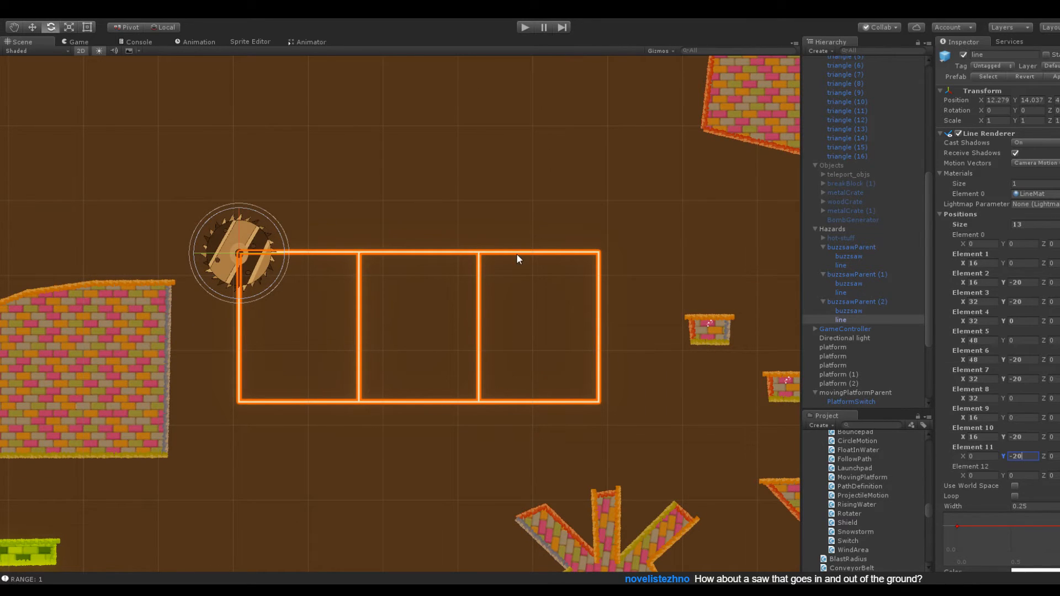
click(829, 301)
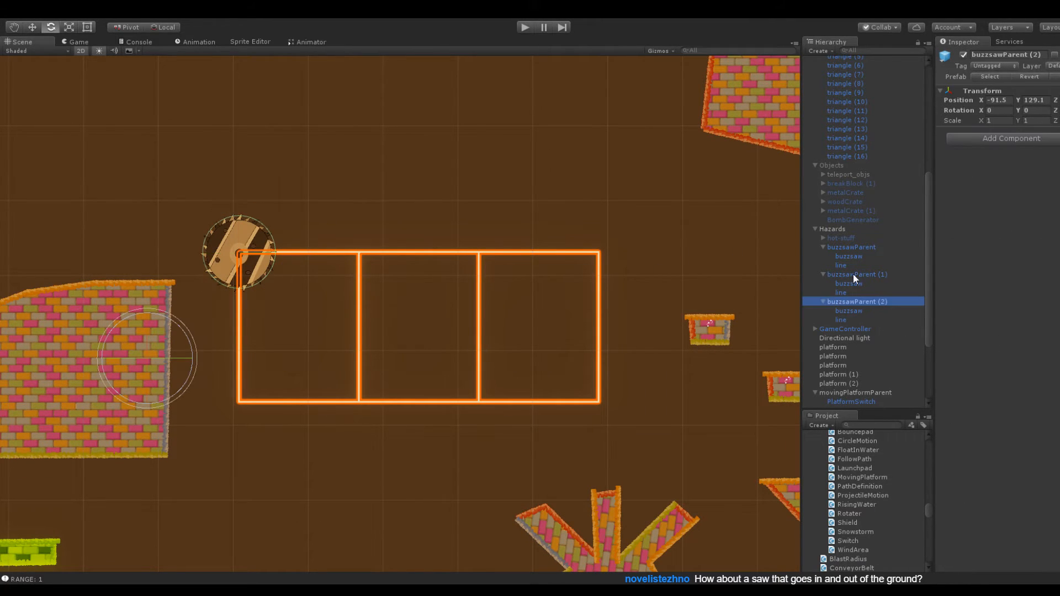
Move buzzsawParent (2) with its three-cell track to X -87.49, Y 133.7
drag(968, 97, 1028, 103)
scroll(606, 196, up, 3)
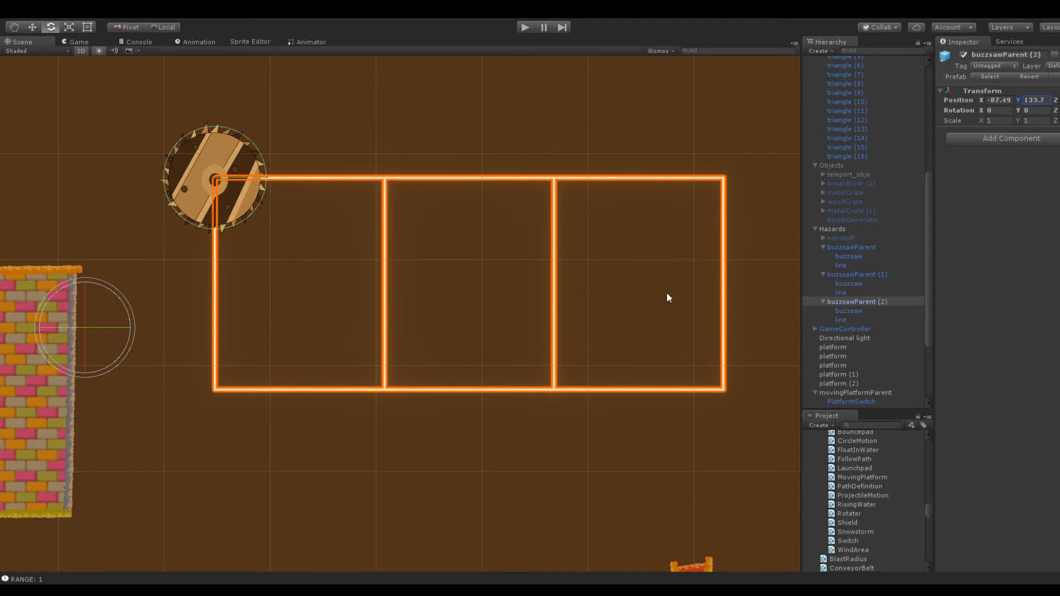
scroll(689, 316, down, 3)
Duplicate small platform triangle (16) and place the copy inside the track's rightmost cell at X -34.9, Y 136.8
click(697, 327)
click(852, 156)
key(ctrl+d)
drag(982, 95, 947, 111)
drag(1013, 101, 1028, 110)
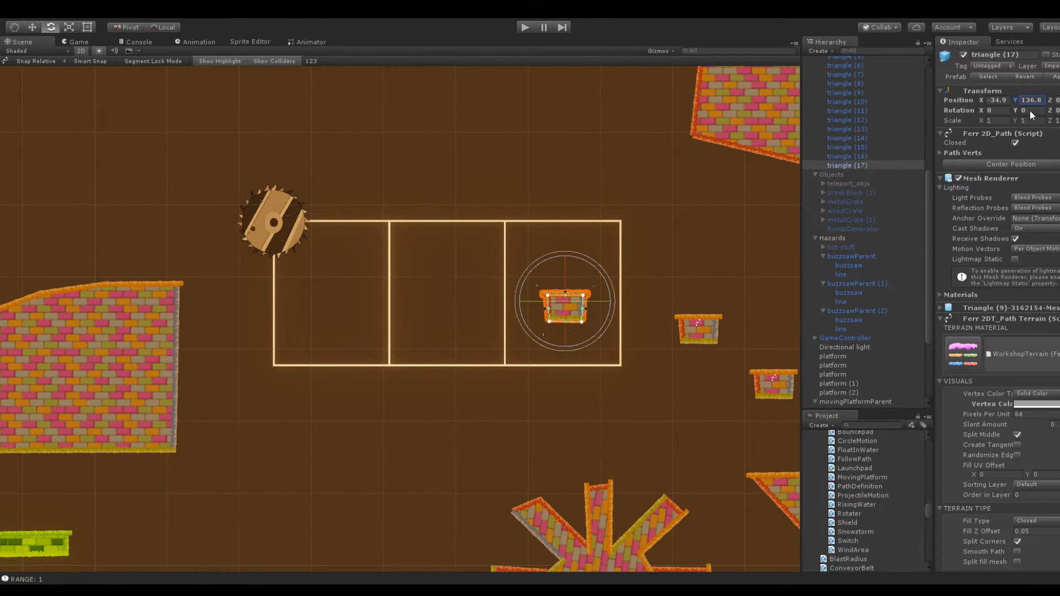
Duplicate the small platform twice more, placing one copy in the track's middle cell at X -51.2 and one in the left cell
key(ctrl+d)
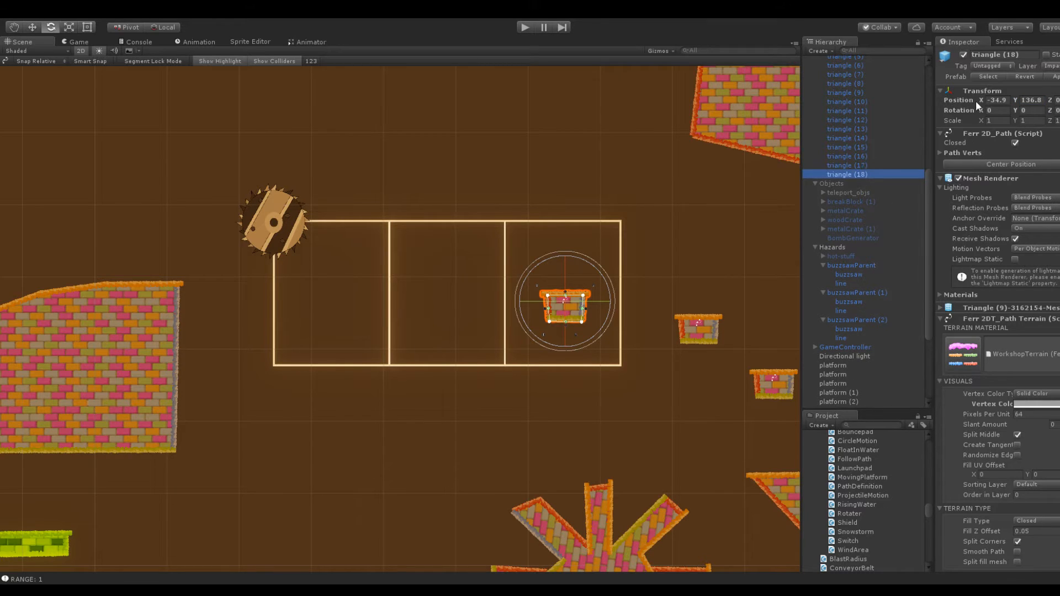
drag(978, 100, 952, 100)
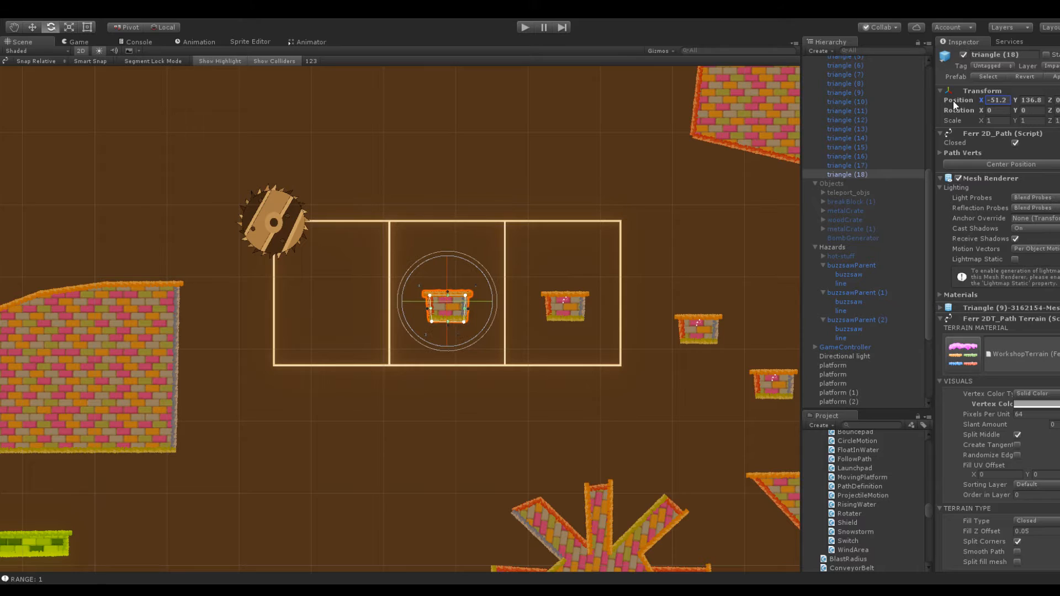
click(842, 174)
key(ctrl+d)
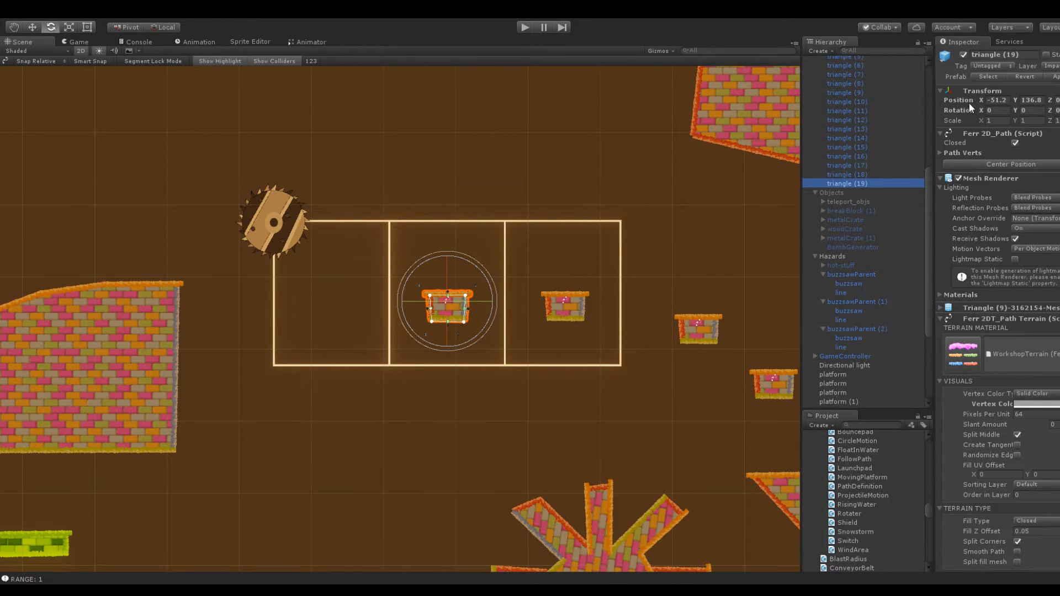
click(959, 100)
drag(978, 99, 924, 108)
click(694, 196)
Pull both upper corners of triangle (16) outward so the platform becomes a trapezoid with a wide top
middle_drag(693, 196, 578, 176)
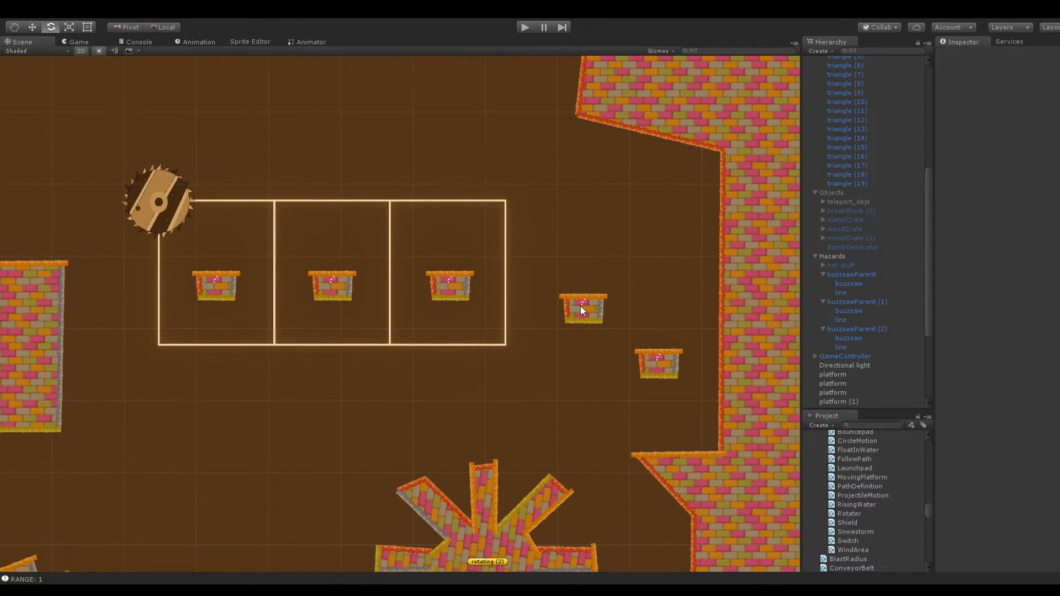
click(582, 309)
key(f)
drag(711, 282, 671, 282)
middle_drag(671, 281, 525, 279)
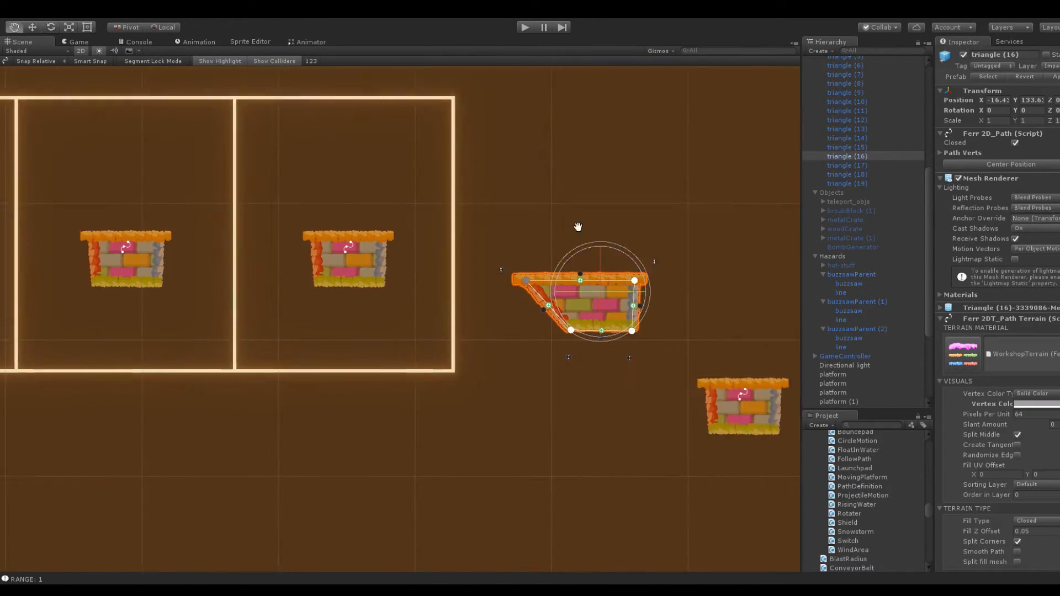
drag(636, 282, 678, 281)
click(677, 230)
Shift the trapezoid platform triangle (16) to X -18.8
click(604, 303)
click(978, 99)
drag(978, 100, 971, 100)
click(696, 173)
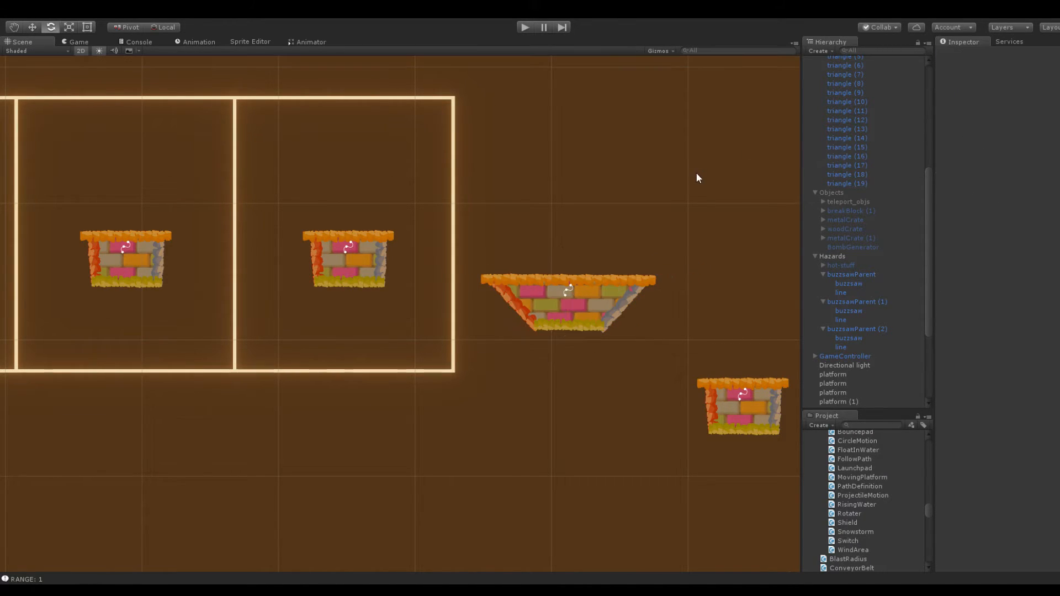
click(623, 298)
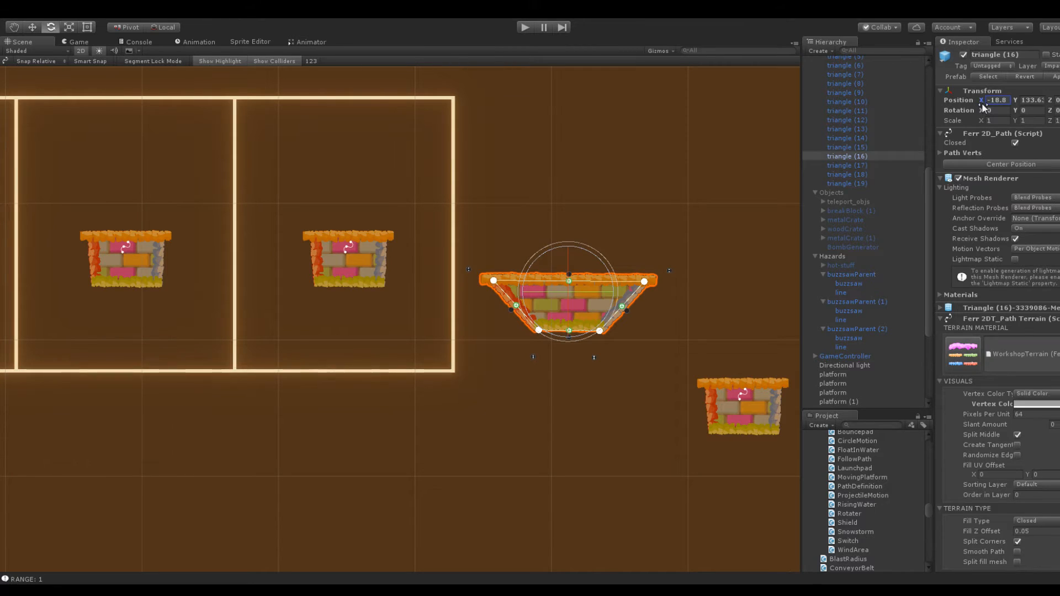
click(633, 230)
Extend small platform triangle (15) downward to roughly twice its height by lowering its two bottom corners
middle_drag(634, 230, 487, 93)
click(609, 281)
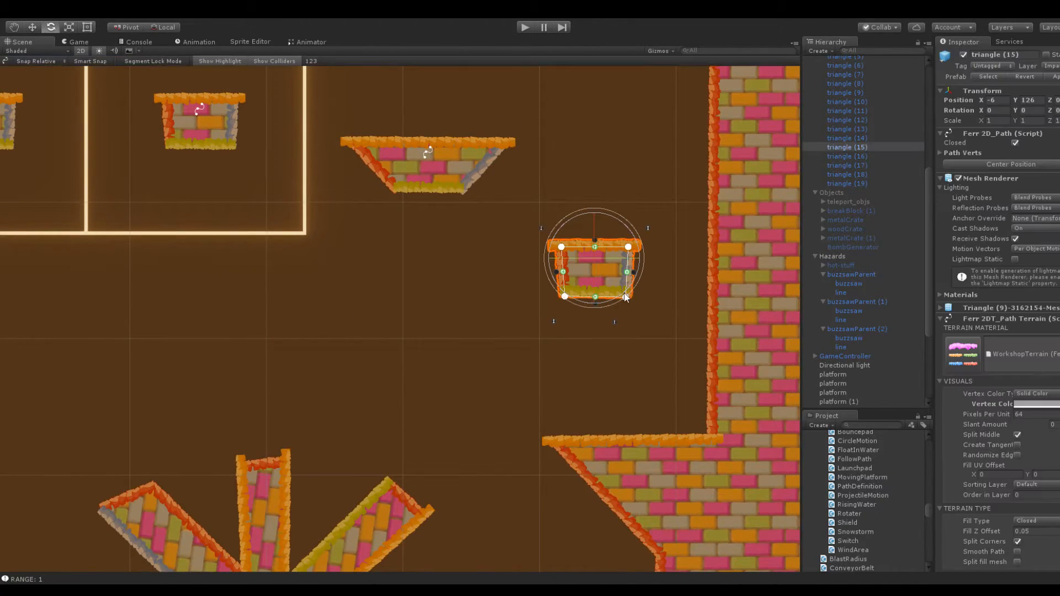
drag(624, 297, 627, 353)
drag(564, 297, 565, 369)
click(502, 275)
click(595, 289)
click(1015, 102)
click(516, 288)
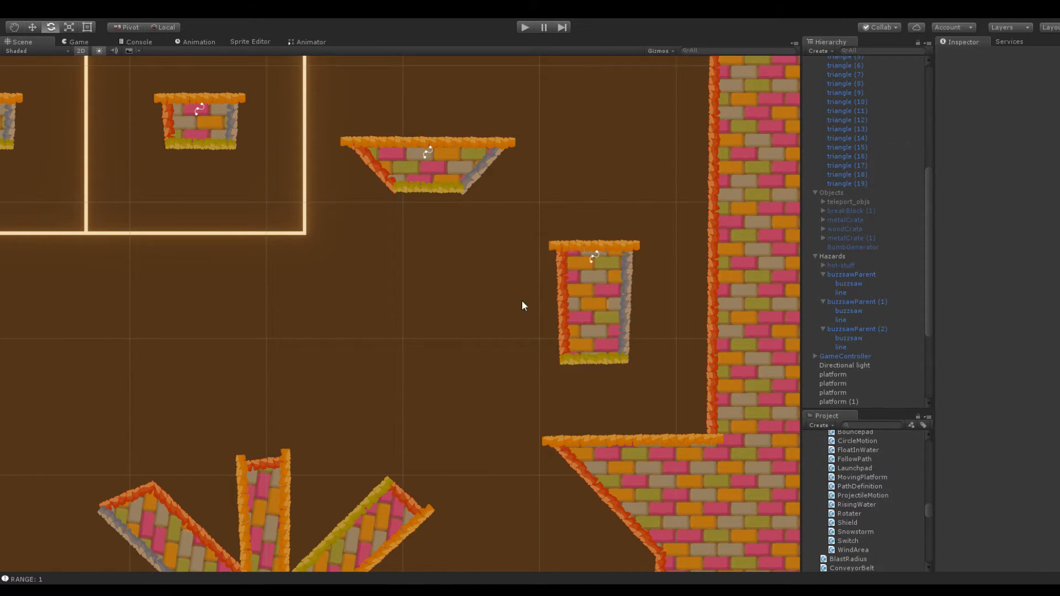
Pull the upper corners of triangle (15) up and outward, and add an inward-pulled point on each side
scroll(555, 333, down, 2)
click(577, 319)
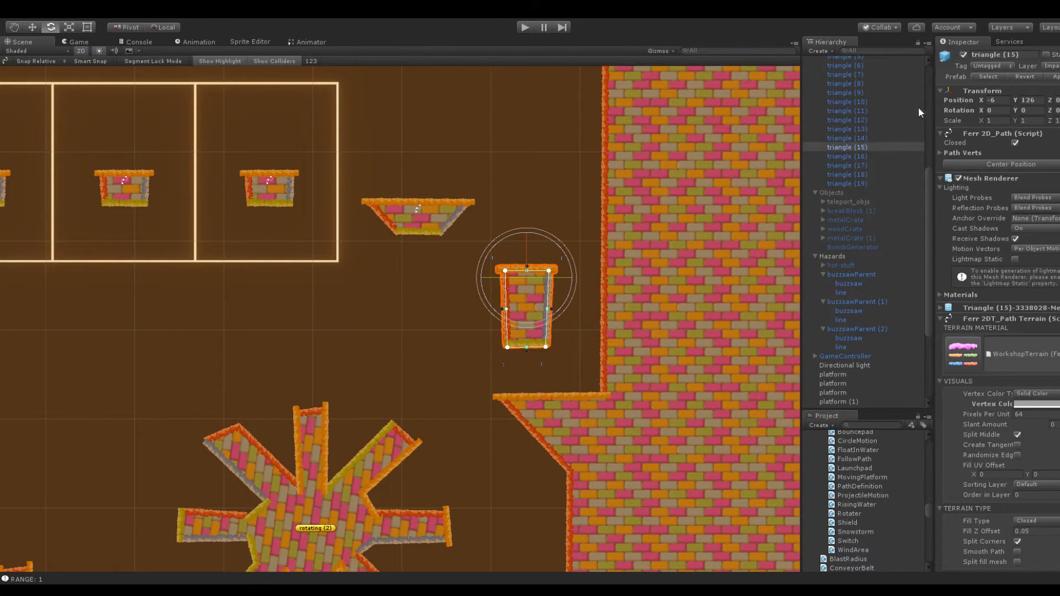
scroll(601, 236, up, 3)
drag(596, 229, 580, 203)
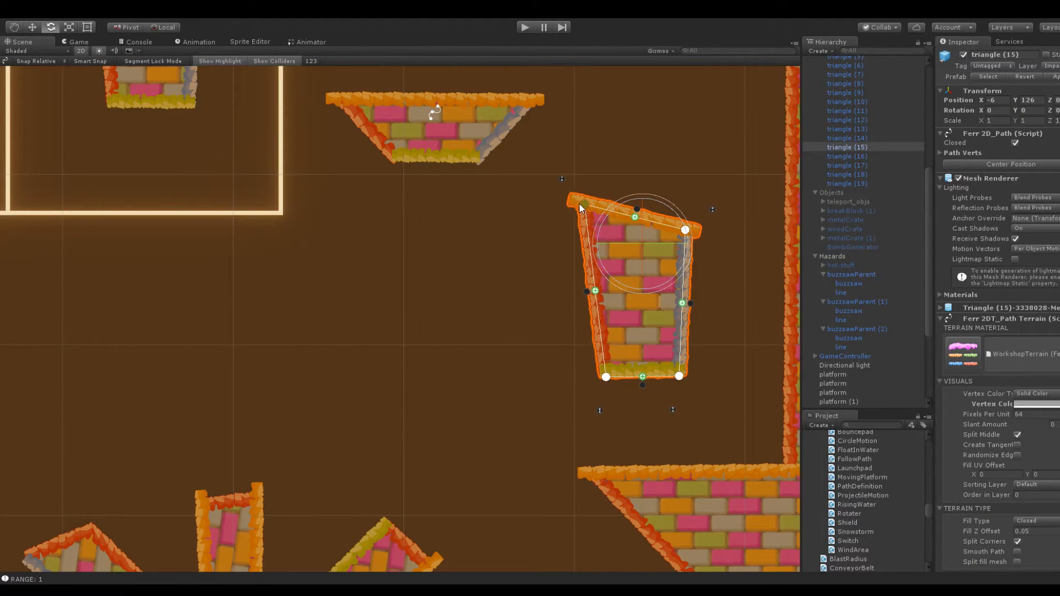
drag(595, 292, 665, 294)
drag(685, 229, 699, 182)
drag(584, 204, 582, 188)
Raise the side points of triangle (15) to flare its top, narrow its base, and level its top edge
drag(624, 293, 603, 242)
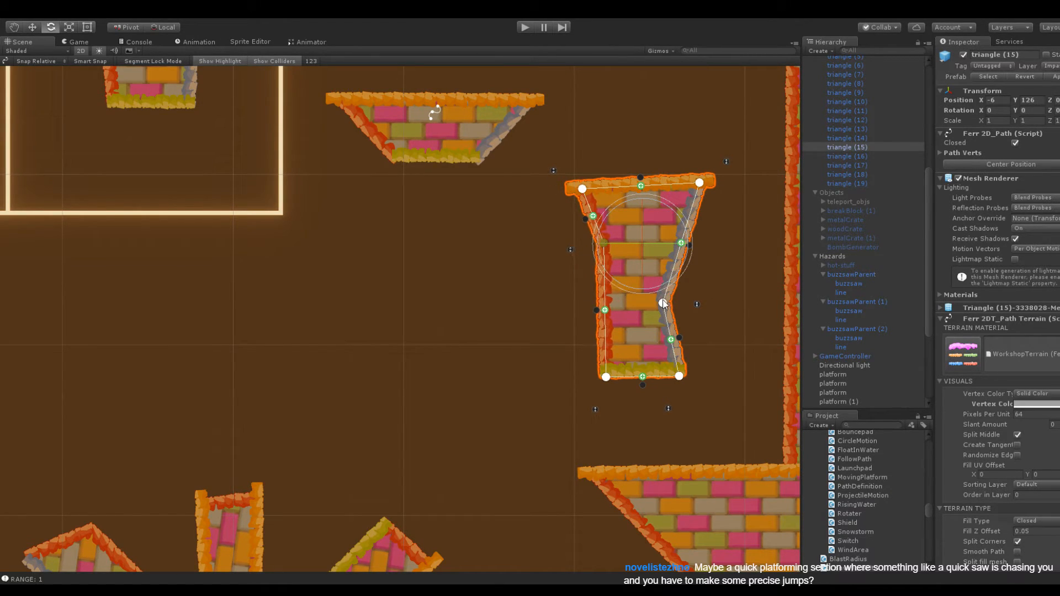
drag(662, 302, 678, 244)
drag(606, 377, 662, 377)
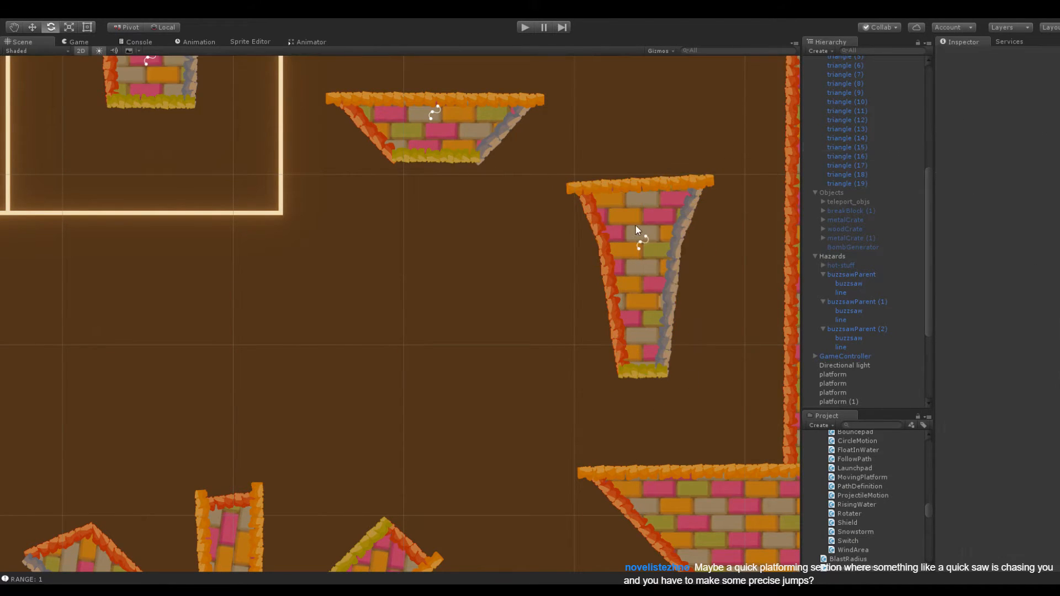
drag(582, 190, 584, 183)
click(706, 278)
scroll(701, 275, down, 6)
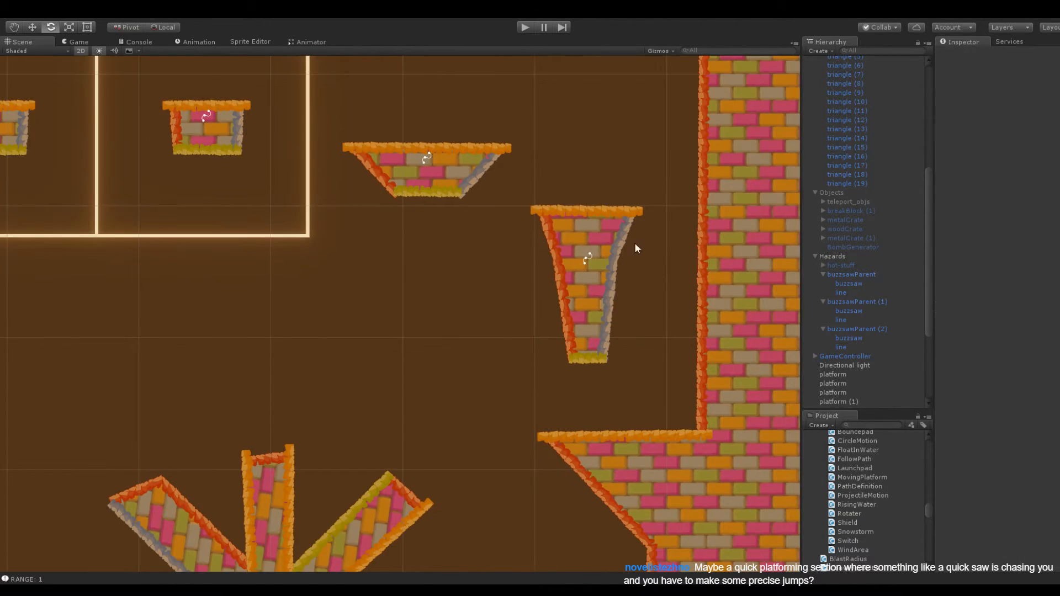
click(624, 218)
click(654, 419)
Move the snowball to X -0.1, Y 116.8, above the wall ledge below the flared platform
middle_drag(612, 366, 478, 330)
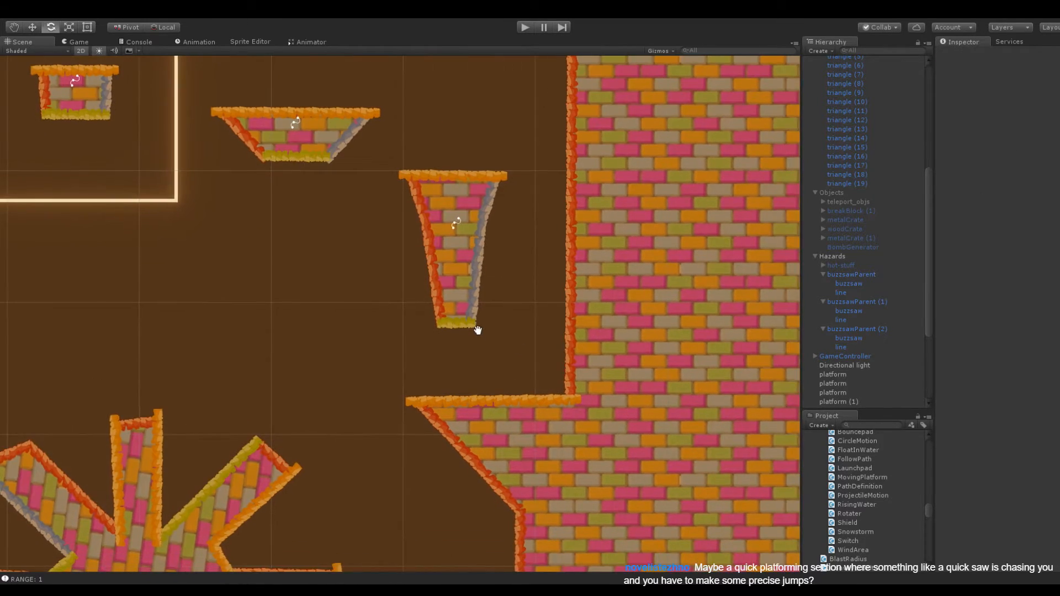
scroll(497, 284, down, 3)
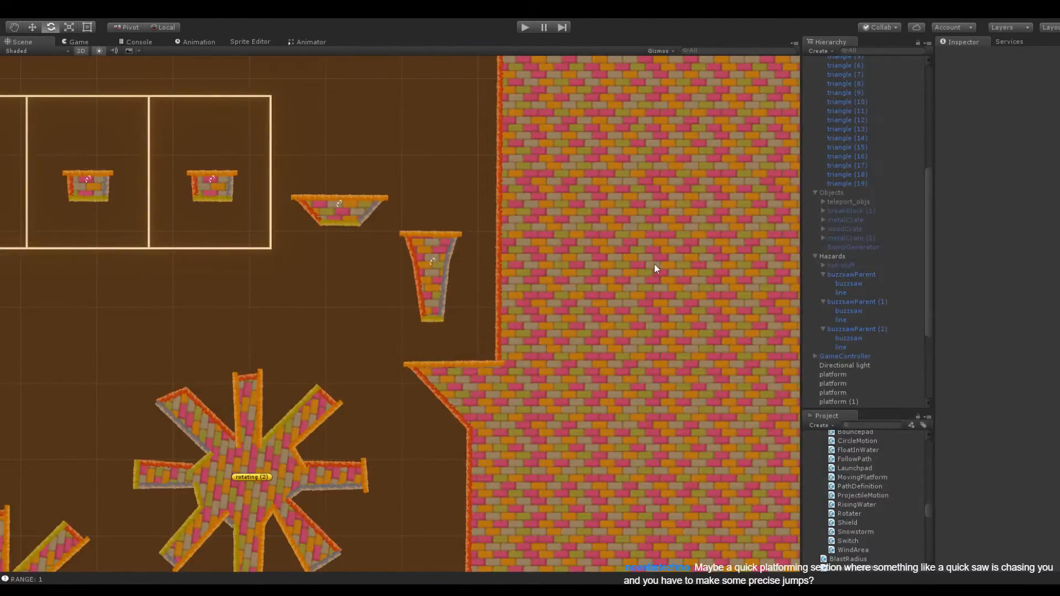
scroll(374, 386, down, 4)
click(164, 387)
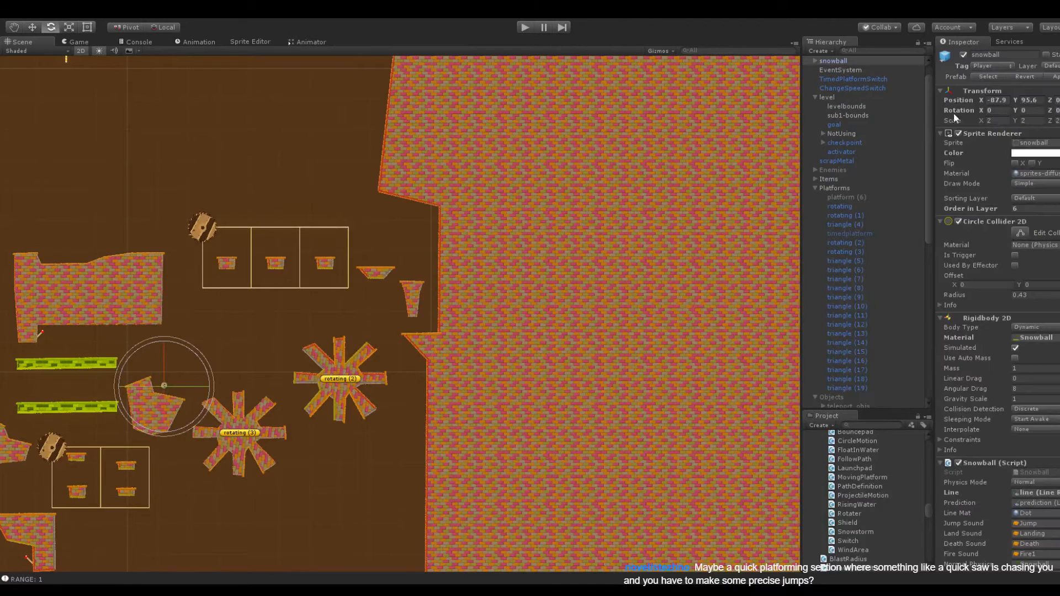
drag(981, 101, 48, 121)
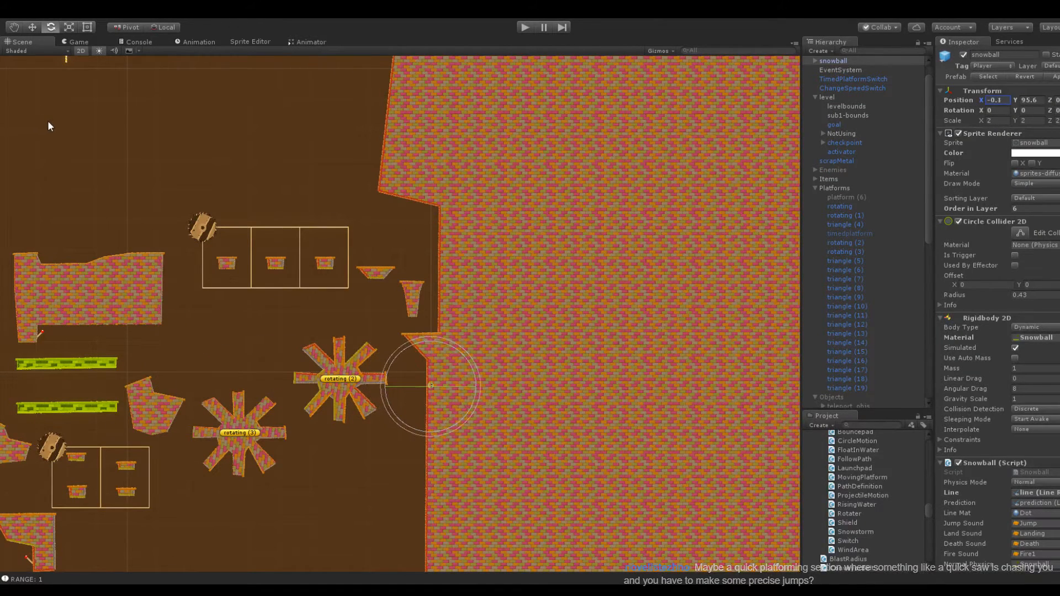
drag(1014, 101, 1059, 115)
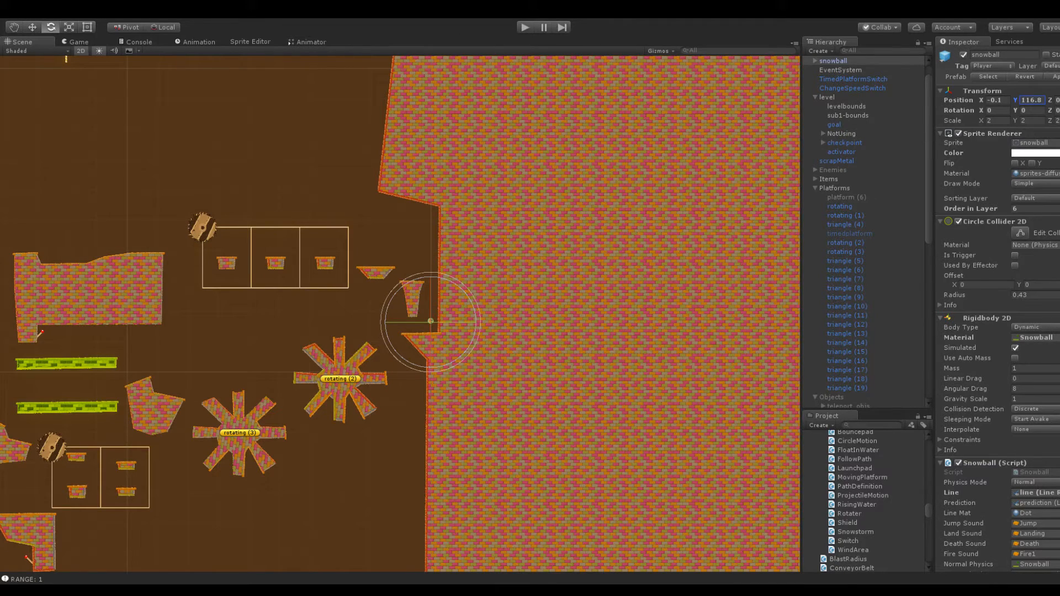
Play-test the climb by launching the snowball from the ledge over the new platforms to the track's middle cell
click(525, 26)
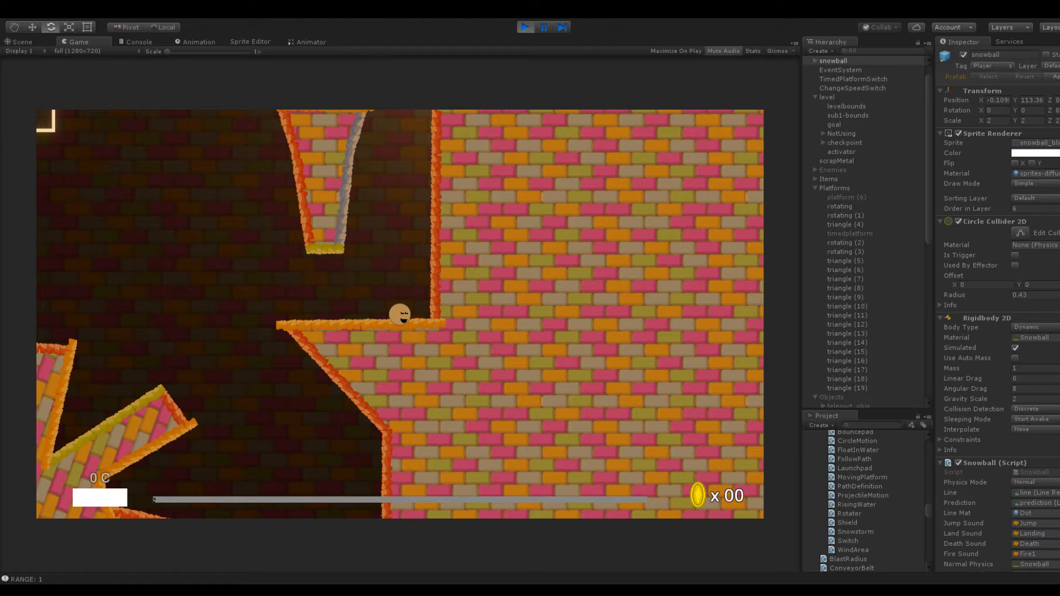
drag(405, 317, 407, 389)
drag(412, 332, 434, 360)
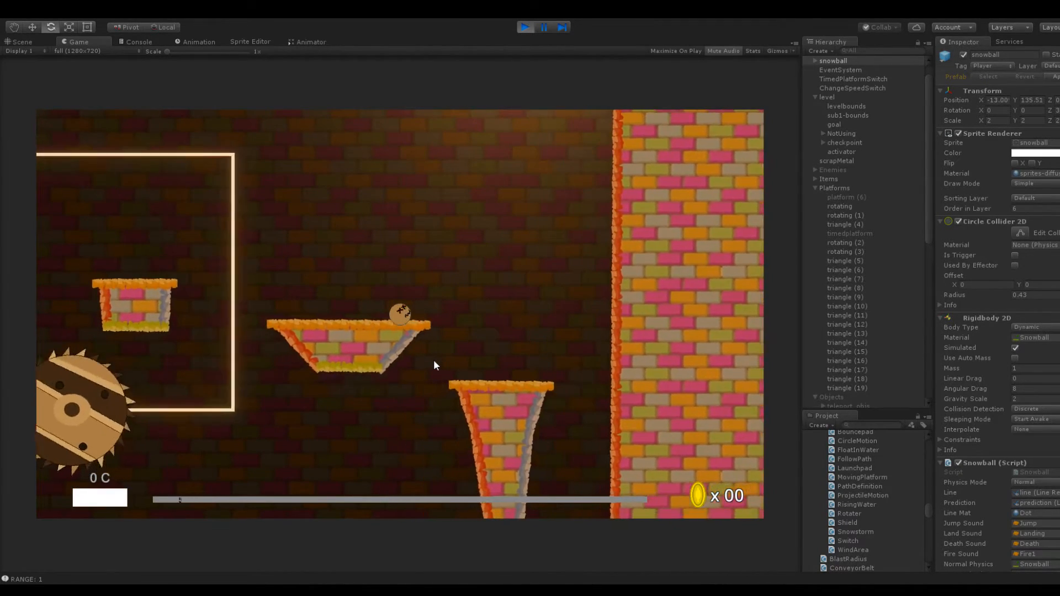
mouse_move(406, 322)
mouse_down()
mouse_move(439, 366)
mouse_move(425, 336)
mouse_move(430, 357)
mouse_move(397, 347)
mouse_move(389, 326)
mouse_up()
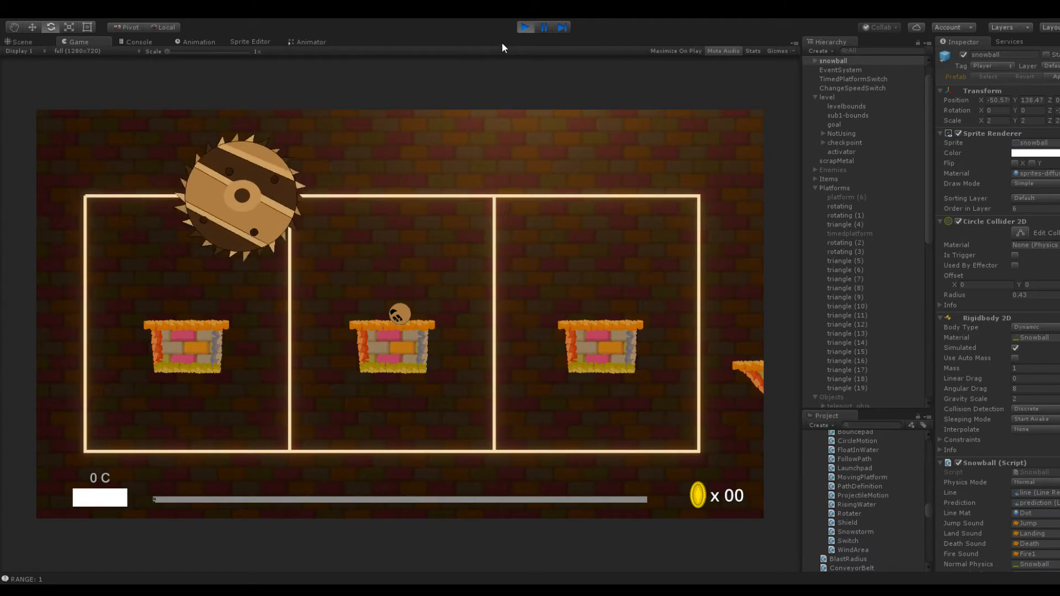
click(523, 27)
Raise triangle (18), the platform in the track's middle cell, to Y 139.8
scroll(435, 305, up, 5)
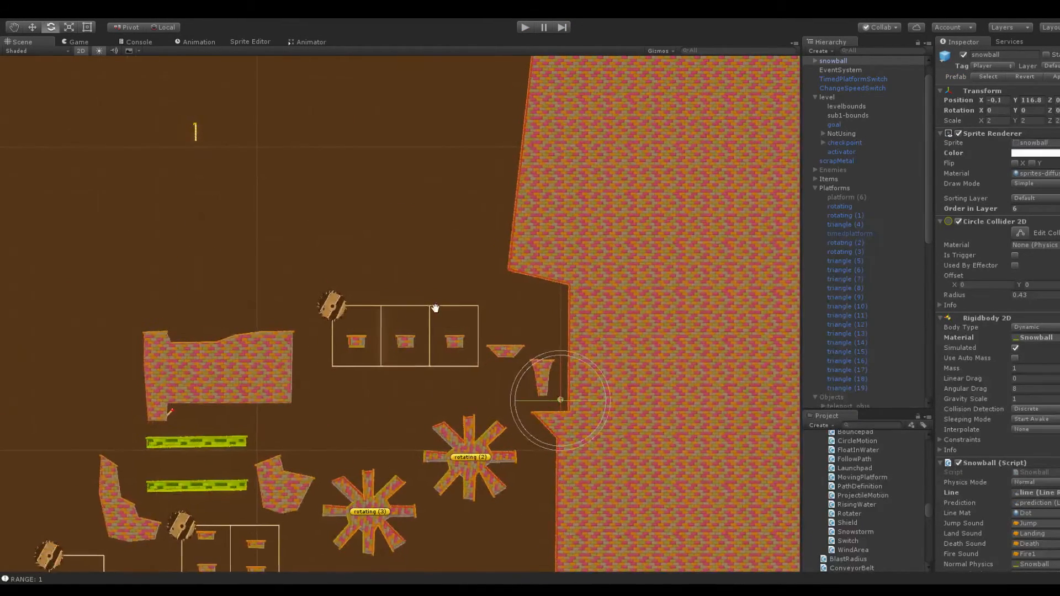
click(420, 387)
drag(1012, 97, 1033, 101)
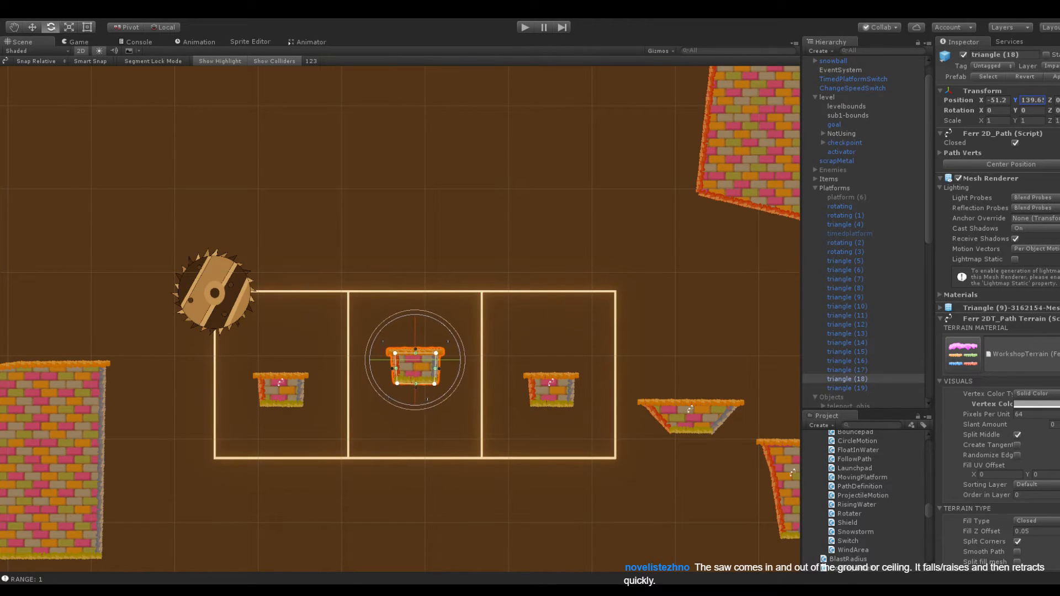
click(253, 104)
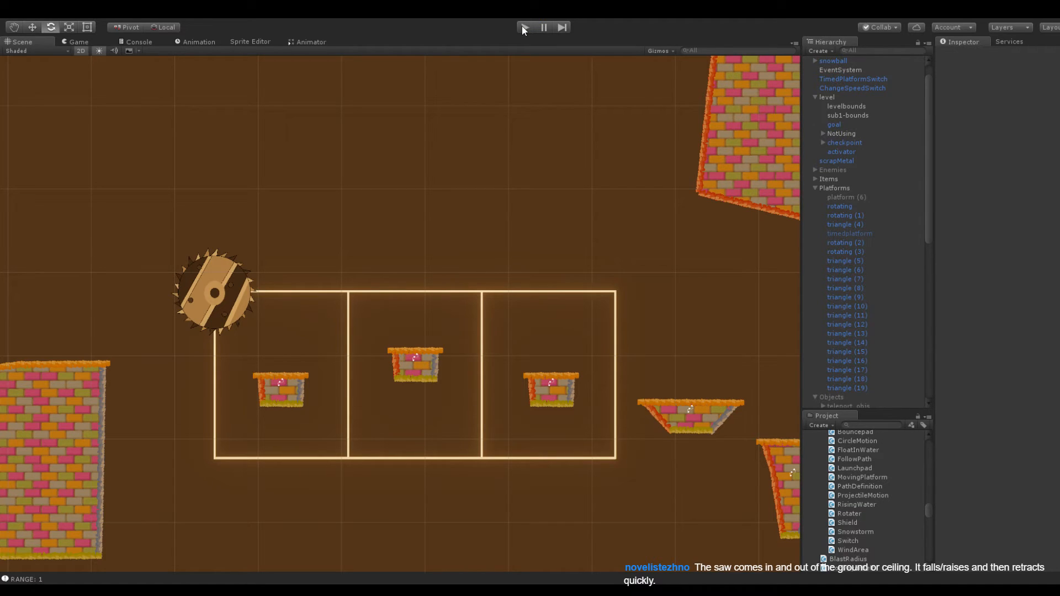
Extend the upper right corner of large platform triangle (14) toward the saw and remove its lower right-side point for a straight slanted edge
middle_drag(134, 368, 378, 280)
click(375, 260)
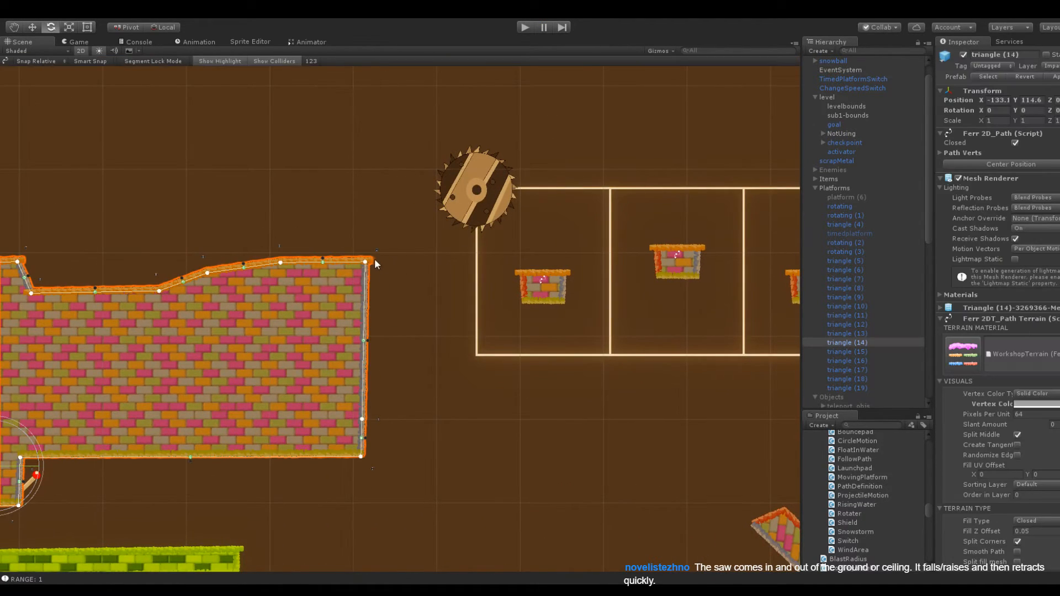
drag(367, 260, 413, 260)
drag(362, 420, 386, 414)
alt+click(387, 414)
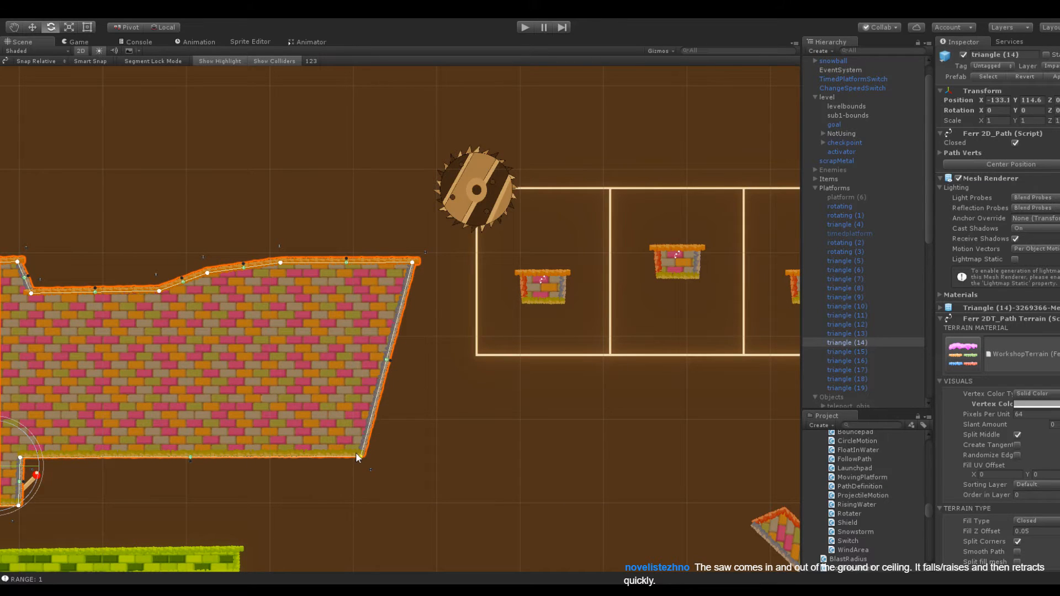
scroll(440, 395, down, 4)
click(445, 449)
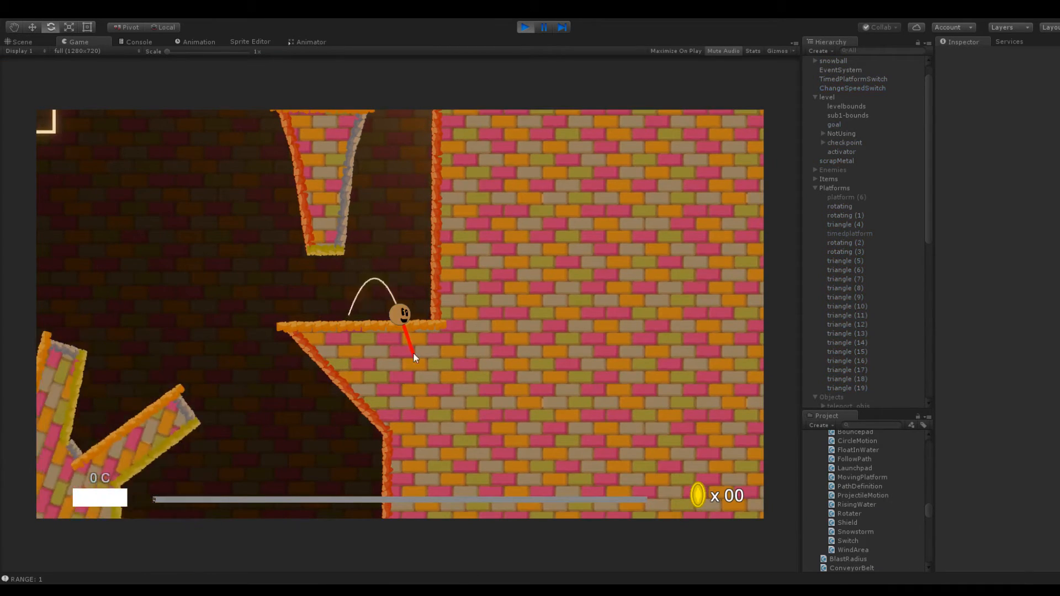
Play-test the jumps again, launching the snowball from the ledge to the raised middle platform in the buzzsaw track
drag(411, 413, 410, 412)
mouse_move(402, 320)
mouse_down()
mouse_move(408, 382)
mouse_move(396, 436)
mouse_up()
drag(410, 372, 416, 391)
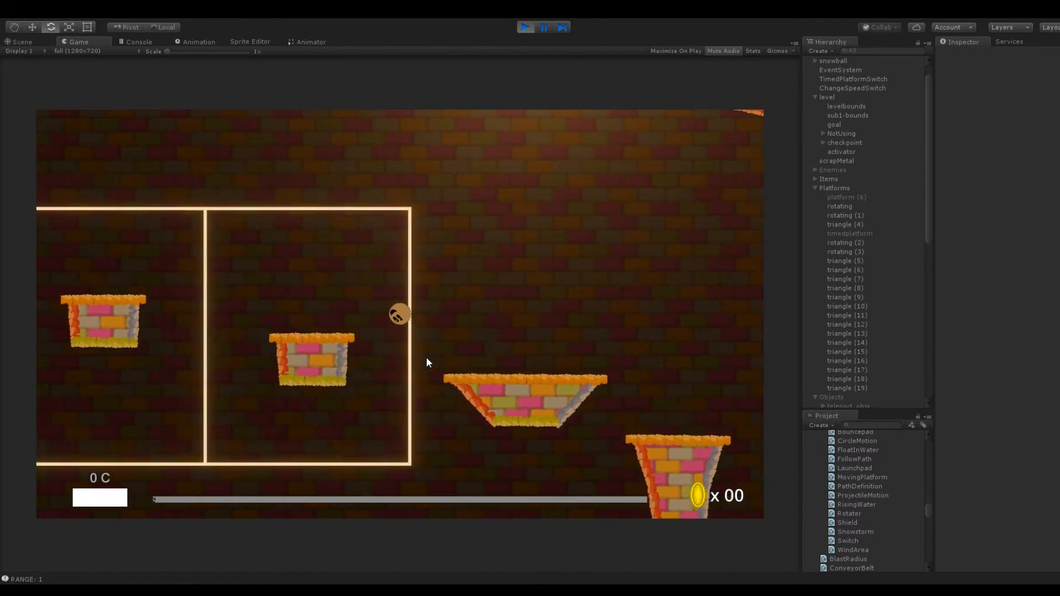
drag(417, 342, 375, 359)
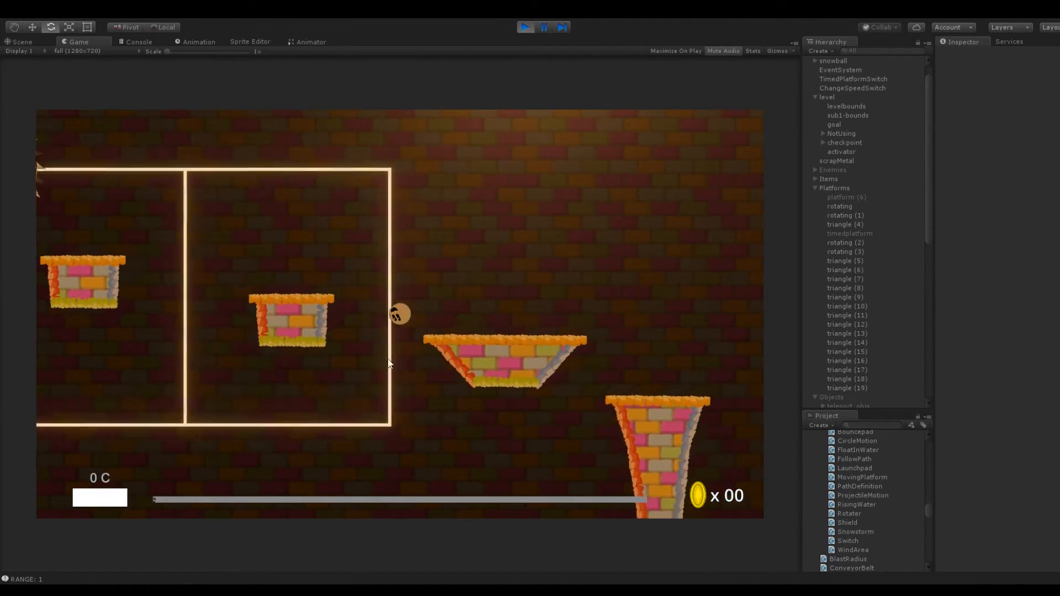
drag(419, 331, 430, 366)
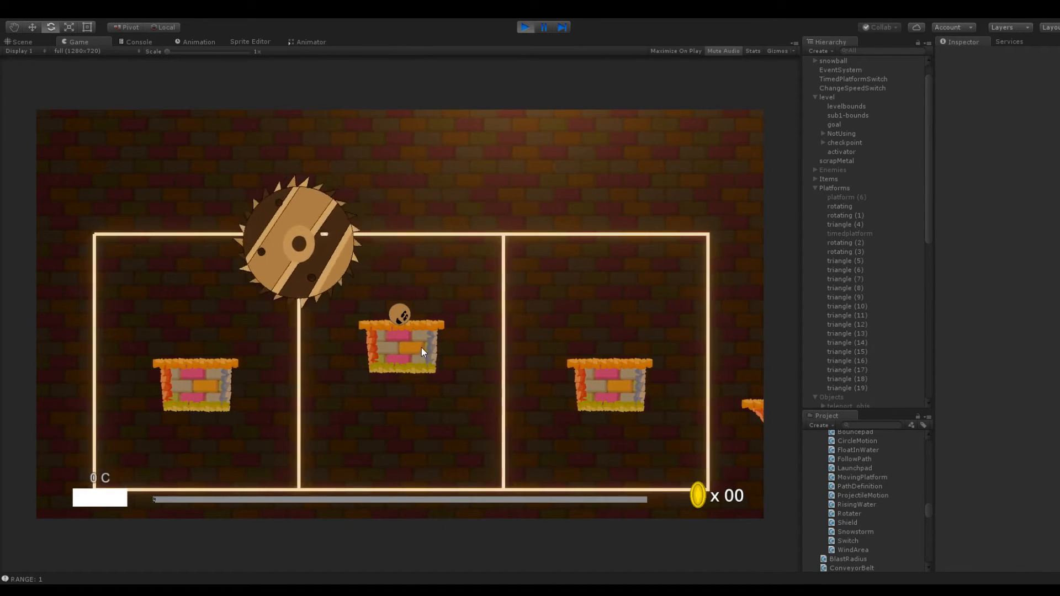
click(525, 28)
Raise the middle-cell platform triangle (18) to Y 141.6 and select the left-cell platform triangle (19)
scroll(401, 309, up, 7)
middle_drag(591, 145, 323, 184)
click(499, 274)
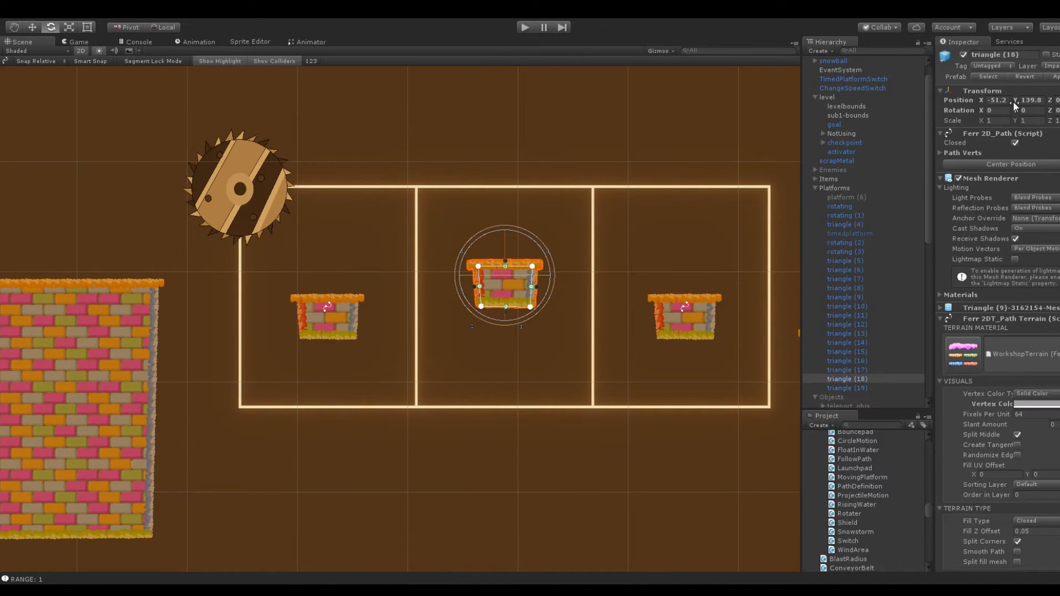
drag(1015, 102, 1047, 107)
click(337, 318)
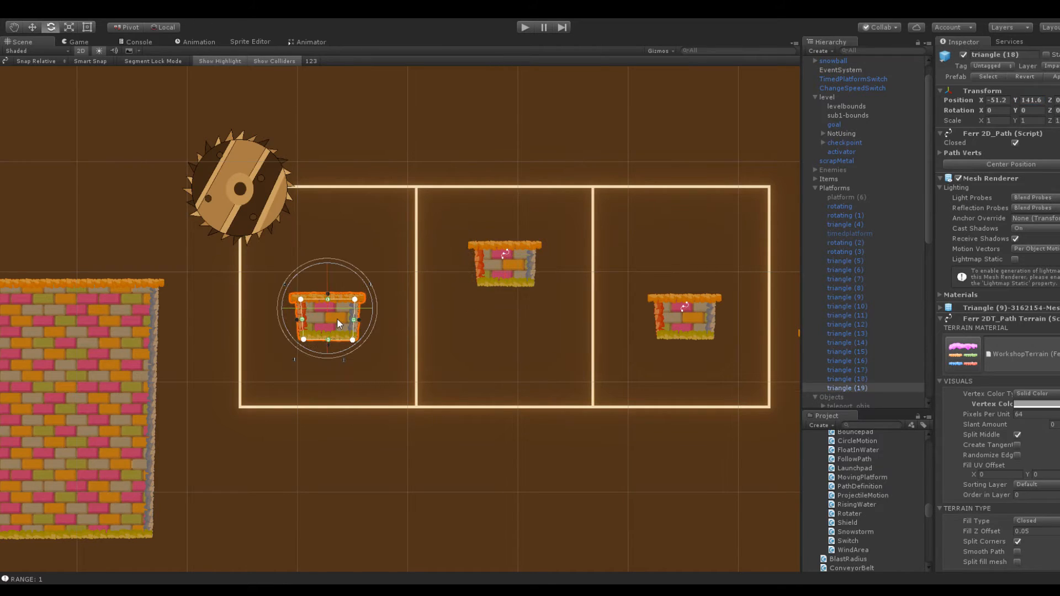
Set the Y position of triangle (18), the platform in the track's middle cell, to 144
click(539, 255)
click(515, 263)
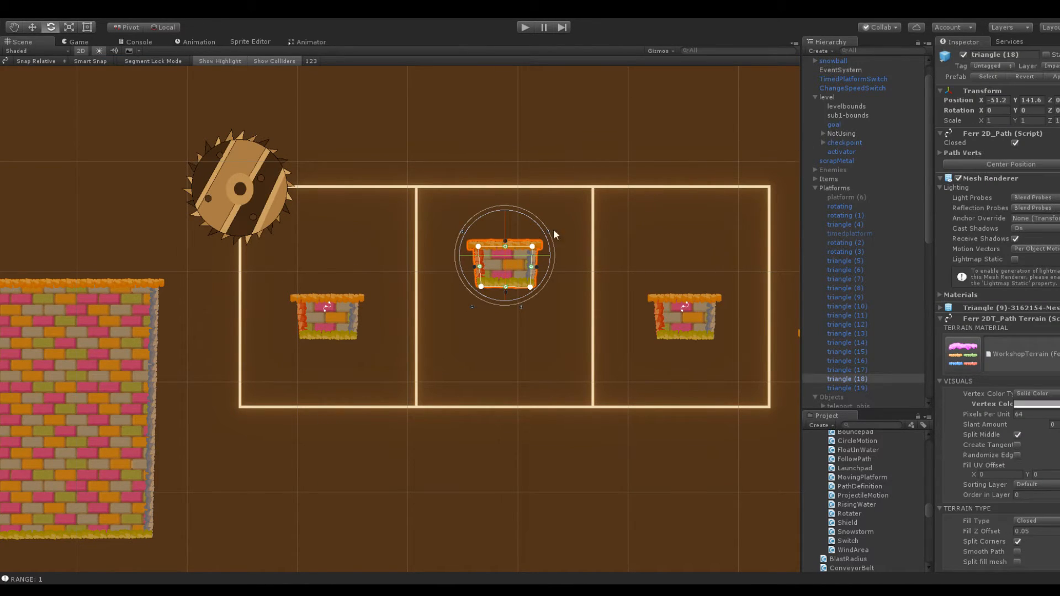
drag(1013, 103, 1024, 101)
click(1042, 100)
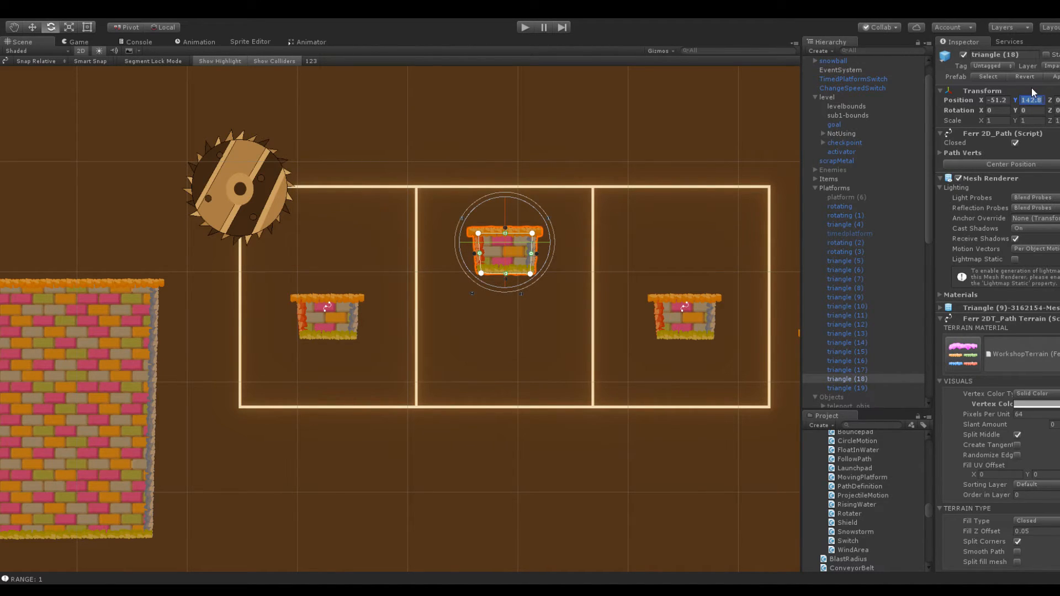
text(142)
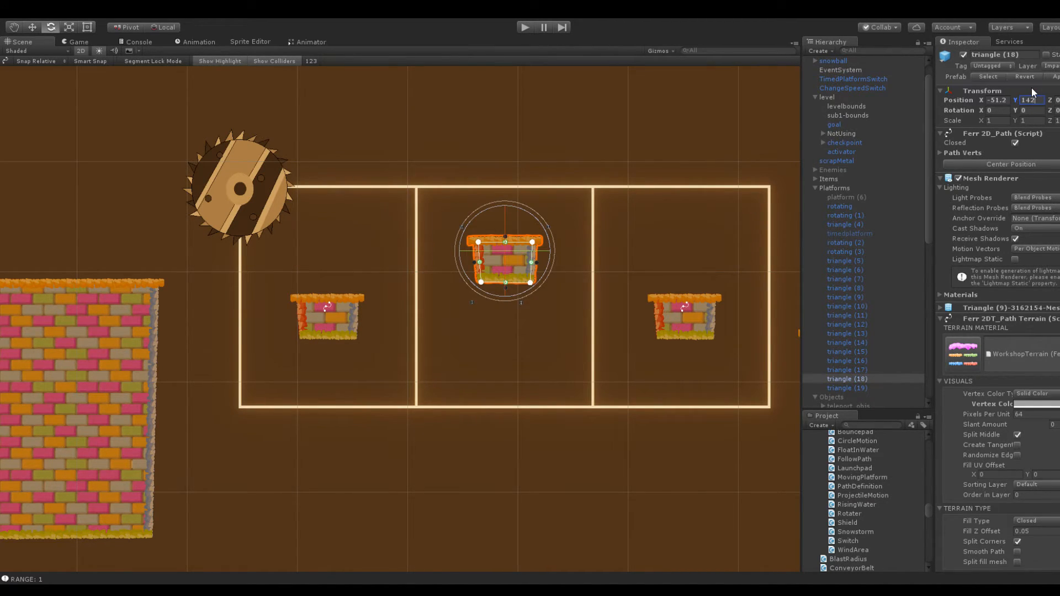
key(BackSpace)
text(0)
key(BackSpace)
text(4)
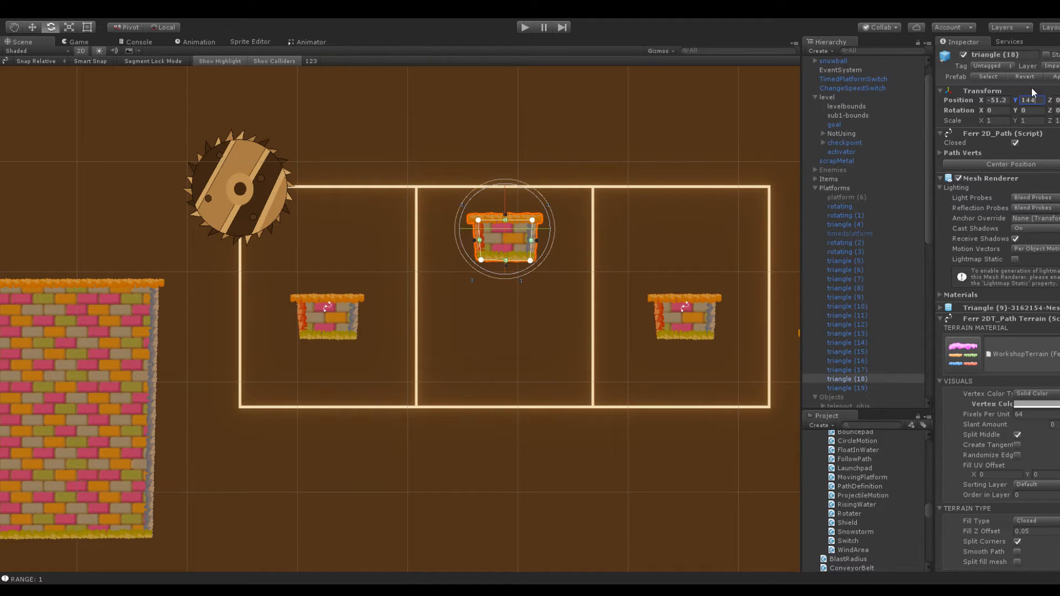
Set the Y position of right-cell platform triangle (17) and left-cell platform triangle (19) to 140
click(709, 295)
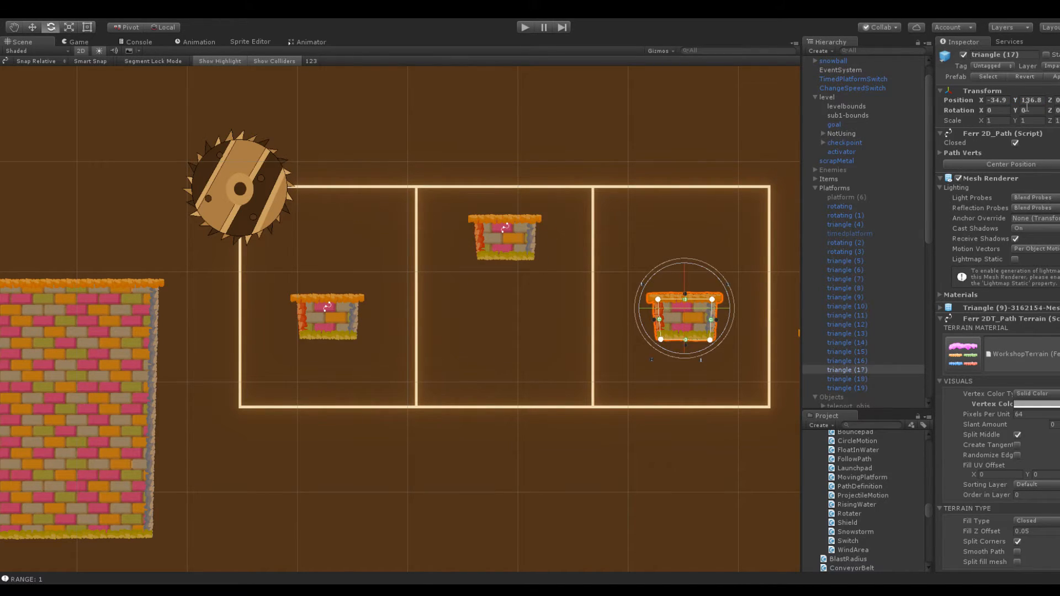
text(140)
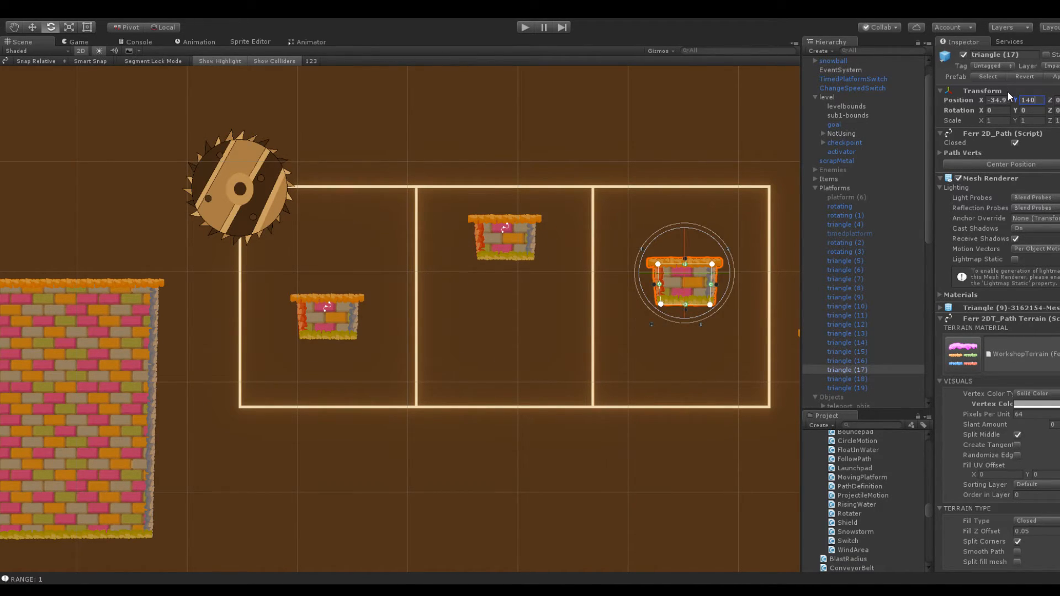
click(331, 317)
click(1025, 100)
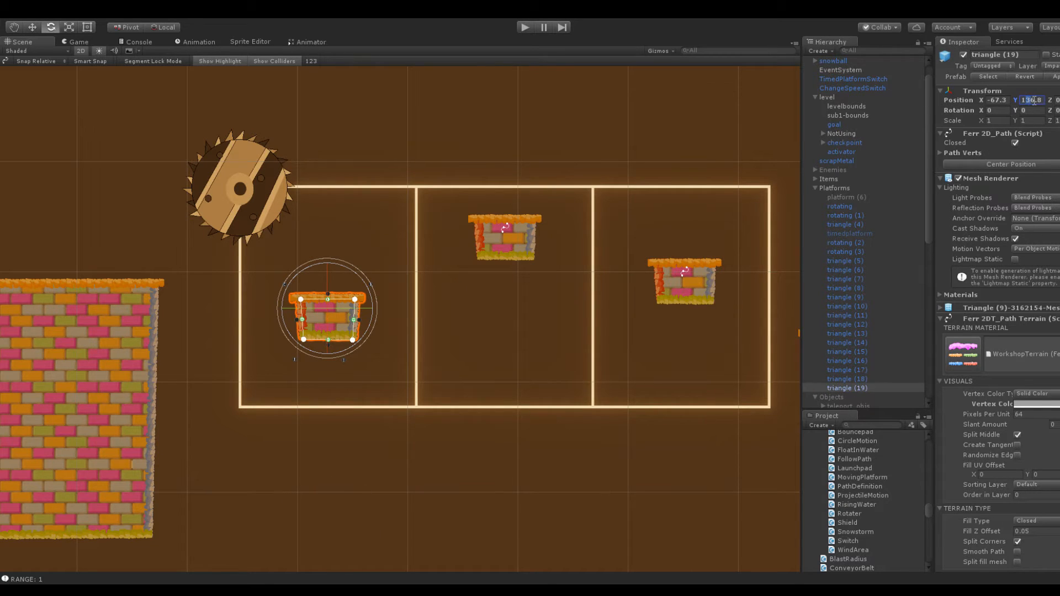
text(1146.8)
drag(1038, 101, 976, 49)
text(140)
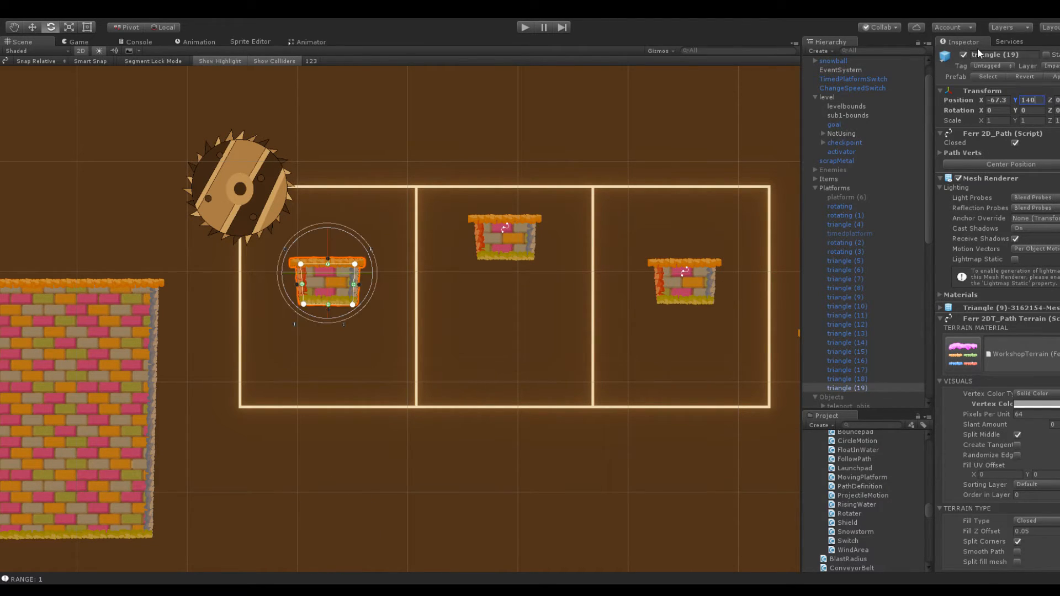
Raise triangle (16), the wide tapered platform just right of the buzzsaw track, slightly
scroll(581, 193, down, 4)
middle_drag(653, 191, 475, 175)
click(615, 316)
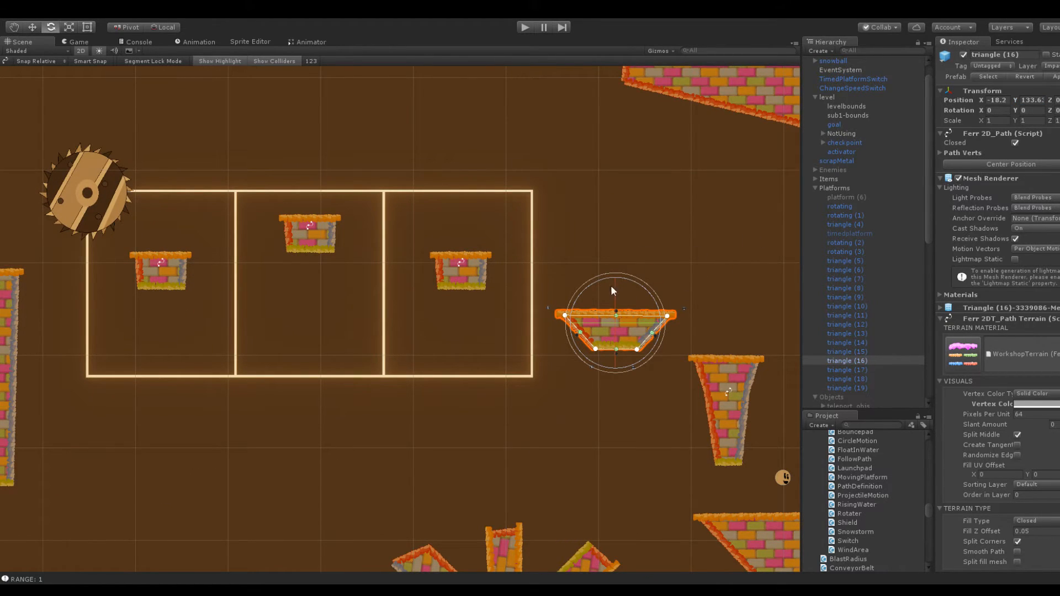
scroll(608, 289, up, 3)
scroll(633, 260, down, 2)
drag(1017, 99, 1022, 101)
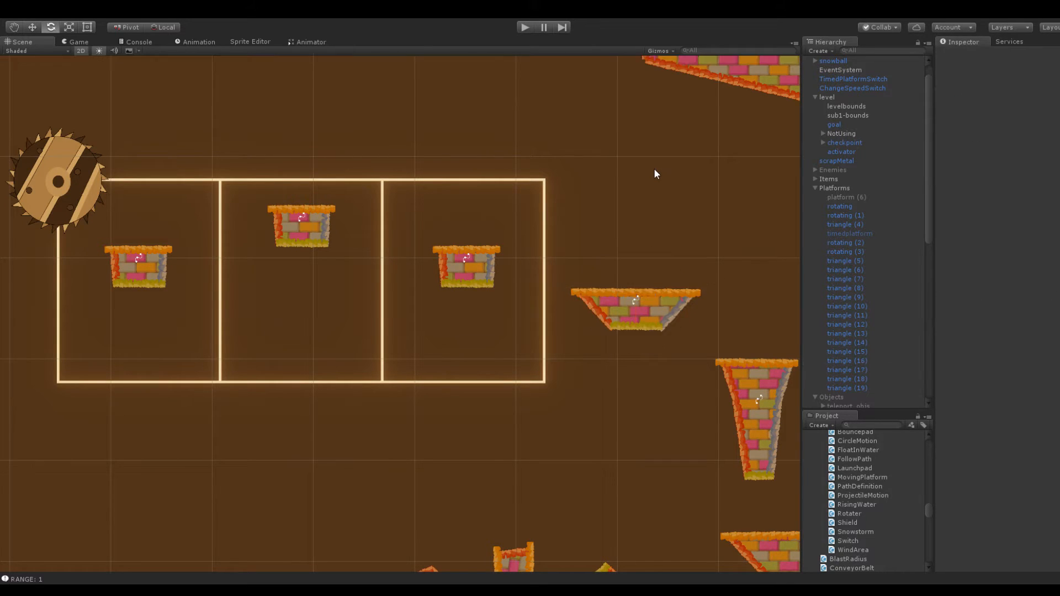
click(654, 169)
Duplicate the buzzsaw inside buzzsawParent (2) and set the copy's Follow Path speed to 9
middle_drag(553, 142, 748, 140)
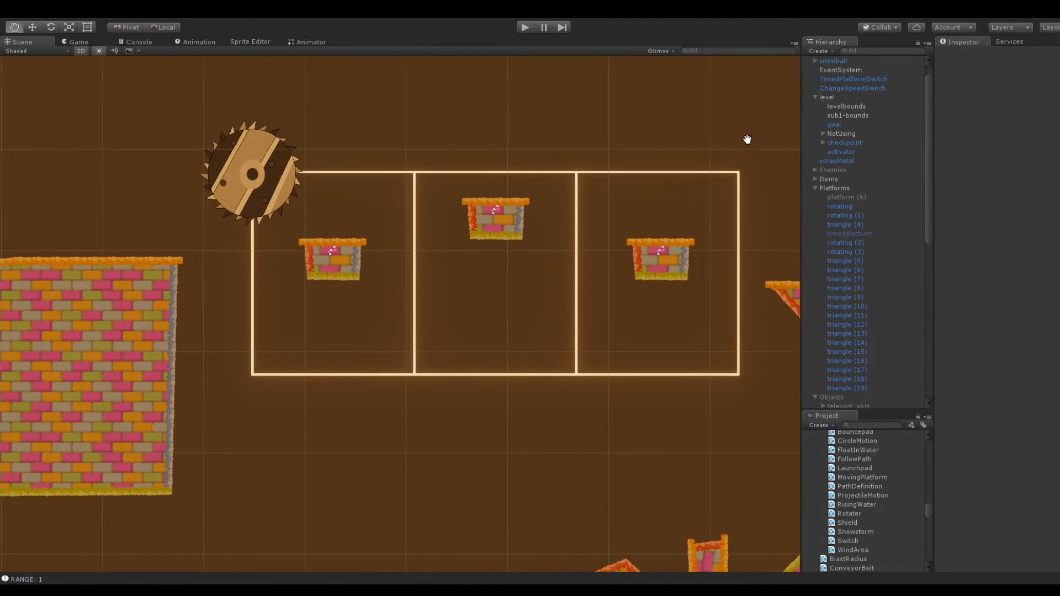
click(265, 182)
click(851, 393)
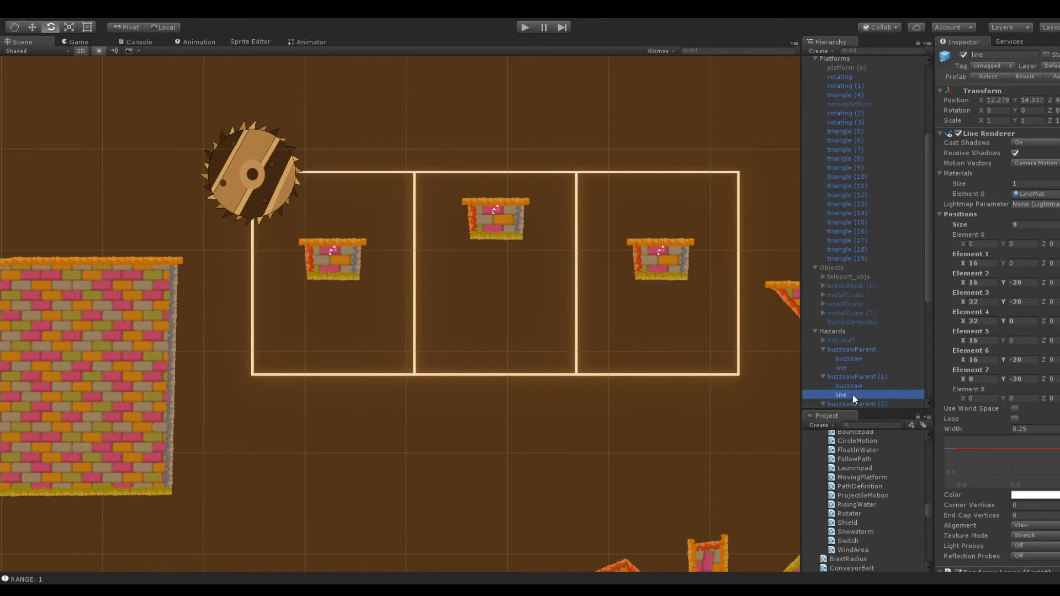
click(856, 403)
scroll(871, 337, down, 6)
click(857, 209)
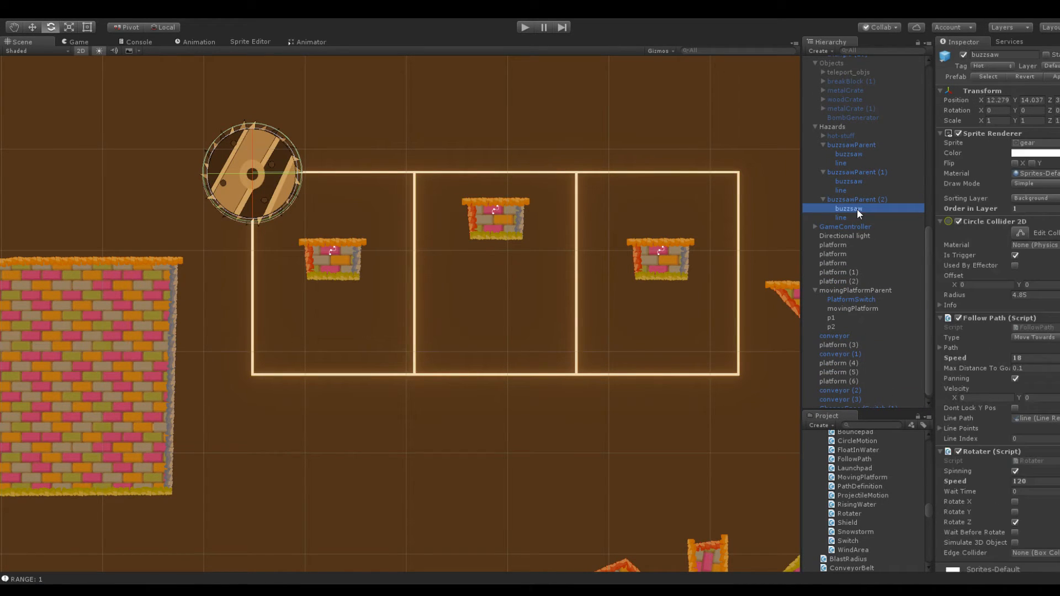
scroll(998, 286, down, 2)
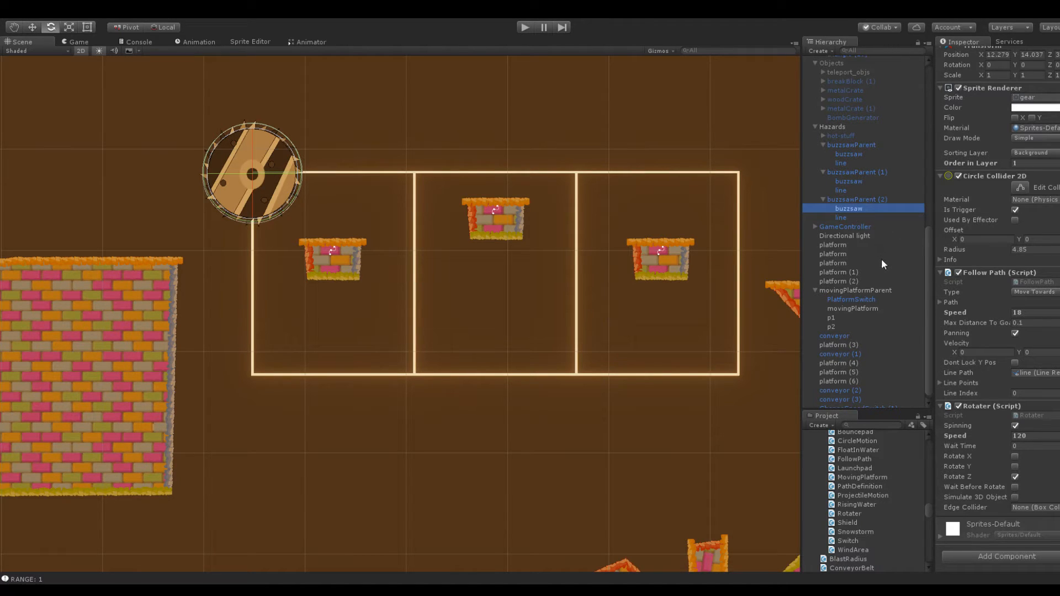
key(ctrl+d)
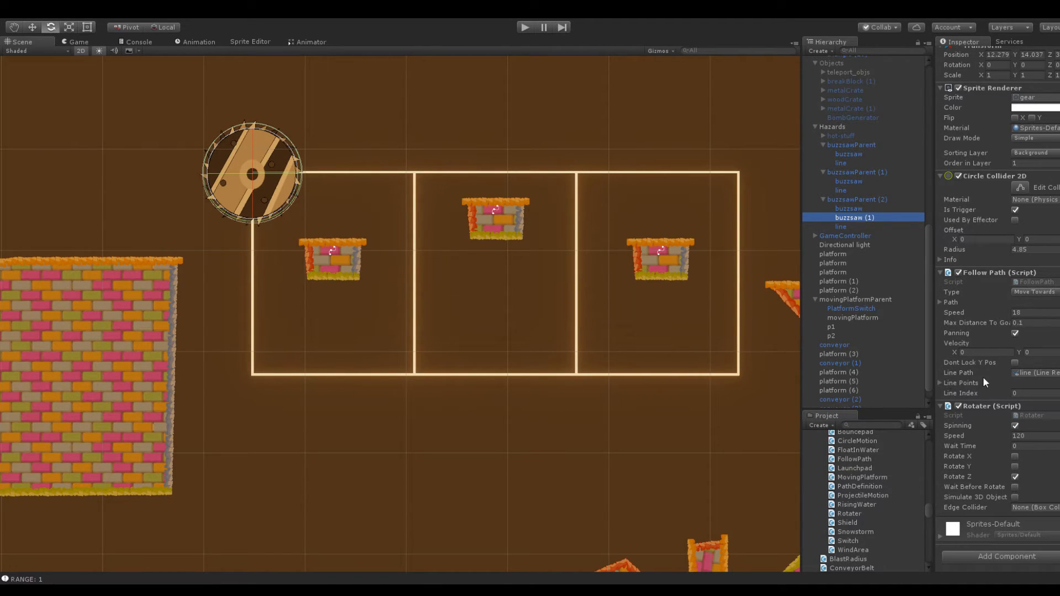
click(968, 381)
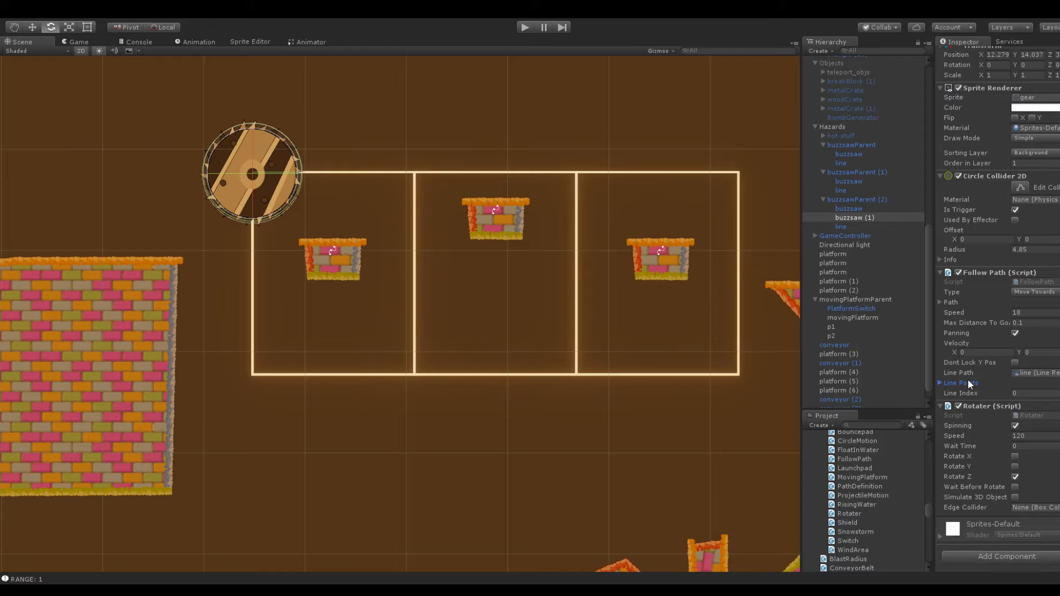
click(1034, 315)
Play-test the track with two buzzsaws, launching the snowball across the three cell platforms to the large platform on the left
click(526, 28)
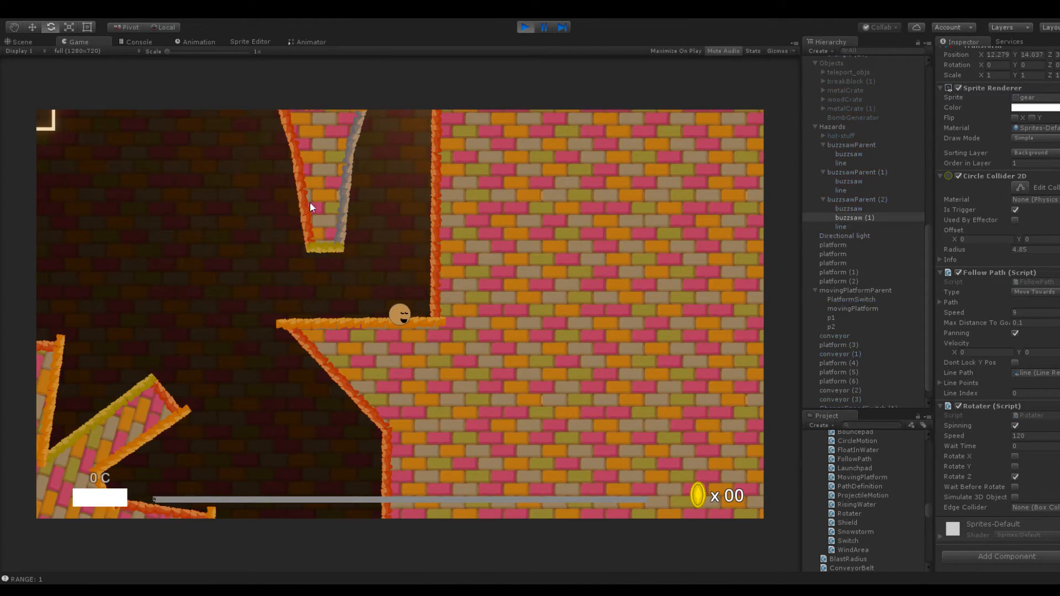
drag(399, 314, 432, 396)
drag(411, 317, 437, 367)
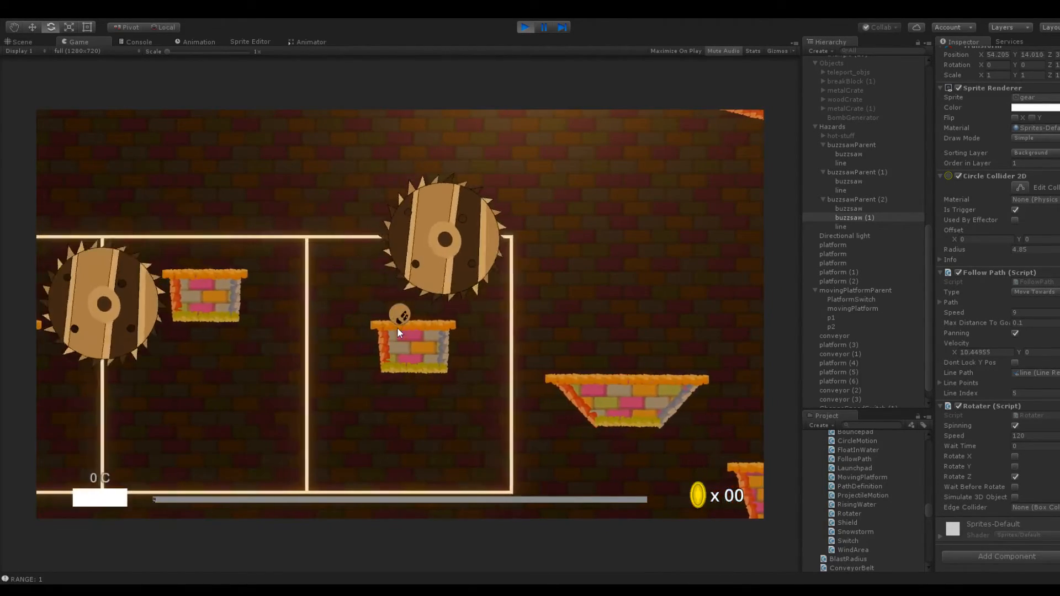
drag(420, 360, 426, 371)
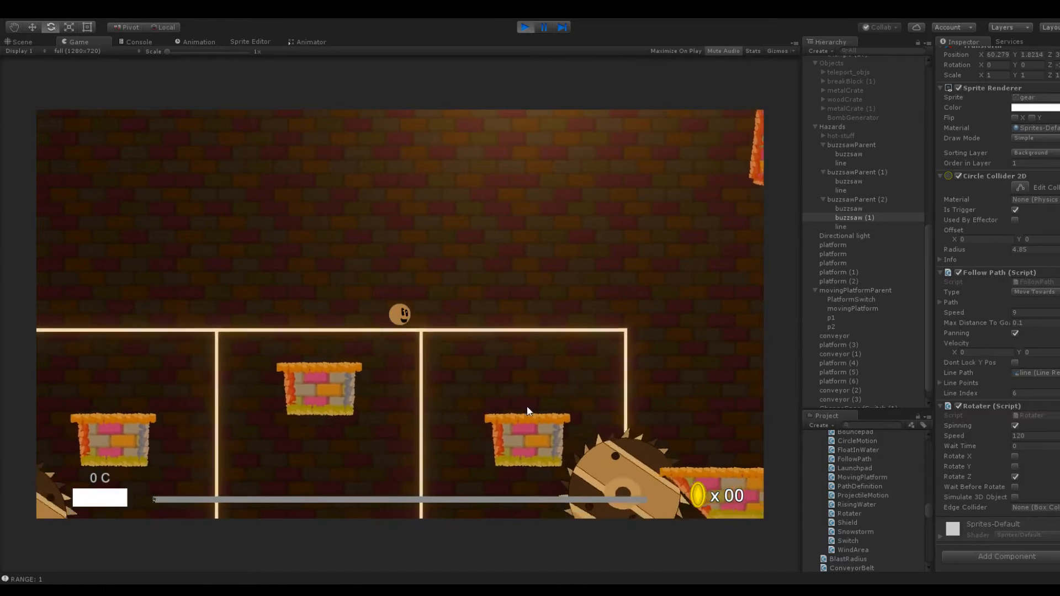
drag(403, 319, 435, 330)
drag(428, 316, 389, 325)
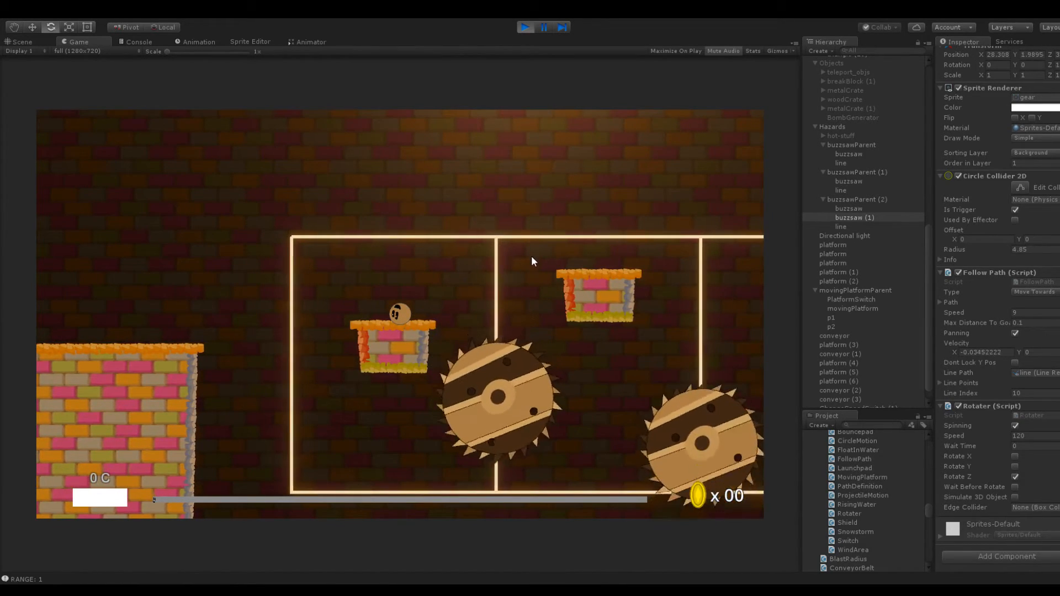
drag(459, 289, 406, 309)
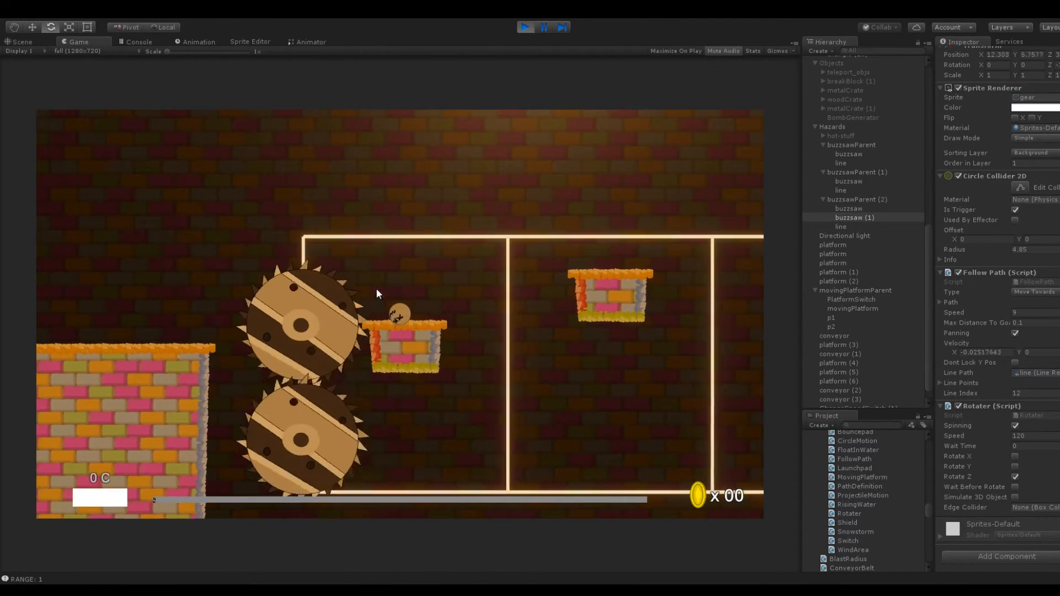
drag(395, 308, 453, 346)
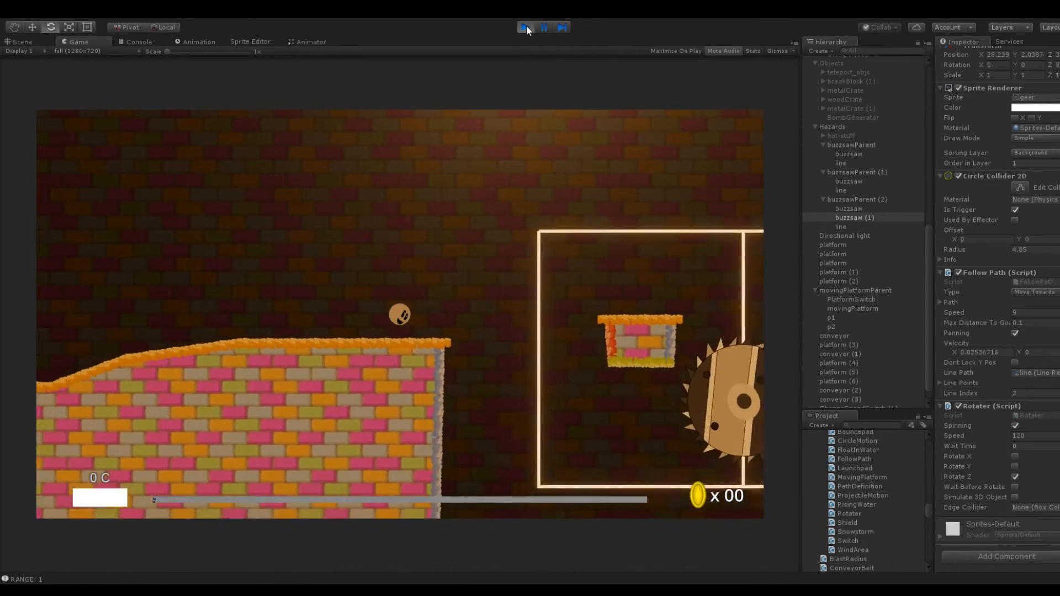
click(525, 27)
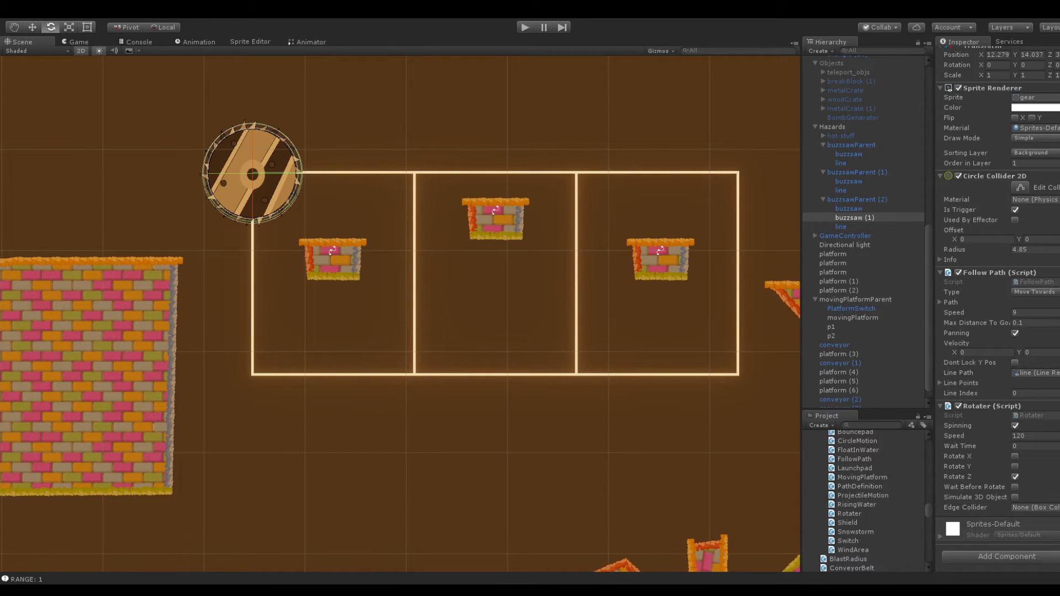
Examine the open area around large platform triangle (14), between the buzzsaw track and the left wall
scroll(207, 374, down, 5)
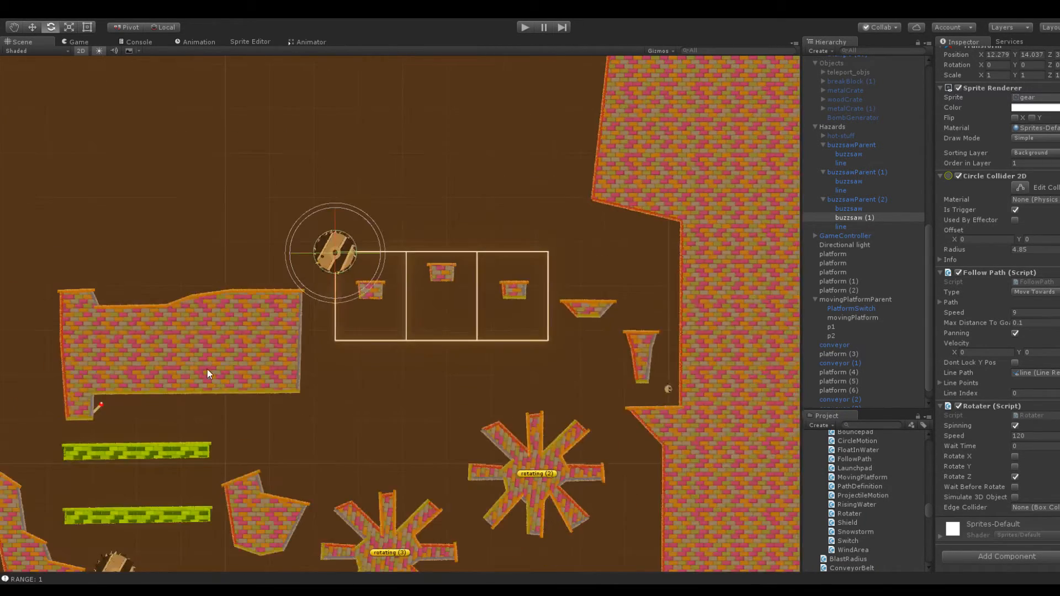
middle_drag(150, 254, 193, 291)
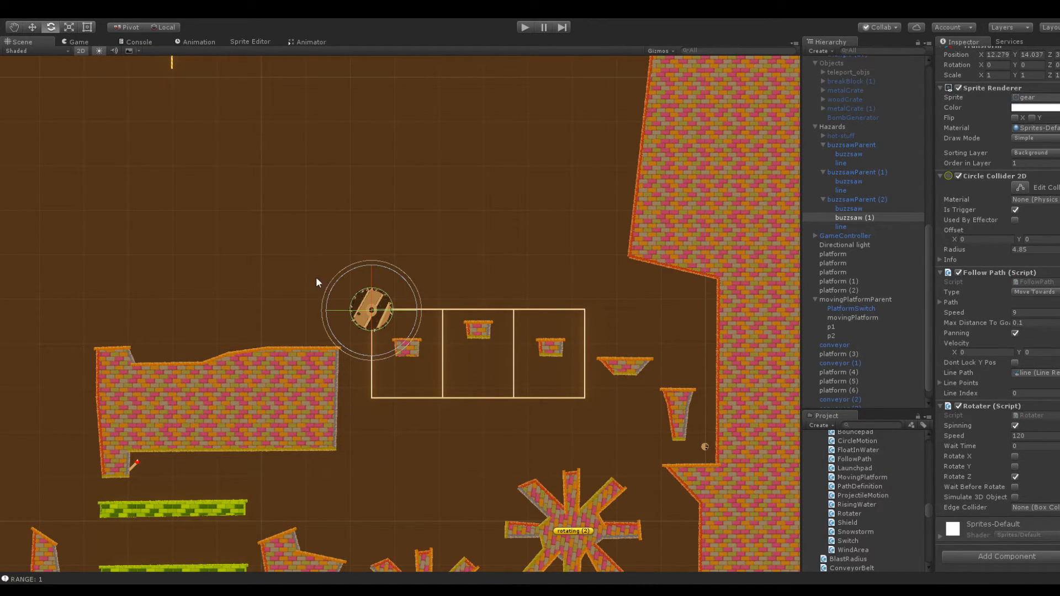
scroll(318, 264, up, 6)
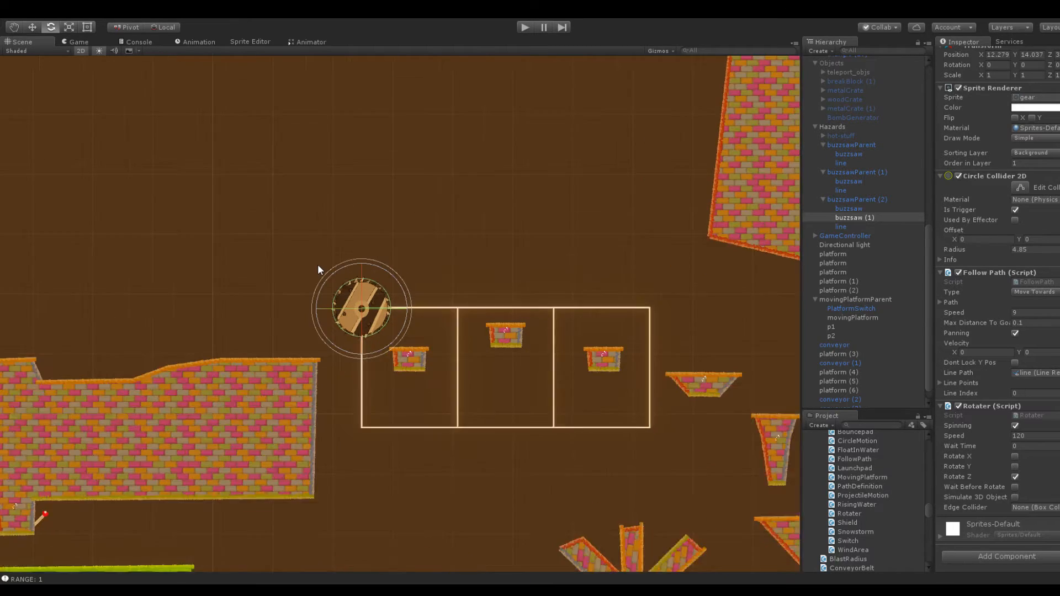
scroll(278, 287, down, 3)
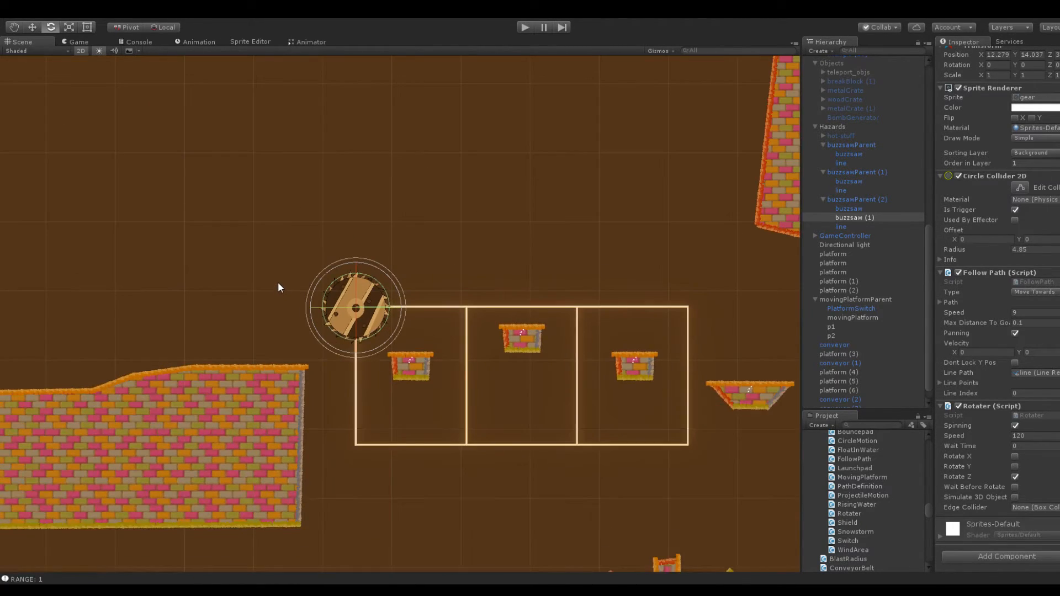
middle_drag(277, 287, 396, 248)
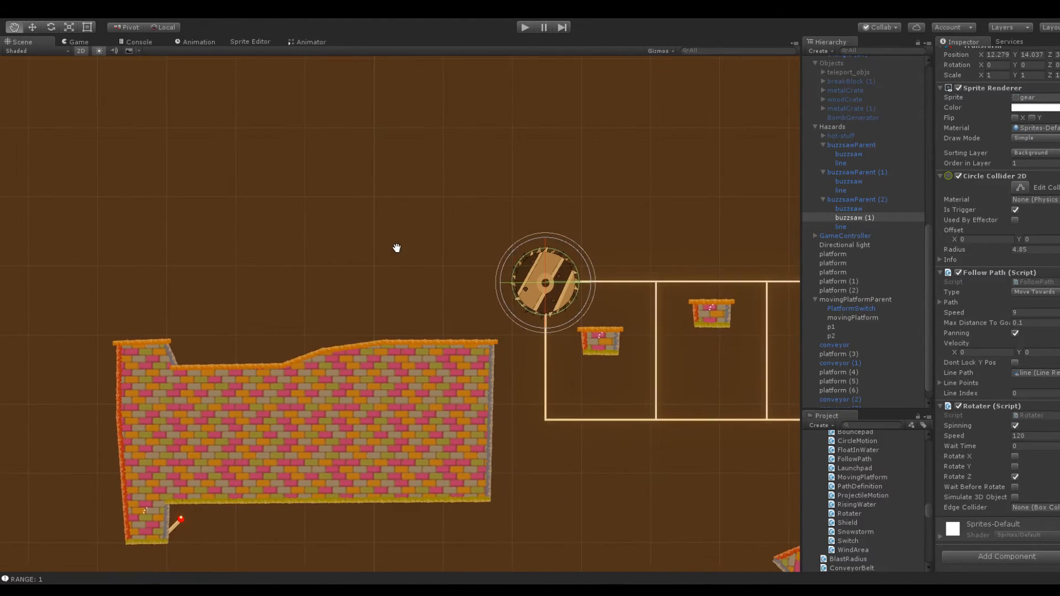
middle_drag(277, 247, 575, 224)
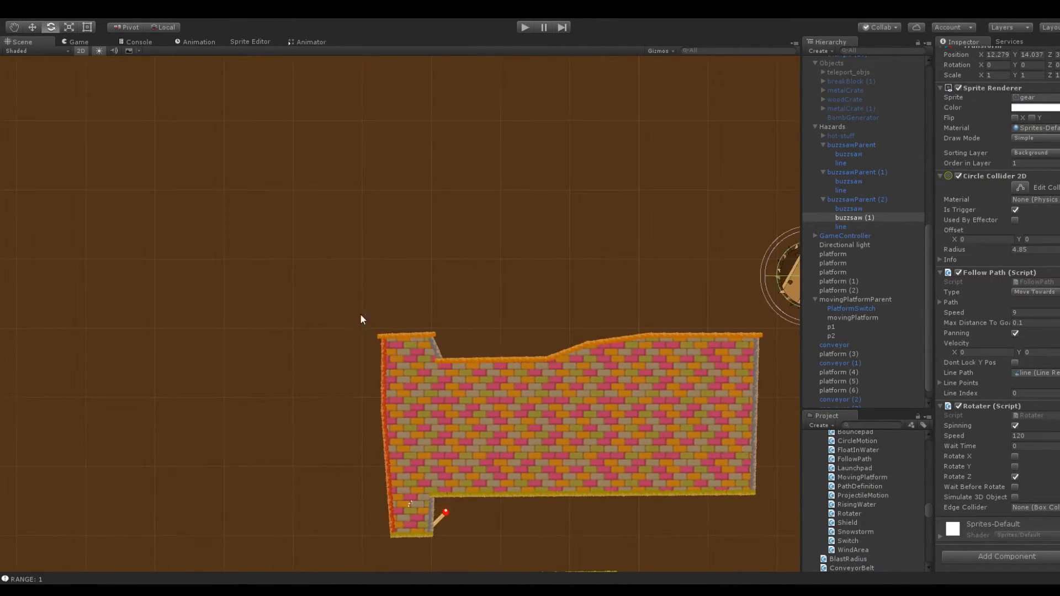
scroll(356, 318, down, 2)
scroll(387, 308, down, 2)
middle_drag(490, 208, 270, 258)
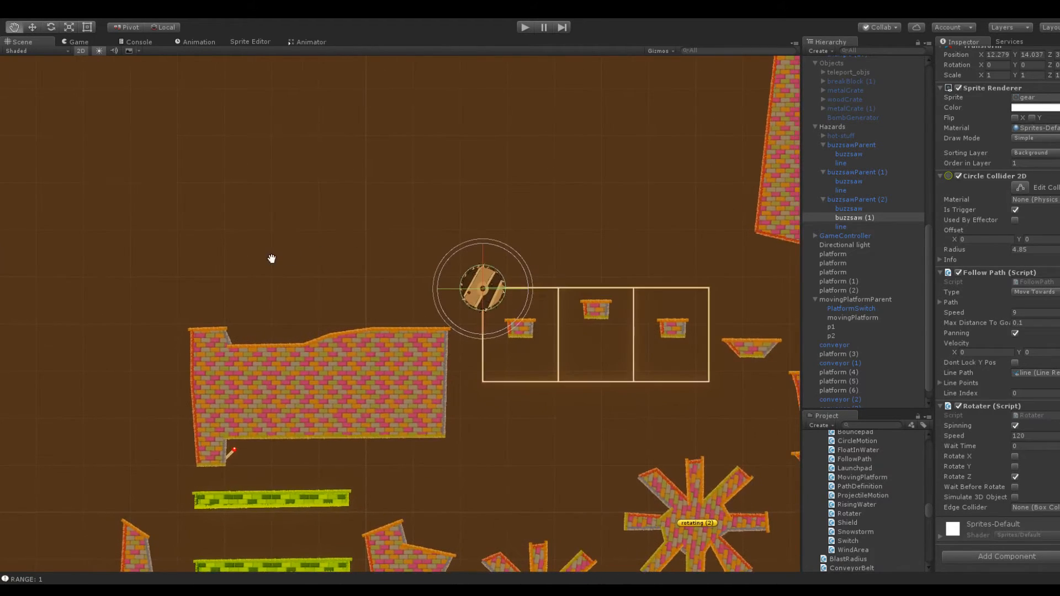
middle_drag(214, 282, 460, 262)
scroll(428, 333, up, 5)
click(468, 310)
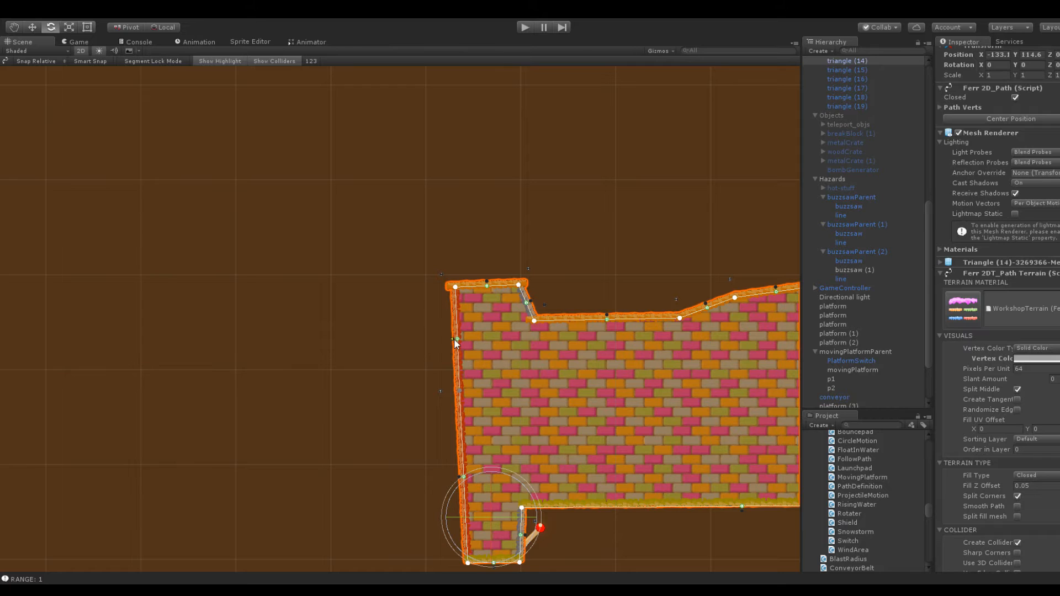
scroll(508, 333, down, 3)
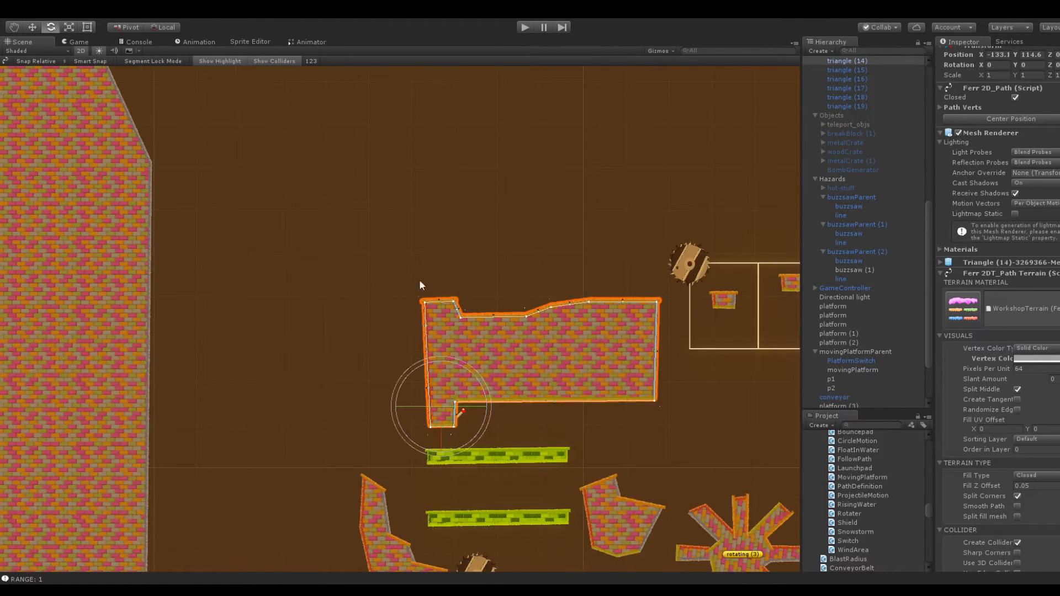
click(449, 252)
alt+right_drag(440, 325, 401, 320)
click(587, 319)
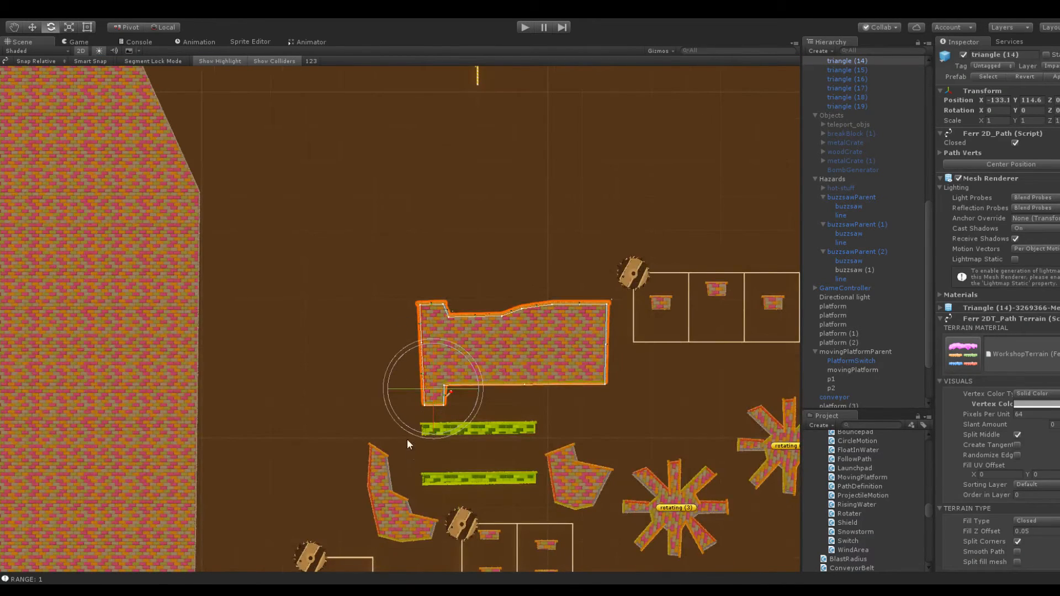
Duplicate the L-shaped platform (5) and place the copy upper left of triangle (14), at about X -176.5, Y 140.7
click(379, 506)
click(836, 404)
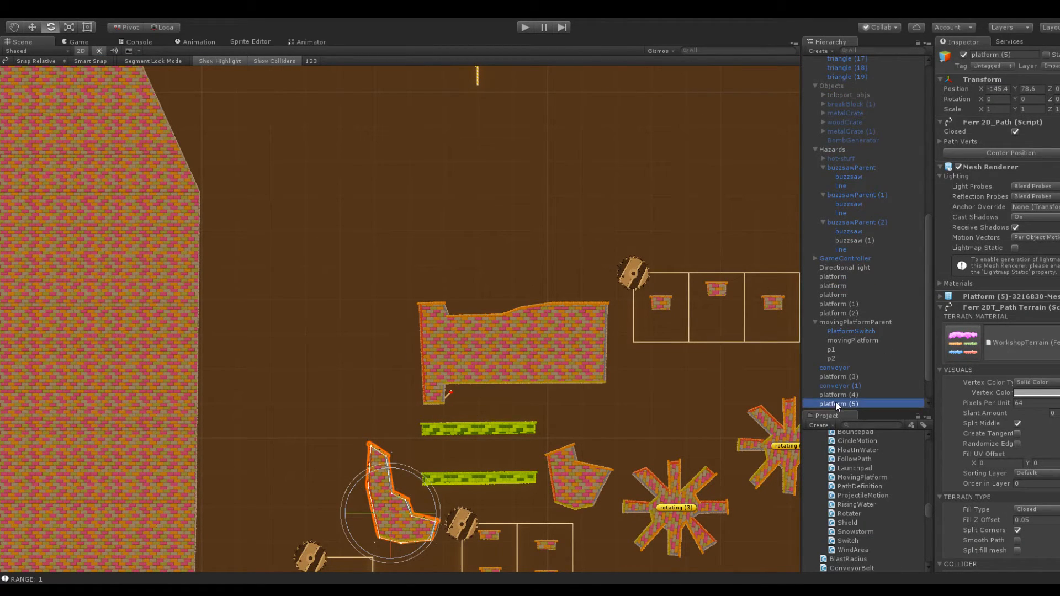
key(ctrl+d)
drag(1014, 89, 1054, 358)
drag(974, 94, 907, 97)
key(f)
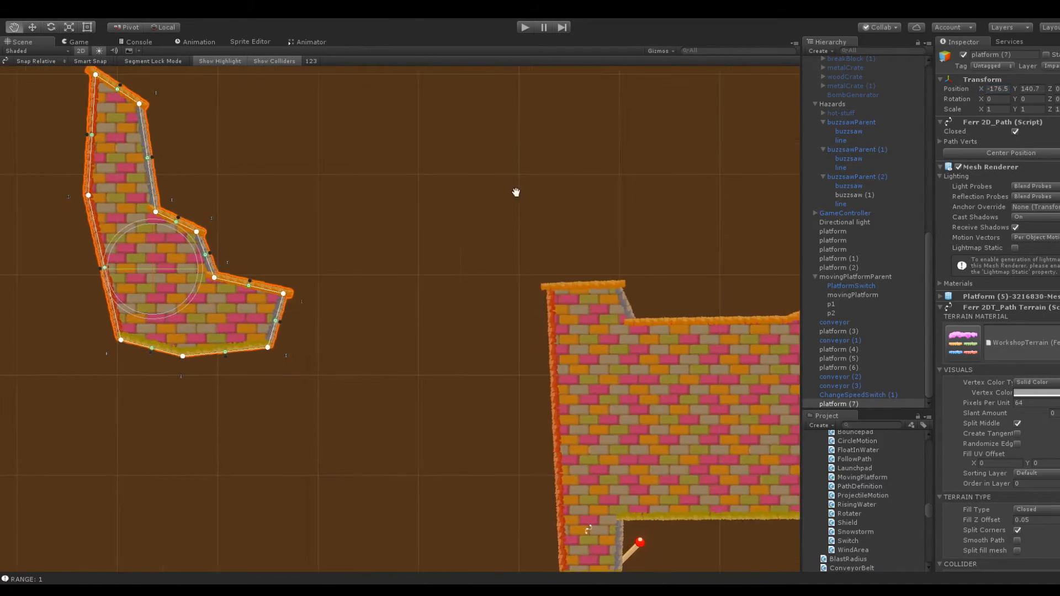
Extend the lower arm of platform (7) toward the large platform by moving its two end vertices outward, with the upper one projecting further
drag(392, 295, 524, 286)
drag(375, 349, 516, 360)
drag(519, 288, 557, 288)
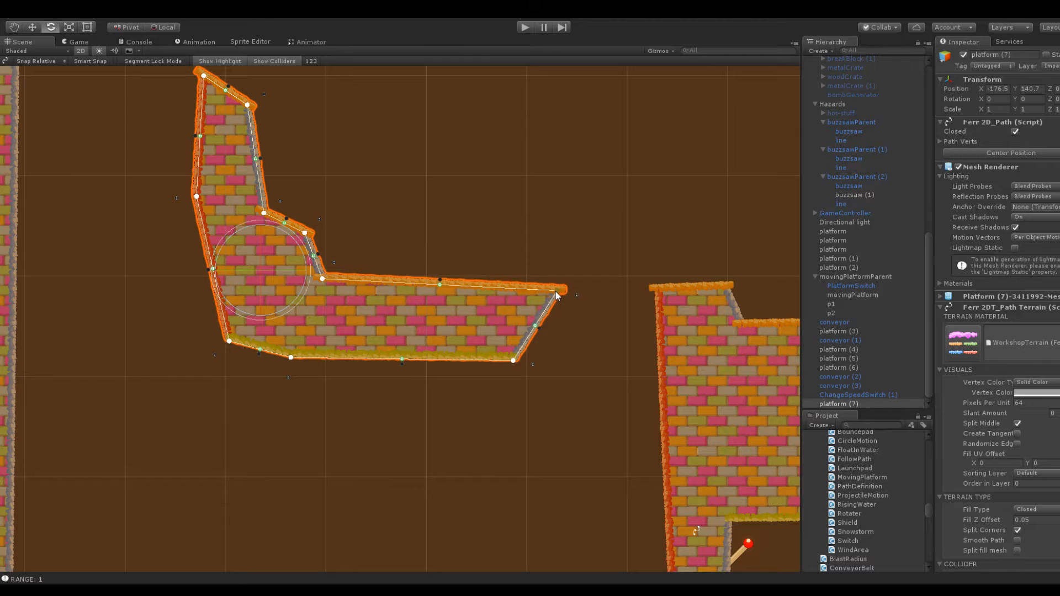
scroll(393, 262, up, 1)
scroll(392, 261, down, 3)
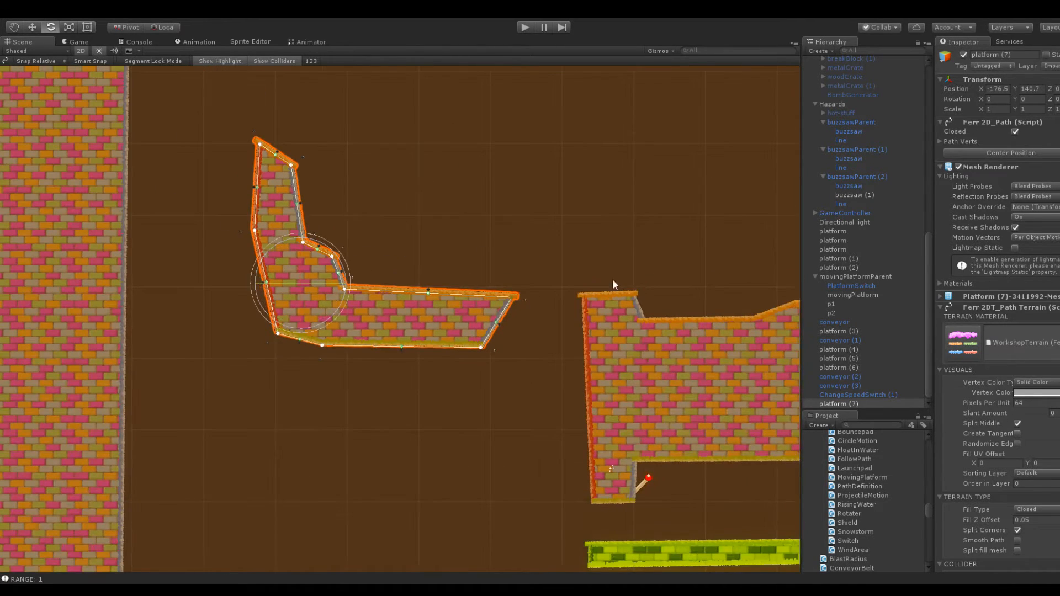
Inspect the Follow Path settings of buzzsaw (1) in buzzsawParent (2), particularly its Line Index, against the three-cell track
middle_drag(593, 285, 251, 319)
click(677, 247)
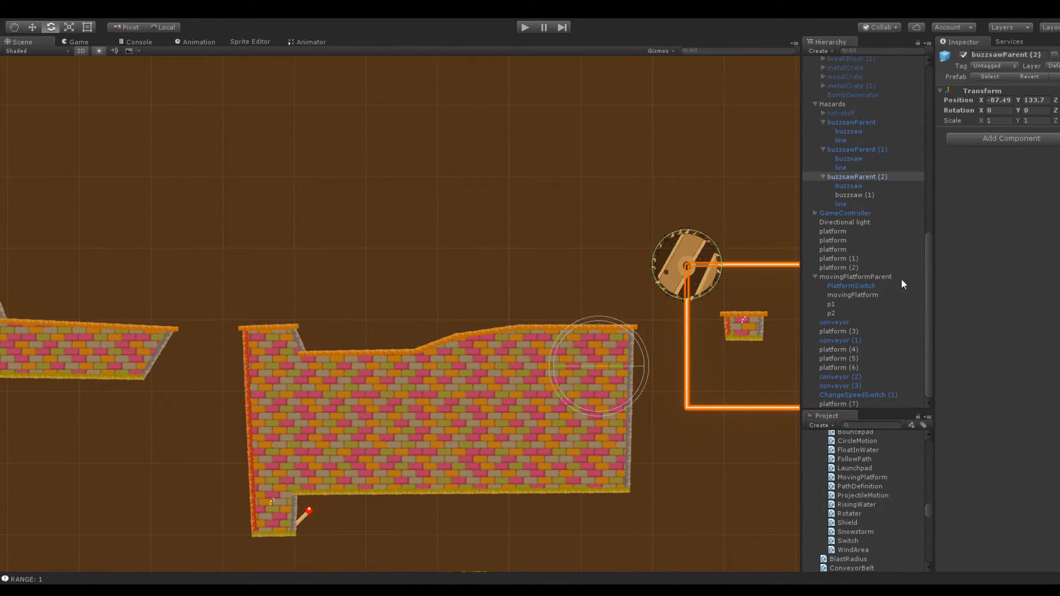
click(861, 193)
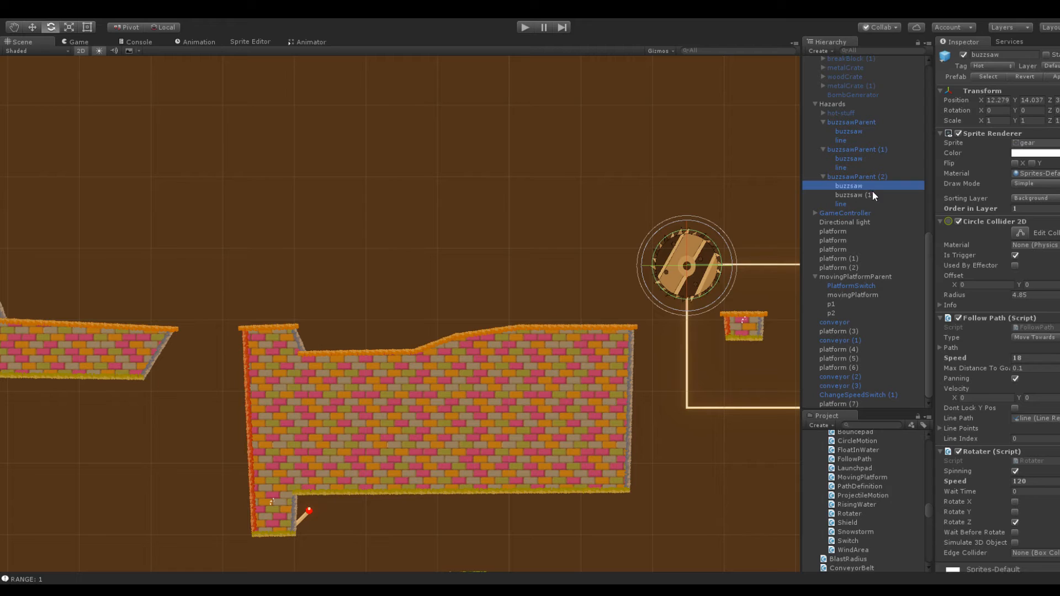
click(1027, 440)
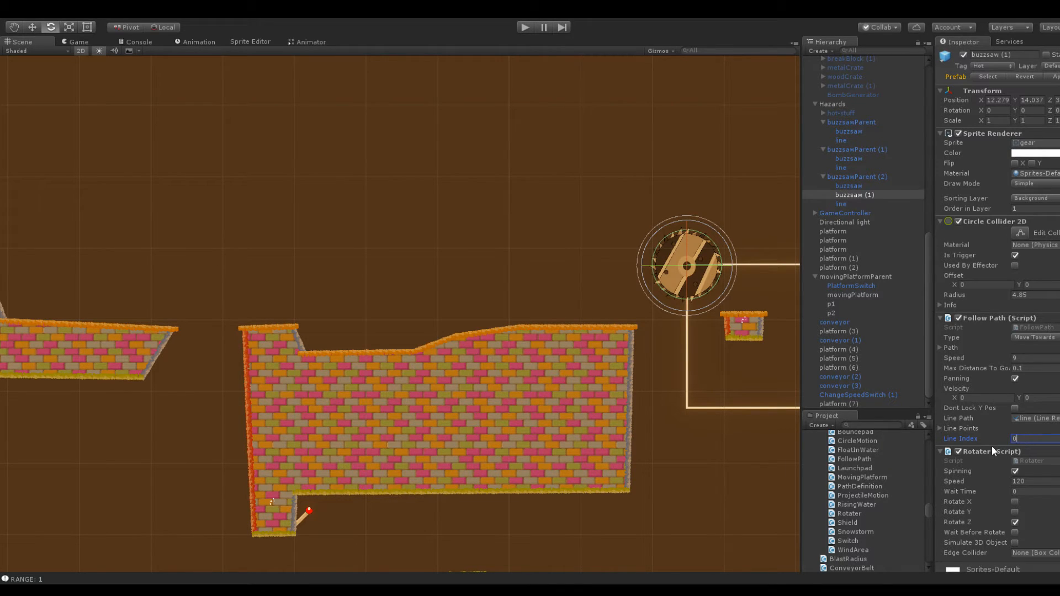
middle_drag(685, 196, 498, 178)
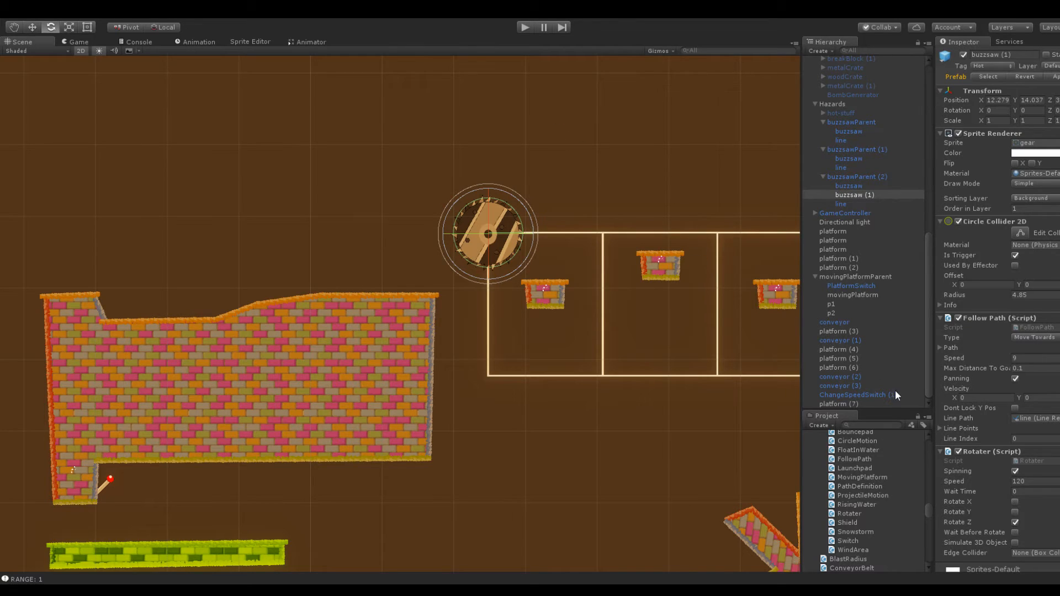
click(1022, 437)
click(438, 141)
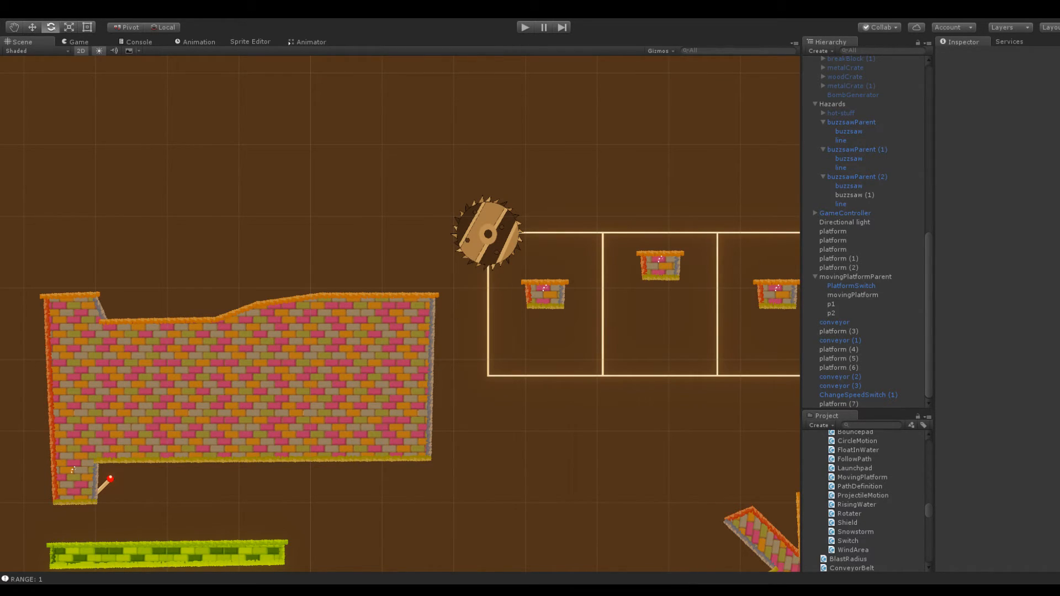
Play-test the scene and watch how the two buzzsaws travel along the three-cell track in the Scene view
click(525, 27)
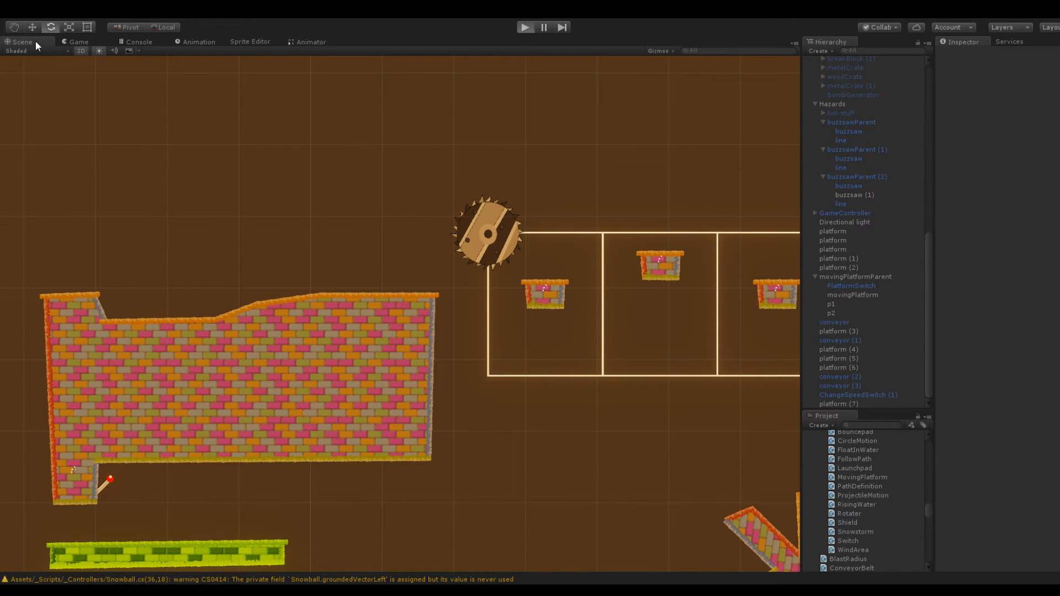
key(ctrl+p)
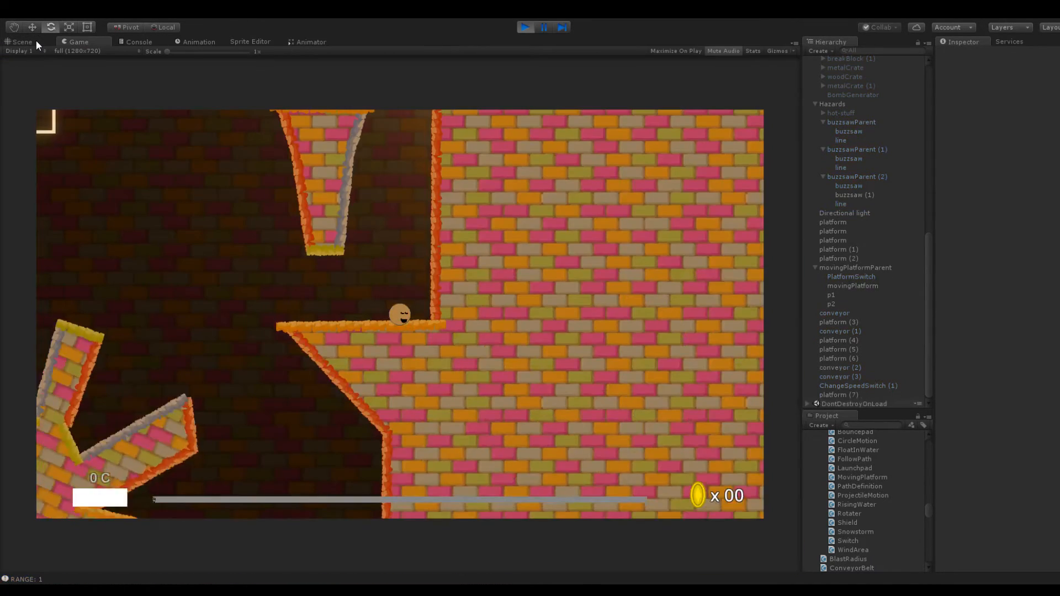
click(35, 41)
middle_drag(465, 131, 263, 122)
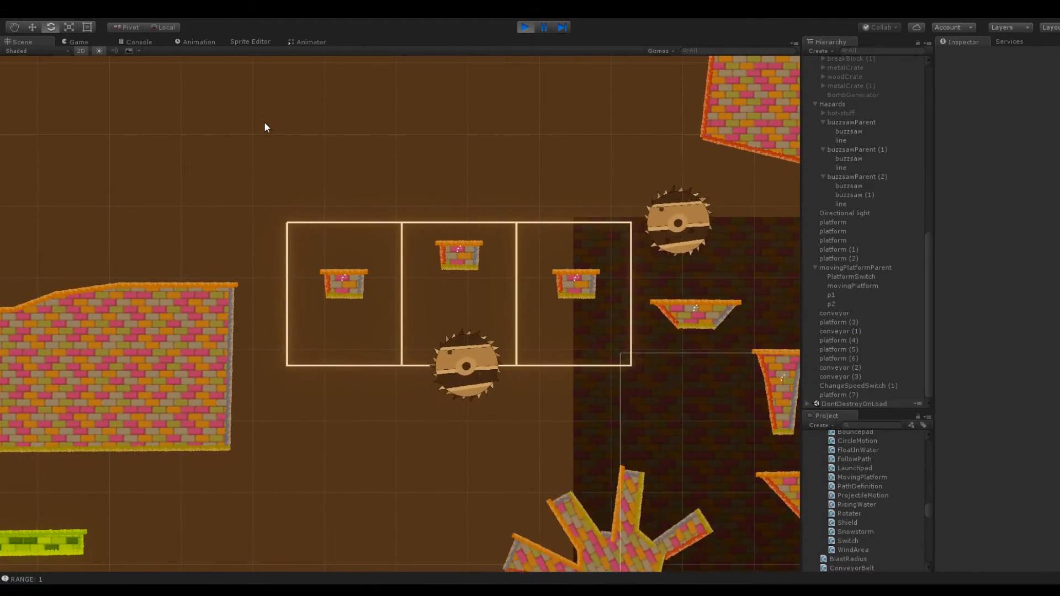
middle_drag(372, 131, 226, 135)
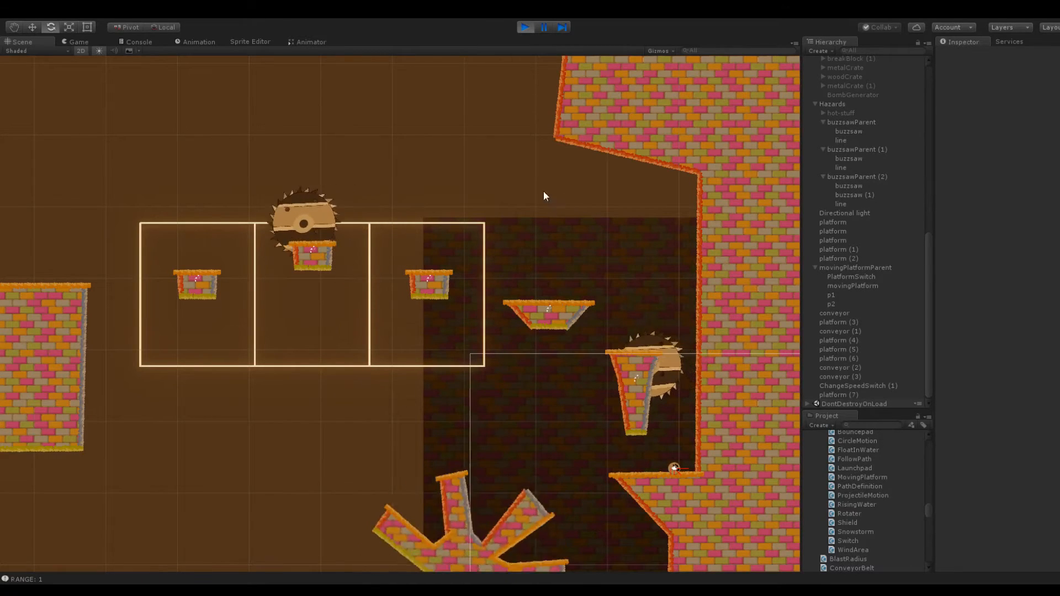
click(524, 28)
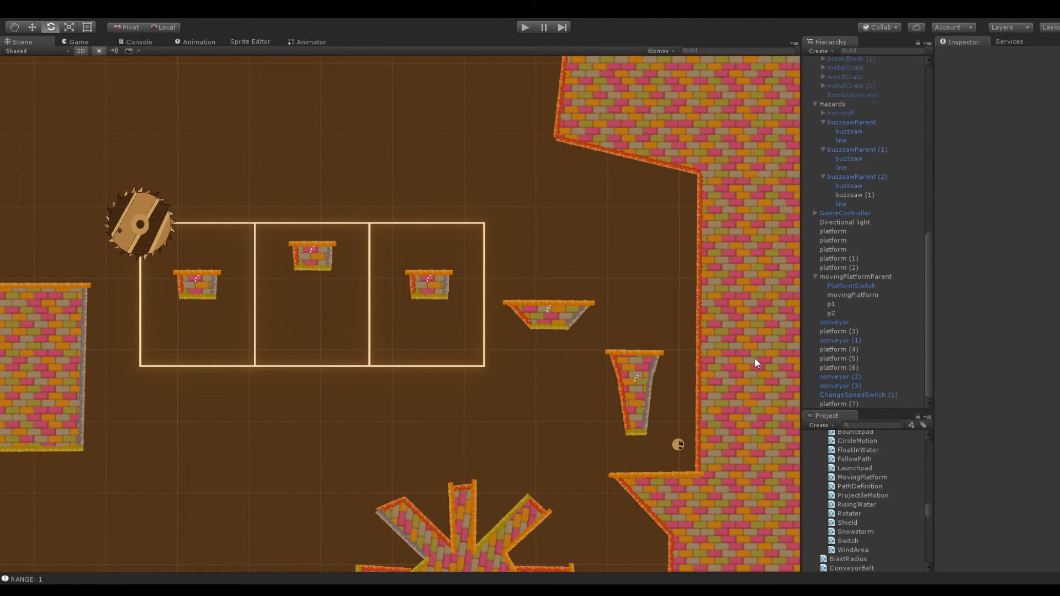
Set the Line Index of buzzsaw (1) in buzzsawParent (2) to 0
click(850, 194)
click(1026, 438)
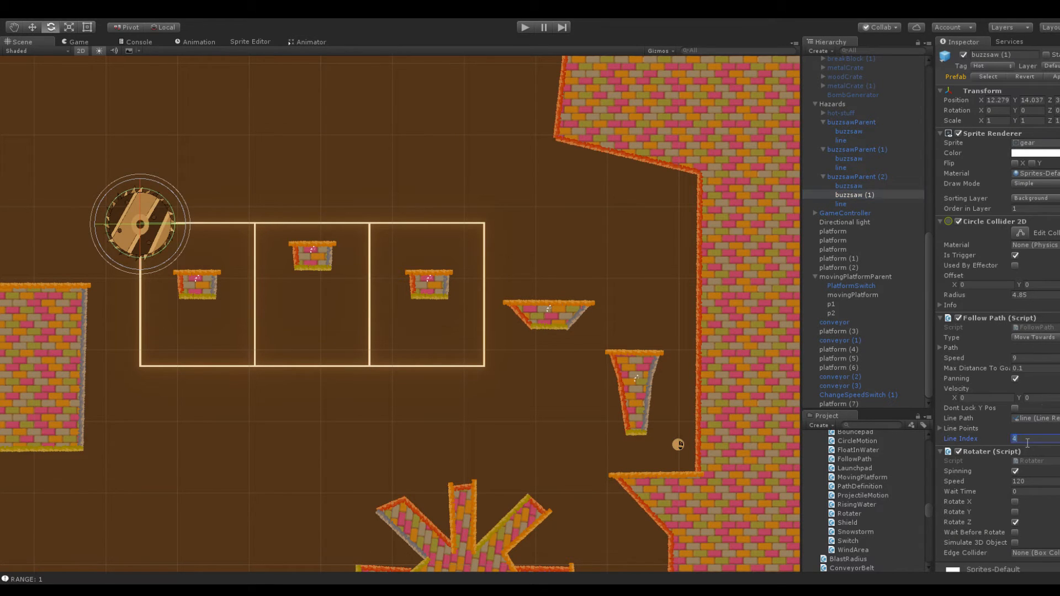
click(484, 185)
Shift the upright arm of platform (7) toward the left wall by moving its top, outer-side and inner-corner vertices
middle_drag(468, 172, 1010, 219)
middle_drag(298, 286, 657, 257)
scroll(460, 305, up, 1)
scroll(459, 306, up, 6)
middle_drag(348, 229, 488, 314)
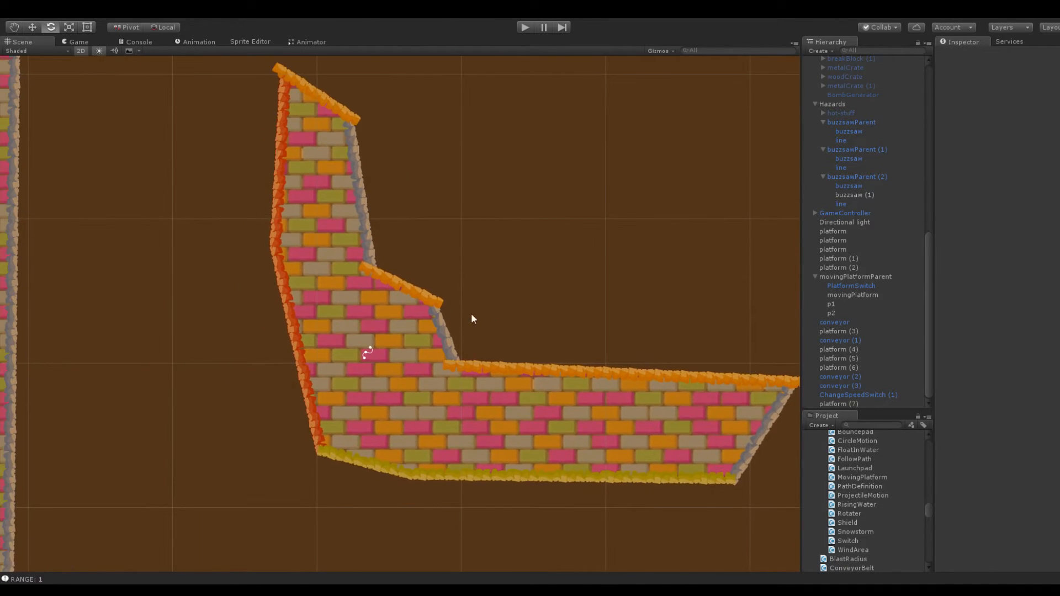
scroll(488, 314, down, 5)
click(360, 243)
drag(331, 171, 278, 161)
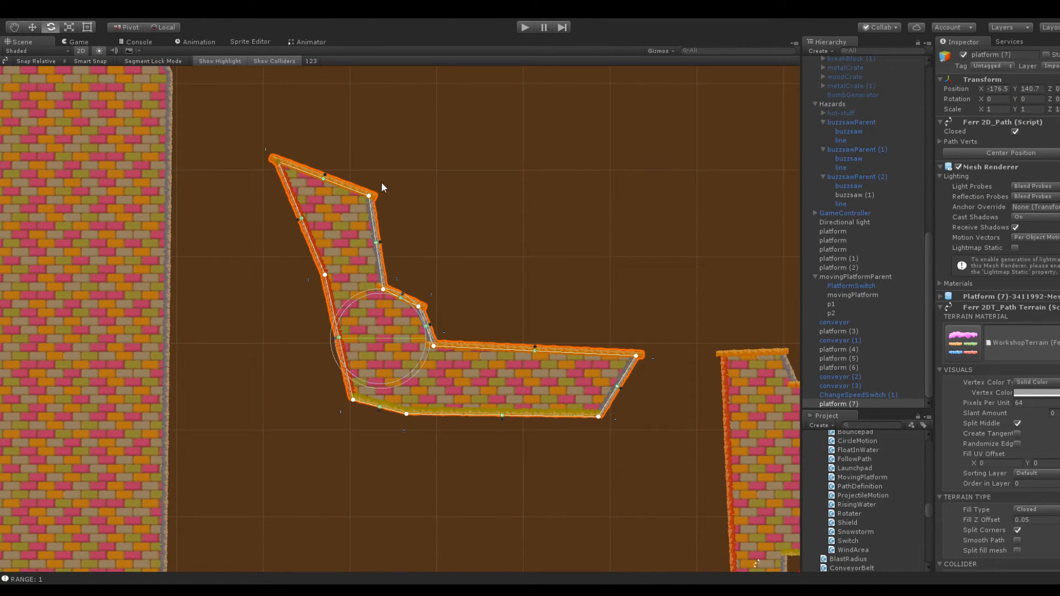
drag(369, 196, 353, 166)
drag(325, 274, 285, 276)
drag(384, 290, 330, 293)
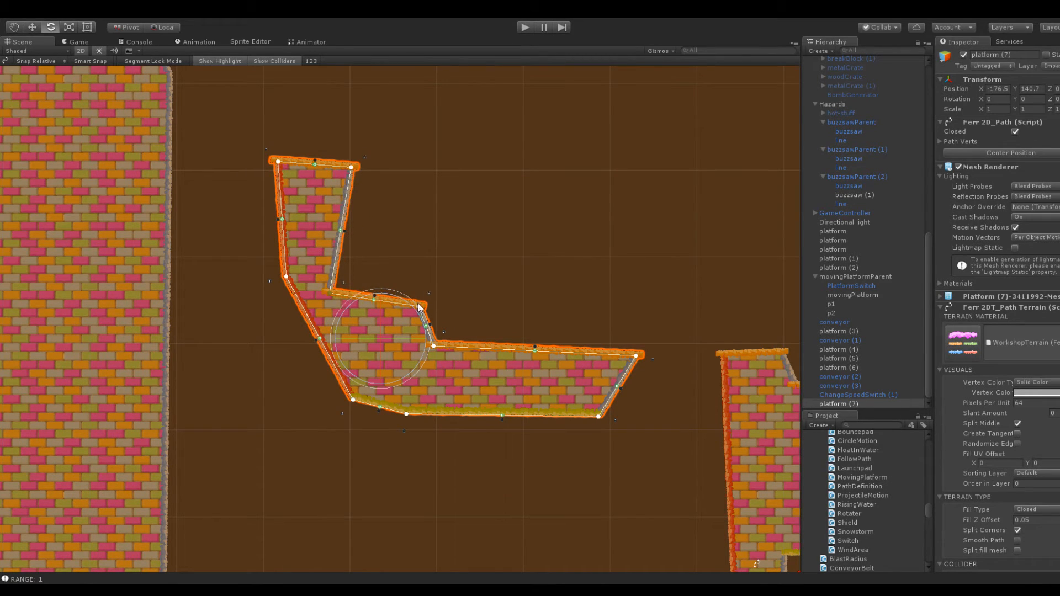
Square off the middle step of platform (7) and move its outer base vertices toward the left wall for a broader base
drag(419, 307, 435, 295)
drag(325, 292, 344, 288)
drag(348, 396, 298, 369)
drag(407, 414, 359, 415)
drag(286, 272, 277, 271)
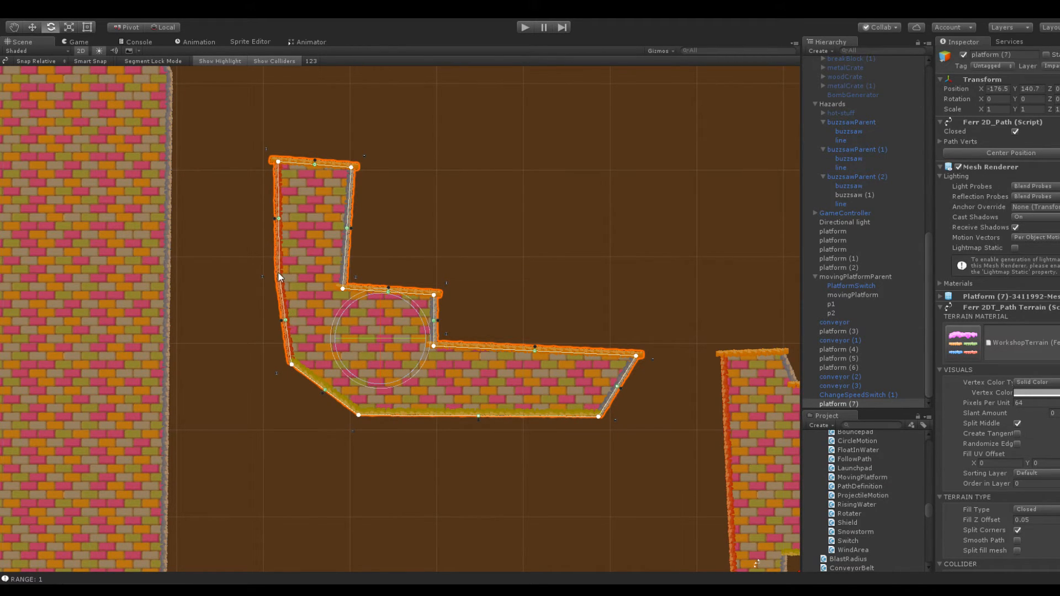
Raise the top two vertices of platform (7)'s upright arm and adjust its inner corner so the inner side stands vertical
drag(277, 161, 265, 150)
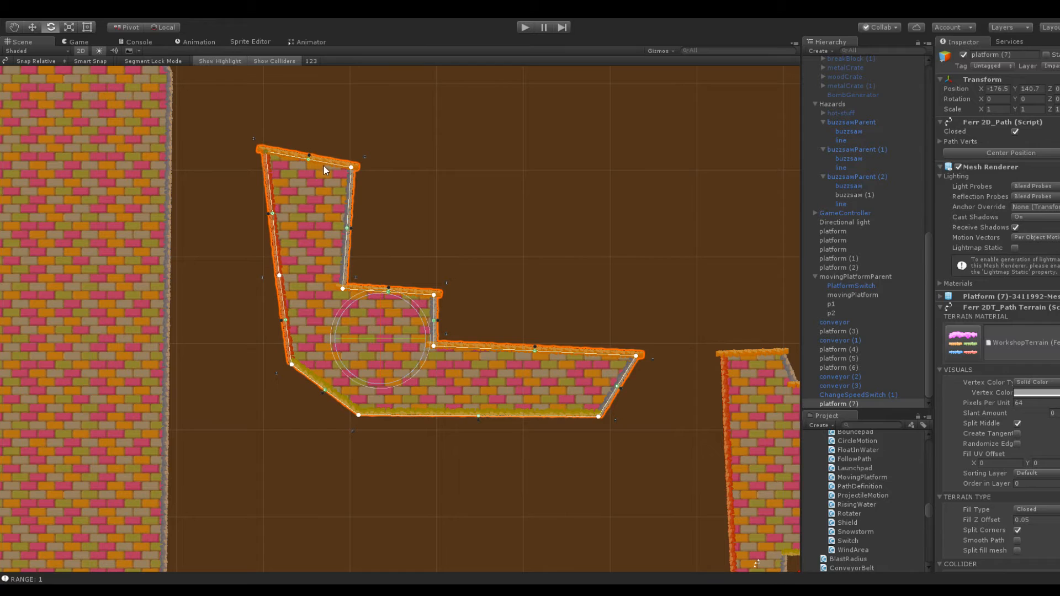
drag(351, 167, 349, 144)
drag(343, 288, 351, 281)
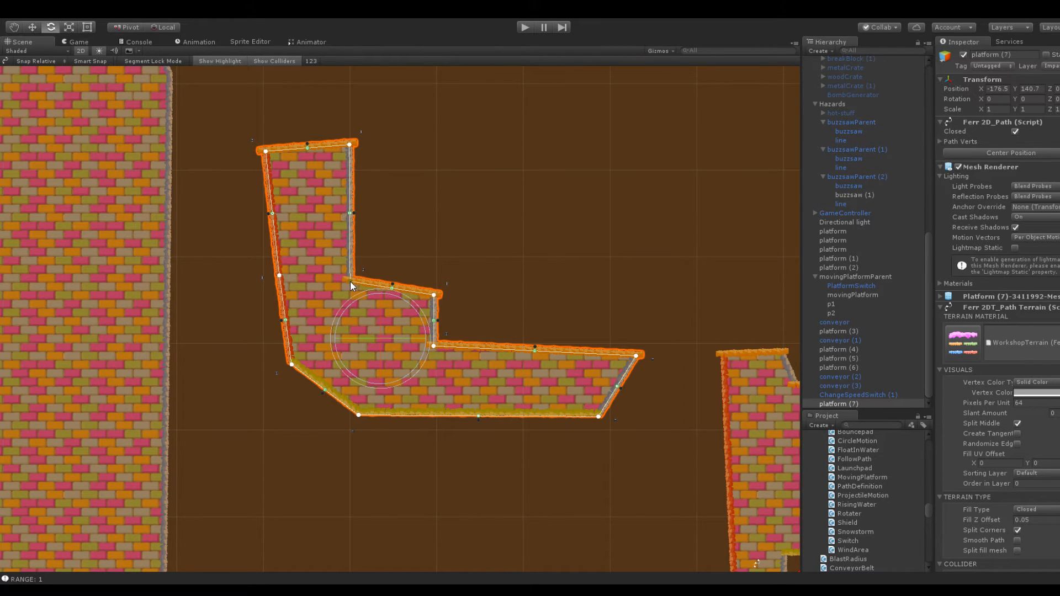
click(396, 220)
Duplicate buzzsawParent (2) and place the copy above the gap beside platform (7), at X -176.1, Y 150.1
scroll(397, 232, down, 4)
middle_drag(497, 224, 294, 262)
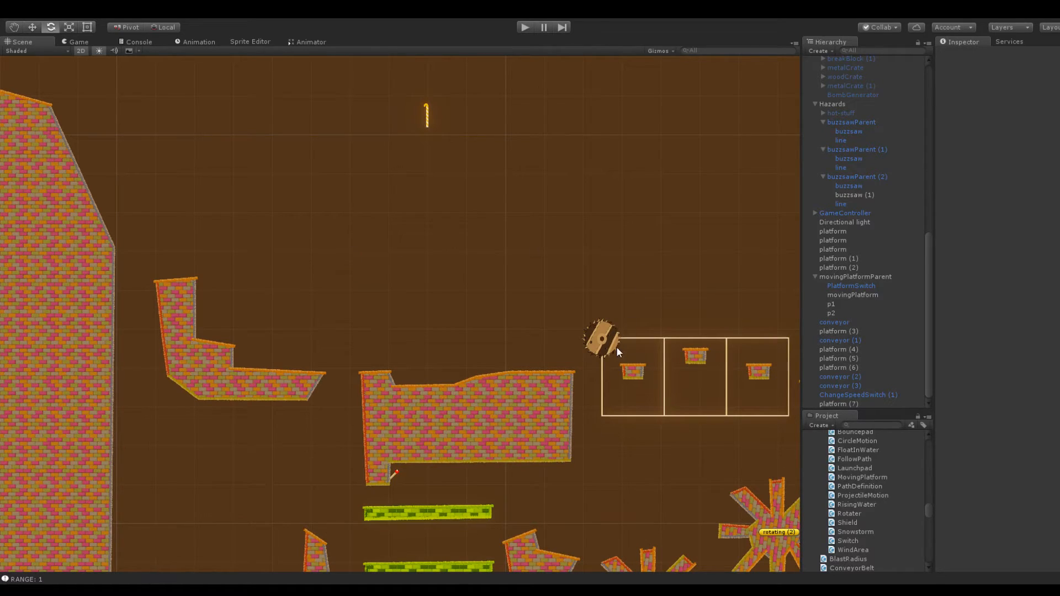
click(601, 342)
click(852, 176)
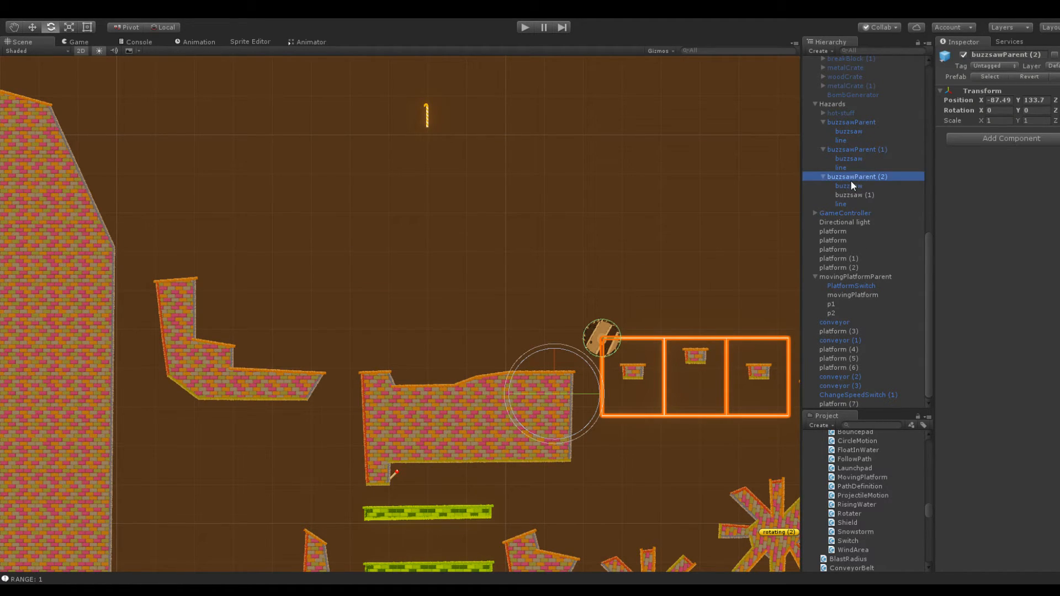
key(ctrl+d)
drag(981, 101, 888, 60)
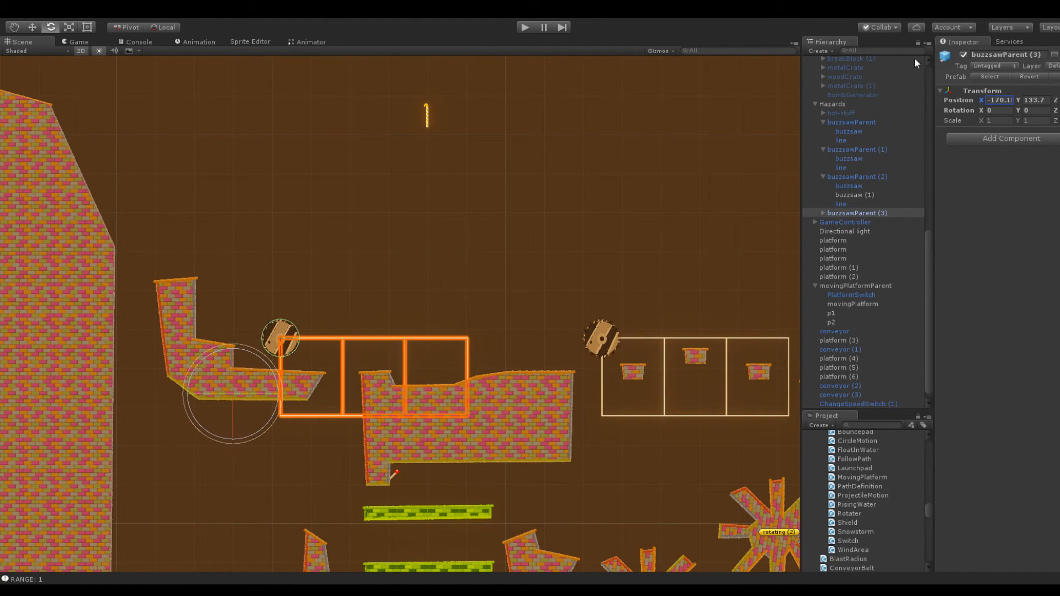
drag(1018, 100, 1053, 111)
drag(981, 101, 971, 101)
key(q)
Extend the upright arm of platform (7) well above the copied buzzsaw track by raising its top vertices, keeping its sides nearly vertical
scroll(402, 205, up, 5)
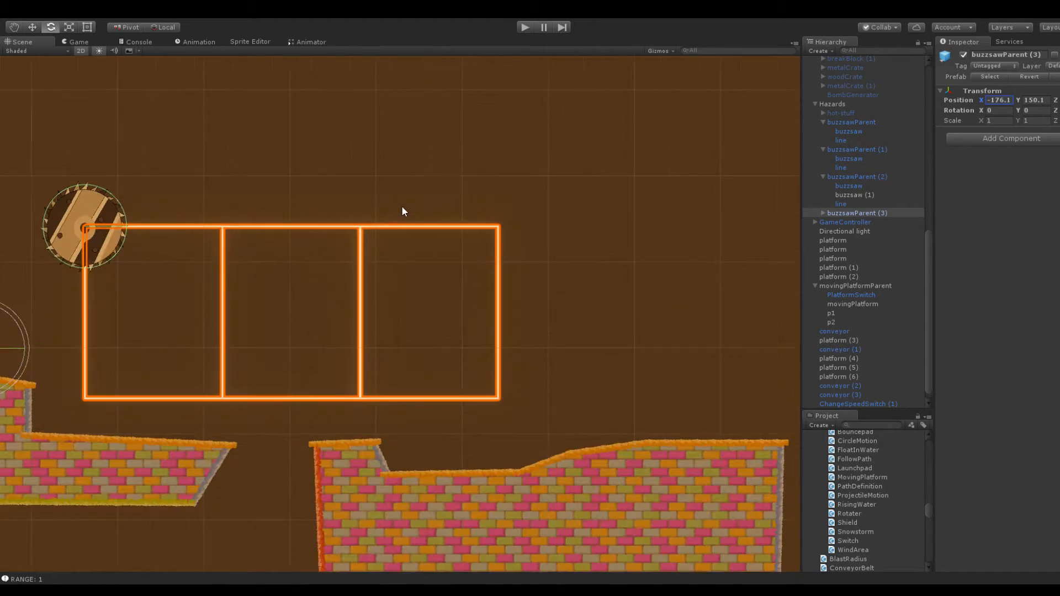
drag(382, 174, 733, 136)
key(e)
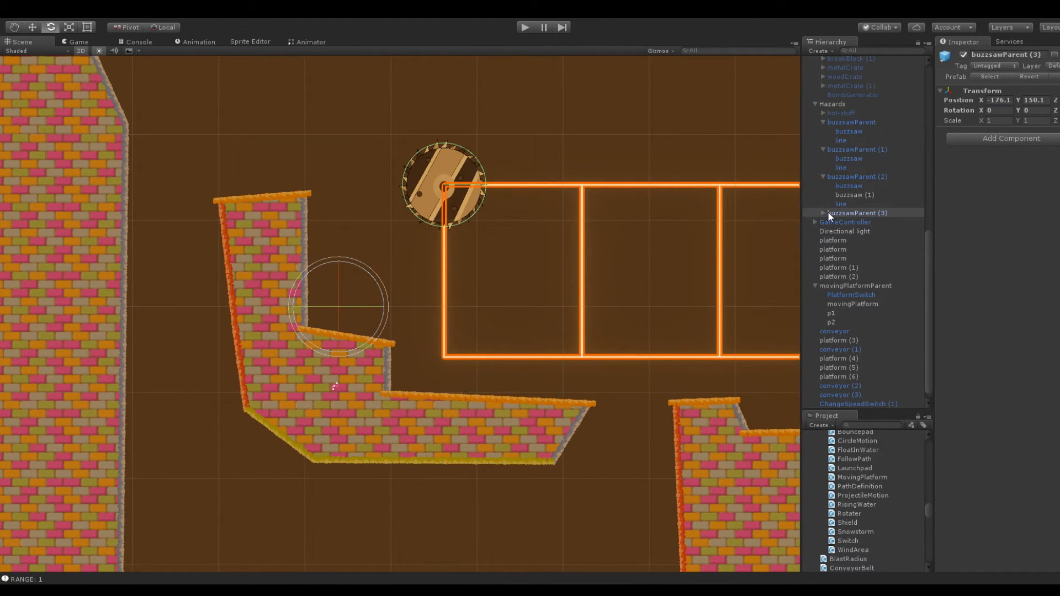
click(313, 240)
click(303, 218)
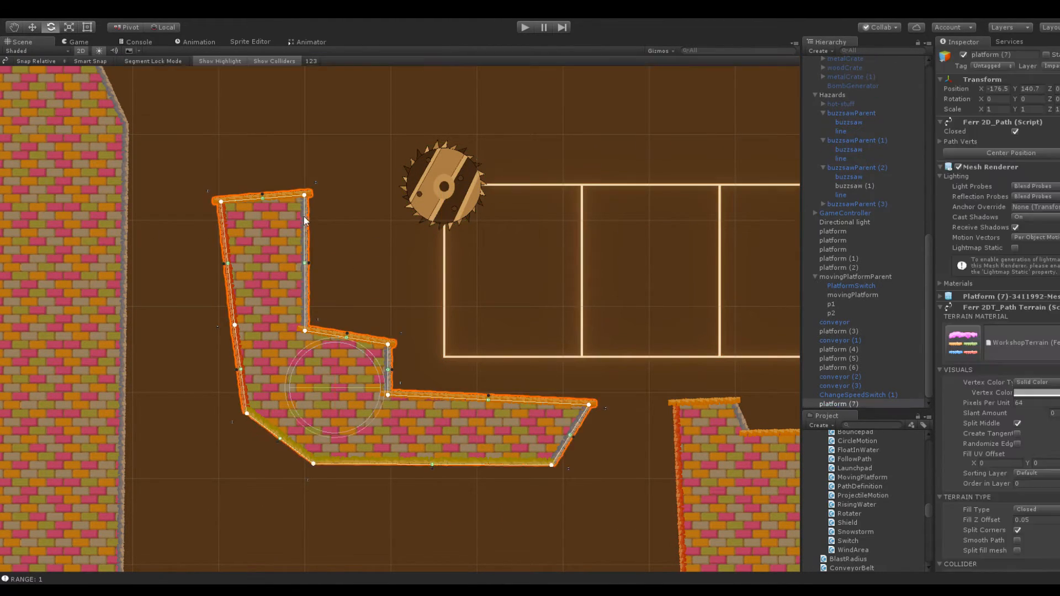
drag(306, 195, 310, 125)
drag(221, 201, 235, 107)
scroll(335, 174, down, 2)
middle_drag(336, 178, 383, 286)
drag(393, 303, 394, 244)
drag(341, 288, 333, 240)
drag(389, 433, 391, 432)
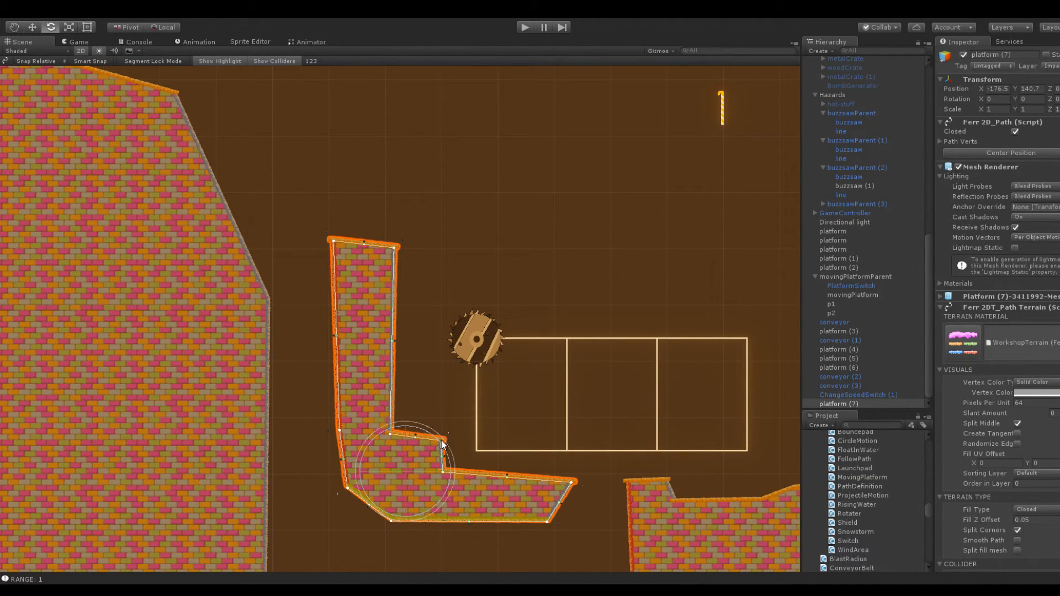
click(542, 266)
Deactivate buzzsaw (1) inside buzzsawParent (3)
middle_drag(542, 270, 335, 144)
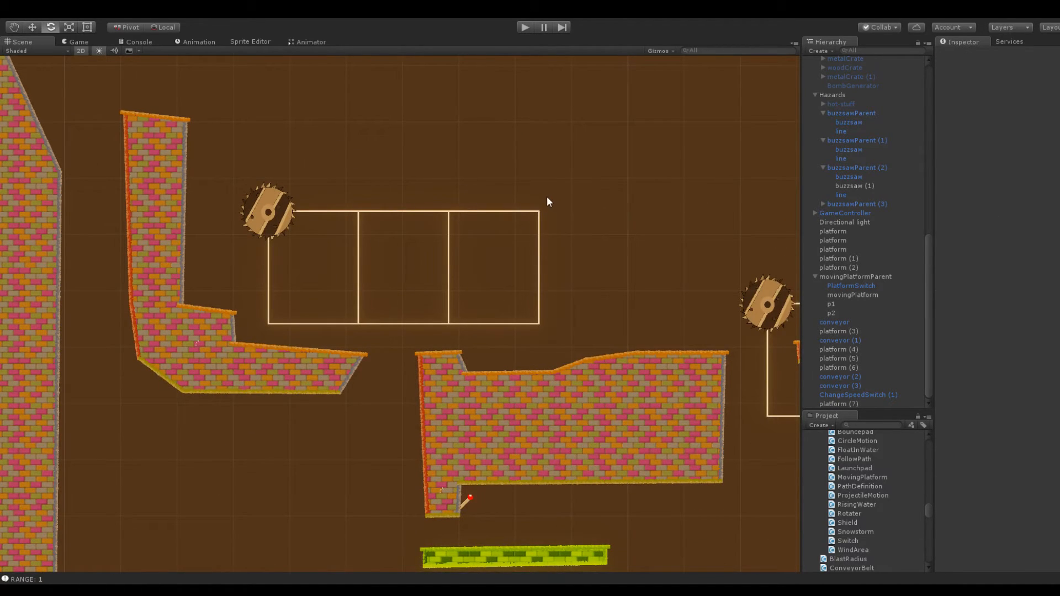
middle_drag(569, 205, 632, 210)
scroll(454, 255, up, 11)
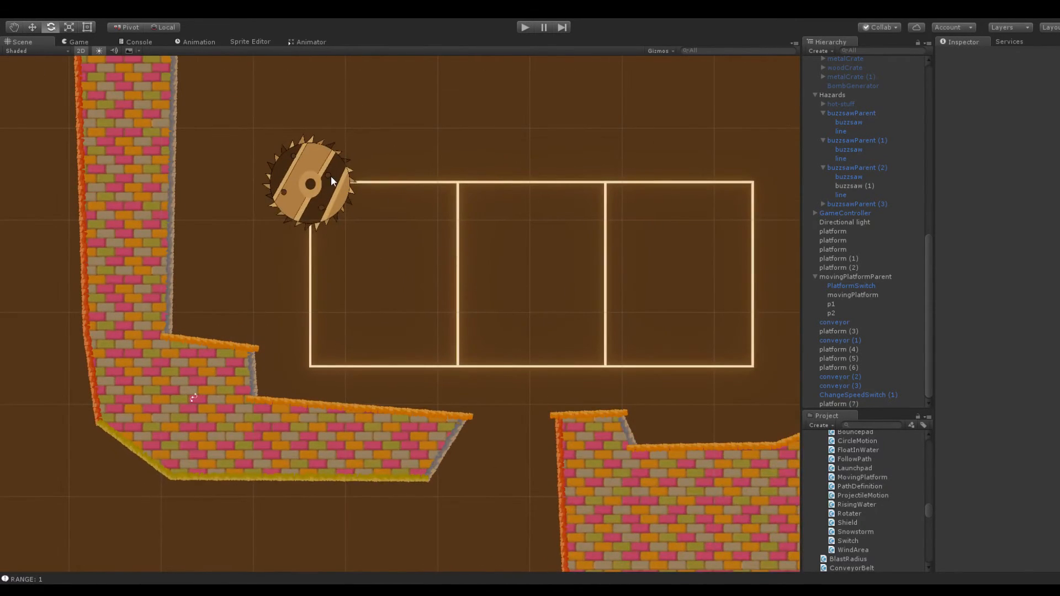
click(287, 169)
click(822, 203)
click(852, 222)
click(965, 55)
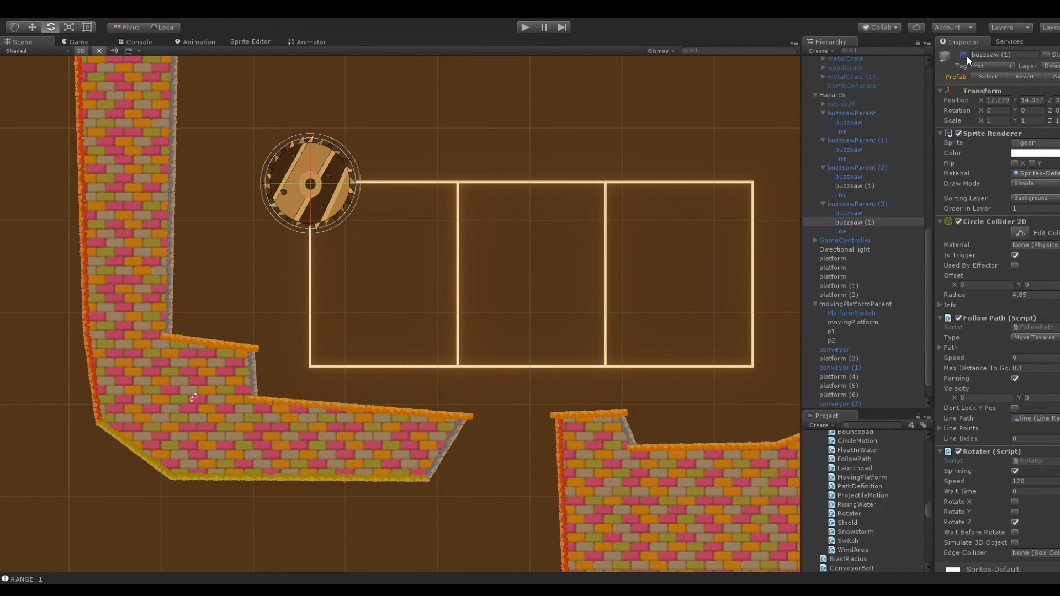
click(849, 204)
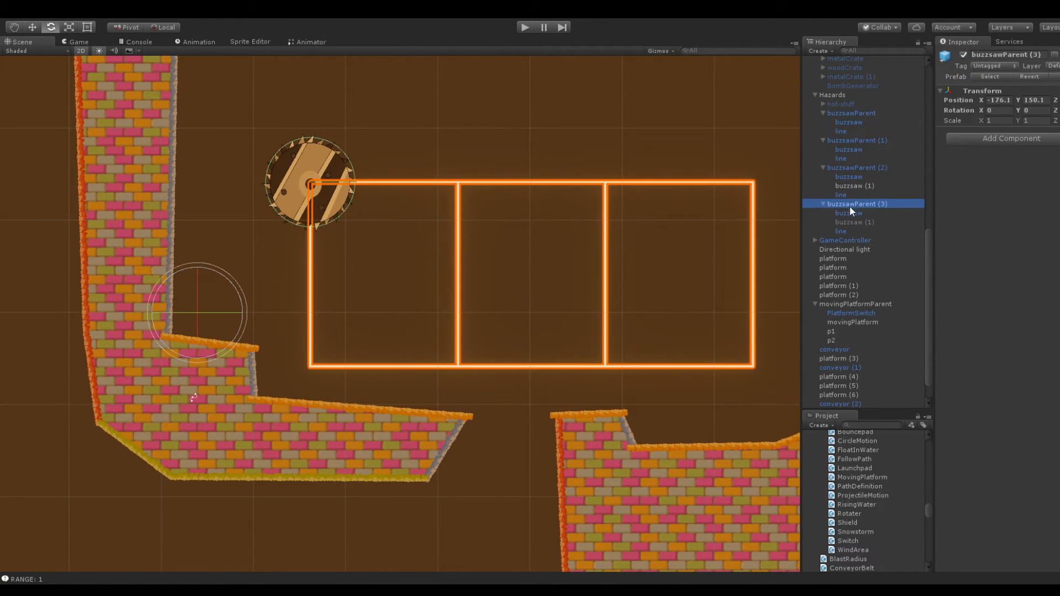
Duplicate ChangeSpeedSwitch (1) and place the copy on the inner side of platform (7)'s upright arm, at X -179, Y 152.2
scroll(449, 299, down, 5)
click(488, 446)
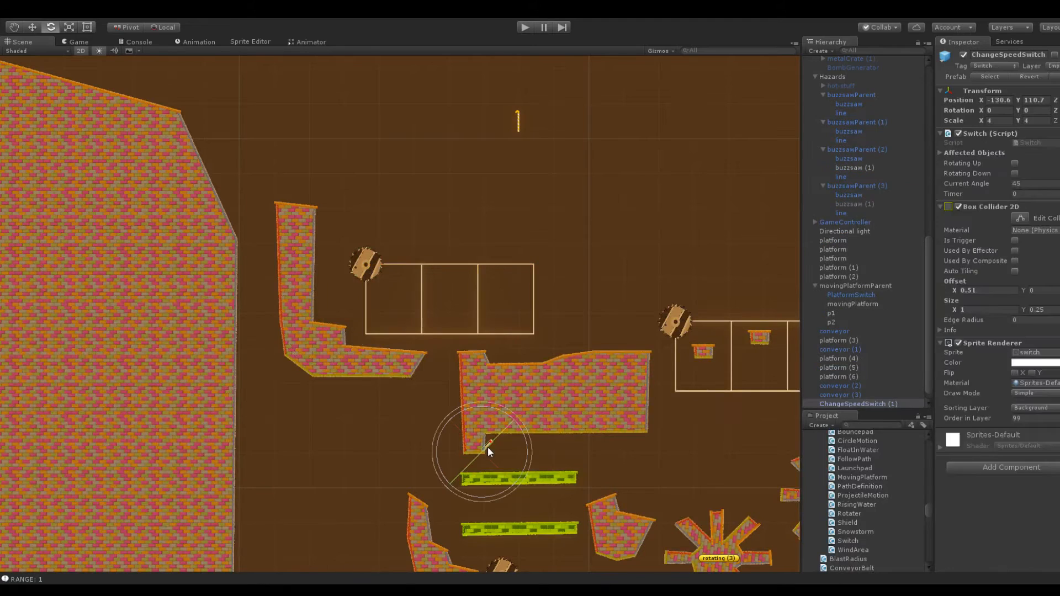
click(834, 404)
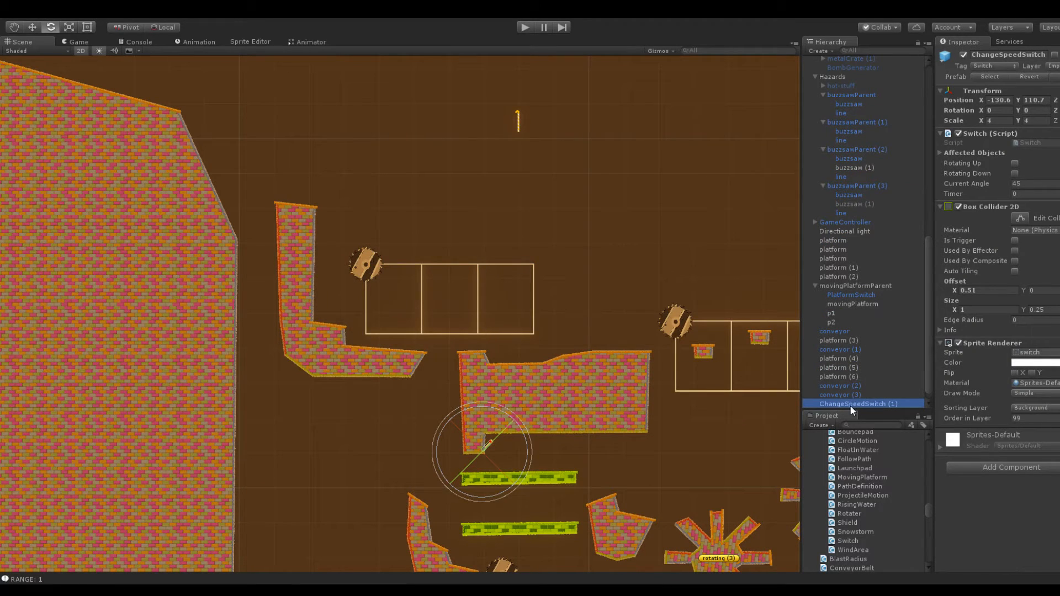
key(ctrl+d)
drag(1018, 101, 13, 108)
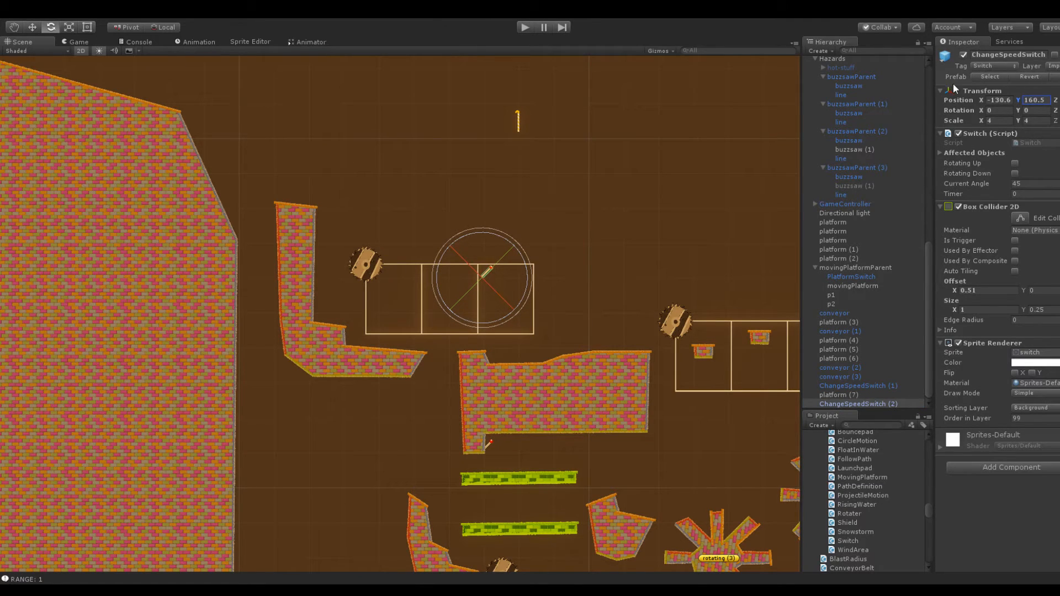
drag(979, 101, 900, 117)
scroll(471, 204, up, 6)
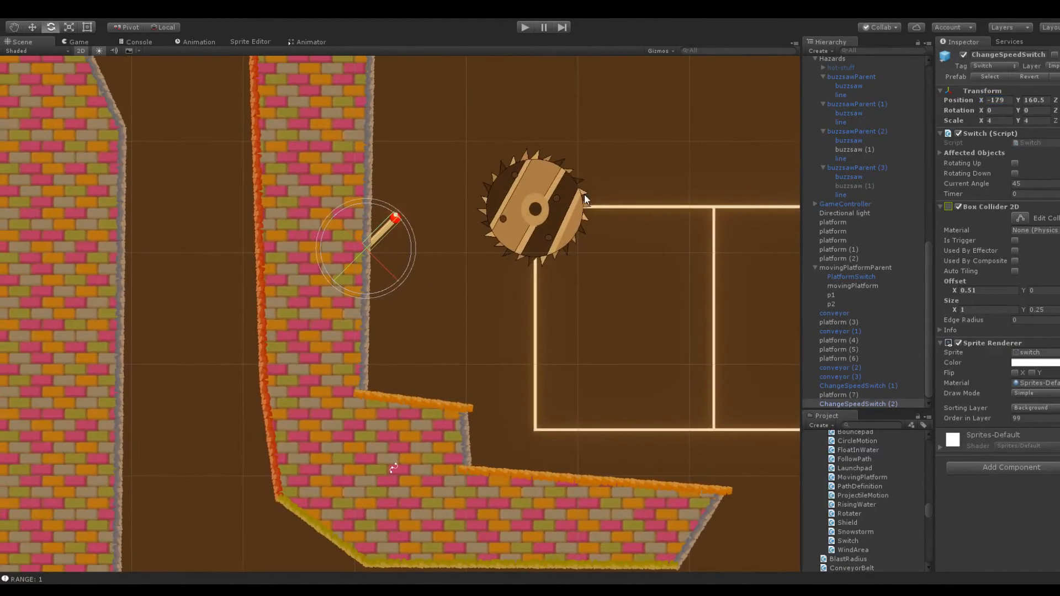
mouse_move(1015, 101)
mouse_down()
mouse_move(995, 101)
mouse_move(1012, 108)
mouse_move(1000, 109)
mouse_up()
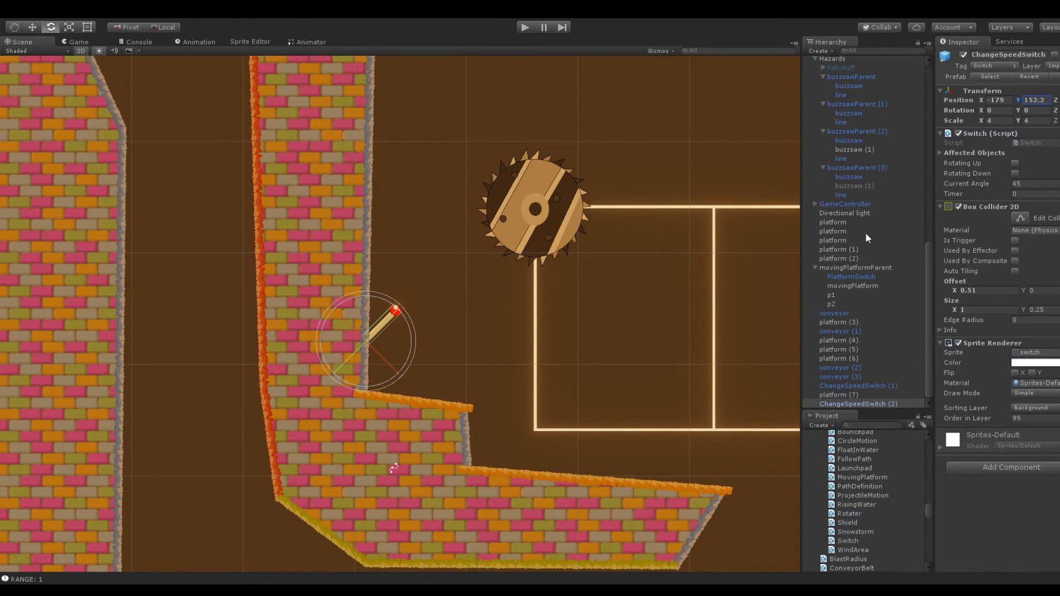
Reduce the new switch's Affected Objects to 1 and assign the buzzsaw of buzzsawParent (3) to Element 0
click(940, 153)
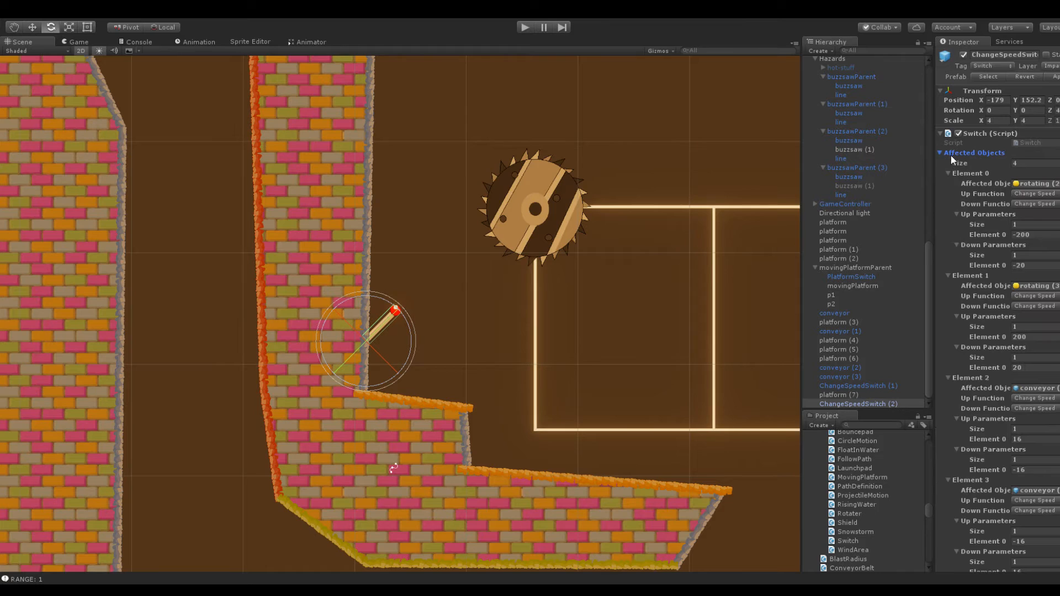
click(1040, 163)
text(1)
key(Return)
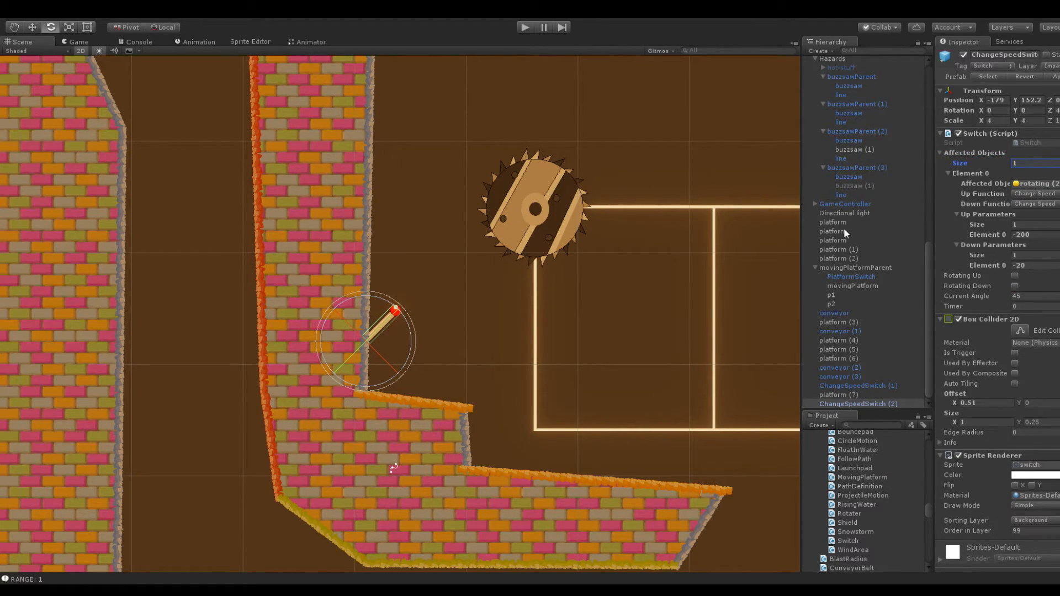
drag(861, 178, 1041, 189)
Check the speed of buzzsawParent (3)'s buzzsaw, and set ChangeSpeedSwitch (2)'s Up parameter to 18 and Down parameter to 0
click(570, 202)
click(566, 173)
click(566, 174)
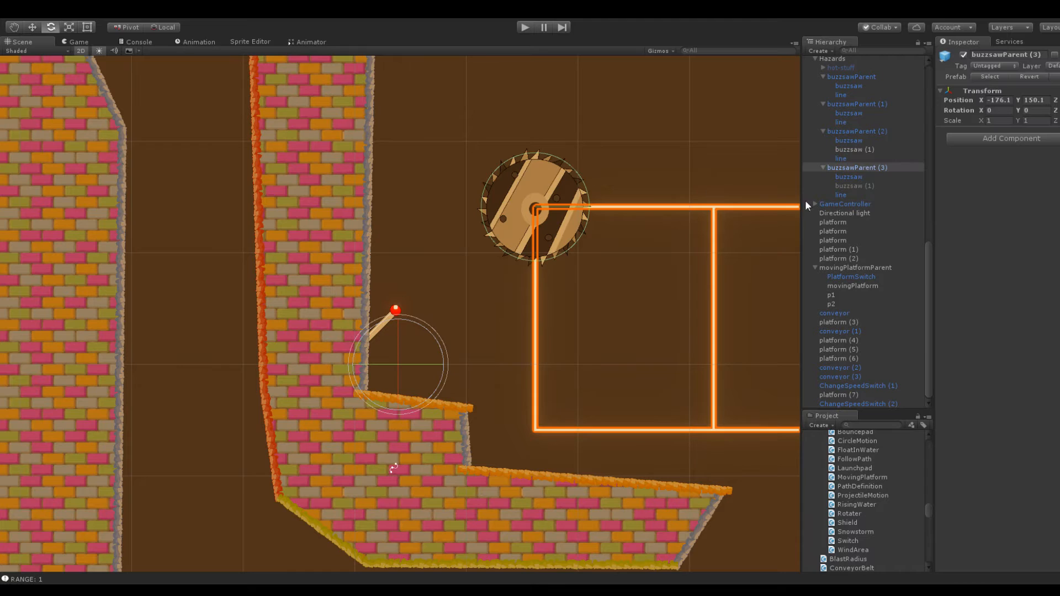
click(847, 177)
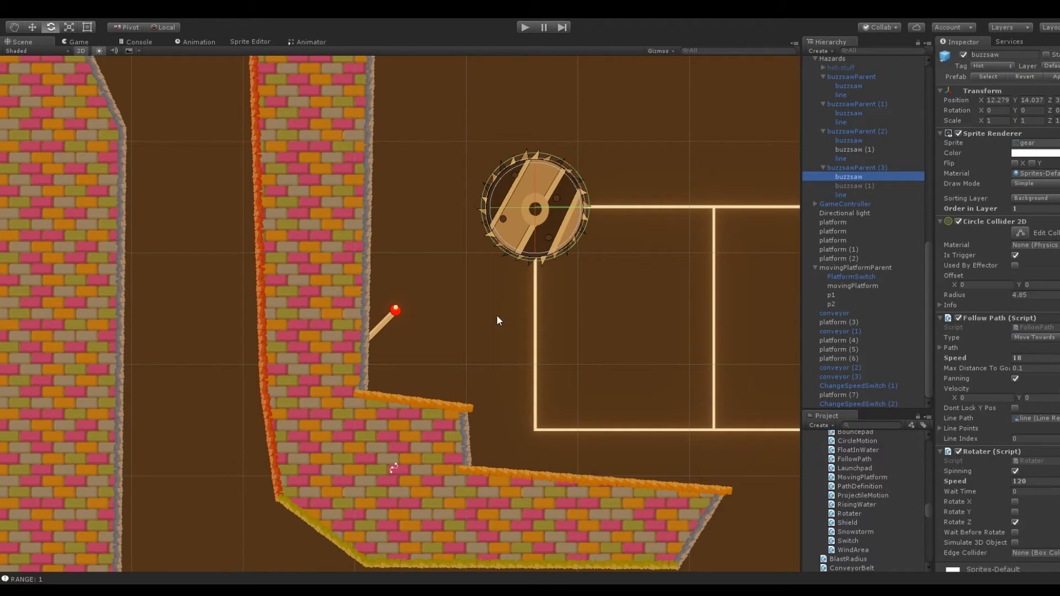
click(394, 318)
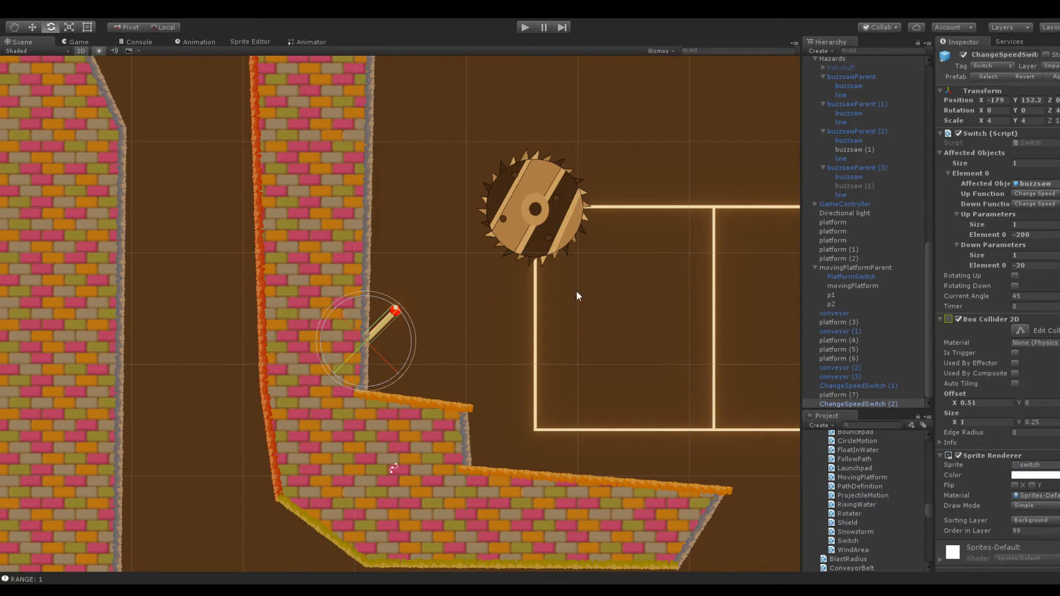
click(1046, 221)
click(1041, 236)
text(18)
click(1038, 266)
text(0)
Move the snowball onto the large platform beneath the copied buzzsaw track, at about X -121, Y 138.6
scroll(712, 199, down, 10)
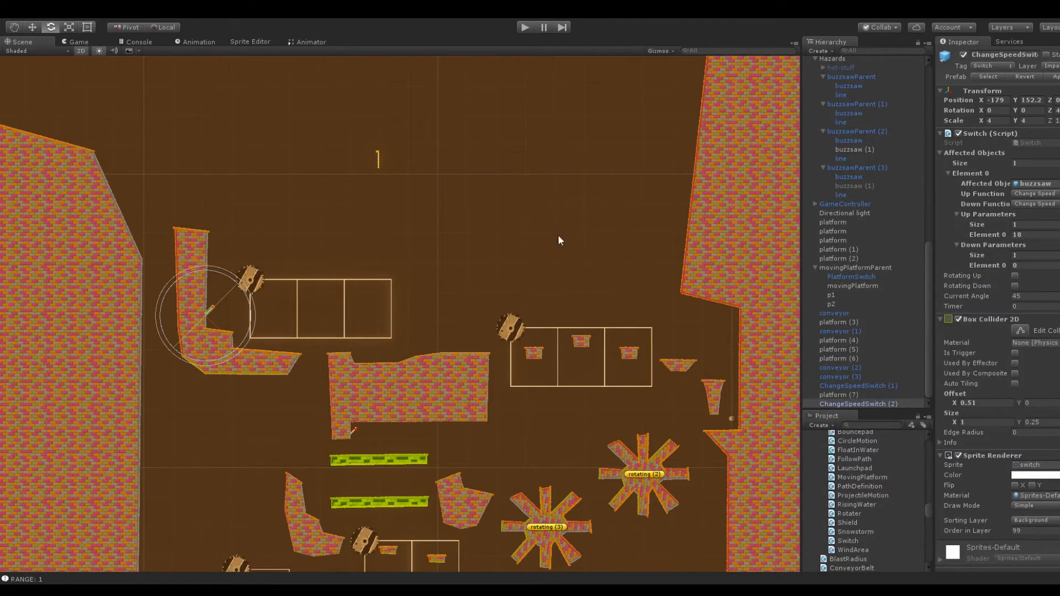
click(730, 419)
drag(988, 106, 334, 213)
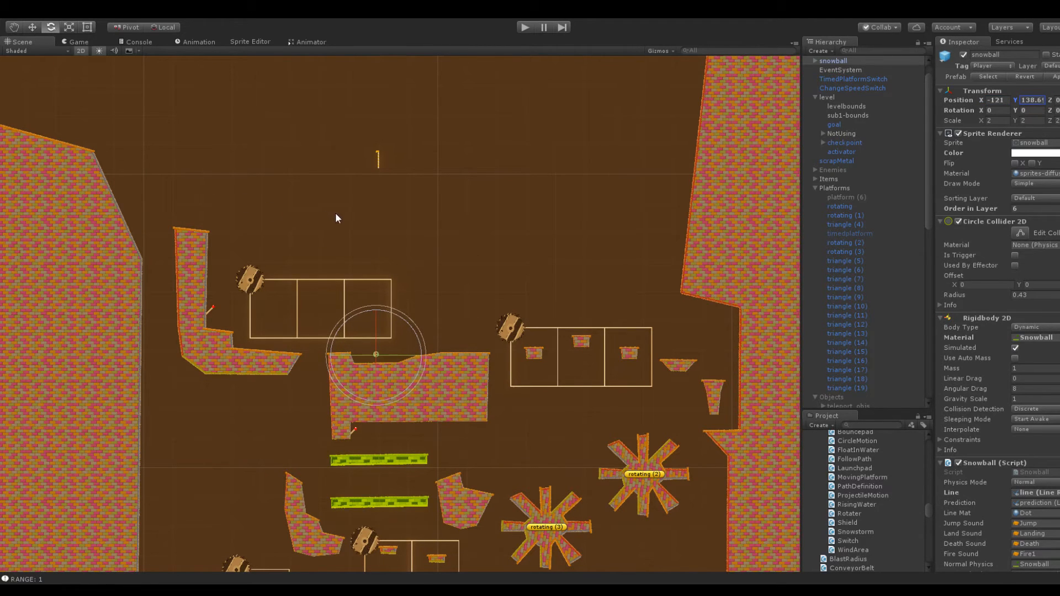
Play-test the snowball's route from the large platform up to the new switch and past its moving buzzsaw
click(522, 30)
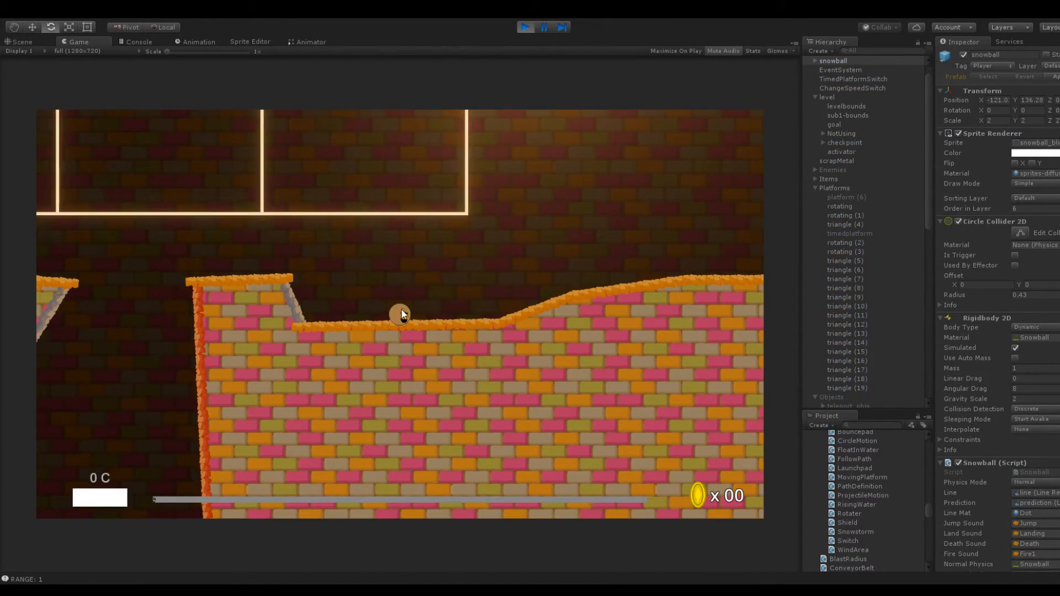
mouse_move(393, 333)
mouse_down()
mouse_move(445, 402)
mouse_move(435, 370)
mouse_move(373, 353)
mouse_move(341, 329)
mouse_move(375, 297)
mouse_move(440, 371)
mouse_up()
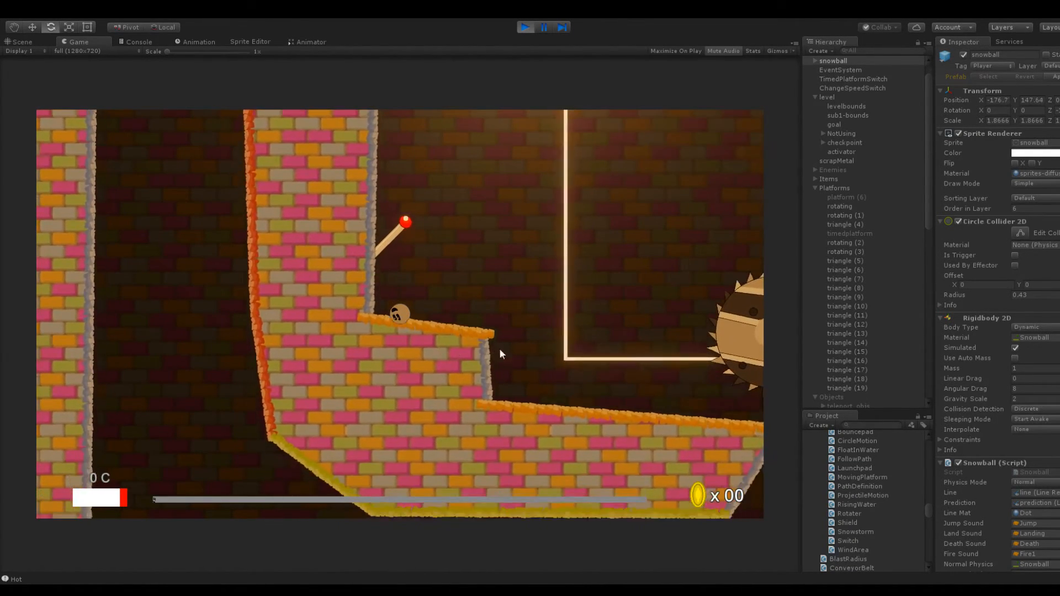
drag(400, 329, 443, 374)
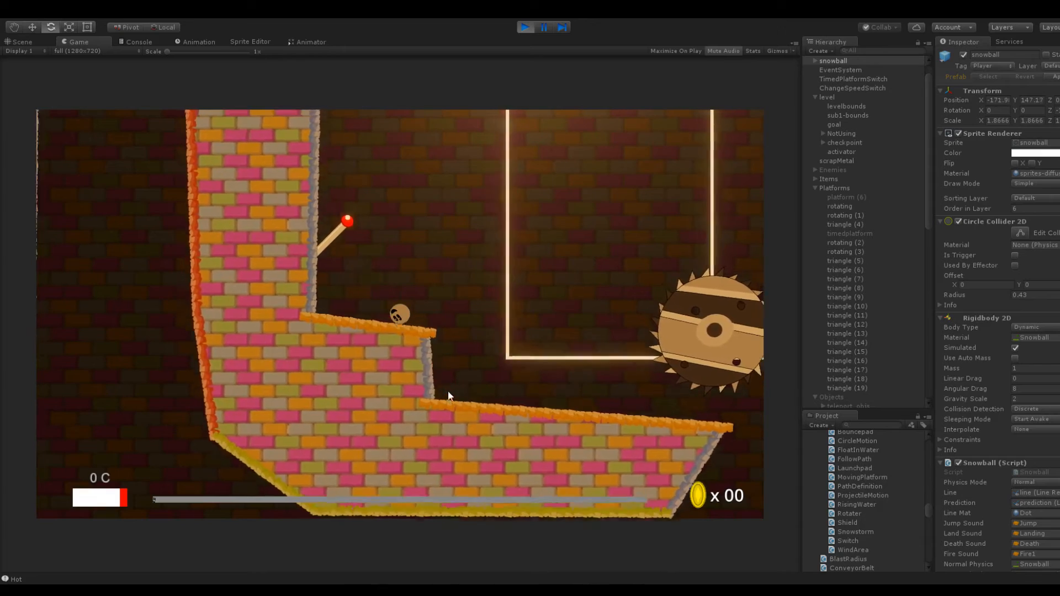
drag(393, 341, 299, 417)
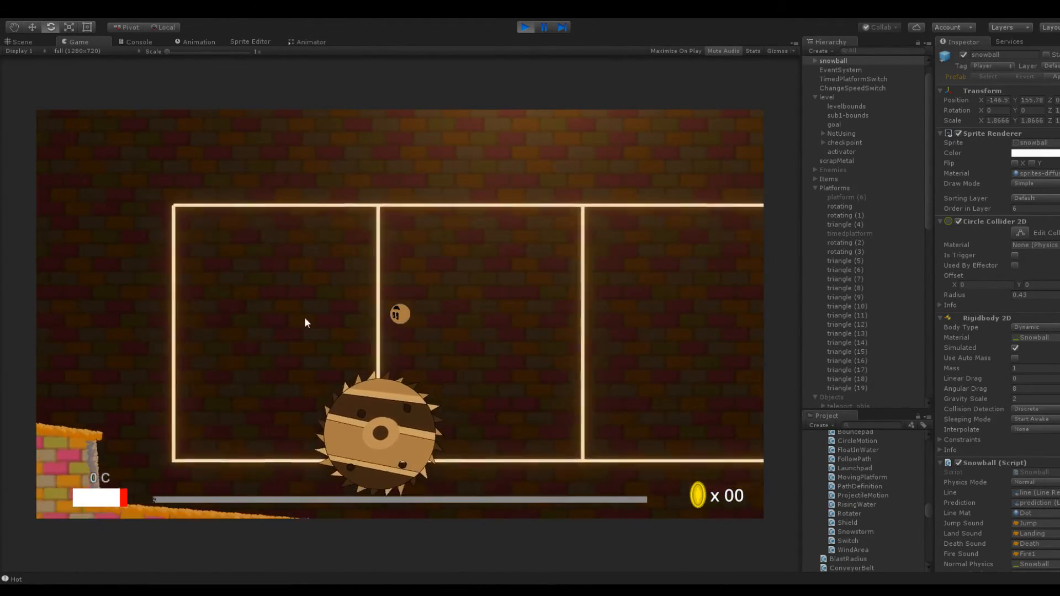
drag(390, 353, 426, 366)
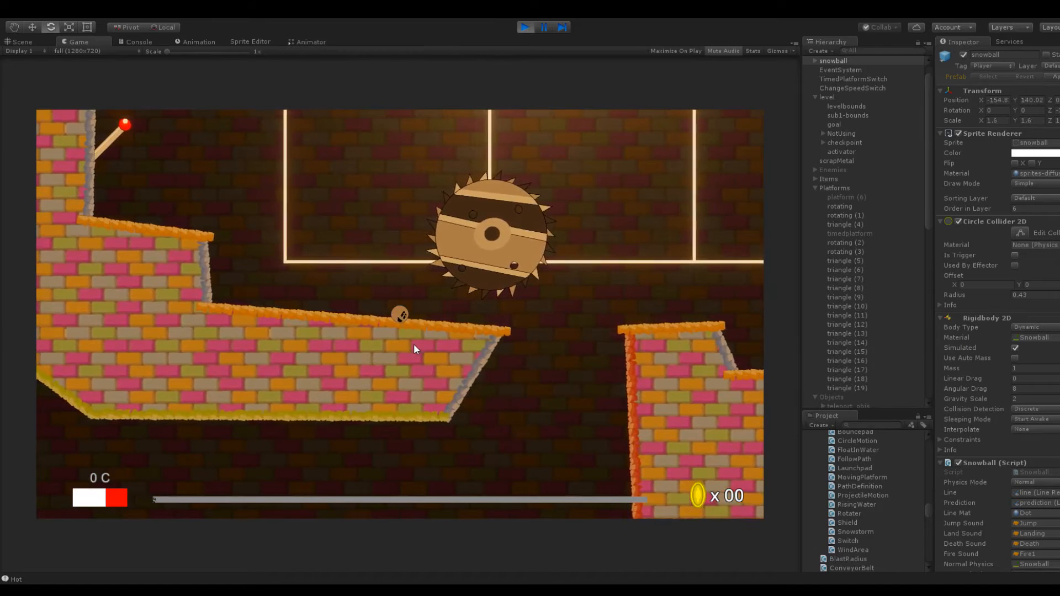
click(525, 27)
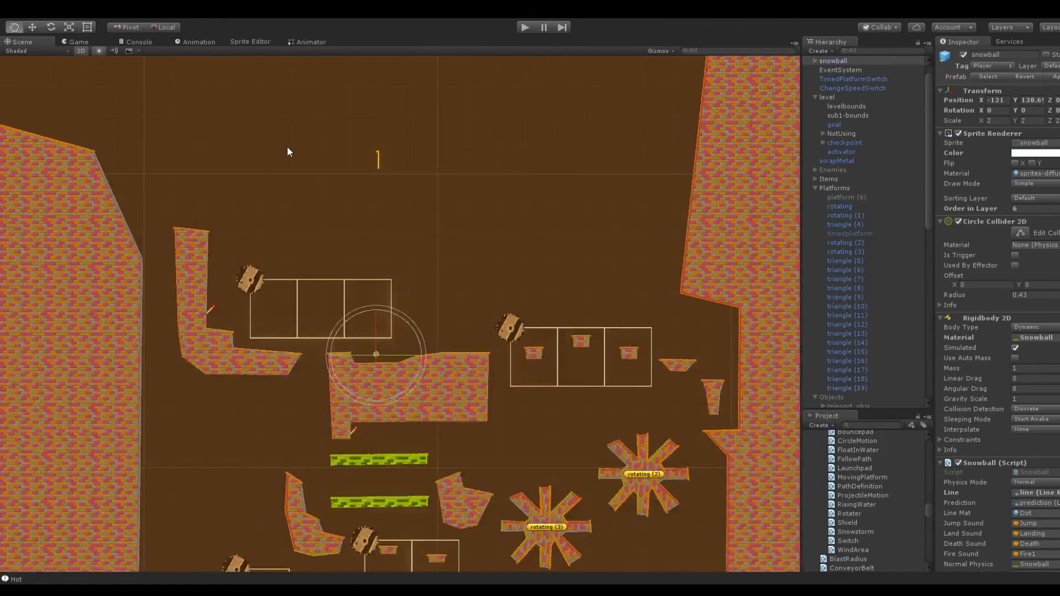
Shift buzzsawParent (3) closer to the tall L-shaped platform, to about X -179
scroll(412, 207, up, 5)
middle_drag(452, 196, 403, 161)
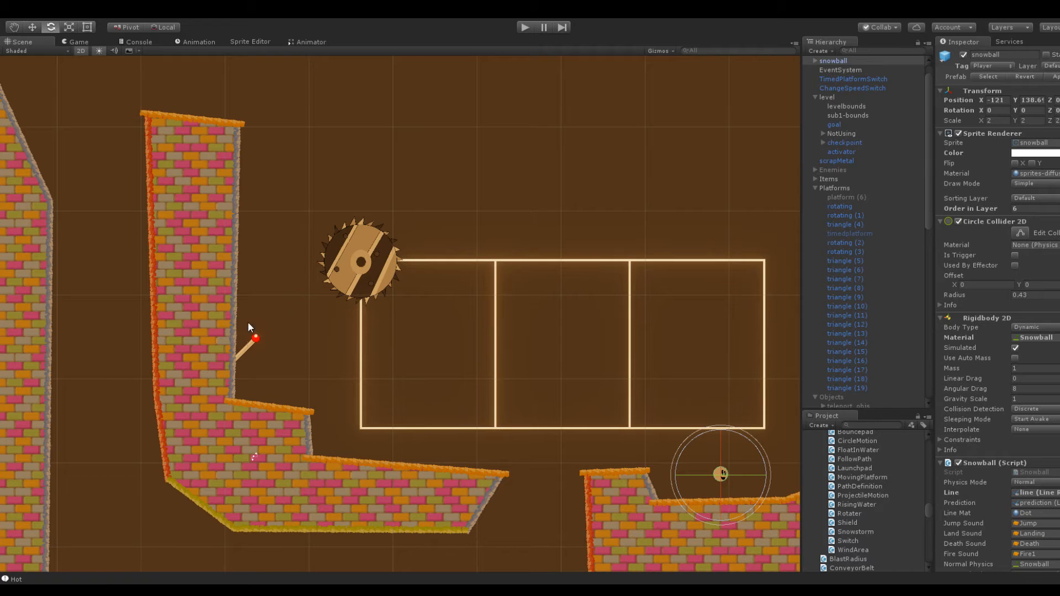
scroll(418, 234, down, 2)
middle_drag(511, 218, 428, 210)
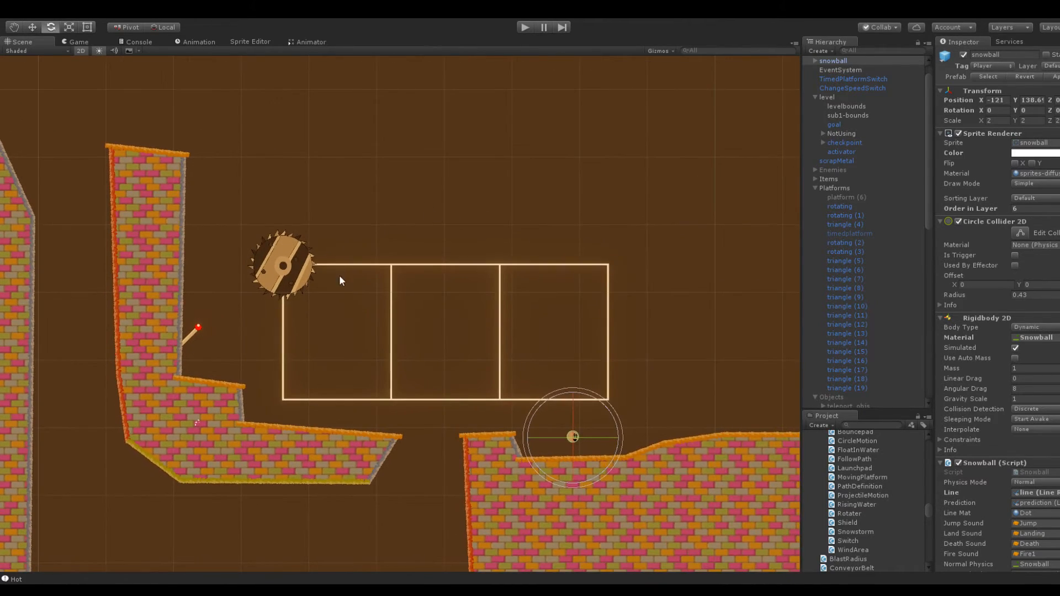
click(291, 261)
click(861, 403)
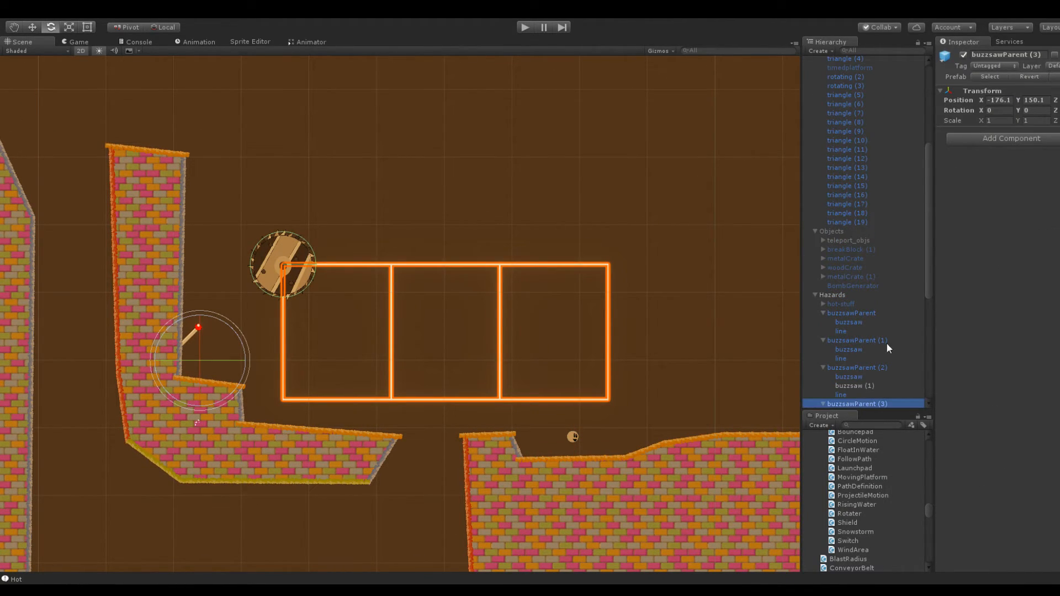
drag(995, 101, 922, 107)
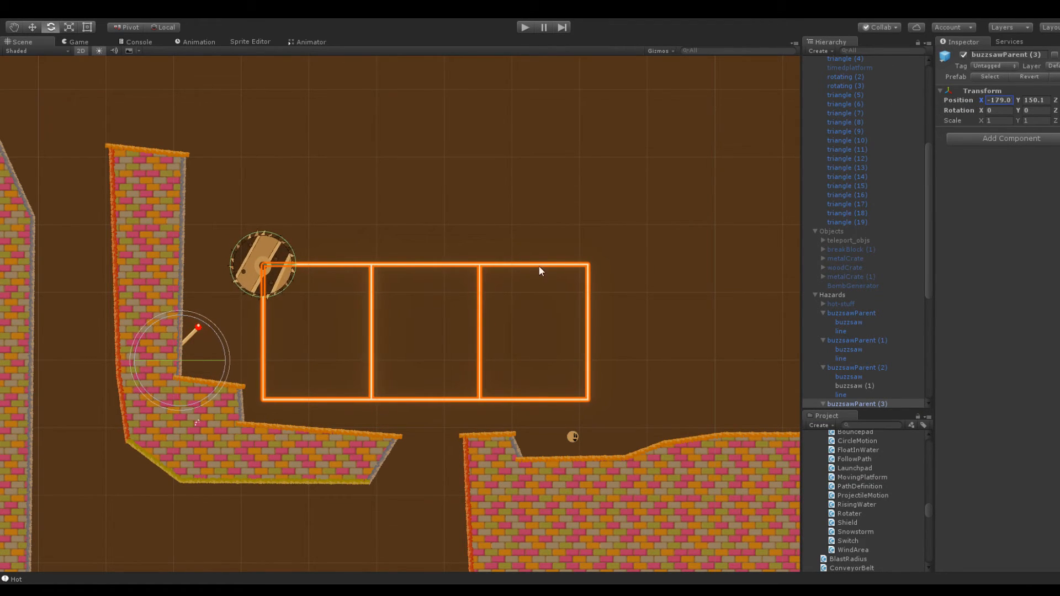
In the line object of buzzsawParent (3), set the Y of path positions Element 2 and Element 3 to -10
click(483, 223)
key(q)
middle_drag(483, 223, 493, 170)
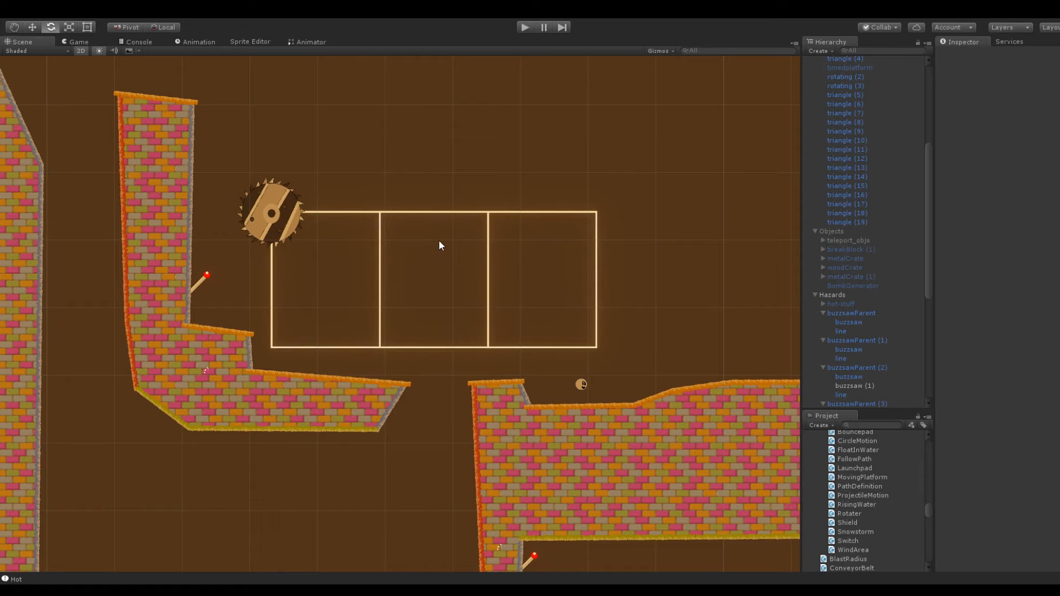
scroll(438, 237, up, 5)
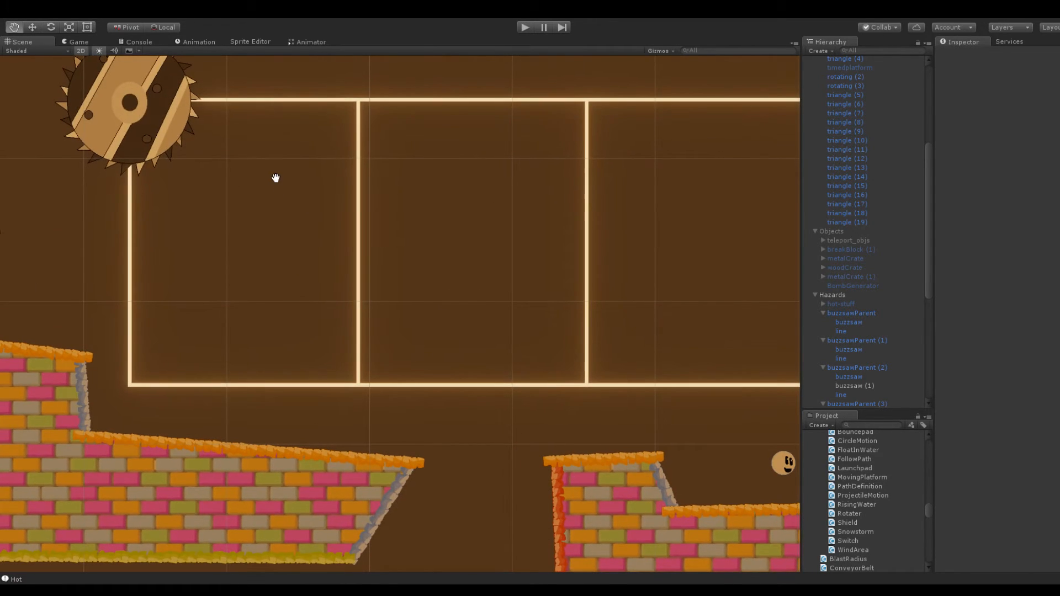
click(201, 103)
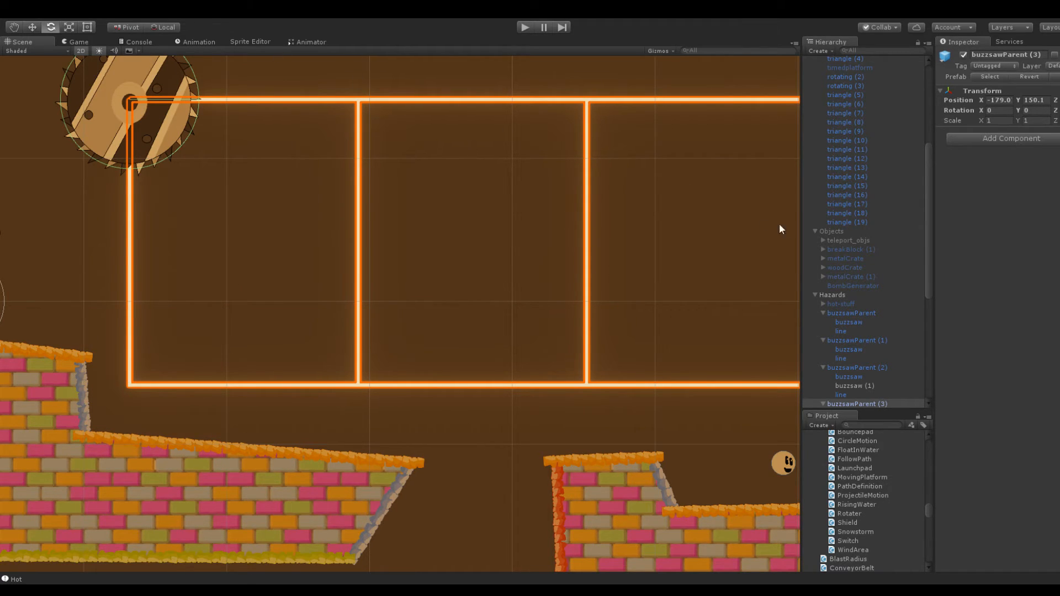
click(824, 403)
scroll(849, 332, down, 3)
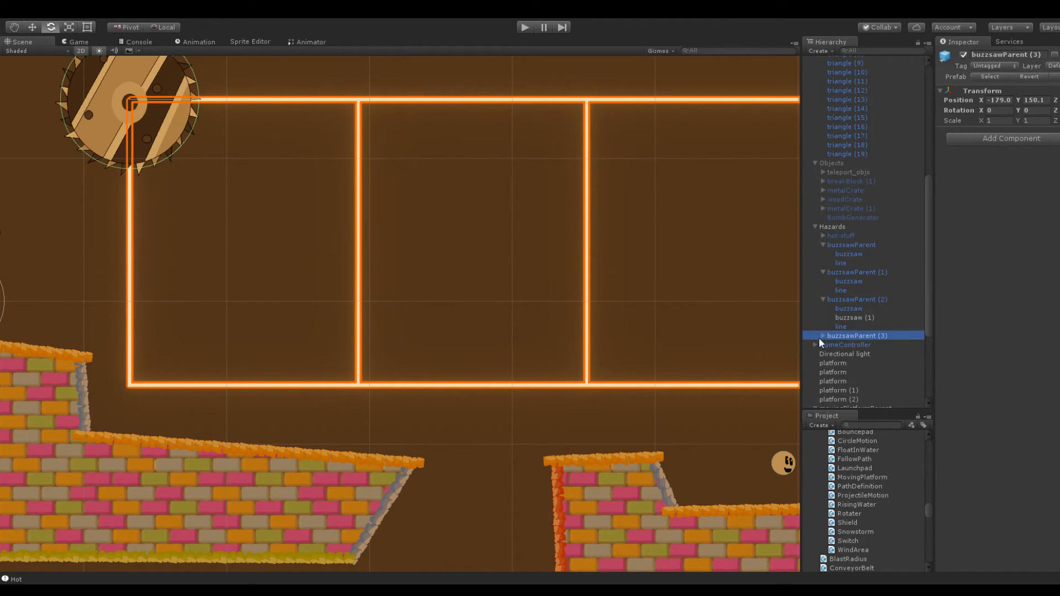
click(823, 335)
click(856, 354)
click(858, 363)
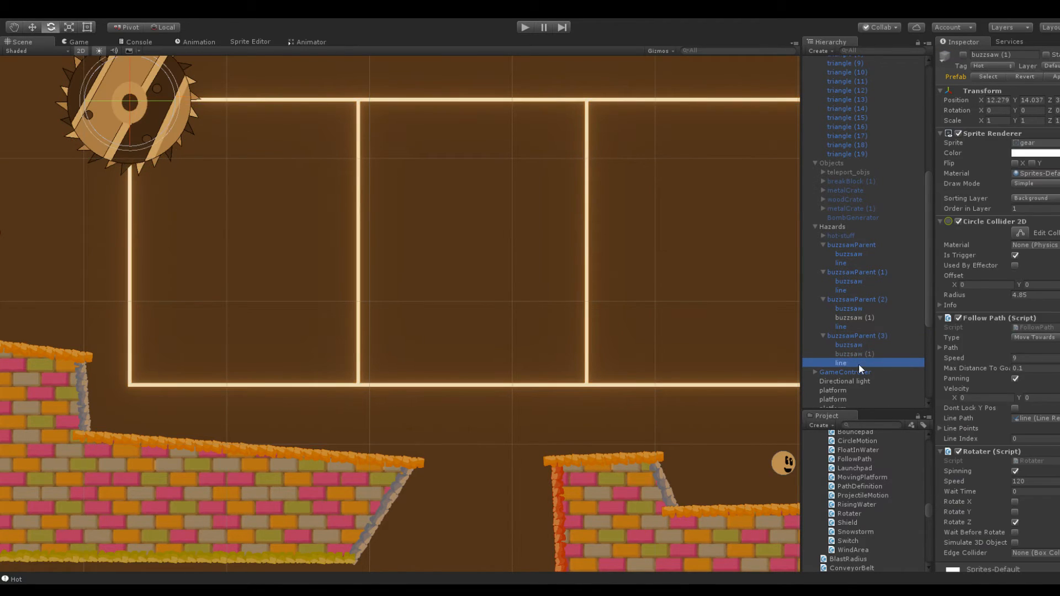
click(1026, 283)
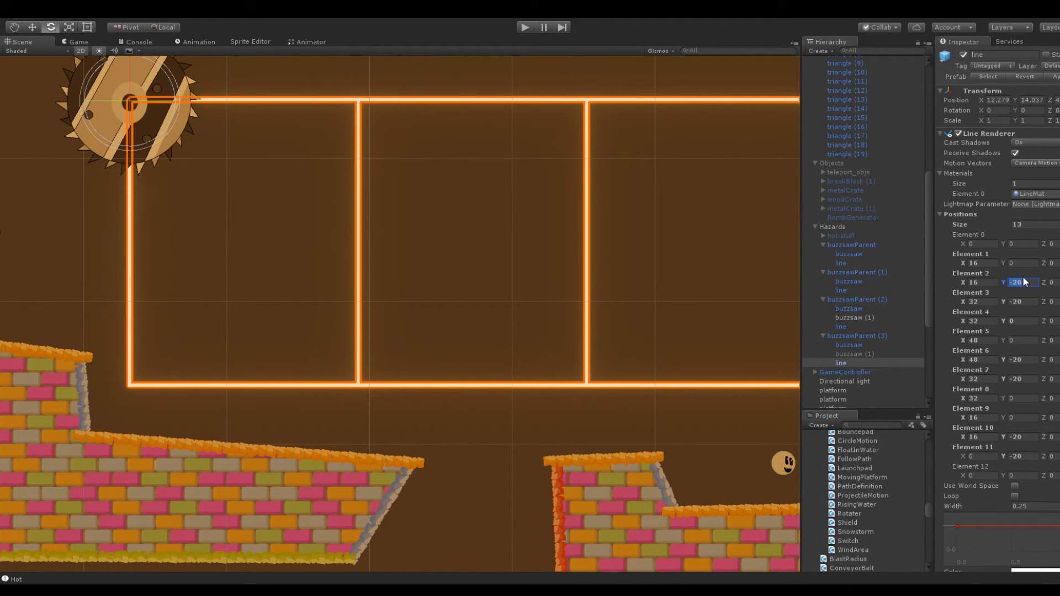
text(-10)
click(1021, 302)
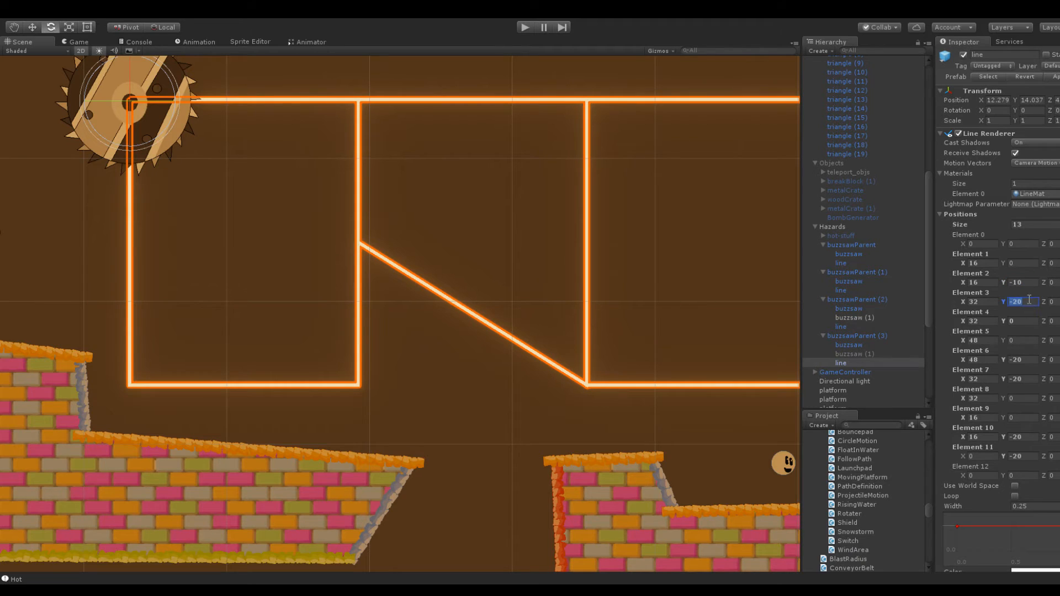
text(-10)
Set the Y of the same line's Elements 6, 7, 10 and 11 to -10, completing the half-height track
click(1021, 360)
text(-10)
click(1021, 379)
text(-10)
click(1023, 436)
text(-10)
click(1021, 456)
text(-10)
scroll(541, 262, down, 3)
click(502, 339)
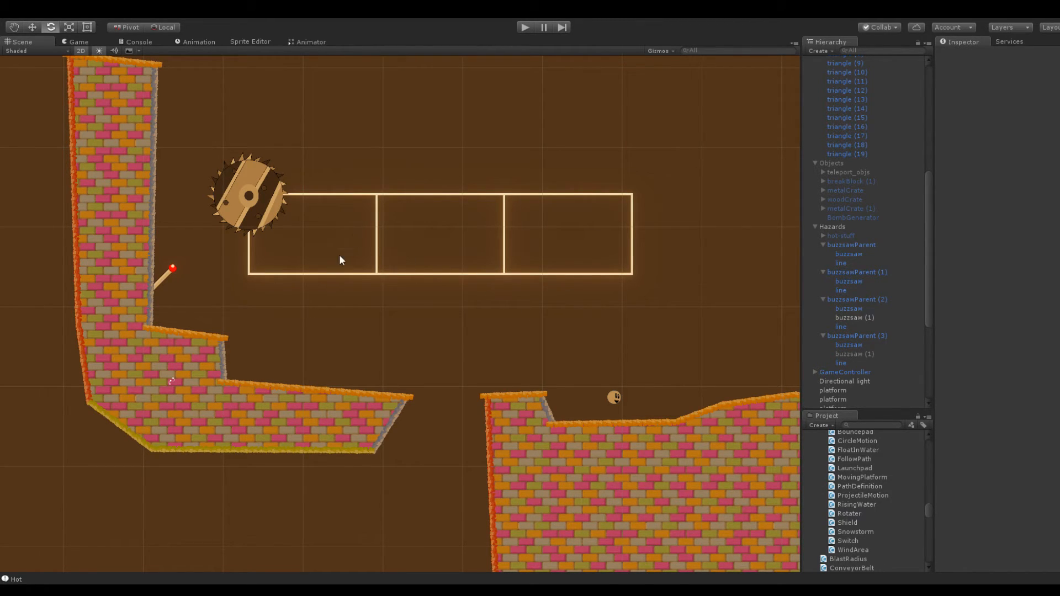
Duplicate triangle (19) into the upper track's first cell at about X -159, Y 159.6, and copy it into the middle cell at about X -142.6
scroll(401, 281, down, 4)
middle_drag(605, 243, 420, 212)
click(622, 333)
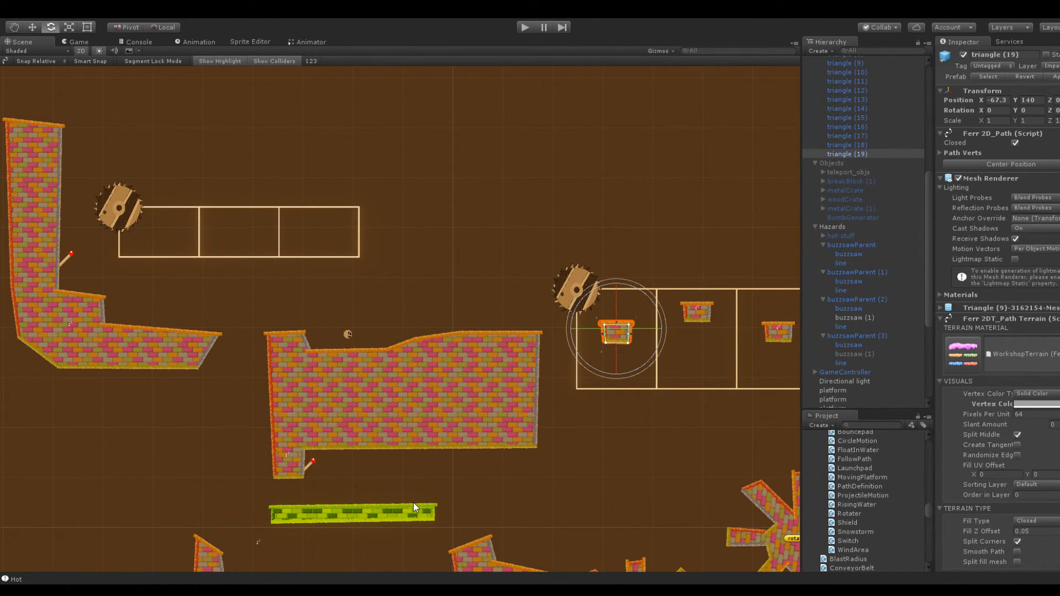
click(855, 156)
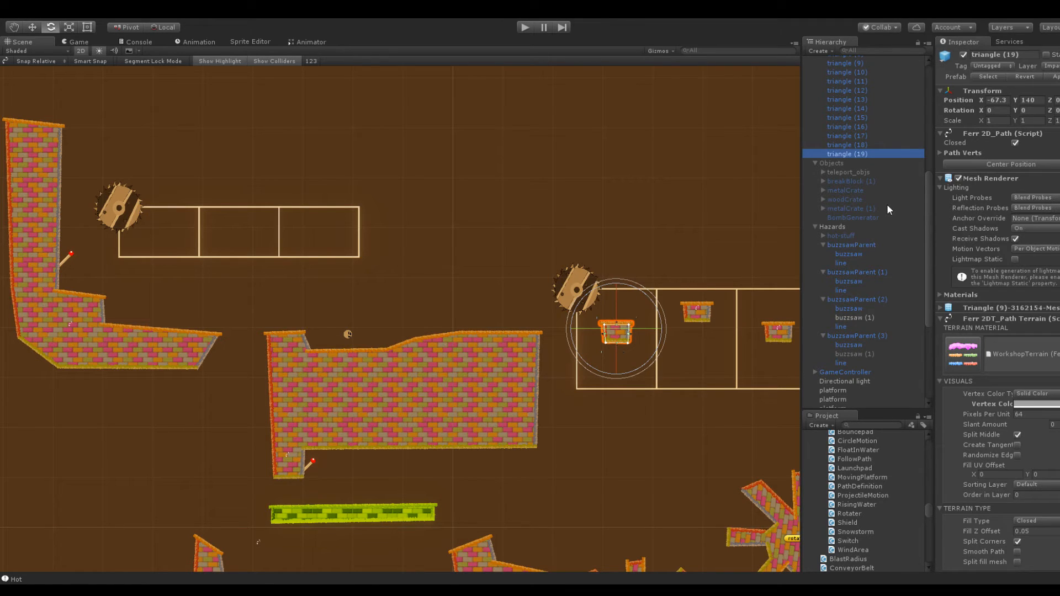
key(ctrl+d)
drag(980, 100, 830, 111)
drag(1014, 101, 1052, 104)
middle_drag(405, 88, 565, 110)
scroll(601, 193, up, 5)
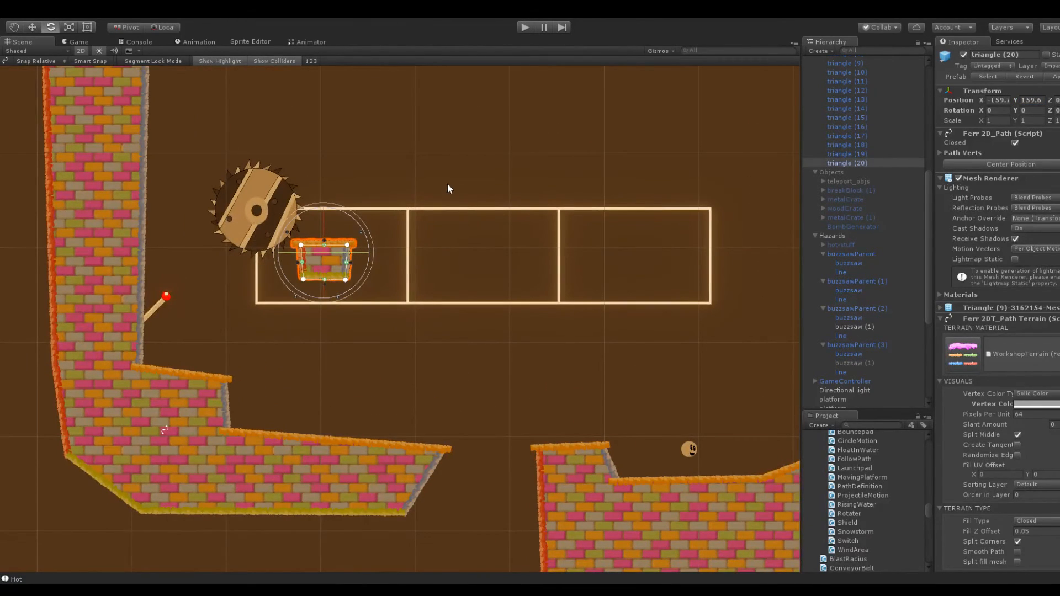
key(ctrl+d)
drag(982, 100, 1012, 102)
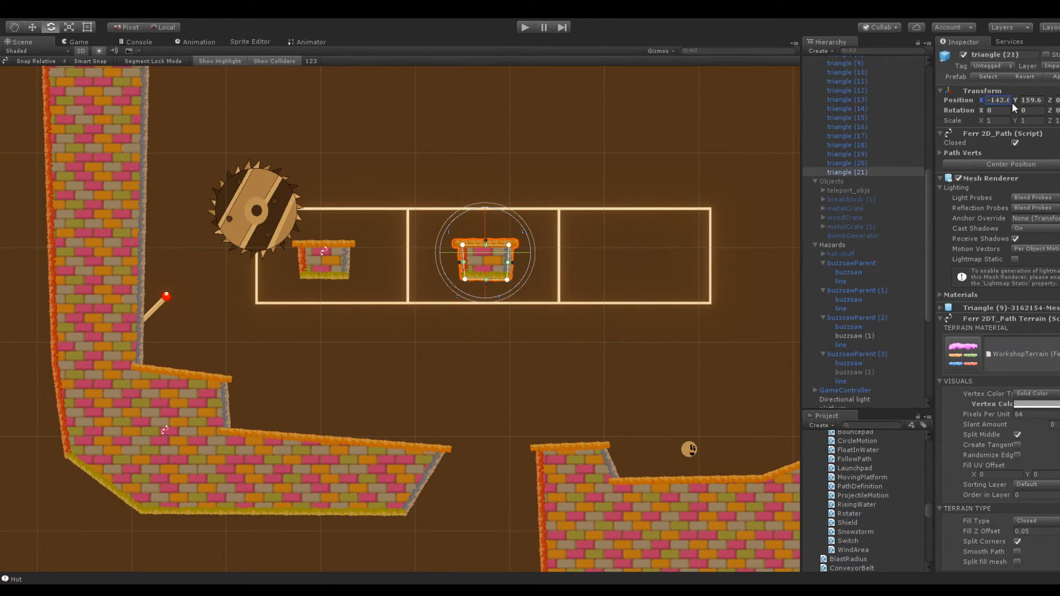
Examine the level layout around the upper buzzsaw track and the platforms beneath it
middle_drag(627, 307, 626, 197)
middle_drag(512, 418, 507, 202)
scroll(516, 316, down, 5)
middle_drag(507, 412, 531, 460)
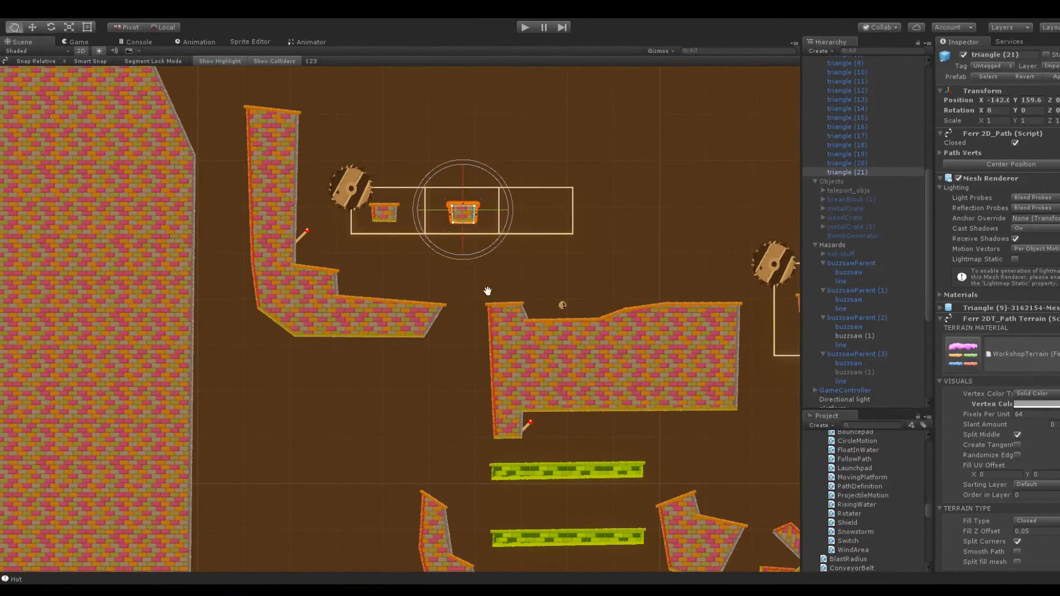
middle_drag(490, 330, 633, 131)
middle_drag(674, 287, 385, 22)
middle_drag(379, 64, 388, 549)
middle_drag(395, 252, 475, 351)
scroll(442, 316, up, 8)
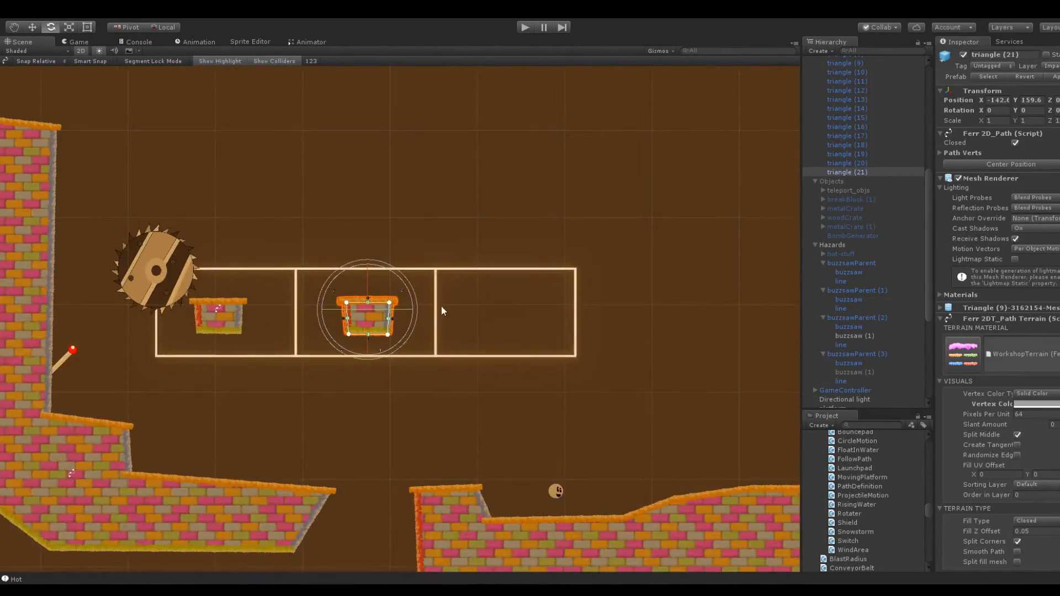
Duplicate the middle block into the upper track's third cell, and nudge the first block slightly toward the middle of its cell
key(ctrl+d)
drag(982, 99, 1009, 111)
click(589, 161)
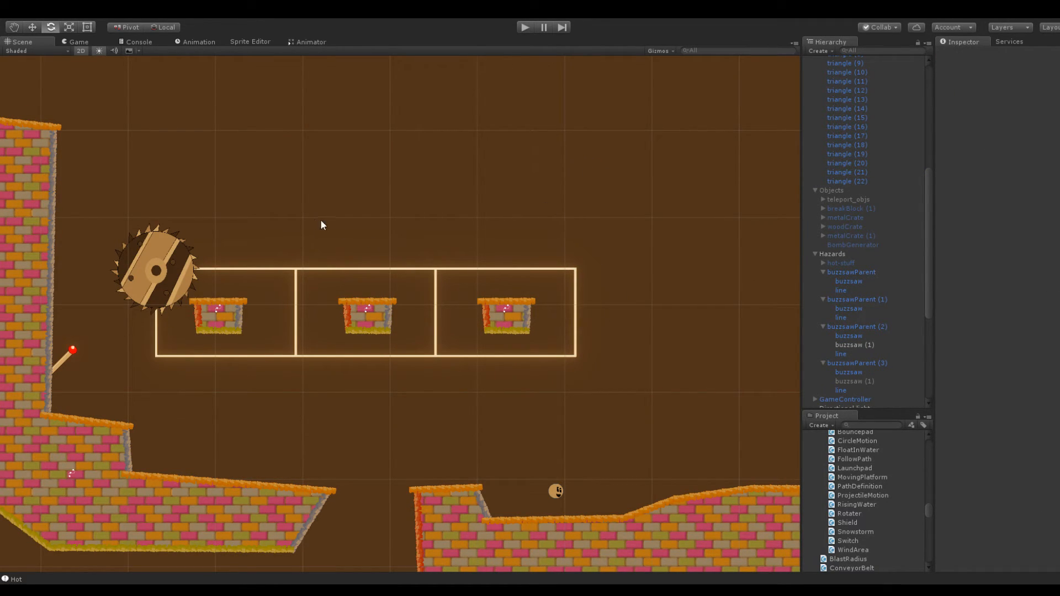
click(240, 313)
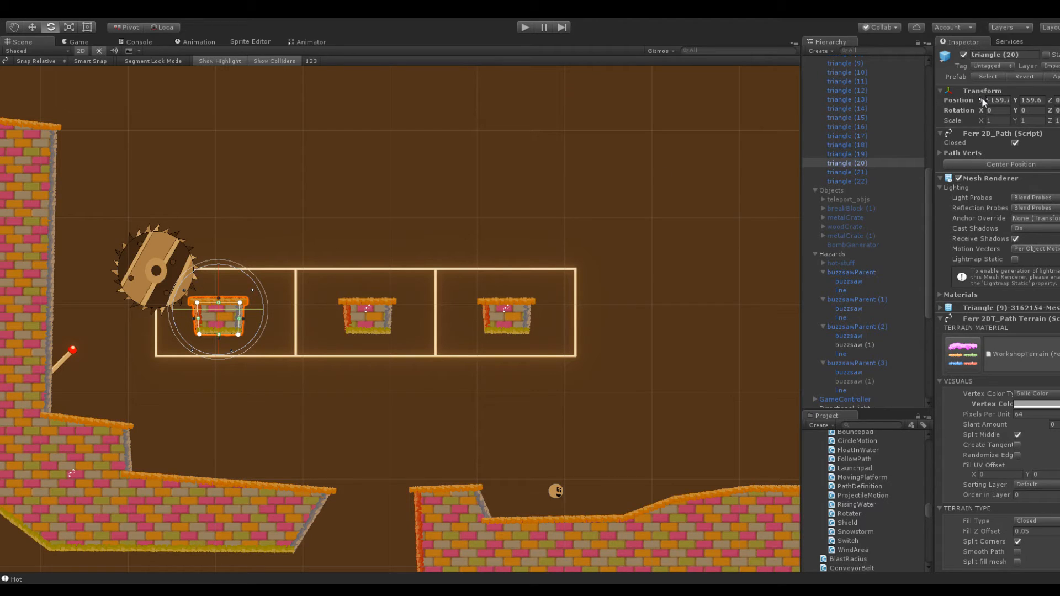
drag(983, 99, 985, 98)
click(631, 175)
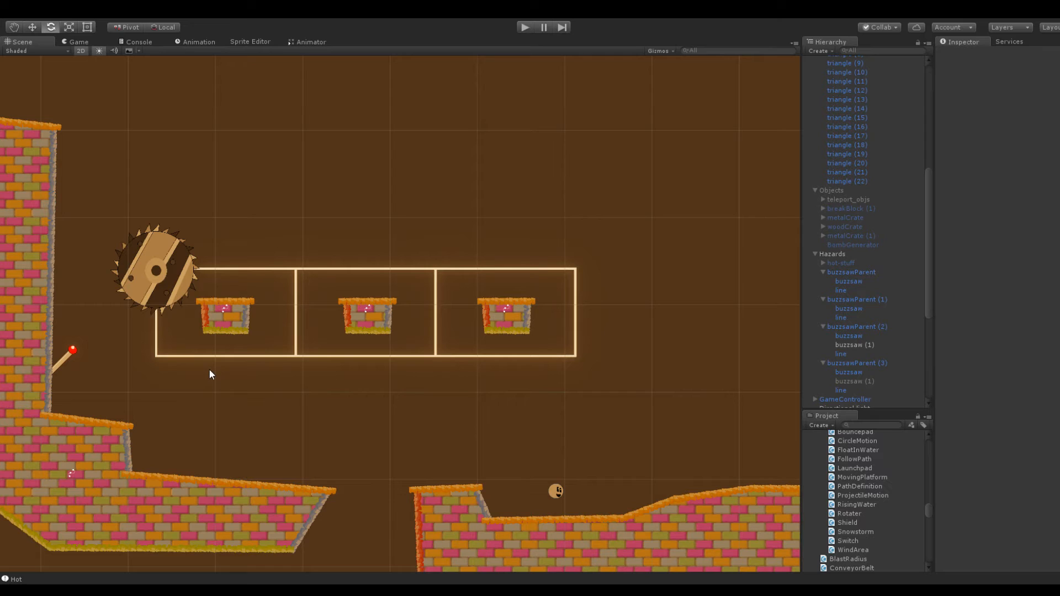
Reshape platform (7)'s inner step into a slope that descends toward its tip
middle_drag(220, 355, 343, 327)
click(244, 460)
drag(250, 404, 271, 372)
drag(174, 393, 177, 358)
middle_drag(161, 262, 335, 248)
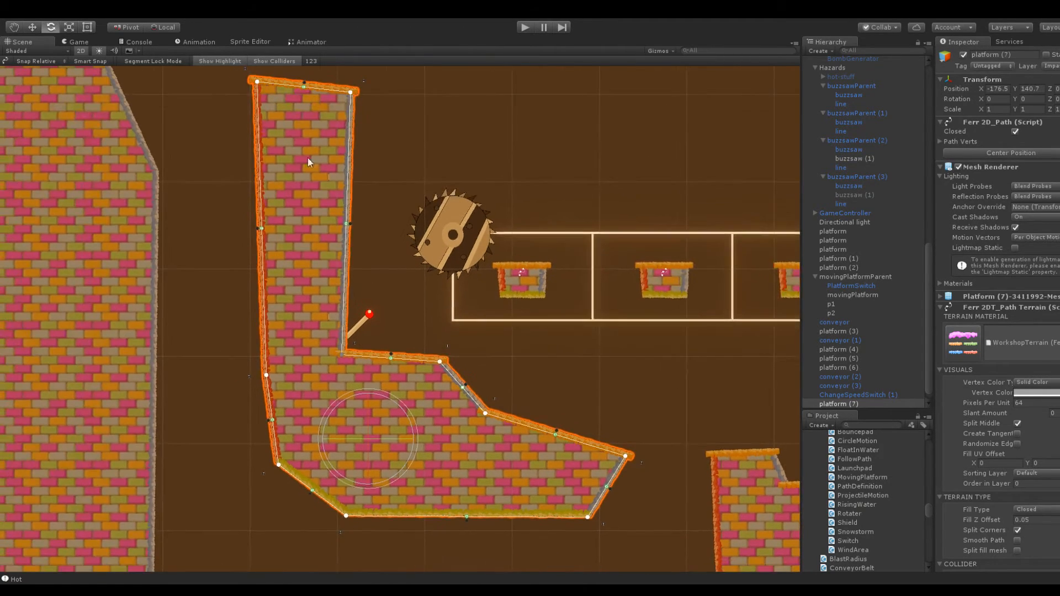
Lean platform (7)'s upright arm outward toward the level's wall and pull its lower outer corners out to match
drag(255, 87, 204, 90)
drag(350, 92, 311, 96)
drag(279, 468, 252, 441)
drag(266, 377, 228, 346)
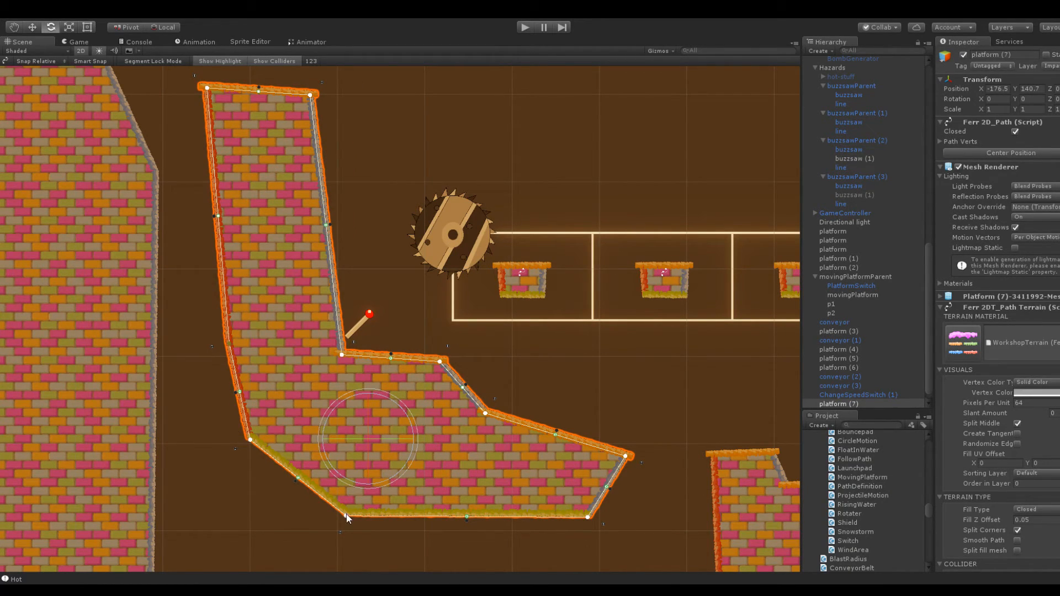
drag(347, 515, 327, 499)
click(185, 266)
Delete the L-shaped platform (7) beside the upper buzzsaw track
scroll(214, 326, down, 8)
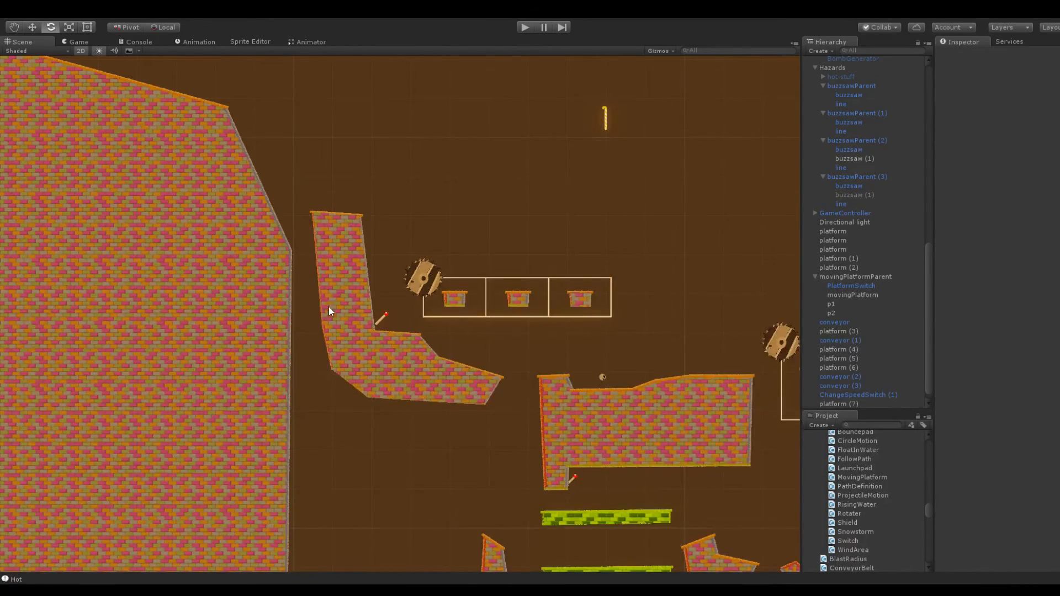
scroll(328, 306, down, 3)
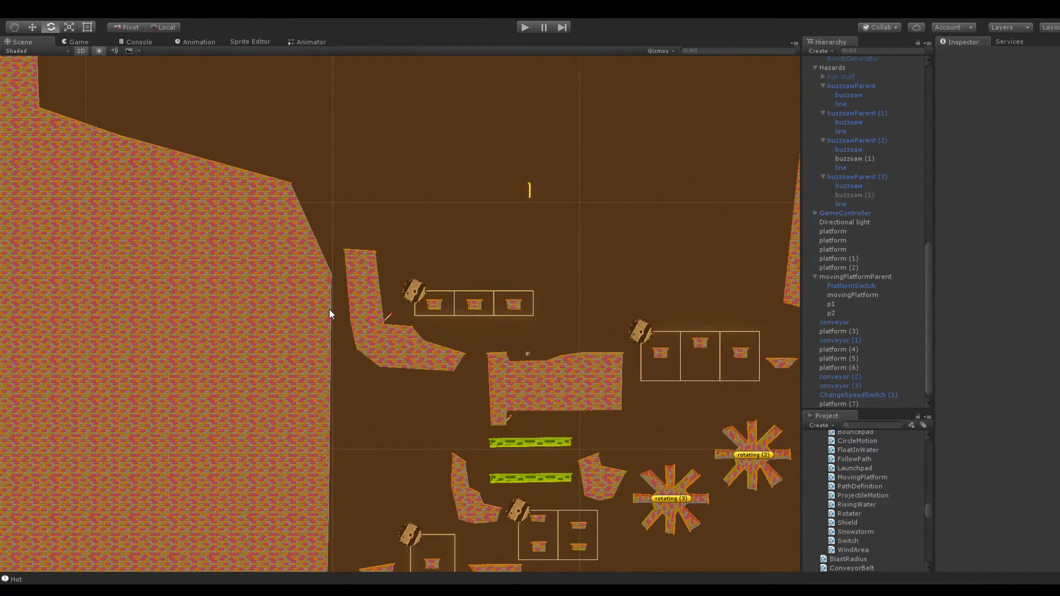
scroll(329, 313, up, 5)
click(336, 349)
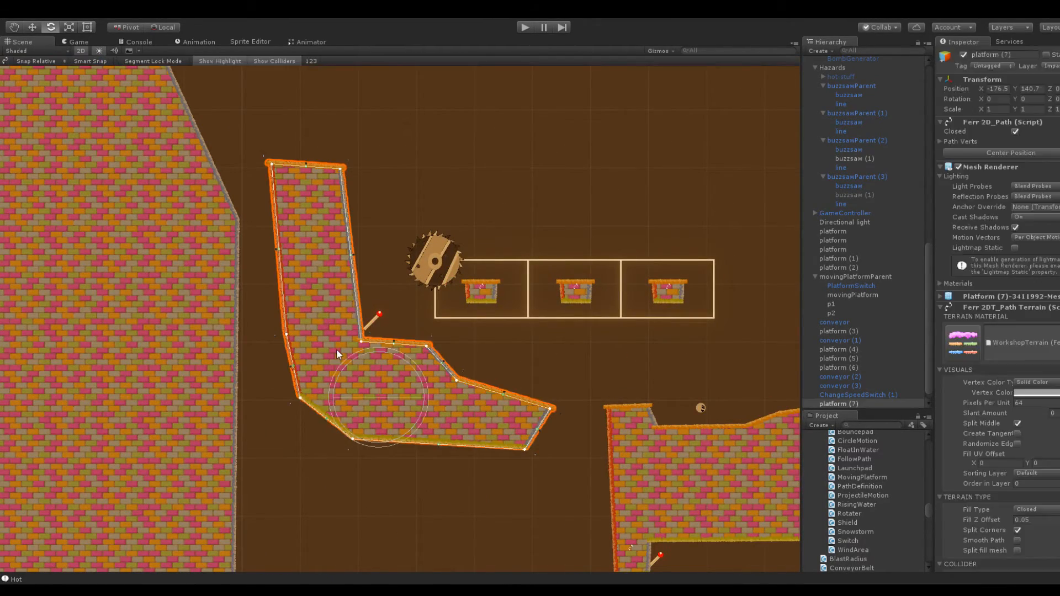
key(Delete)
Bulge the outer wall toward the upper buzzsaw track's switch by pulling its path corners outward and adding a point beside the switch
click(222, 265)
middle_drag(129, 156, 289, 248)
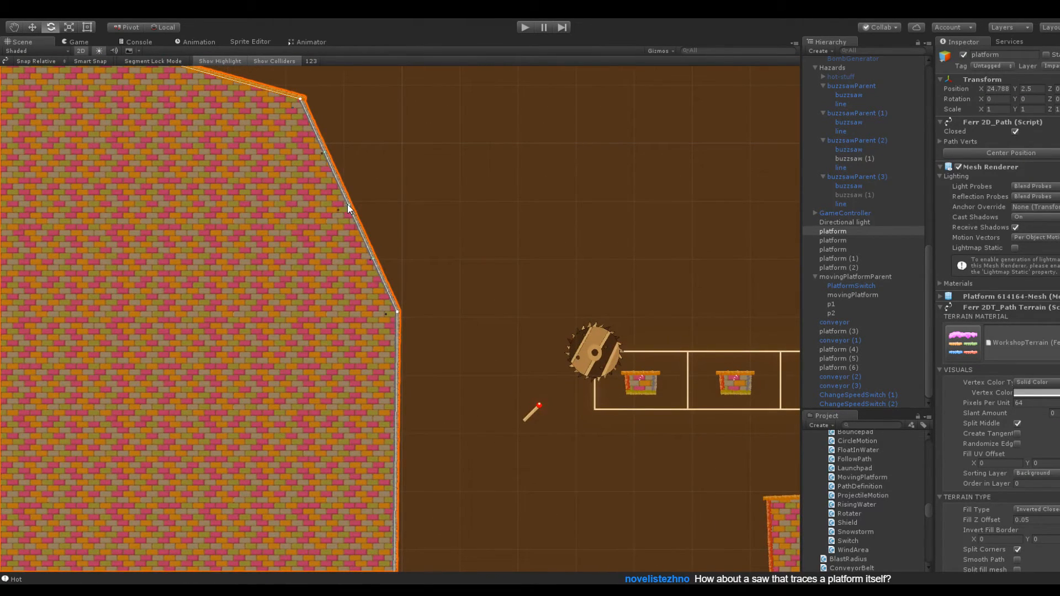
drag(350, 207, 434, 203)
drag(401, 324, 458, 451)
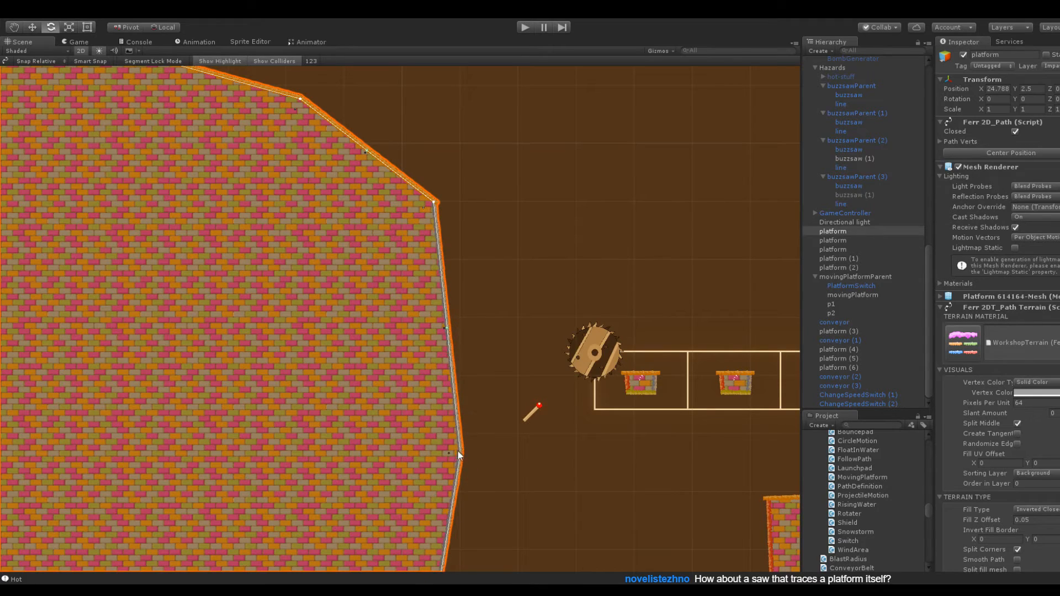
drag(448, 328, 512, 421)
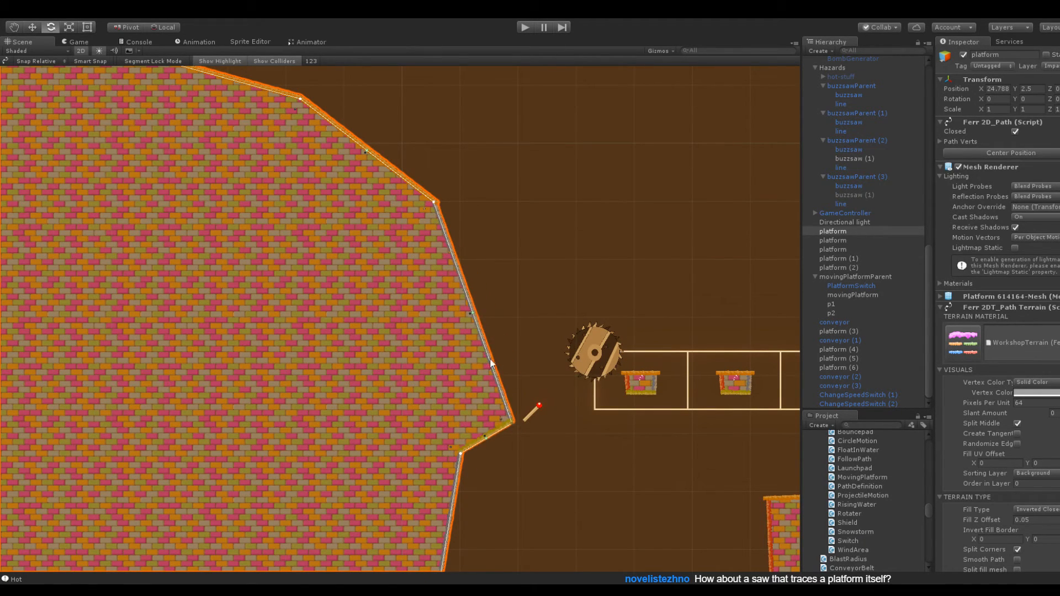
drag(436, 204, 432, 231)
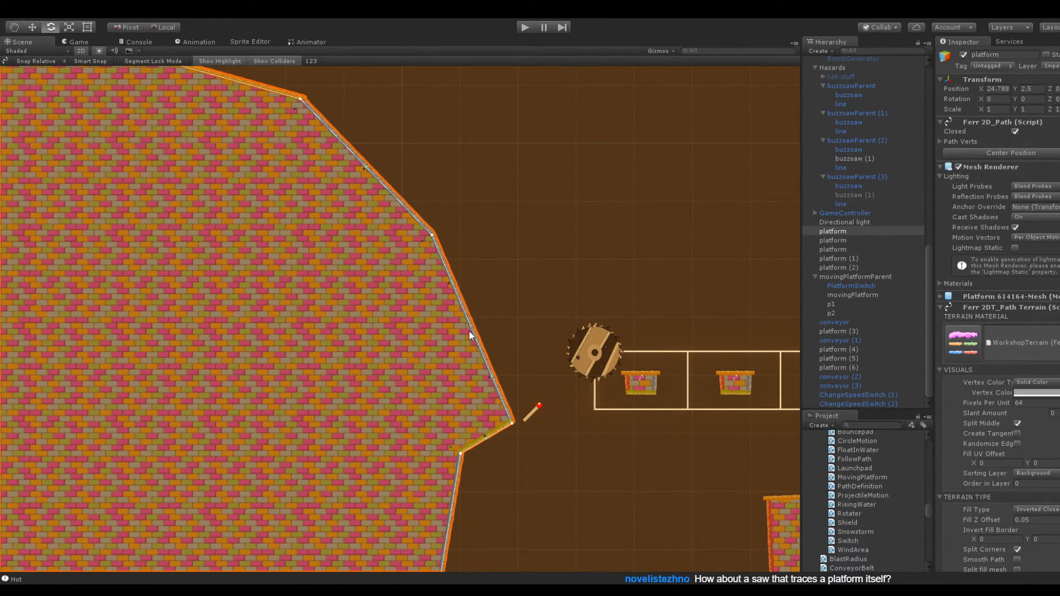
Extend the wall's outline into a pointed ledge beneath the switch, with its inner corner at the switch's base
drag(469, 331, 452, 374)
drag(508, 423, 595, 472)
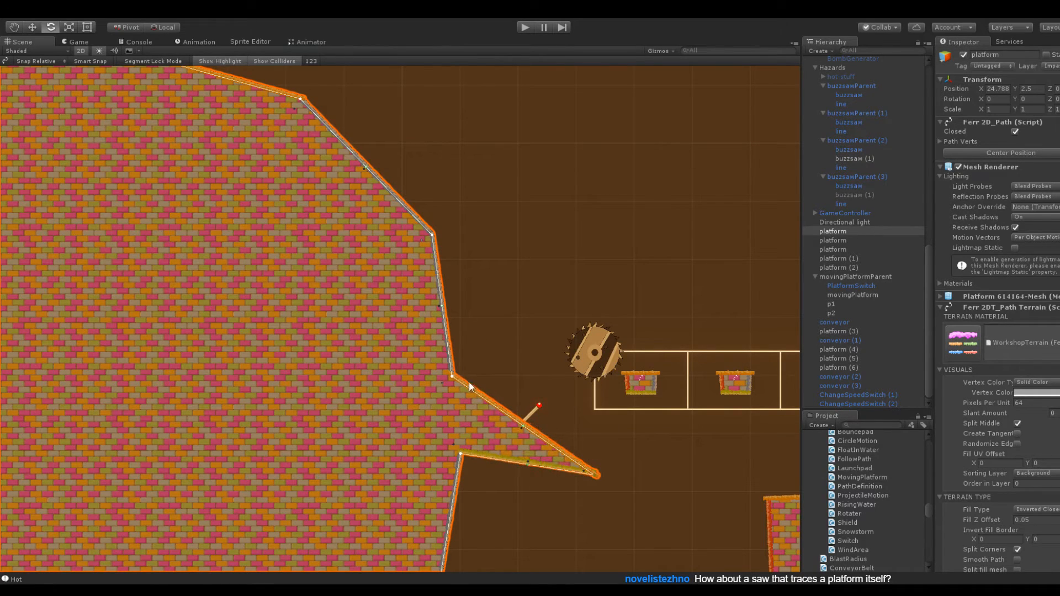
drag(452, 377, 518, 419)
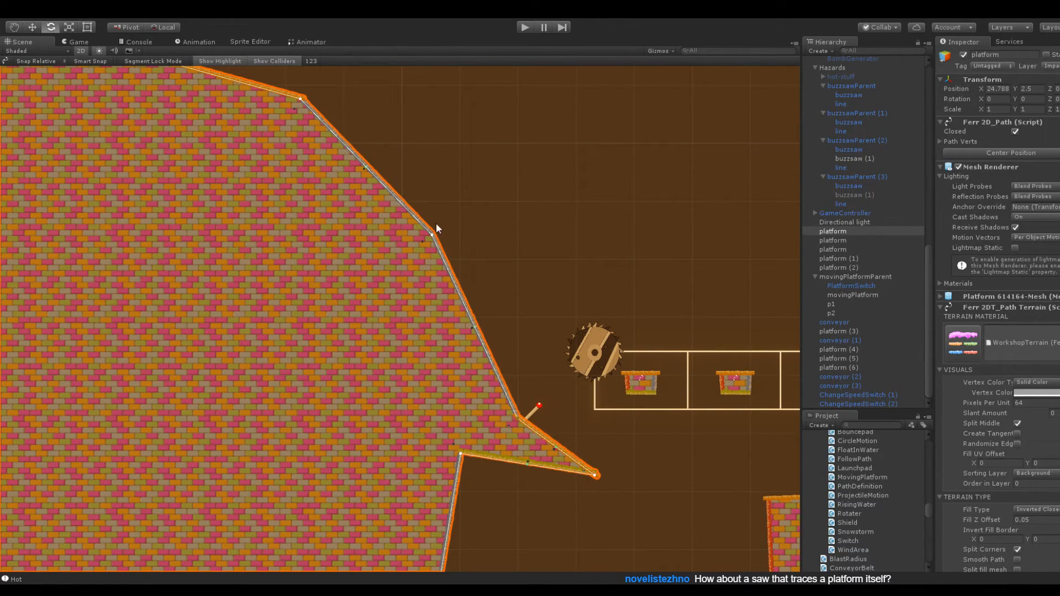
drag(433, 230, 446, 201)
Set the Order in Layer of ChangeSpeedSwitch (2) to -9
middle_drag(532, 334, 434, 213)
scroll(436, 214, up, 6)
click(475, 248)
click(459, 347)
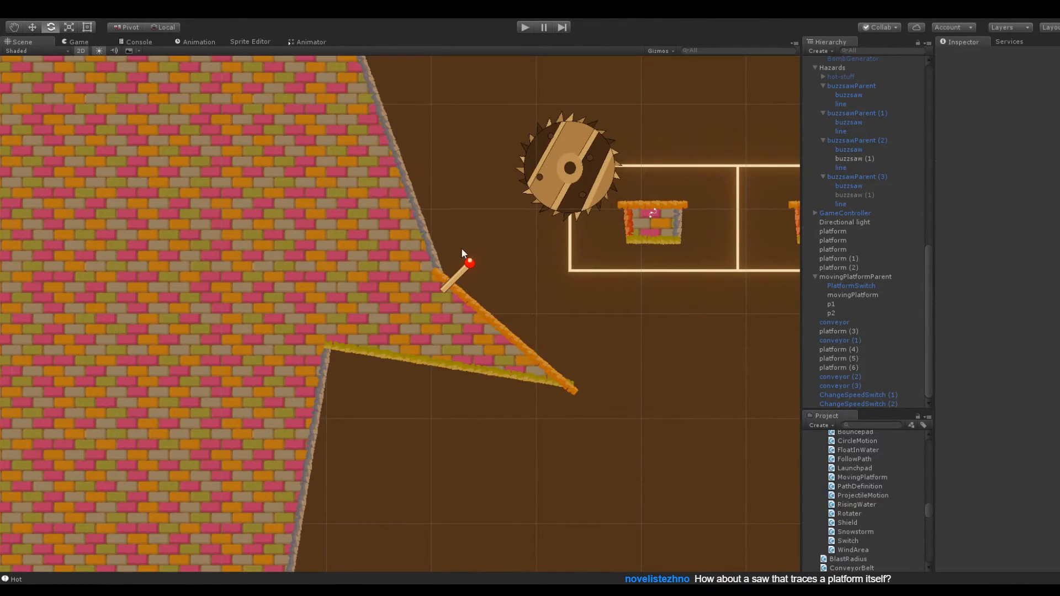
click(466, 273)
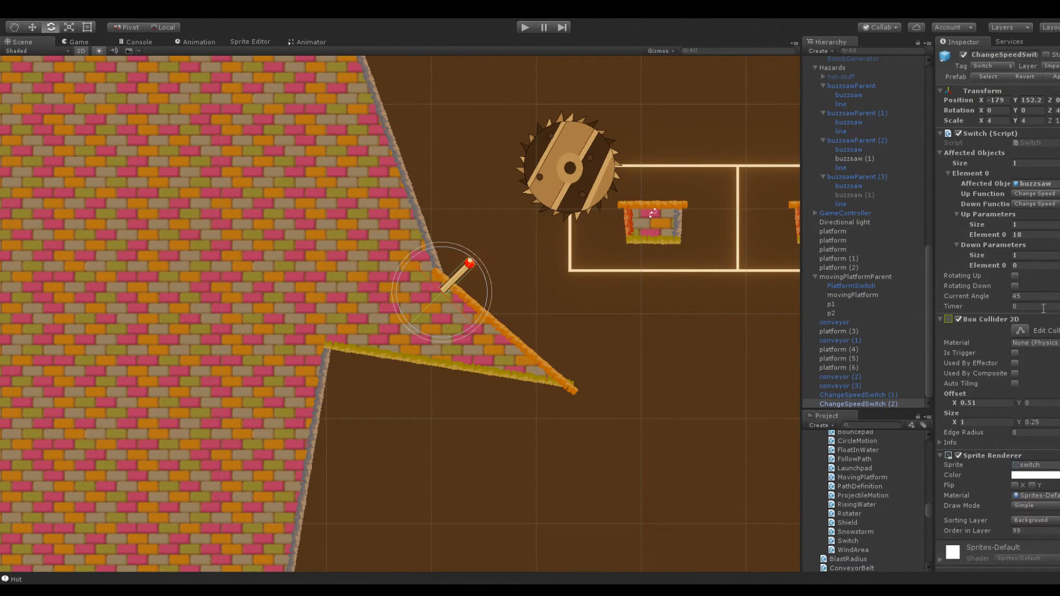
scroll(1038, 342, down, 2)
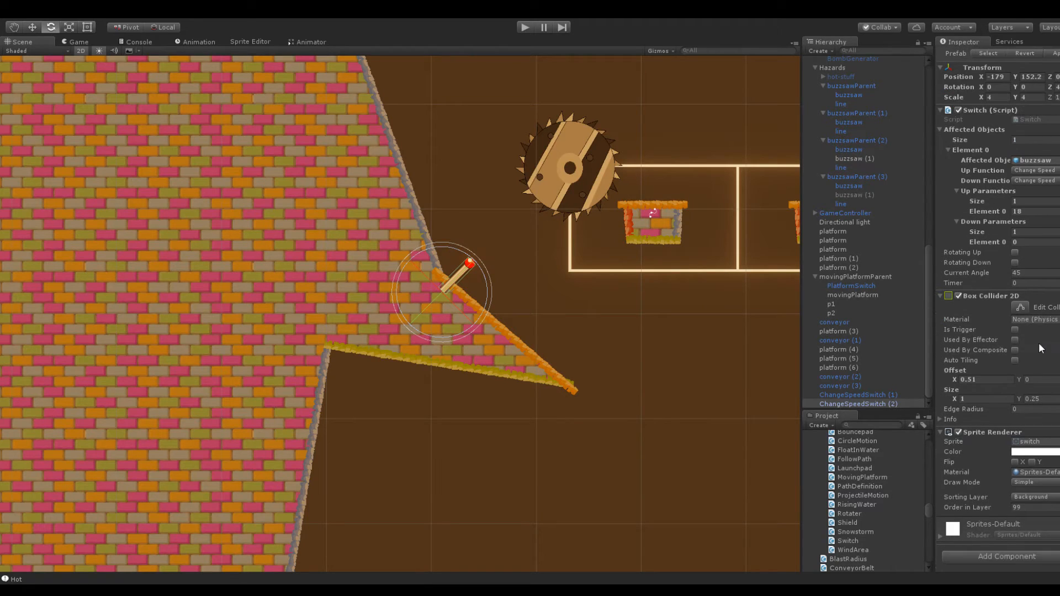
click(1034, 507)
text(-9)
click(684, 417)
scroll(426, 329, down, 3)
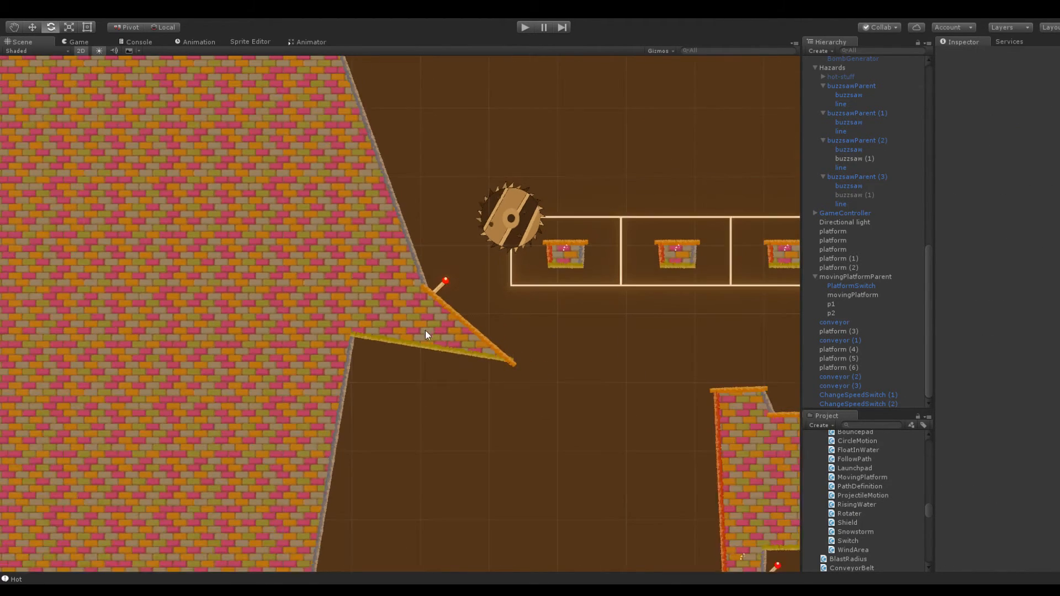
Lower the wall ledge's underside corner and extend its tip farther out toward the neighbouring platform
click(357, 339)
click(440, 284)
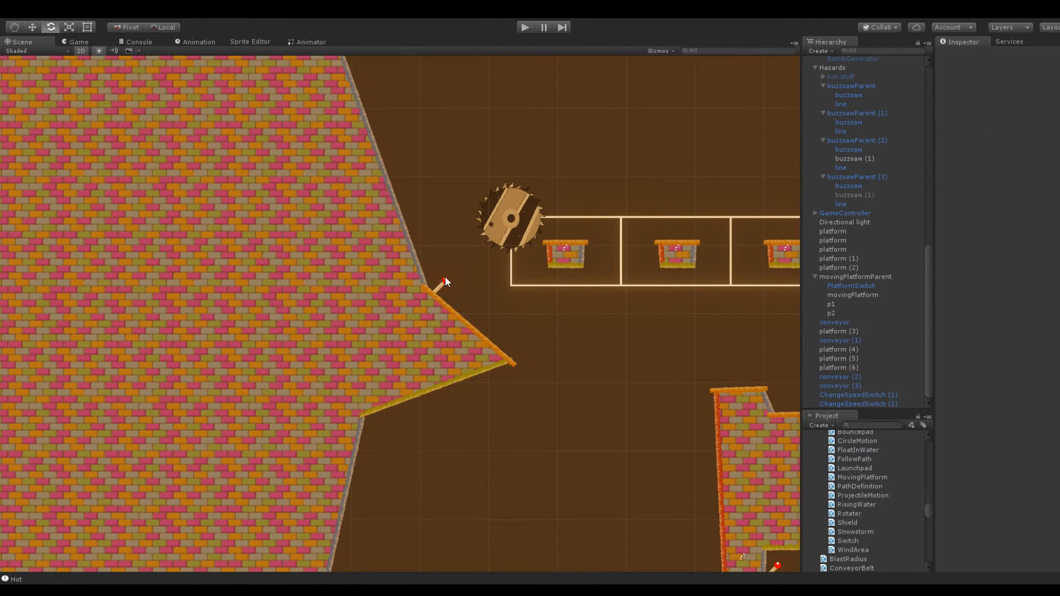
click(643, 349)
click(502, 363)
drag(507, 363, 635, 392)
Square off the ledge's pointed tip with a short upright end and a flat underside
scroll(635, 392, down, 3)
middle_drag(628, 464, 619, 305)
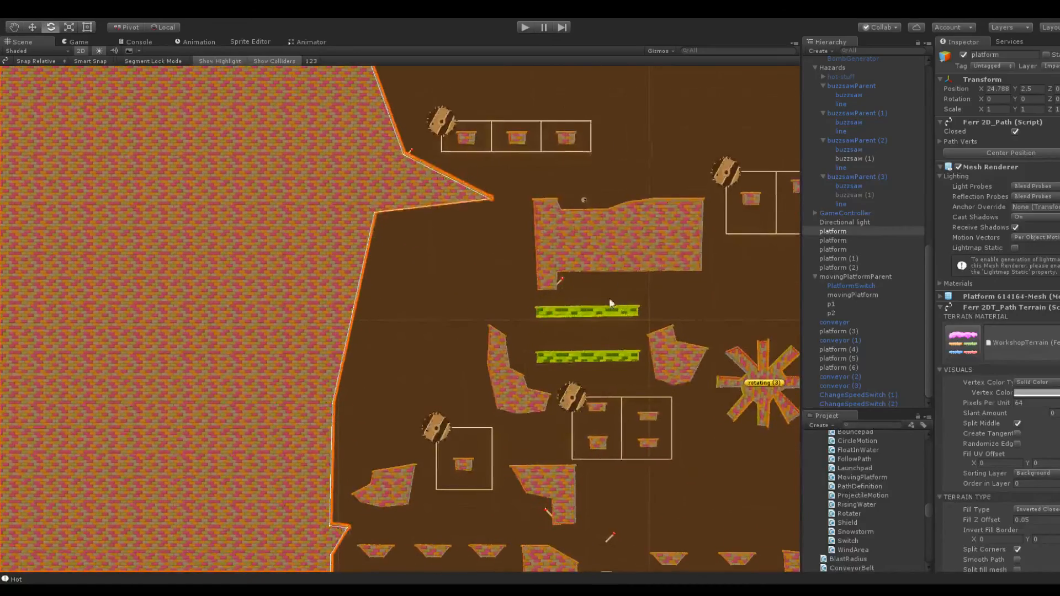
click(473, 250)
middle_drag(501, 229, 473, 344)
scroll(473, 353, up, 5)
click(509, 348)
drag(500, 351, 597, 388)
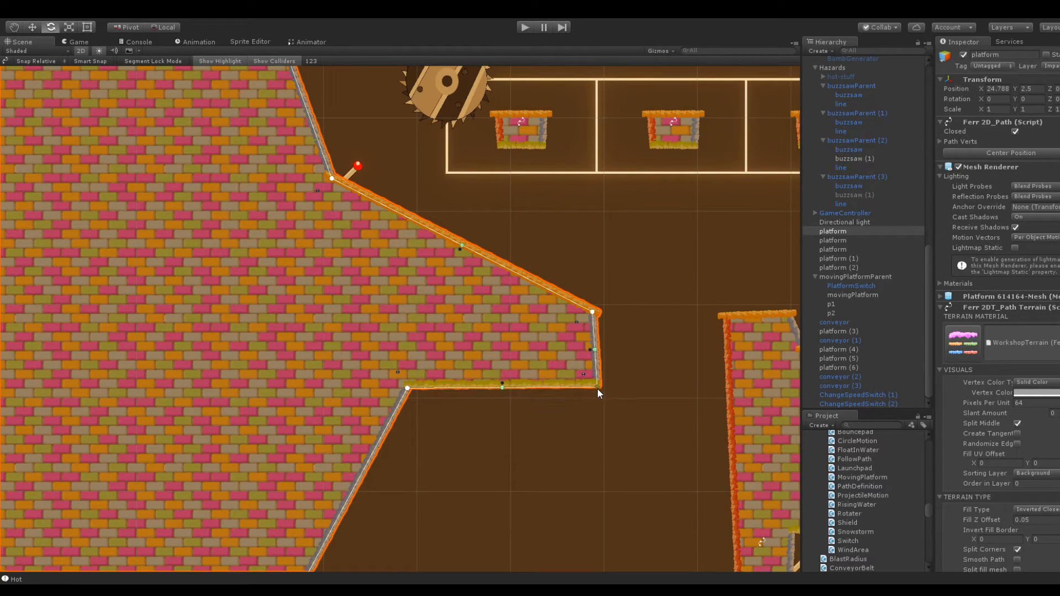
Pull the ledge's inner corner back behind the switch and add a small step with a steep drop below it
click(522, 247)
scroll(484, 216, up, 1)
scroll(499, 227, down, 9)
middle_drag(423, 209, 469, 364)
click(407, 387)
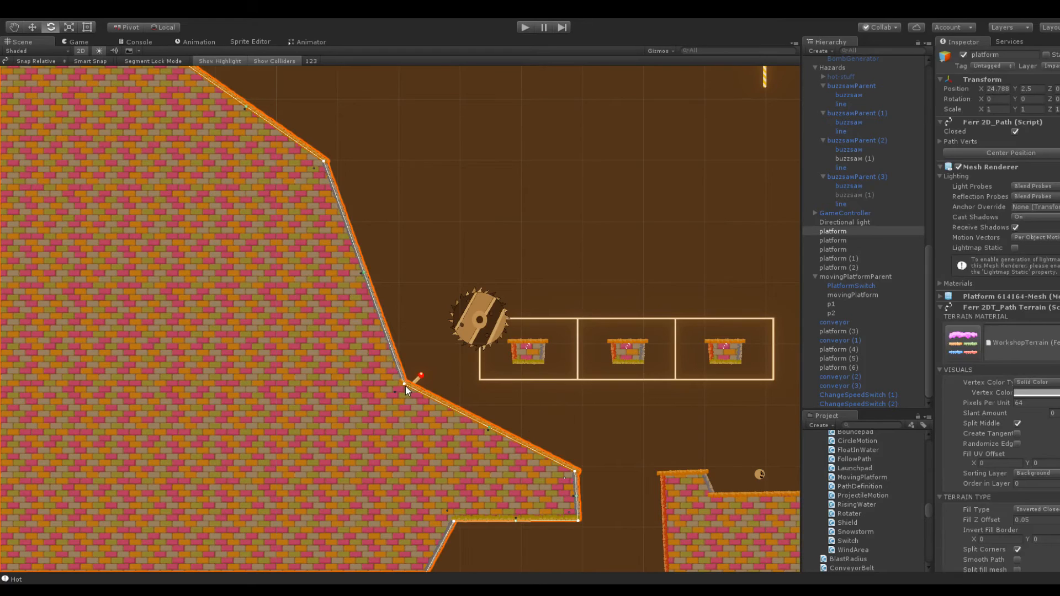
drag(406, 387, 411, 427)
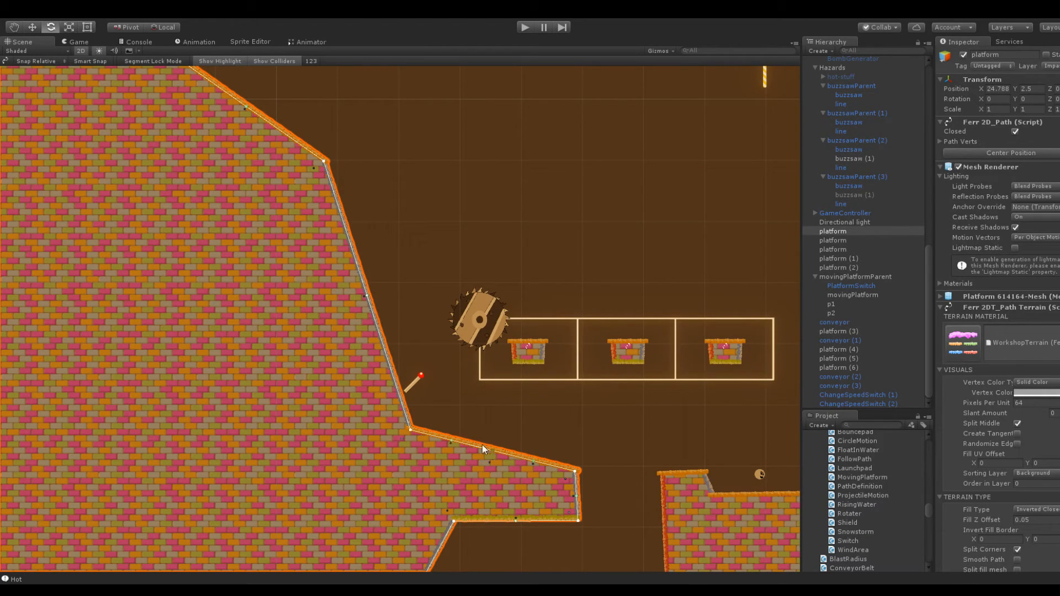
drag(411, 426, 388, 374)
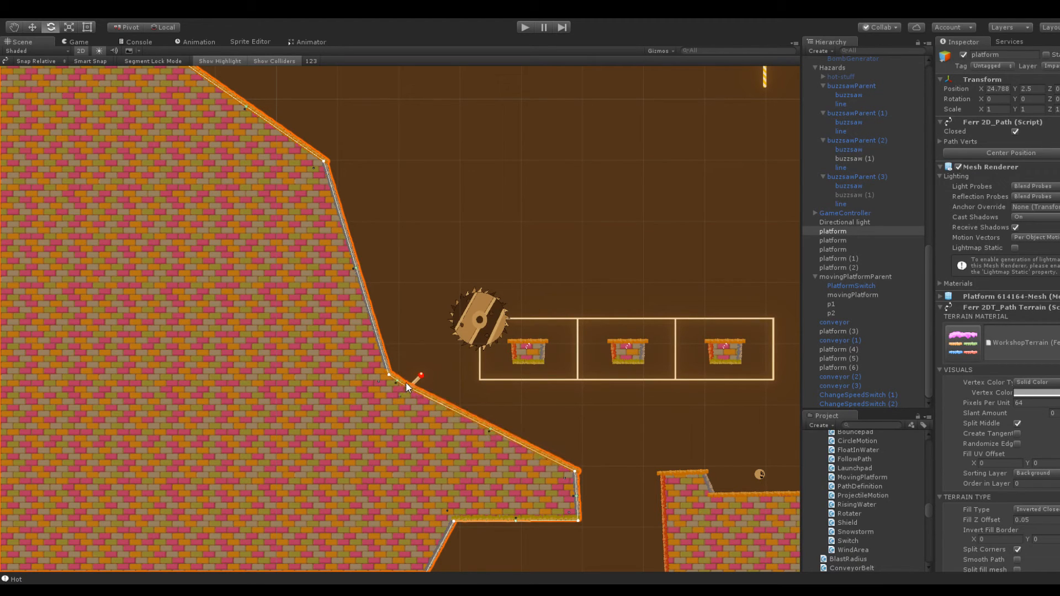
drag(494, 428, 478, 451)
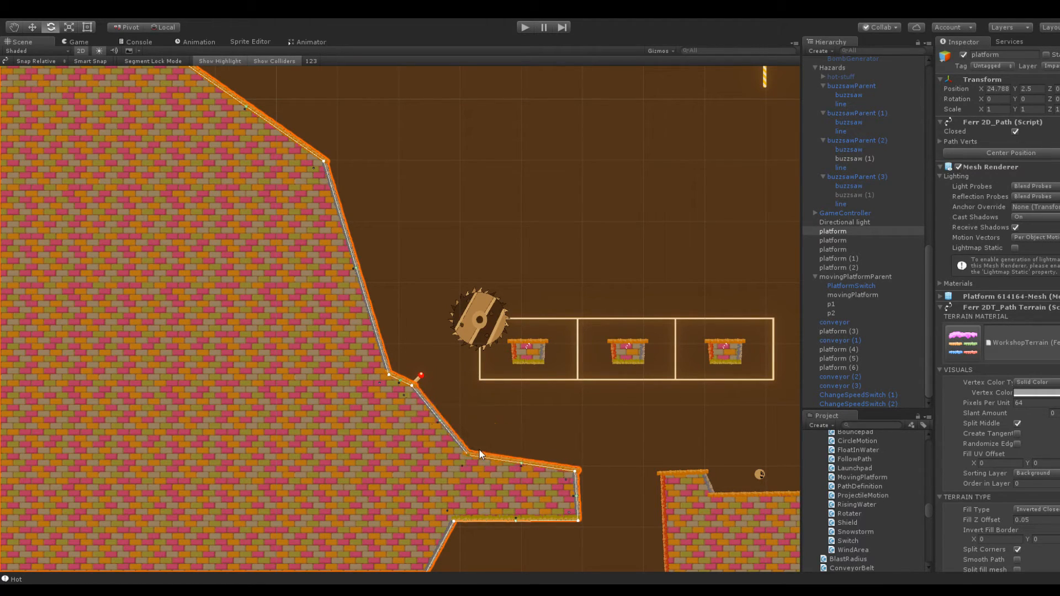
drag(428, 383, 432, 384)
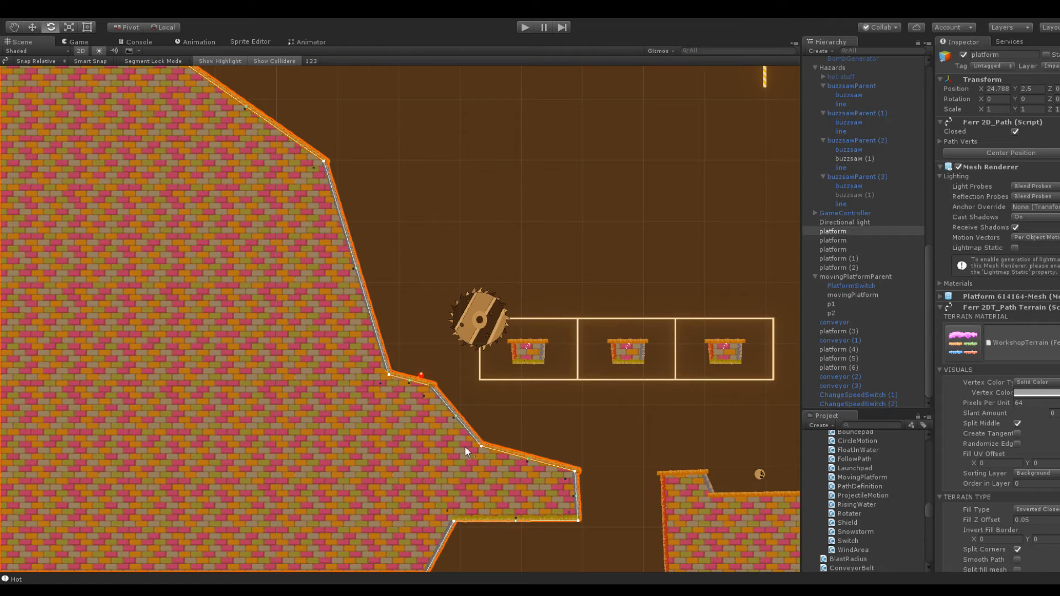
Pull the step's corners back toward the wall so its drop becomes an upright face beside the switch
scroll(465, 397, up, 5)
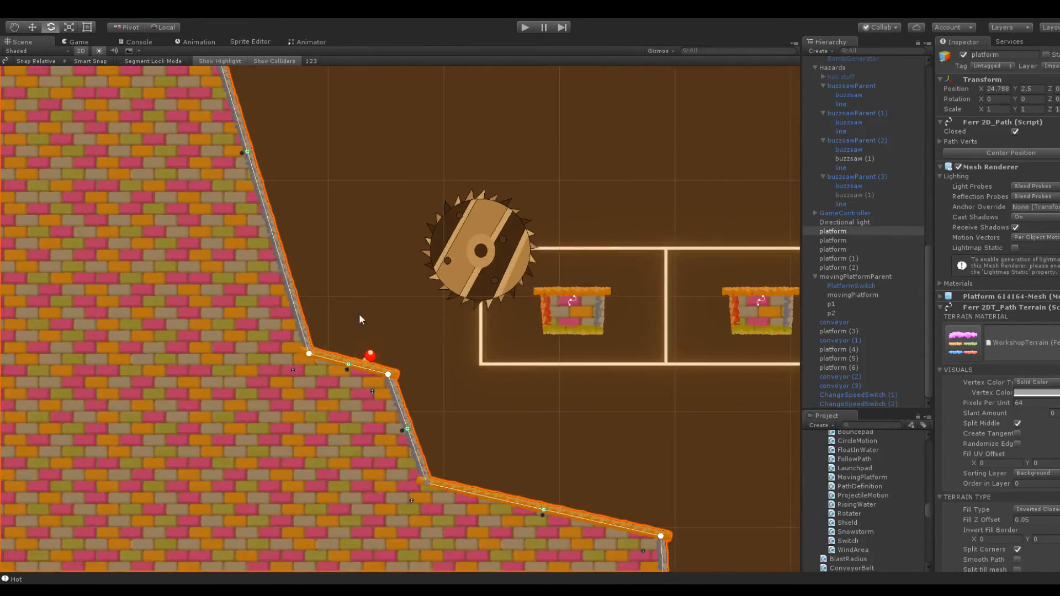
drag(310, 354, 286, 321)
drag(388, 374, 338, 360)
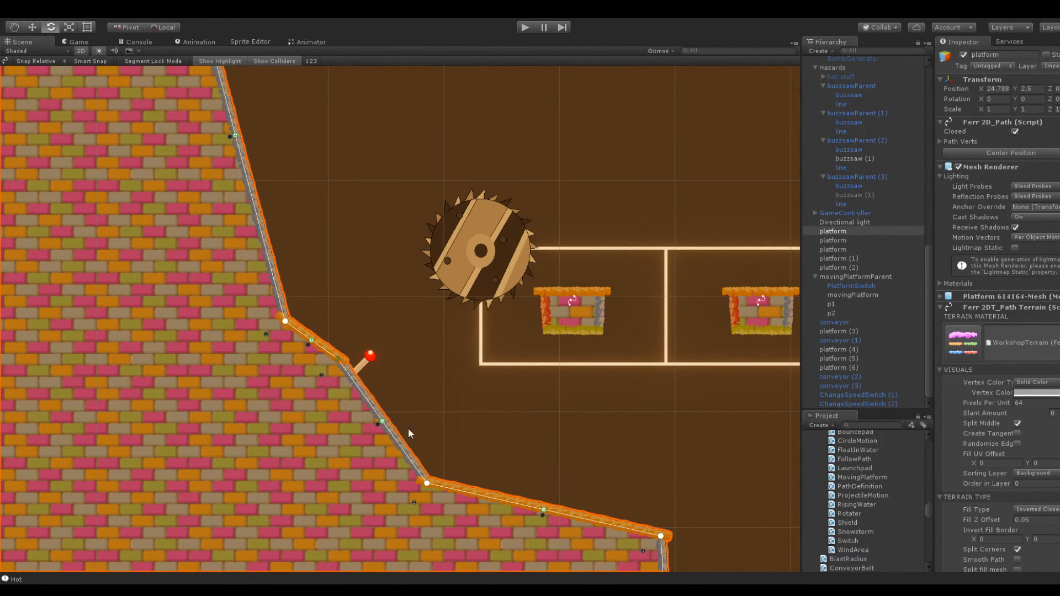
drag(427, 483, 348, 462)
Lower ChangeSpeedSwitch (2) to Y 148.2, against the step's upright face
click(358, 367)
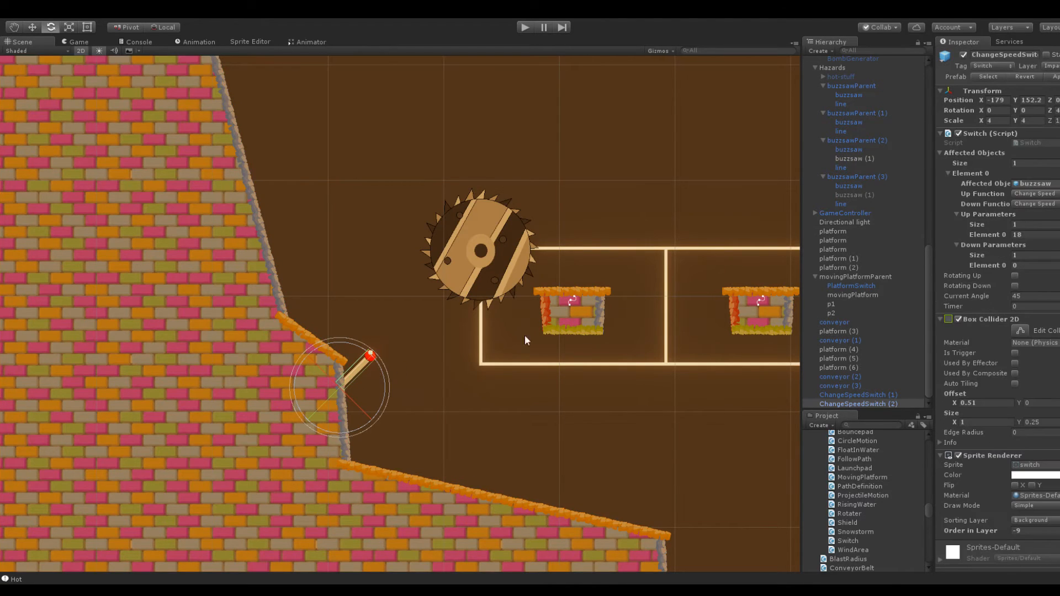
drag(1014, 100, 1006, 105)
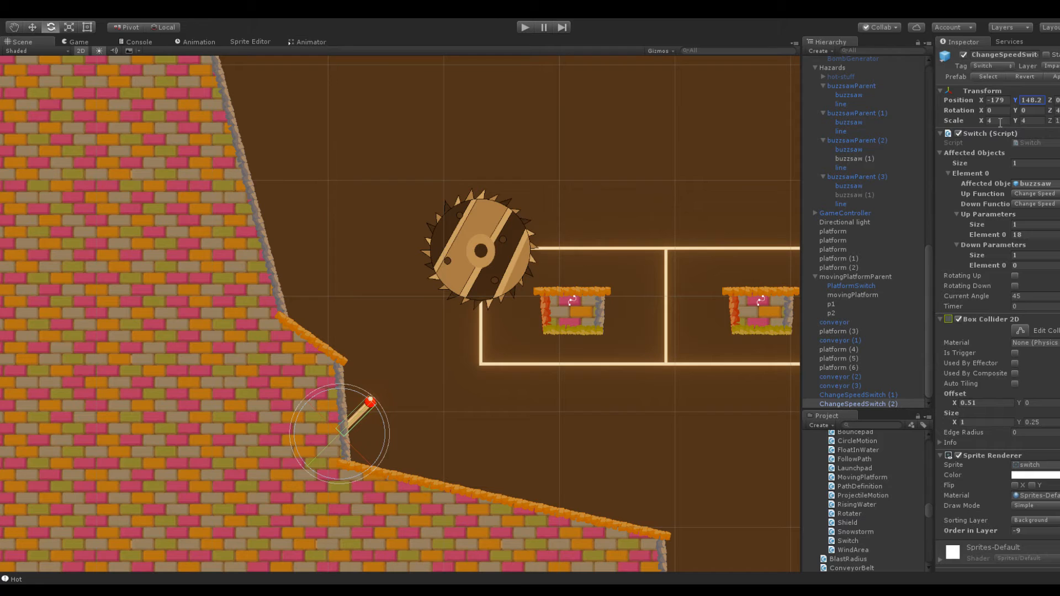
middle_drag(604, 281, 570, 298)
key(e)
Pull the wall corner above the step inward to form a nearly flat shelf beside an upright wall
click(218, 349)
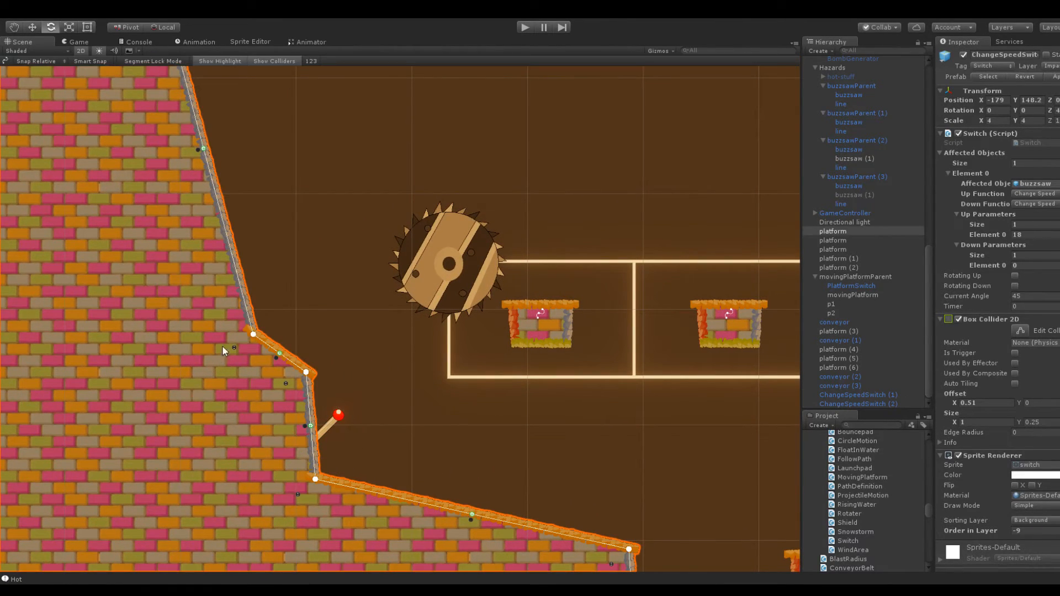
drag(251, 331, 166, 362)
click(322, 342)
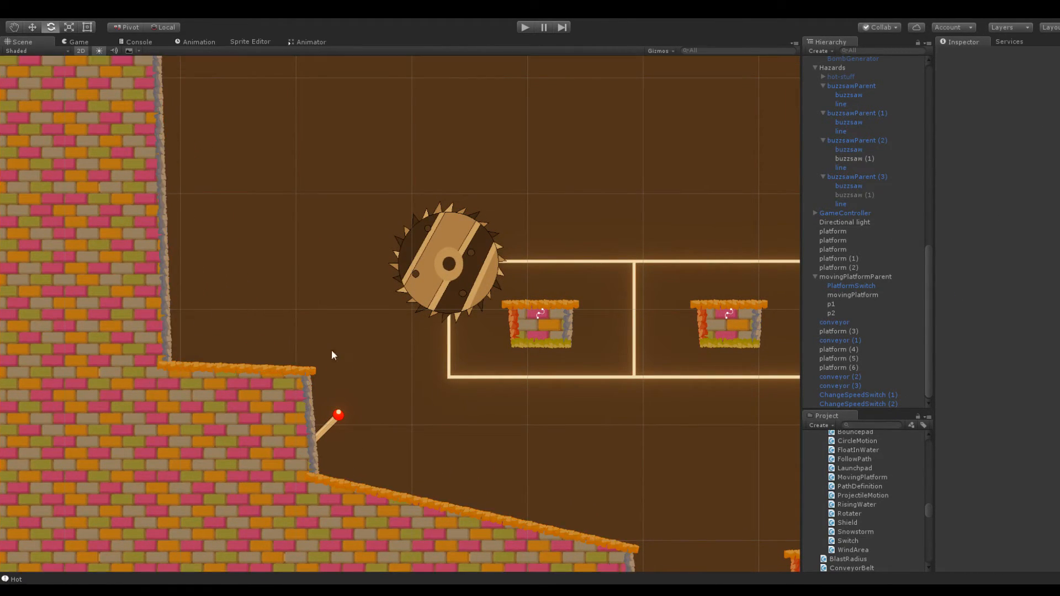
Move ChangeSpeedSwitch (2) onto the upright wall above the shelf, at about X -191 and Y 161.1
click(330, 428)
click(329, 429)
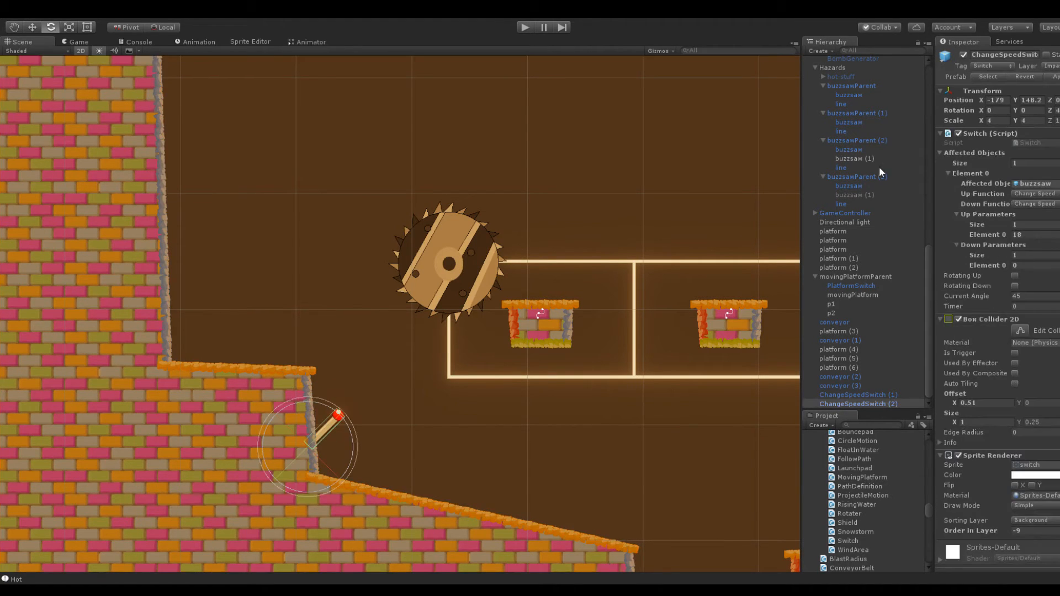
mouse_move(975, 103)
mouse_down()
mouse_move(964, 104)
mouse_move(1039, 111)
mouse_move(975, 99)
mouse_up()
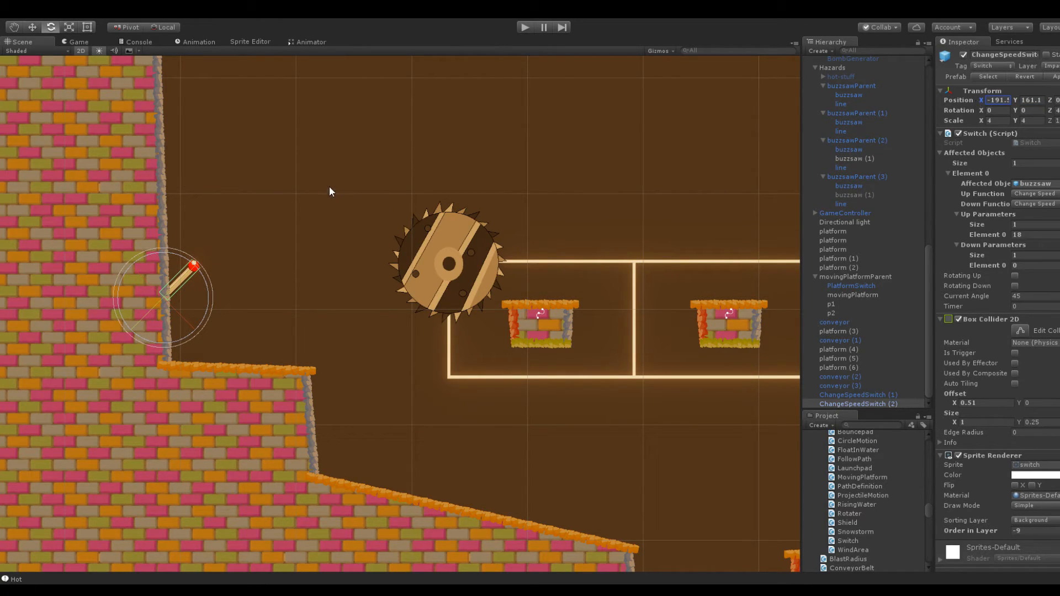
Widen the shelf toward the buzzsaw track by moving its outer corner and the corner below it outward
click(333, 413)
click(300, 414)
drag(309, 370, 379, 371)
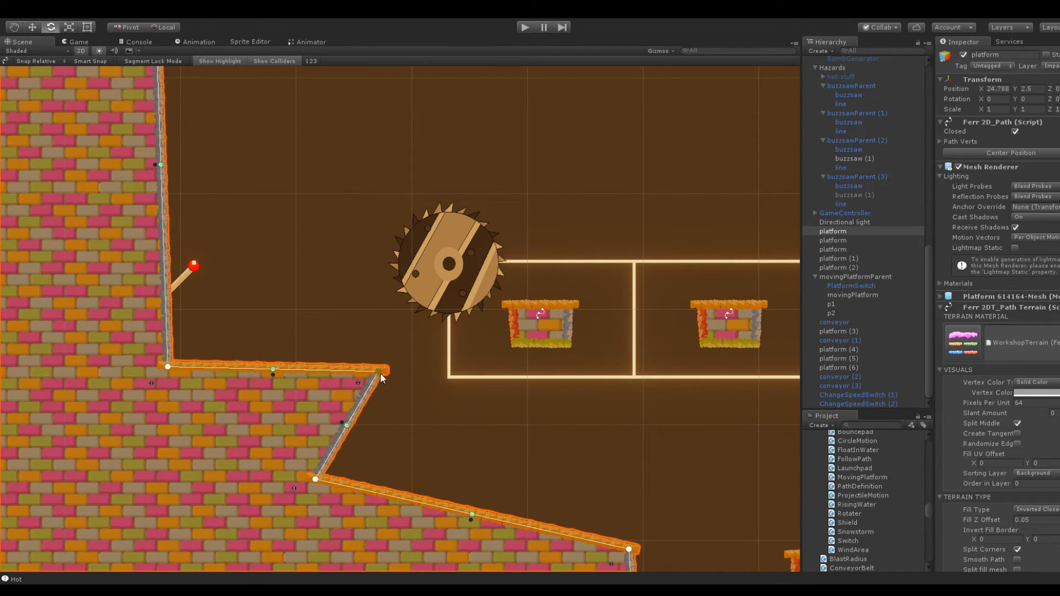
drag(313, 474, 363, 482)
drag(383, 377, 354, 372)
middle_drag(434, 399, 409, 335)
scroll(419, 369, up, 1)
click(421, 369)
scroll(426, 356, down, 11)
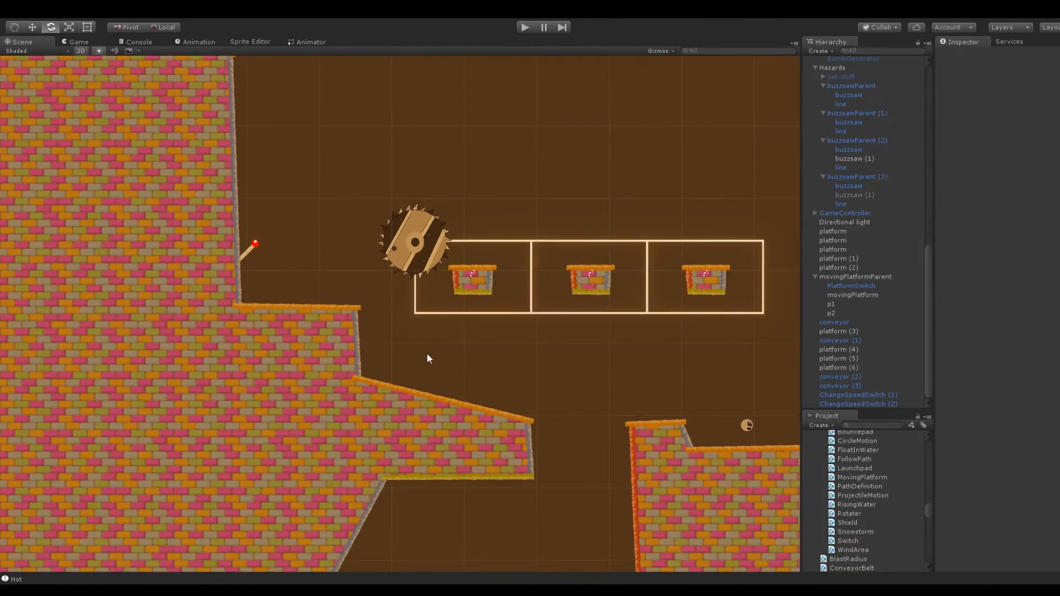
Raise the outer wall's upper corner above the switch to lengthen the upright wall section
click(369, 401)
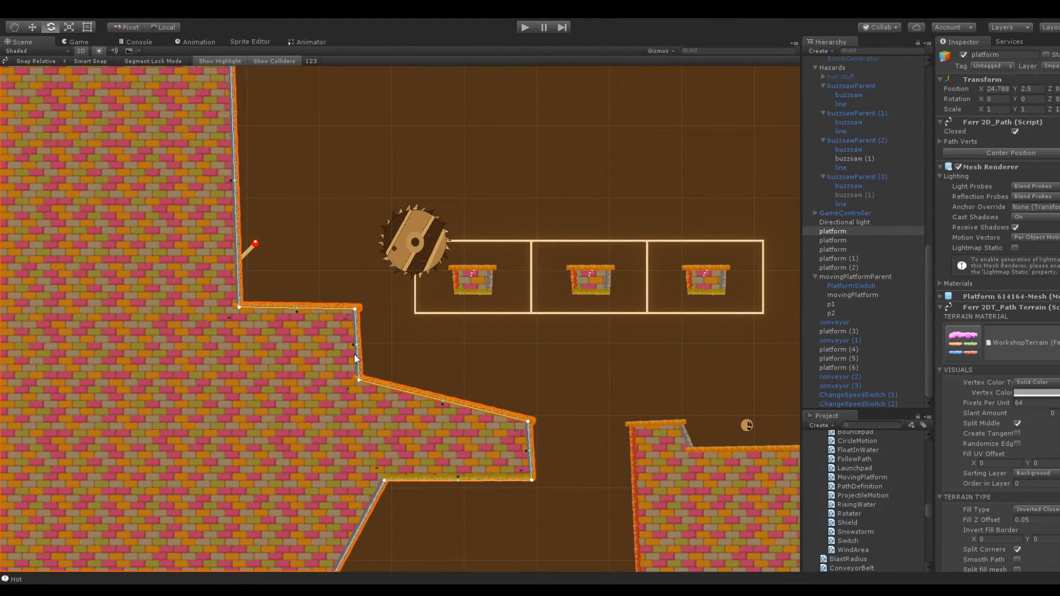
scroll(431, 265, down, 10)
click(442, 243)
middle_drag(450, 223, 486, 311)
scroll(363, 222, up, 5)
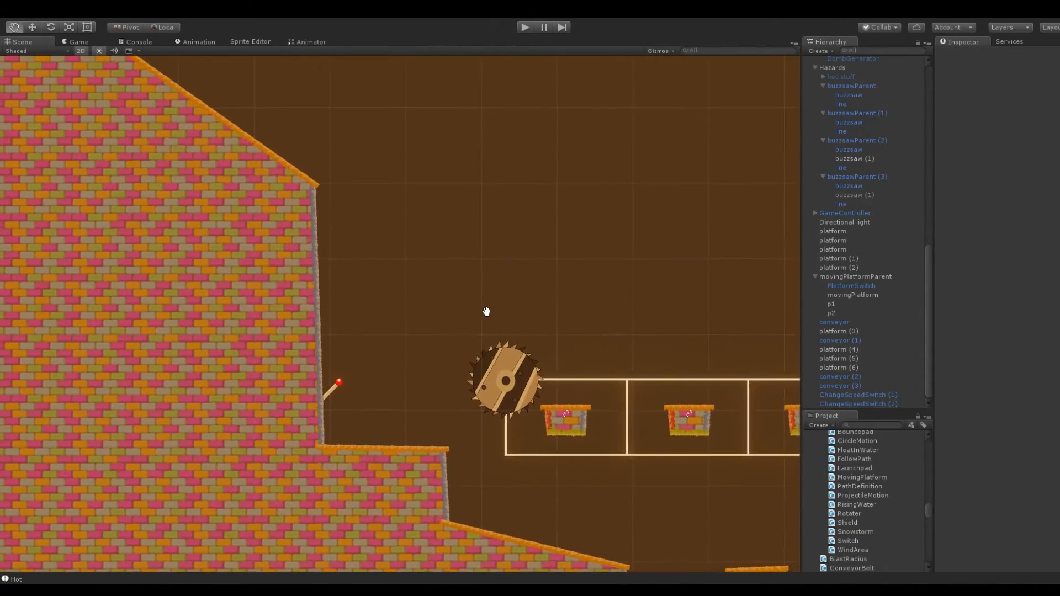
click(311, 186)
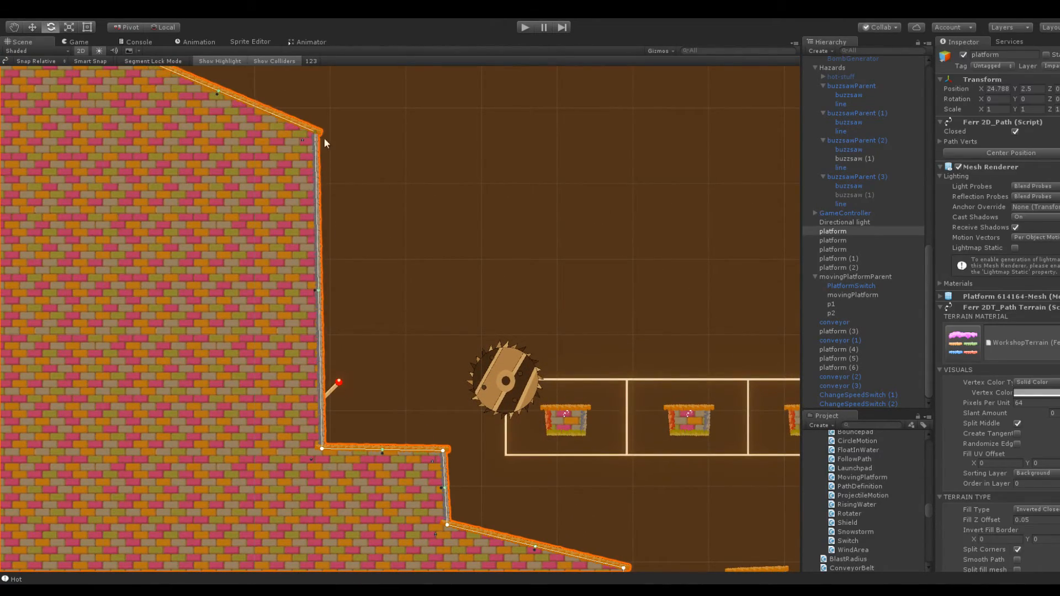
Examine the layout around the upper buzzsaw track, the reshaped wall and the open space above them
click(464, 329)
scroll(466, 331, down, 12)
scroll(469, 326, up, 7)
middle_drag(531, 275, 426, 272)
scroll(424, 288, up, 3)
middle_drag(497, 264, 403, 267)
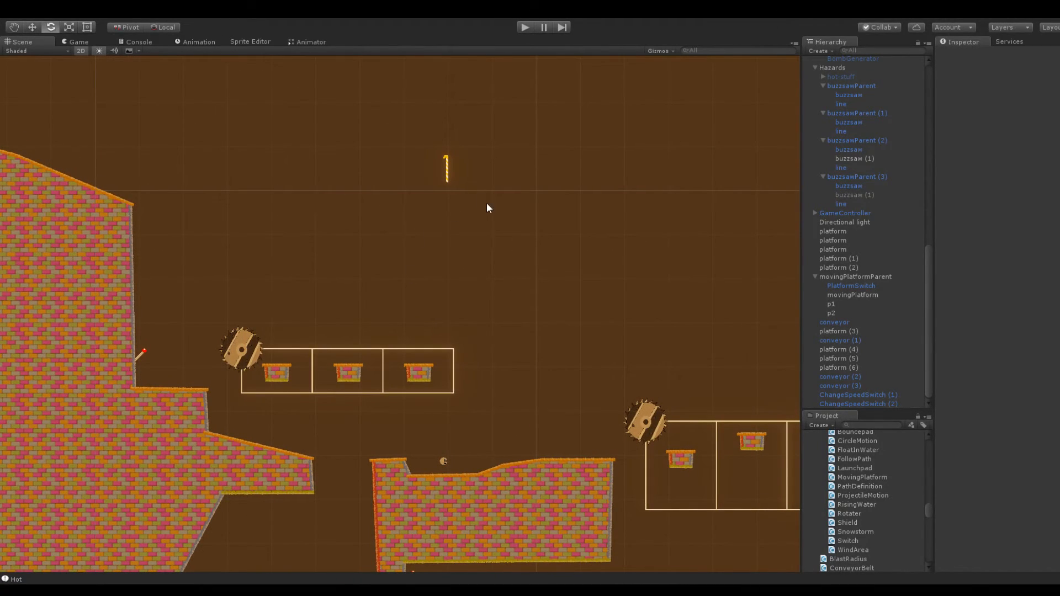
middle_drag(392, 224, 425, 247)
scroll(425, 247, down, 1)
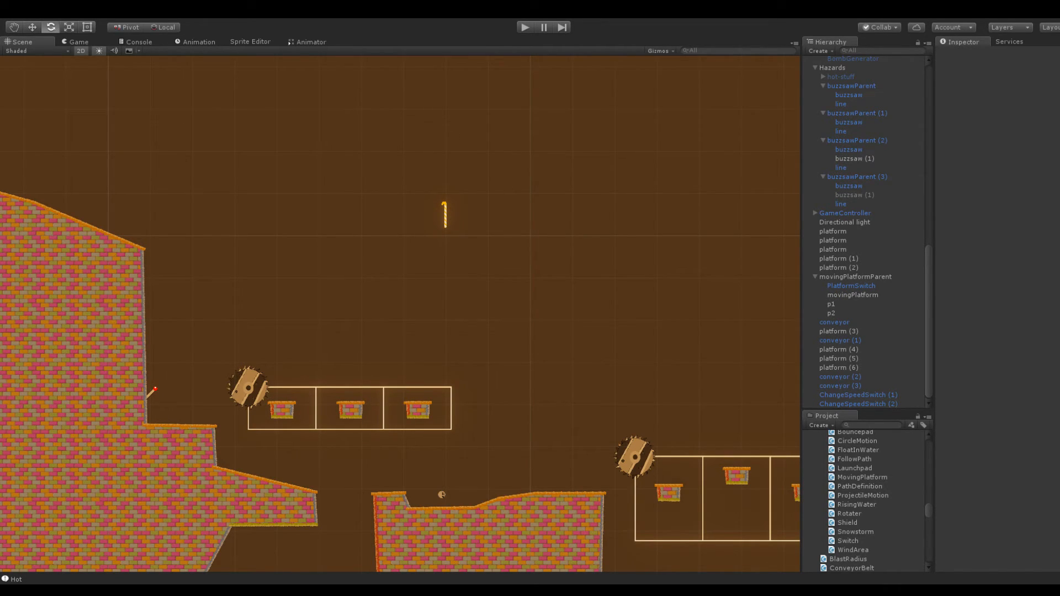
middle_drag(189, 275, 192, 193)
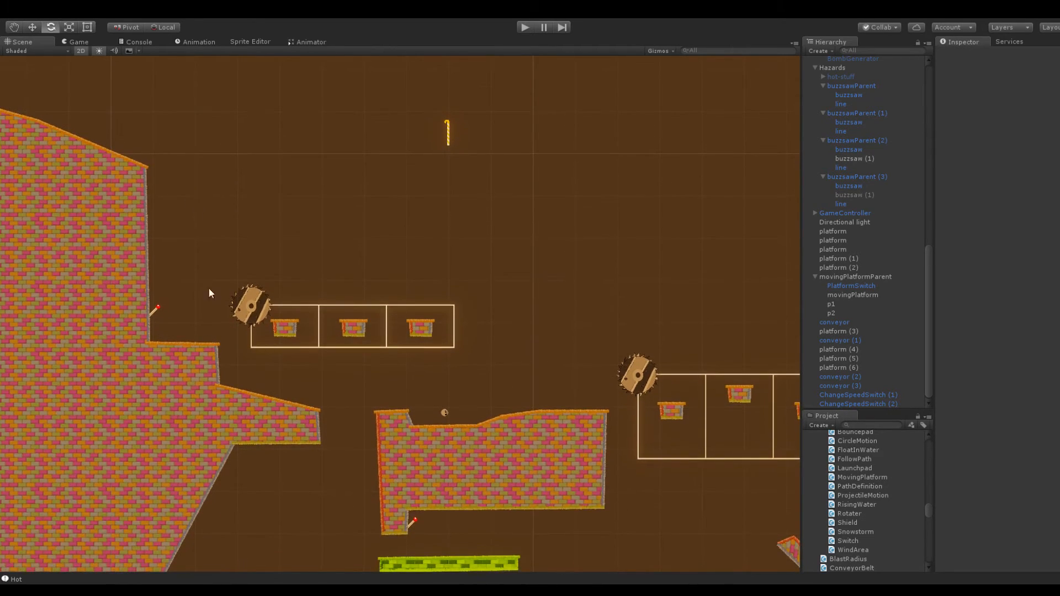
scroll(224, 237, up, 5)
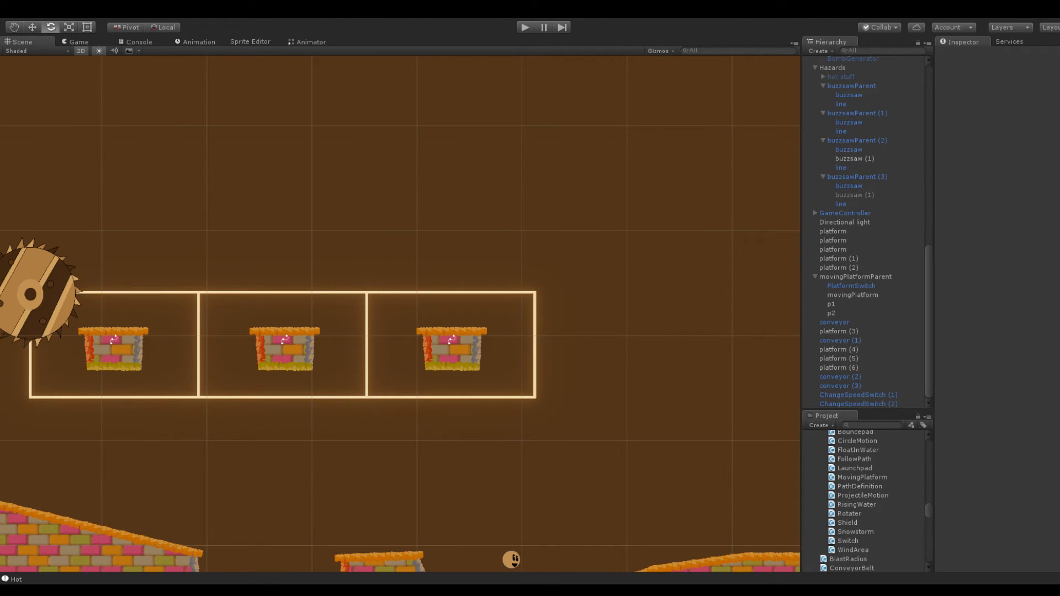
Duplicate the small platform in the last cell of the upper buzzsaw track and move the copy to X -96.1, Y 169
scroll(210, 287, down, 1)
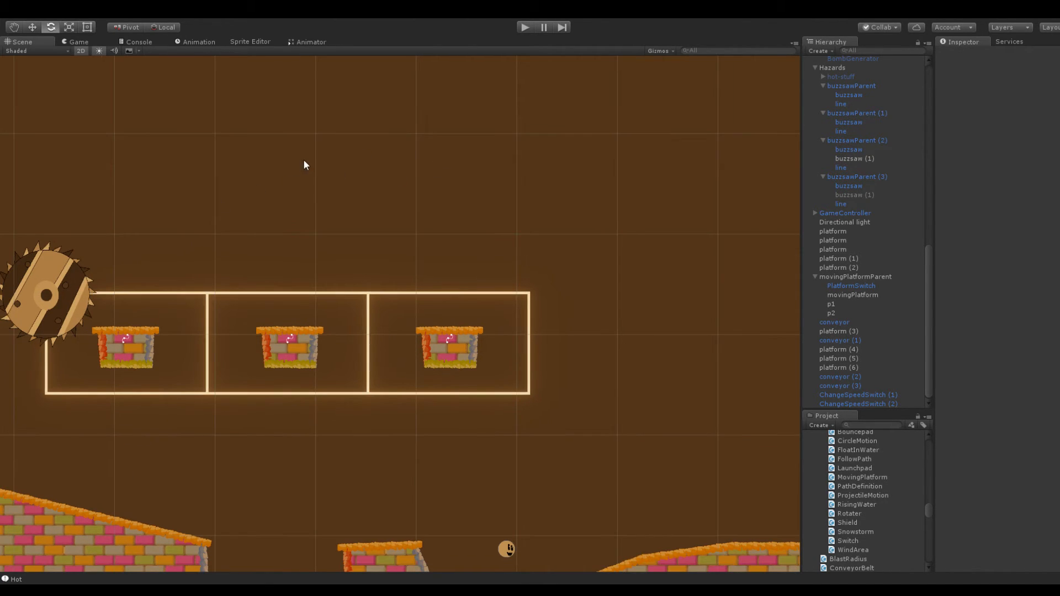
middle_drag(305, 166, 546, 154)
middle_drag(301, 111, 362, 101)
scroll(366, 228, down, 2)
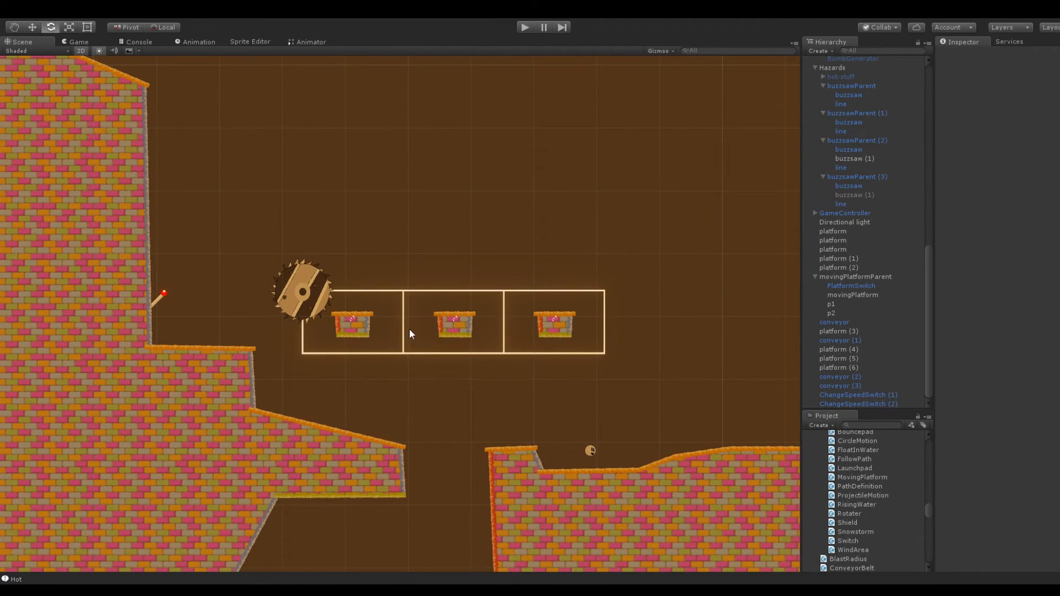
click(557, 323)
middle_drag(714, 262, 505, 241)
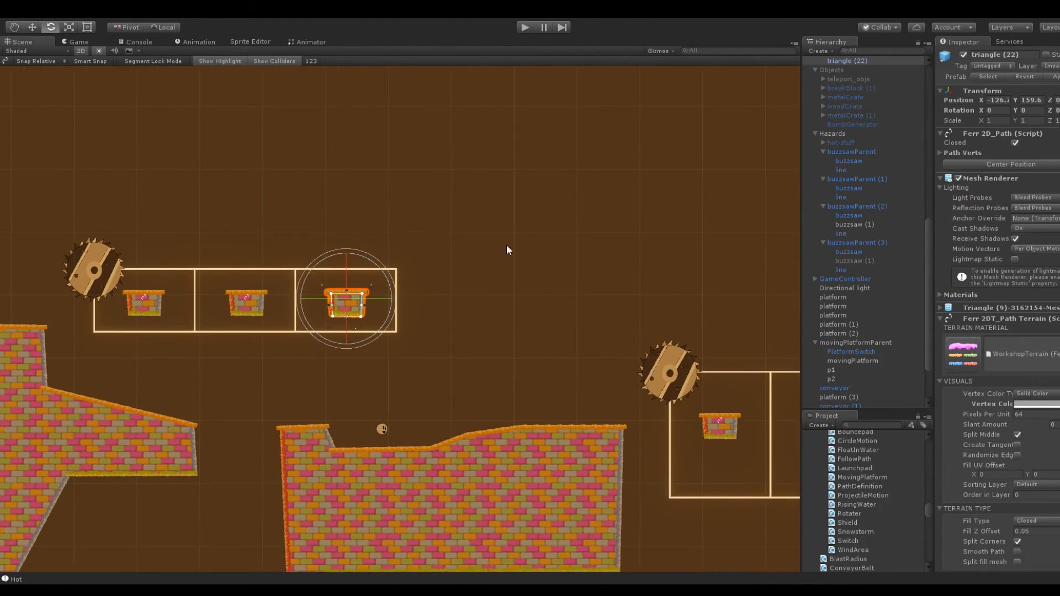
click(852, 62)
key(ctrl+d)
drag(981, 100, 1031, 110)
middle_drag(649, 154, 547, 216)
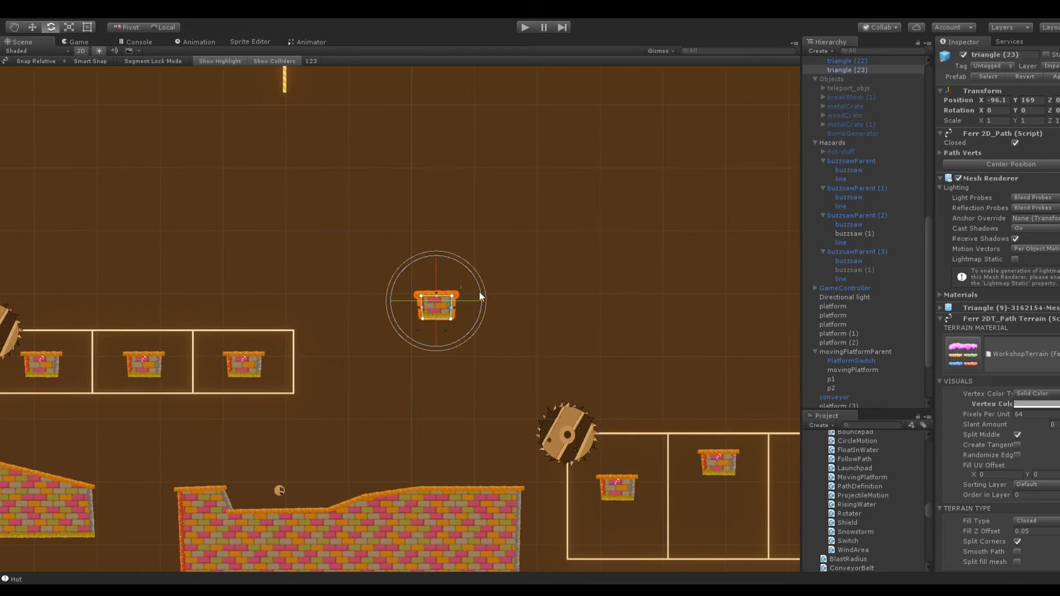
Stretch the copied platform into a long slab by moving its two corners farthest from the upper buzzsaw track outward
drag(451, 295, 655, 291)
drag(451, 319, 673, 323)
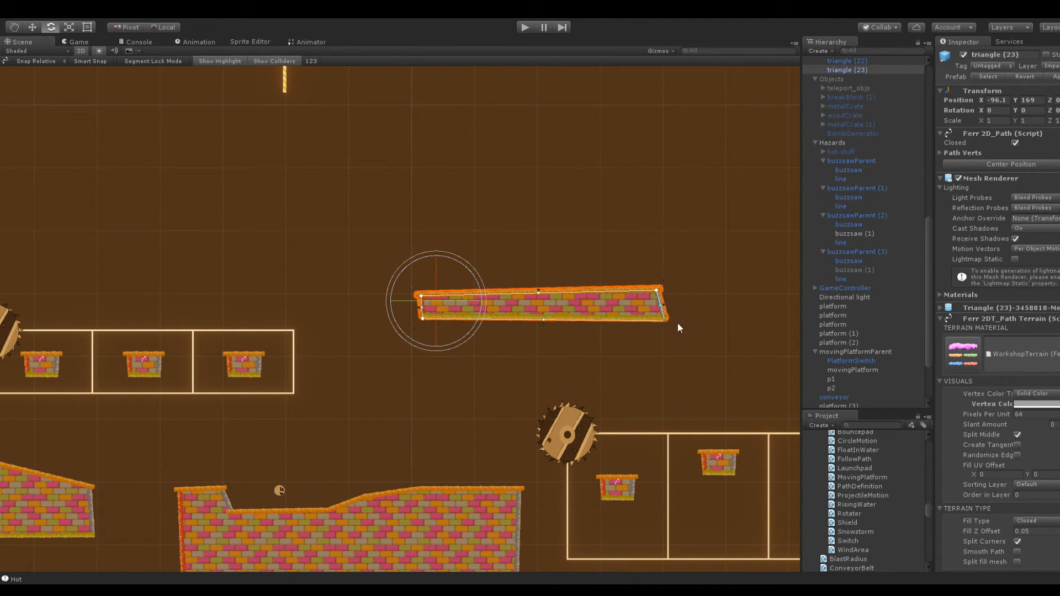
scroll(480, 242, down, 3)
scroll(486, 248, up, 5)
scroll(490, 240, up, 1)
Taper the slab's end facing the upper buzzsaw track into a slope by moving its upper and lower corners outward and down
drag(427, 290, 319, 342)
drag(429, 320, 412, 353)
drag(319, 344, 317, 350)
click(455, 326)
click(455, 327)
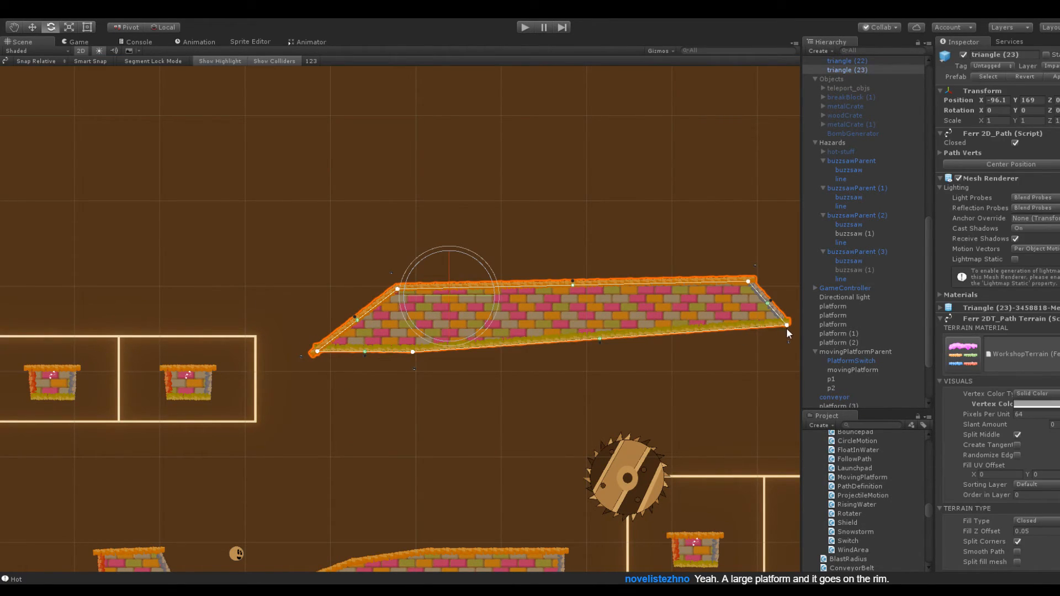
Shorten the slab by moving both far-end corners inward until that end forms an upright edge
drag(787, 327, 790, 347)
click(680, 214)
middle_drag(680, 213, 450, 189)
click(462, 272)
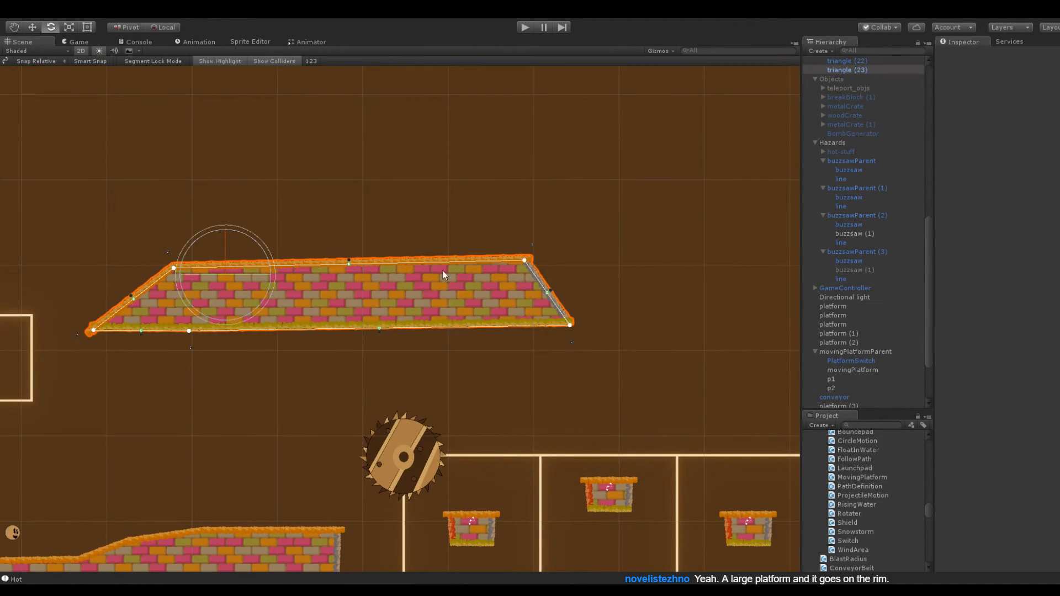
drag(526, 263, 483, 273)
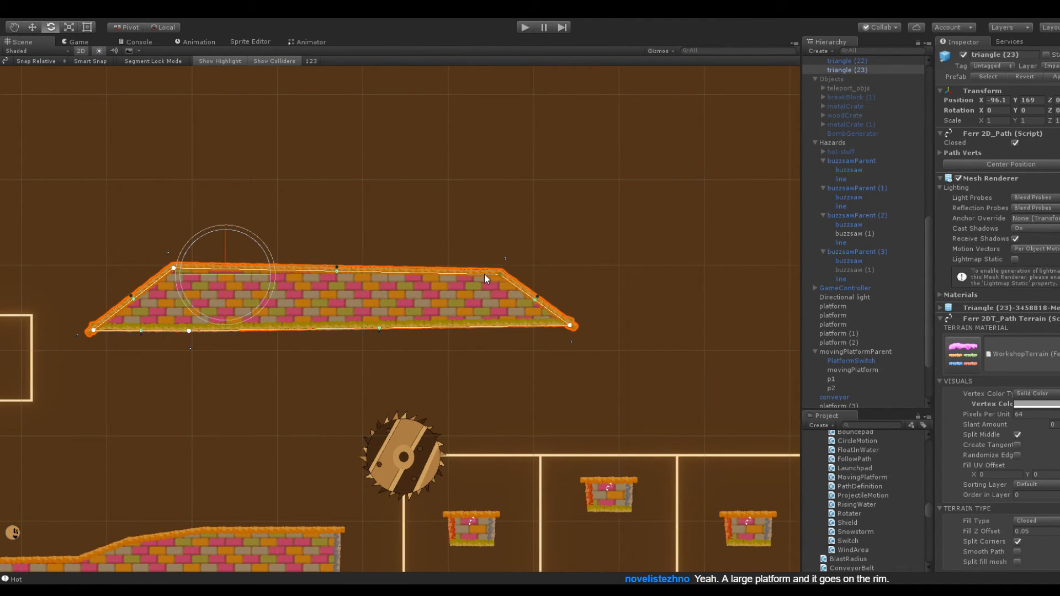
drag(570, 324, 482, 326)
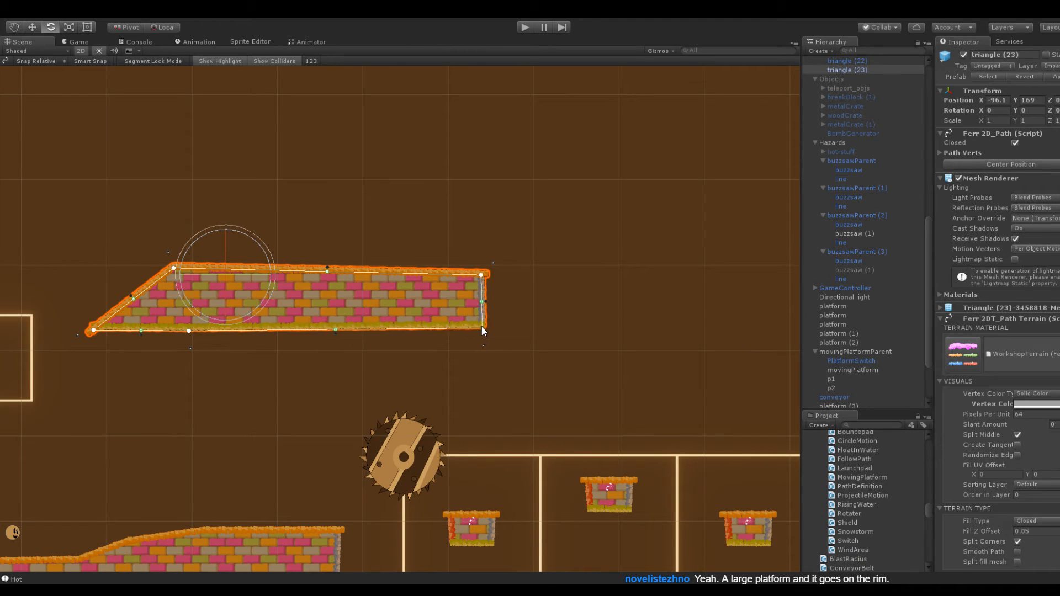
Raise the slab's far upper corner slightly to level its top edge
click(442, 245)
middle_drag(313, 227, 468, 215)
click(558, 271)
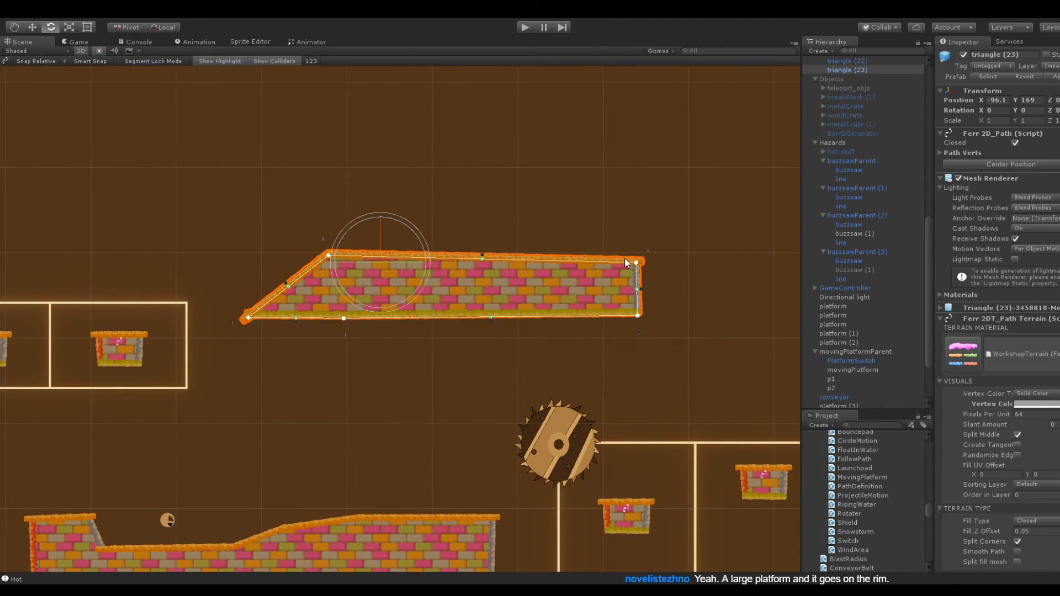
click(552, 217)
scroll(551, 217, down, 10)
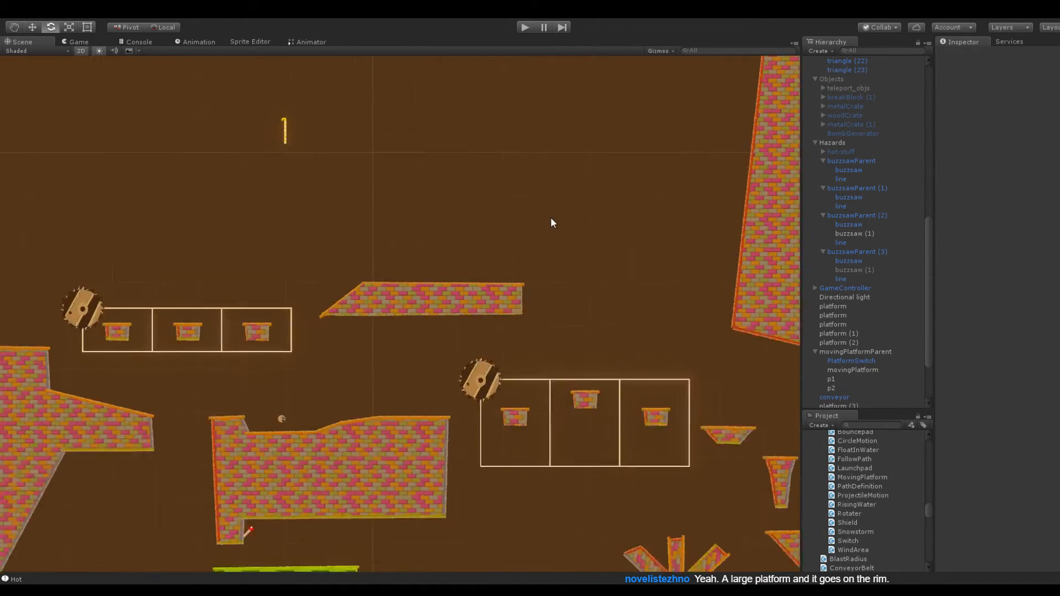
middle_drag(460, 167, 469, 221)
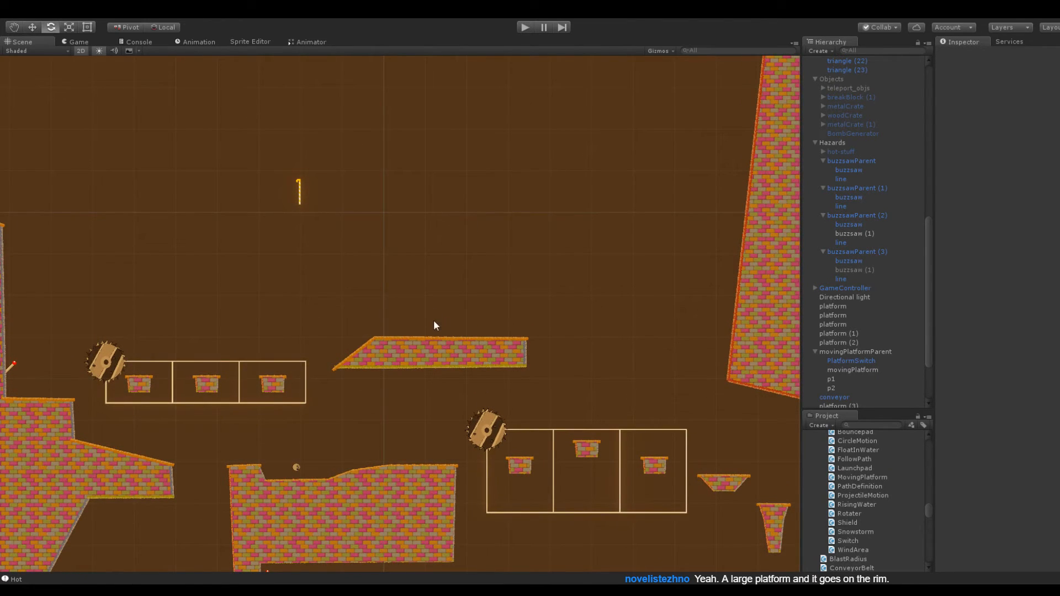
scroll(433, 320, up, 8)
click(484, 379)
drag(626, 359, 624, 352)
click(571, 318)
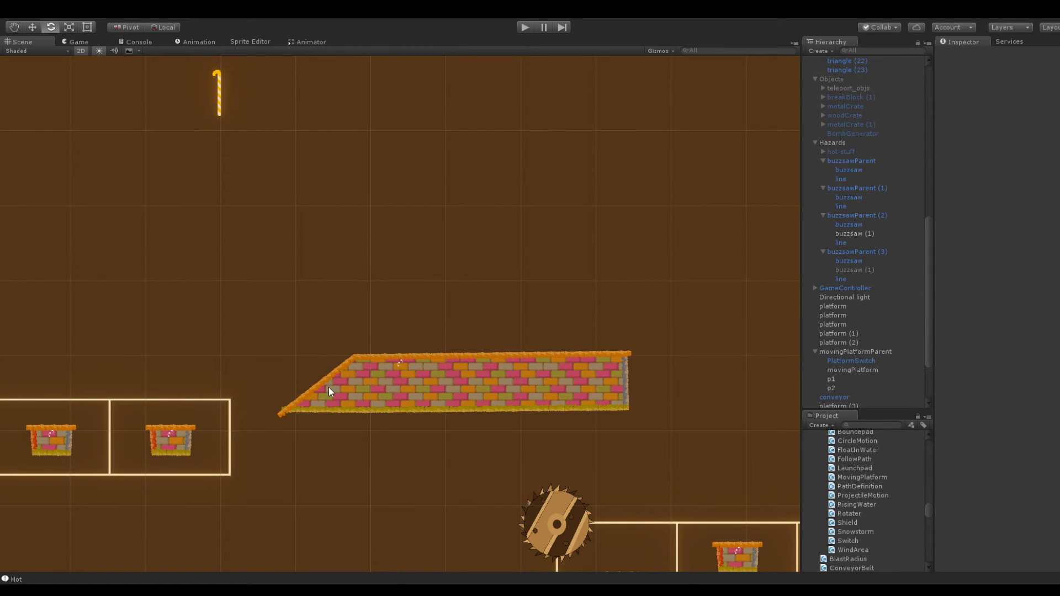
Duplicate the long sloped platform and move the copy up and farther from the upper track, to X -67.4, Y 187.4
click(440, 390)
click(869, 70)
key(ctrl+d)
mouse_move(1018, 99)
mouse_down()
mouse_move(1000, 109)
mouse_move(1015, 103)
mouse_up()
middle_drag(543, 159, 413, 158)
Lower the copy's two bottom corners to form a thicker block with a pointed end, and raise the block to Y 189.2
drag(455, 274, 448, 306)
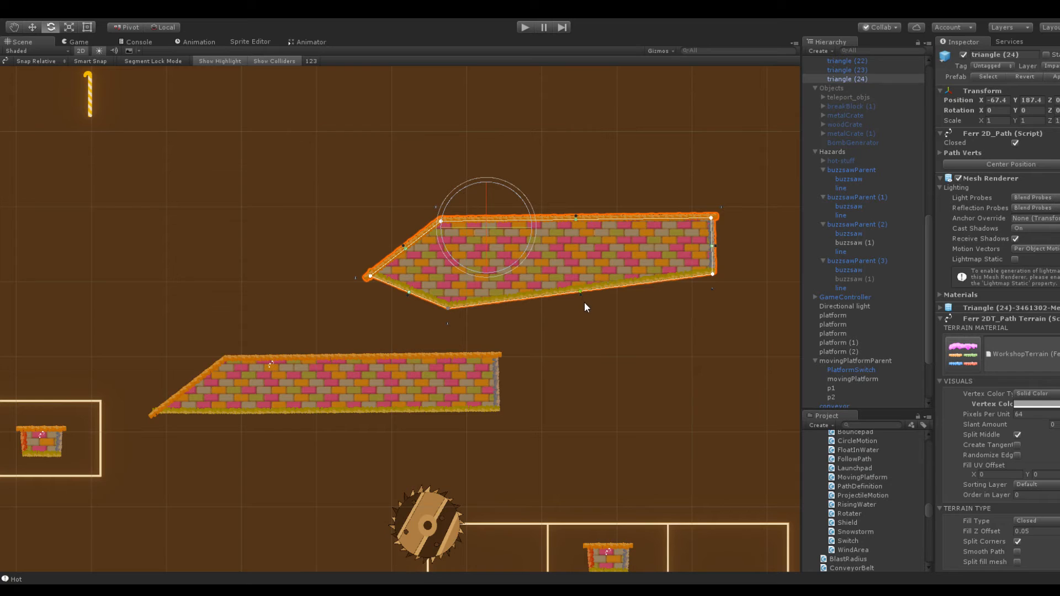
drag(715, 272, 714, 308)
click(641, 160)
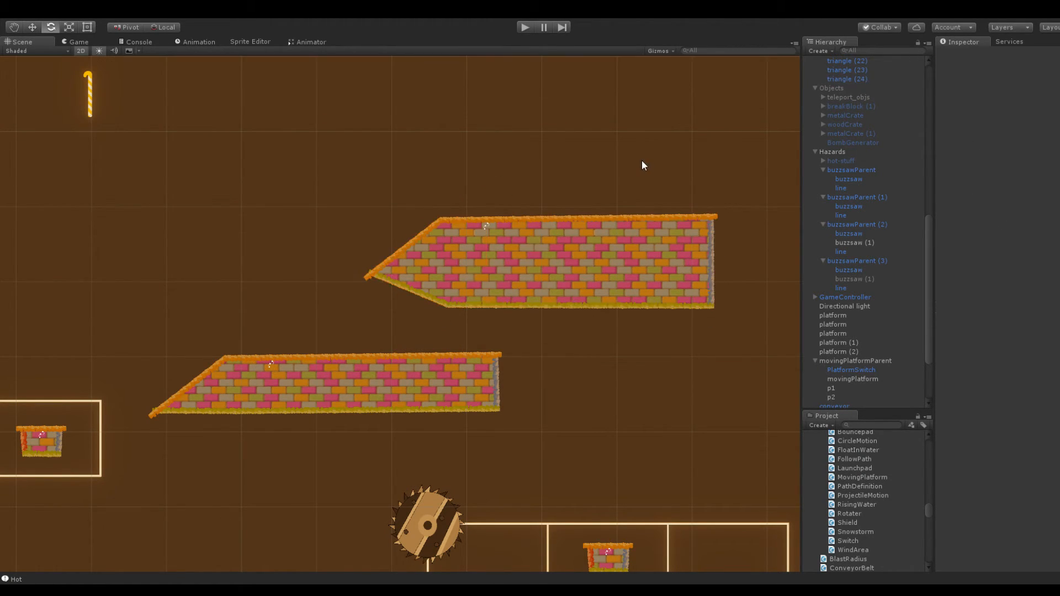
click(601, 238)
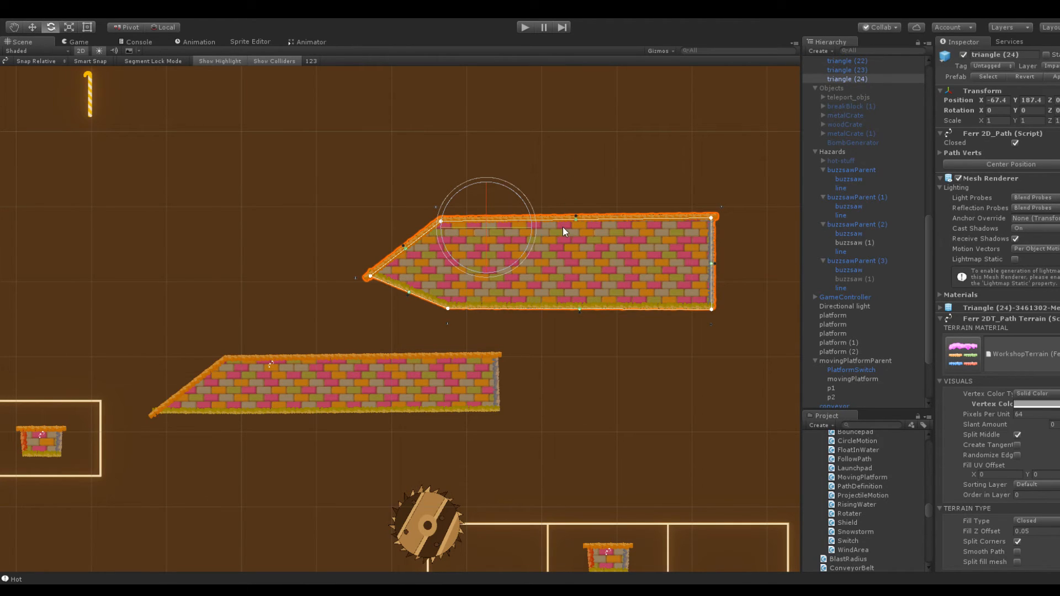
drag(1015, 100, 1019, 101)
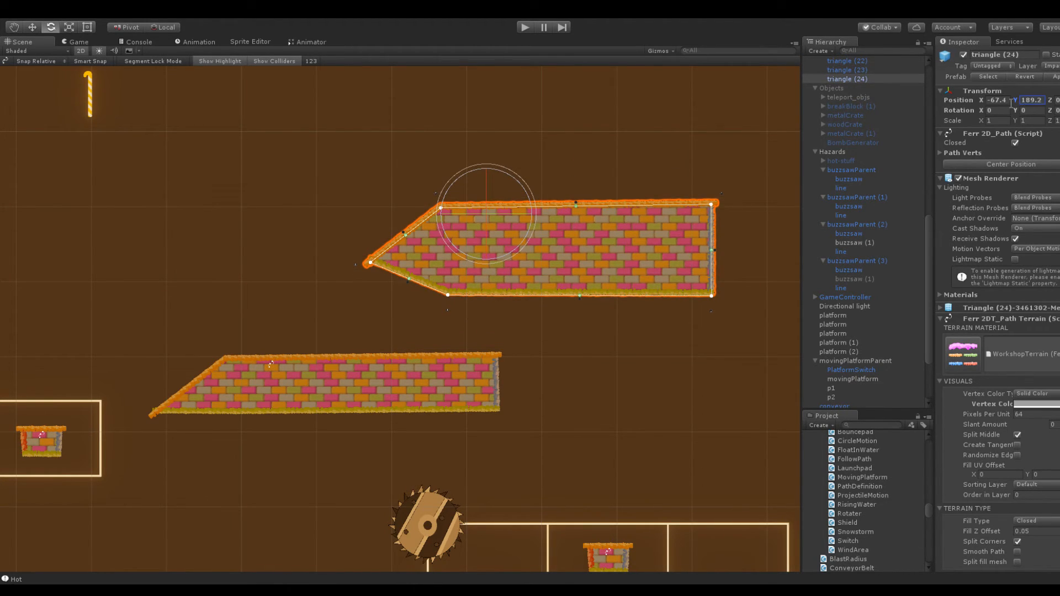
Duplicate the track's last small platform again and place the copy between the two long platforms at X -92.3, Y 178.3
click(454, 305)
key(q)
drag(307, 277, 544, 227)
key(e)
click(285, 406)
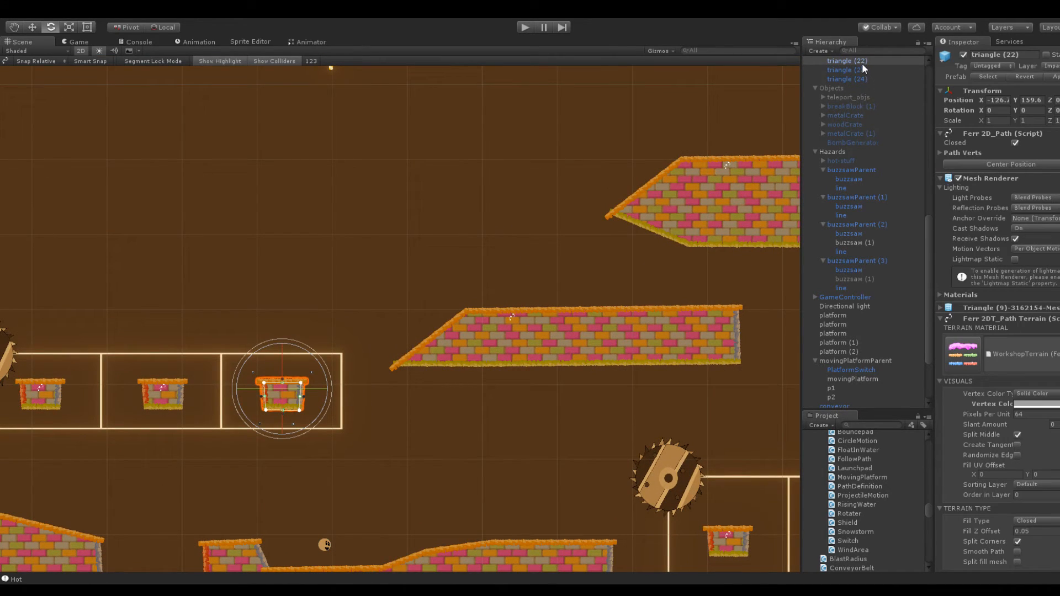
key(ctrl+d)
drag(1015, 99, 1042, 112)
drag(983, 99, 1015, 103)
text(179)
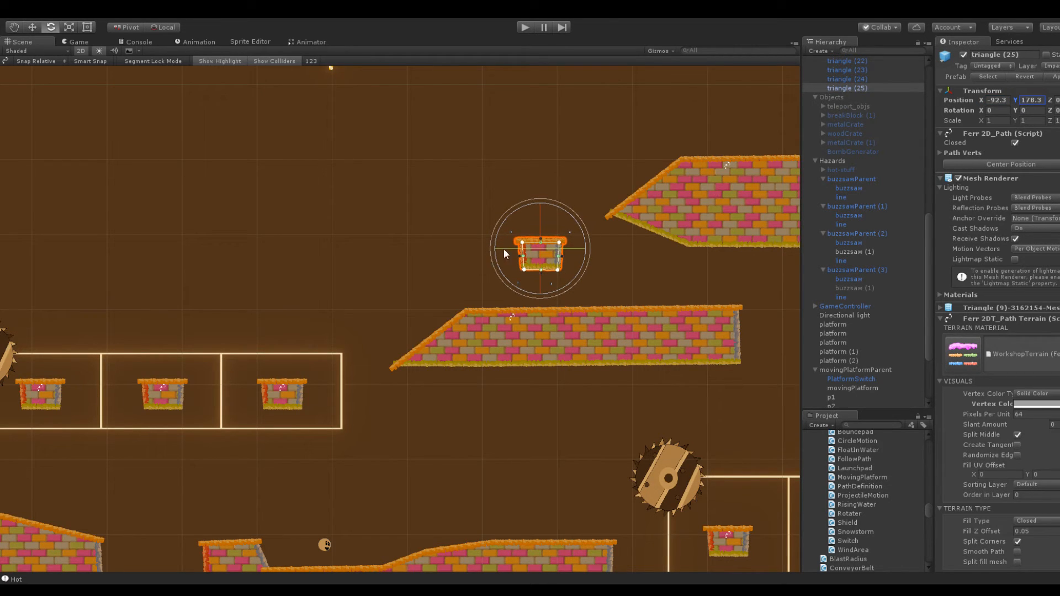
Make the new small platform thinner by raising its two bottom corners
scroll(600, 247, up, 6)
drag(639, 229, 638, 210)
drag(702, 229, 708, 215)
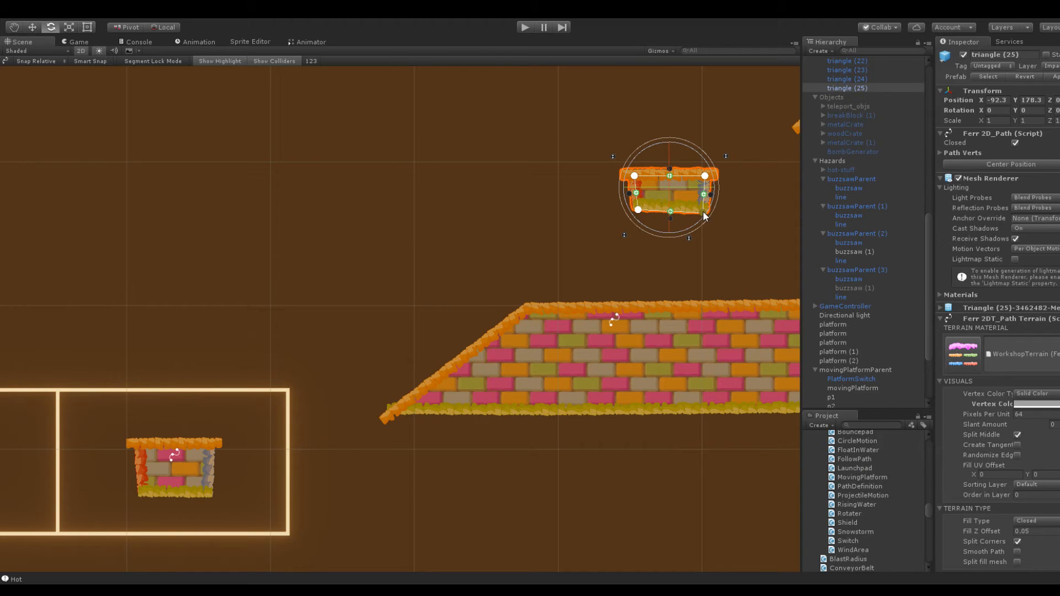
click(737, 233)
Duplicate buzzsawParent (3) and move the copy over the pointed block, with its position at X -97.9, Y 178.4
scroll(717, 248, down, 3)
middle_drag(618, 251, 406, 278)
scroll(478, 270, down, 10)
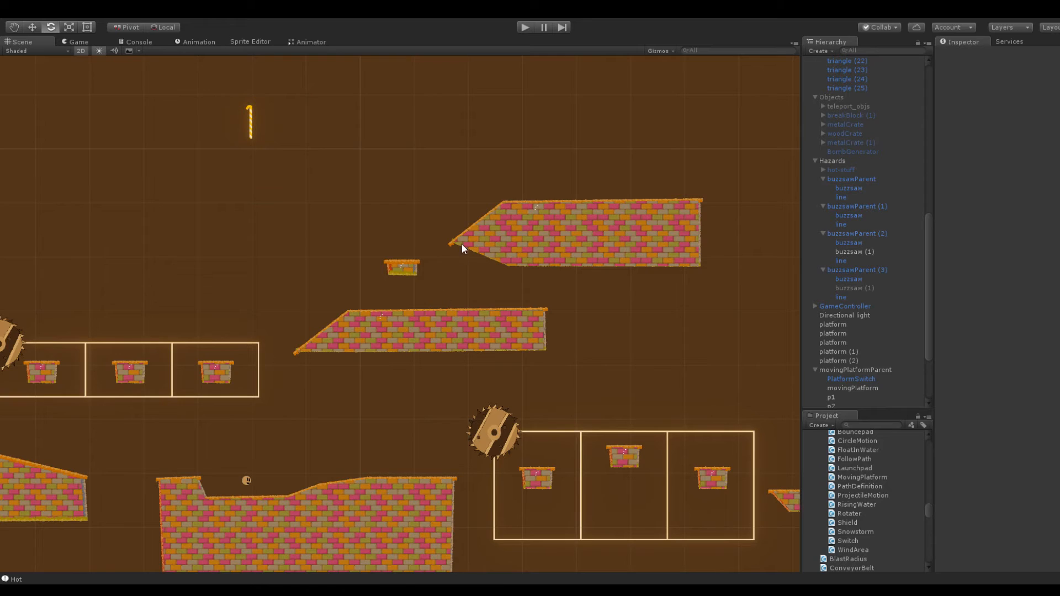
click(18, 342)
click(833, 270)
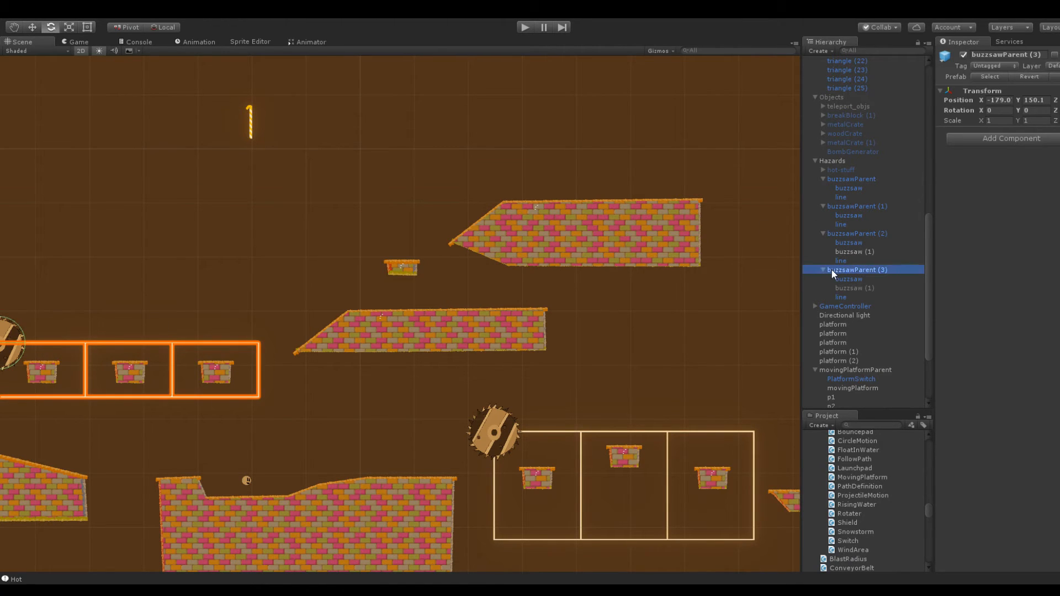
key(ctrl+d)
drag(980, 100, 1, 134)
drag(1017, 100, 1053, 111)
middle_drag(641, 90, 546, 160)
scroll(541, 232, up, 5)
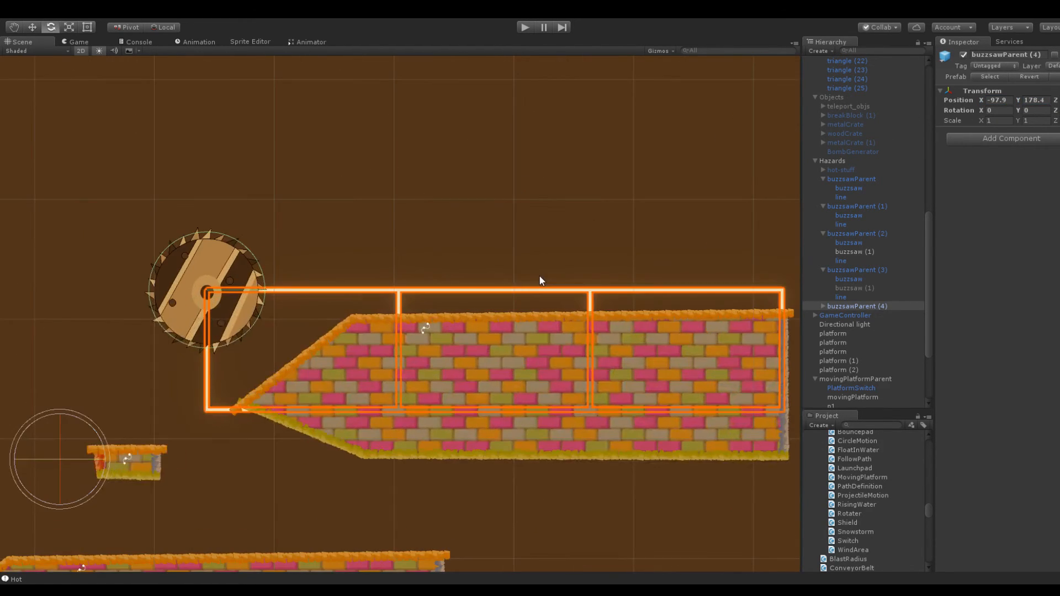
Reduce the Line Renderer of buzzsawParent (4)'s line to 6 positions
click(822, 306)
click(846, 331)
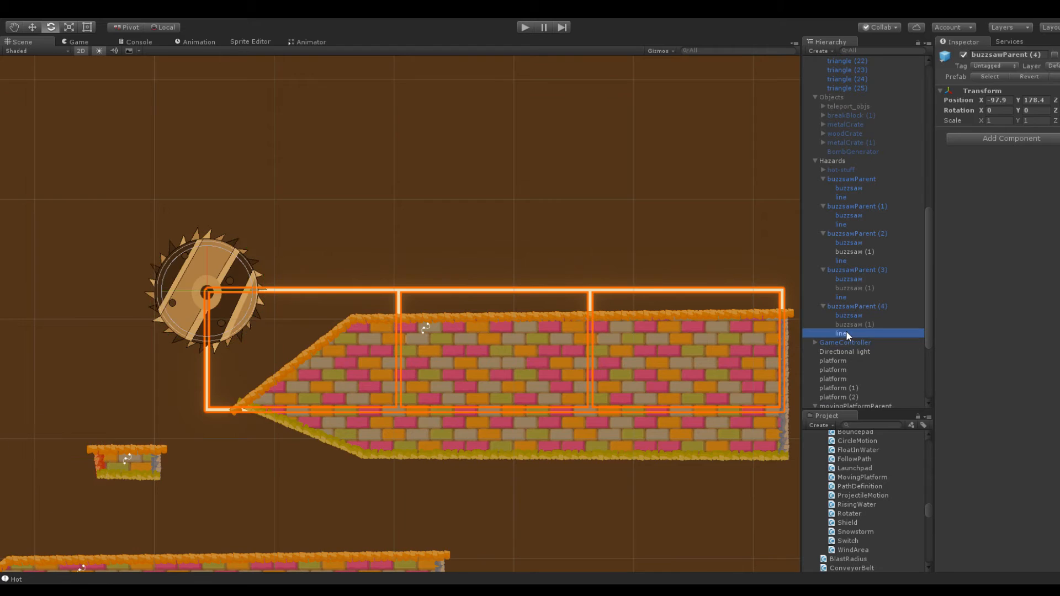
scroll(498, 226, down, 1)
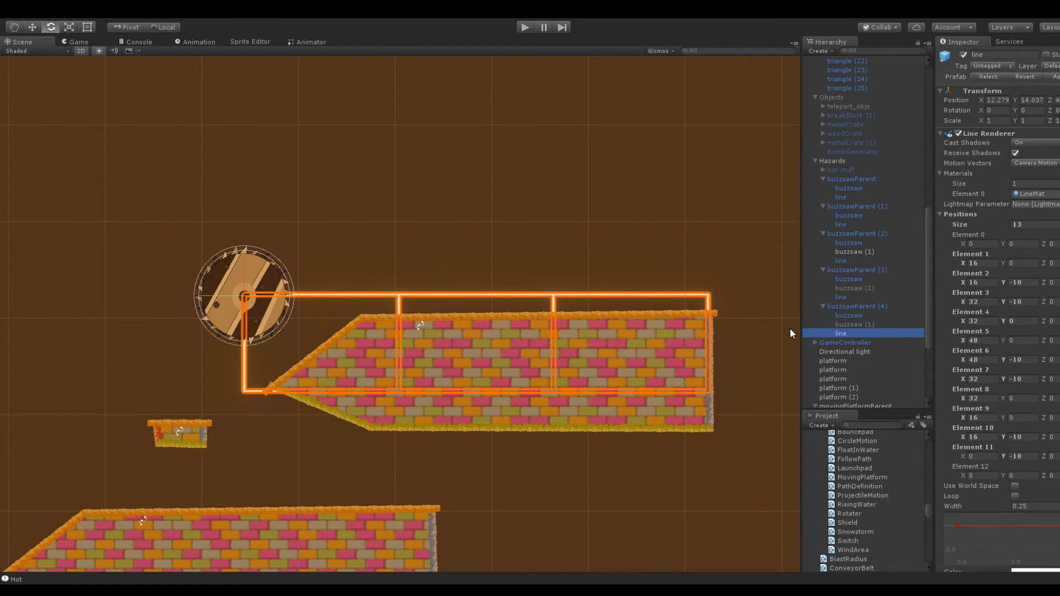
click(1031, 223)
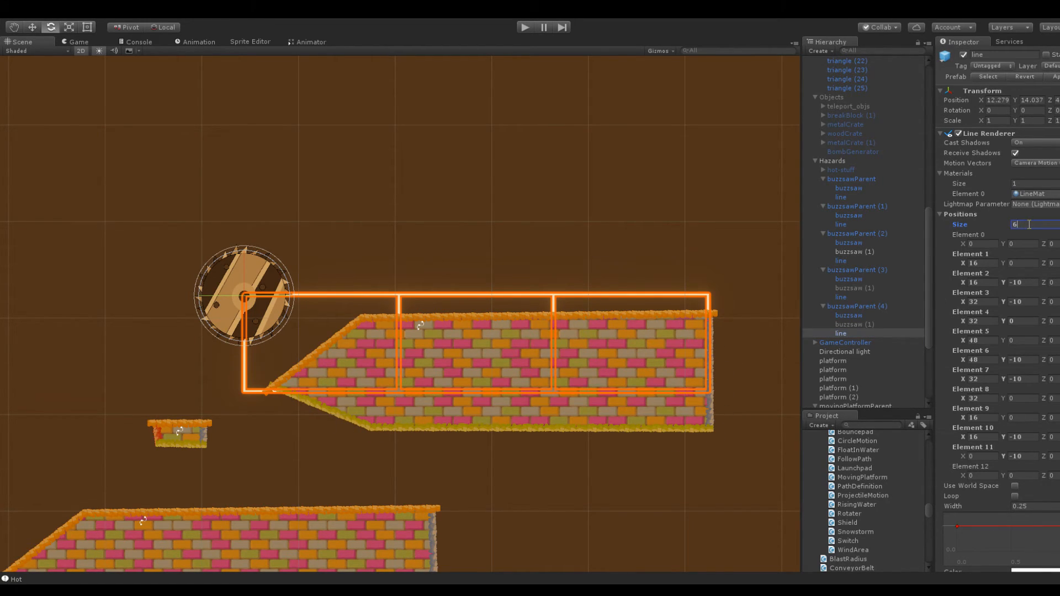
text(6)
key(Return)
click(843, 314)
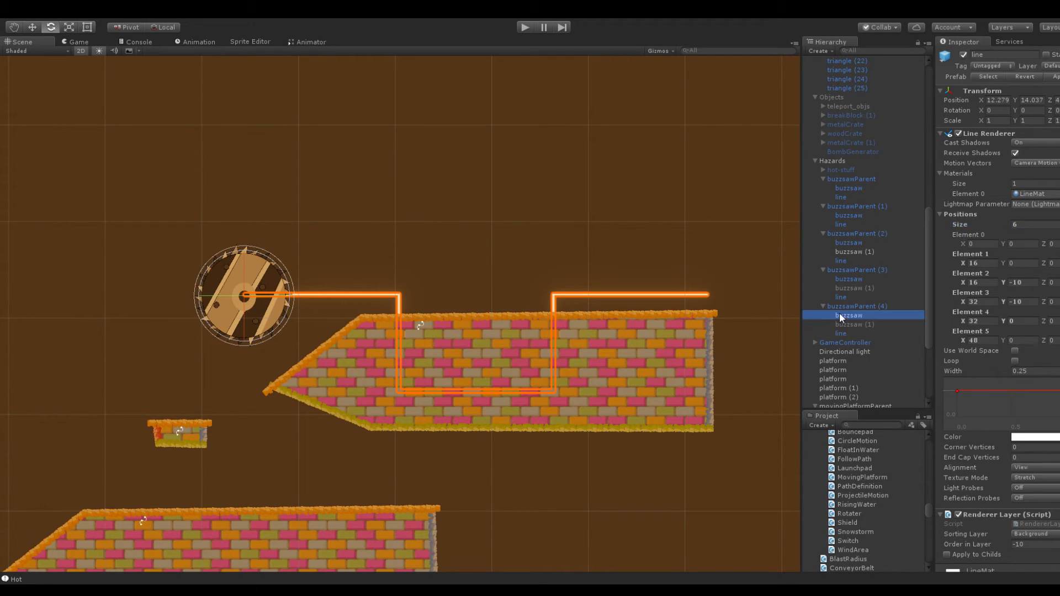
click(863, 327)
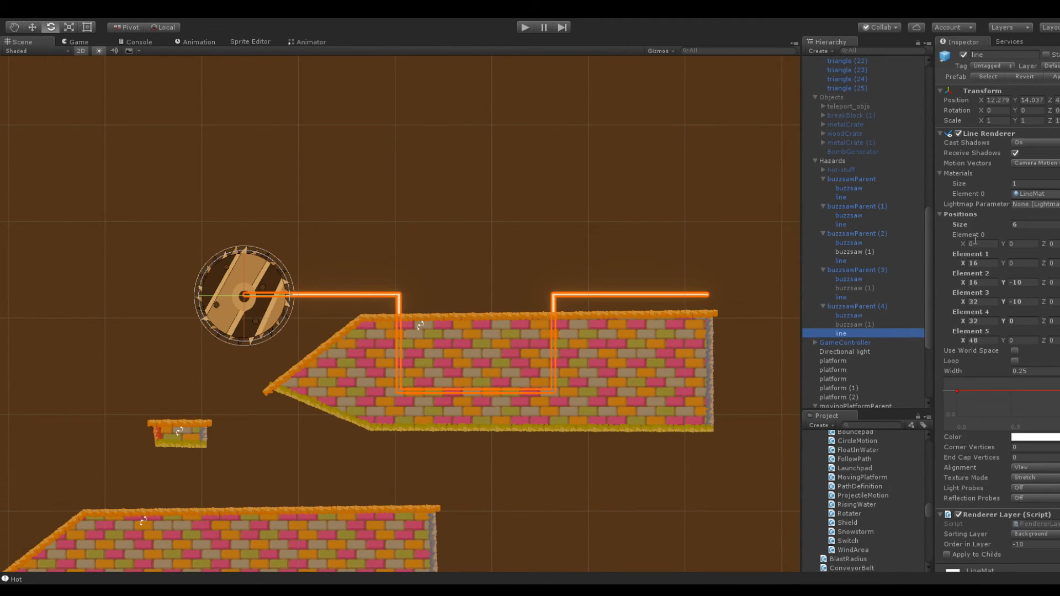
Run the line past the block's far end by setting Elements 1 and 2 to X 50 and Element 2's Y to -16.7
drag(963, 263, 1023, 278)
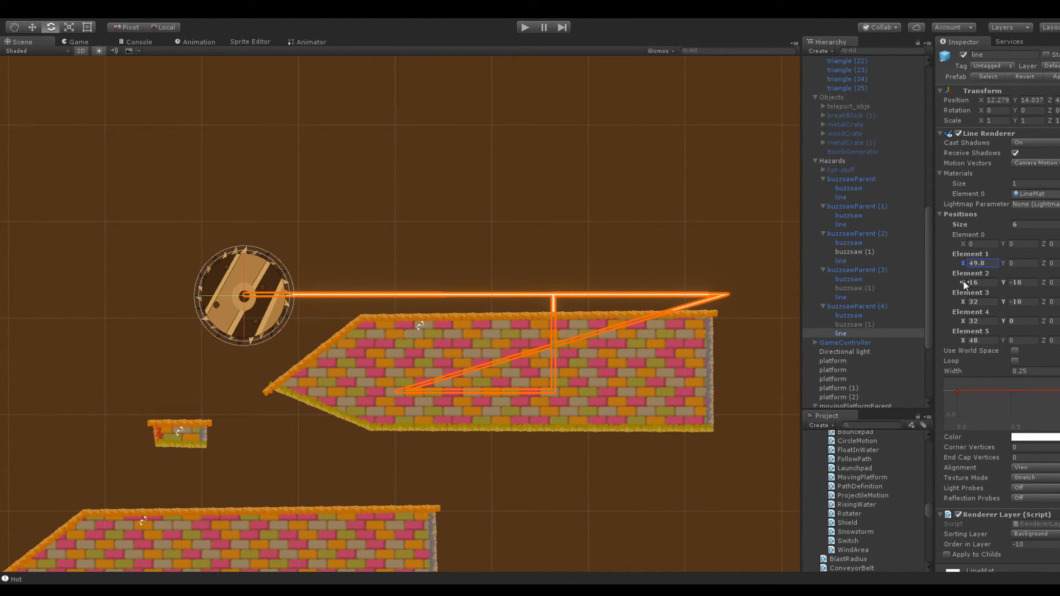
click(988, 264)
text(50)
click(988, 282)
text(50)
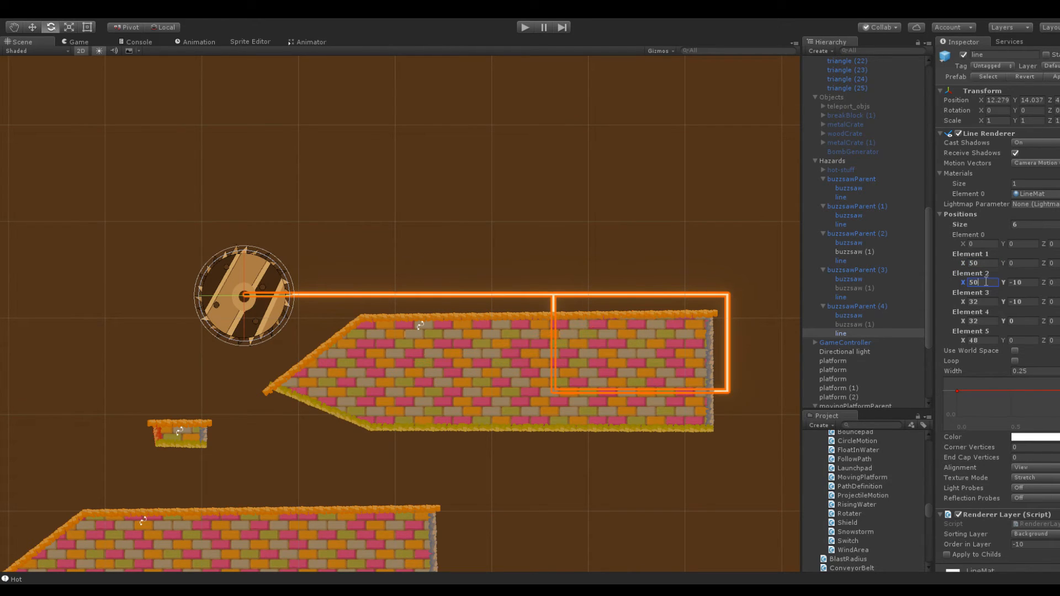
drag(1004, 282, 971, 283)
Place line Element 3 below the block's lower bend at X 12.75, Y -15.89, and set Element 0's X to 12.25
click(991, 302)
text(0)
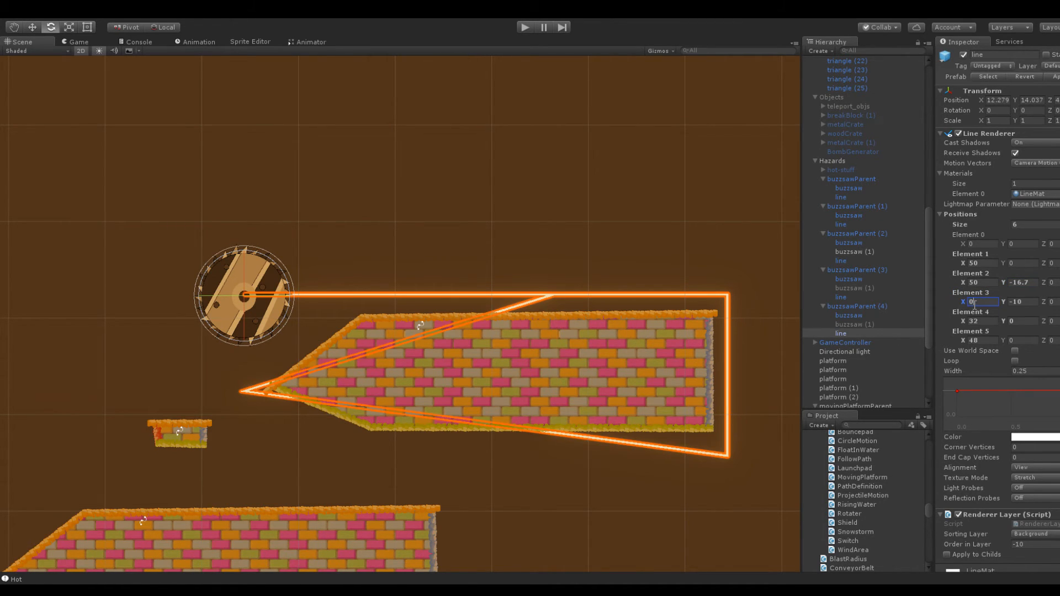
drag(999, 303, 1041, 317)
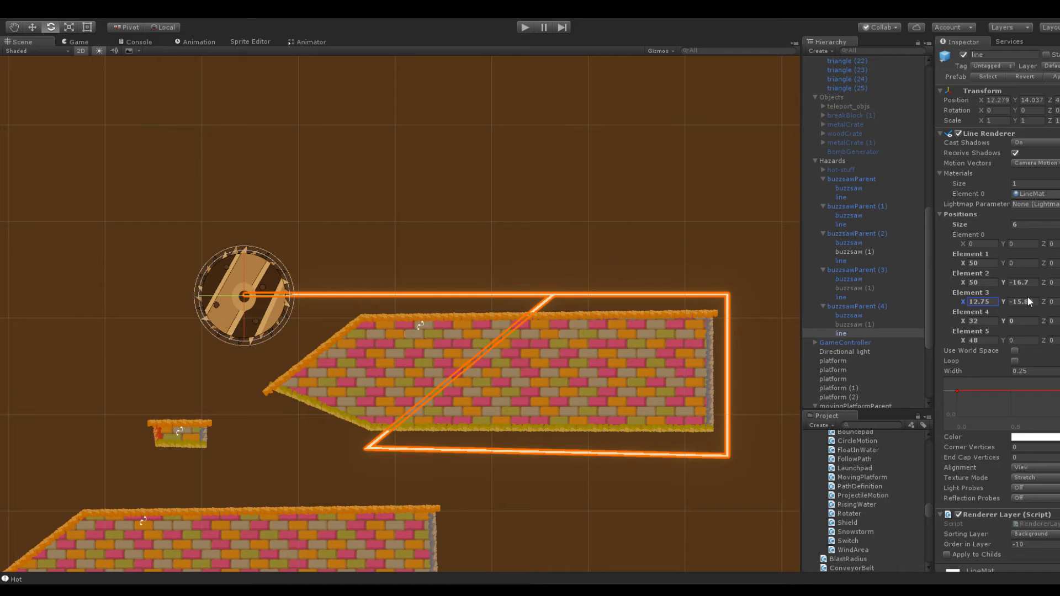
drag(963, 247, 86, 261)
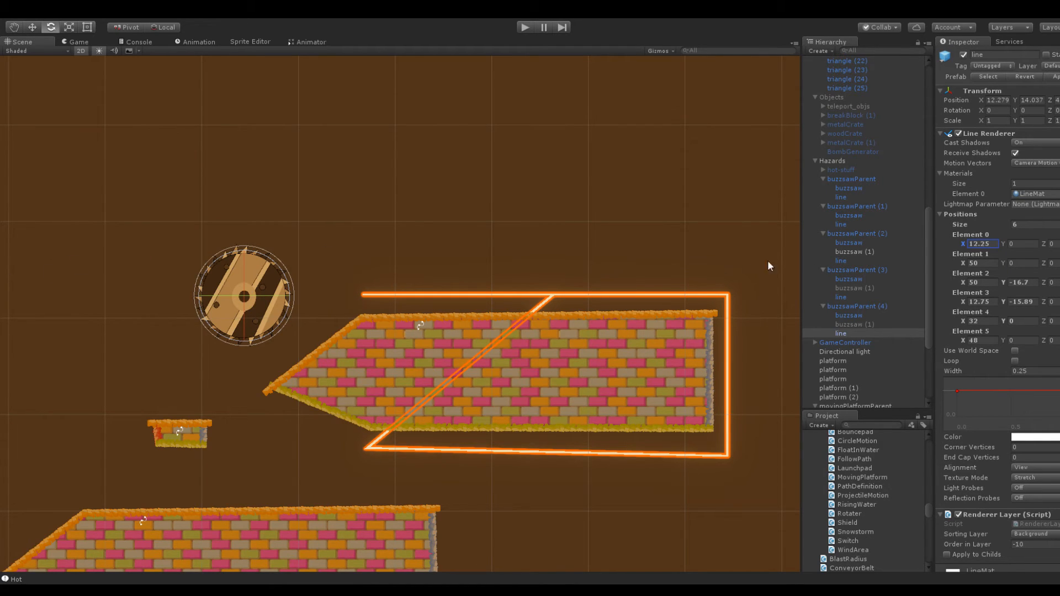
Close the line around the block's pointed tip by setting Element 4 to X 0.97, Y -8.6 and Element 5's X to 12.25
drag(963, 318, 938, 322)
drag(1003, 321, 960, 322)
click(994, 234)
click(986, 245)
key(ctrl+c)
click(979, 341)
key(ctrl+v)
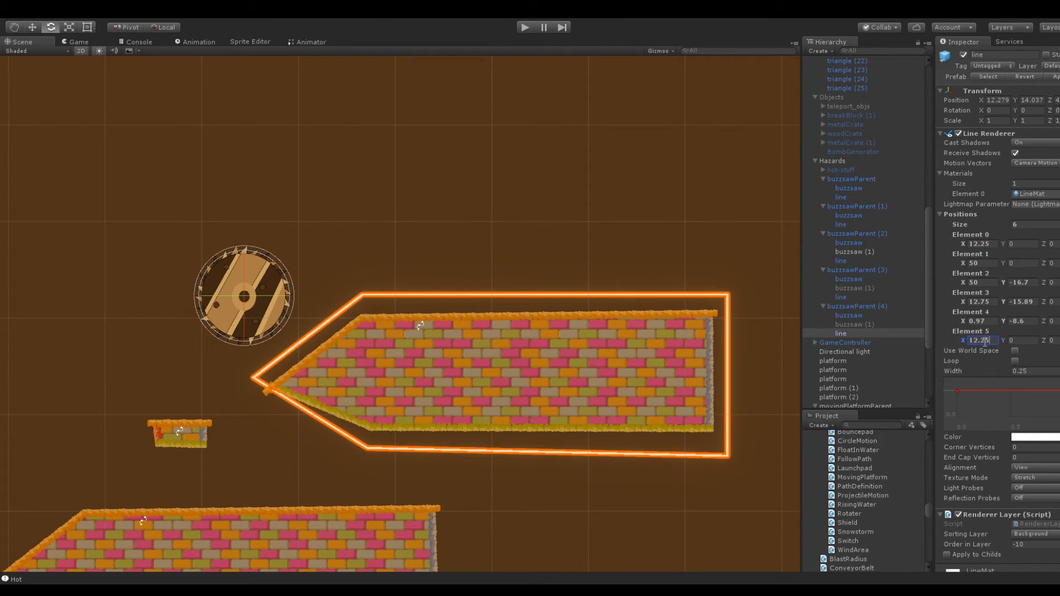
click(311, 382)
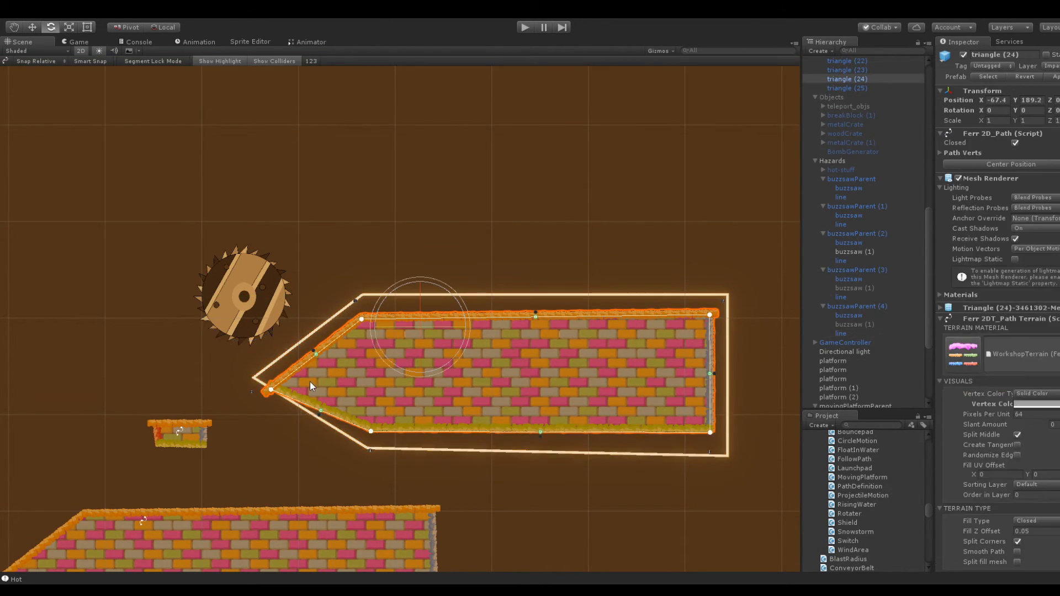
Pull the corner points of the pointed block inward so the block sits more evenly inside the glowing buzzsaw line
drag(272, 389, 280, 372)
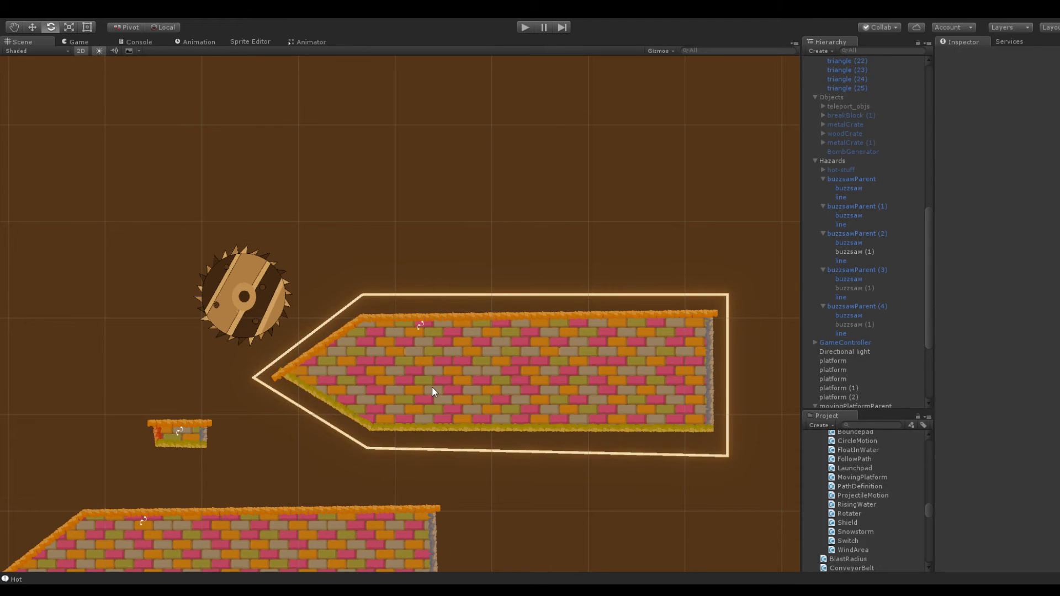
drag(371, 431, 376, 432)
drag(363, 324, 363, 329)
drag(279, 374, 285, 376)
click(422, 232)
click(653, 383)
drag(707, 314, 707, 318)
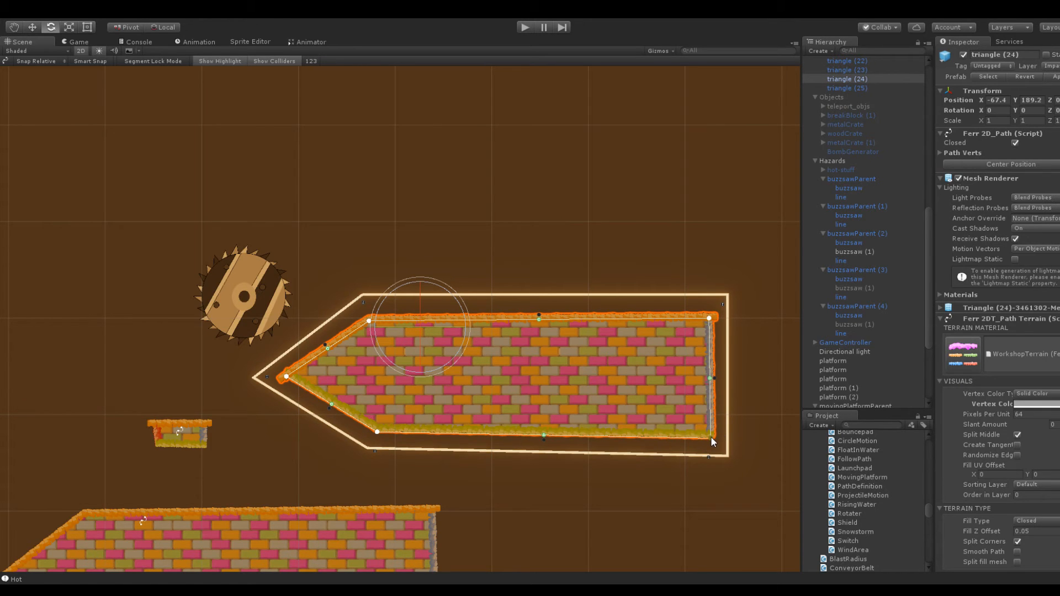
click(243, 262)
click(386, 210)
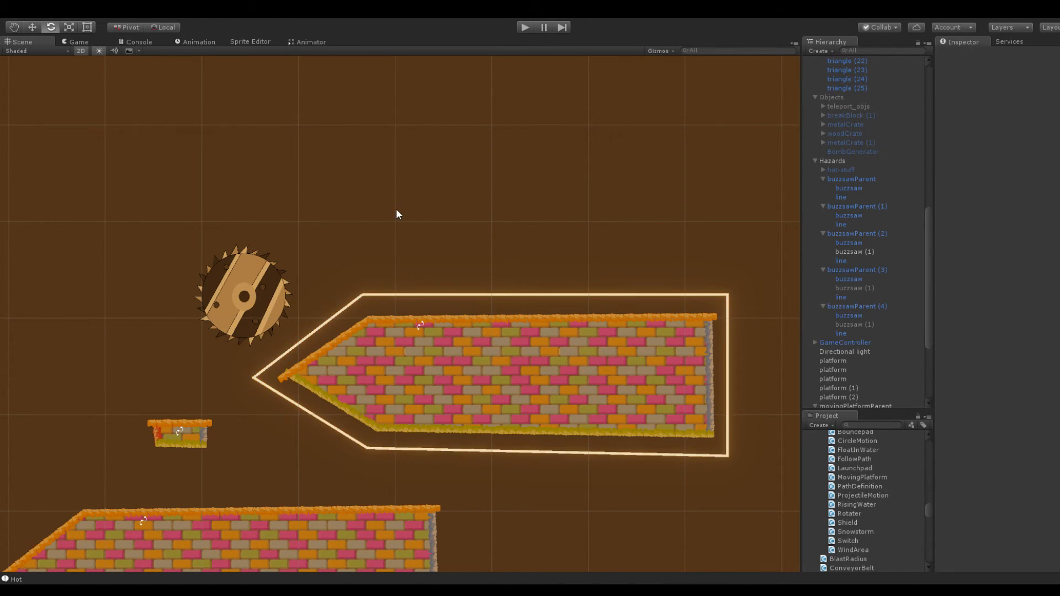
Play-test the level and watch in the Scene view how the buzzsaw travels around the pointed block
middle_drag(396, 208, 438, 169)
scroll(495, 248, down, 3)
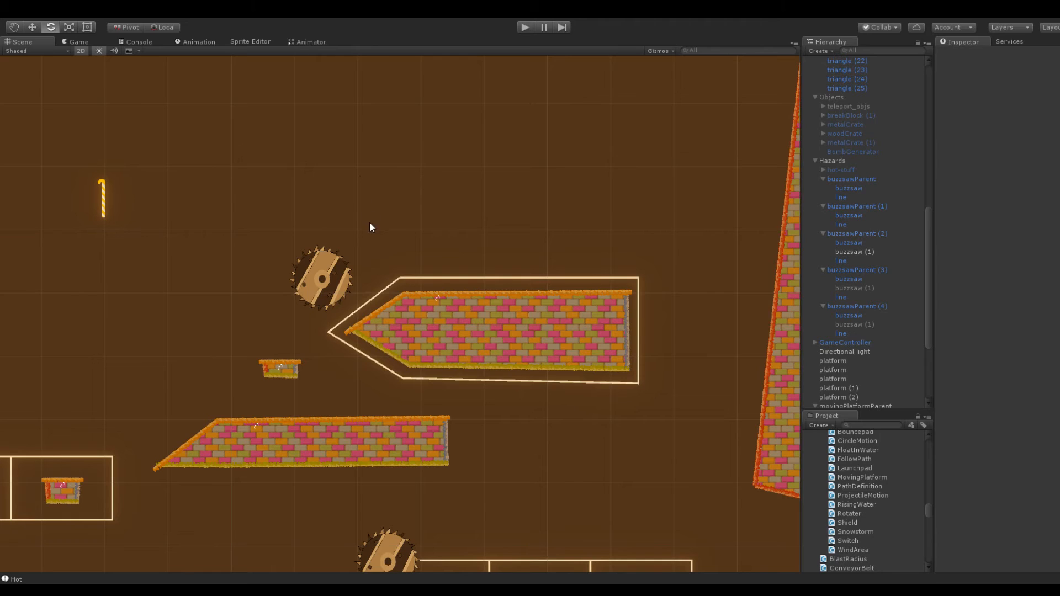
scroll(332, 231, down, 2)
scroll(334, 232, up, 5)
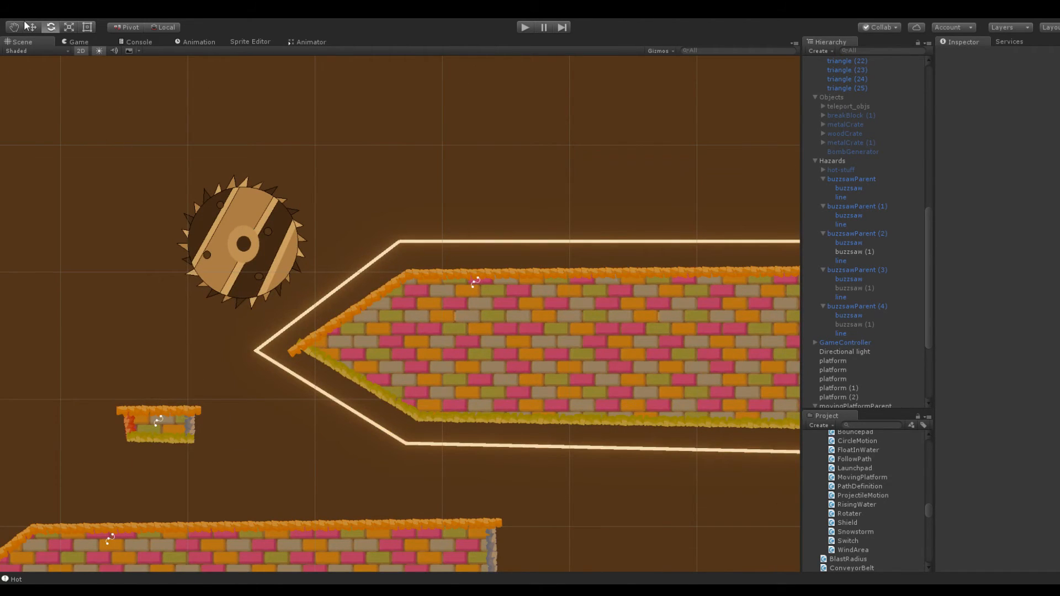
click(78, 41)
click(525, 27)
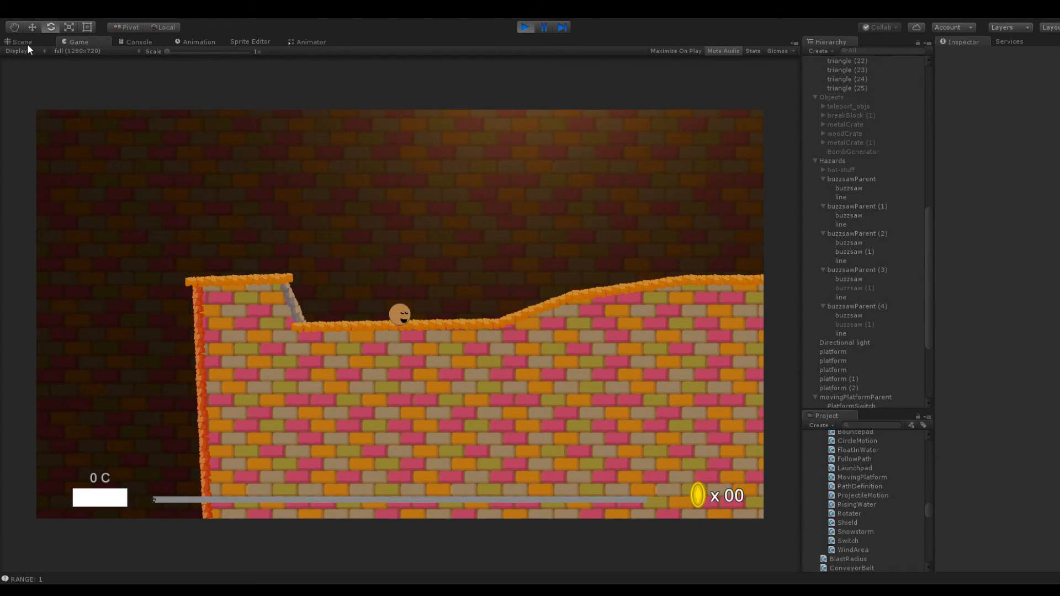
click(28, 45)
key(f)
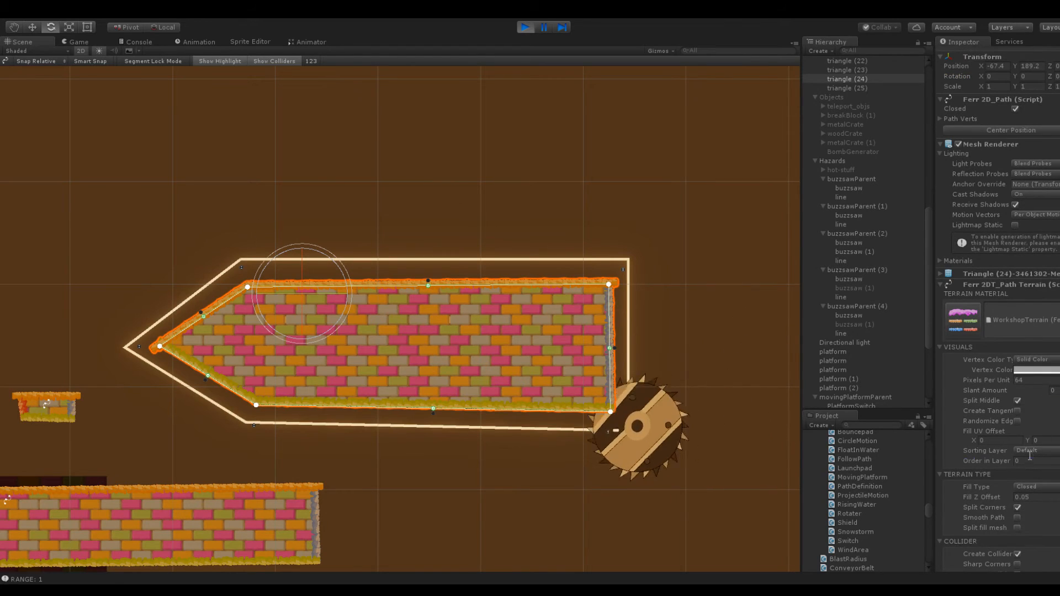
click(740, 208)
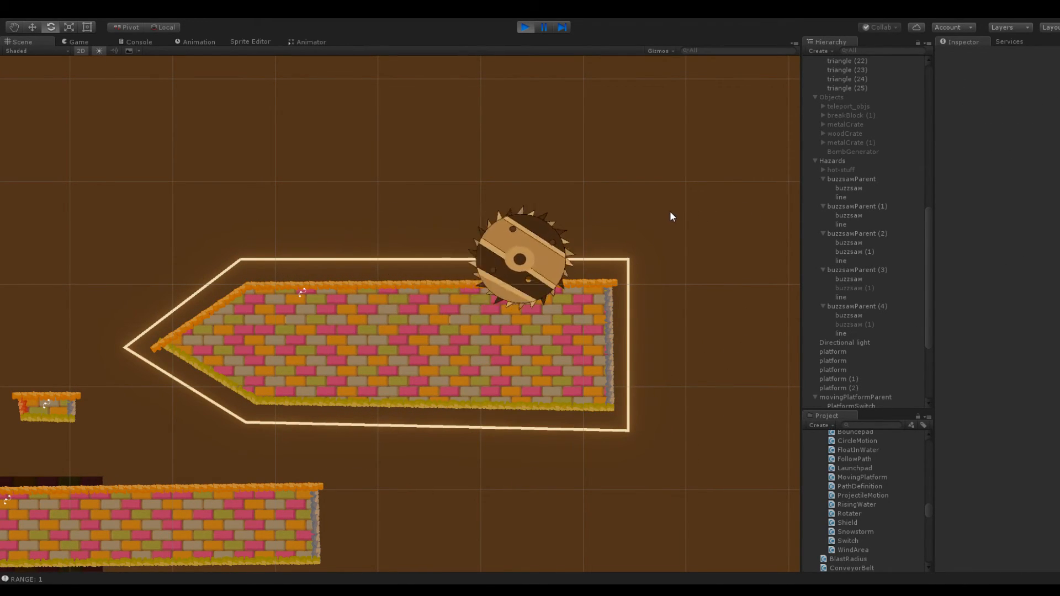
click(524, 28)
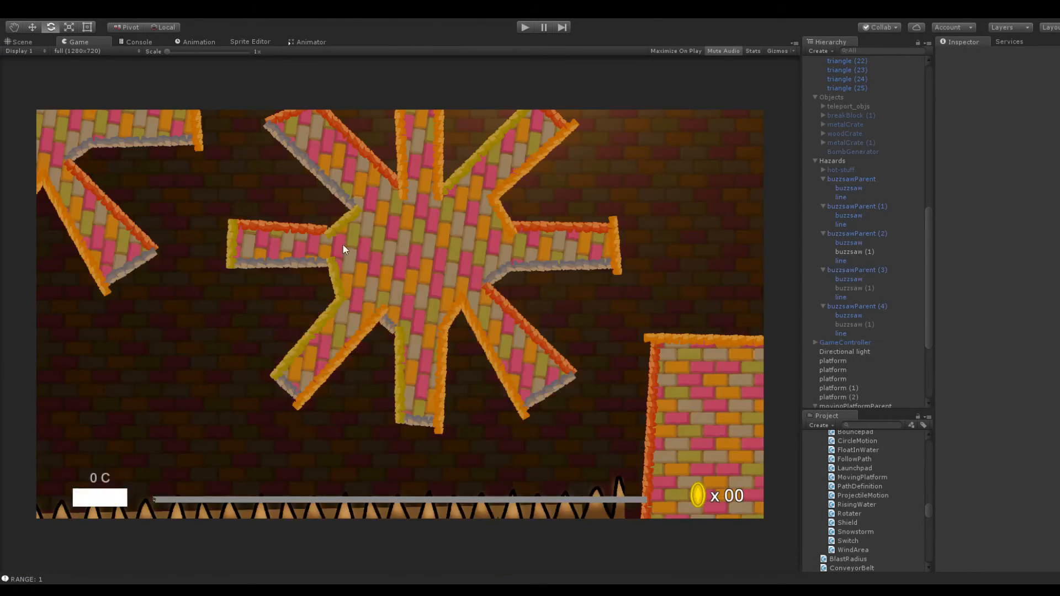
Compare the transform and Follow Path settings of buzzsawParent (4)'s buzzsaw with those of buzzsawParent (2)'s buzzsaw
click(32, 40)
middle_drag(276, 207, 428, 207)
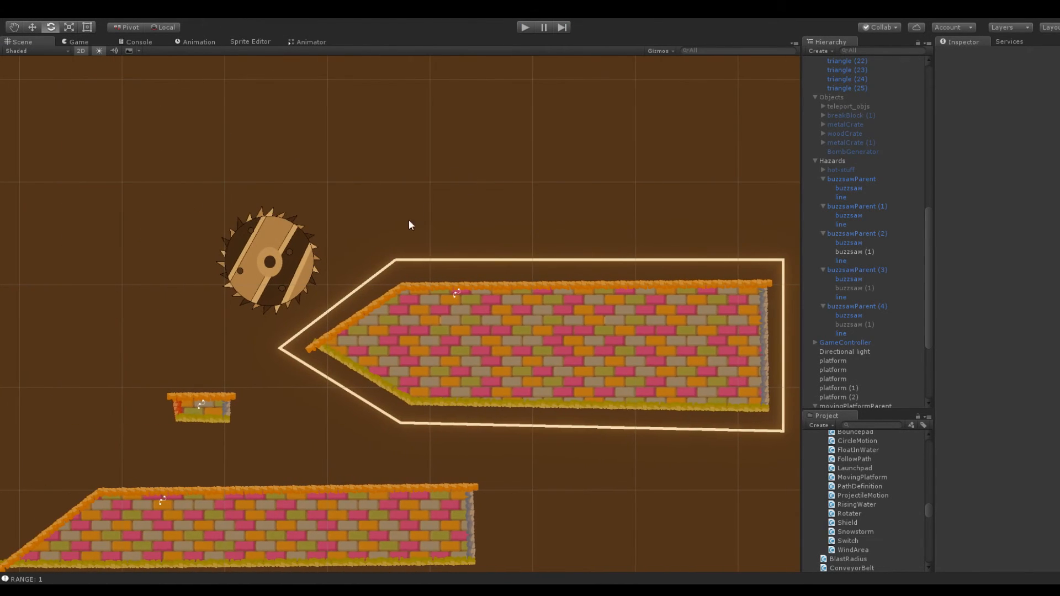
click(283, 254)
click(853, 316)
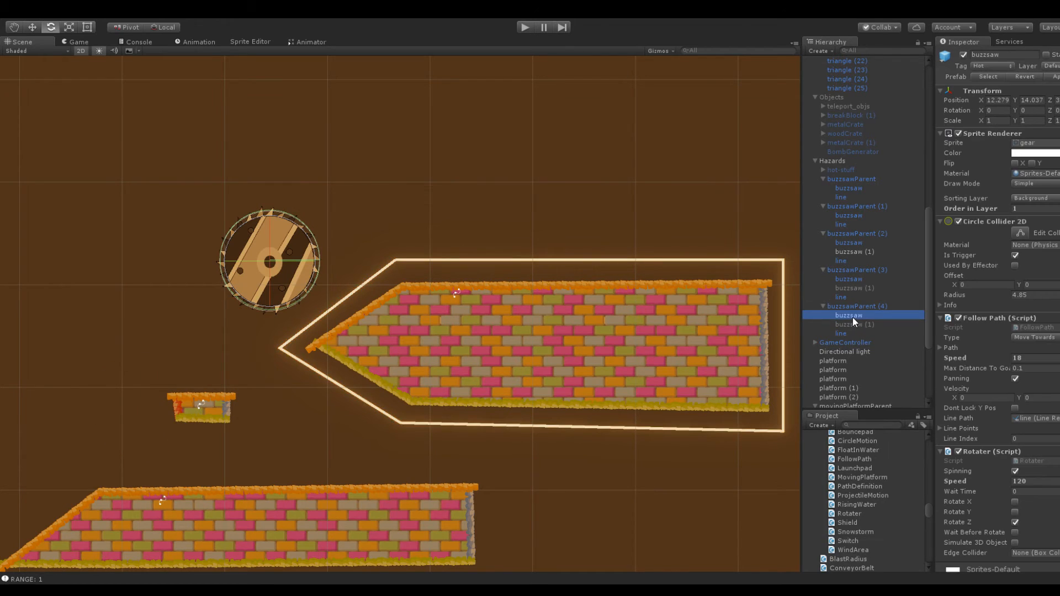
scroll(399, 314, down, 5)
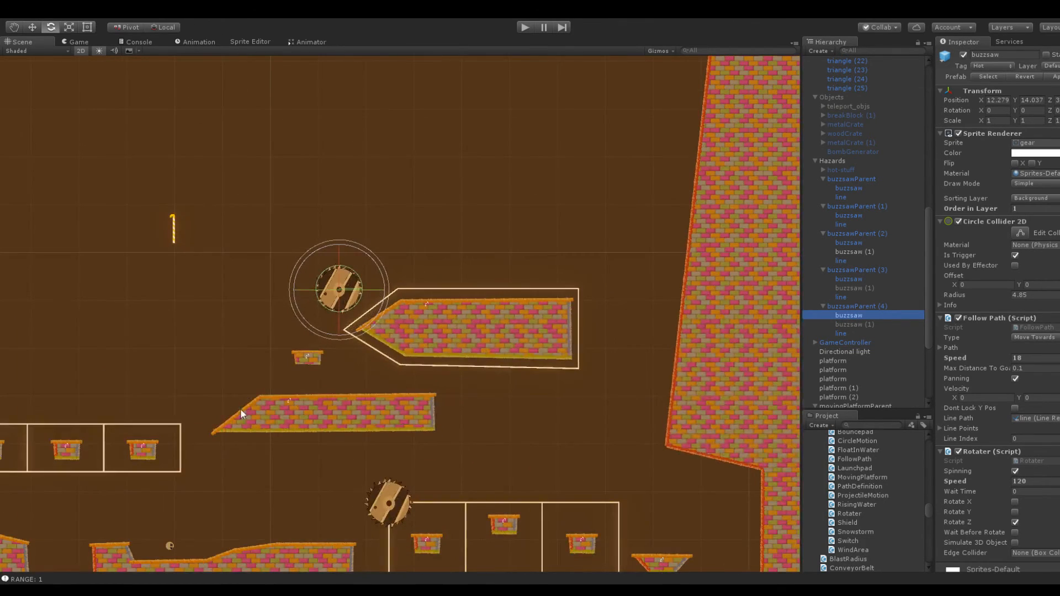
click(382, 502)
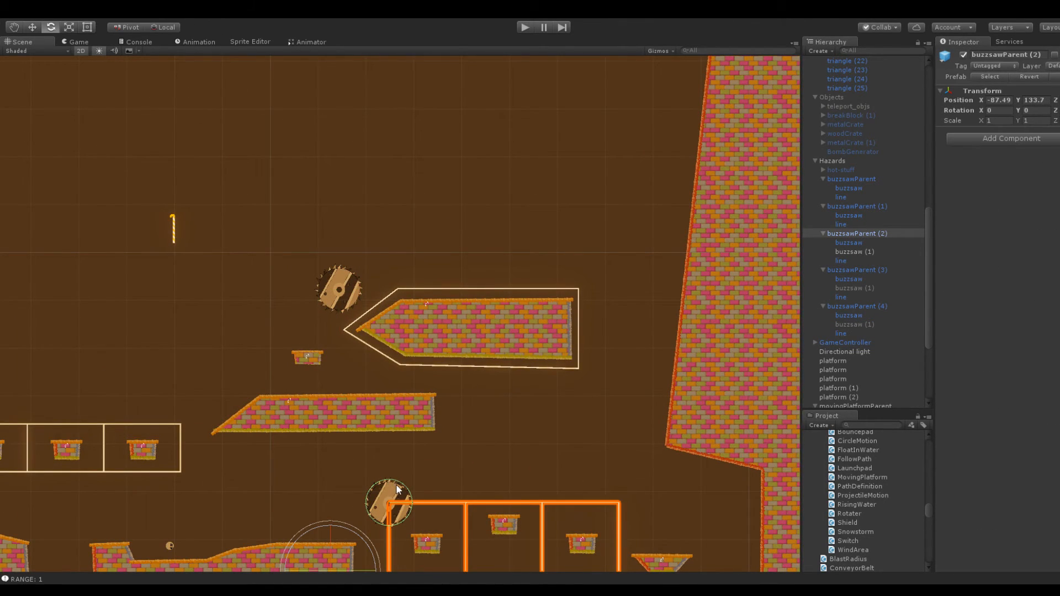
click(397, 489)
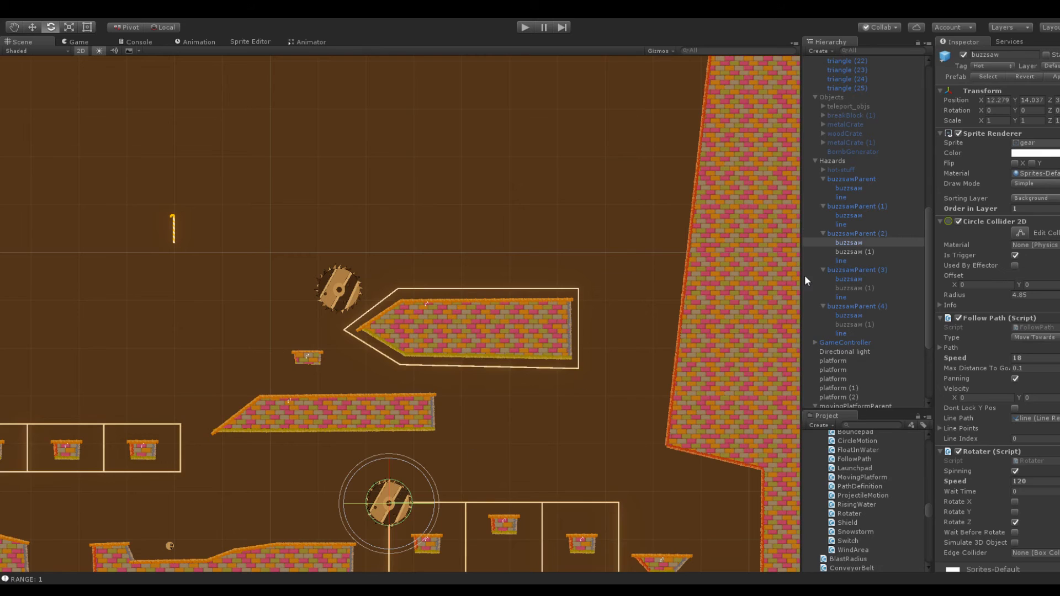
click(348, 288)
click(347, 287)
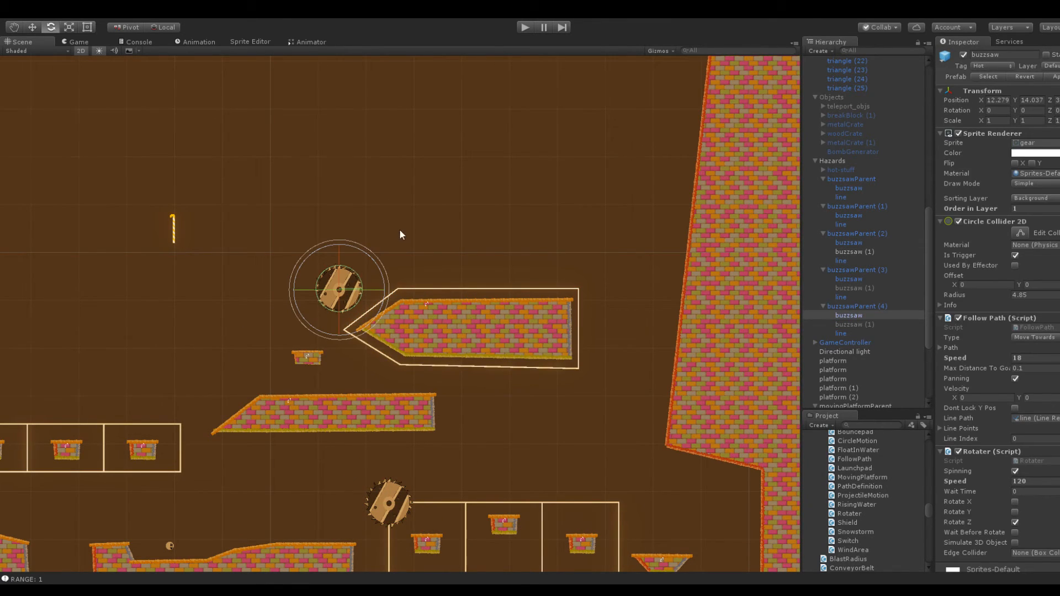
scroll(397, 227, up, 5)
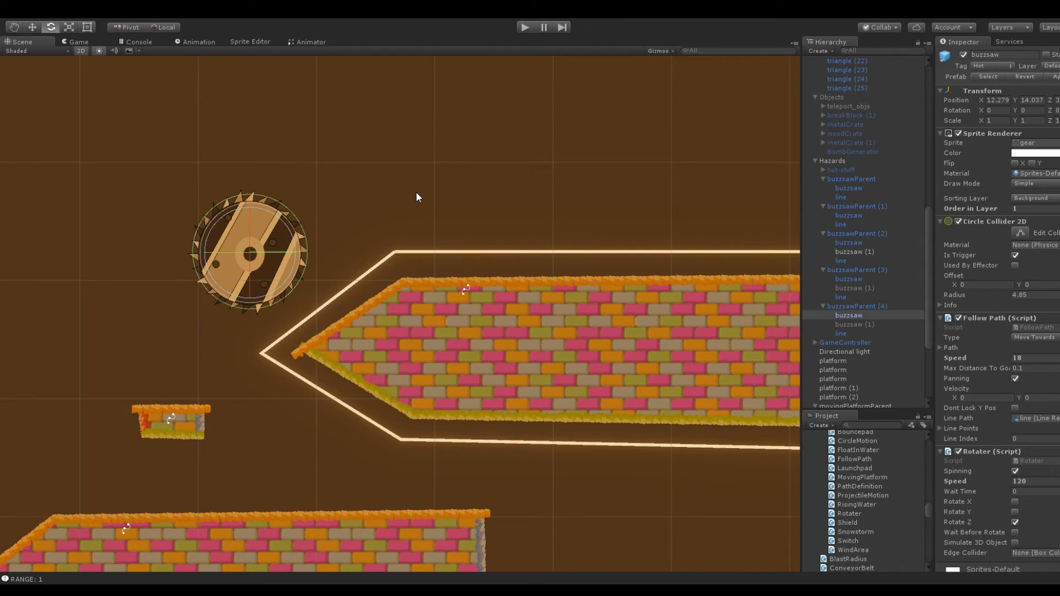
scroll(416, 188, down, 2)
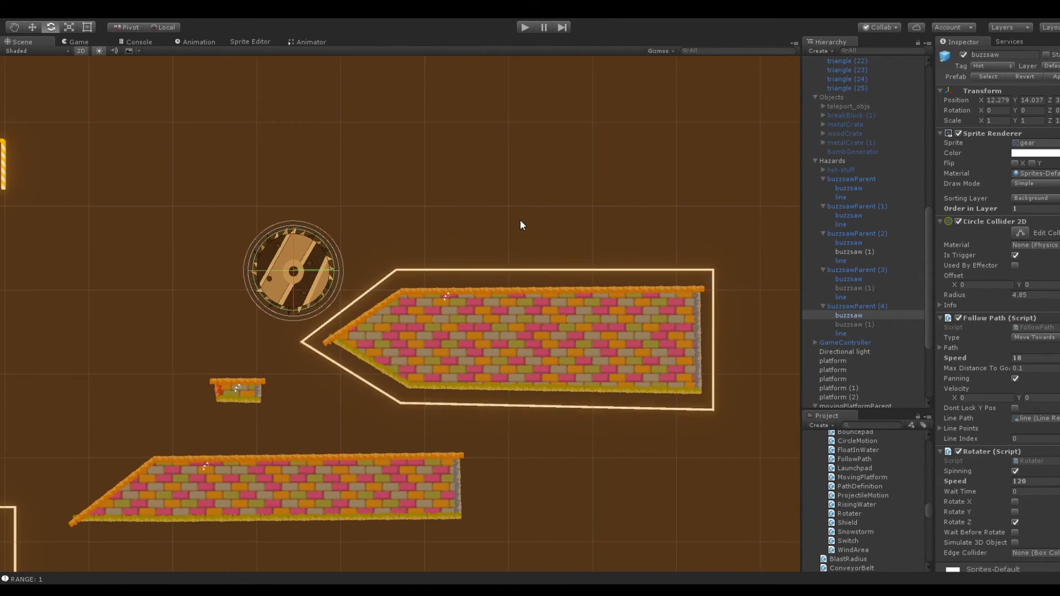
scroll(520, 225, up, 3)
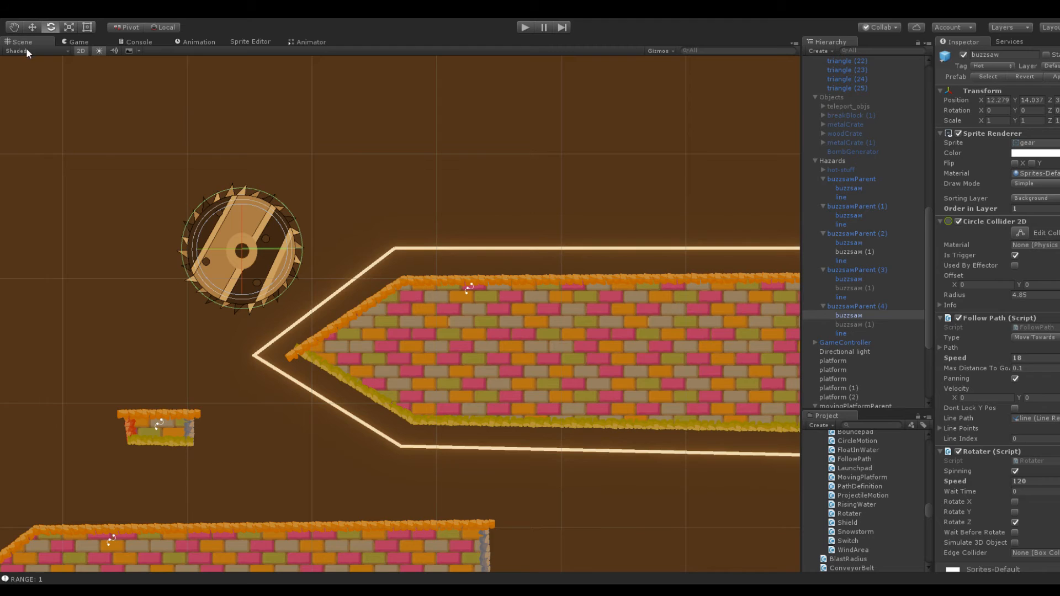
Set the position of buzzsawParent (4)'s buzzsaw to X 0, Y 0, Z 0
click(993, 101)
text(0)
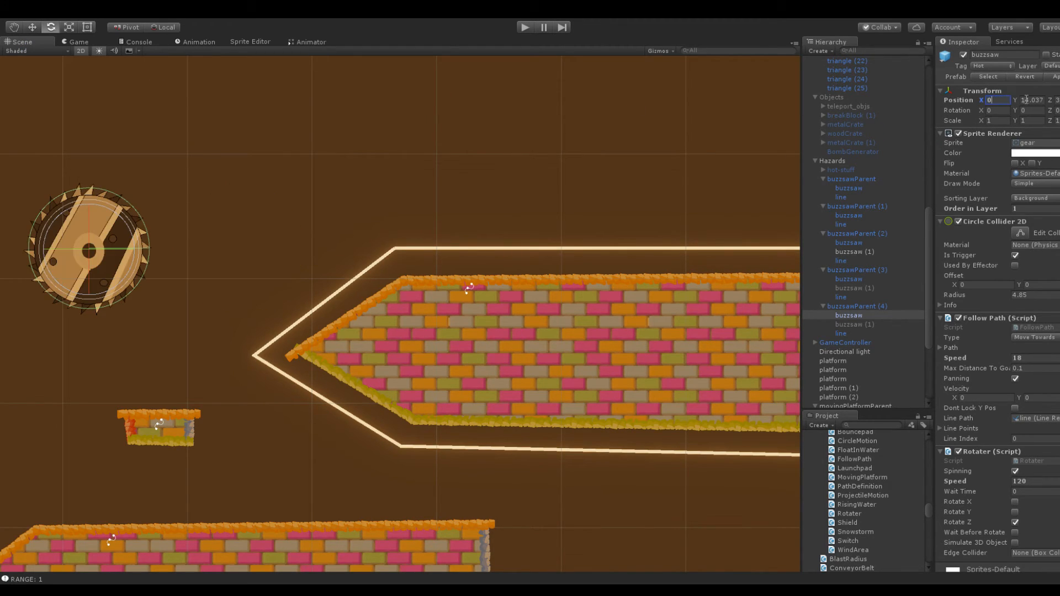
key(Tab)
text(0)
key(Tab)
text(0)
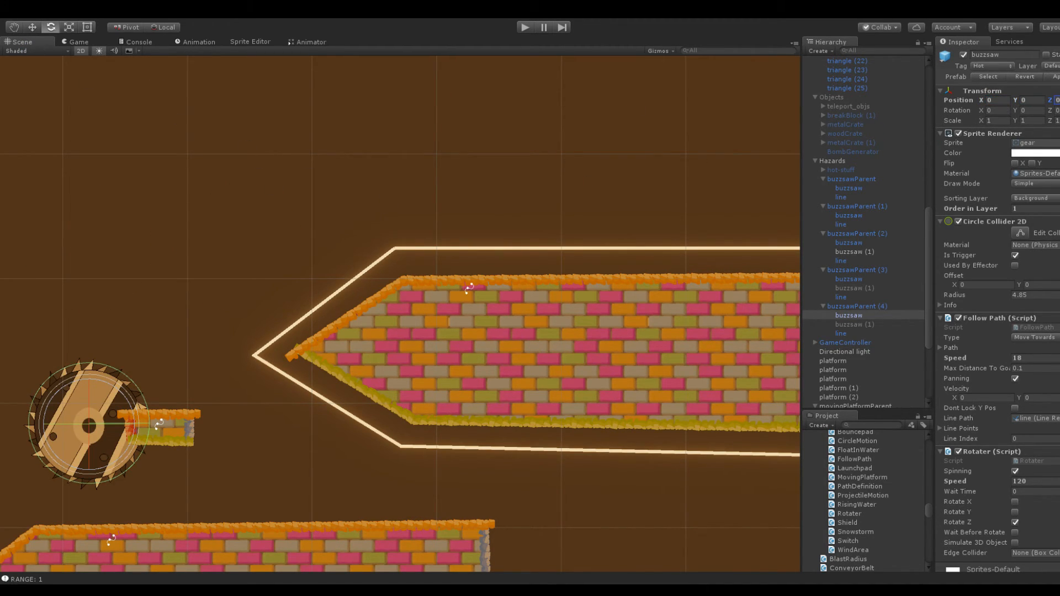
Run the game and check in the Scene view how the repositioned buzzsaw moves relative to its line
click(524, 27)
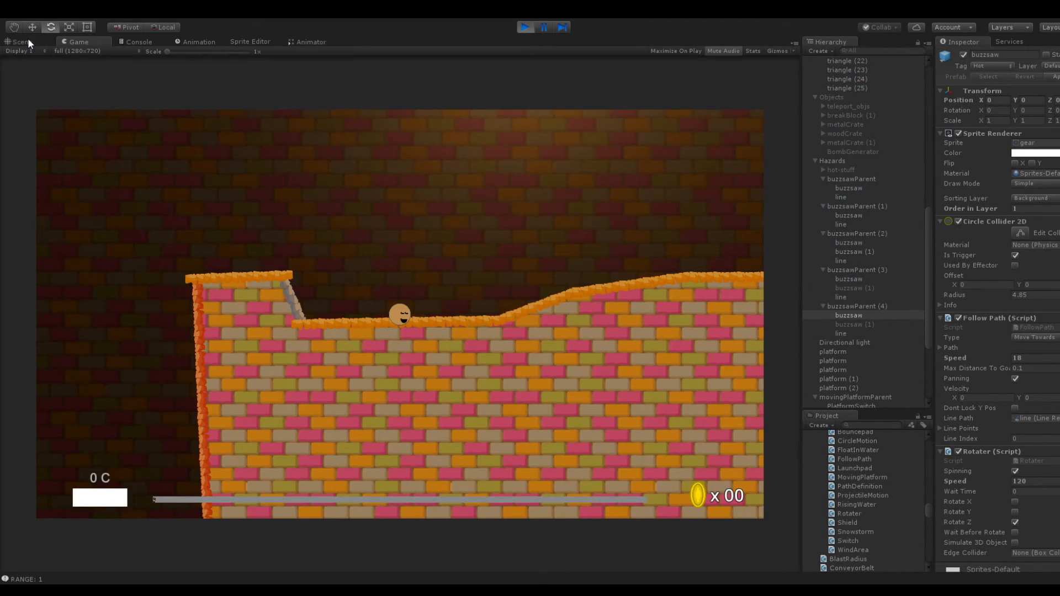
click(28, 38)
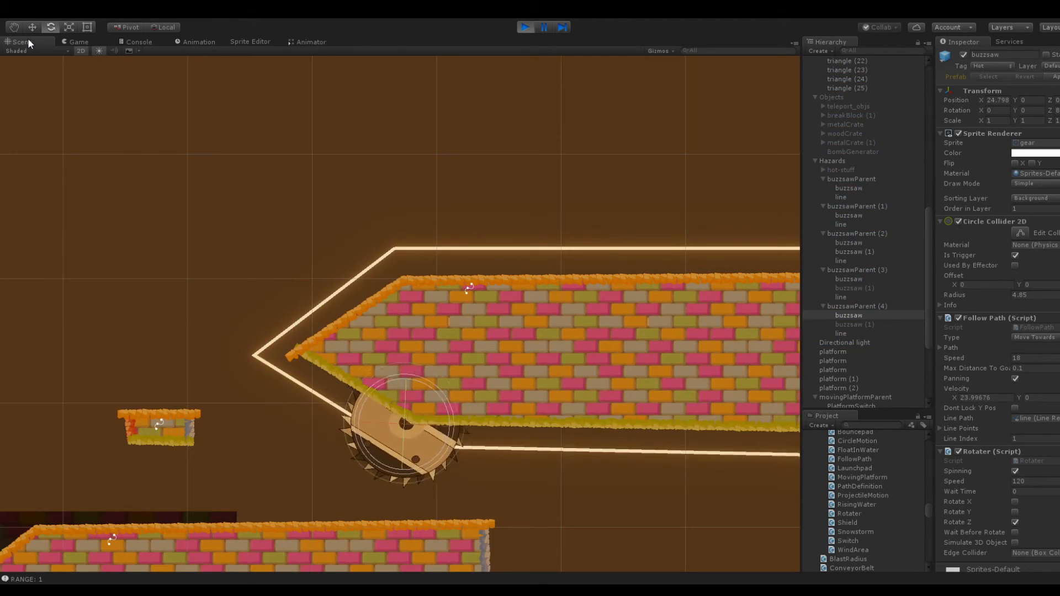
scroll(230, 269, down, 3)
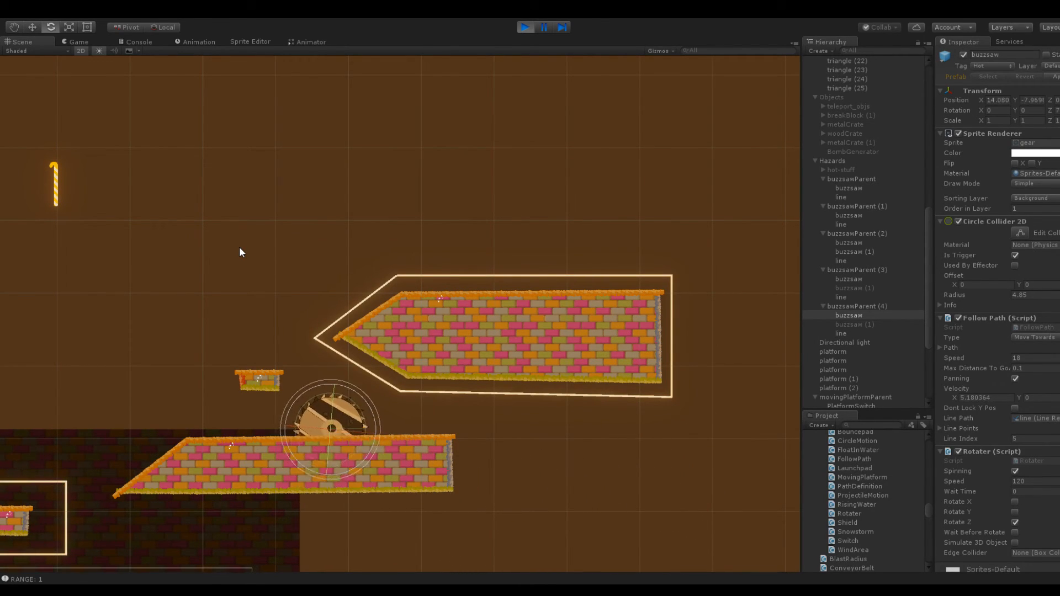
middle_drag(343, 263, 287, 160)
scroll(286, 156, up, 2)
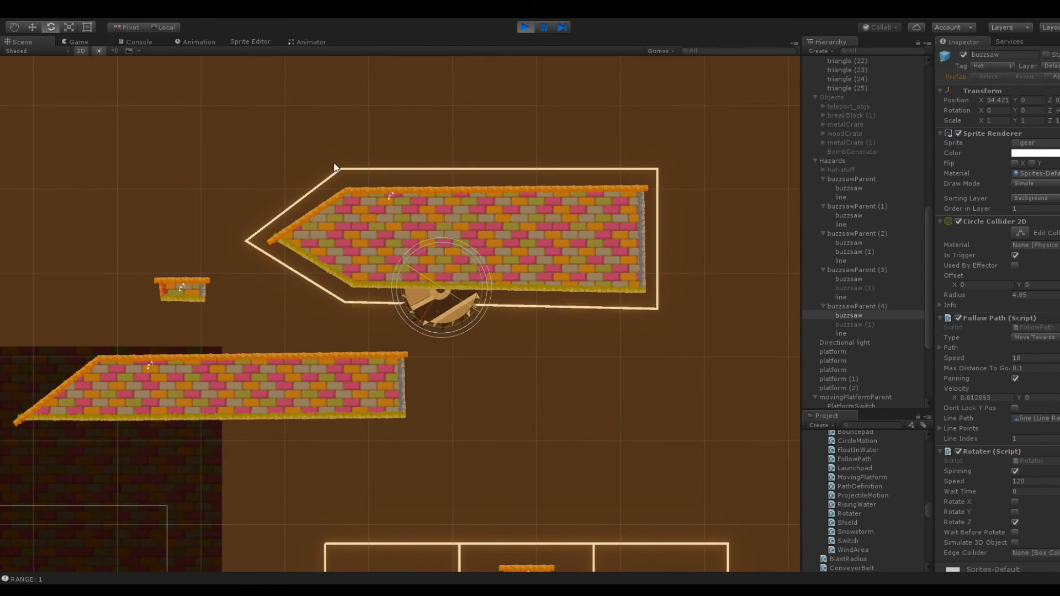
click(525, 27)
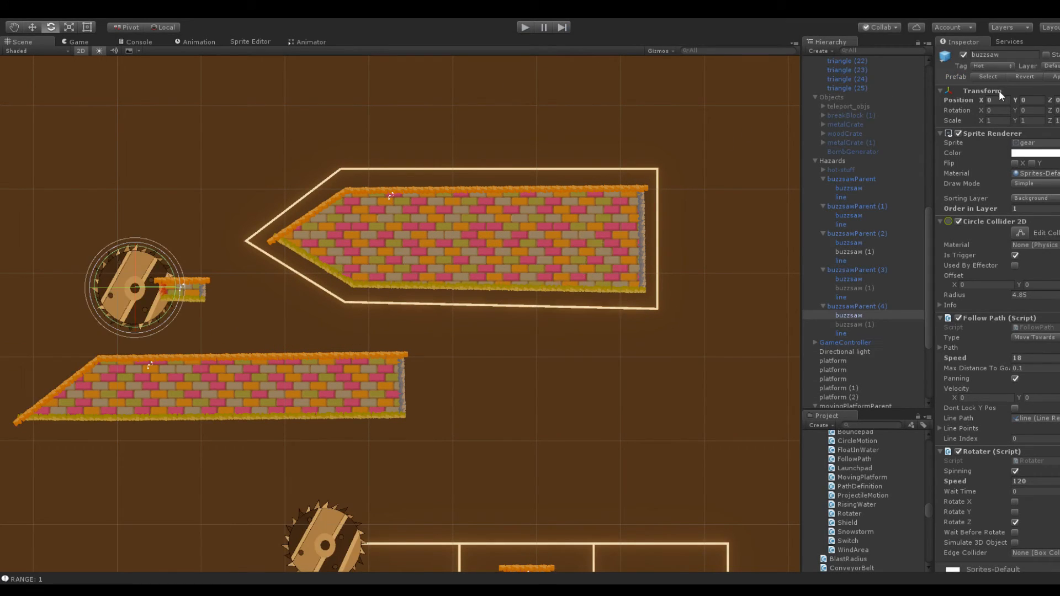
Try the buzzsaw at X 13.39, Y 6.57 beside the block's pointed tip and play-test its path
drag(987, 98, 153, 146)
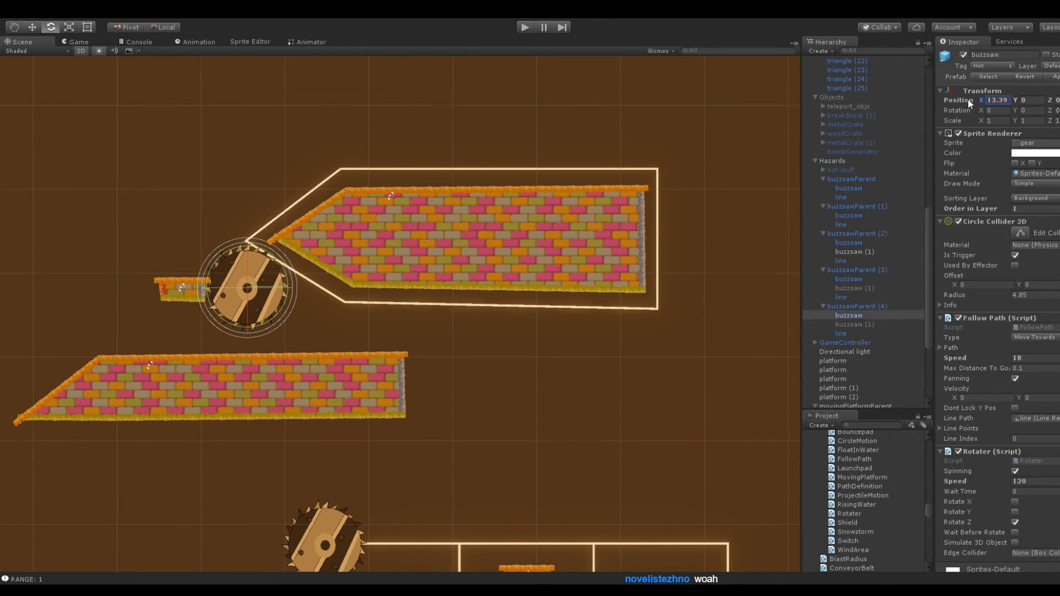
drag(1015, 99, 71, 133)
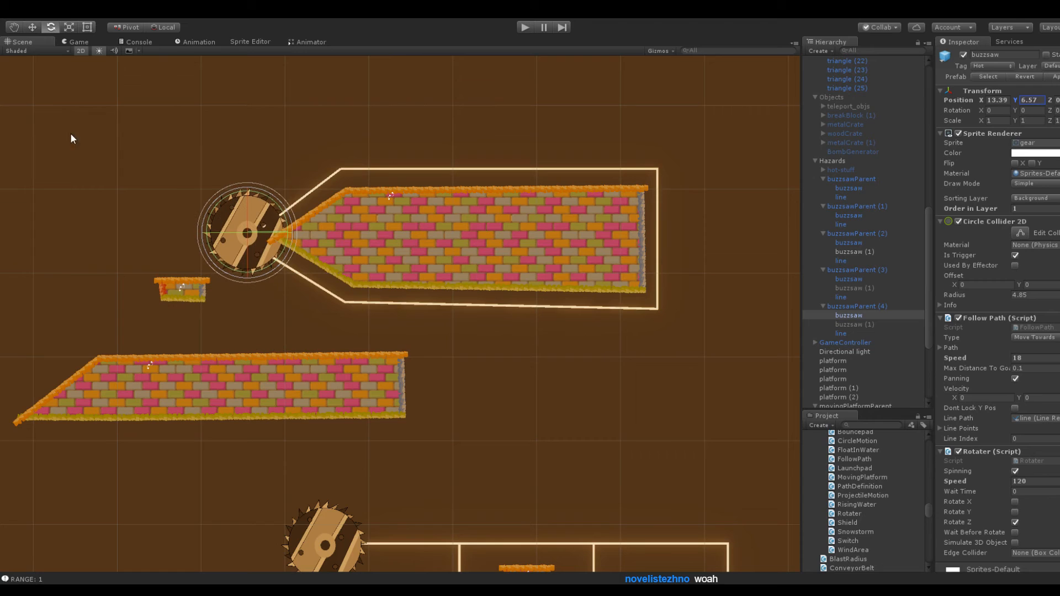
click(527, 27)
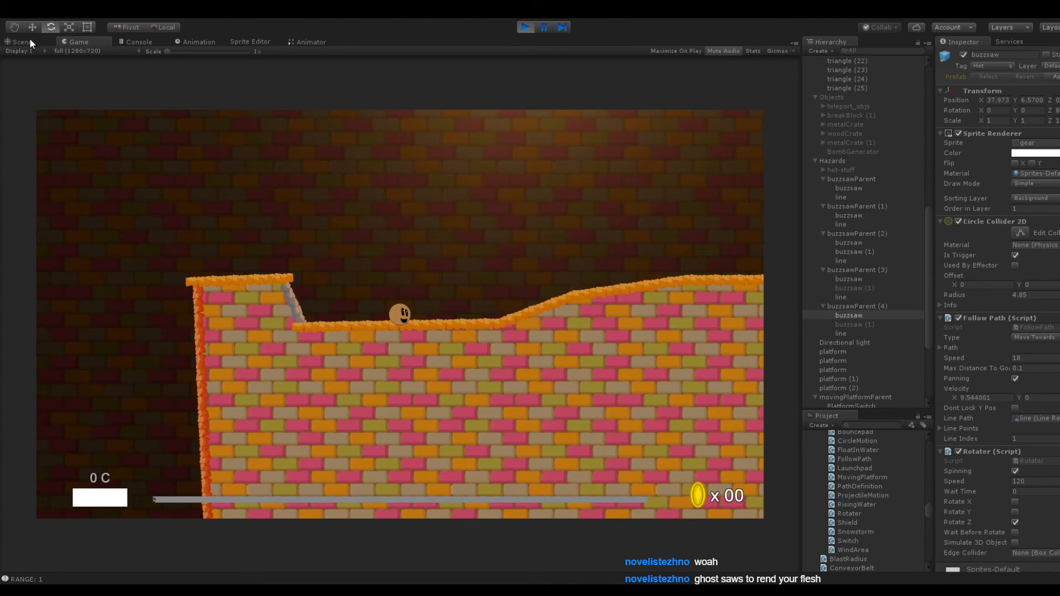
click(28, 41)
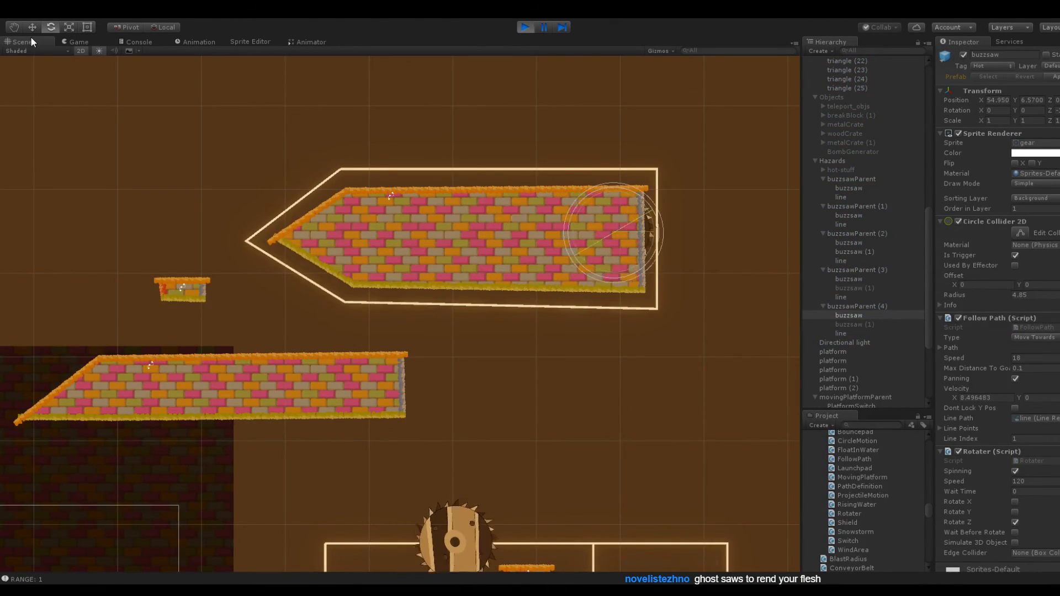
click(525, 27)
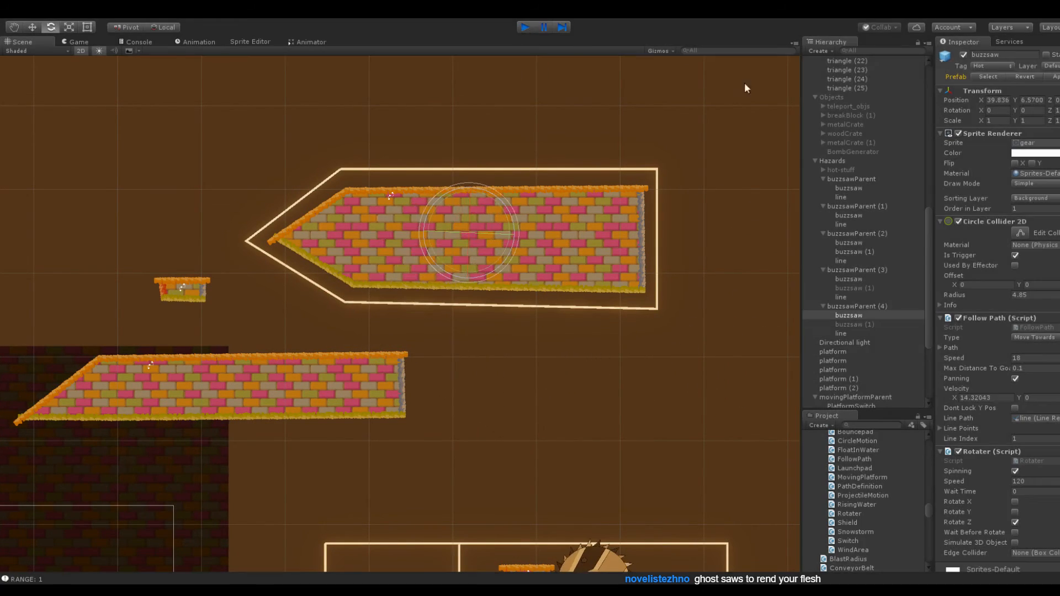
Reposition the buzzsaw to X 3.79, Y 7.9 and play-test its path around the pointed block
drag(979, 98, 795, 98)
click(1017, 101)
text(7.9)
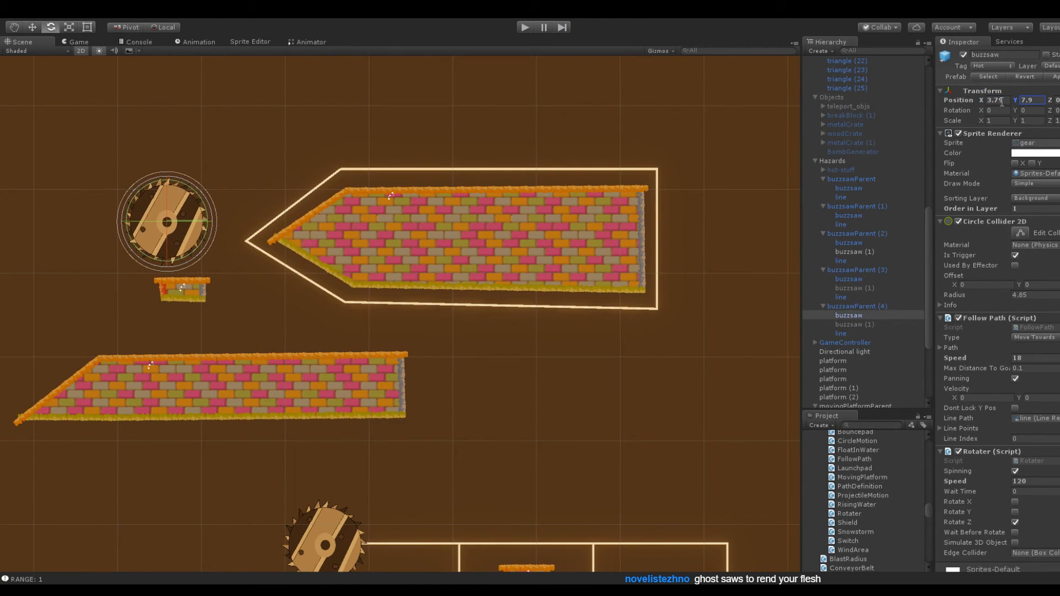
click(524, 27)
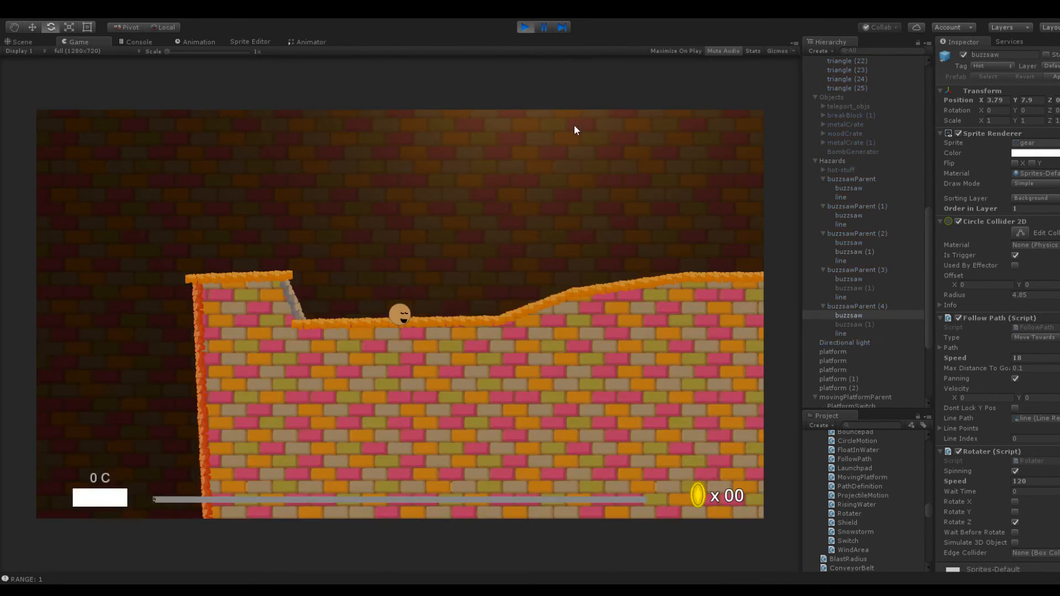
click(30, 41)
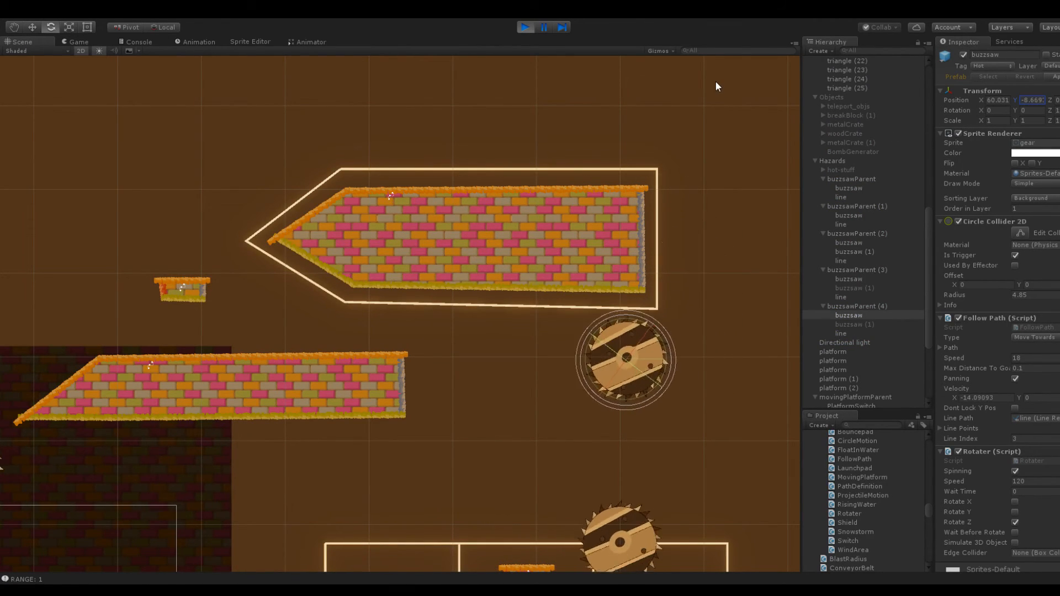
click(526, 26)
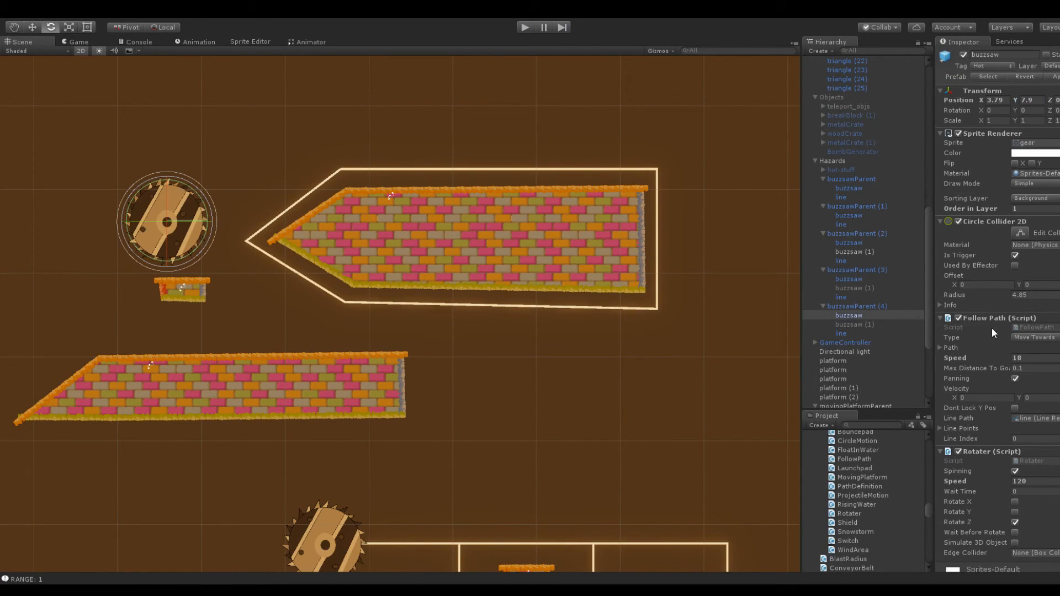
Expand the Line Points list in the buzzsaw's Follow Path script
click(940, 428)
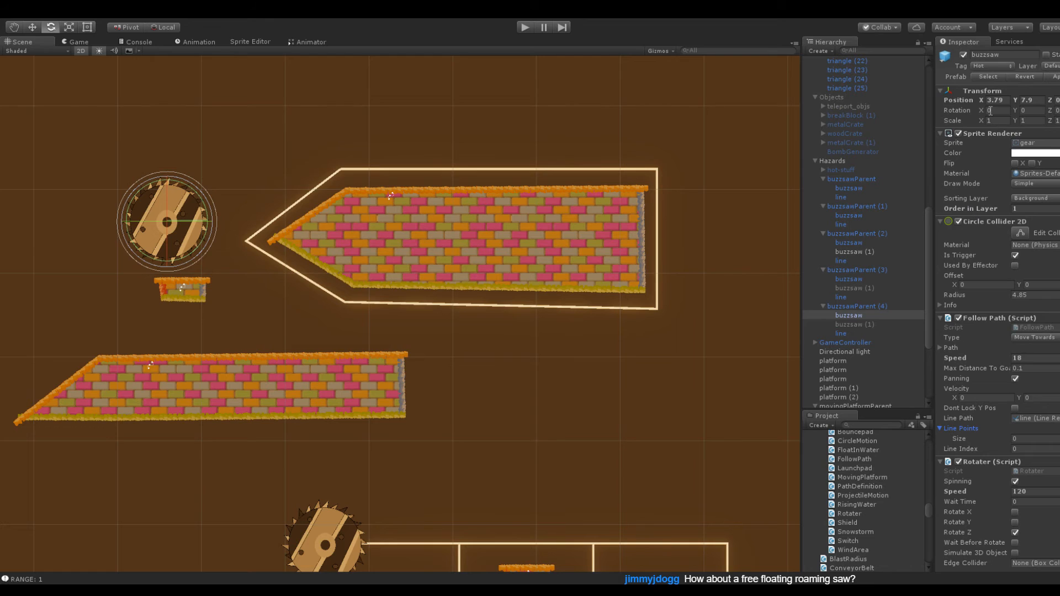
Set the position of the line in buzzsawParent (4) to 0 on X, Y and Z
middle_drag(582, 258, 641, 288)
click(855, 333)
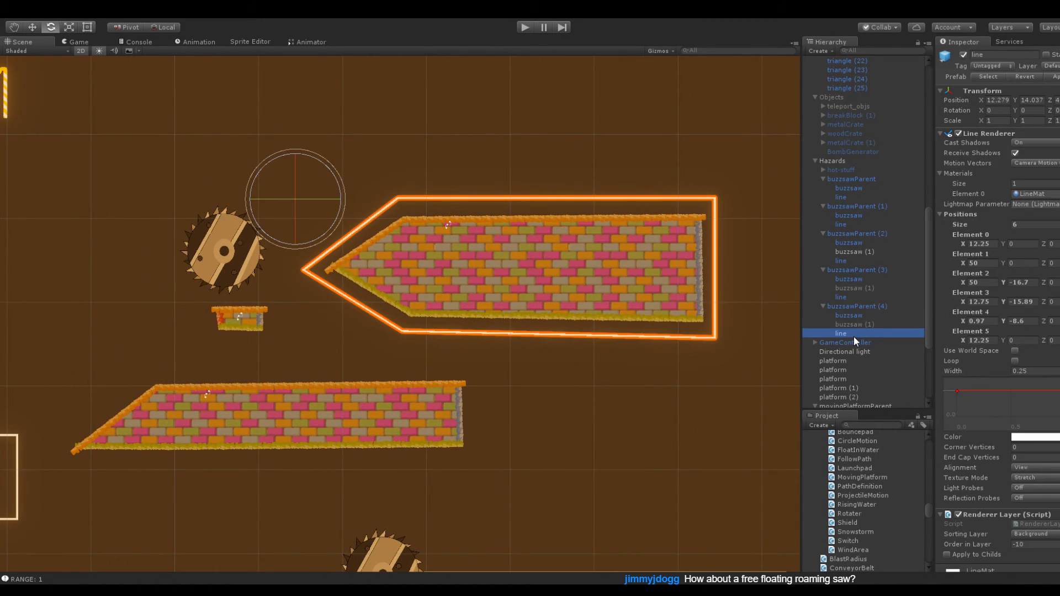
click(997, 99)
text(0)
click(1041, 97)
text(0)
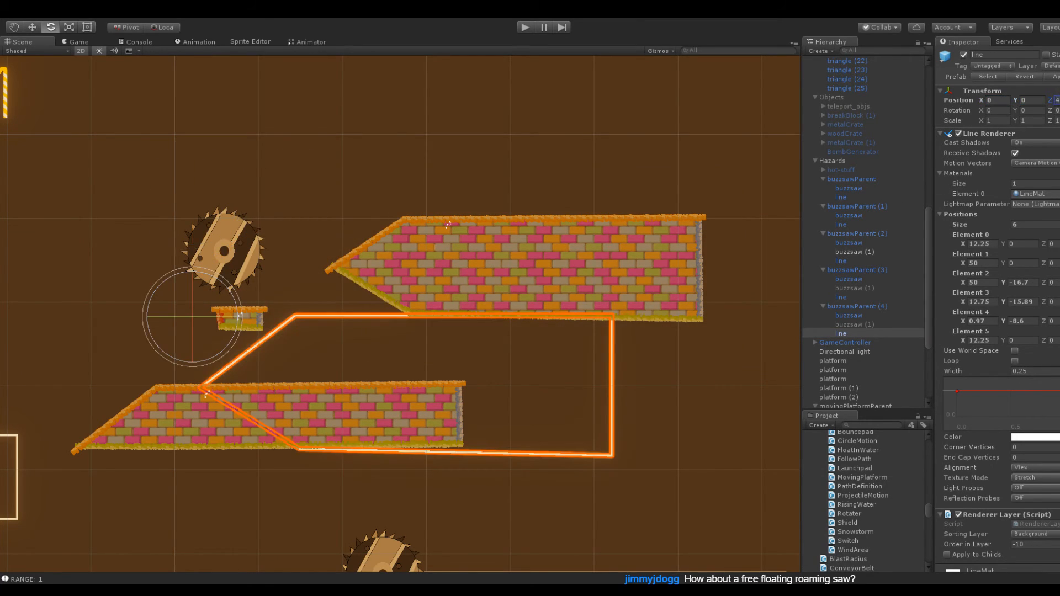
Zero the X, Y and Z position of the buzzsaw in buzzsawParent (4)
click(848, 315)
click(1000, 101)
text(0)
click(1035, 100)
text(0)
click(1058, 99)
text(0)
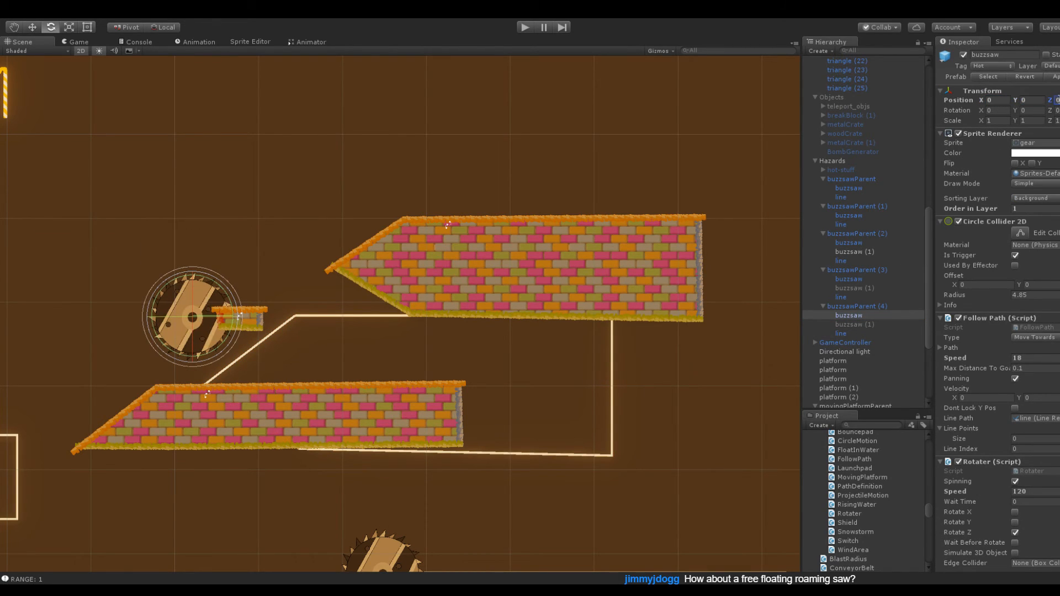
Try shifting the line to X -0.88, Y 8.28 so its pointed corner meets the buzzsaw's center
click(842, 334)
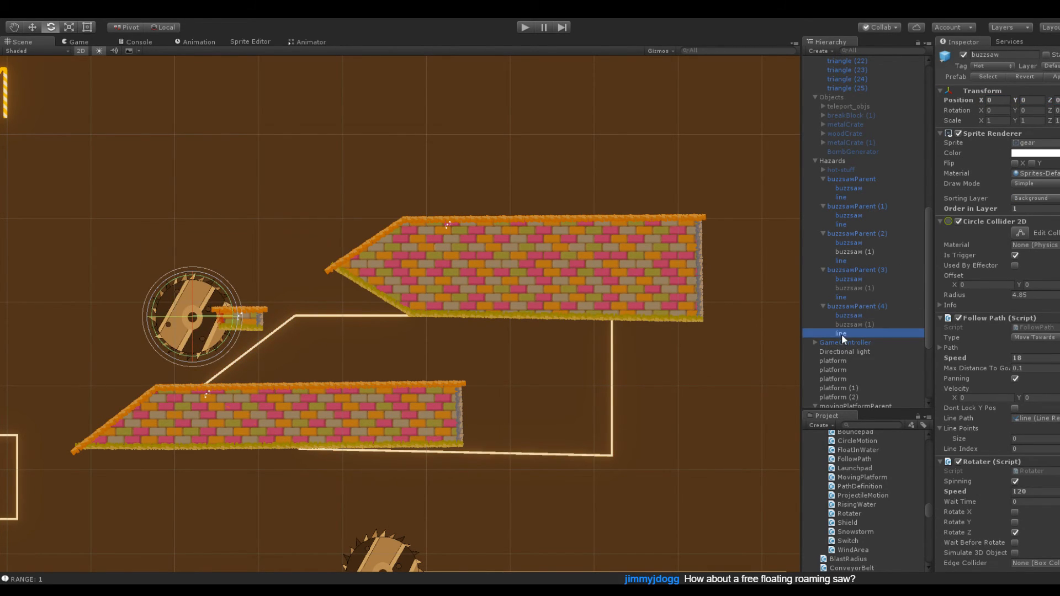
drag(1015, 100, 1, 101)
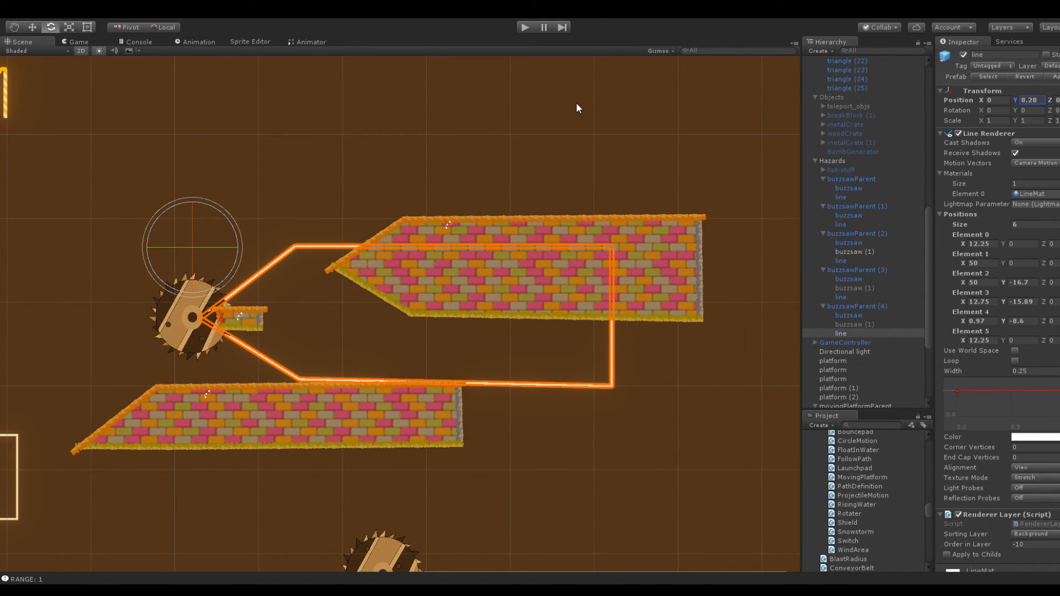
drag(979, 98, 963, 97)
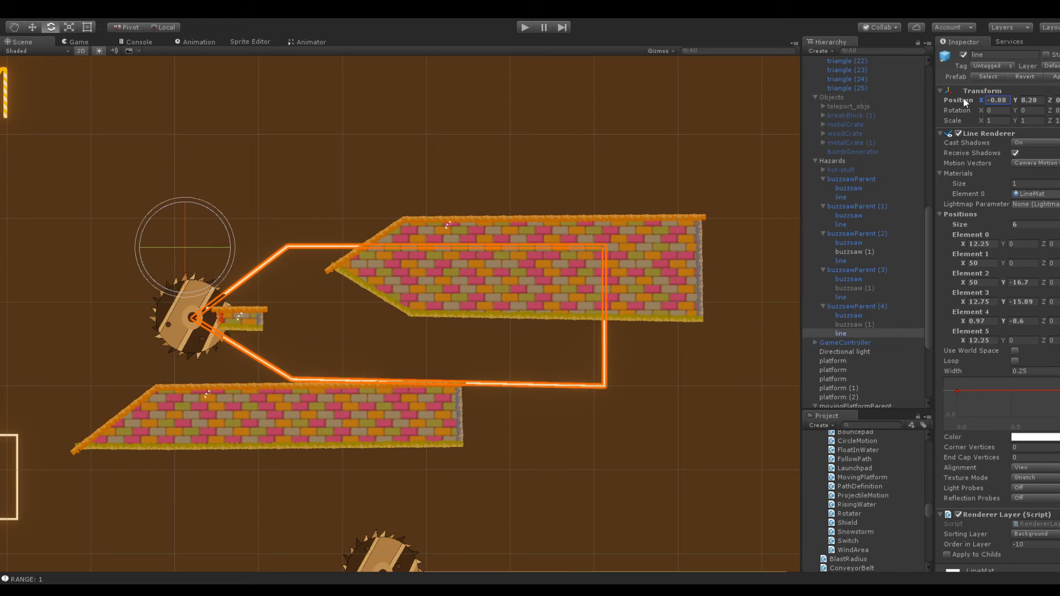
Try placing the buzzsaw over the pointed tip of the upper block by adjusting its X and Y position
click(853, 315)
drag(969, 95, 14, 128)
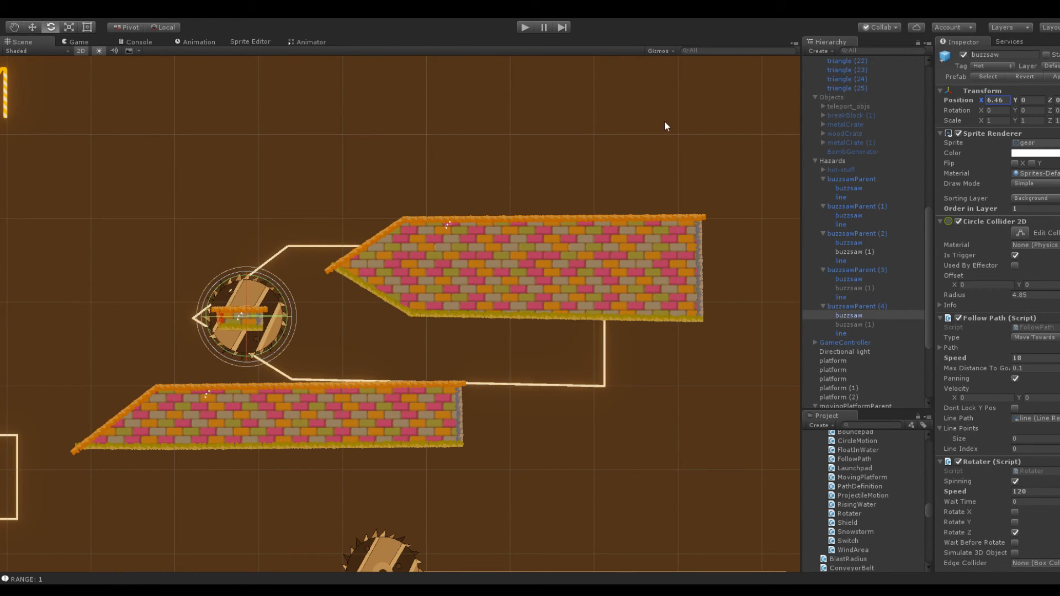
key(ctrl+z)
drag(980, 95, 170, 127)
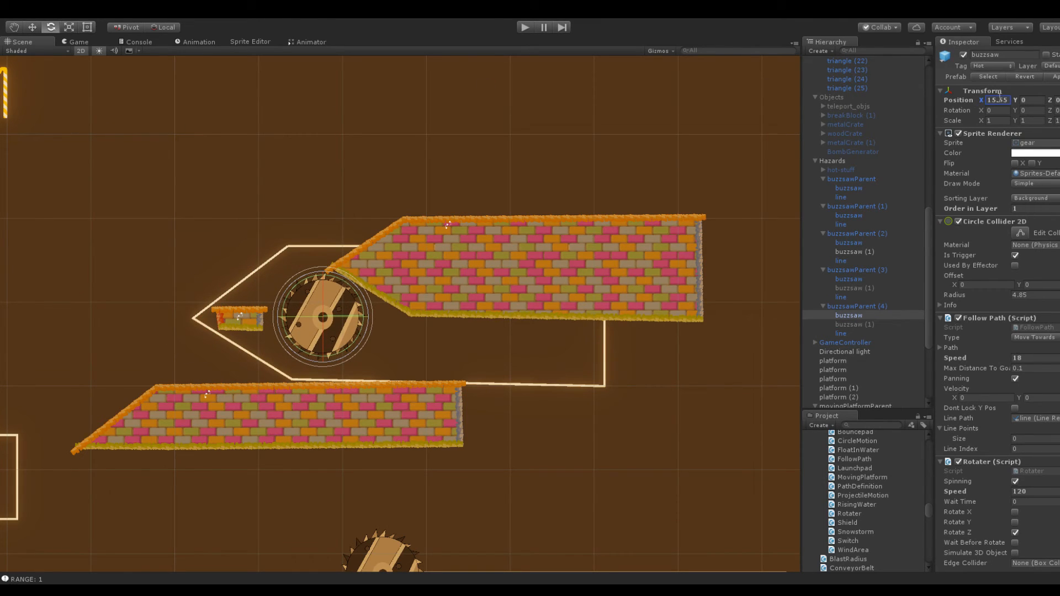
drag(1019, 104, 53, 123)
Try aligning the line with the relocated buzzsaw at X 15.6, Y 6.06
click(857, 333)
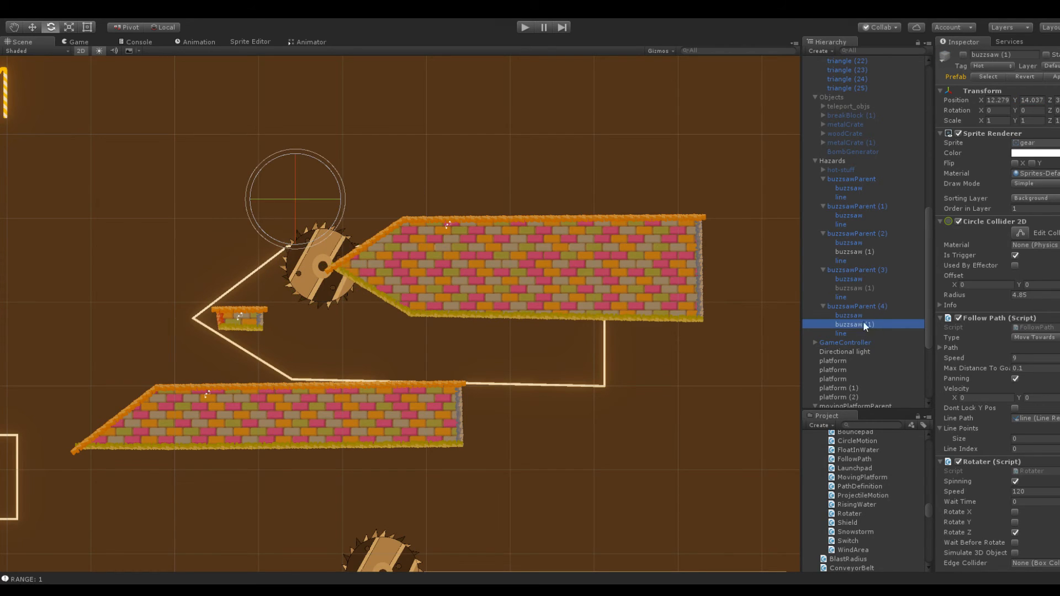
drag(994, 101, 153, 137)
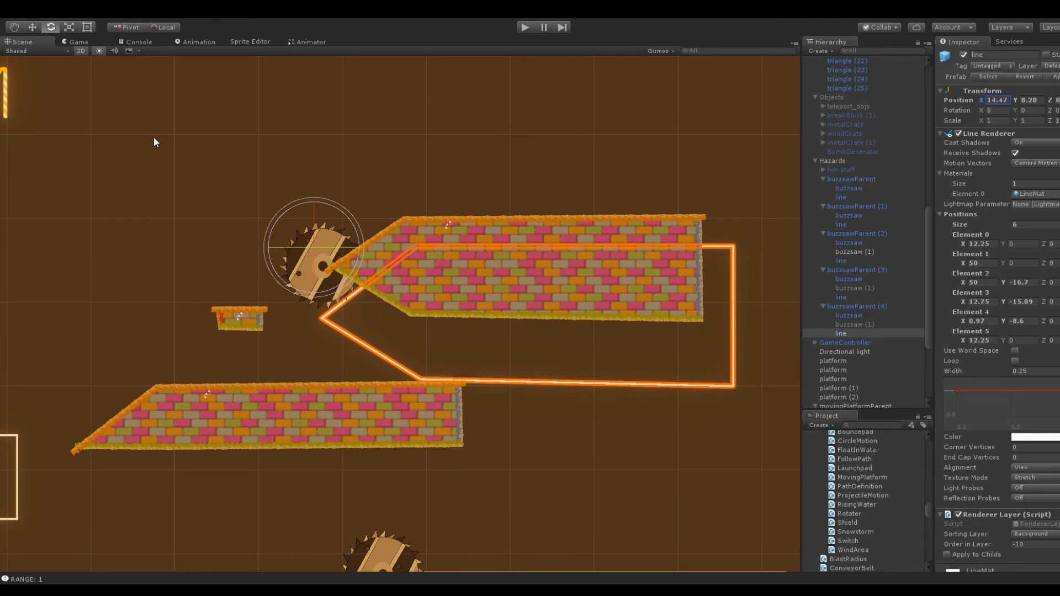
drag(1015, 100, 208, 282)
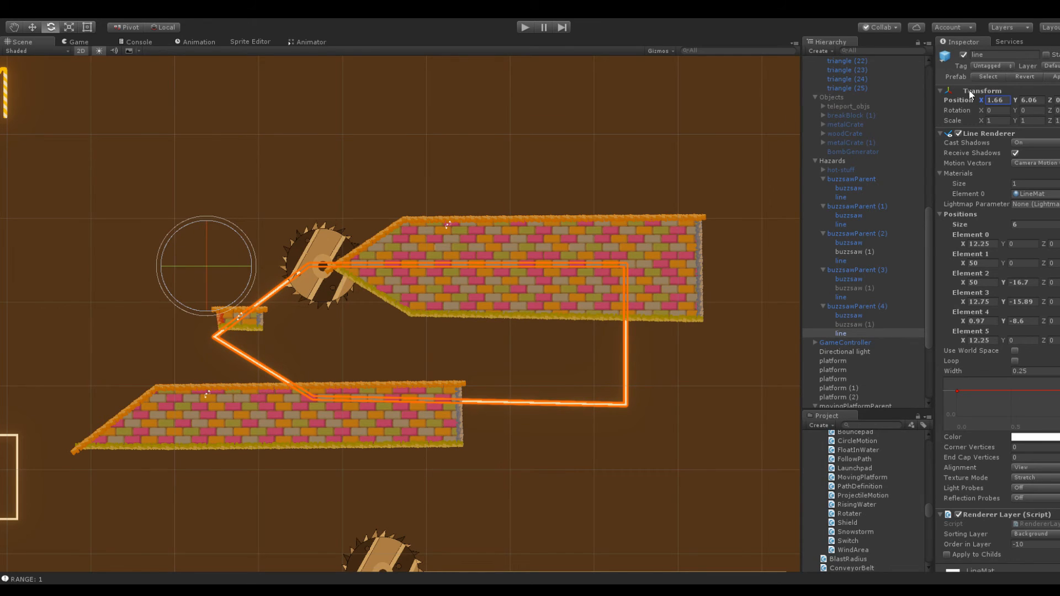
drag(980, 100, 1055, 117)
Run the game, check in the Scene view how the buzzsaw moves relative to the shifted line, and stop it
click(525, 27)
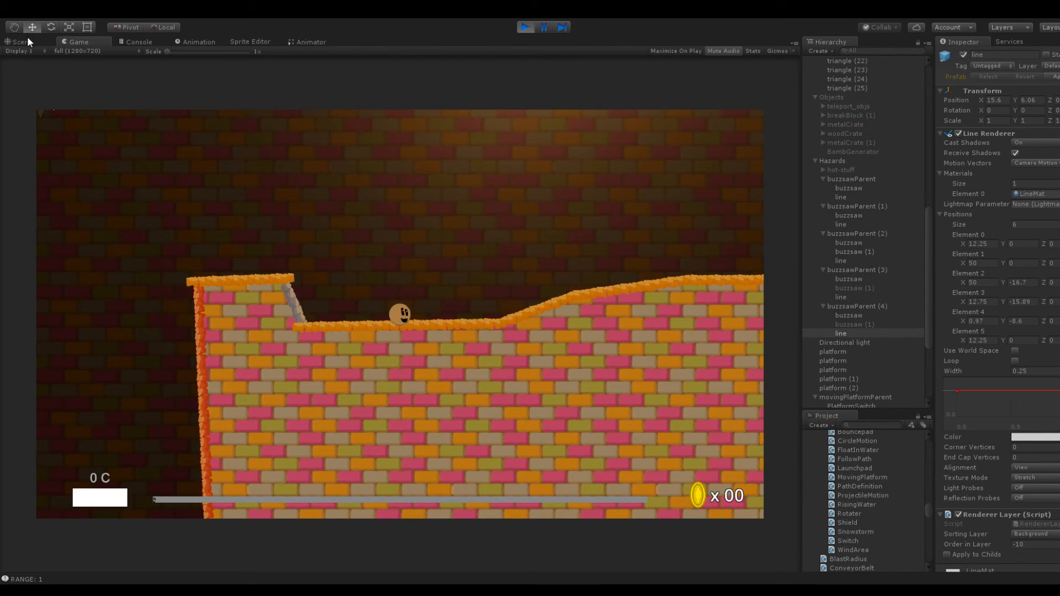
click(26, 39)
click(25, 29)
scroll(321, 140, down, 4)
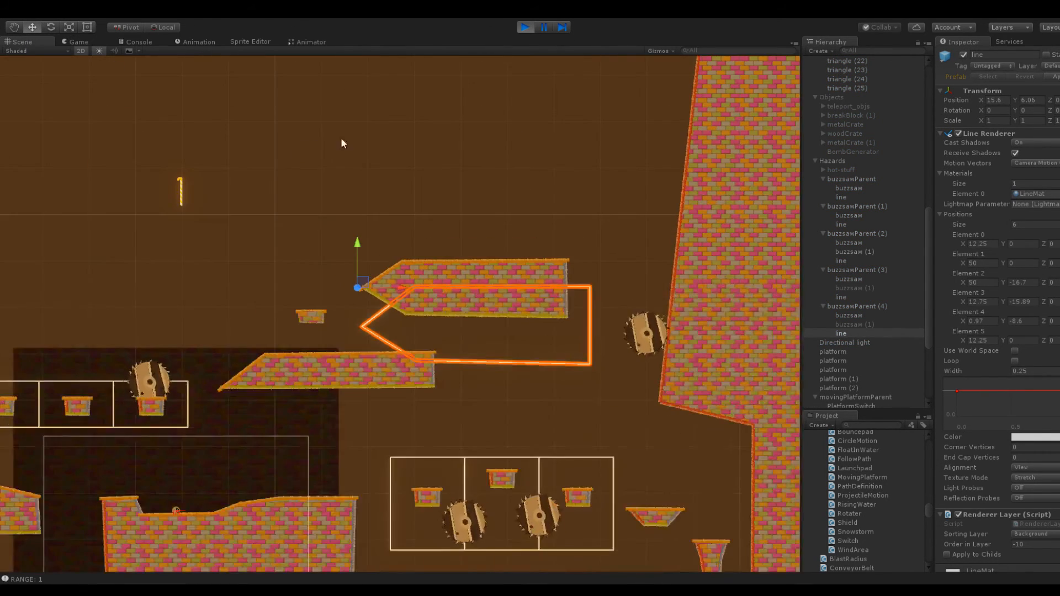
click(526, 27)
scroll(567, 174, up, 4)
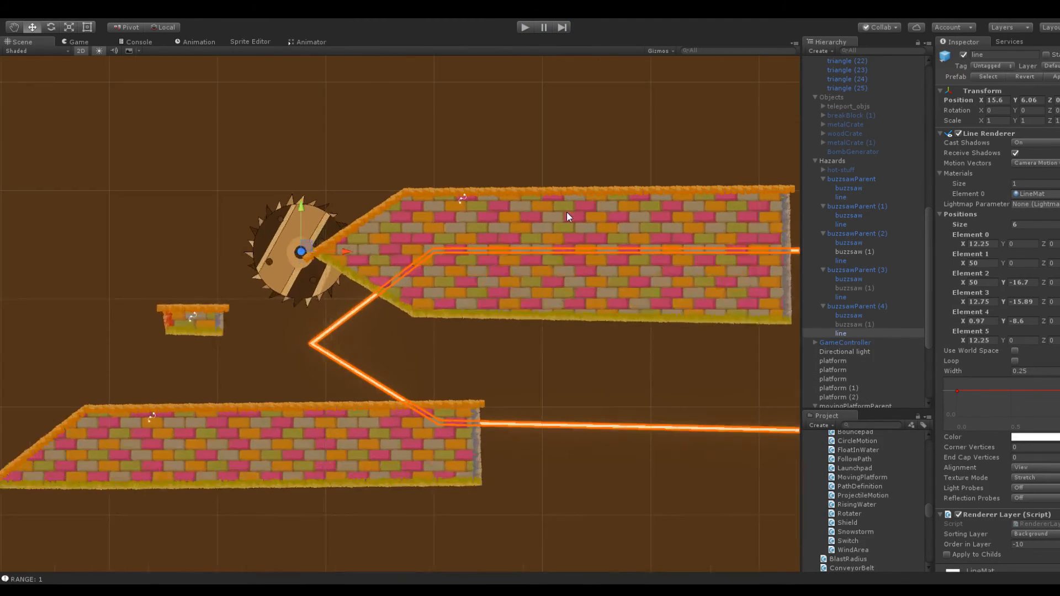
Try raising the line to Y 14.72 so that it encloses the pointed block
click(841, 333)
scroll(615, 255, down, 3)
middle_drag(311, 253, 577, 134)
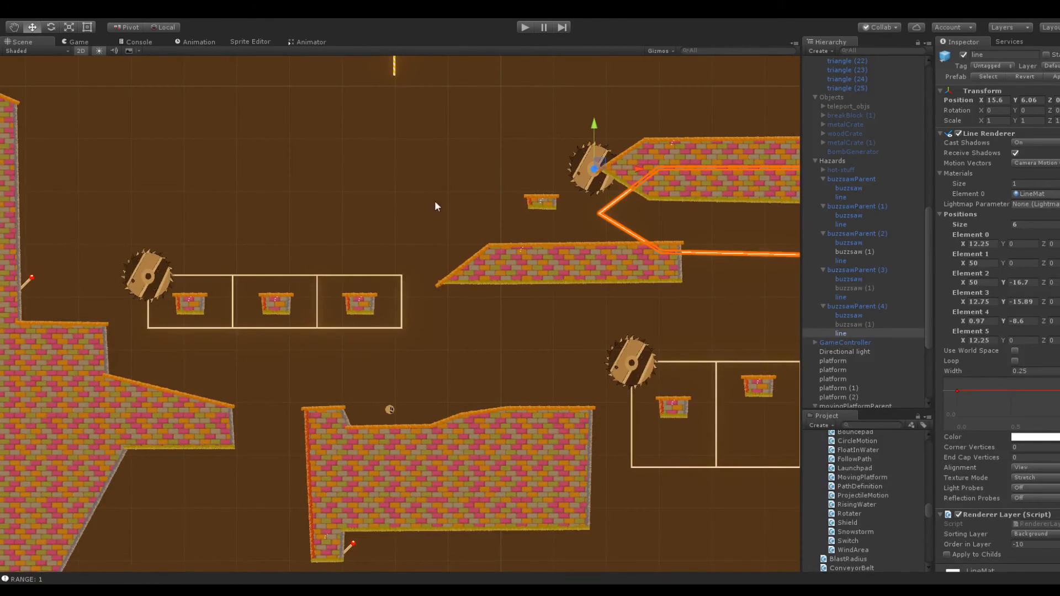
key(f)
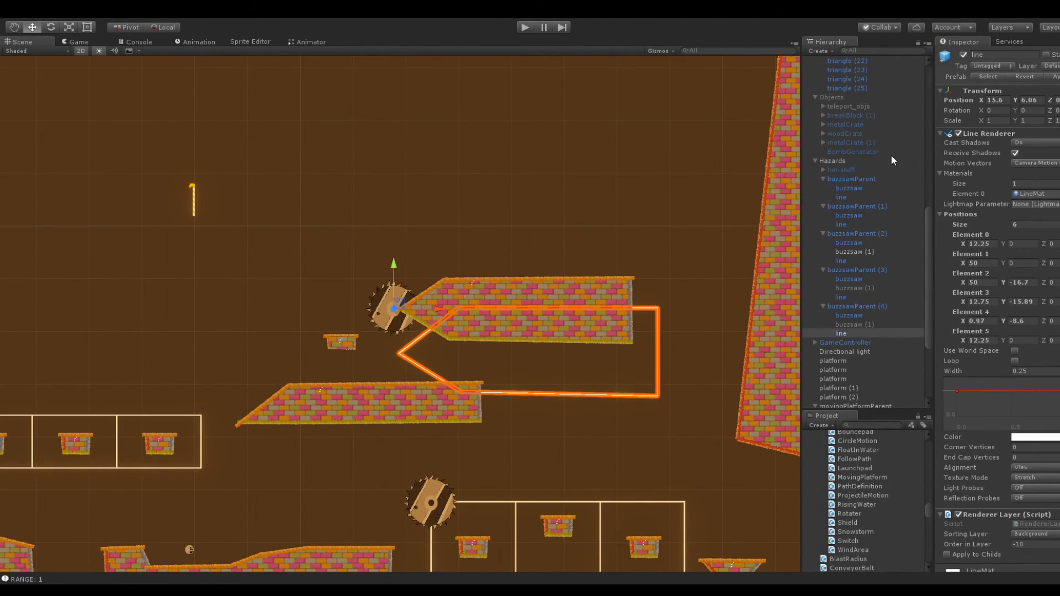
scroll(518, 358, up, 4)
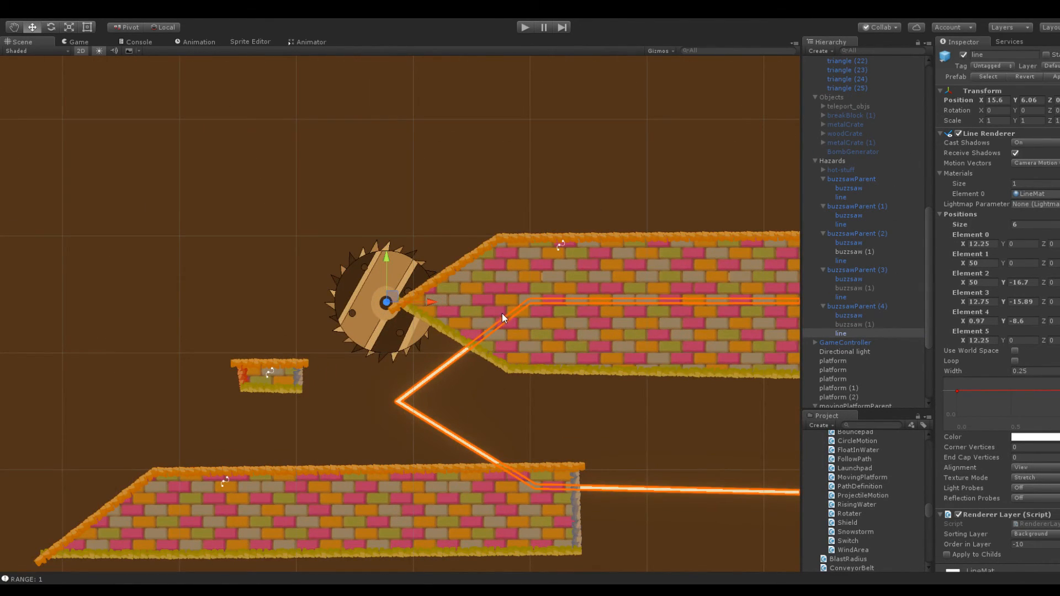
scroll(669, 145, down, 3)
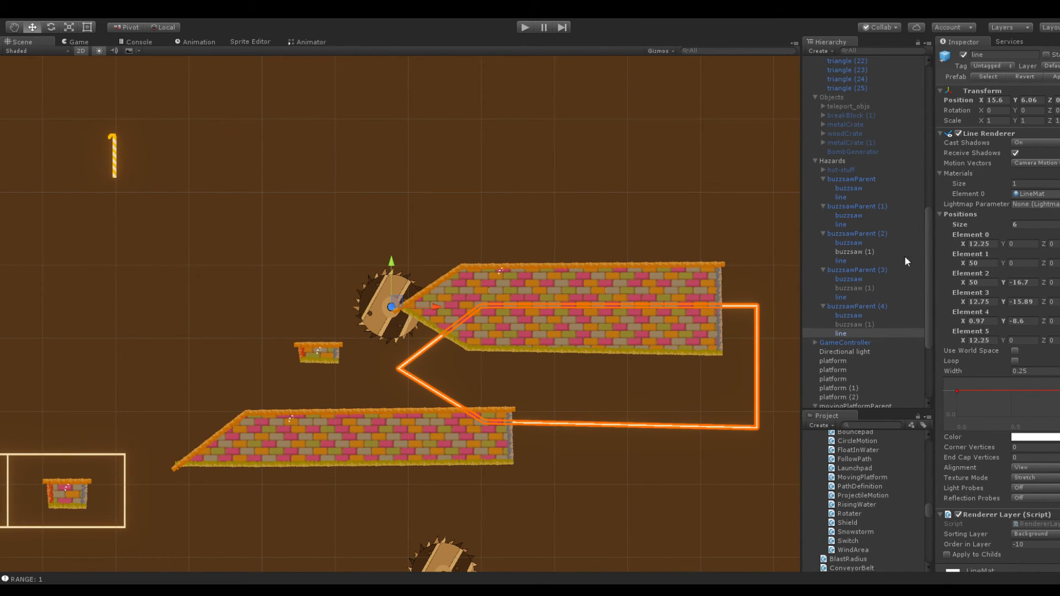
drag(1019, 107, 97, 133)
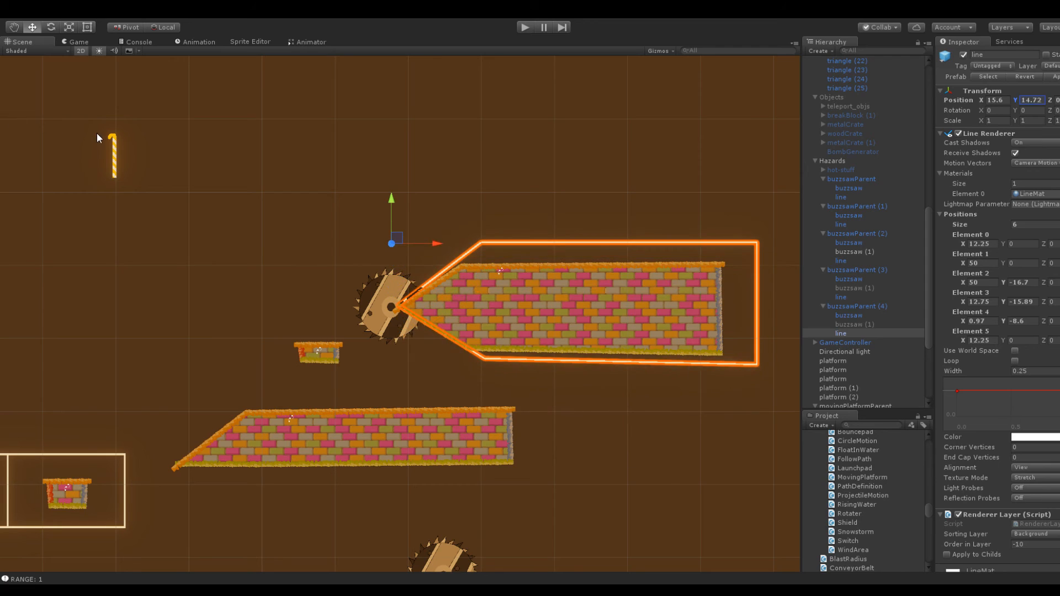
Reset the line's position to X 0, Y 0
click(997, 101)
text(0)
click(1033, 101)
text(0)
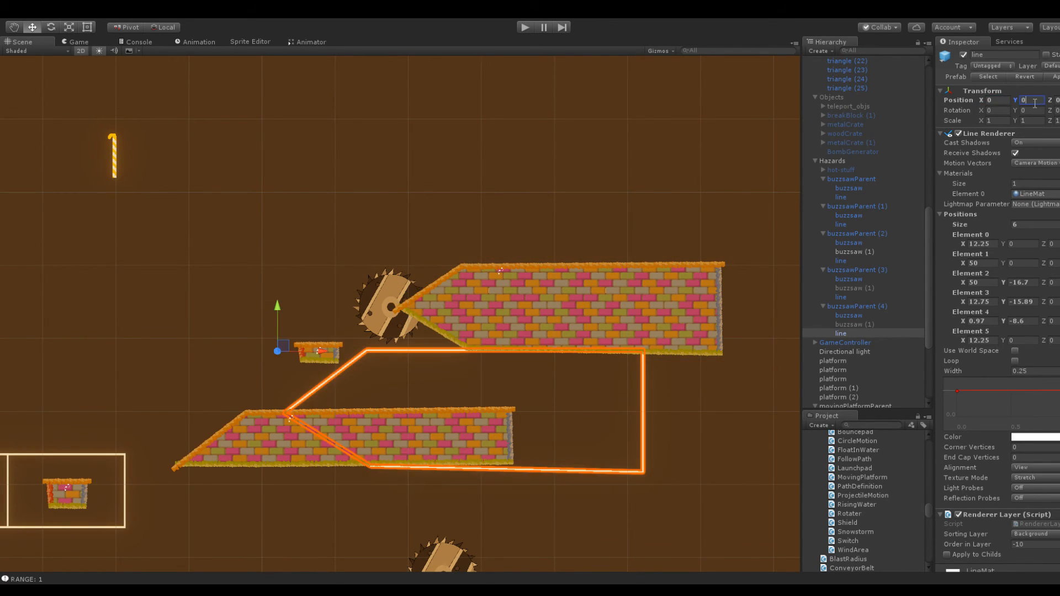
Reset the buzzsaw's position in buzzsawParent (4) to X 0, Y 0
click(845, 317)
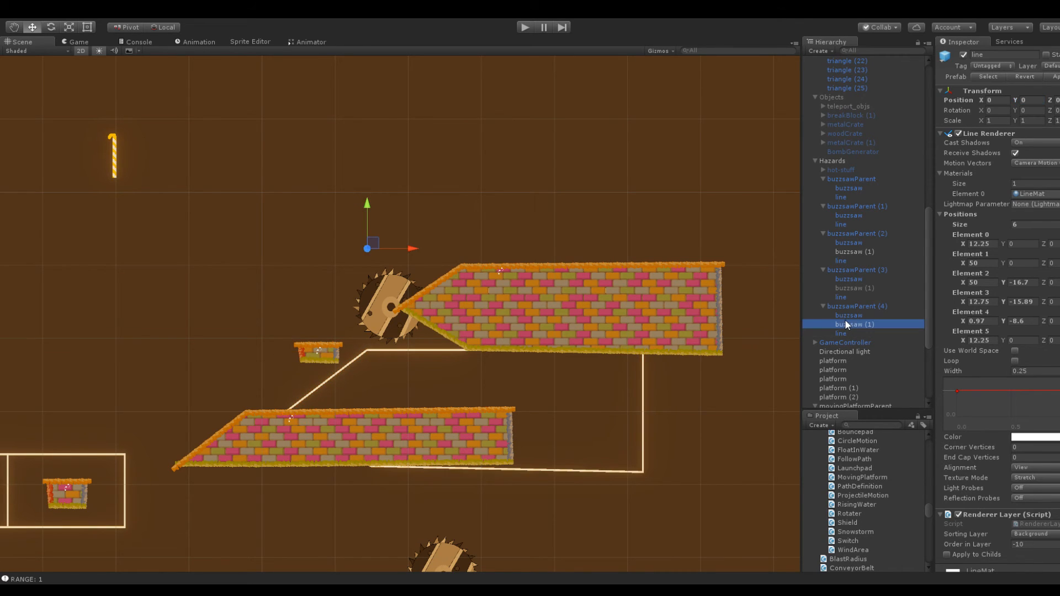
click(997, 100)
text(0)
click(1033, 100)
text(0)
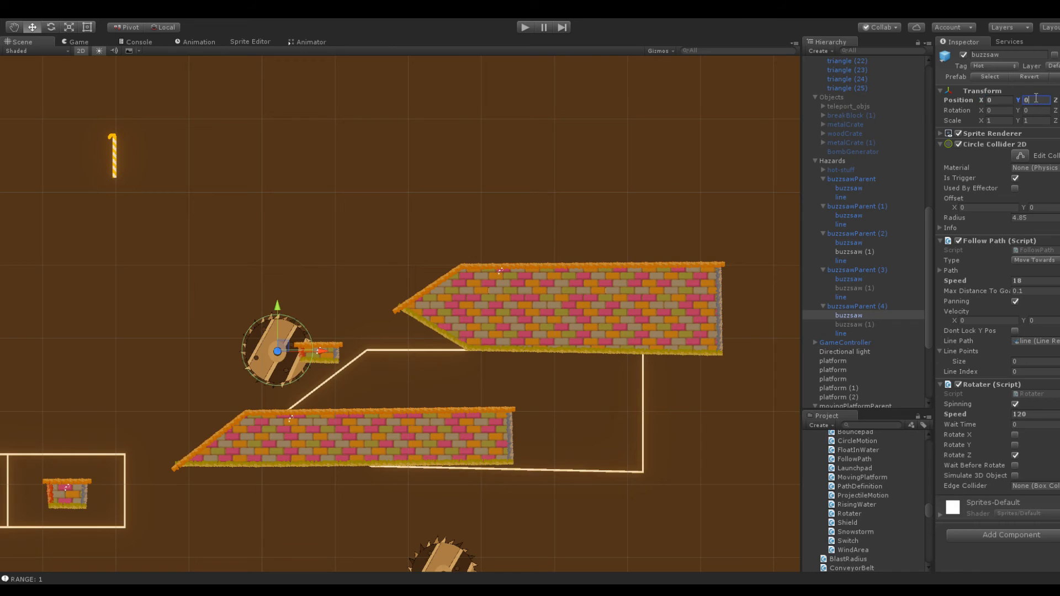
Run the game and watch in the Scene view how the buzzsaw travels with both it and its line at the parent's origin
click(846, 331)
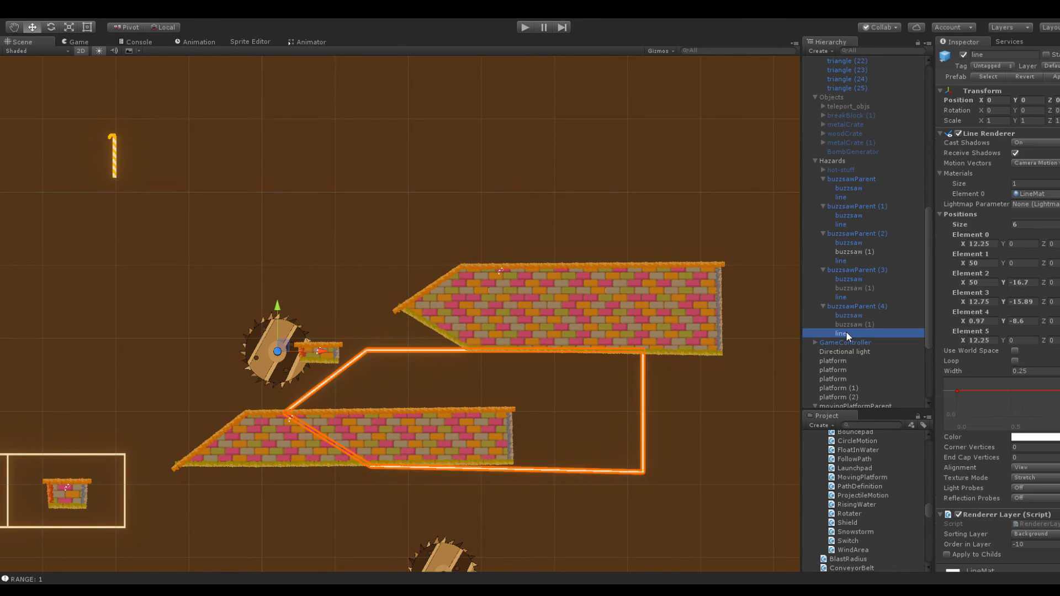
click(852, 305)
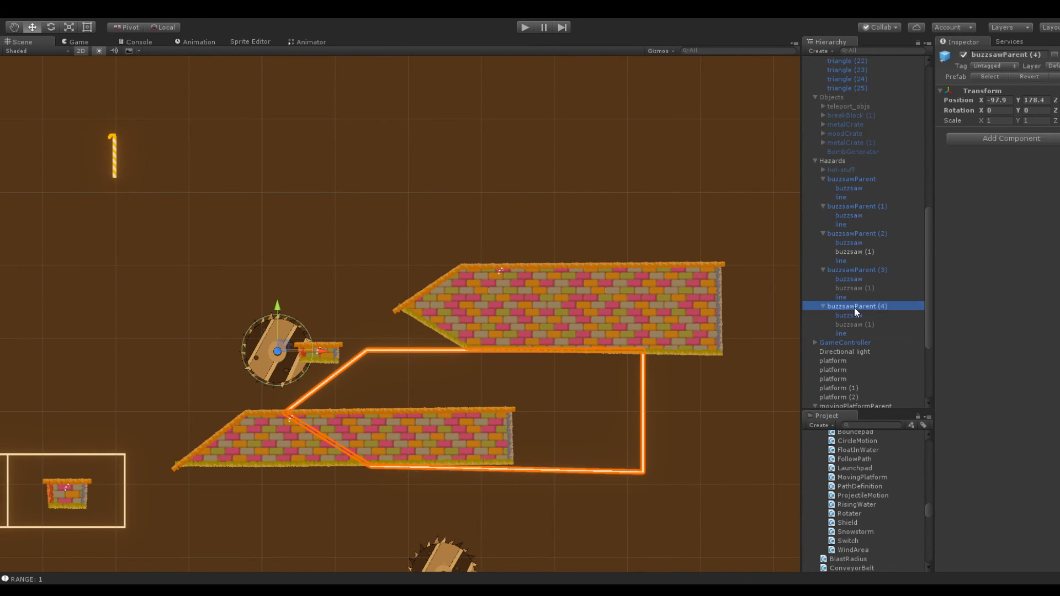
click(850, 332)
click(527, 27)
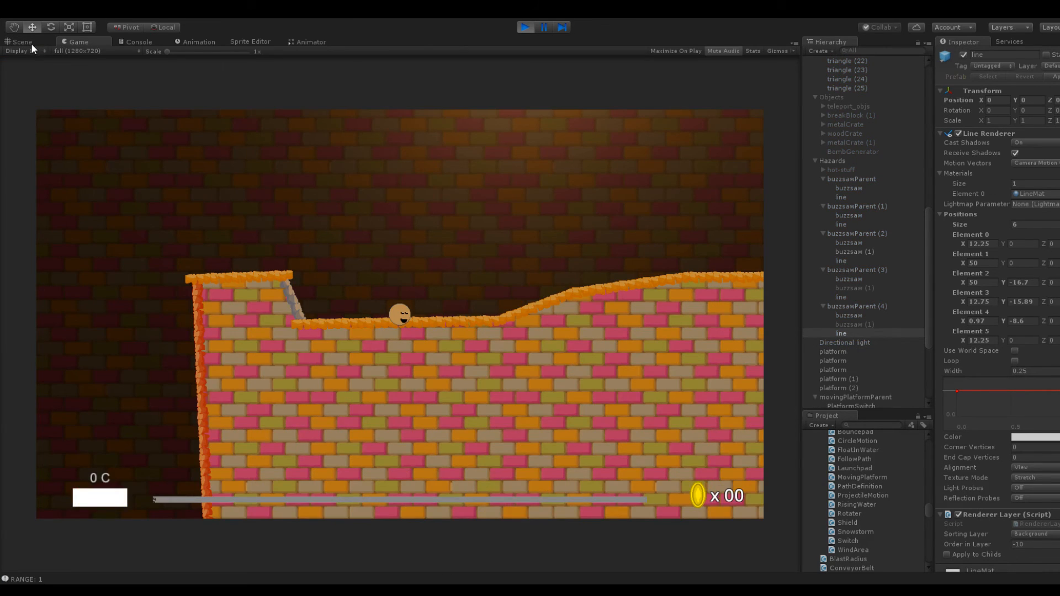
click(30, 43)
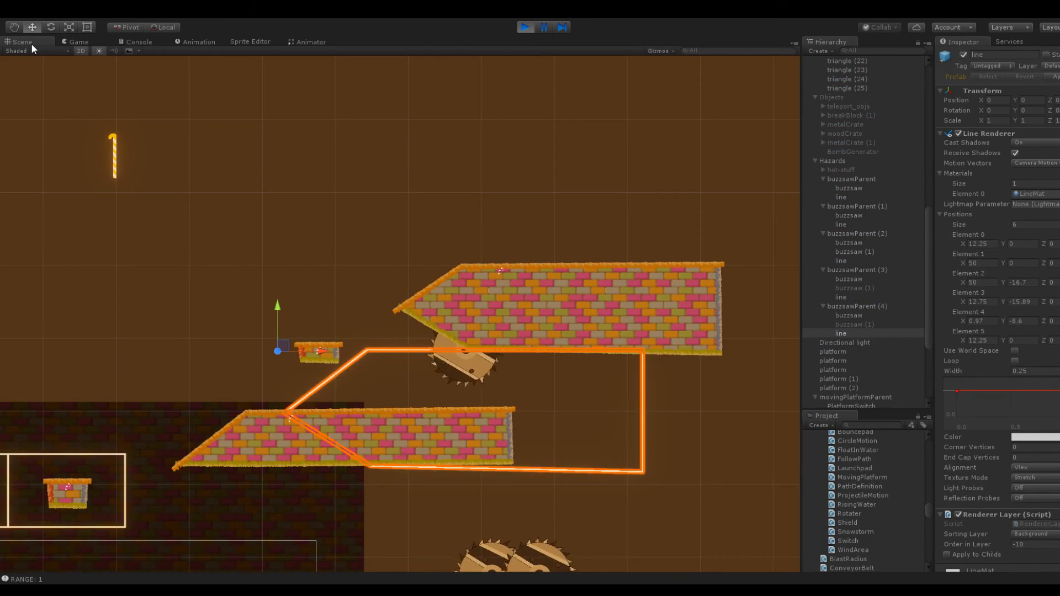
middle_drag(609, 327, 544, 265)
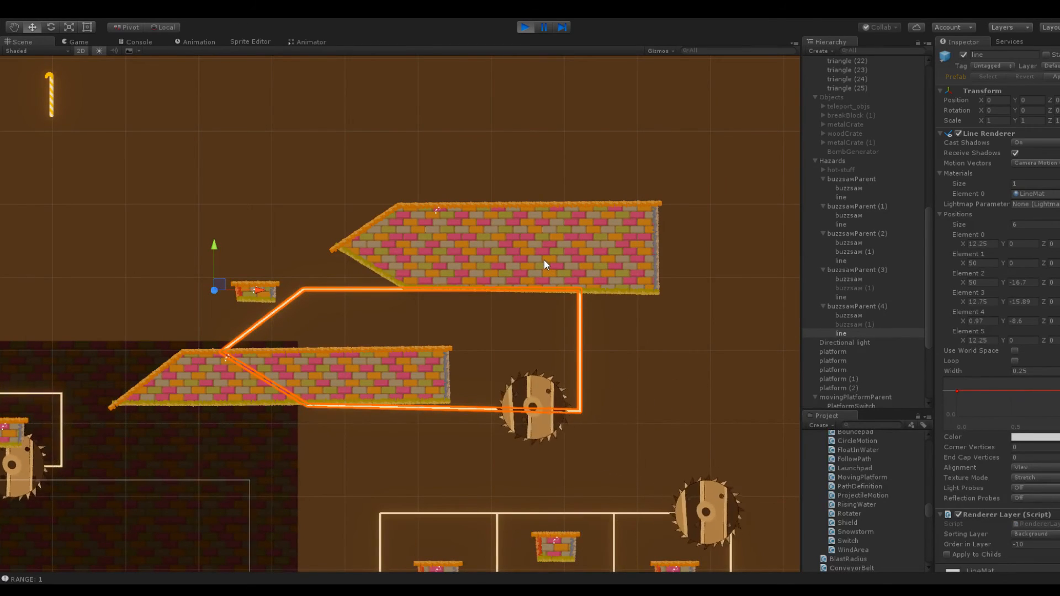
click(383, 423)
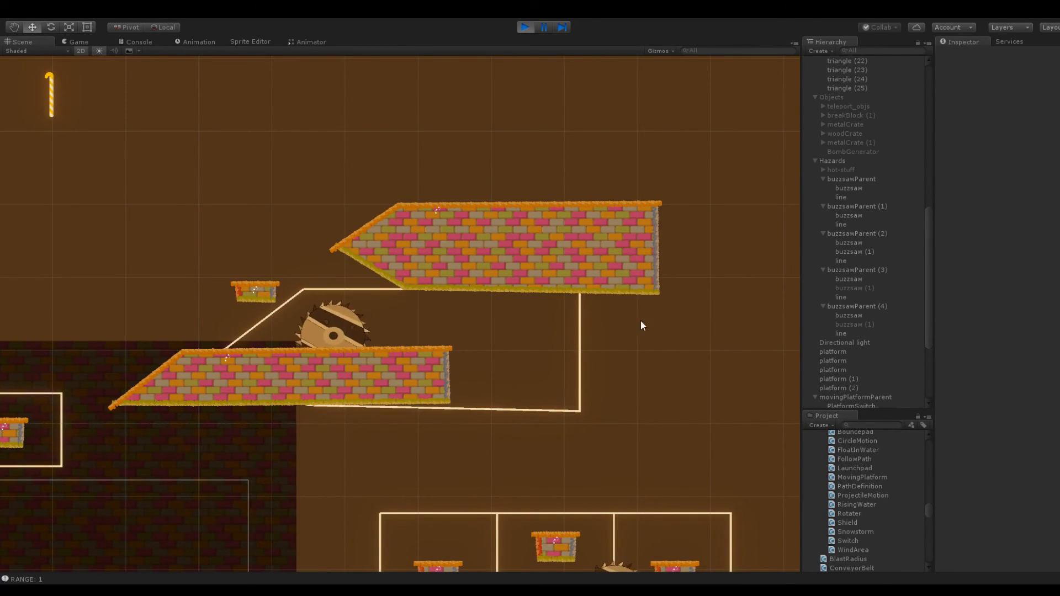
Compare the settings of the line, buzzsaw and buzzsawParent (4) while the game runs
click(859, 325)
click(855, 331)
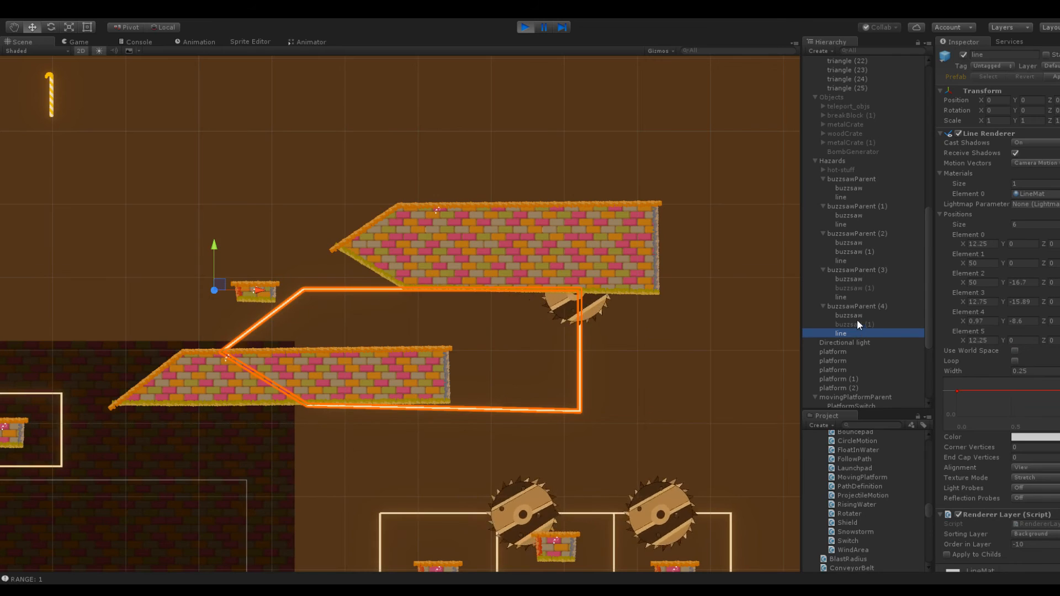
click(857, 316)
click(852, 306)
scroll(343, 273, up, 2)
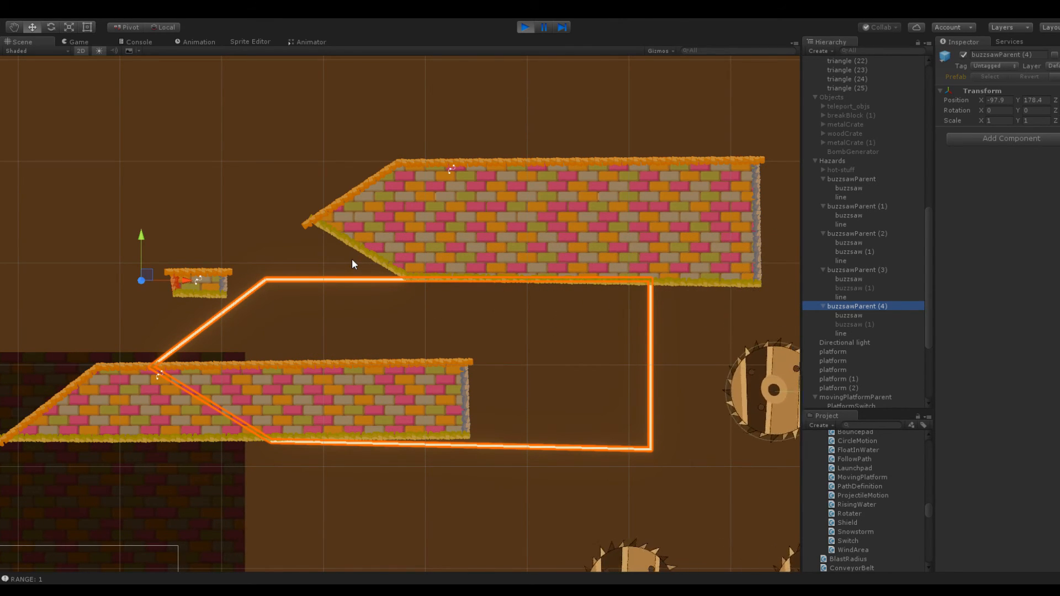
scroll(352, 259, down, 2)
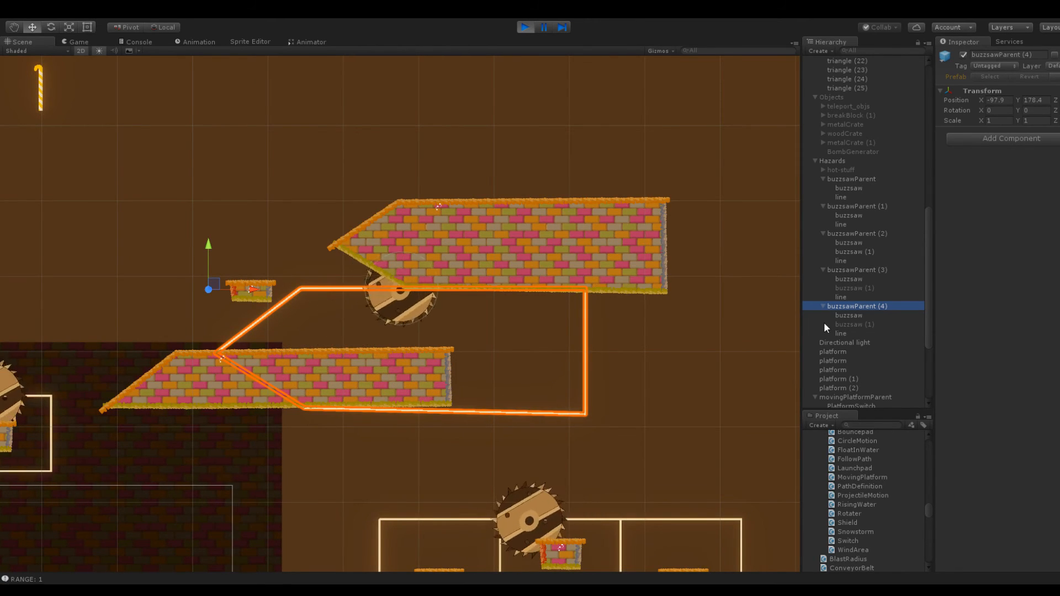
Examine the moving buzzsaw's Follow Path Line Points and compare them with its path in the Scene view
click(880, 315)
scroll(1009, 373, down, 5)
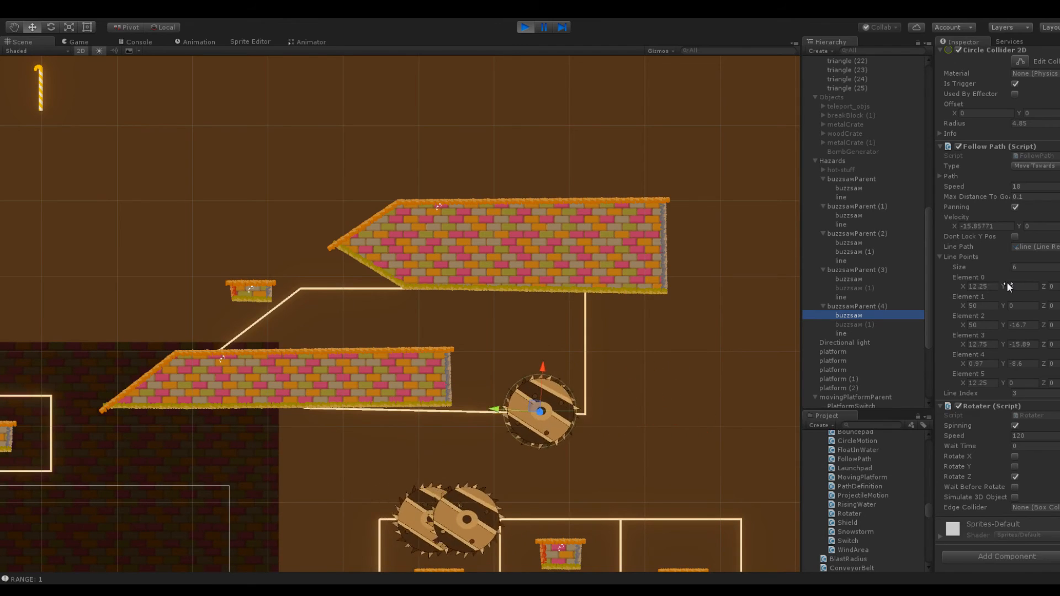
click(982, 286)
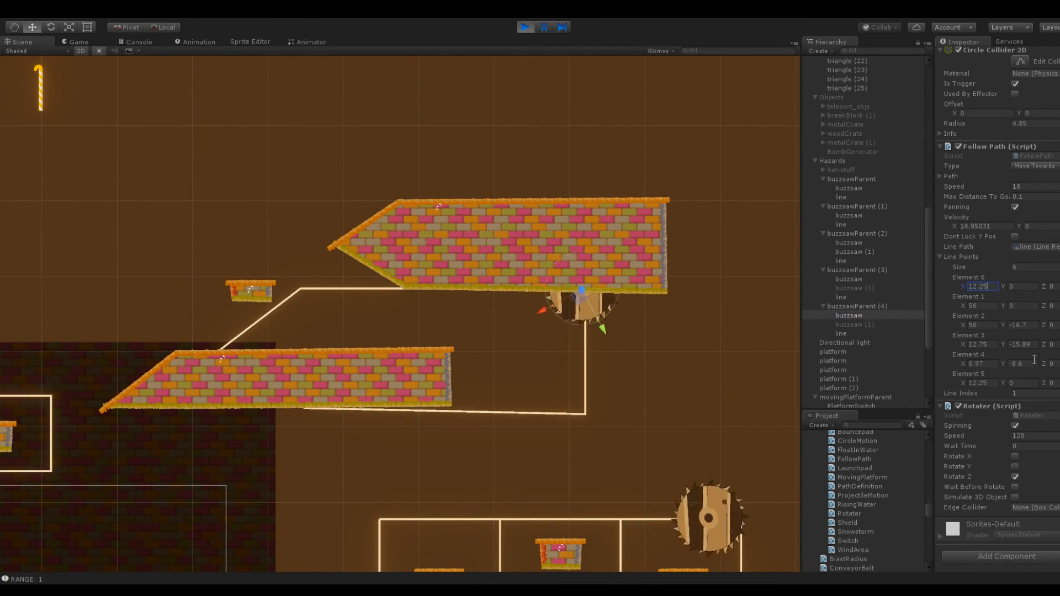
scroll(730, 214, down, 2)
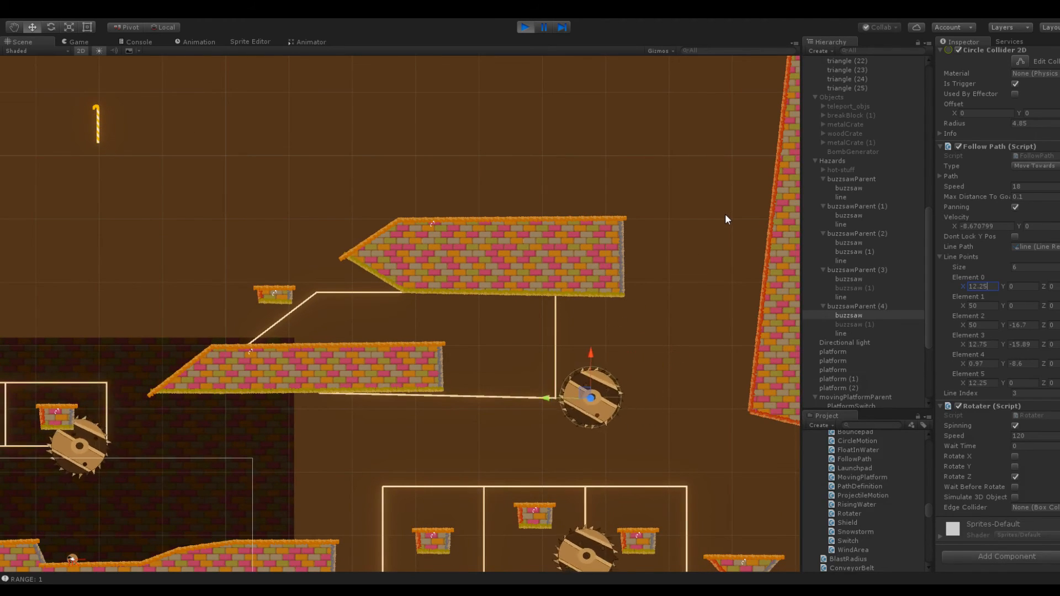
scroll(1024, 198, up, 3)
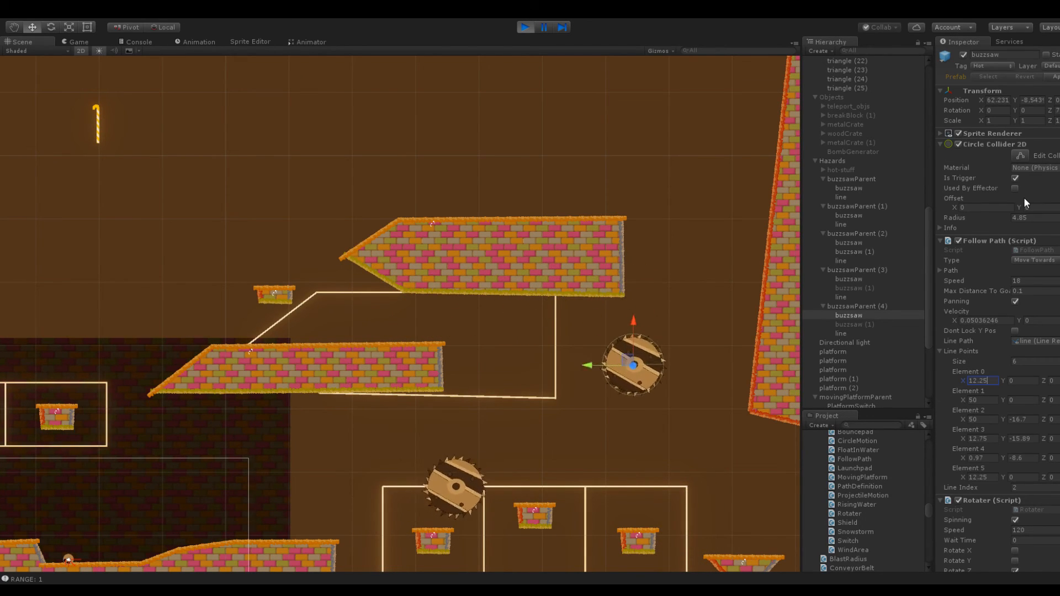
Stop the game and move buzzsawParent (4) to X -87.2, Y 191.8 so its line surrounds the pointed block
click(870, 305)
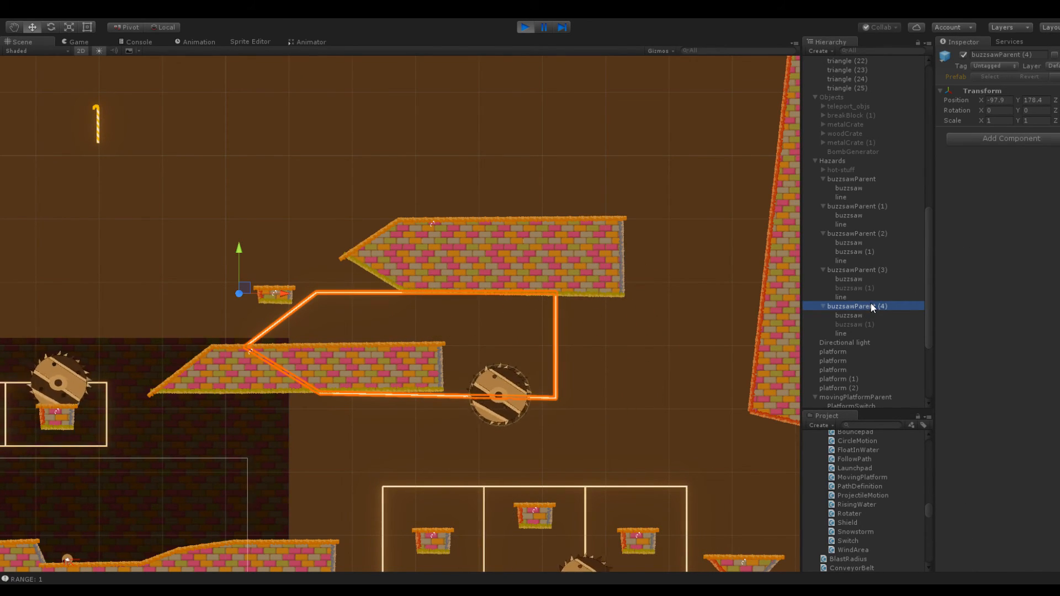
click(525, 28)
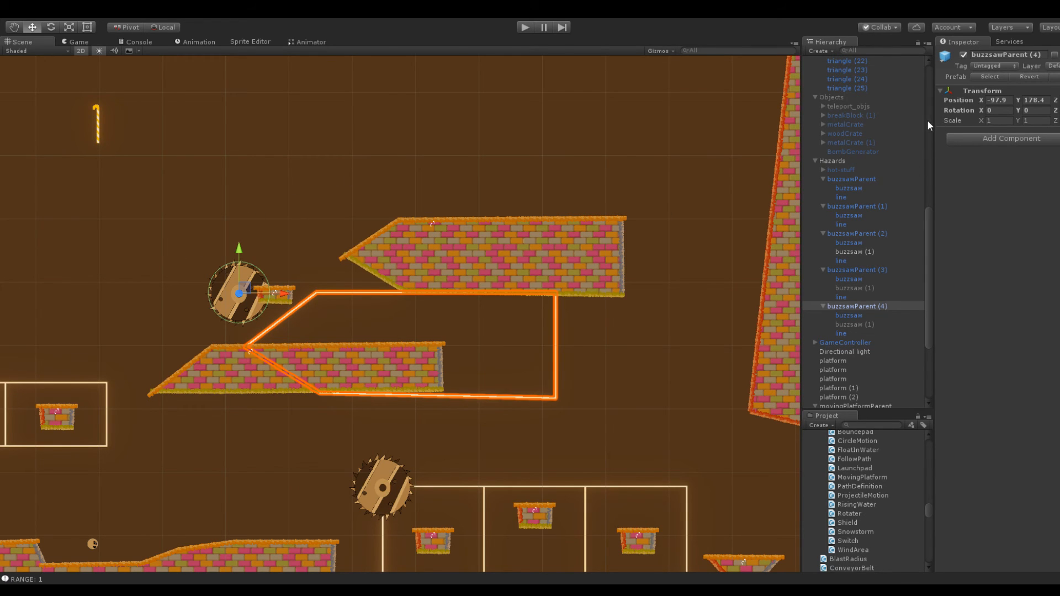
drag(1017, 101, 73, 147)
middle_drag(252, 140, 369, 188)
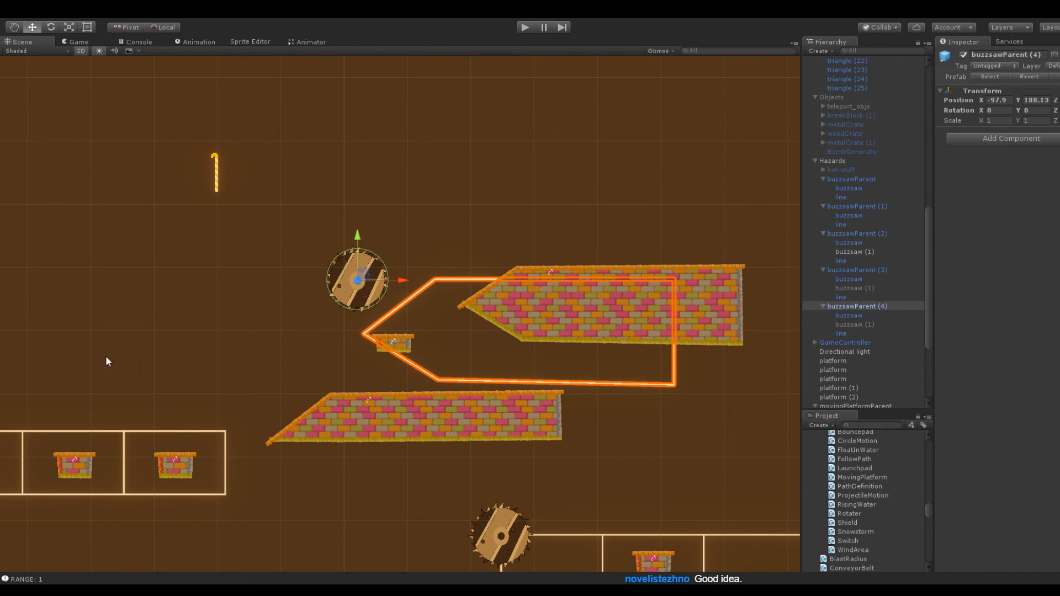
middle_drag(412, 172, 686, 130)
middle_drag(479, 158, 148, 195)
scroll(274, 203, up, 6)
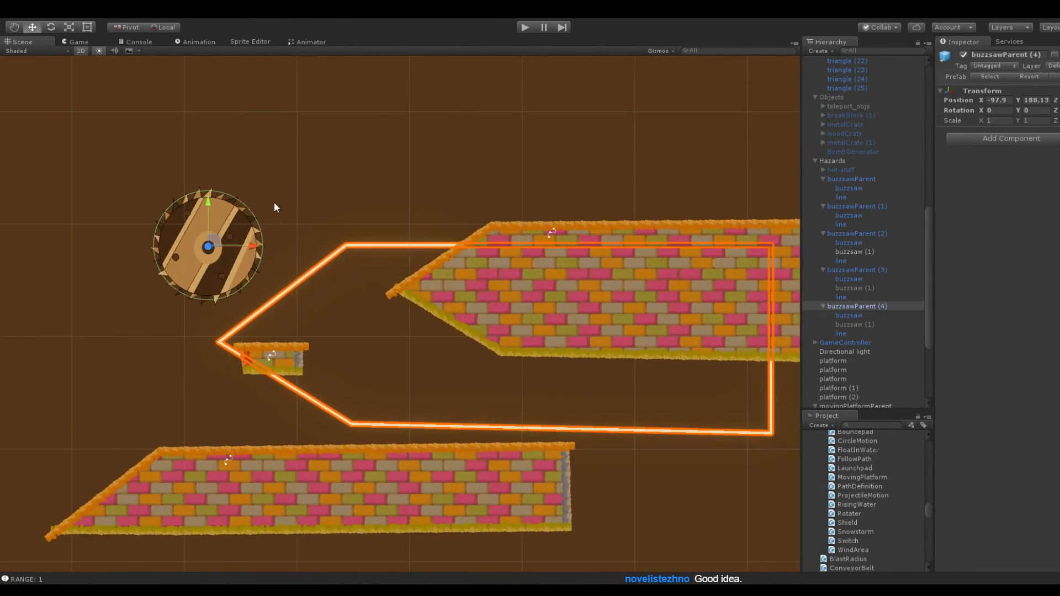
scroll(298, 202, up, 1)
mouse_move(1019, 101)
mouse_down()
mouse_move(1047, 109)
mouse_move(995, 100)
mouse_move(1012, 99)
mouse_up()
scroll(568, 130, down, 3)
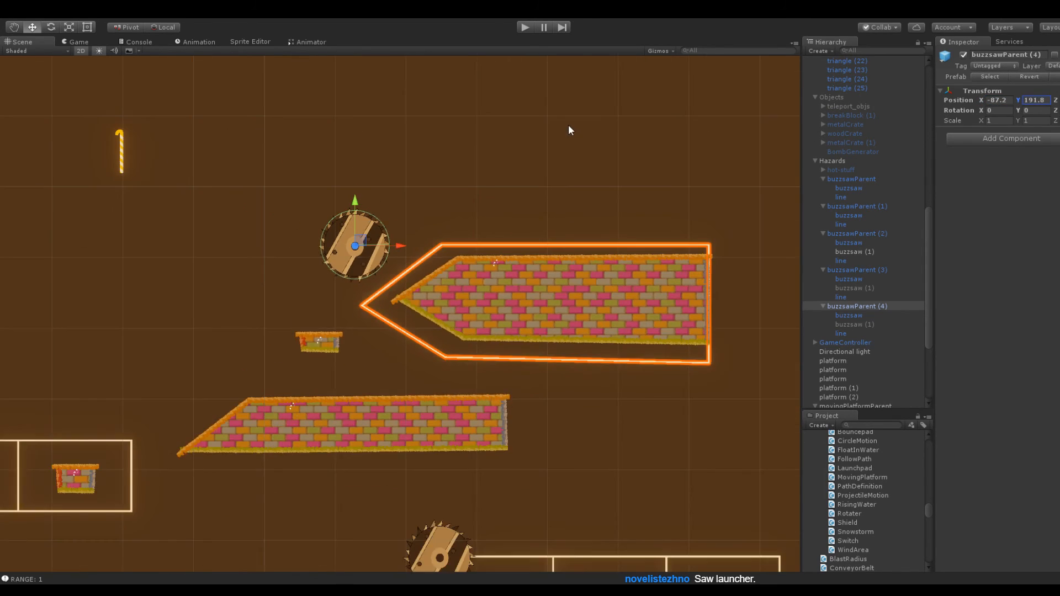
Offset the buzzsaw in buzzsawParent (4) to X -5.68, Y -6.9 and check its path in the running Scene view
click(856, 316)
drag(1016, 97, 870, 102)
key(ctrl+p)
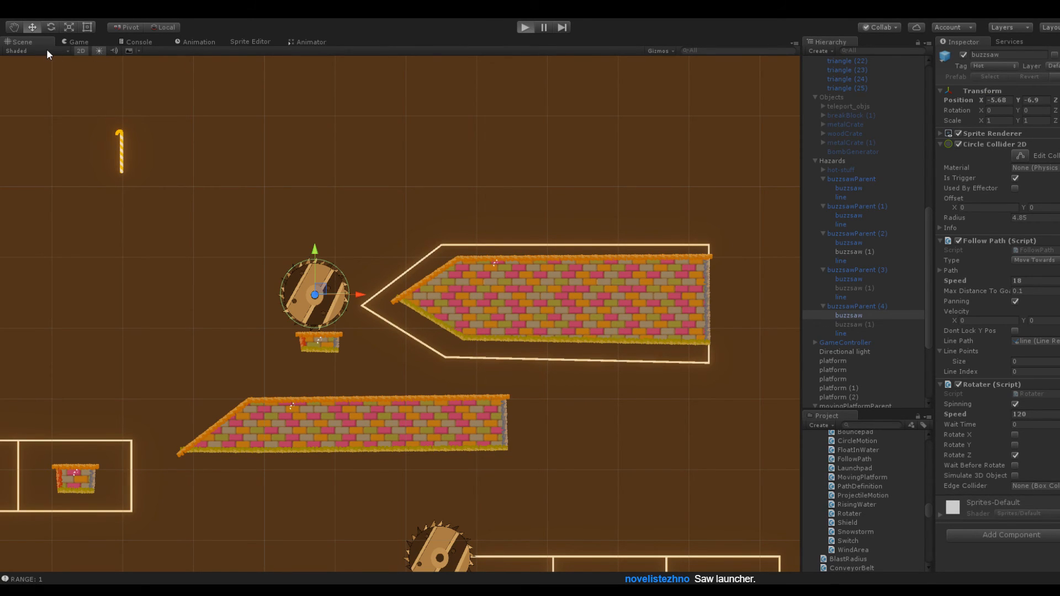
key(ctrl+p)
click(31, 43)
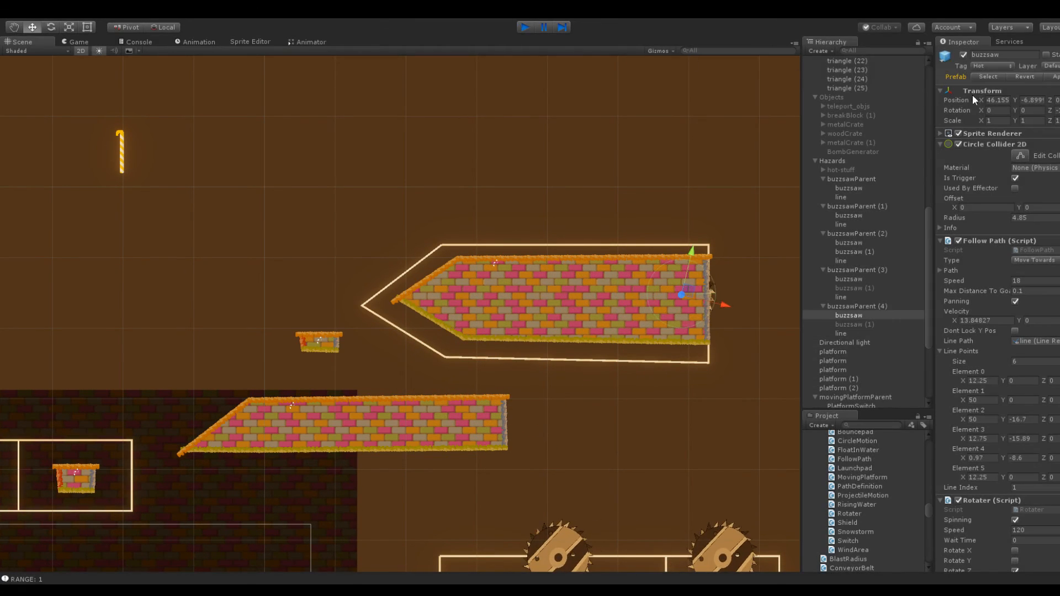
Set the buzzsaw's Y position to 2.16 and rerun the game to check its path in the Scene view
key(ctrl+p)
click(1027, 101)
drag(65, 132, 139, 125)
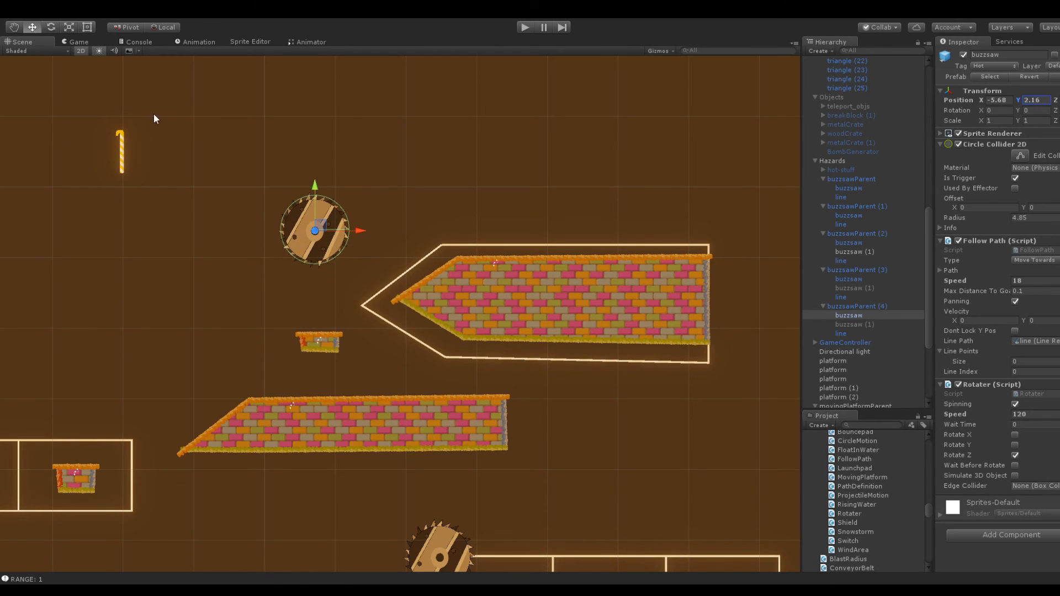
click(524, 27)
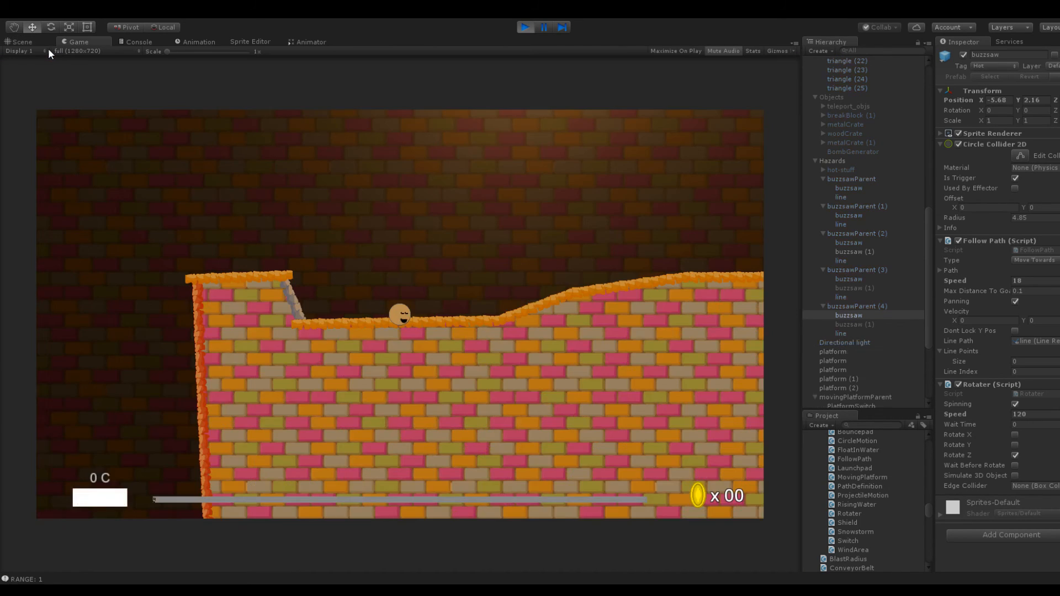
click(37, 43)
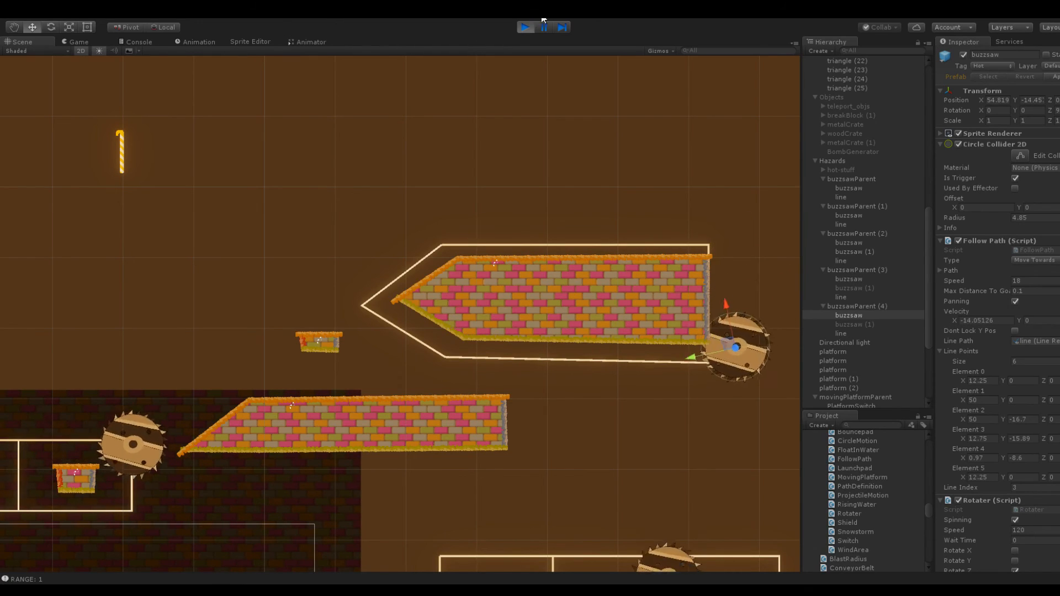
Set the buzzsaw's X position to -11.38 and rerun the game to check its path in the Scene view
click(525, 27)
drag(967, 106, 866, 107)
click(525, 27)
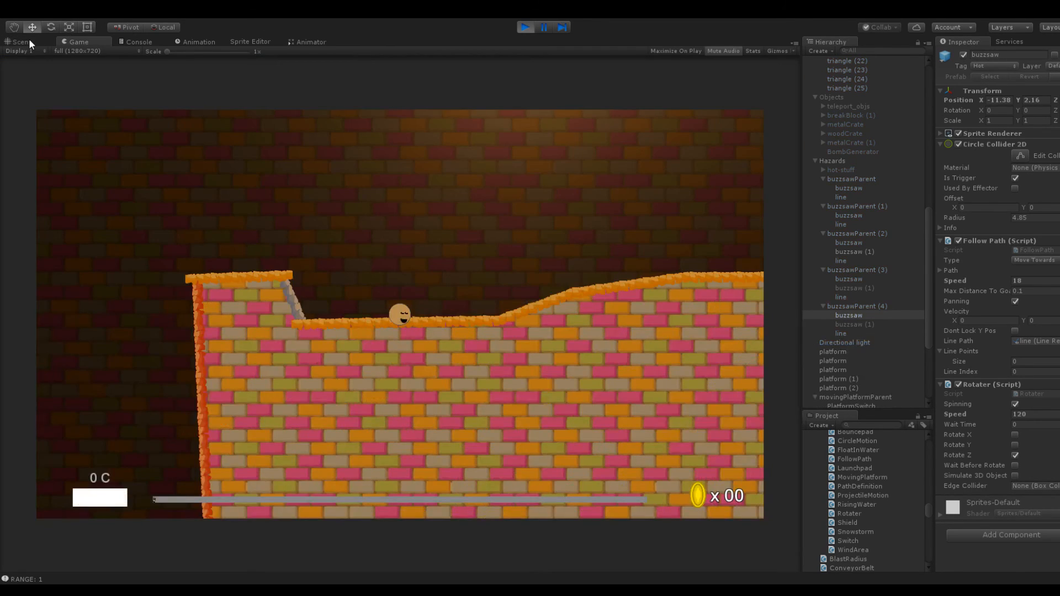
click(29, 39)
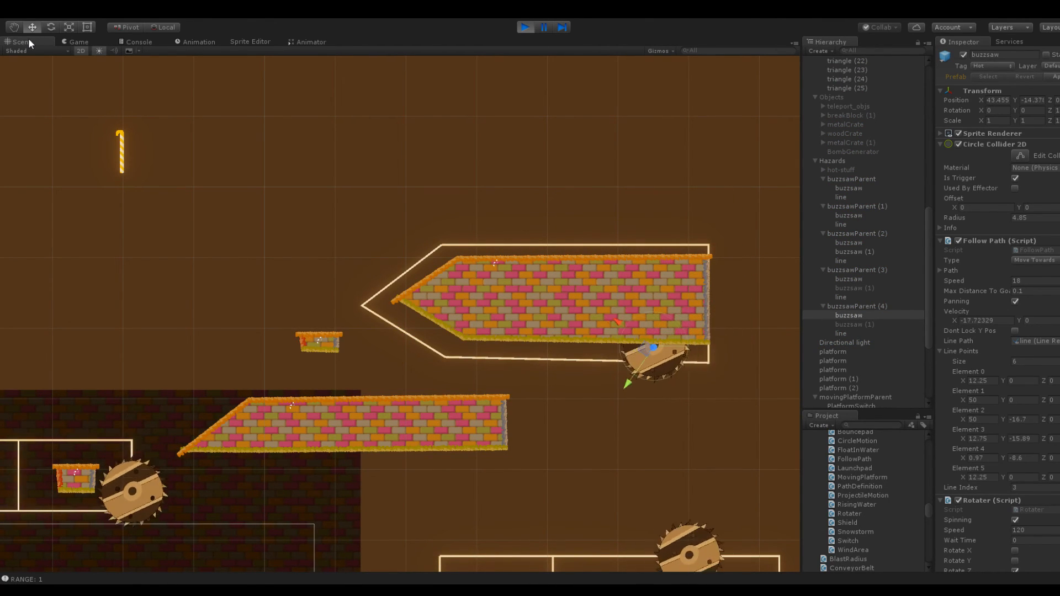
Change the Order in Layer of the pointed block, triangle (24), so the buzzsaw is drawn in front of it
scroll(346, 119, up, 3)
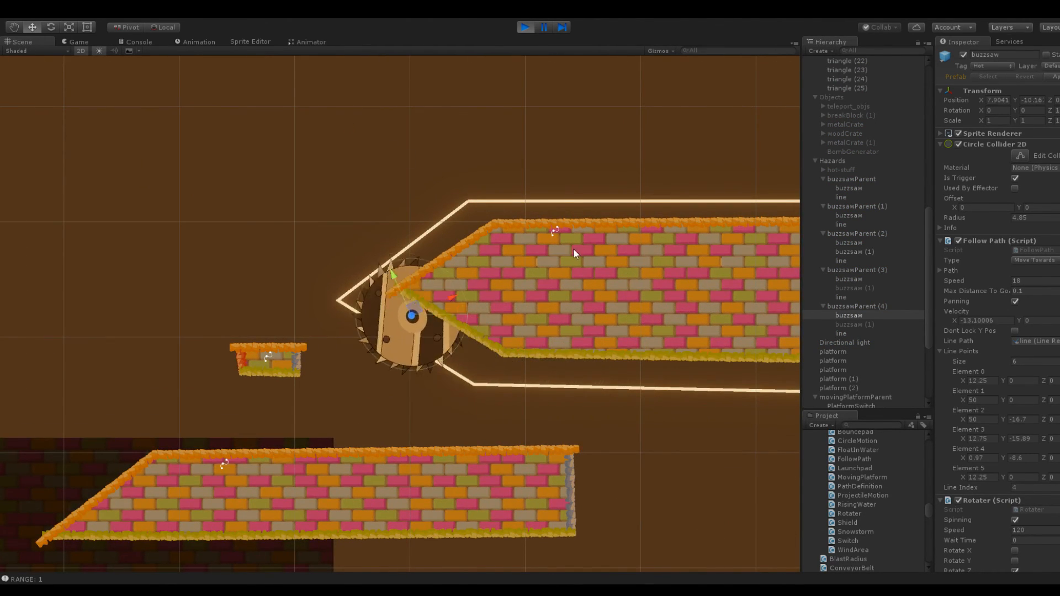
click(614, 266)
scroll(1004, 323, down, 3)
click(1021, 324)
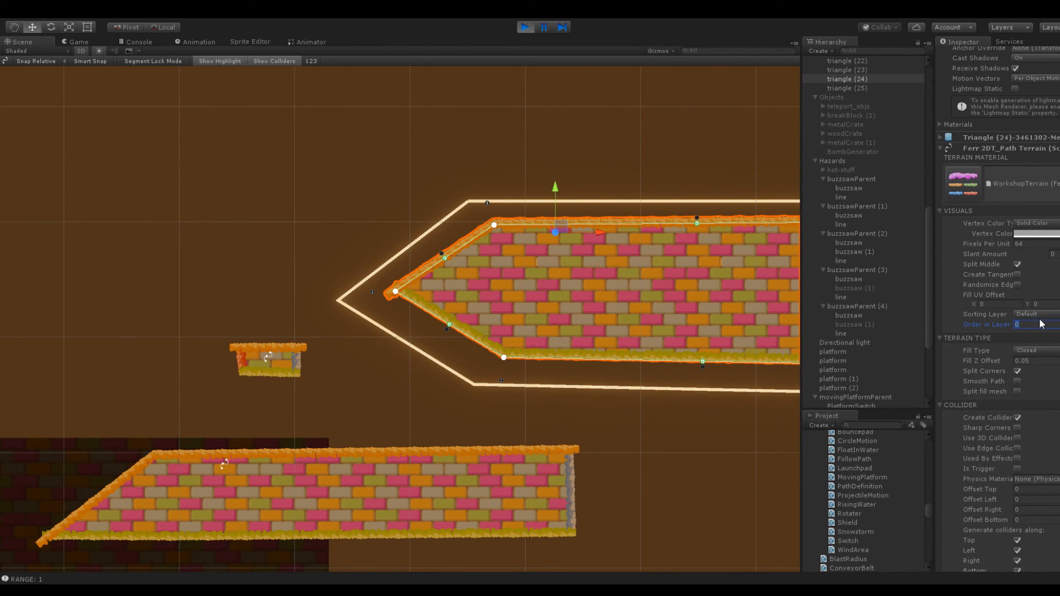
click(663, 168)
Watch the buzzsaw circle the pointed block and compare its path with the line on every side
middle_drag(664, 169, 568, 180)
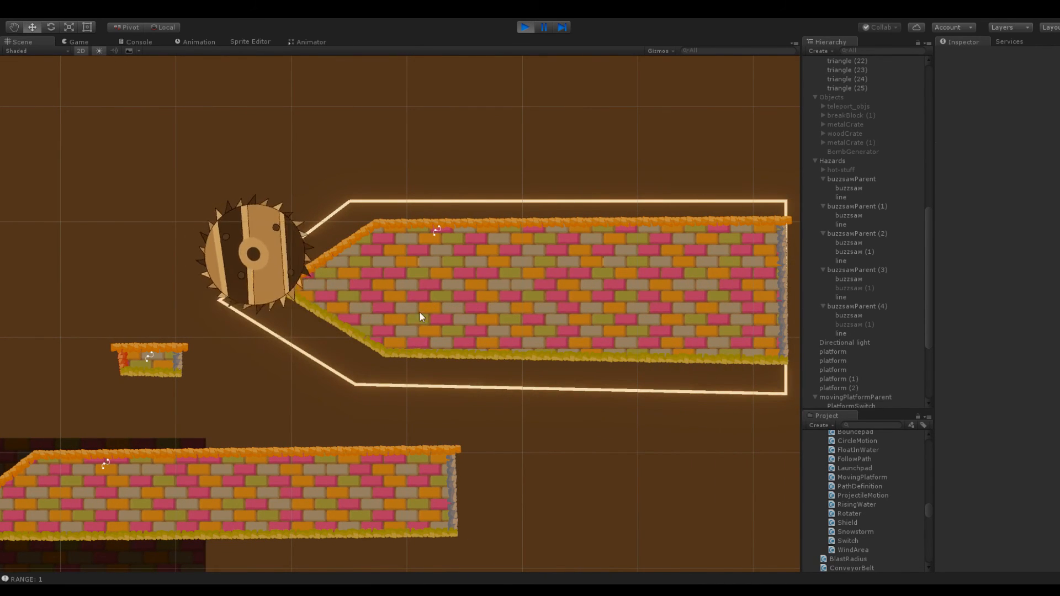
middle_drag(551, 205, 333, 211)
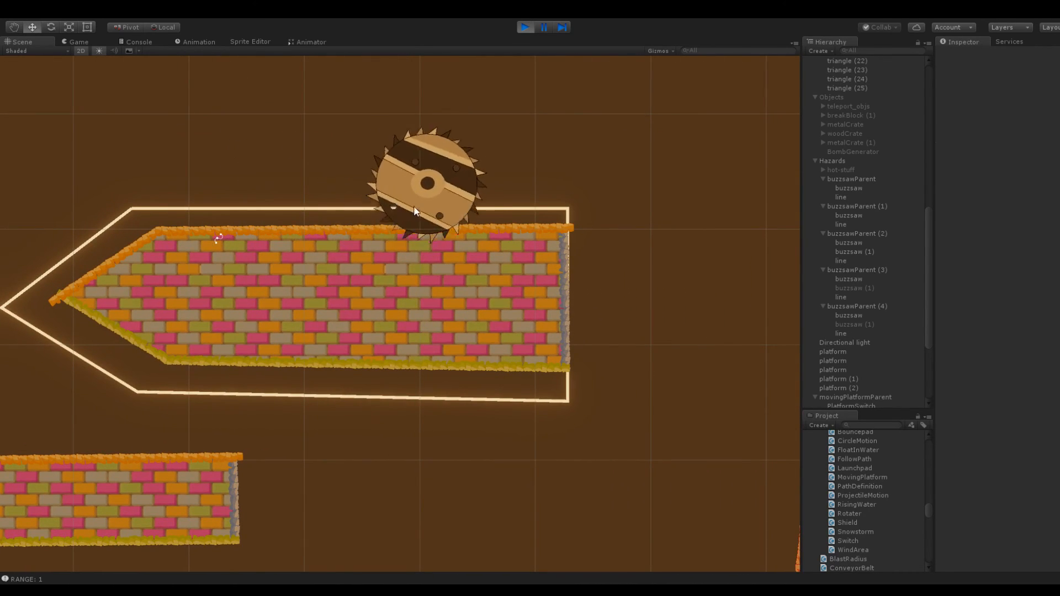
middle_drag(285, 185, 561, 168)
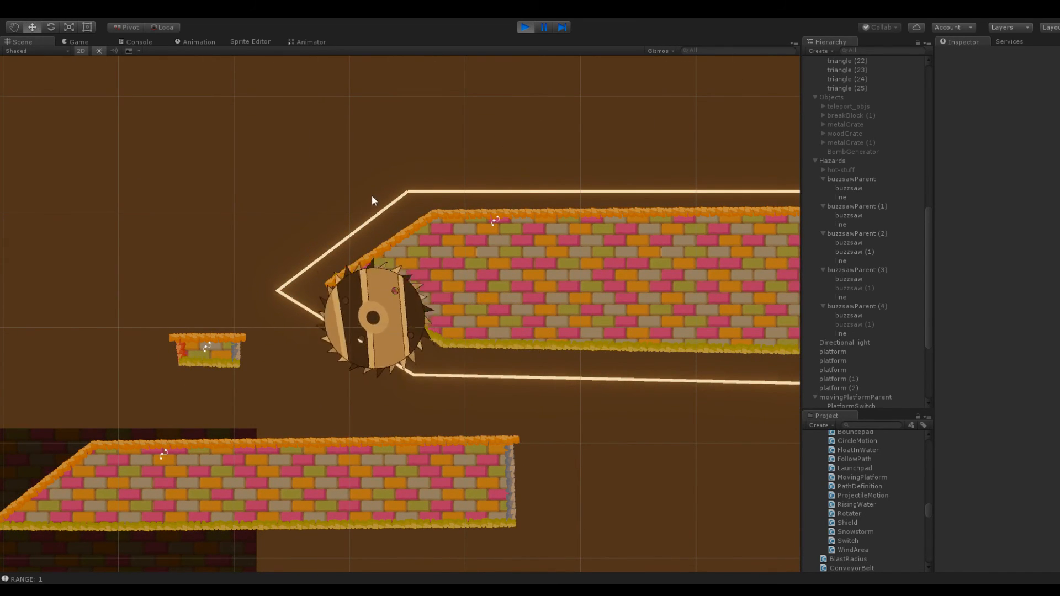
scroll(260, 192, down, 3)
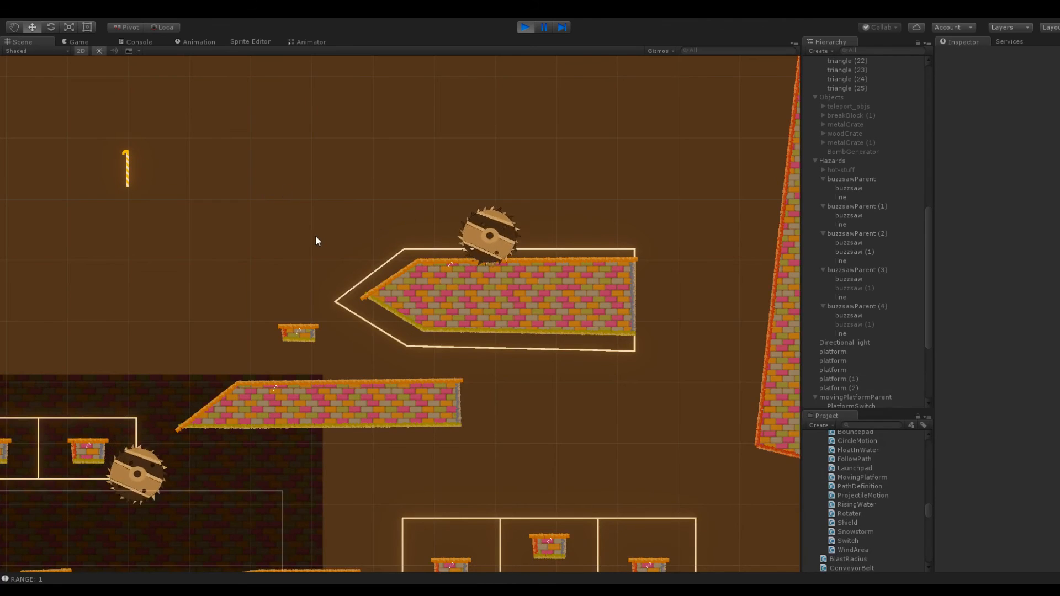
middle_drag(291, 232, 457, 227)
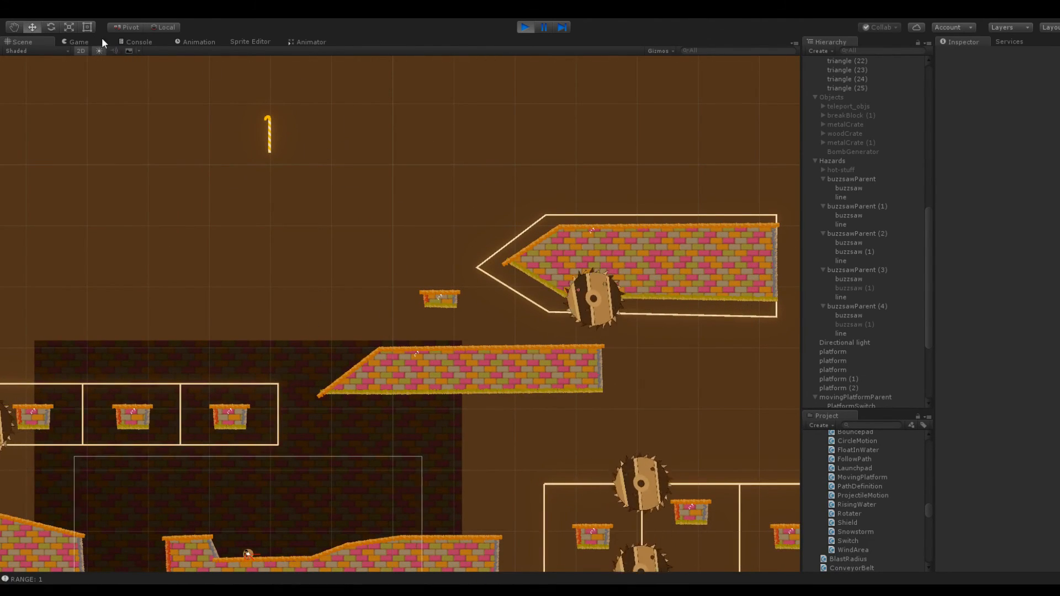
Play-test the running level by launching the ball up across the three small platforms with the buzzsaw track
click(83, 41)
drag(306, 347, 306, 349)
drag(452, 338, 562, 360)
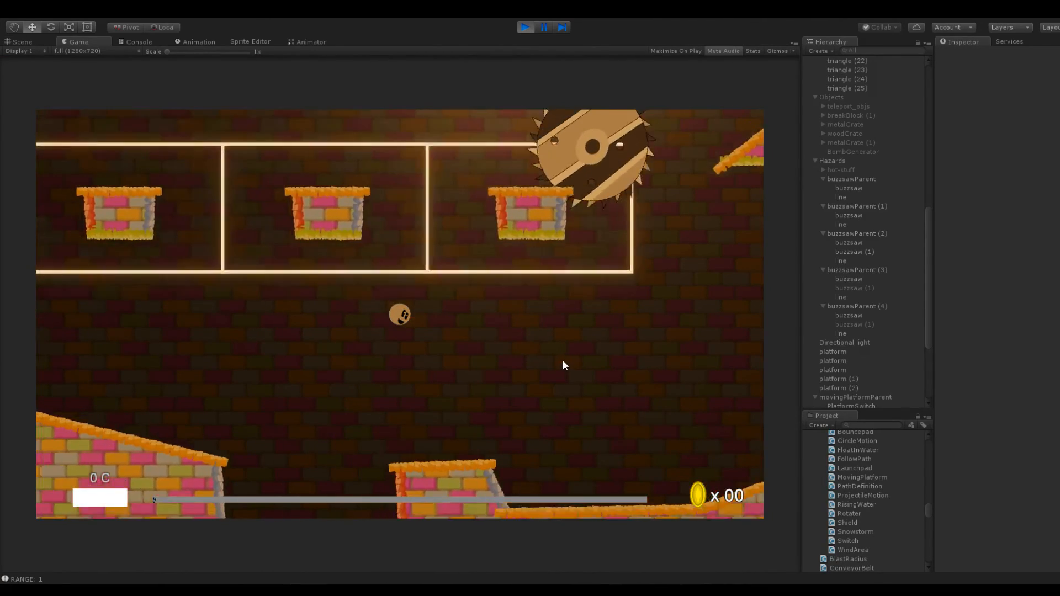
drag(432, 365, 480, 390)
drag(402, 332, 349, 393)
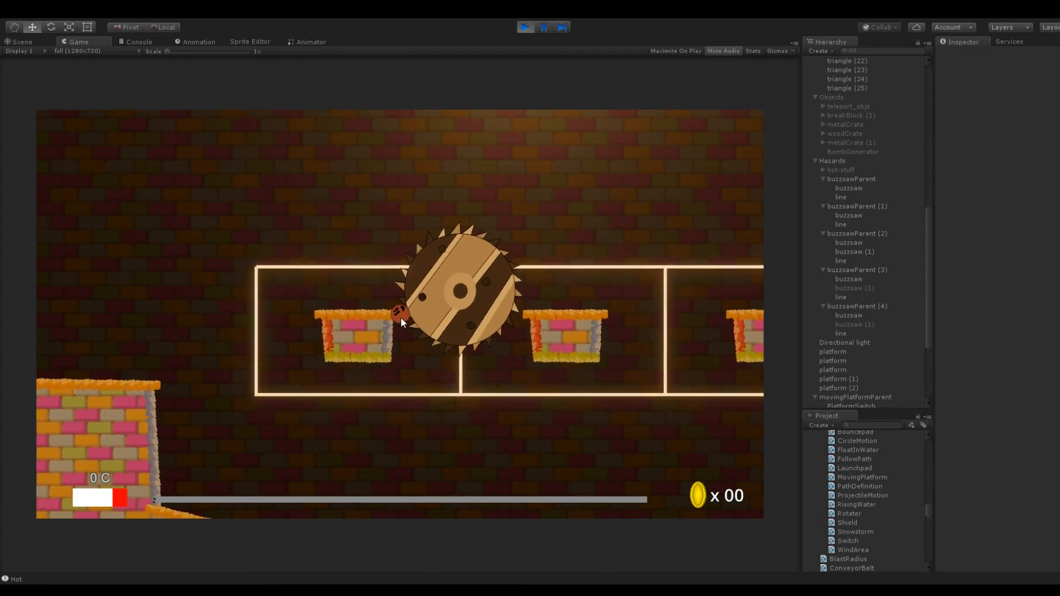
drag(447, 387, 348, 392)
drag(432, 328, 367, 373)
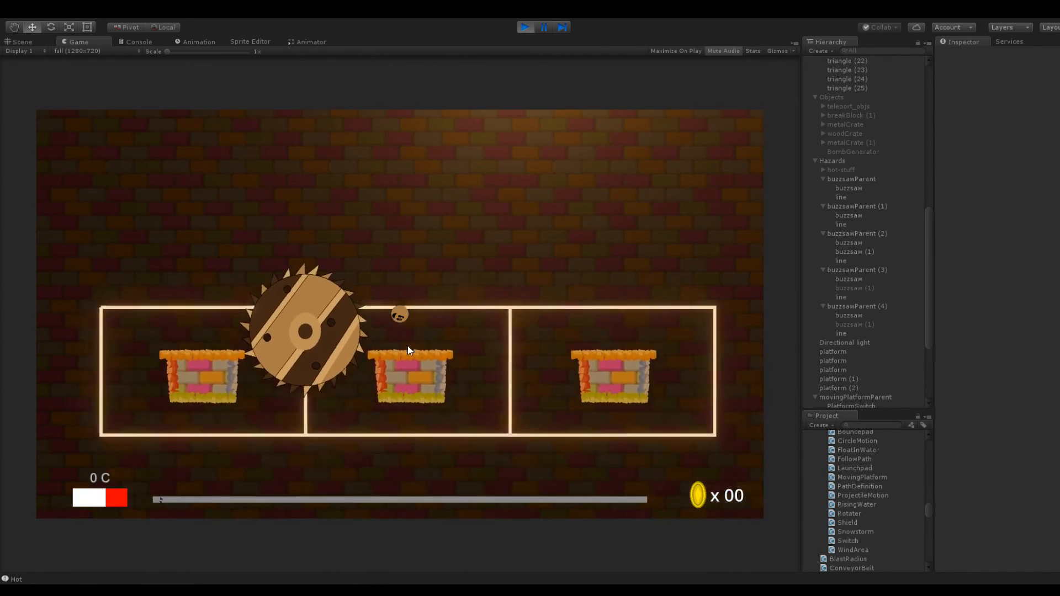
drag(394, 329, 382, 362)
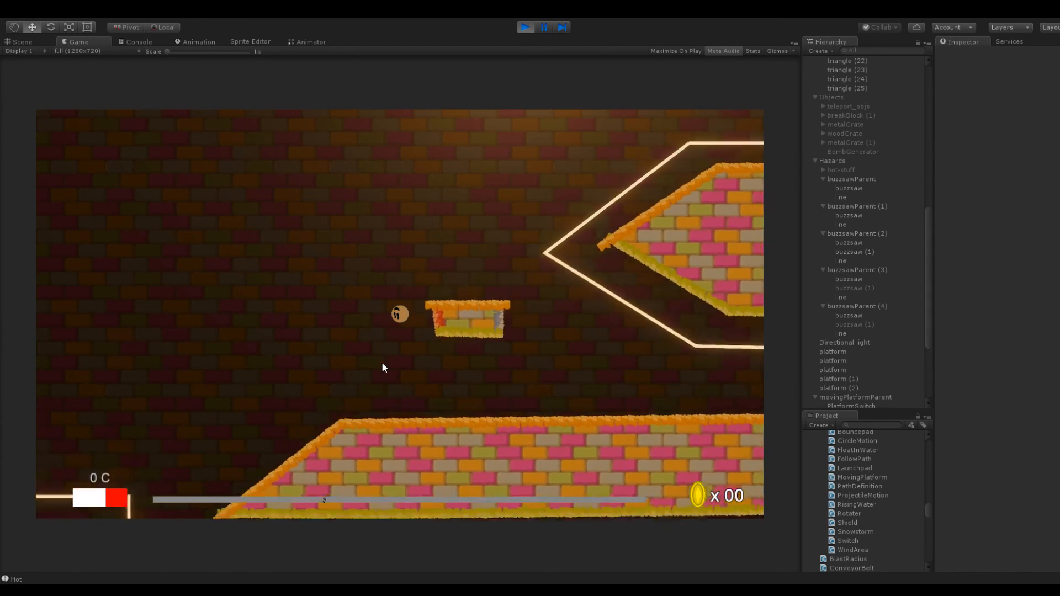
Play-test the pointed block by launching the ball onto and over it past the buzzsaw, and stop the game
drag(407, 324, 359, 384)
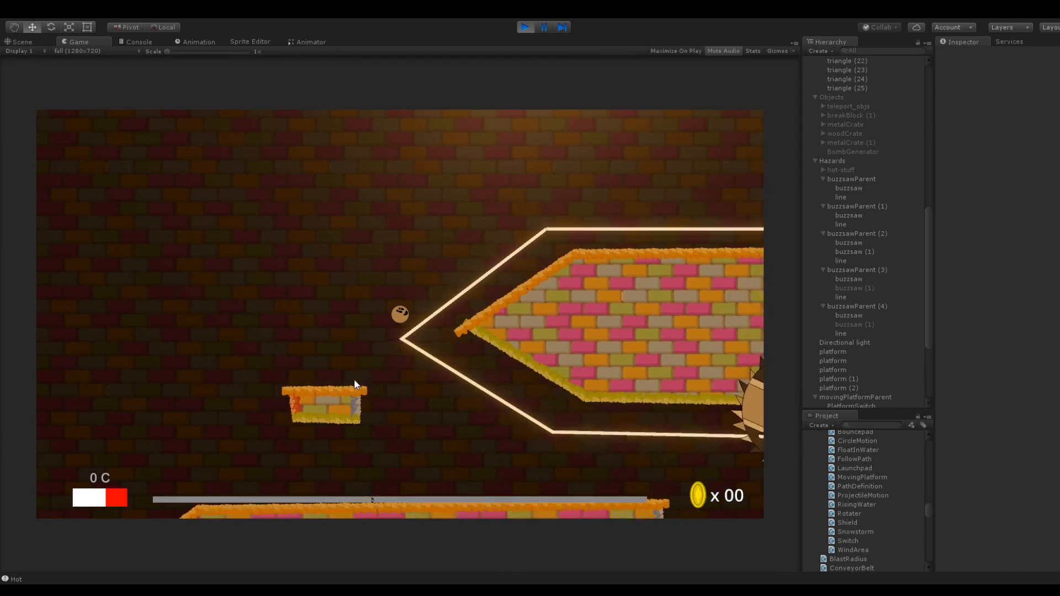
drag(404, 318, 462, 383)
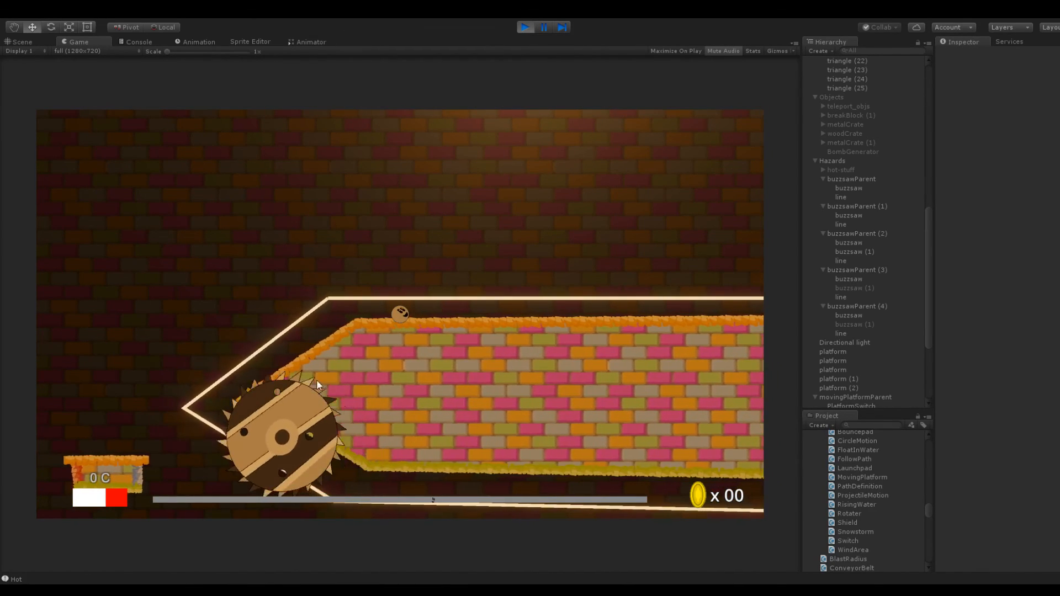
drag(401, 316, 447, 297)
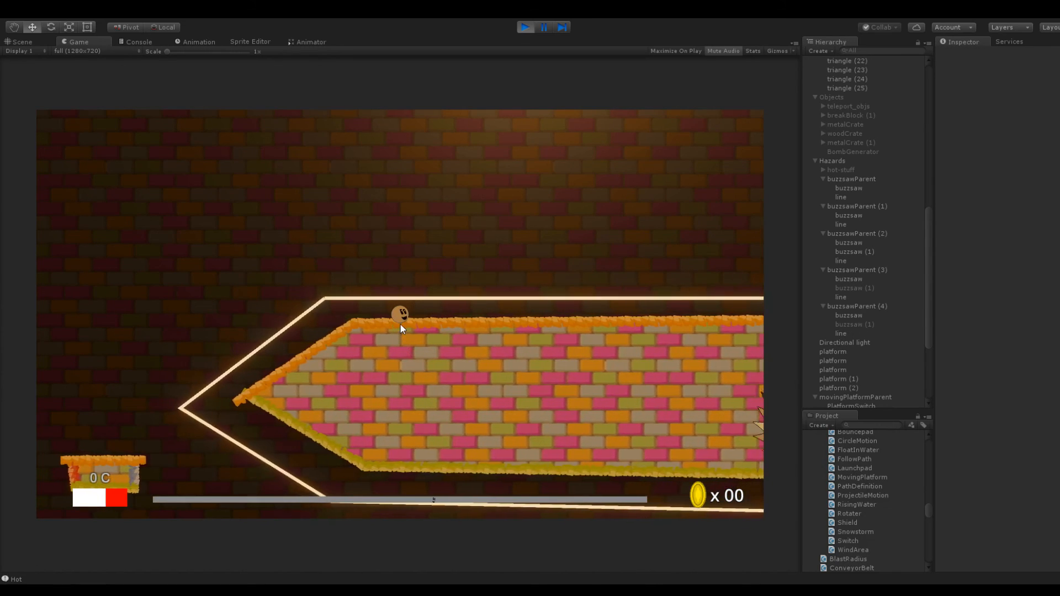
drag(412, 322, 330, 350)
drag(423, 334, 415, 412)
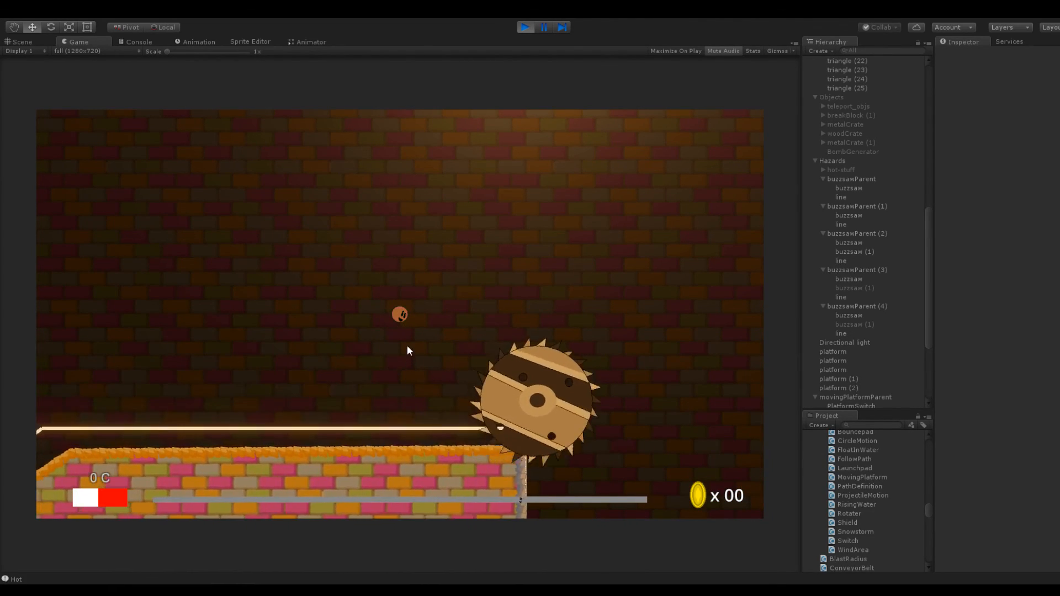
click(531, 24)
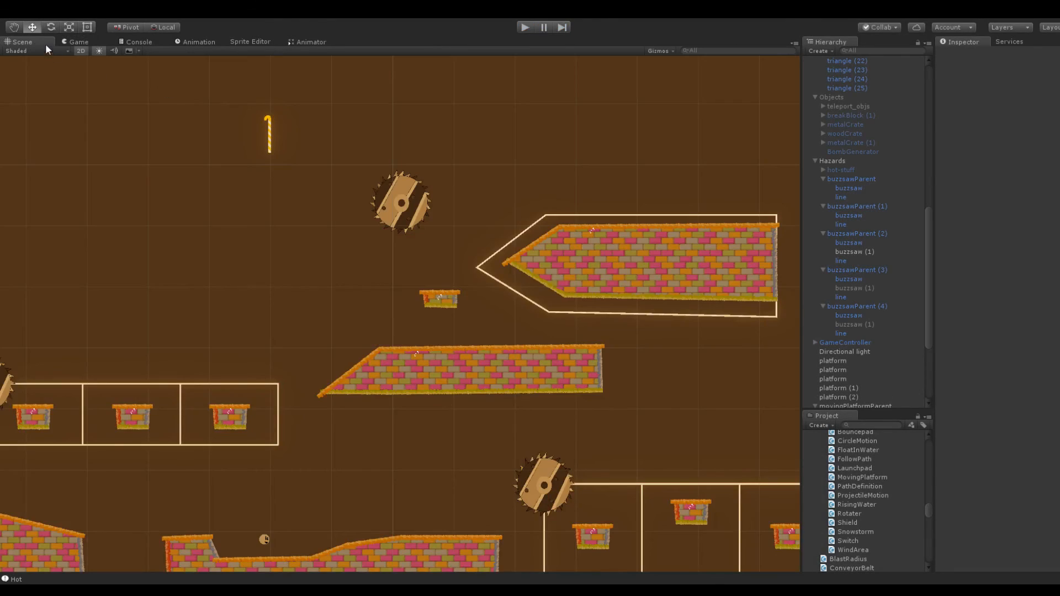
Move the candy cane down onto the platform where the ball starts
scroll(315, 171, down, 5)
middle_drag(371, 156, 417, 194)
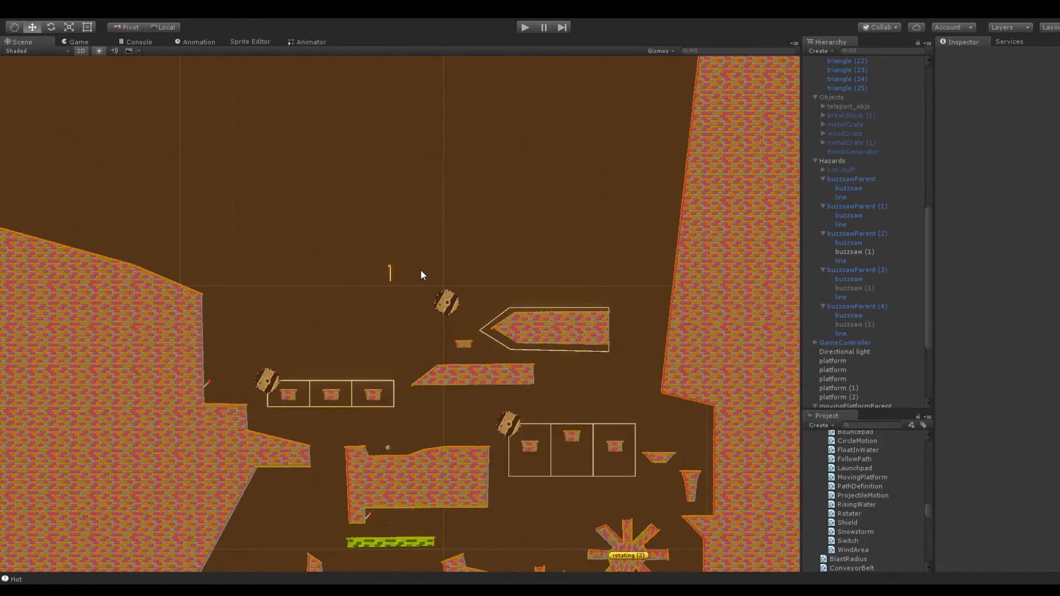
scroll(421, 275, up, 4)
middle_drag(411, 257, 490, 109)
scroll(485, 120, down, 2)
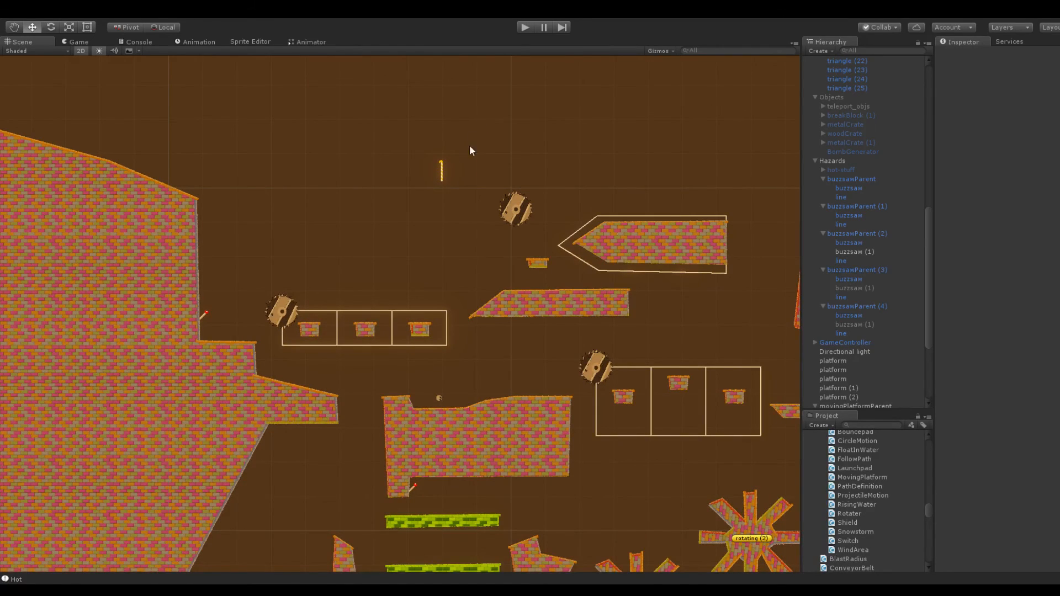
scroll(462, 193, down, 5)
click(428, 219)
drag(1017, 96, 823, 158)
click(528, 189)
scroll(526, 202, up, 5)
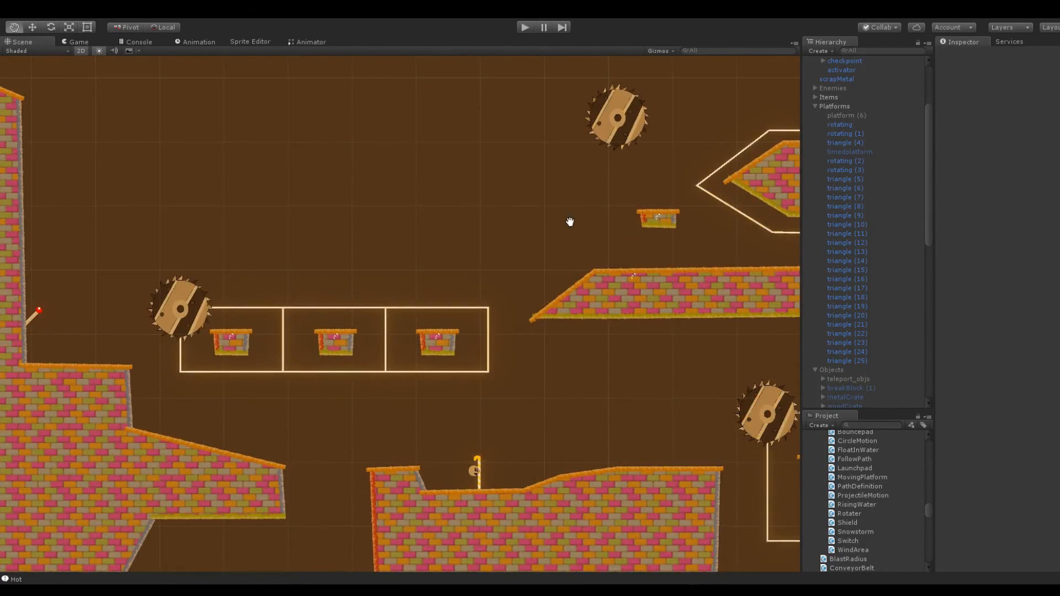
click(472, 363)
drag(980, 100, 770, 184)
scroll(496, 197, down, 8)
click(494, 196)
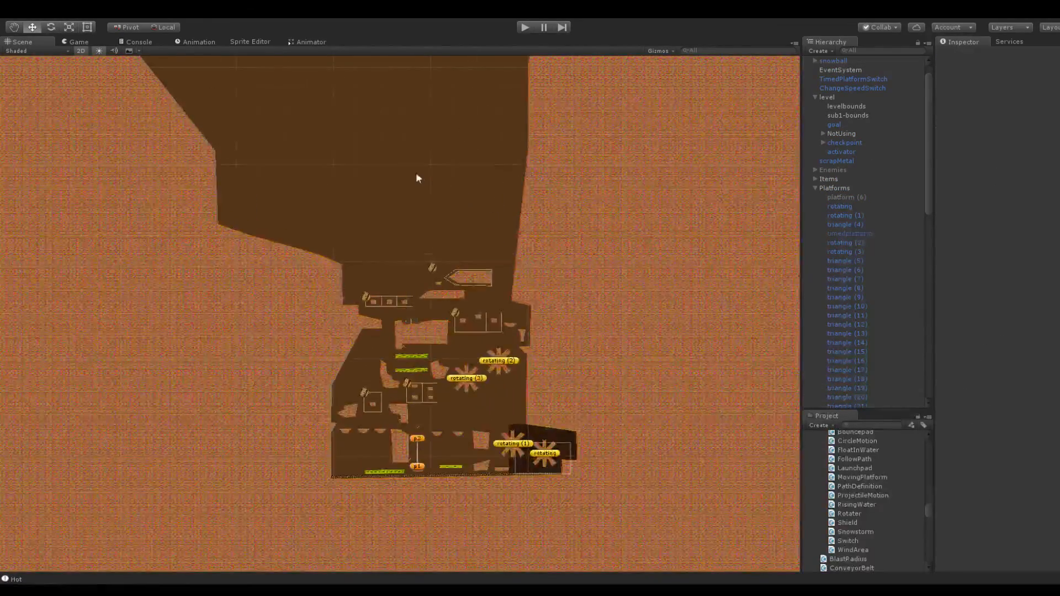
Collapse the expanded groups in the Hierarchy, including level, Items, Platforms, Hazards and movingPlatformParent
middle_drag(435, 139, 480, 288)
scroll(483, 287, down, 2)
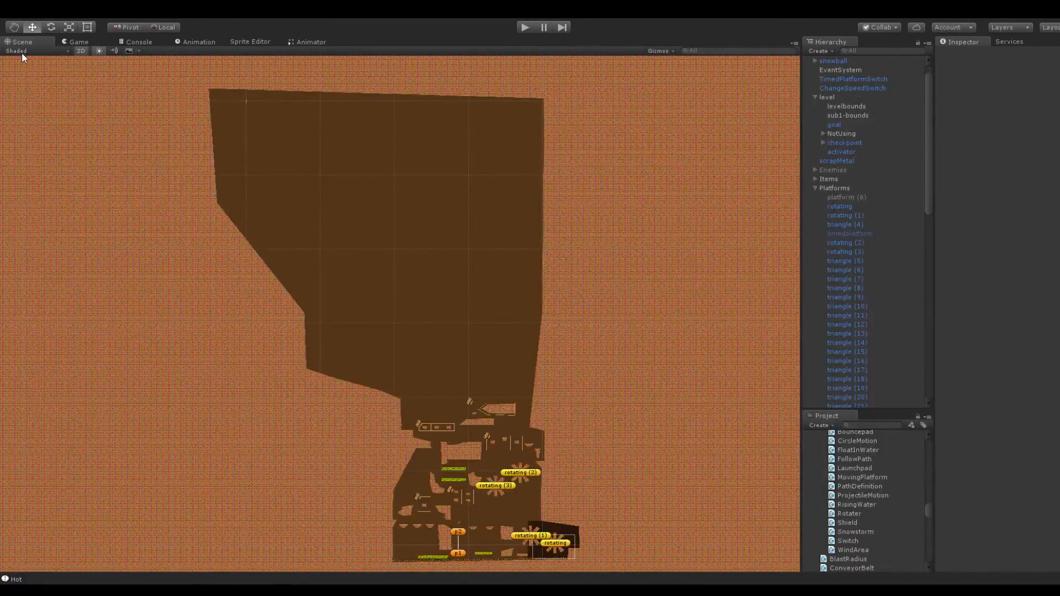
middle_drag(435, 229, 426, 110)
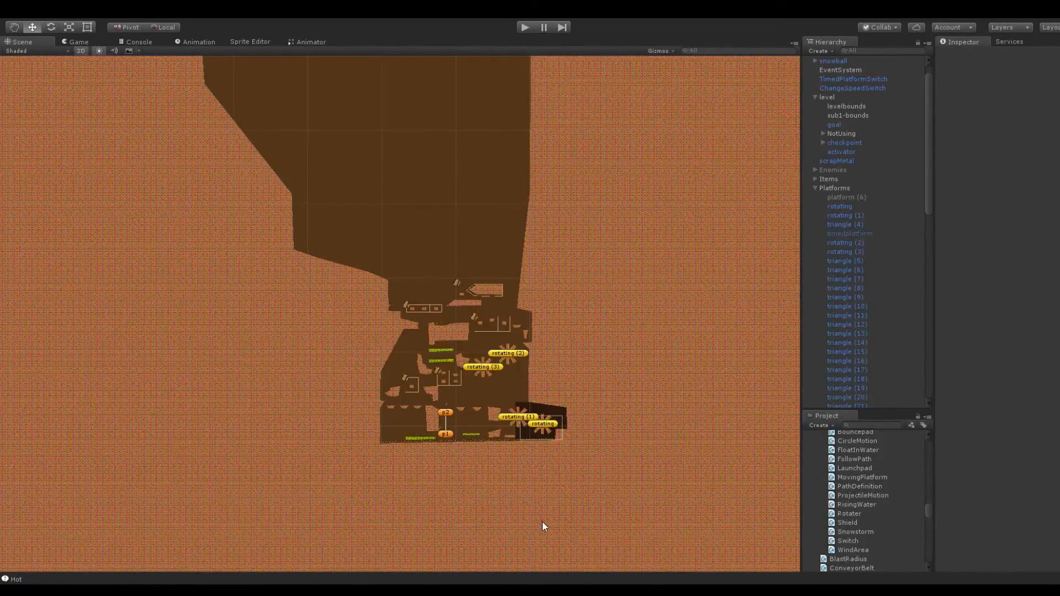
click(815, 188)
click(816, 98)
click(816, 61)
click(816, 62)
click(815, 142)
click(815, 150)
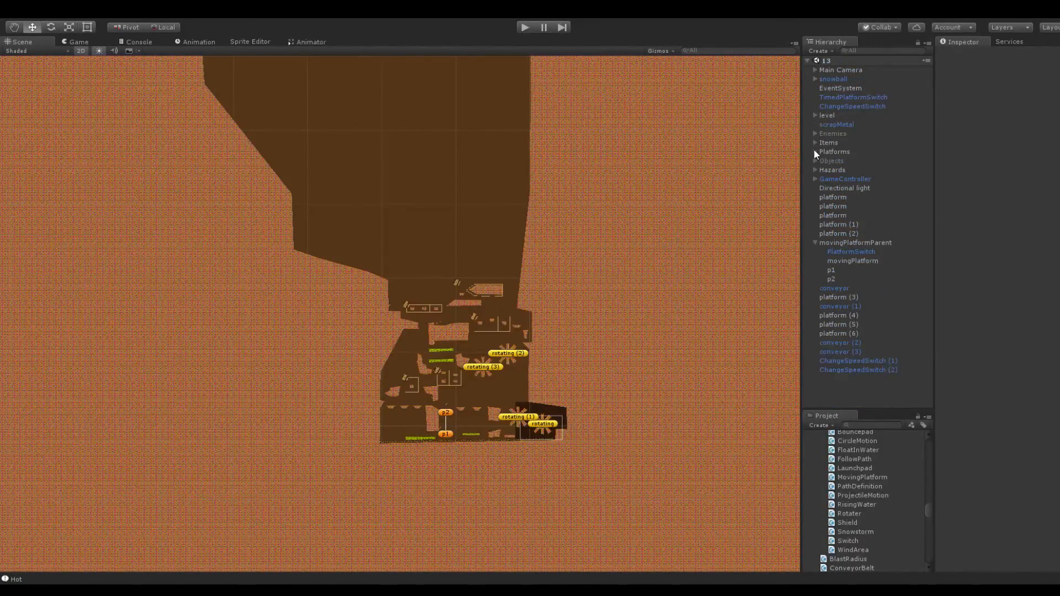
click(814, 80)
click(814, 80)
click(814, 242)
scroll(479, 228, up, 5)
scroll(477, 224, down, 2)
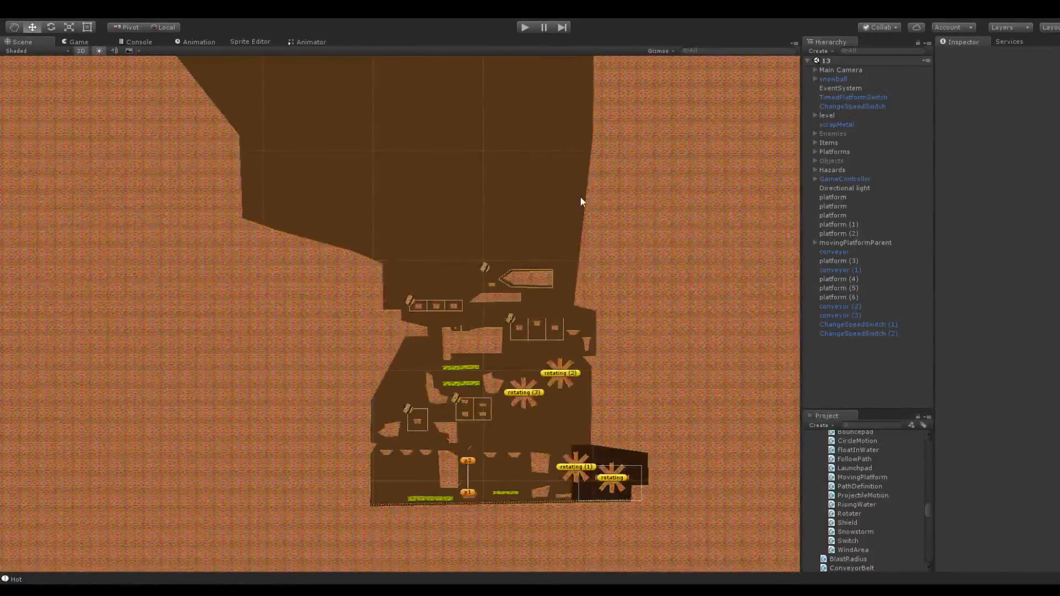
middle_drag(581, 196, 544, 204)
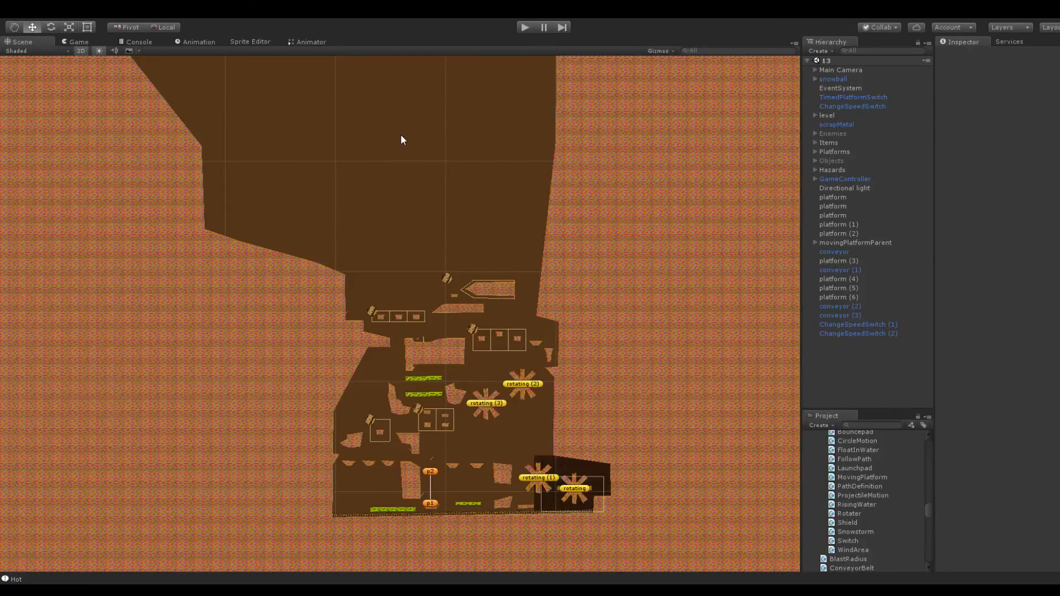
middle_drag(357, 99, 456, 293)
scroll(398, 309, down, 3)
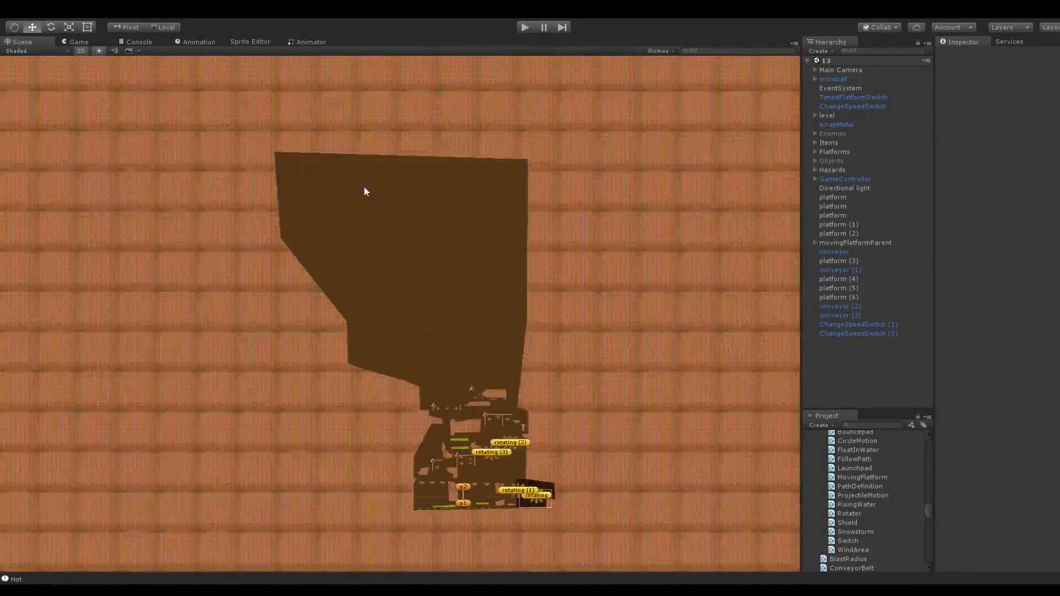
scroll(394, 205, up, 3)
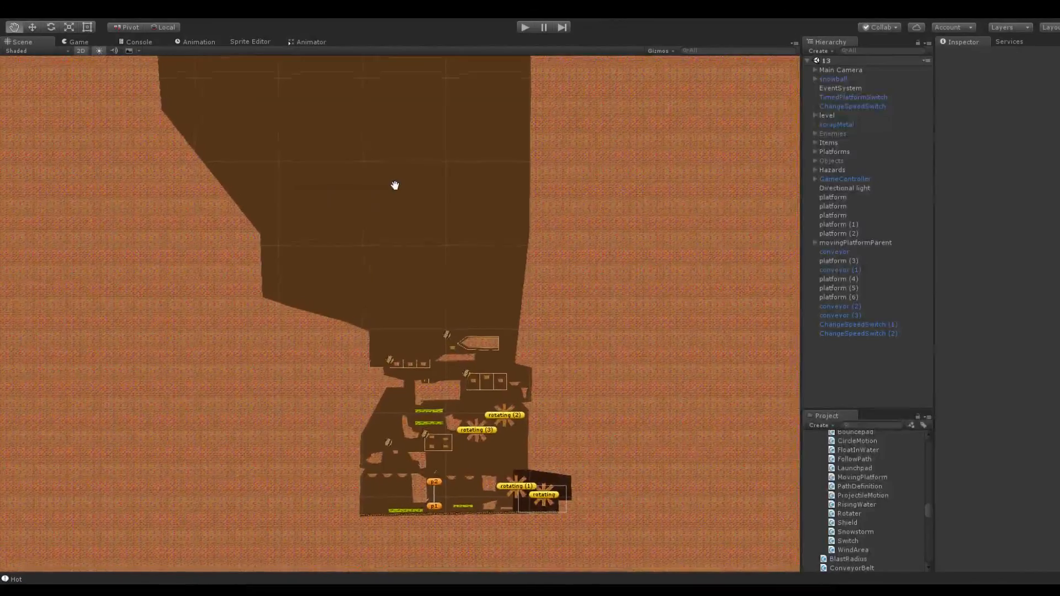